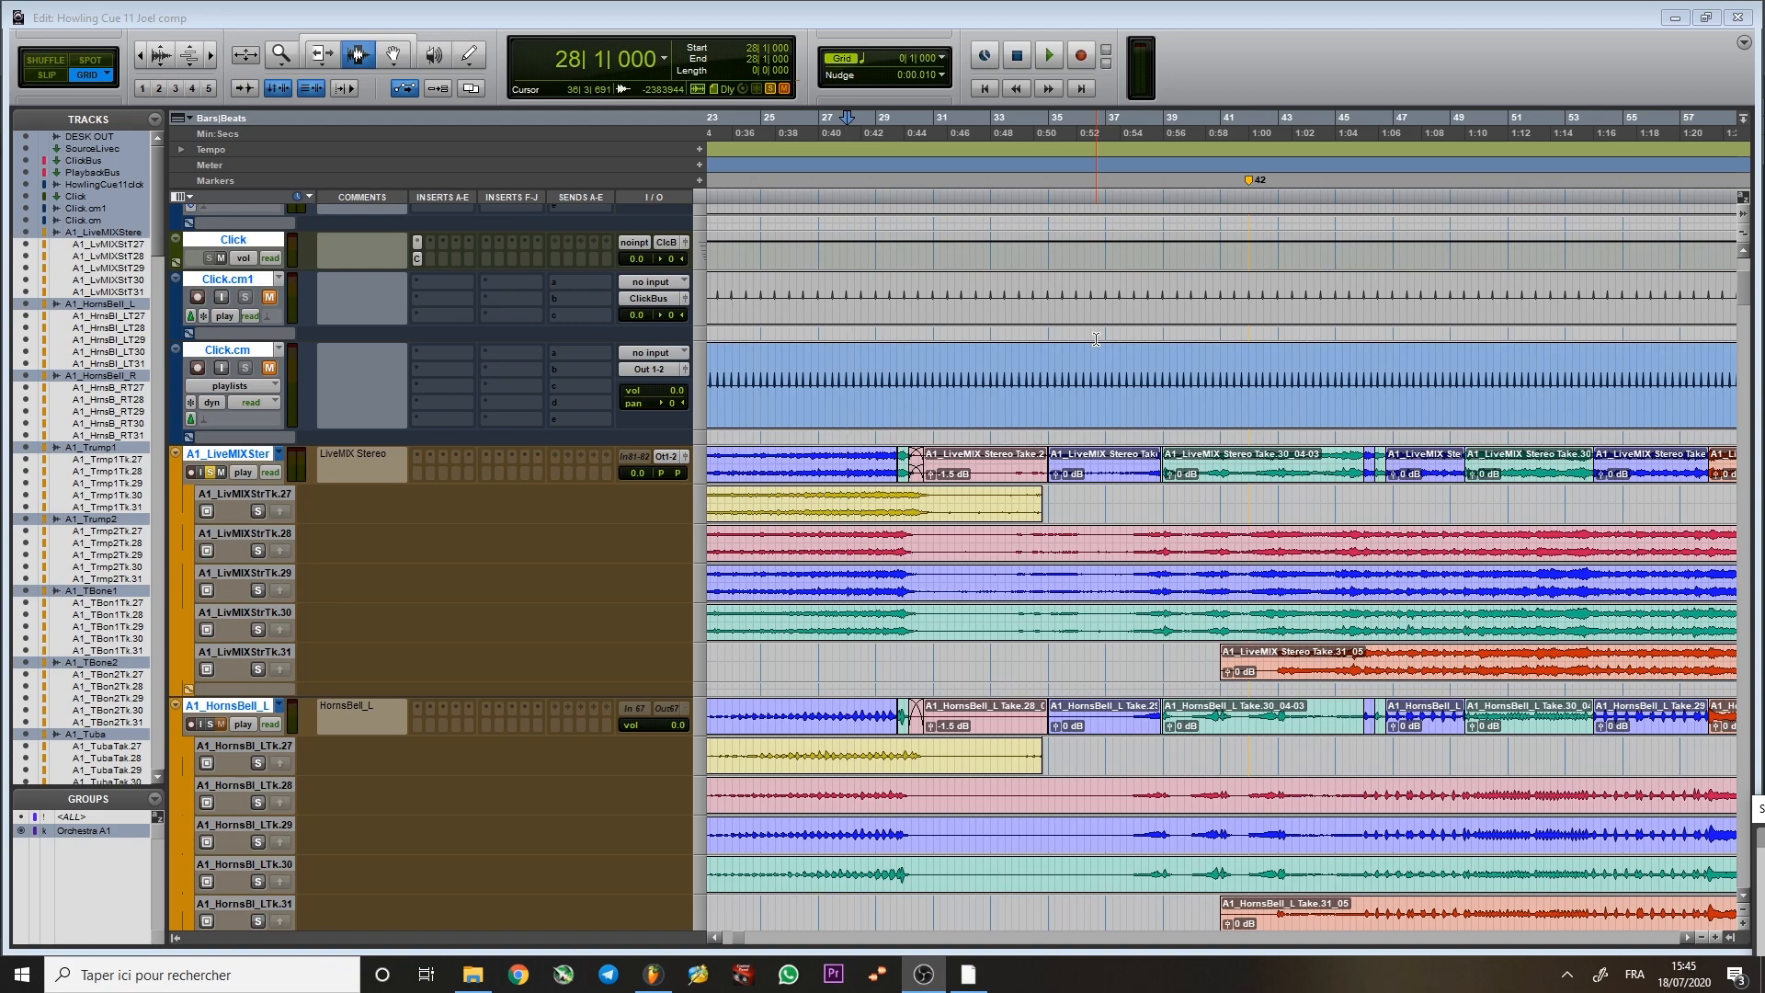
Examine how the LiveMIX Stereo and HornsBell_L comps are assembled from takes 27 to 31 along the whole timeline.
left_click_drag(733, 939, 741, 946)
key("r")
key("r")
key("r")
key("t")
key("t")
key("t")
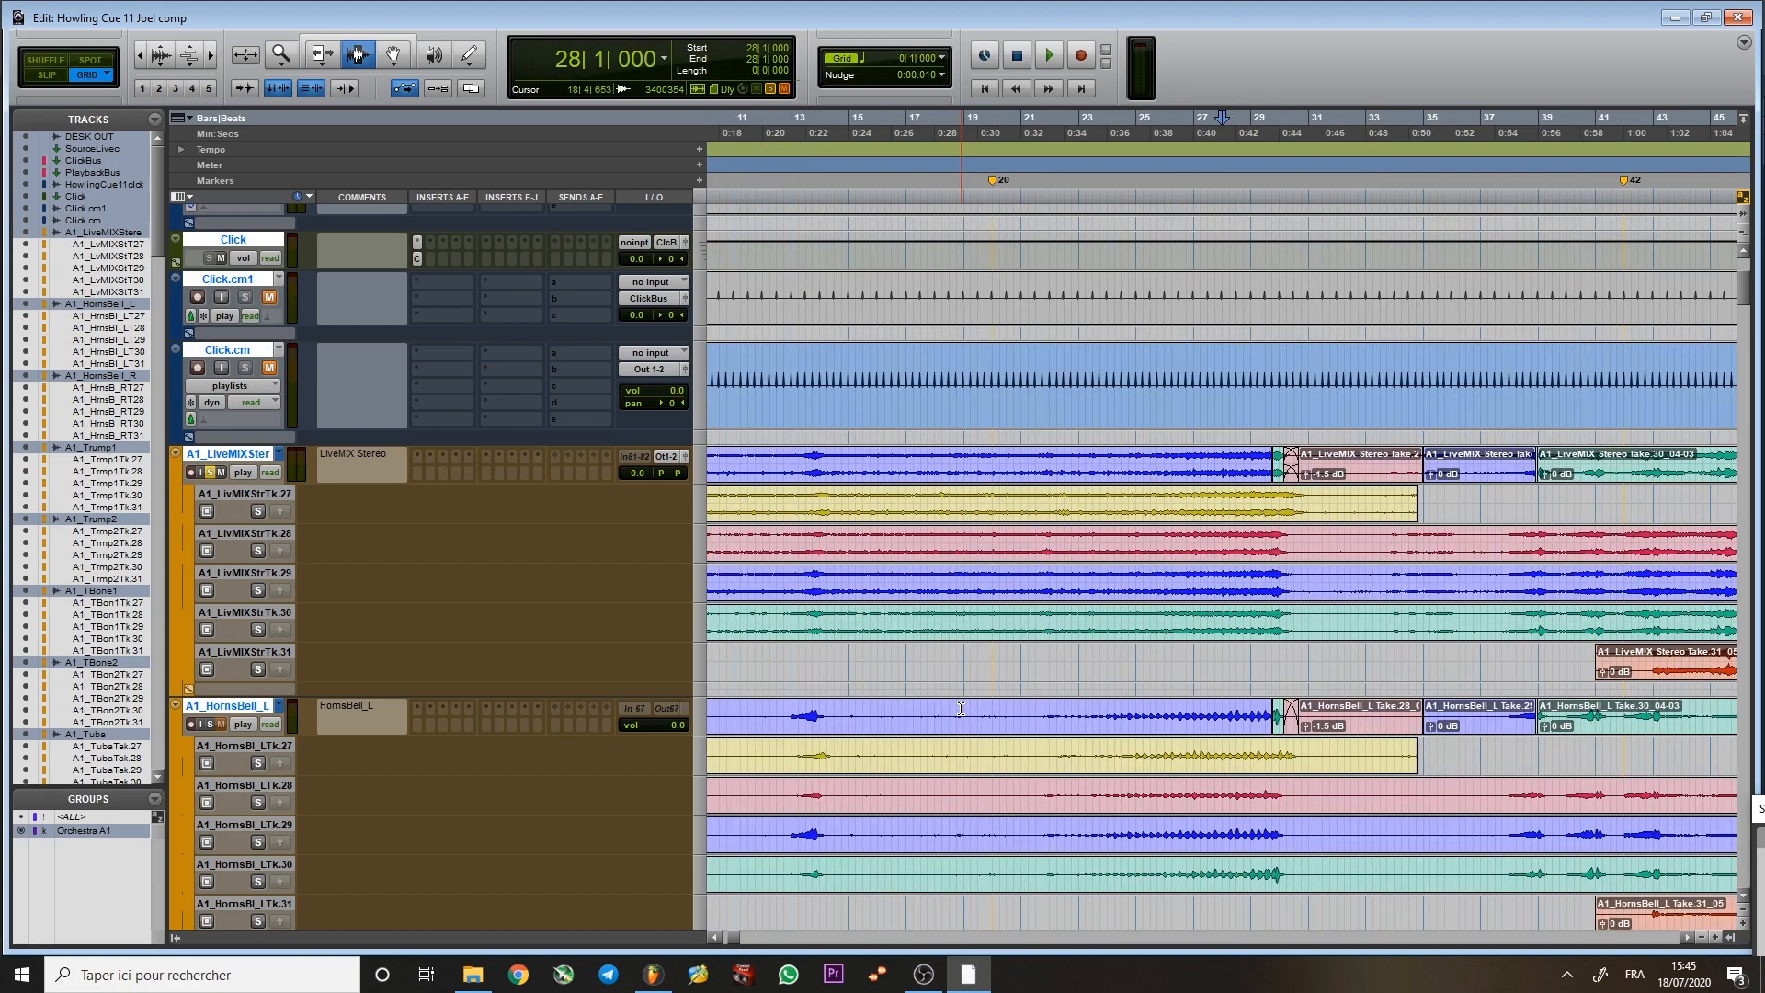
key("r")
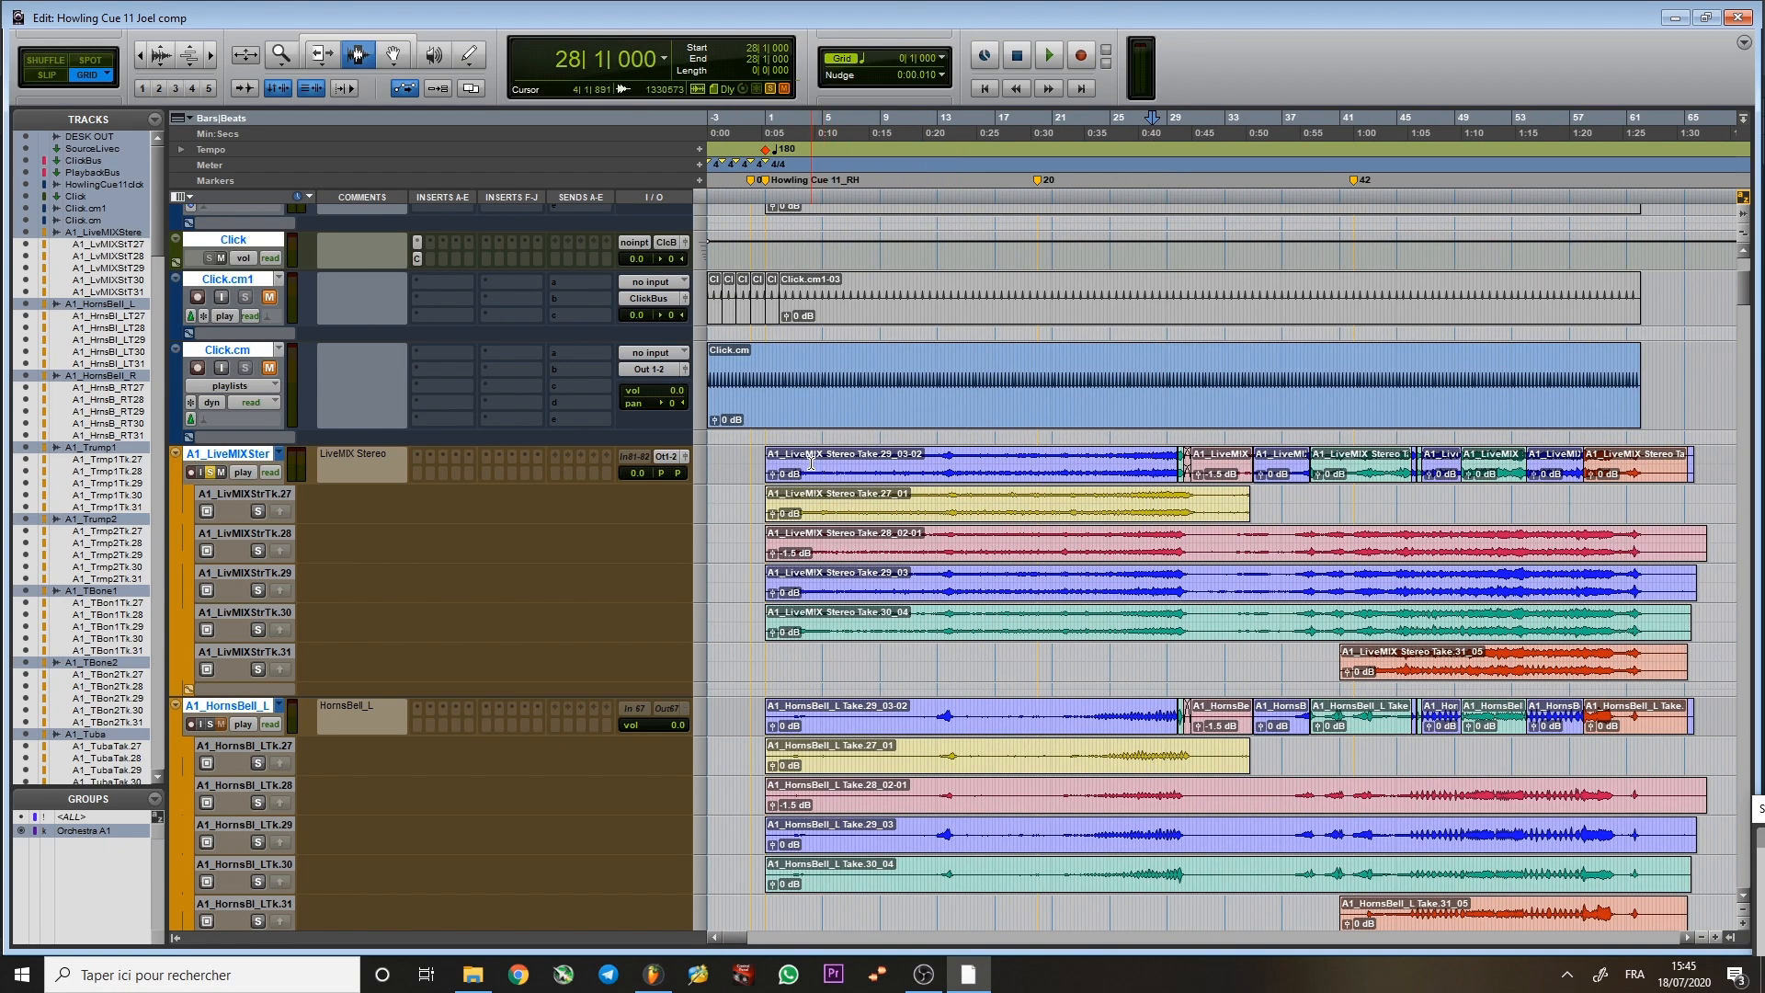
mouse_move(1744, 269)
left_mouse_down()
mouse_move(1752, 382)
mouse_move(1754, 258)
mouse_move(1754, 281)
left_mouse_up()
key("t")
key("t")
key("t")
key("r")
key("r")
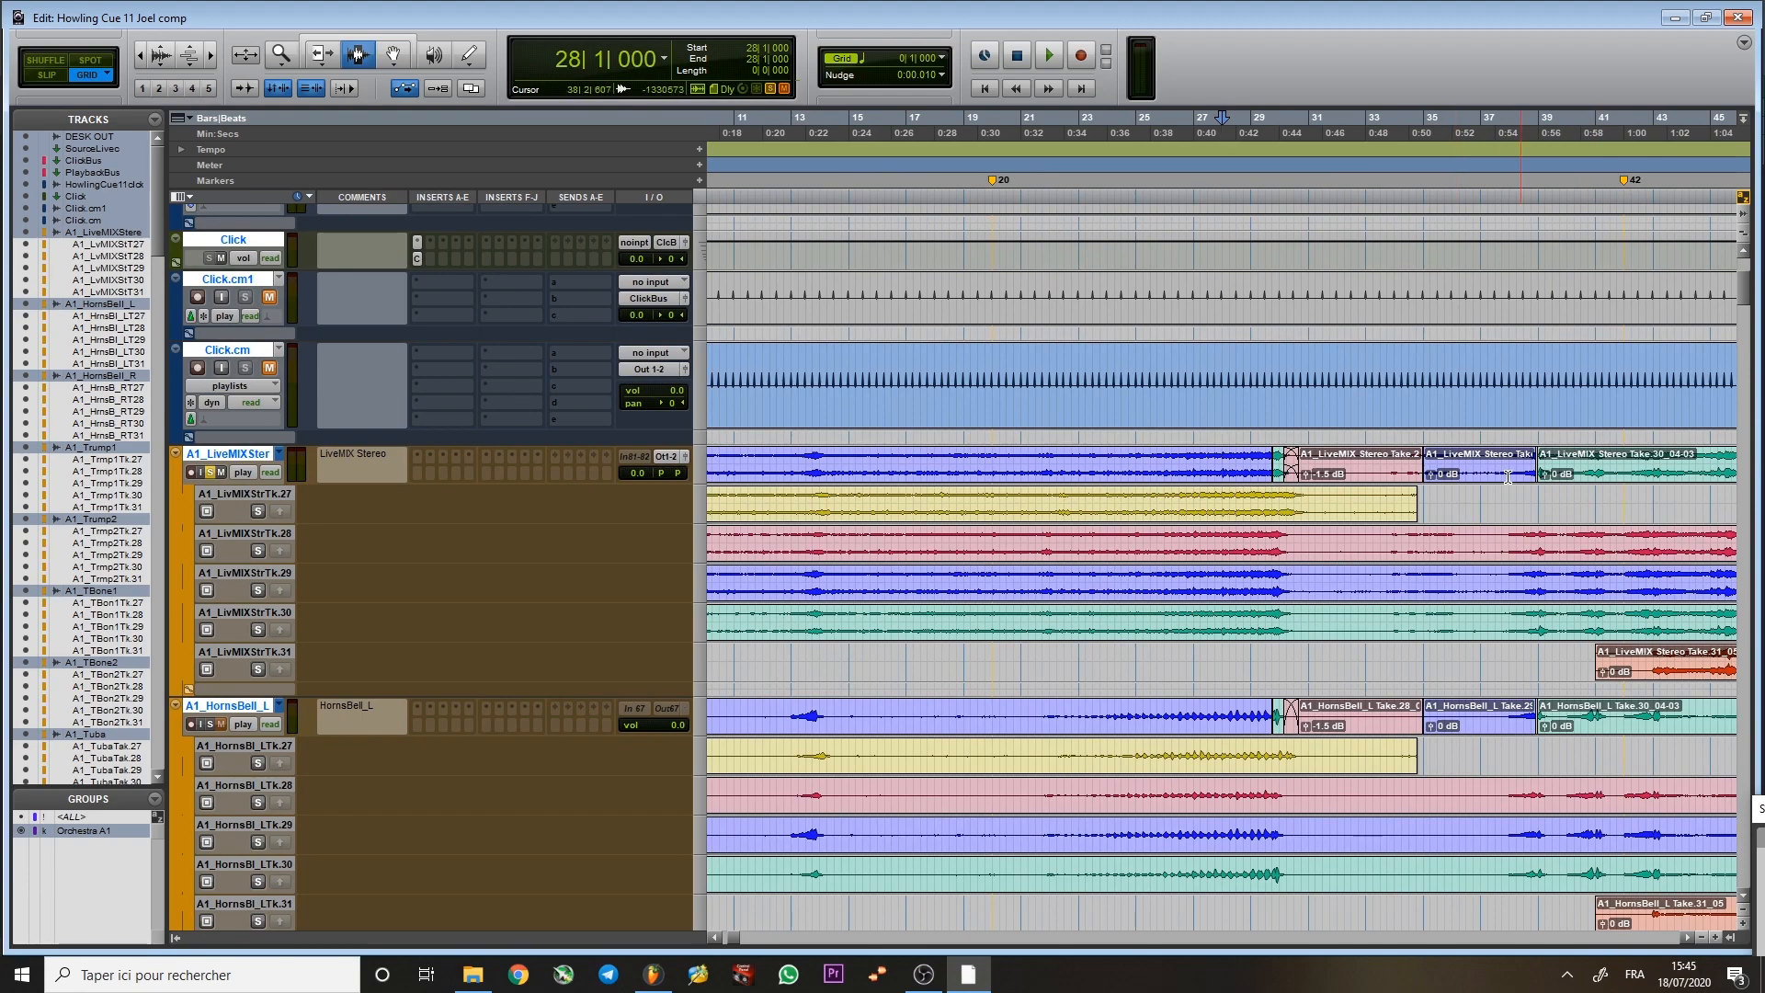
left_click_drag(736, 938, 745, 938)
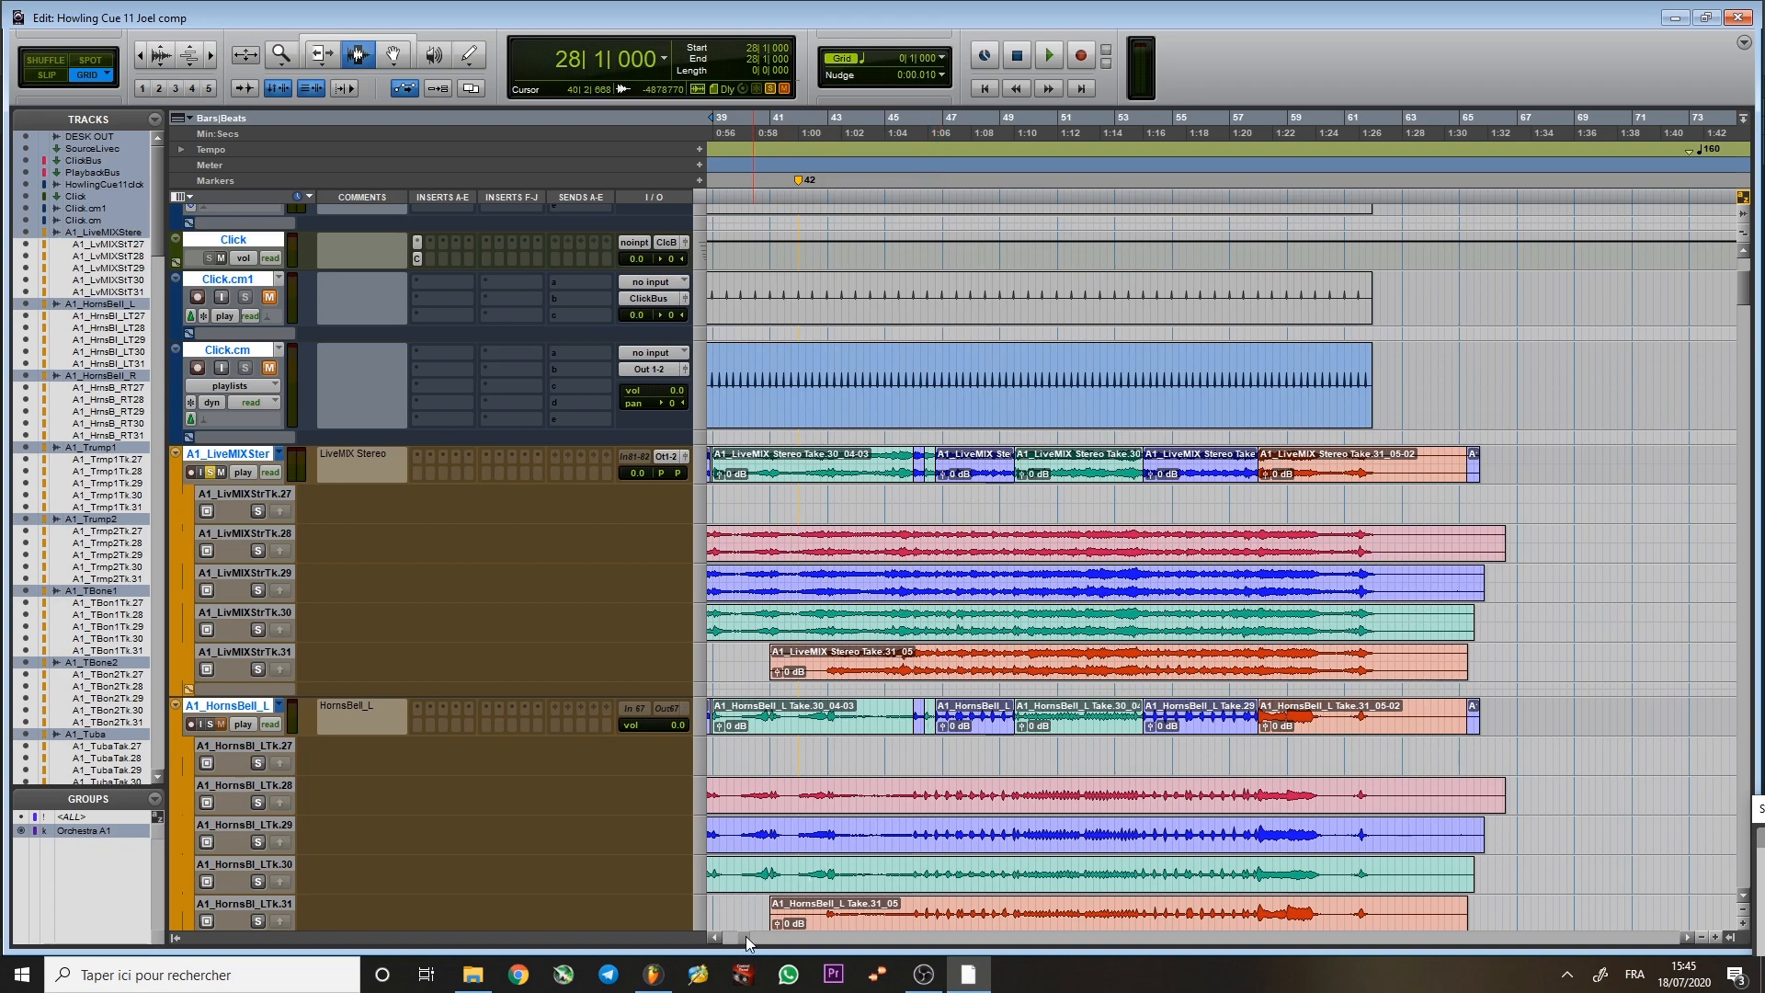
left_click_drag(746, 936, 741, 936)
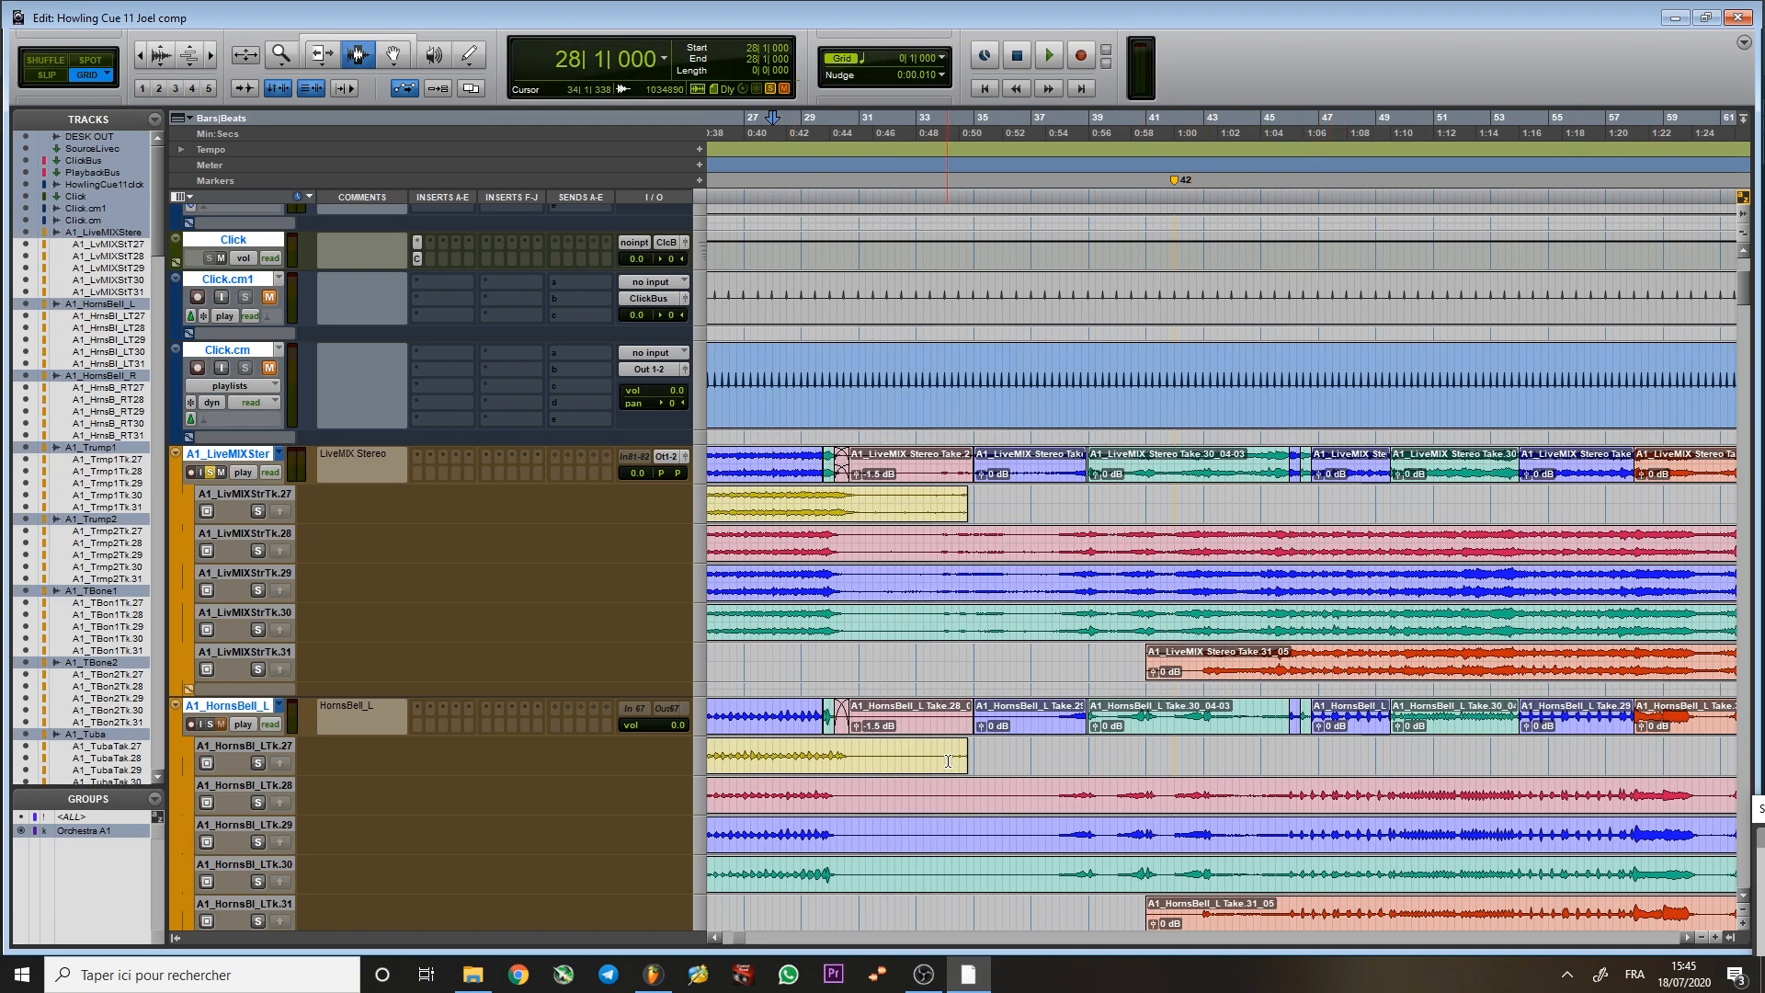
left_click_drag(738, 942, 733, 941)
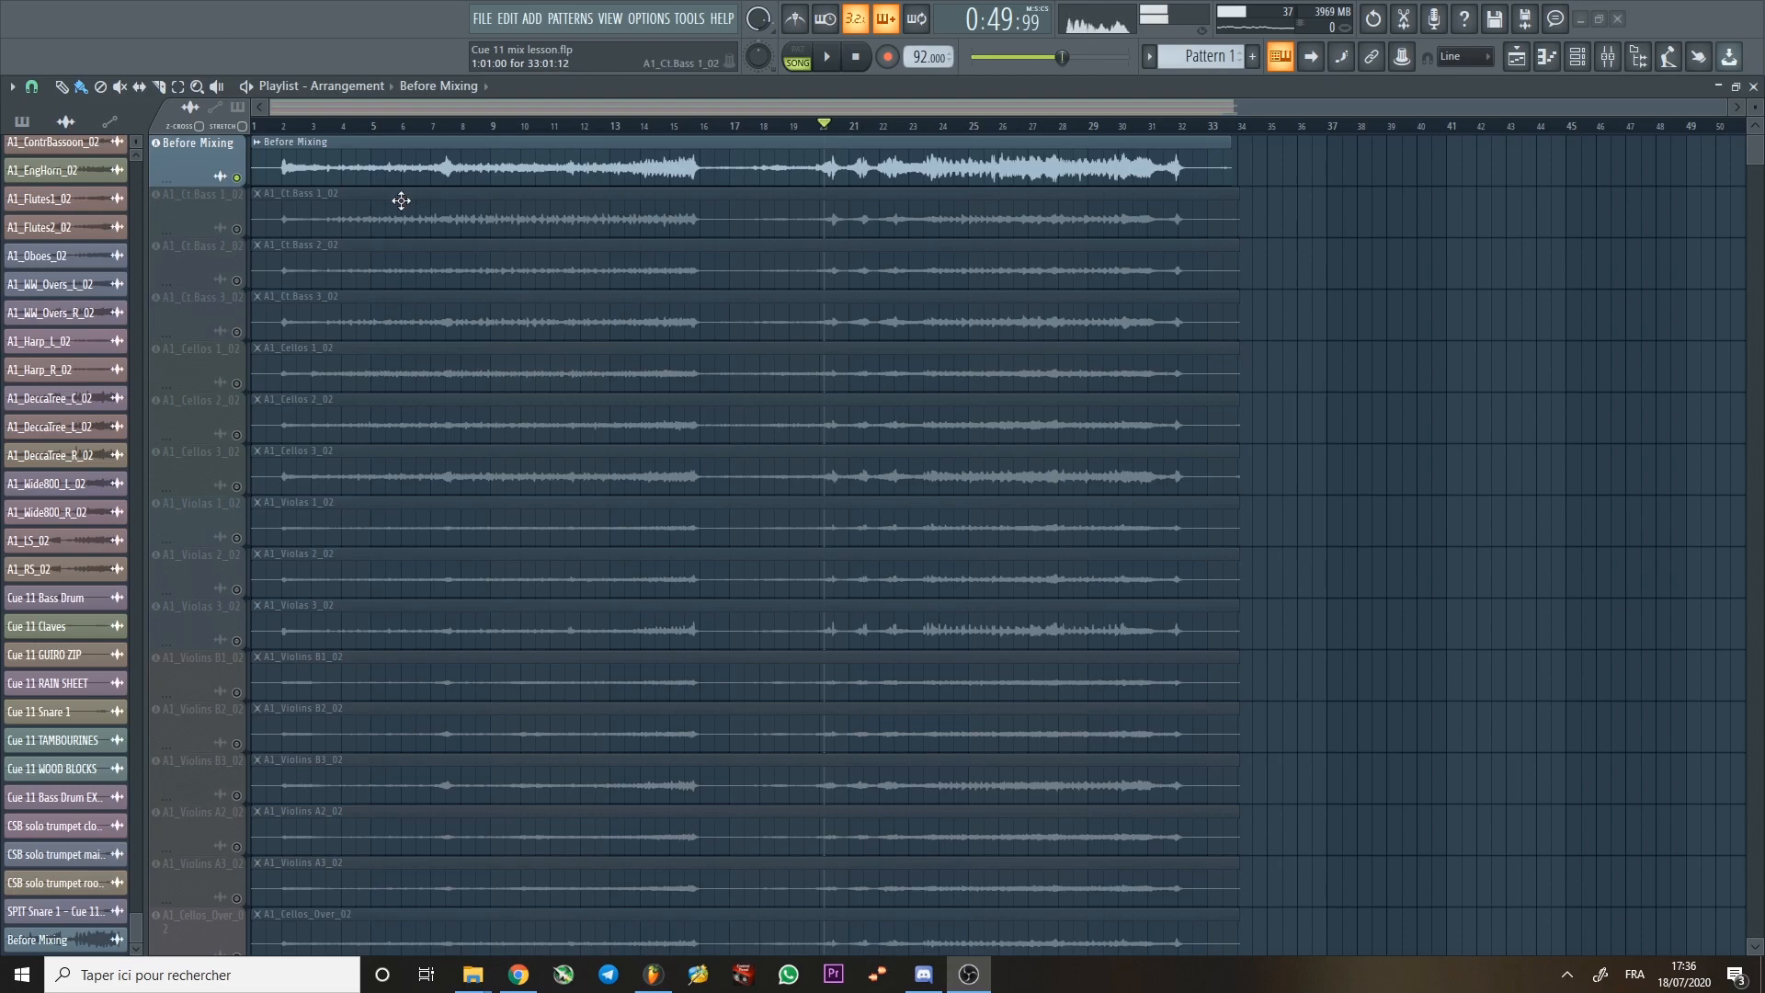
In FL Studio, play the song's opening and around bar 4, comparing the Before Mixing track with the mixed tracks.
left_click(855, 60)
left_click(835, 60)
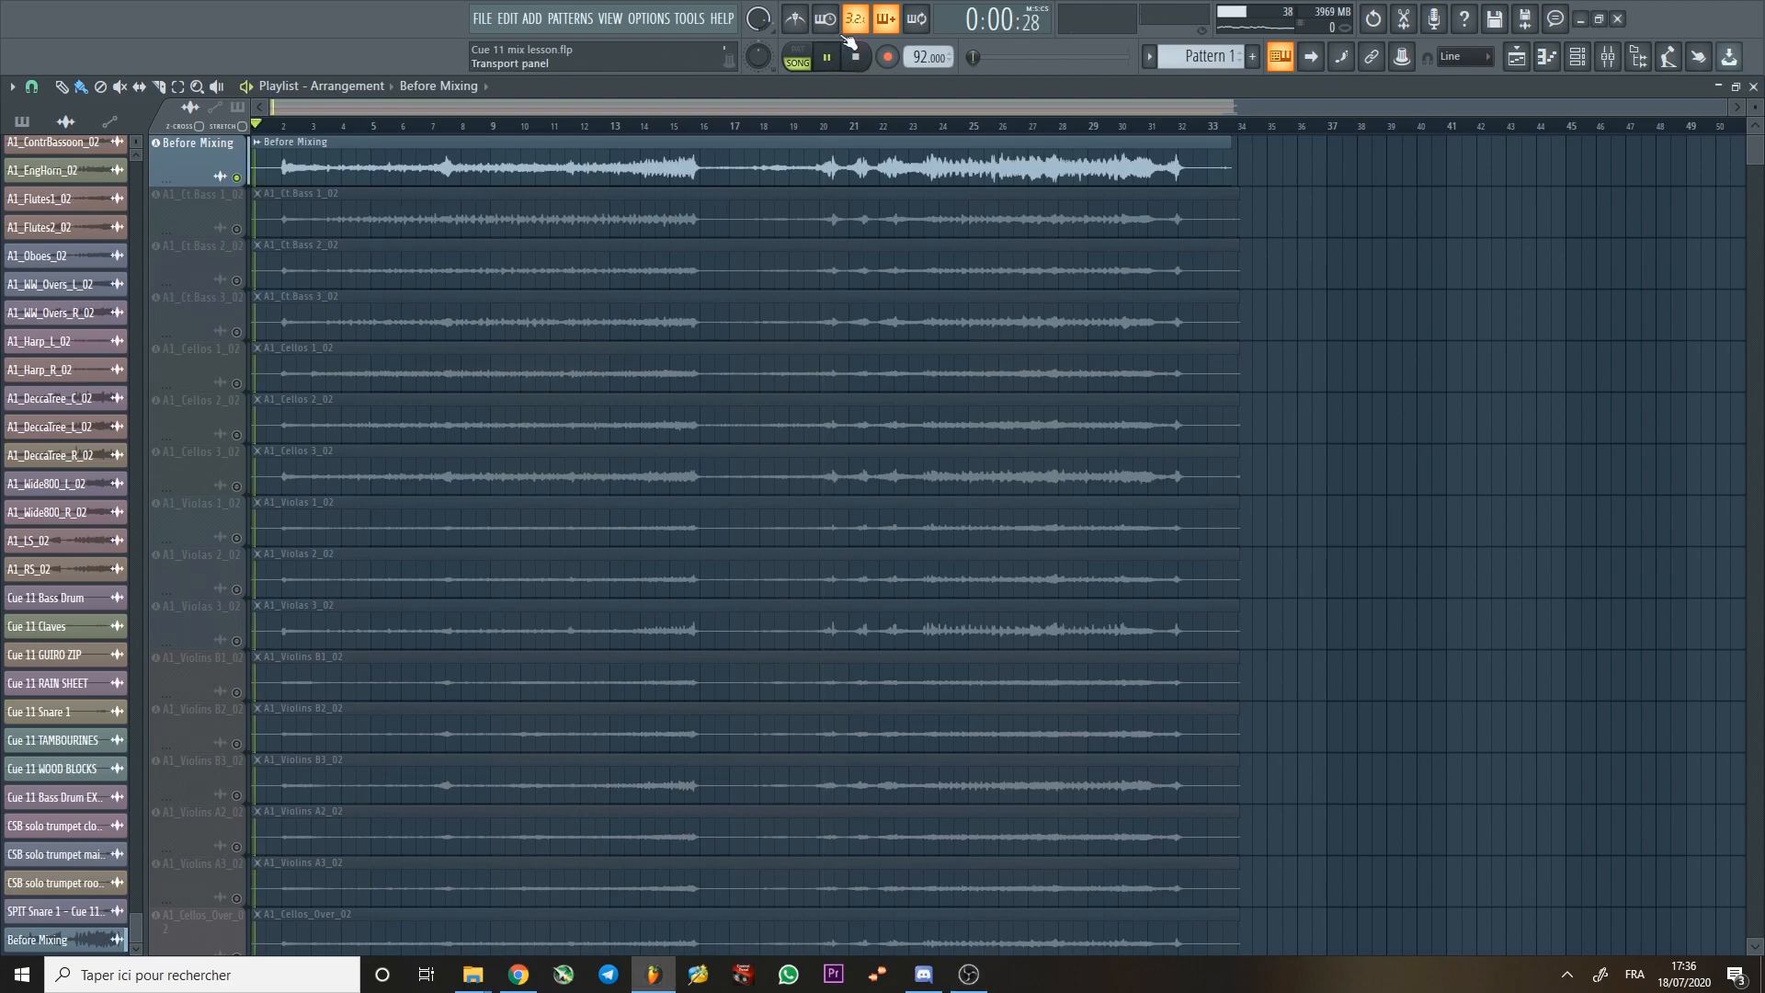
left_click(318, 123)
left_click(349, 124)
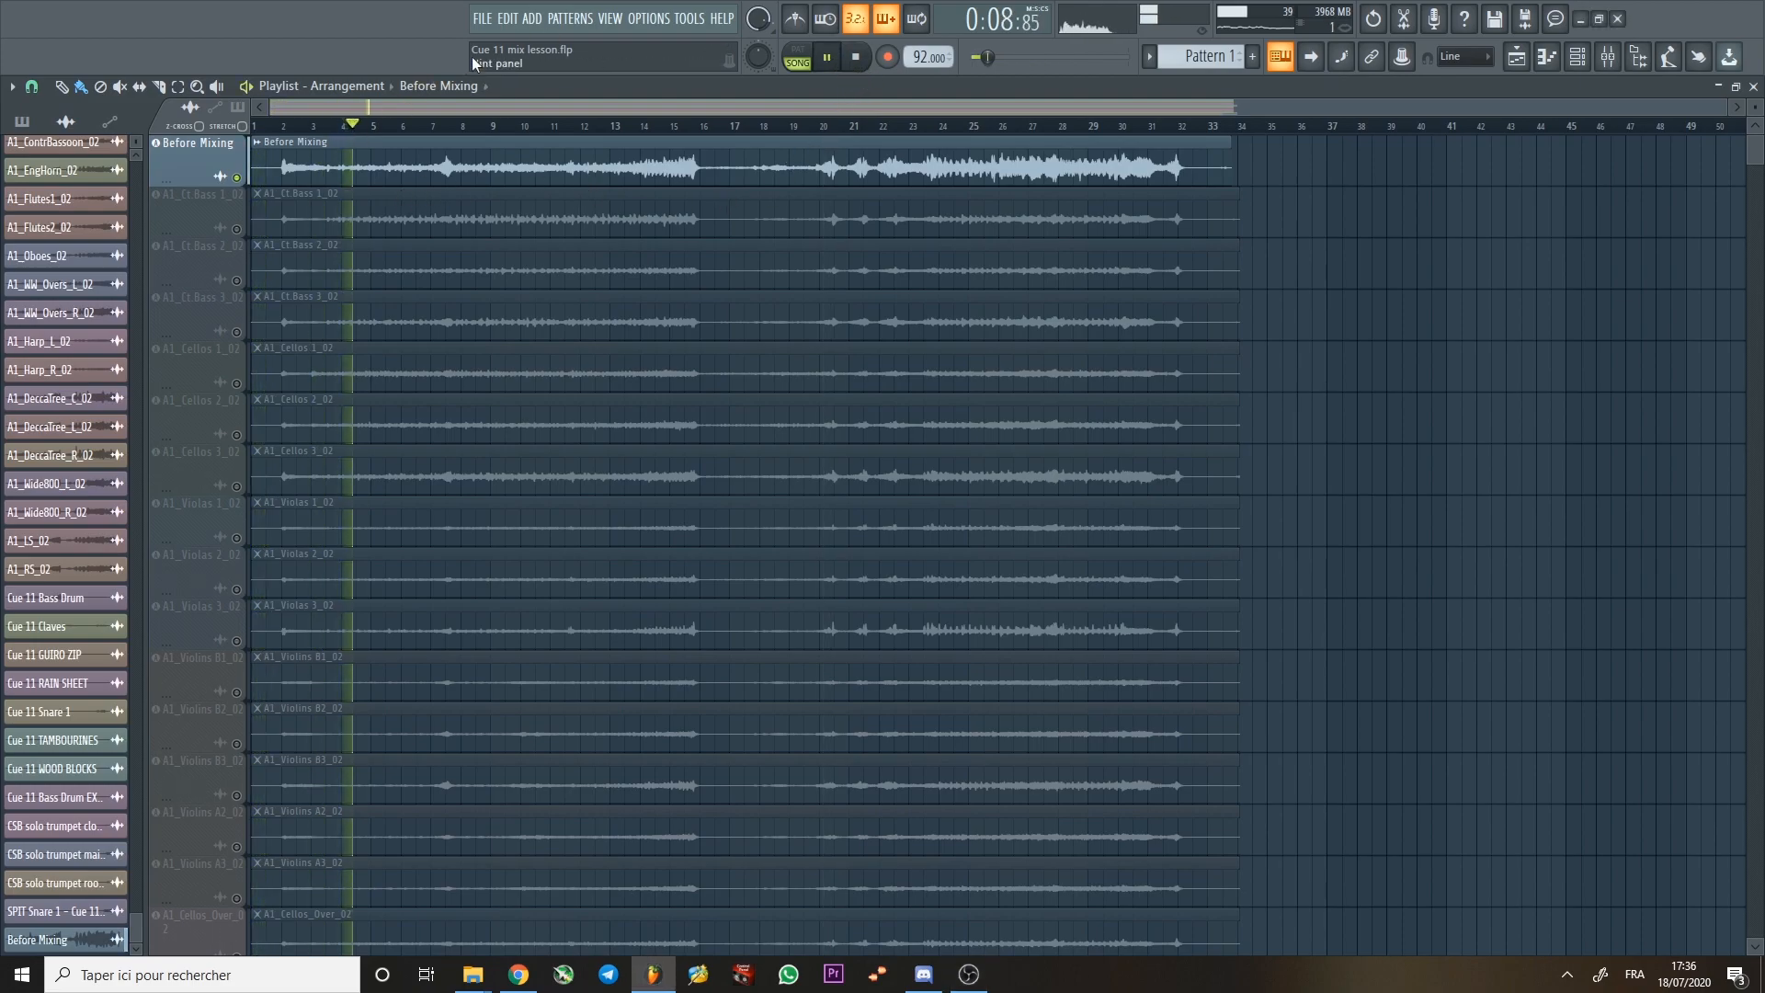
left_click(237, 178)
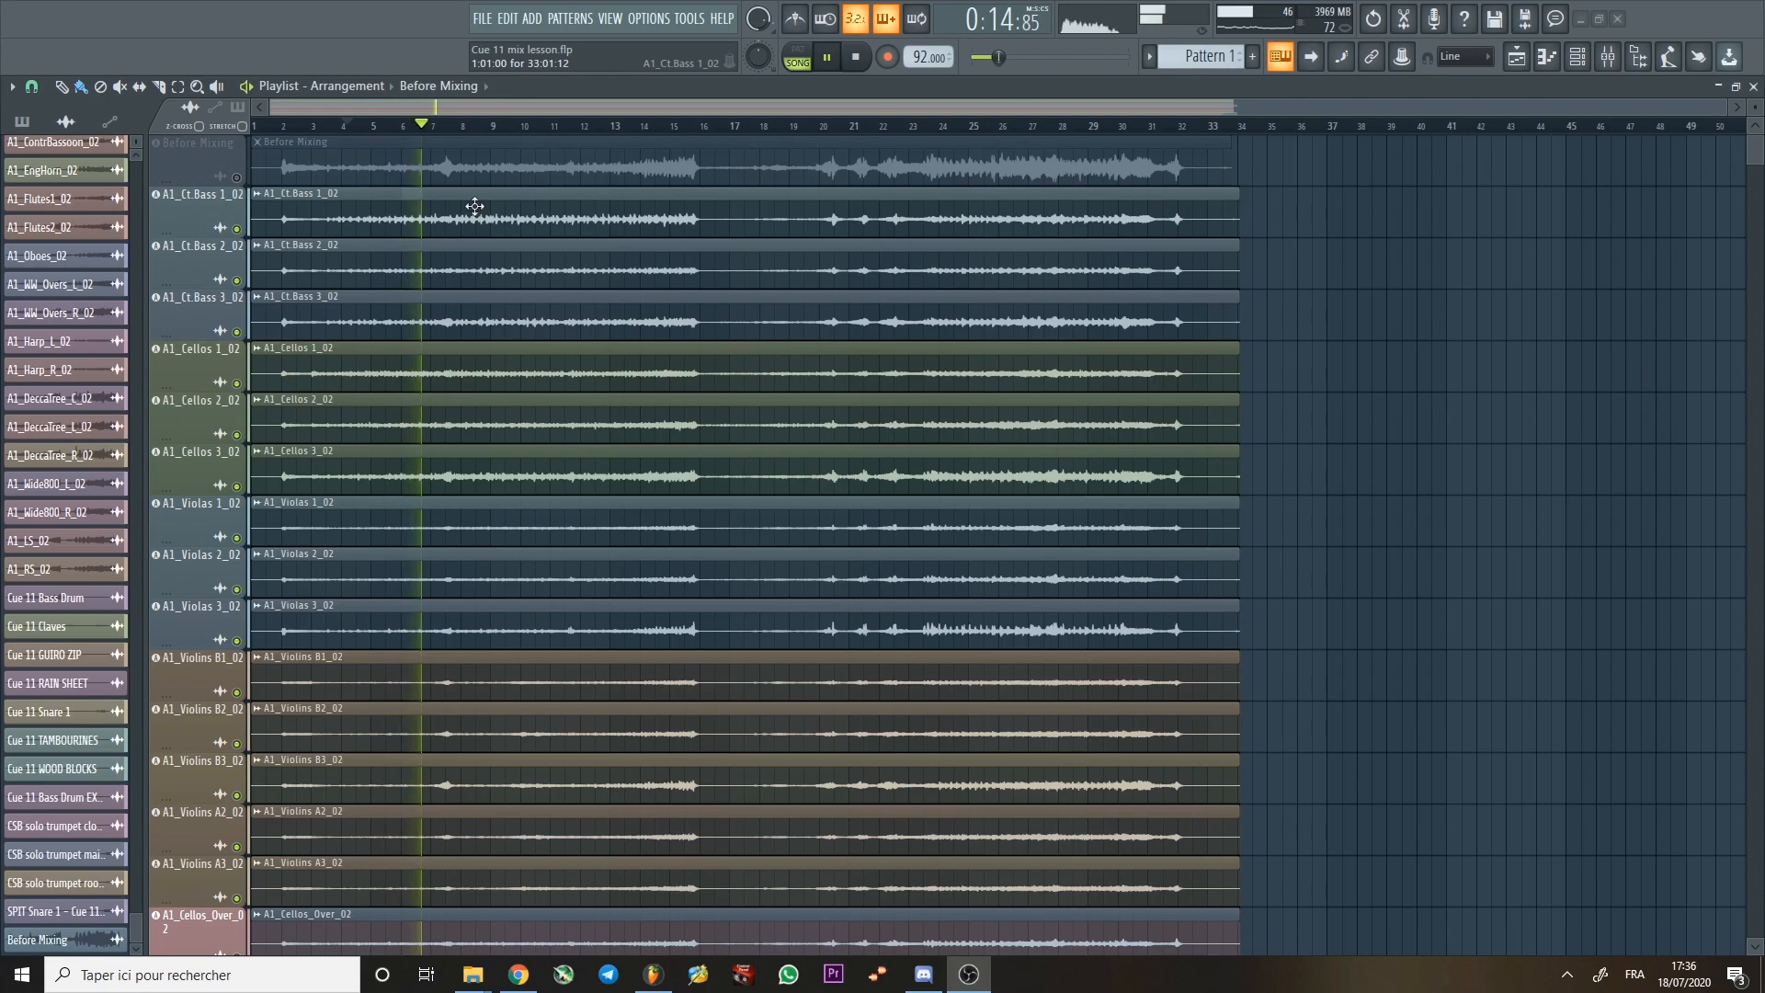
right_click(237, 178)
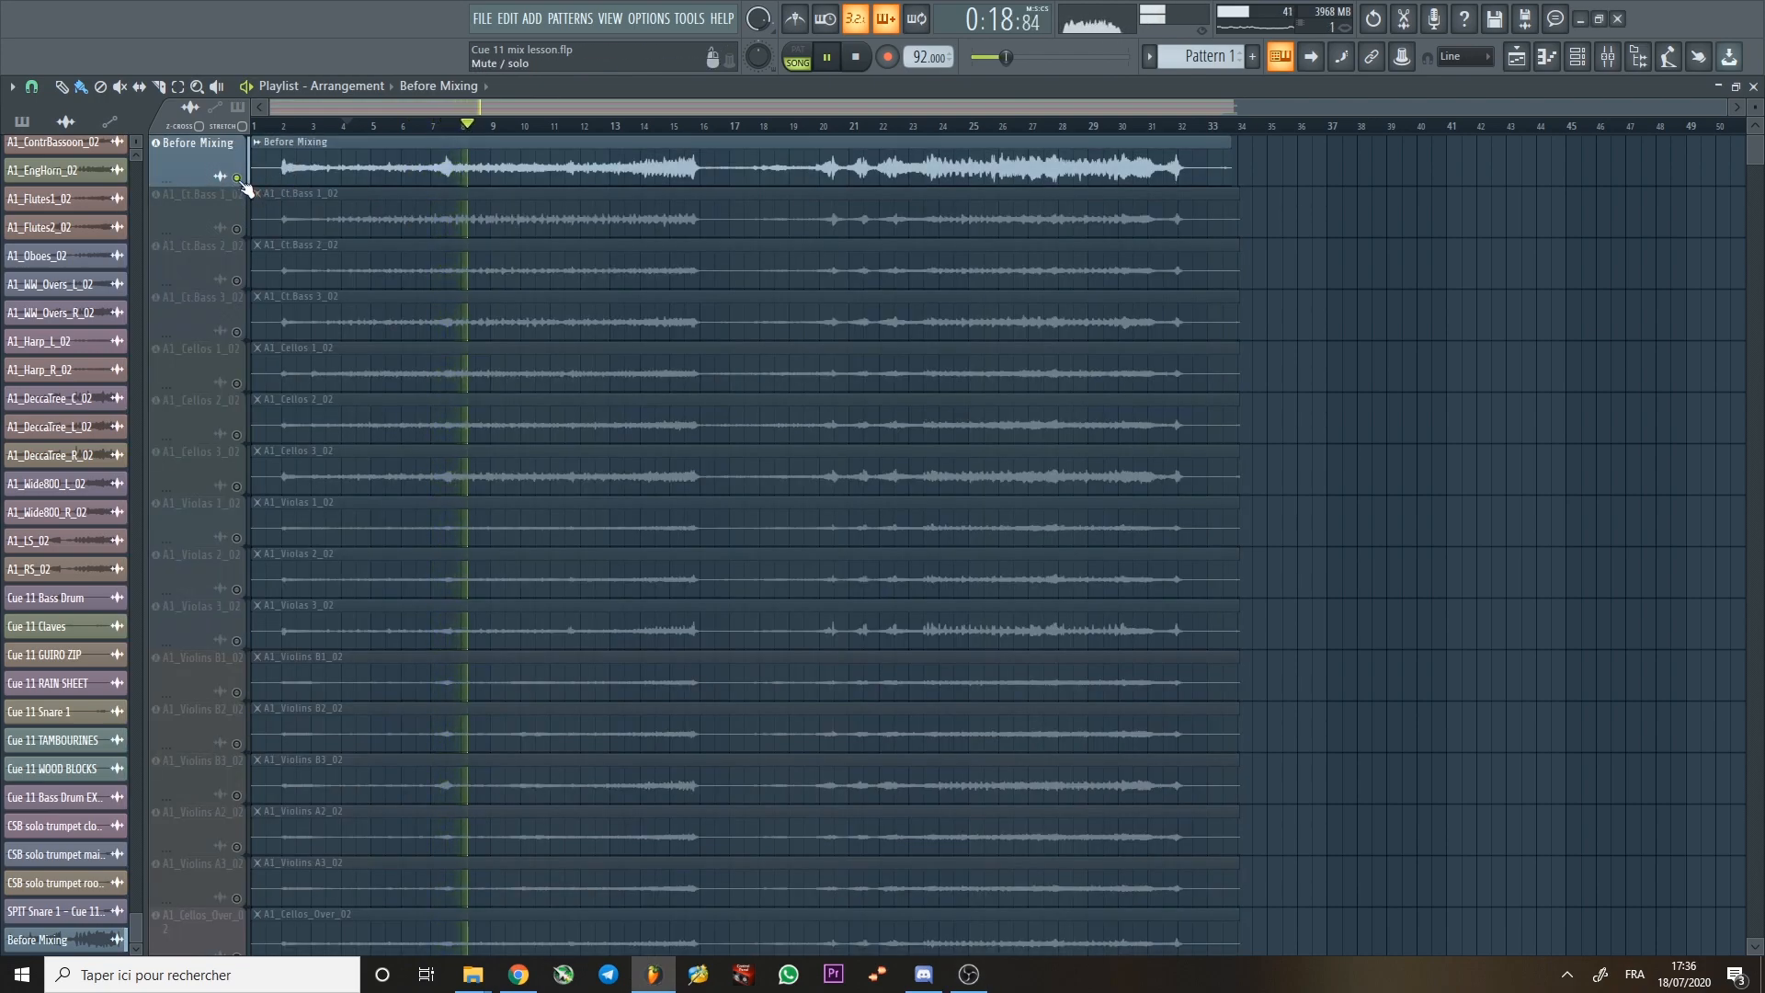
Play the mixed tracks from about bar 14, and solo the Before Mixing track to compare the same passage.
right_click(237, 177)
left_click(581, 128)
left_click(636, 128)
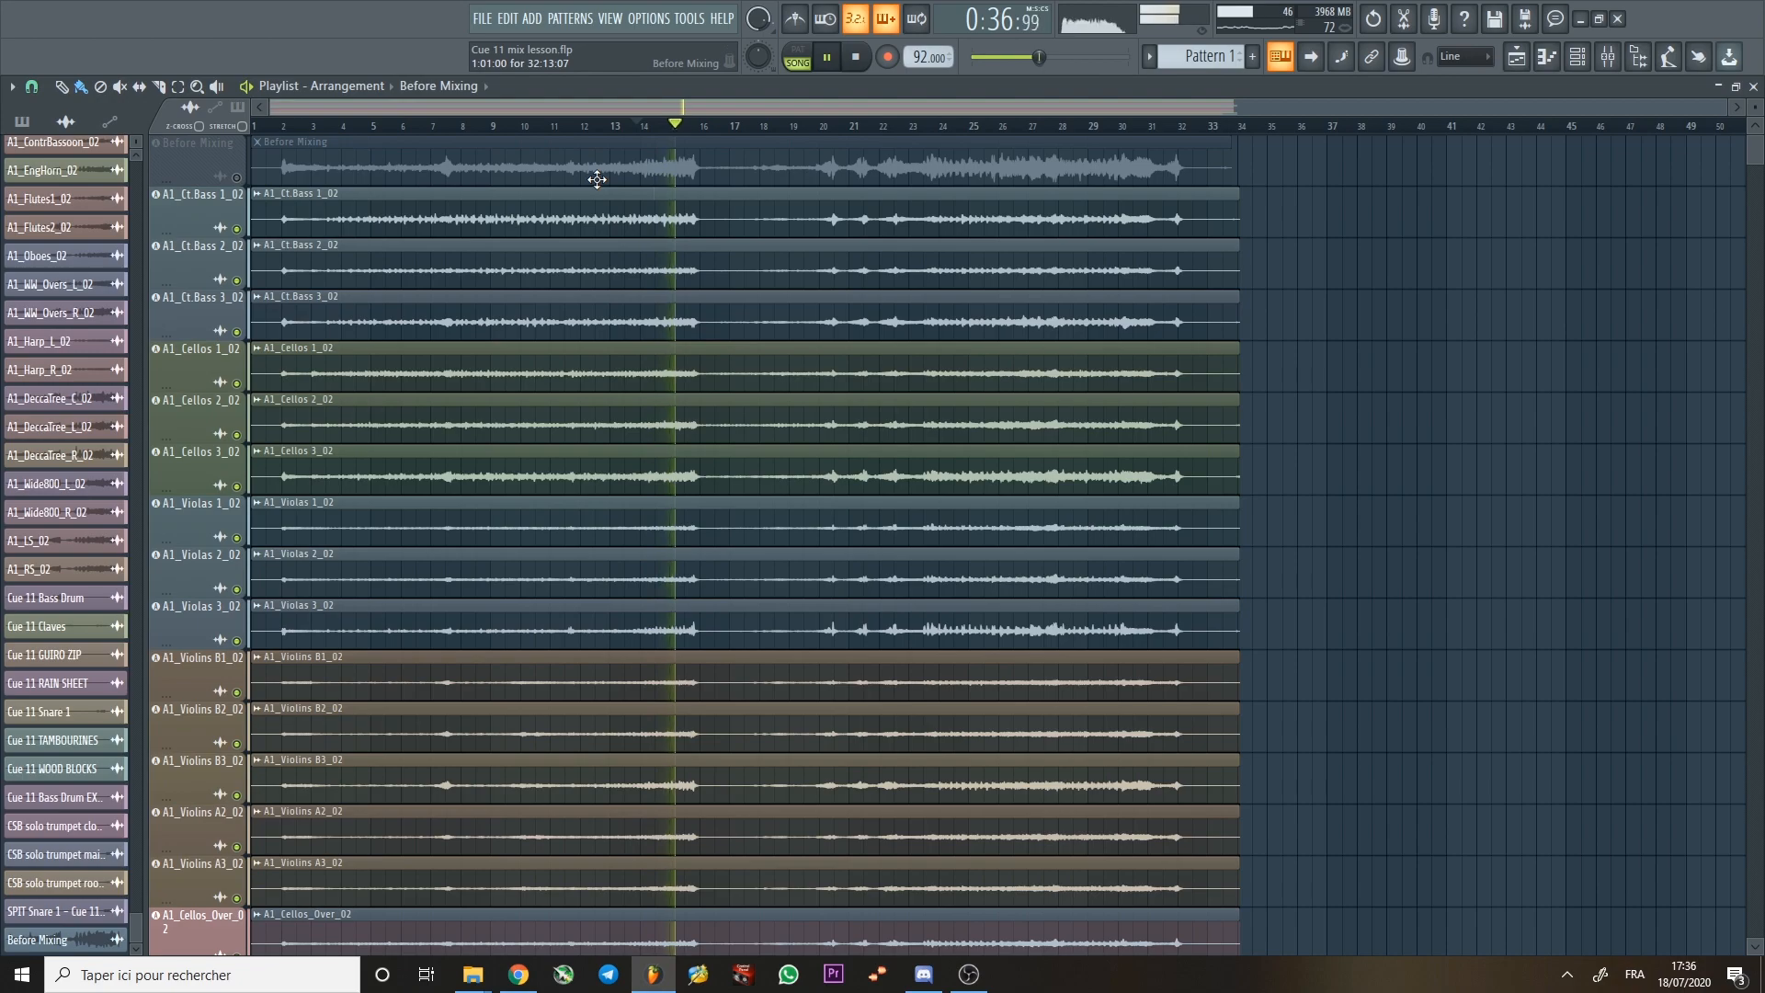
key("space")
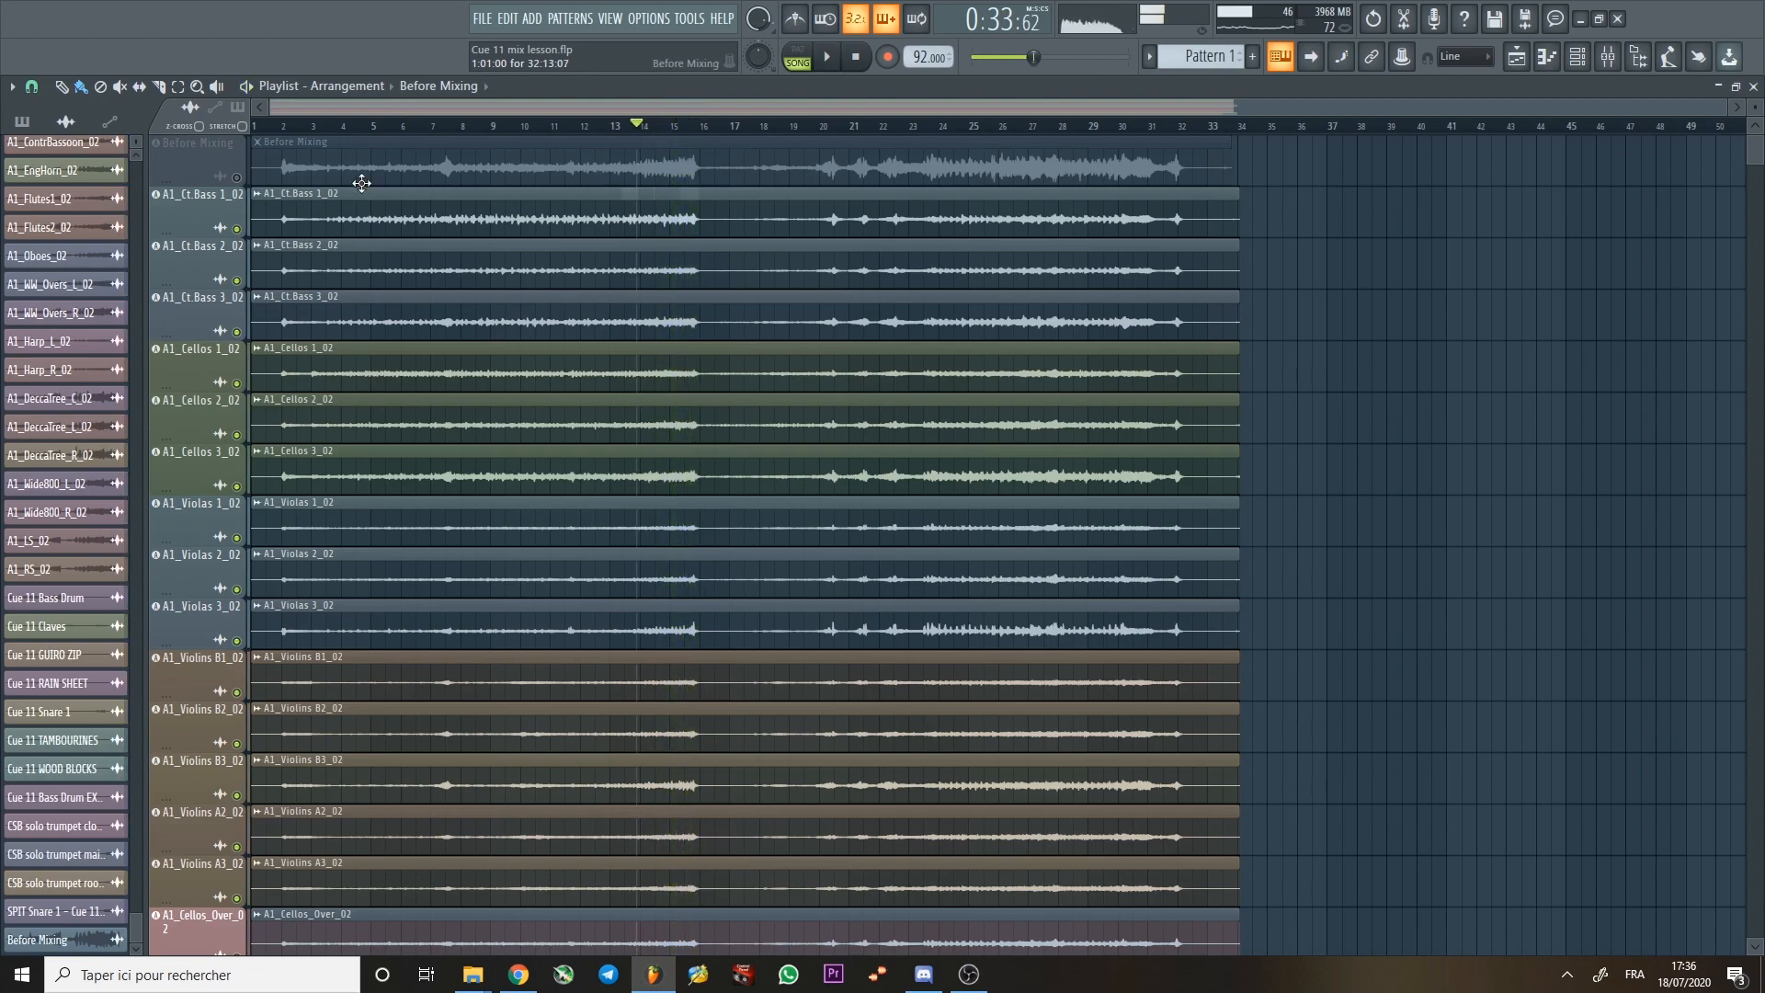
key("space")
right_click(239, 178)
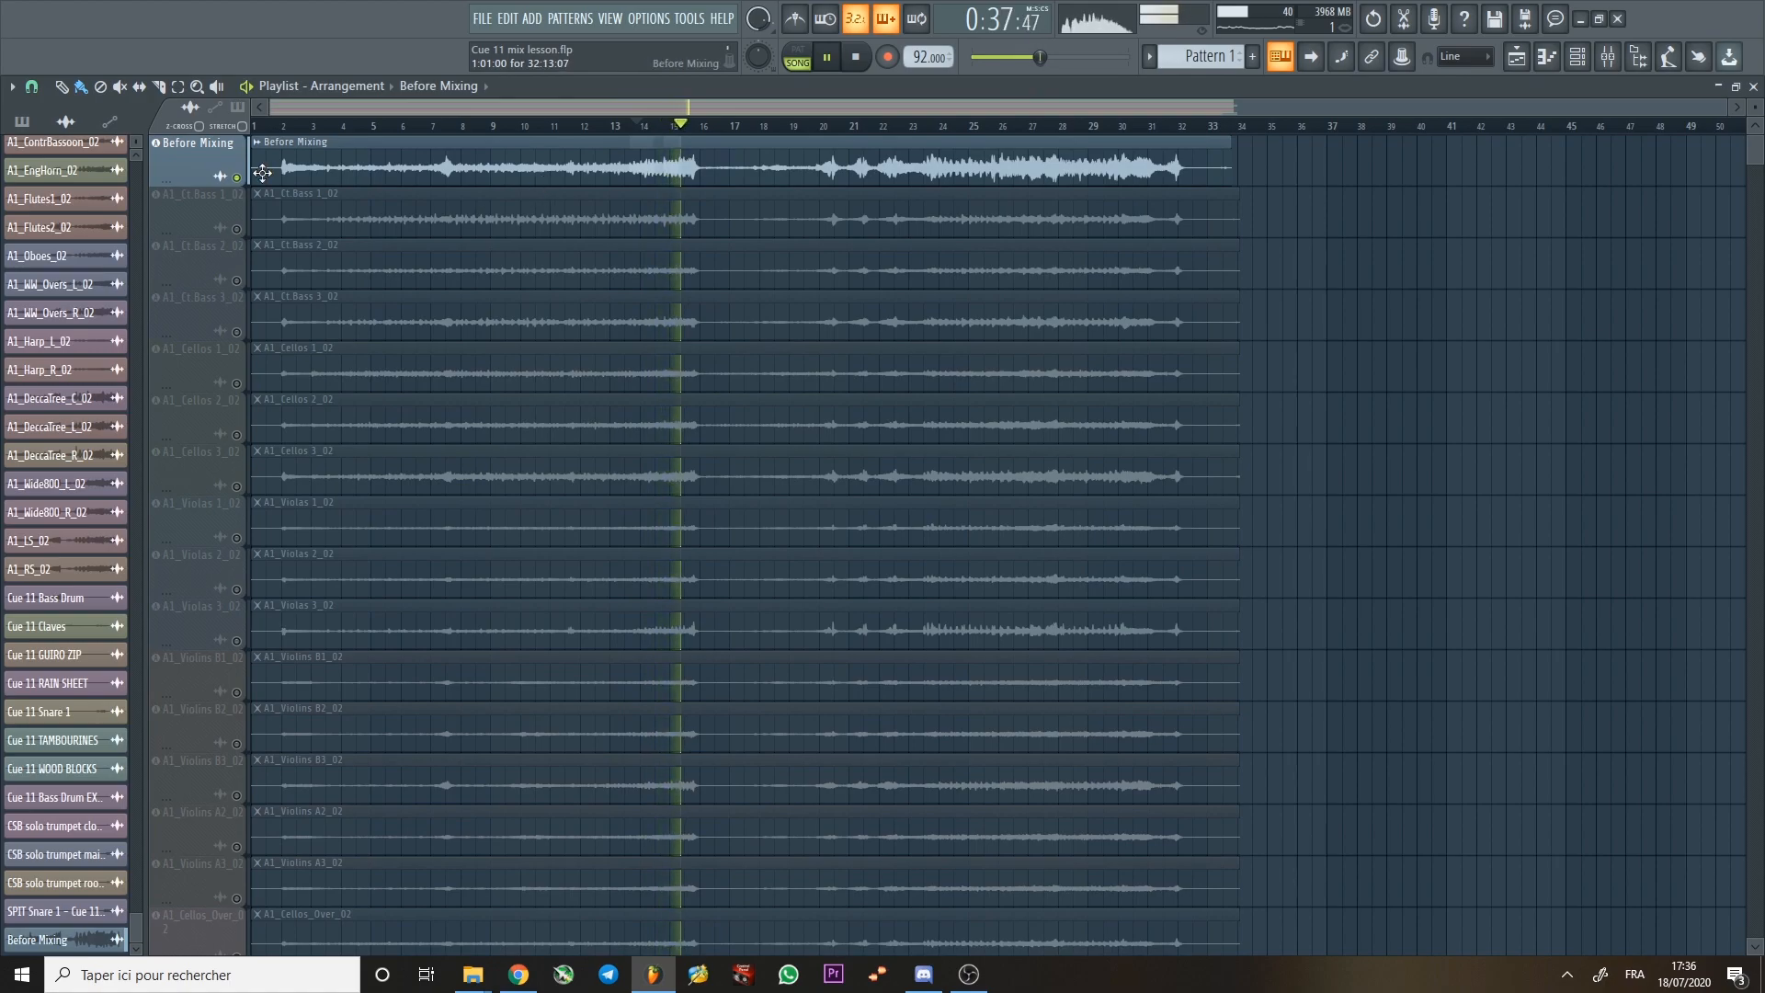
Play from about bar 20, alternating between the Before Mixing track and the mixed tracks.
key("space")
key("space")
left_click(824, 126)
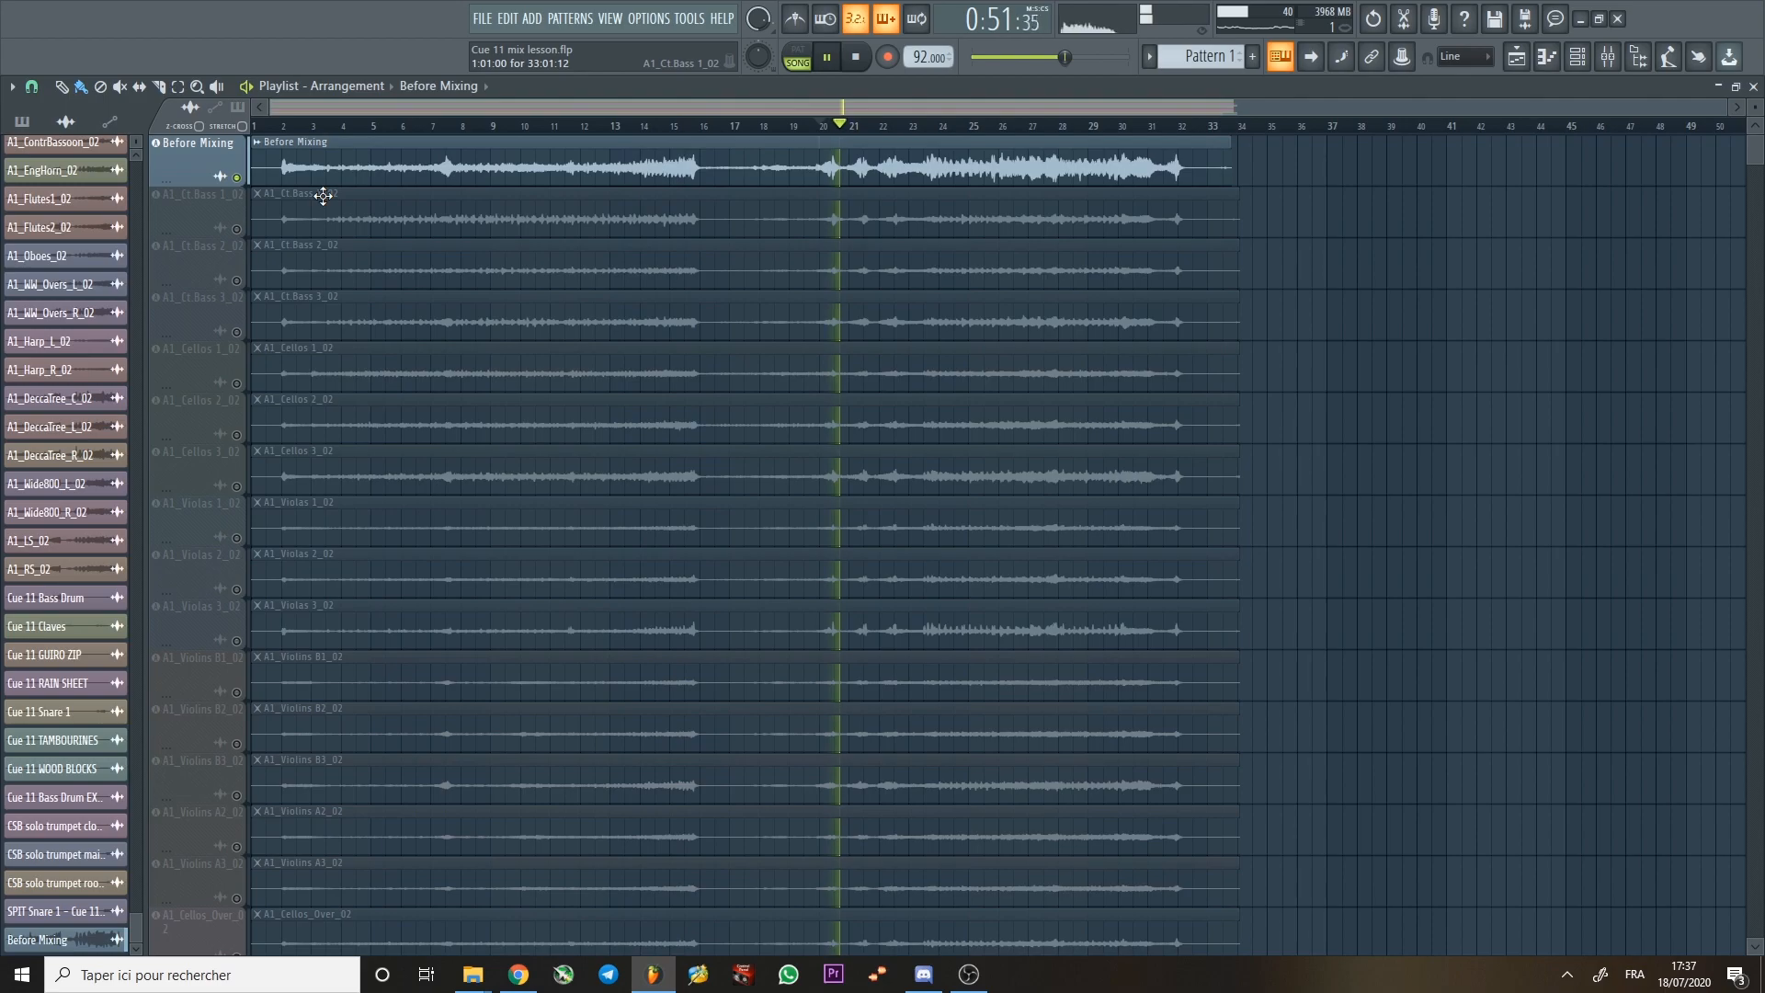
left_click(236, 178)
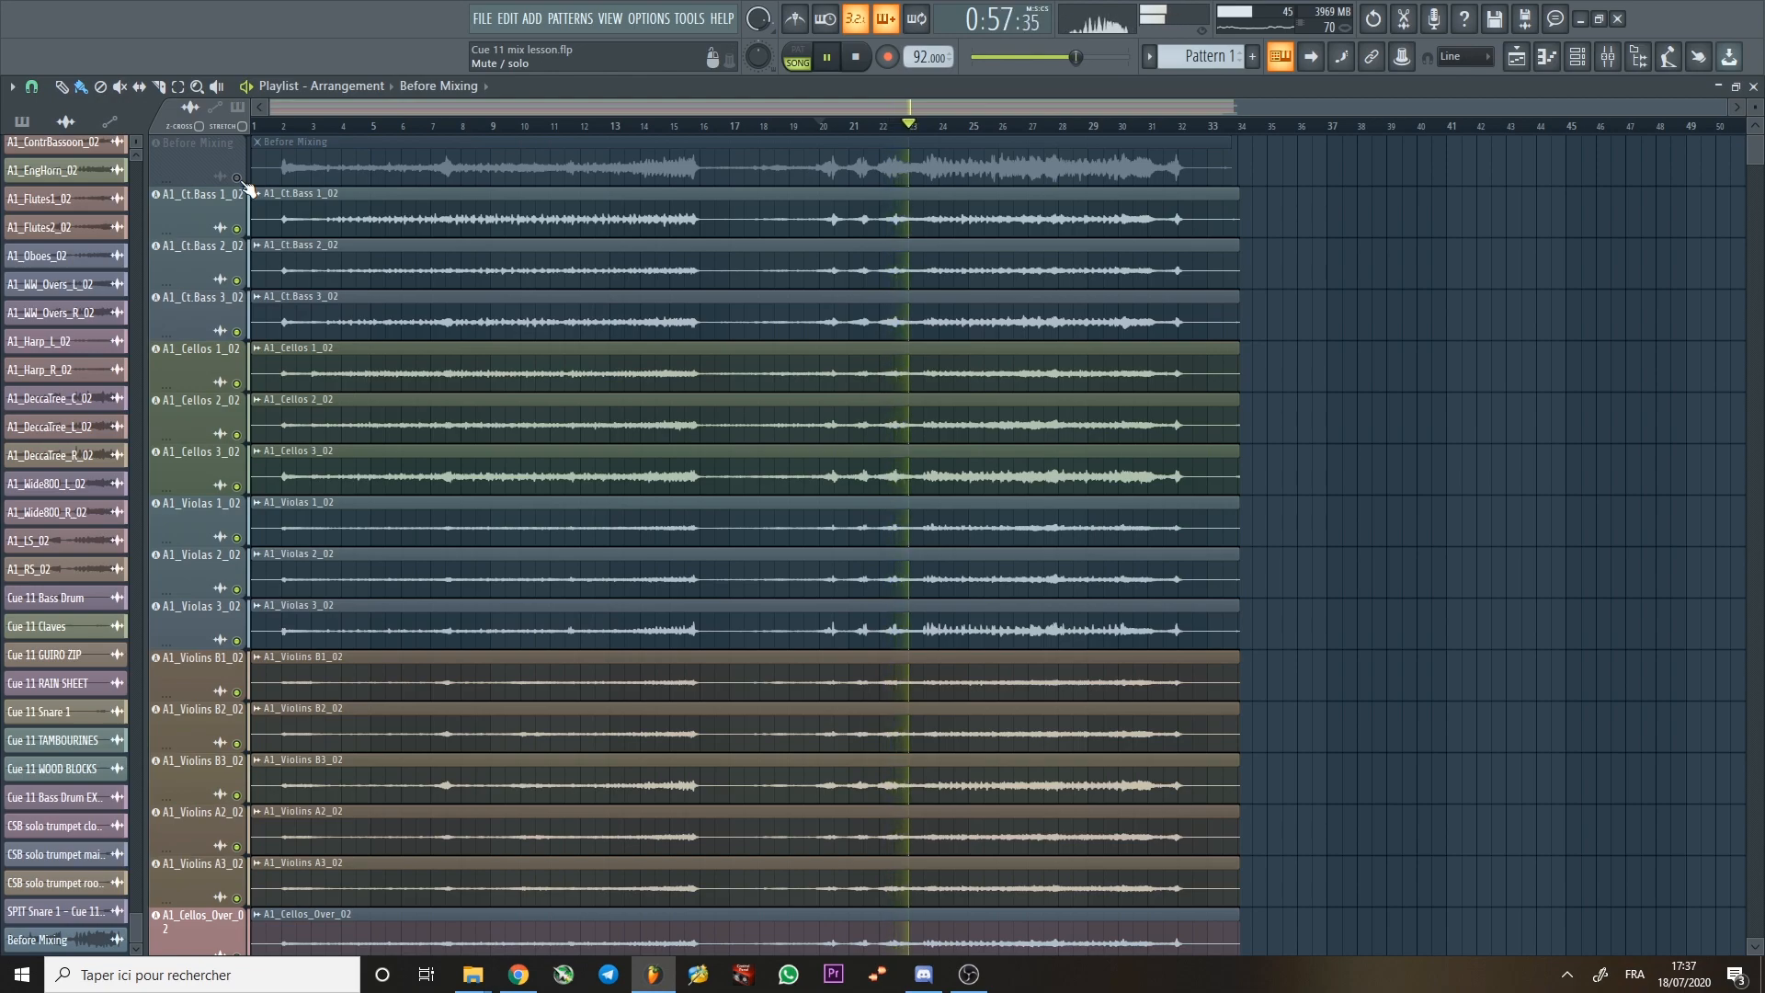
right_click(237, 178)
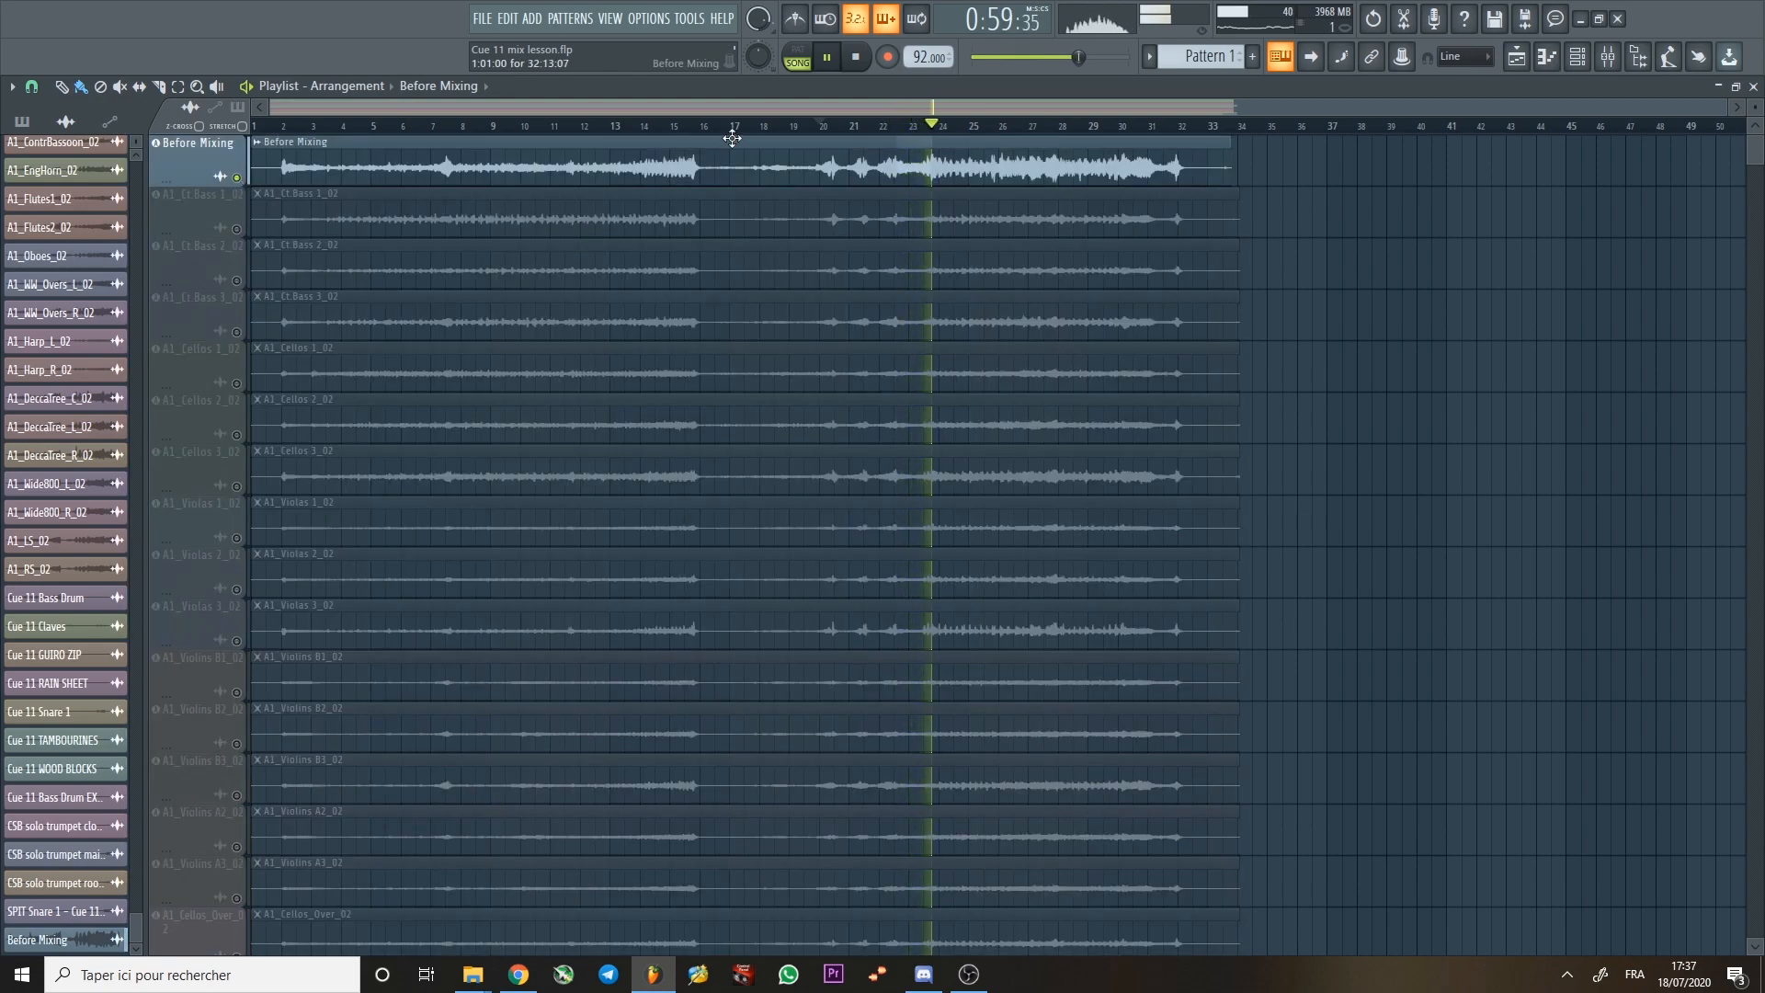
right_click(241, 180)
Compare the mixed tracks with the soloed Before Mixing track from about bar 25.
key("space")
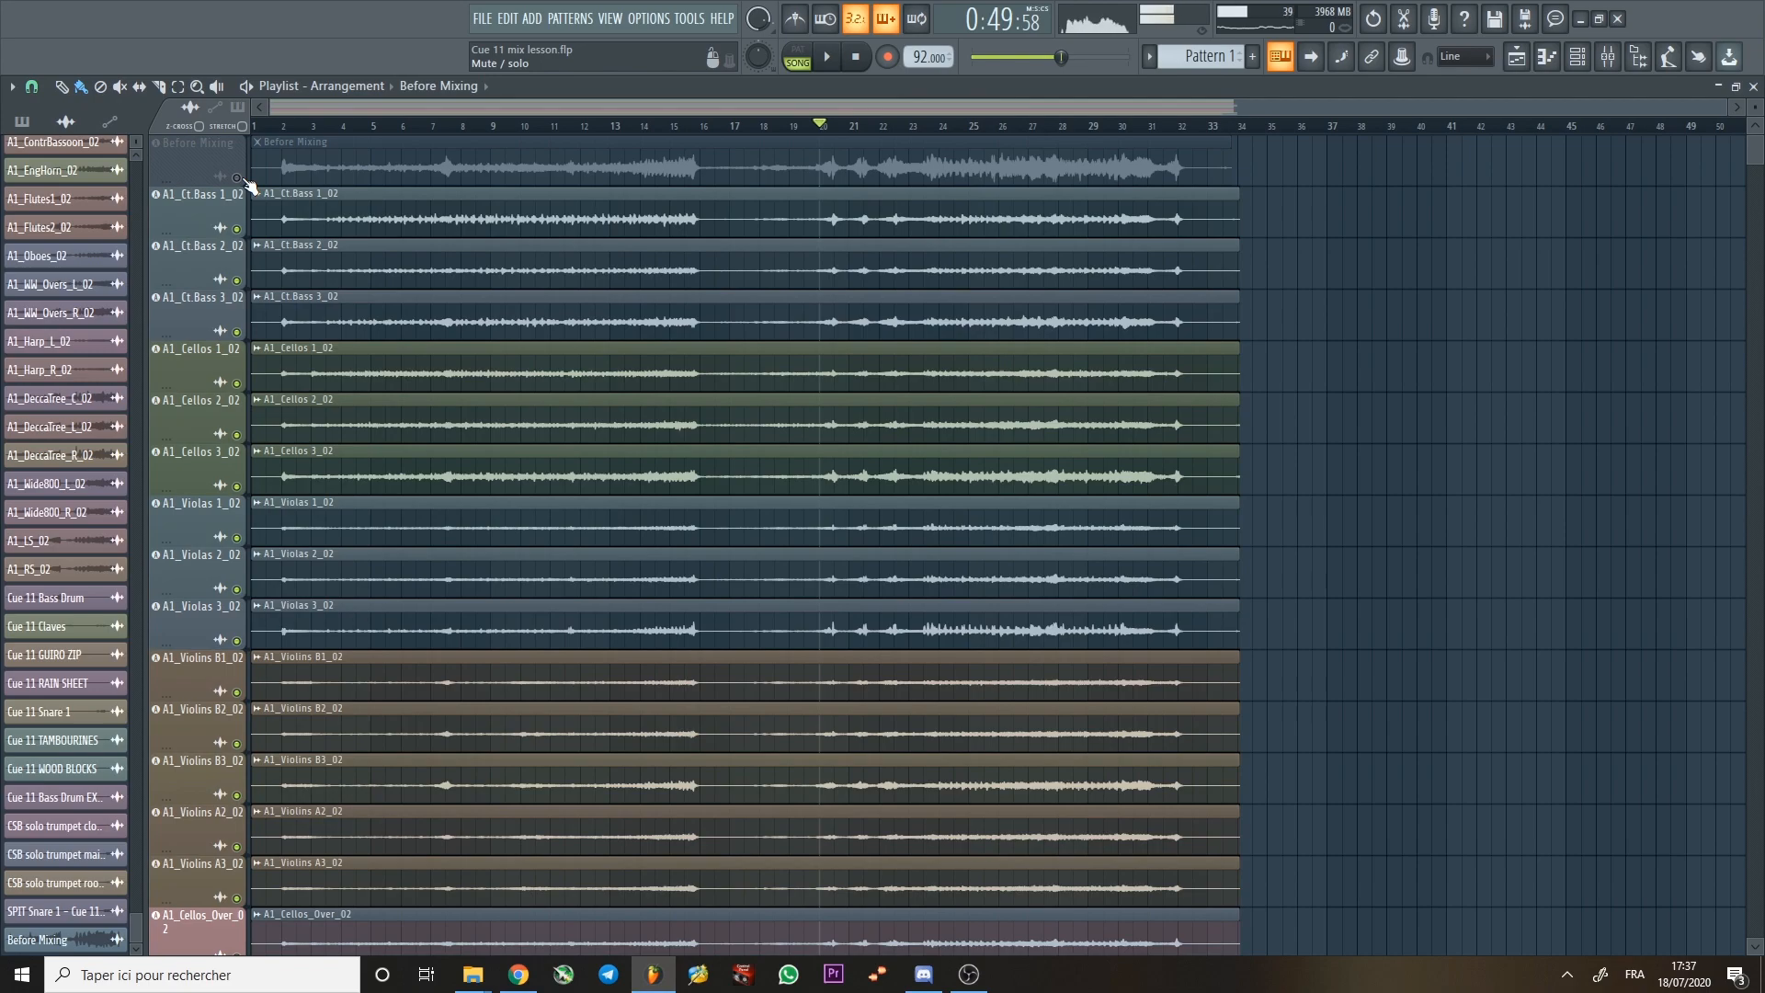
key("space")
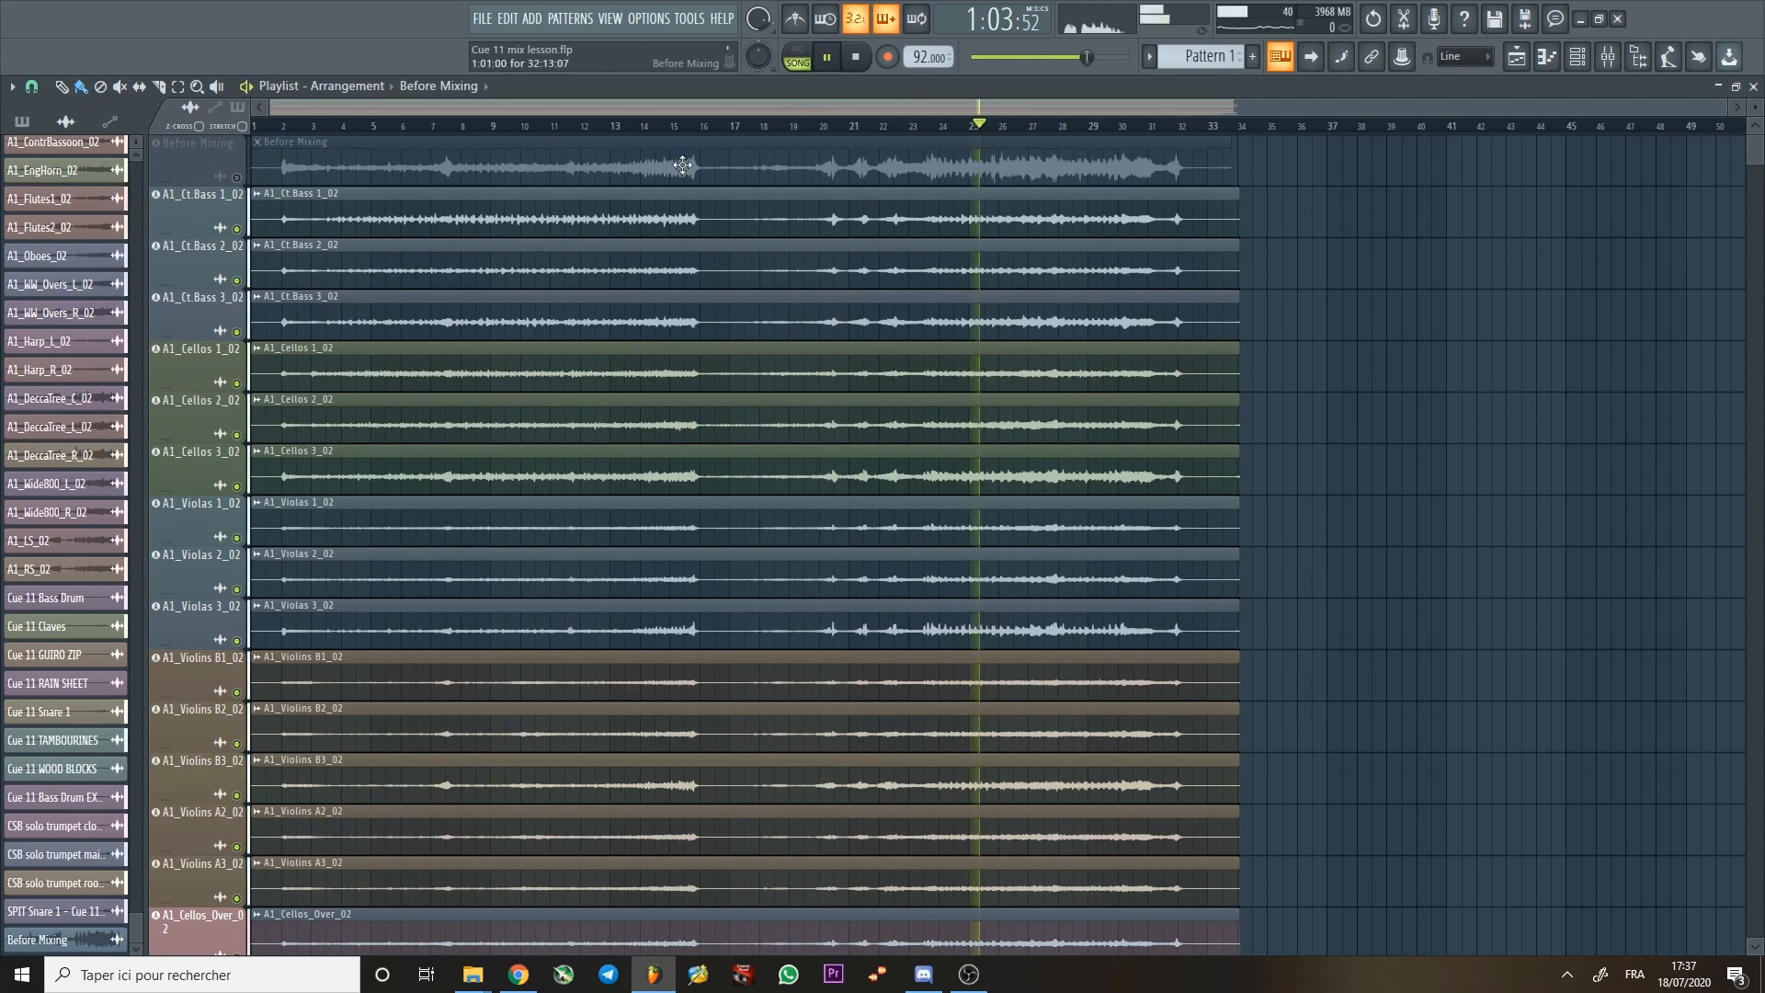
right_click(236, 177)
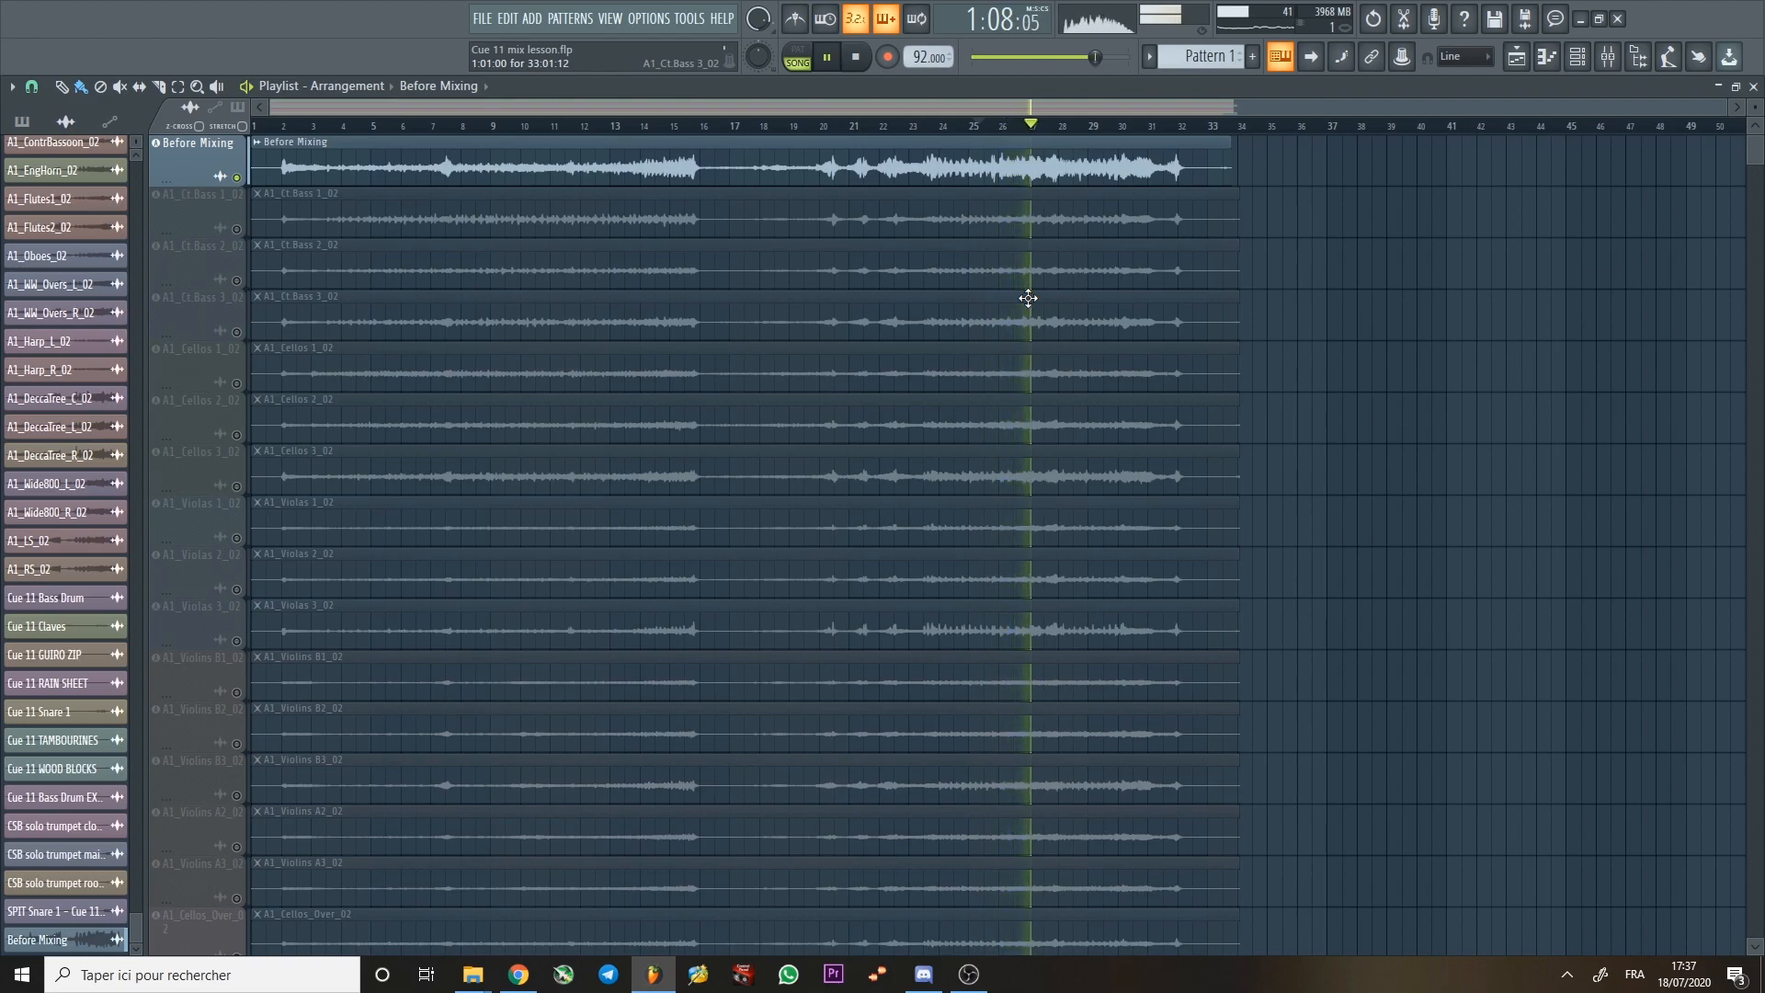
right_click(237, 178)
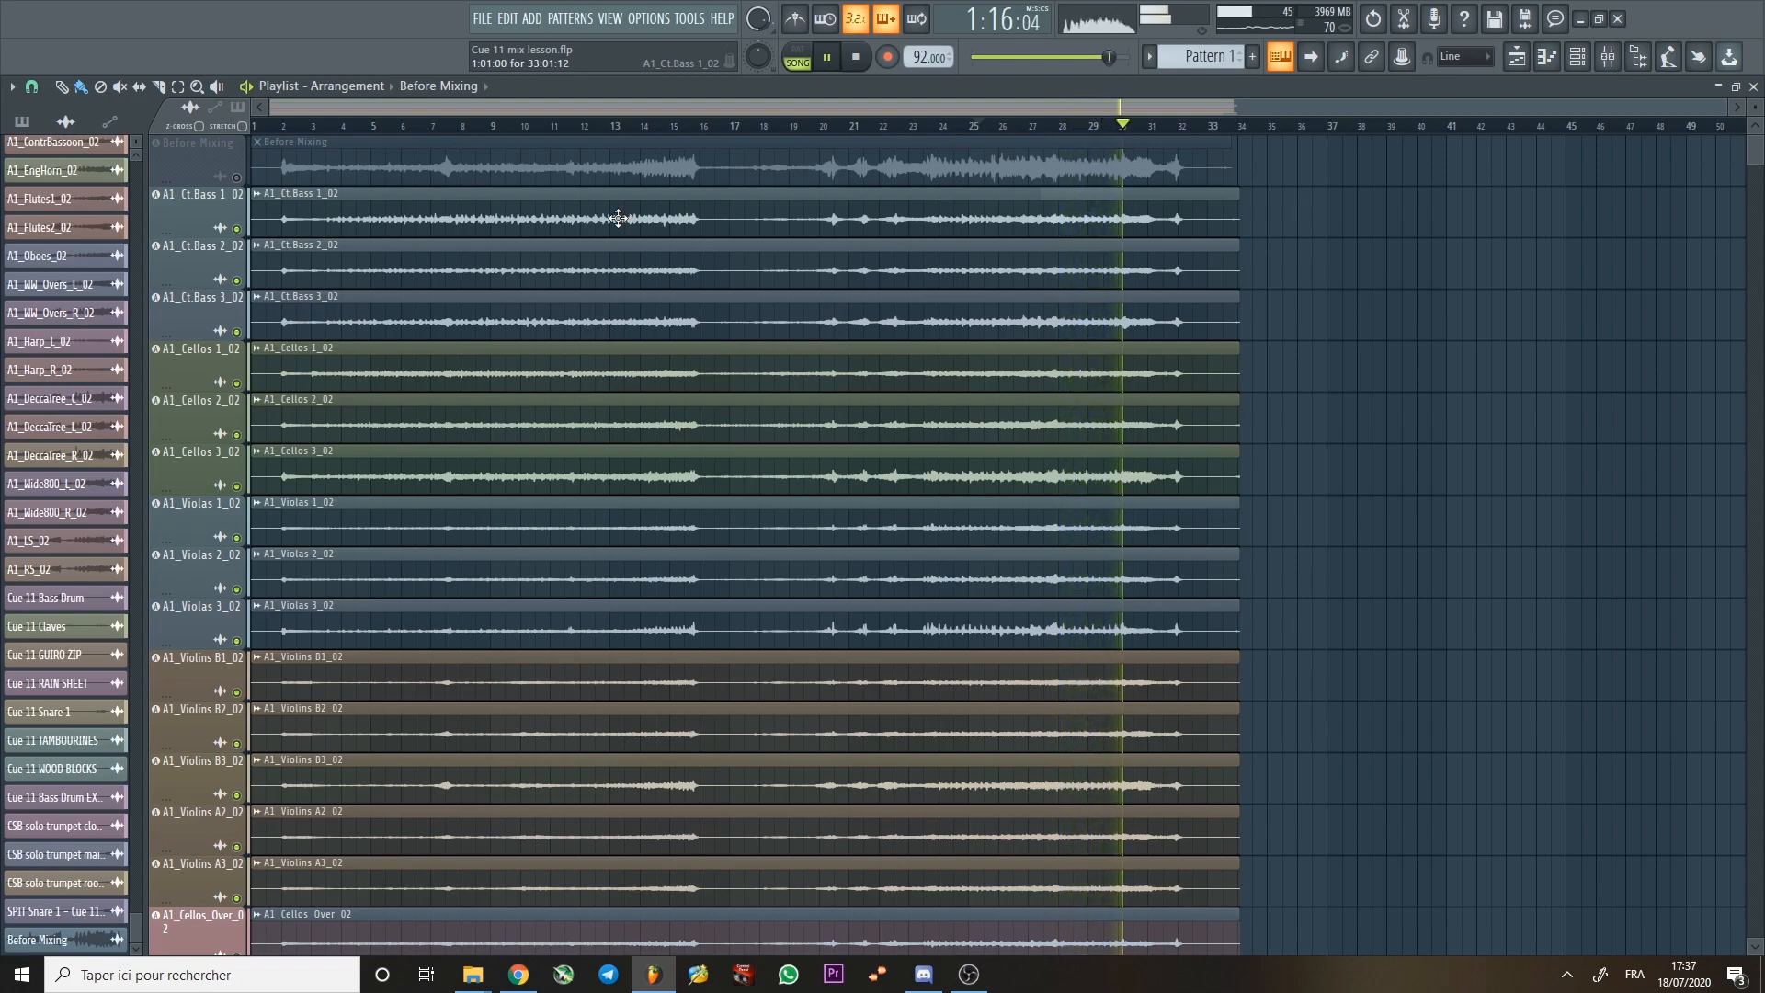
right_click(236, 177)
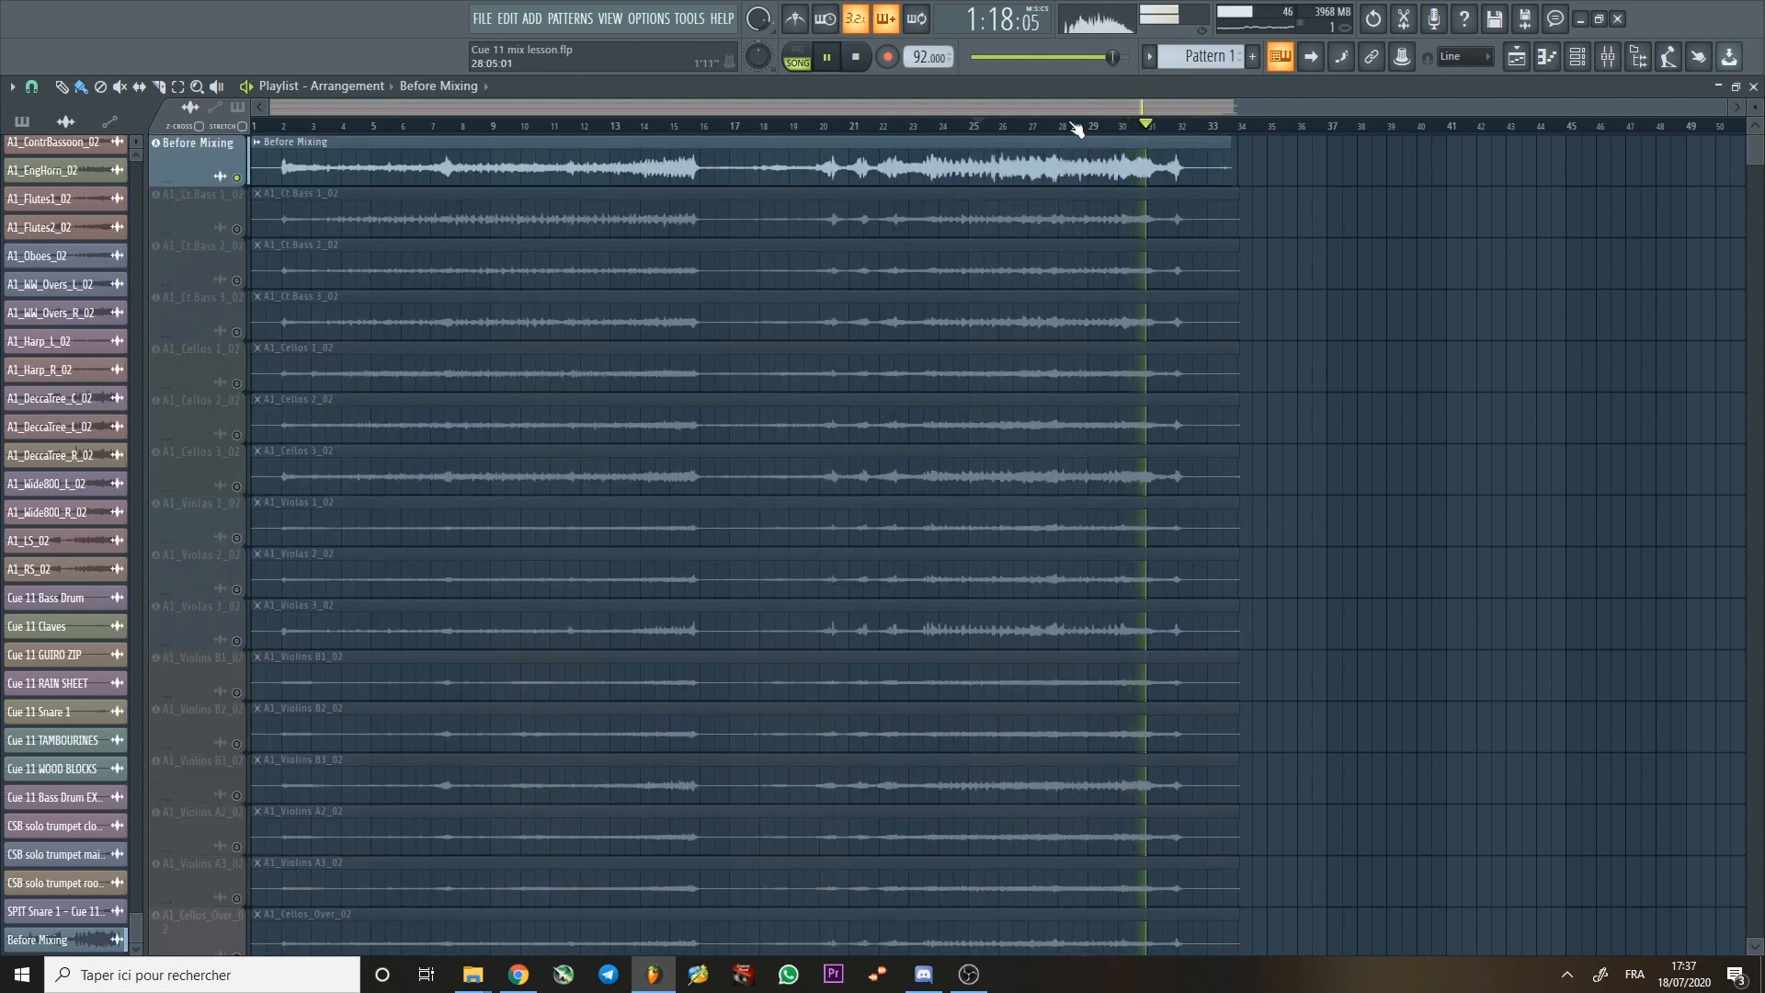
Replay the ending from about bar 29, alternating between the unmixed and mixed versions, and stop playback.
left_click(1111, 127)
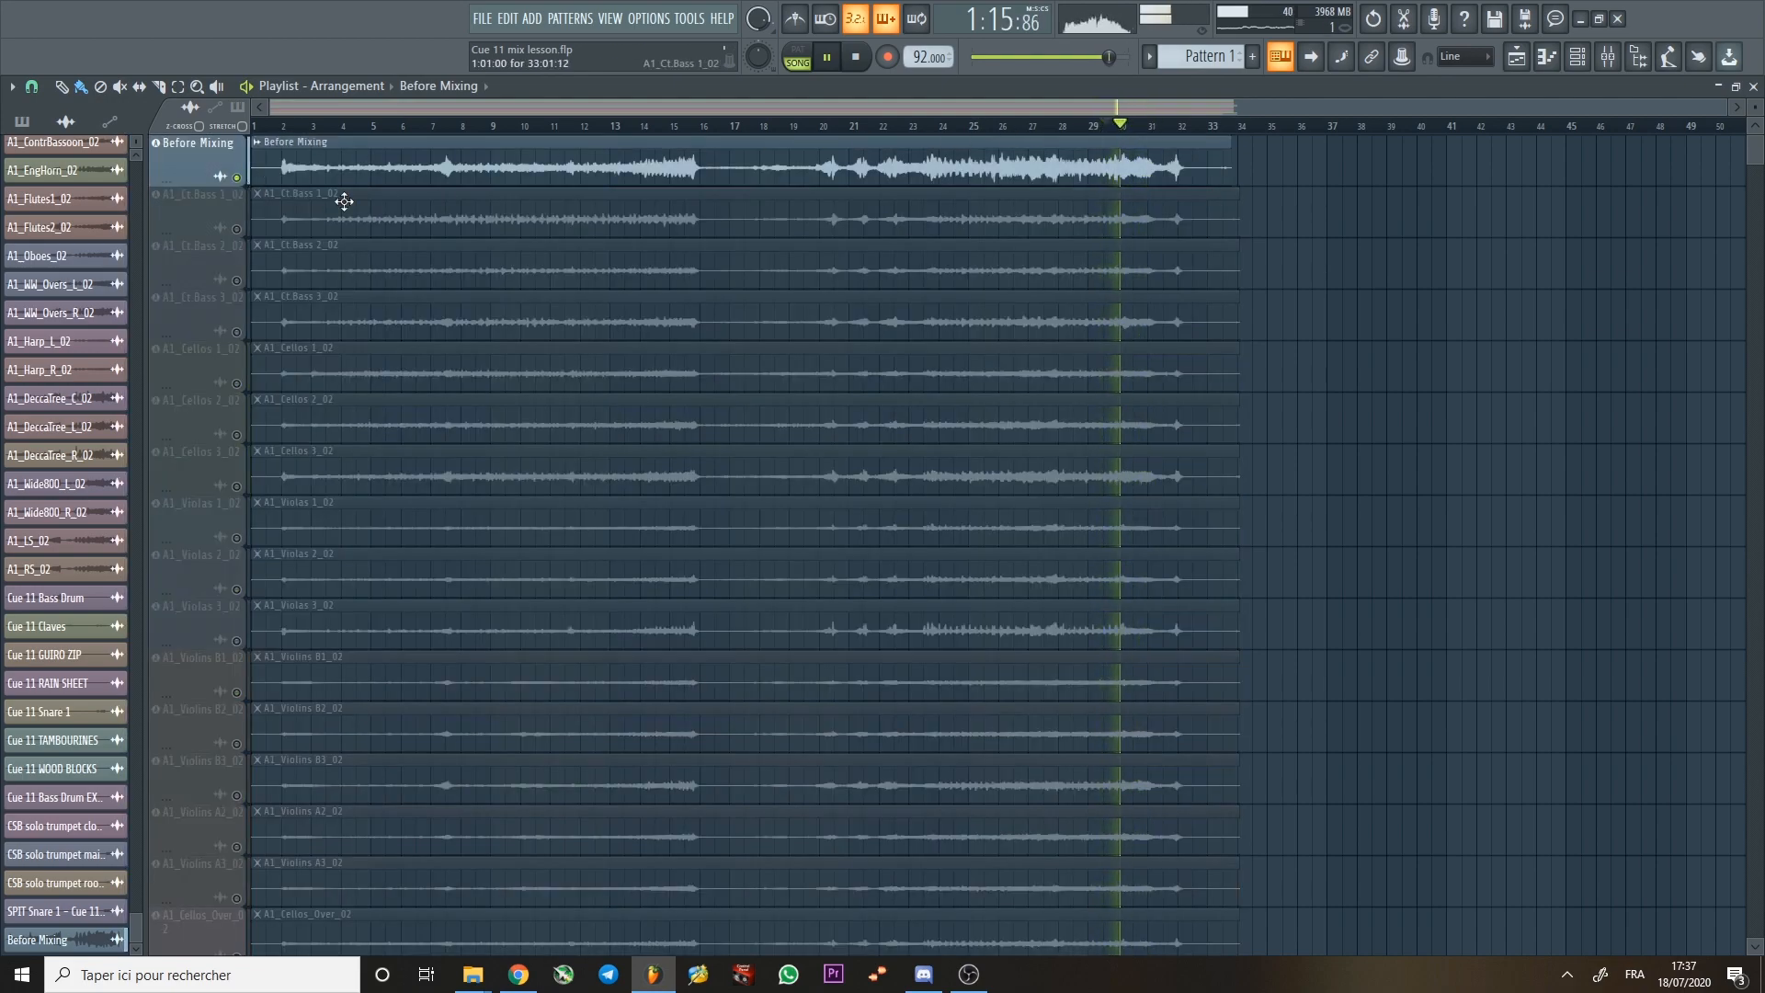
right_click(236, 178)
left_click(236, 177)
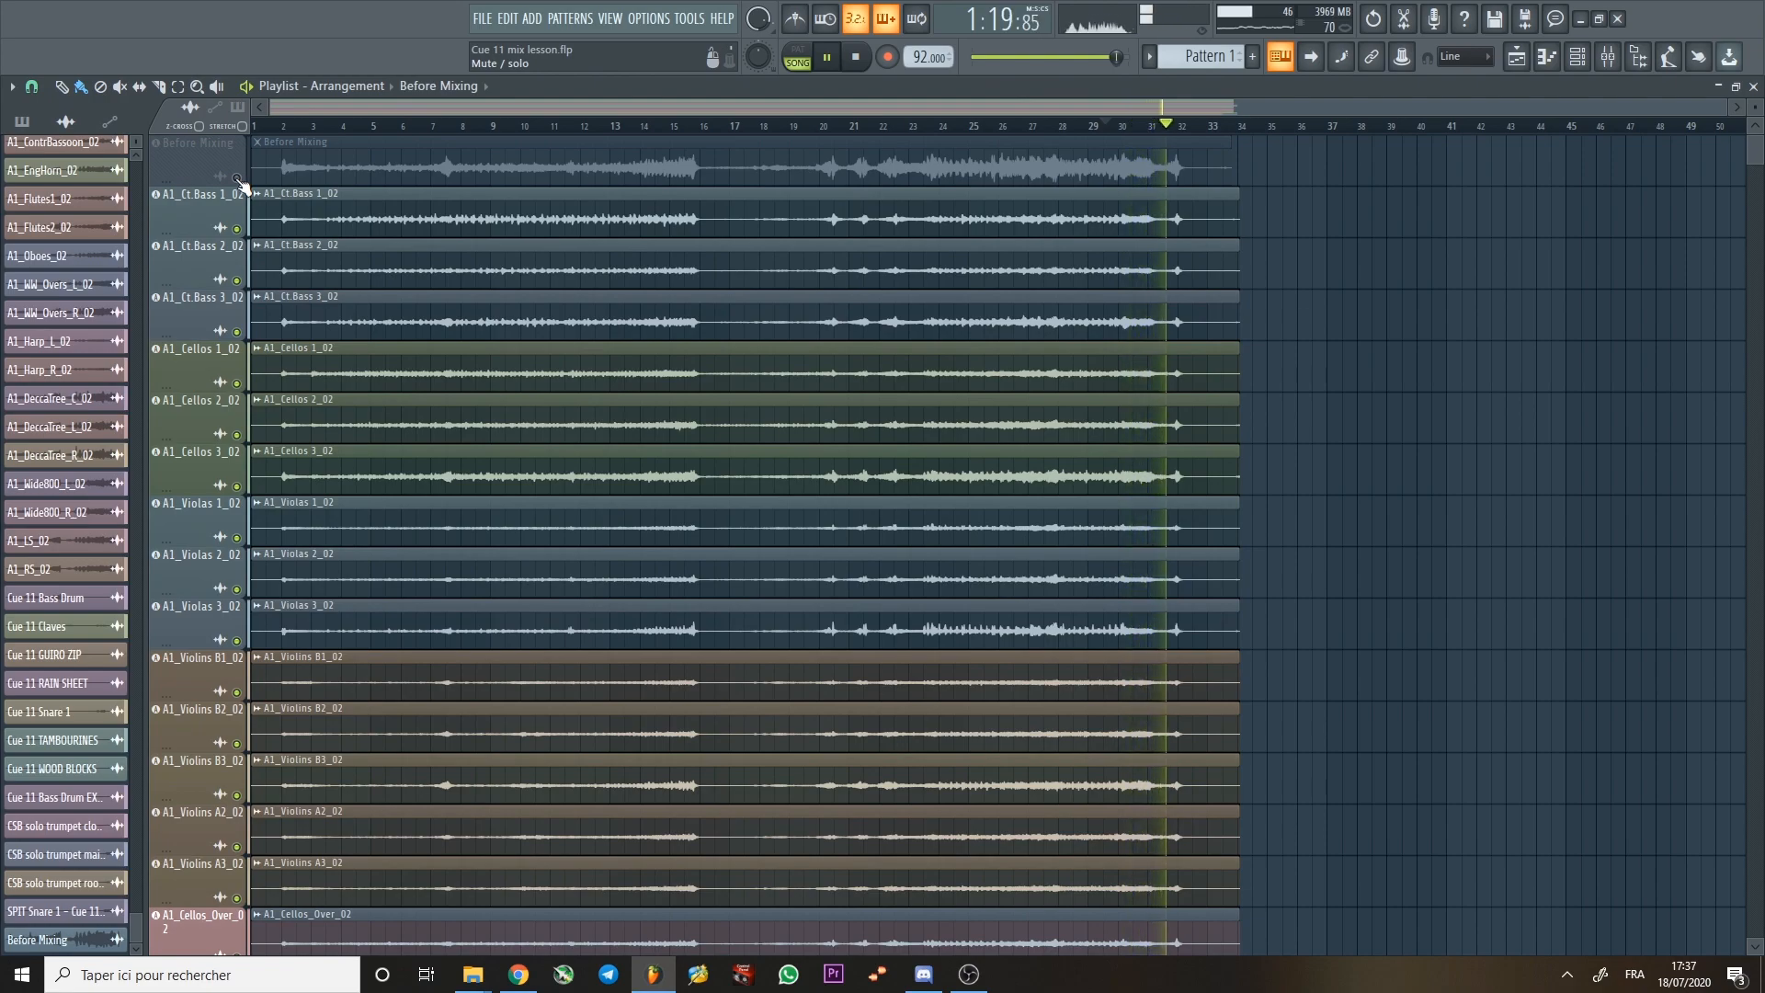
left_click(1164, 128)
right_click(236, 177)
left_click(1130, 128)
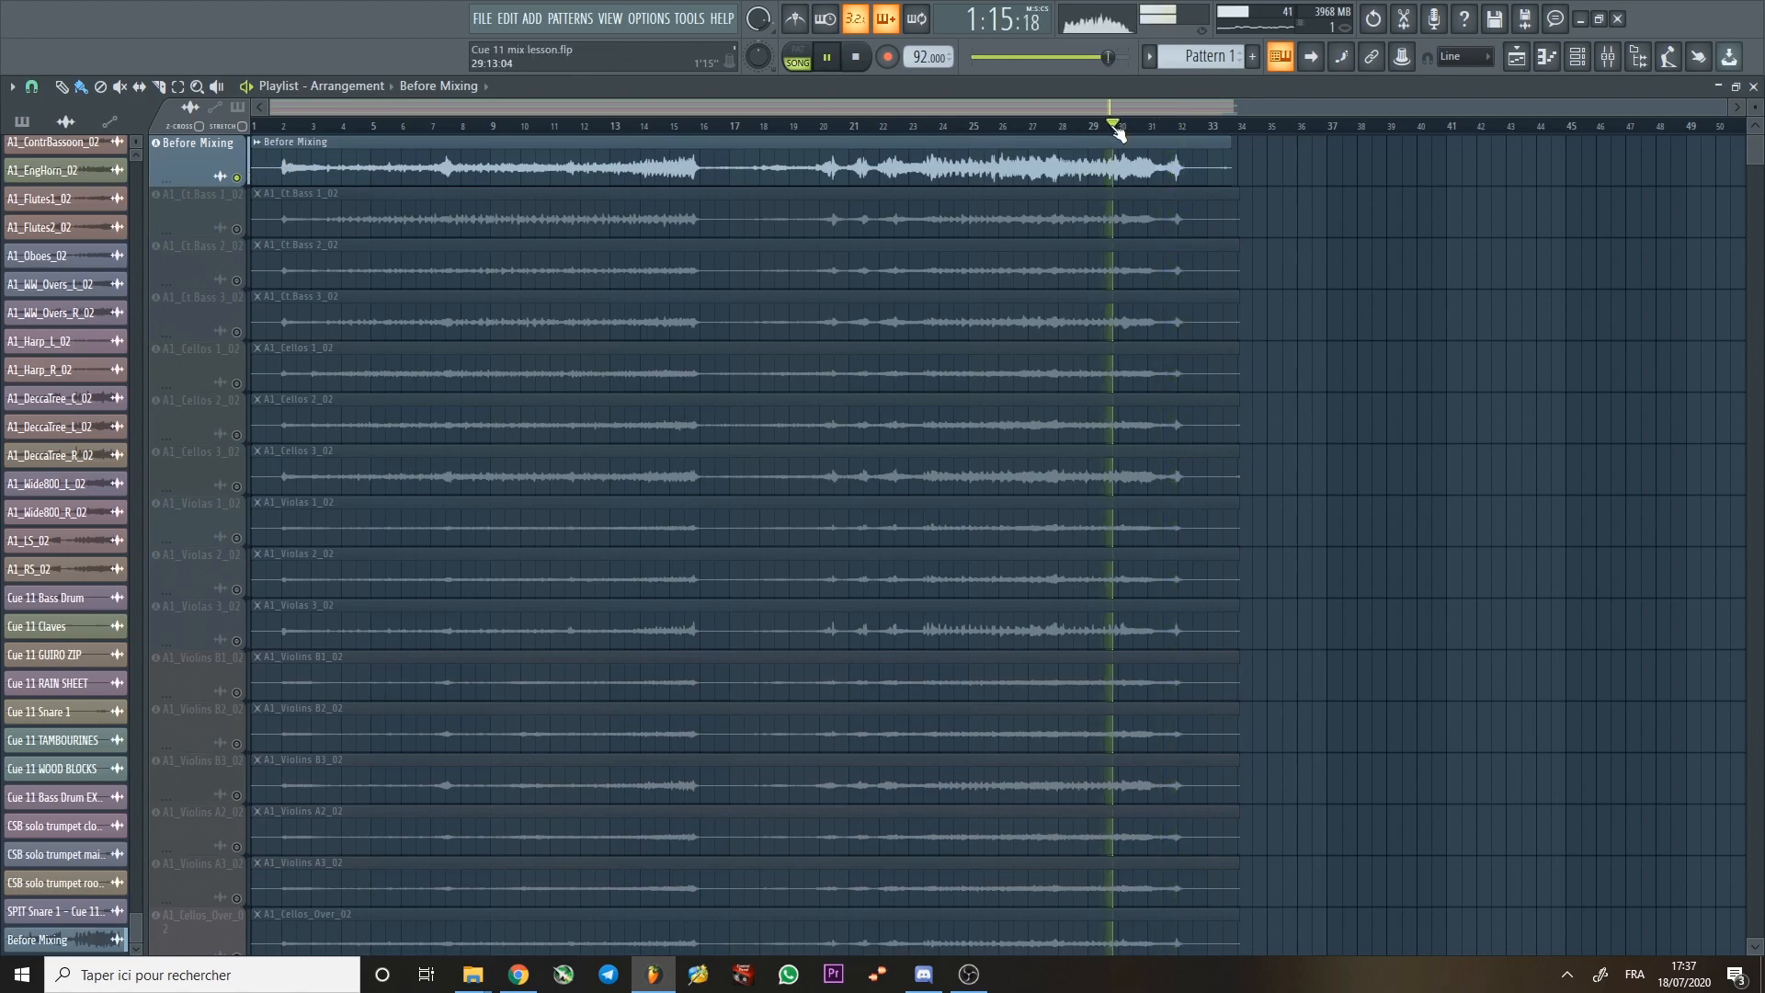
key("space")
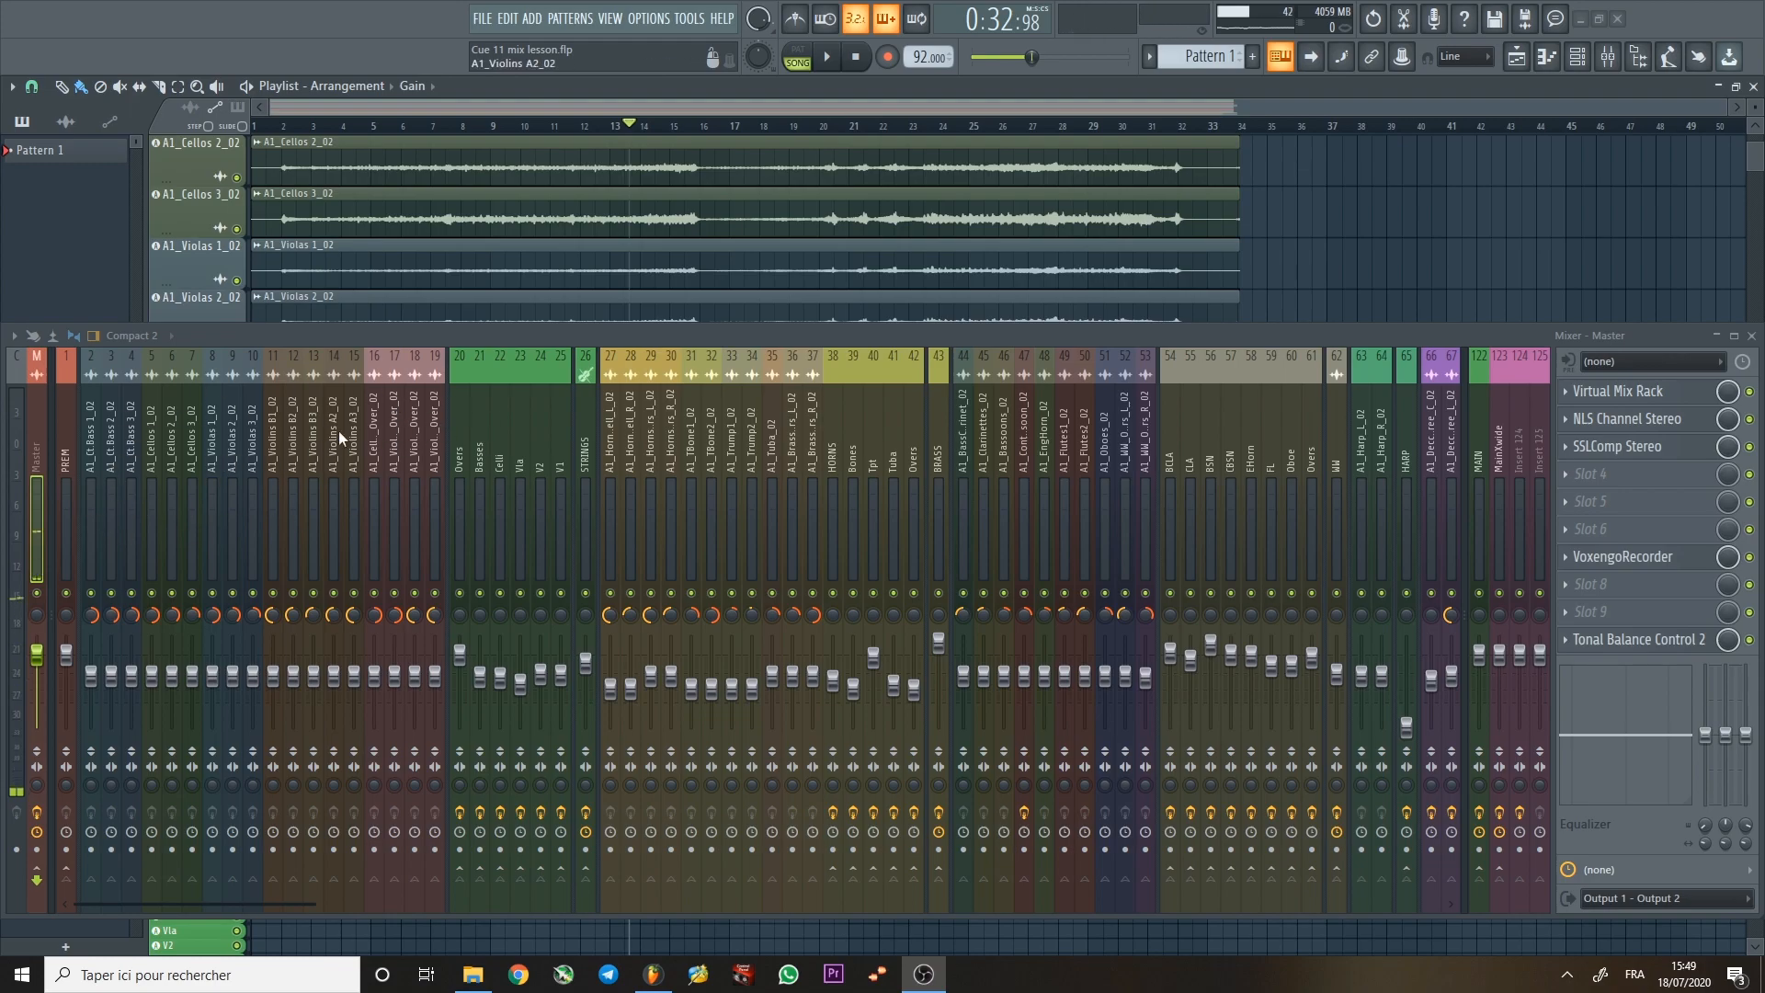
Inspect the string section buses in the mixer from Overs to V1 and their combined STRINGS bus.
left_click(466, 428)
left_click(502, 432)
left_click(561, 436)
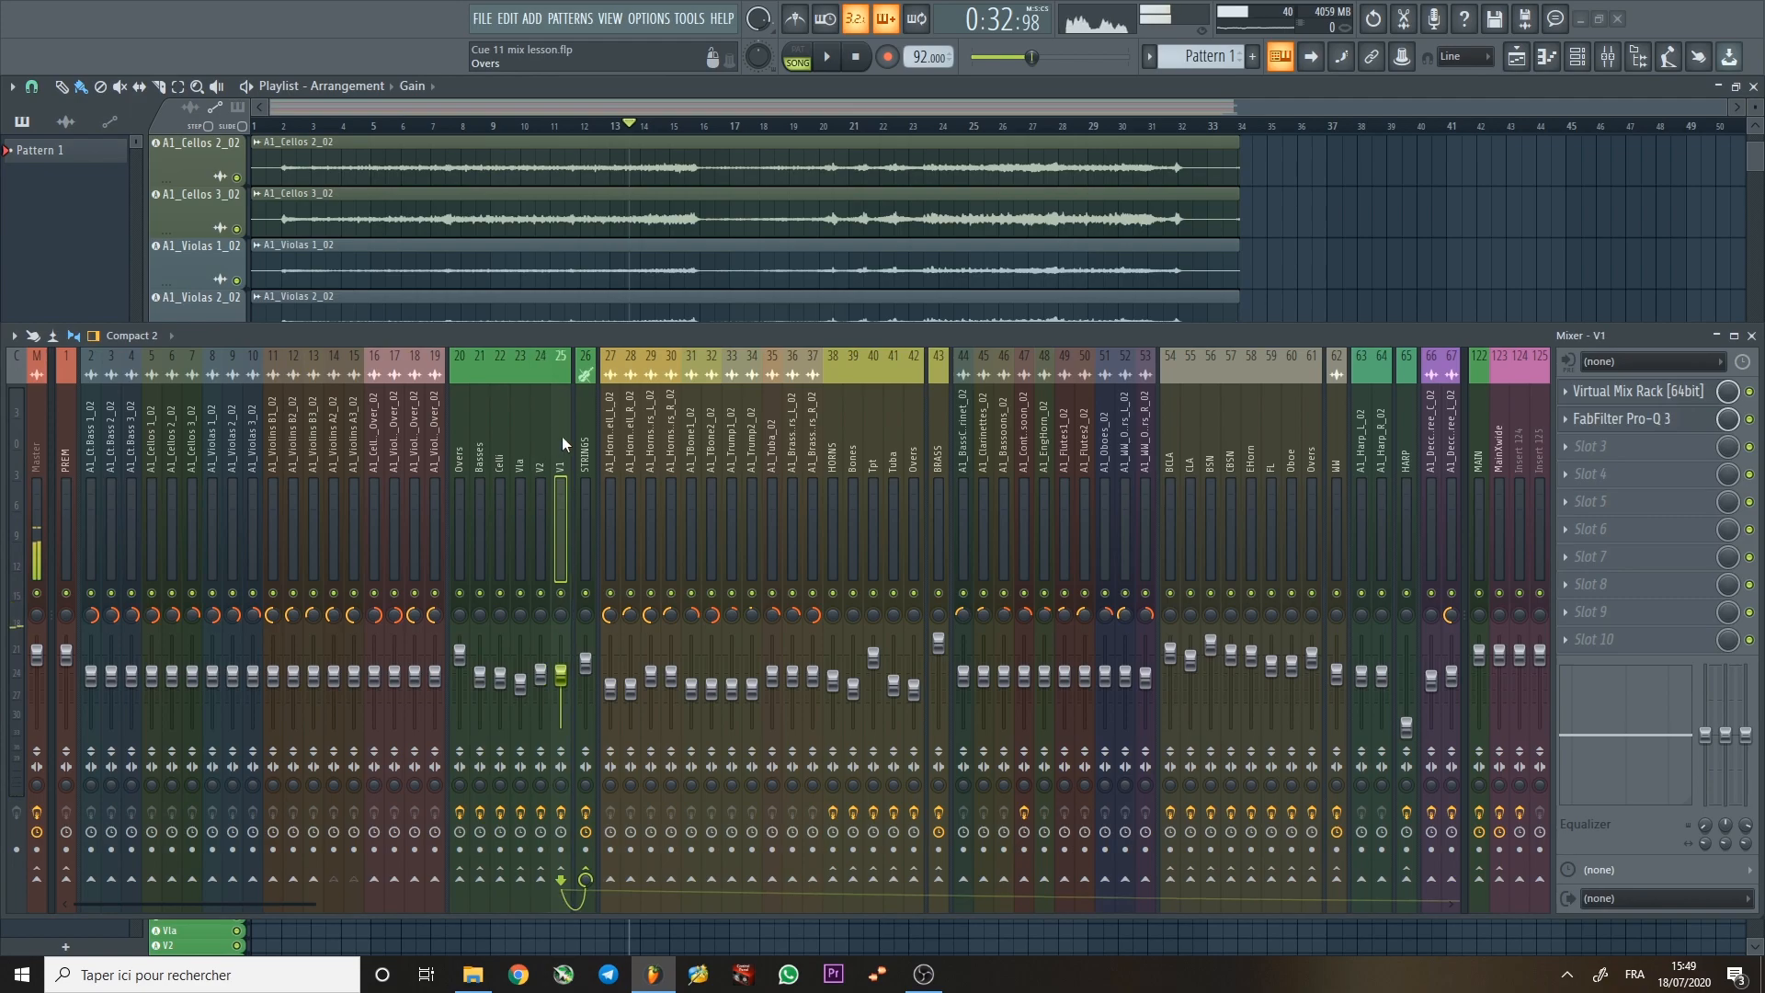
left_click(583, 440)
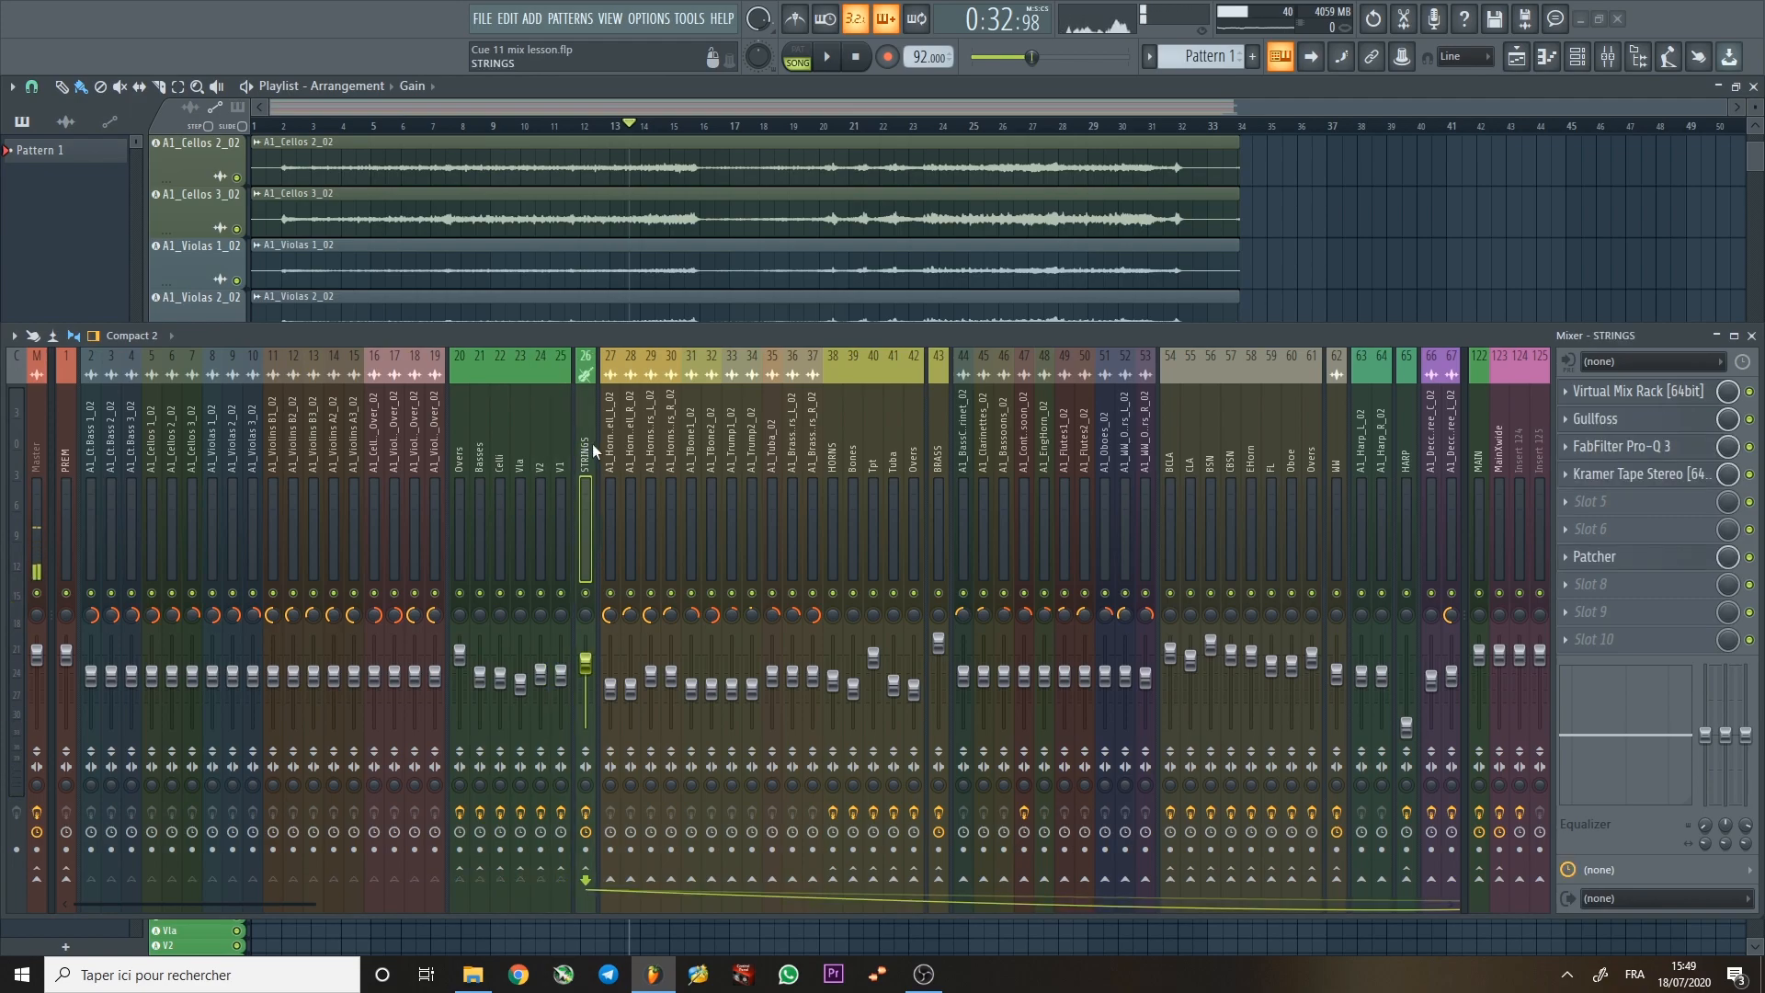
Inspect the brass recordings, their buses from HORNS to Overs, and the combined BRASS bus in the mixer.
left_click(613, 450)
left_click(772, 457)
left_click(813, 460)
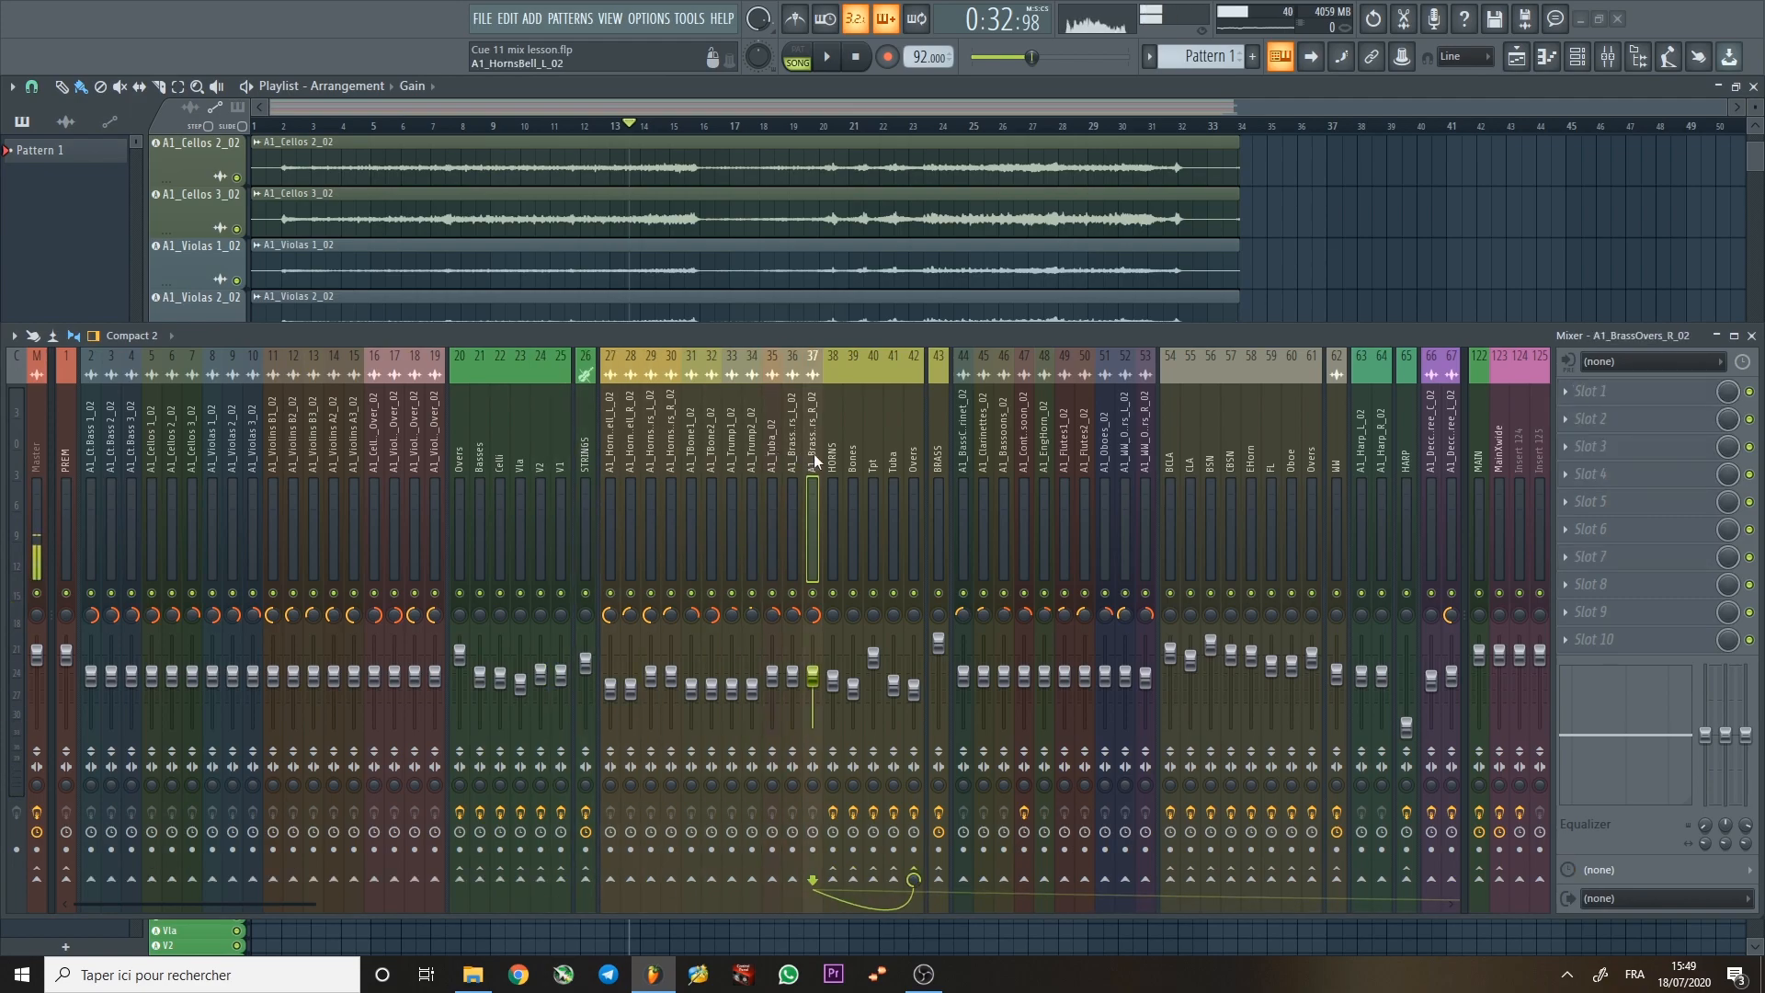
left_click(833, 463)
left_click(854, 466)
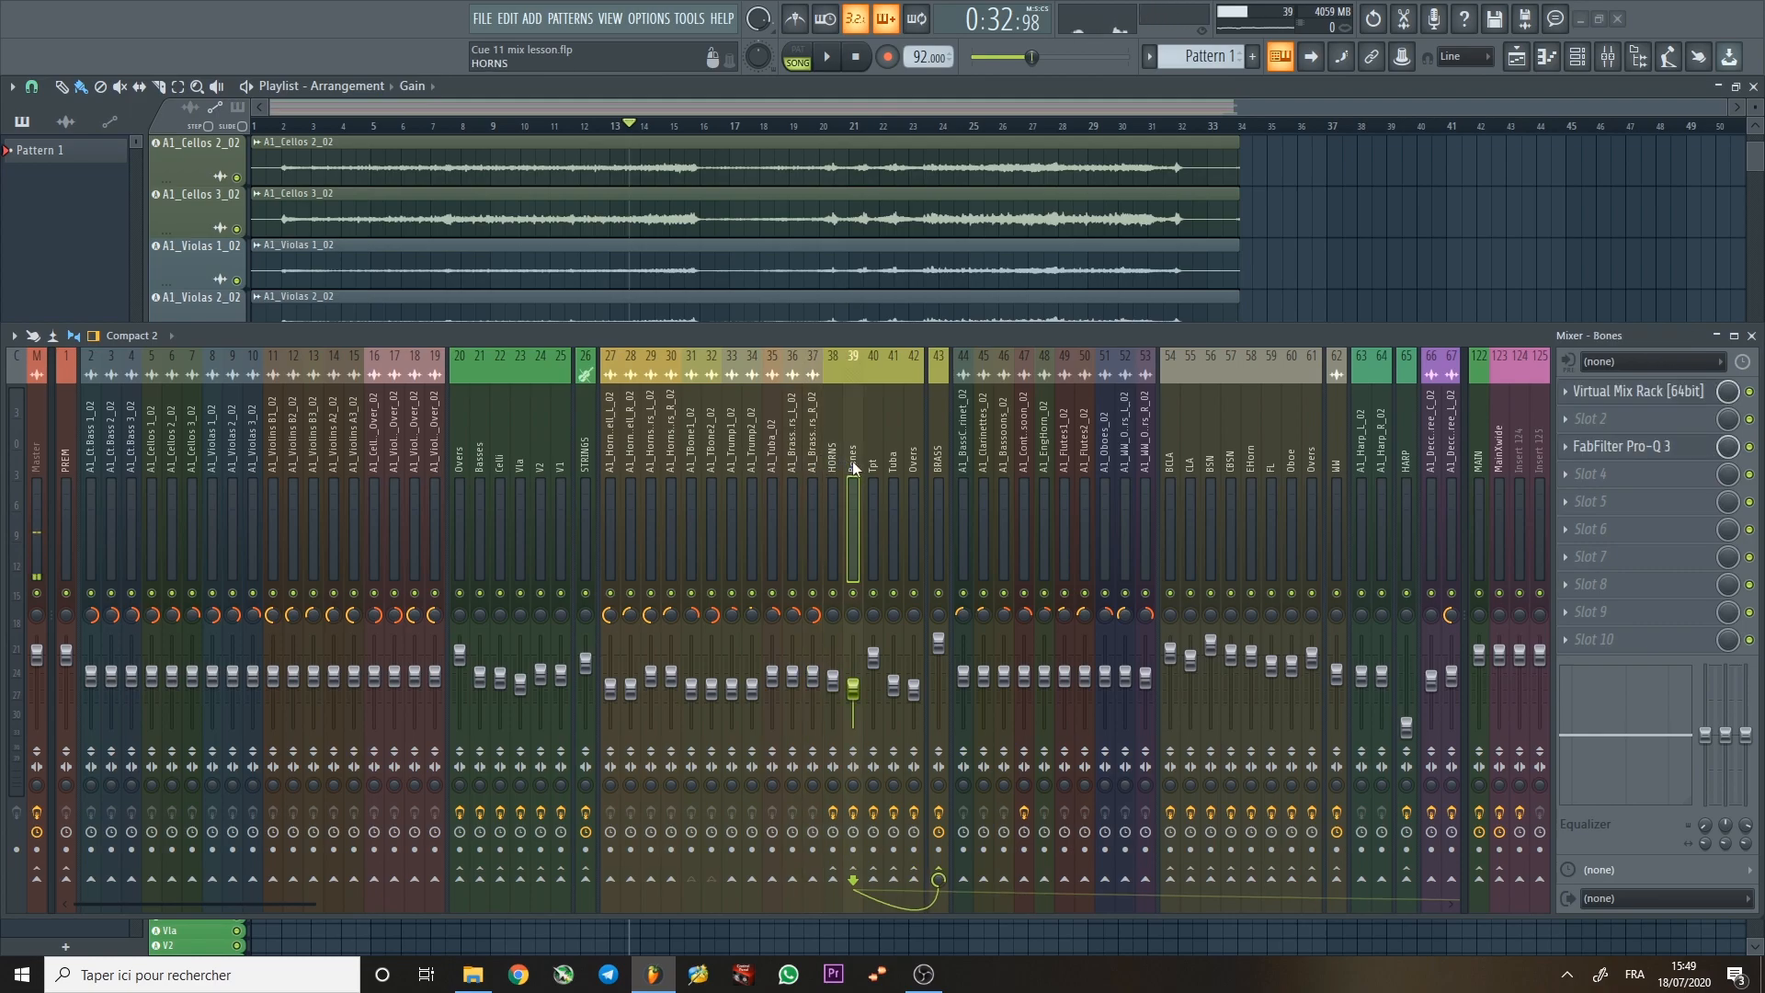
left_click(872, 468)
left_click(887, 466)
left_click(910, 467)
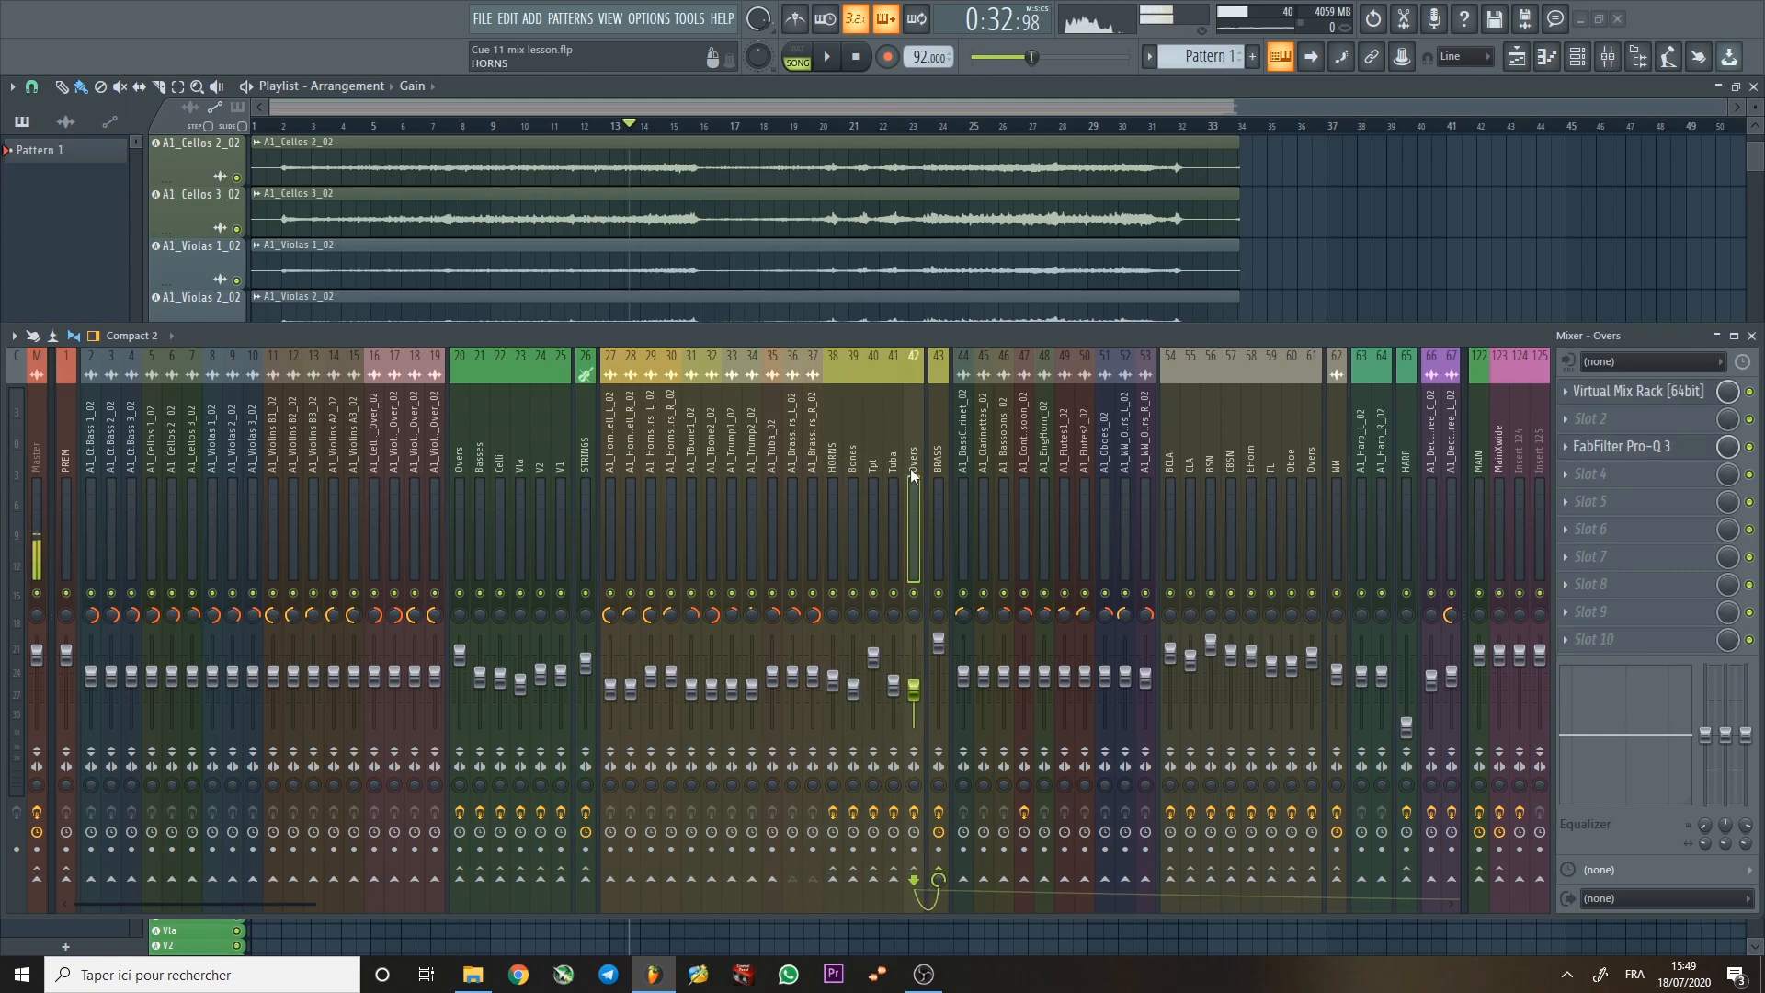
left_click(835, 458)
left_click(873, 465)
left_click(910, 466)
left_click(937, 459)
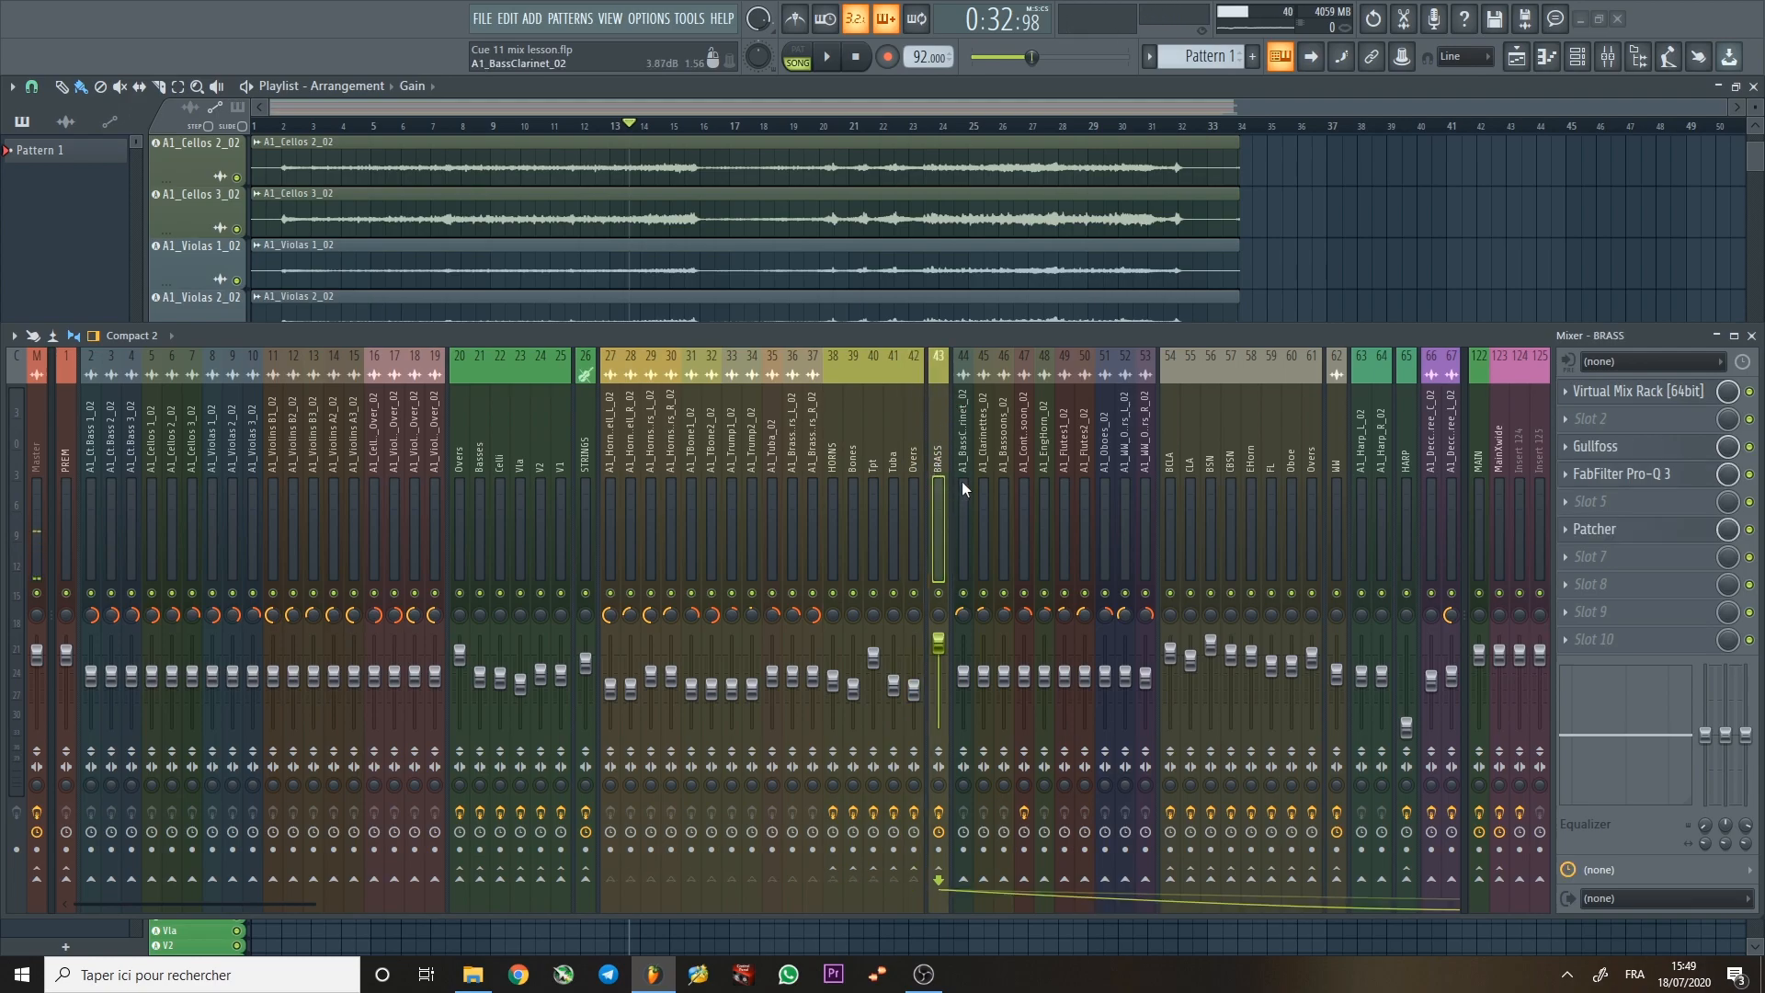
Inspect the woodwind recordings, their instrument and Overs buses, and the combined WW bus in the mixer.
left_click(964, 461)
left_click(1045, 450)
left_click(1085, 451)
left_click(1125, 449)
left_click(1145, 450)
left_click(1171, 452)
left_click(1271, 452)
left_click(1312, 452)
left_click(1338, 455)
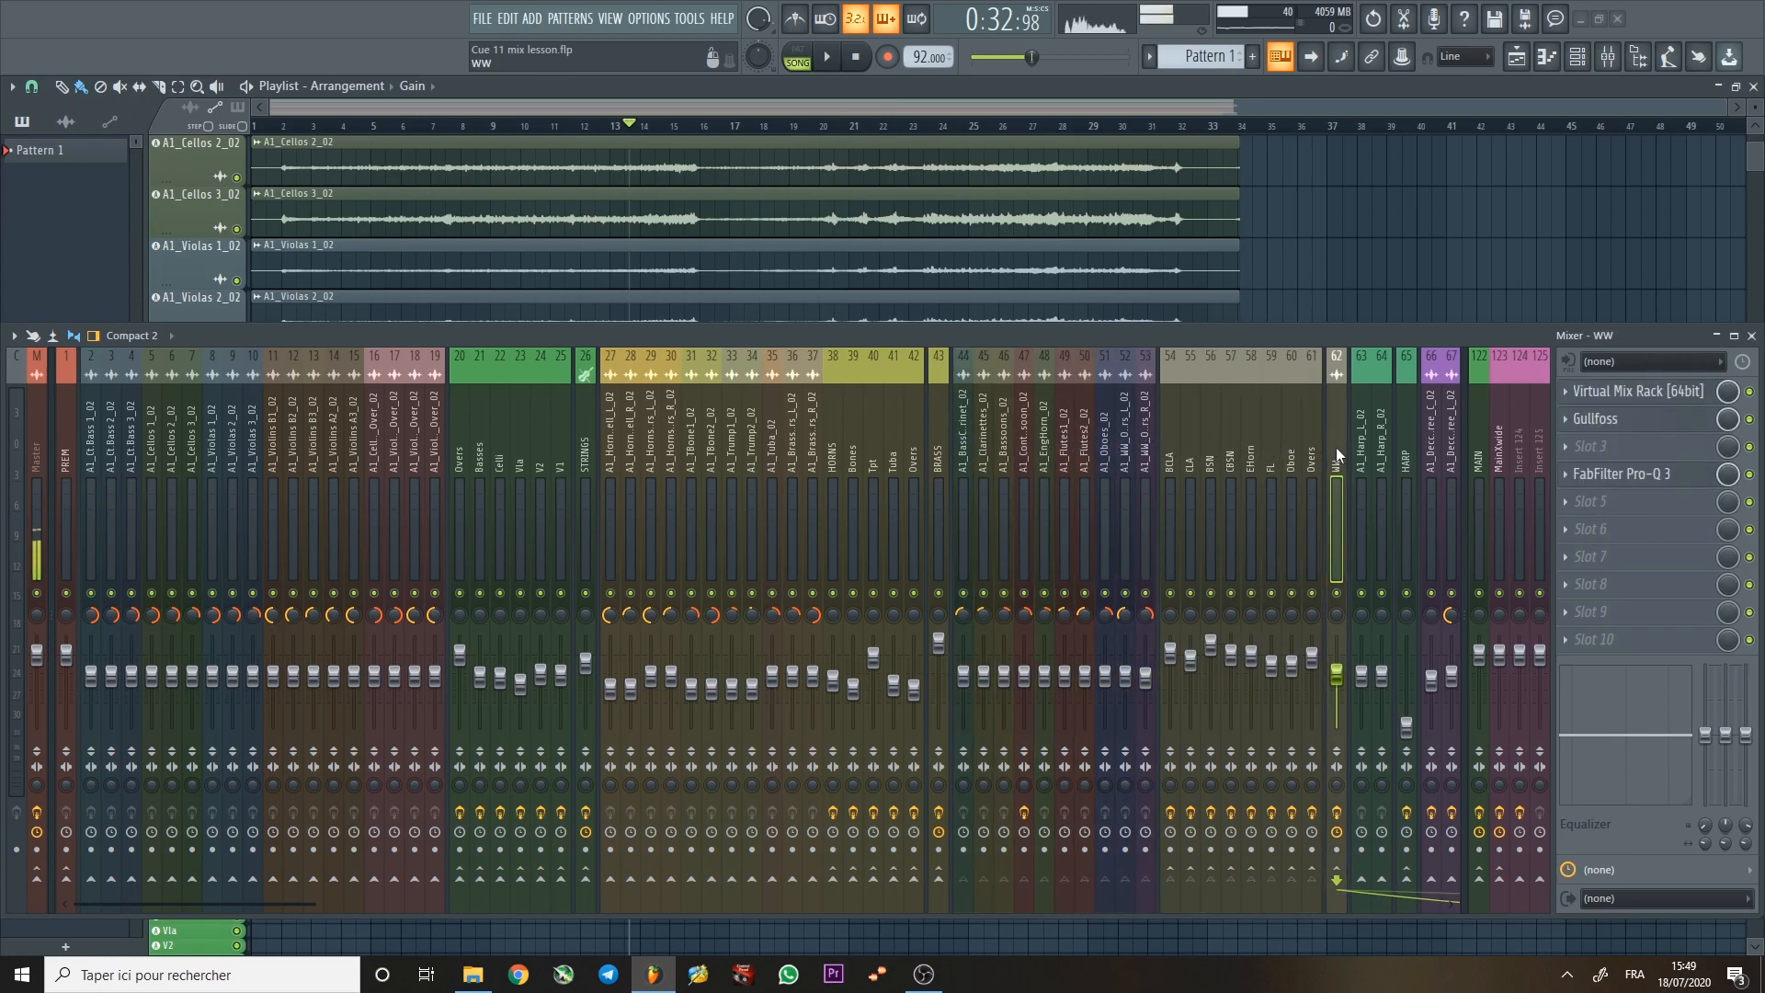
Inspect the mixer's harp tracks and HARP bus, plus the Decca tree microphone tracks and their DECCA bus.
left_click_drag(1343, 448, 426, 451)
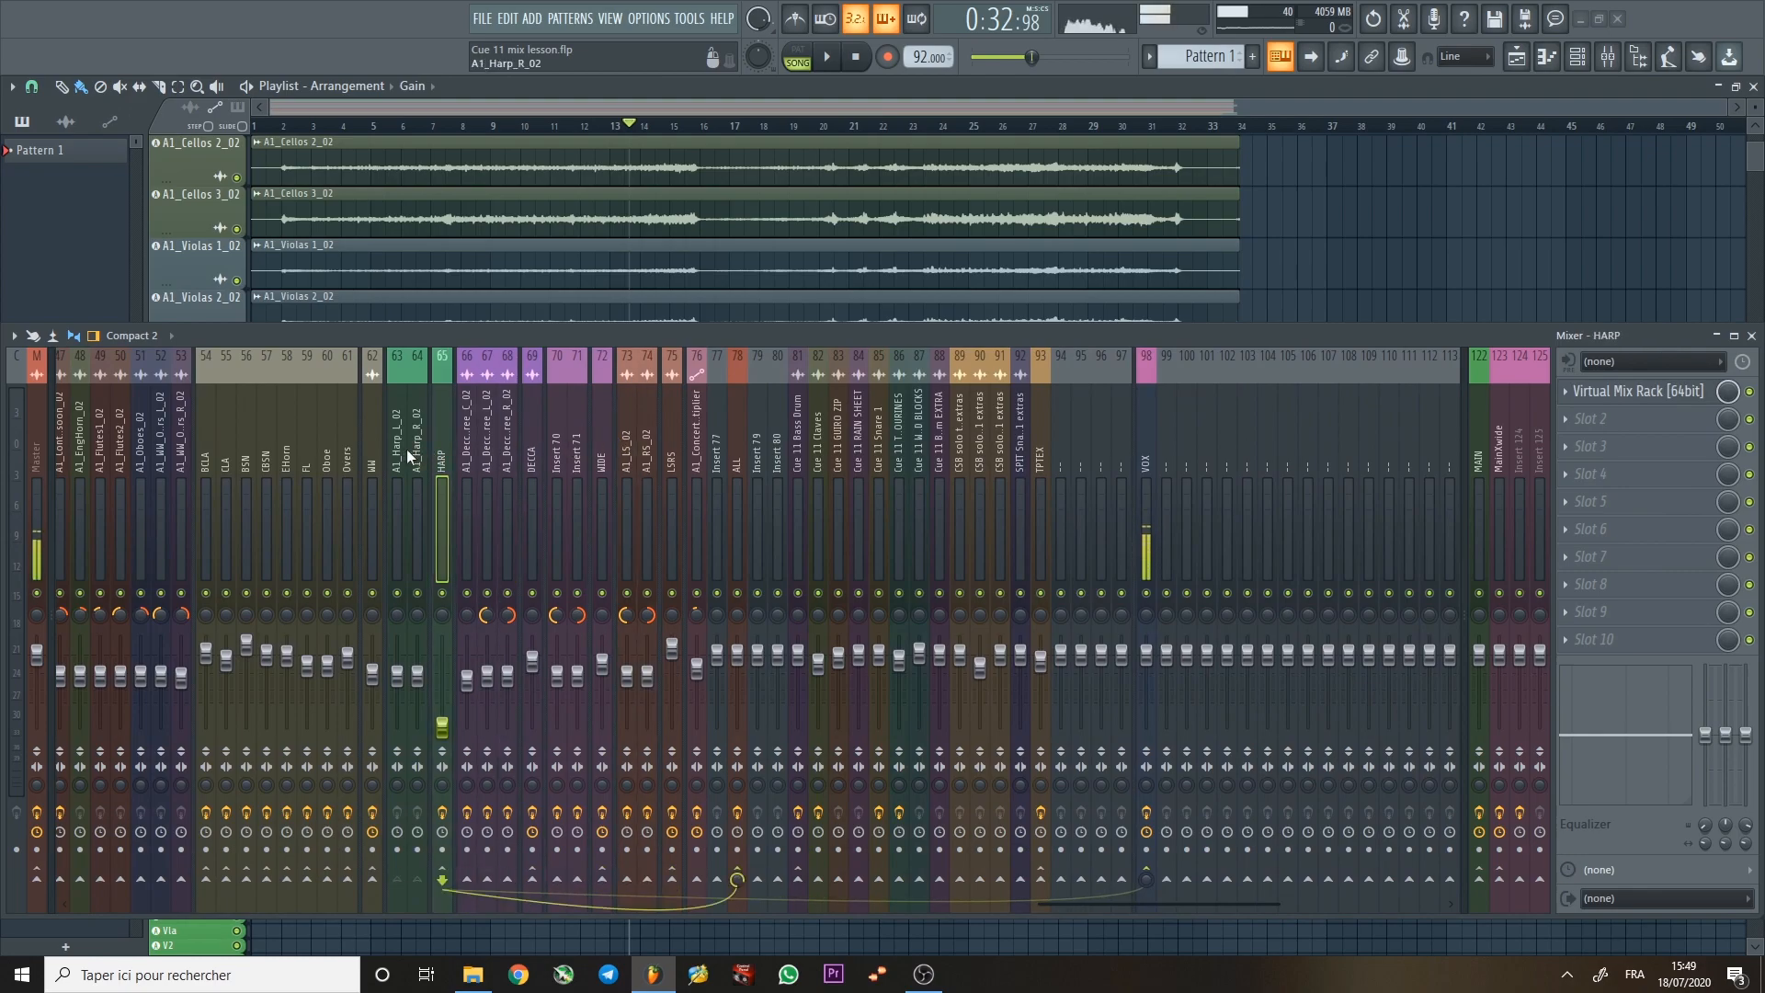
left_click(469, 451)
left_click(534, 443)
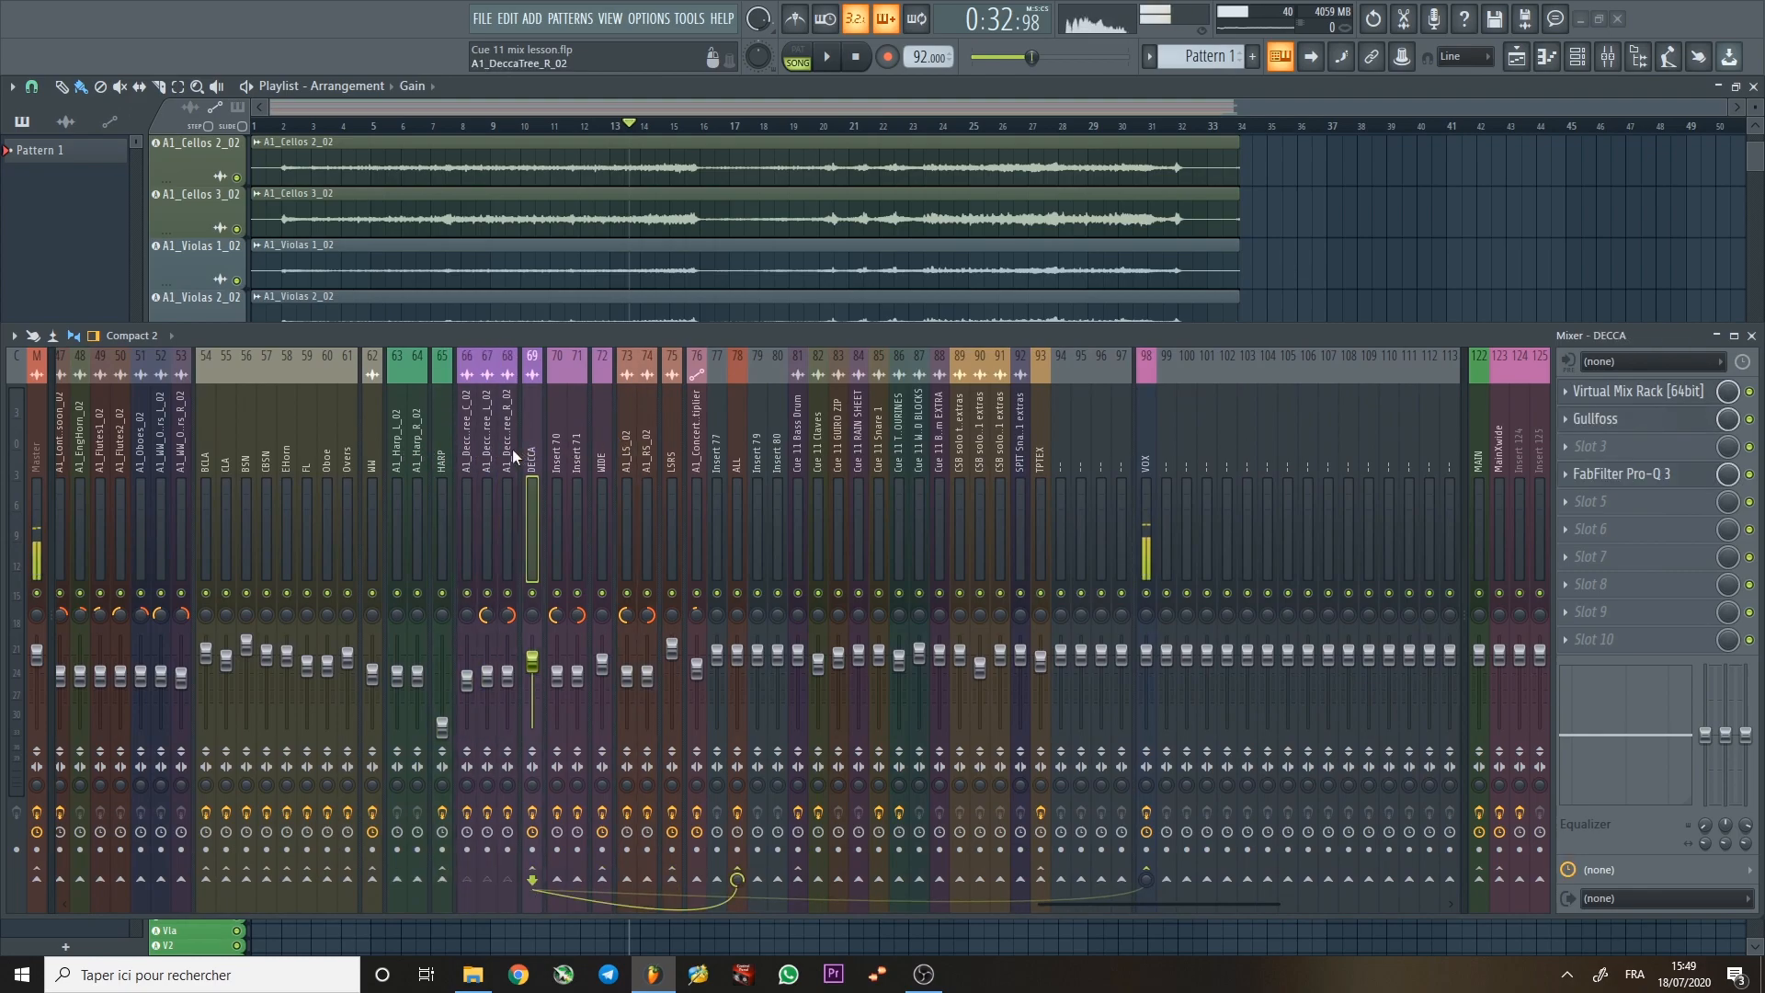
left_click_drag(515, 449, 468, 456)
left_click(529, 454)
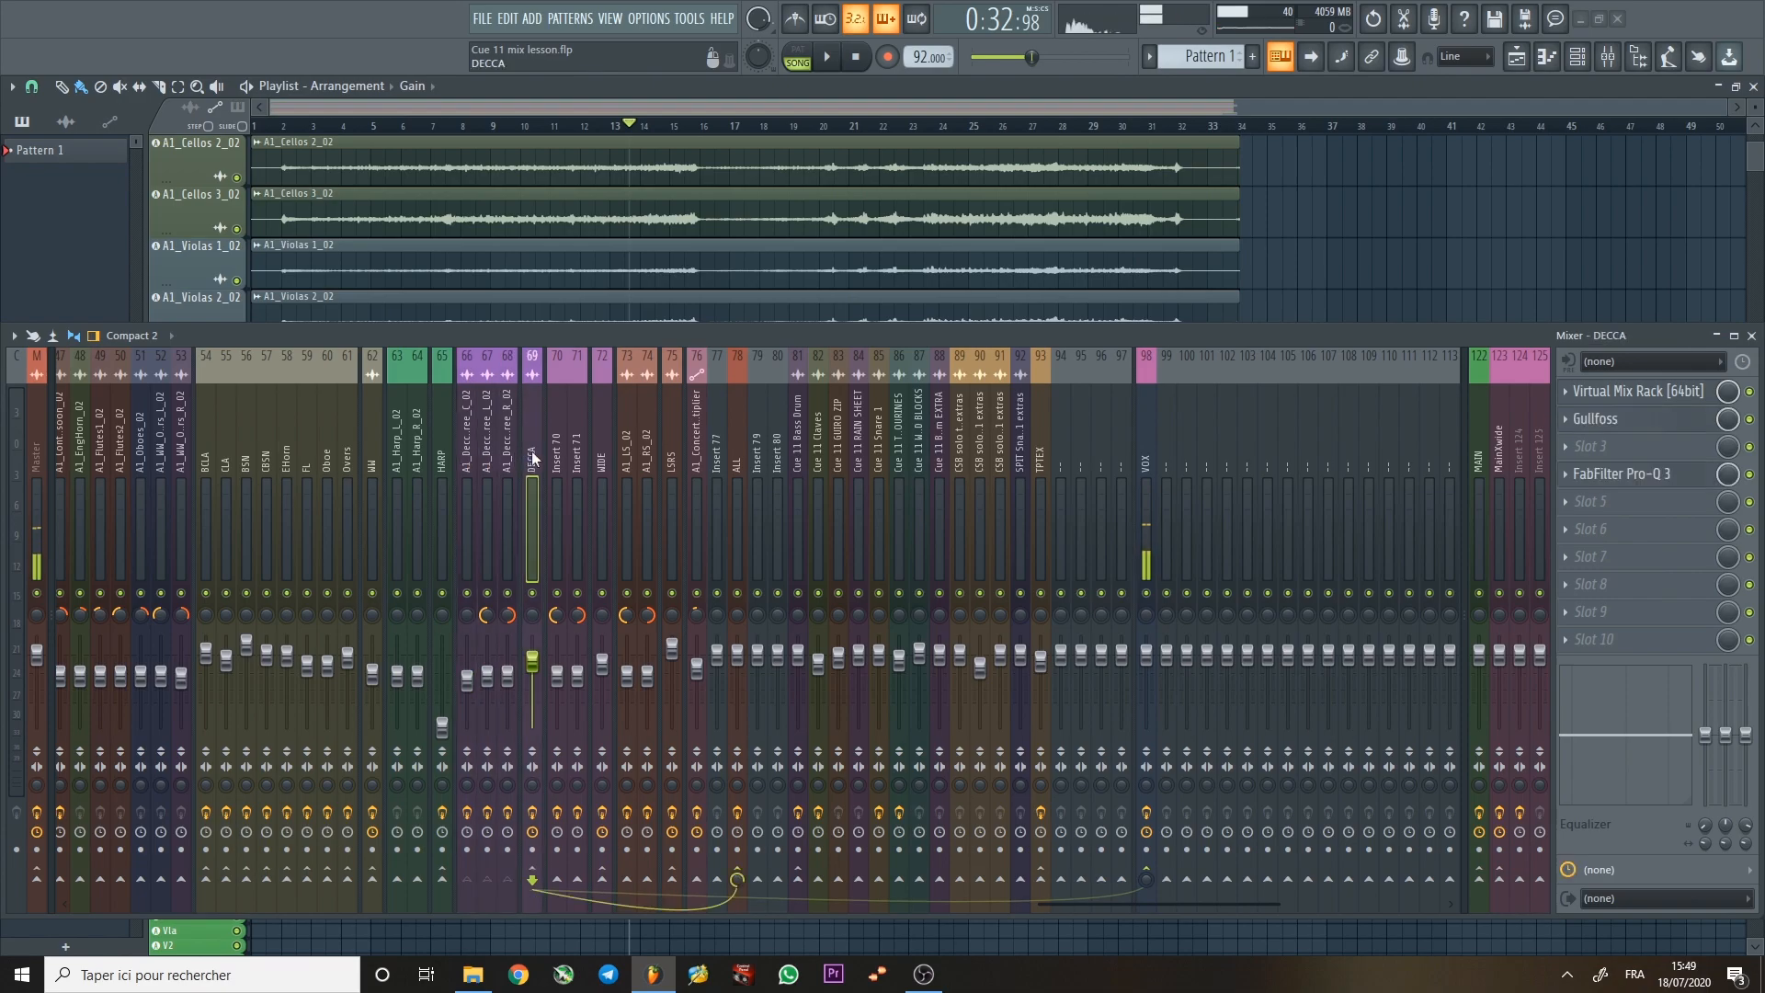
Inspect the paired Insert 70 and Insert 71 tracks and the WIDE bus they feed in the mixer.
left_click(558, 459)
left_click(571, 459)
left_click(563, 460)
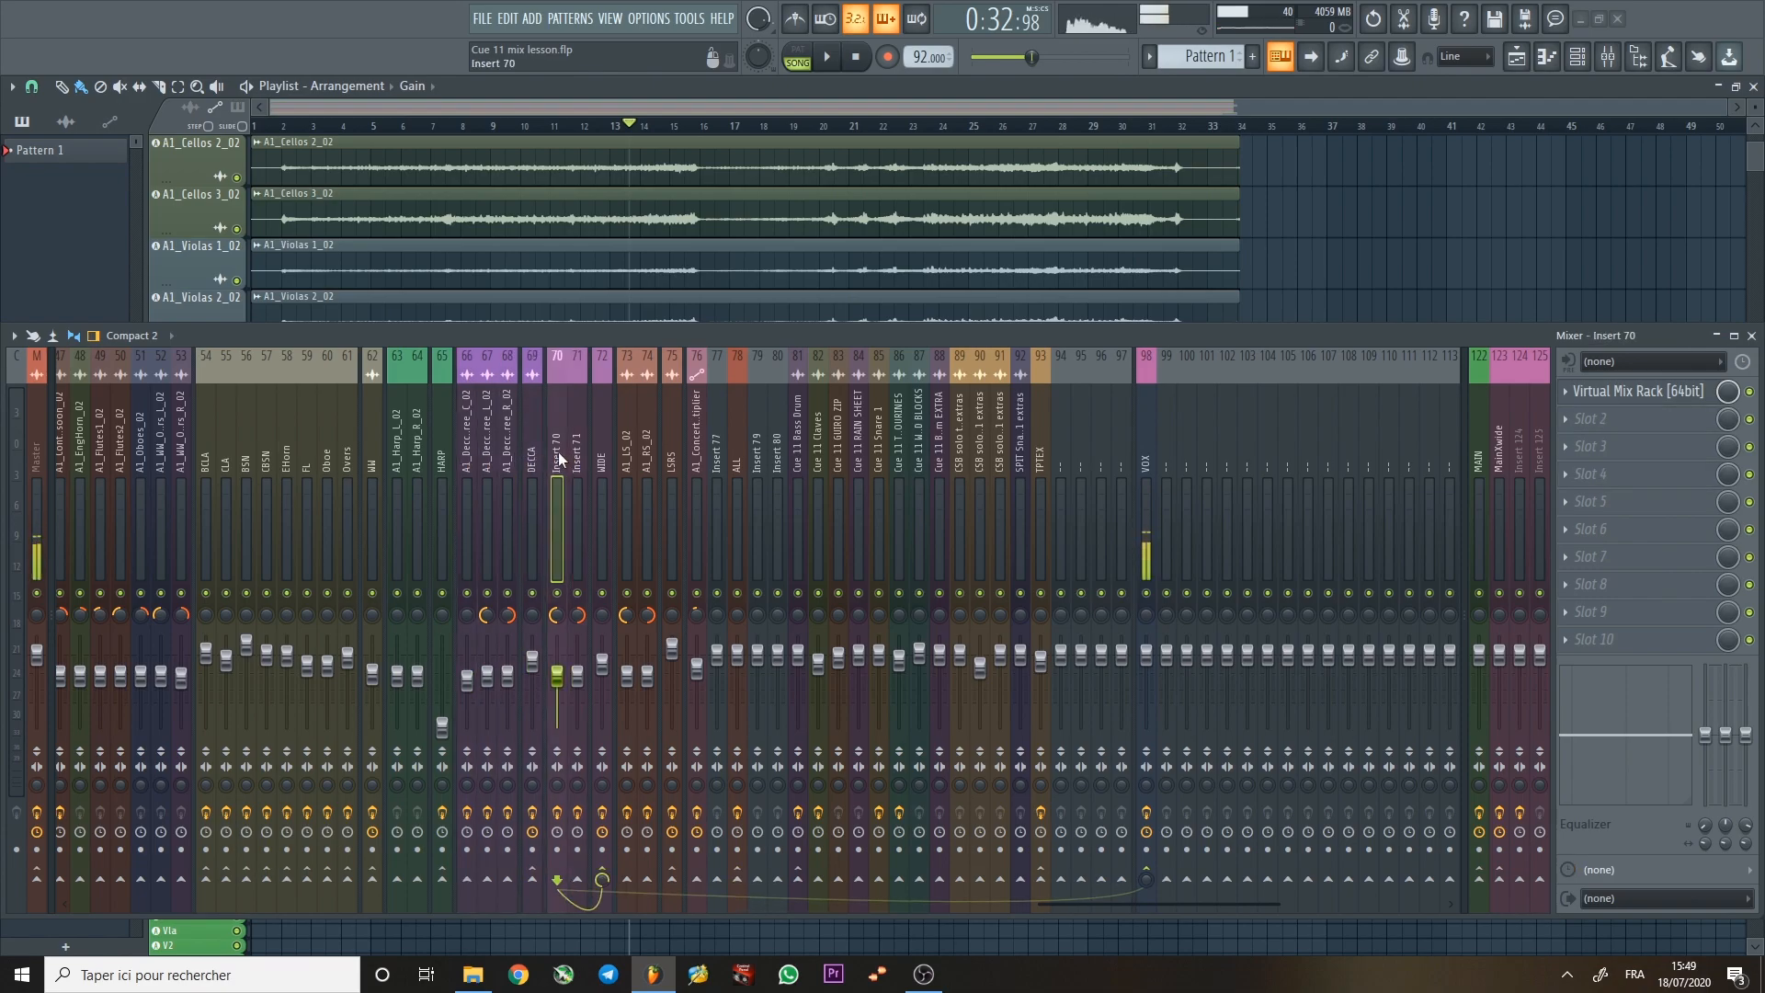
left_click(576, 460)
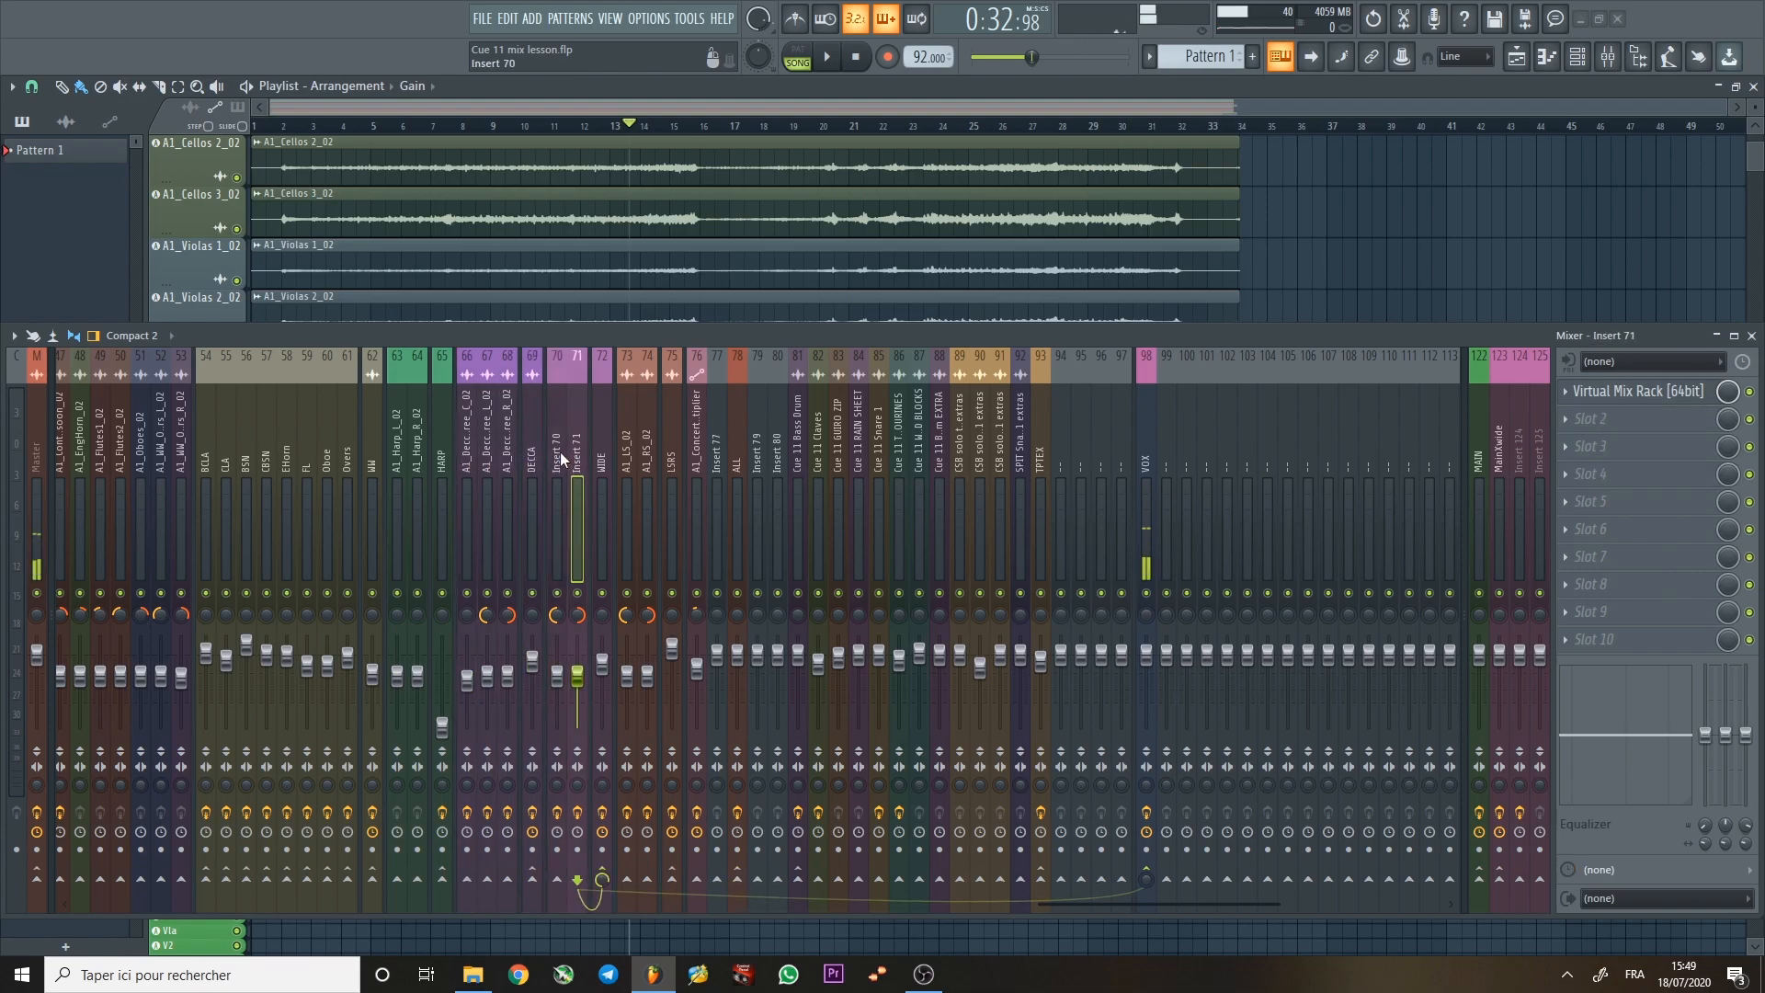
left_click(557, 450)
left_click(575, 455)
left_click(601, 462)
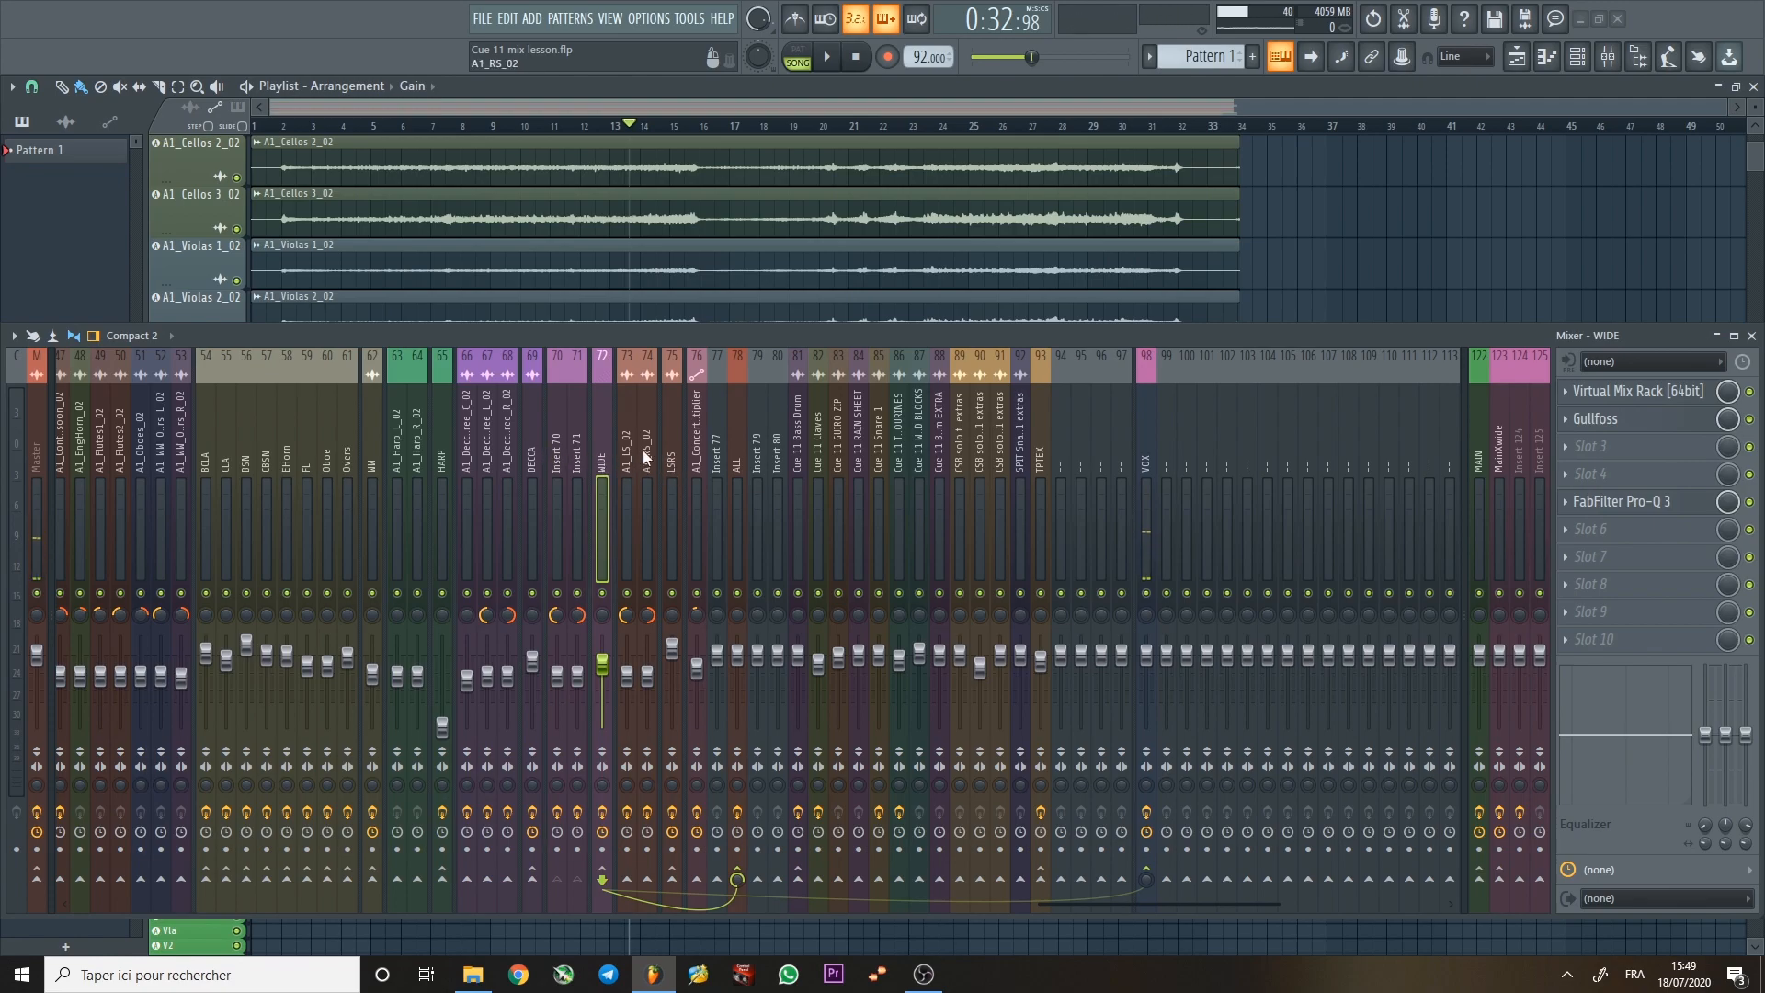
left_click(556, 445)
left_click(588, 445)
left_click(557, 449)
left_click(577, 445)
left_click(597, 445)
Inspect the left and right surround tracks A1_LS_02 and A1_RS_02 and their LSRS bus.
left_click(627, 448)
left_click(671, 451)
left_click(629, 450)
left_click(668, 450)
left_click(648, 449)
left_click(629, 449)
left_click(668, 450)
left_click(650, 449)
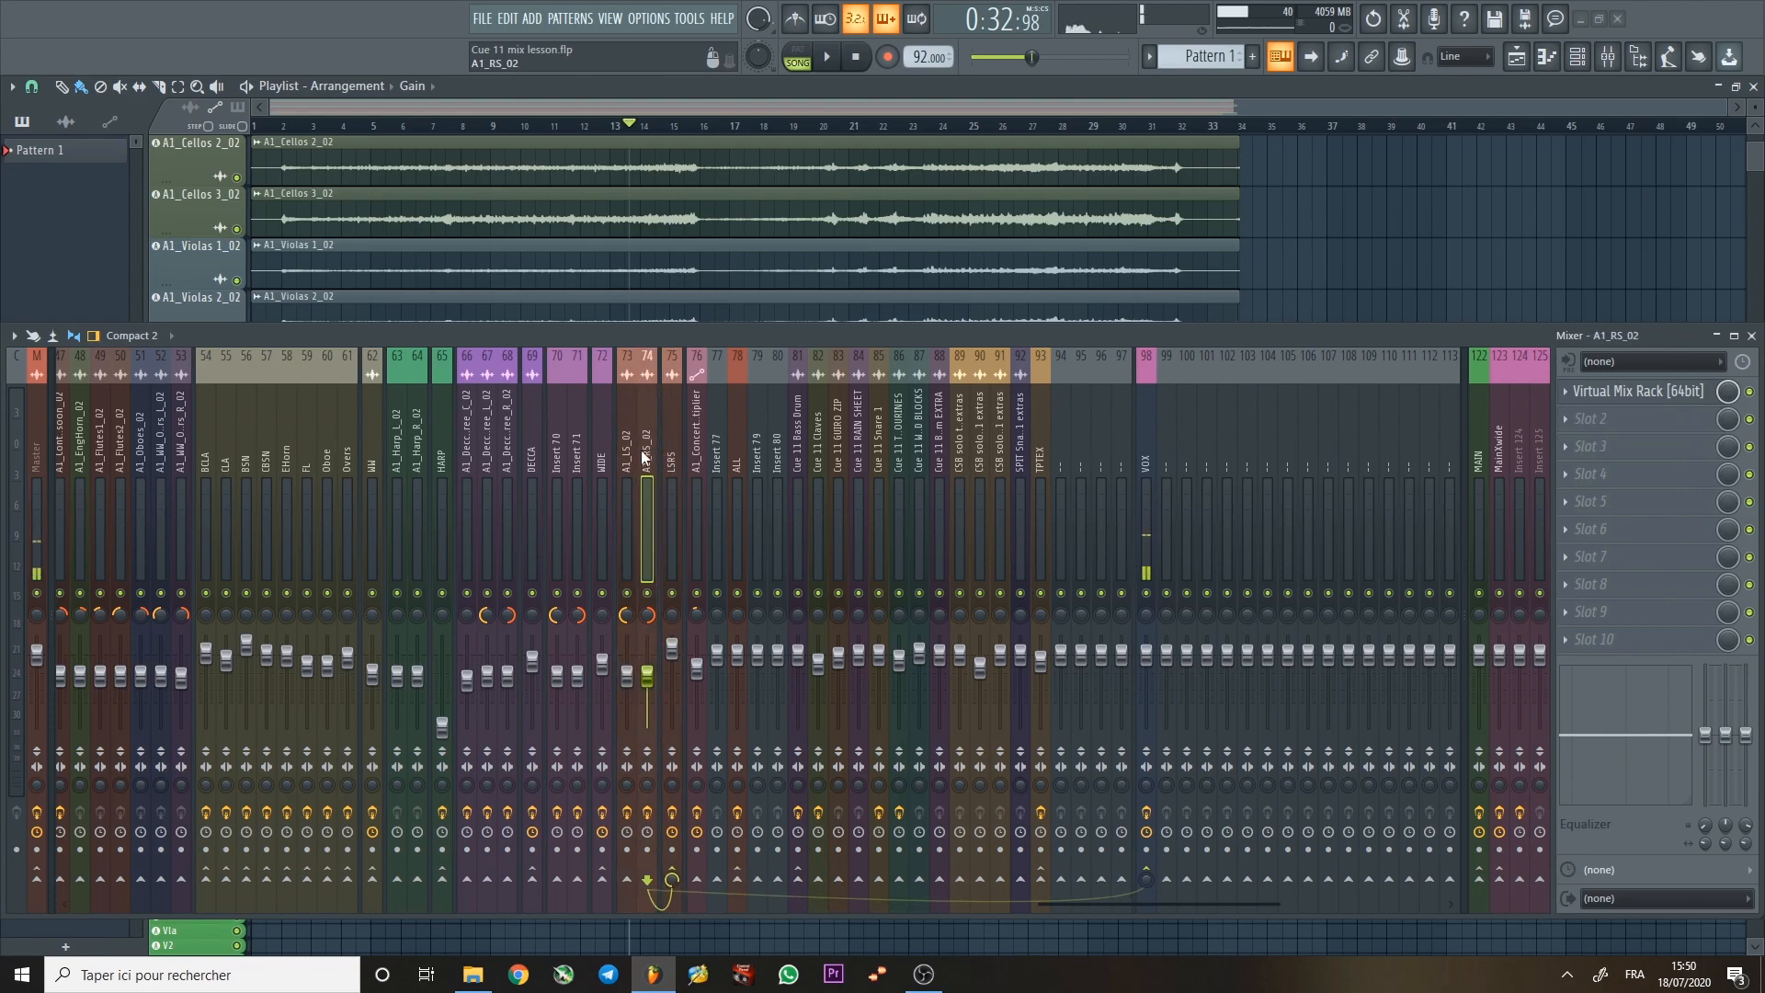
left_click(670, 451)
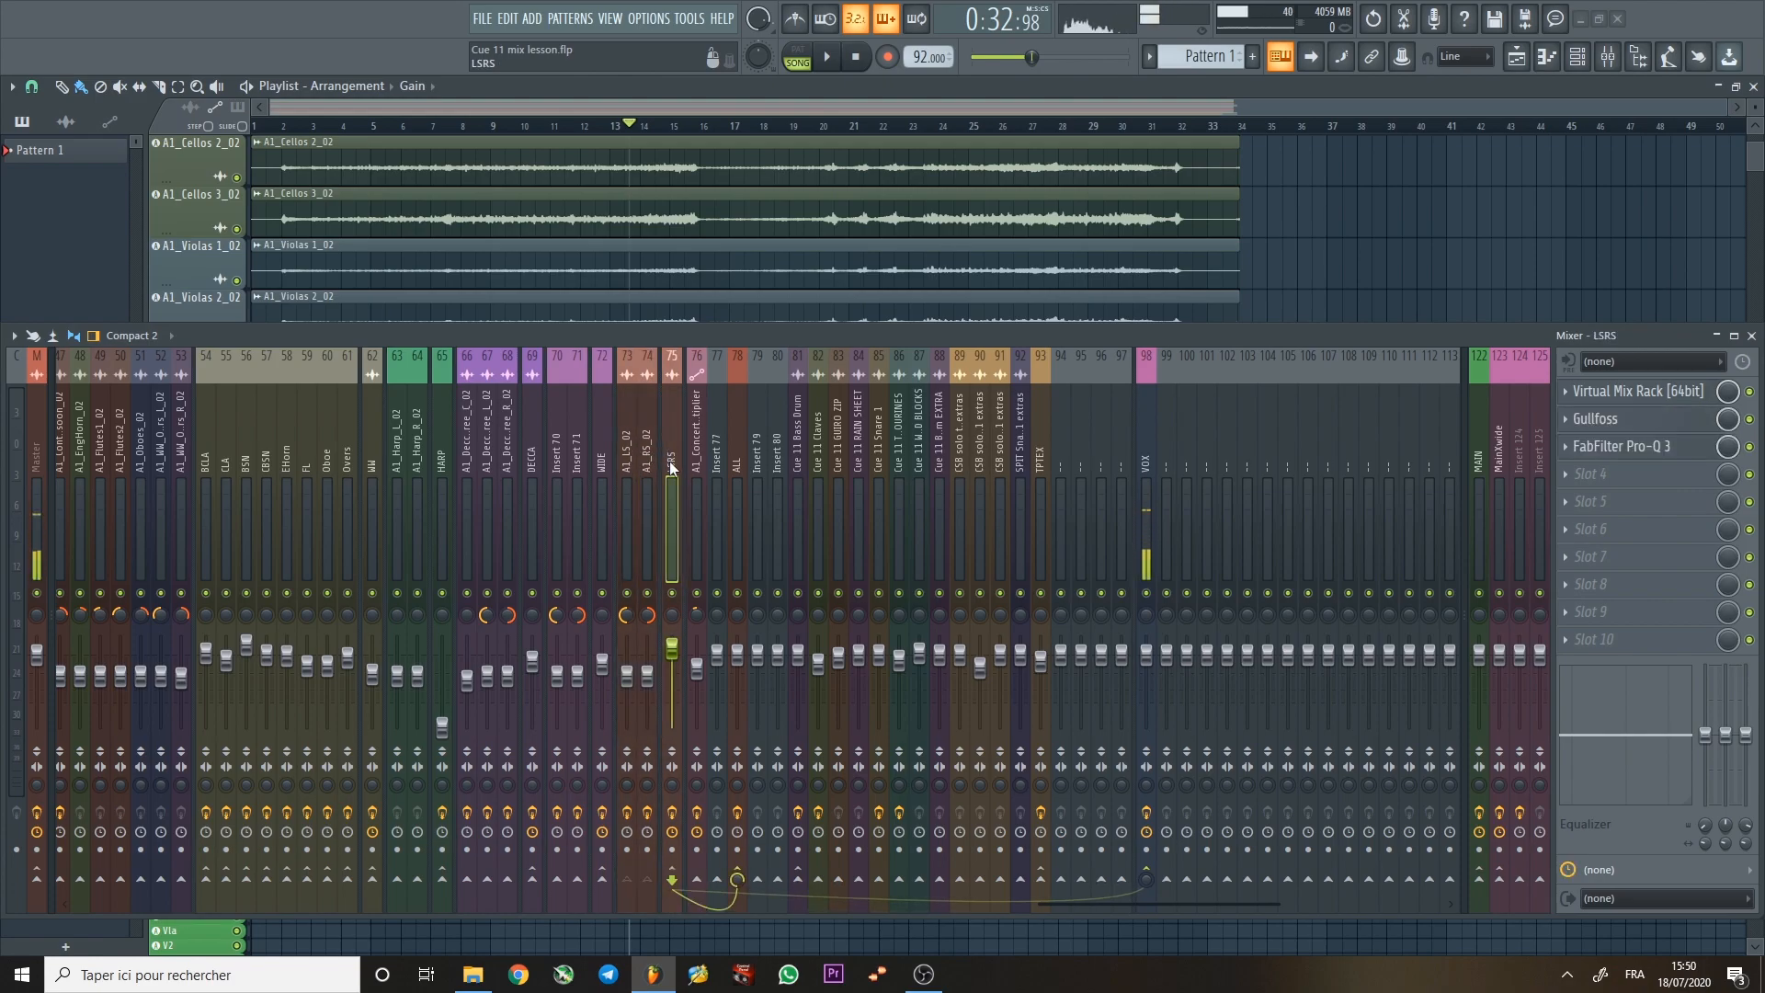
Inspect the Concertmaster track and trace how it and the LSRS, WIDE and WW buses route into the ALL bus.
left_click(699, 455)
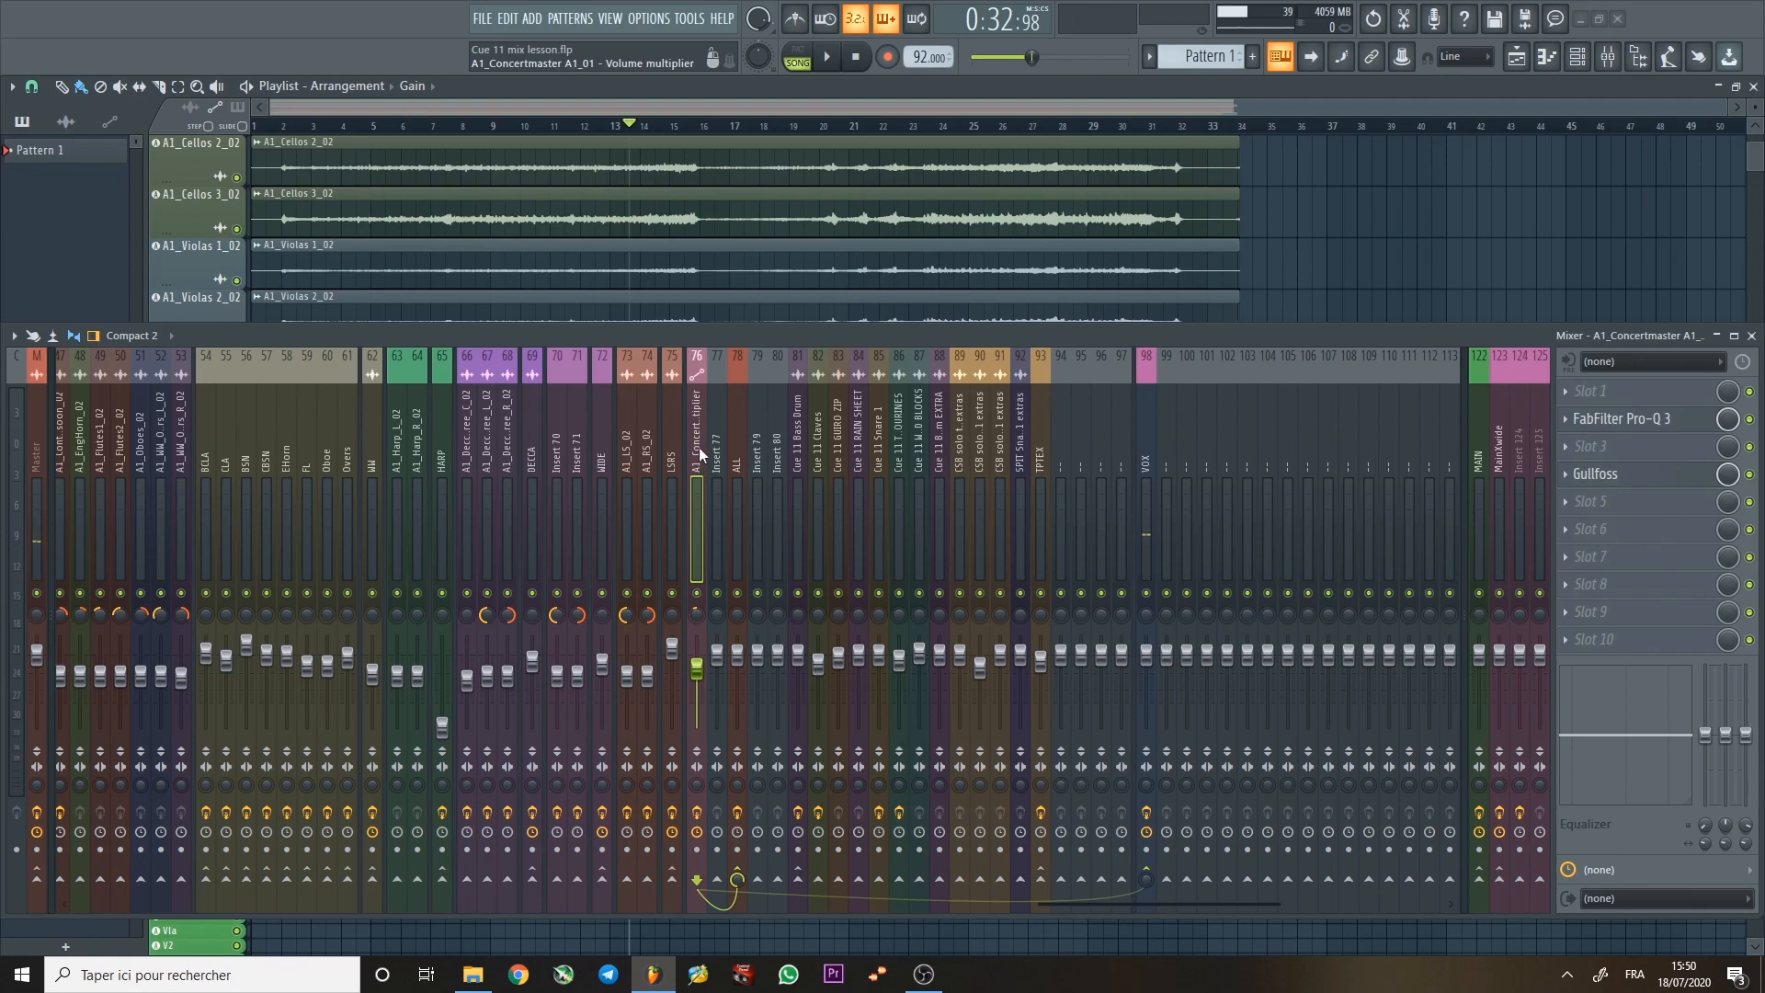
left_click(736, 450)
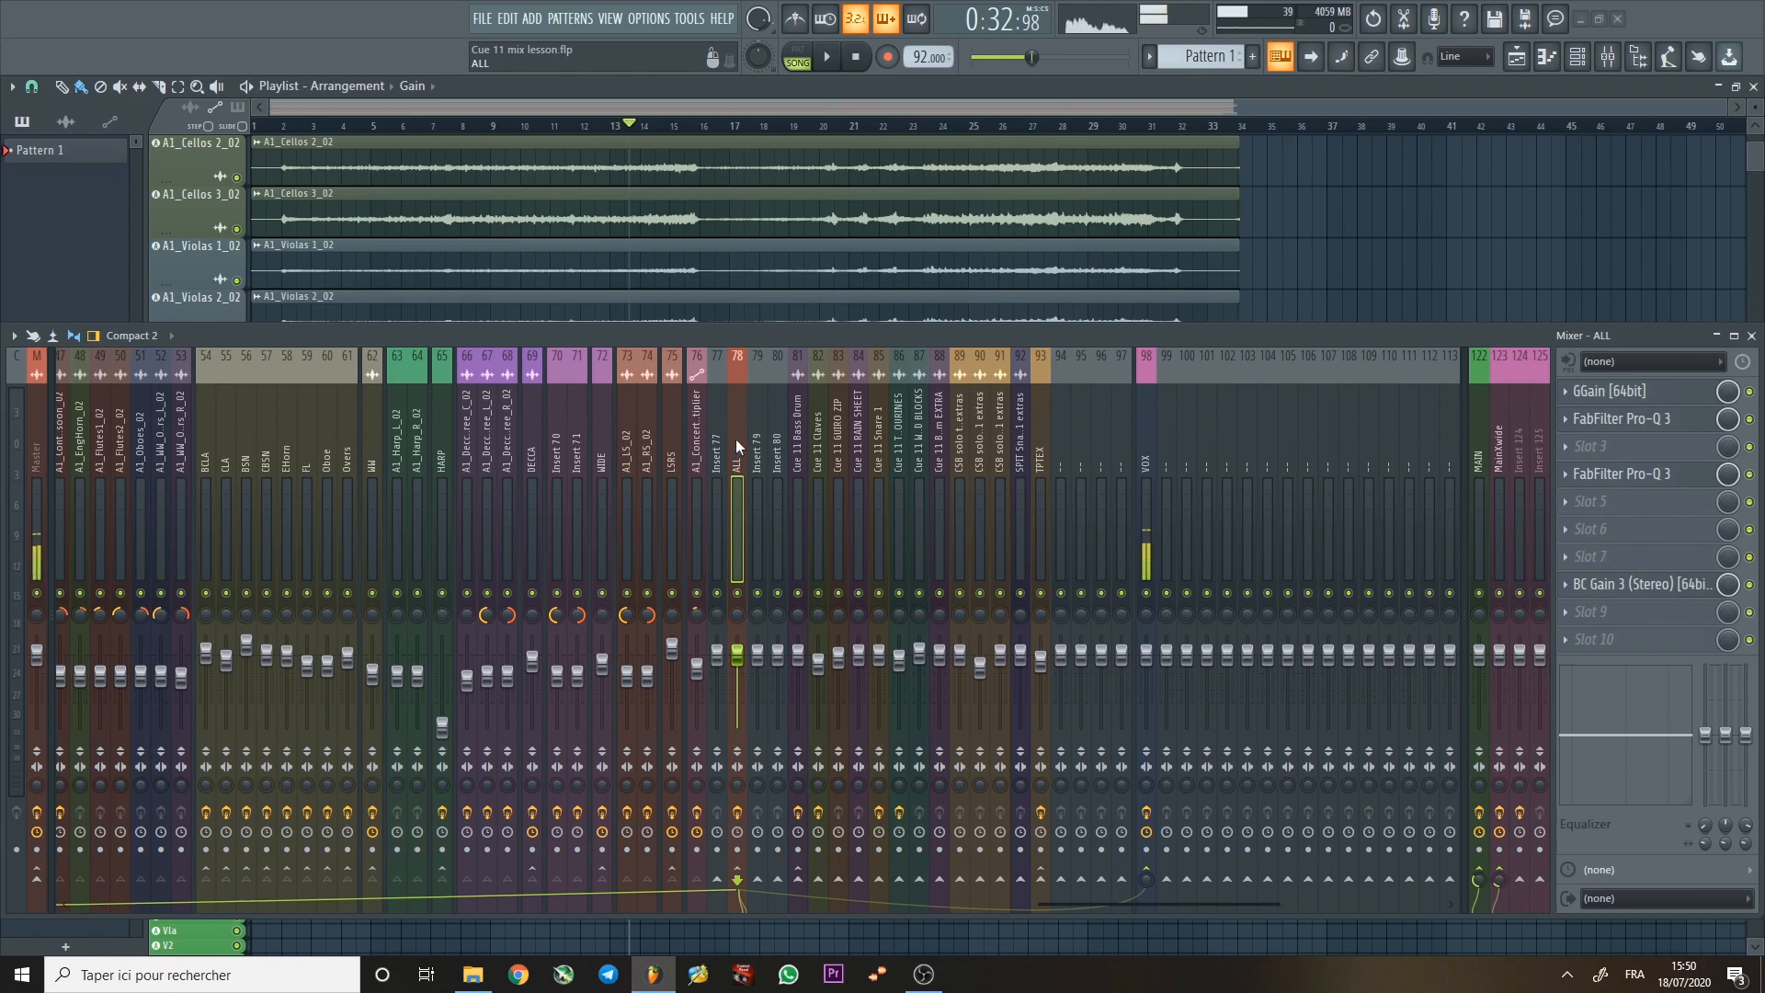
left_click(670, 442)
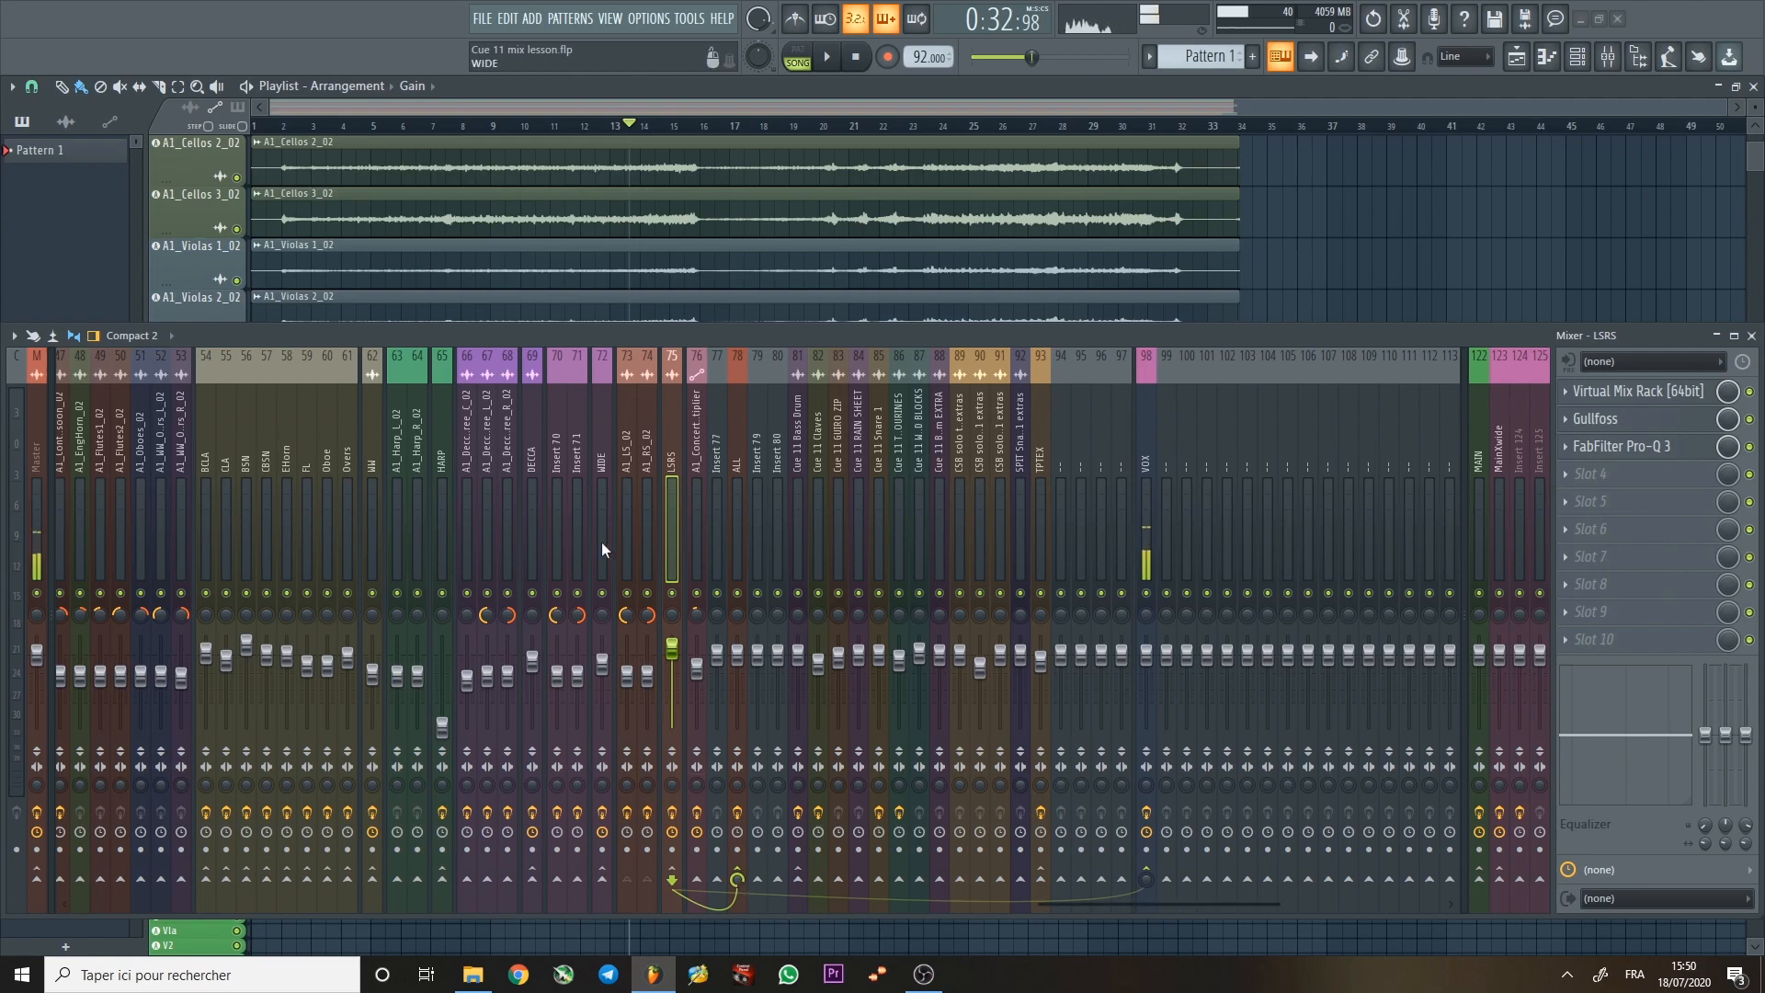
left_click(605, 462)
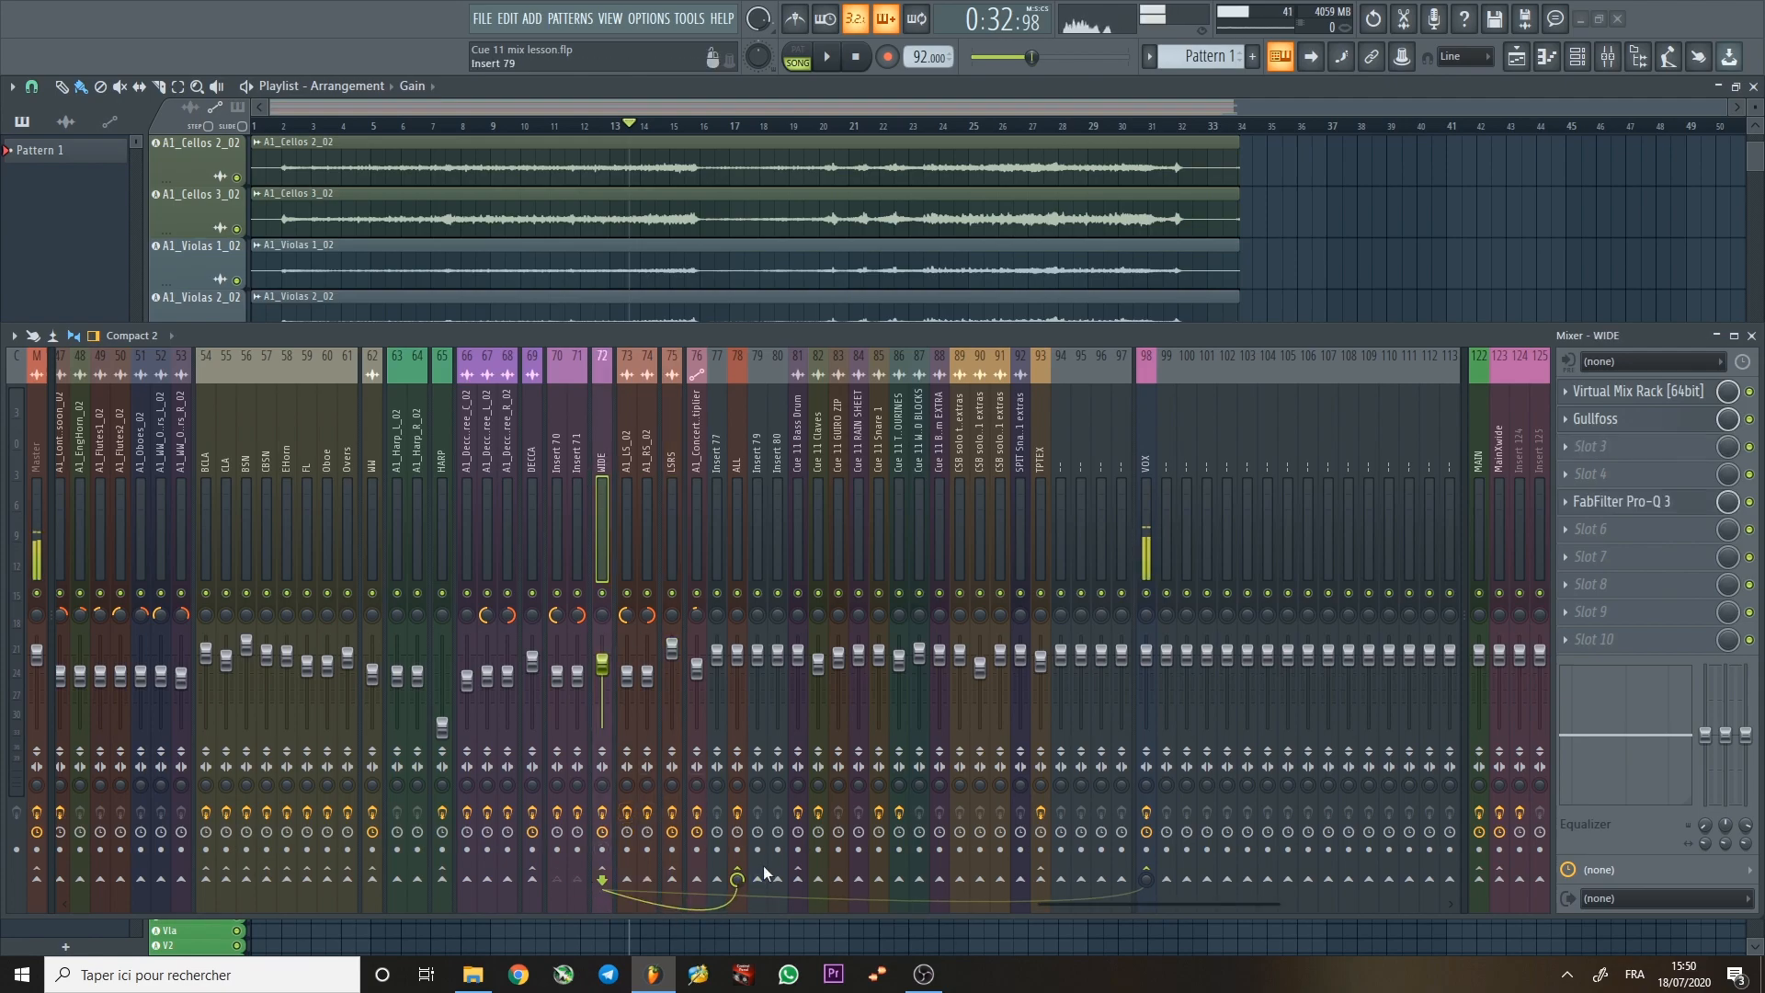
left_click(467, 443)
left_click(372, 453)
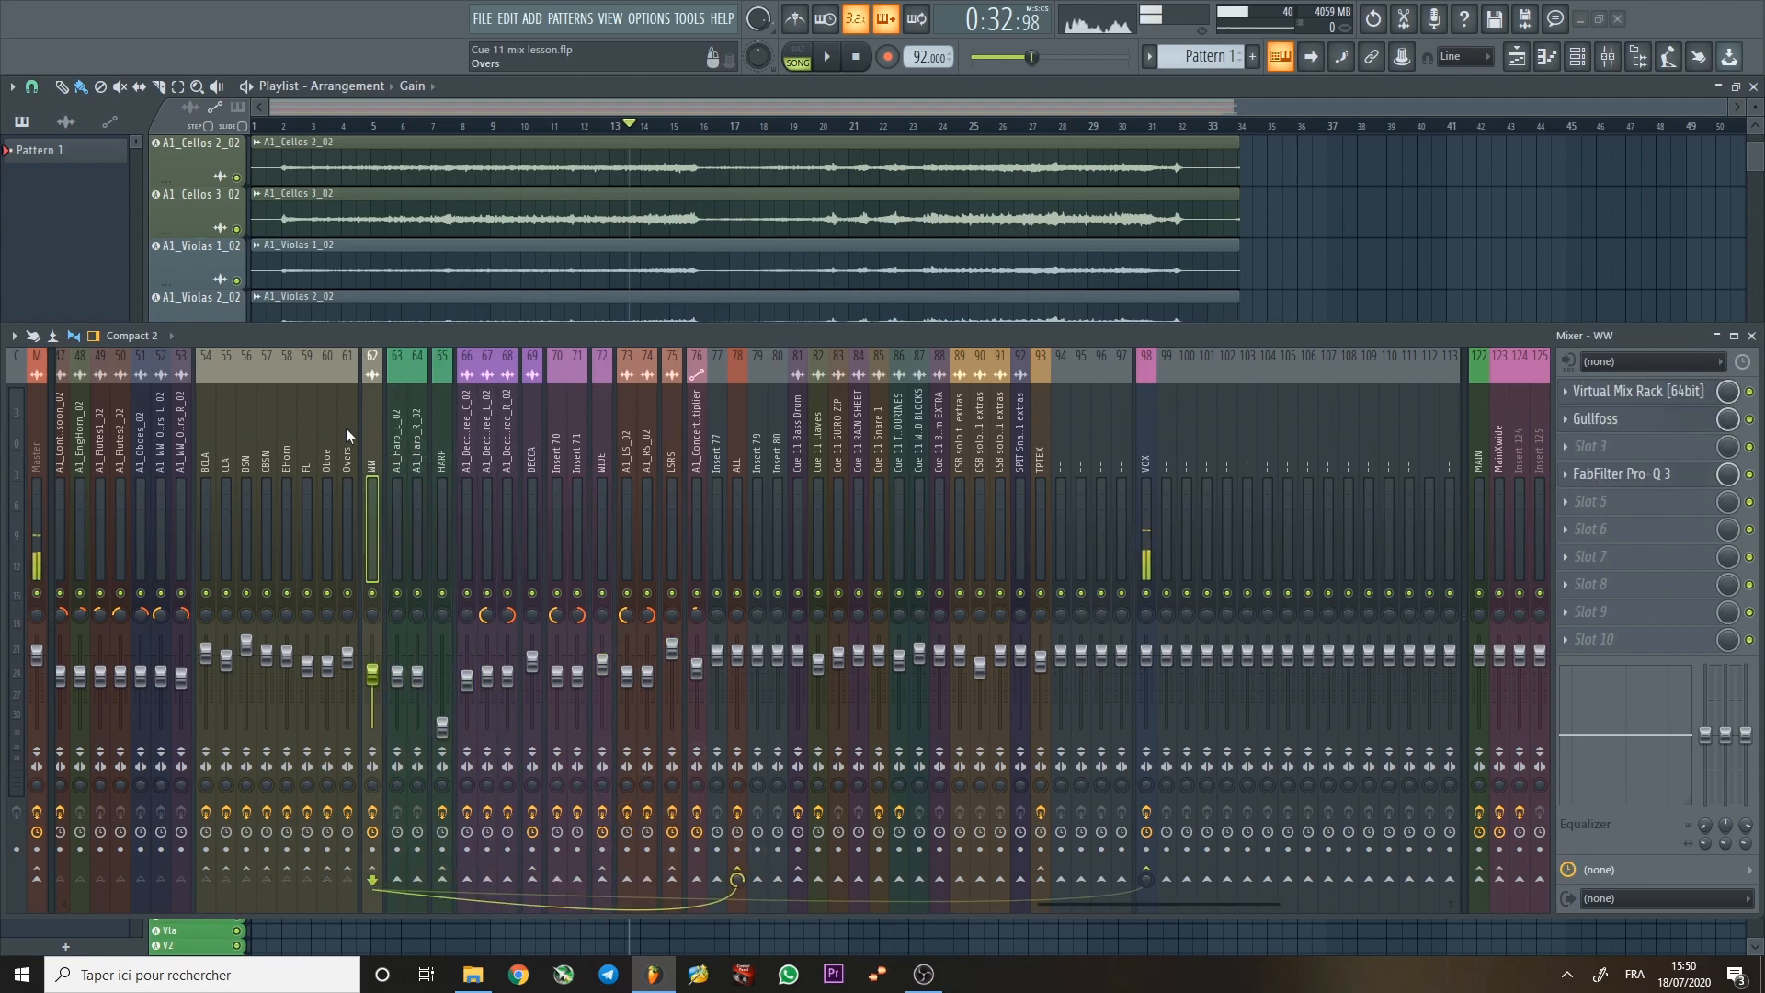
left_click(736, 450)
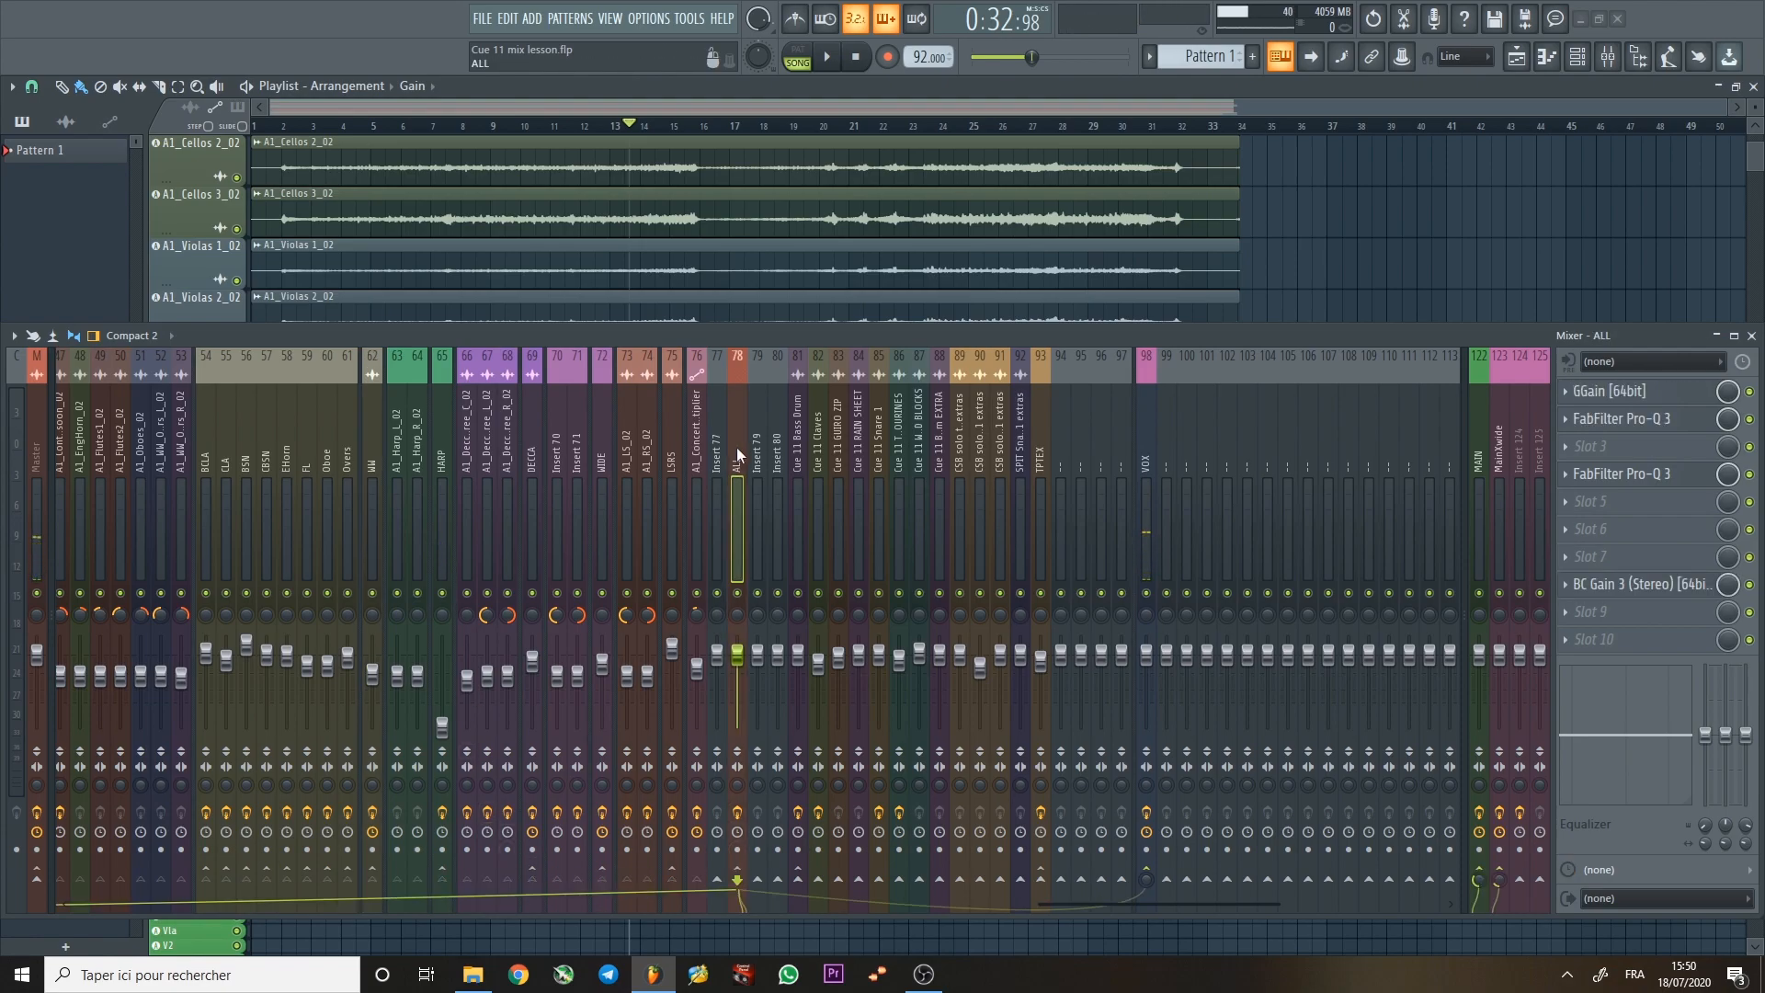
Review the additional Cue 11 percussion and CSB solo extras tracks, comparing their routing with the ALL bus.
left_click(806, 454)
left_click(818, 446)
left_click(857, 437)
left_click(937, 432)
left_click(960, 432)
left_click(914, 430)
left_click(899, 432)
left_click(833, 434)
left_click(880, 434)
left_click(901, 433)
left_click(916, 432)
left_click(853, 434)
left_click(837, 434)
left_click(798, 433)
left_click(757, 430)
left_click(743, 428)
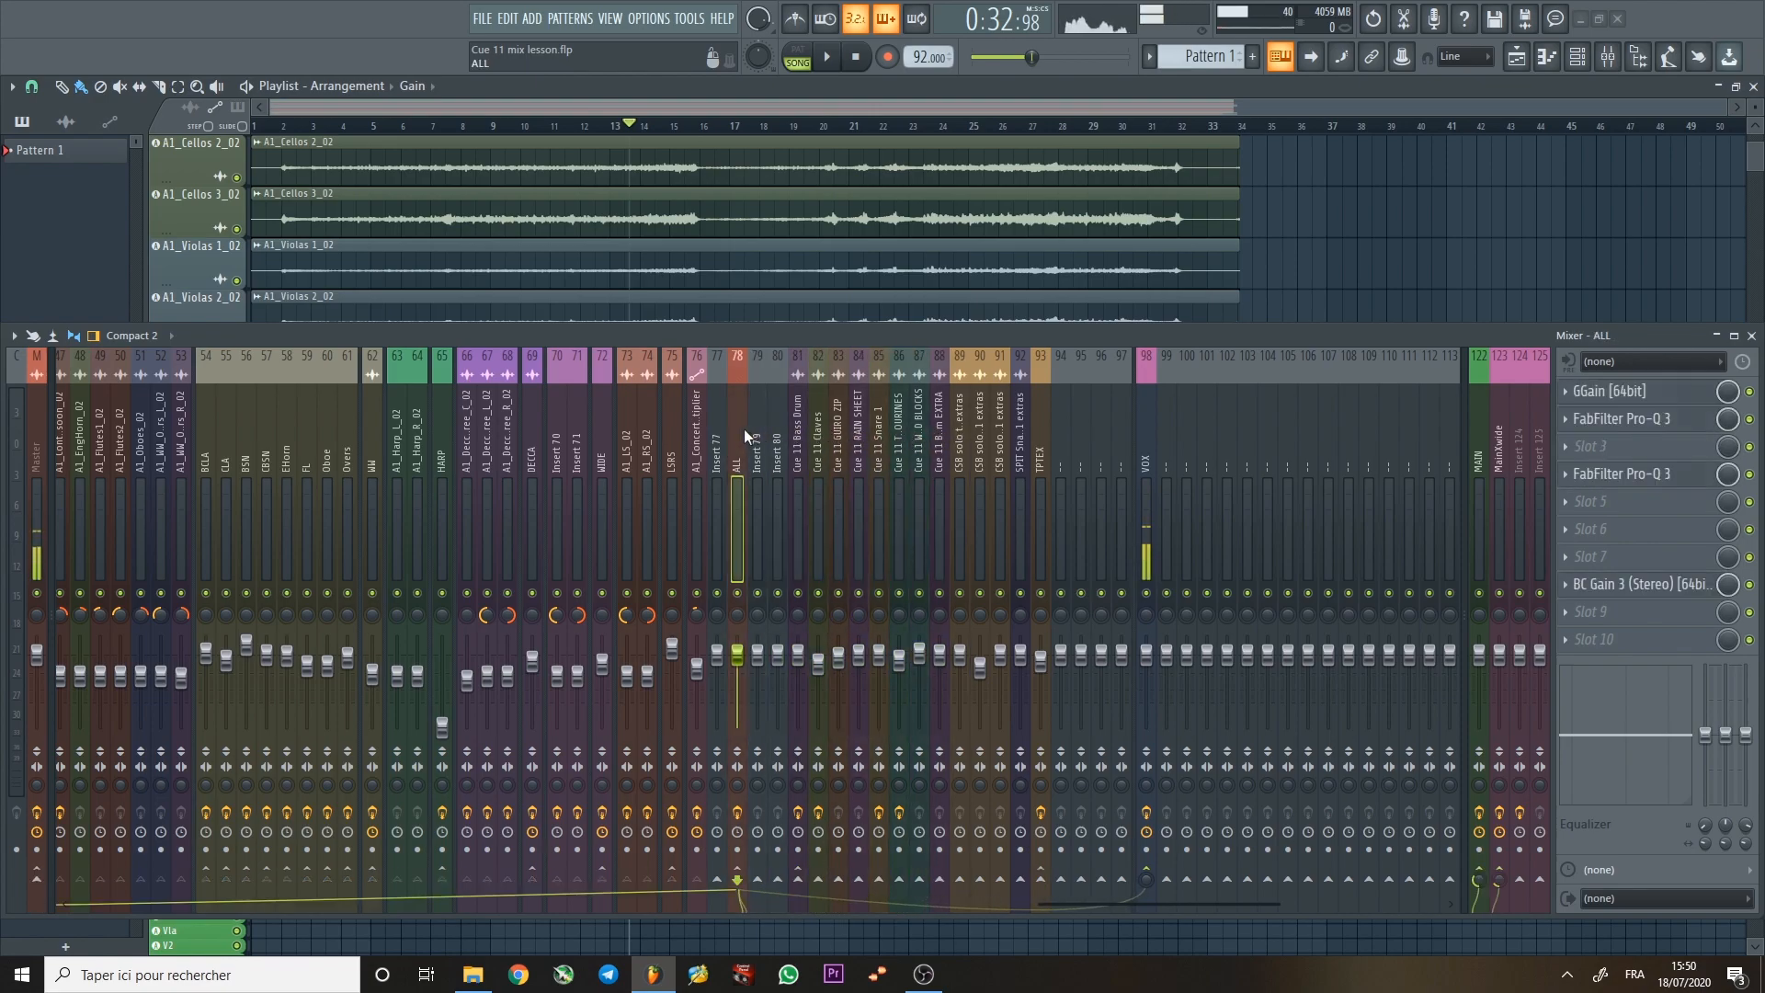
left_click(811, 433)
left_click(777, 432)
left_click(798, 436)
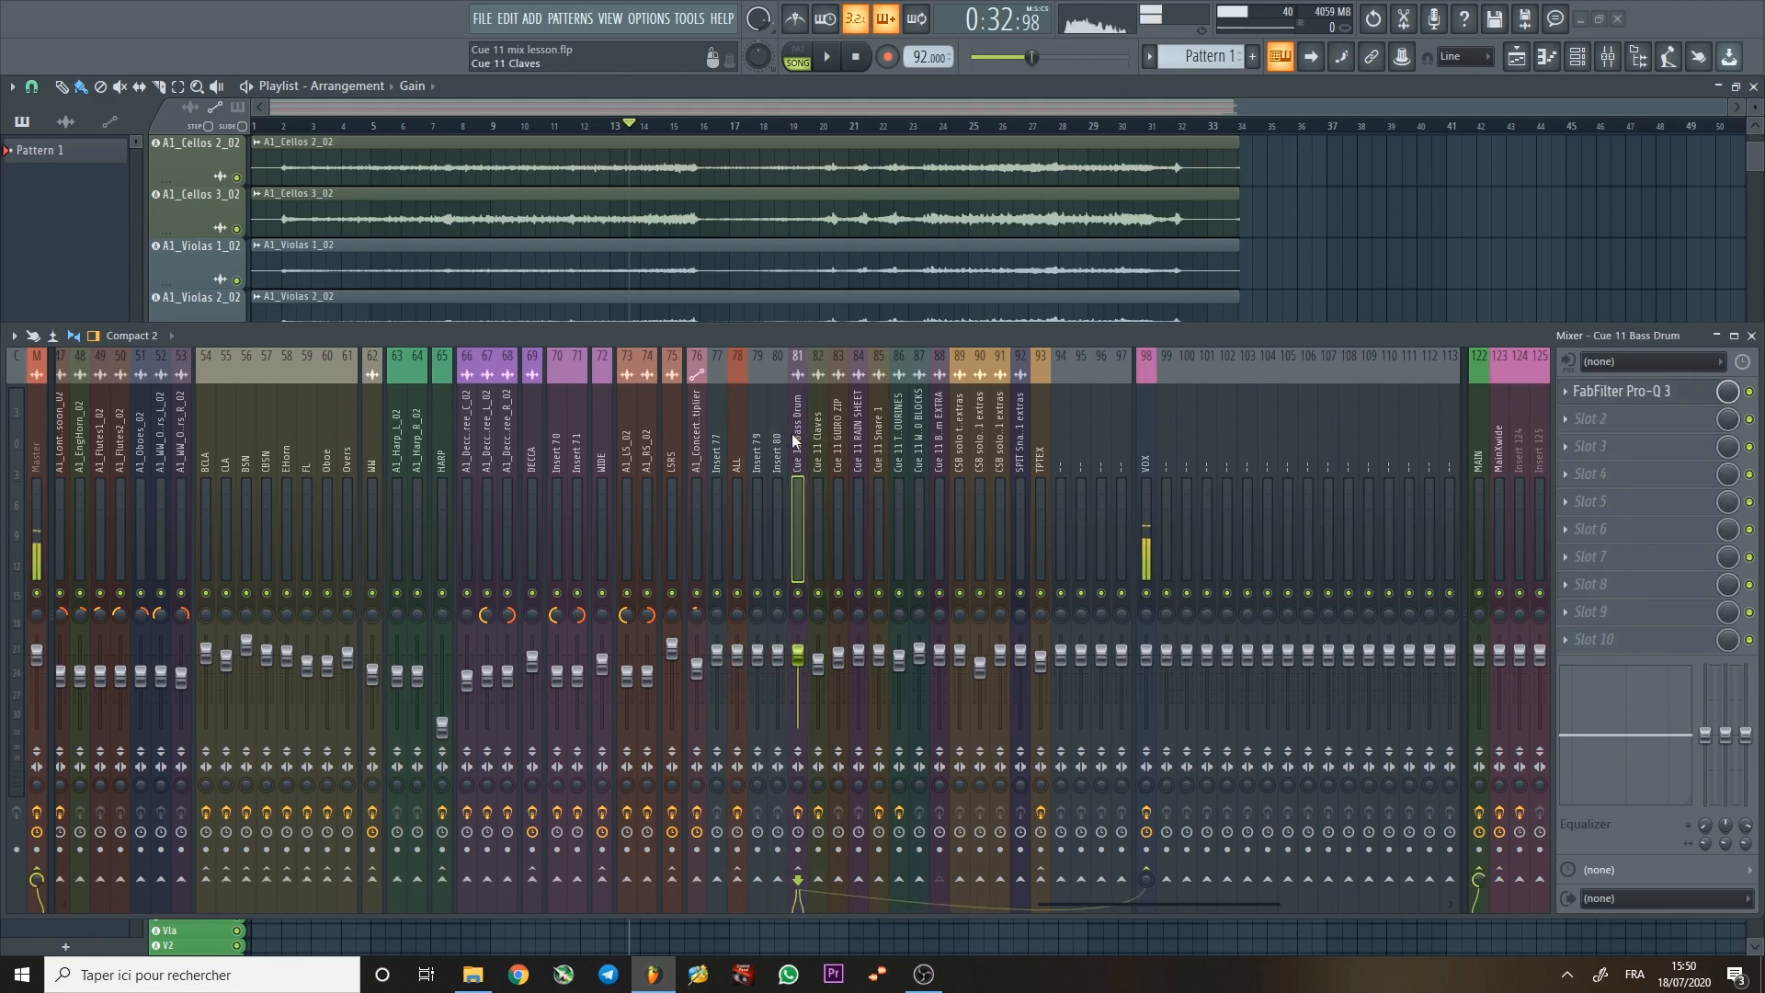
left_click(835, 434)
left_click(870, 435)
left_click(800, 429)
Inspect the PREM track, the BRASS bus sends, and the effects on the MAIN and MainXwide tracks.
left_click_drag(532, 442, 2, 395)
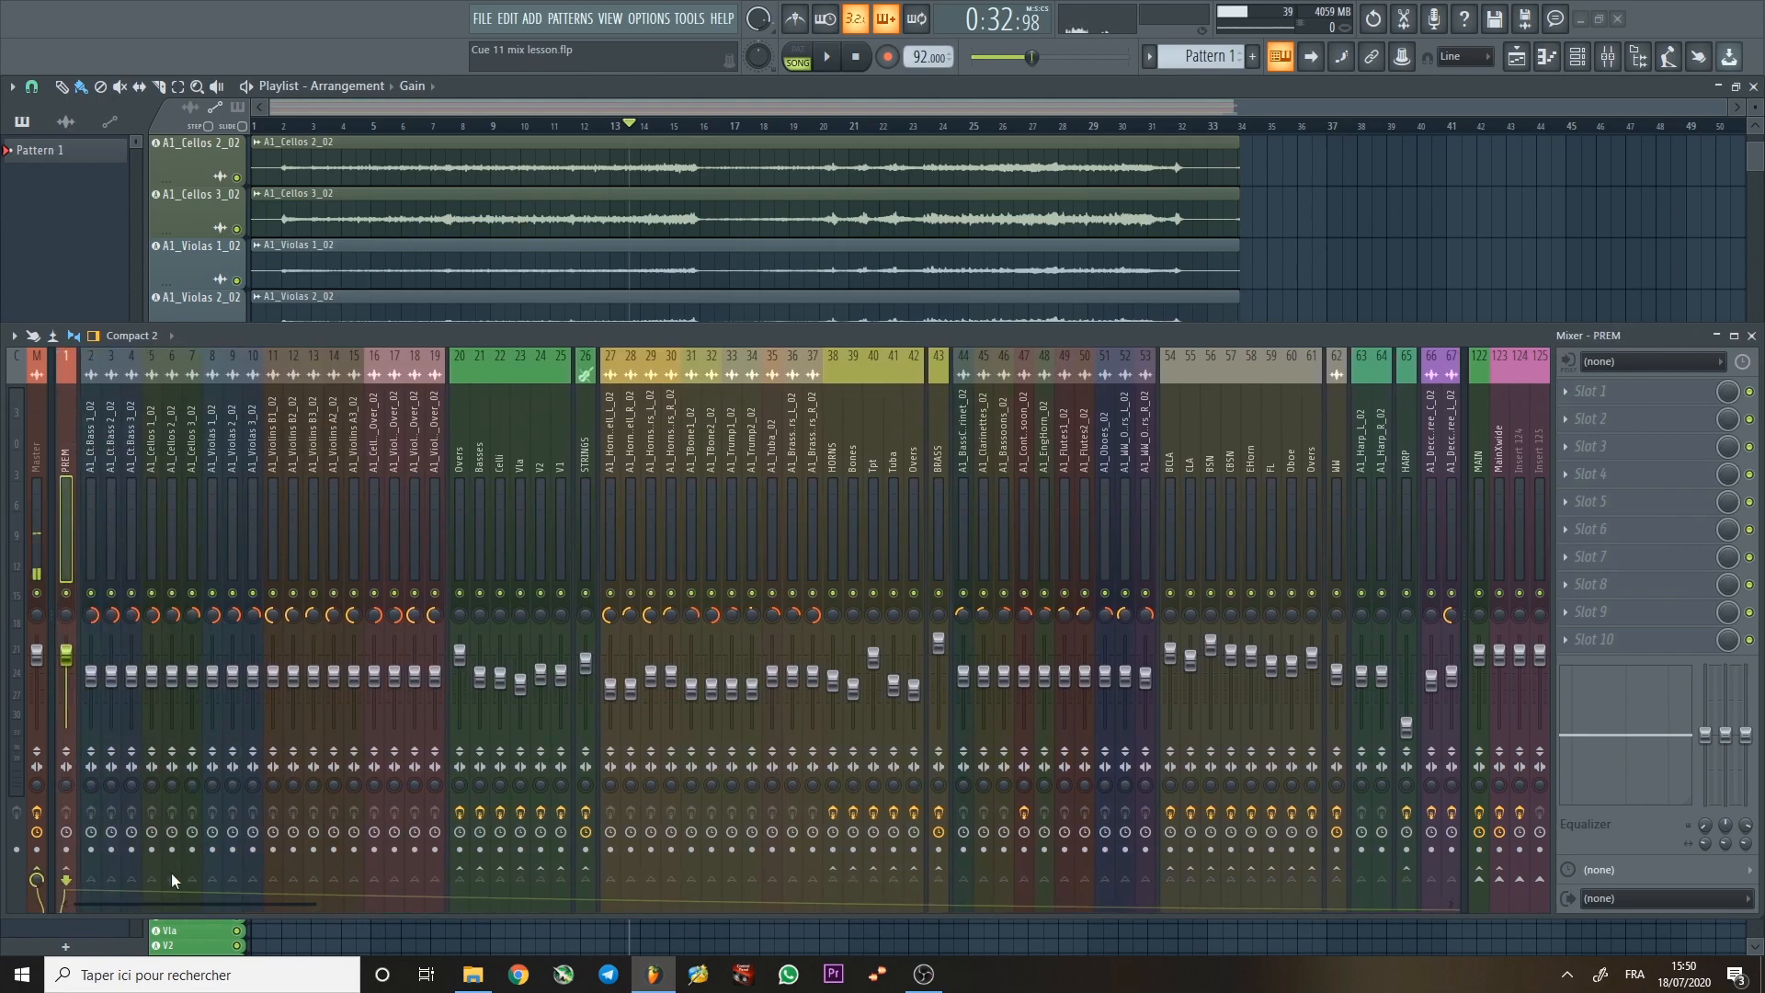
left_click_drag(163, 903, 1184, 816)
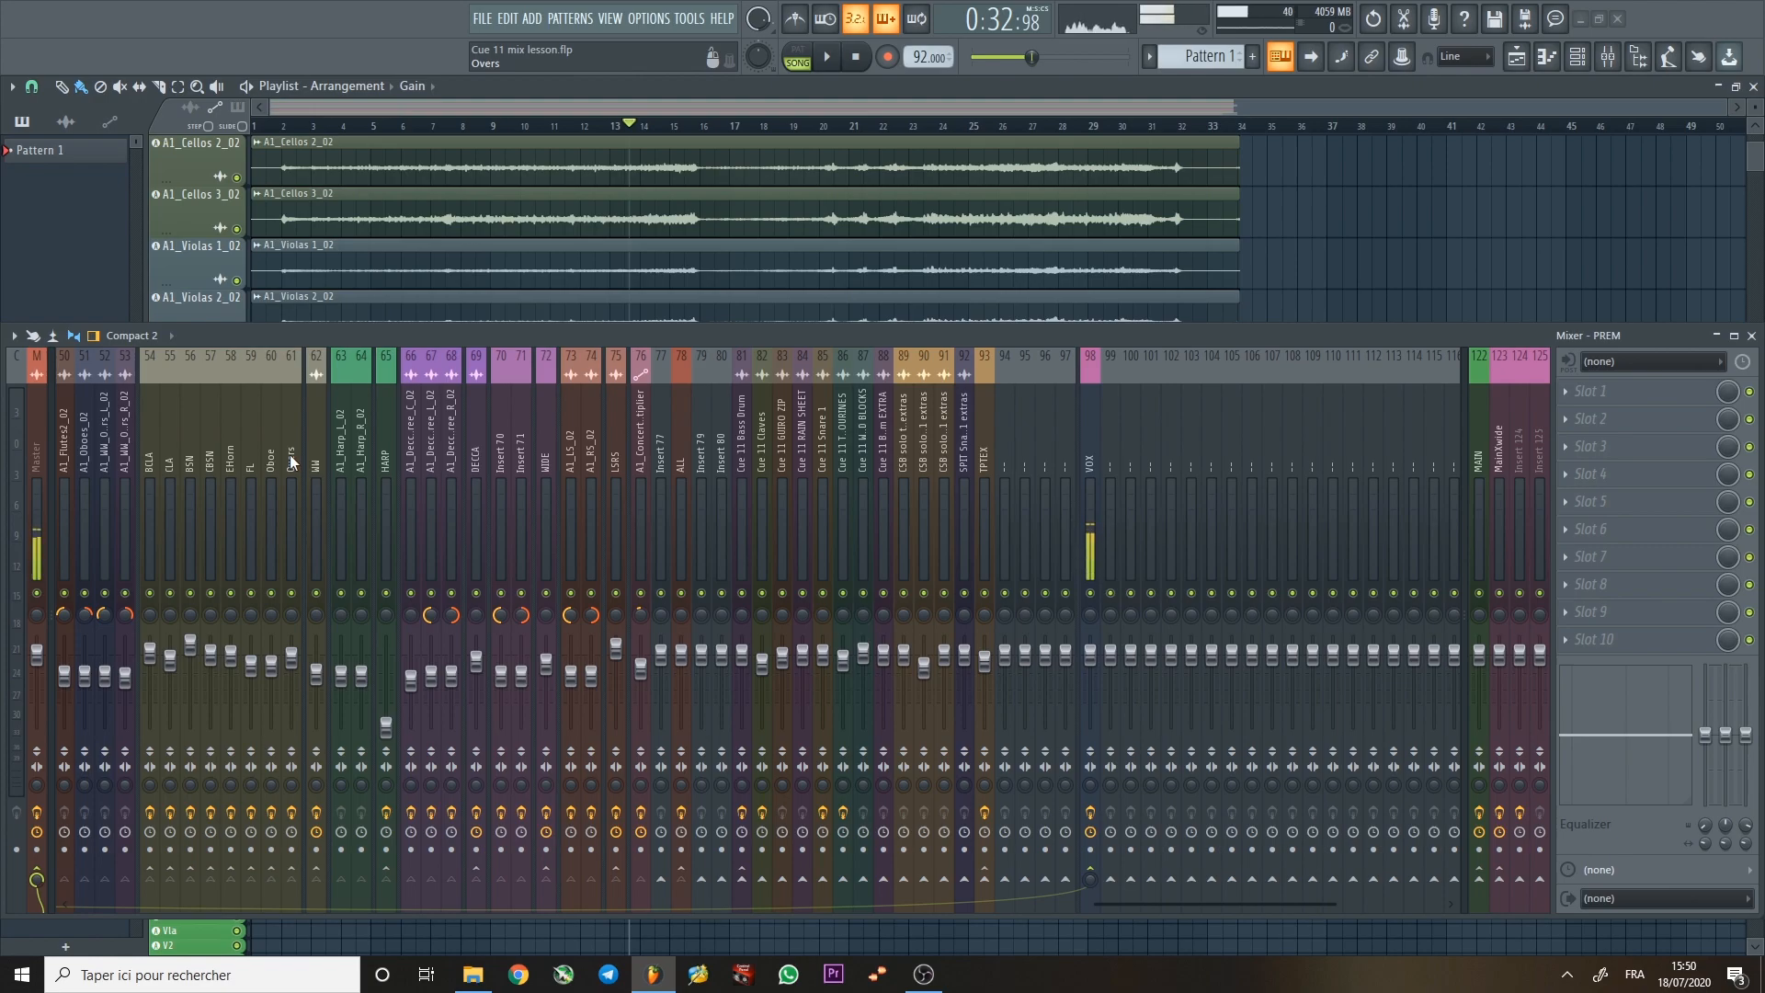
left_click_drag(1104, 905, 84, 905)
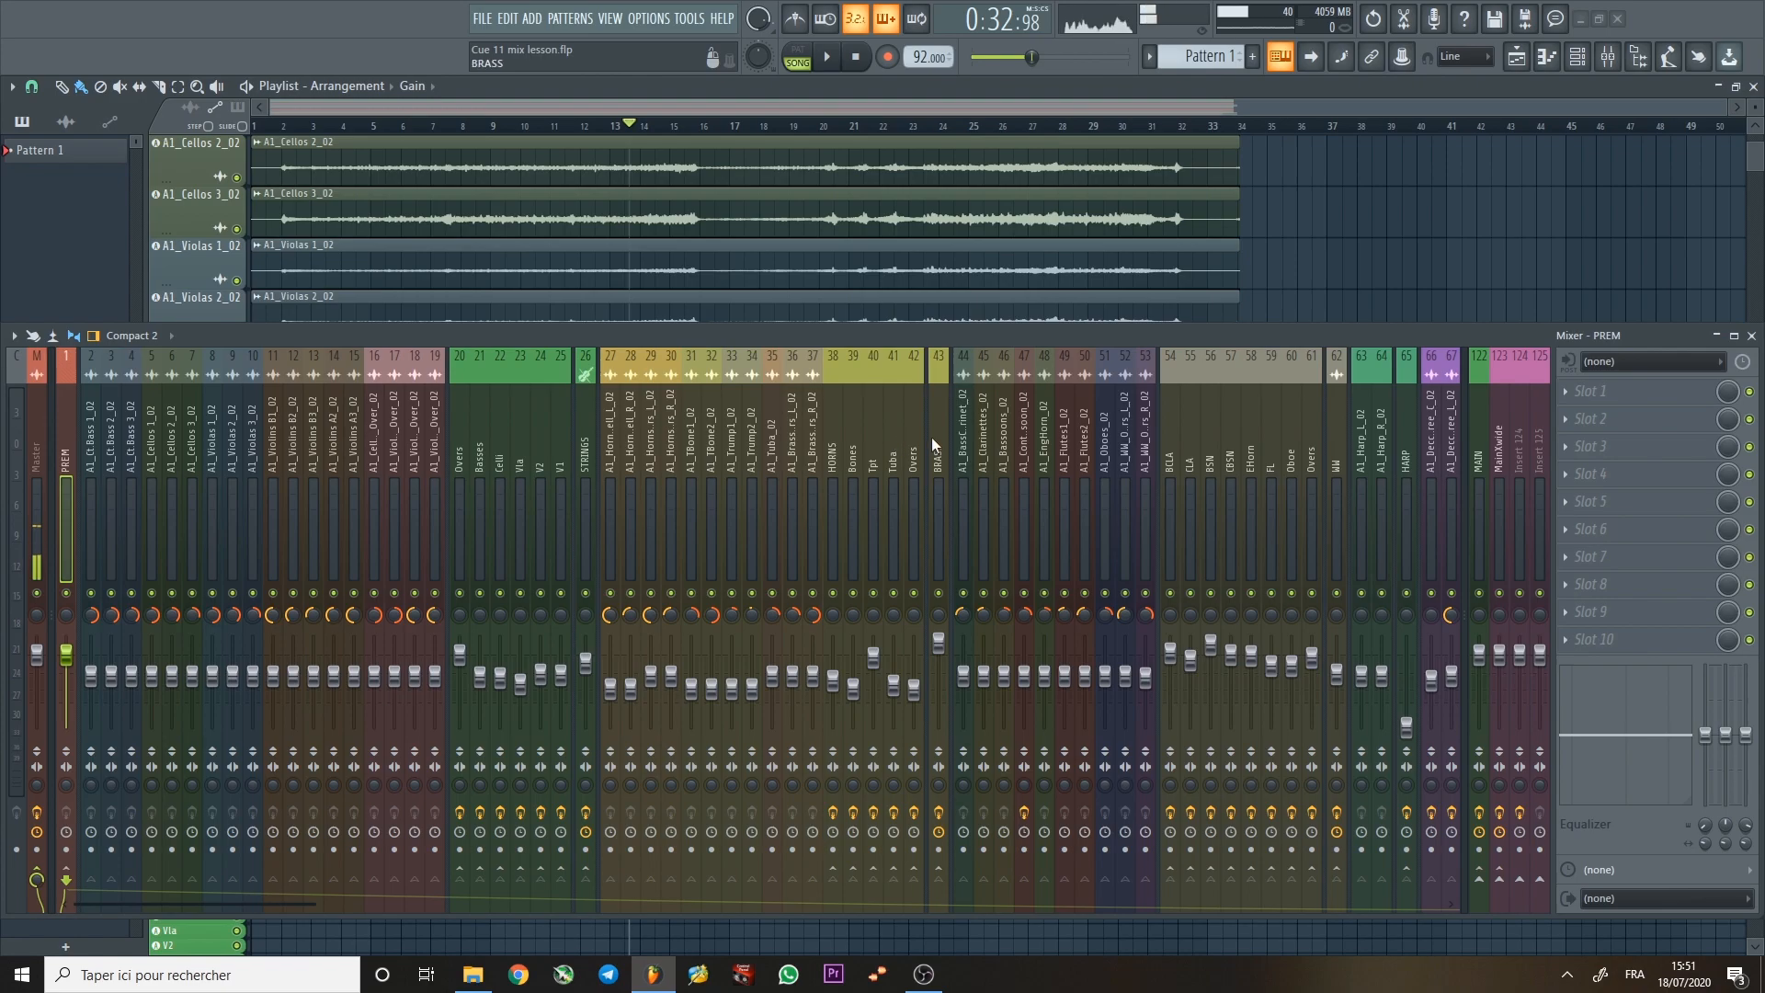
left_click(1477, 460)
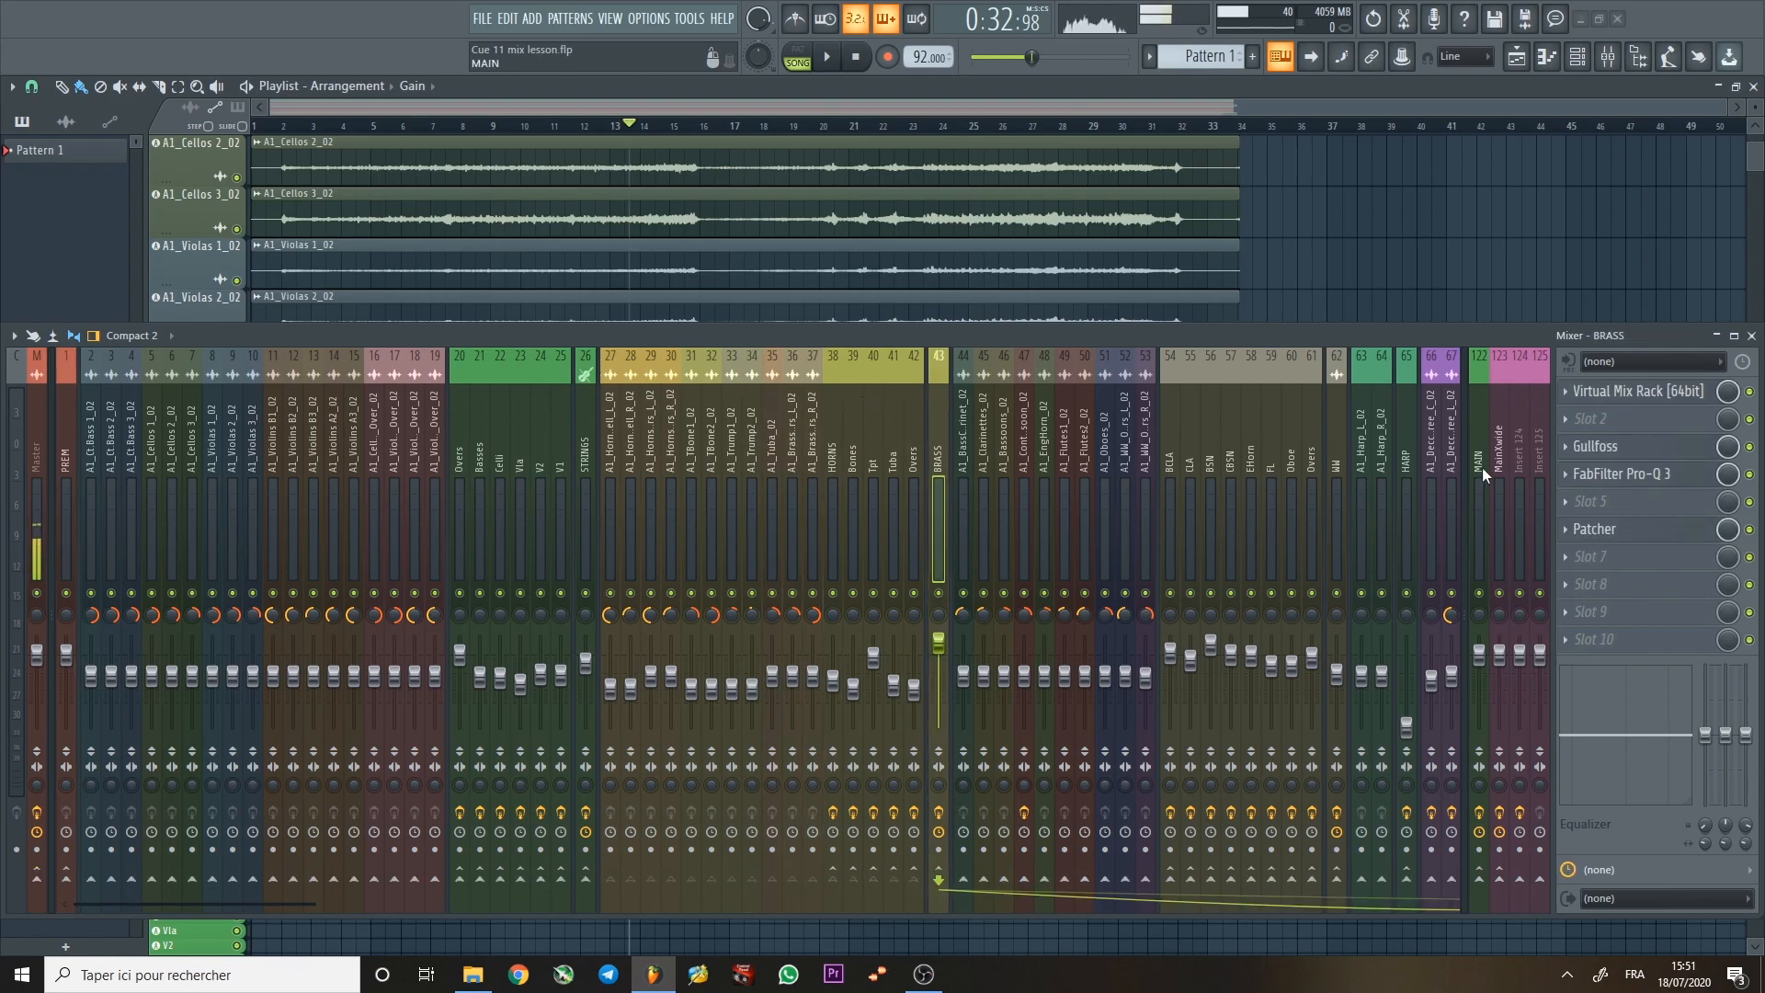
scroll(1227, 425, "up", 20)
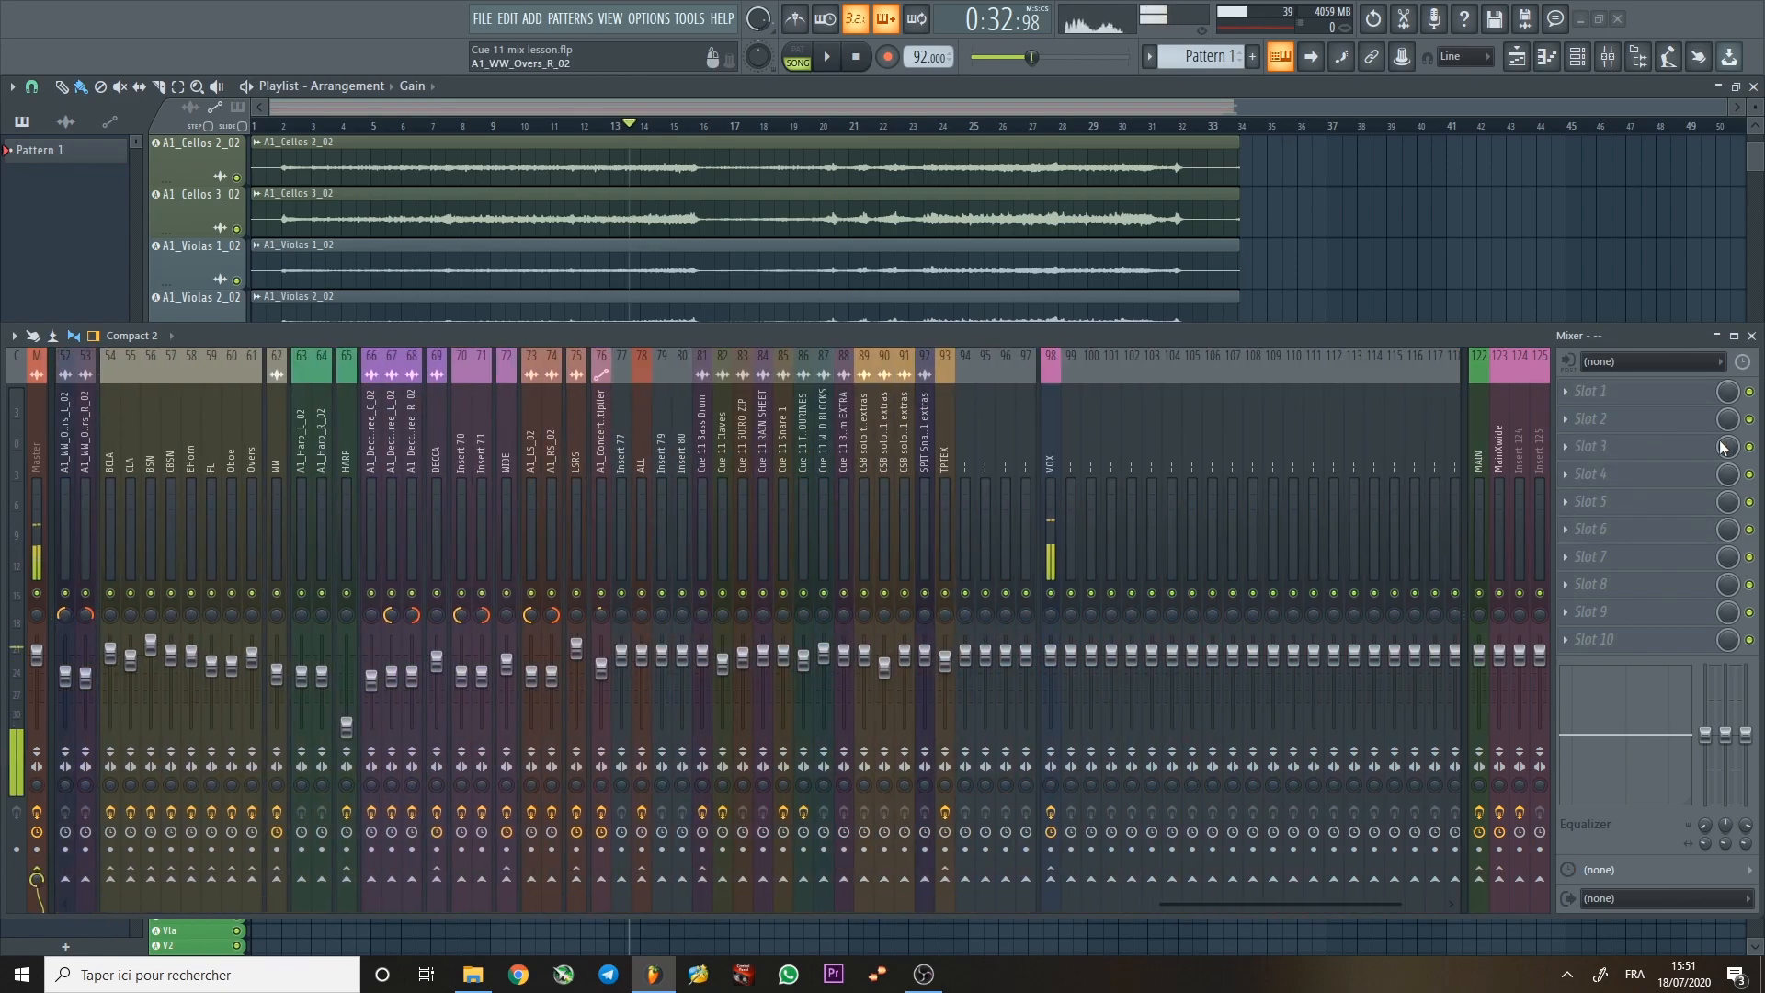
left_click(1482, 457)
left_click(1499, 460)
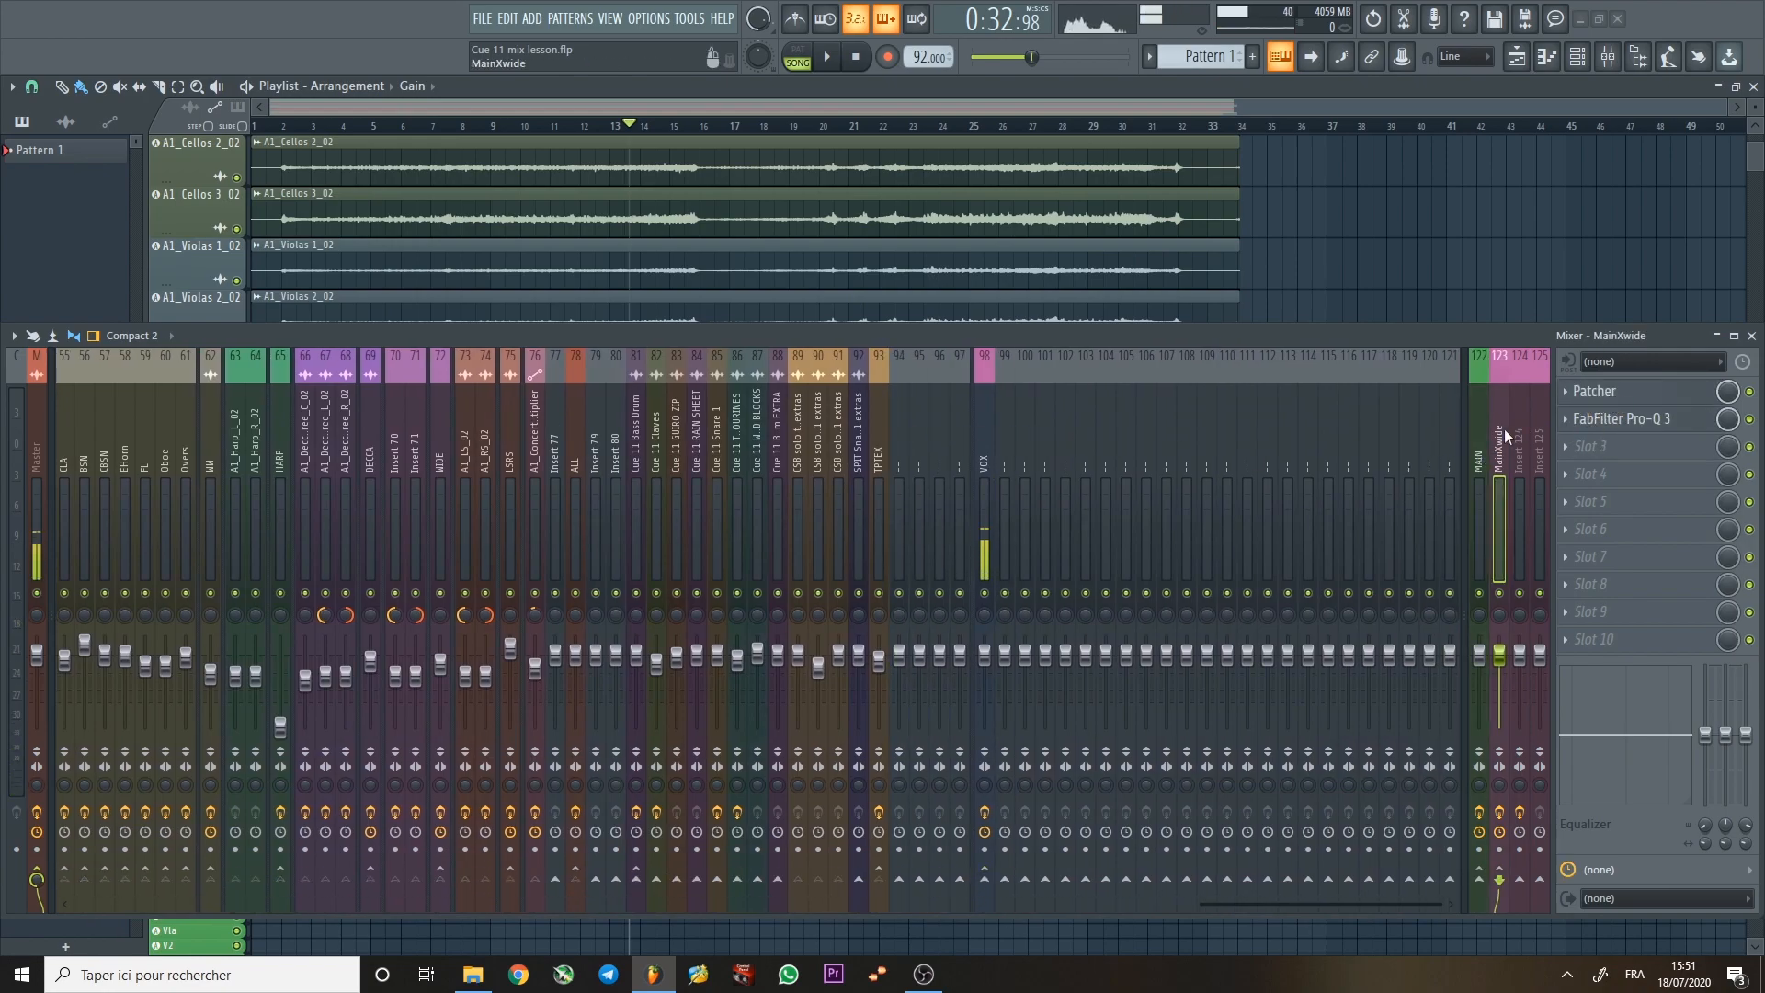
left_click(1481, 432)
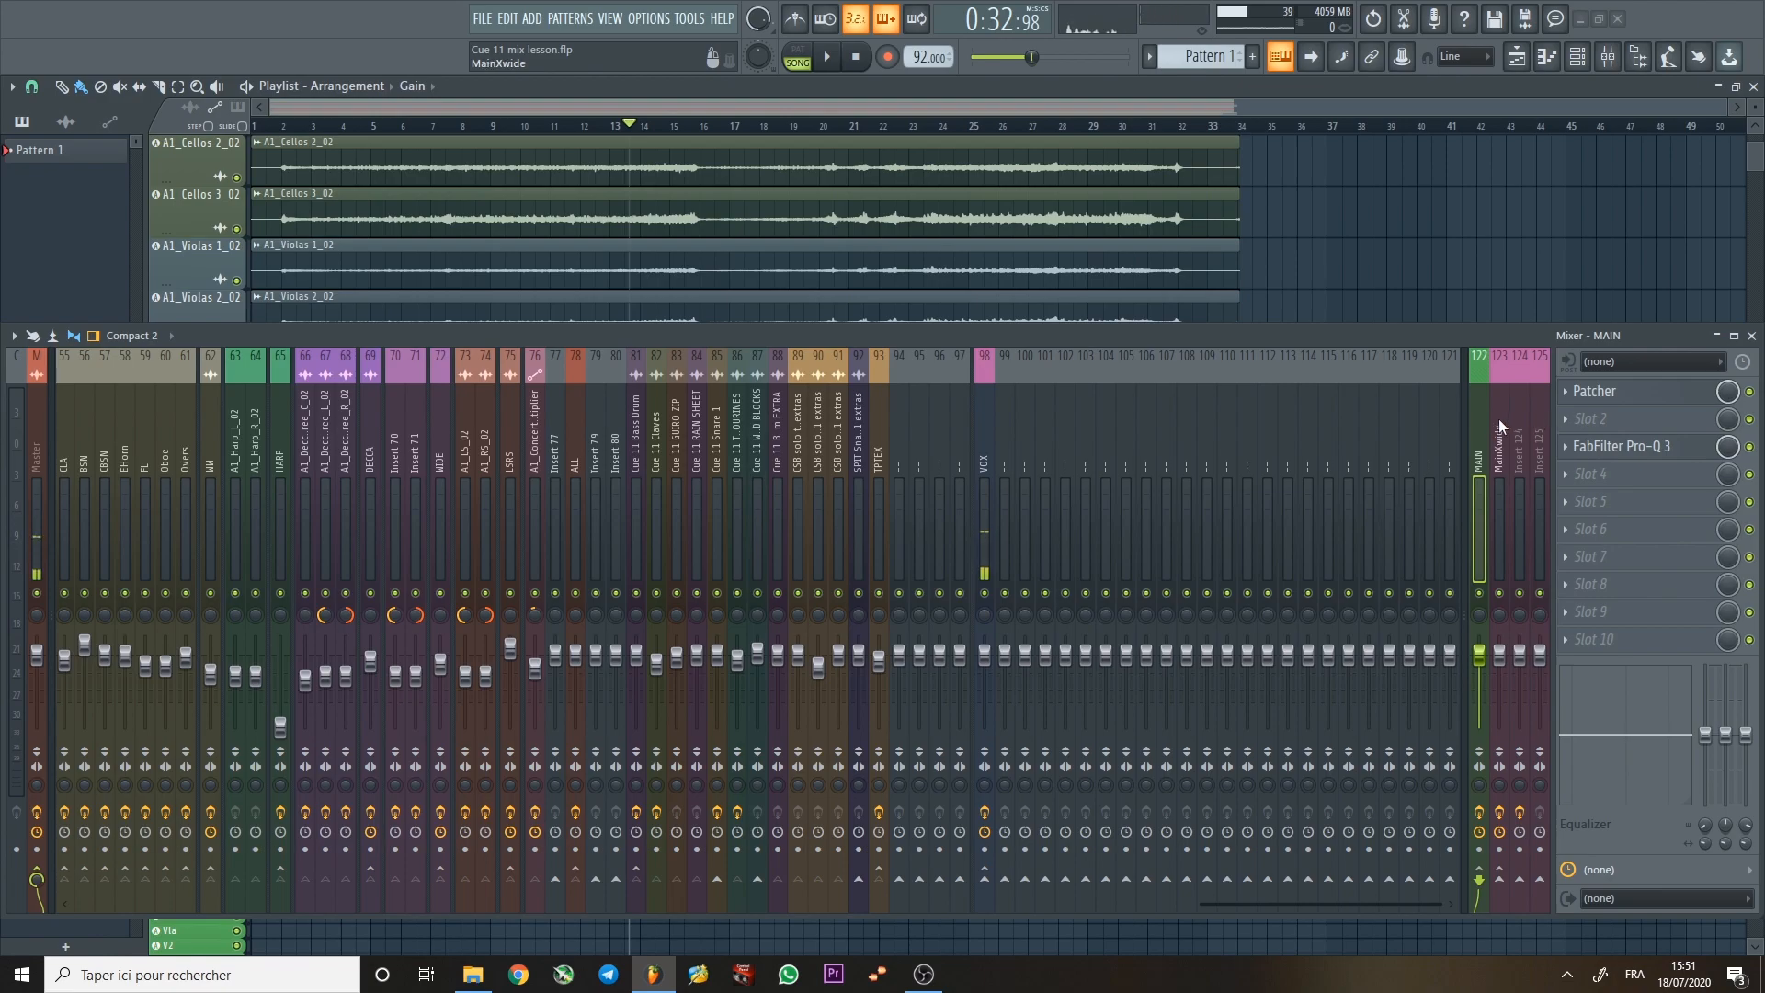
left_click(1501, 423)
Examine the Patcher map on MainXwide, including the pan settings of both Pan Knob modules, and close it.
left_click(1595, 391)
left_click_drag(377, 123, 663, 211)
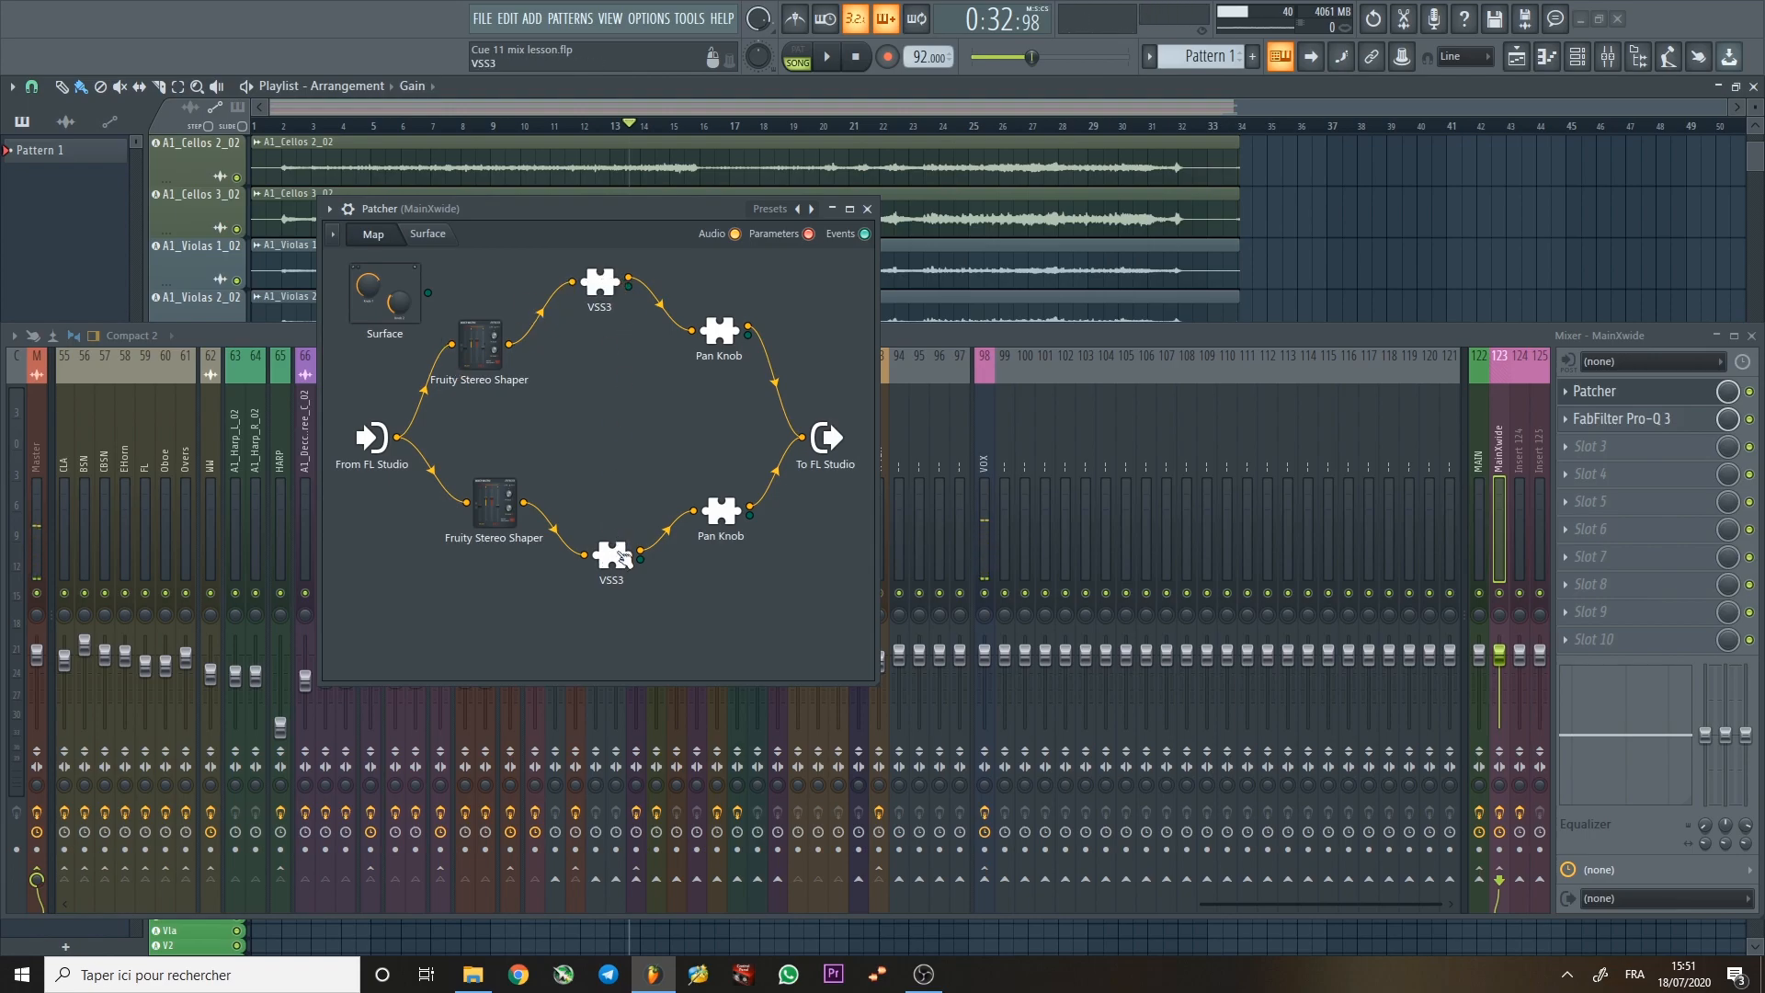
left_click(718, 333)
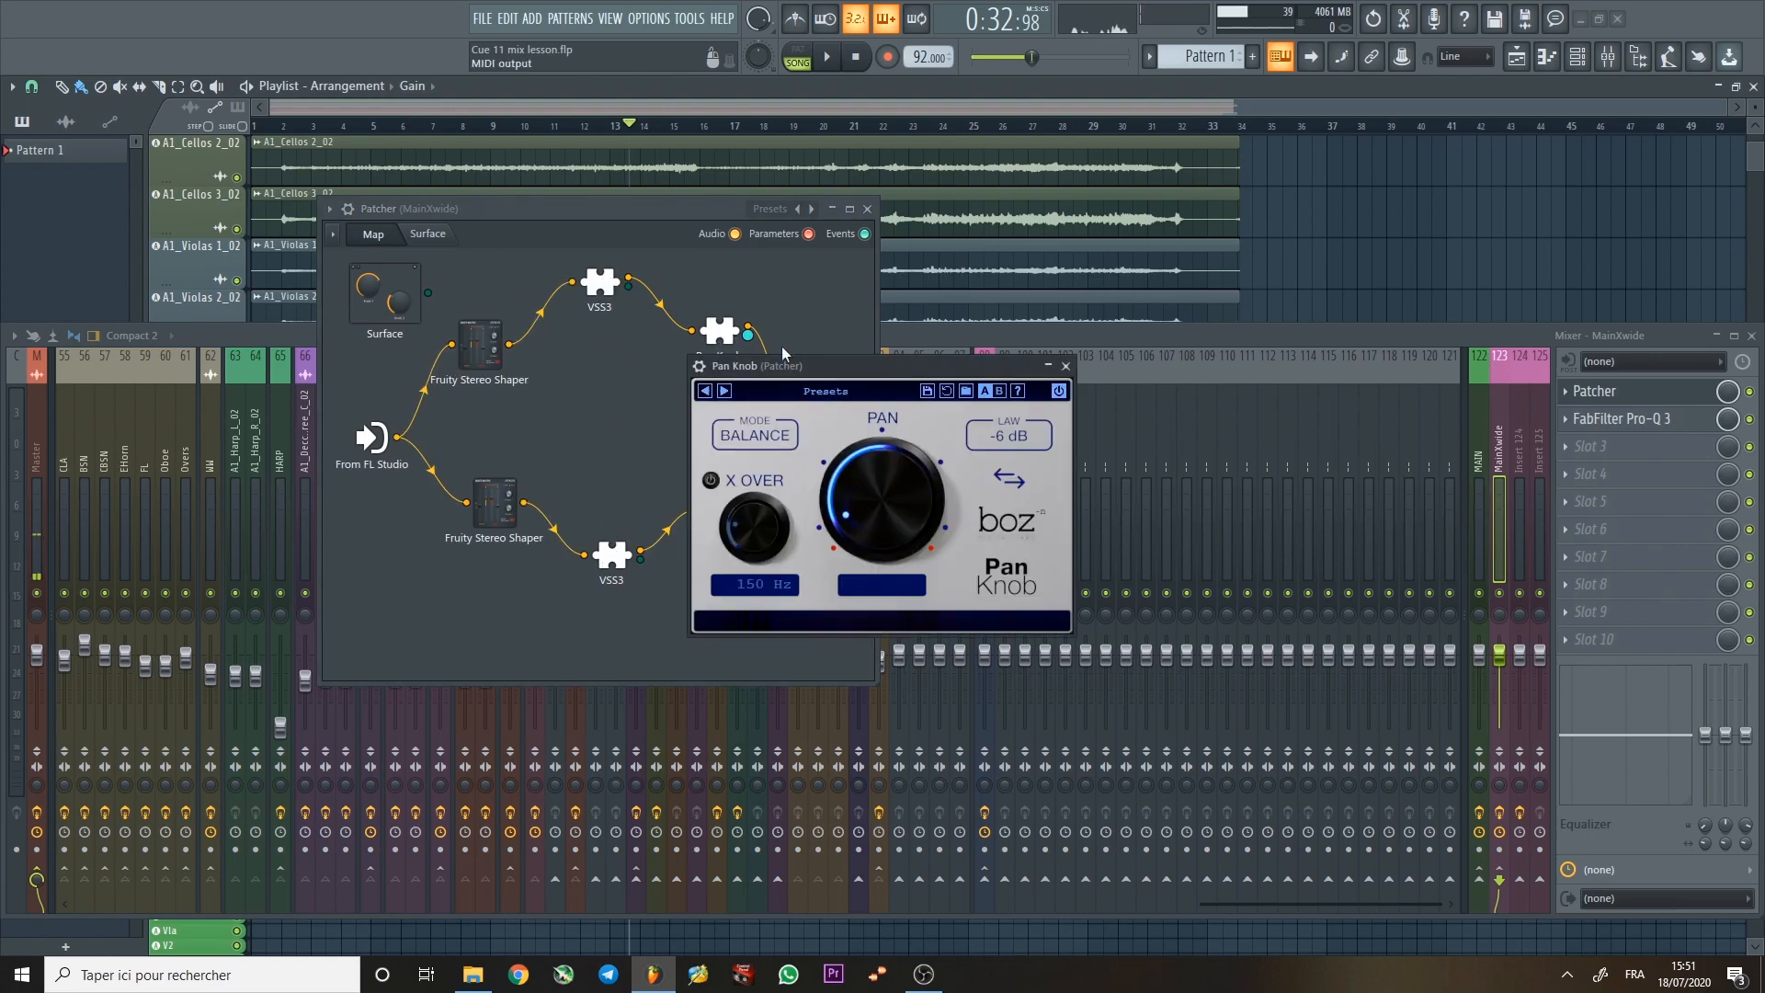
left_click(718, 333)
left_click(736, 520)
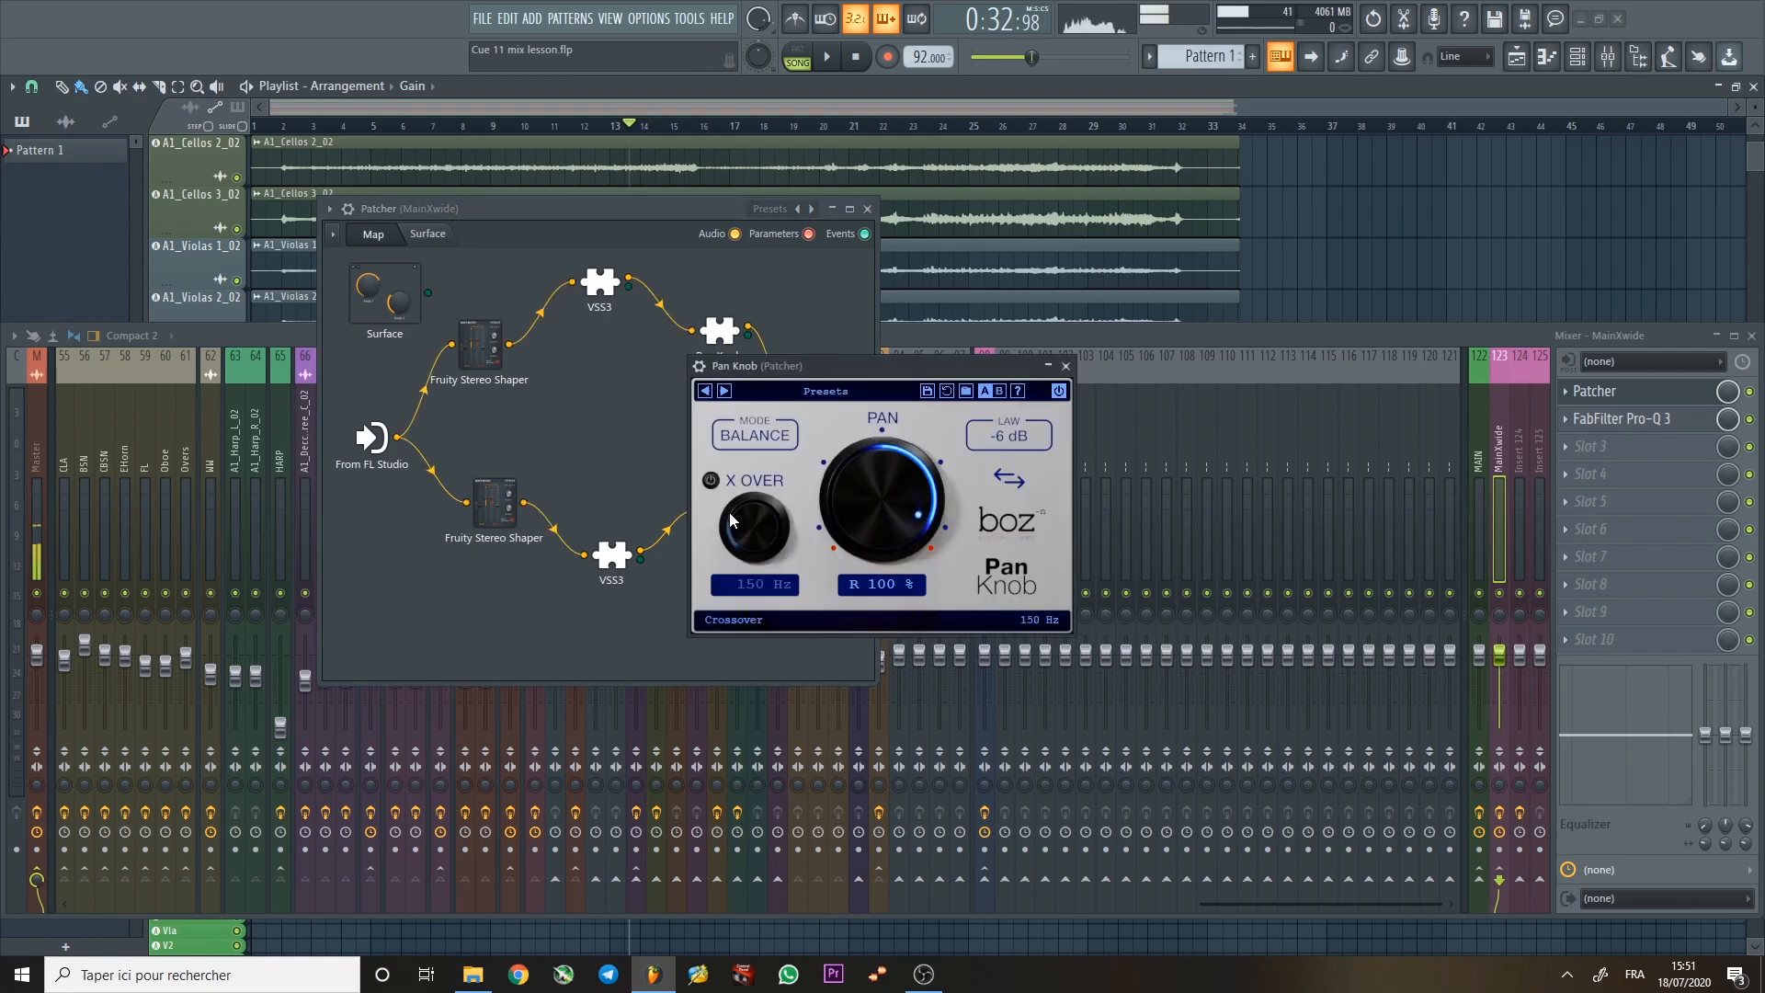
left_click(1070, 361)
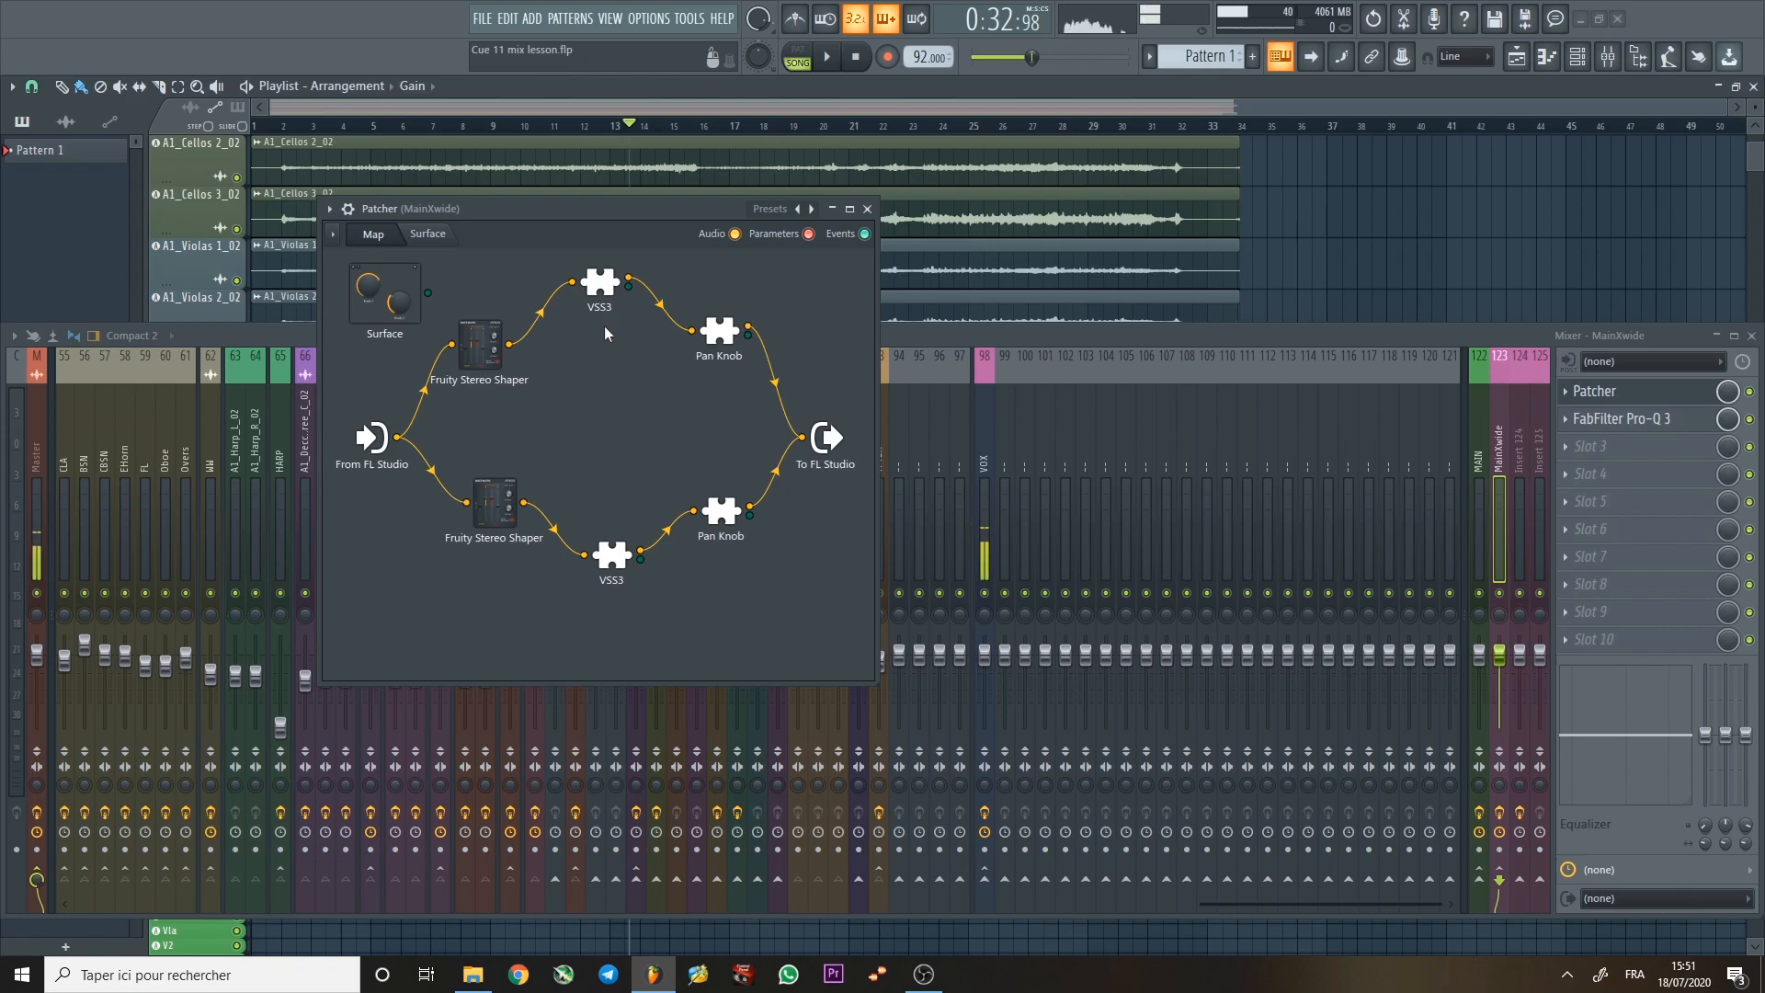
left_click(867, 210)
Review the effects and routing of the WW, ALL and HARP buses, Insert 71, and the Decca tree tracks.
left_click_drag(1022, 417, 554, 434)
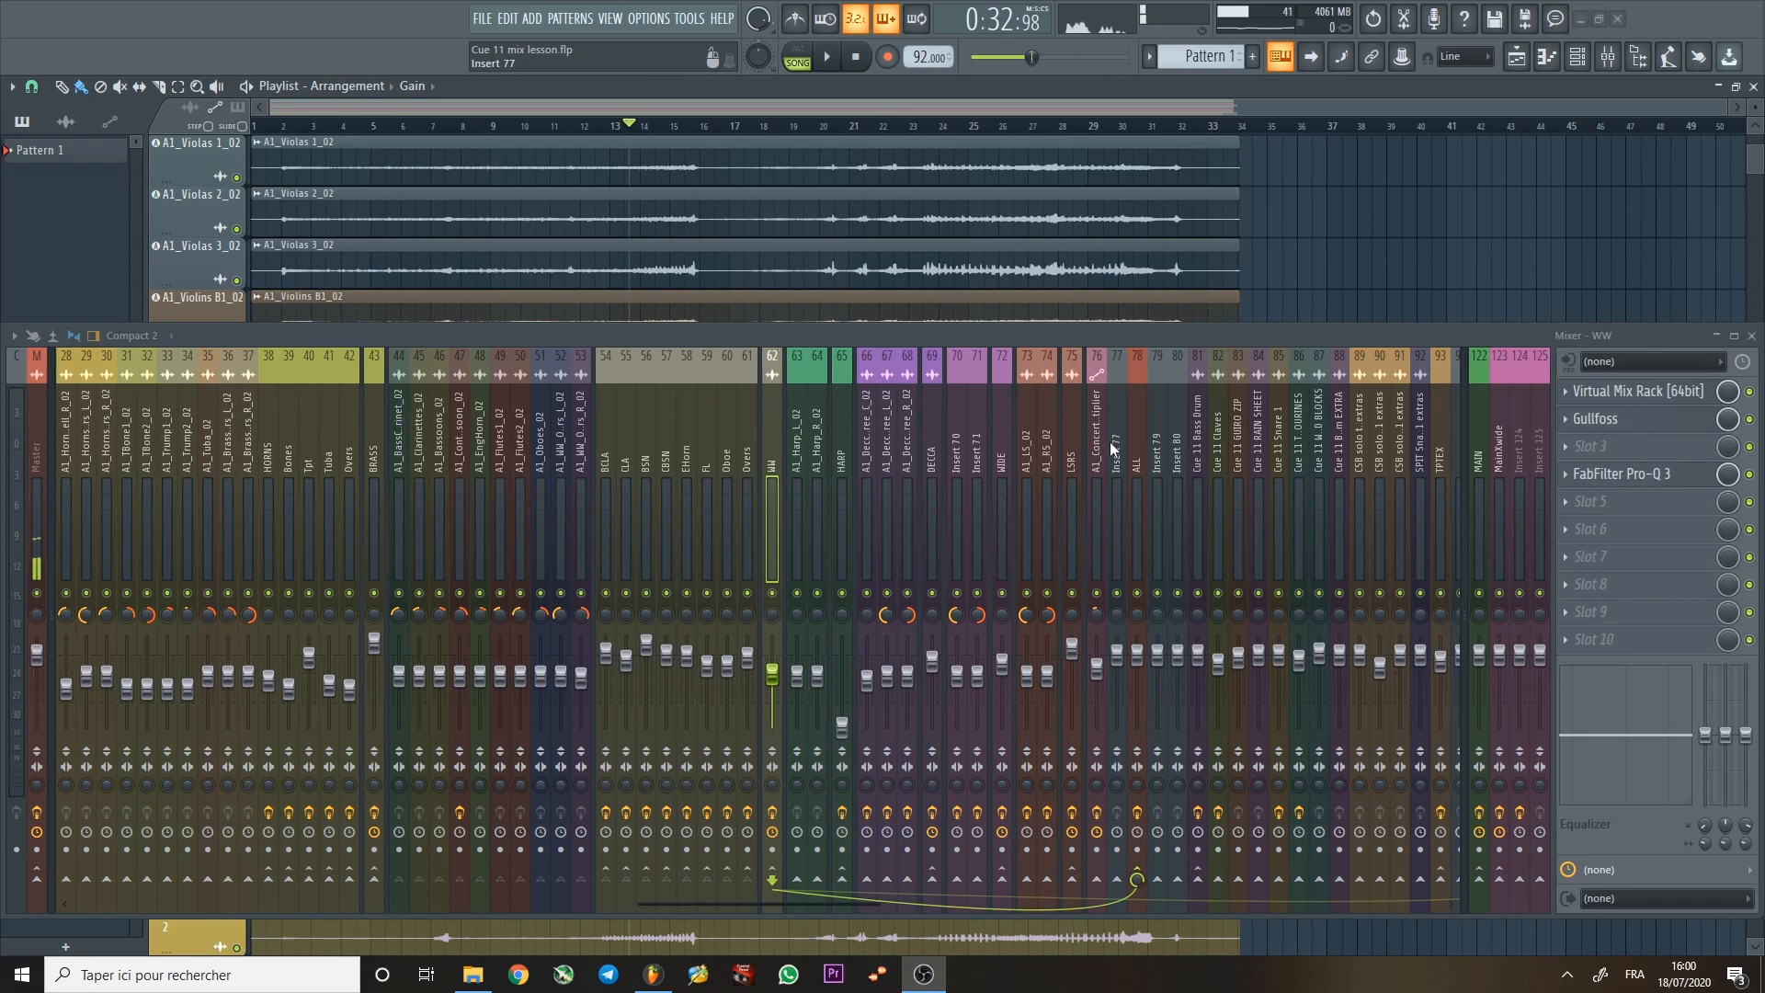
left_click(1140, 446)
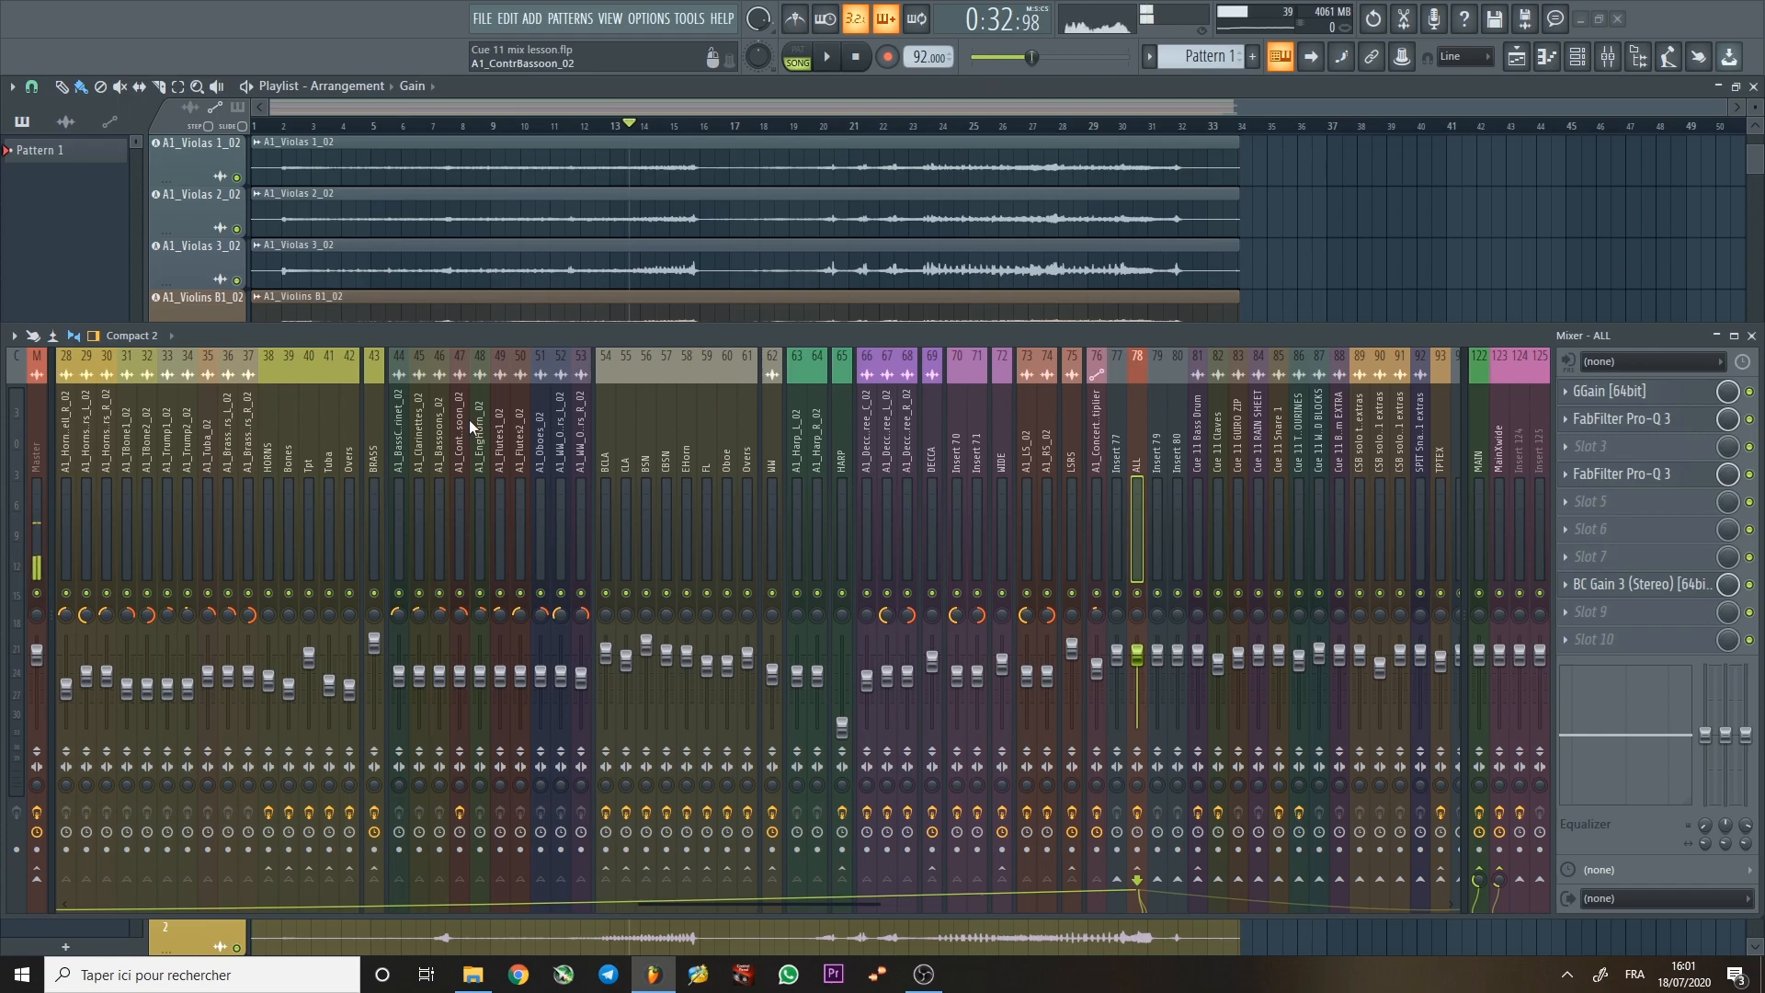
left_click_drag(646, 427, 846, 433)
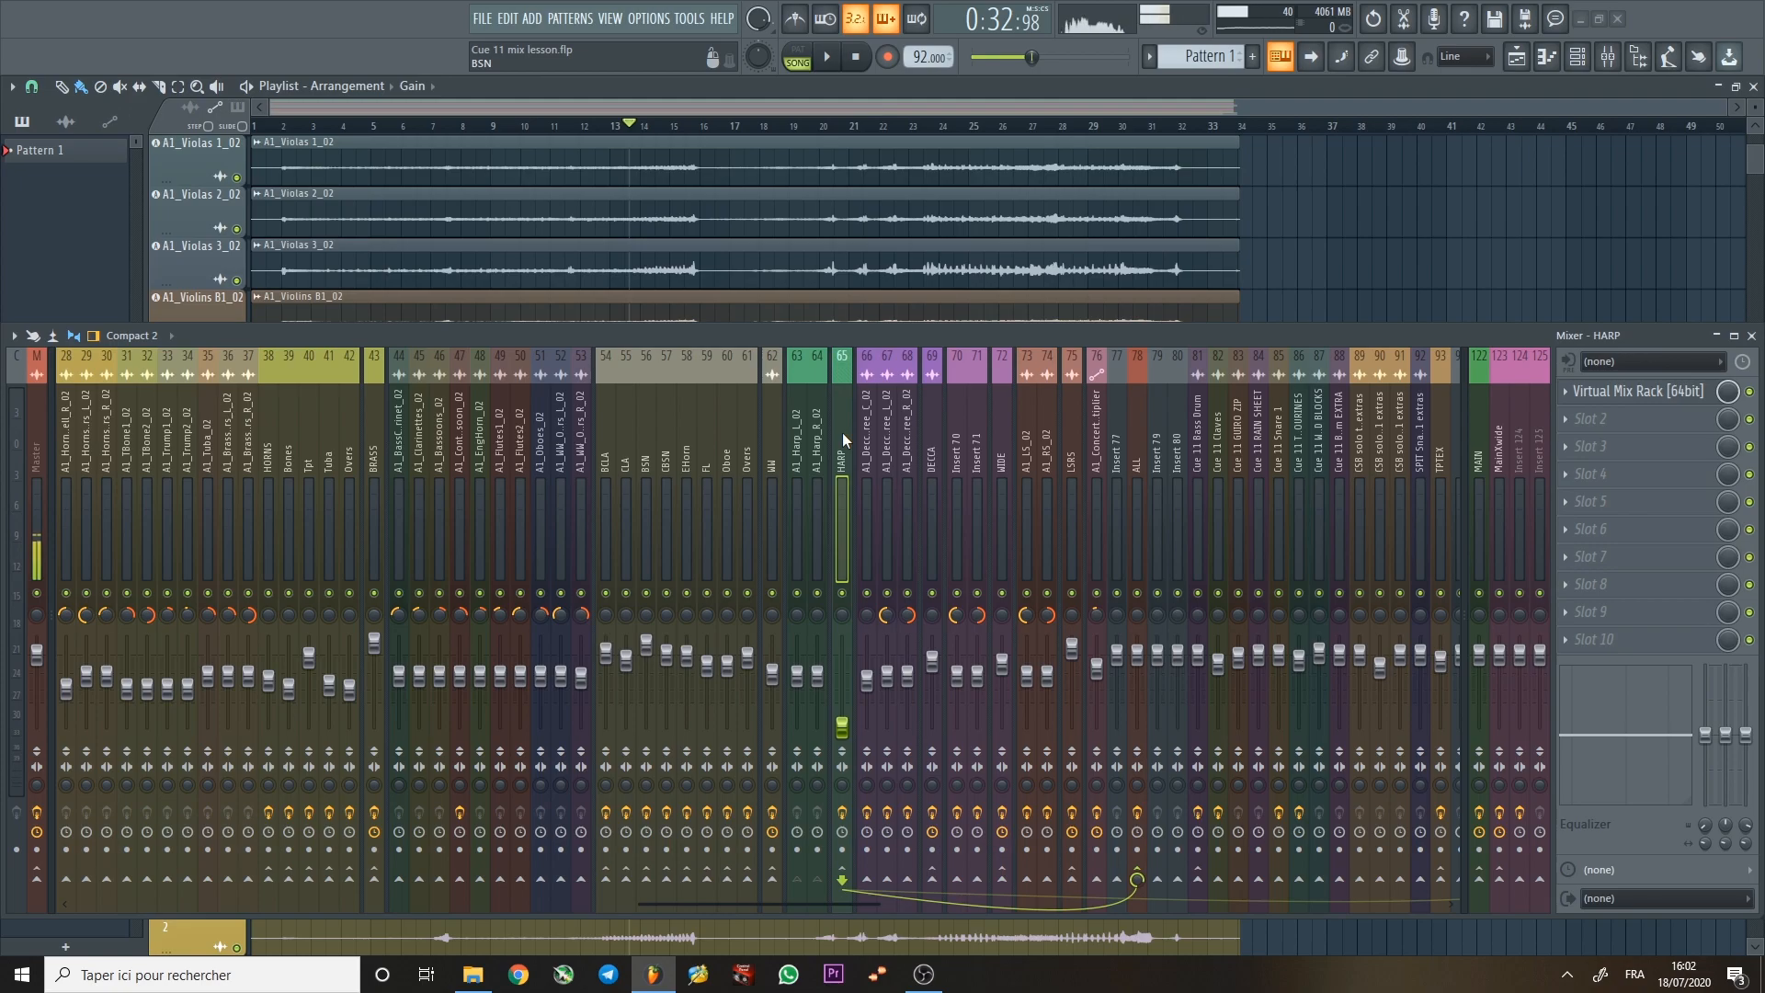
left_click_drag(842, 433, 778, 426)
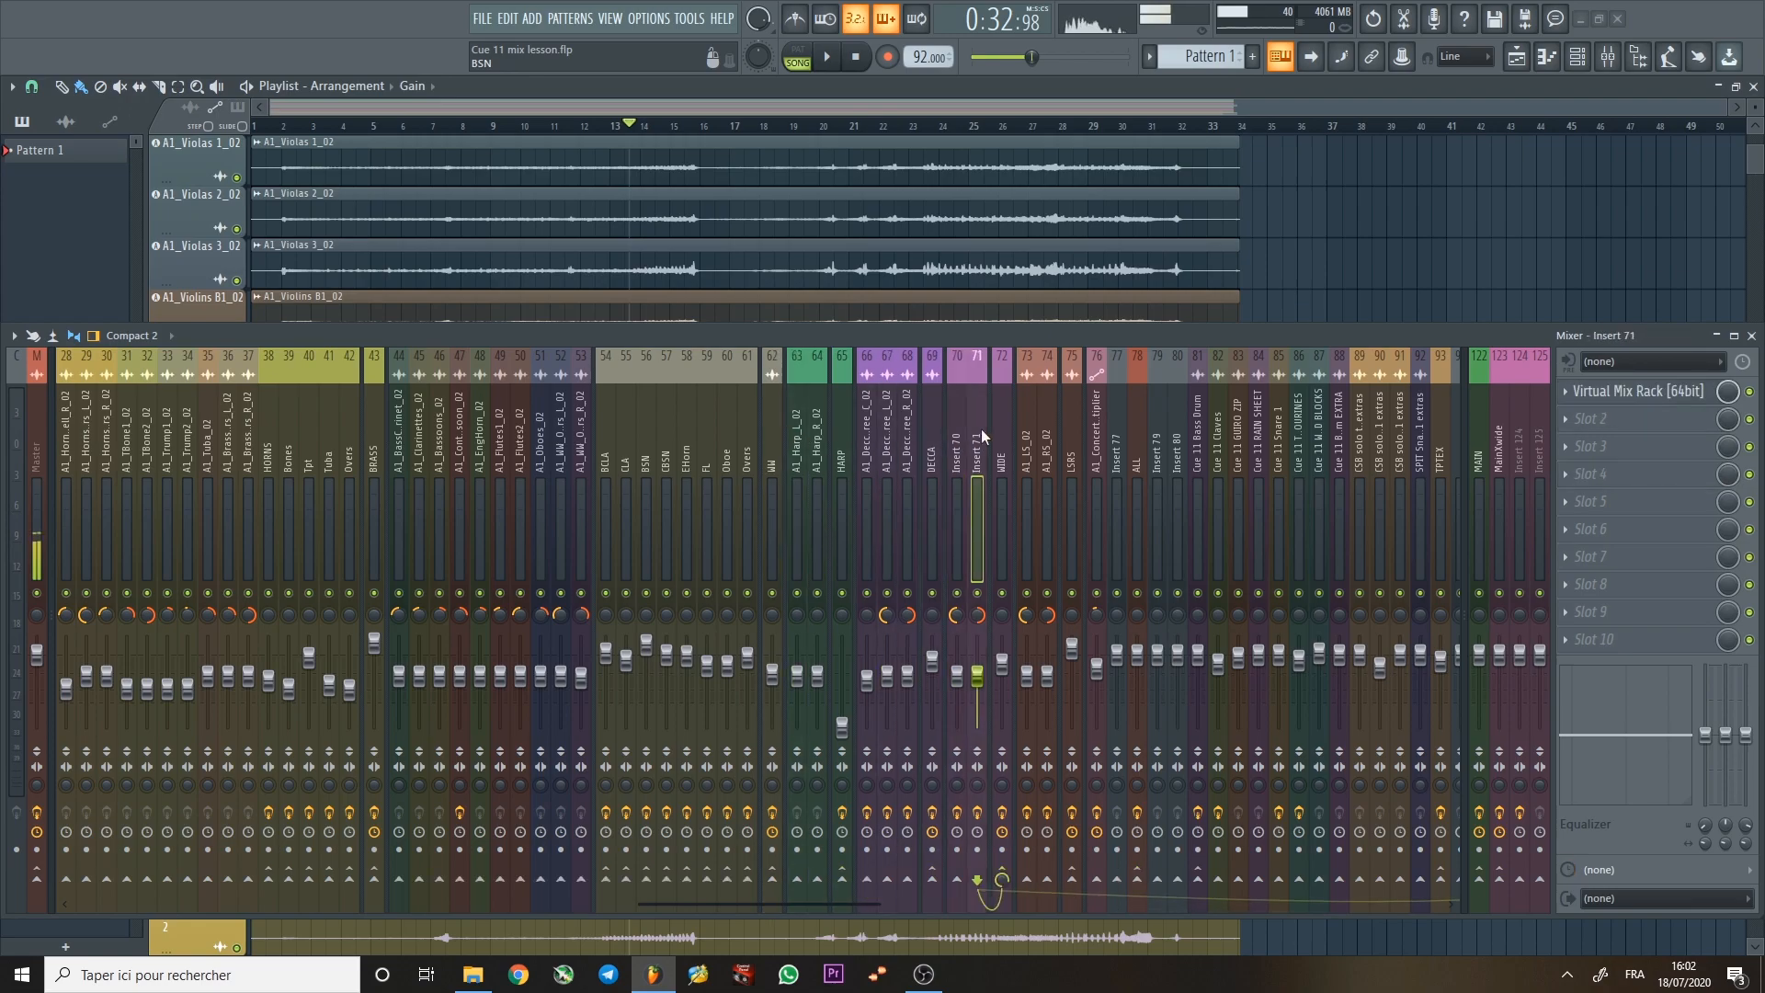
left_click(869, 407)
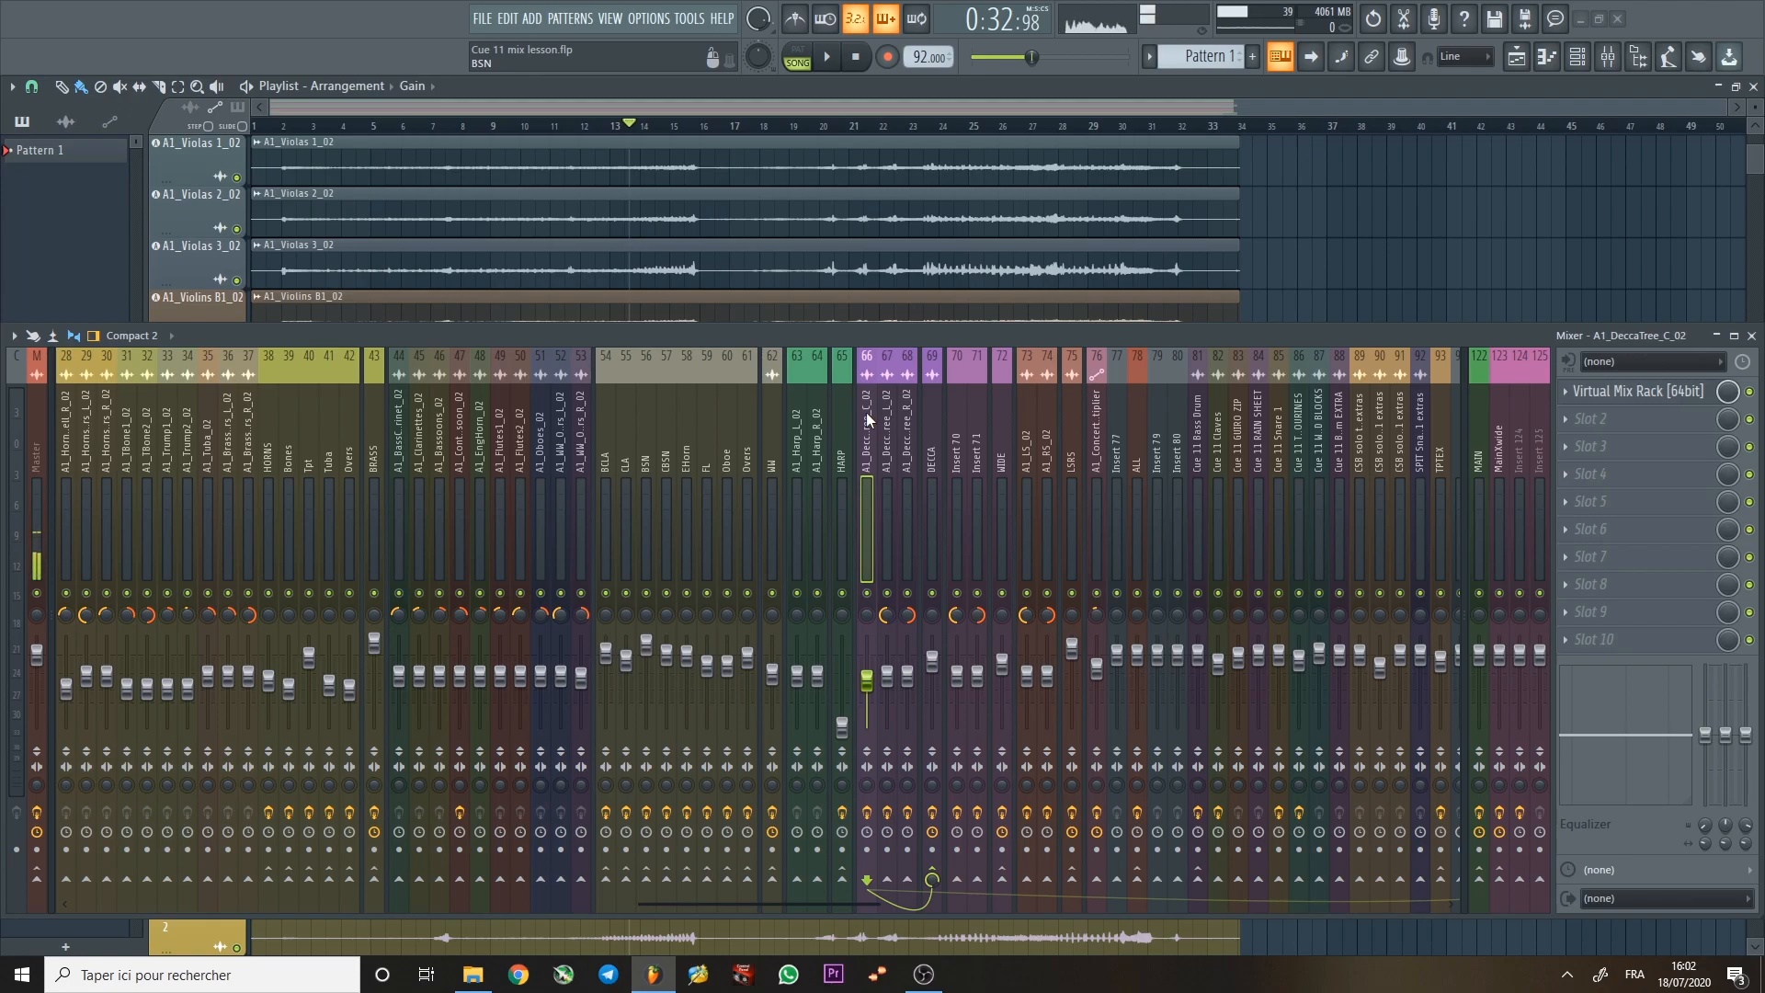
left_click_drag(866, 412, 912, 418)
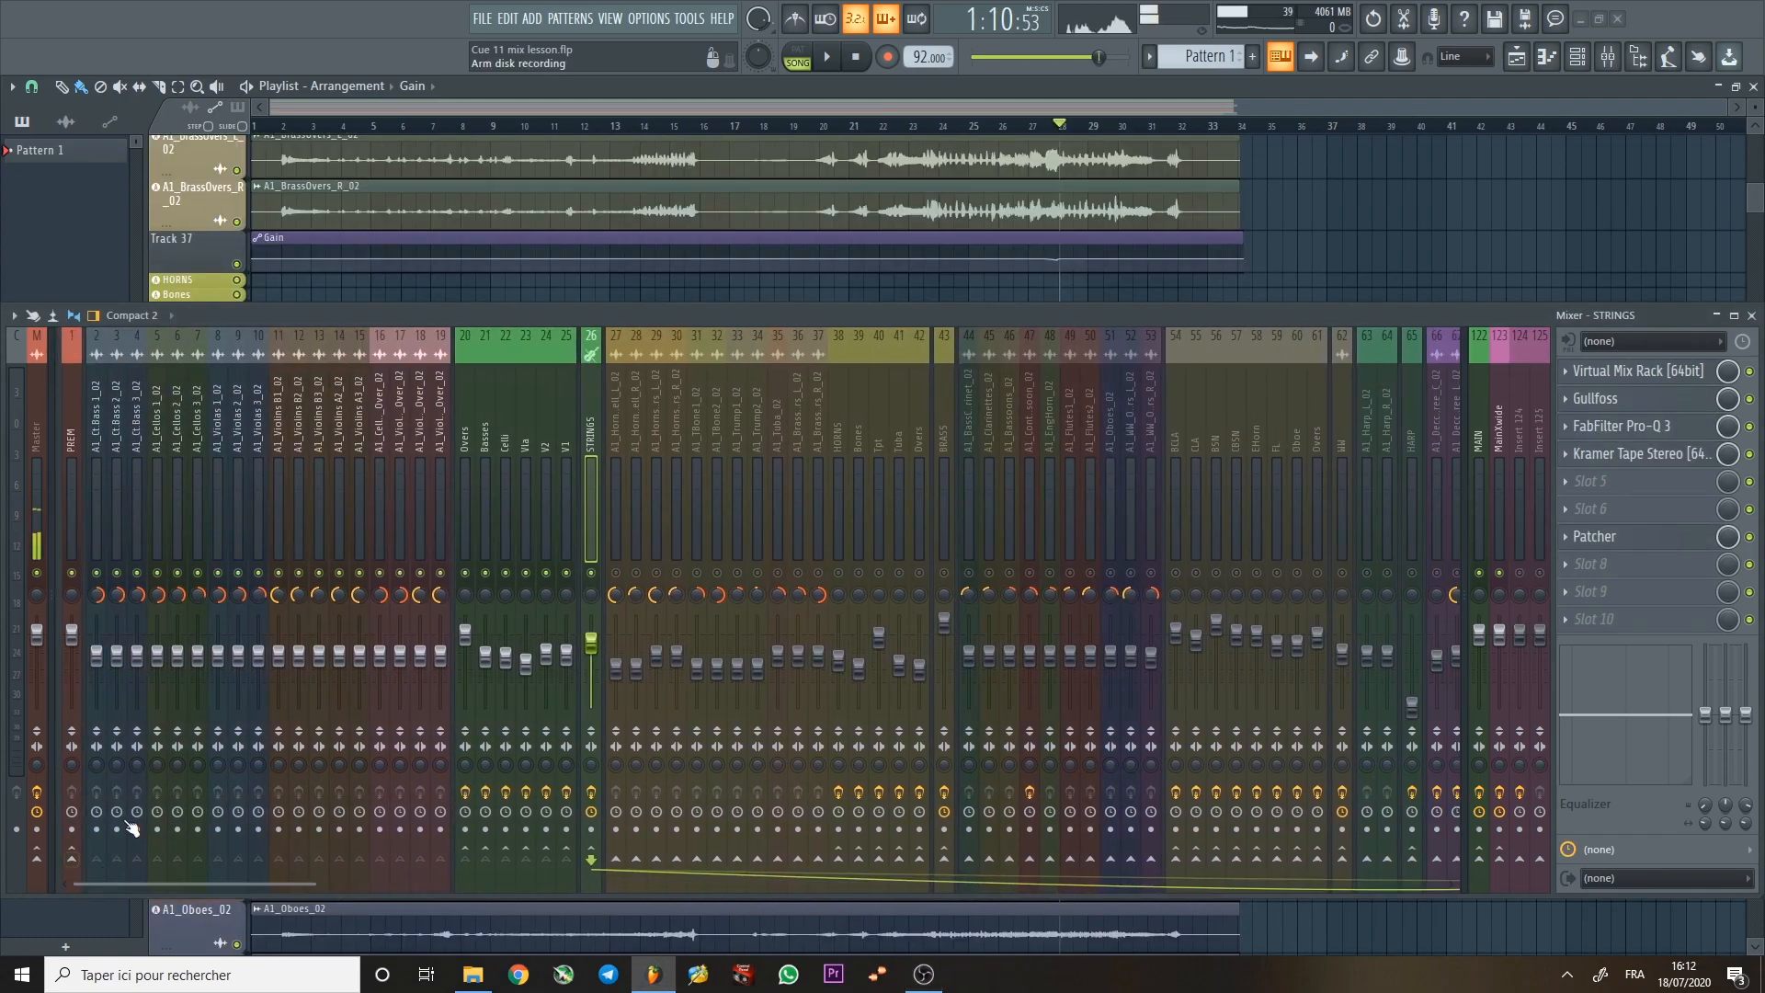
Audition the soloed STRINGS bus from about bar 23 and again from about bar 22, and stop playback.
left_click(565, 449)
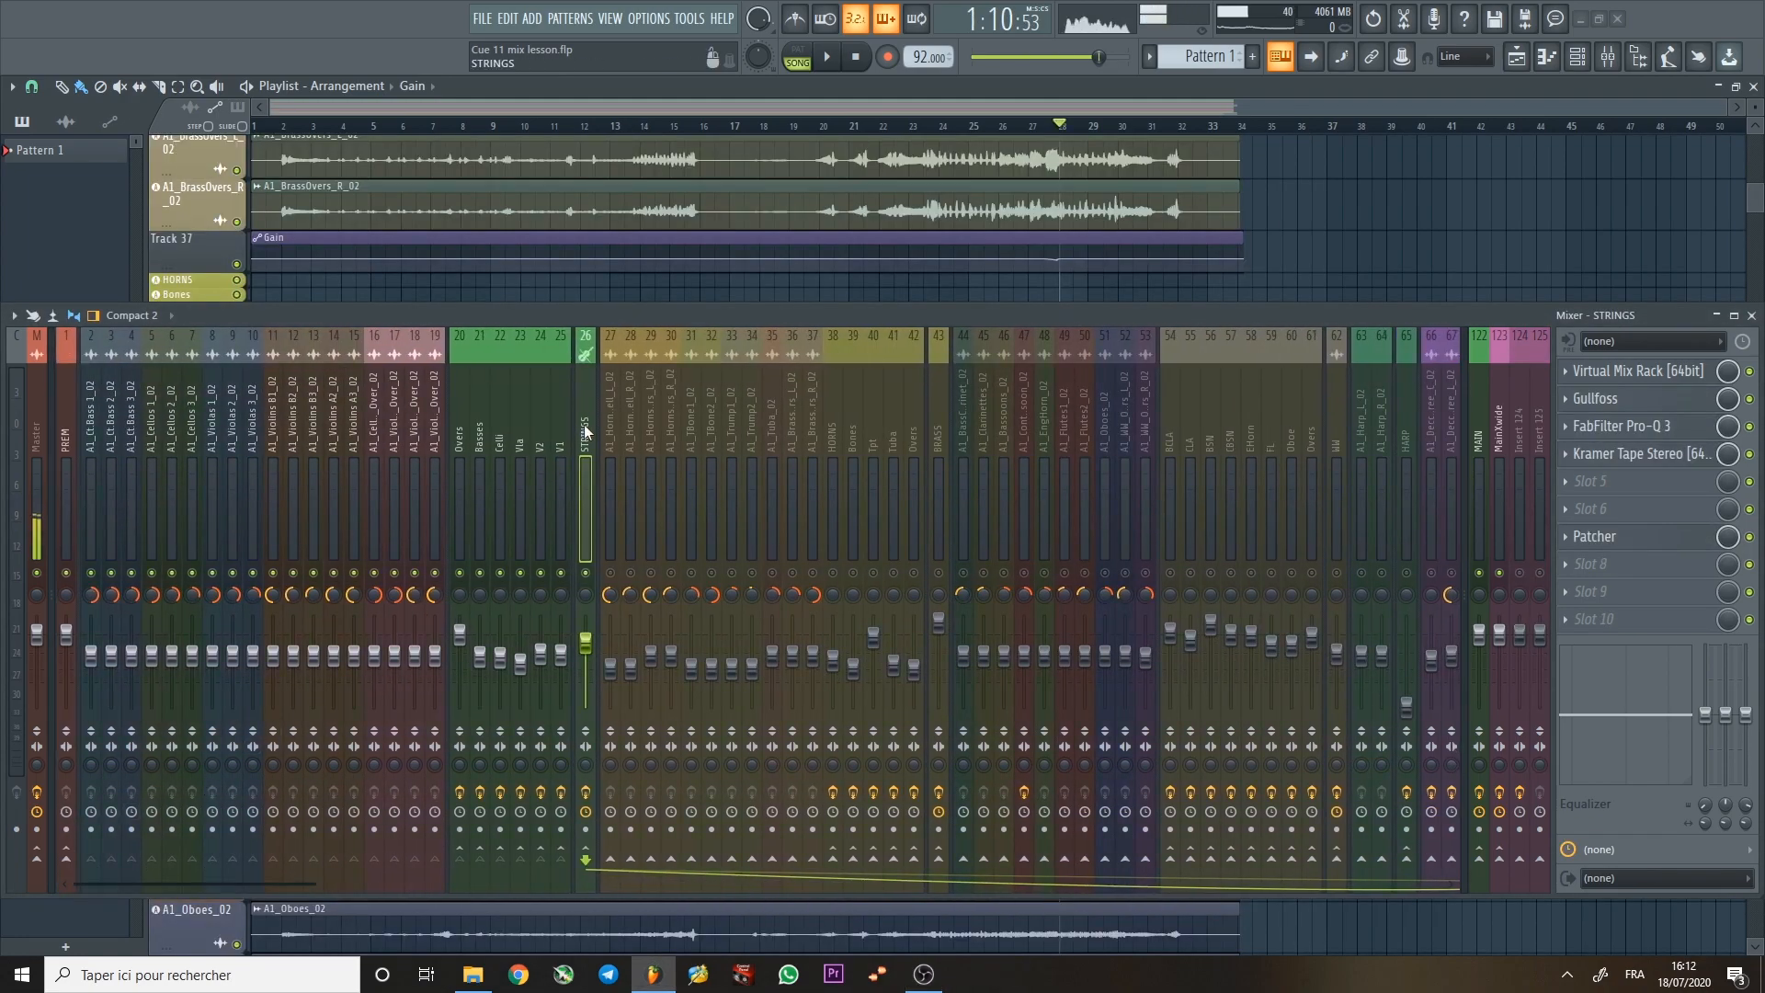
key("space")
left_click(933, 127)
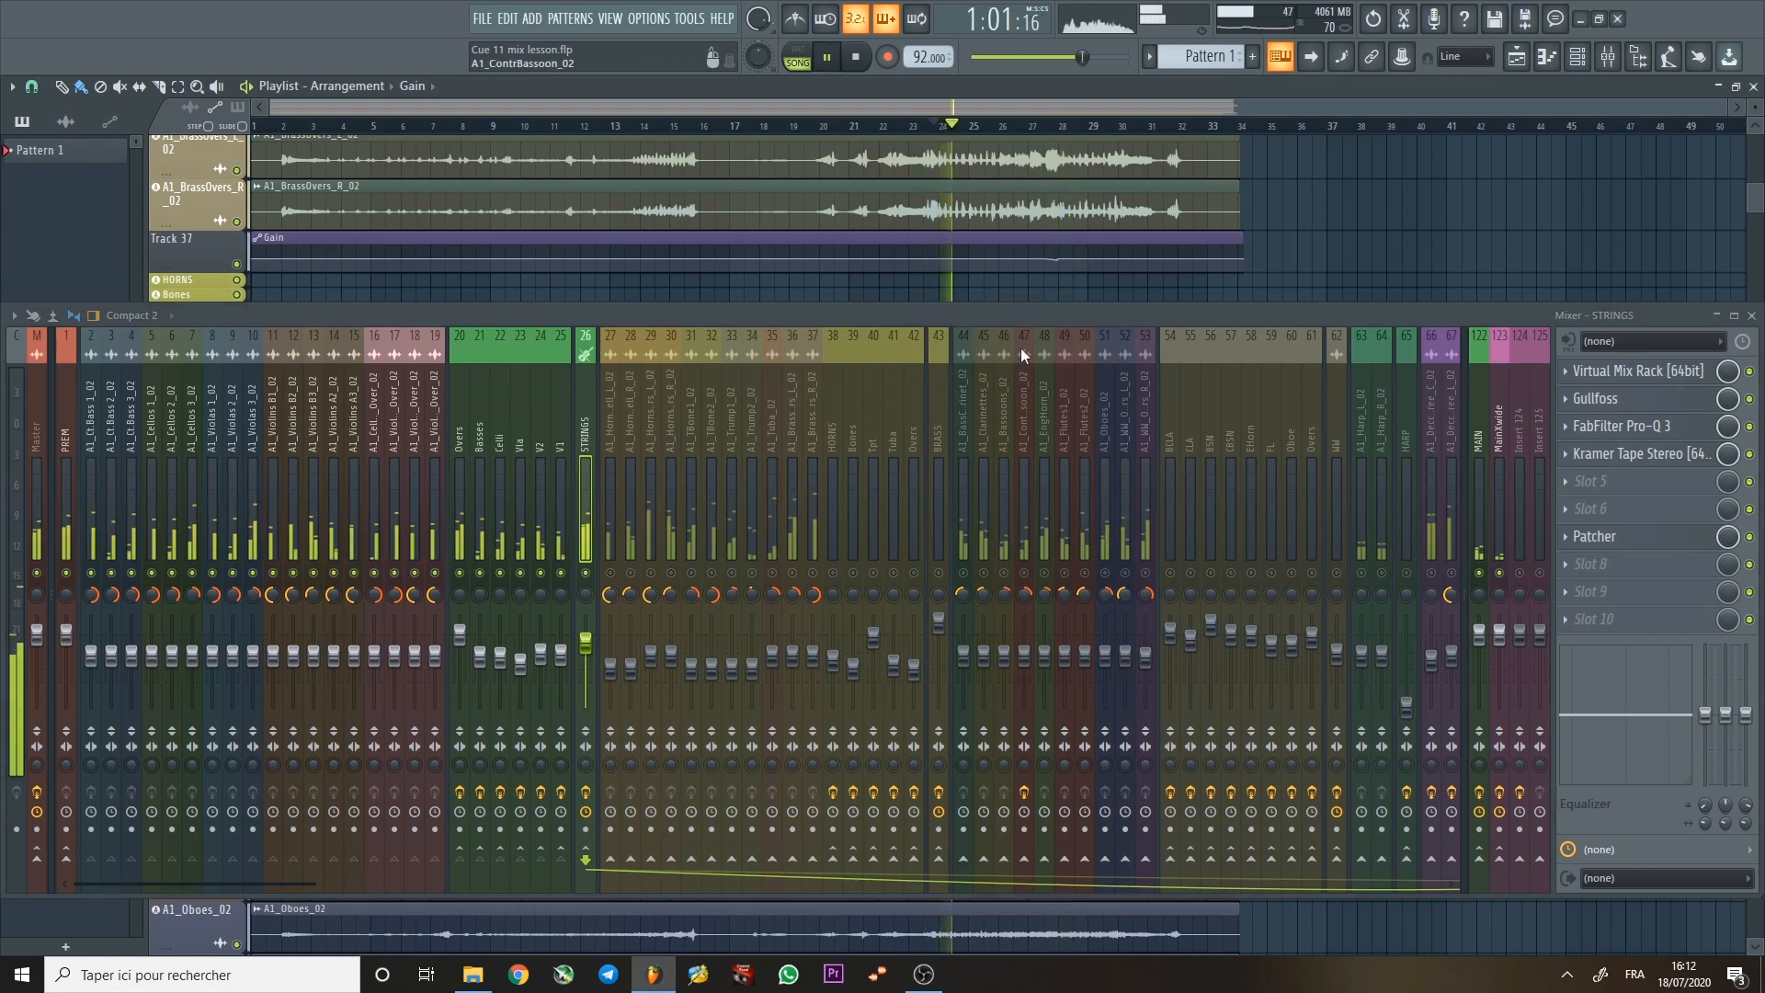
left_click(883, 127)
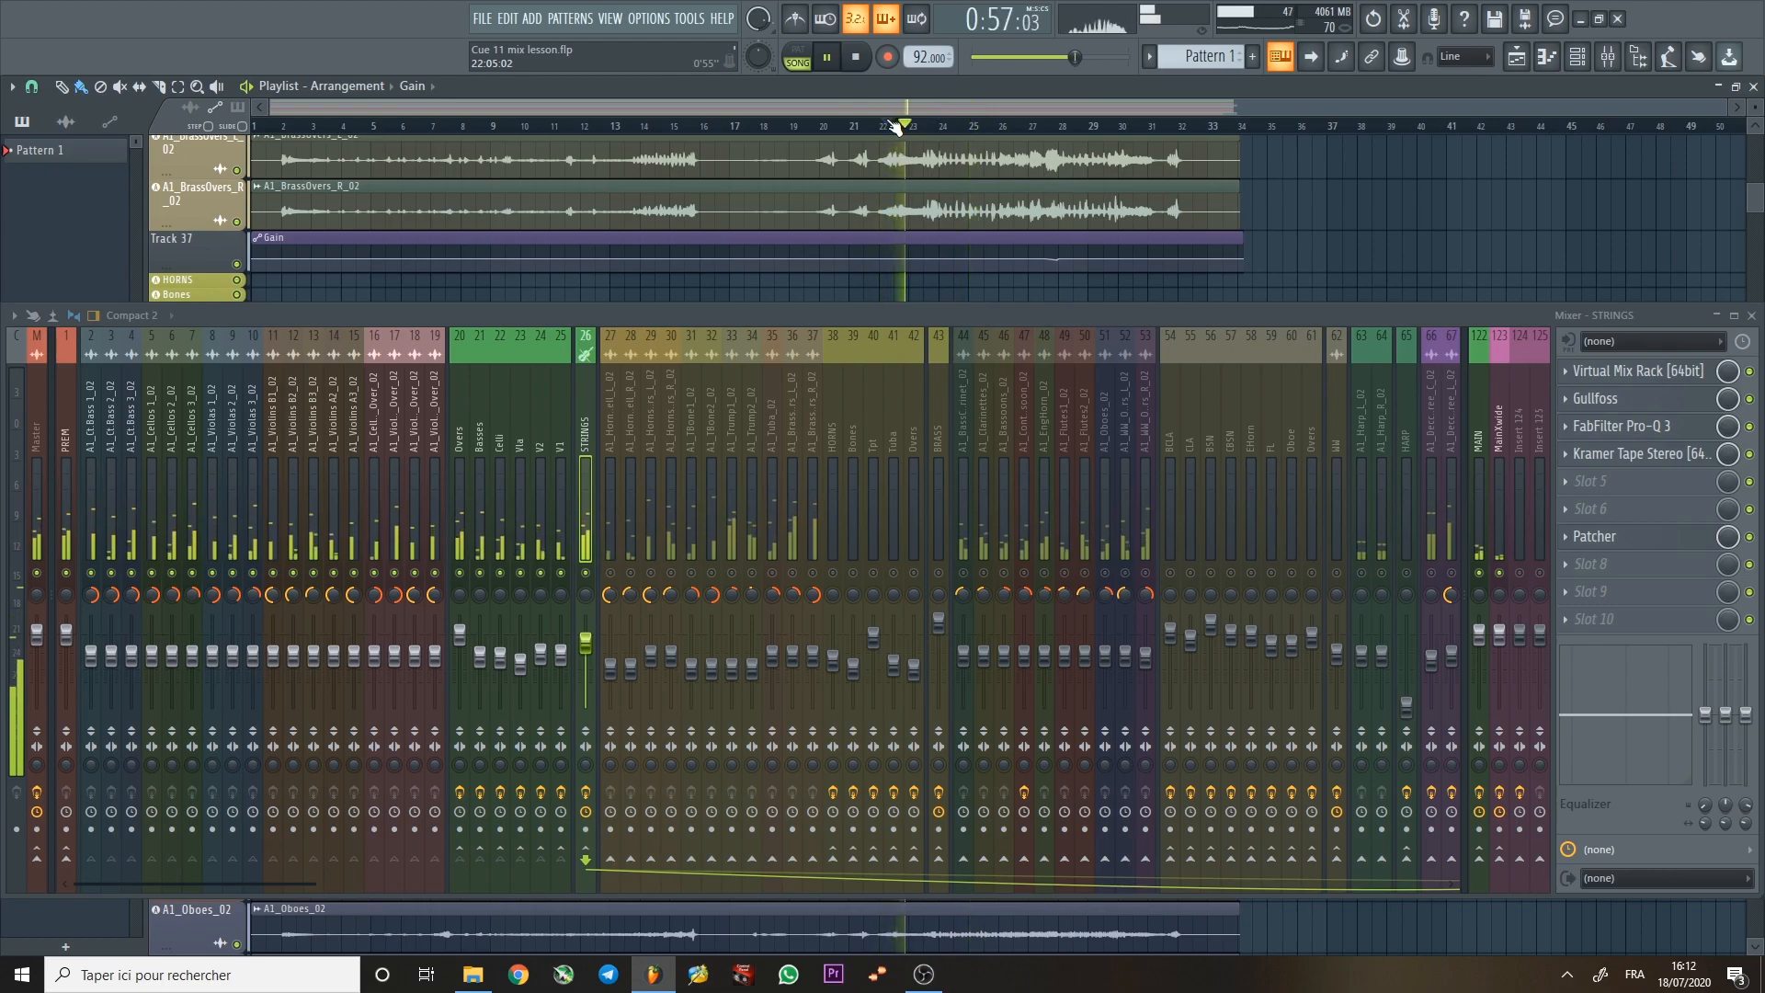
key("space")
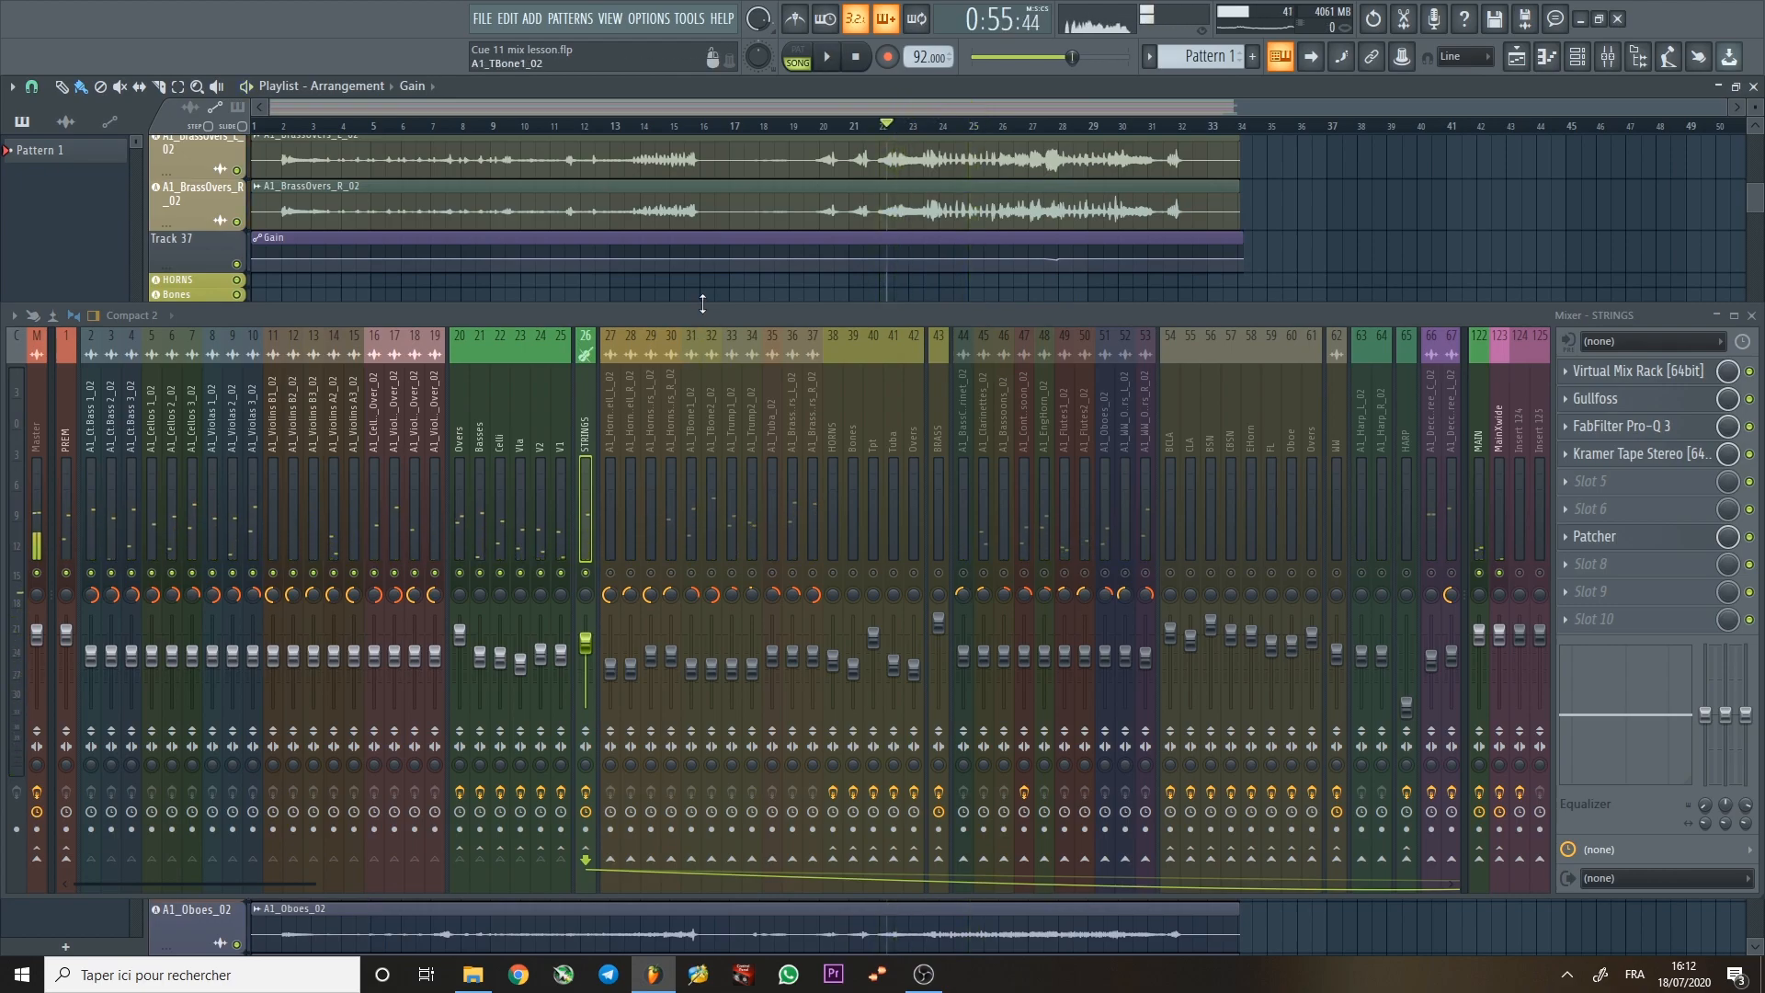
mouse_move(895, 258)
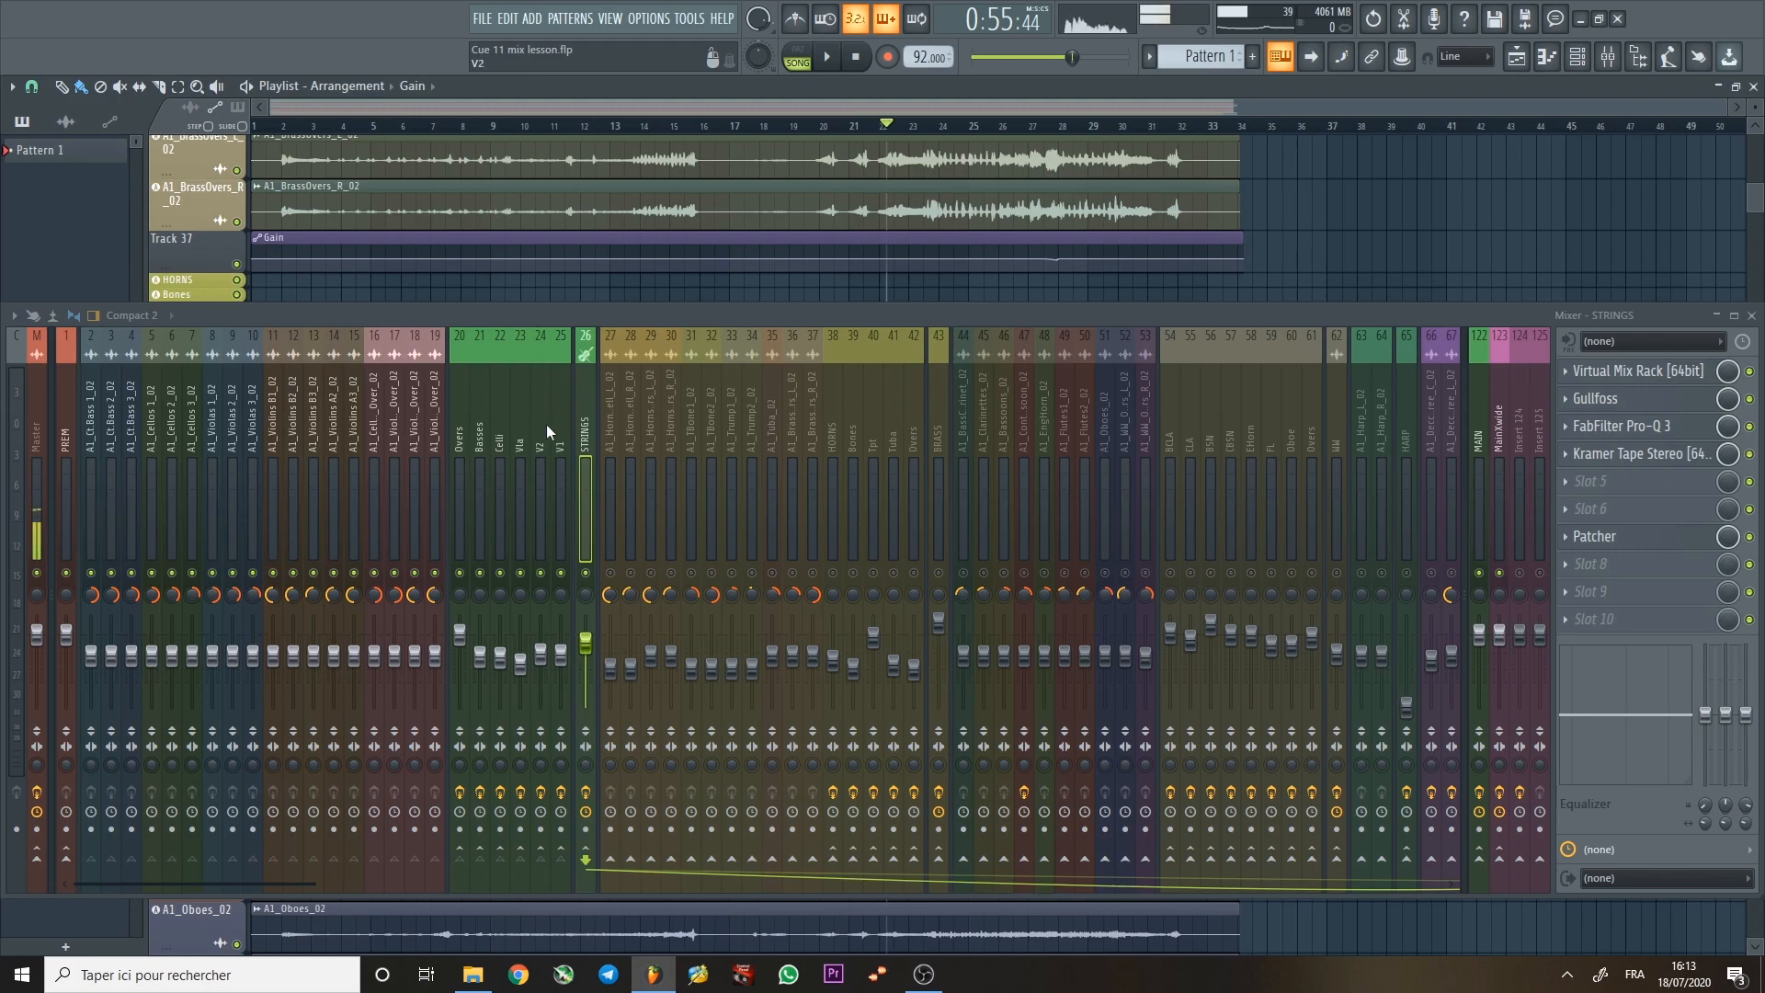
Audition the soloed STRINGS bus from about bar 26 and stop playback.
left_click(1005, 125)
key("space")
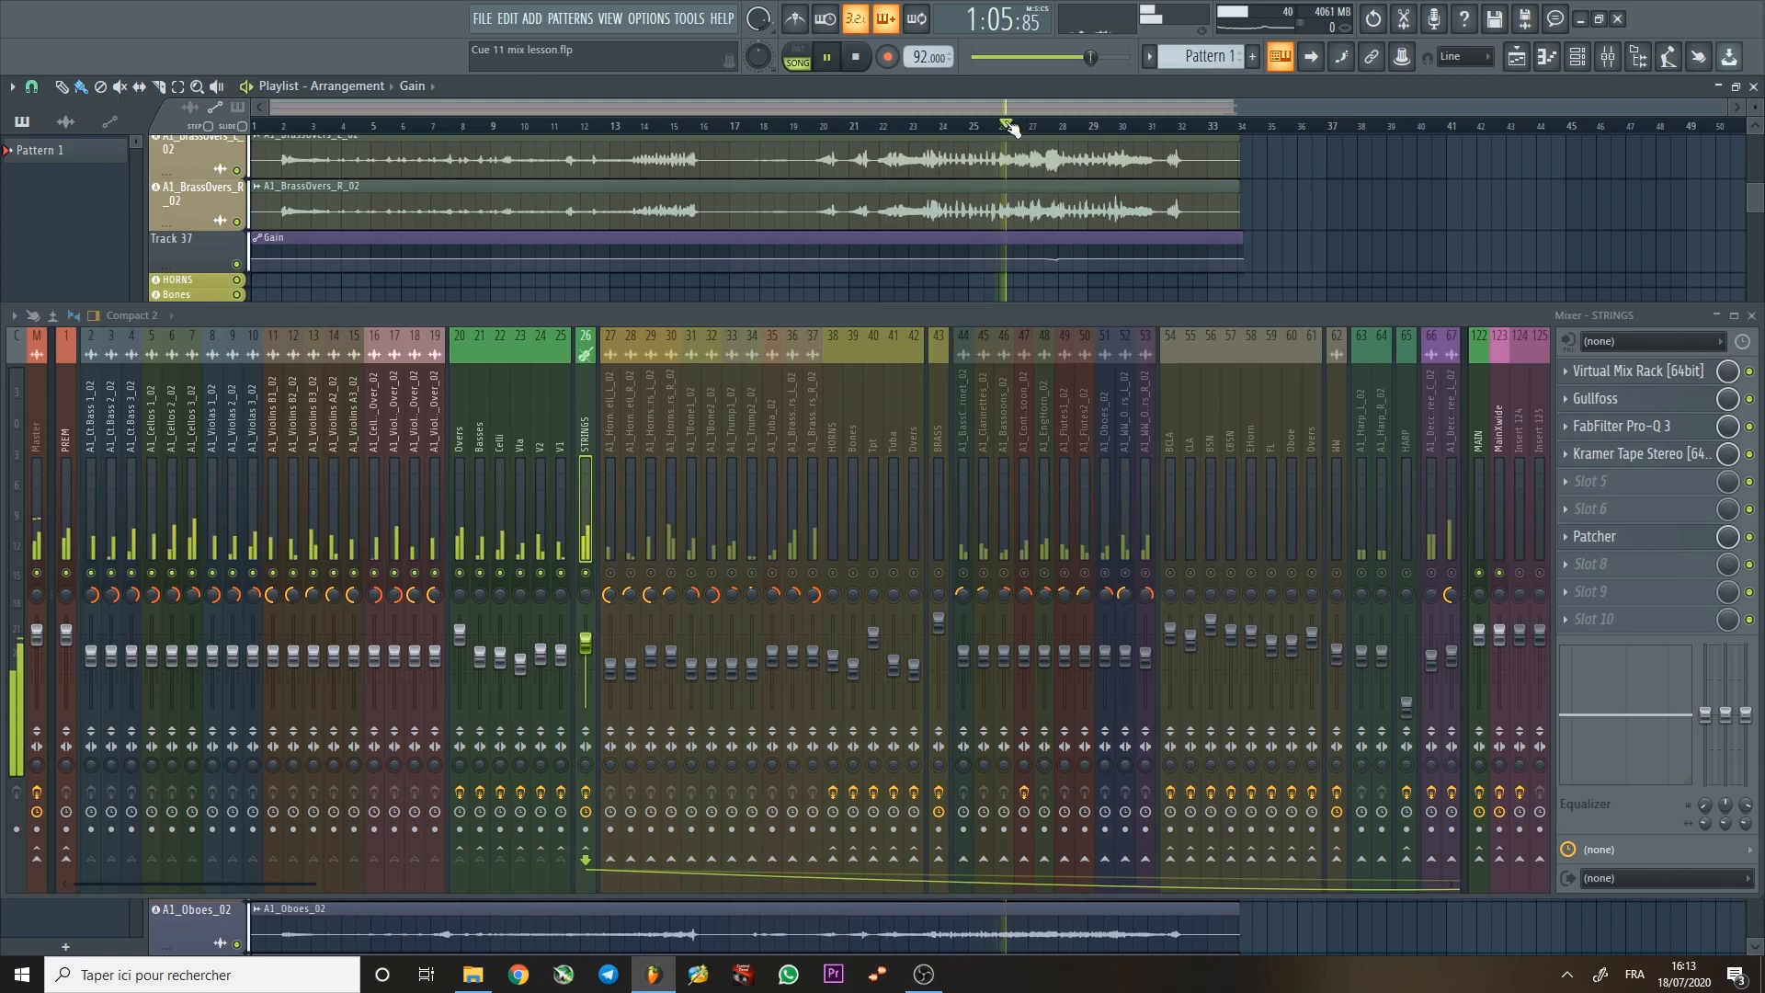
key("space")
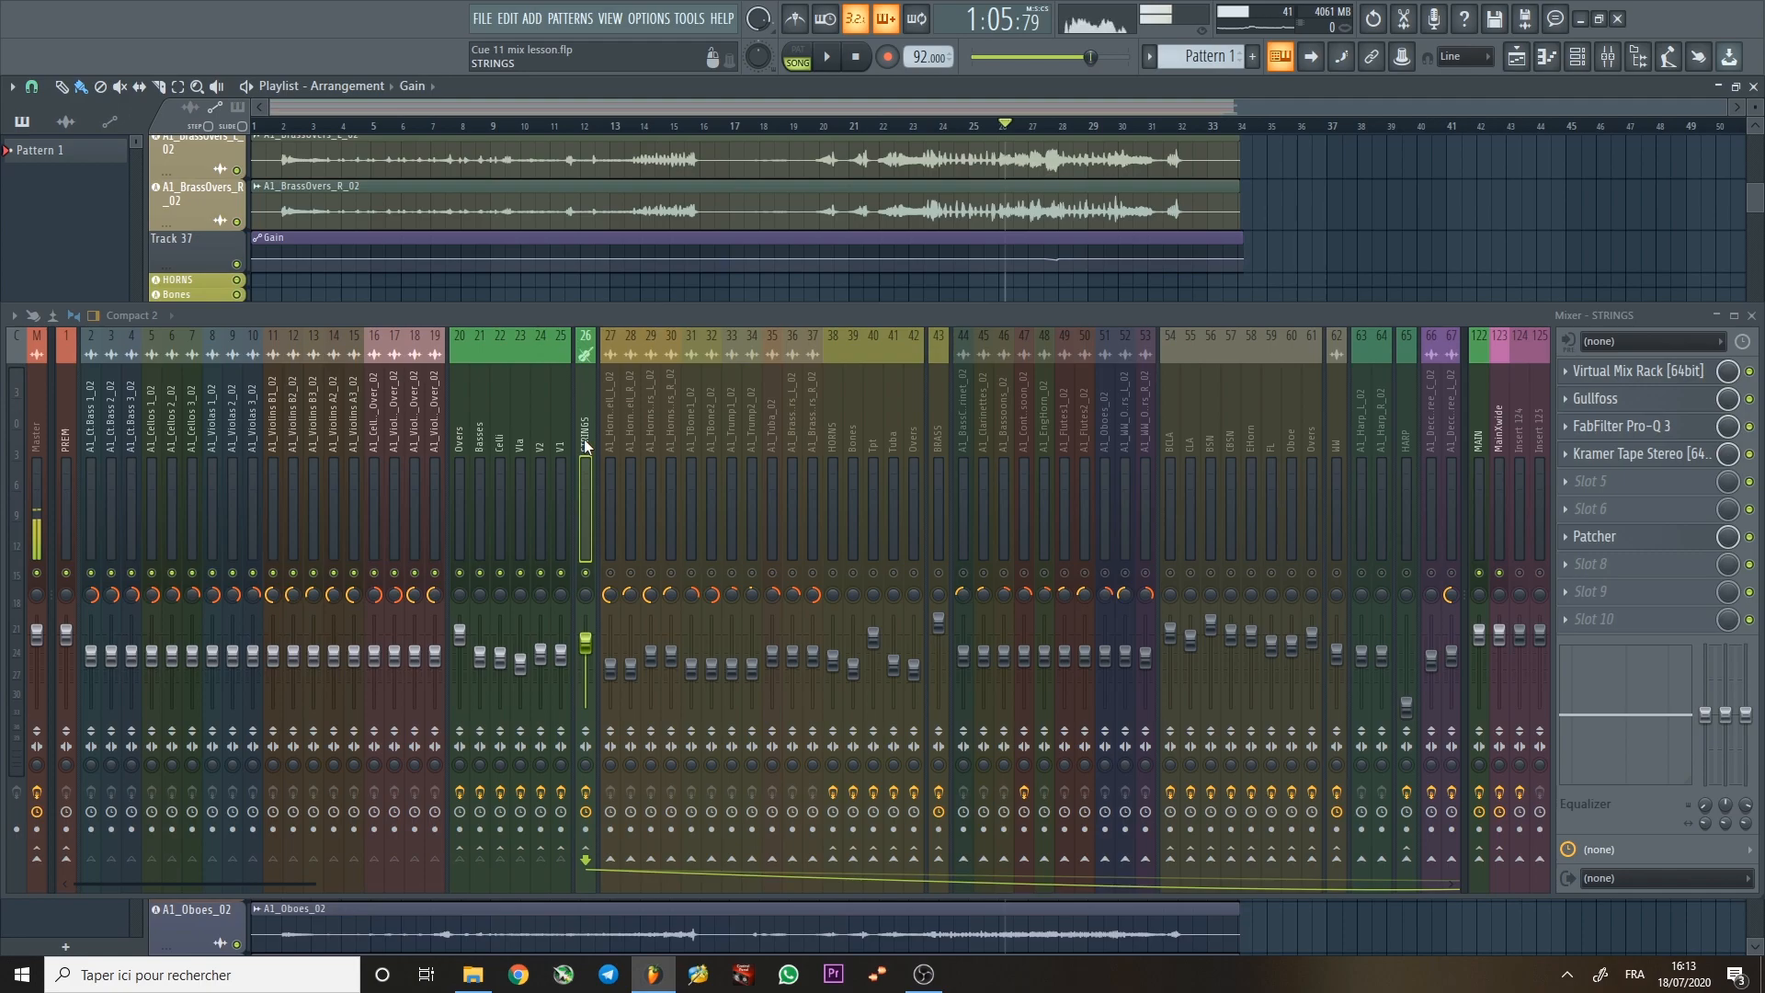
Solo the DECCA bus, audition it from about bar 24, and stop playback.
left_click_drag(584, 446, 1138, 423)
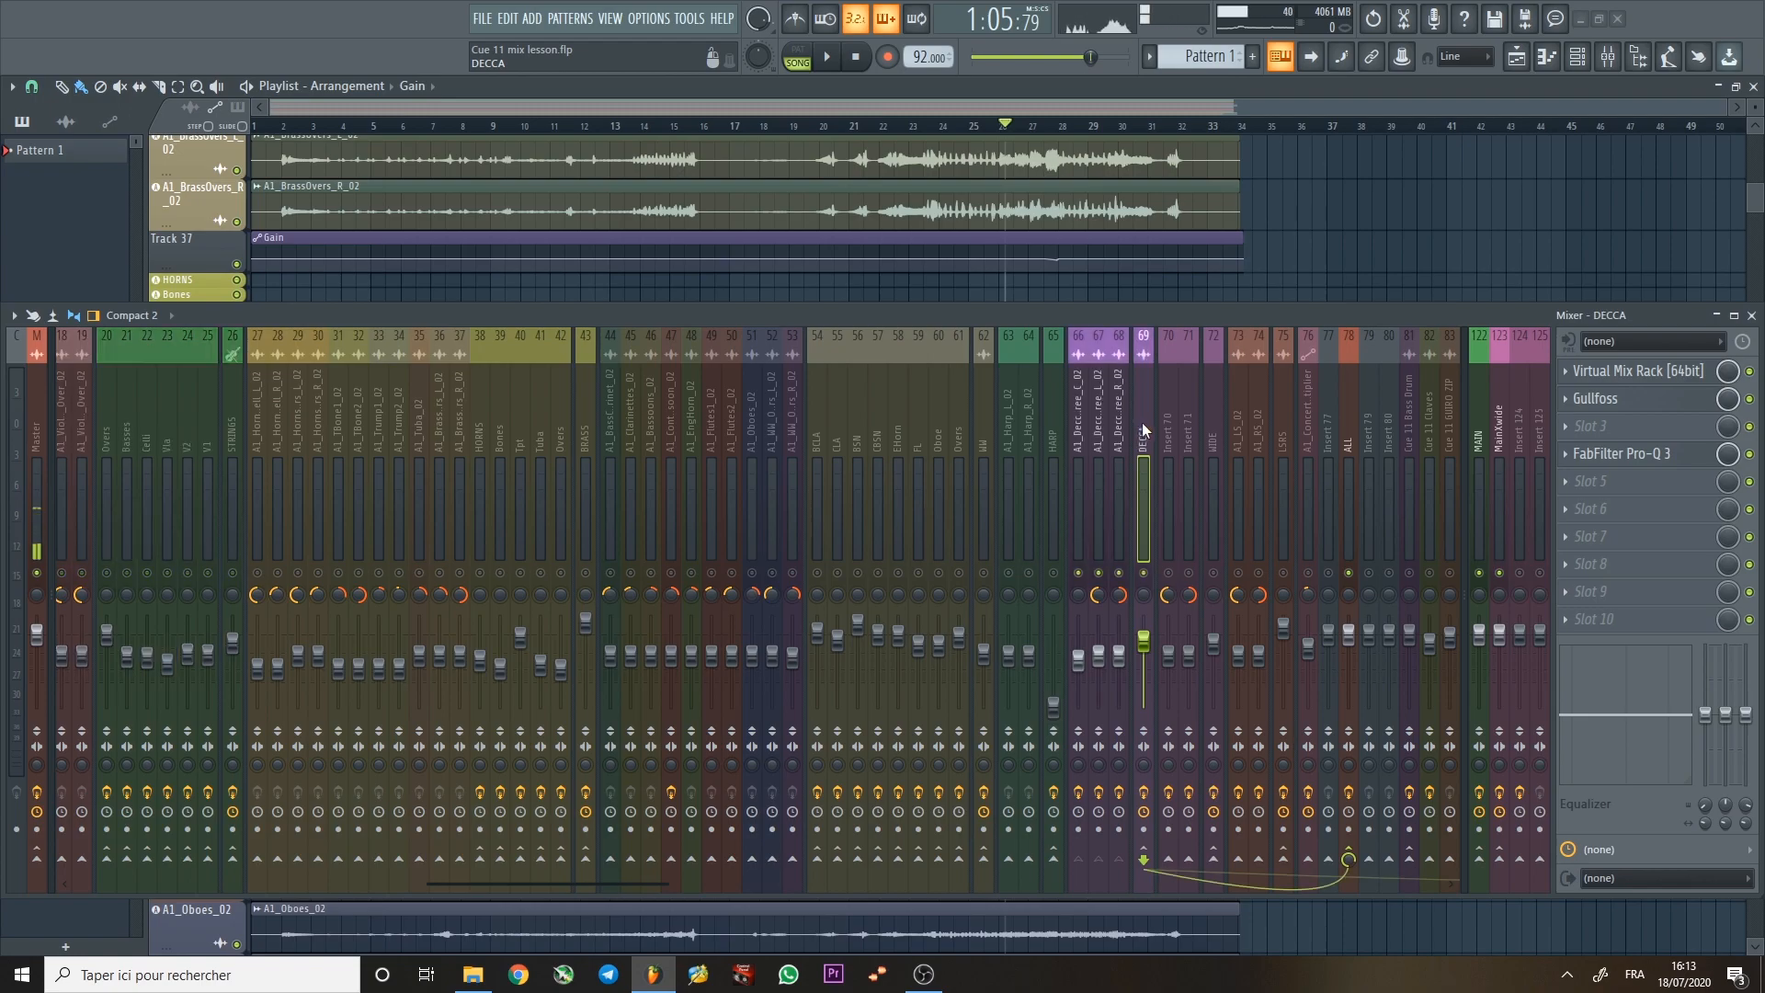
left_click(942, 126)
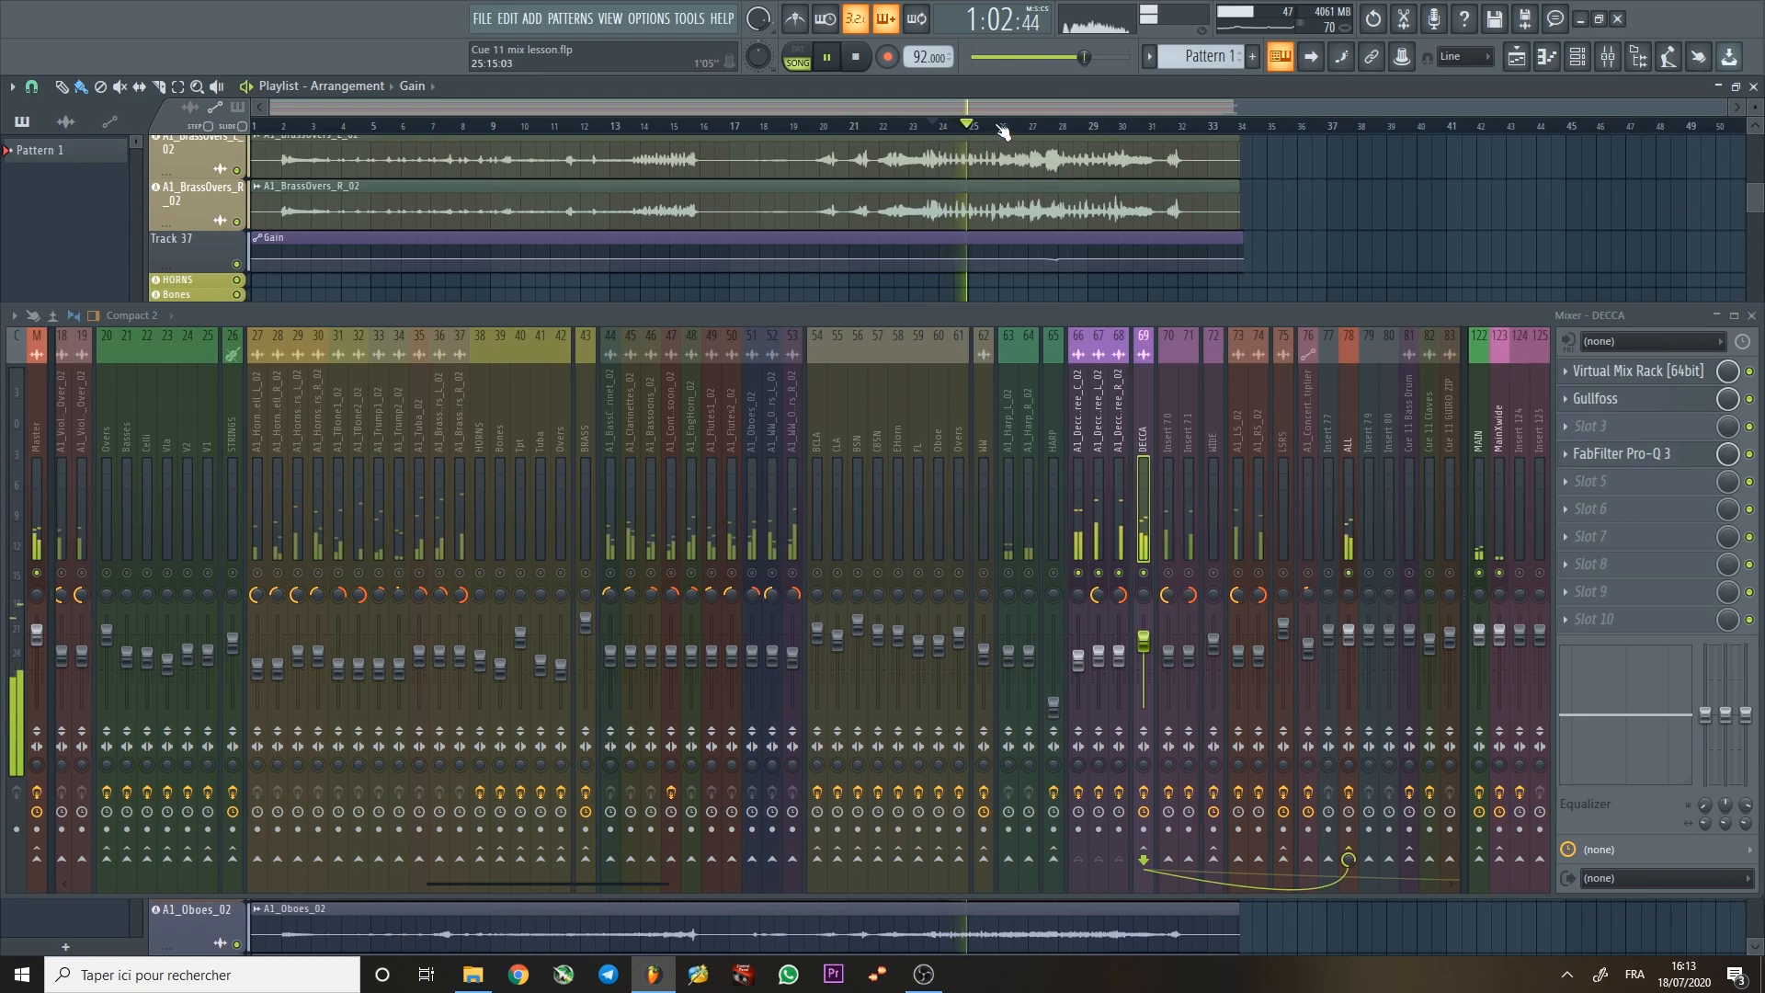
key("space")
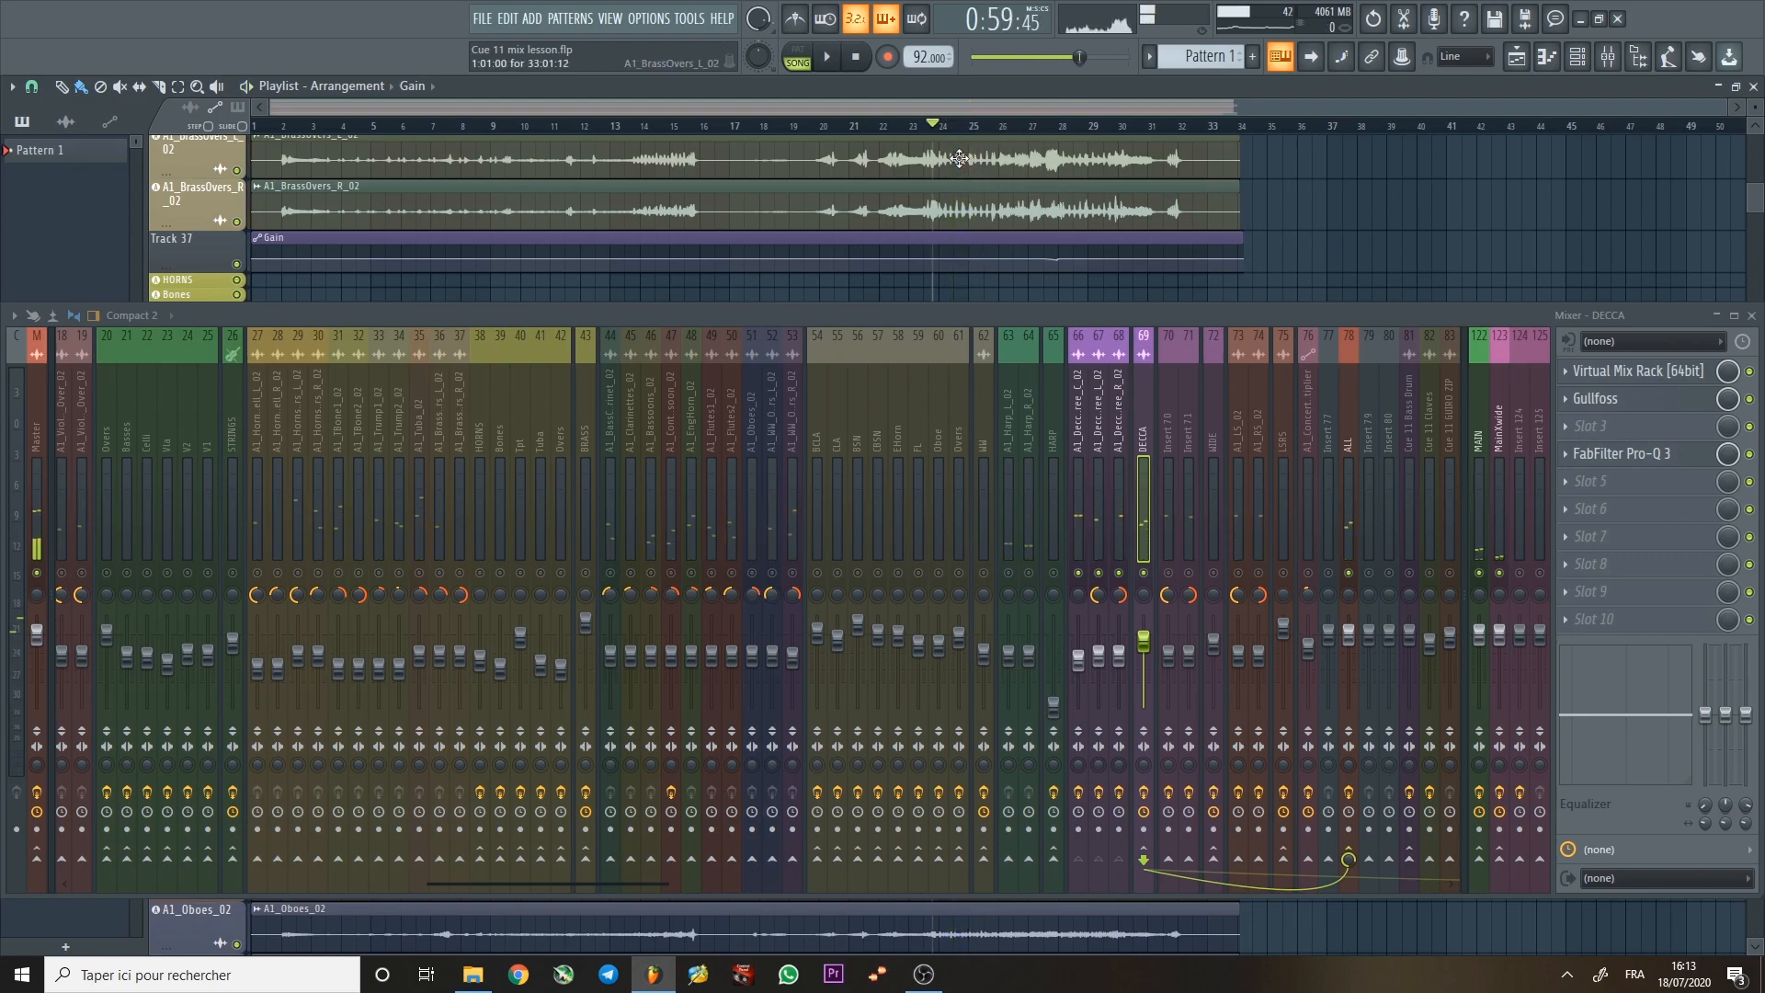
Play the soloed DECCA bus from about bar 28 while viewing the Tpt Gain and Band 5 Frequency automation clips in the playlist.
left_click(1074, 126)
left_click_drag(1153, 323, 1110, 572)
key("space")
scroll(1100, 262, "down", 2)
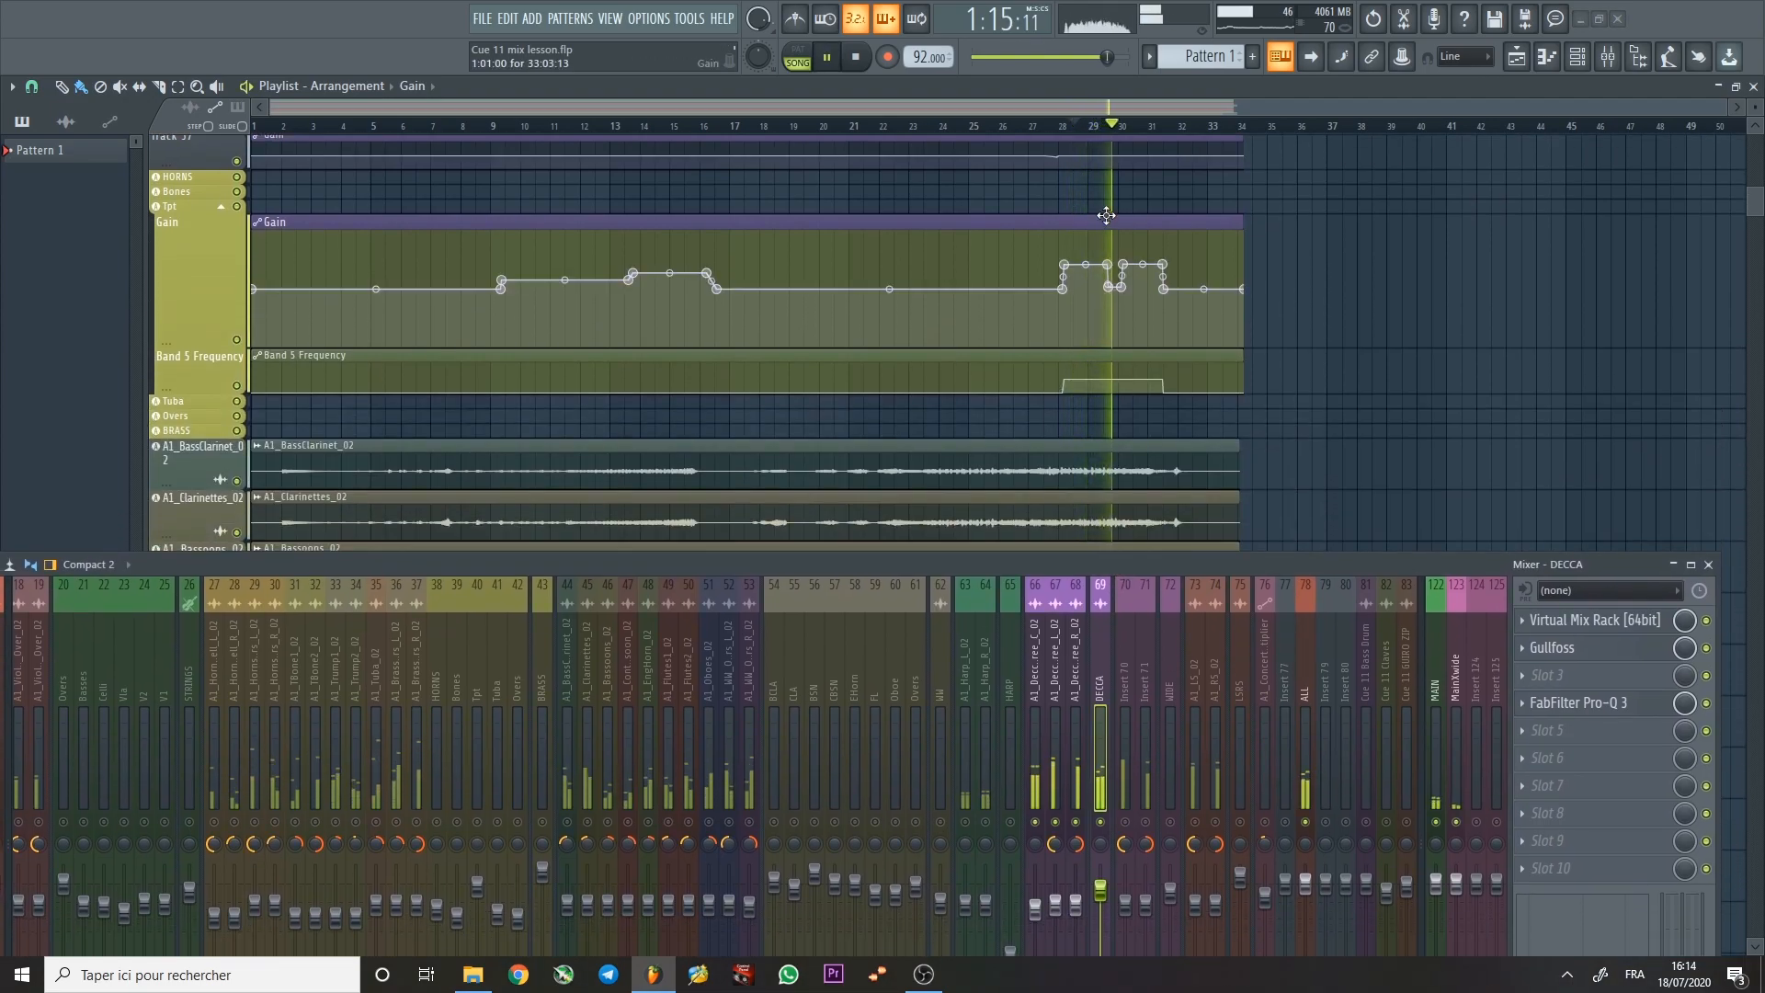
Restart playback from about bar 28, solo the Tpt bus to hear the trumpets alone, and stop.
left_click(1062, 126)
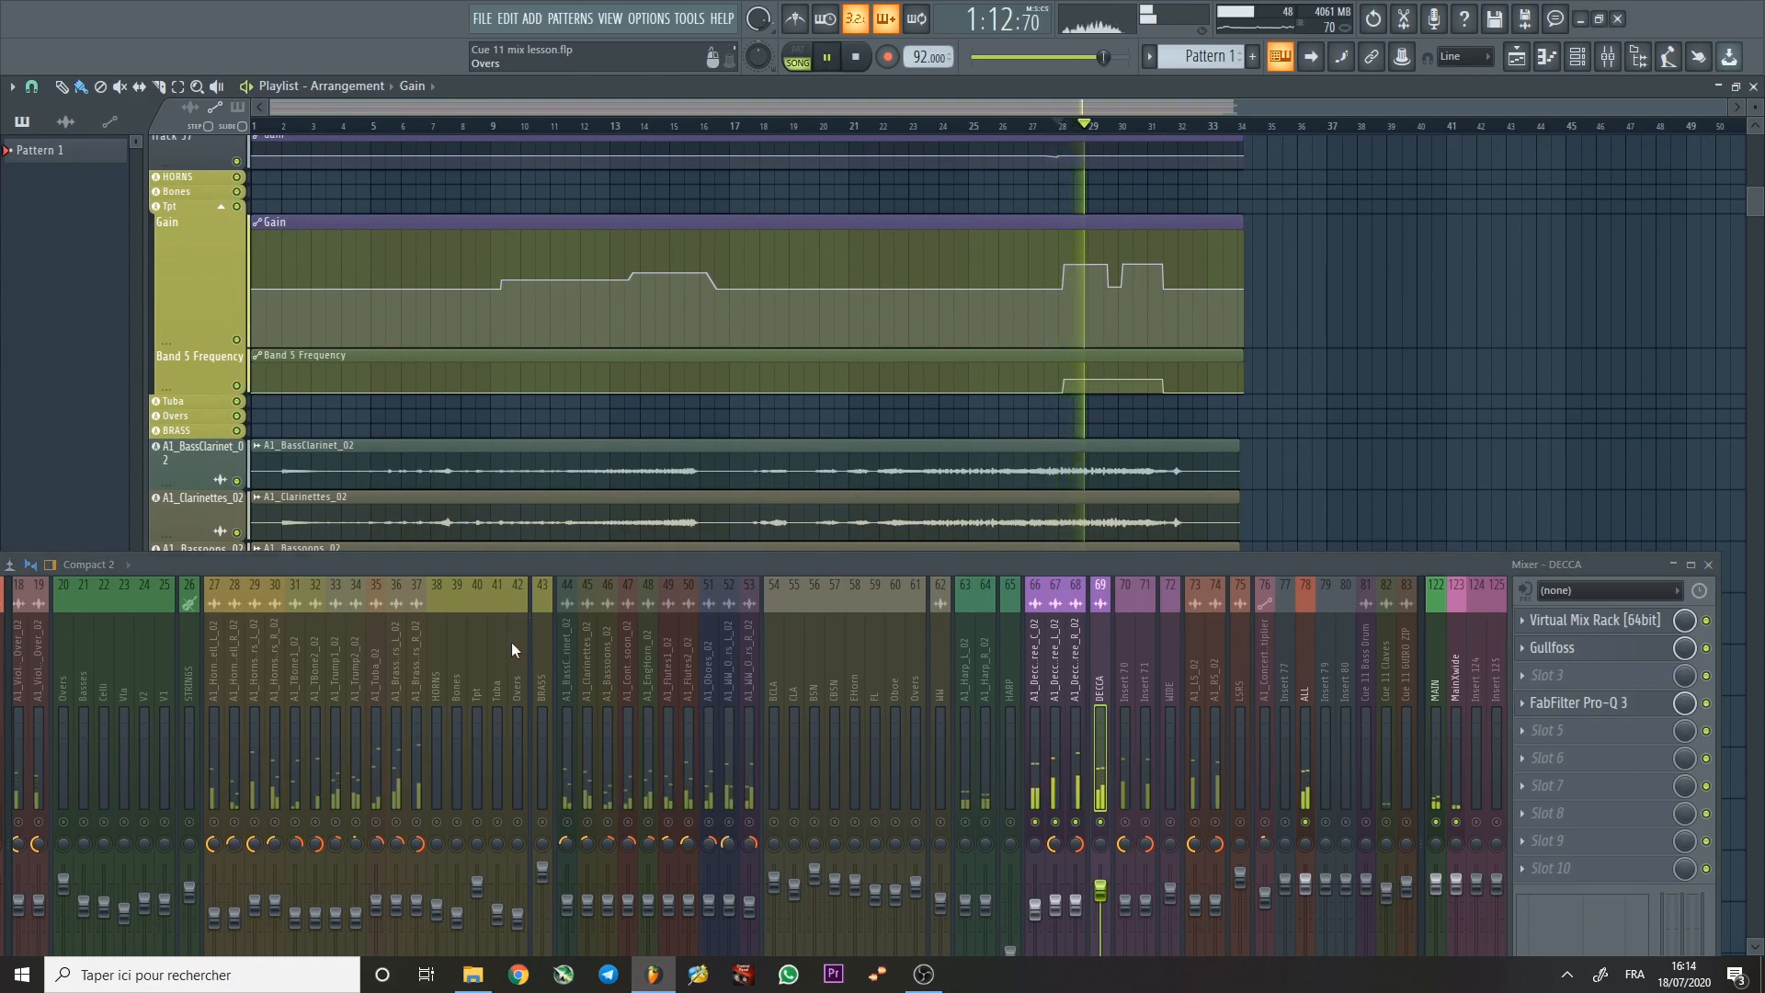
left_click(480, 664)
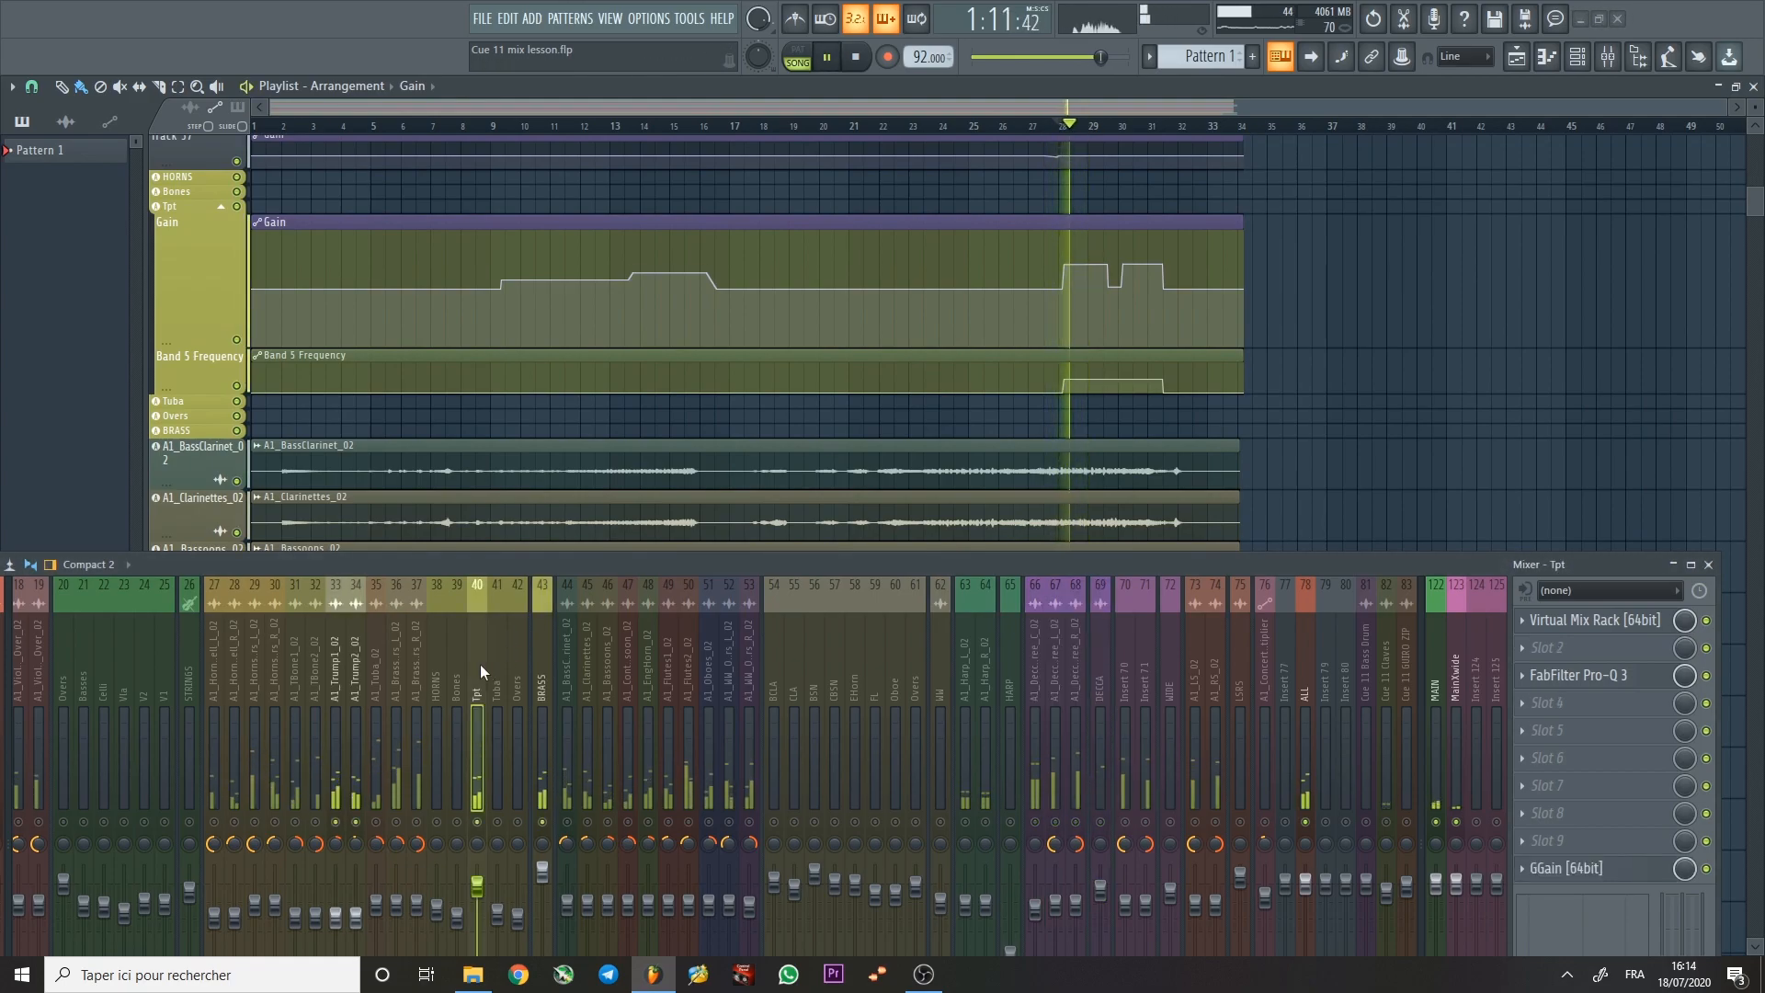
key("space")
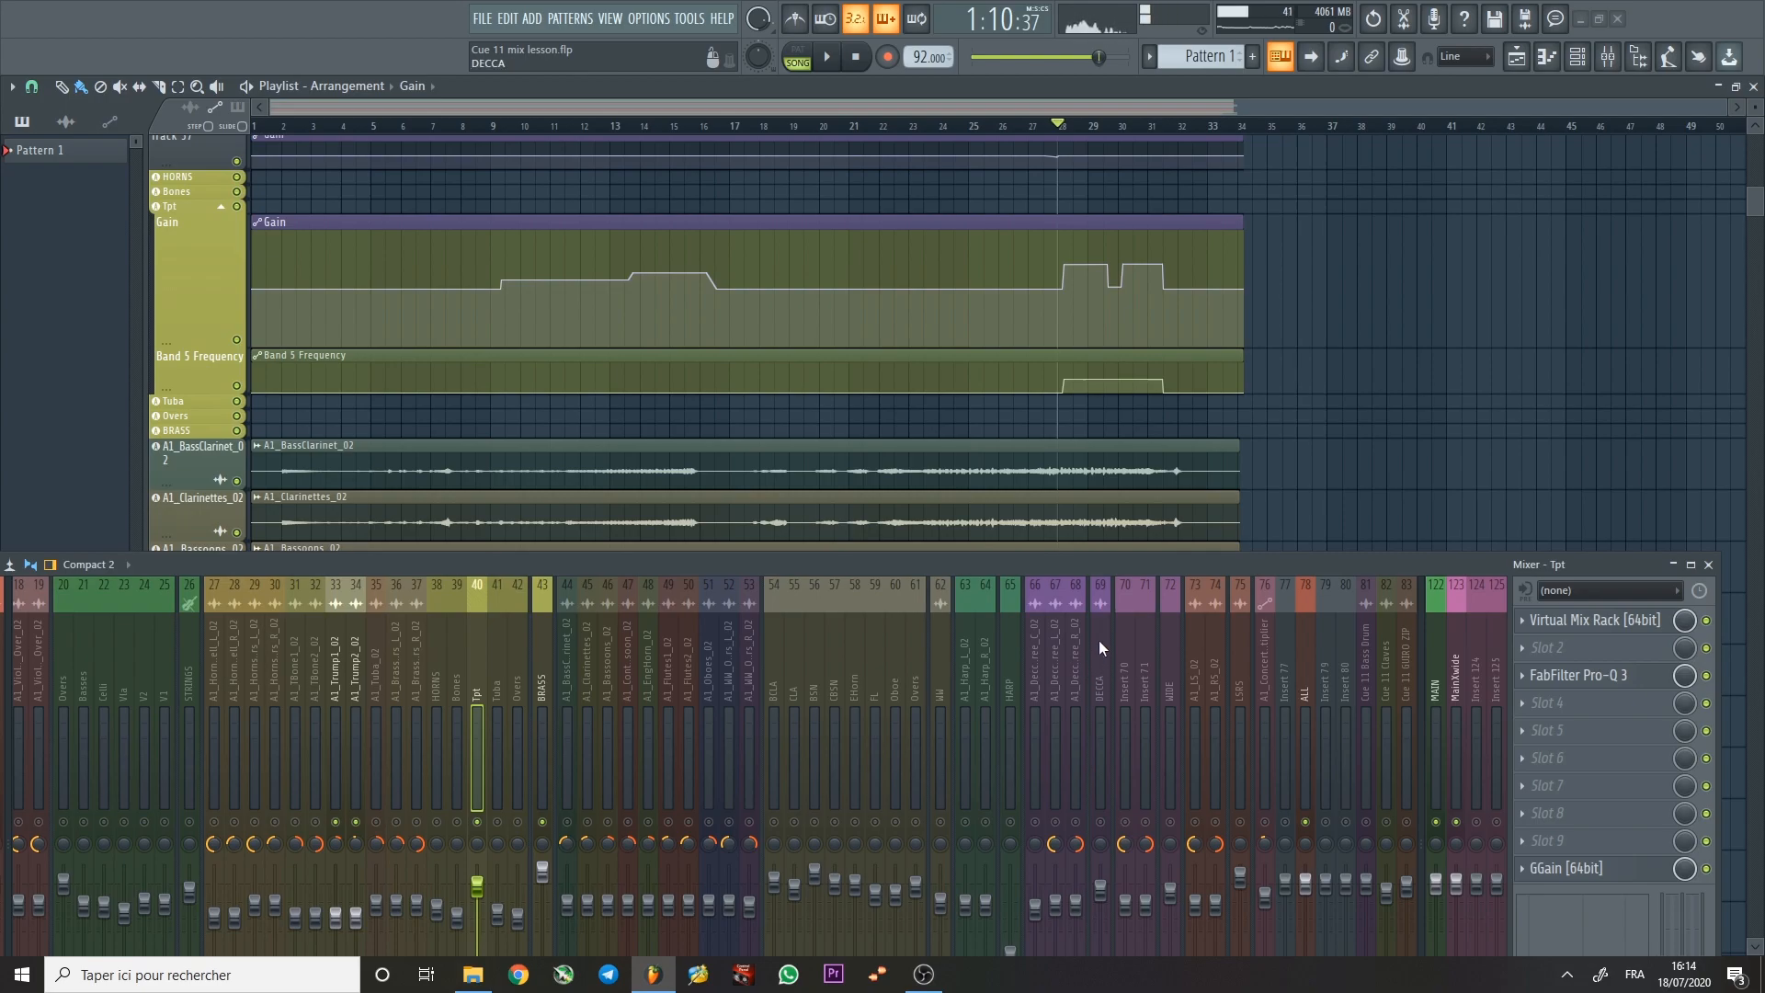
Bring the mixer back over the playlist, solo the STRINGS bus, and inspect the Insert 70 and DECCA tracks.
left_click_drag(1100, 570, 1149, 317)
left_click_drag(1010, 386, 575, 405)
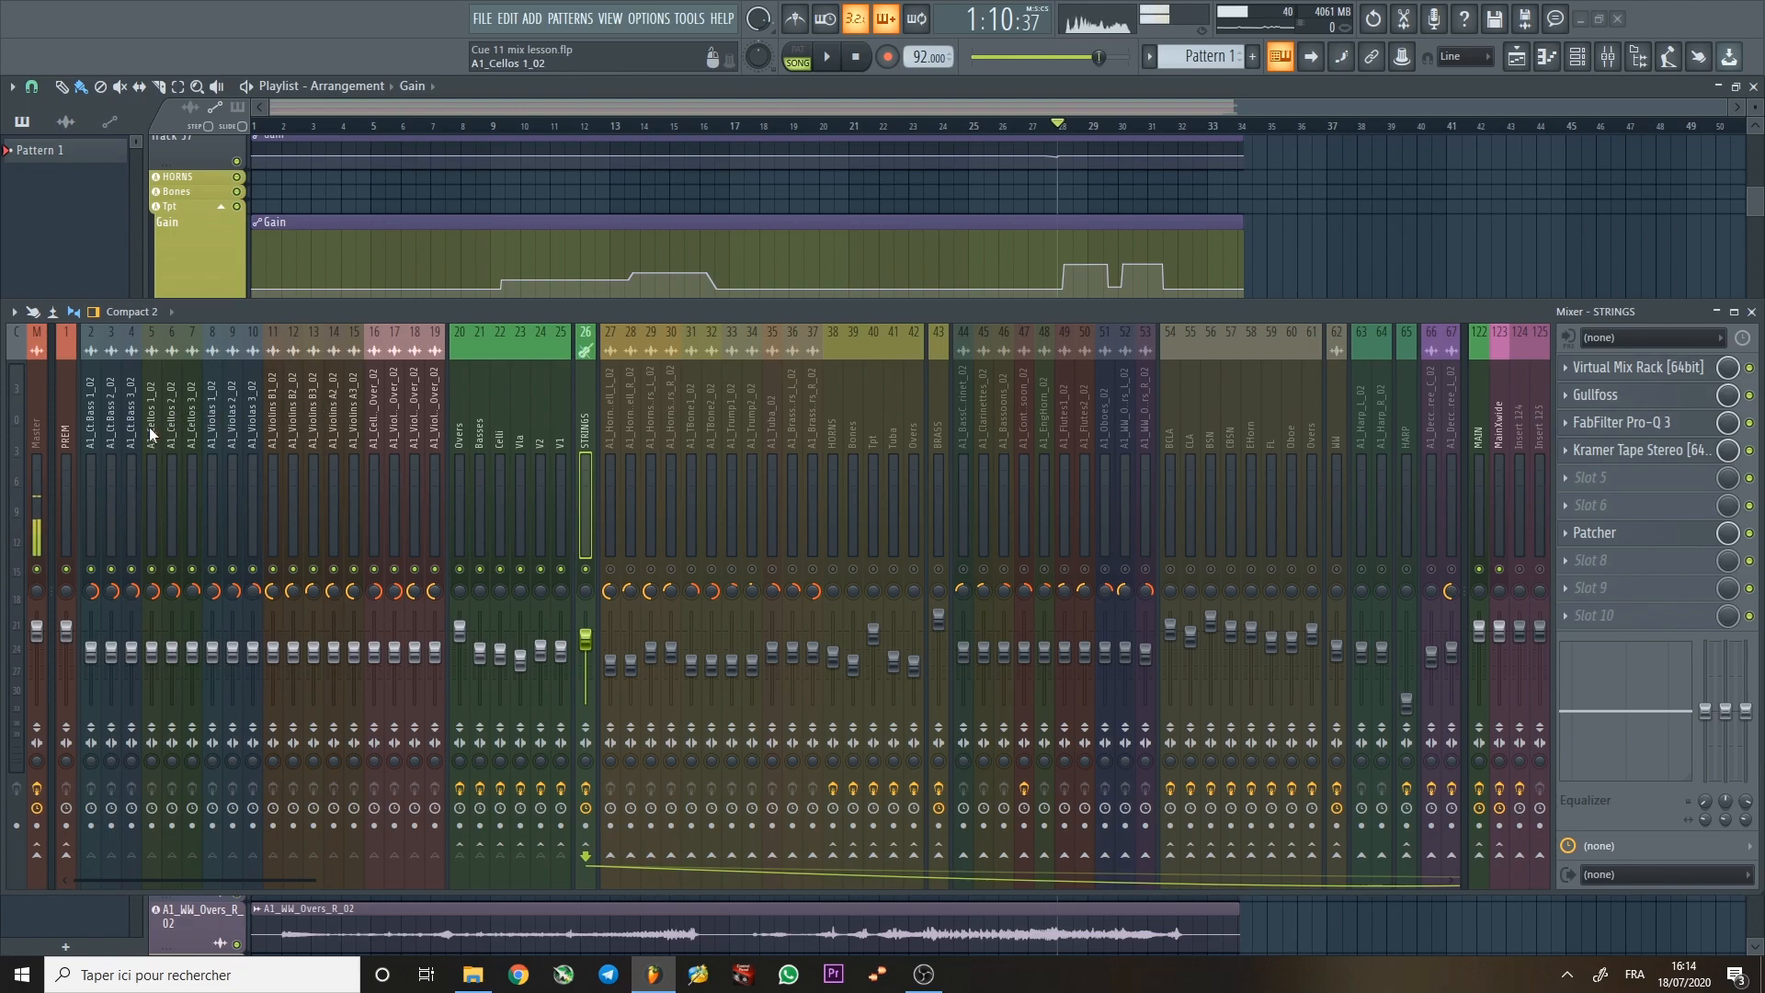
left_click(631, 409)
scroll(1486, 394, "right", 5)
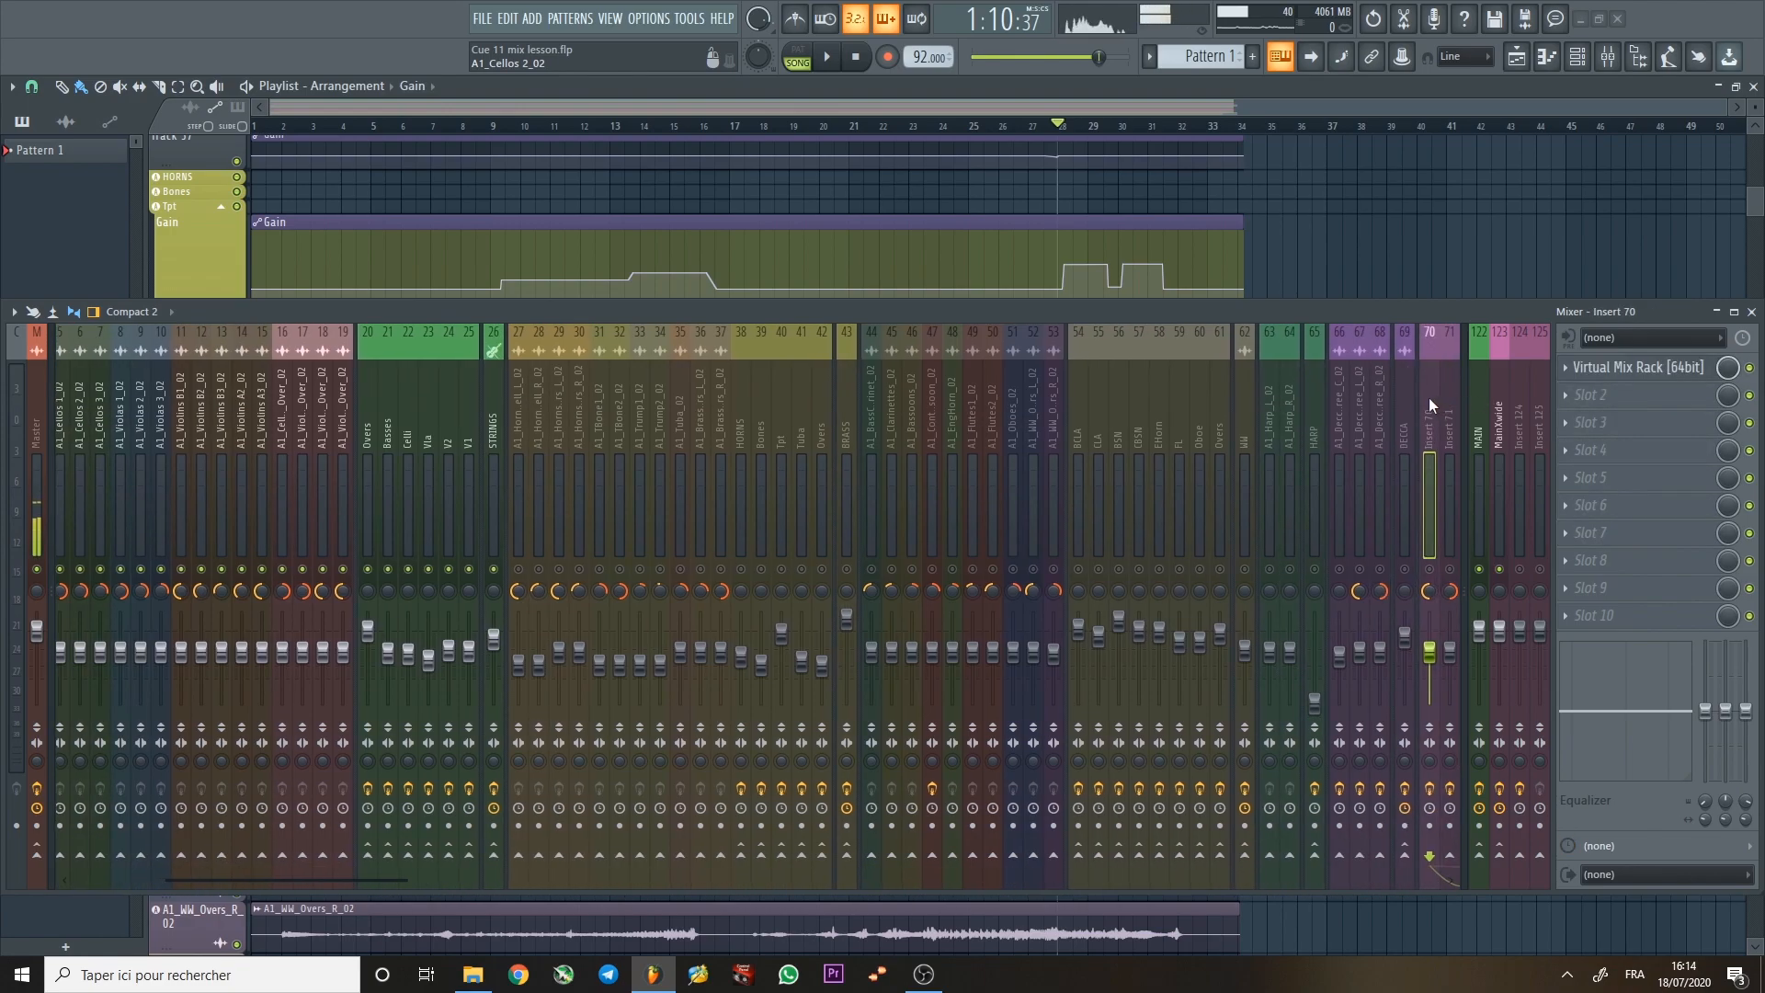
left_click(1271, 415)
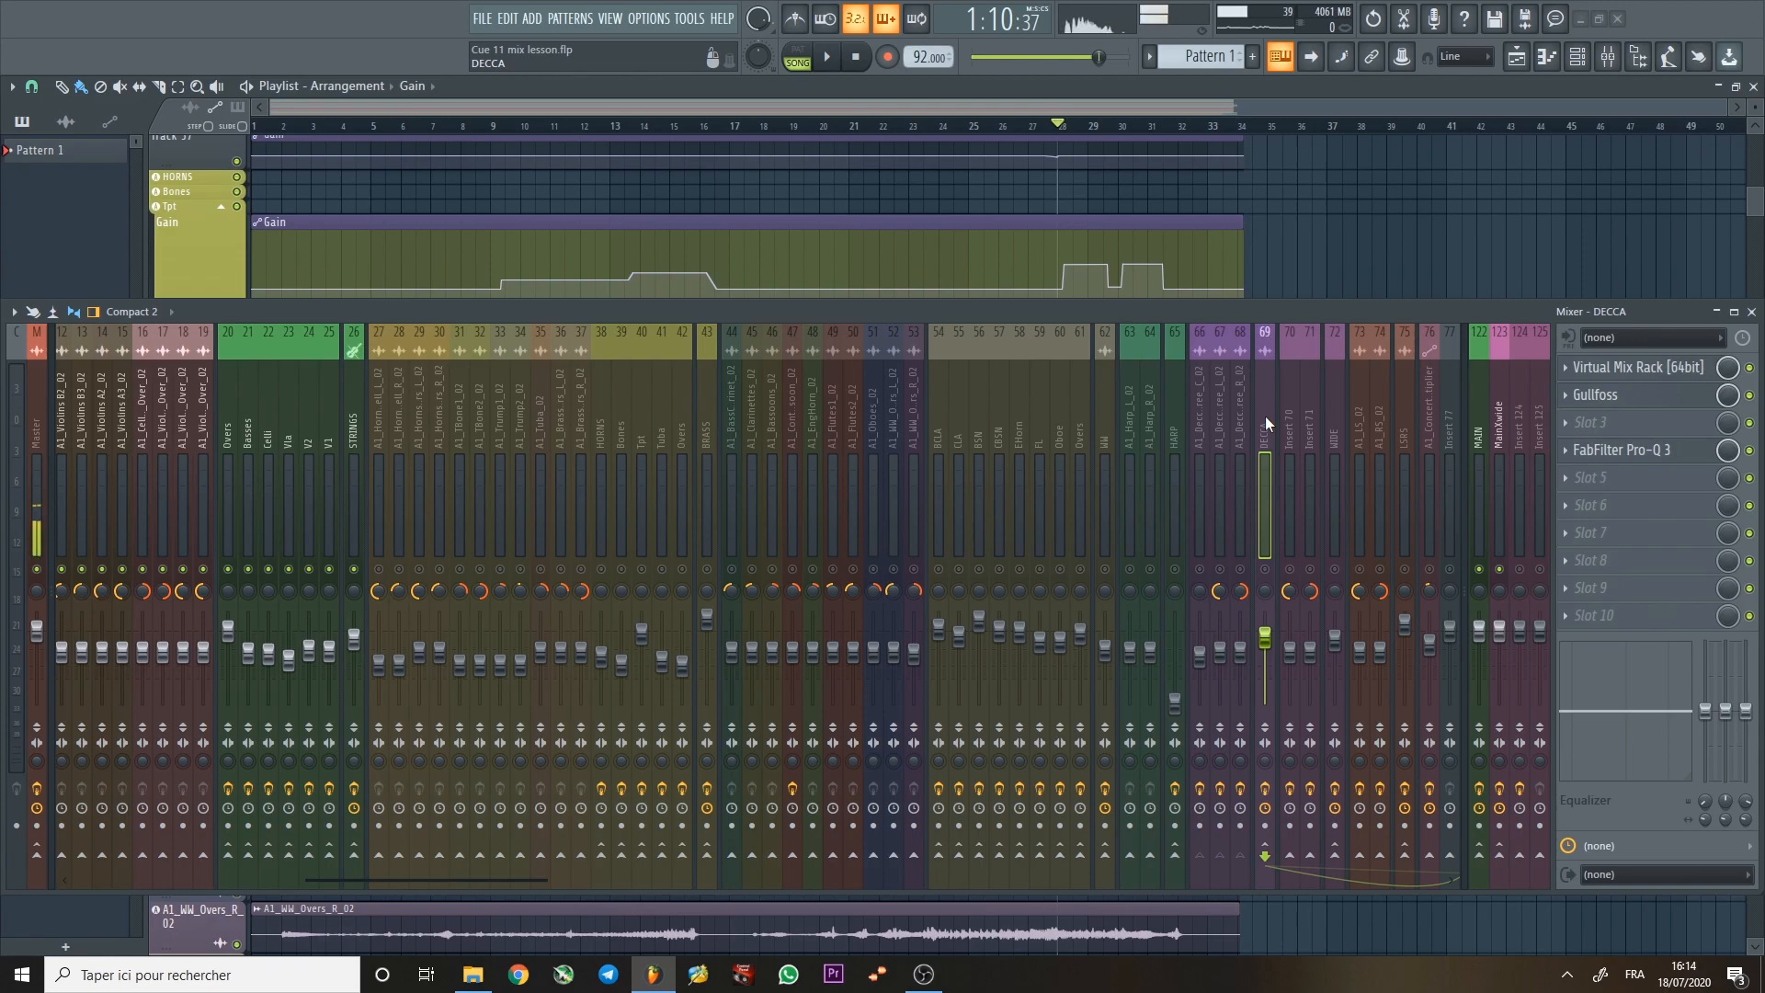
Unsolo the STRINGS bus, audition the full mix from about bar 28, and stop playback.
left_click_drag(1266, 415, 581, 400)
key("space")
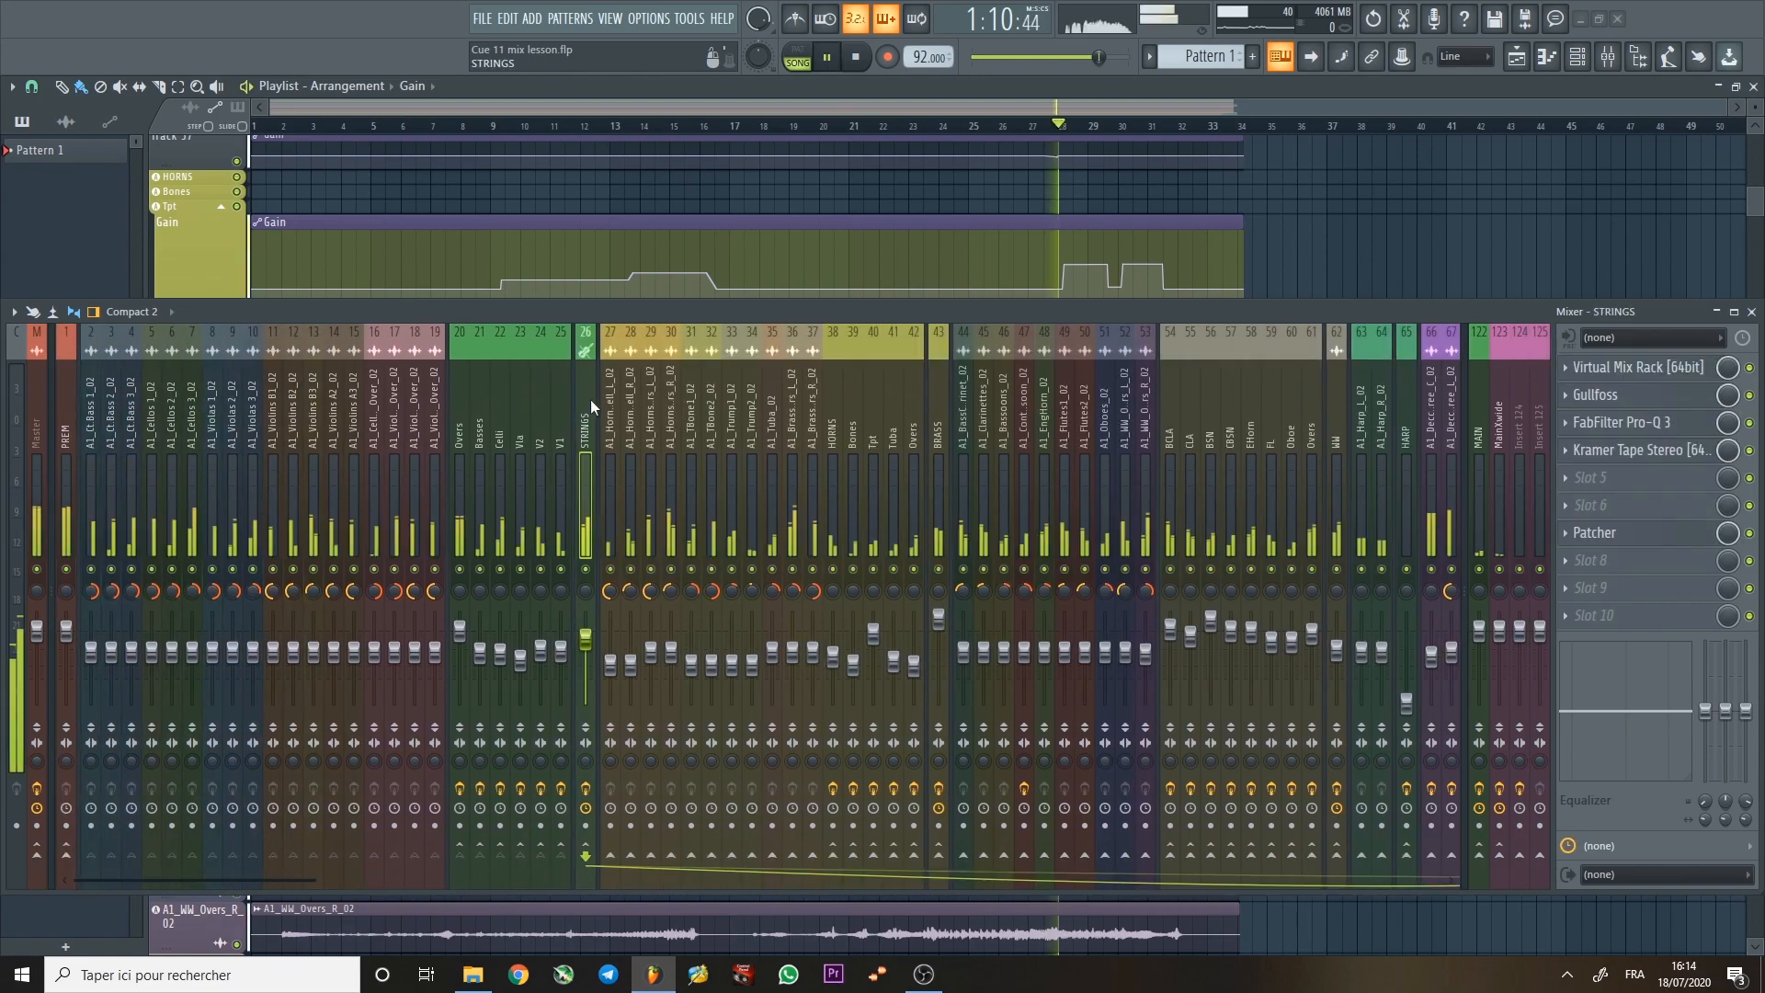
left_click(684, 410)
key("space")
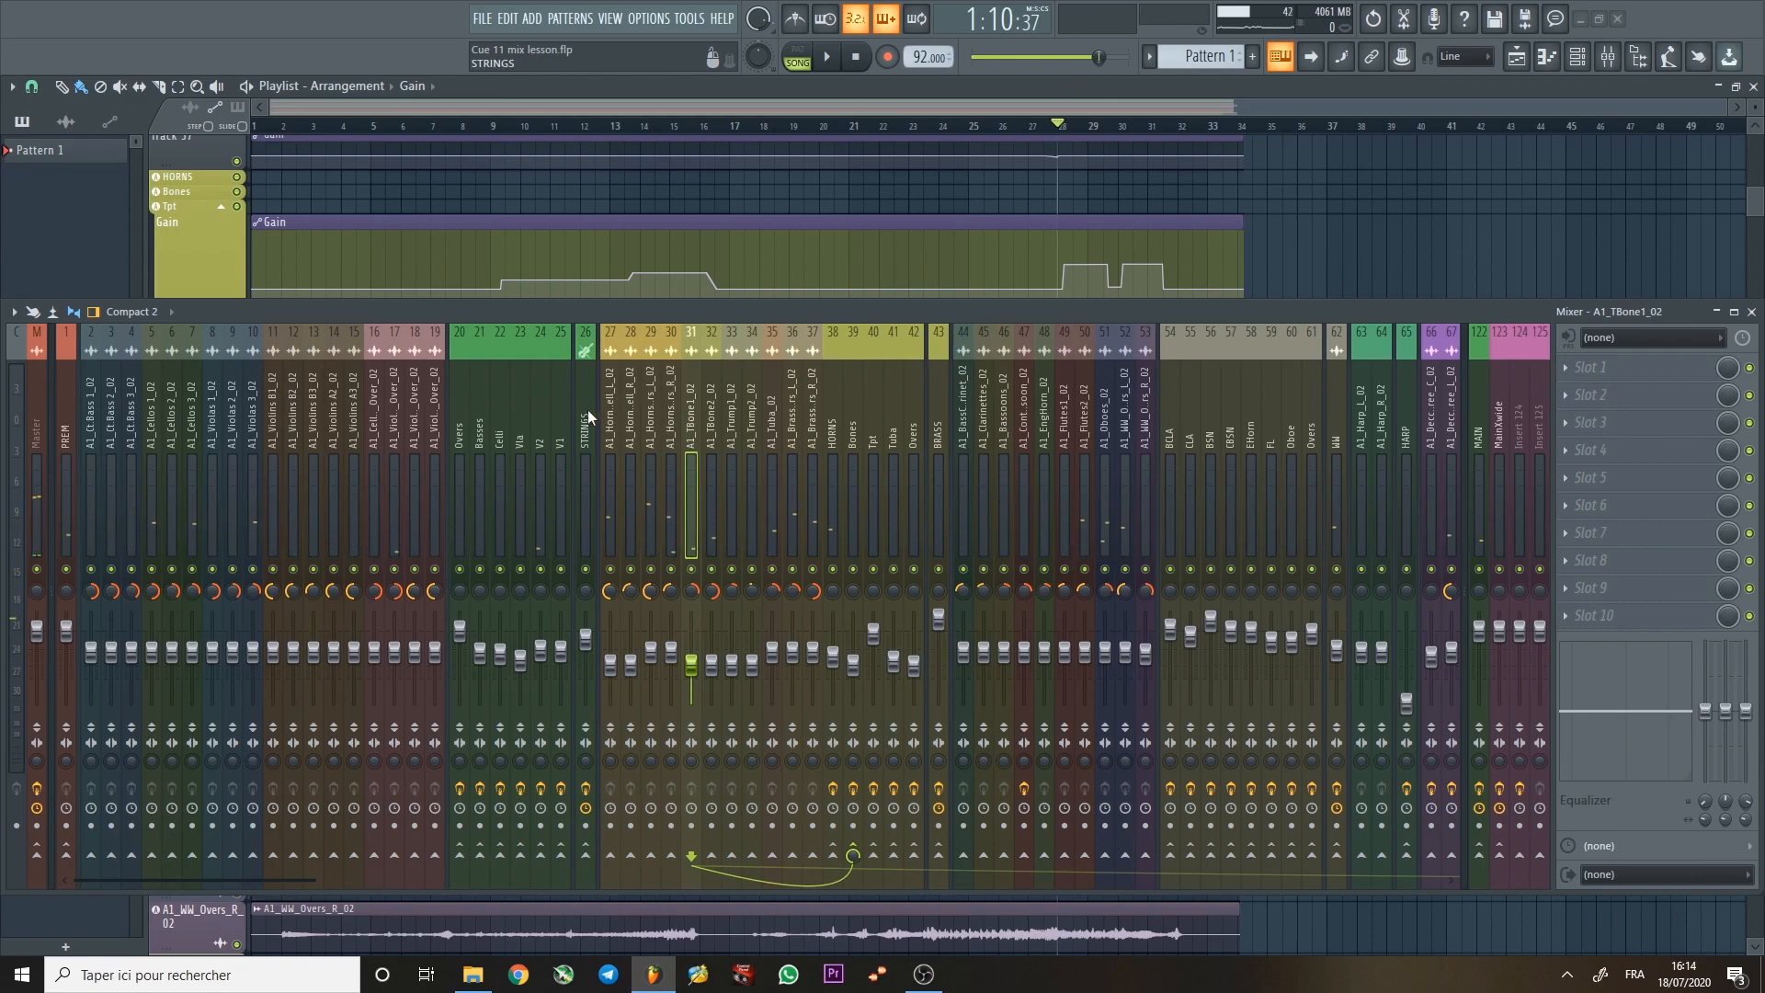
Check the routing of A1_Ct.Bass 1_02, and solo the four string overhead tracks 16 to 19.
left_click_drag(586, 397, 87, 388)
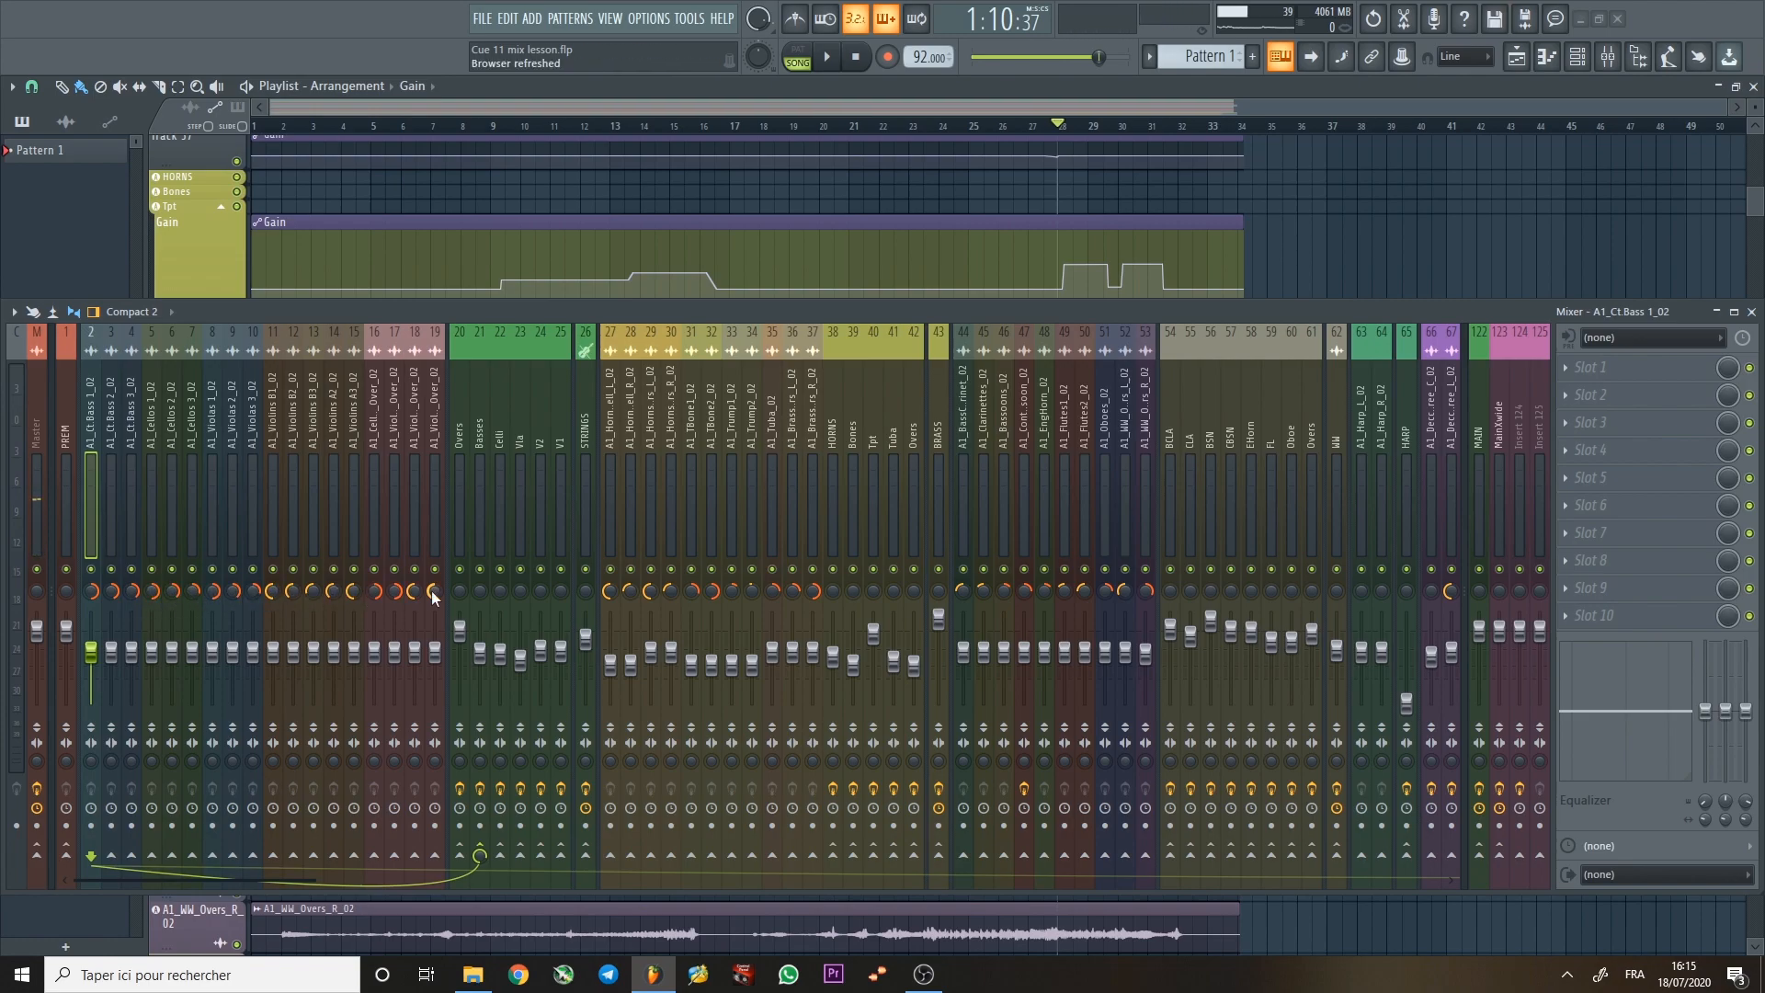
left_click(375, 383)
key("s")
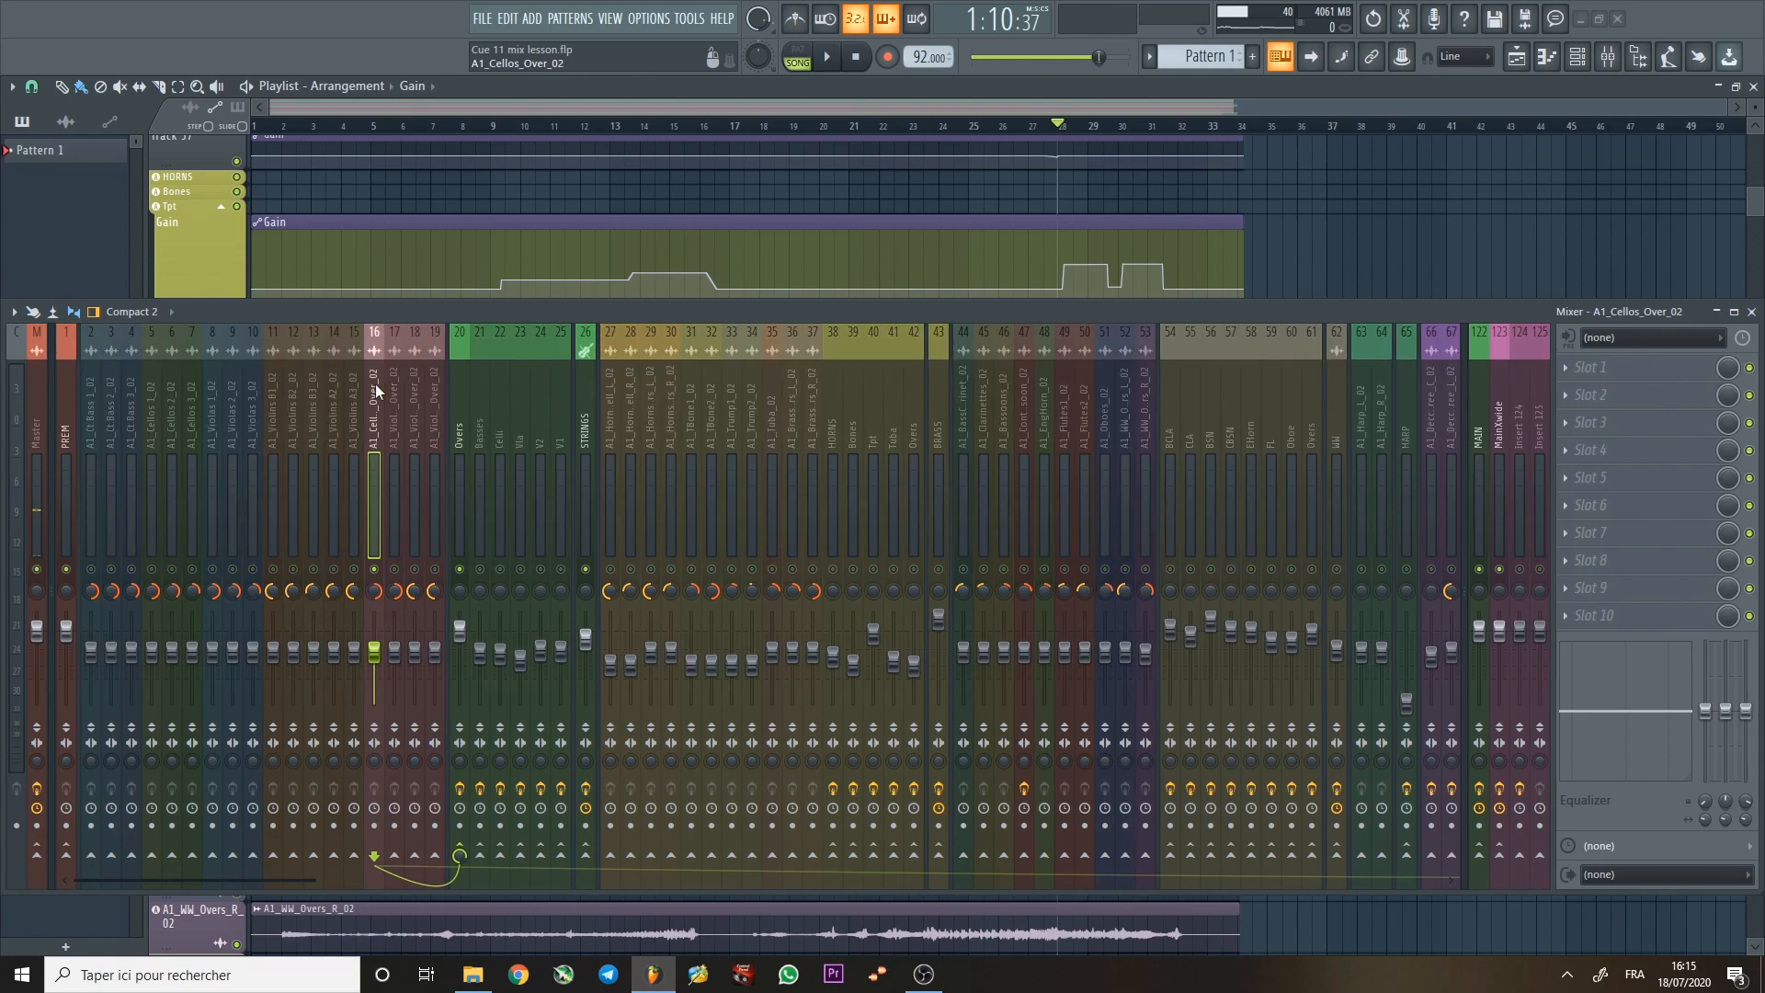
left_click(396, 570)
left_click(415, 569)
left_click(436, 569)
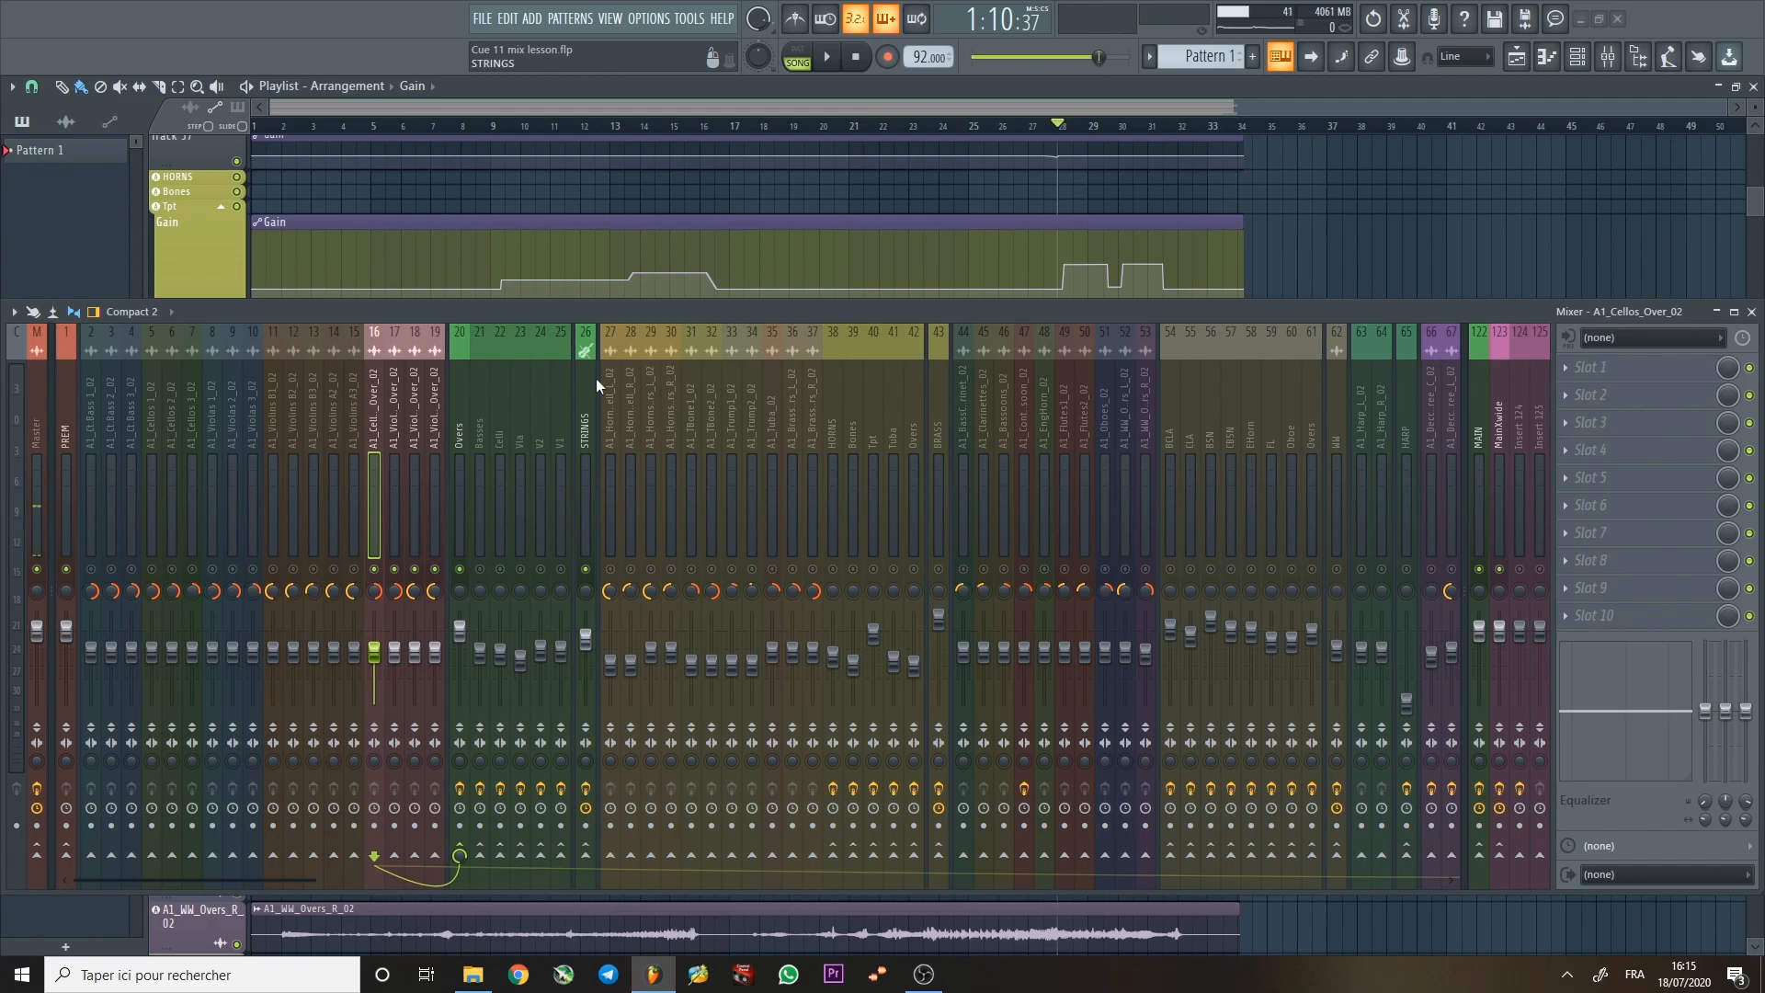
Examine the panning and routing of the four soloed string overhead tracks, comparing the cello, viola and violin overheads.
left_click_drag(578, 310, 570, 279)
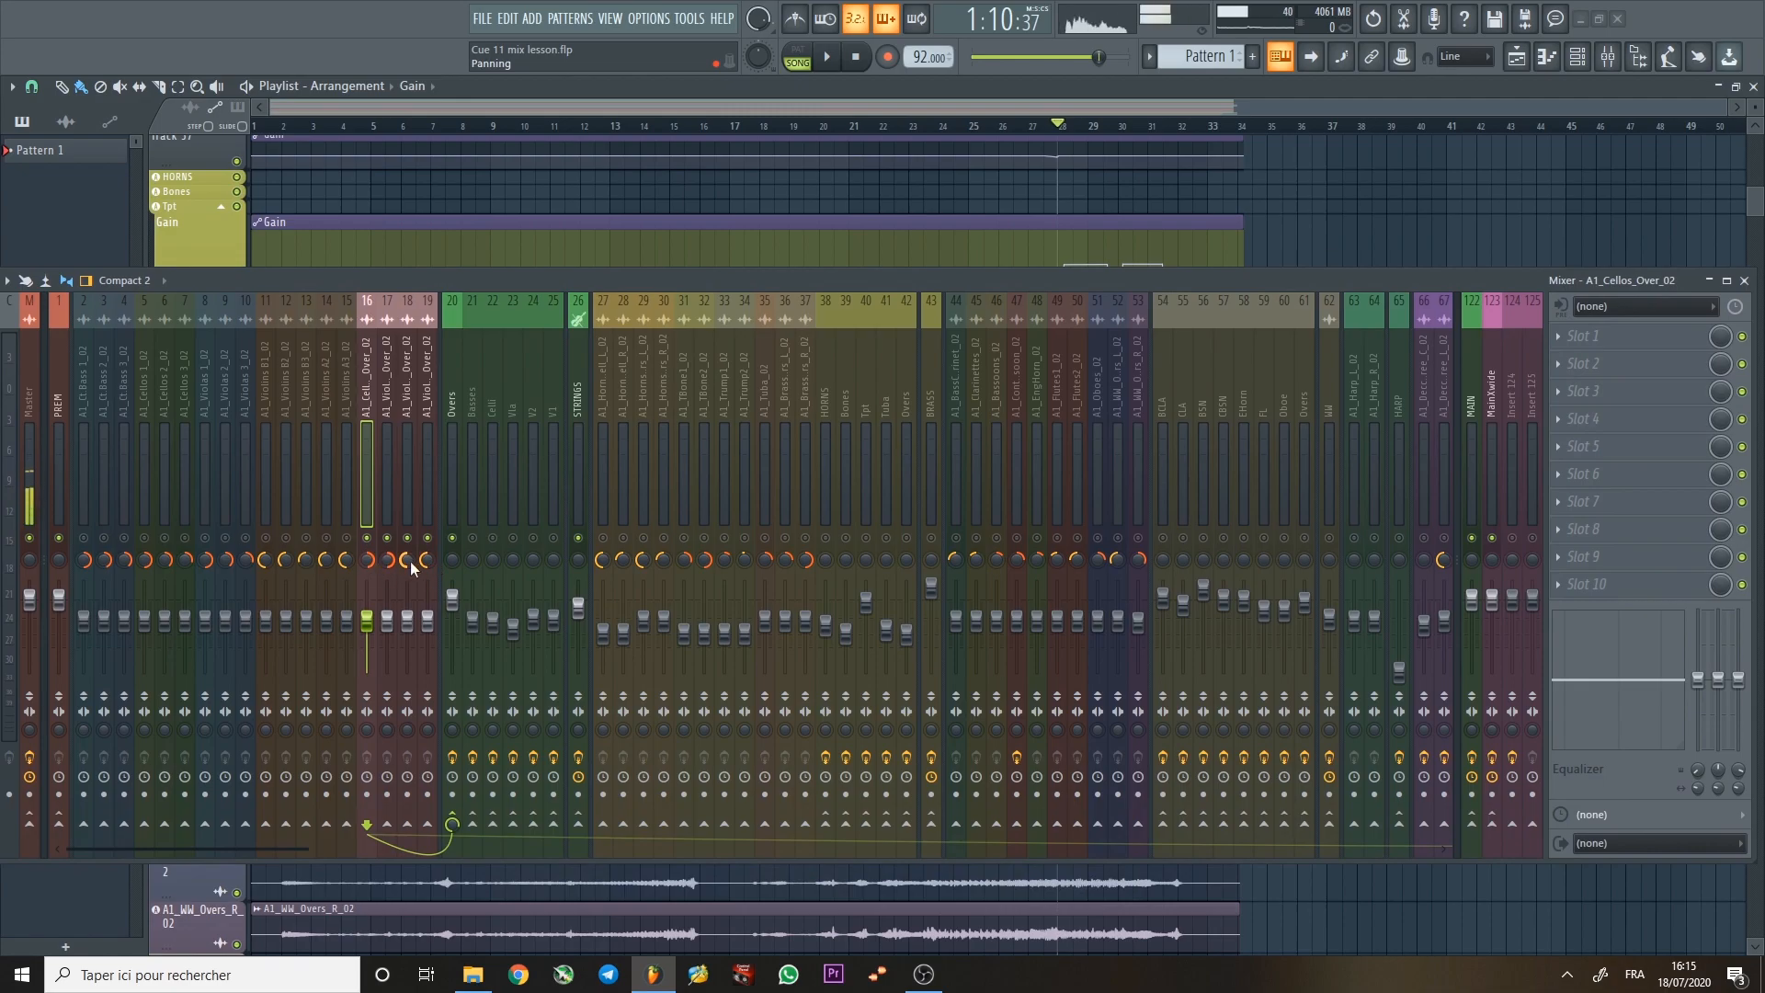
left_click(408, 404)
left_click(428, 395)
left_click(410, 396)
left_click(419, 395)
left_click(411, 398)
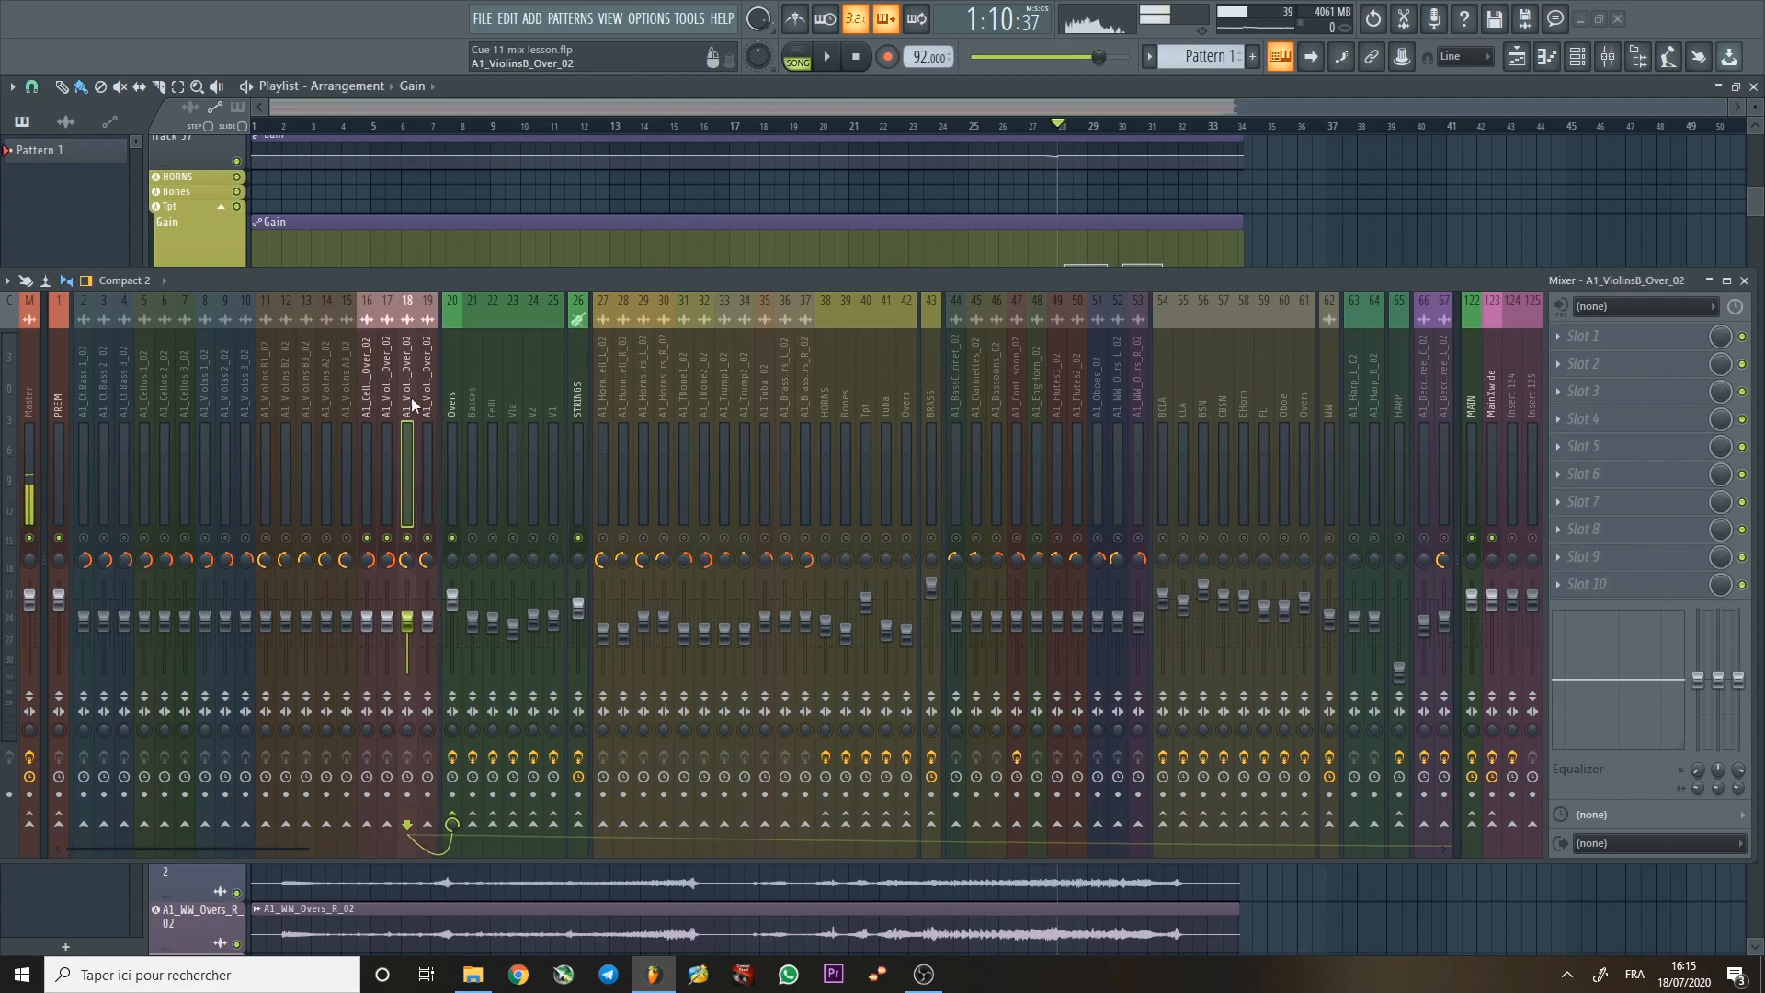
left_click(395, 404)
left_click(373, 395)
left_click(389, 399)
left_click(372, 395)
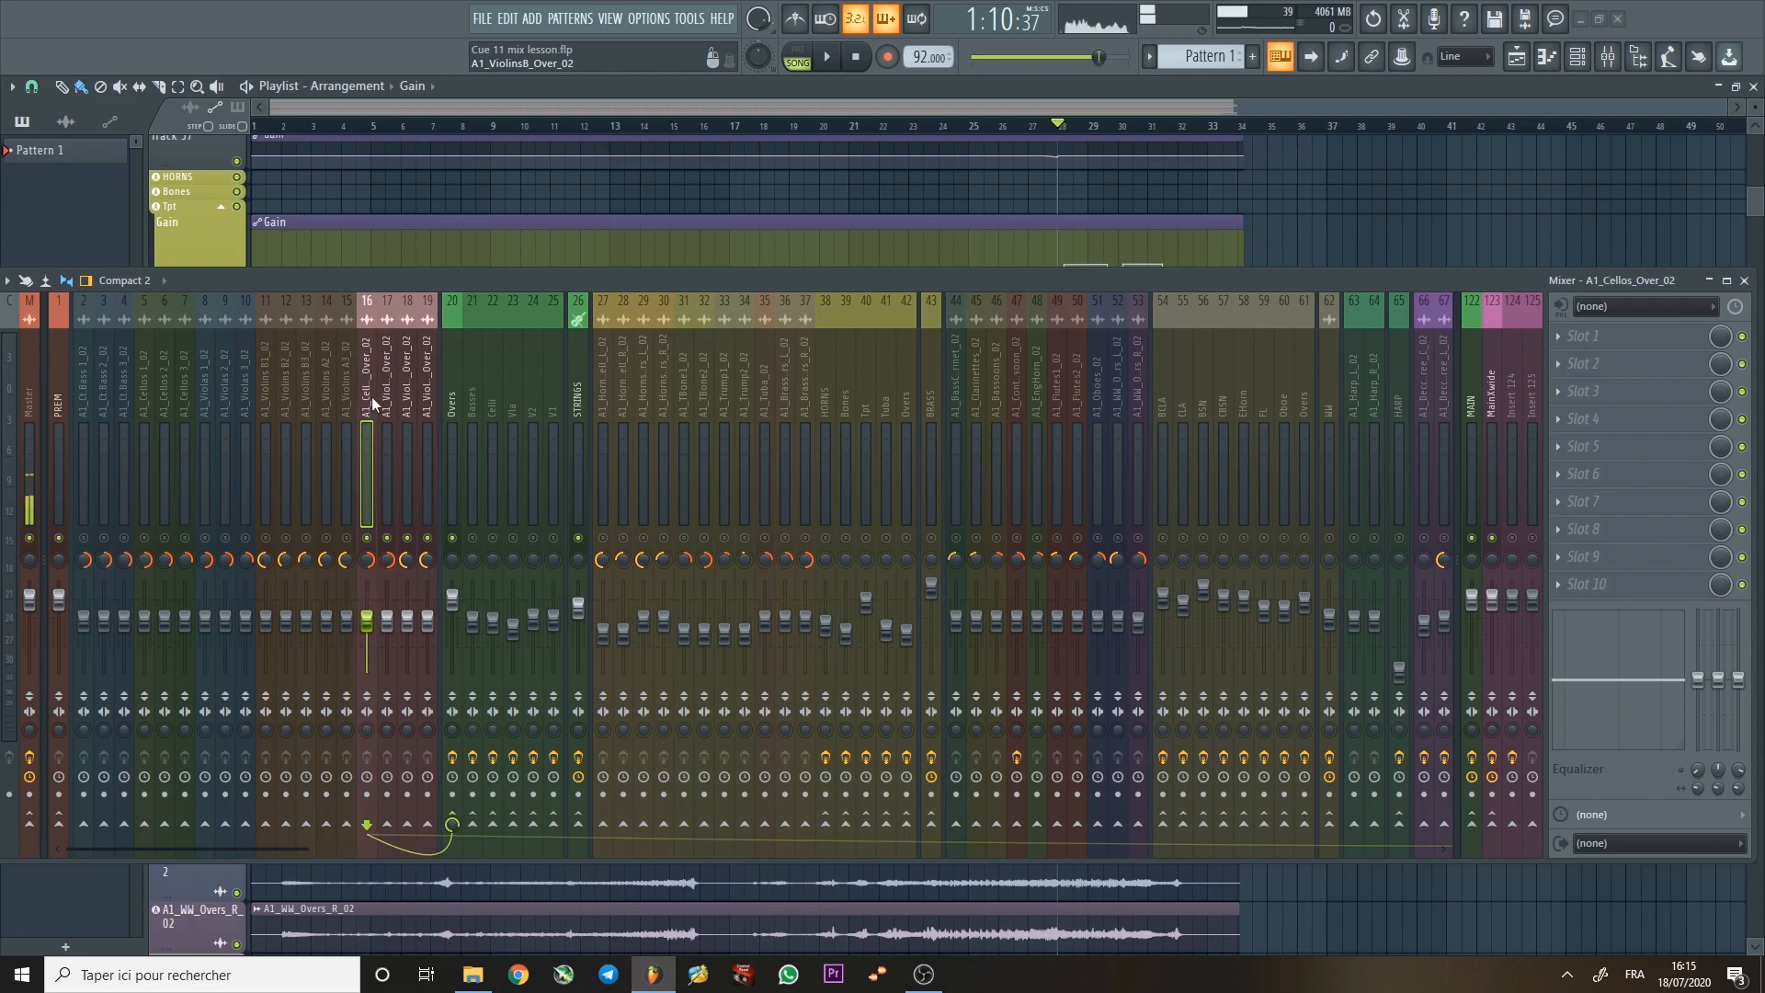
Audition the strings' Overs bus from about bar 28, stop playback, and check the routing of A1_Violins B3_02.
left_click(450, 395)
key("space")
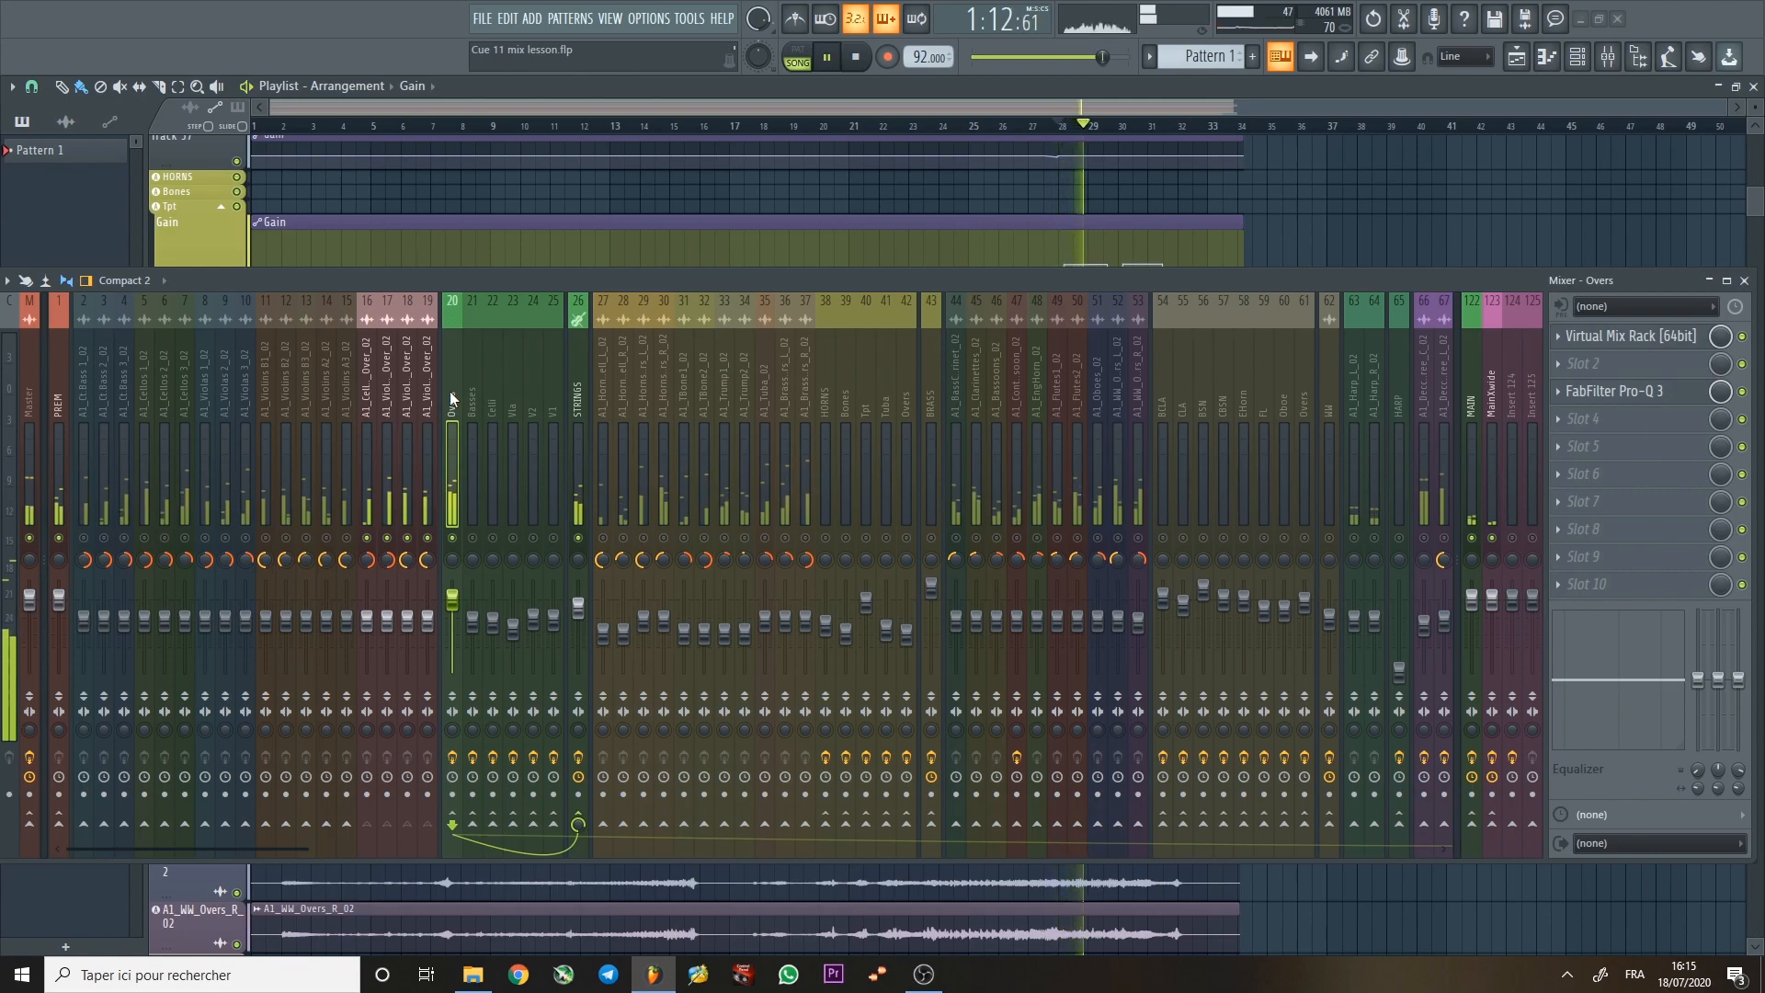
key("space")
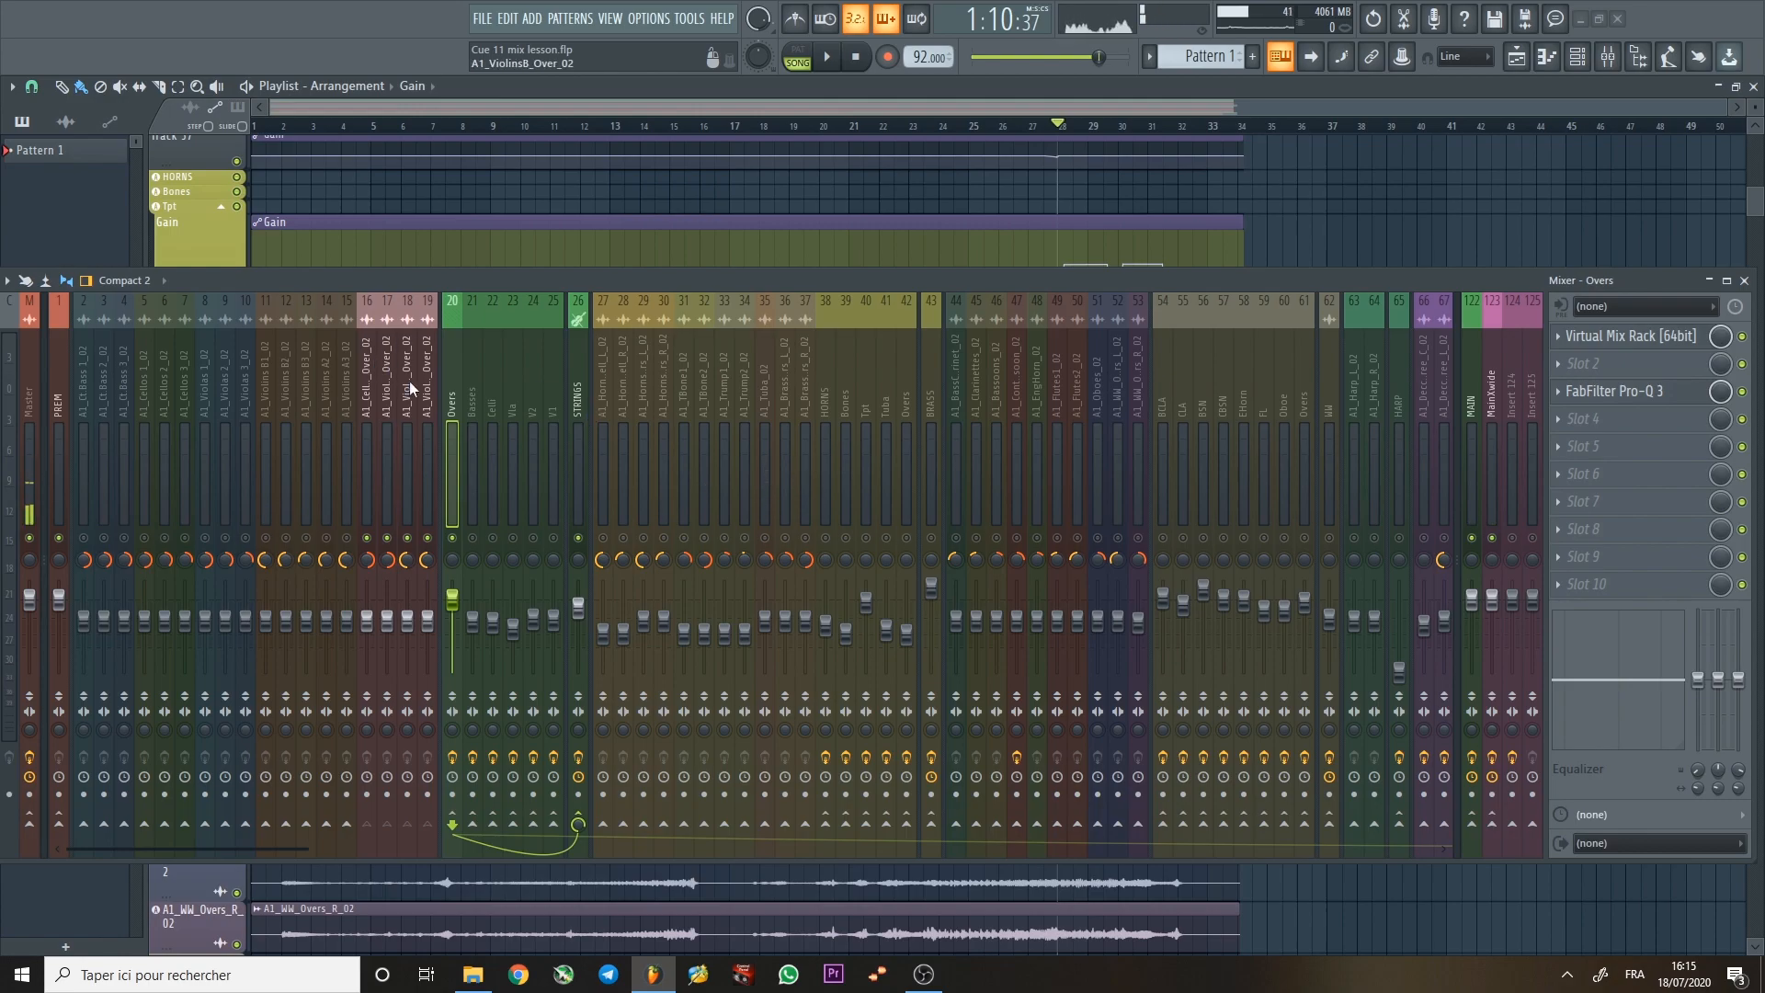
left_click(307, 386)
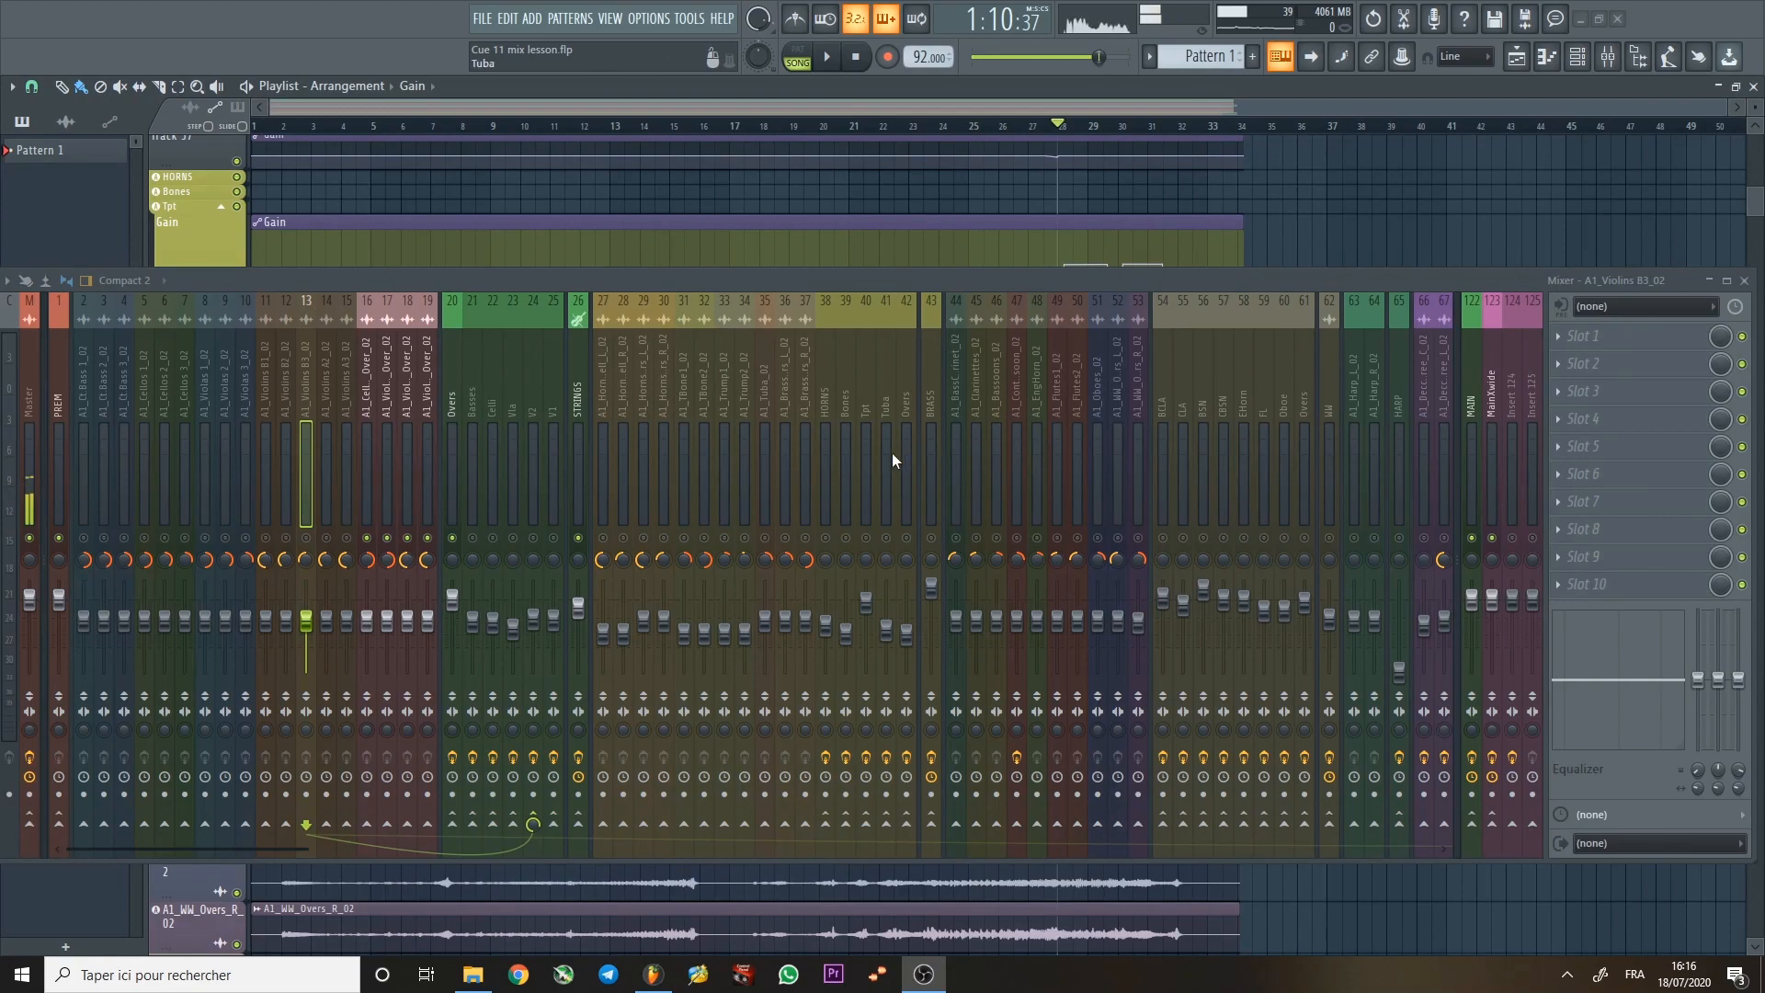
Solo the BRASS bus and inspect the routing of A1_Trump1_02, A1_TBone2_02 and A1_TBone1_02.
left_click(929, 383)
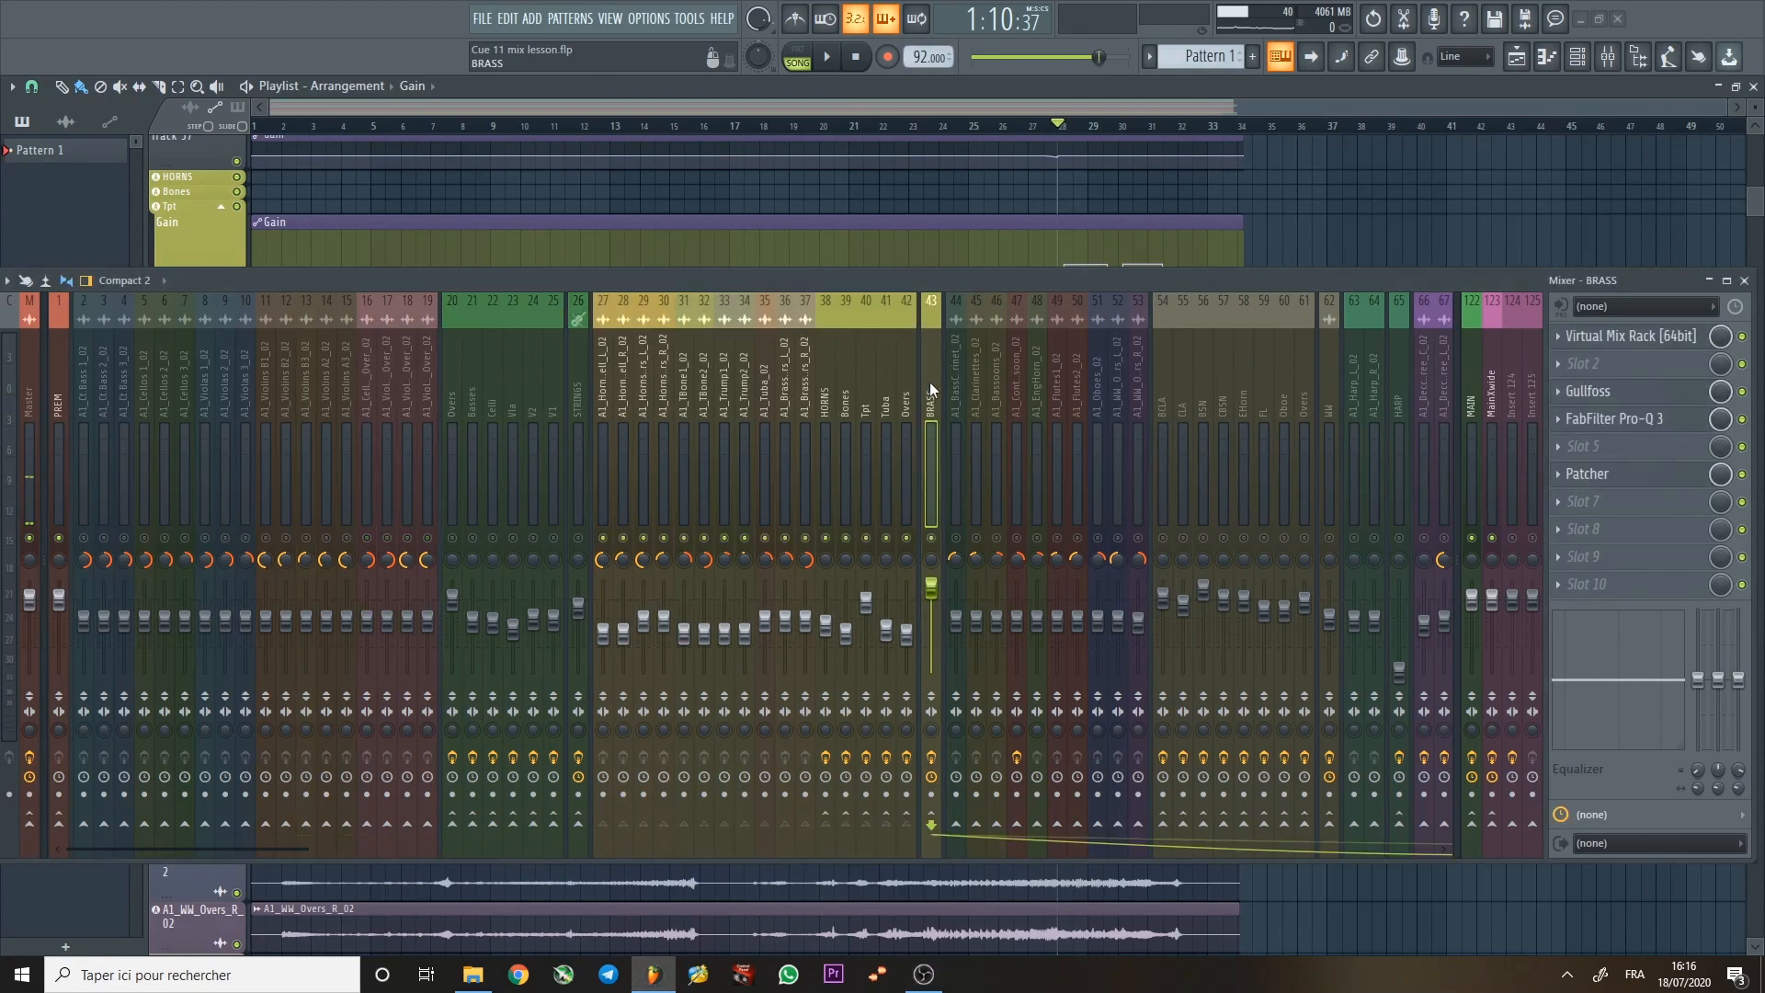
left_click(728, 399)
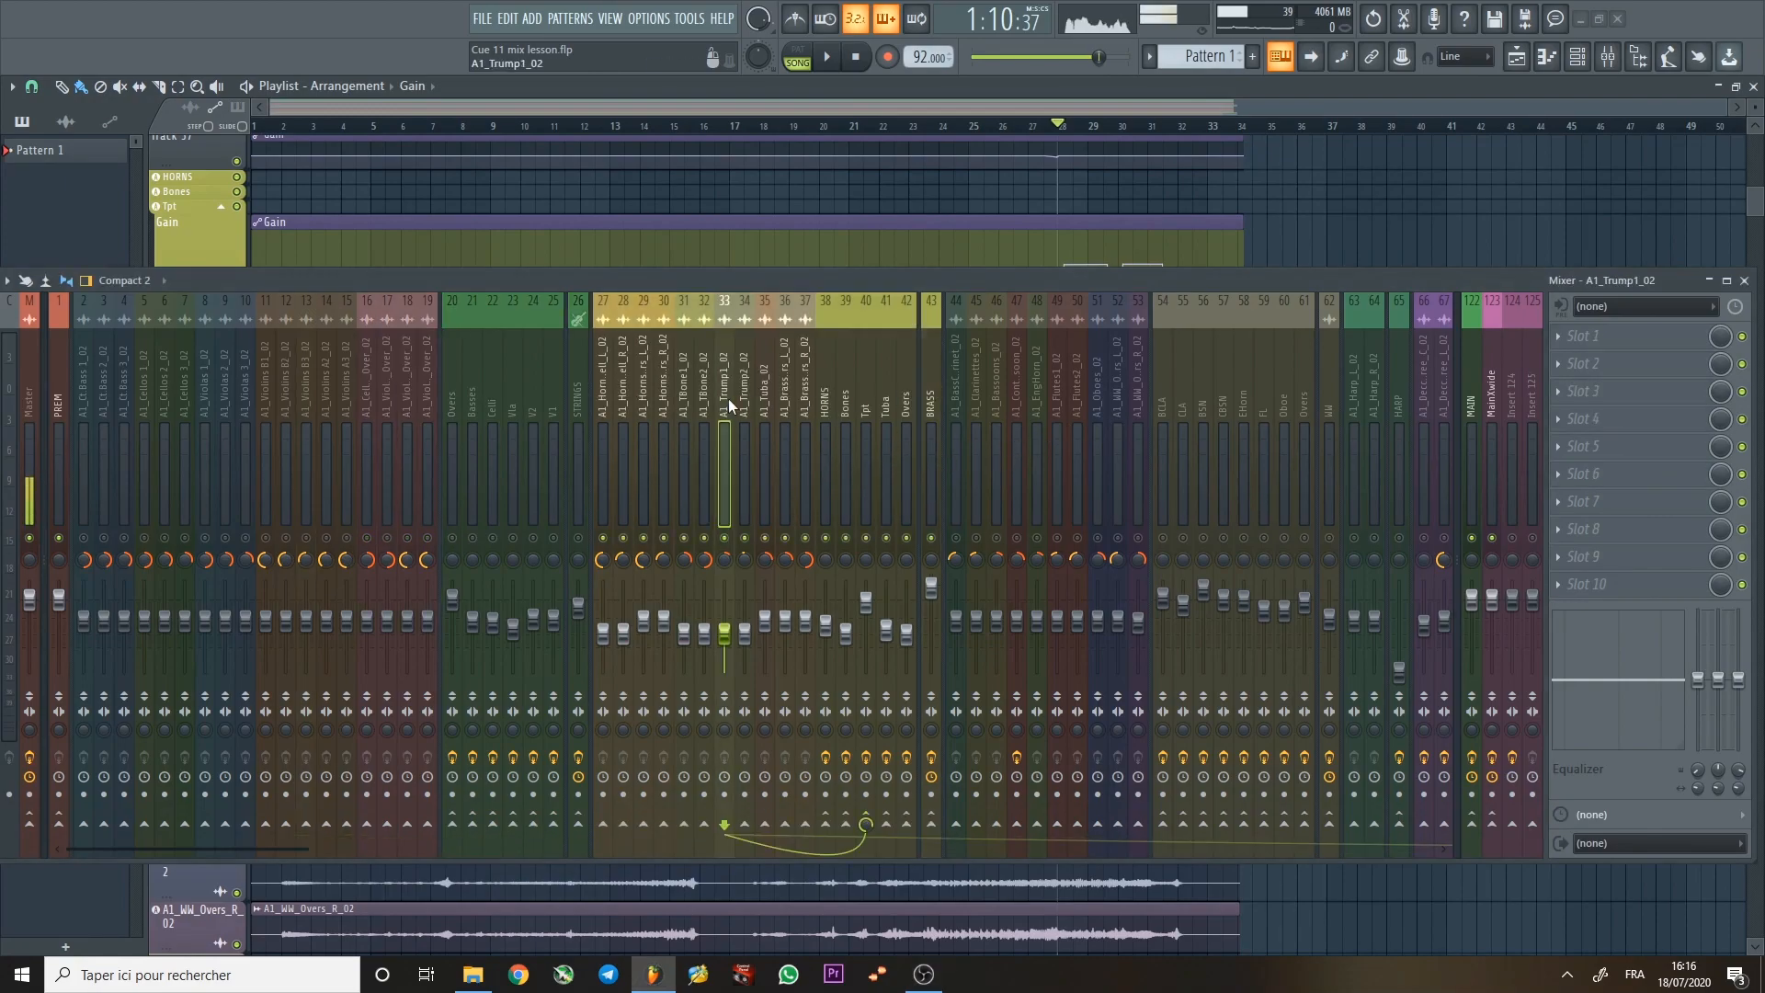
left_click(706, 399)
left_click(688, 399)
left_click(705, 405)
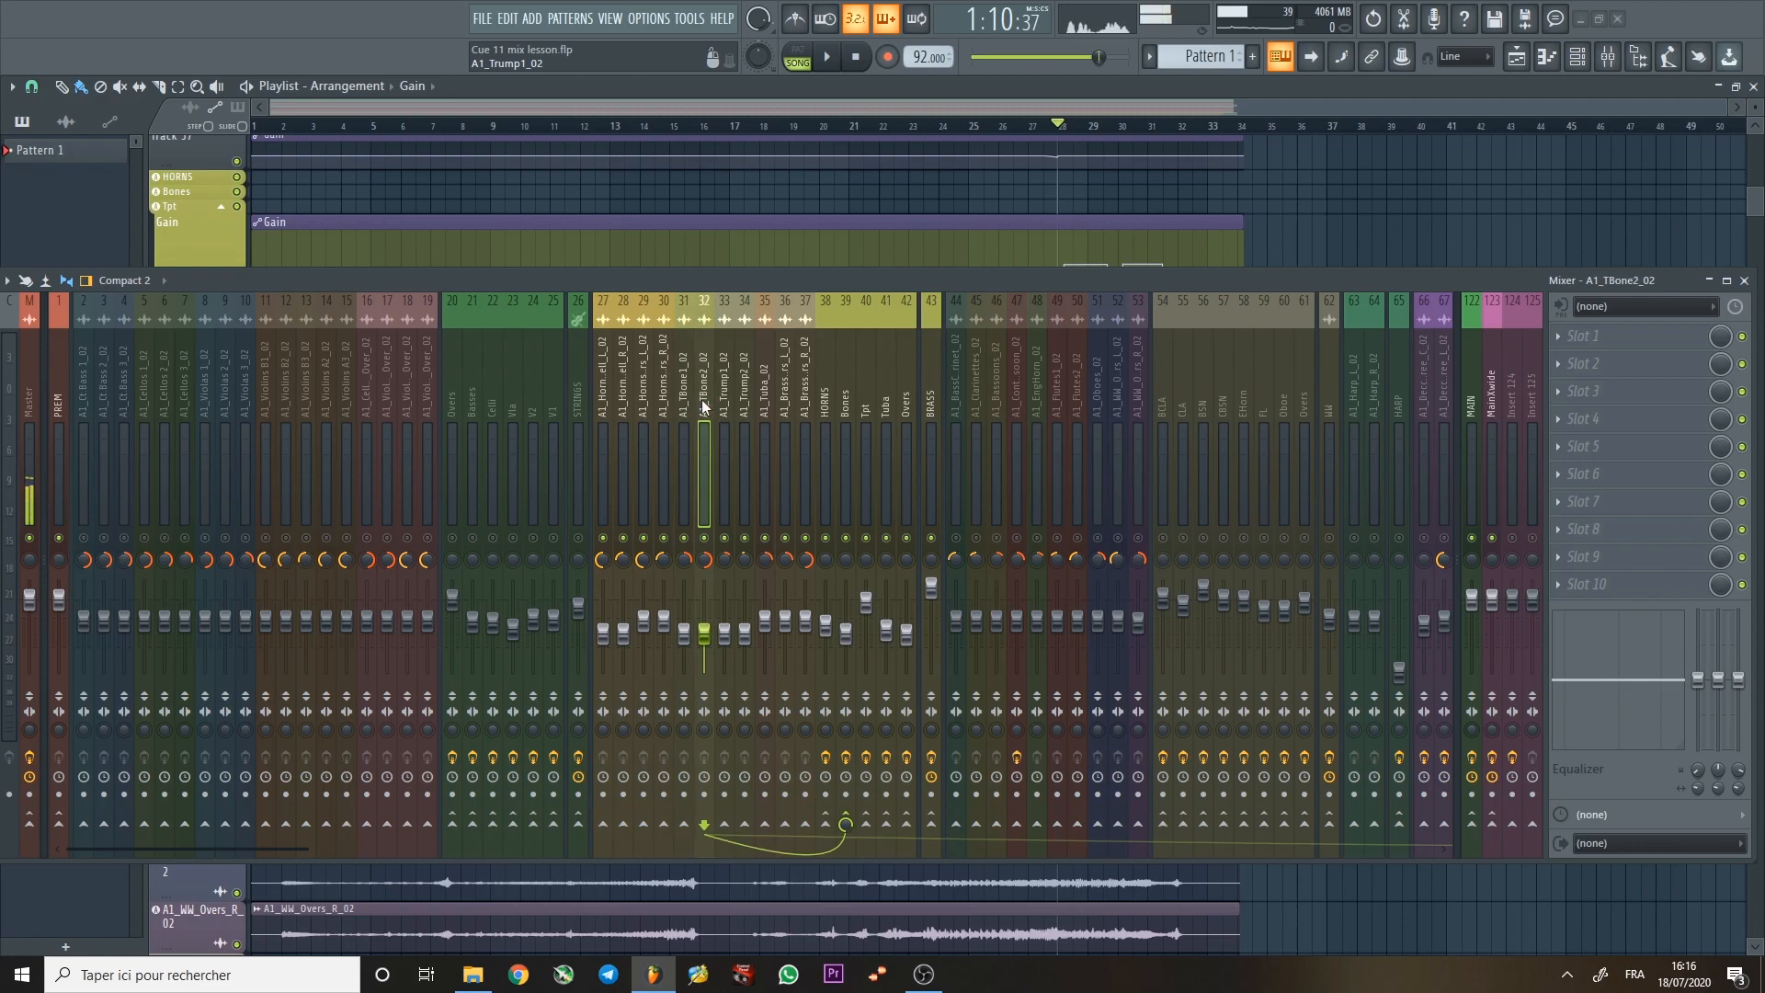
left_click(688, 403)
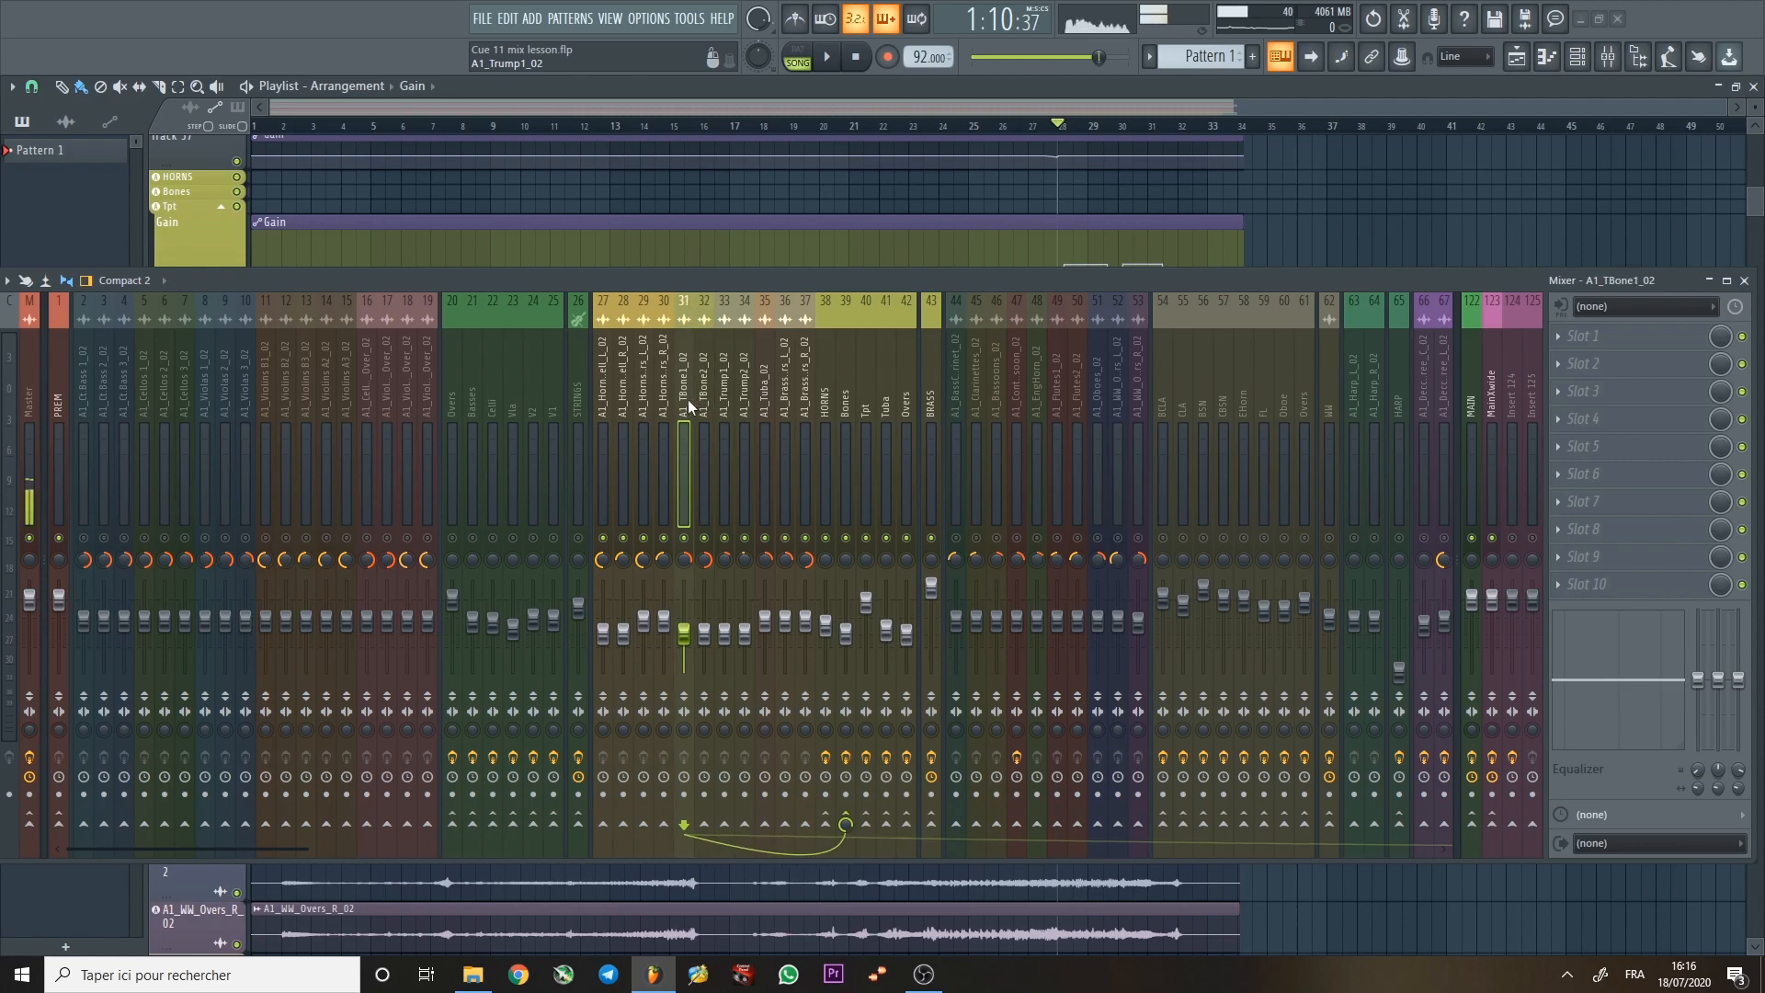
Compare the panning and routing of the two trombone tracks with those of the two trumpet tracks.
left_click(704, 375)
left_click(678, 377)
left_click(726, 384)
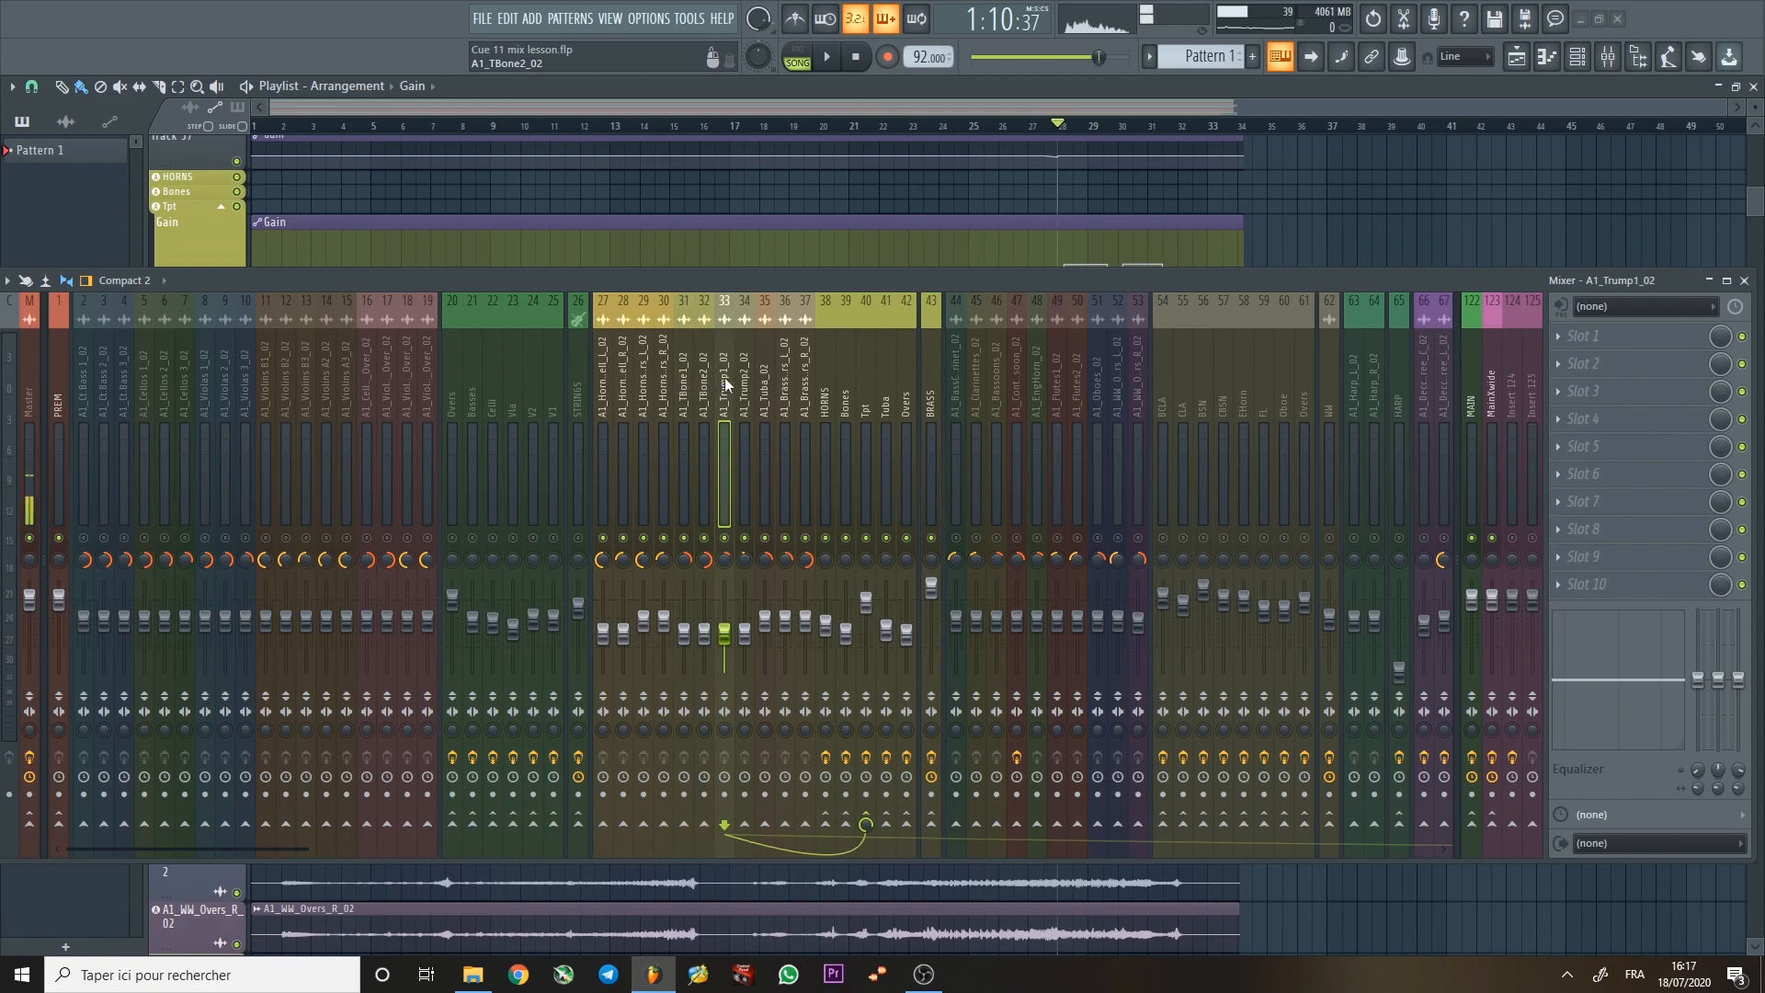
left_click(743, 385)
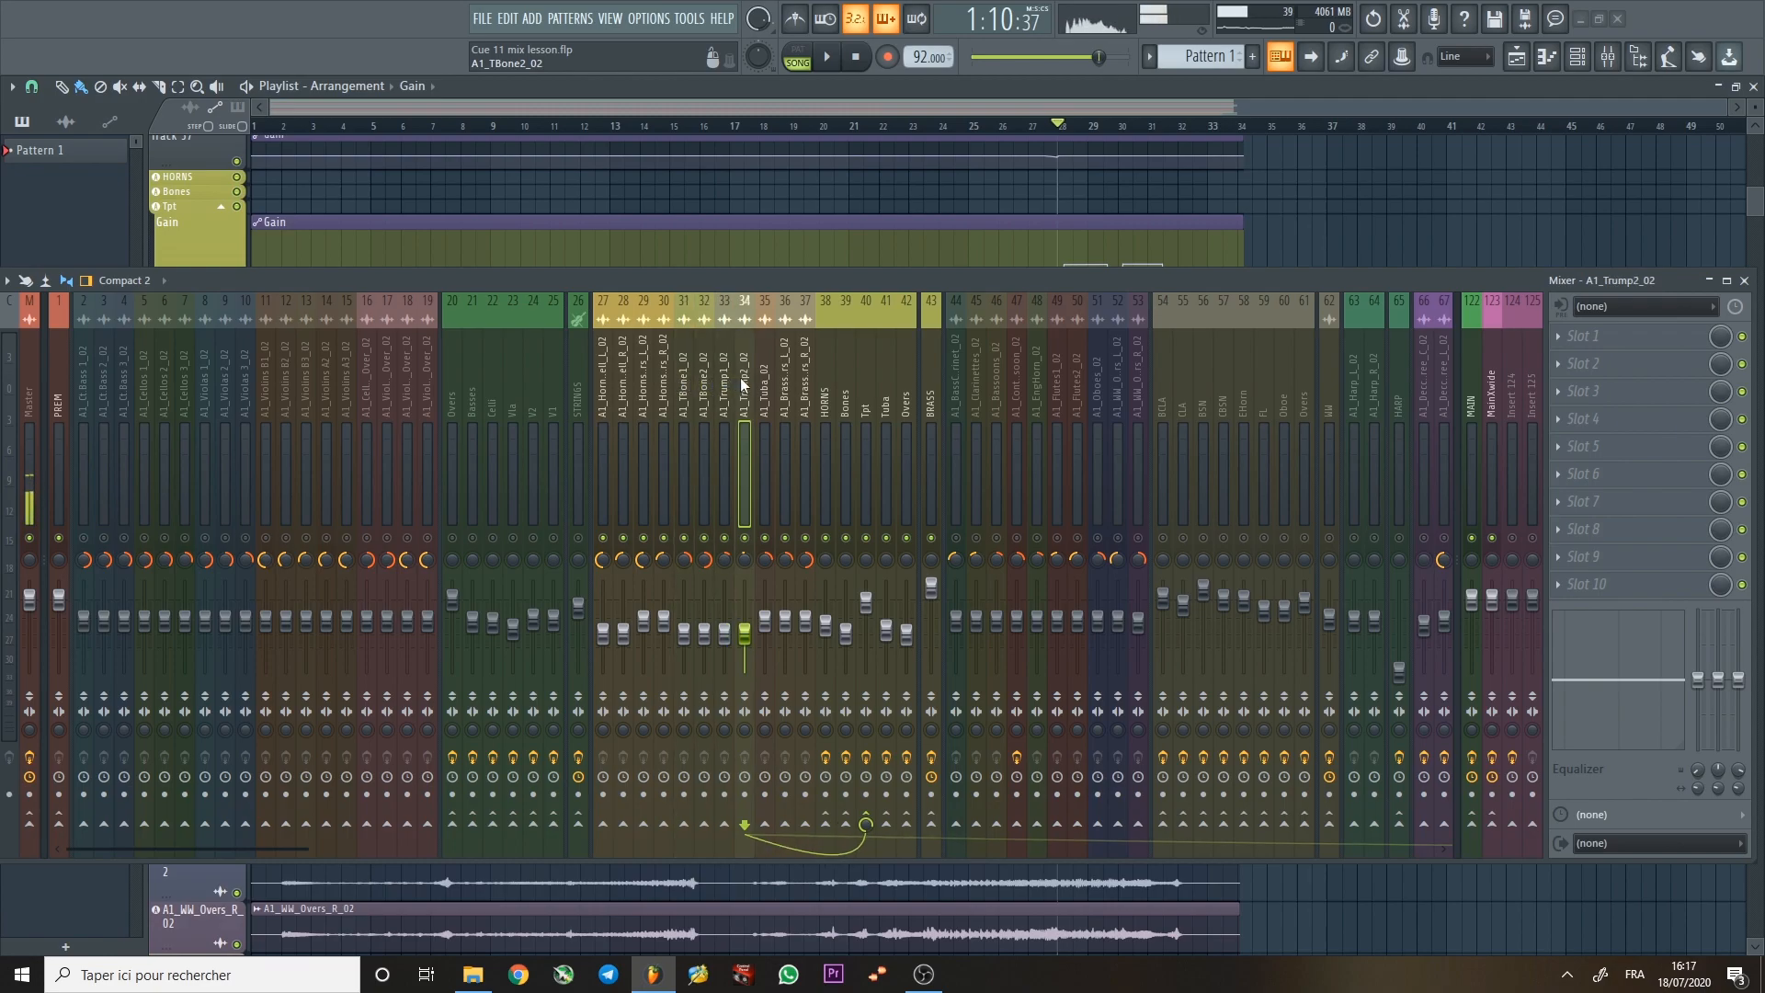
Solo A1_Trump1_02 and A1_Trump2_02, audition both trumpets from about bar 28, and stop playback.
left_click(728, 384)
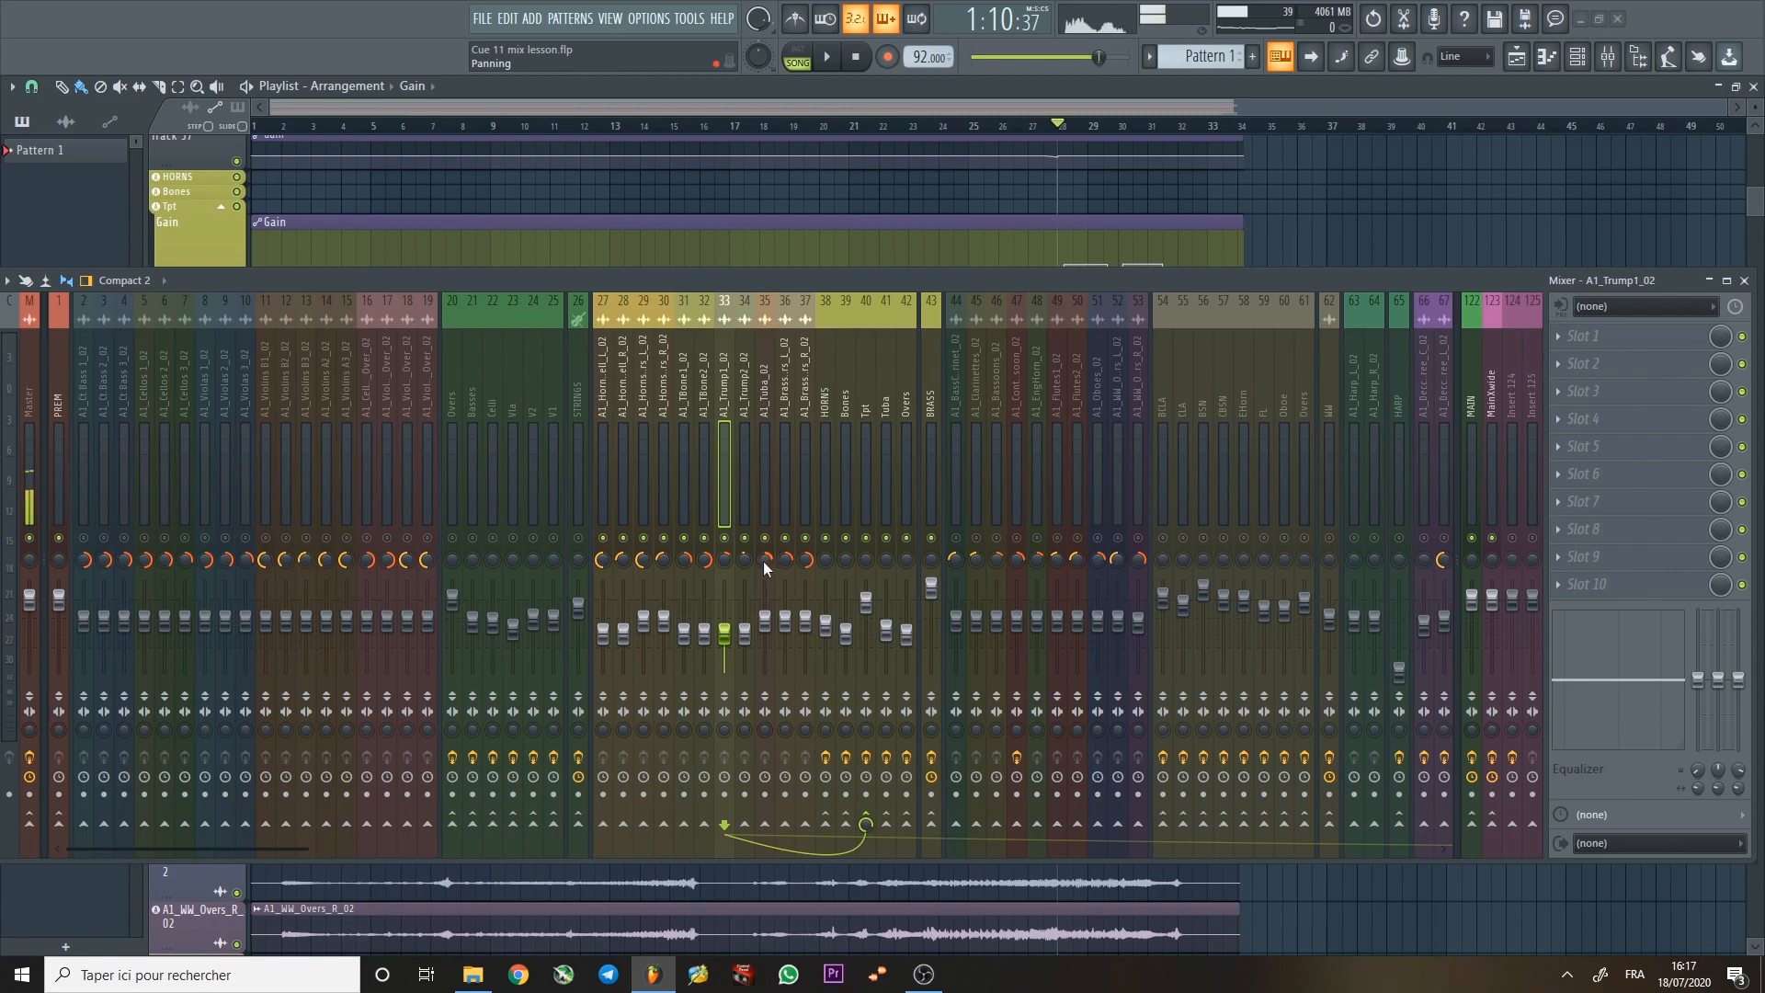
key("space")
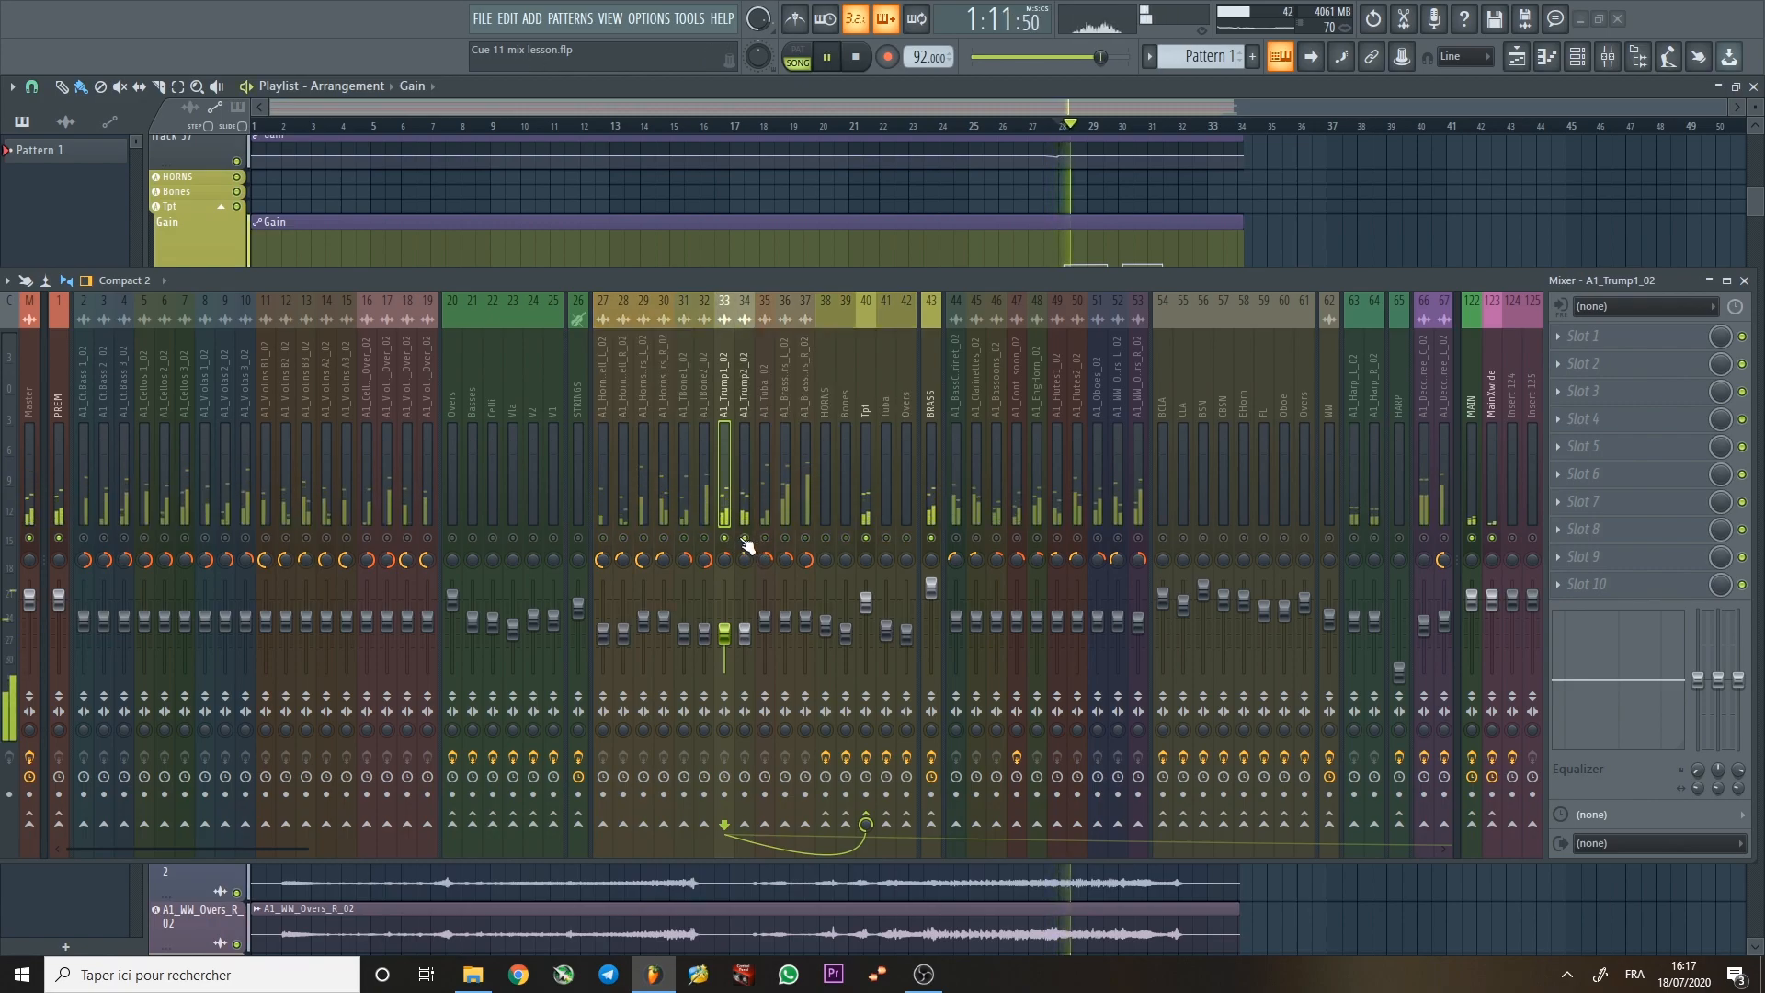
key("space")
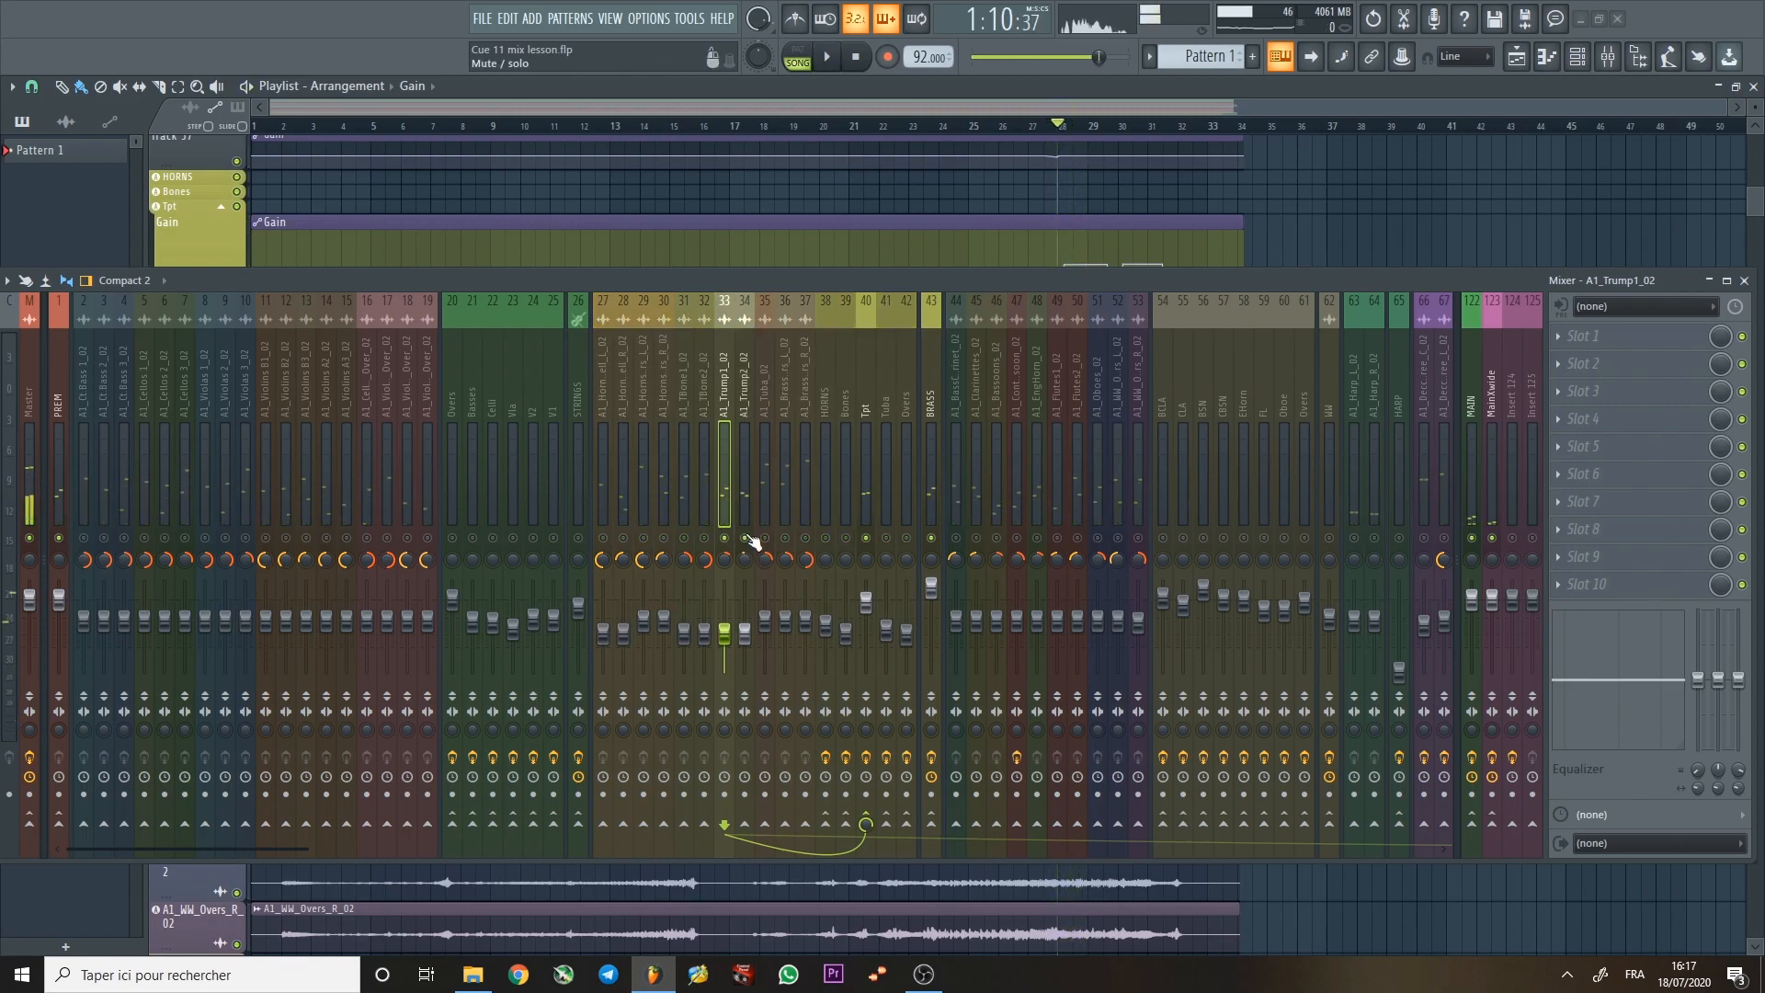
Solo A1_Tuba_02 together with both brass overhead tracks and select A1_BrassOvers_R_02.
left_click(765, 394)
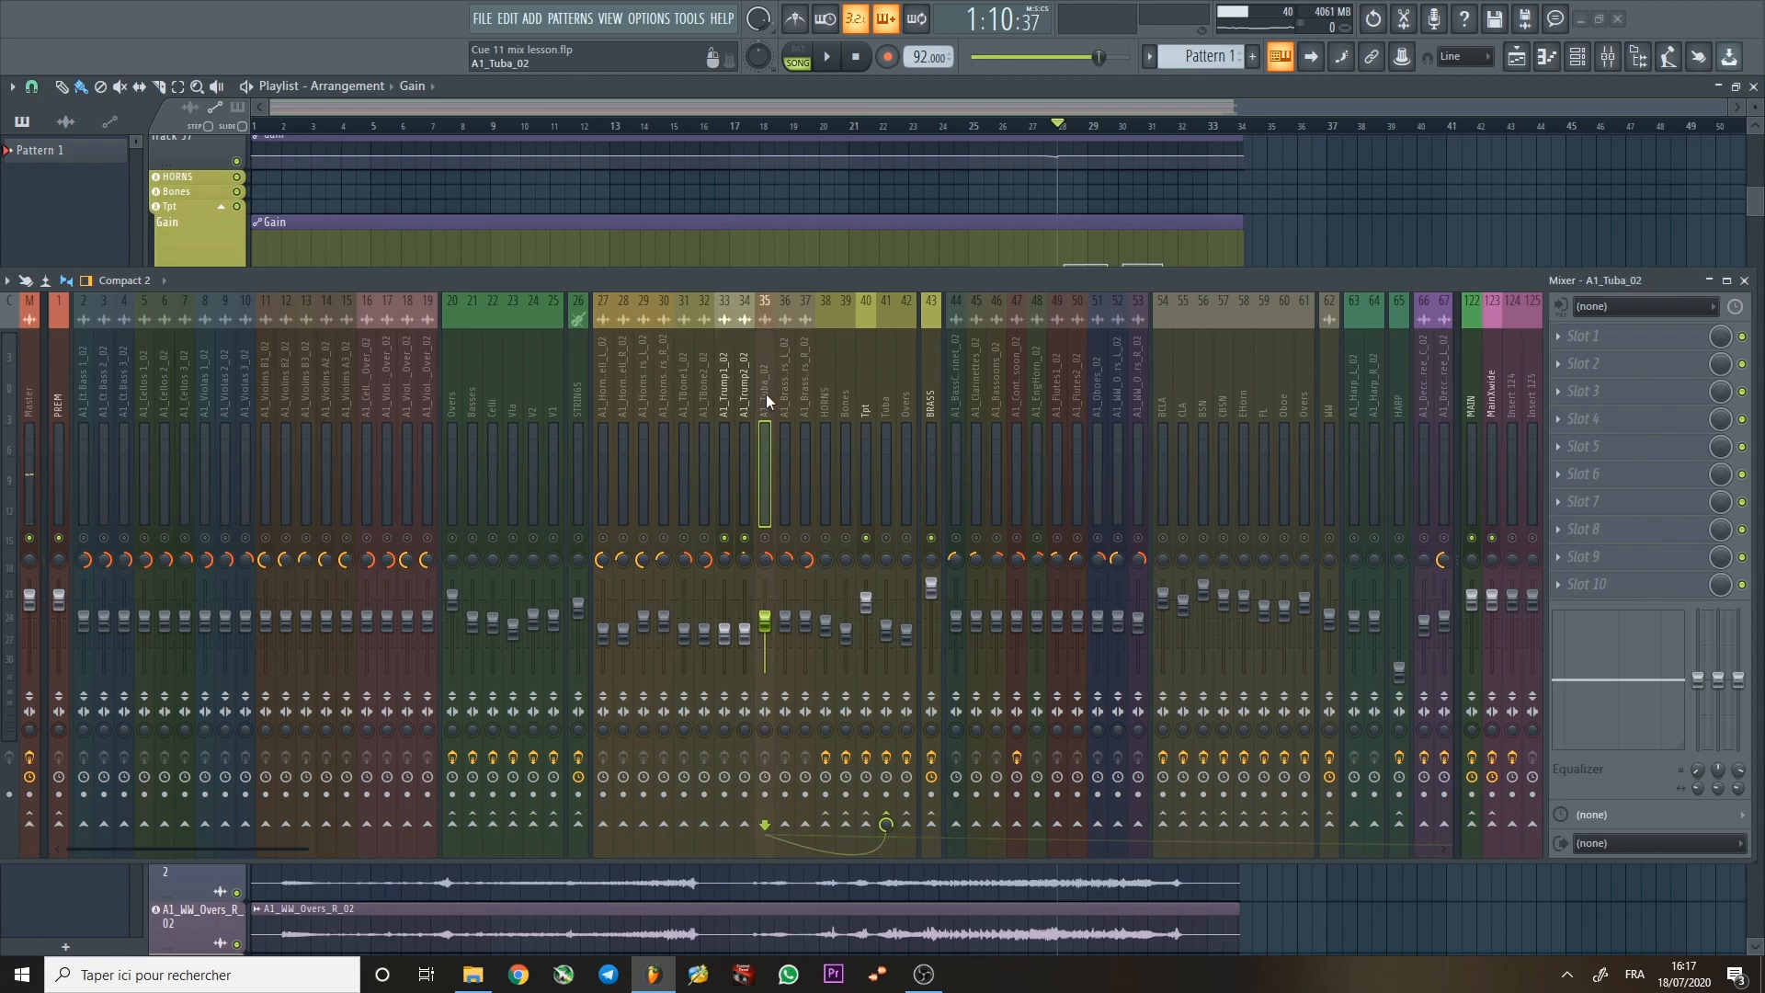
left_click(785, 542)
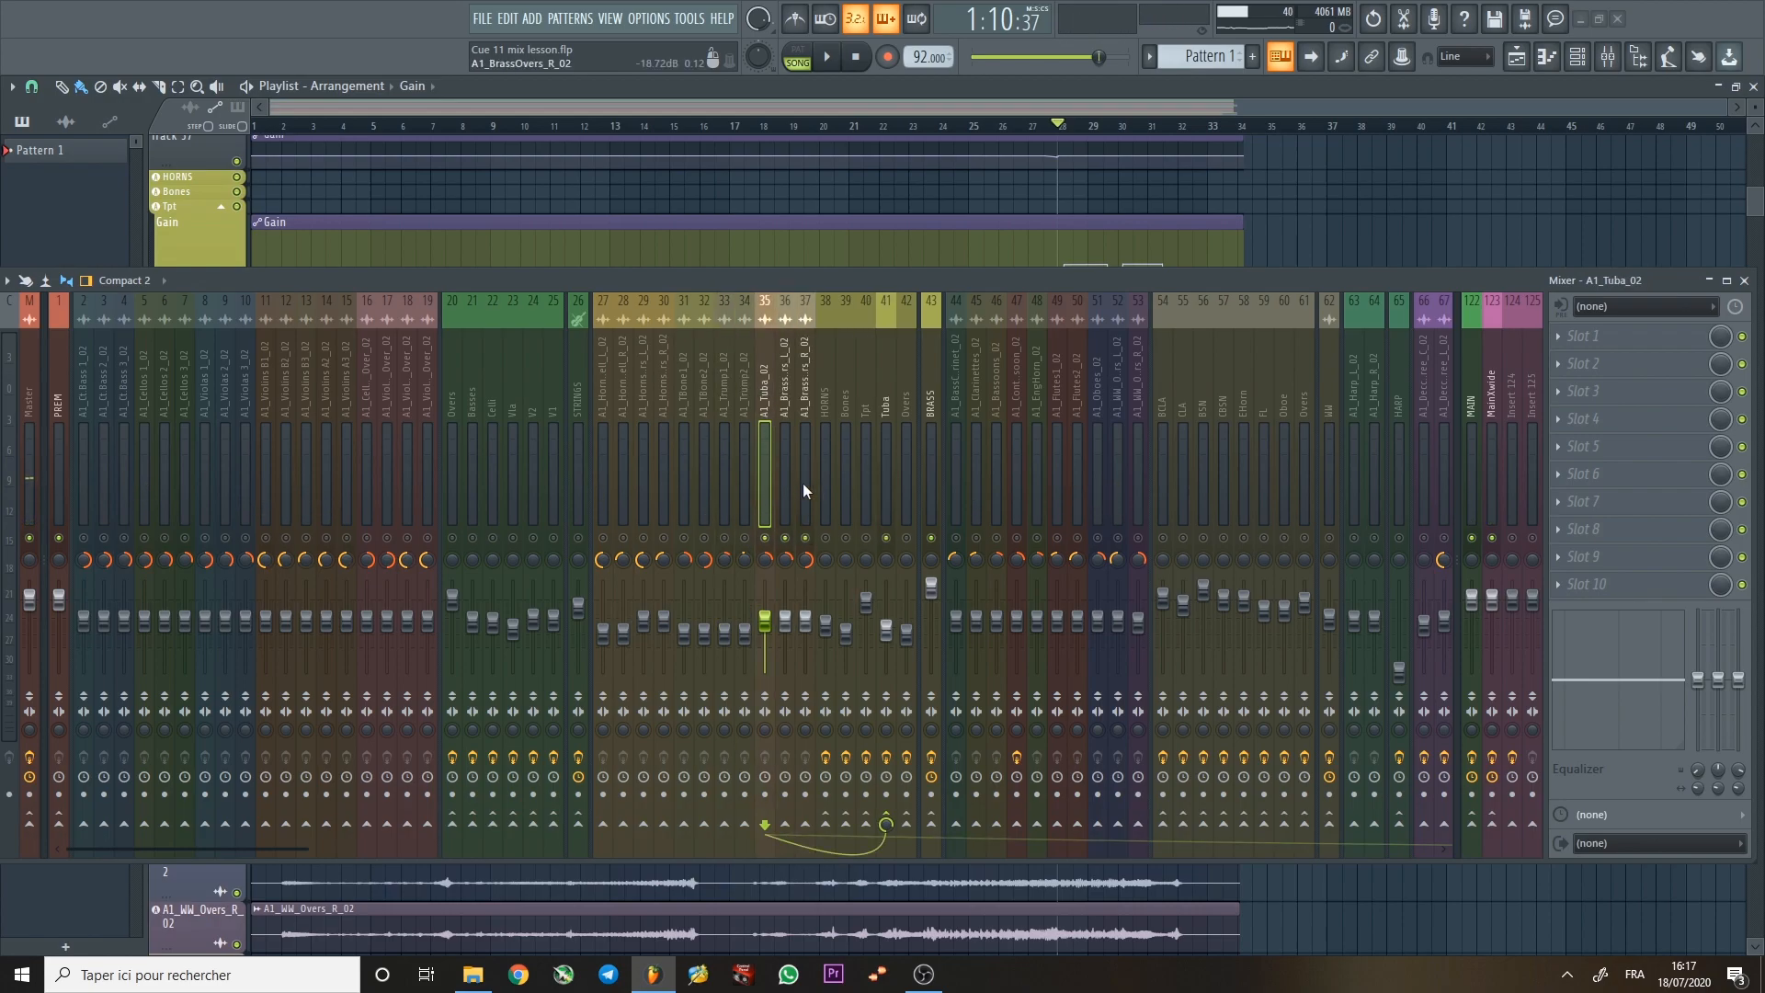
left_click(803, 386)
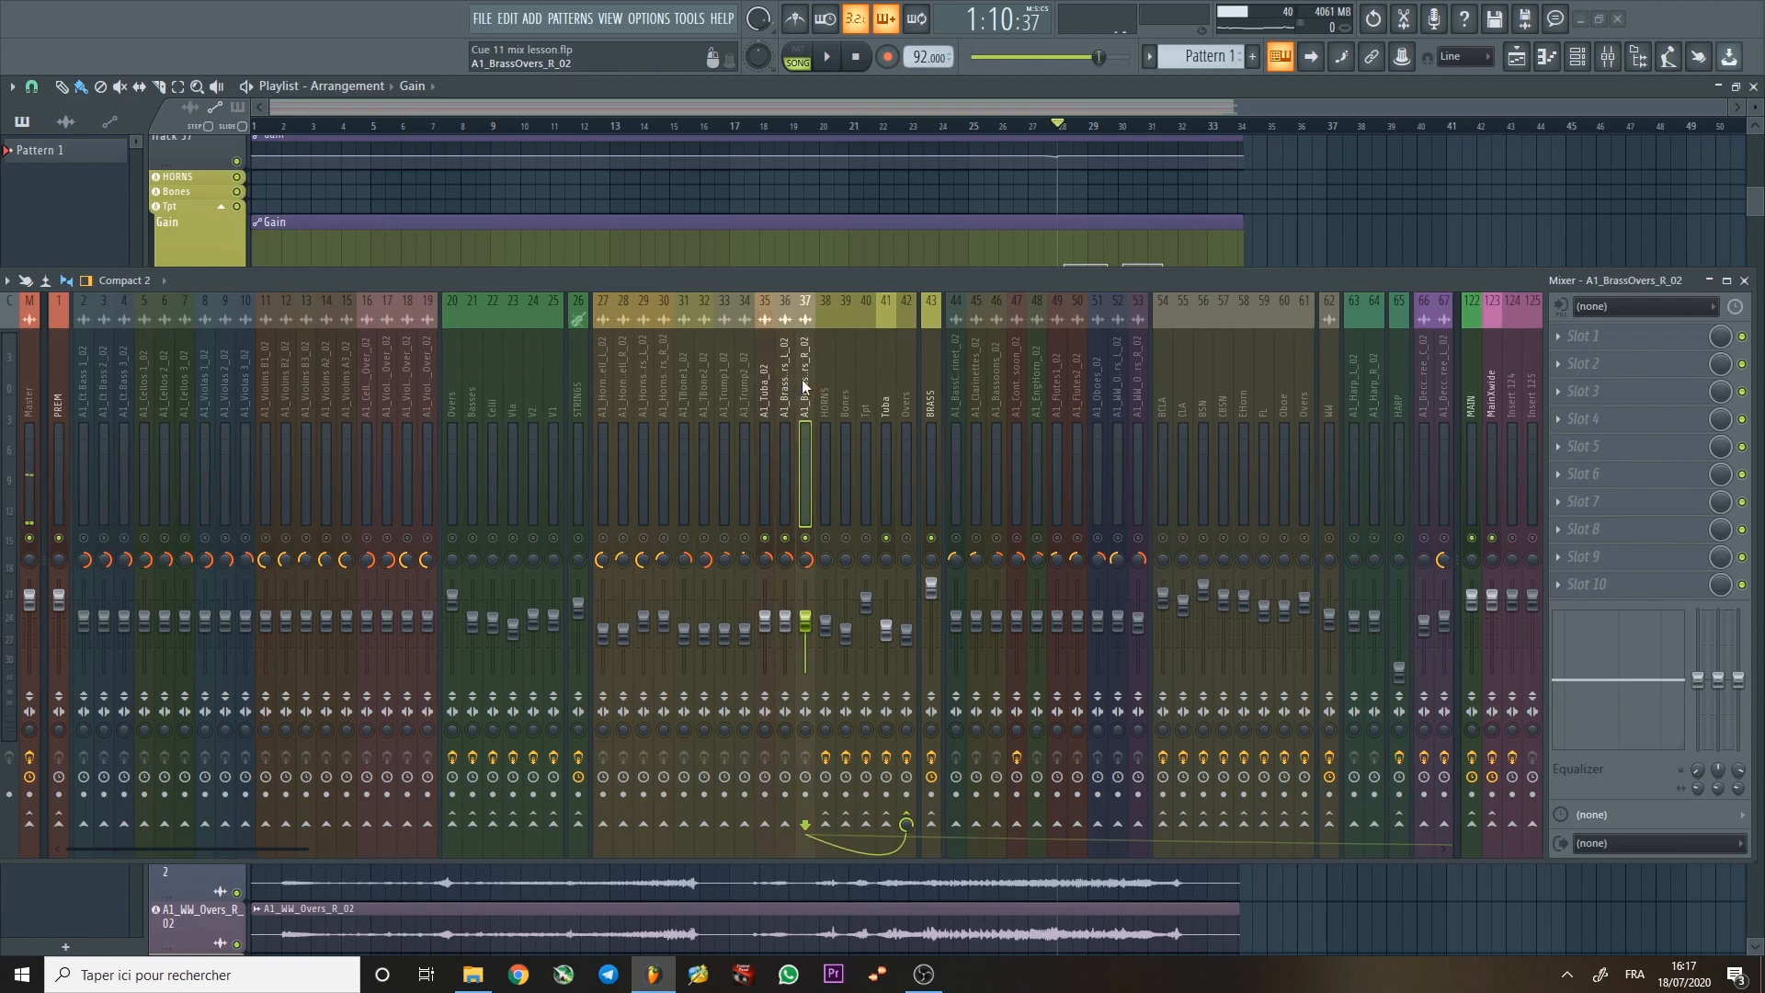
Inspect the panning and routing of the horn bell and horn overhead tracks, from A1_HornsBell_L_02 to A1_HornsOvers_R_02.
left_click(639, 399)
left_click(626, 399)
left_click(611, 399)
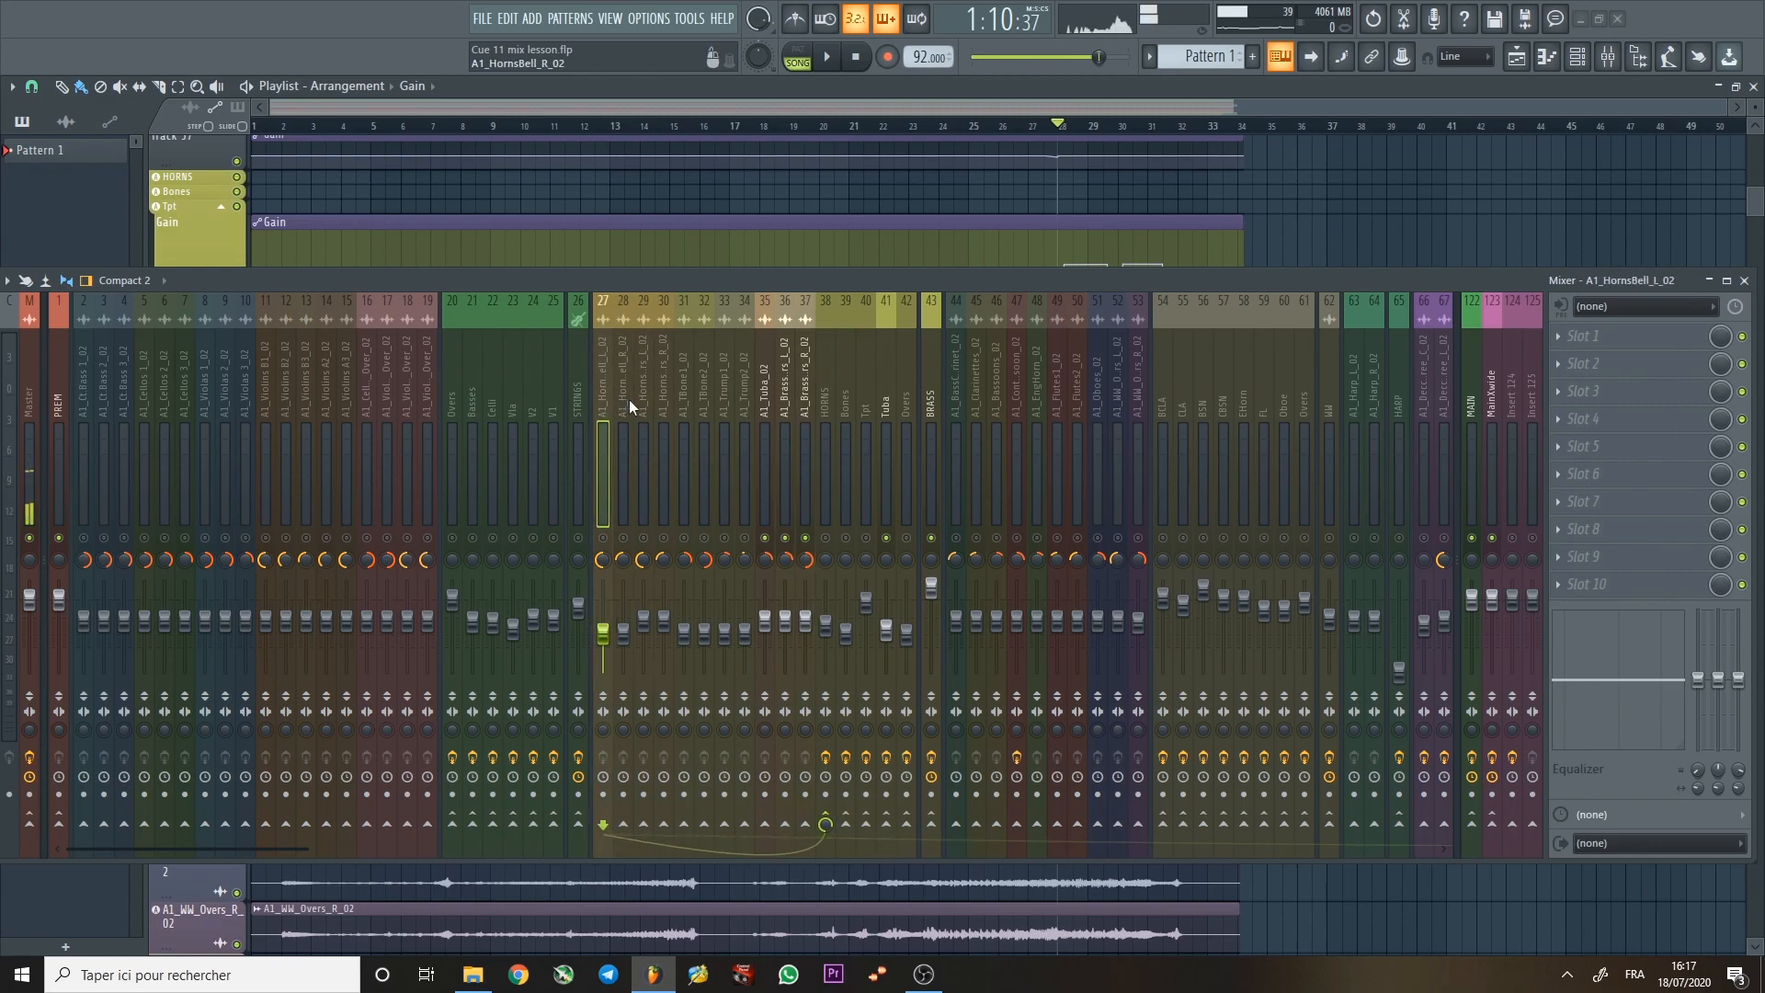
left_click(643, 399)
left_click(658, 400)
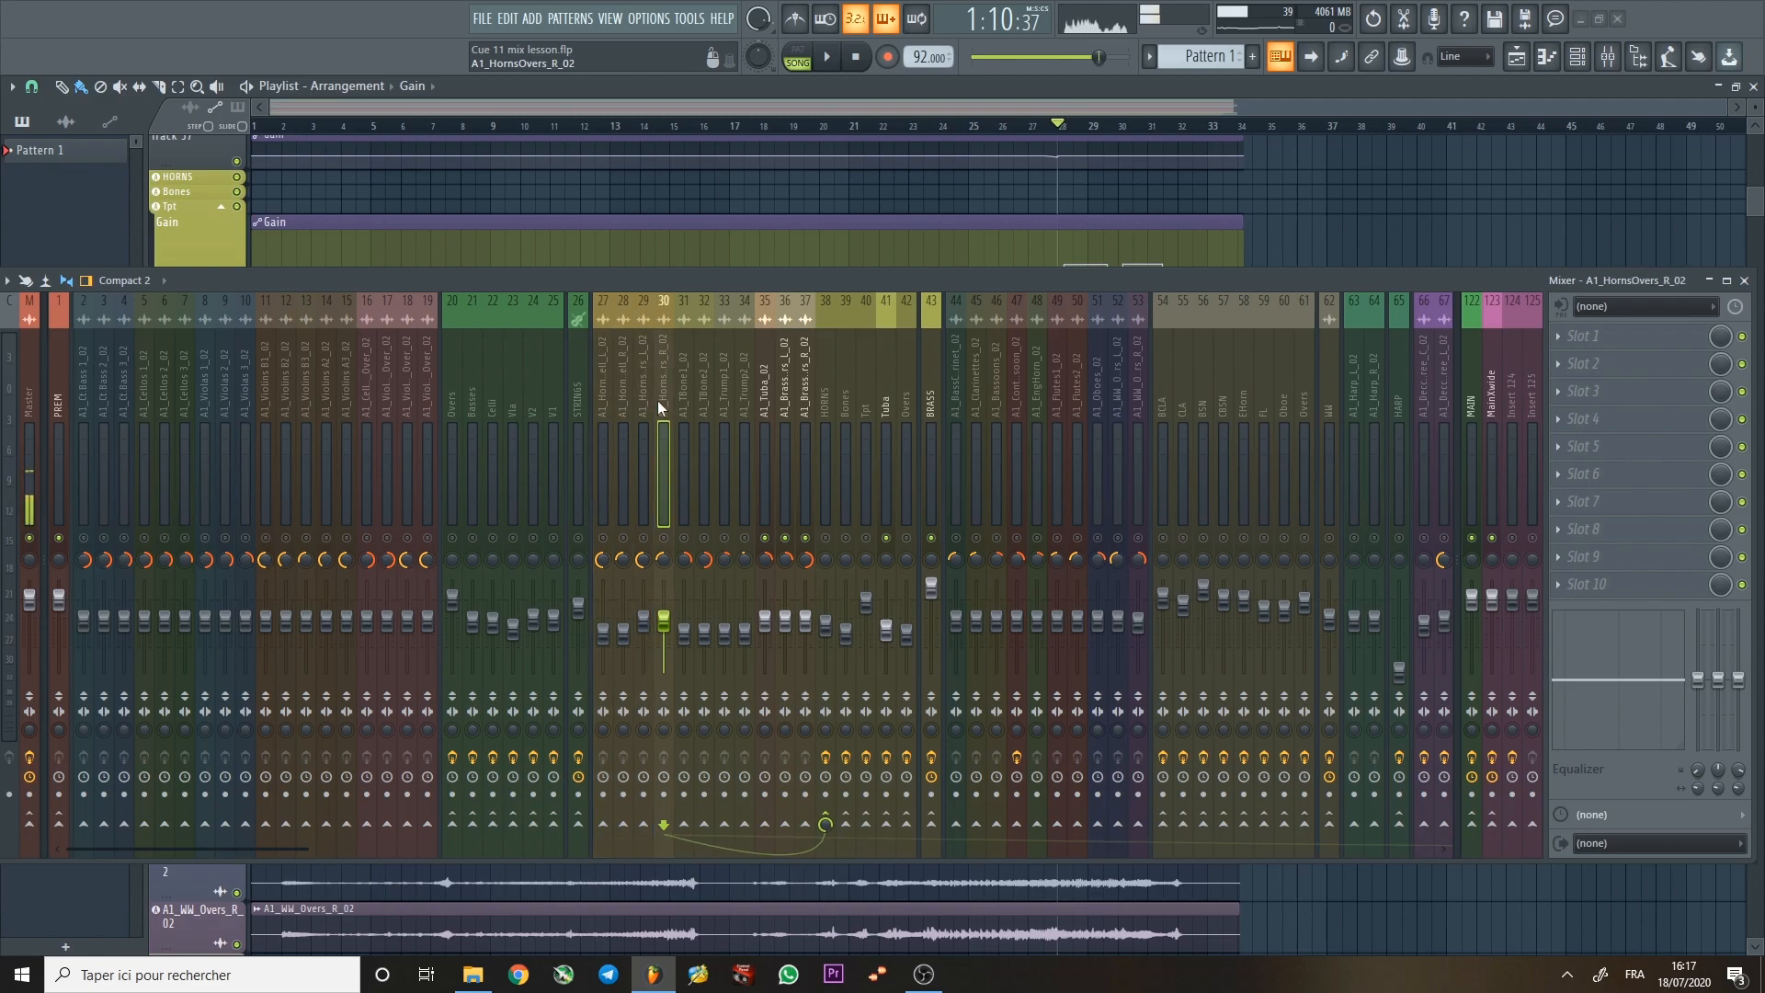
Solo the four horn bell and overhead tracks together with both brass overhead tracks.
right_click(644, 538)
left_click(663, 538)
left_click(623, 538)
left_click(603, 538)
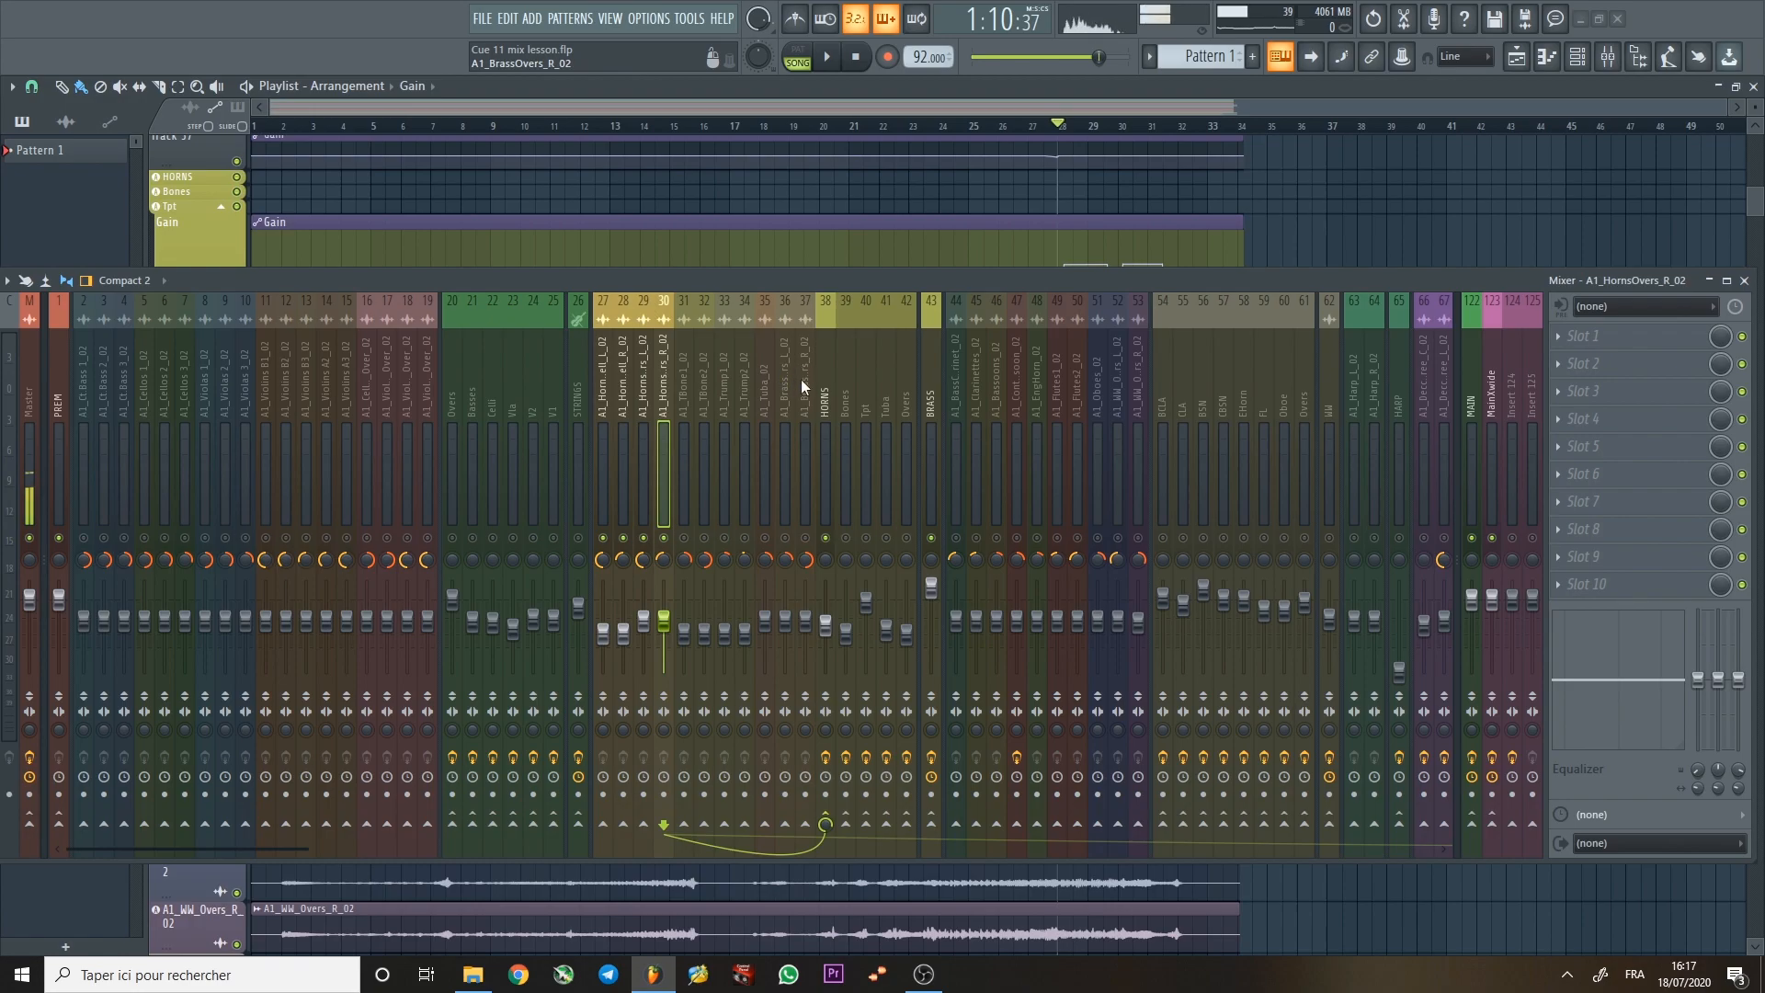
left_click(806, 538)
left_click(785, 537)
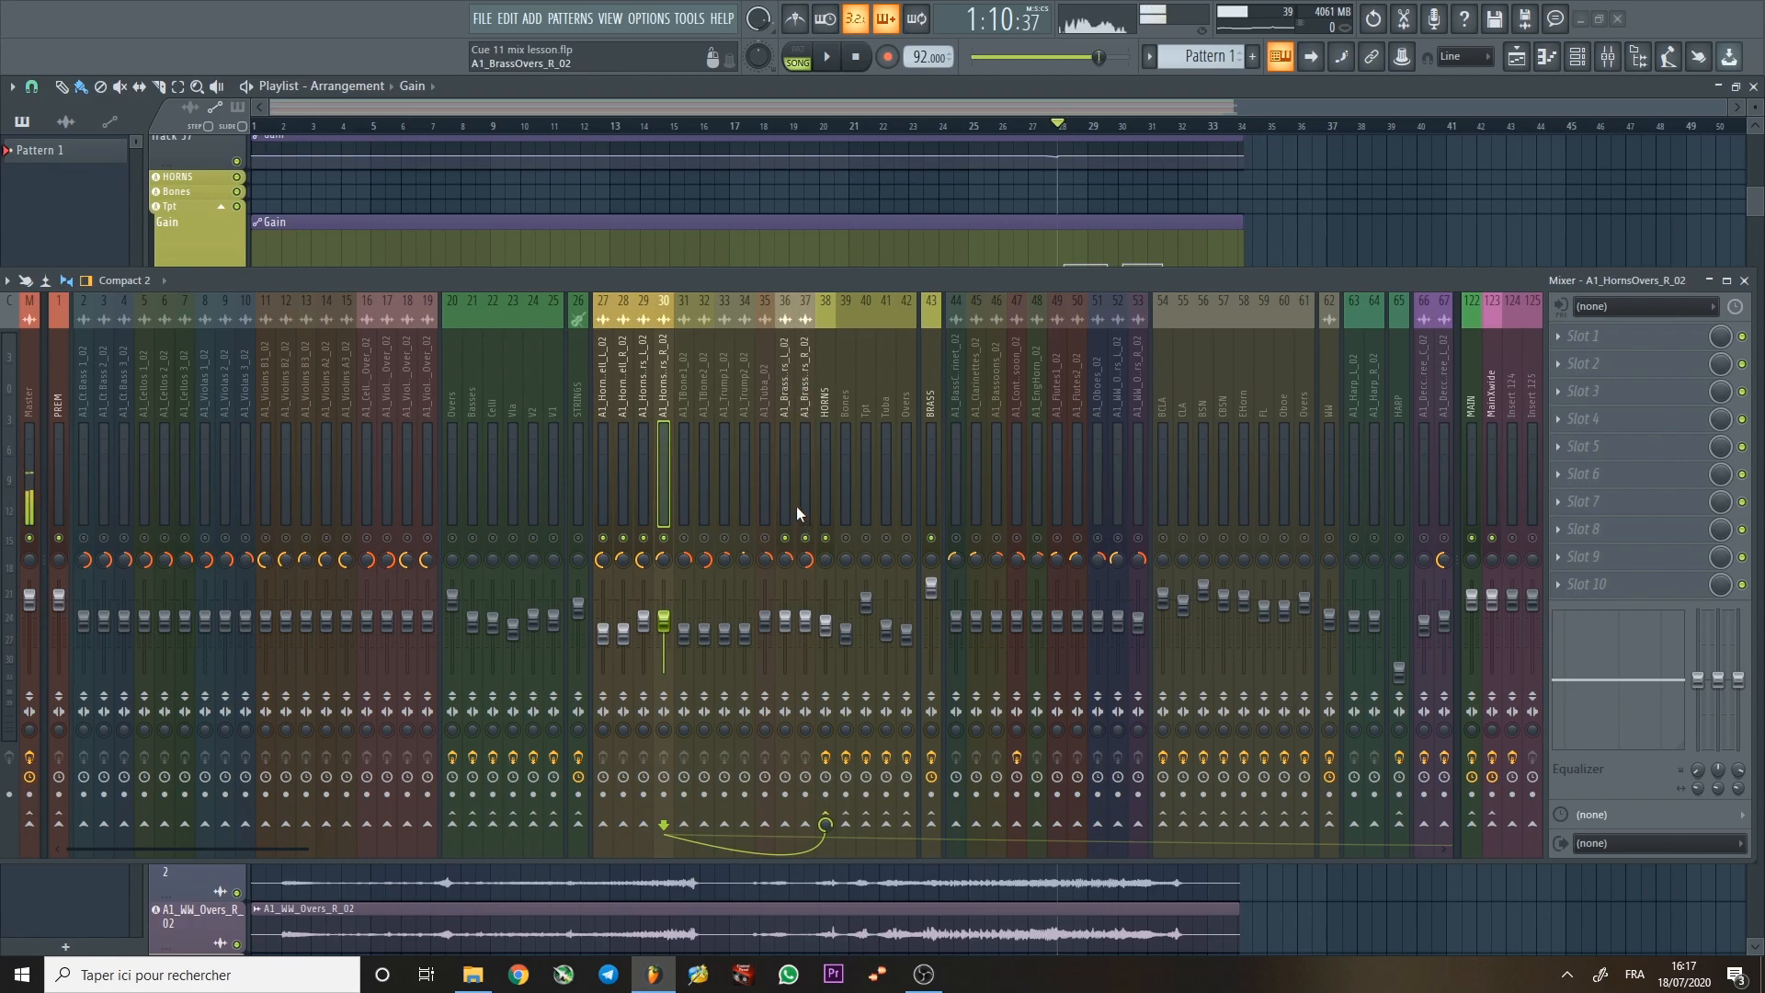
Audition the horns with the brass overheads from about bar 28, then compare with only the four horn tracks soloed.
key("space")
left_click_drag(648, 390, 610, 391)
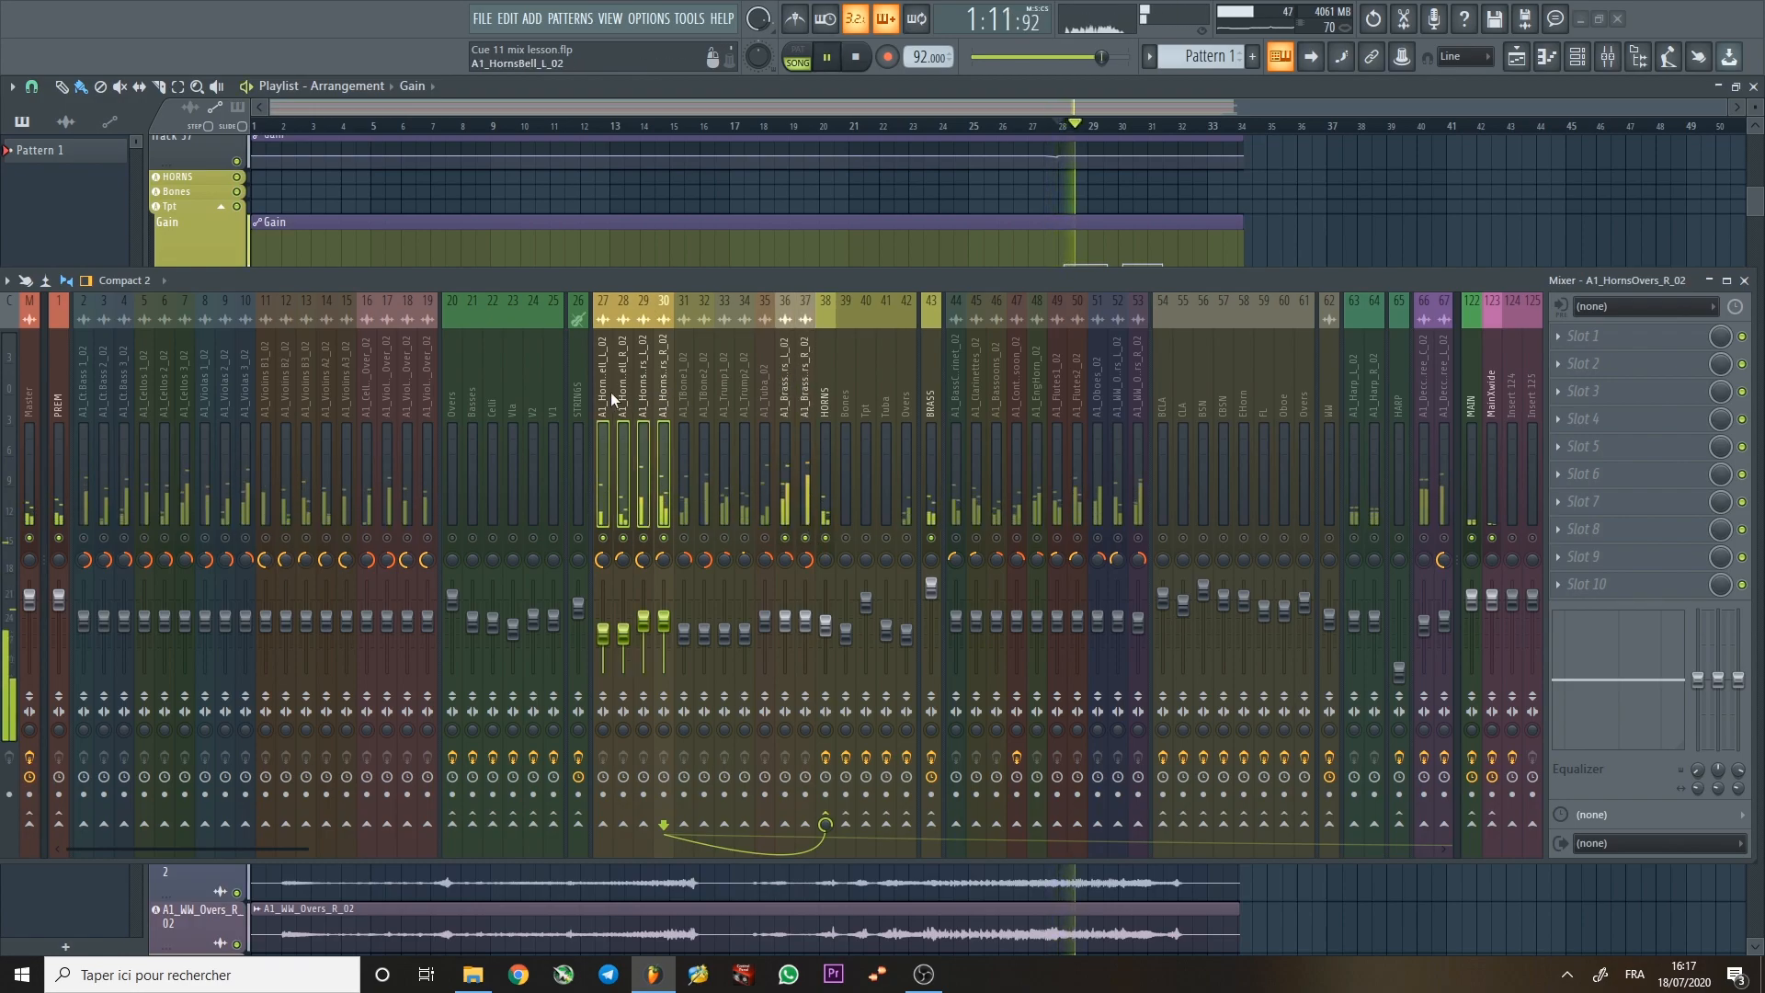
key("alt+s")
key("space")
key("space")
key("space")
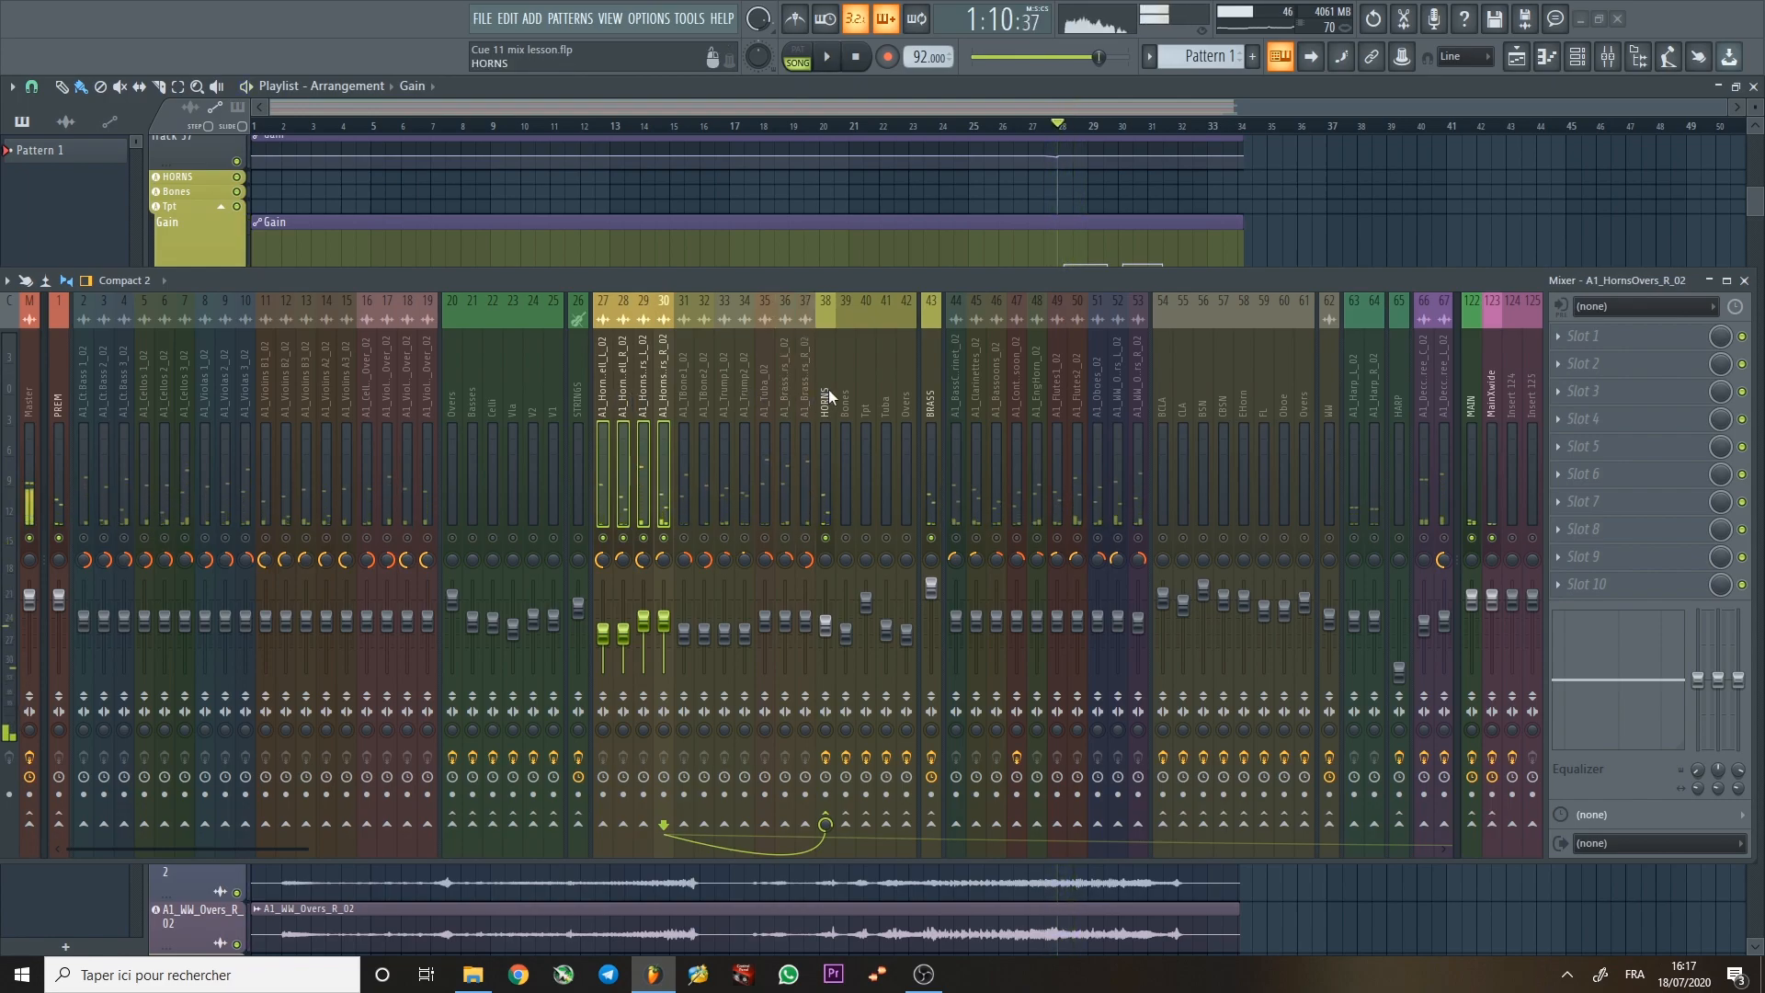
Solo A1_Tuba_02 with both brass overhead tracks and audition them from about bar 28.
left_click_drag(809, 393, 765, 395)
key("space")
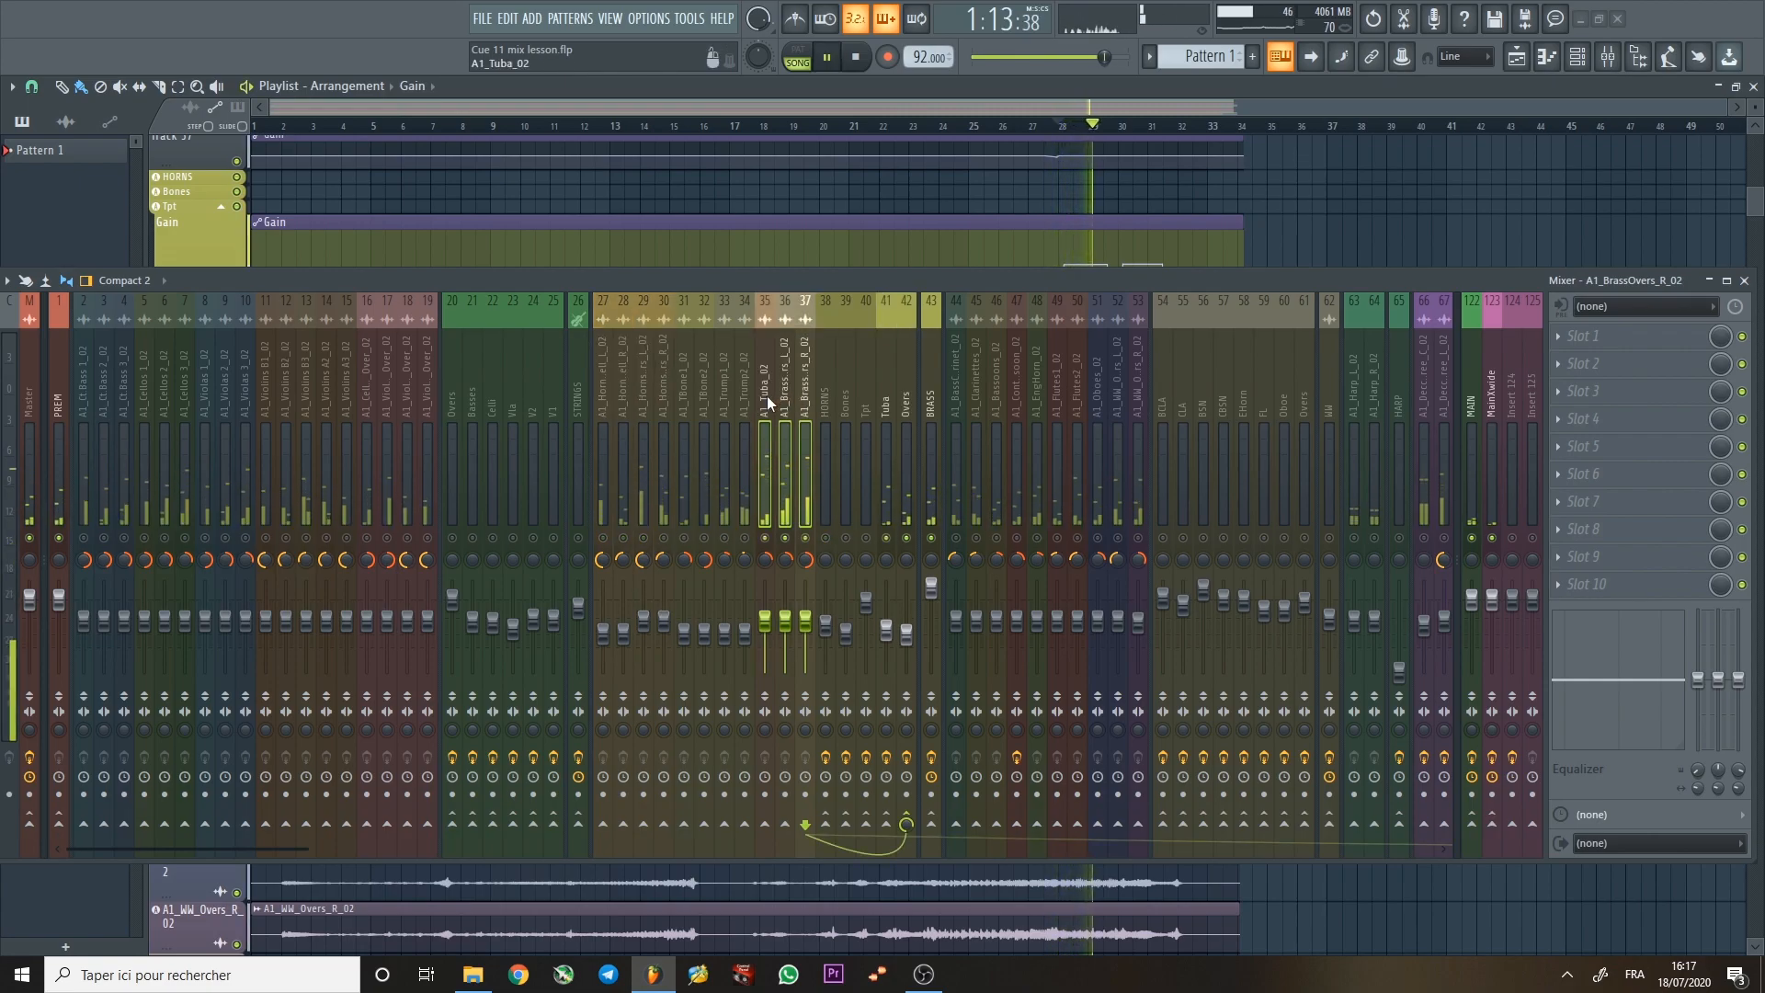
key("space")
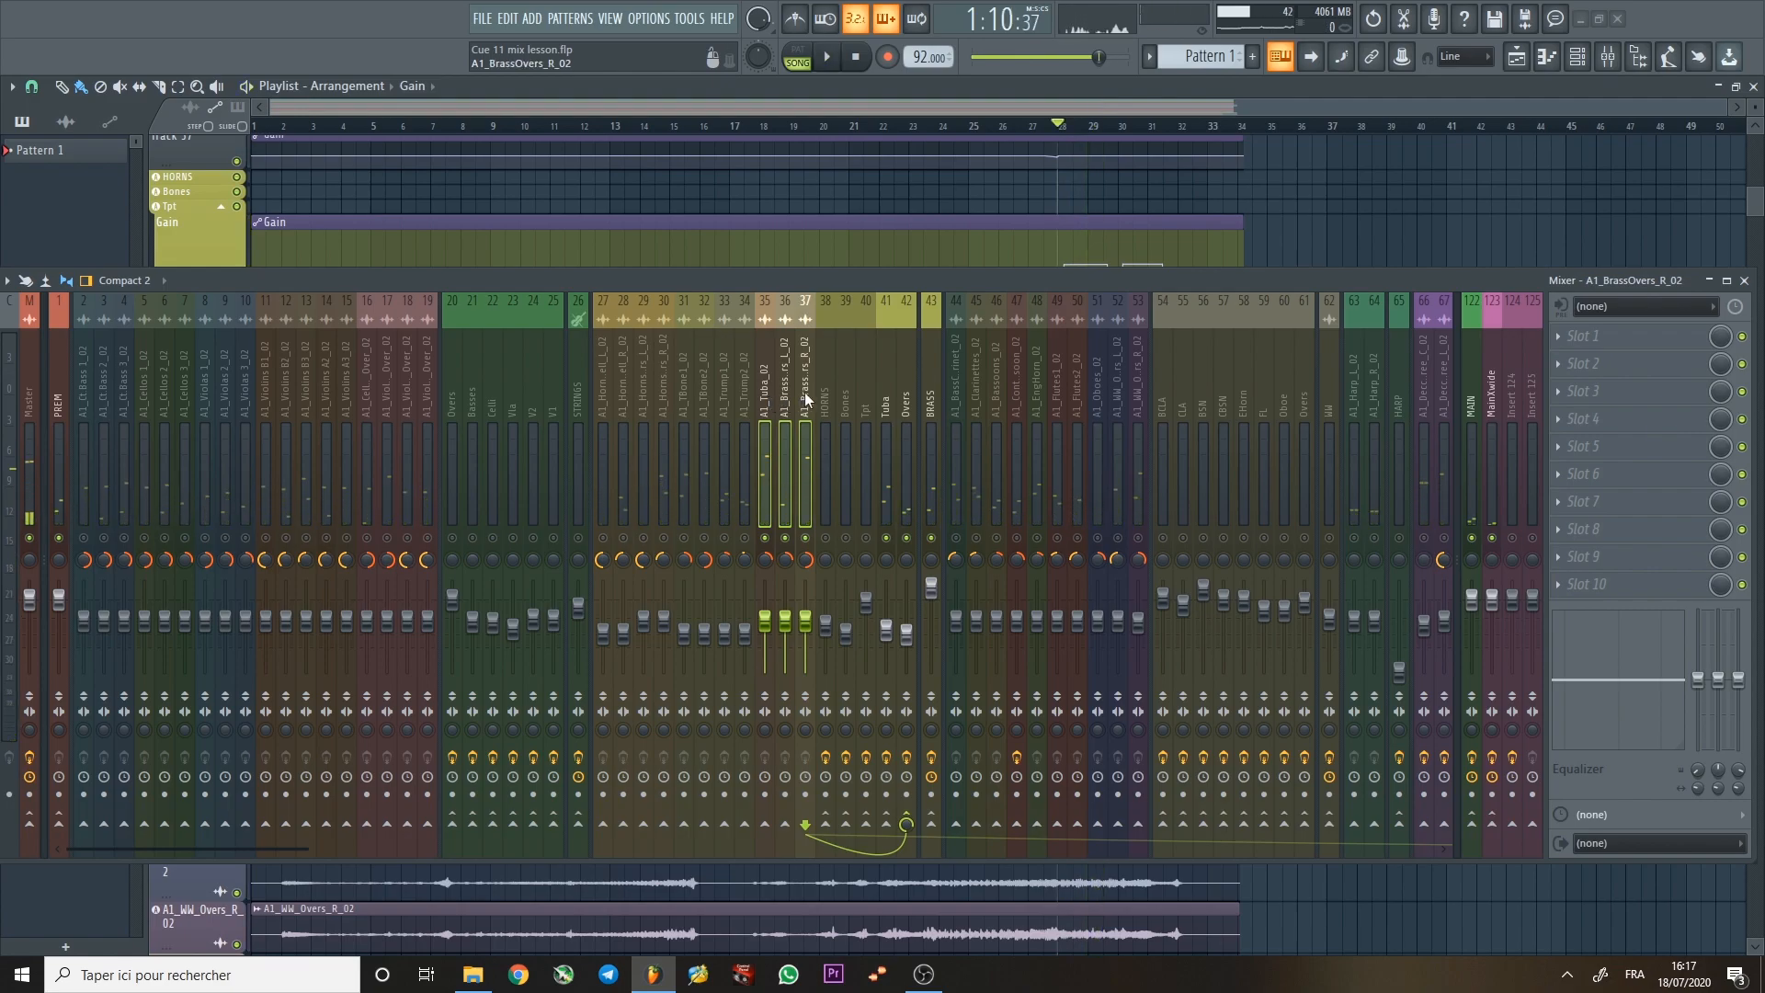
Solo the BRASS bus and audition the whole brass section from about bar 28.
left_click(931, 379)
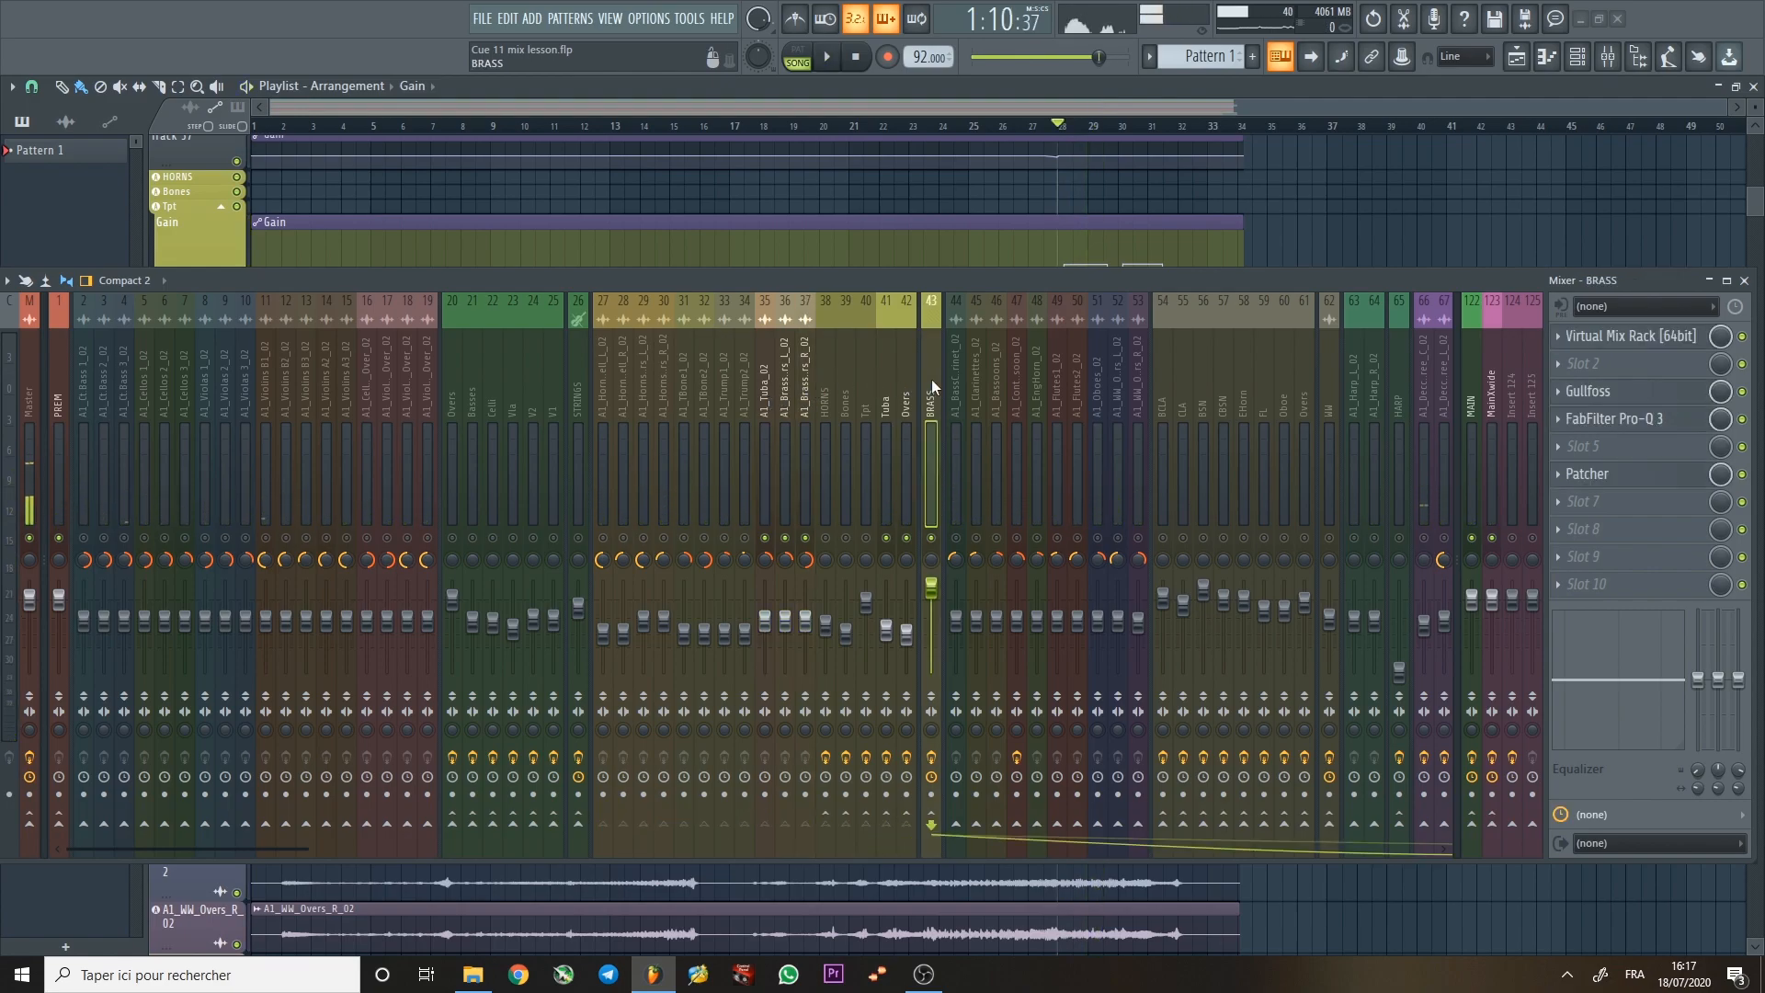
key("space")
key("space")
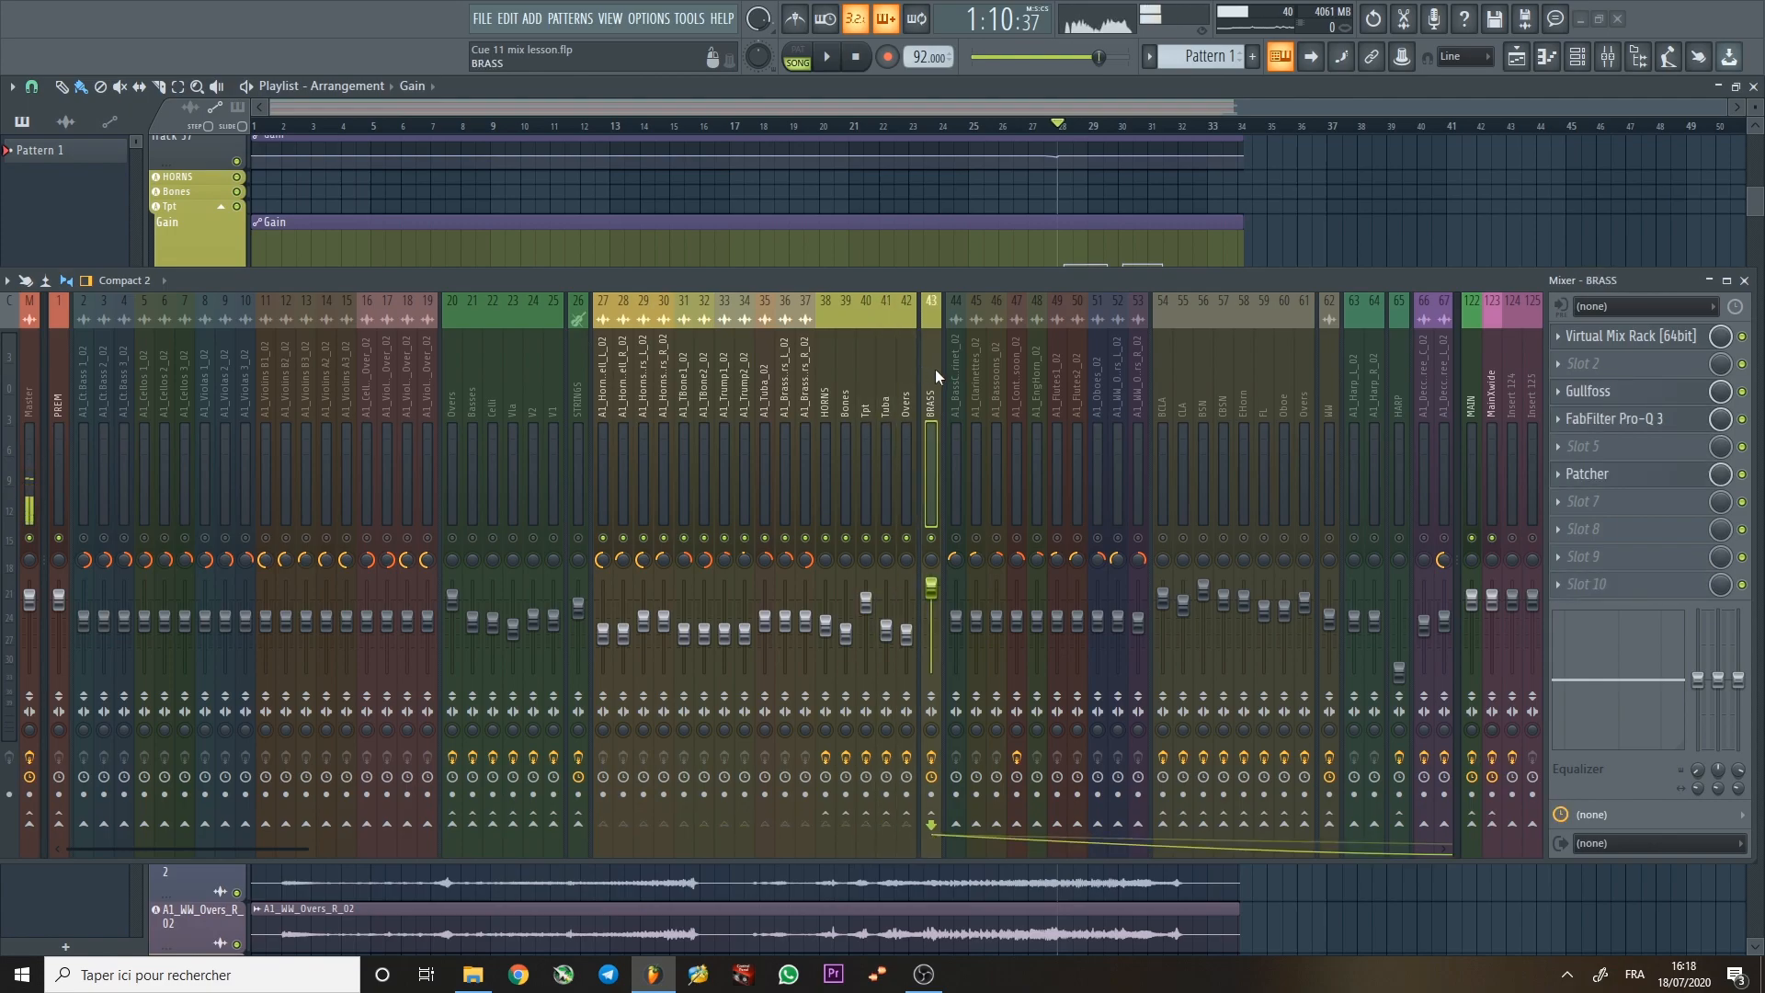
left_click_drag(932, 388, 839, 382)
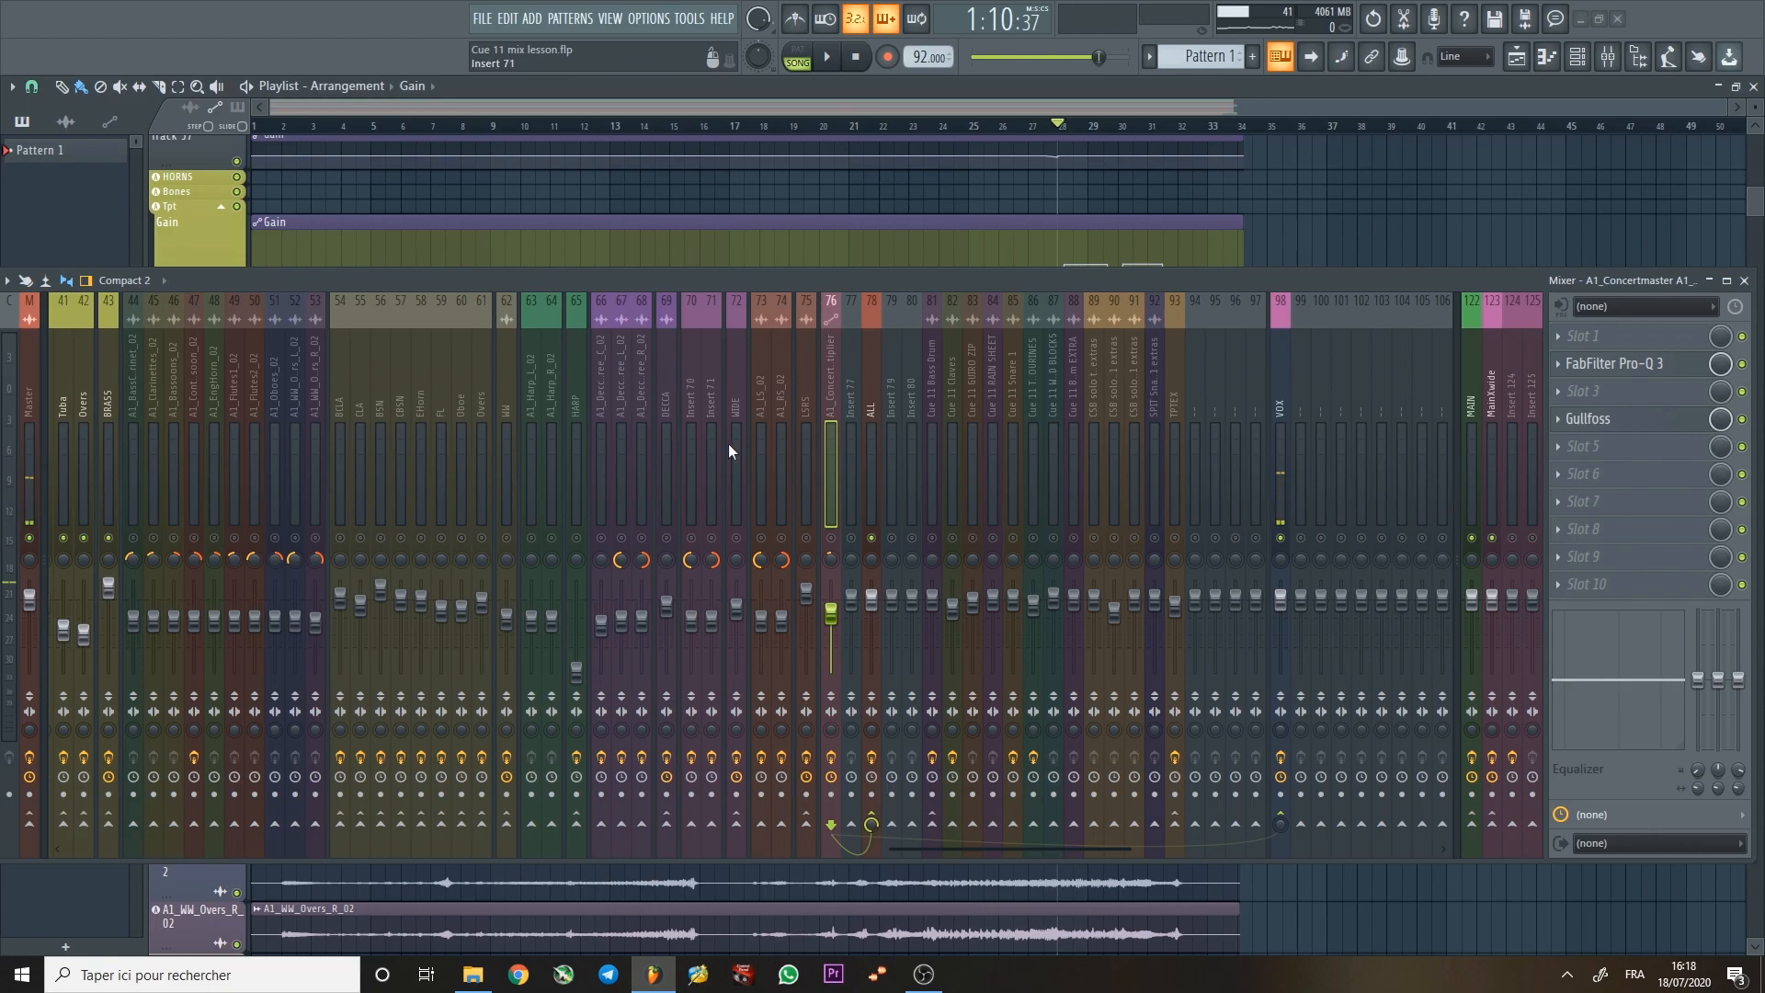
Compare the LSRS, WIDE, DECCA and ALL buses during playback from about bar 28, ending with LSRS soloed.
left_click(805, 393)
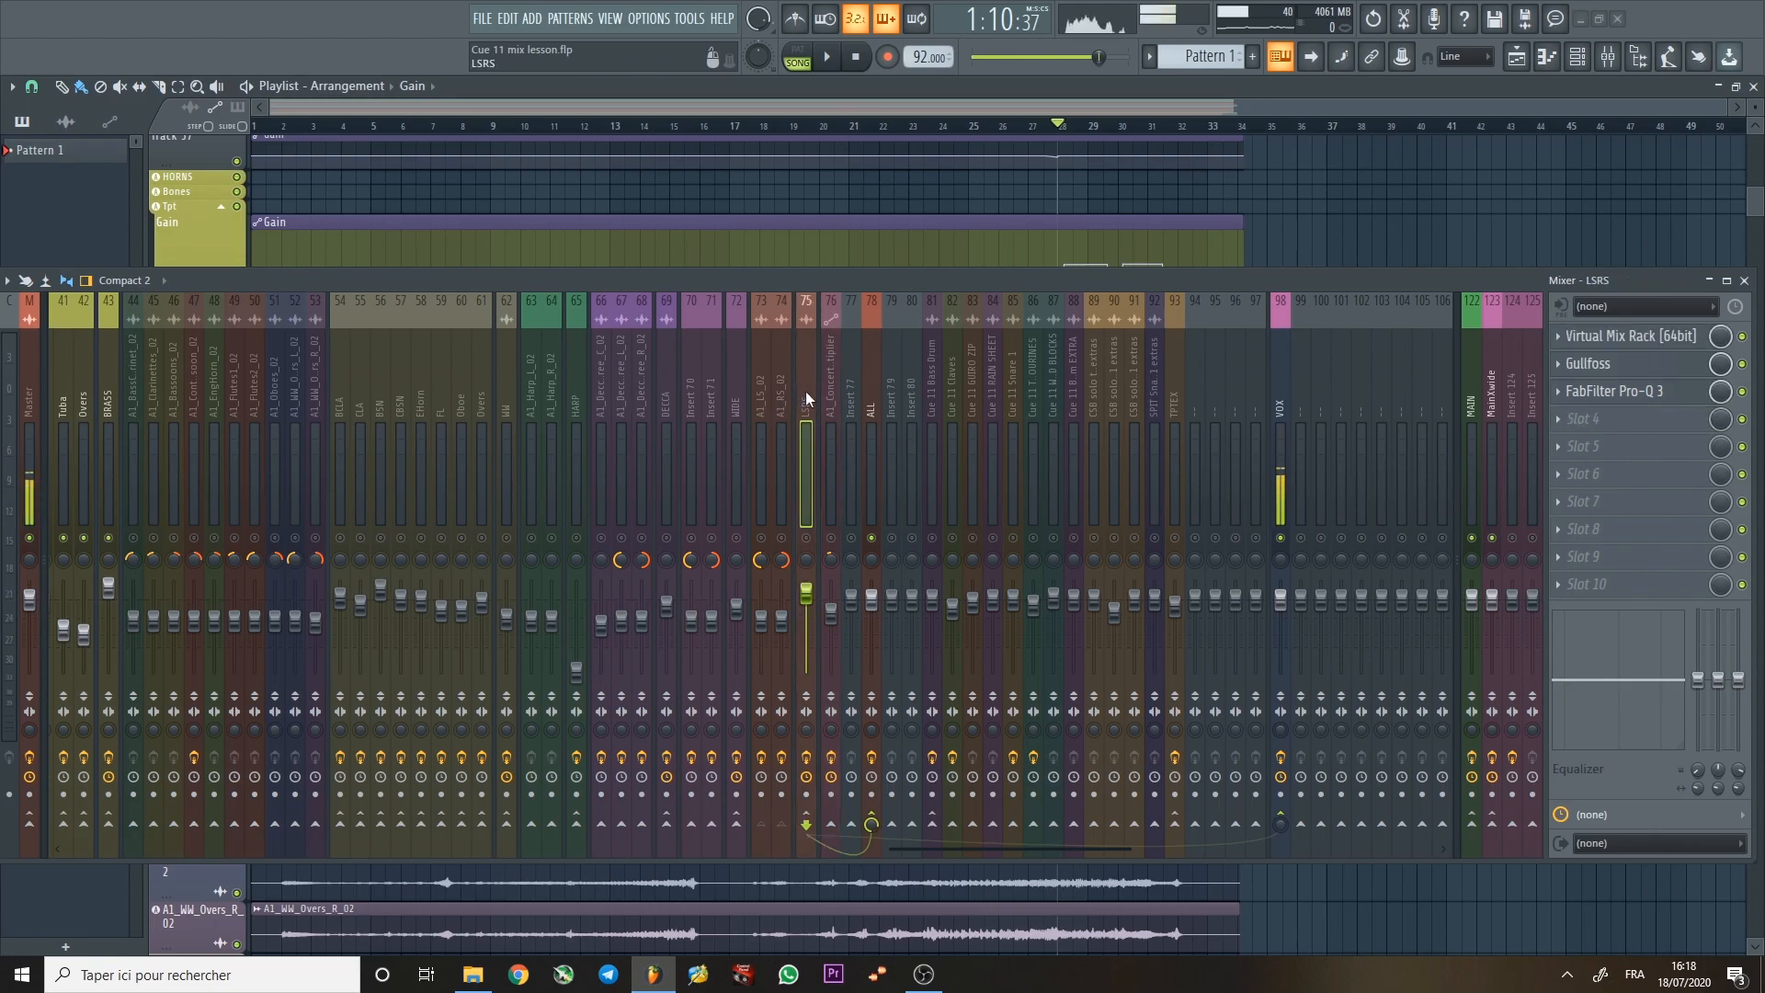
key("space")
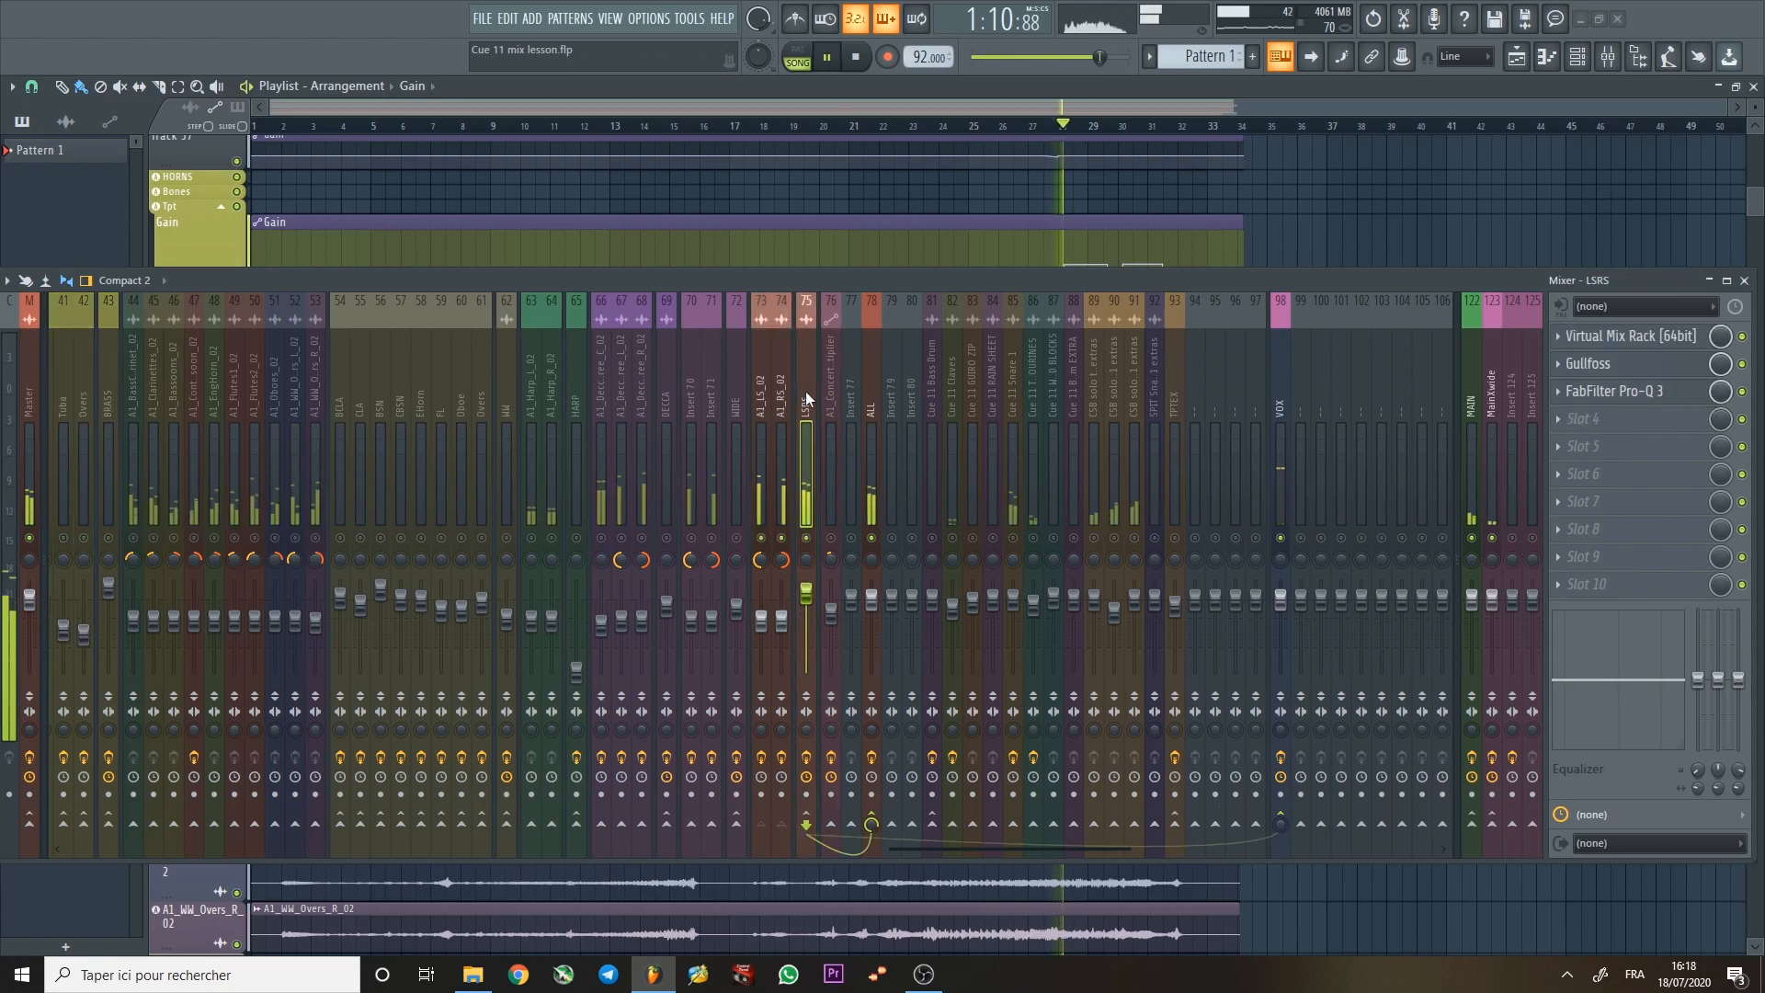
left_click(736, 382)
left_click(663, 379)
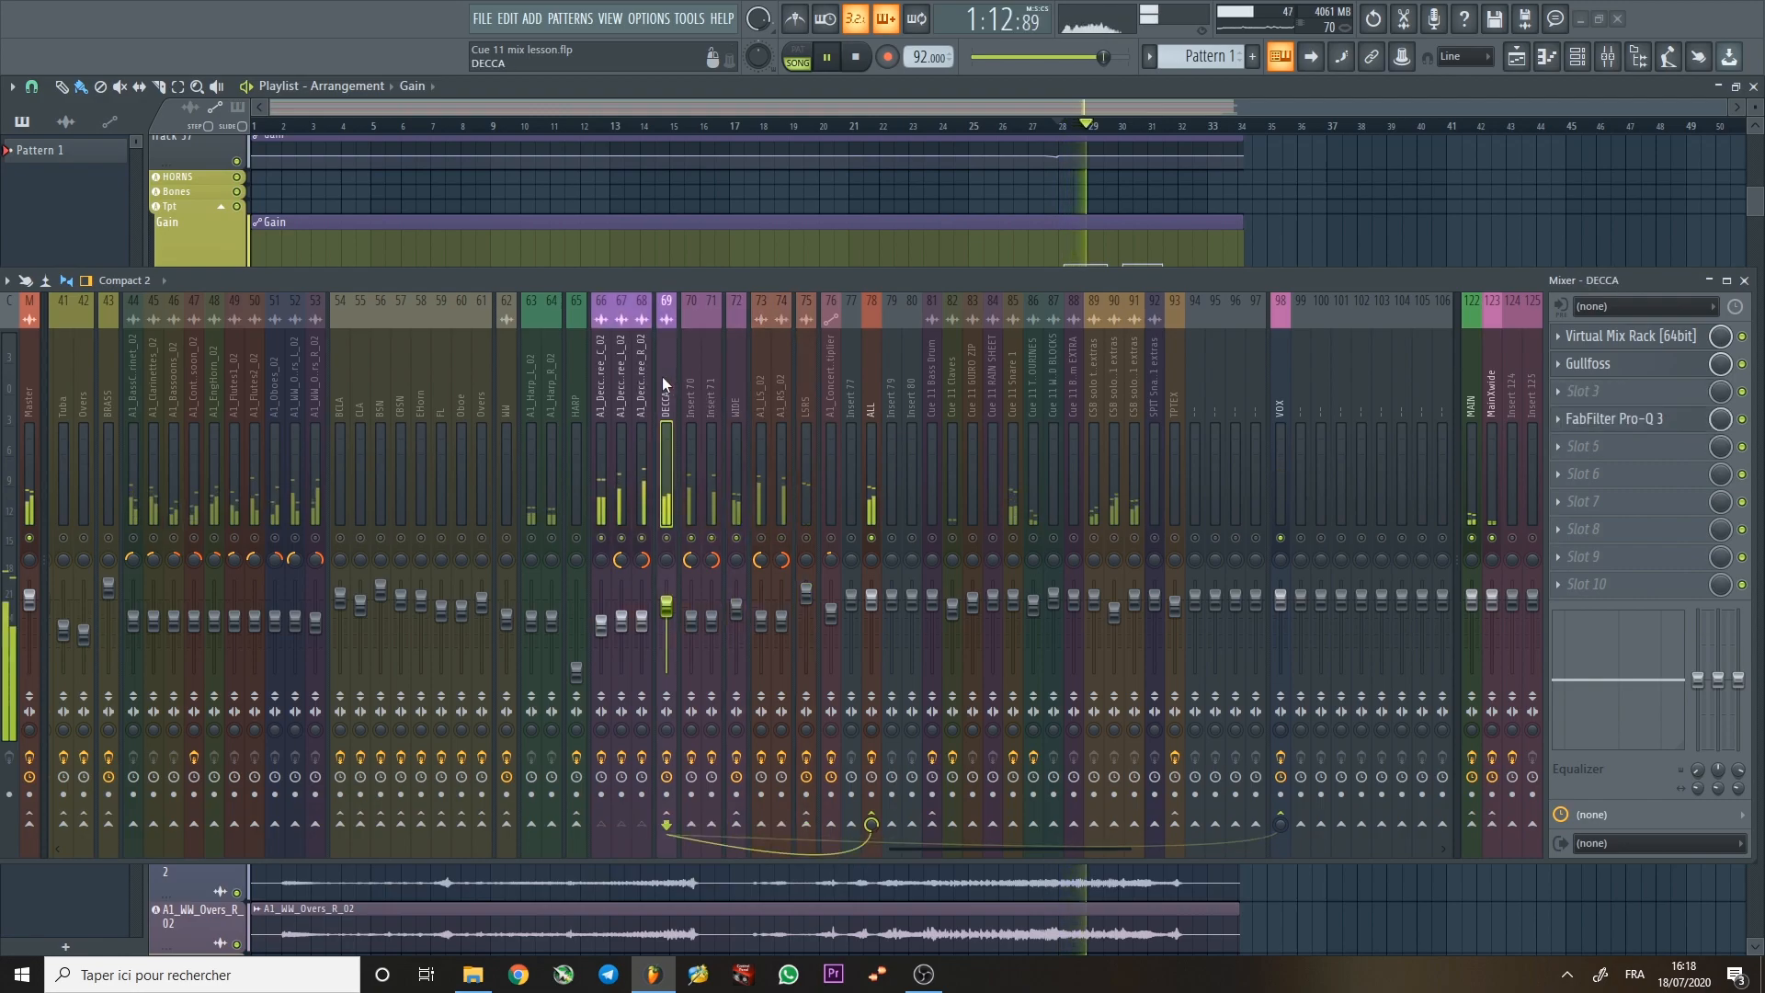
left_click(868, 379)
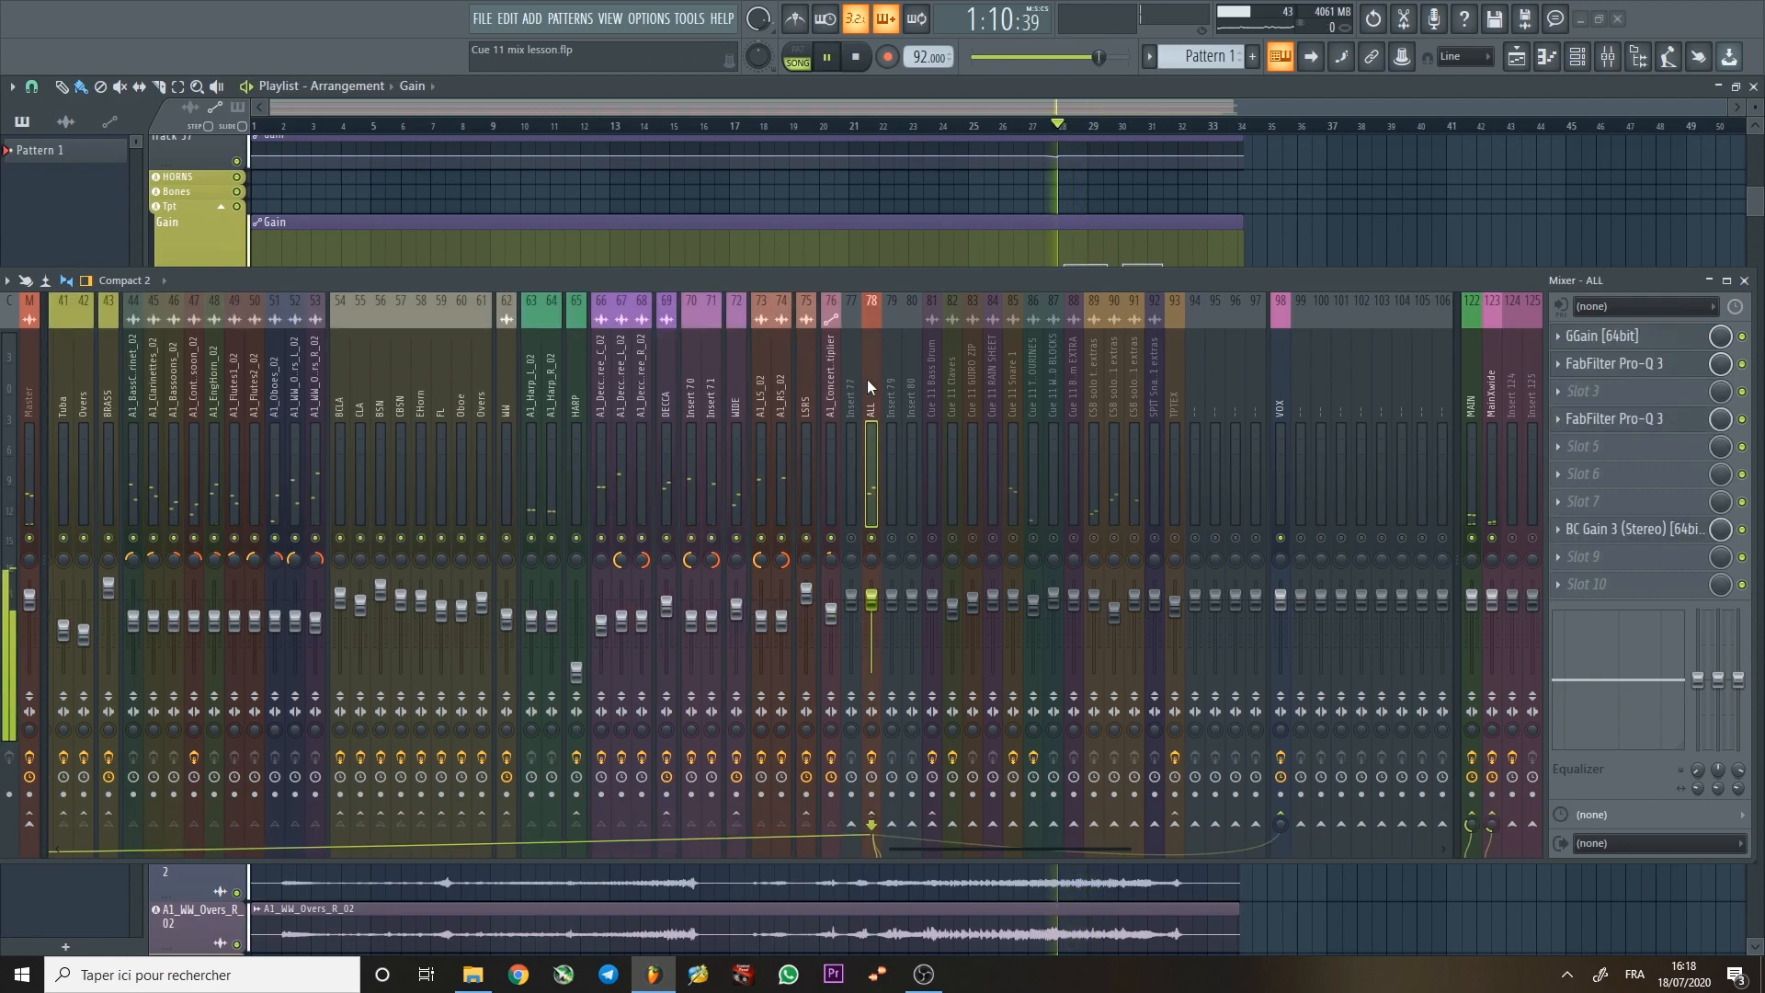
left_click(808, 377)
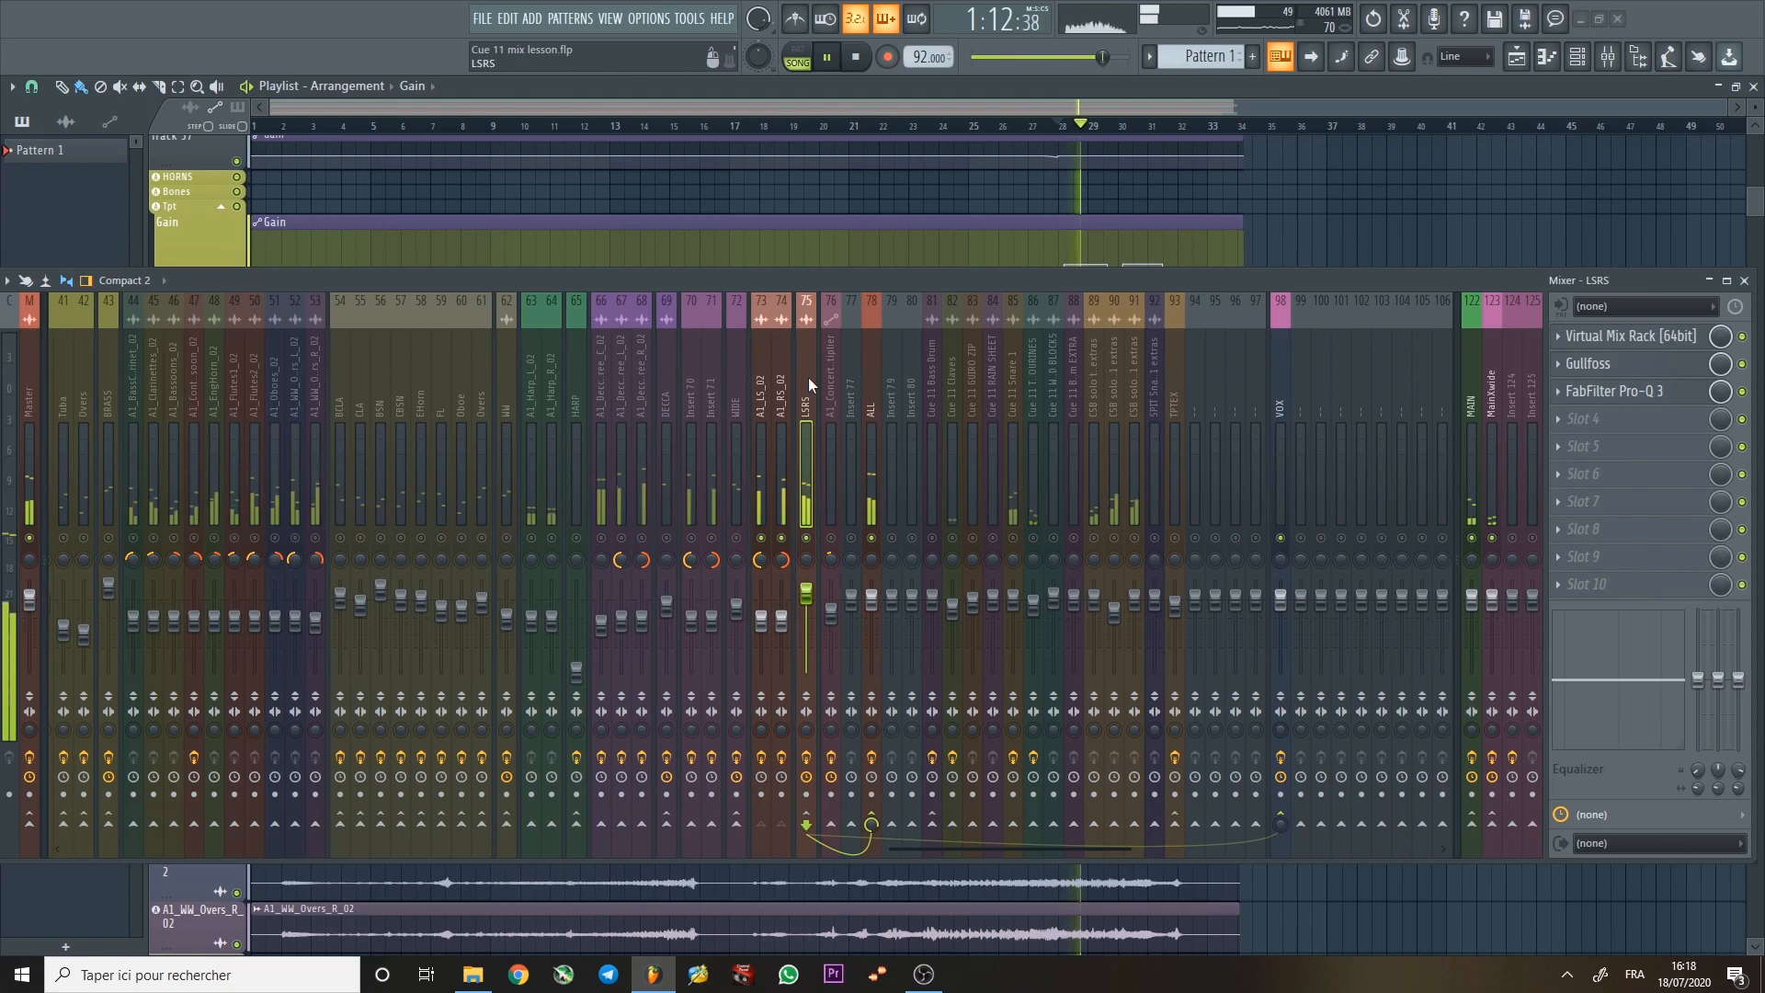
Audition the soloed LSRS bus from about the middle of bar 13 and stop playback.
key("space")
key("space")
left_click(552, 127)
left_click(632, 127)
key("space")
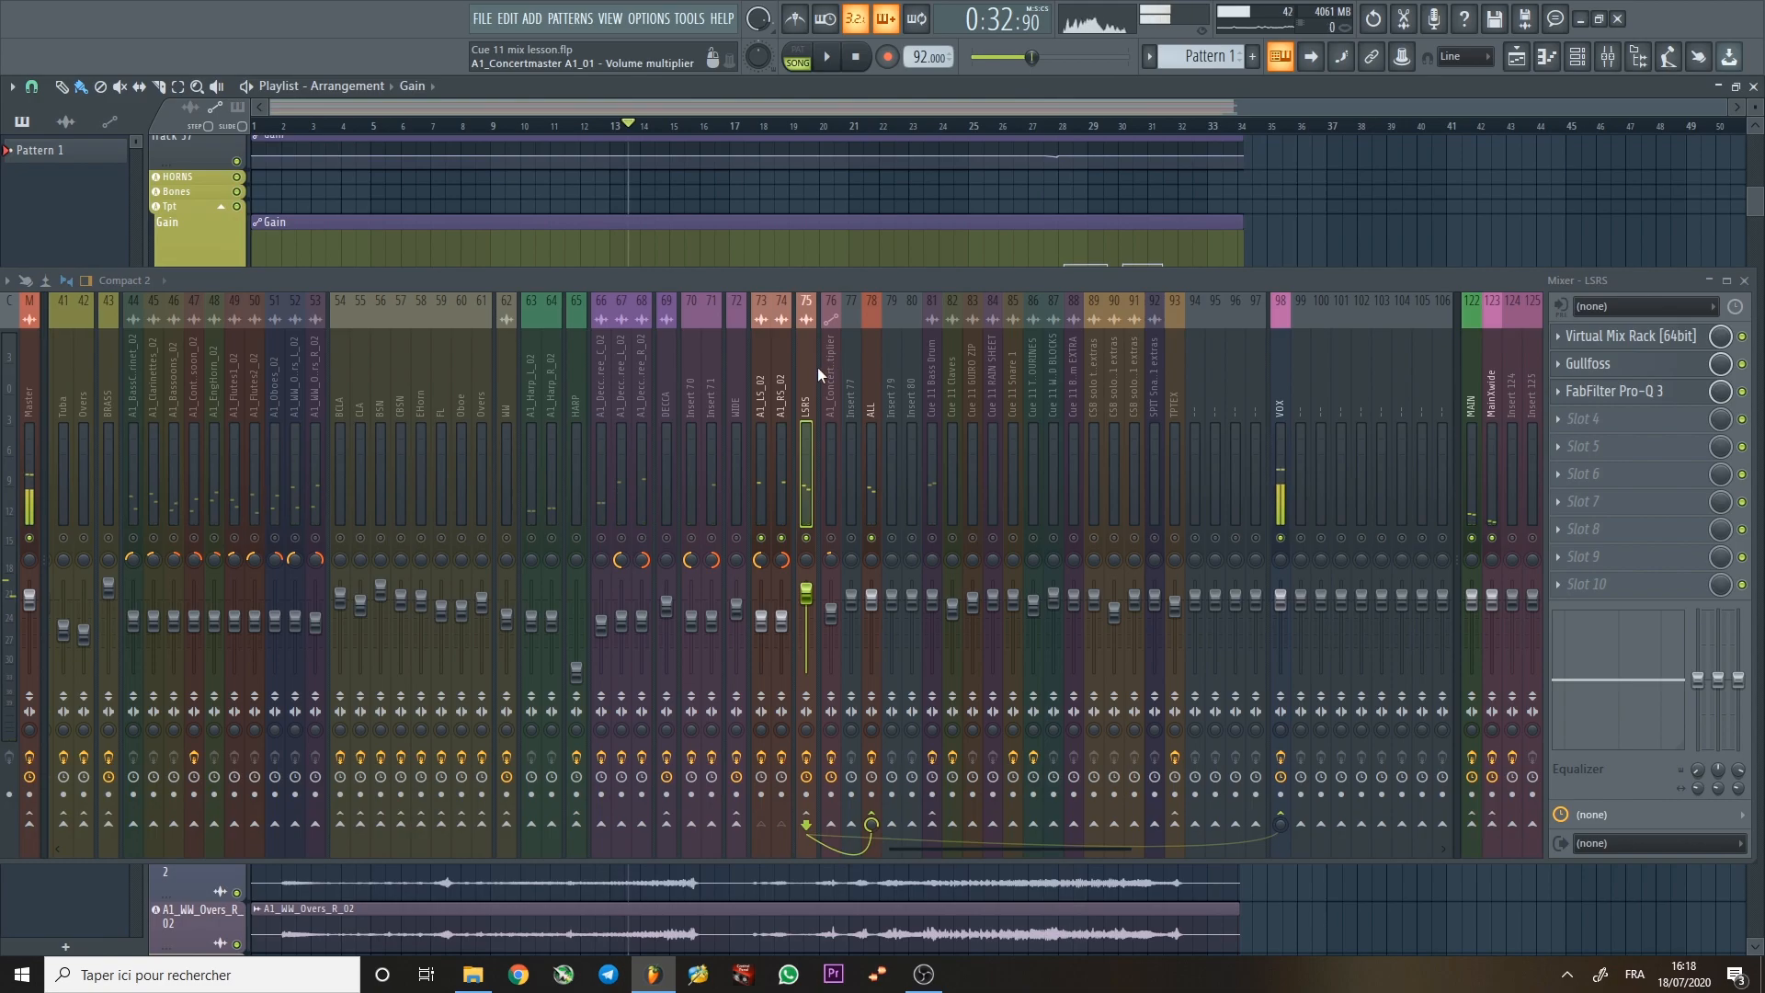
key("space")
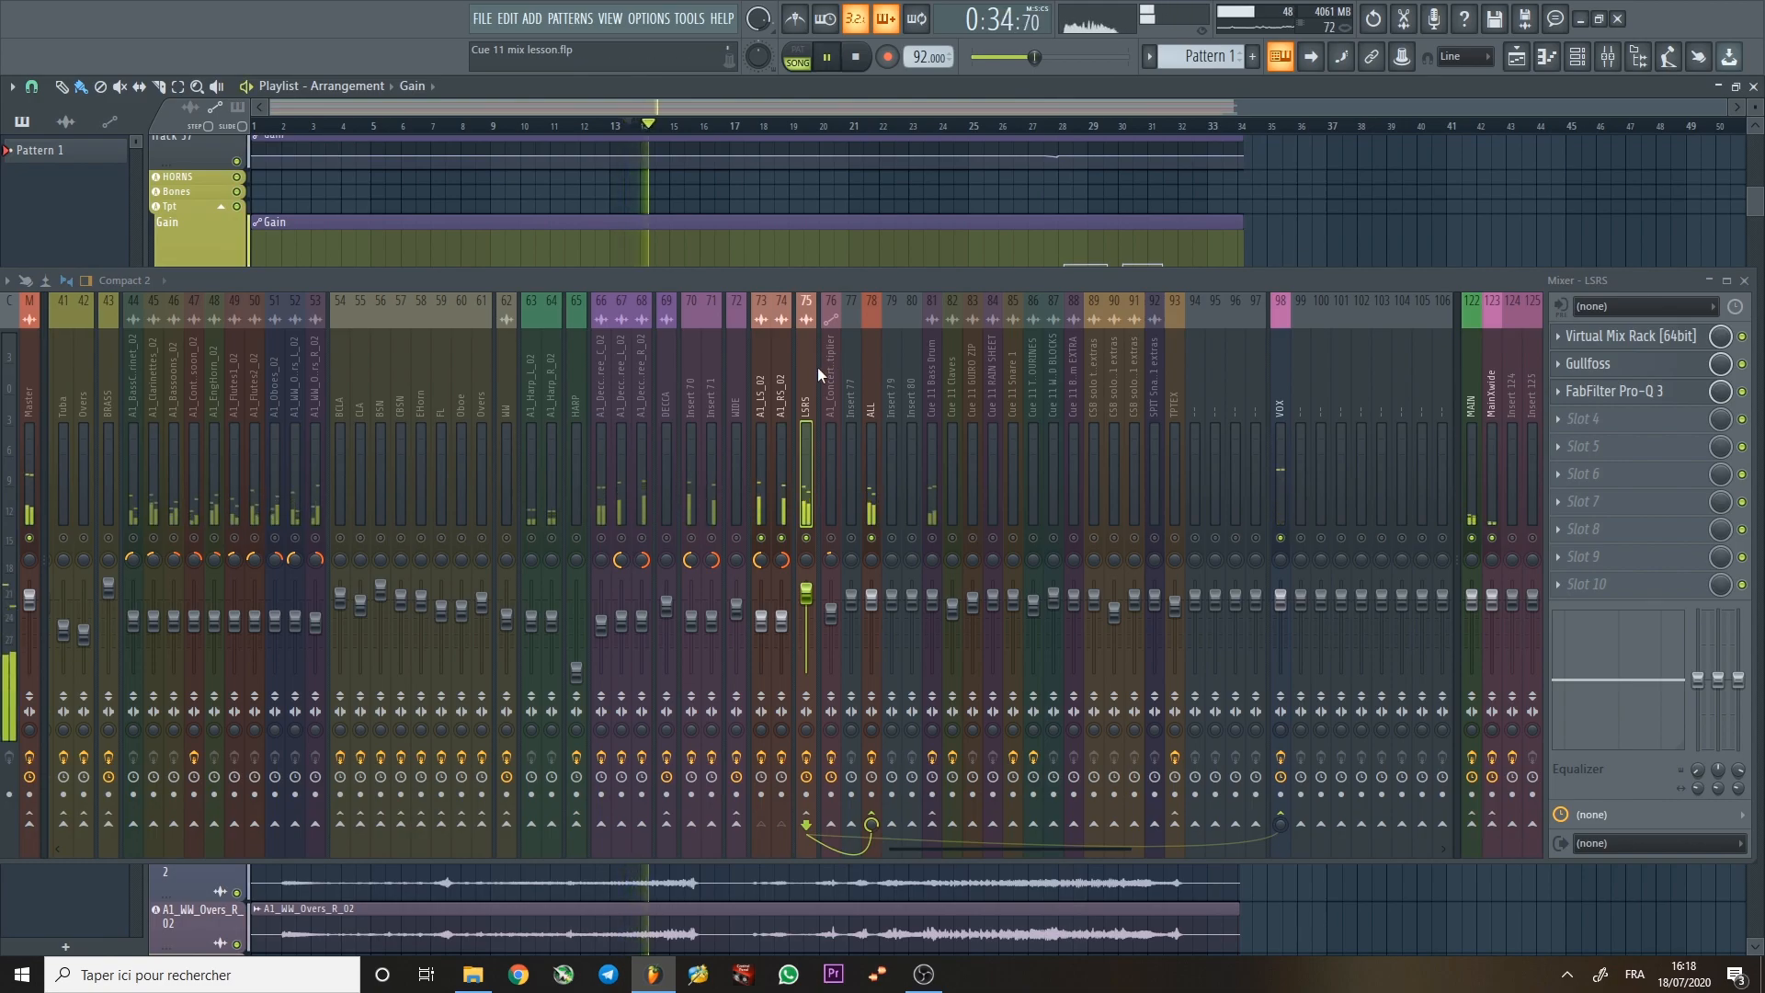
key("space")
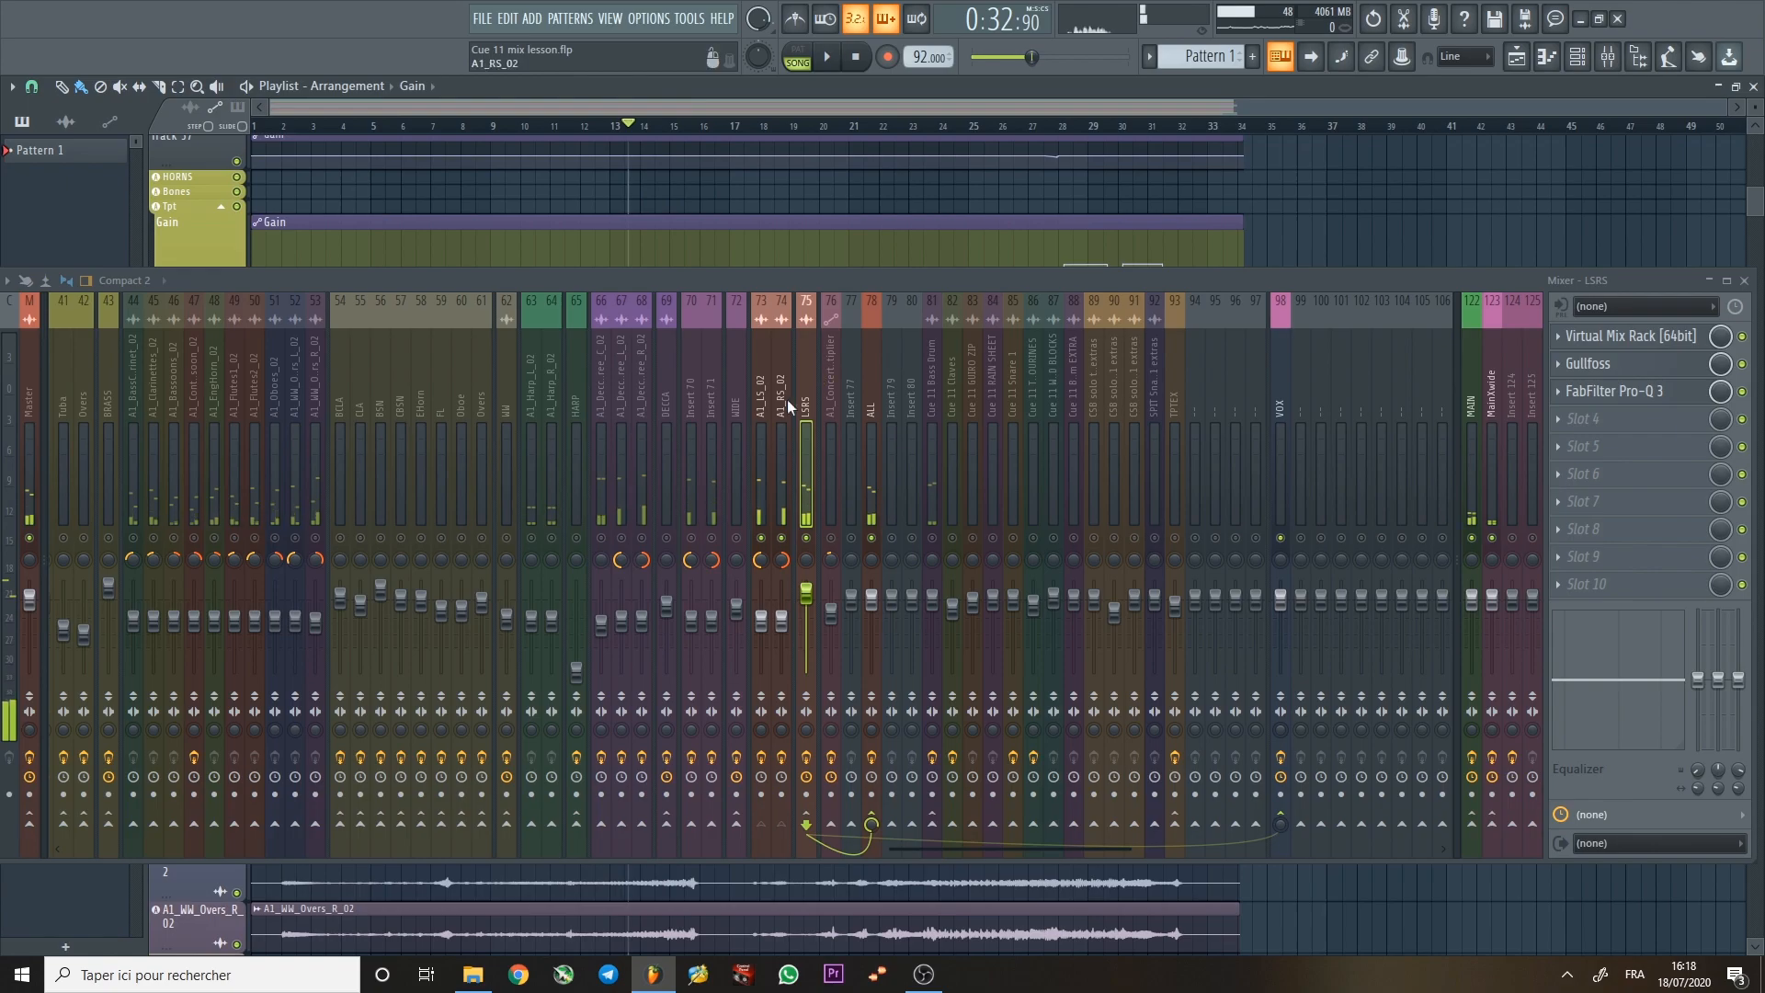
Unsolo the mixer tracks and play the full mix from about the middle of bar 12.
right_click(828, 536)
left_click(611, 129)
key("space")
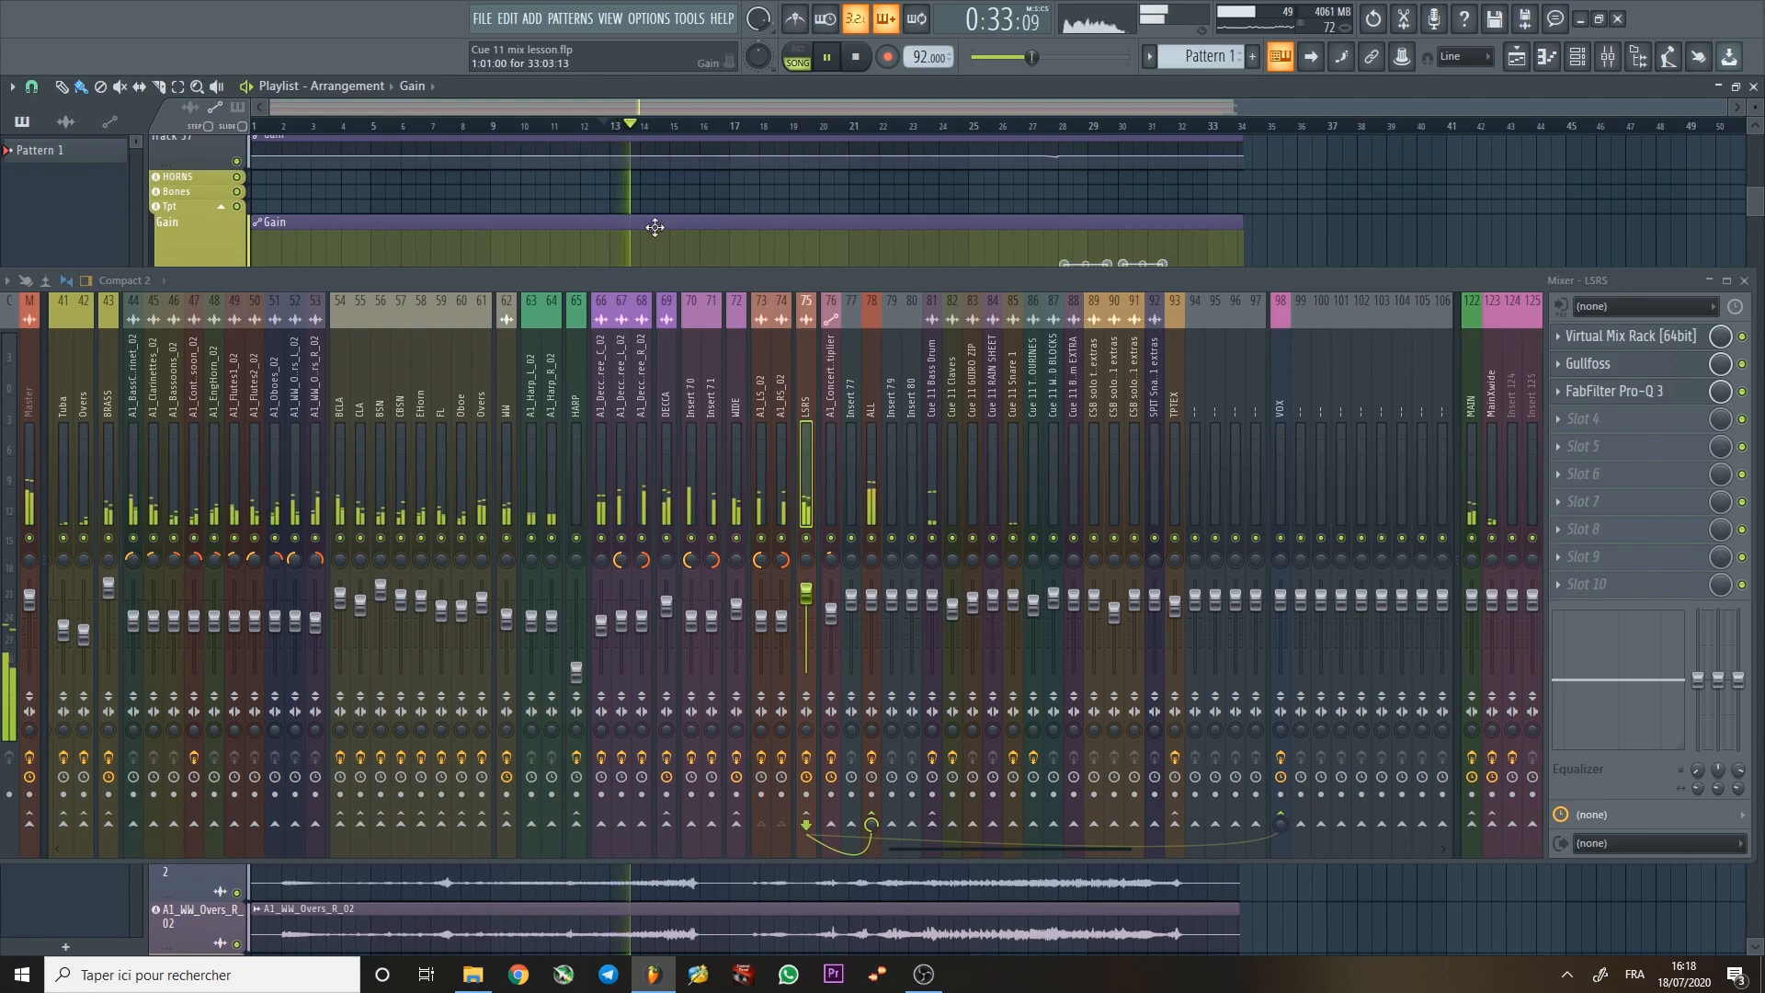
key("space")
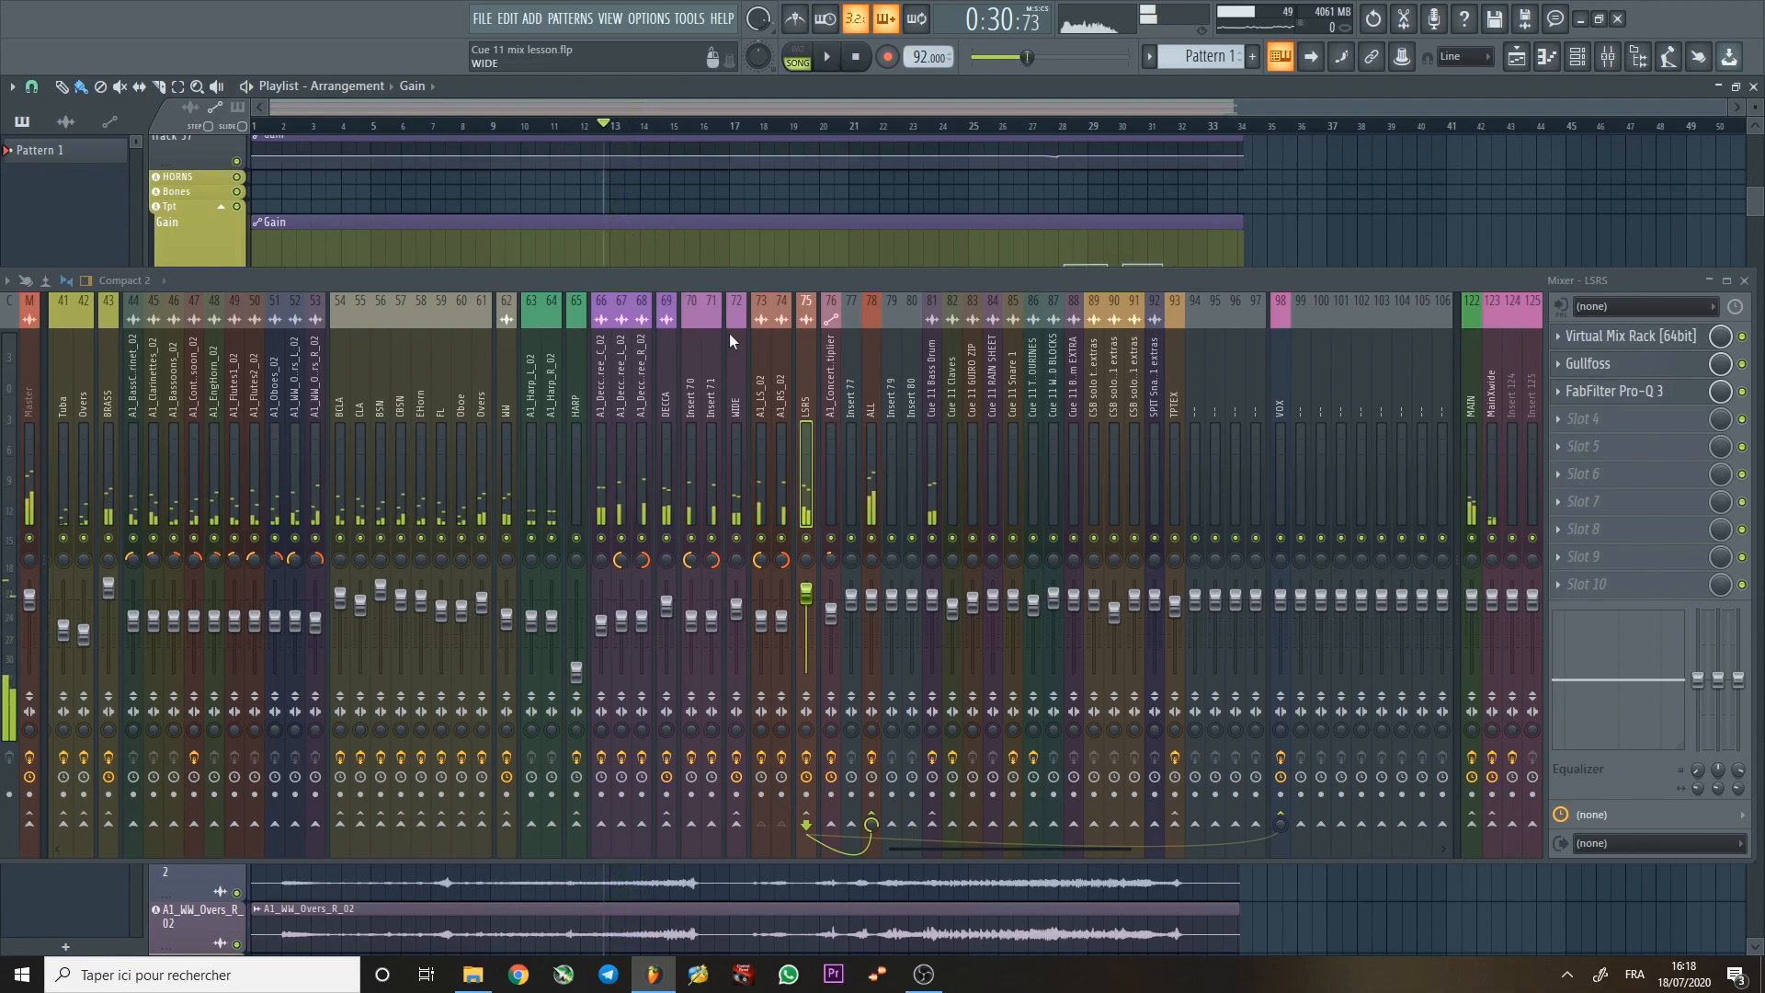
Return to the brass section of the mixer and solo the BRASS bus.
key("Left")
key("Left")
key("Left")
key("Left")
key("Left")
key("Left")
key("Left")
key("Left")
key("Left")
key("Left")
key("Left")
key("Left")
key("Left")
key("Left")
key("Left")
key("Left")
key("Left")
key("Left")
key("Left")
key("Left")
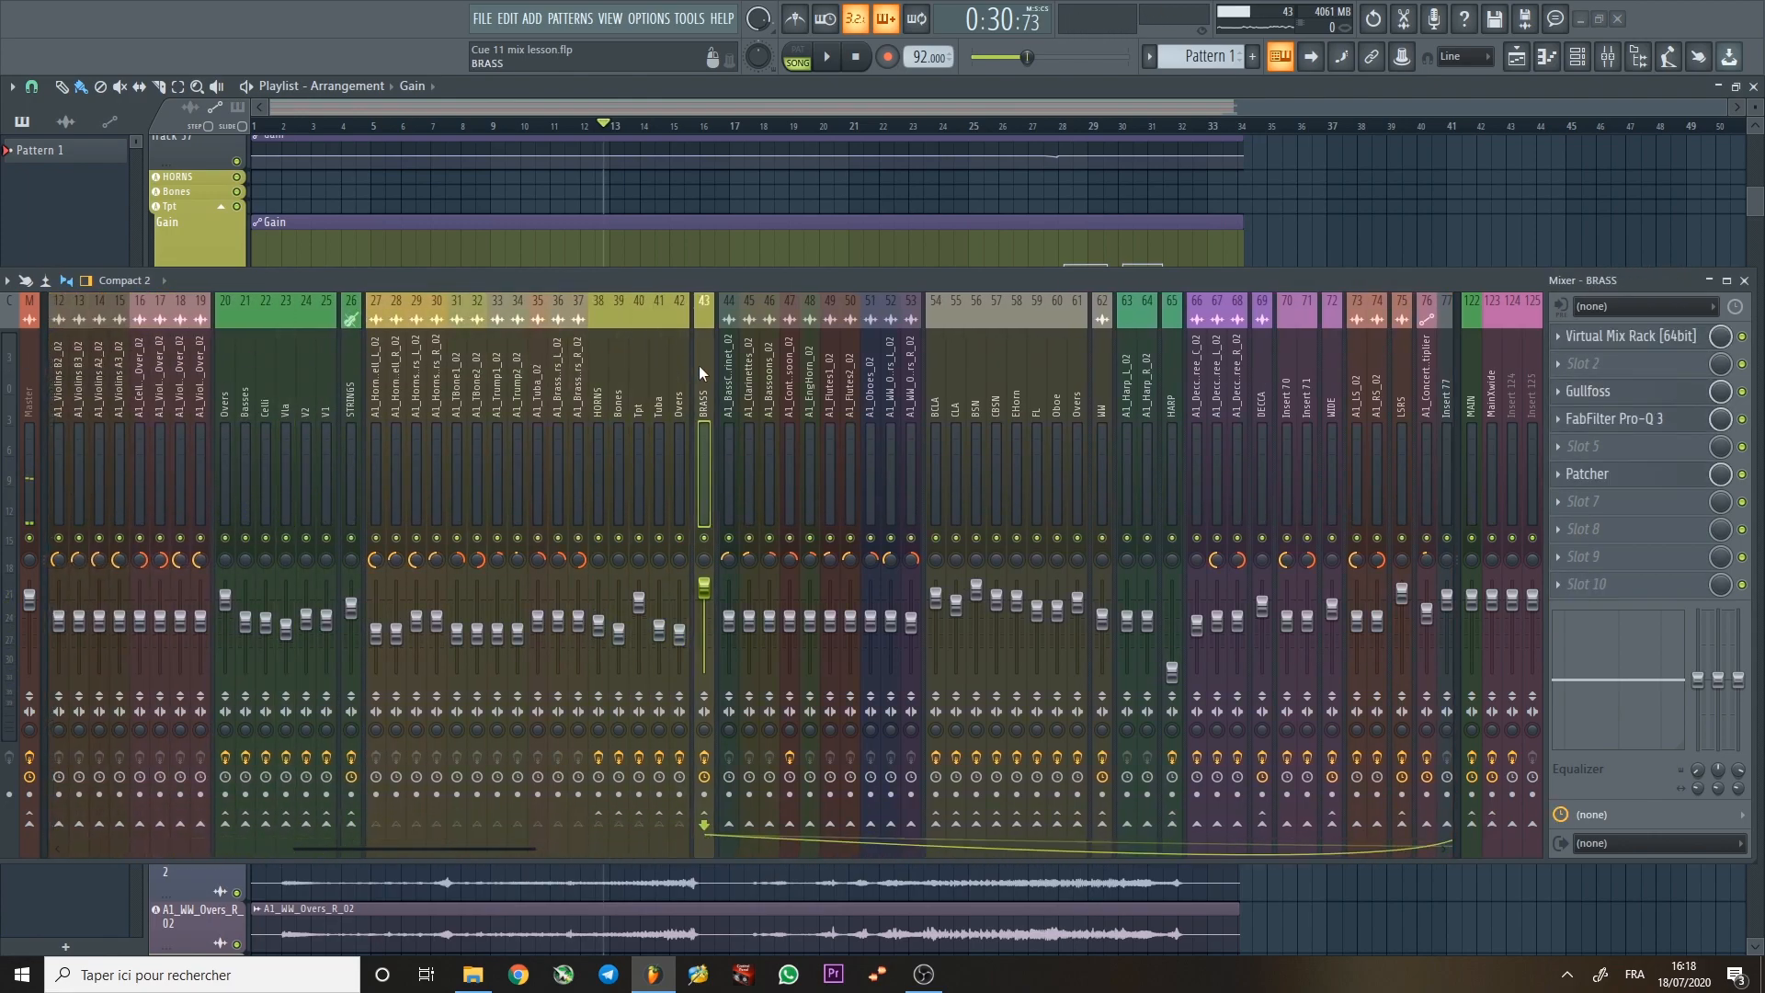
left_click(701, 366)
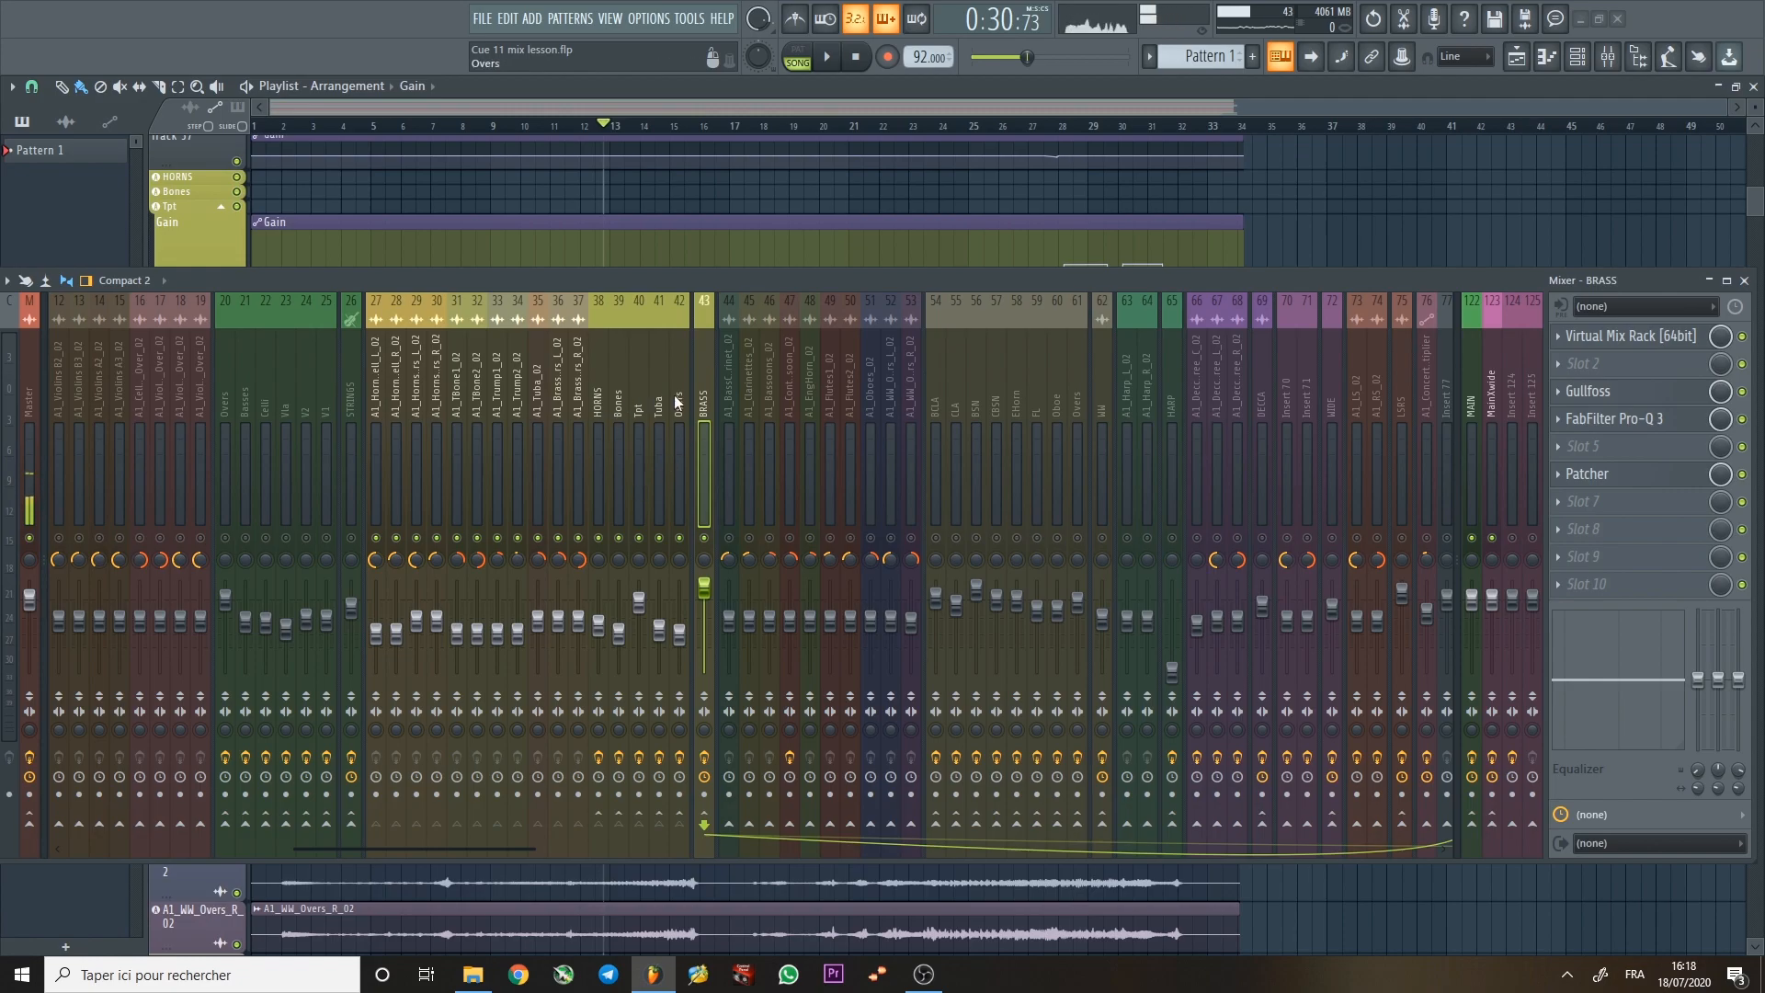
Solo the Tpt bus and view its Gain and Band 5 Frequency automation in the playlist.
left_click(639, 381)
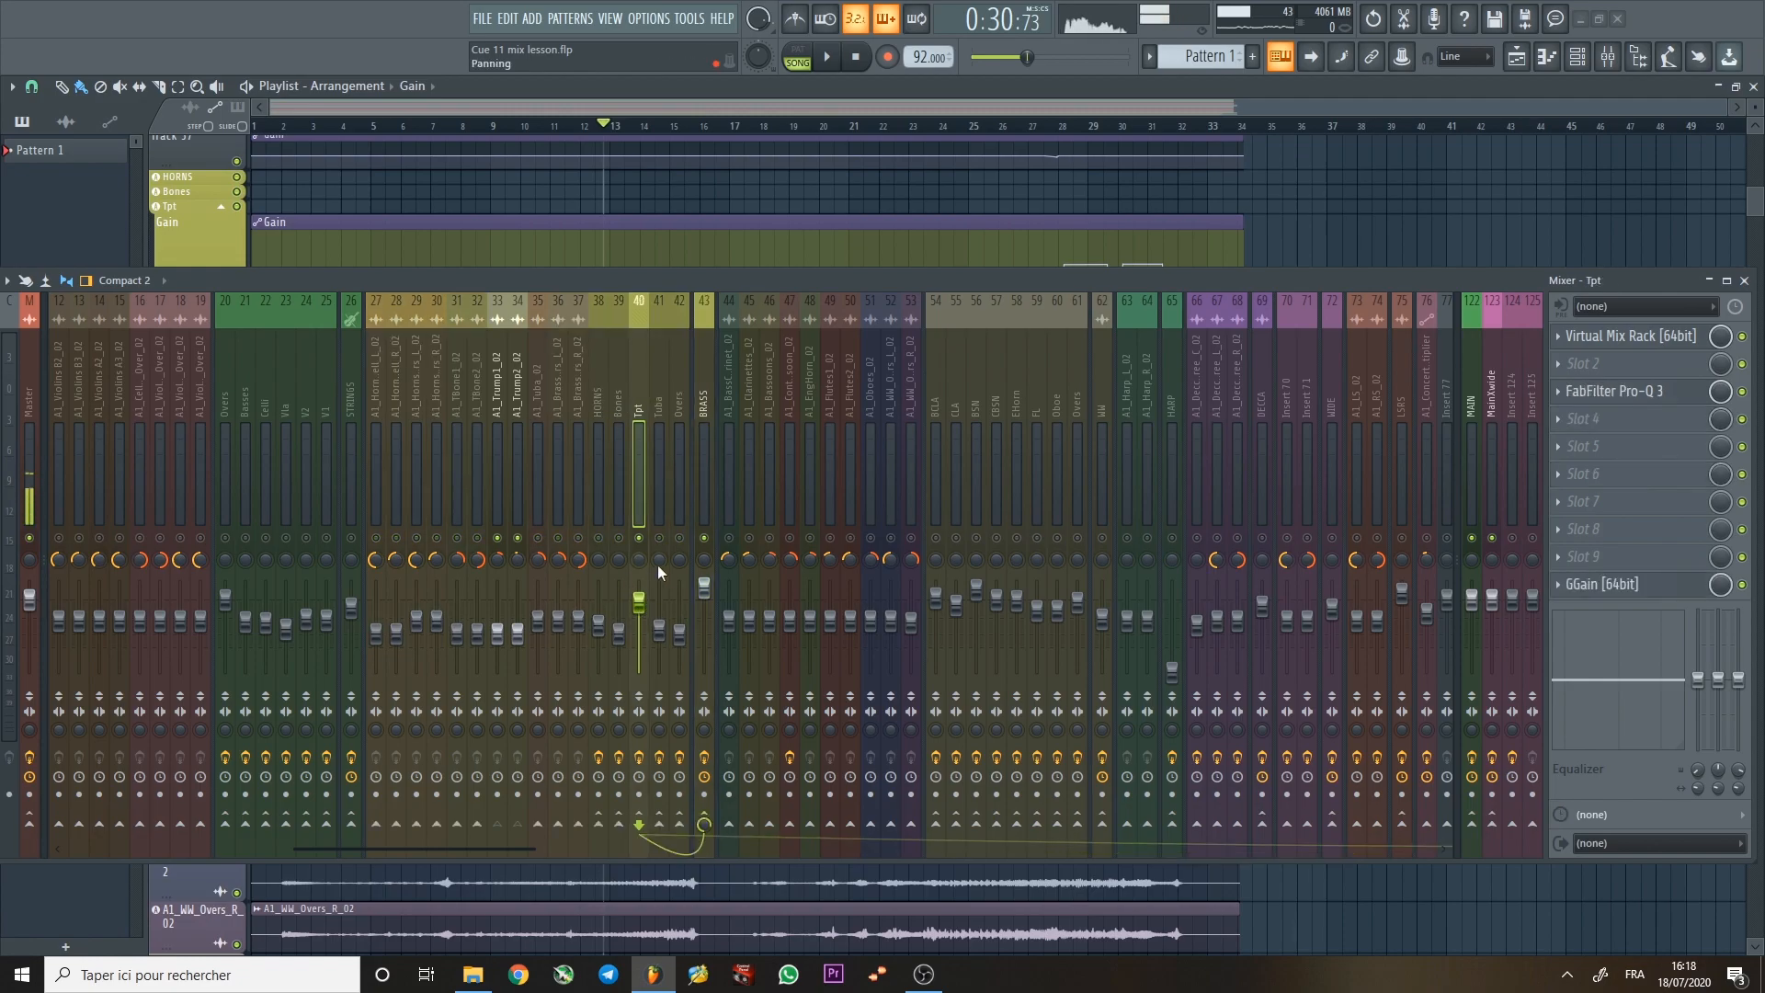
left_click_drag(806, 280, 783, 669)
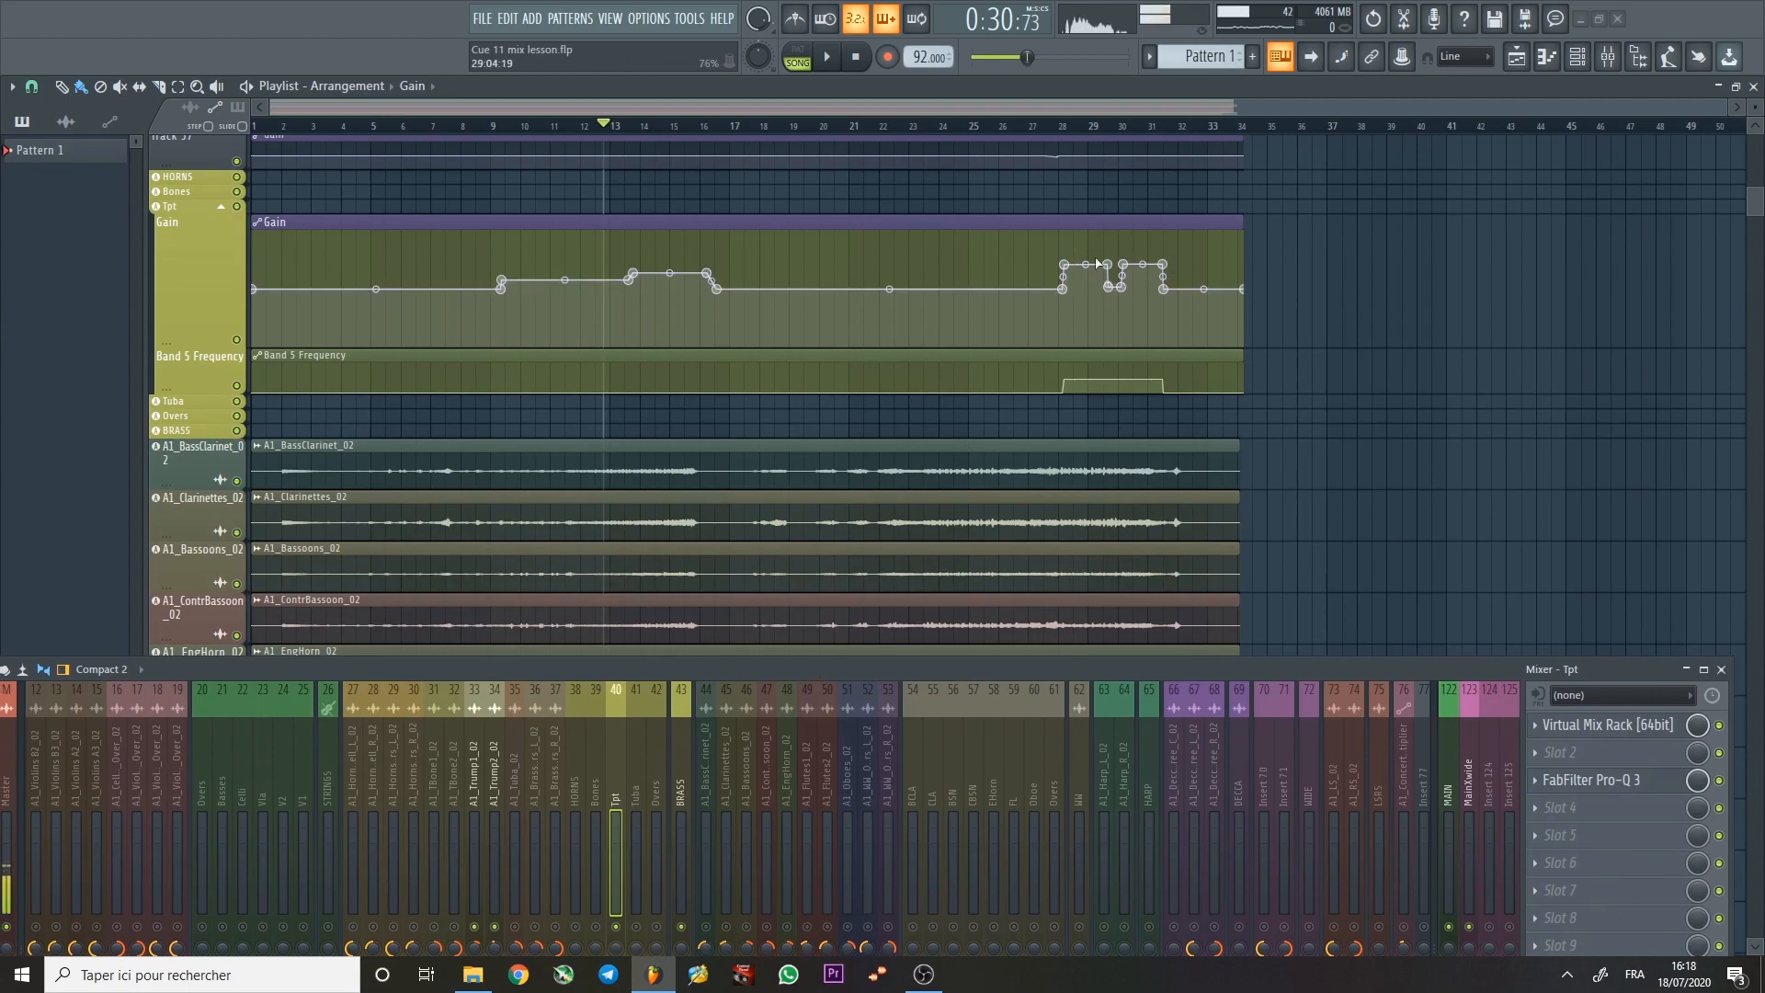
left_click_drag(1090, 670, 1139, 219)
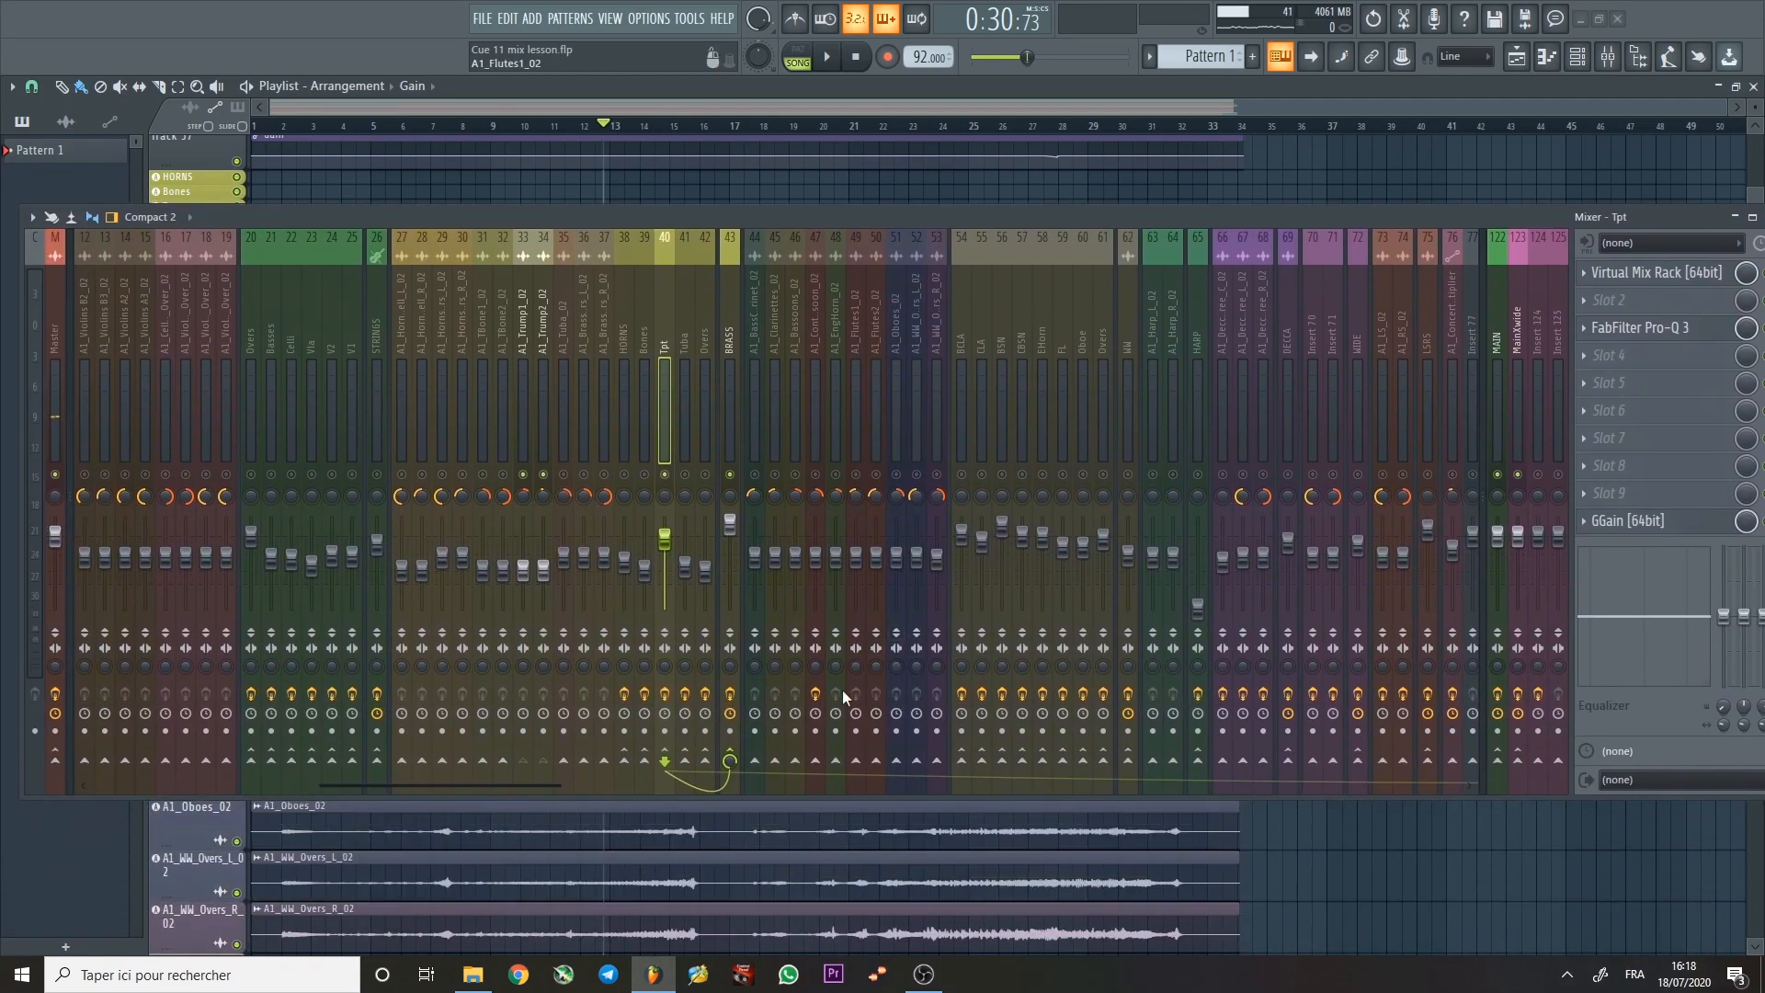
Review the string overhead tracks and the STRINGS bus, then solo the strings' Overs bus.
scroll(808, 501, "left", 5)
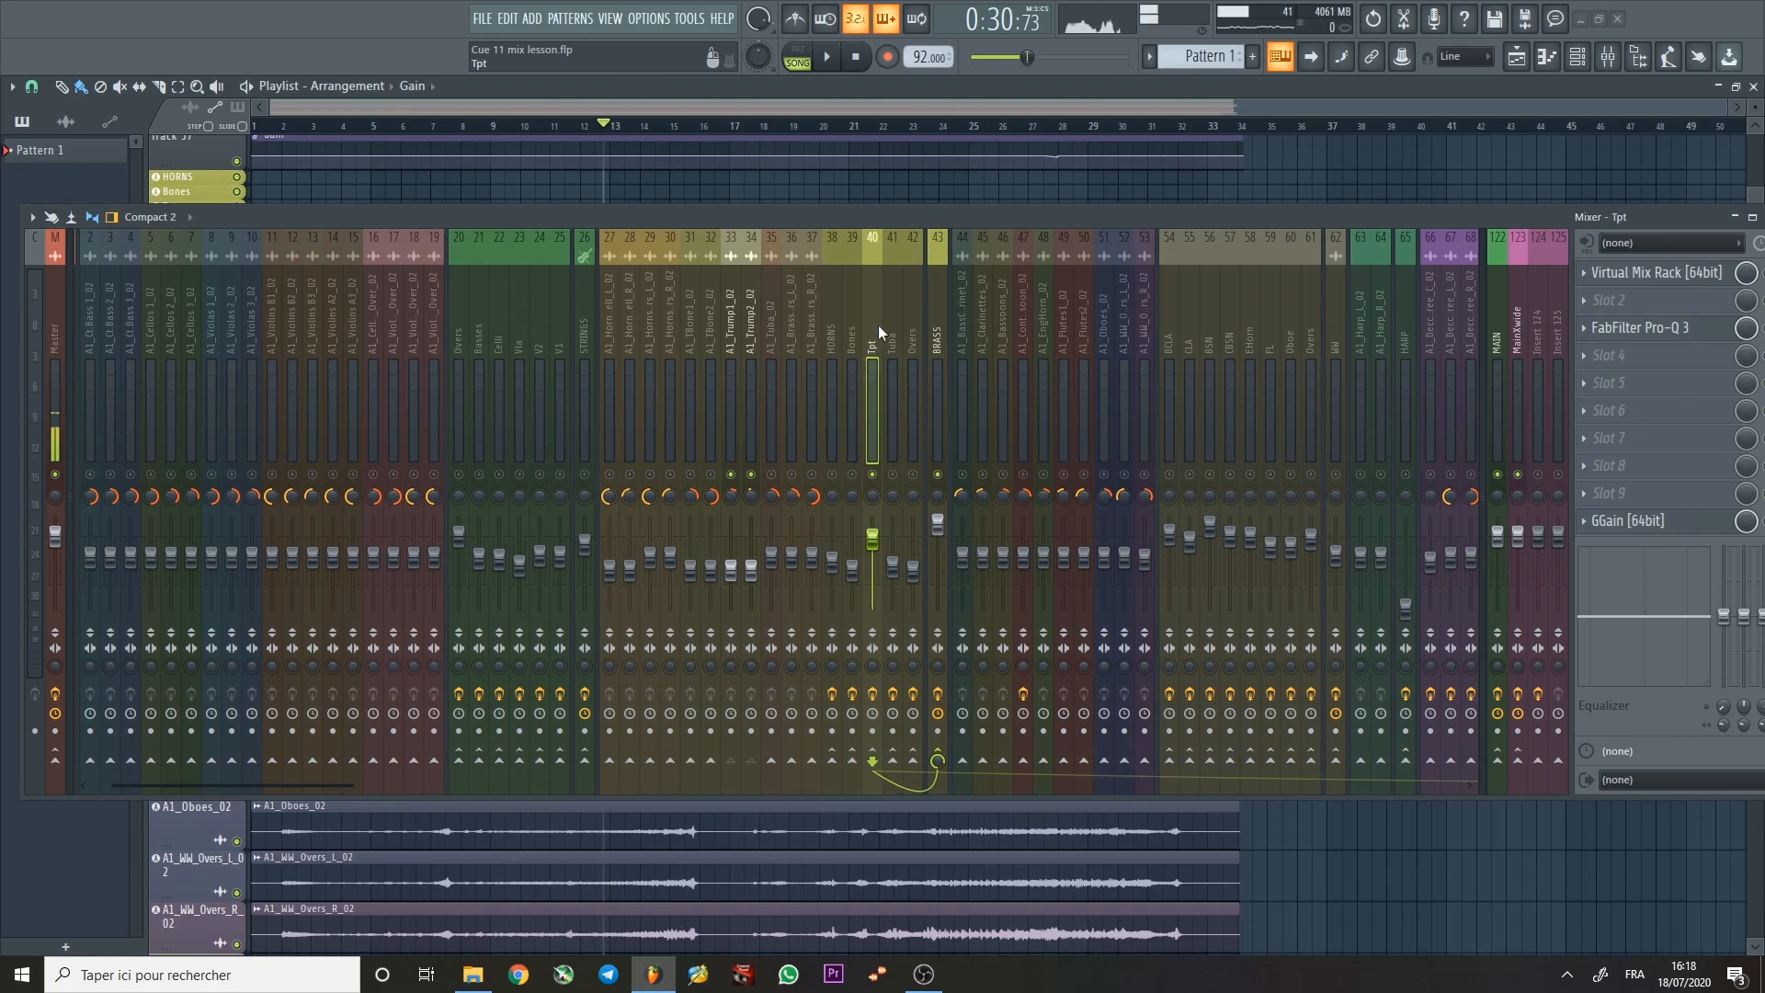
left_click(393, 307)
left_click(354, 307)
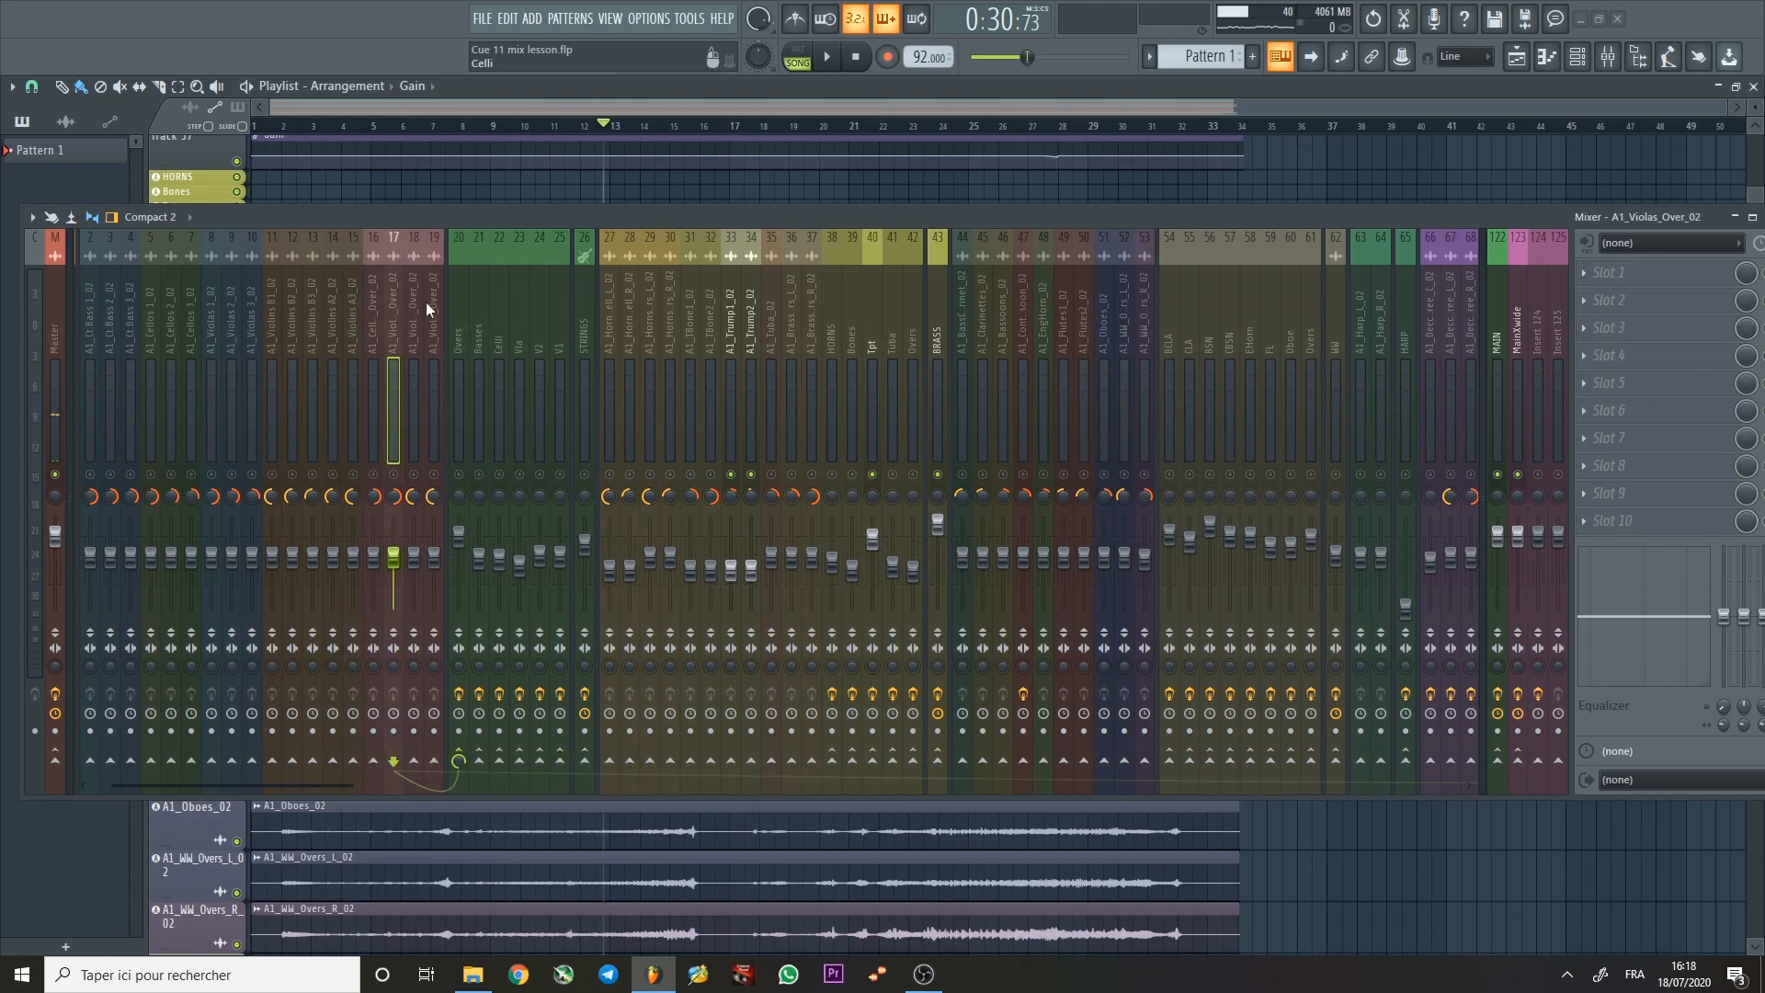
left_click(583, 300)
key("s")
left_click(457, 312)
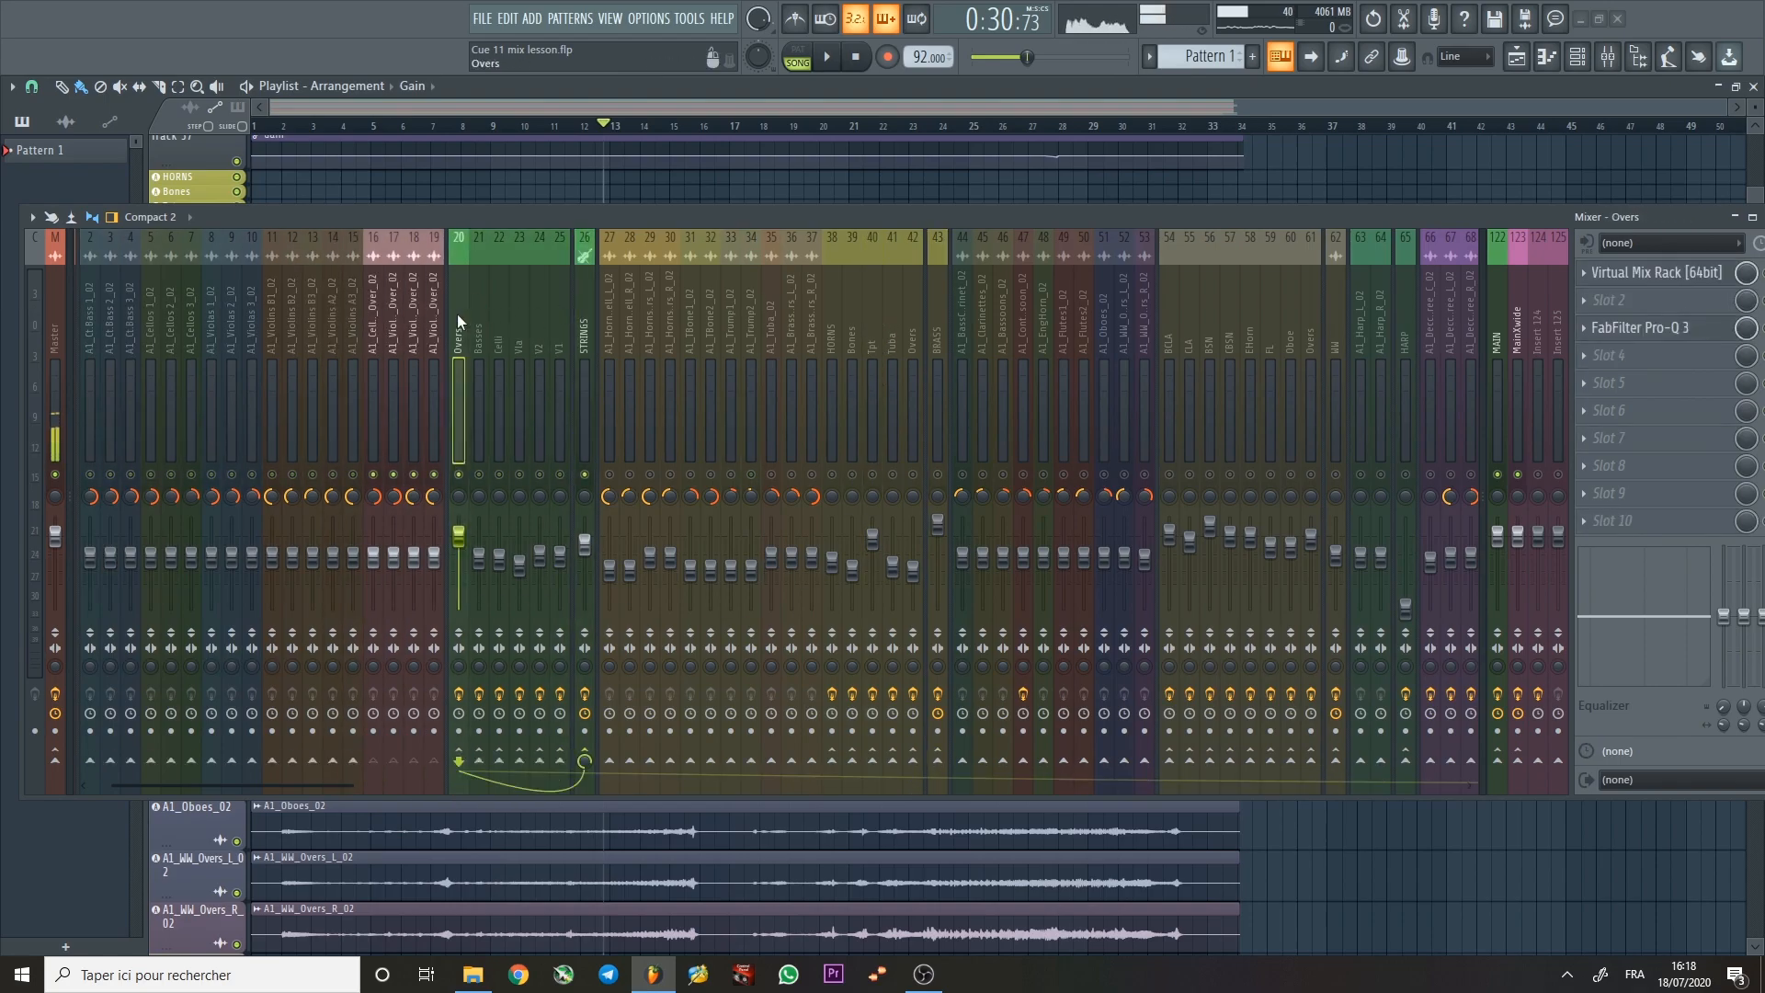
Open FabFilter Pro-Q 3 on the strings' Overs bus and watch its spectrum while playing from about the middle of bar 12.
left_click(1697, 341)
left_click_drag(733, 188, 1000, 210)
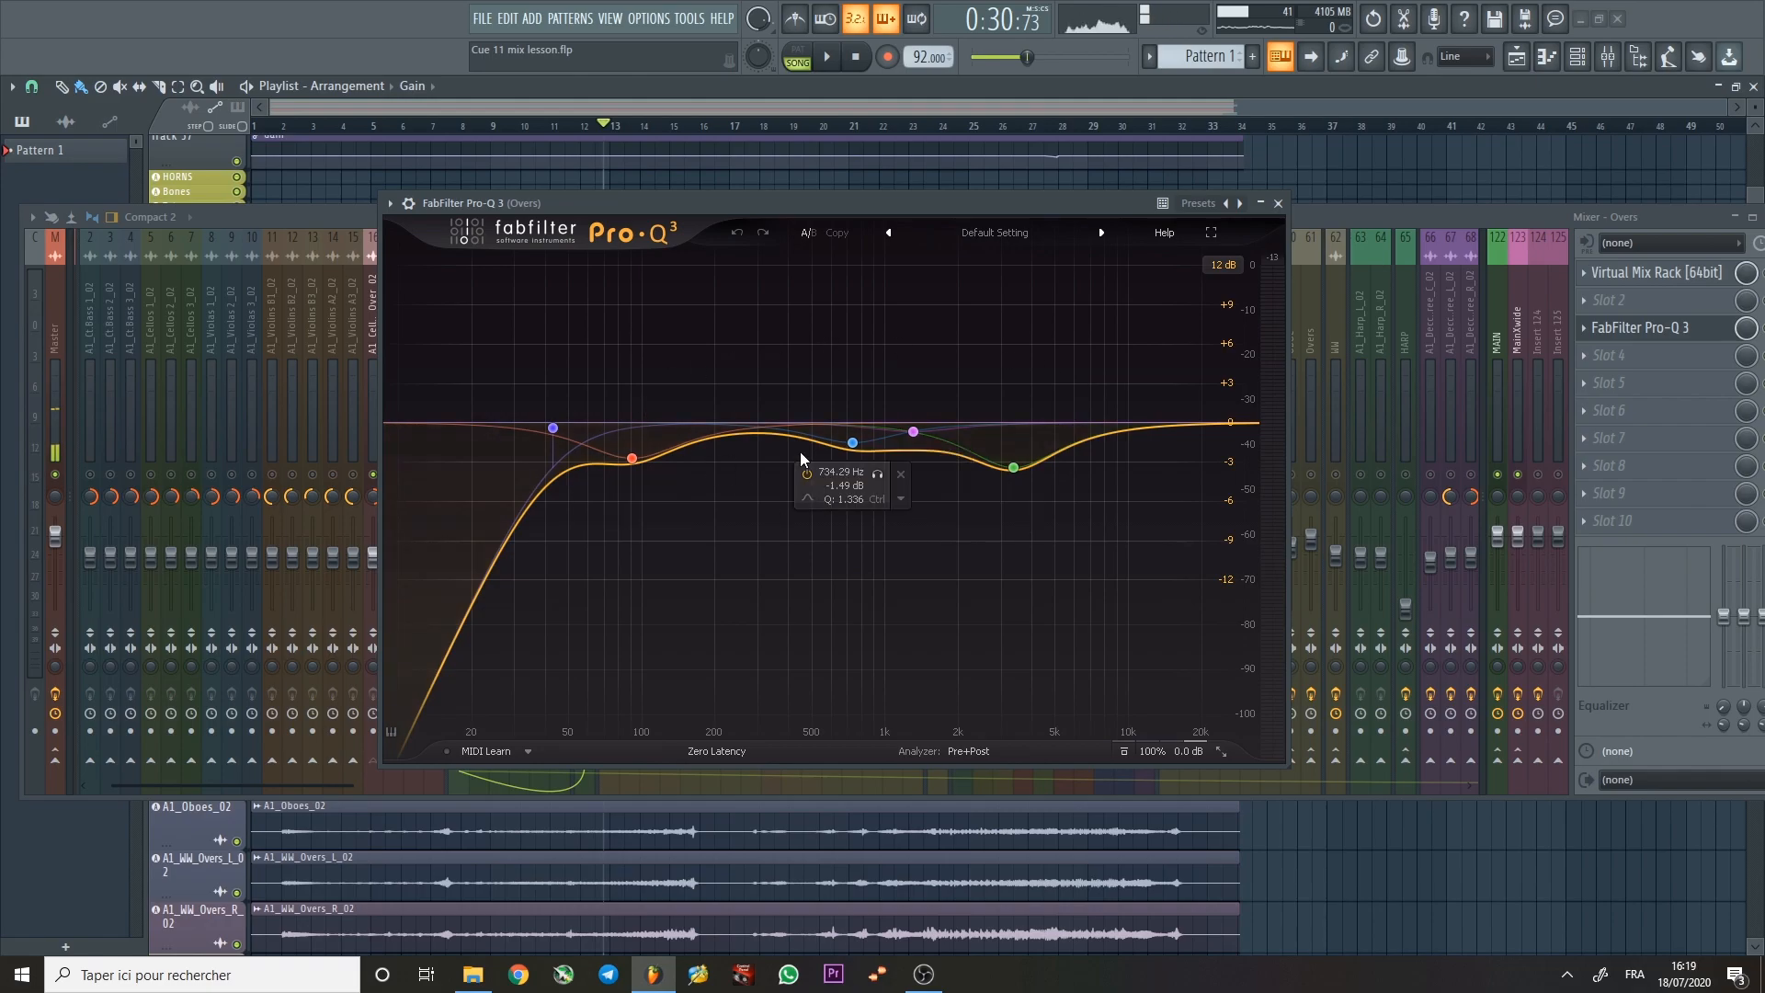
key("space")
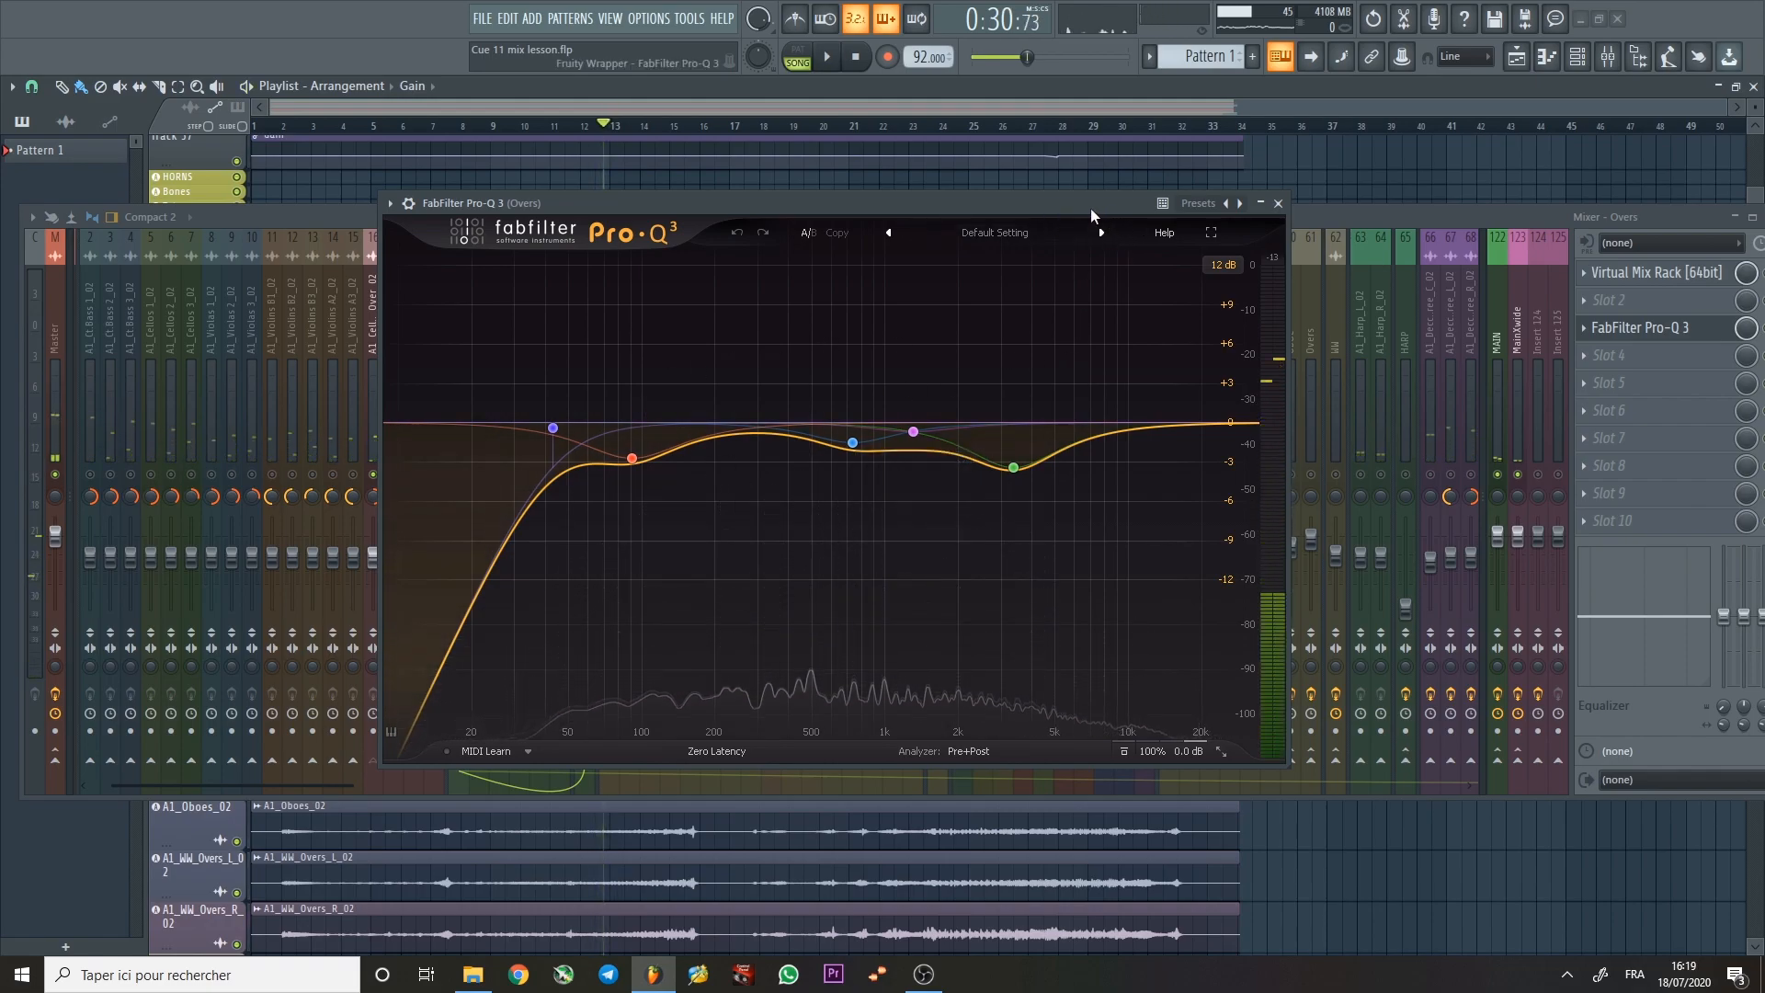
left_click_drag(1091, 206, 1055, 223)
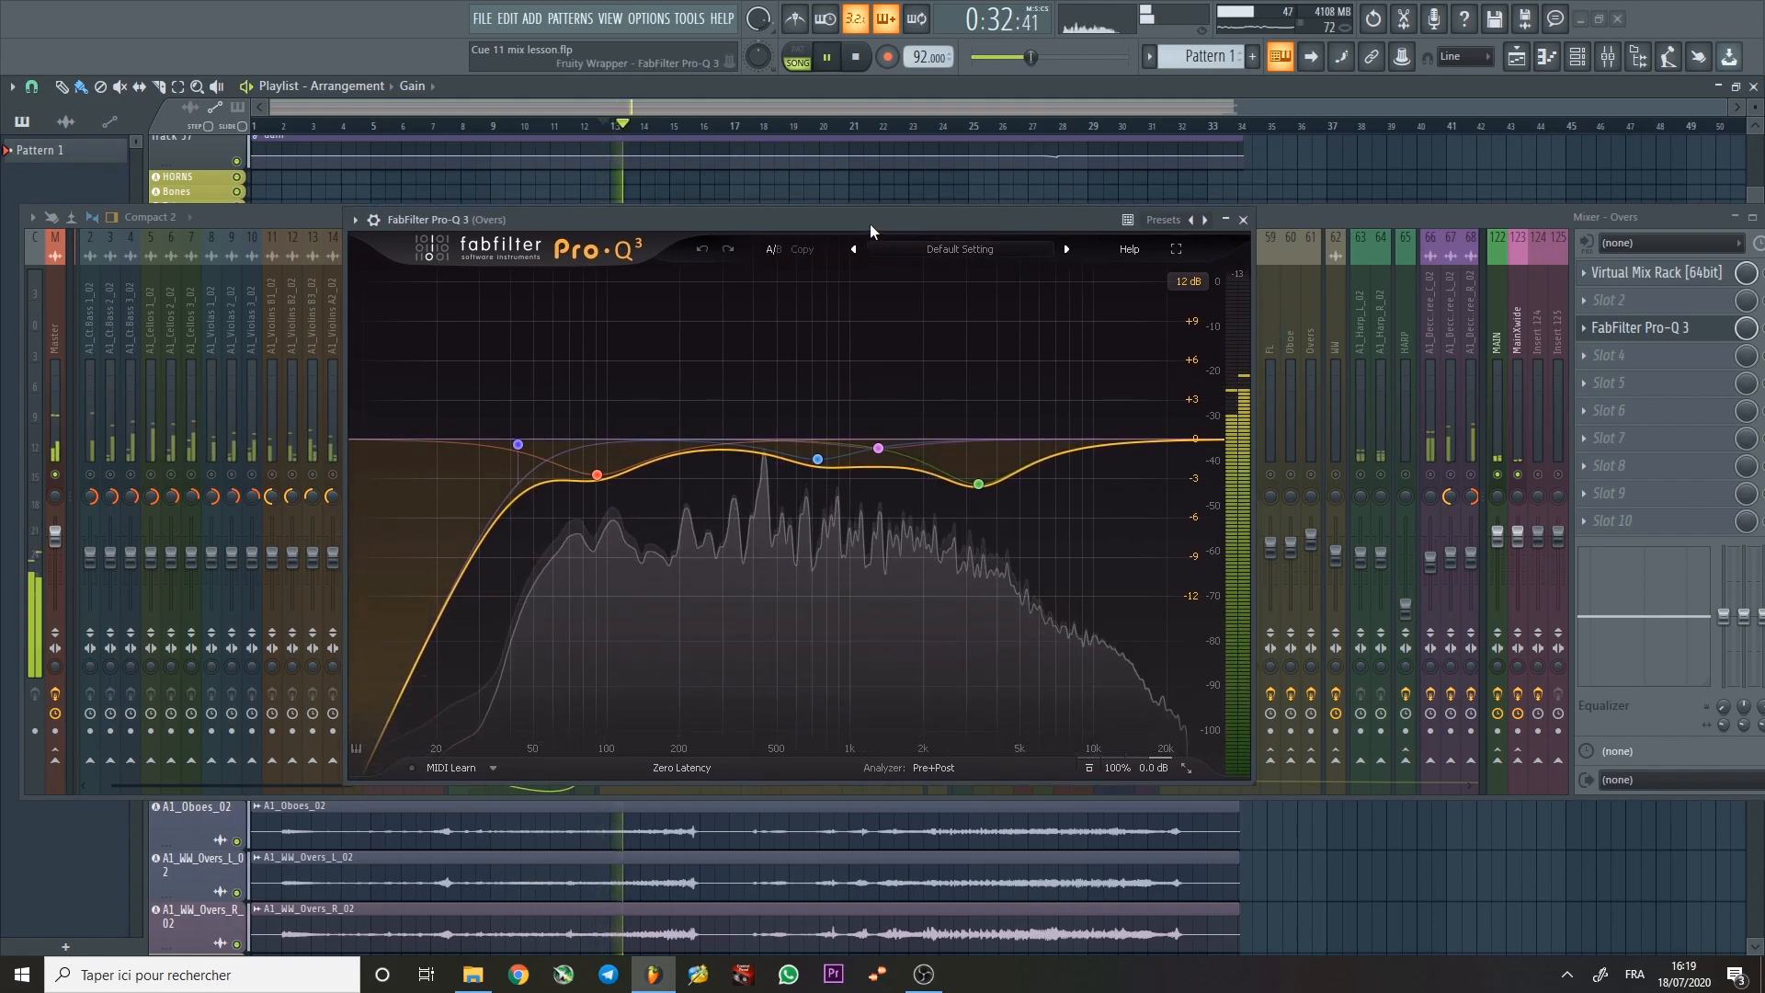
left_click_drag(870, 224, 952, 217)
Audition the 3365.8 Hz cut of the Overs EQ in isolation, then close the EQ.
left_click(1084, 509)
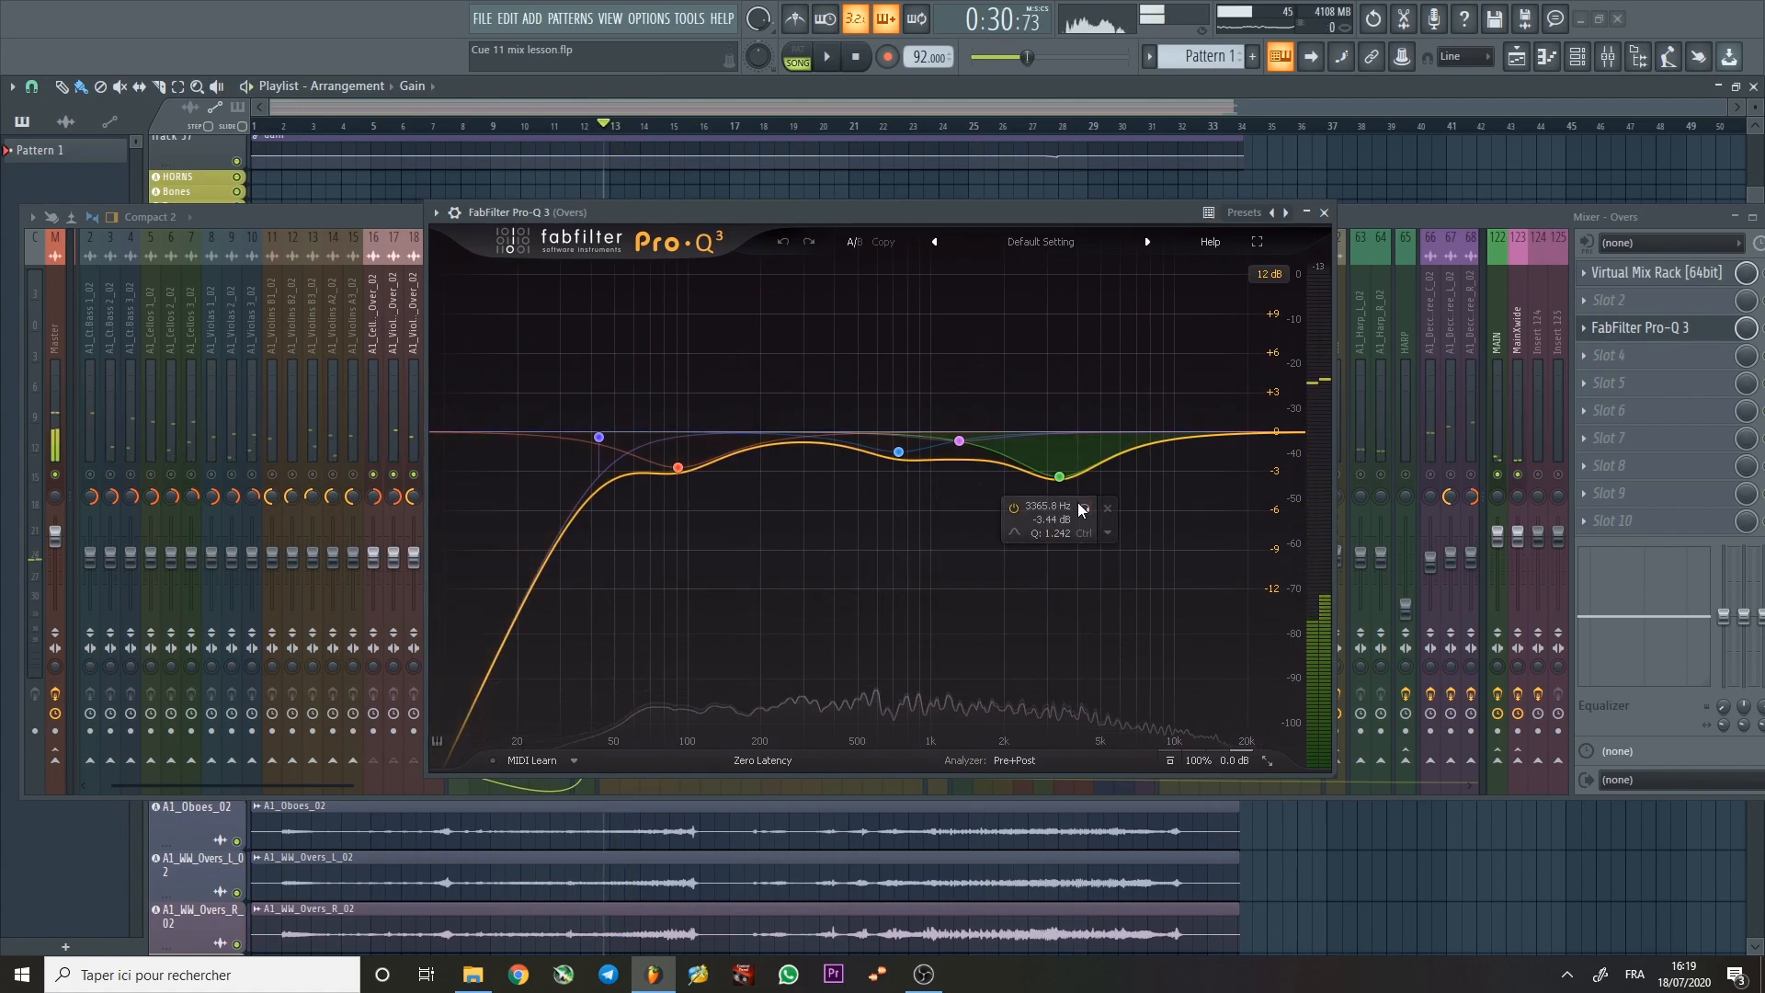
left_click(1084, 510)
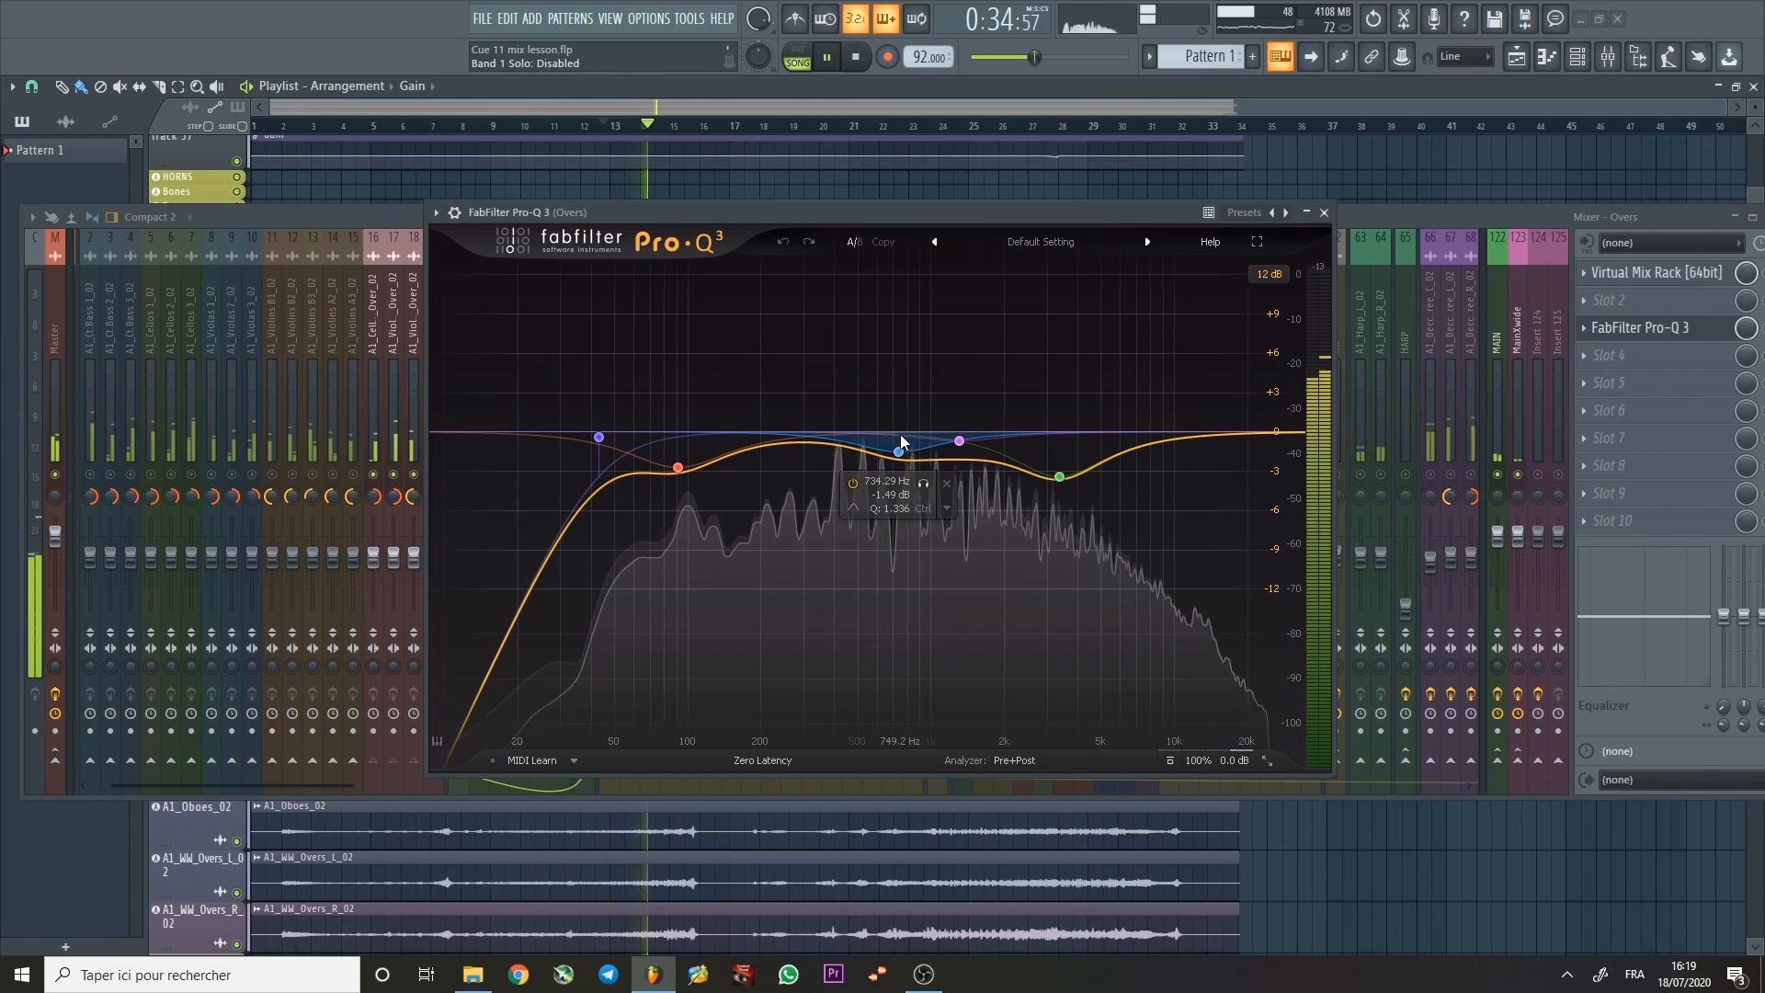
left_click(1324, 213)
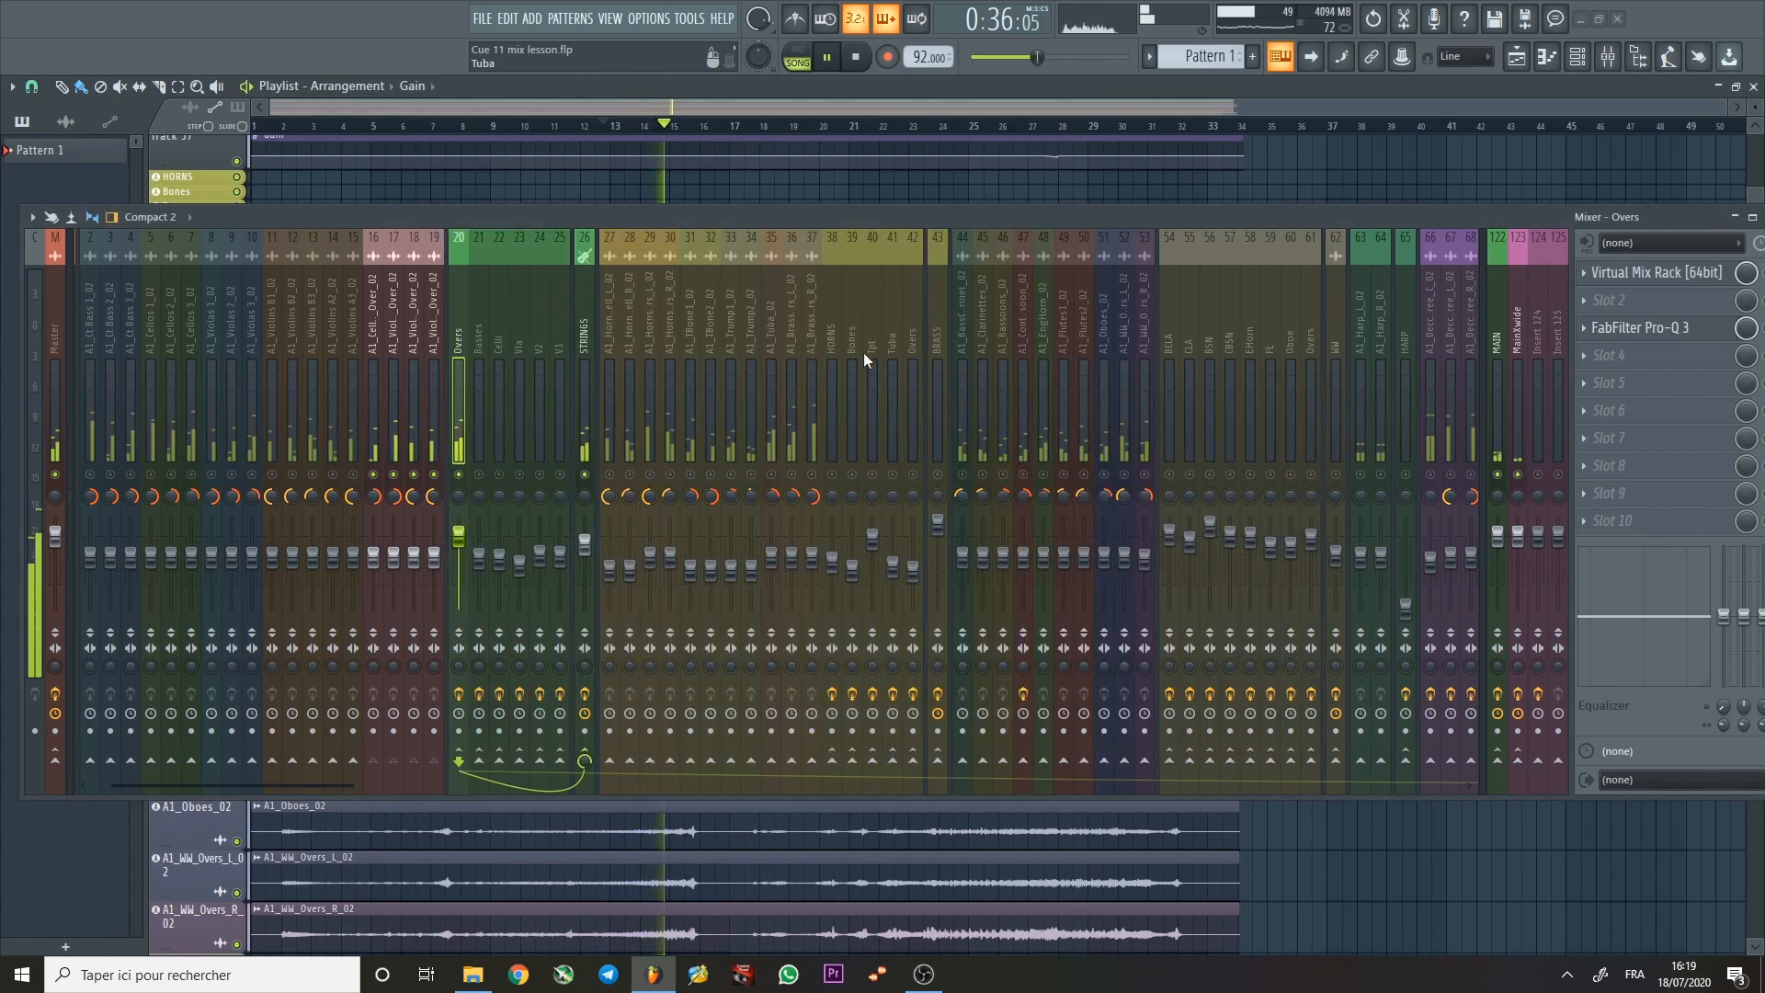
Solo the Basses bus and inspect the high-frequency cuts in its FabFilter Pro-Q 3, closing the EQ when finished.
left_click(479, 317)
left_click(1640, 355)
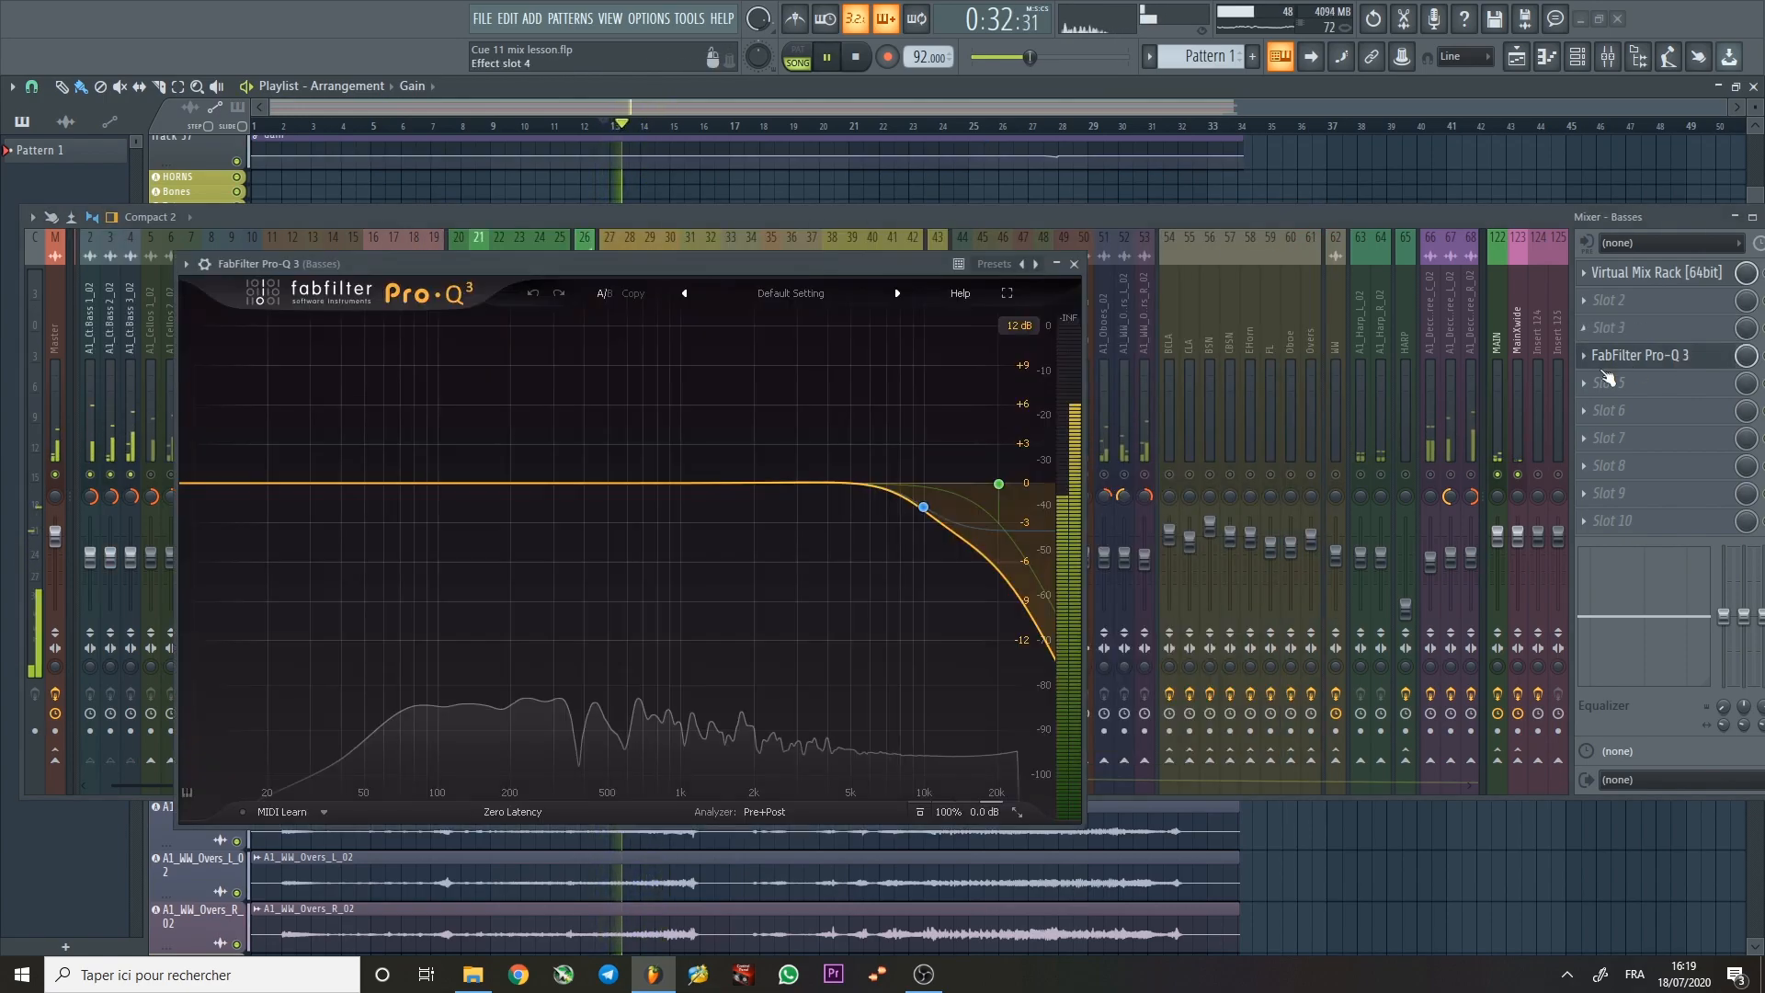
key("space")
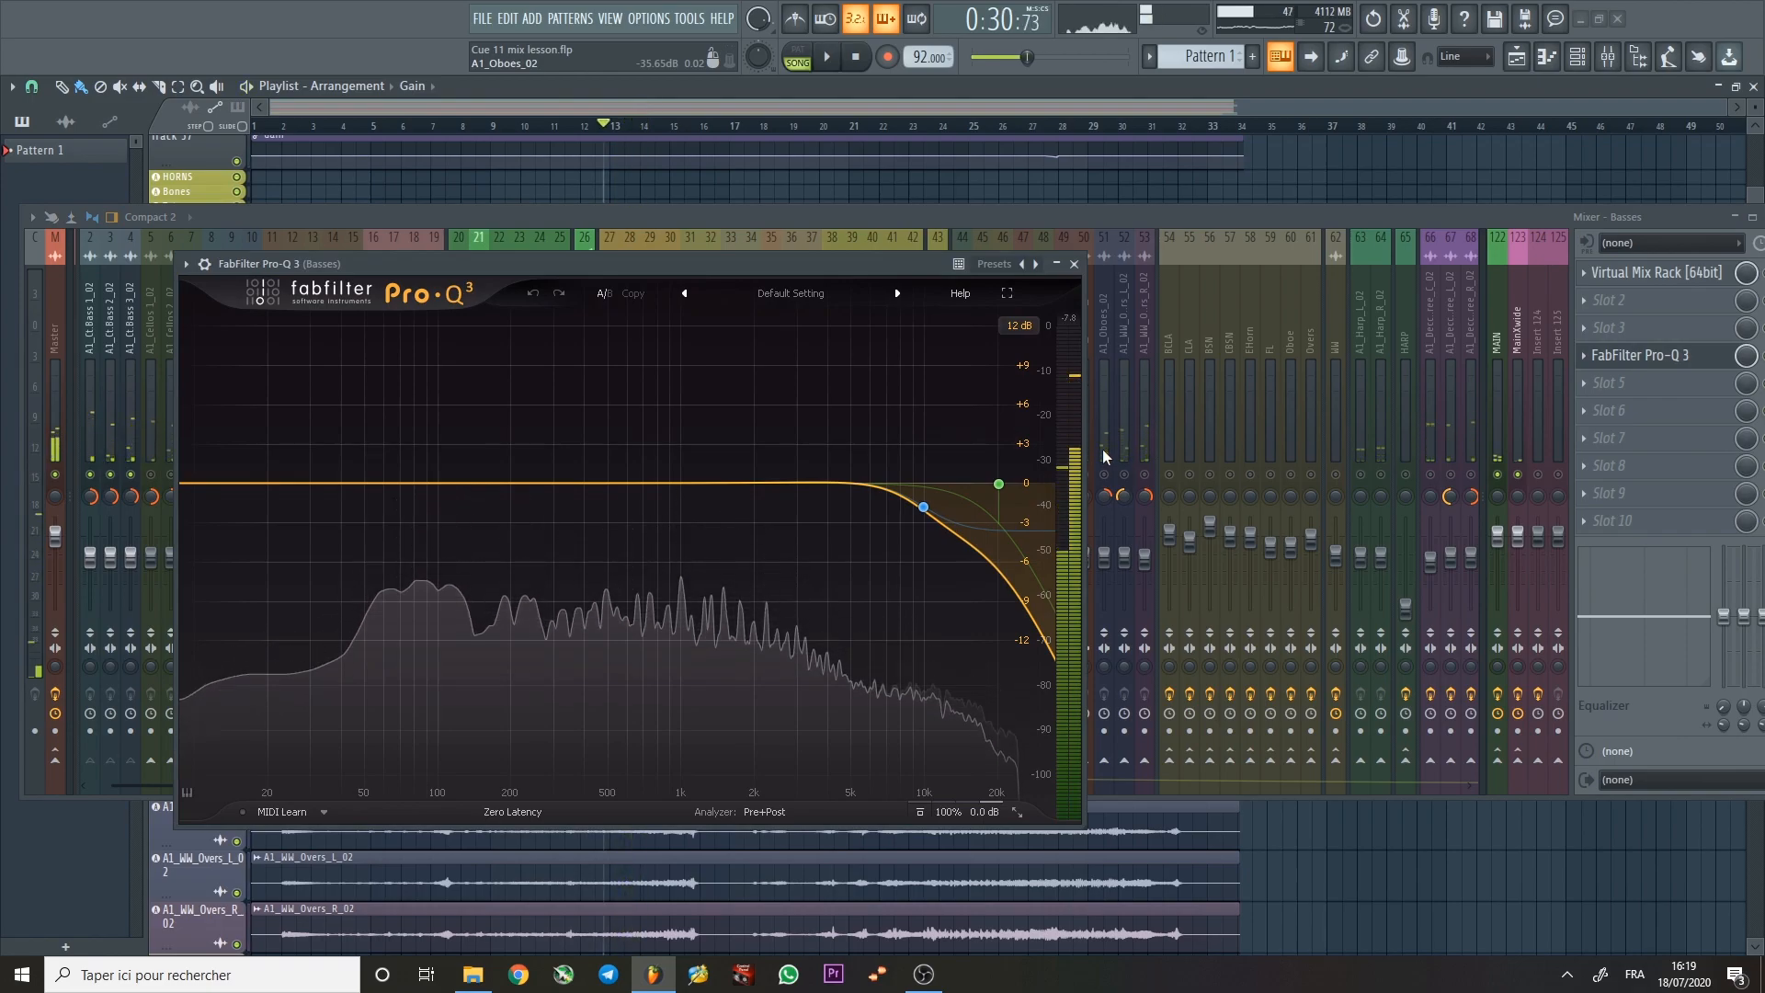
mouse_move(921, 503)
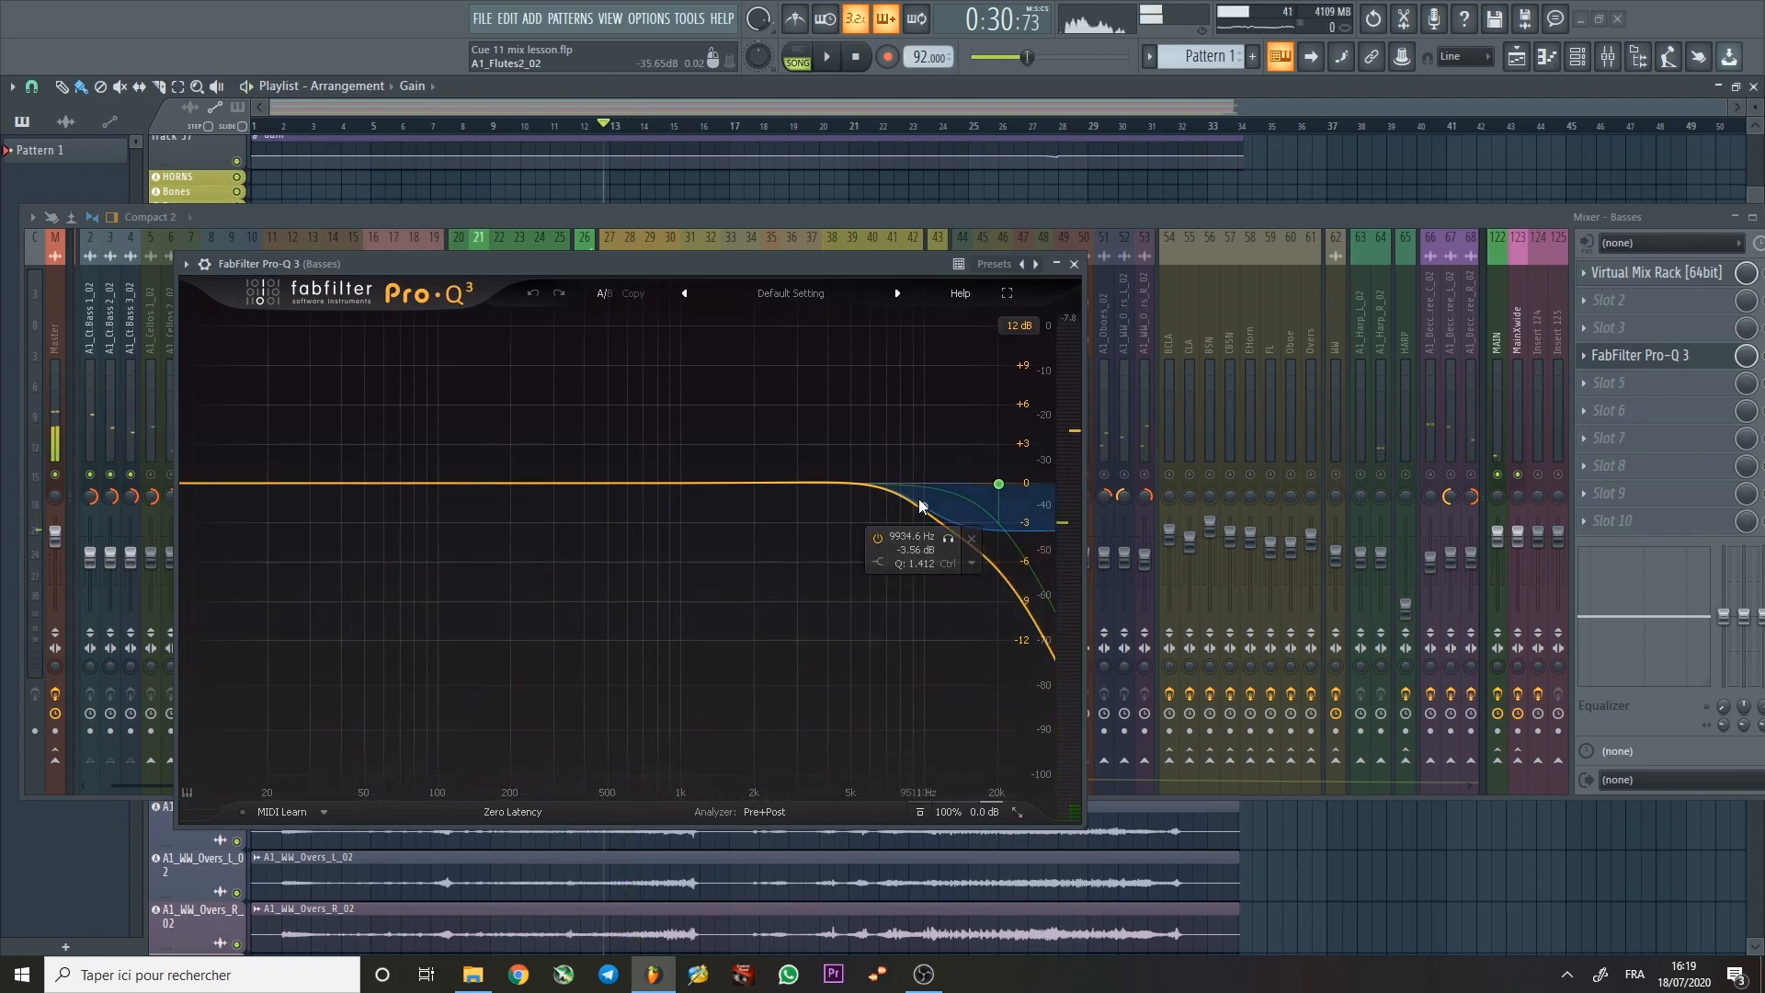
left_click_drag(895, 268, 1205, 335)
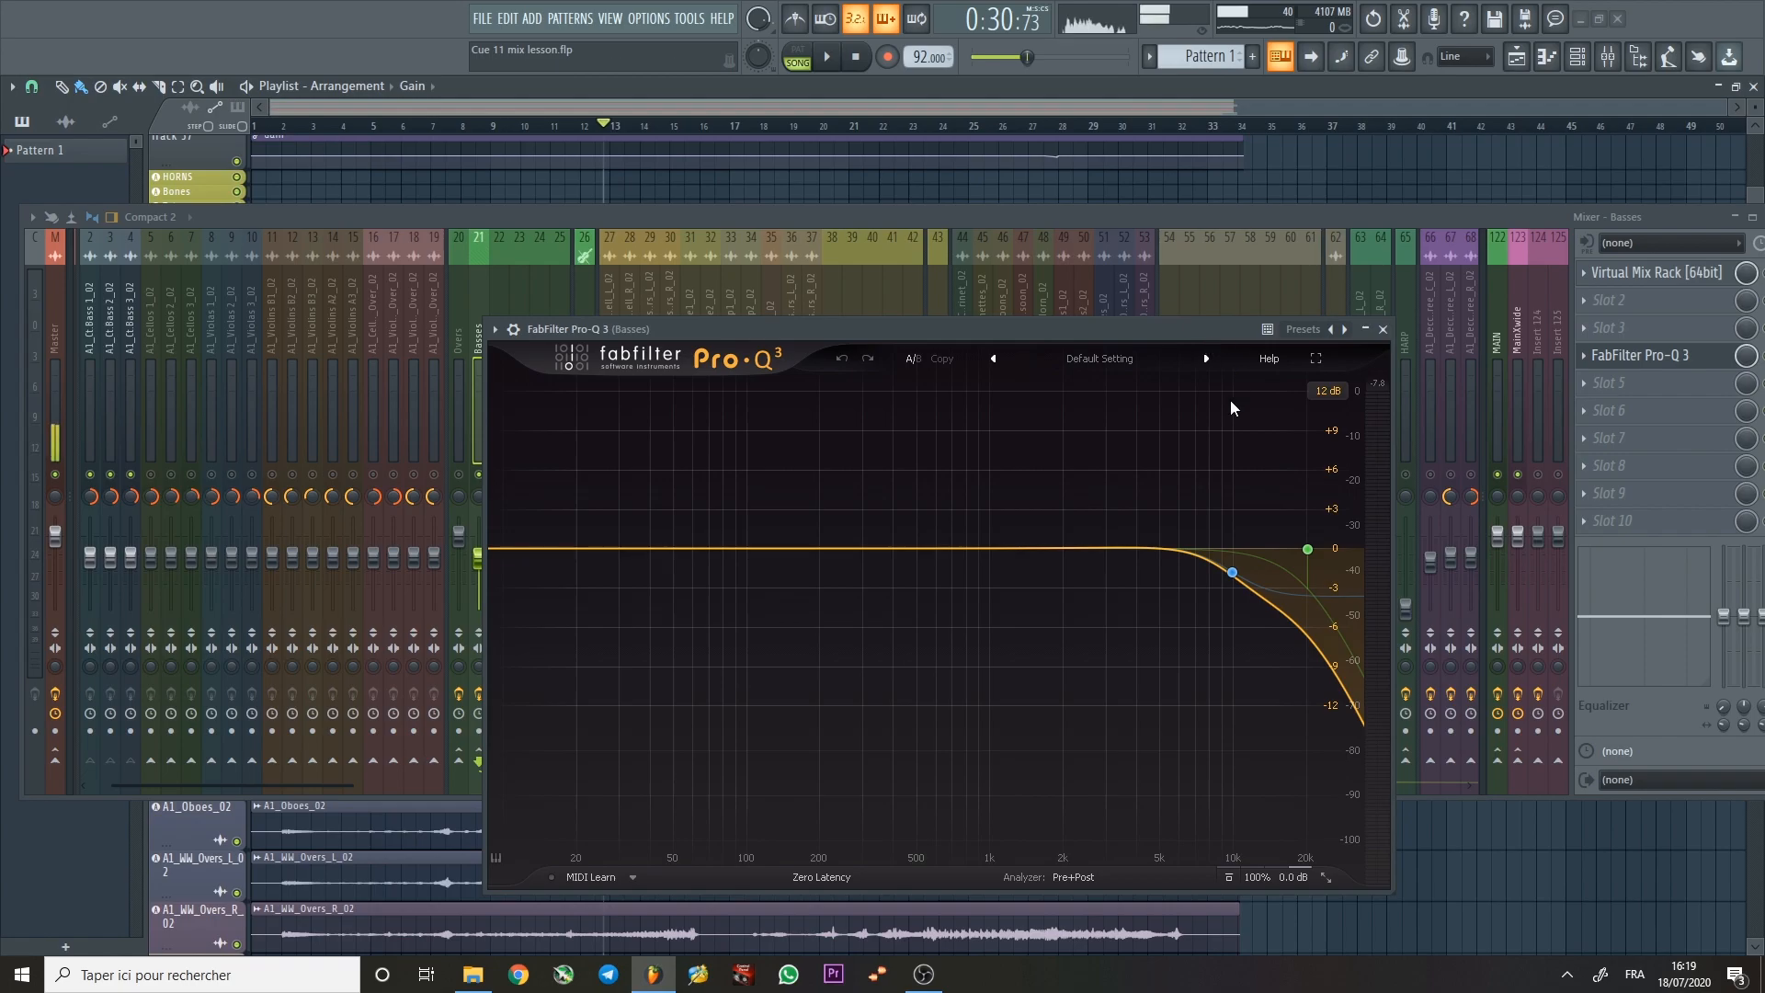
mouse_move(1230, 570)
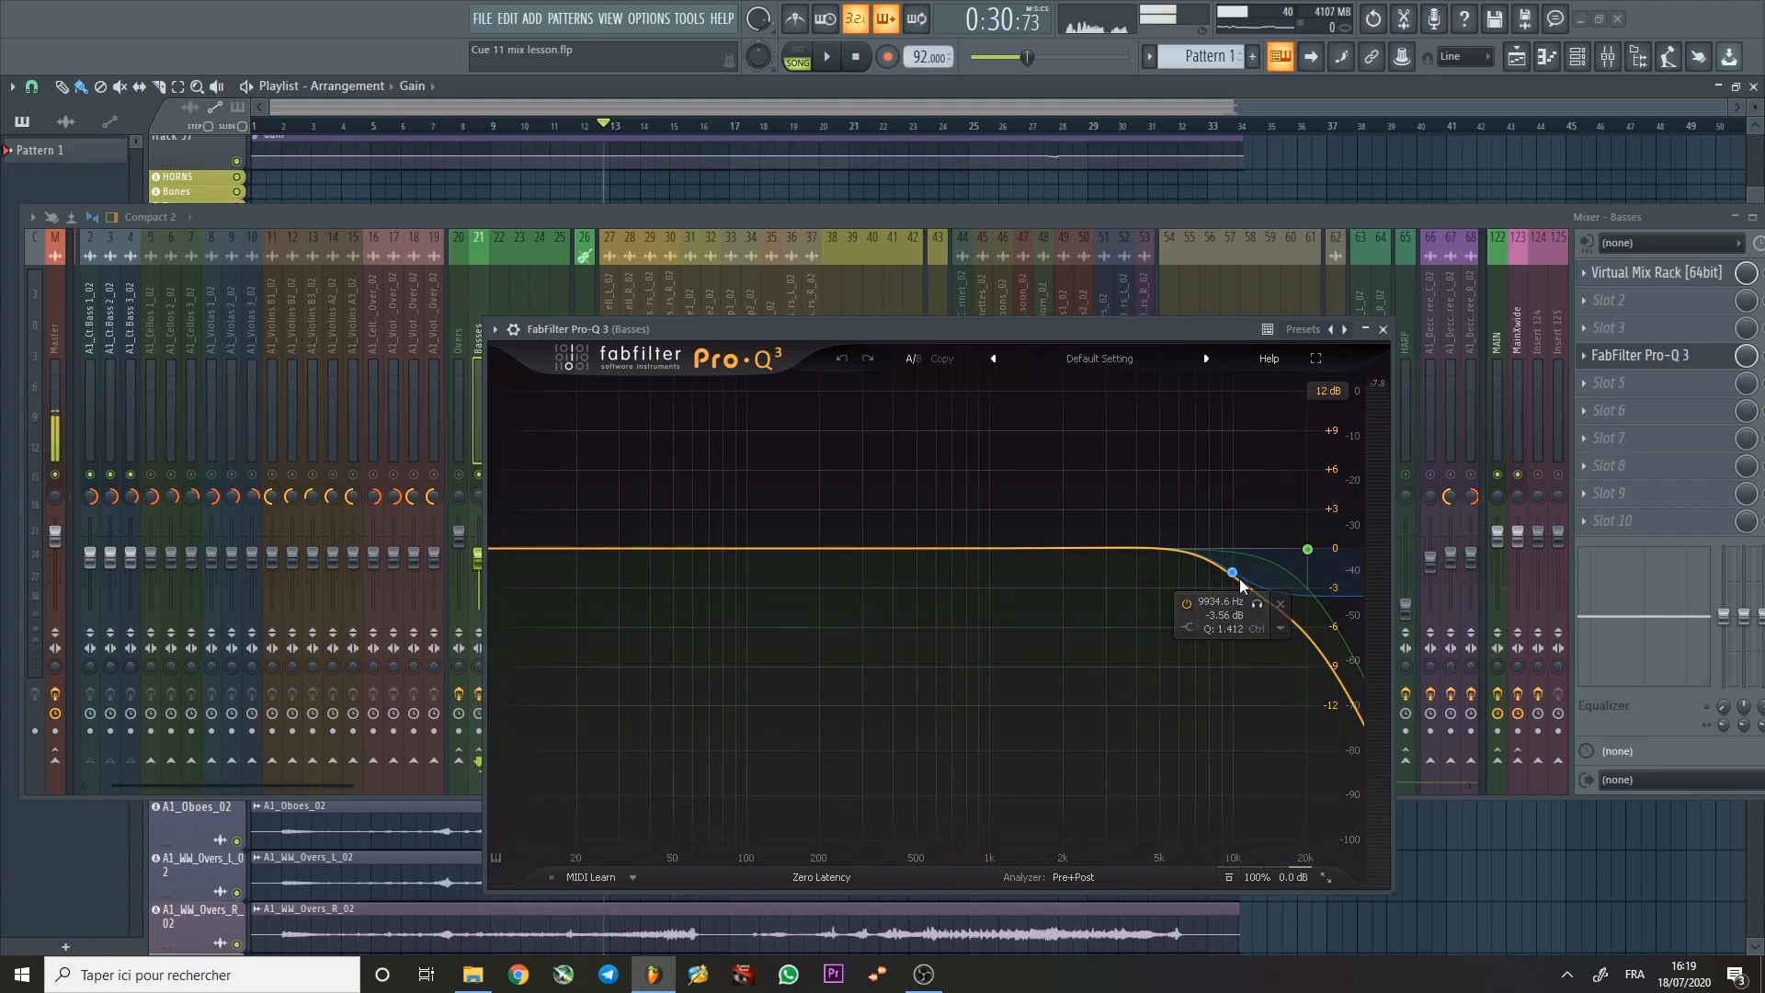
left_click(1383, 328)
Audition the Basses bus from about bar 27 and switch the solo to the Celli and Vla buses.
key("space")
key("space")
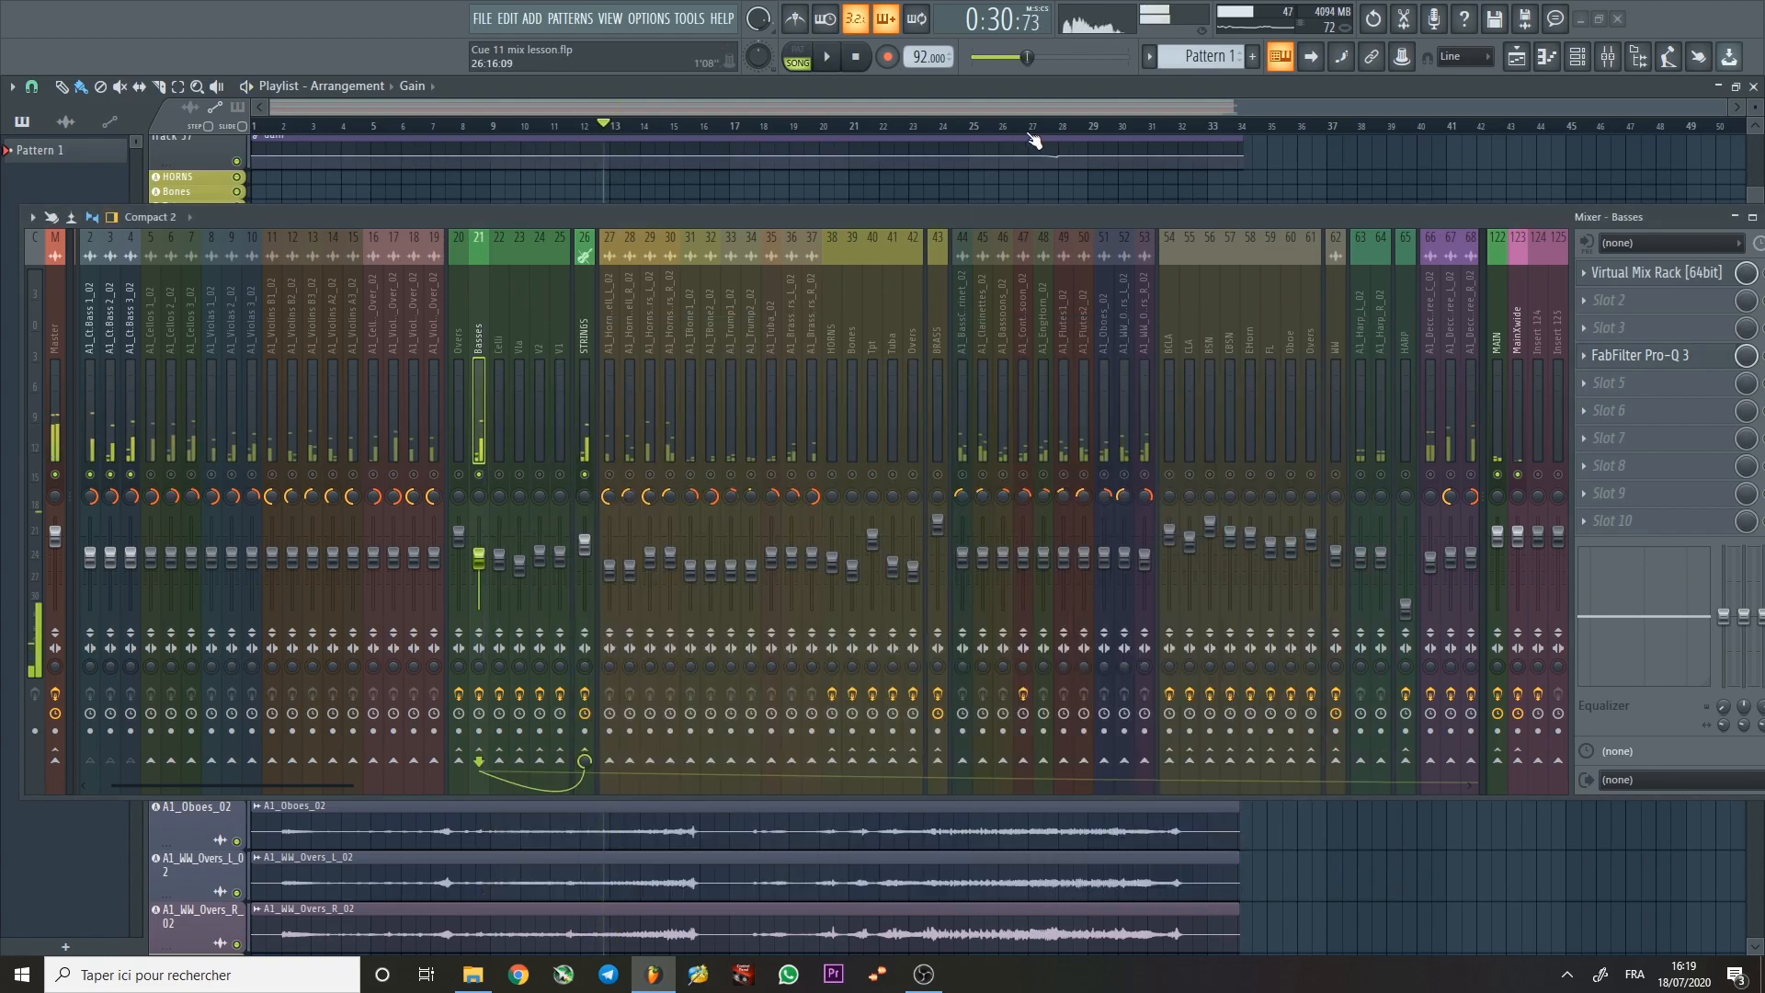
left_click(1029, 128)
key("space")
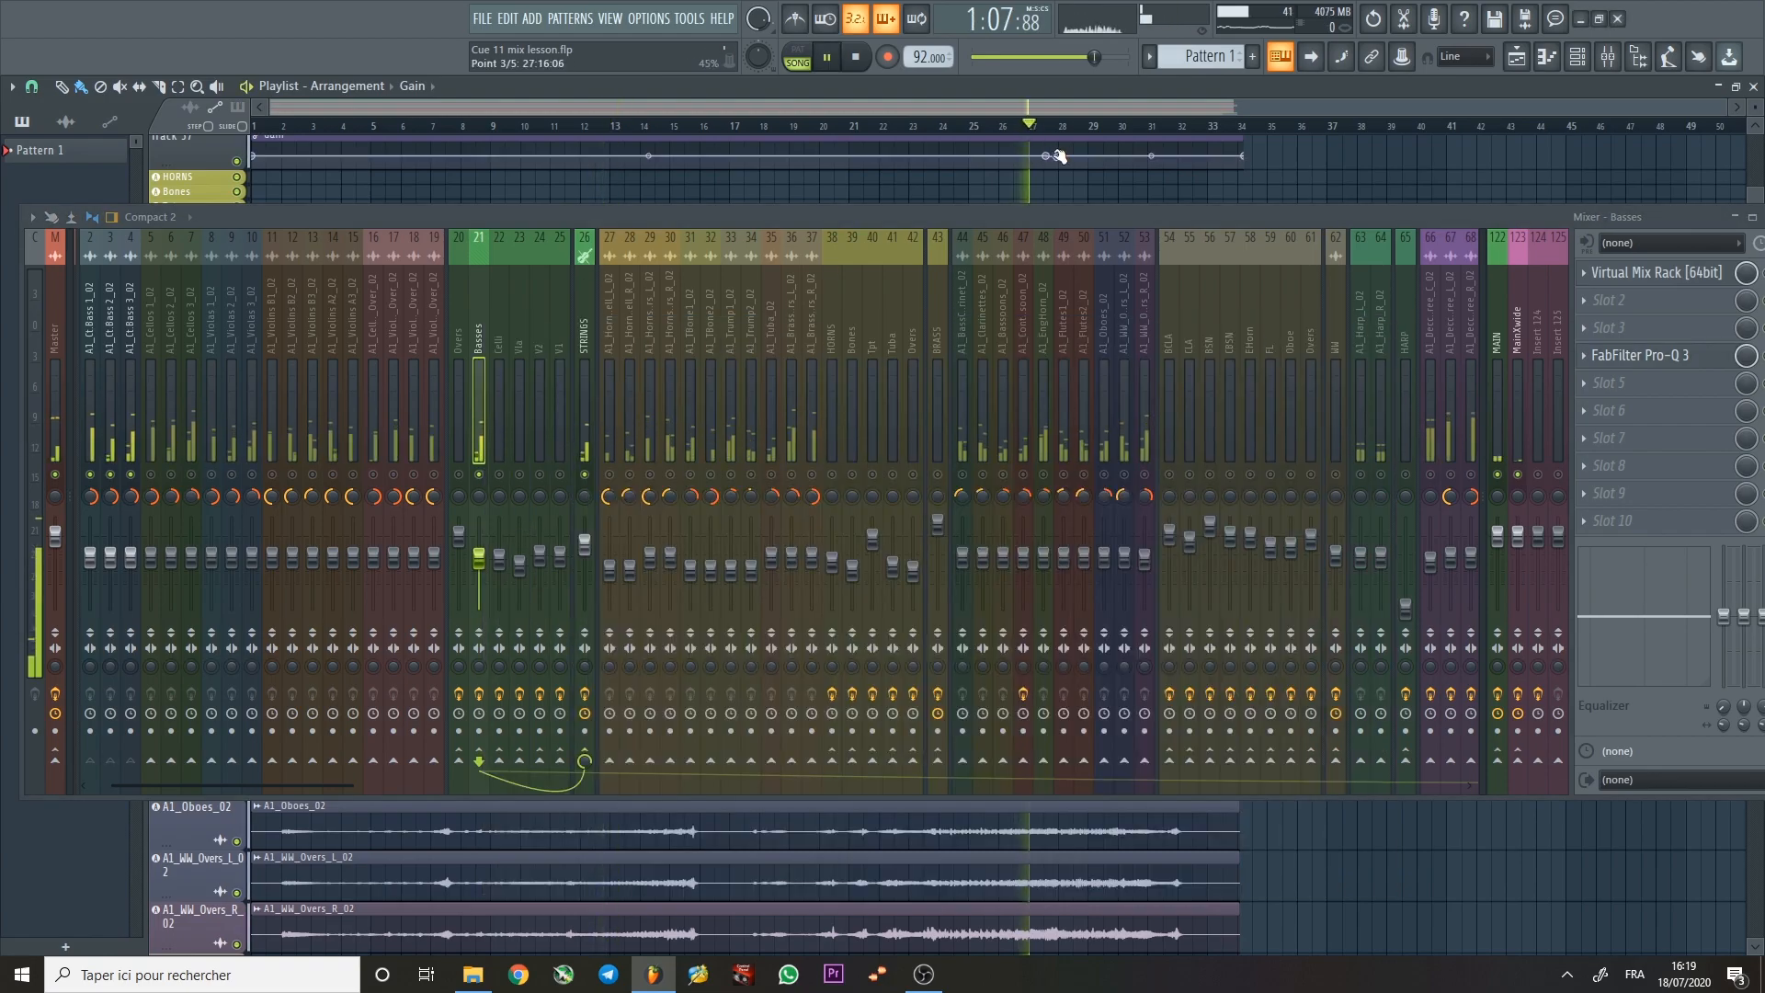
left_click(500, 309)
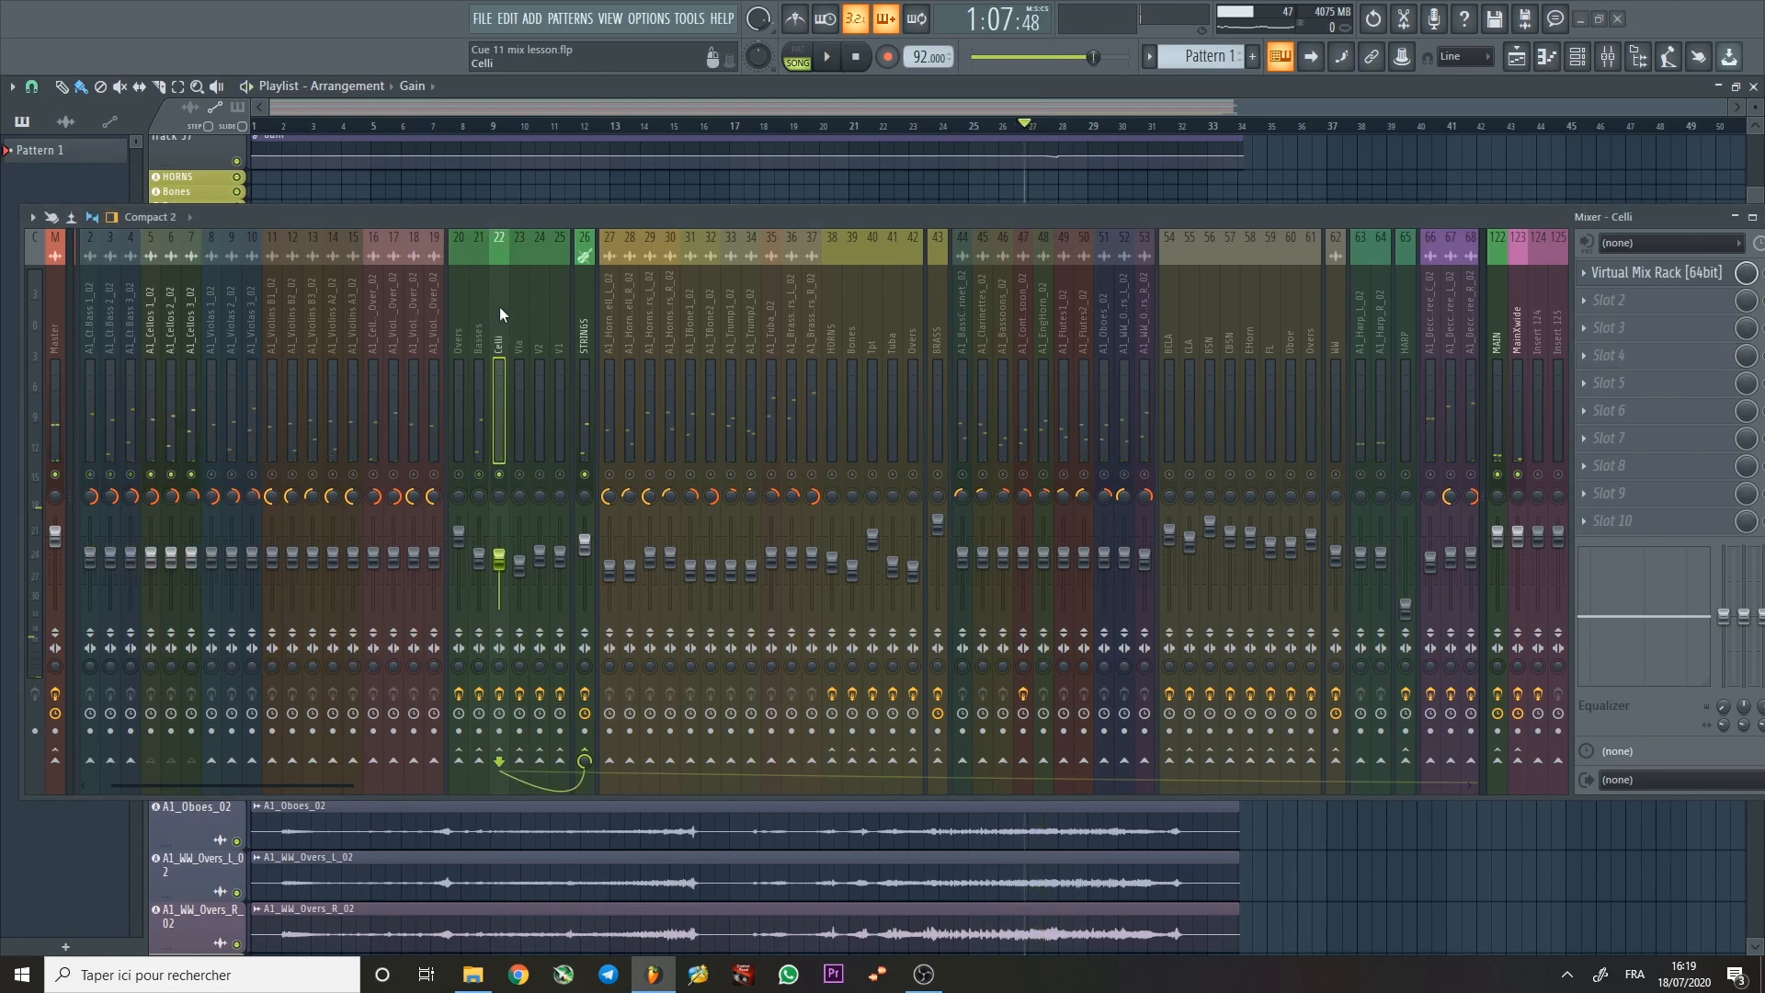
key("space")
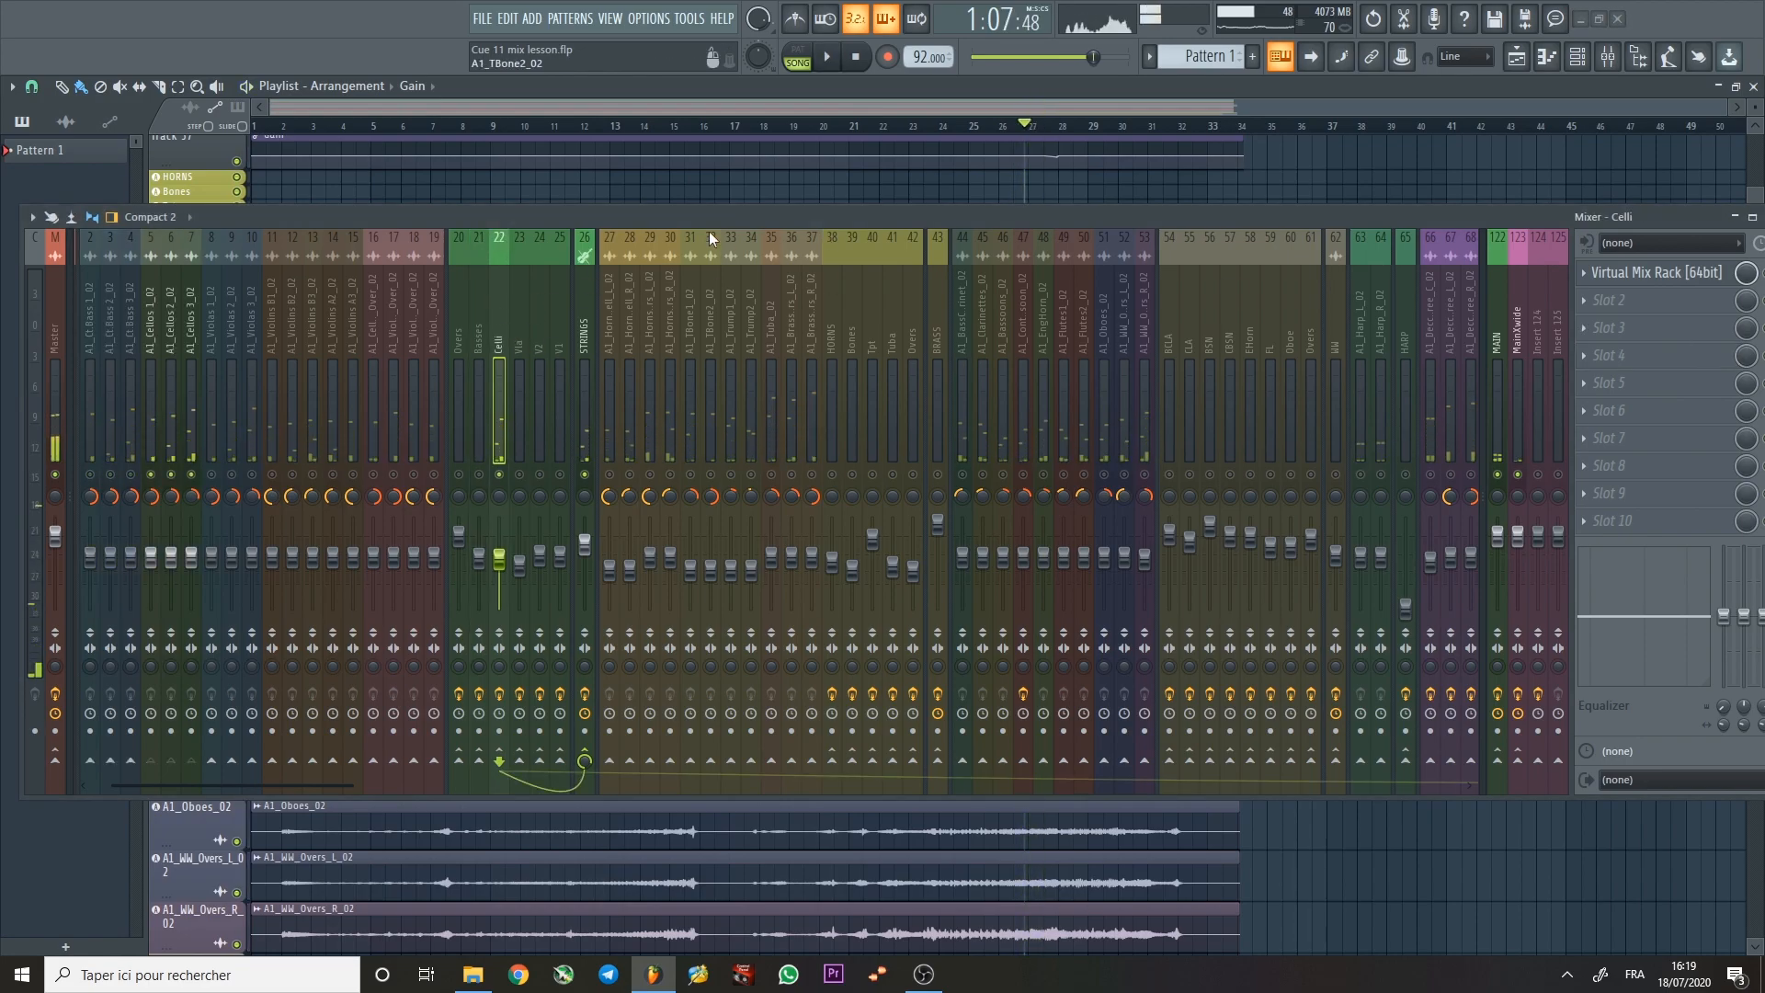
left_click(517, 322)
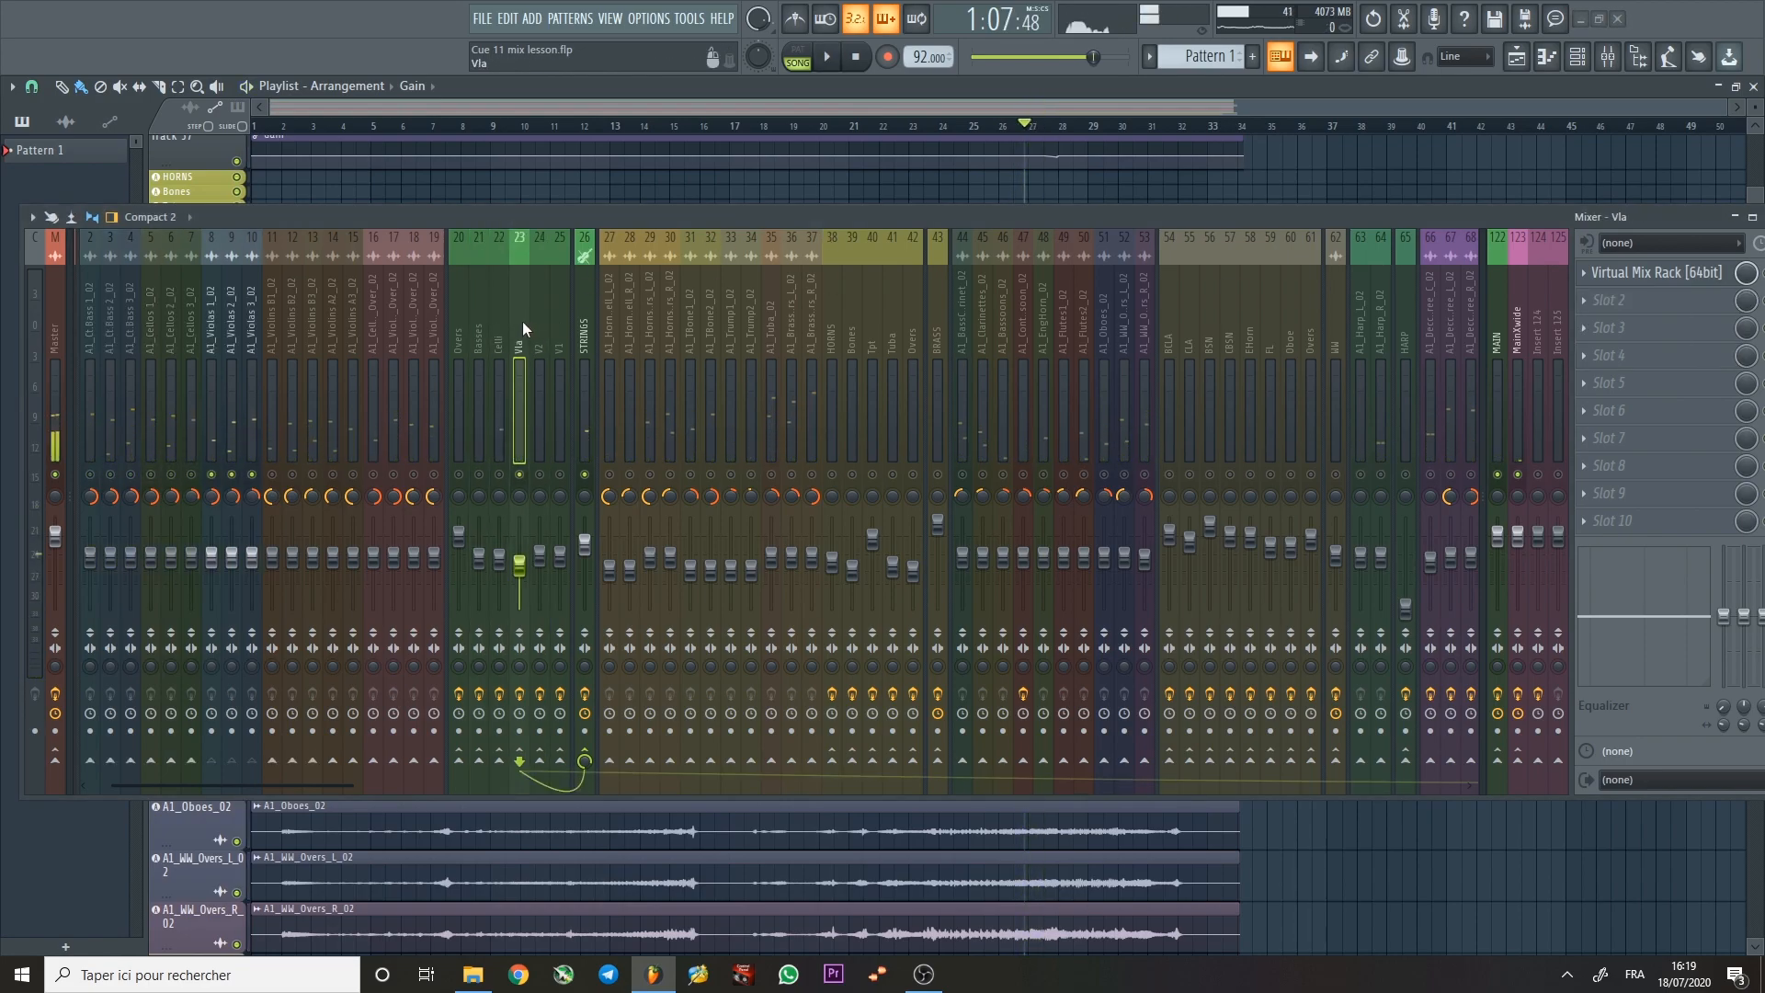
Solo the V2 bus during playback and audition the 3547.2 Hz cut of its FabFilter Pro-Q 3 in isolation.
left_click(537, 322)
key("space")
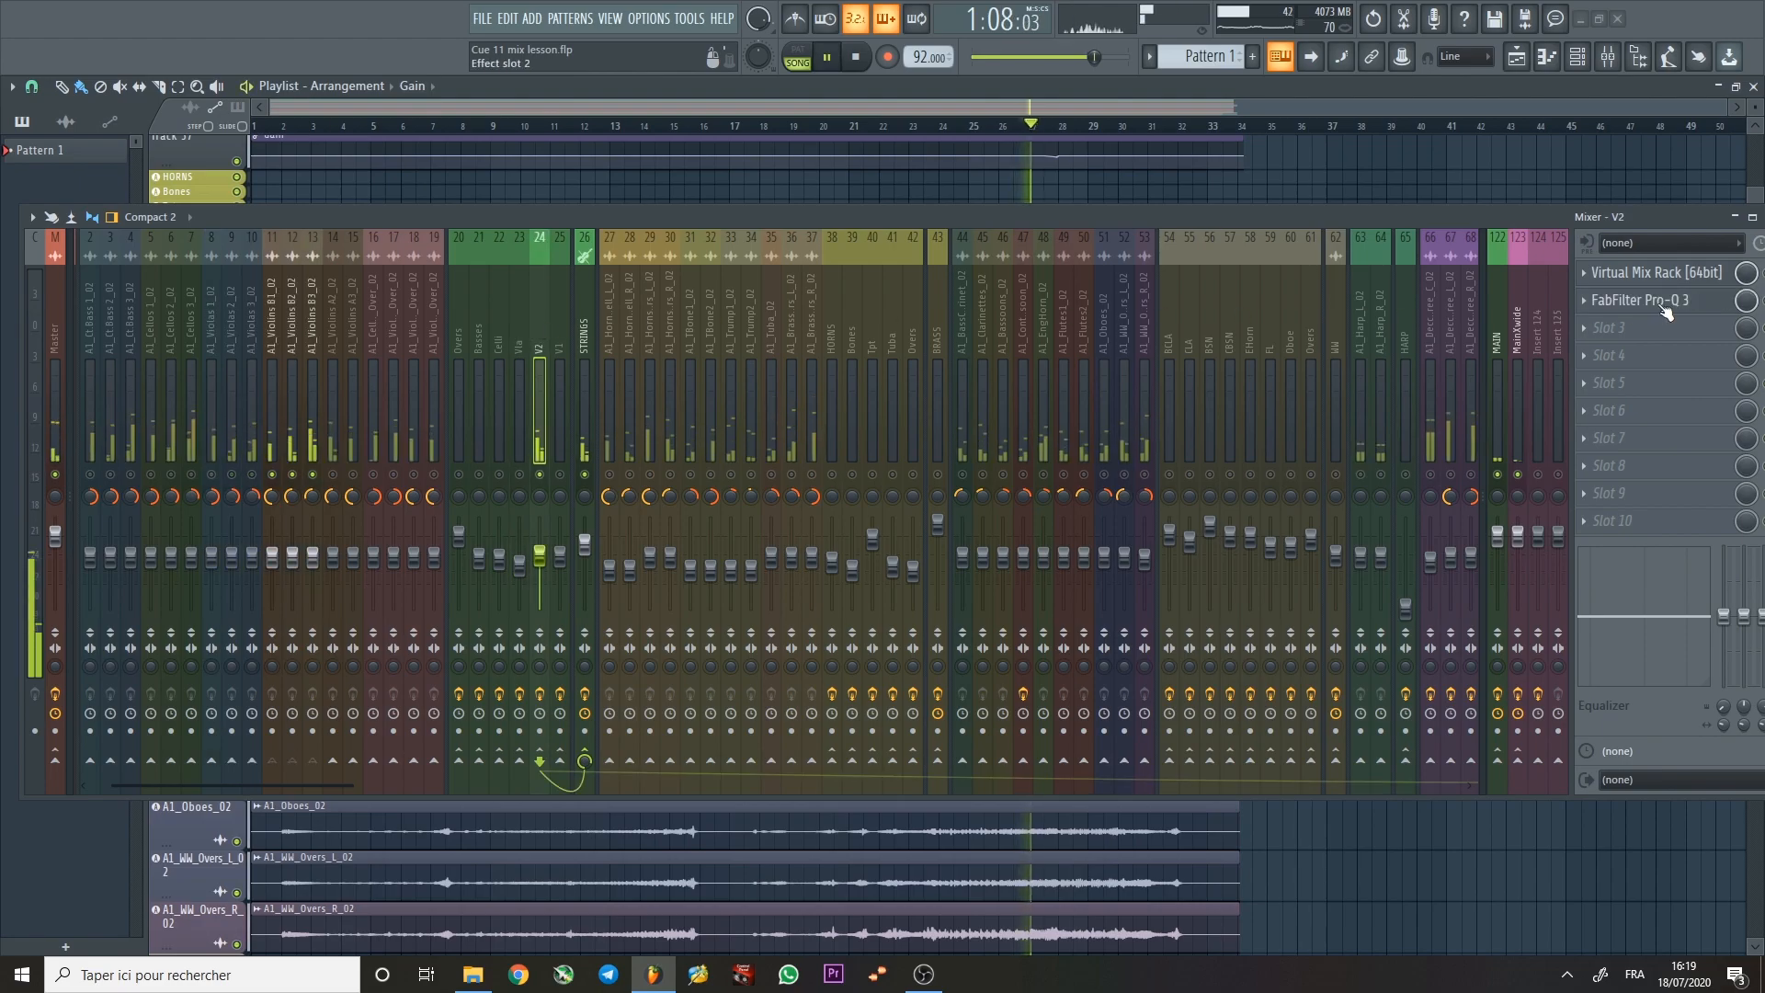
left_click(1646, 299)
key("space")
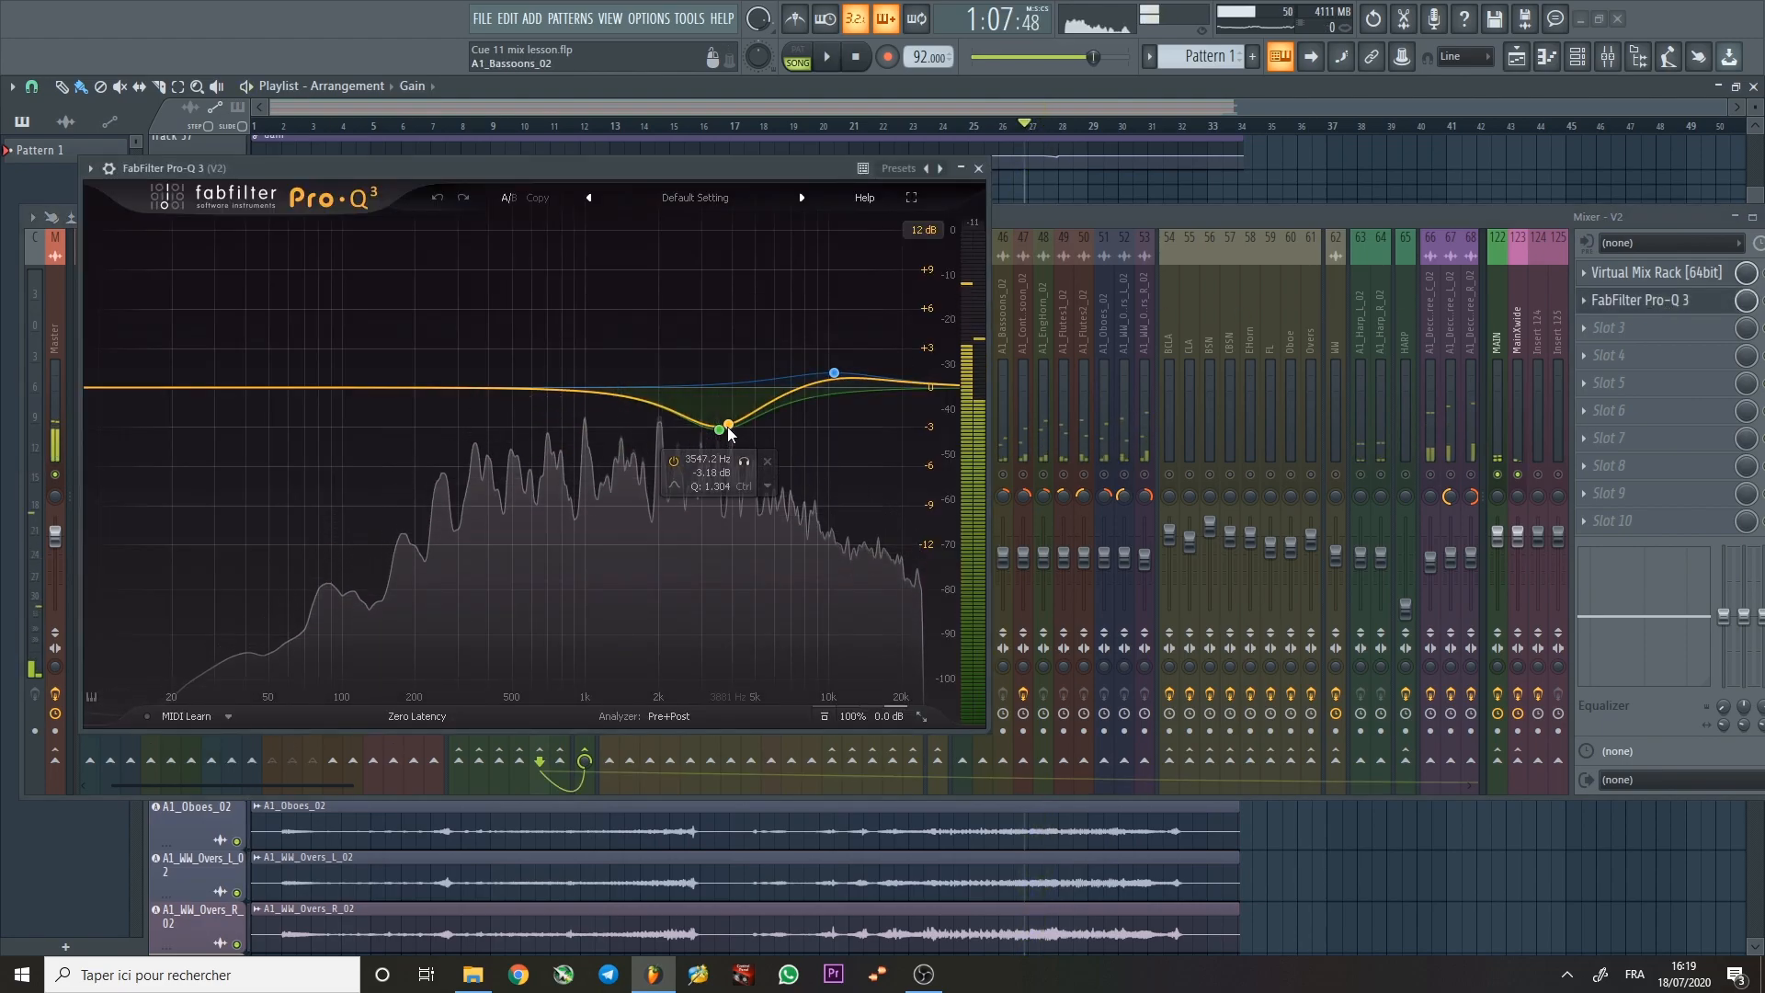
left_click(721, 431)
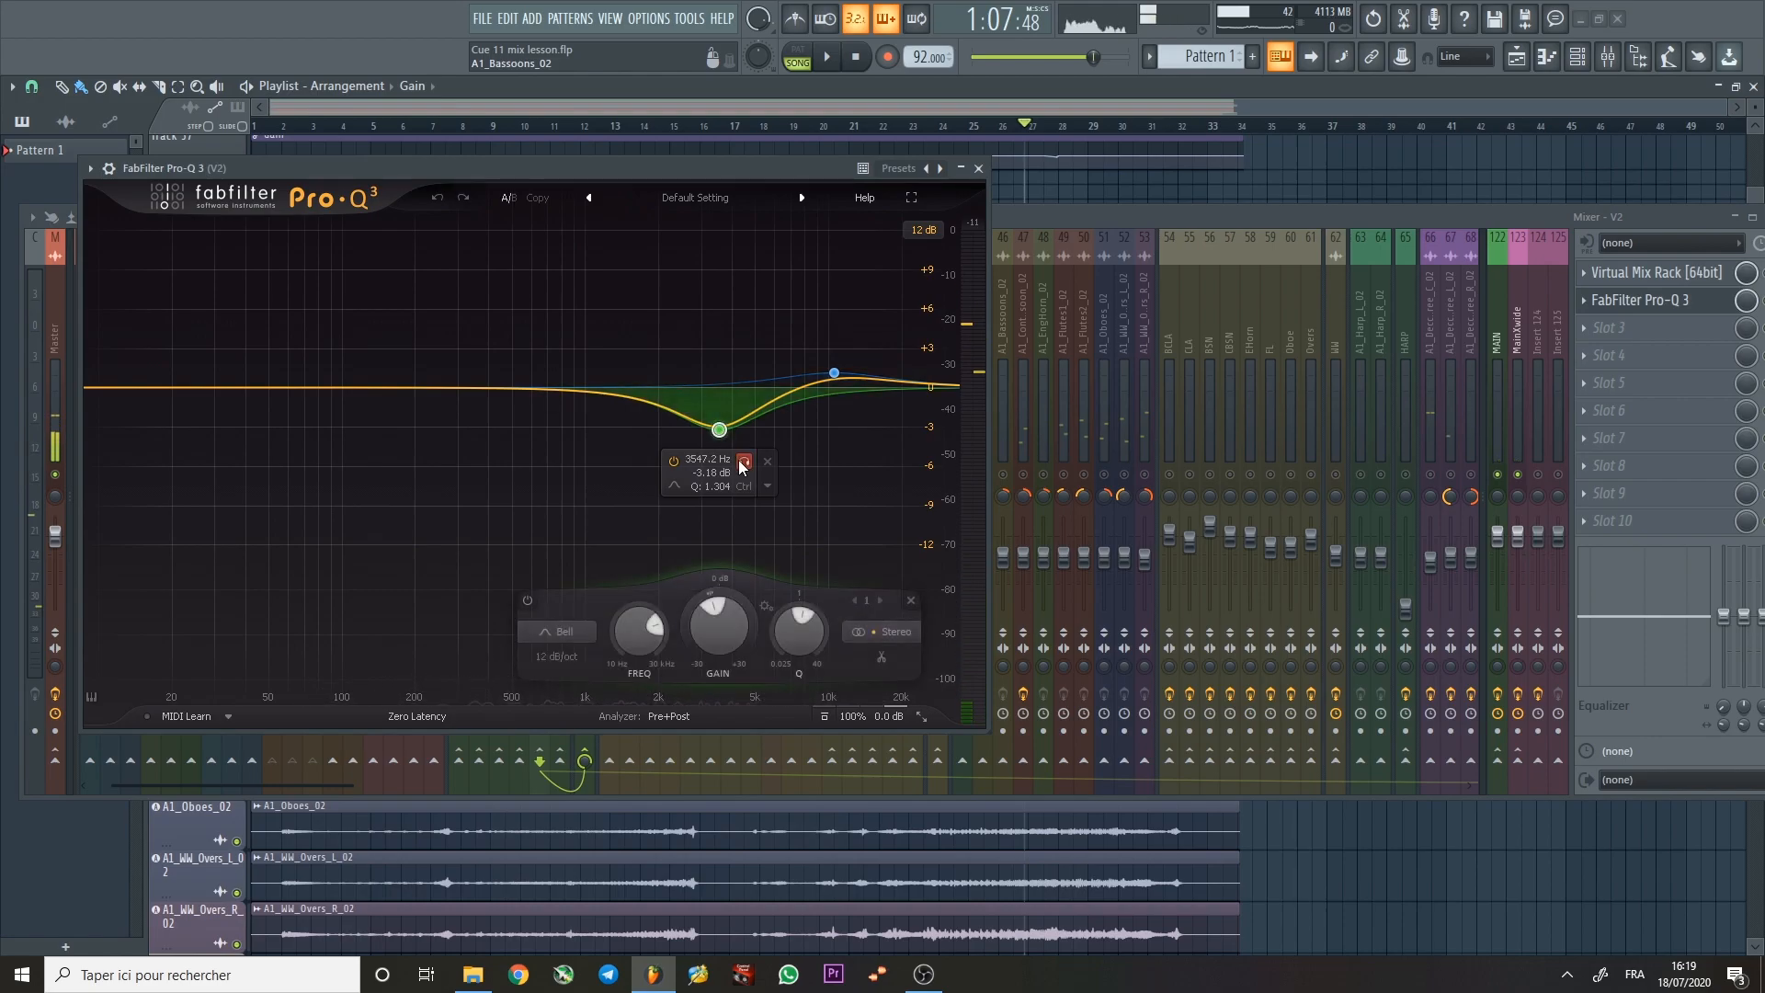
key("space")
key("space")
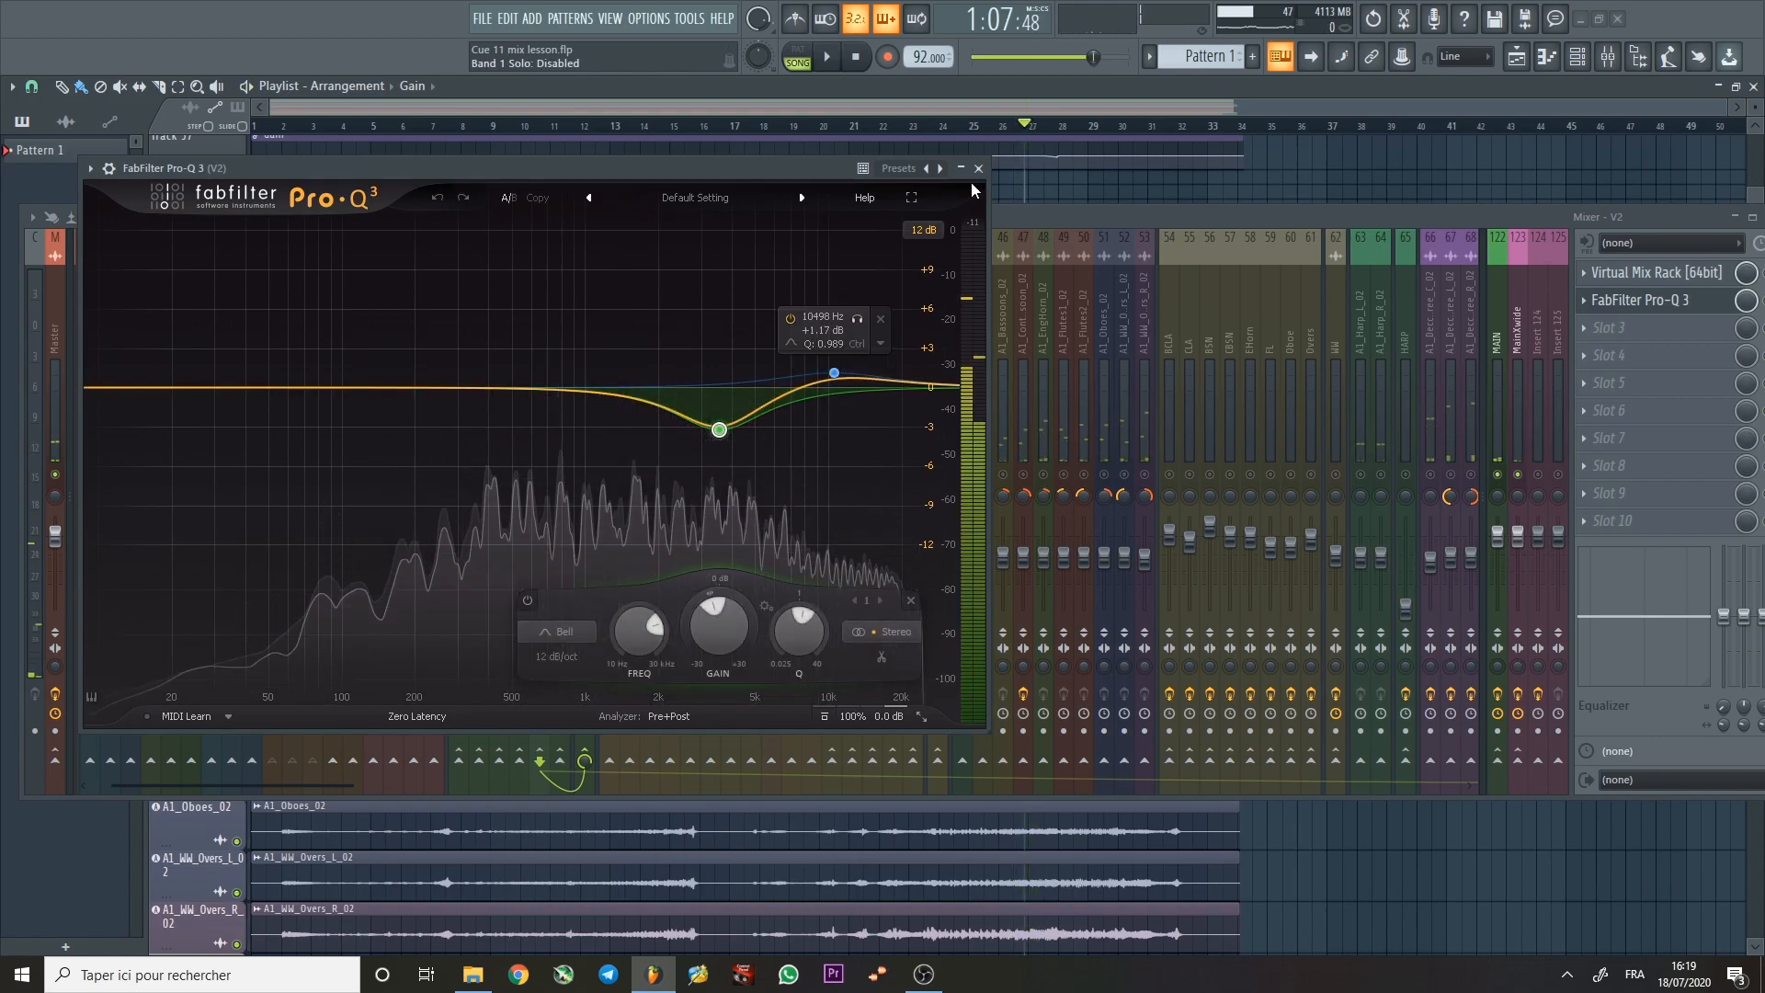
left_click(979, 168)
Open FabFilter Pro-Q 3 on the V1 bus, review its curve and close it.
left_click(560, 322)
left_click(1628, 302)
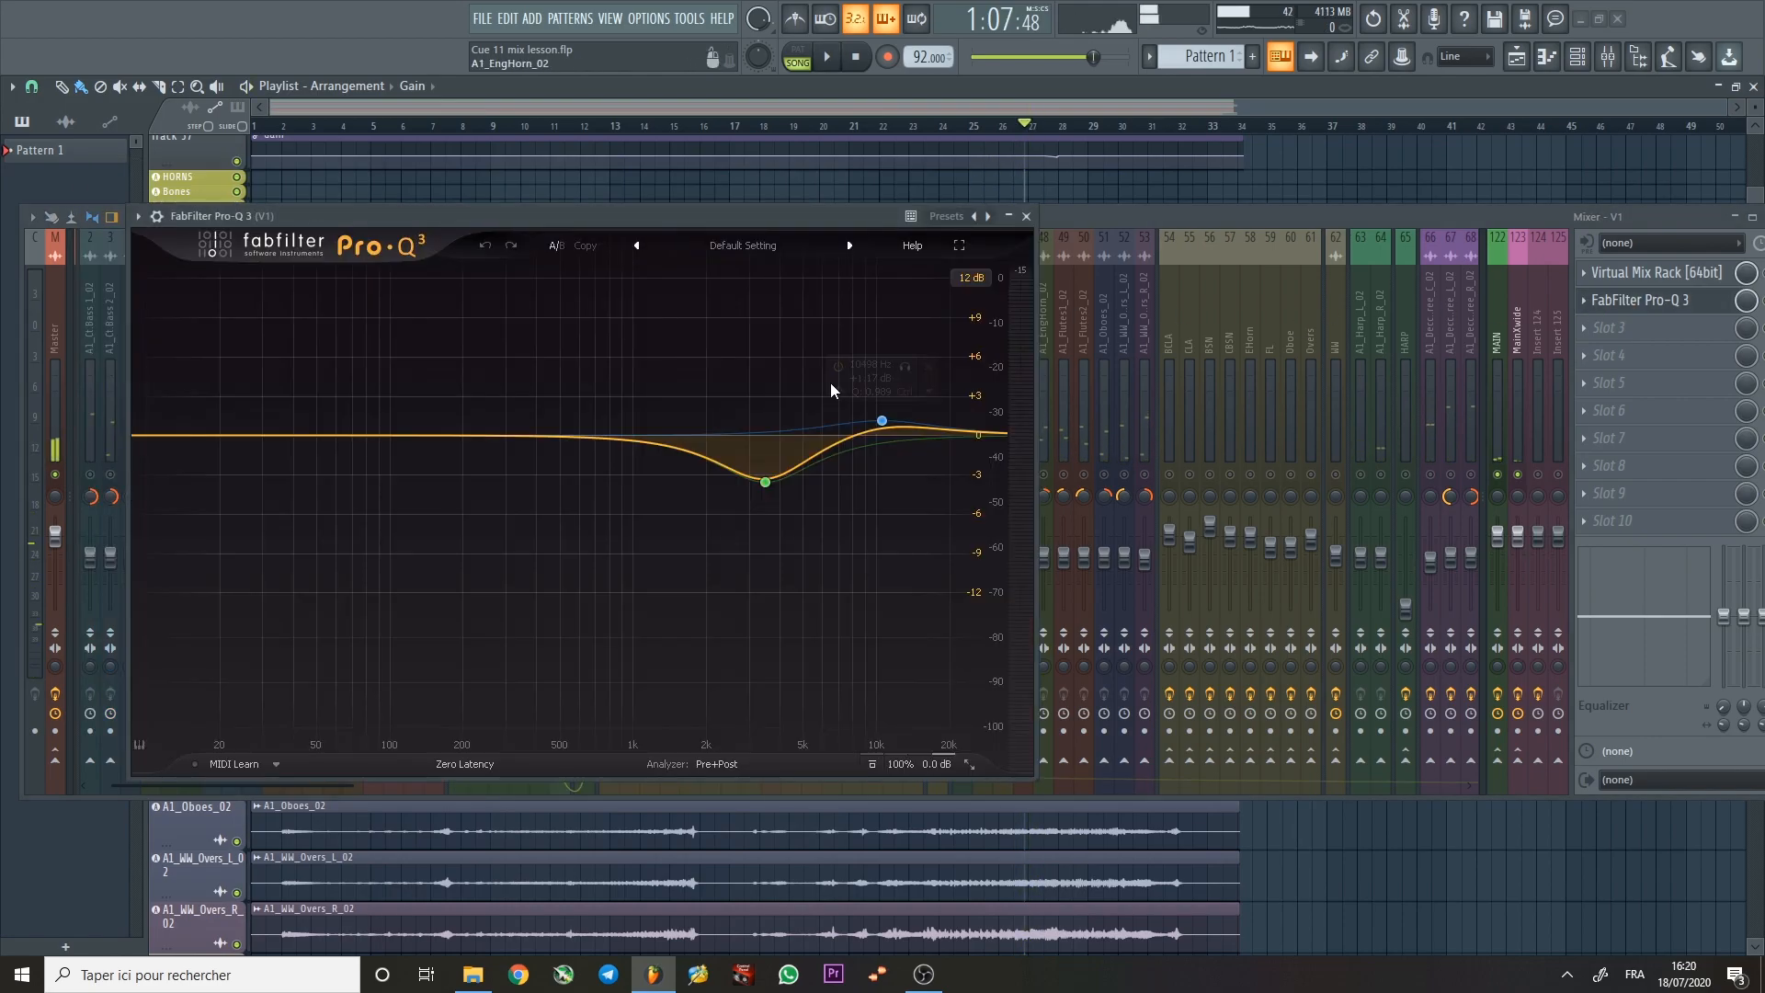
left_click(563, 306)
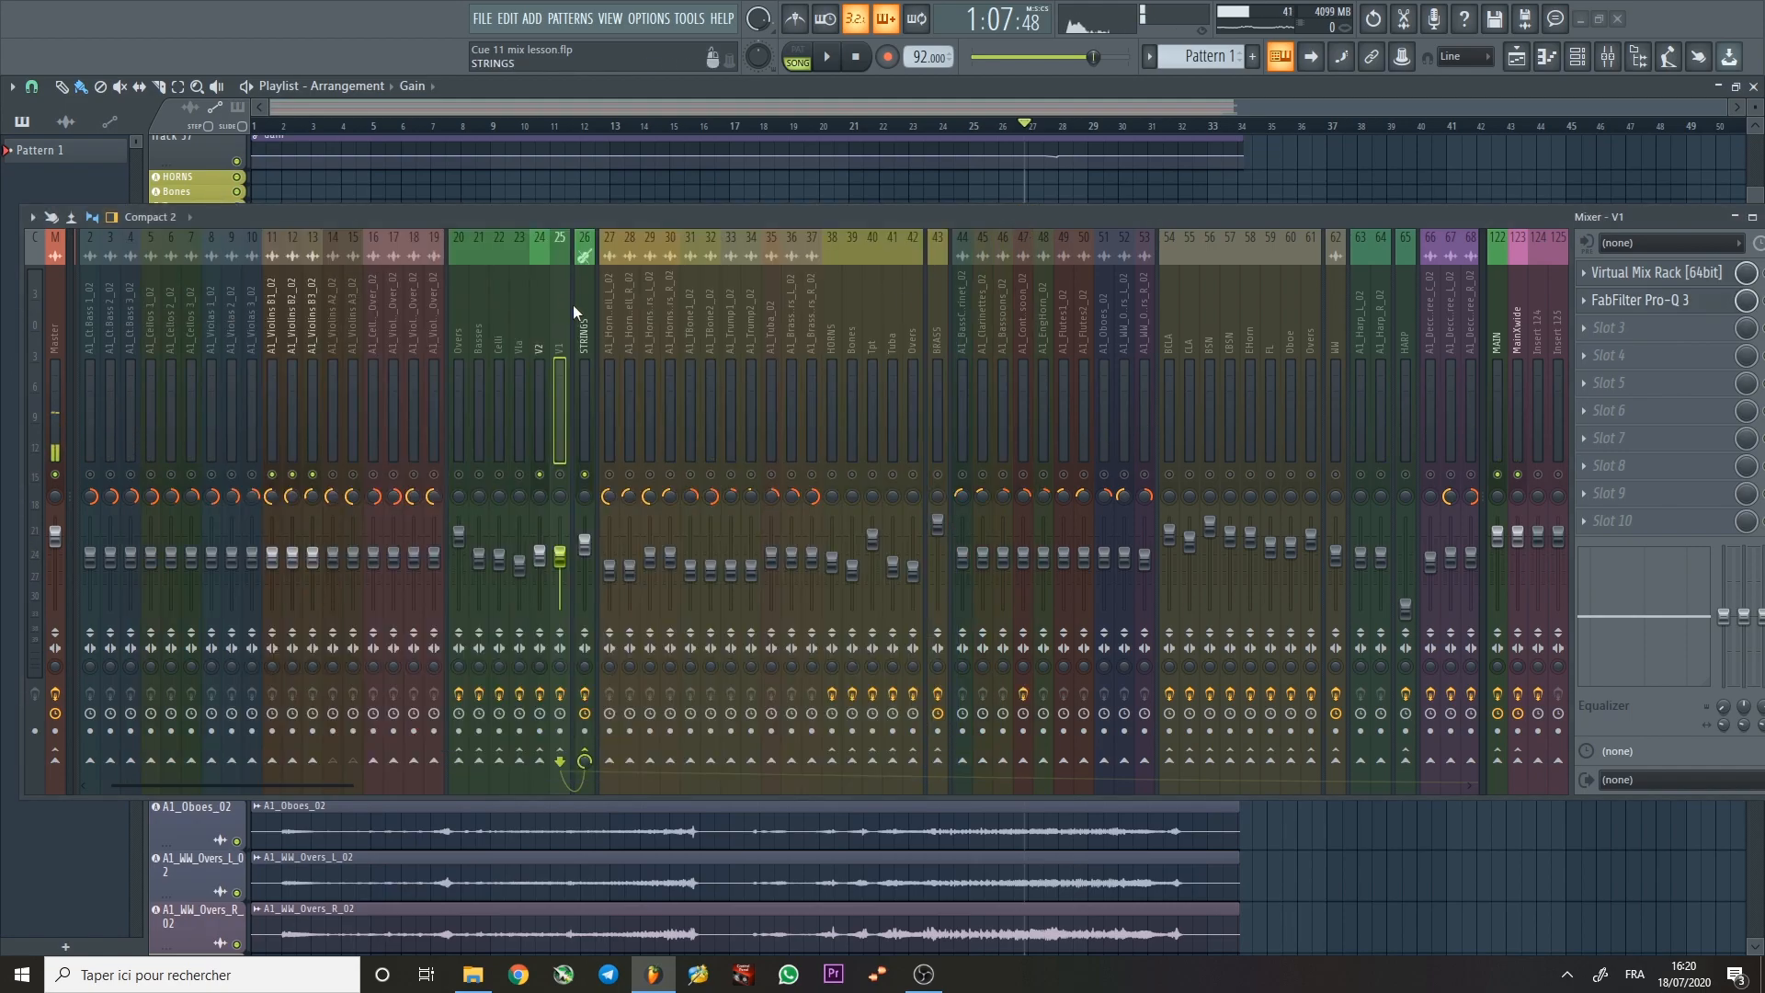
Solo the STRINGS bus with all its feeding tracks and watch its Gullfoss curve during playback.
left_click(581, 312)
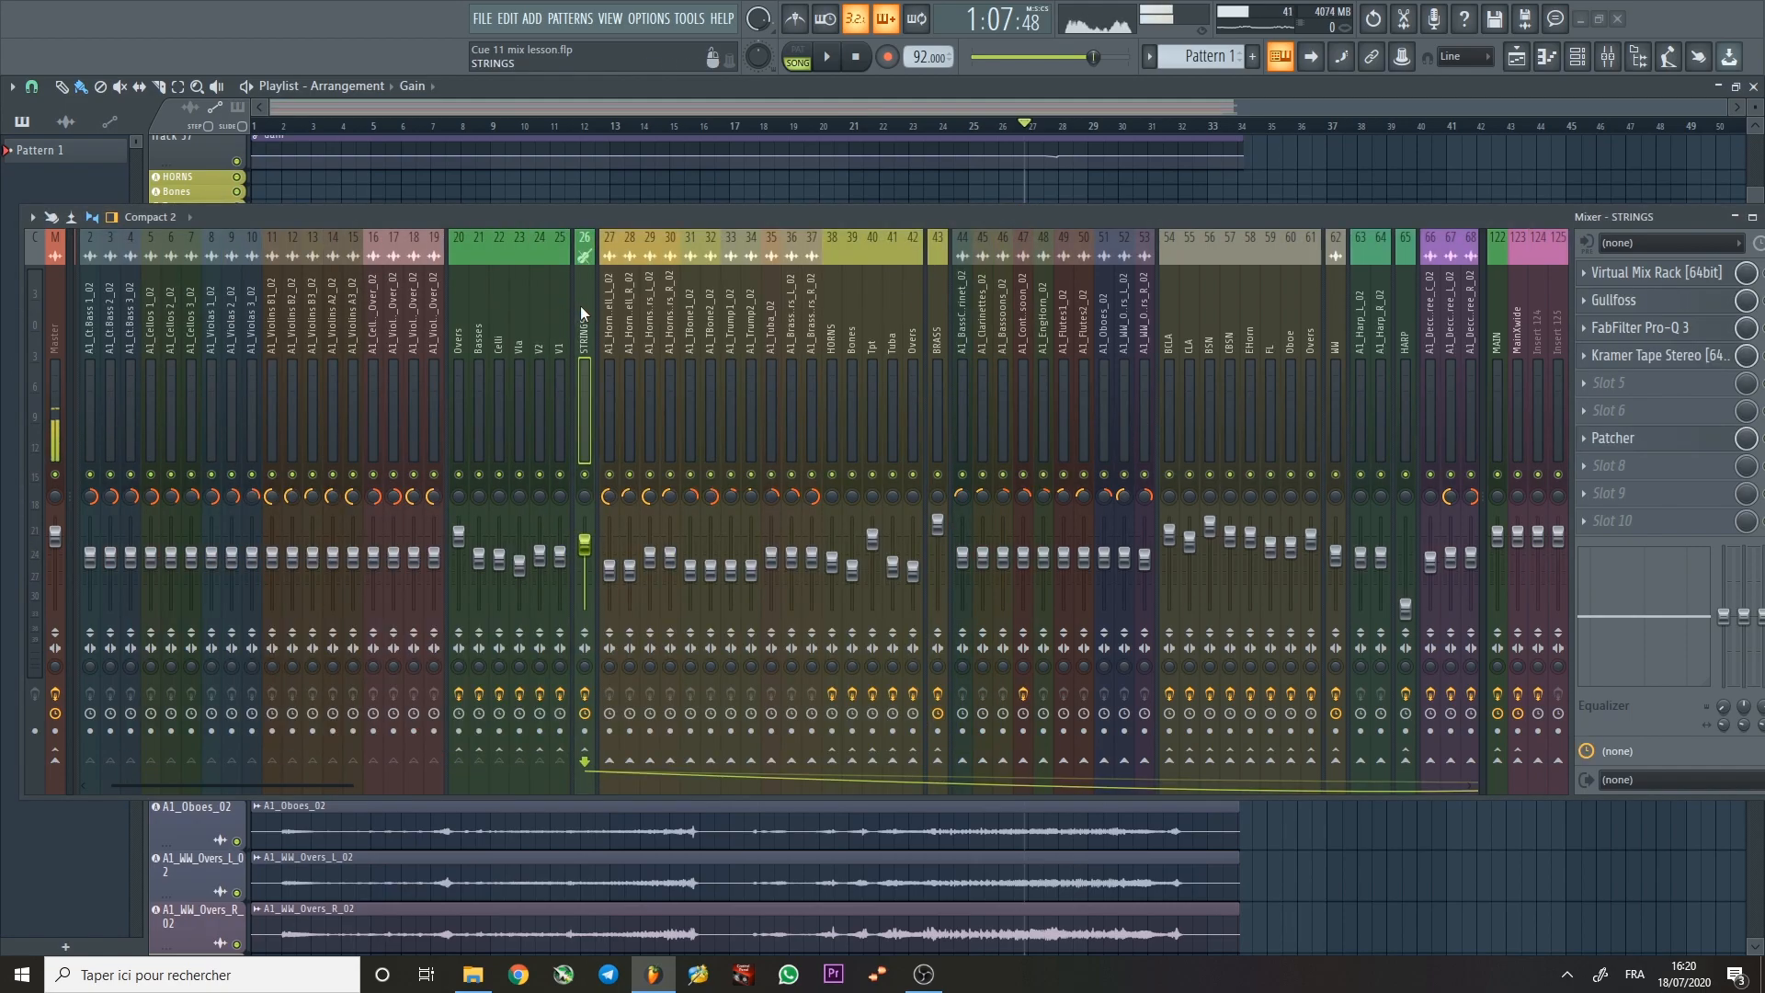
left_click(1634, 301)
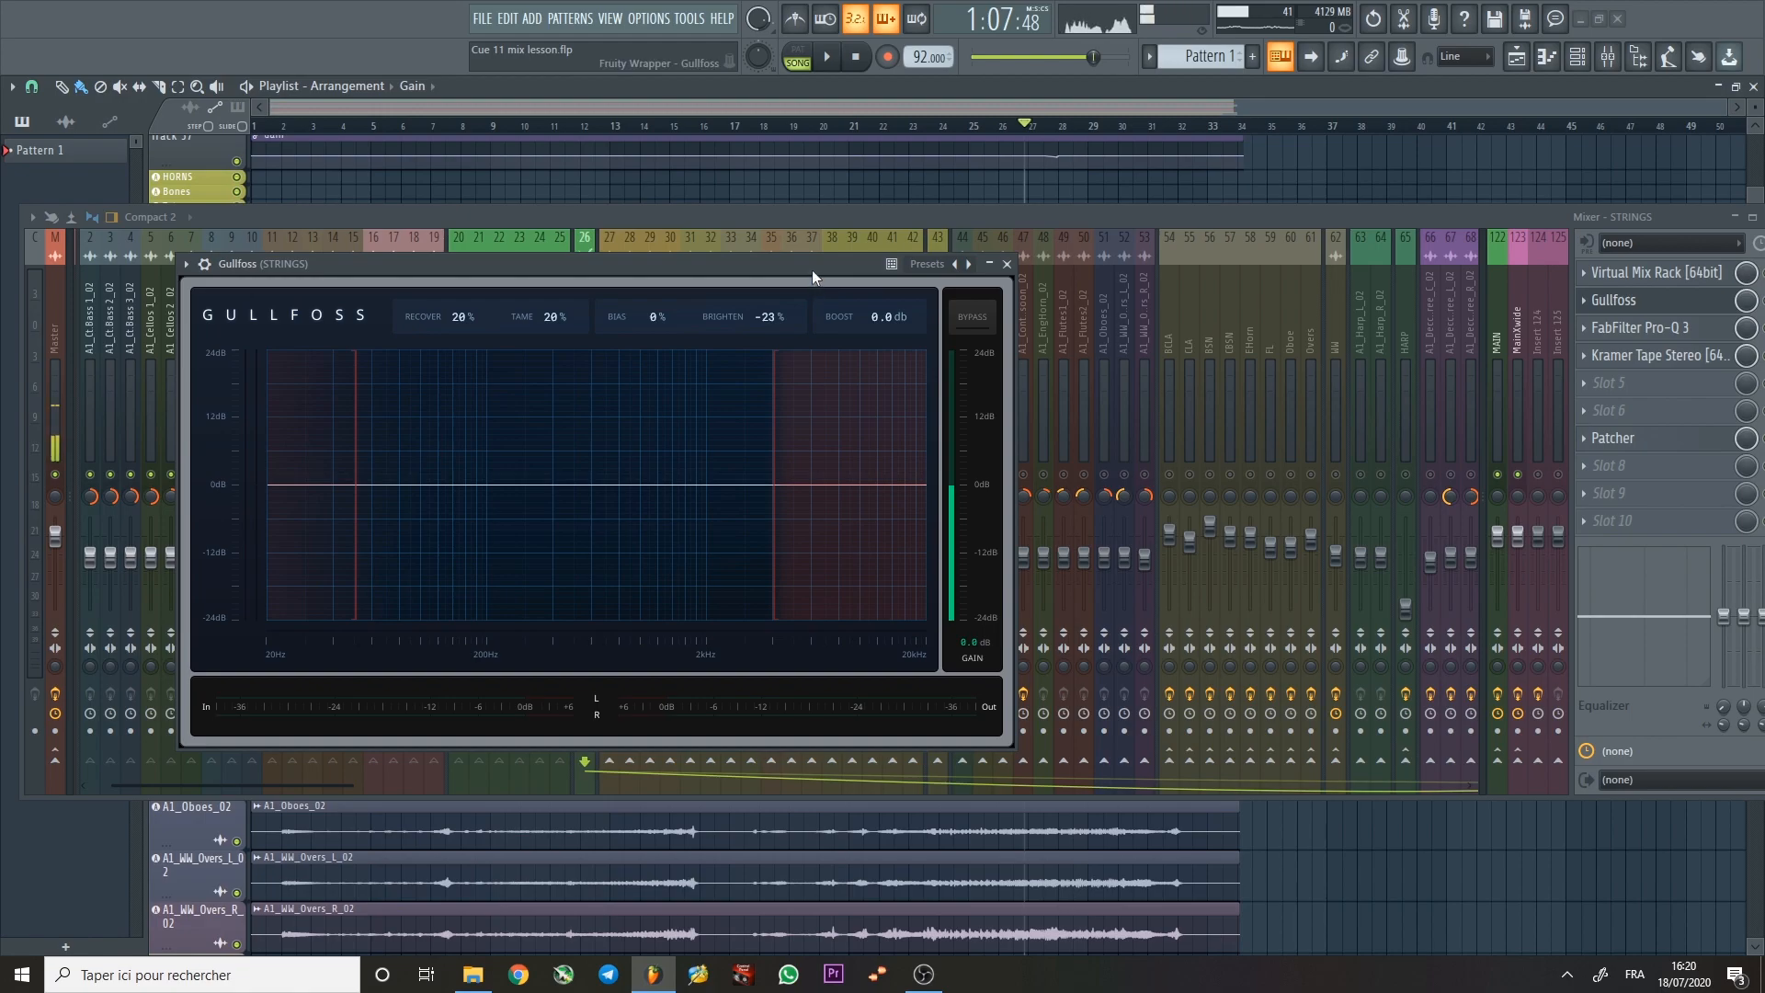
left_click_drag(813, 271, 851, 258)
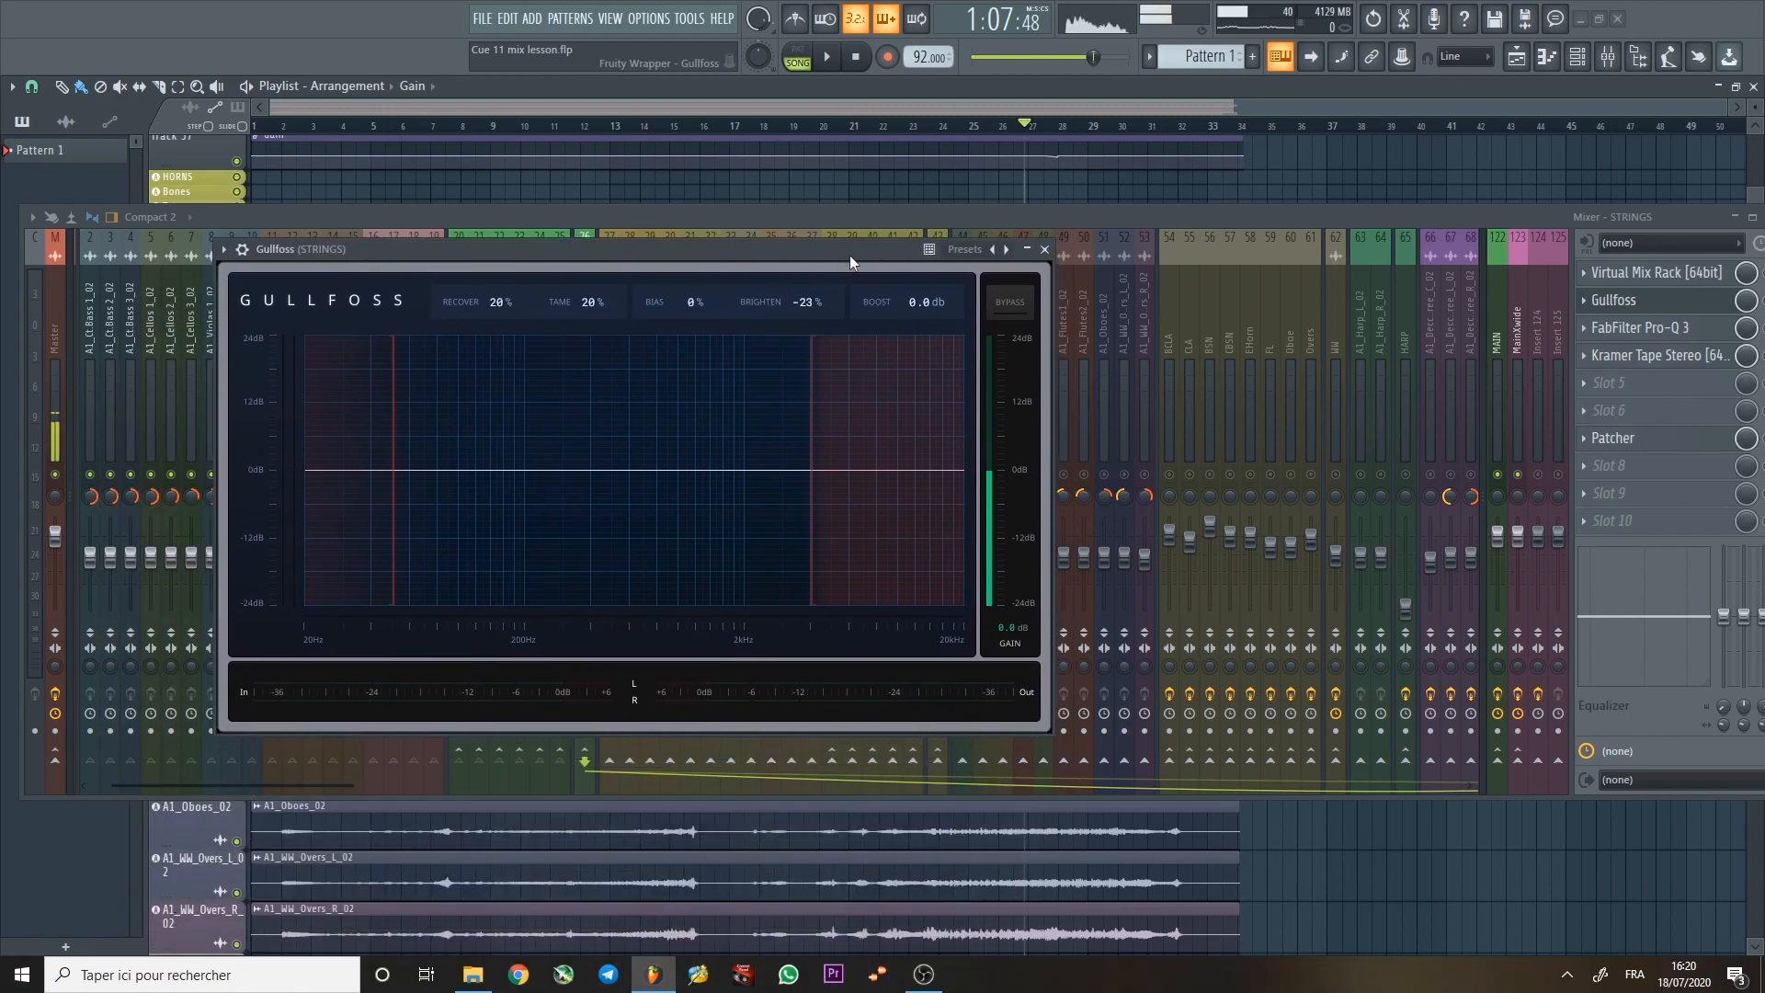
key("space")
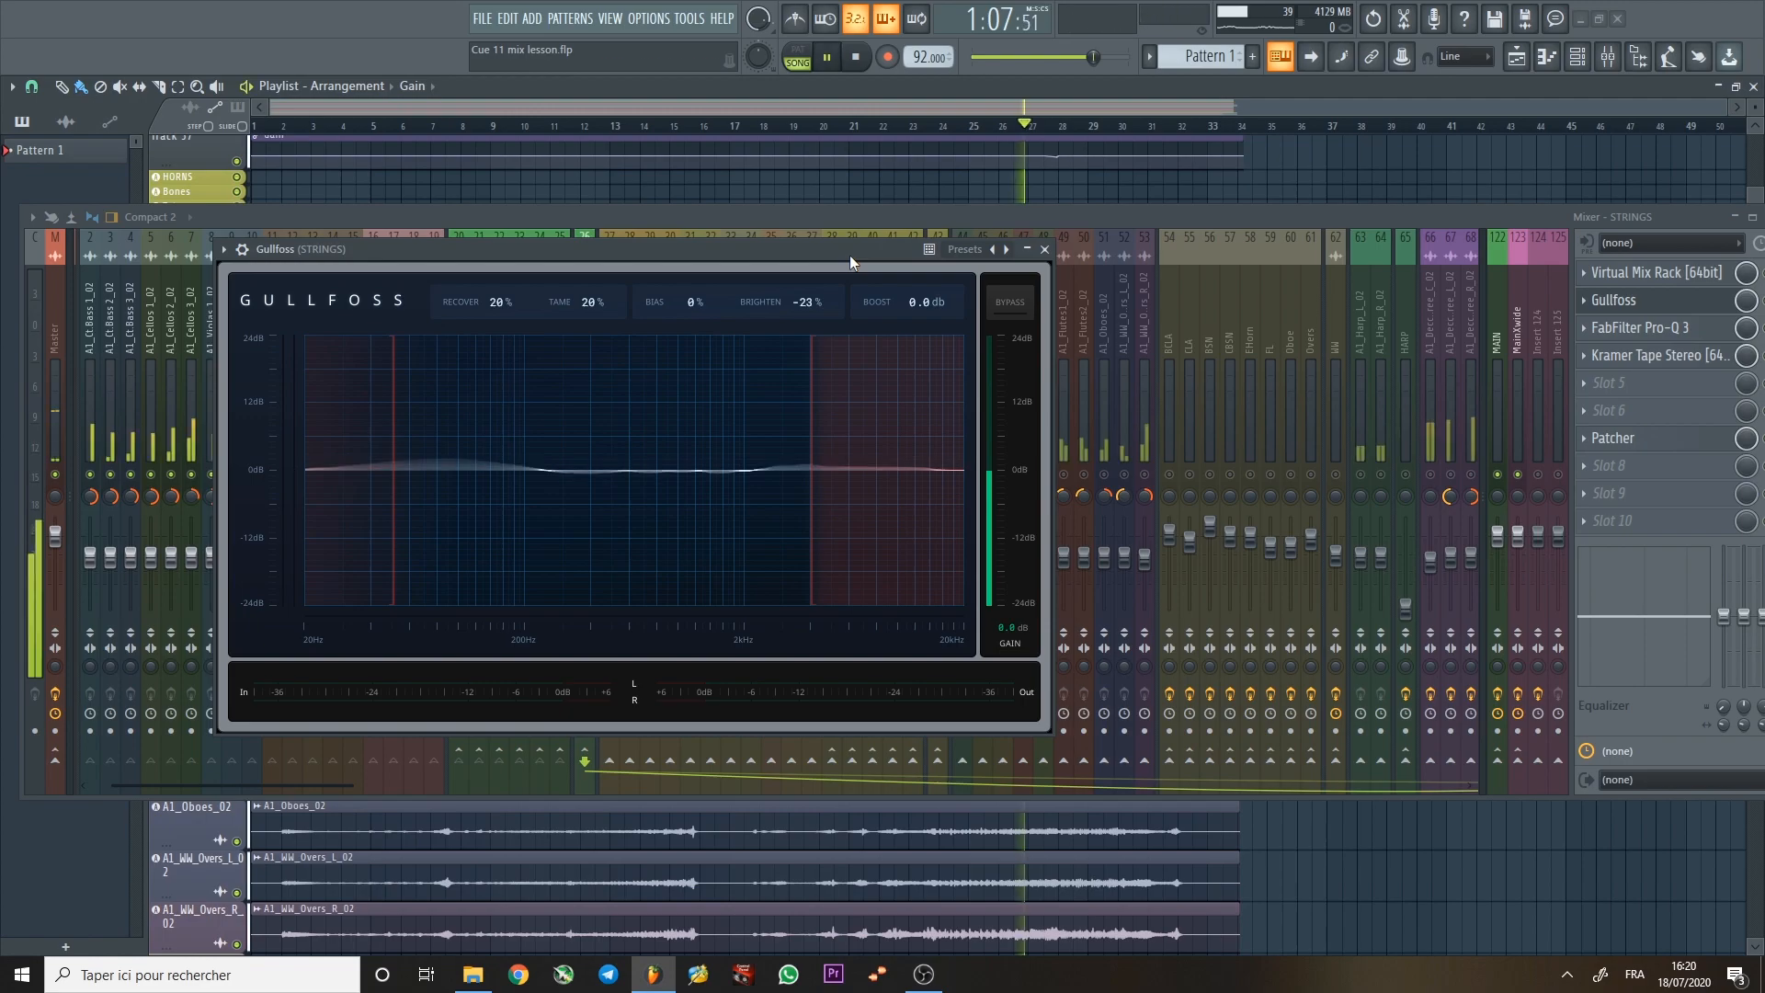
Arrange the mixer and Gullfoss windows side by side and compare the STRINGS bus with Gullfoss disabled and enabled during playback.
left_click(1501, 221)
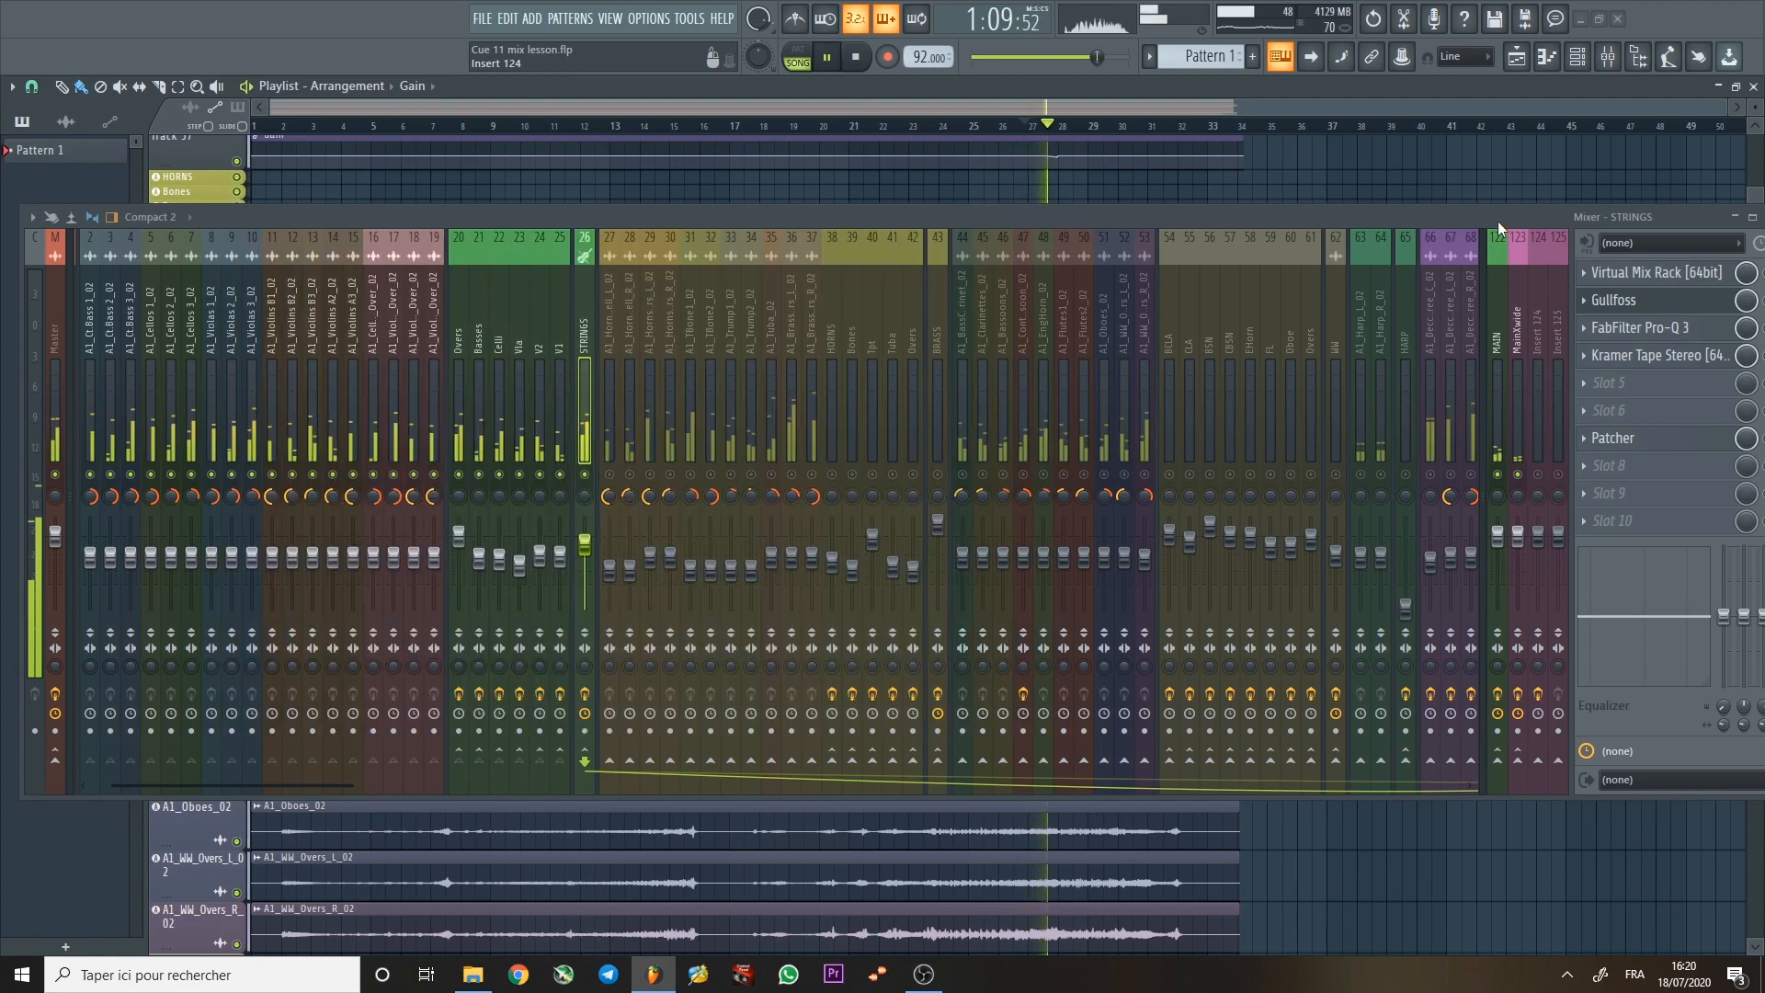
left_click_drag(1501, 222, 1213, 361)
left_click_drag(870, 251, 848, 81)
key("space")
key("space")
left_click(1481, 440)
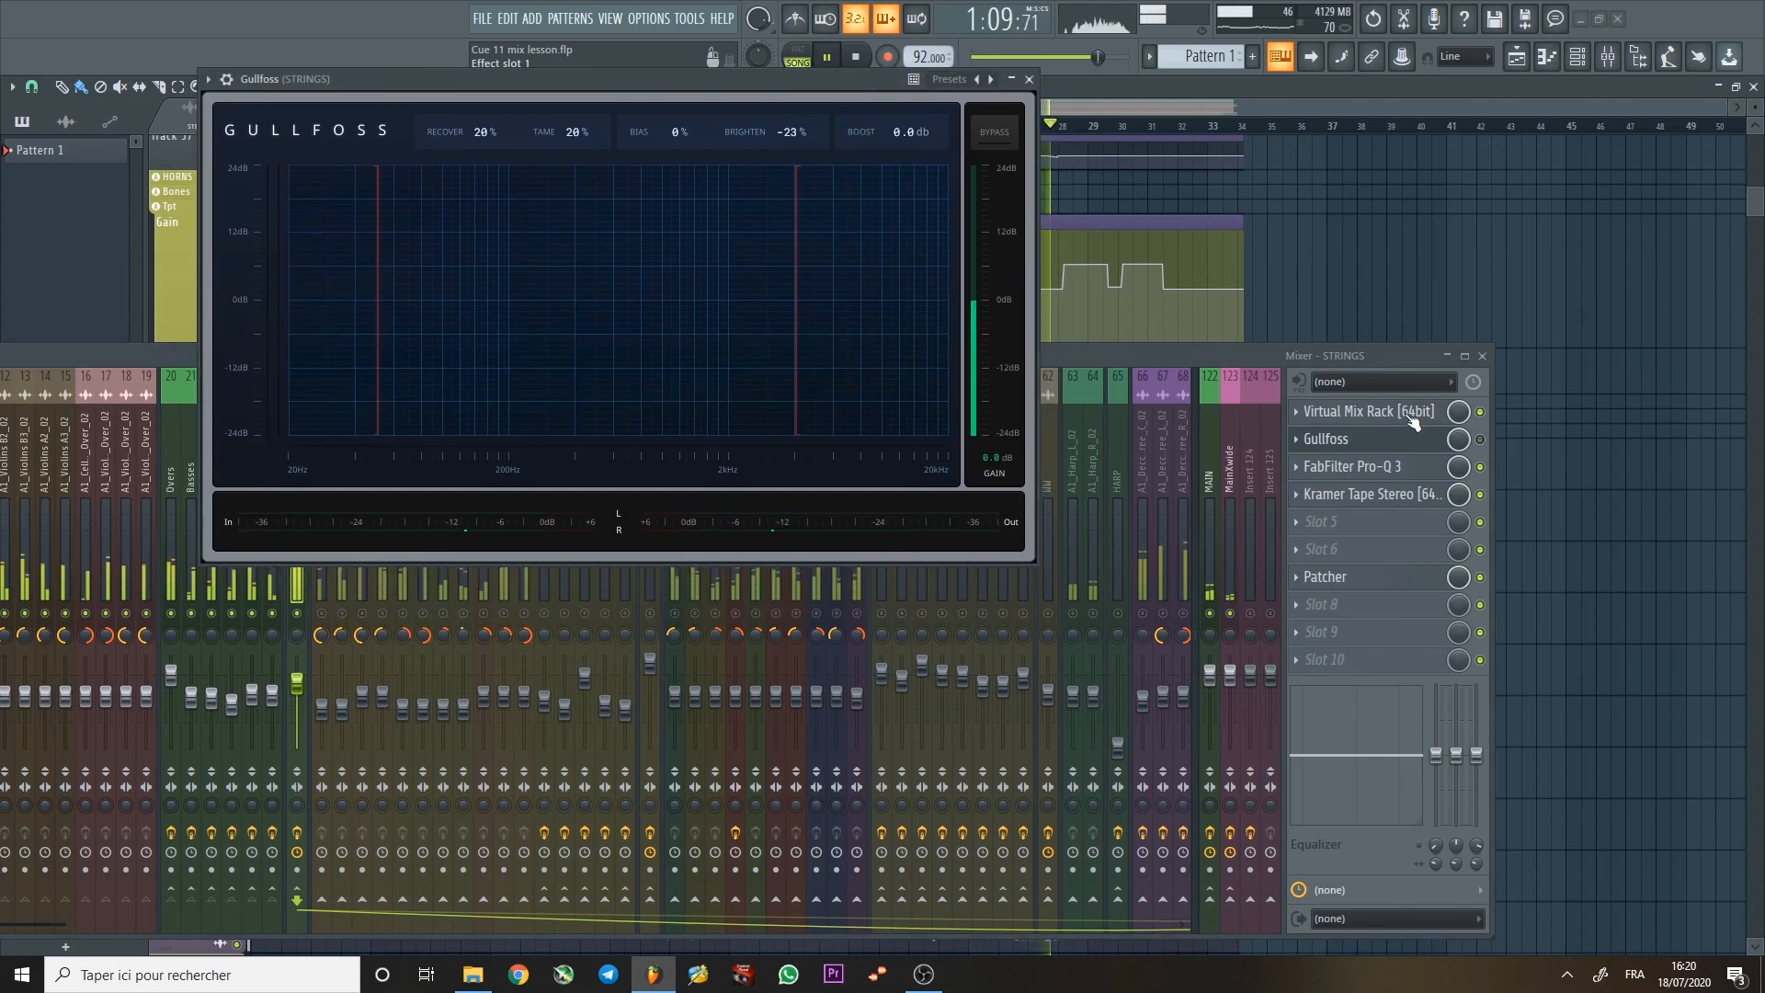
left_click_drag(1168, 357, 1216, 475)
key("space")
left_click(1481, 440)
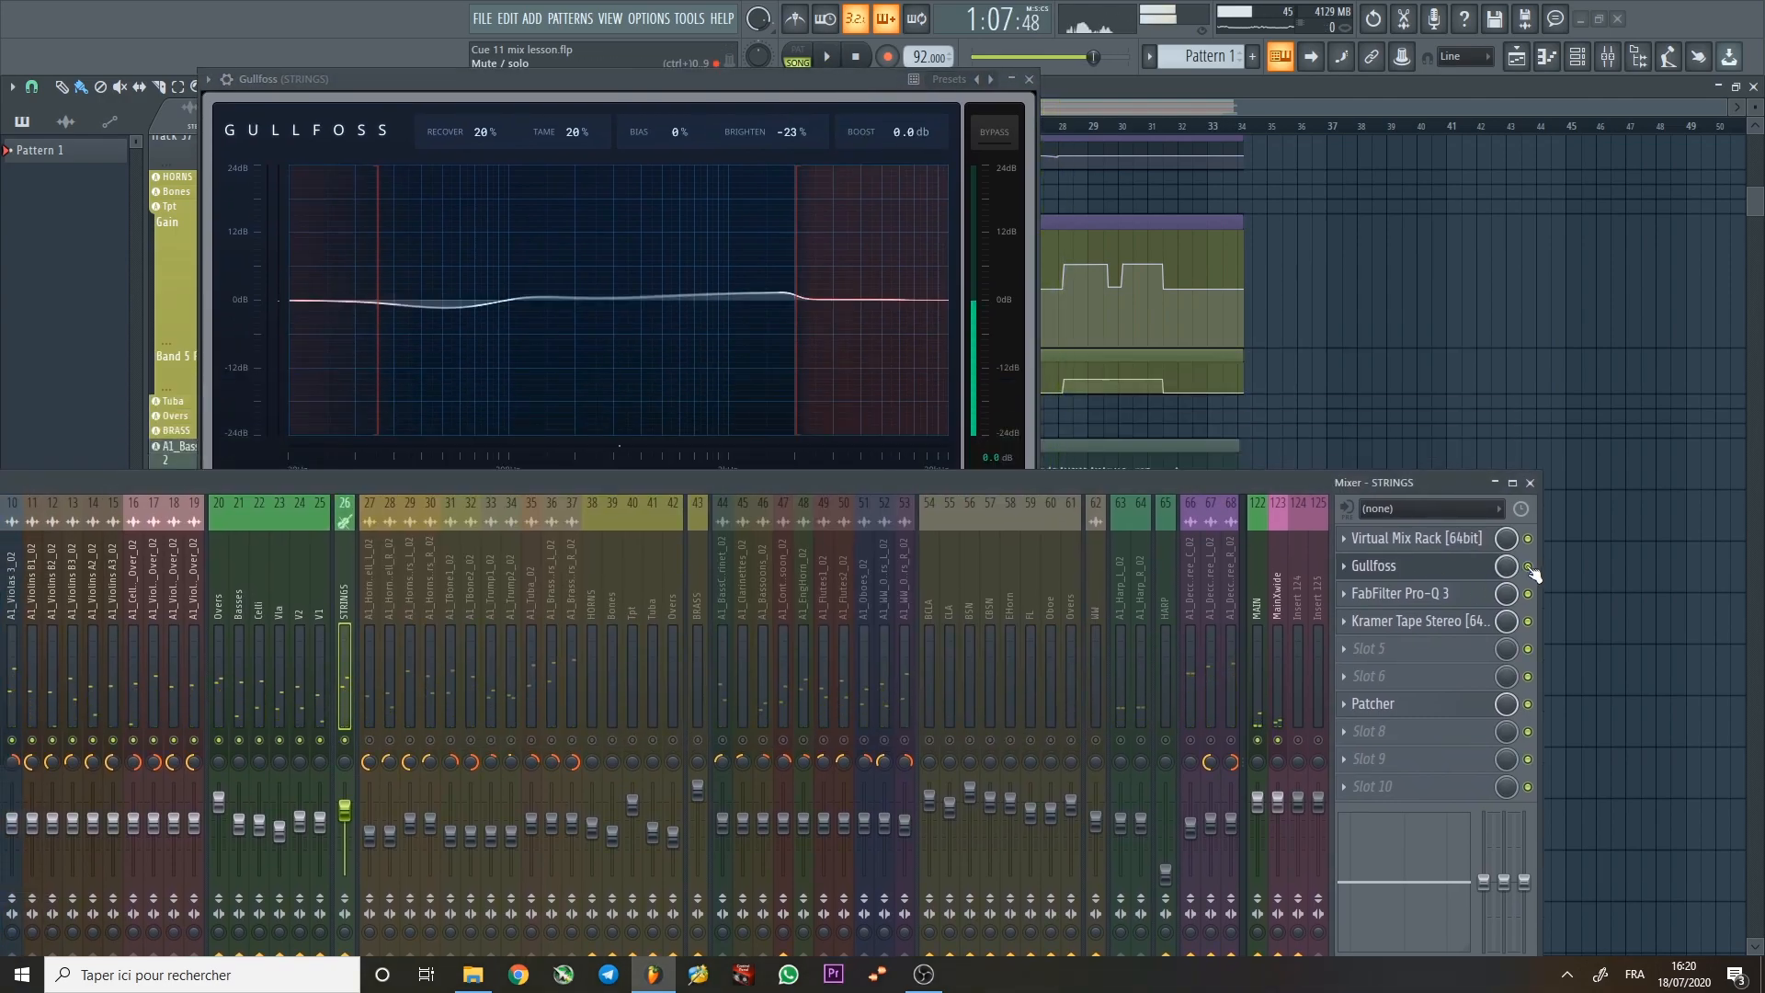
left_click(1030, 80)
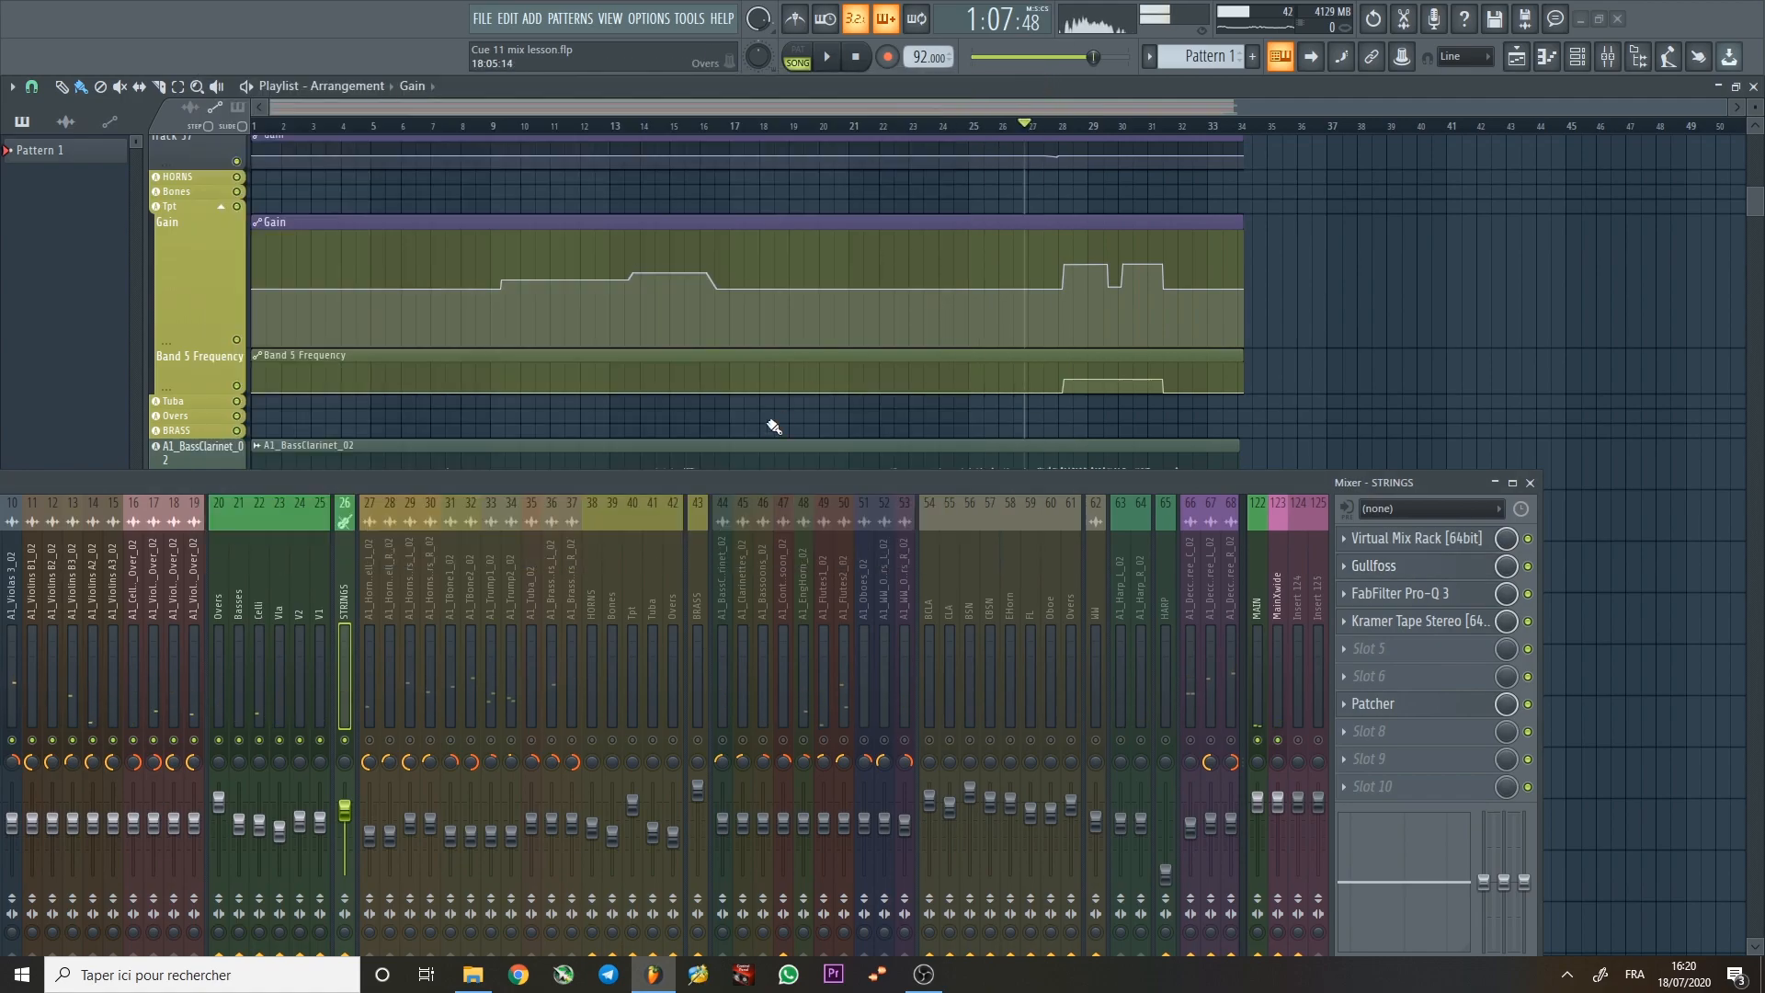
Move the mixer back into full view and review the Gullfoss settings on the STRINGS bus.
left_click_drag(741, 473, 964, 340)
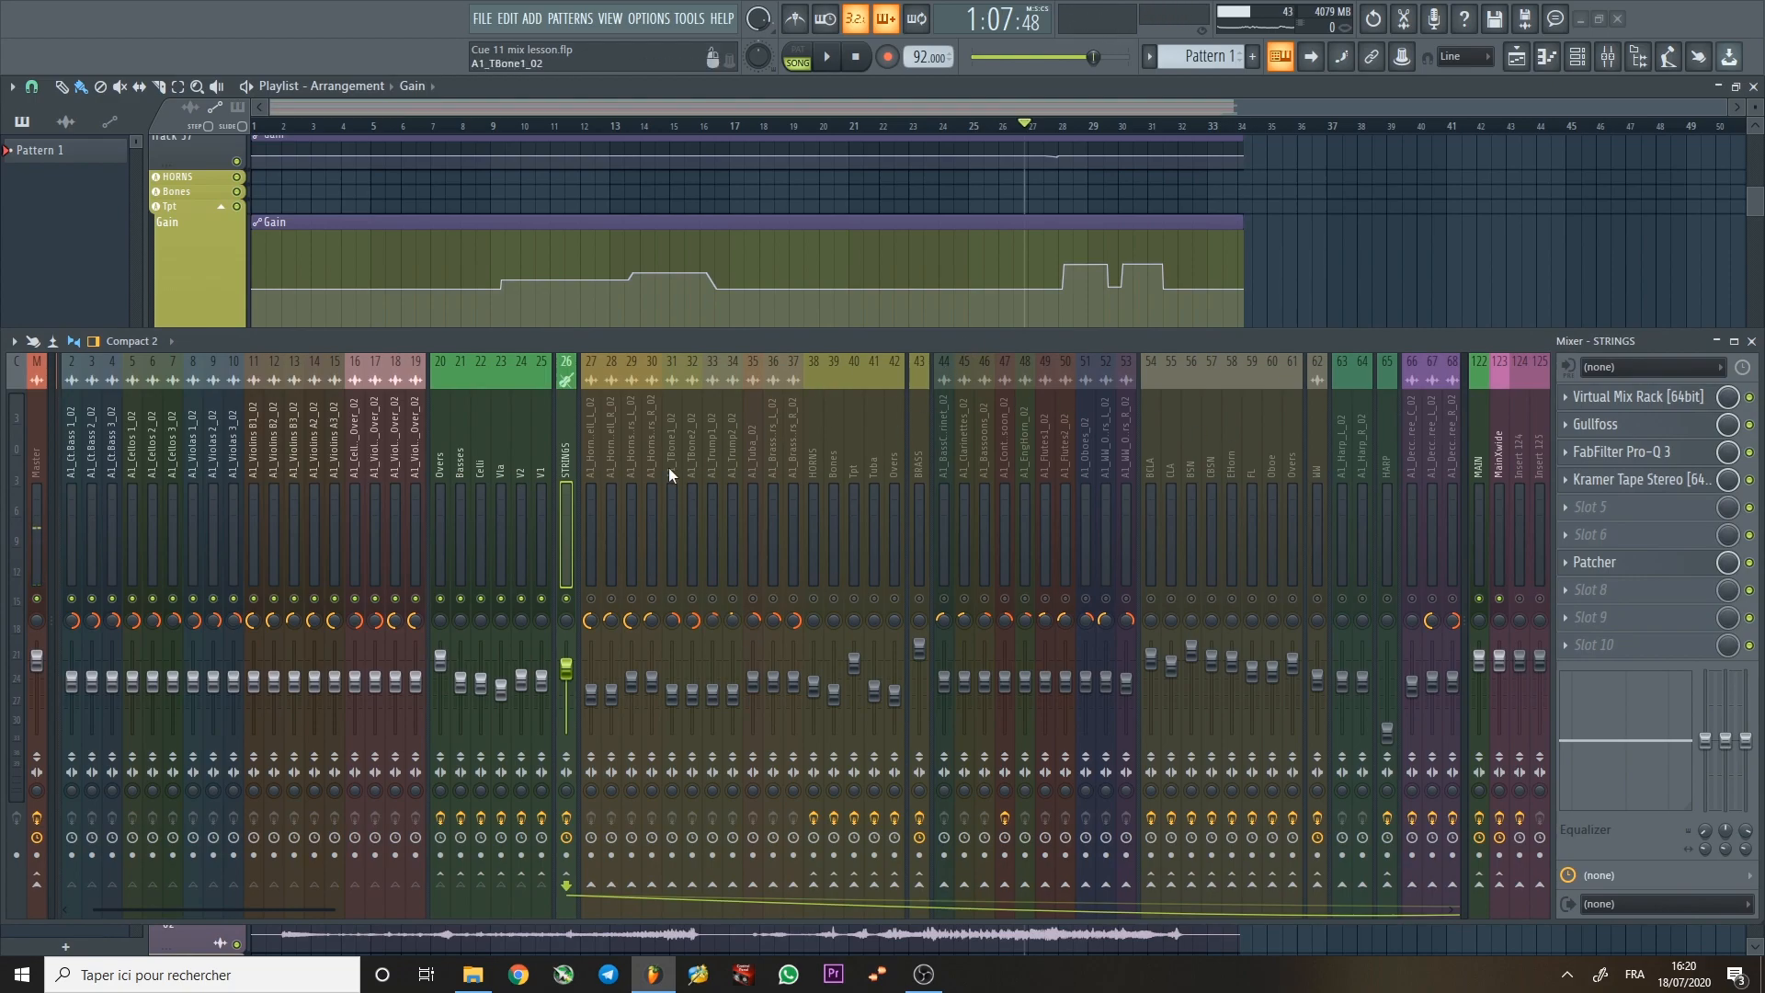
left_click(1605, 424)
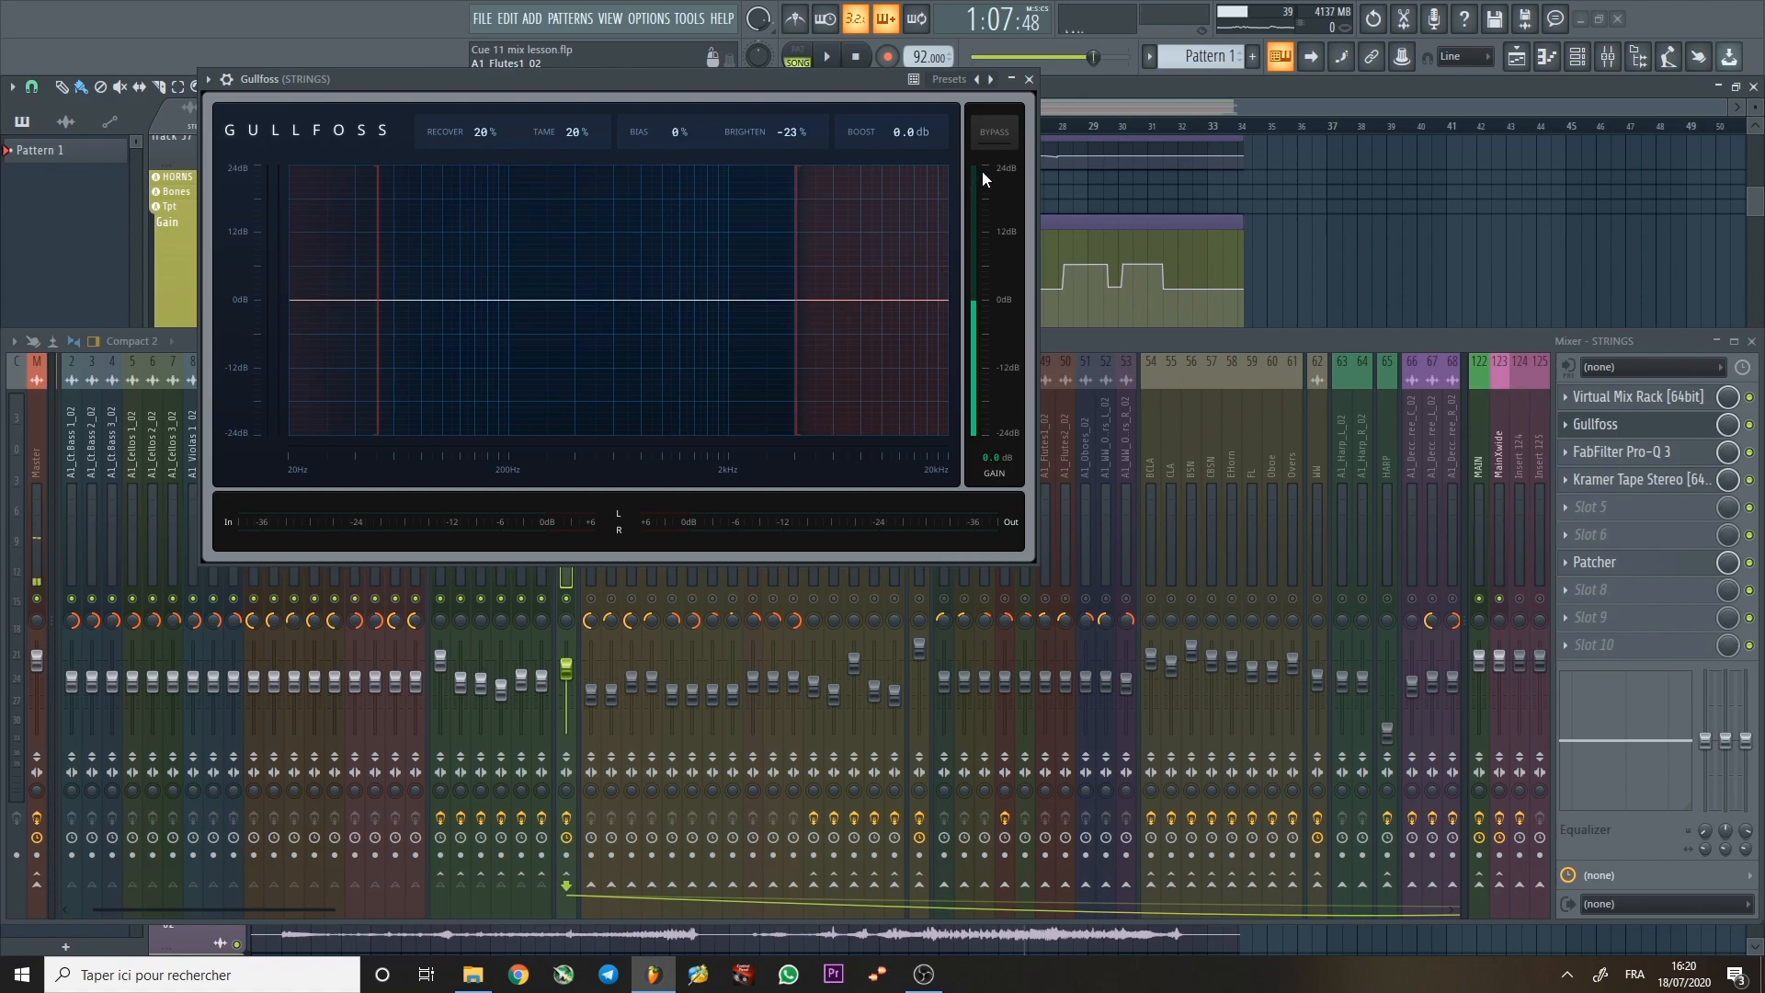
left_click(1029, 79)
Review the FabFilter Pro-Q 3 curve and the Kramer Tape Stereo settings on the STRINGS bus.
left_click(1627, 452)
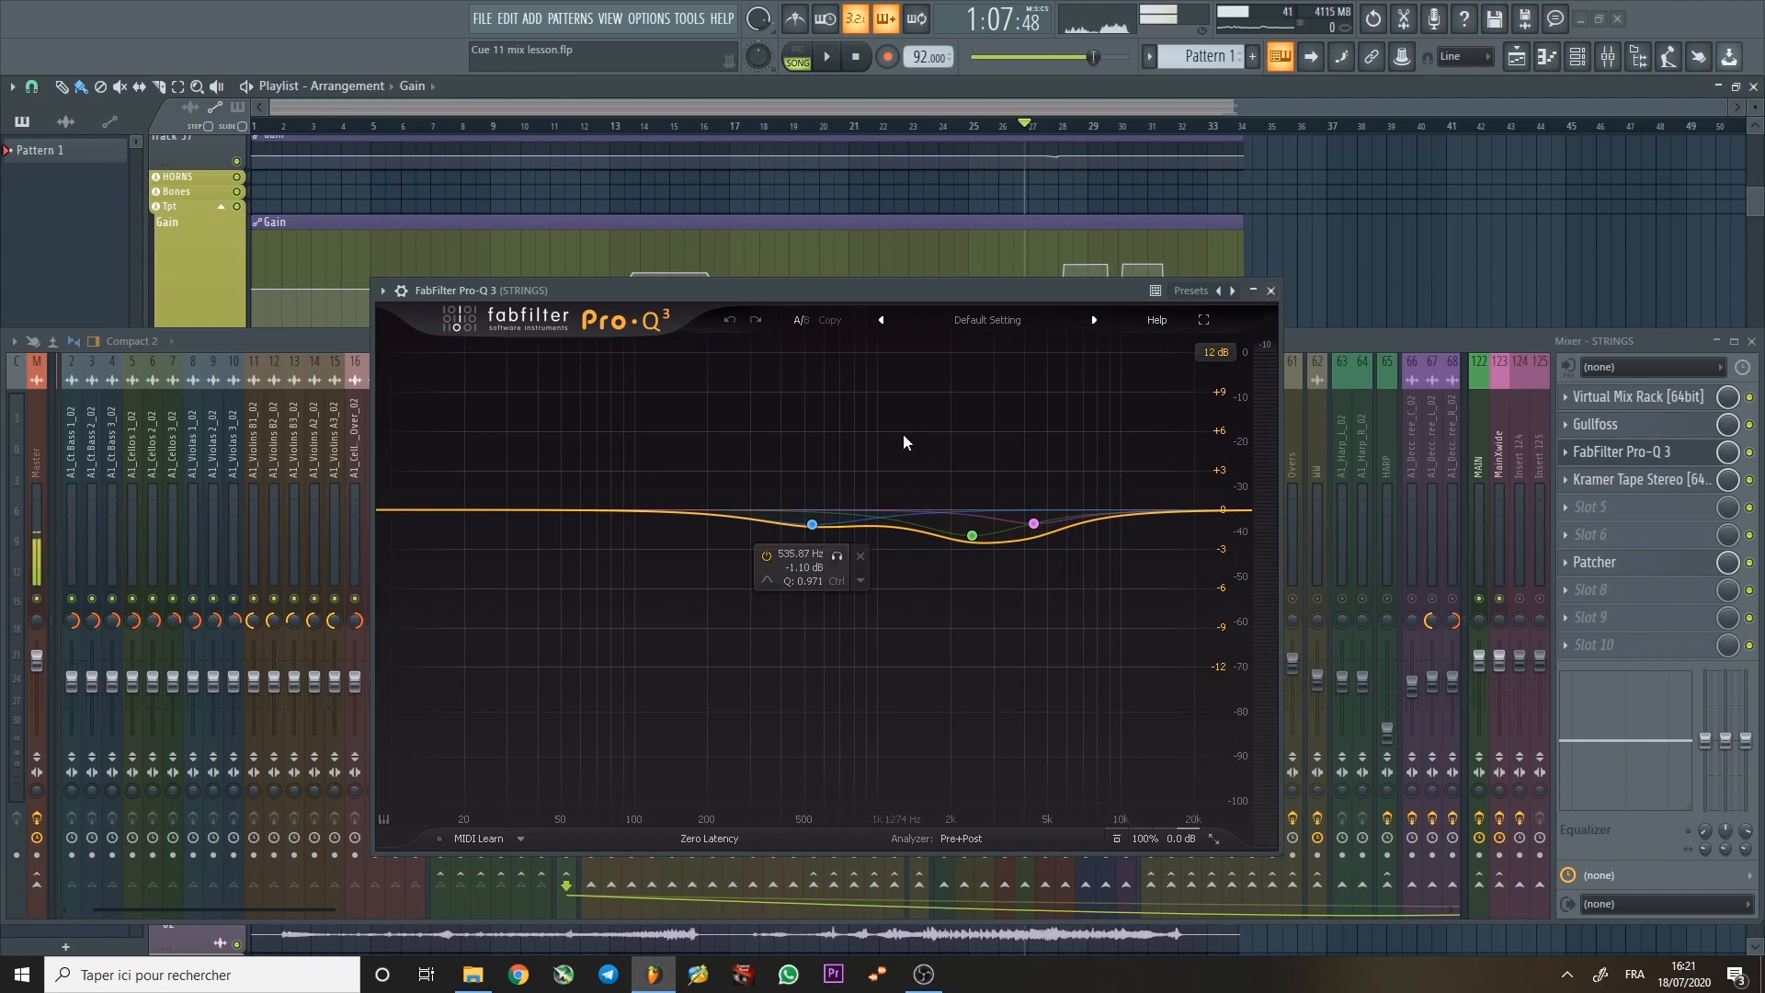
left_click(1271, 291)
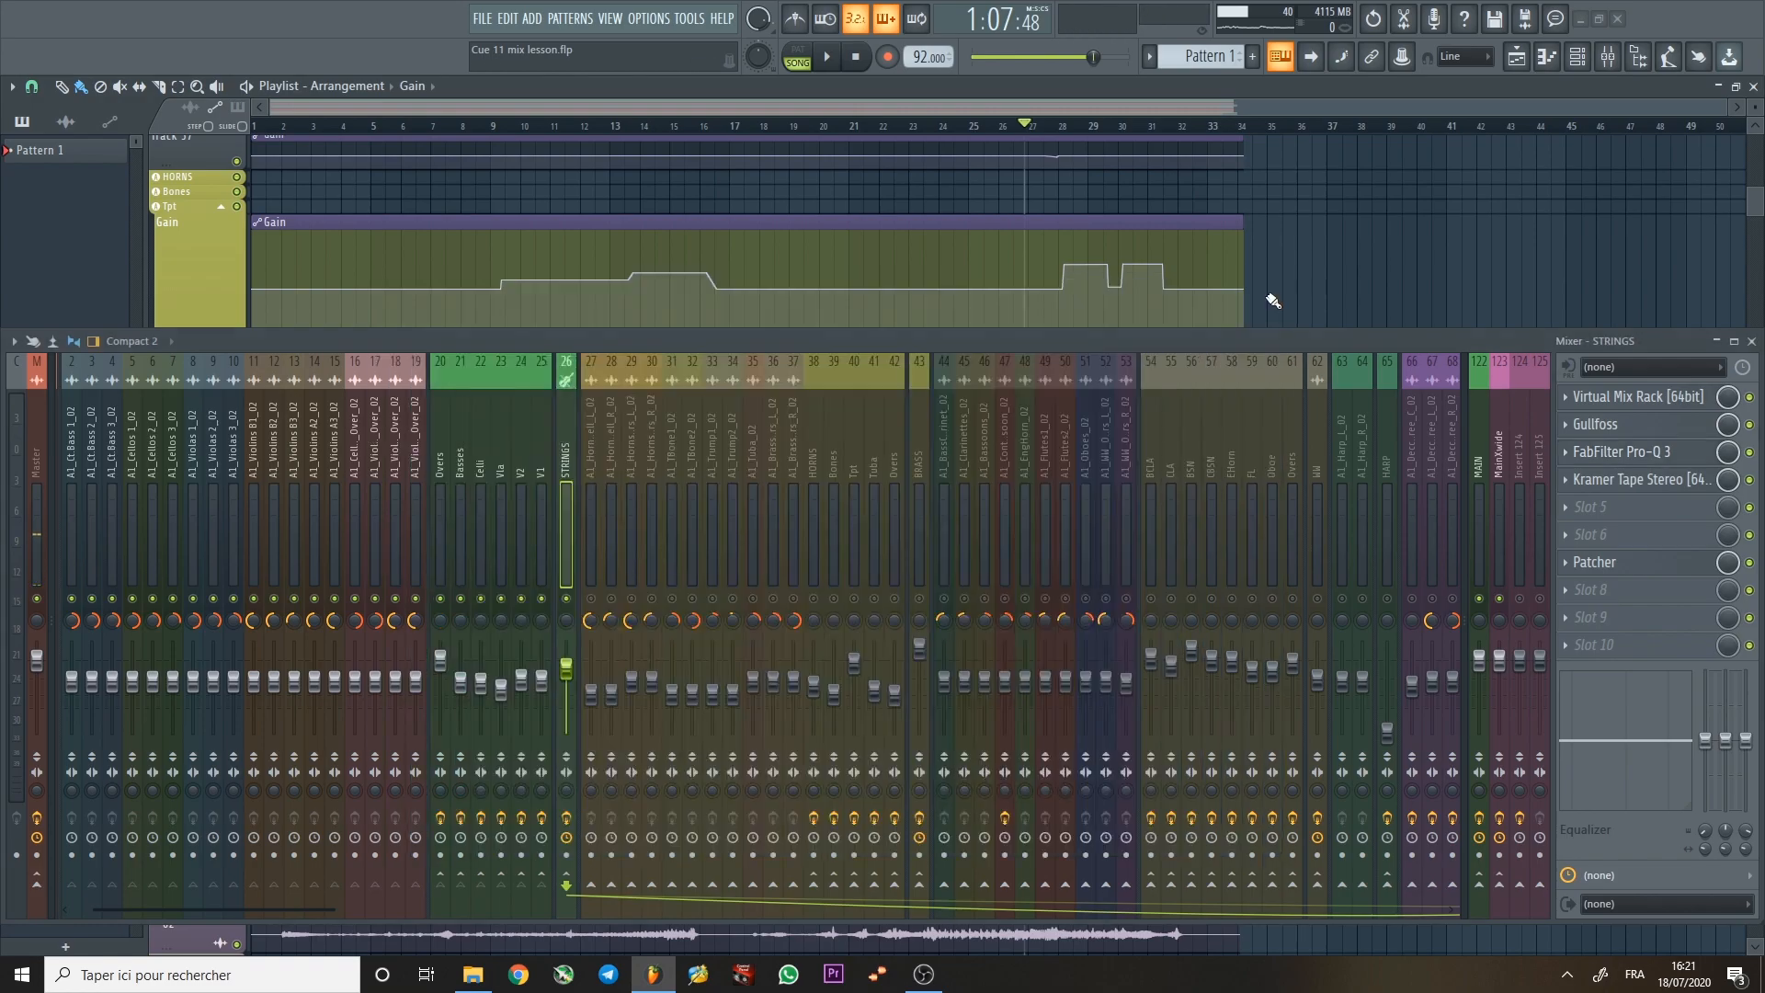
left_click(1643, 486)
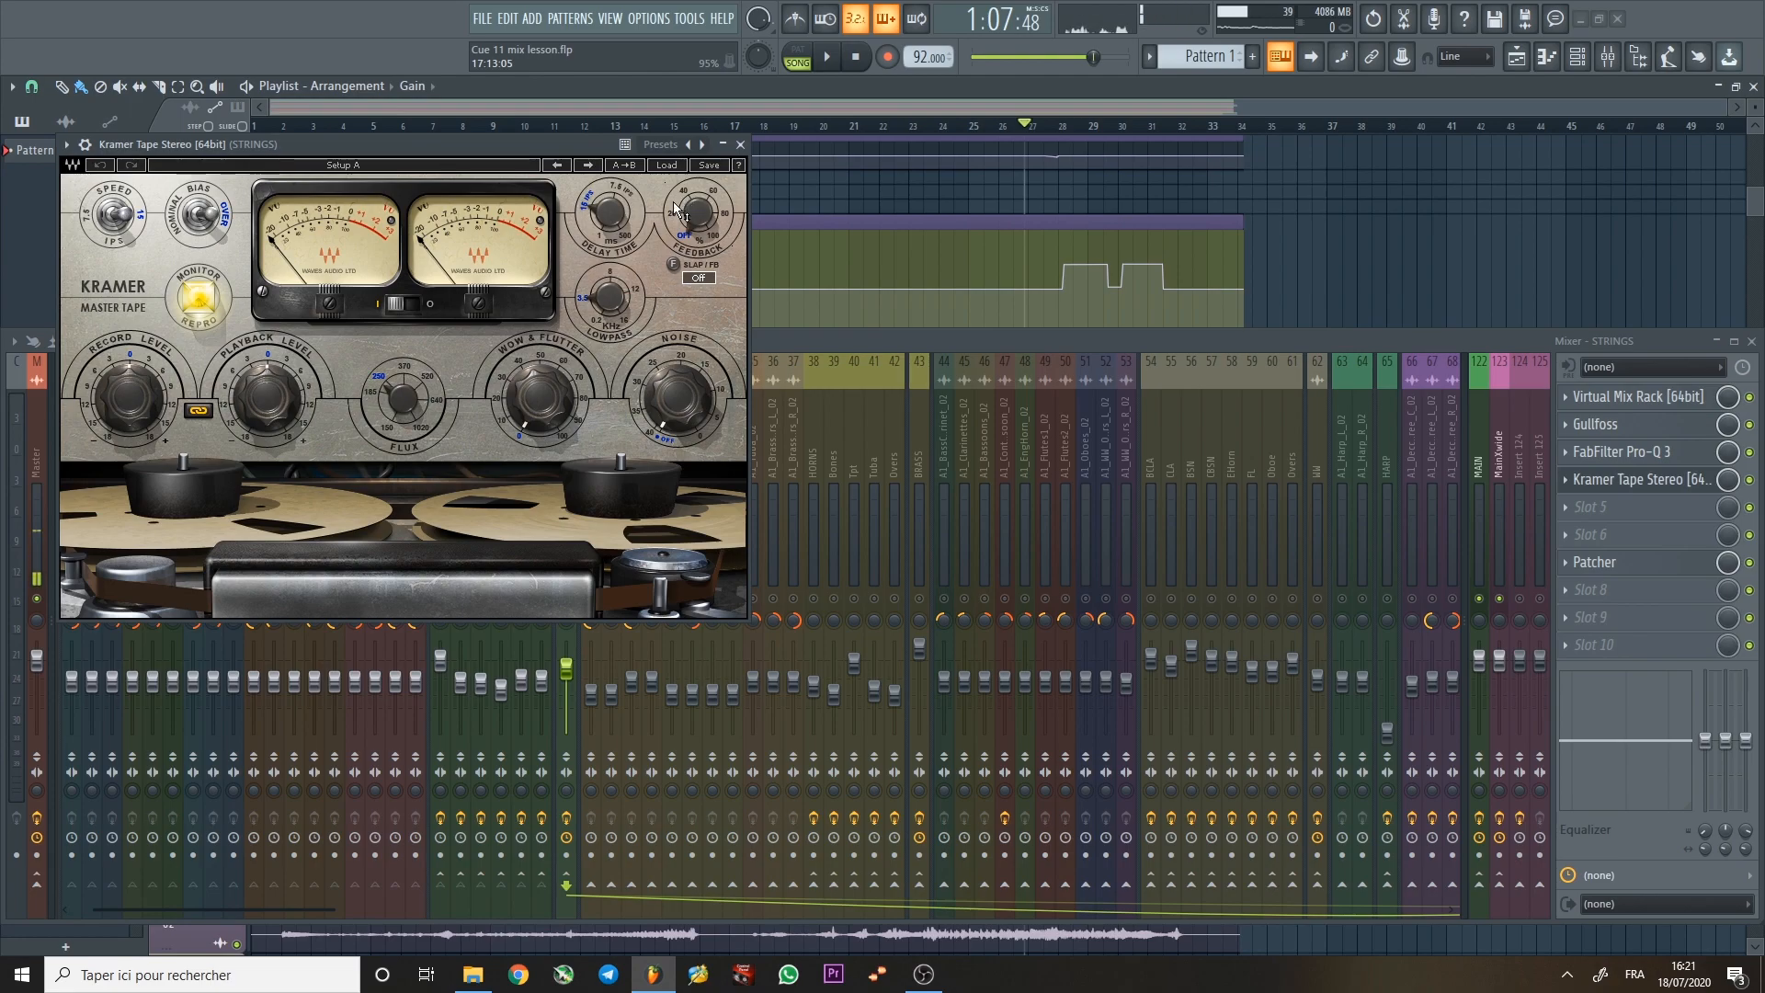
left_click(740, 144)
Examine the STRINGS bus's Patcher routing and its Doubler2 Stereo settings, closing both windows when finished.
left_click(1646, 563)
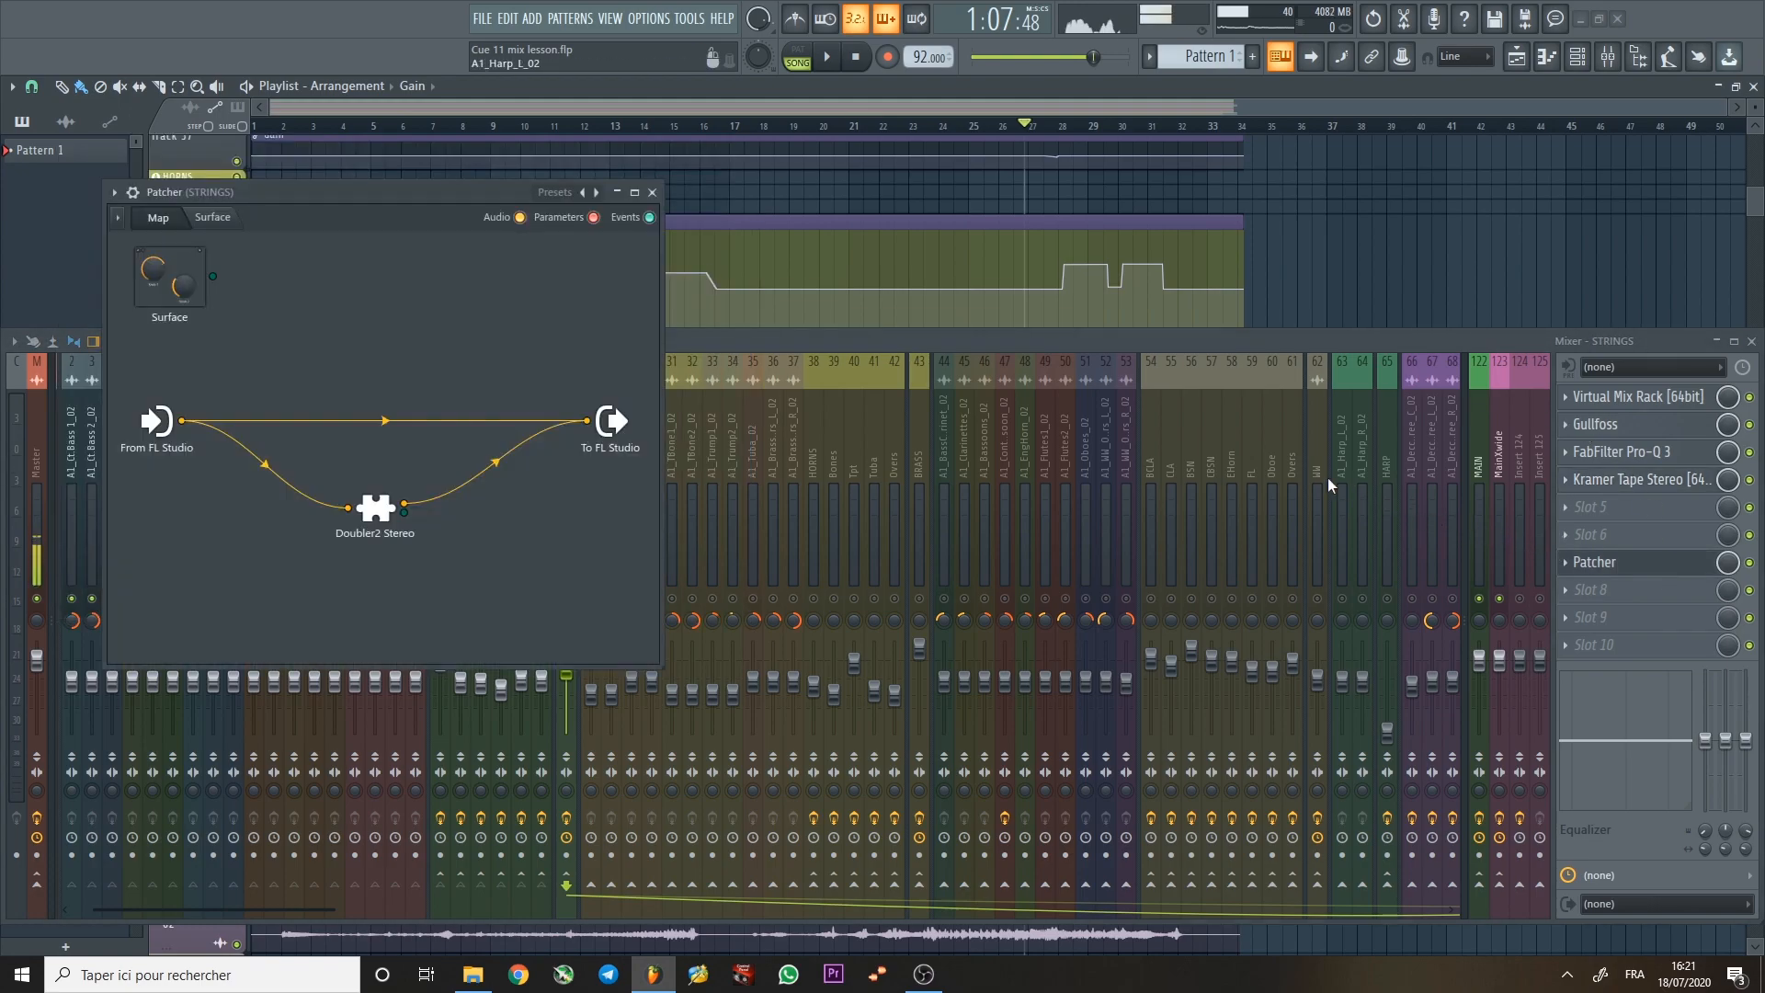
left_click_drag(528, 187, 857, 219)
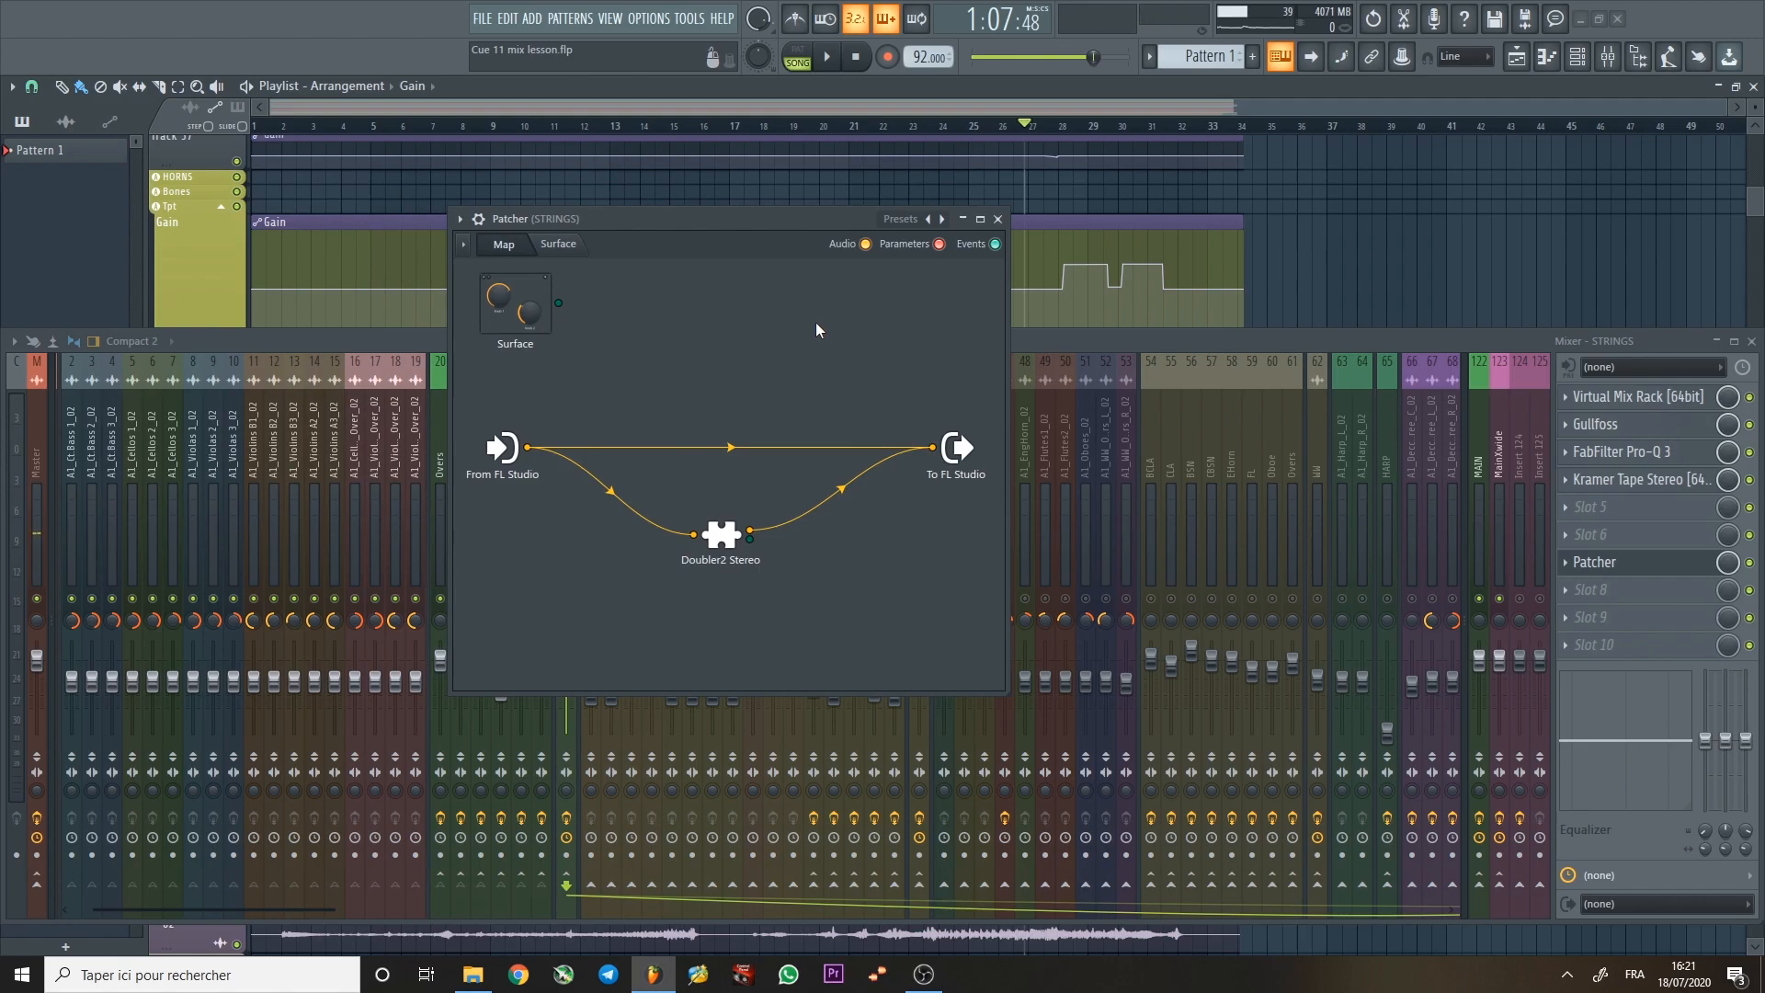
double_click(731, 547)
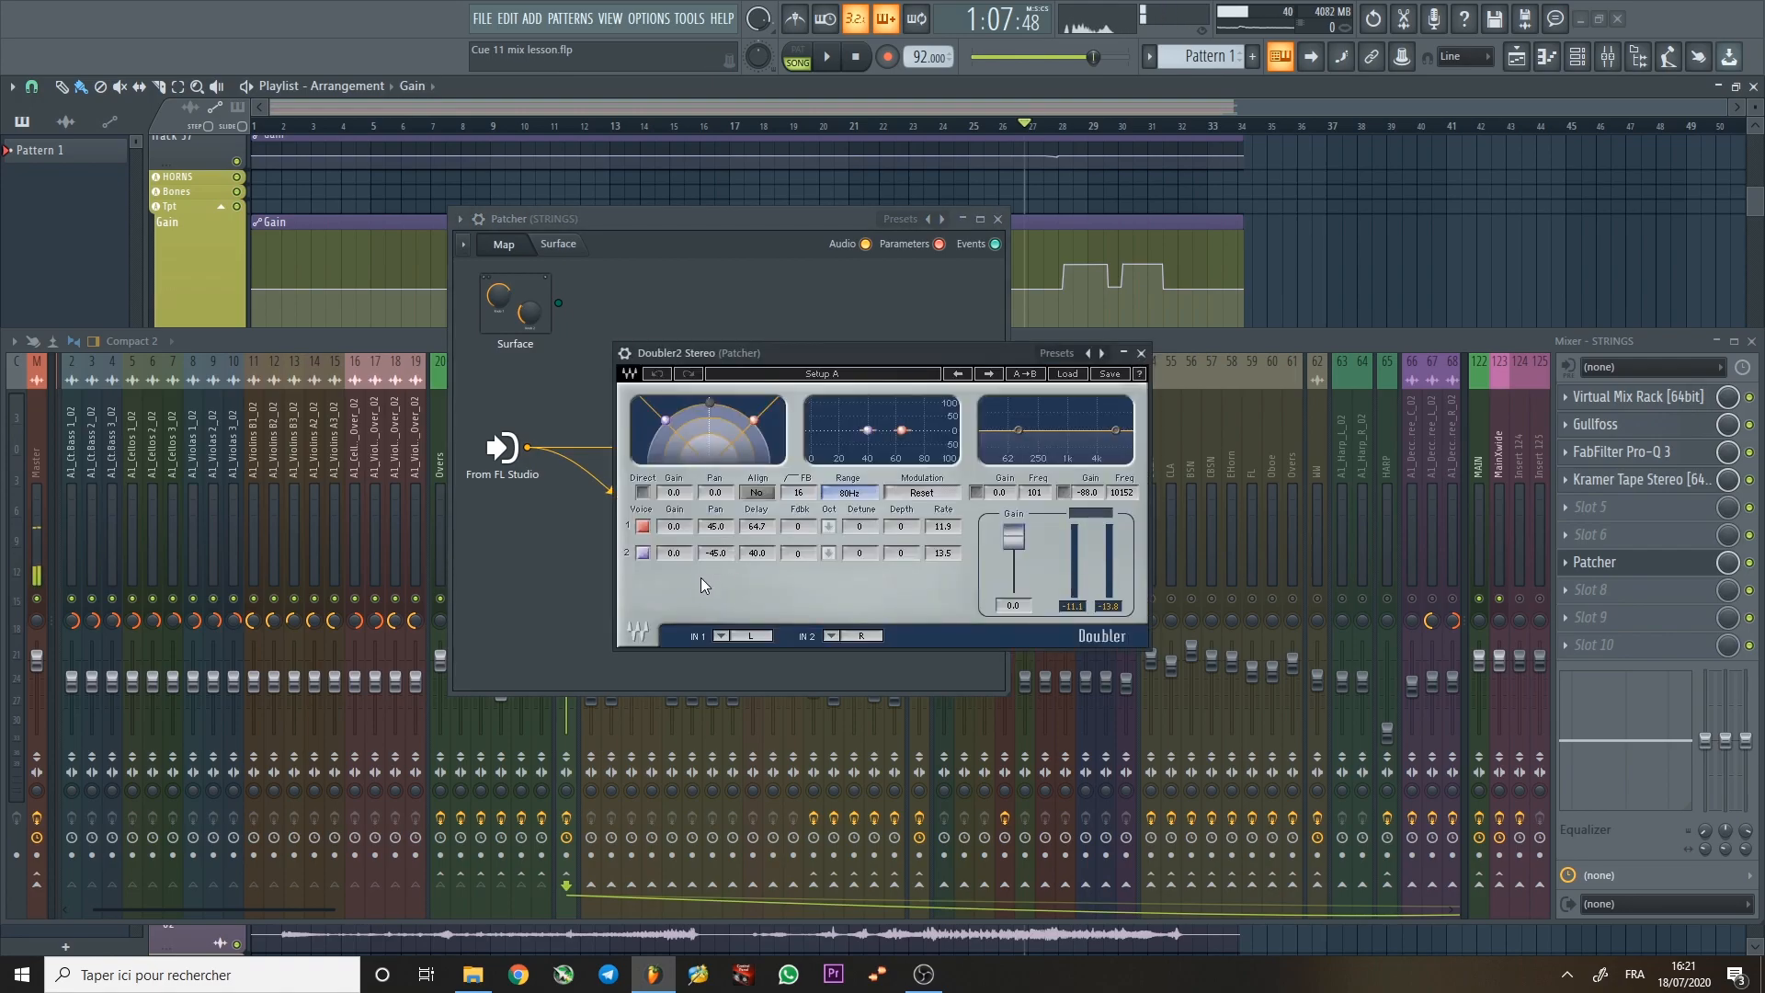
left_click(1142, 354)
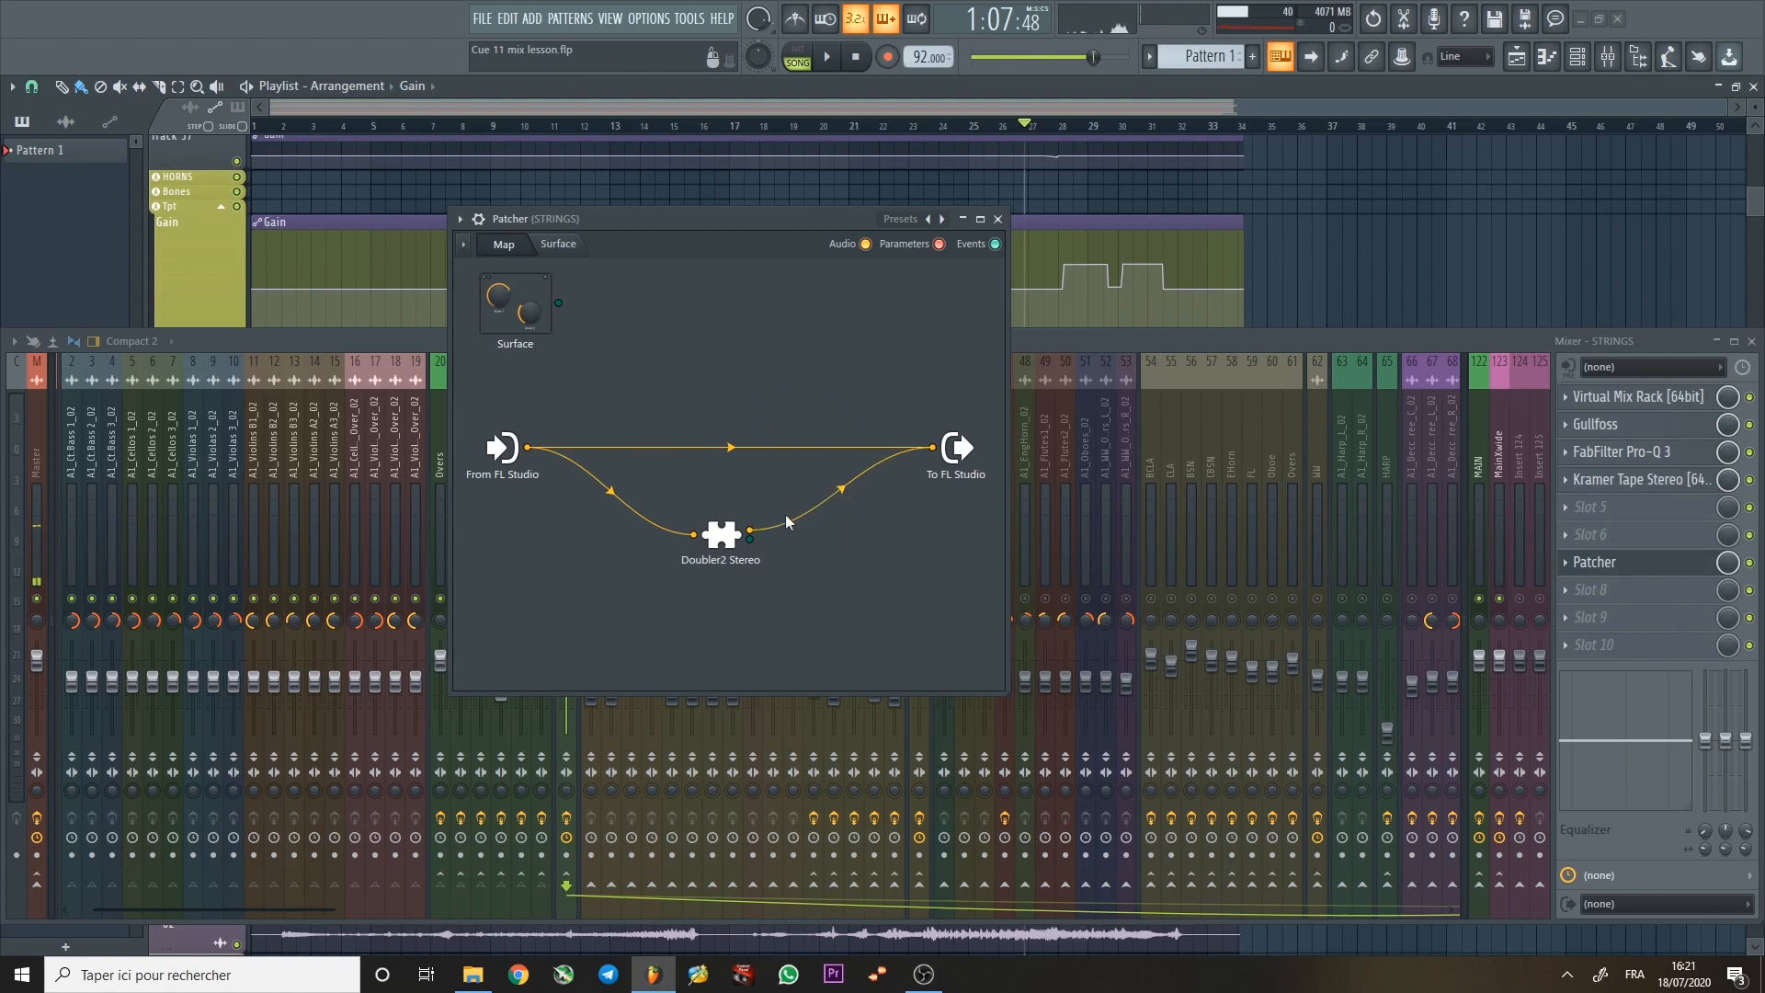
left_click_drag(720, 534, 727, 547)
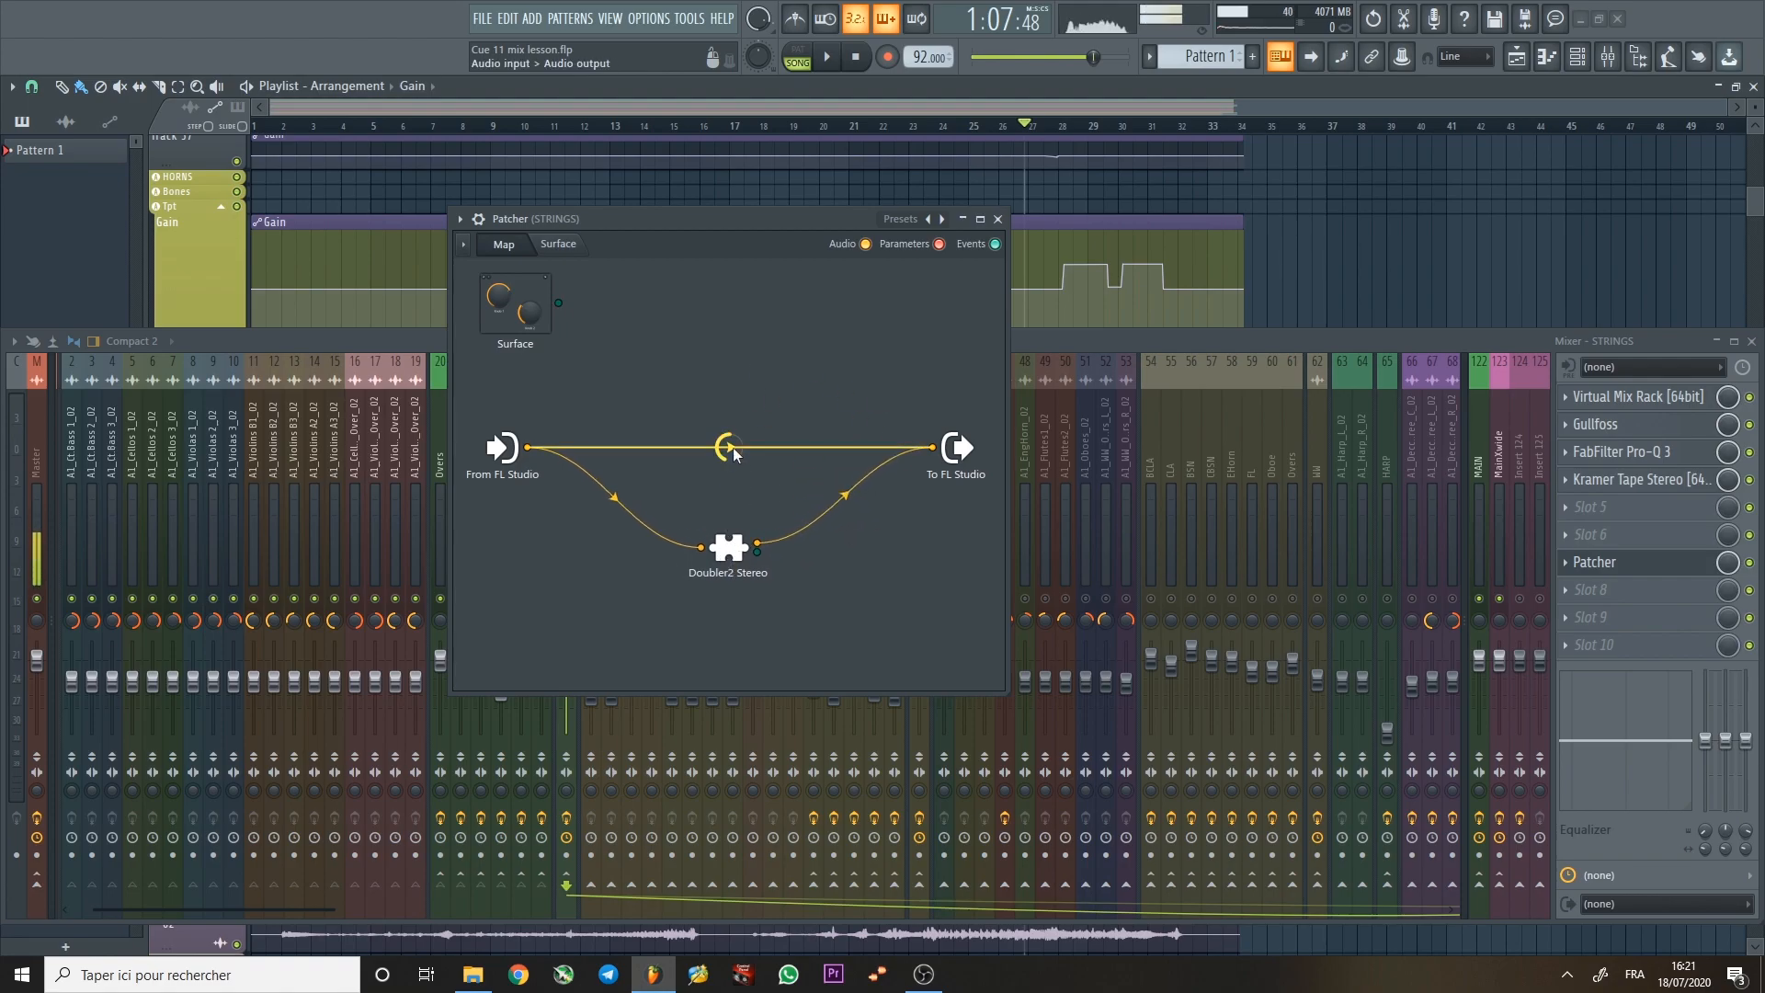
left_click(998, 219)
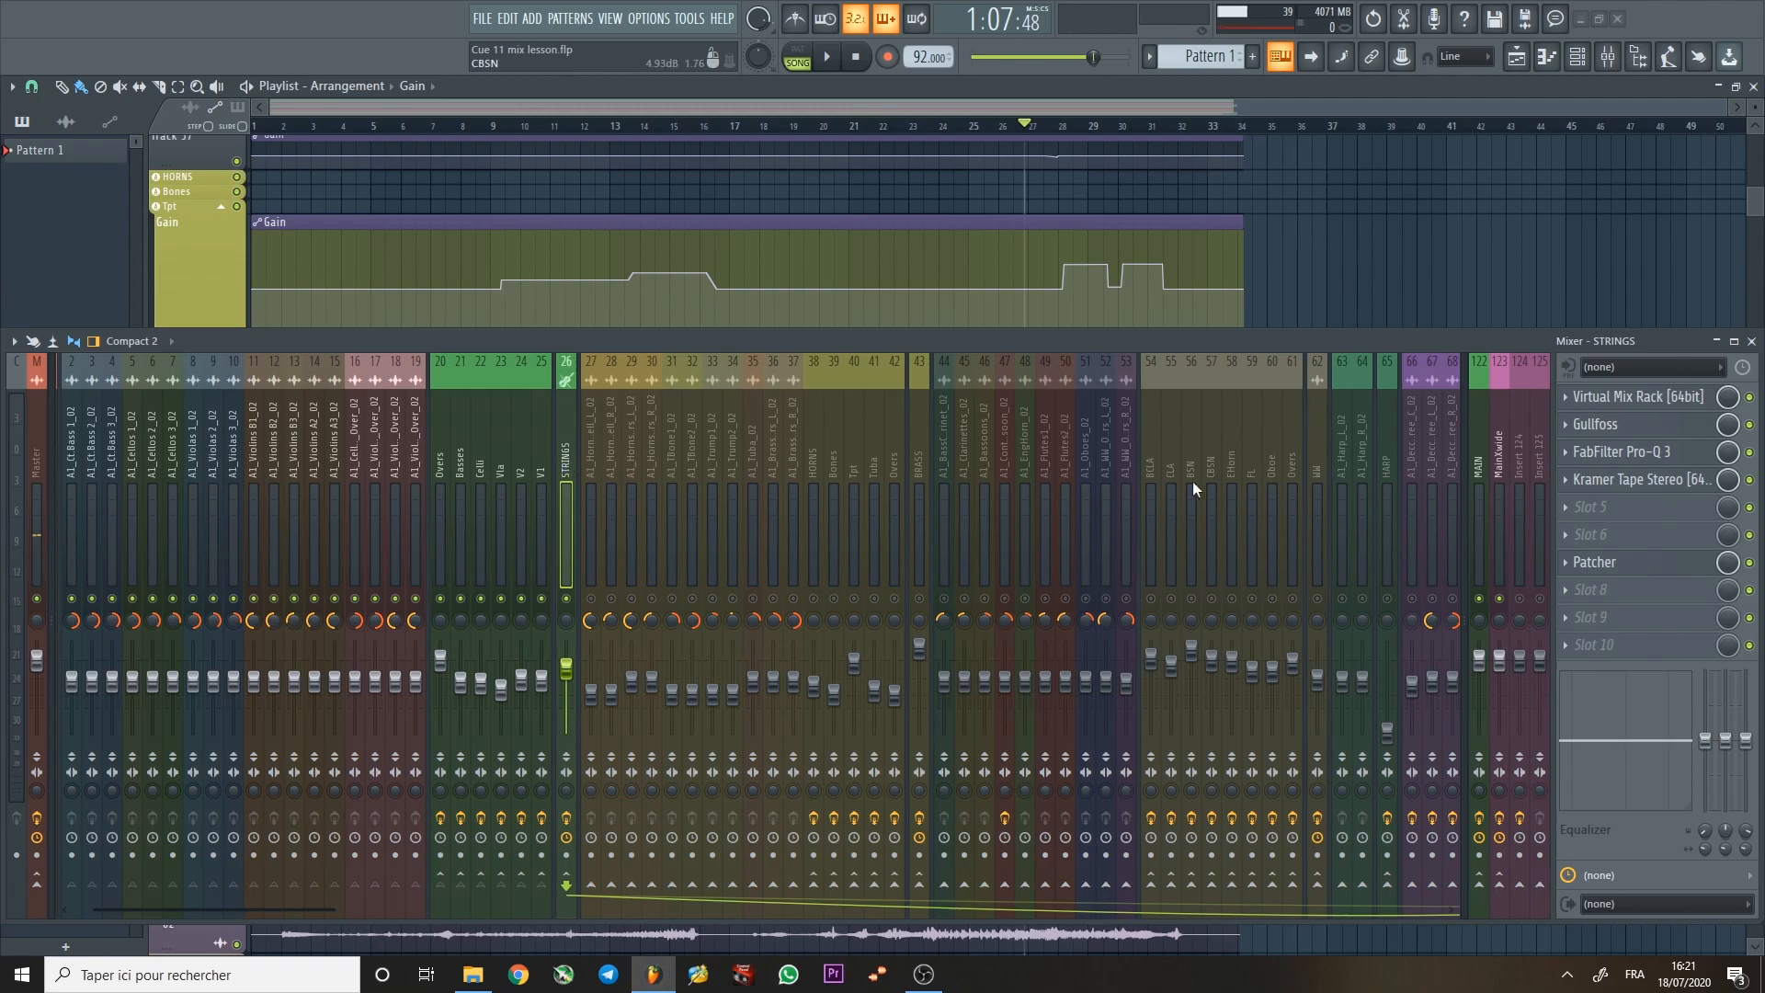
Audition the soloed STRINGS bus from around bar 22, then move the playback position to bar 26.
left_click(879, 126)
key("space")
left_click(1003, 126)
key("space")
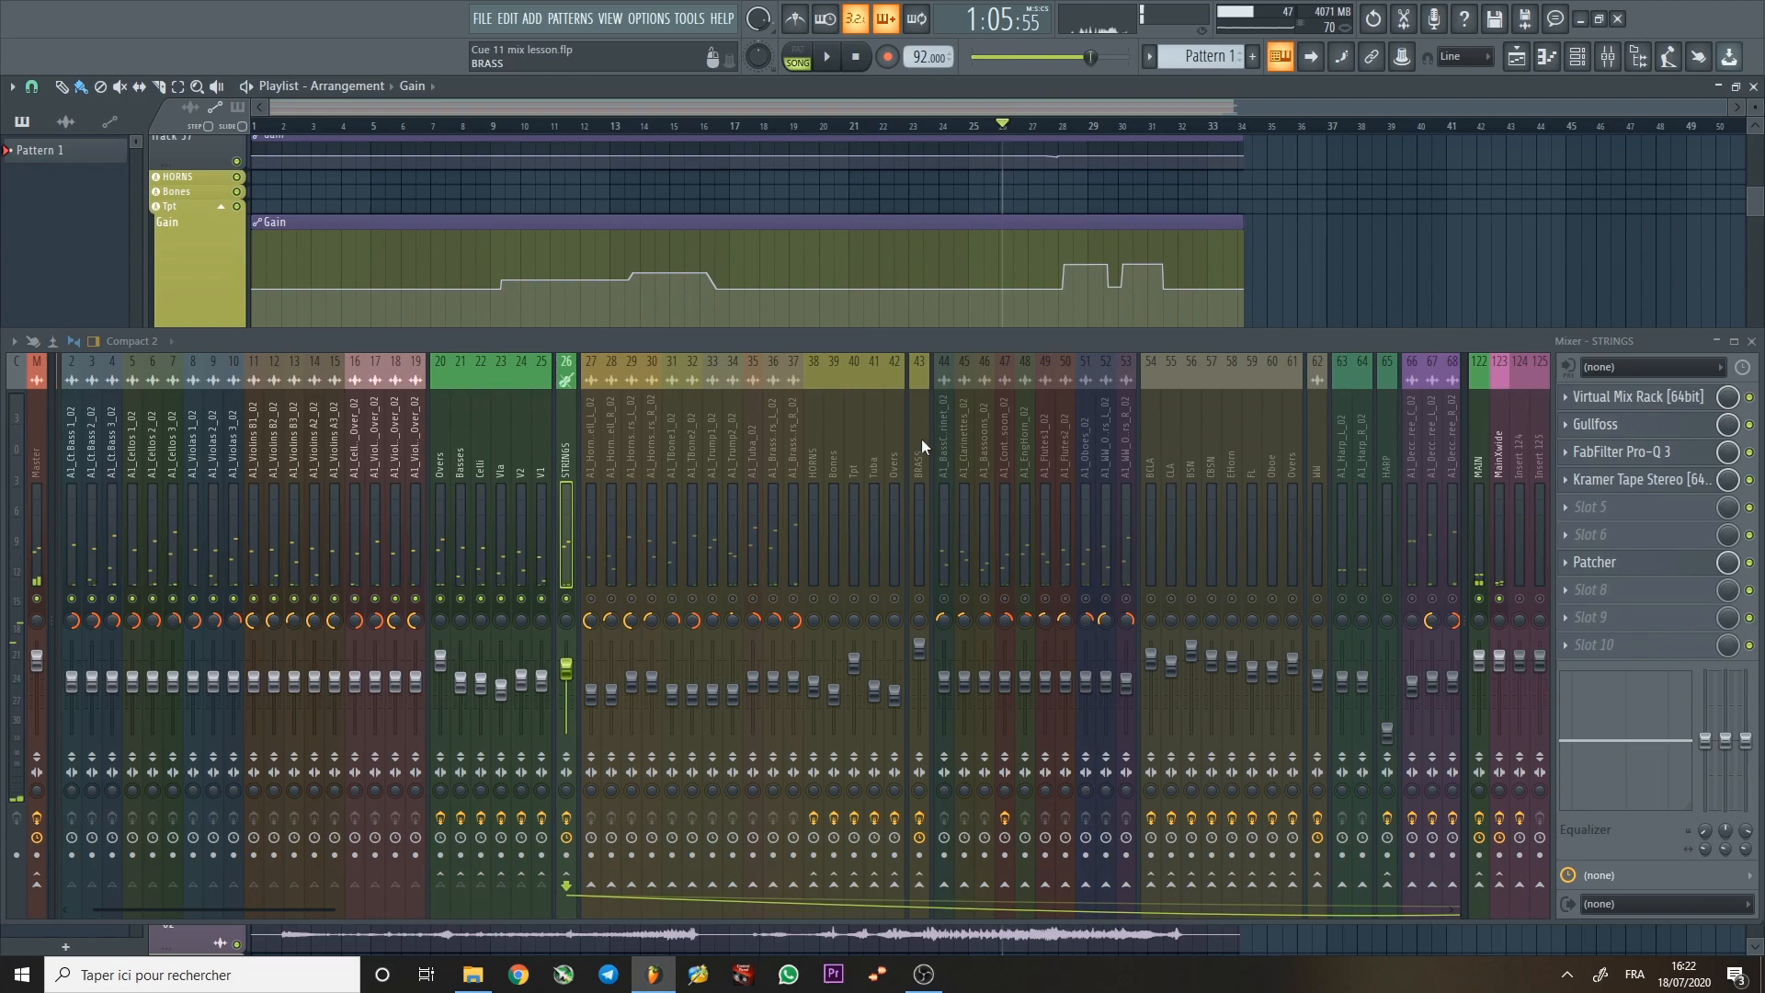
Solo the HORNS bus and review its FabFilter Pro-Q 3 bands, closing the EQ window when finished.
left_click(921, 441)
left_click(815, 437)
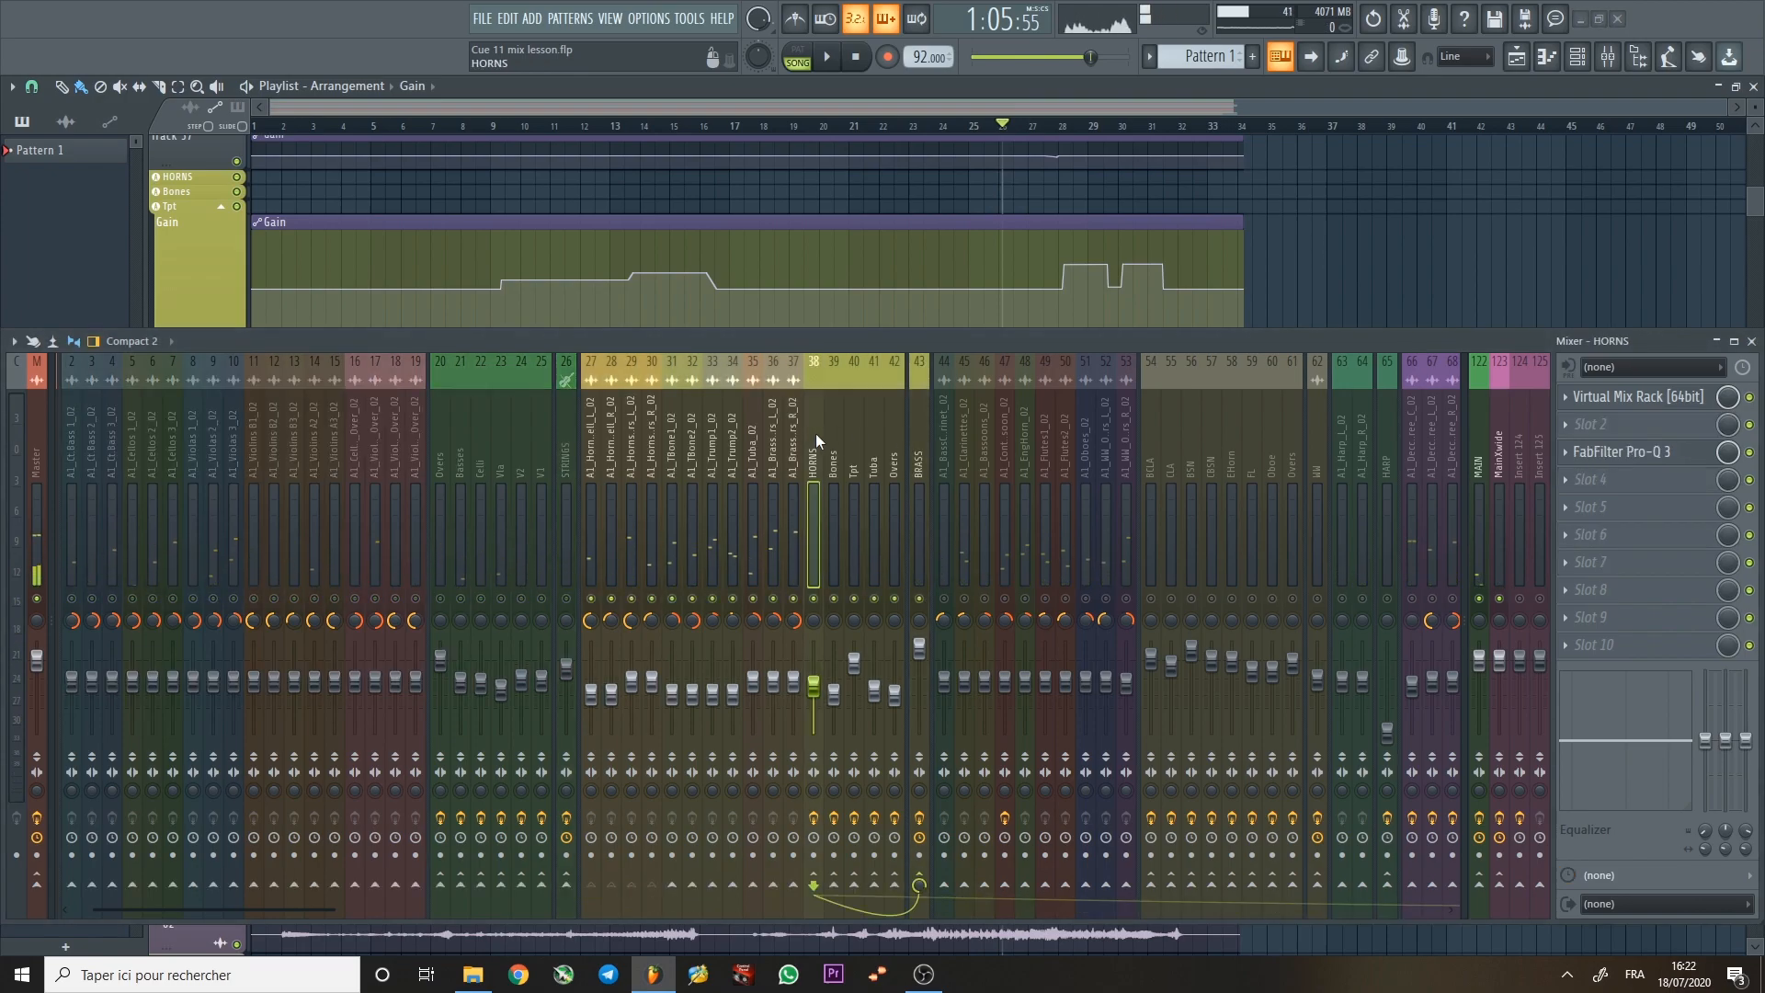
left_click(1623, 451)
left_click_drag(616, 99, 832, 229)
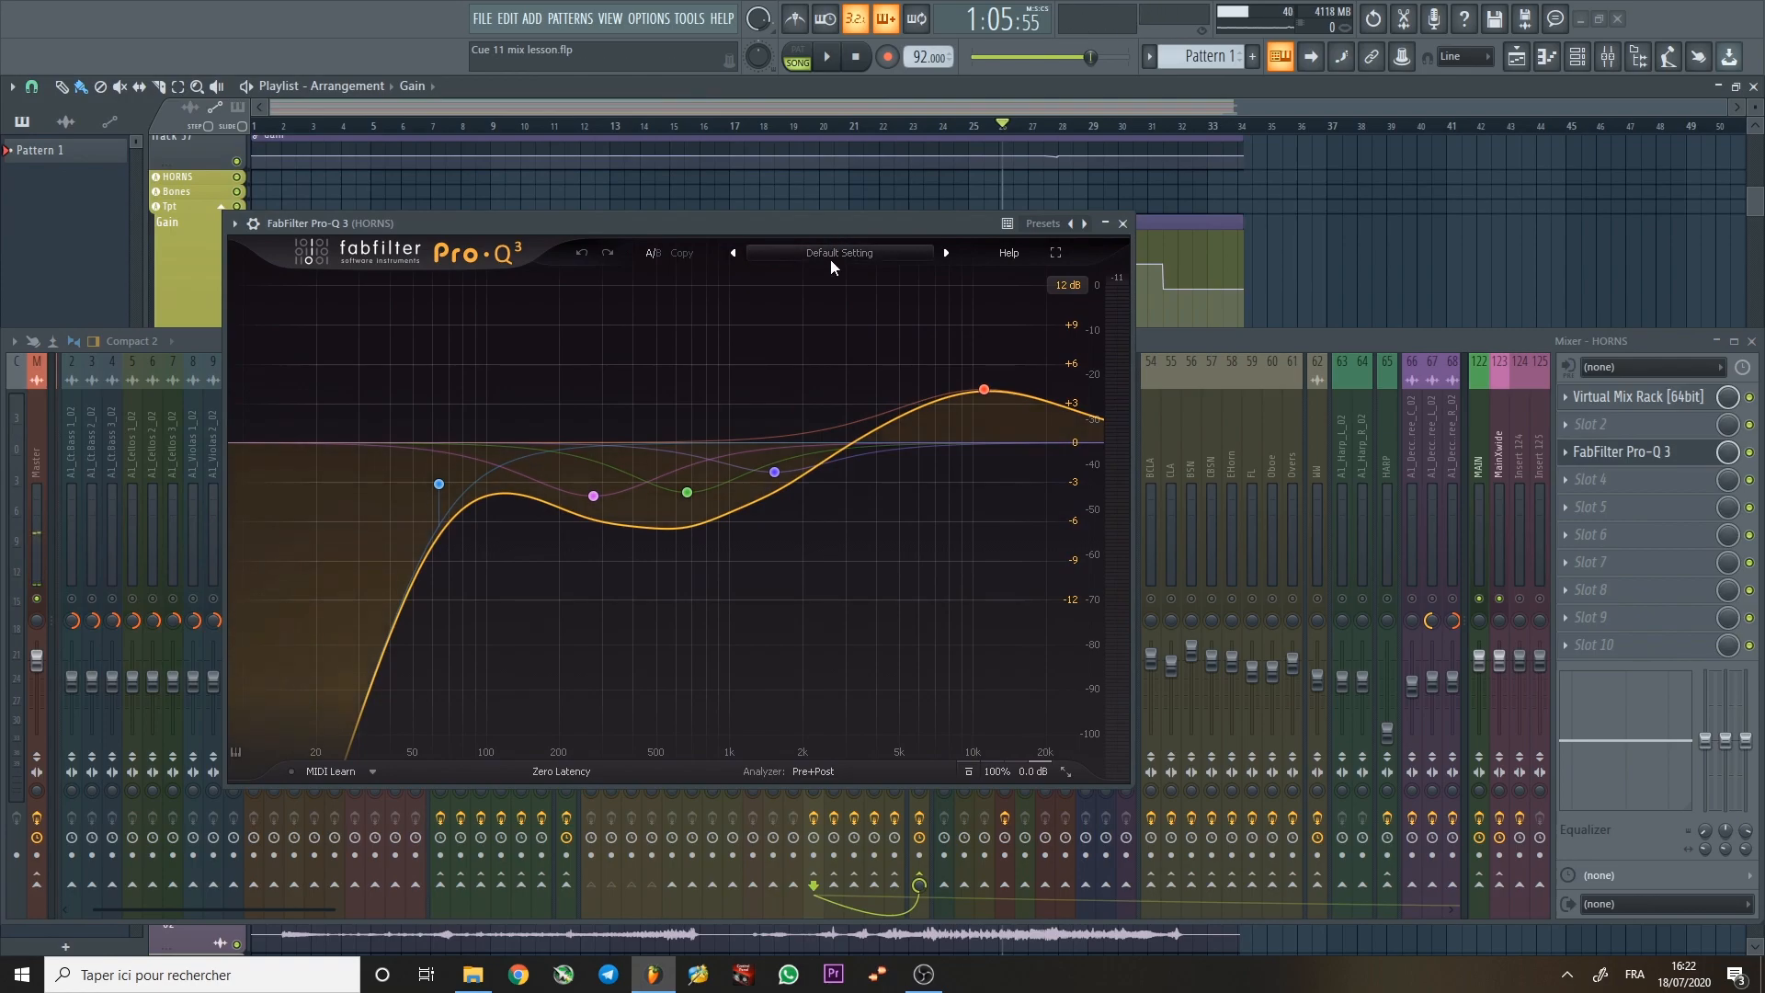
mouse_move(955, 407)
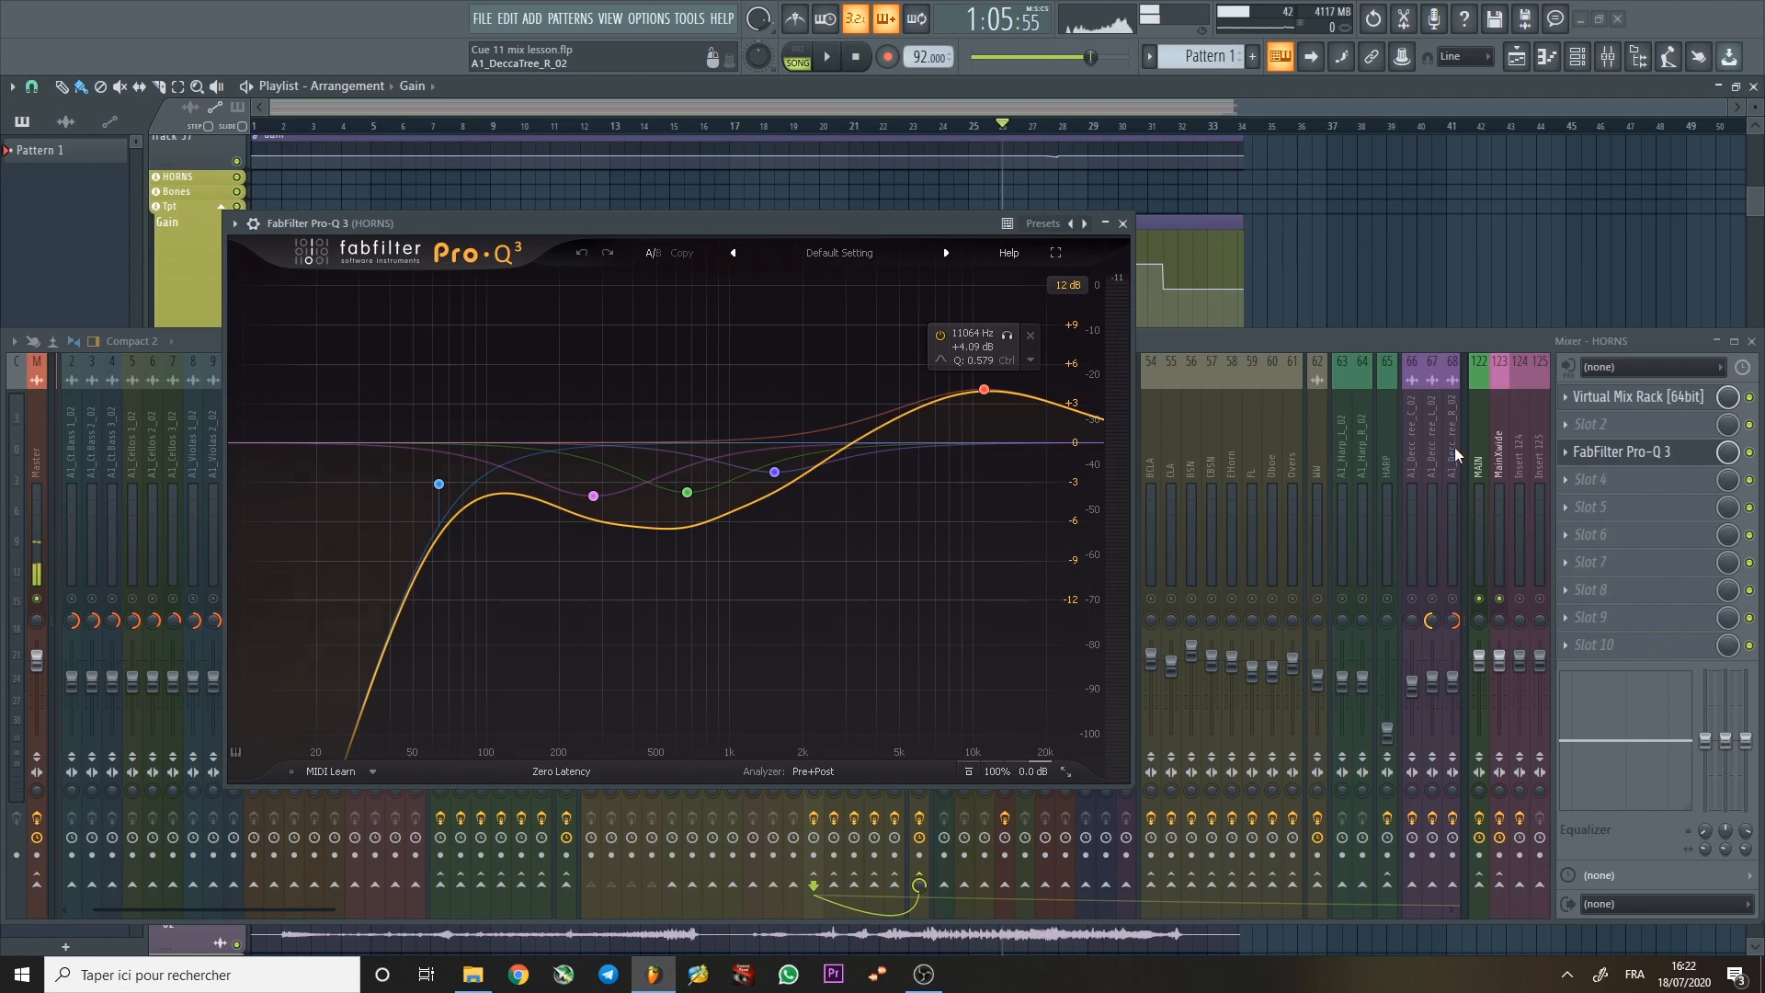
mouse_move(710, 480)
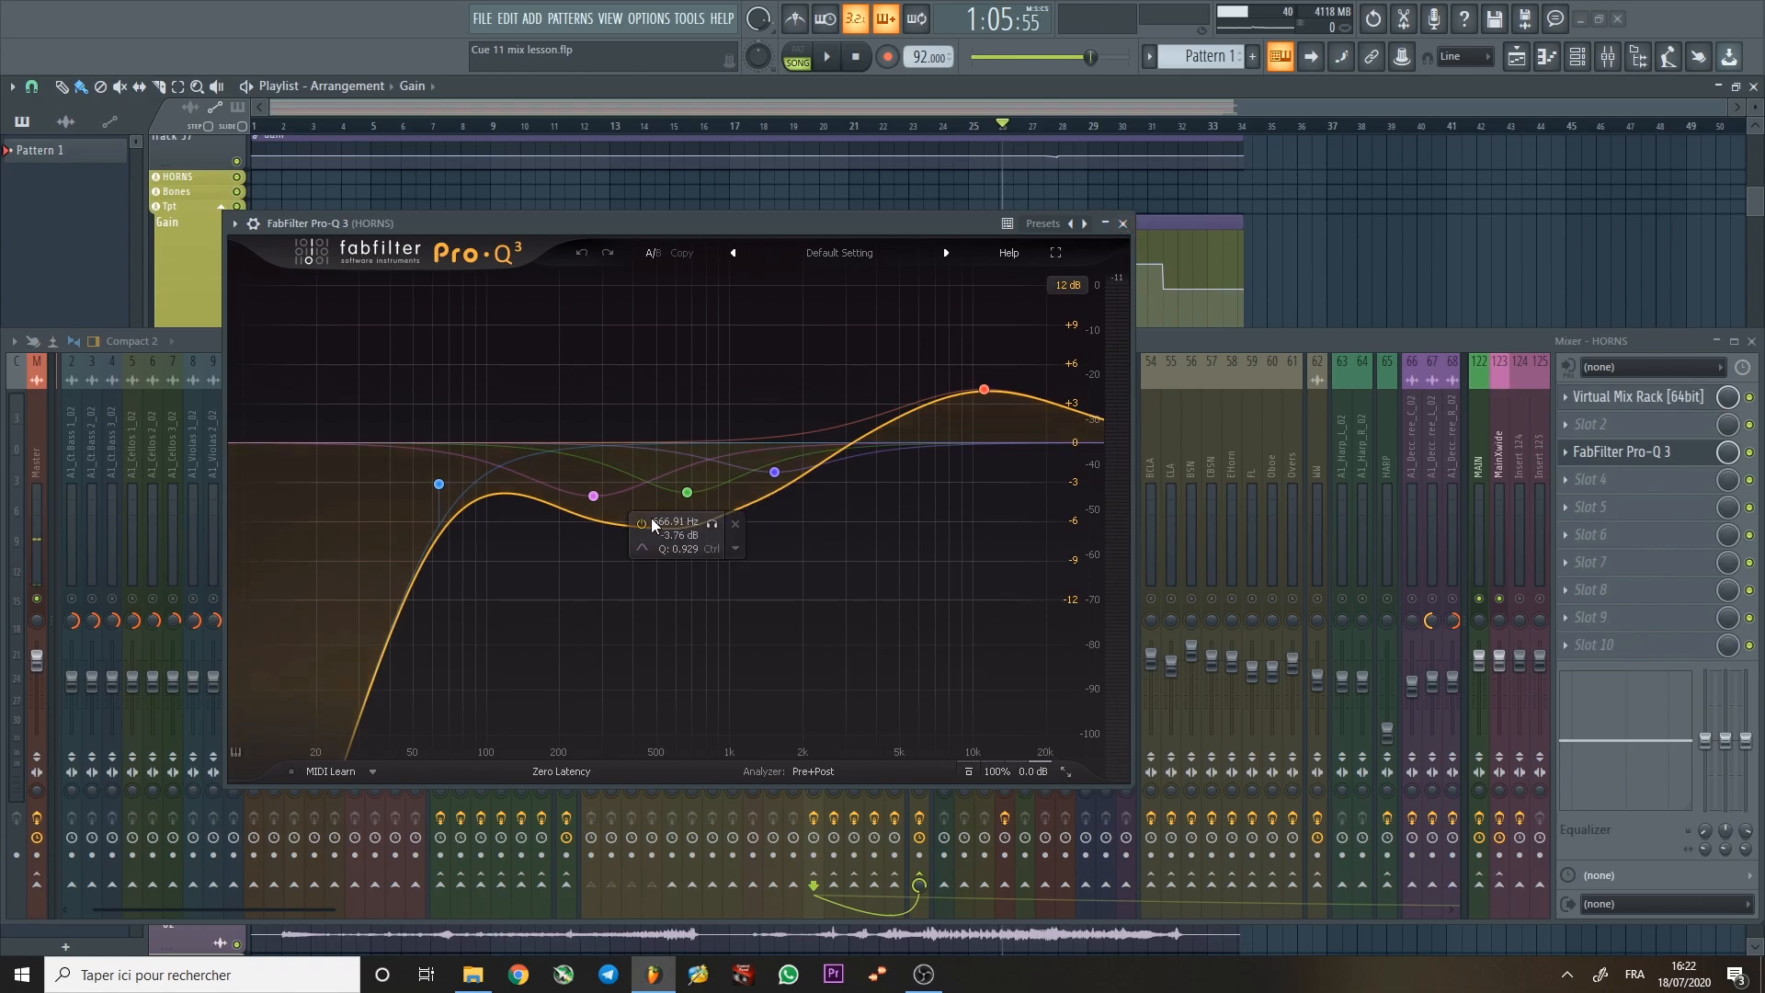
left_click(1123, 224)
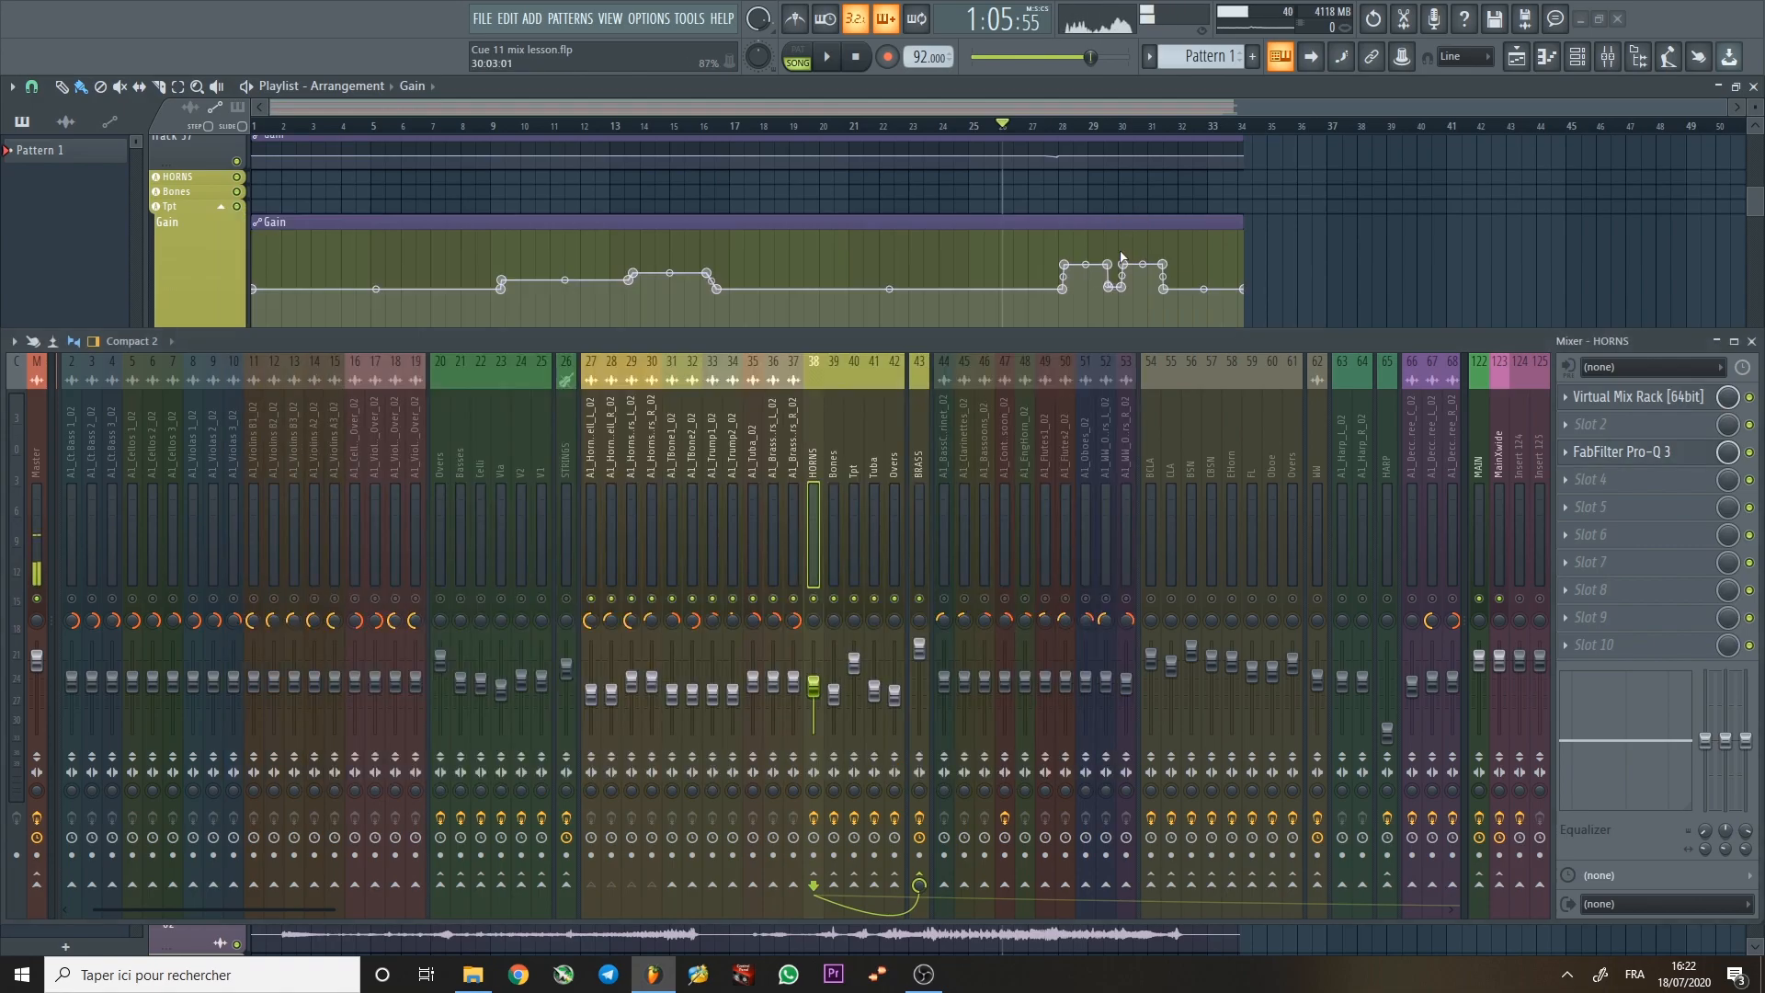
Locate the individual brass microphone tracks in the mixer and check the routing of A1_HornsBell_R_02 and A1_HornsOvers_L_02.
scroll(1096, 434, "right", 10)
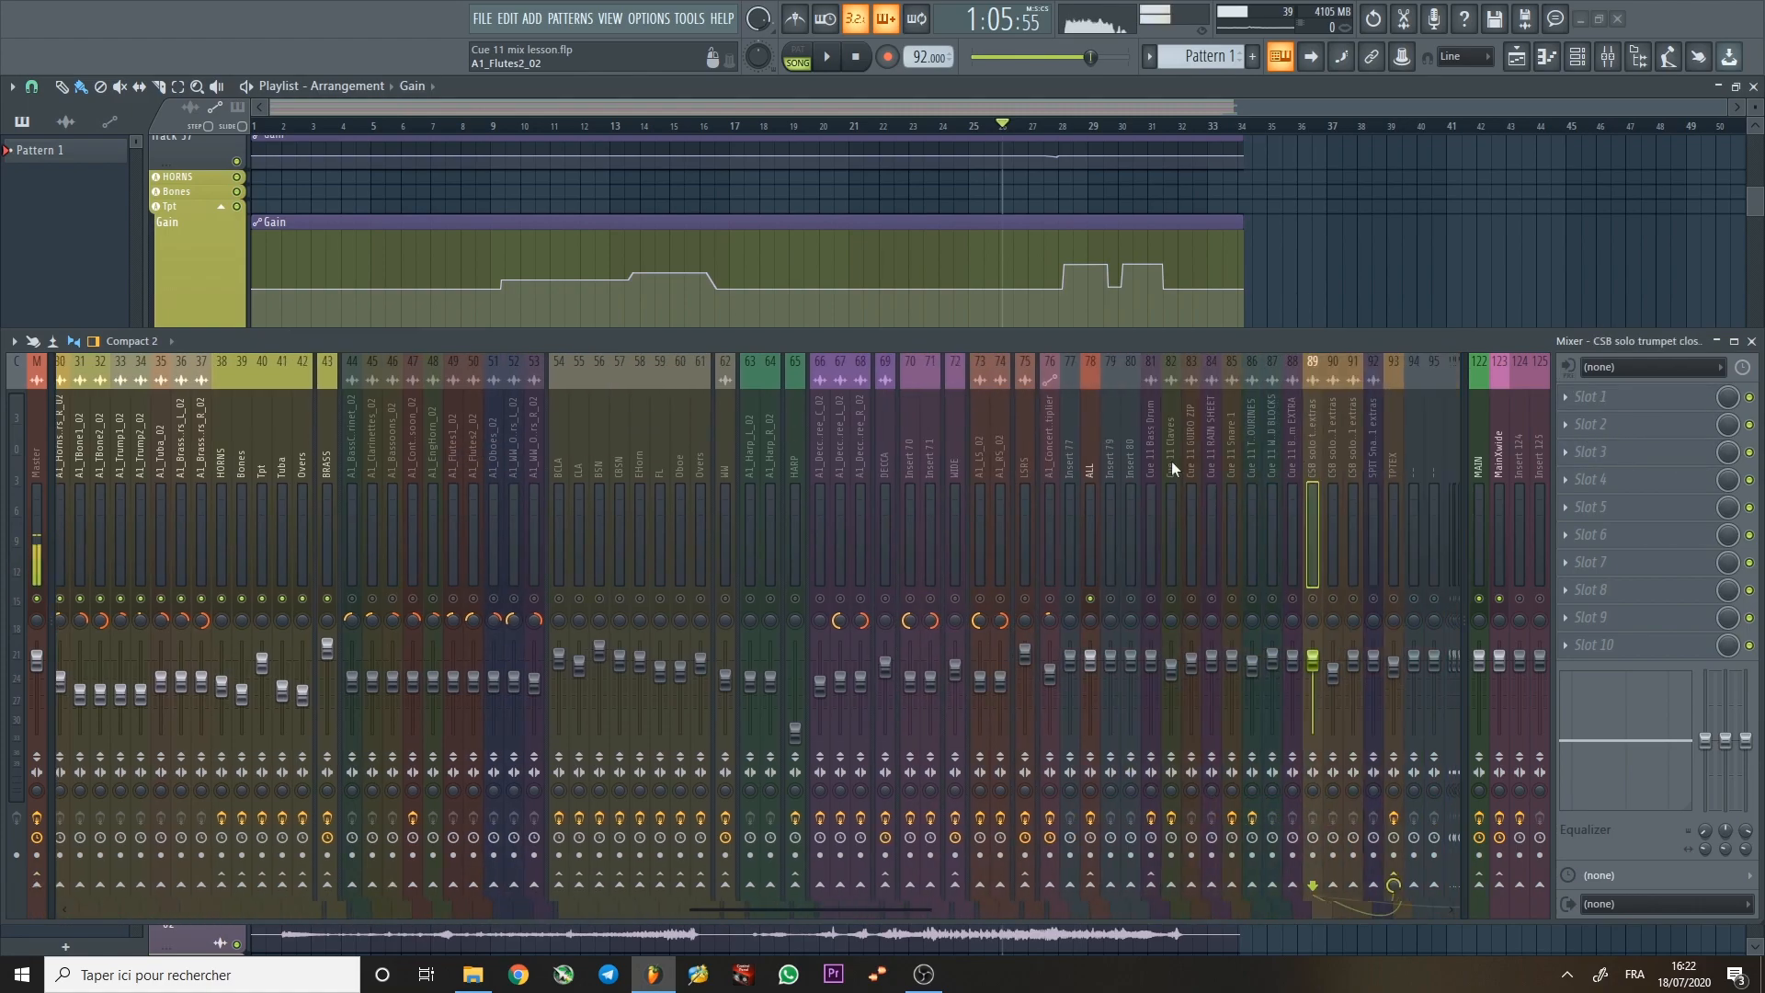
left_click(945, 412)
left_click_drag(945, 412, 346, 443)
left_click(358, 450)
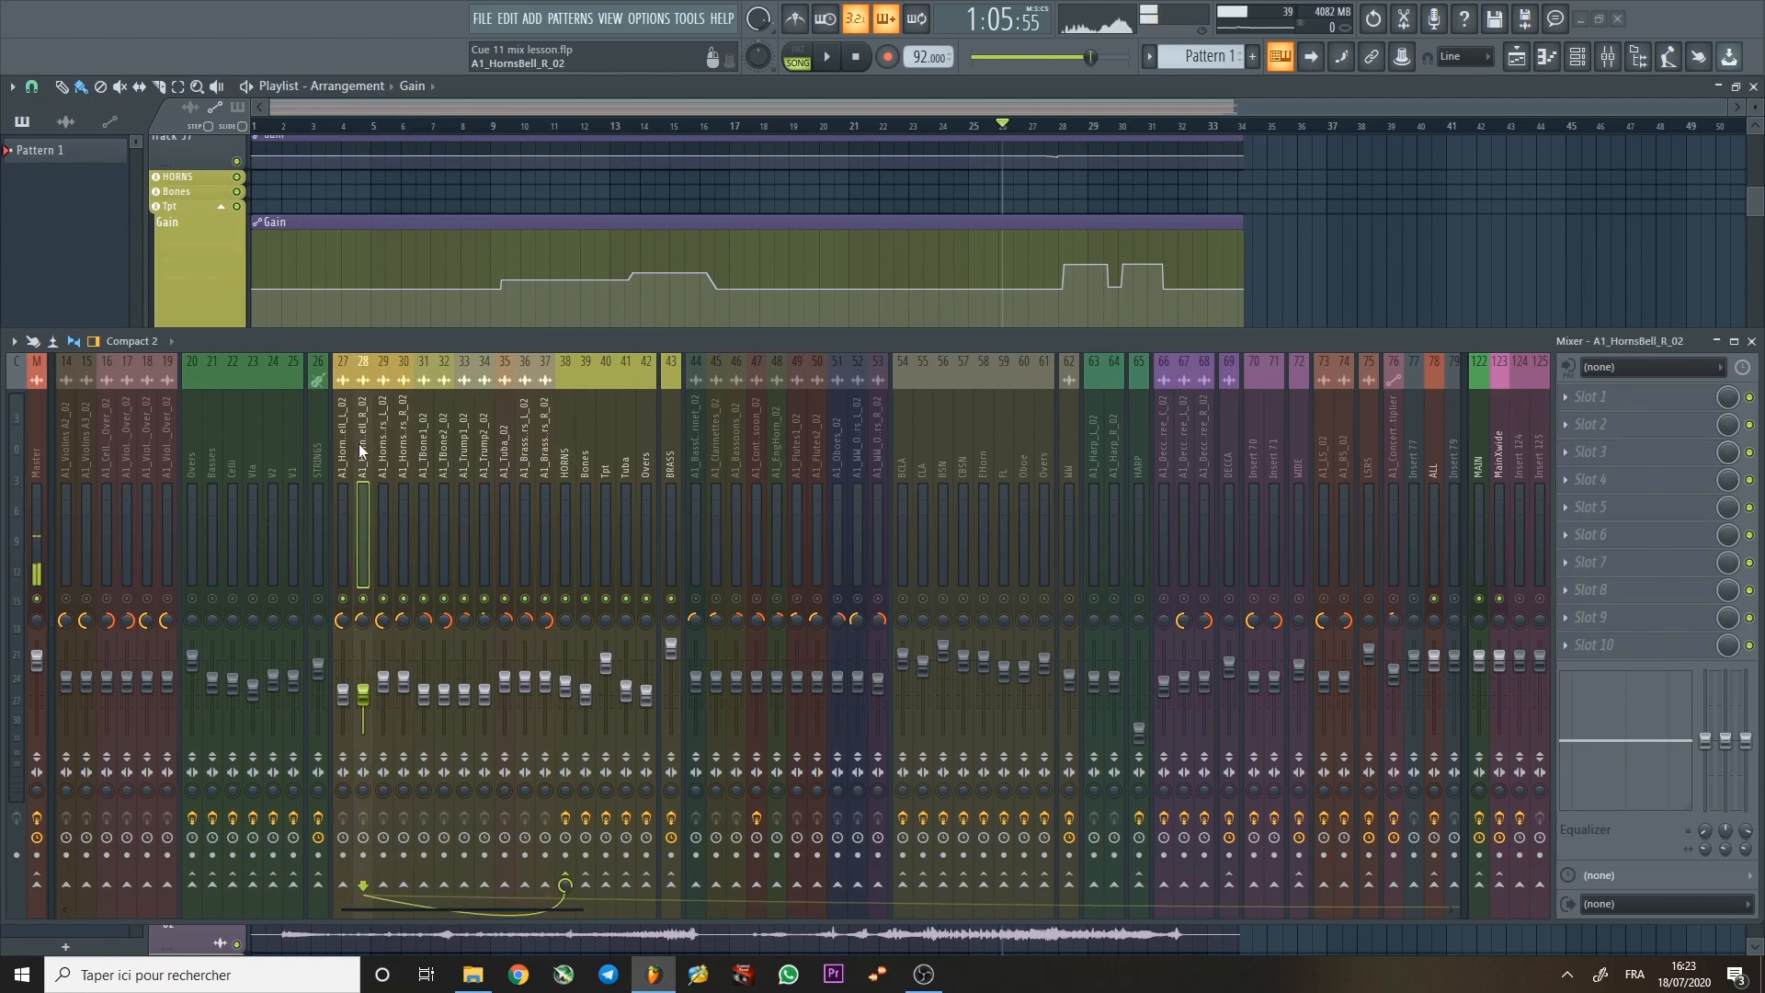
left_click(379, 444)
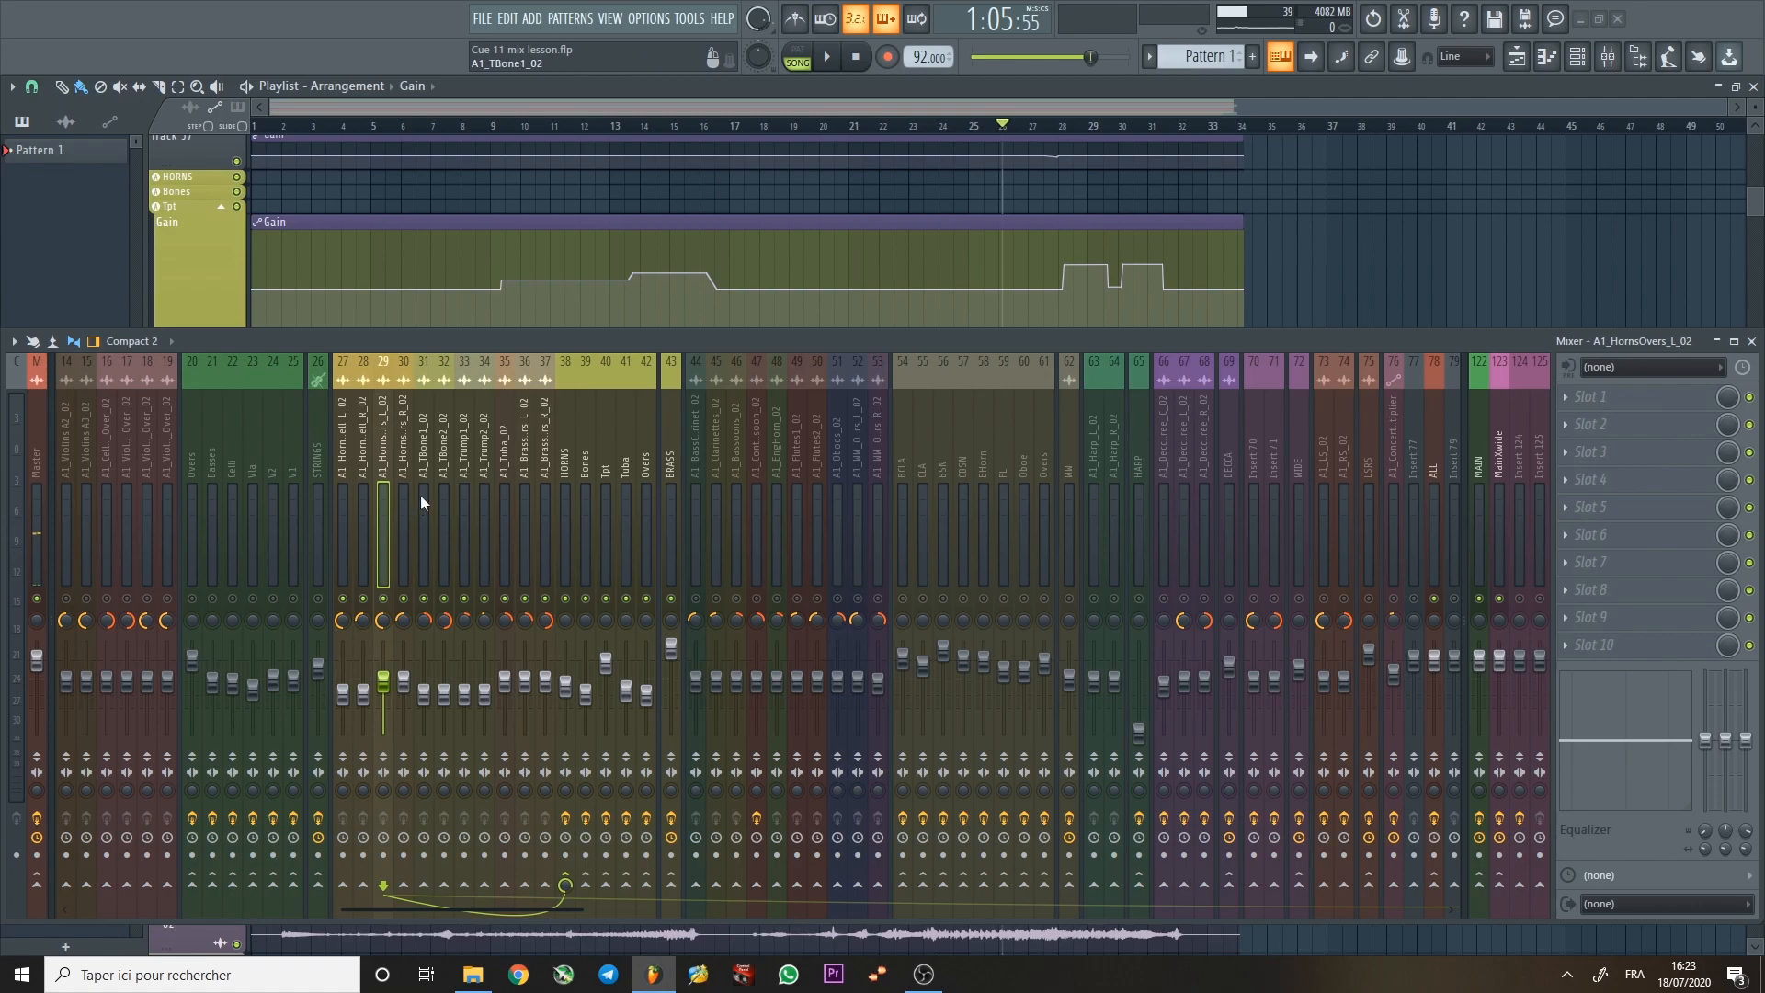
Solo the HORNS bus and audition it at several points between bars 20 and 25.
left_click(567, 444)
key("space")
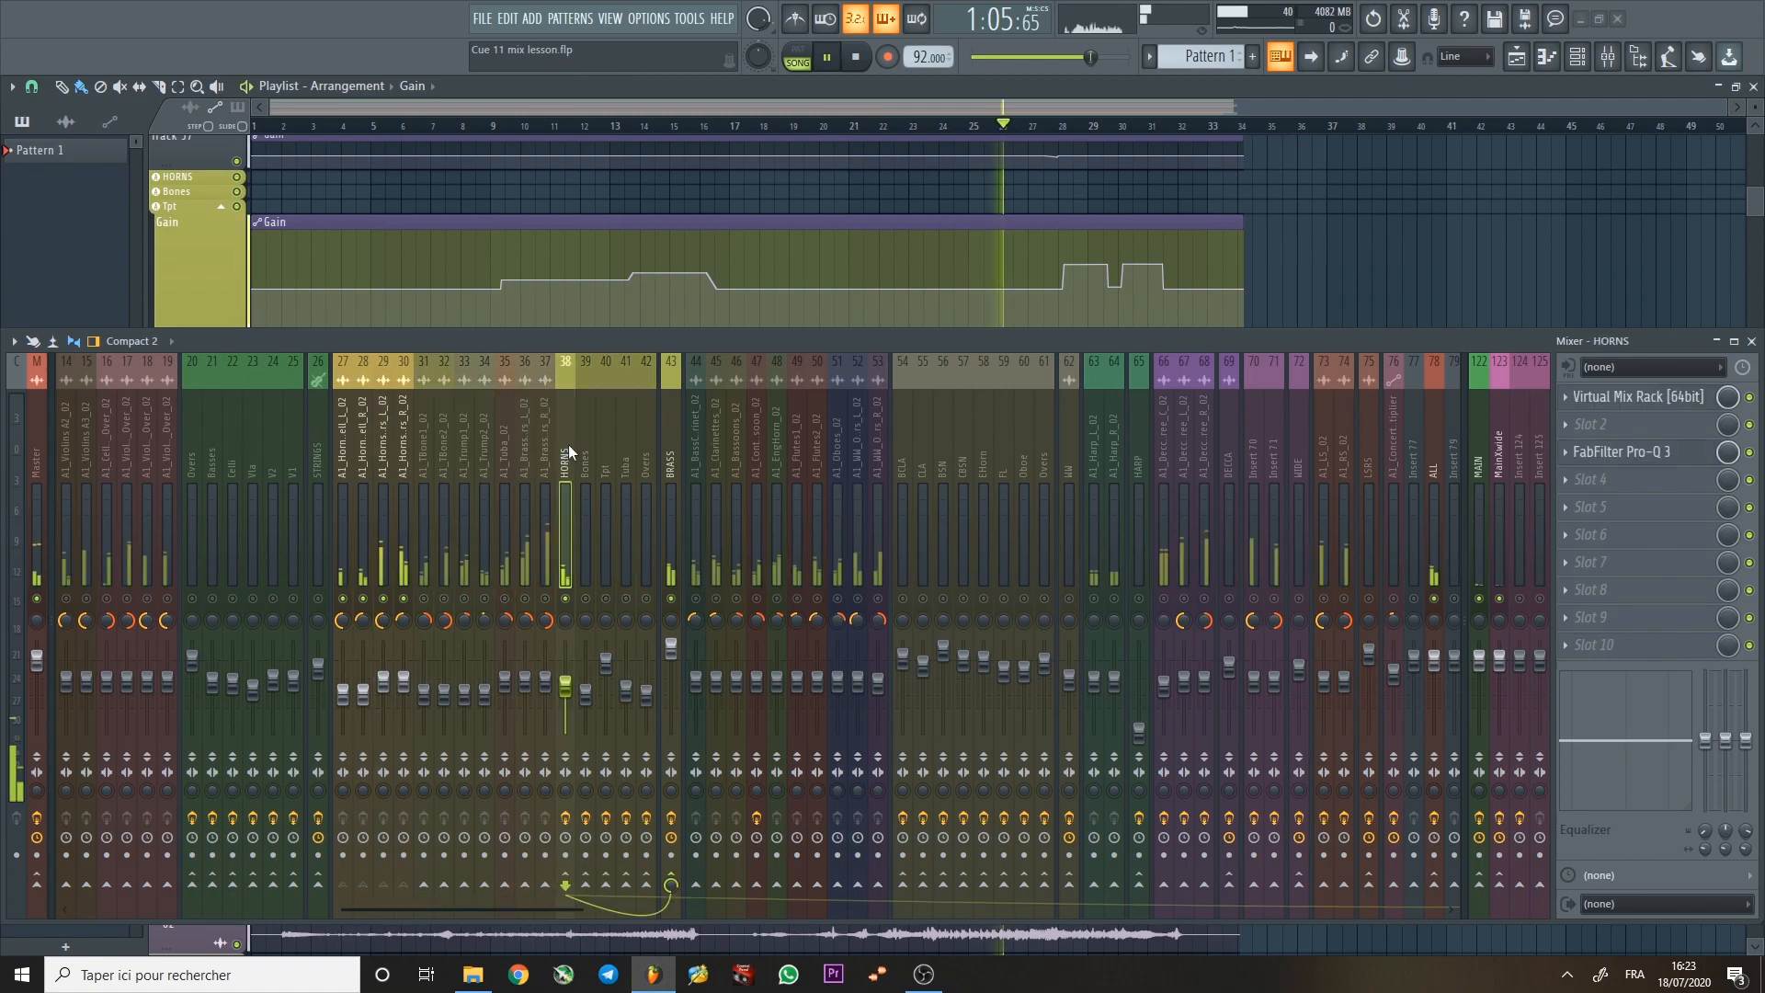
left_click(1660, 458)
left_click(1661, 458)
left_click_drag(1016, 126, 842, 132)
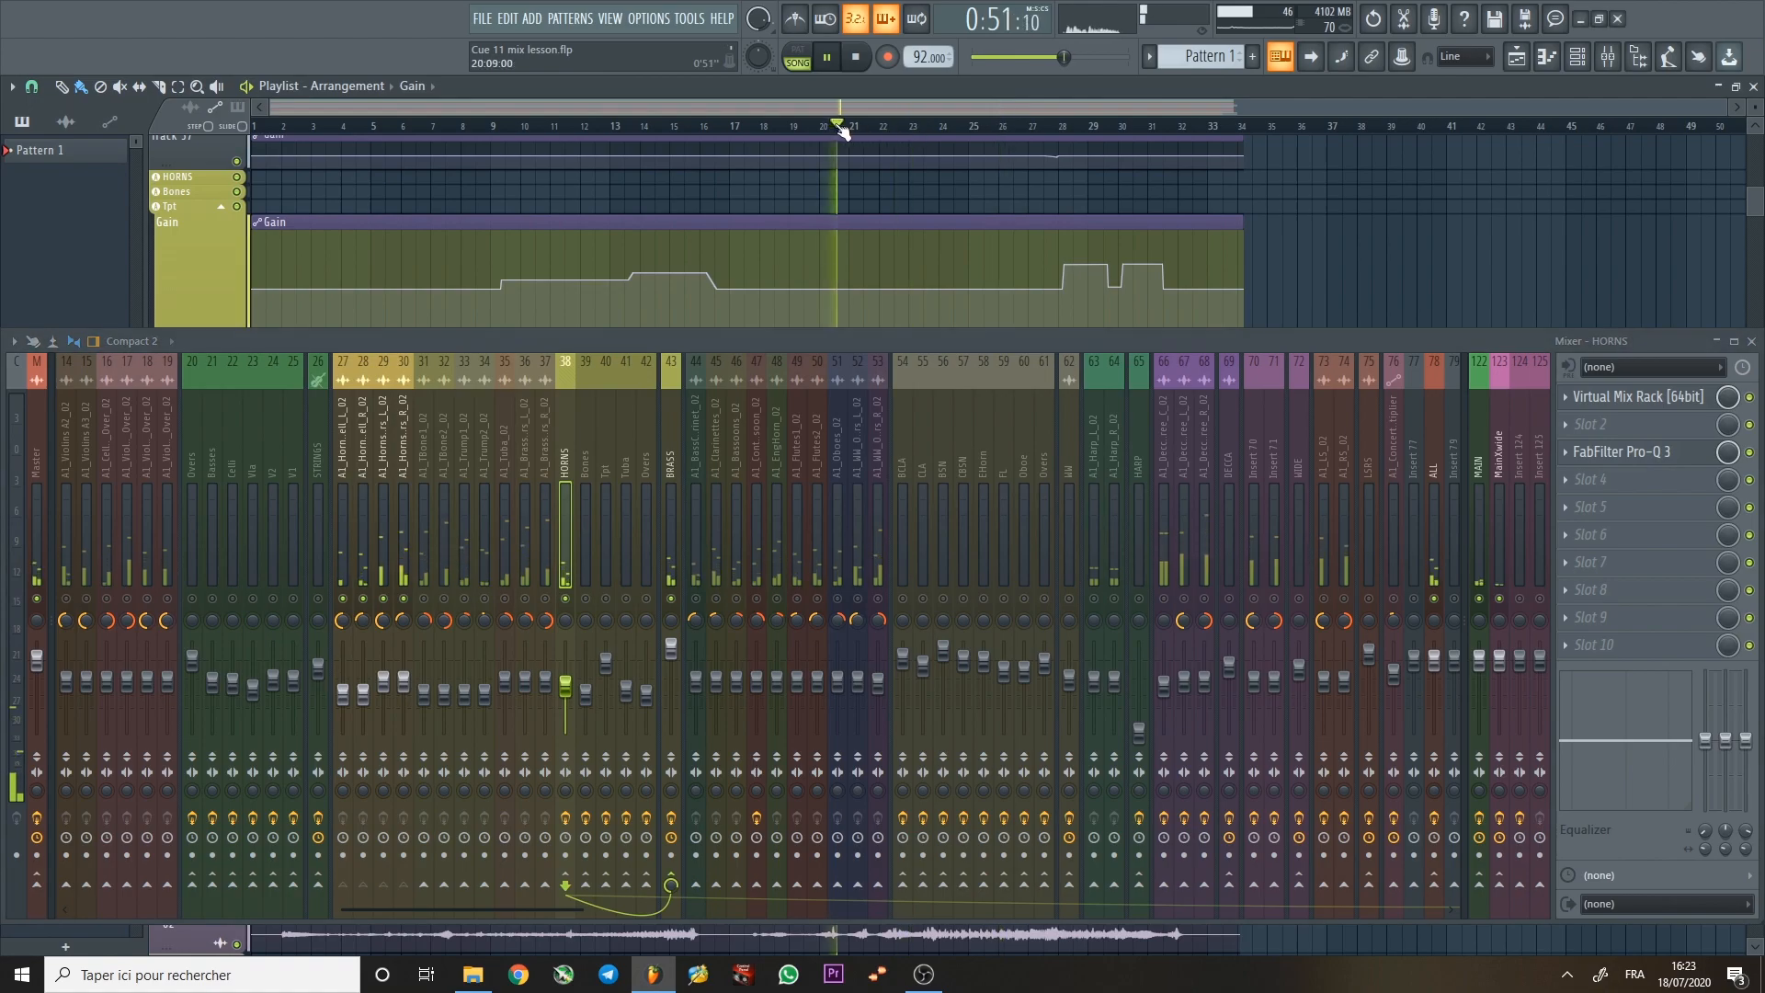
left_click(919, 130)
left_click(952, 130)
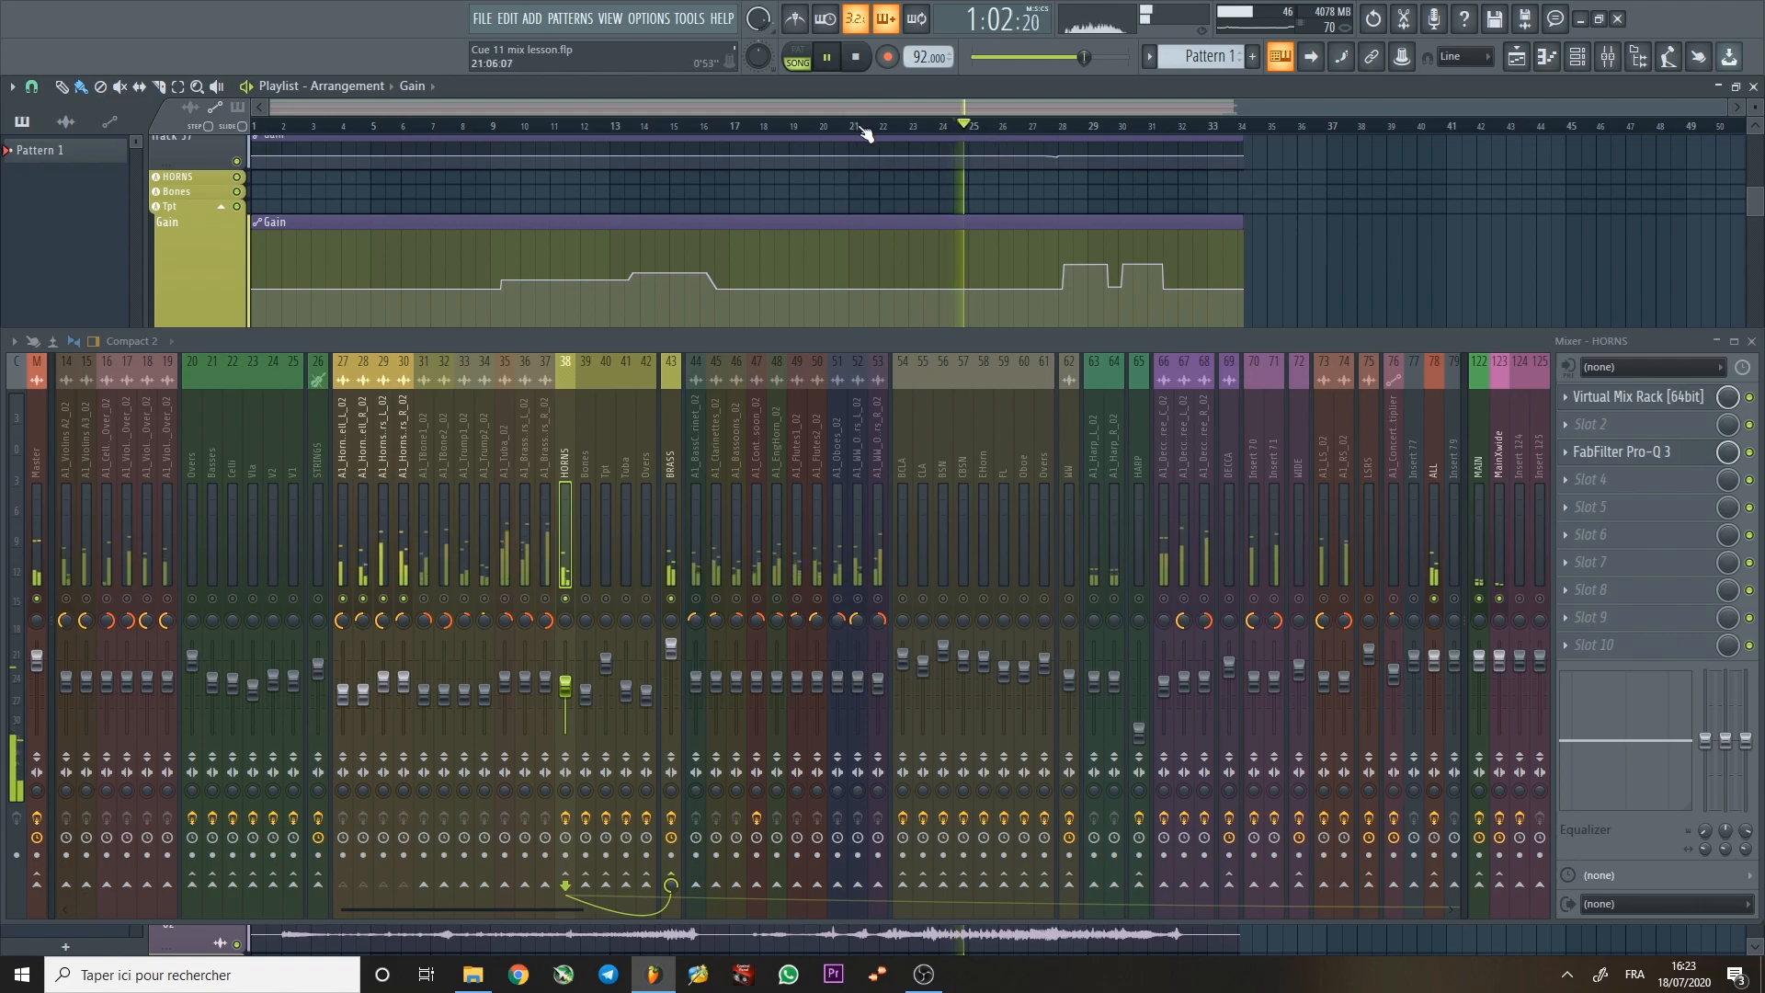
Solo the Bones bus and review its FabFilter Pro-Q 3 cuts during playback, closing the EQ window when finished.
left_click(585, 427)
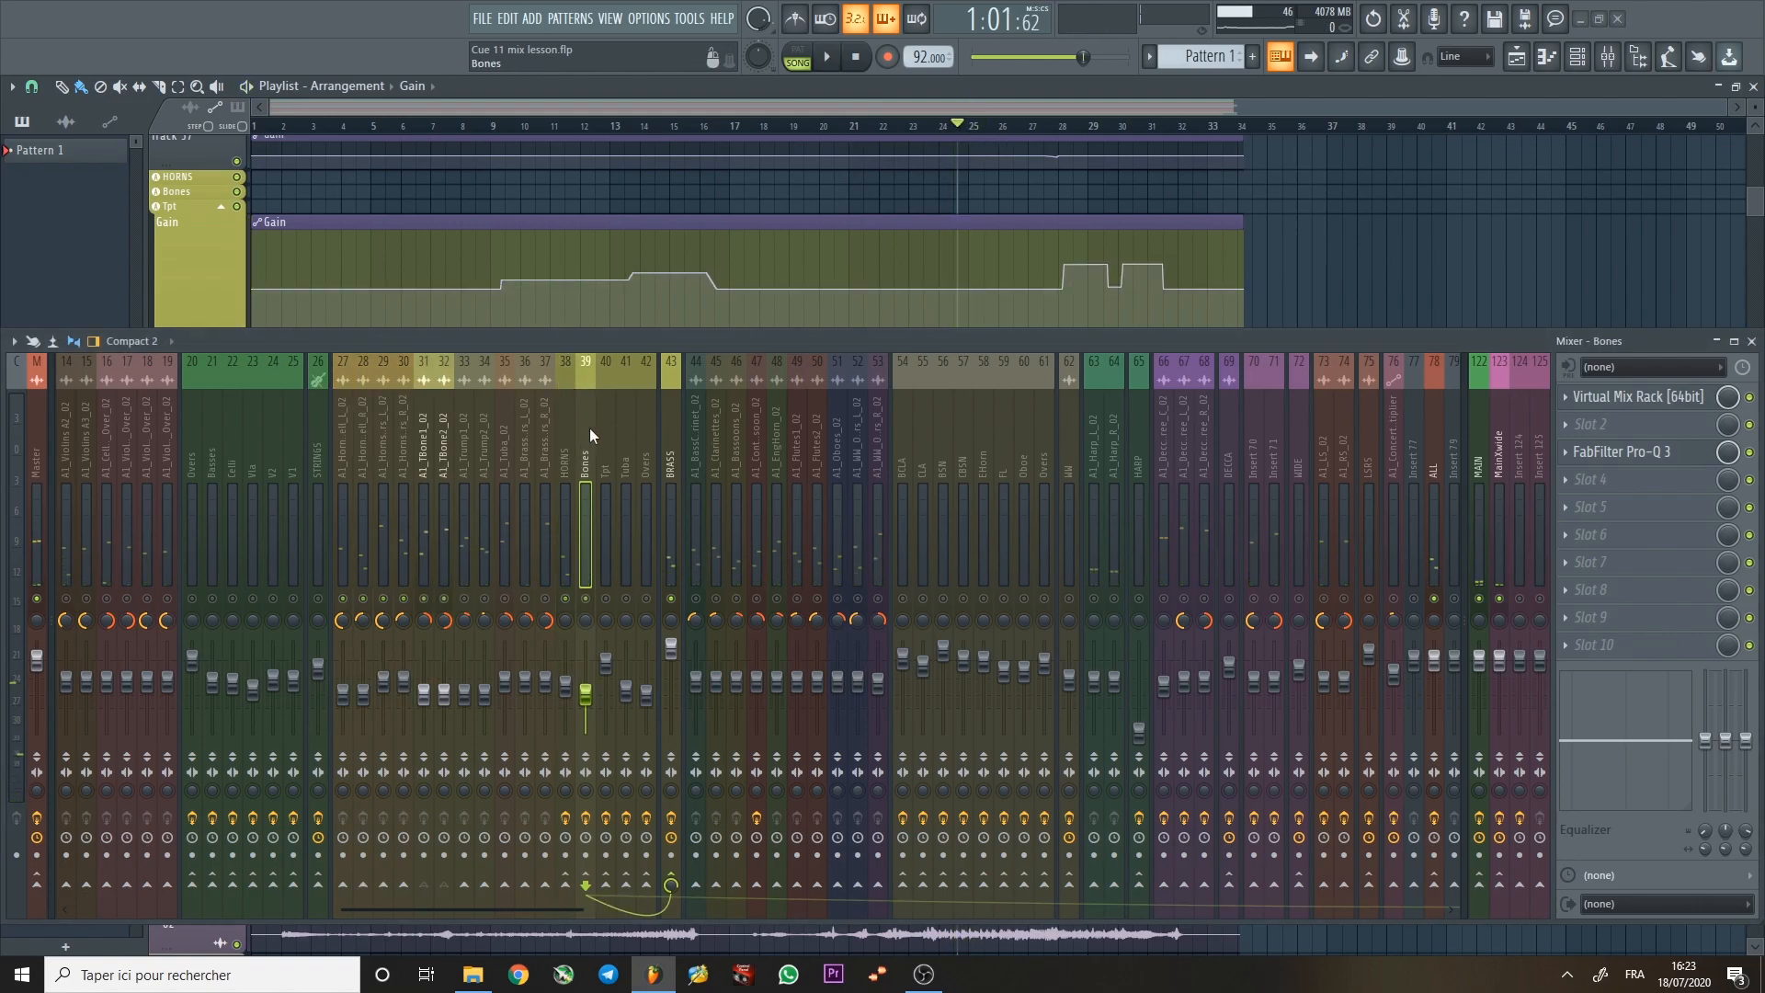
left_click(1620, 452)
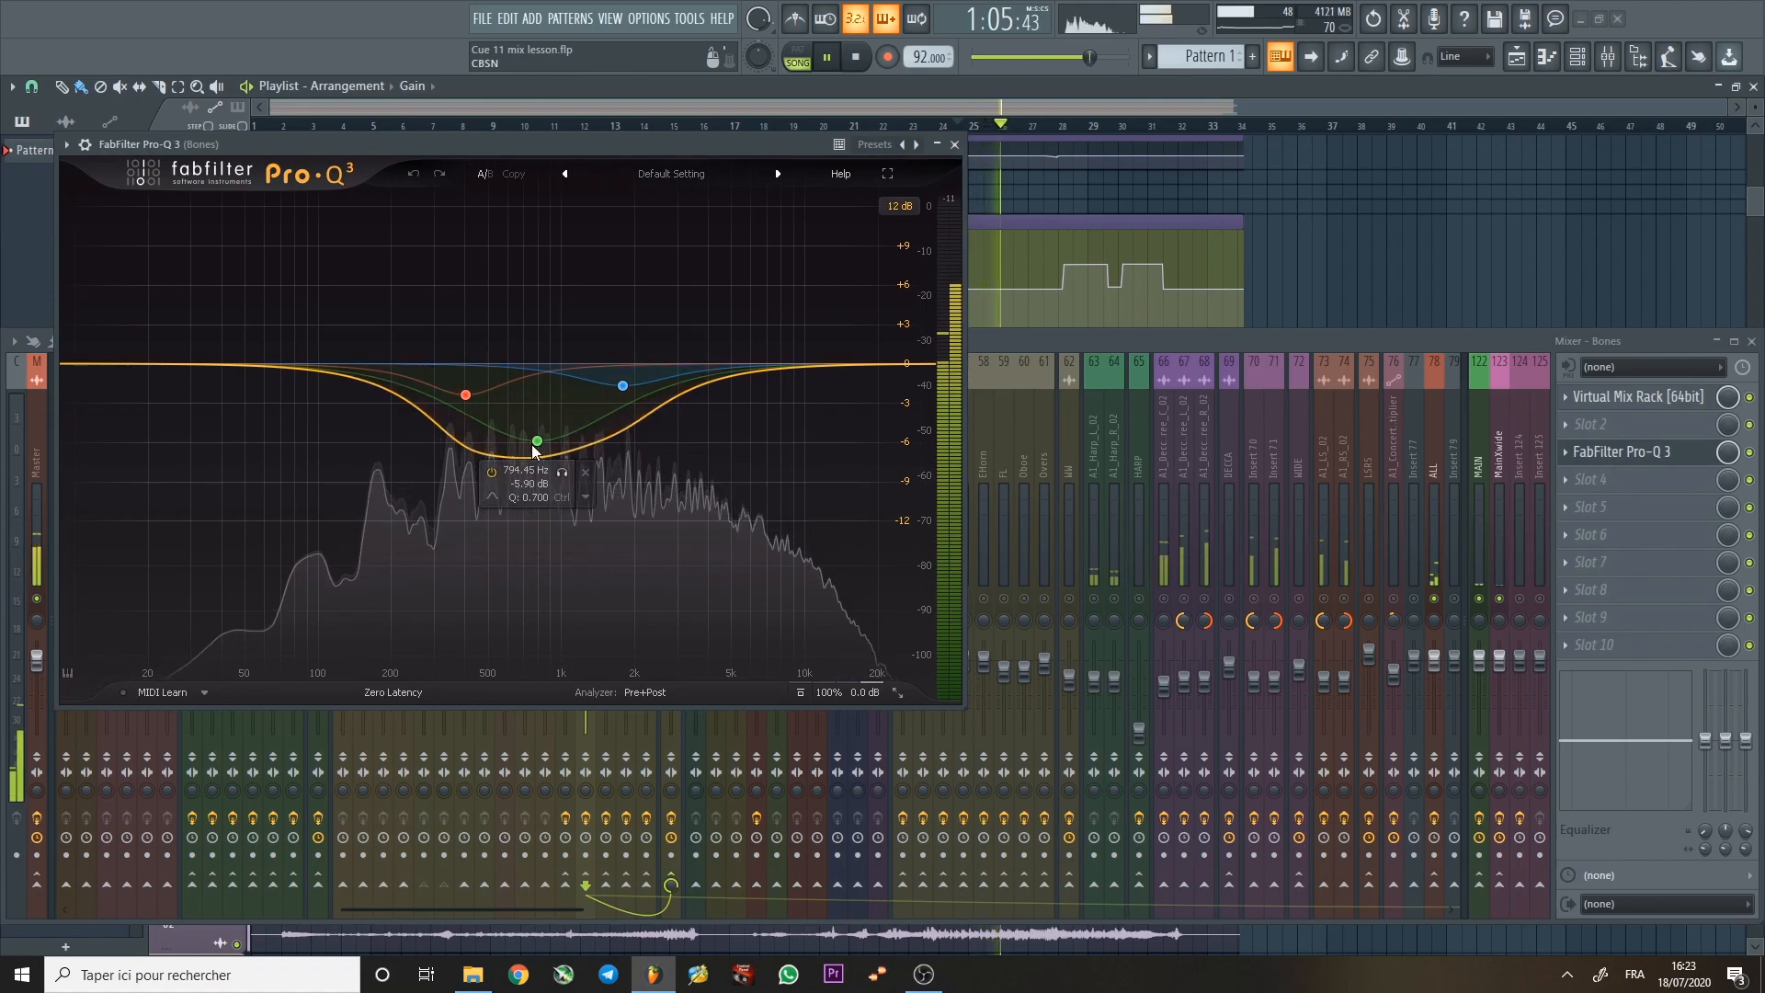
key("space")
left_click(954, 145)
Solo the Tpt bus and audition it from bar 28 against the Gain automation.
left_click(605, 443)
key("space")
left_click(1068, 126)
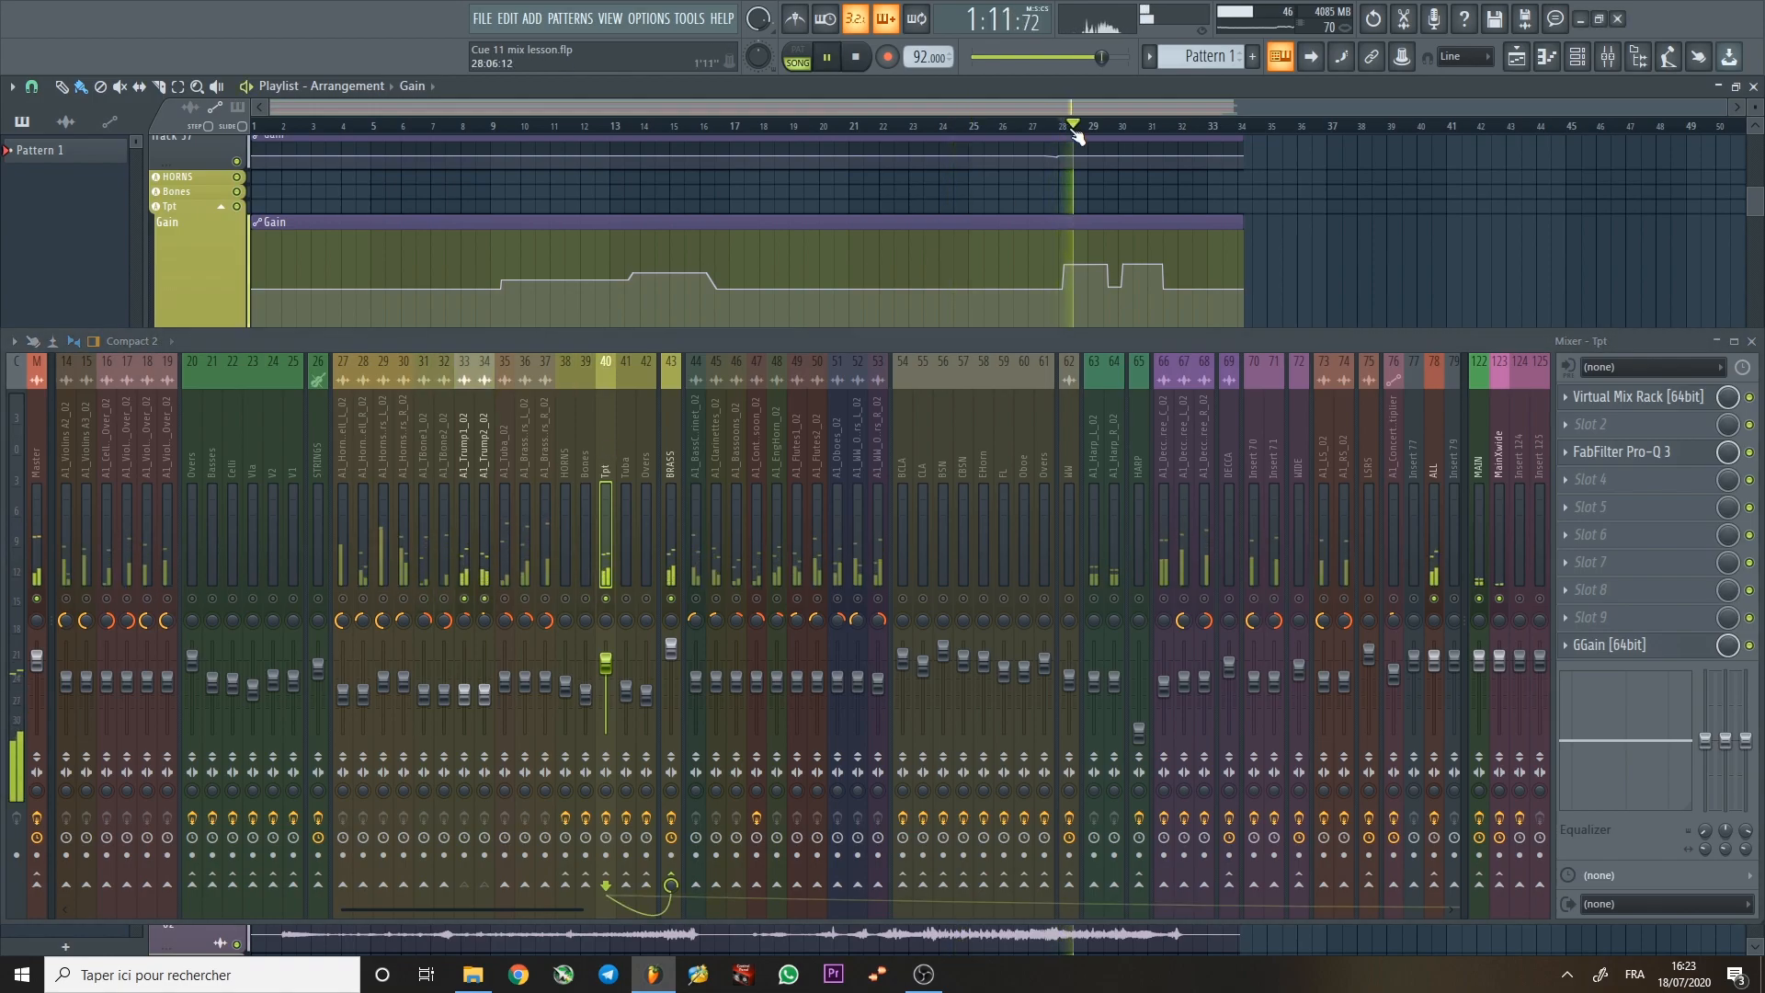
mouse_move(1153, 231)
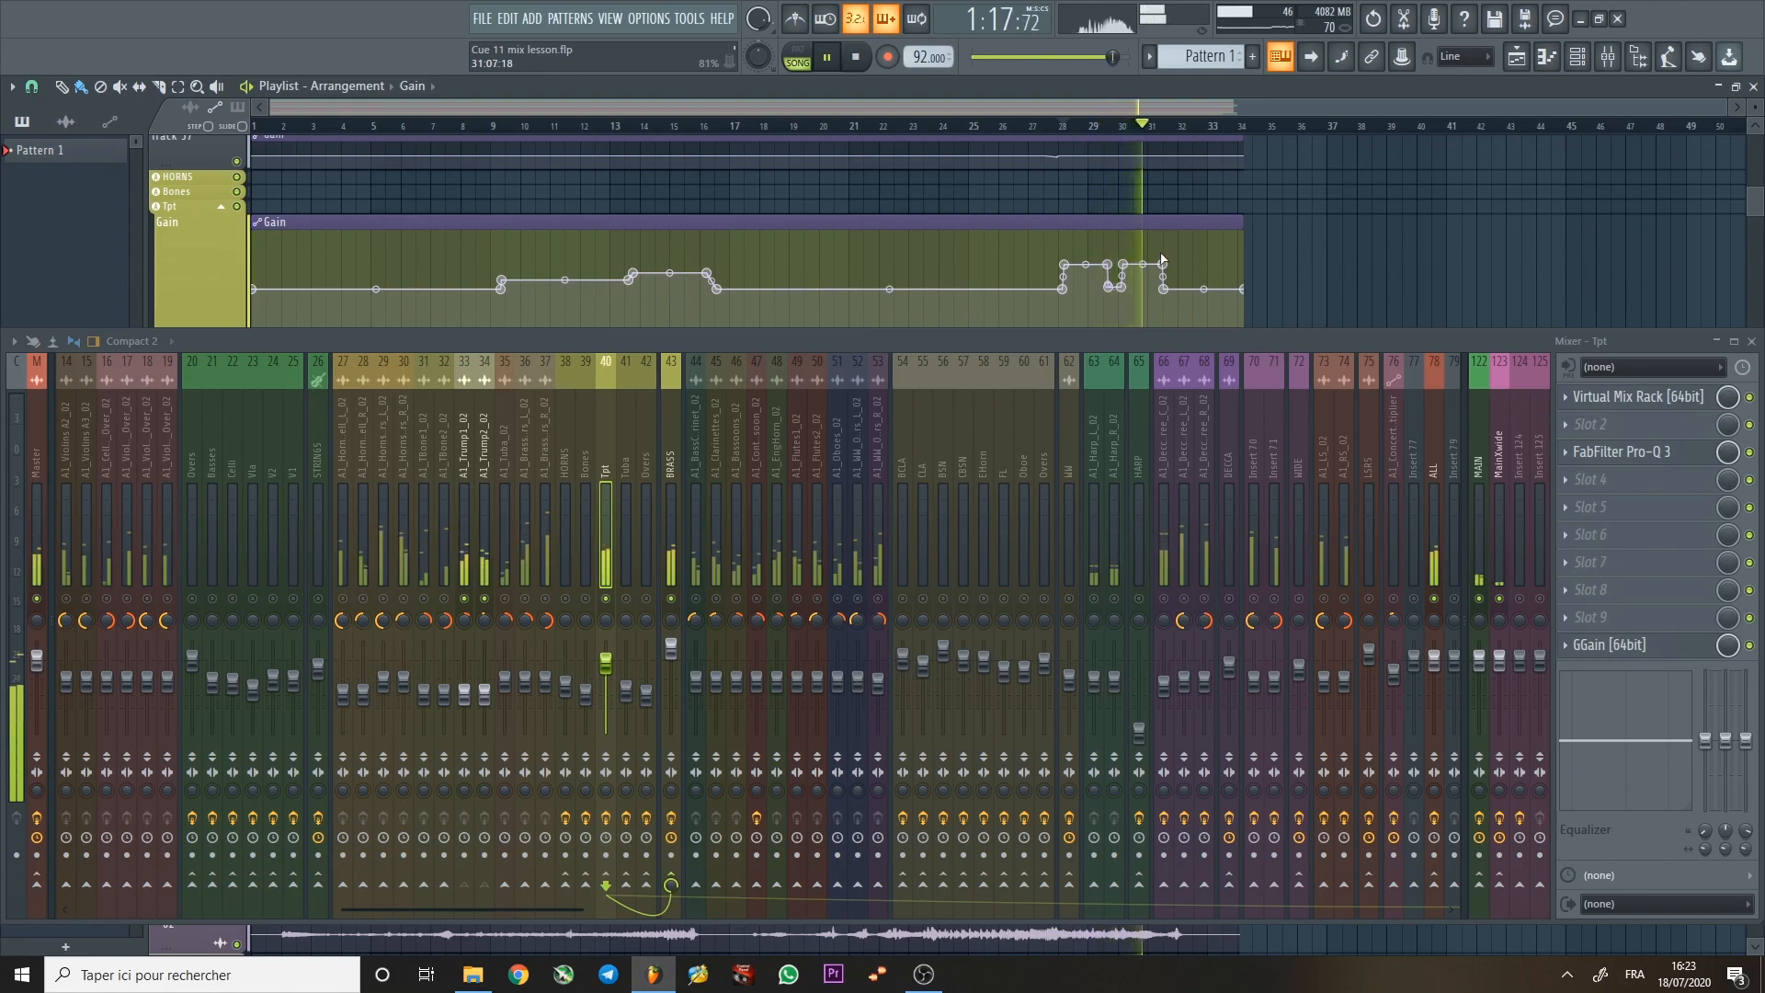
key("space")
Audition the Tpt bus with FabFilter Pro-Q 3 bypassed, and arrange the EQ and mixer windows so both can be reached.
left_click(1645, 454)
key("space")
key("space")
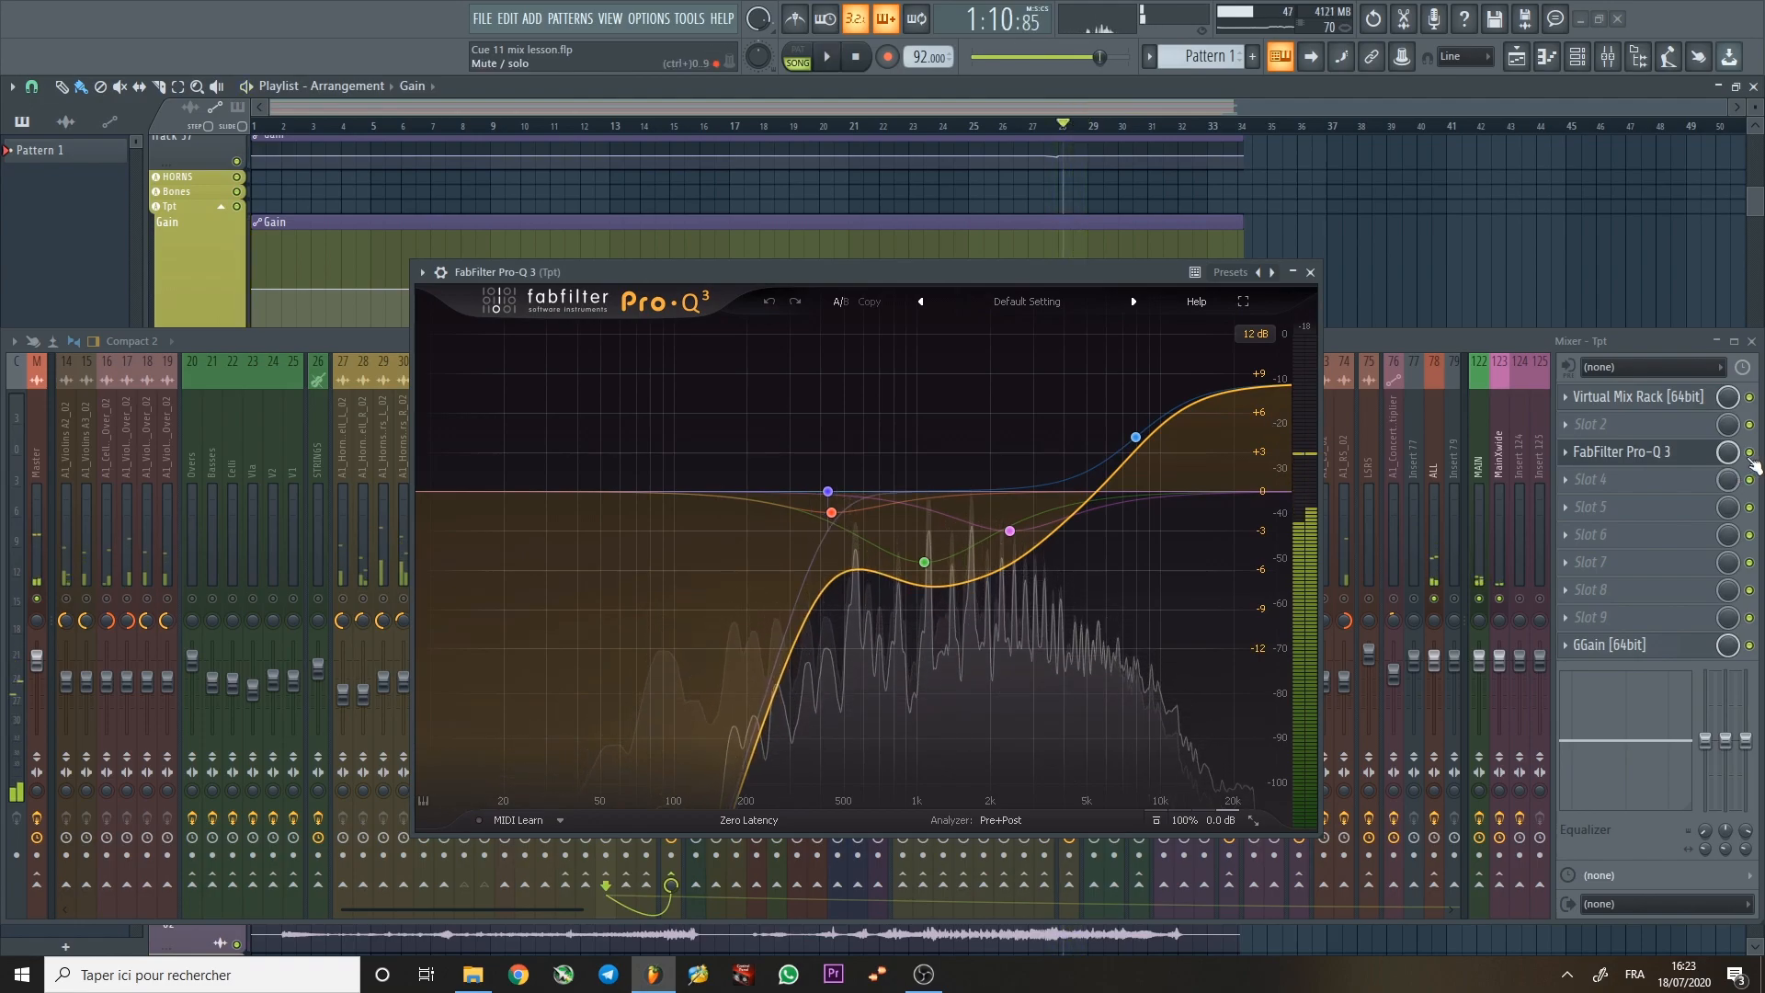
left_click(1749, 452)
key("space")
left_click_drag(1118, 273, 1082, 167)
key("space")
left_click_drag(1427, 341, 1377, 380)
left_click_drag(1065, 167, 1055, 157)
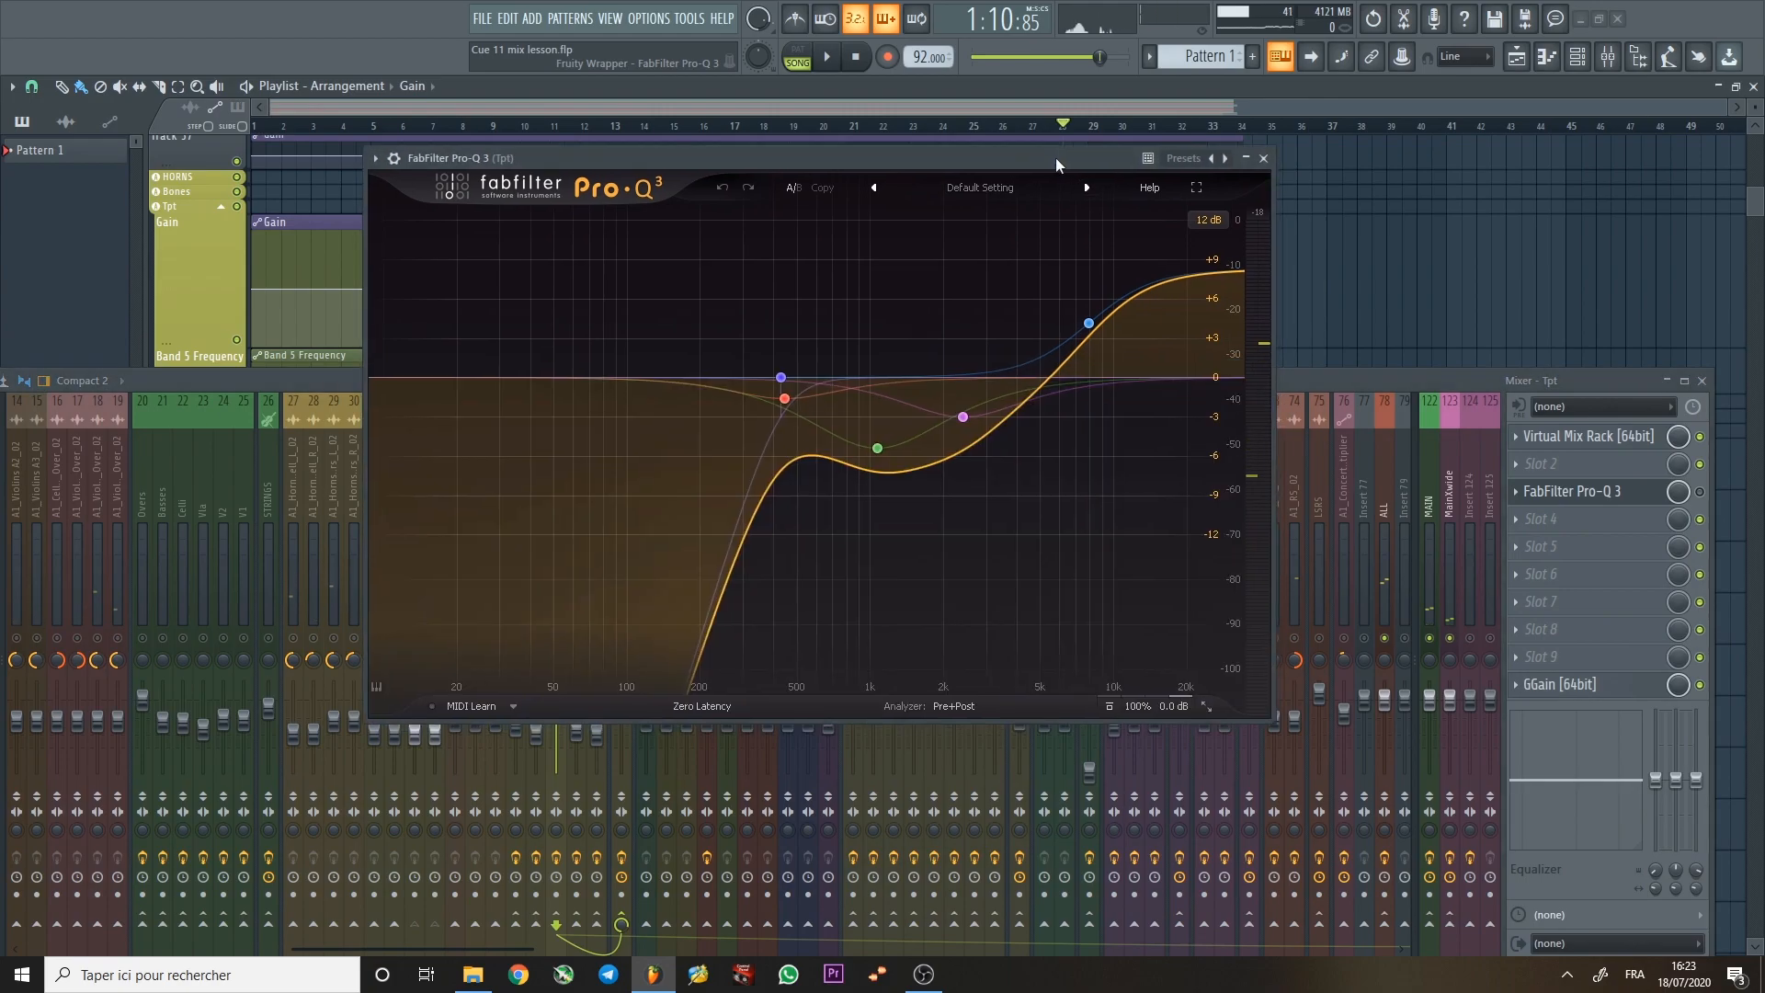
Examine the Tpt EQ's low cut and high shelf, then re-enable Pro-Q 3 and listen to the processed trumpets.
mouse_move(800, 397)
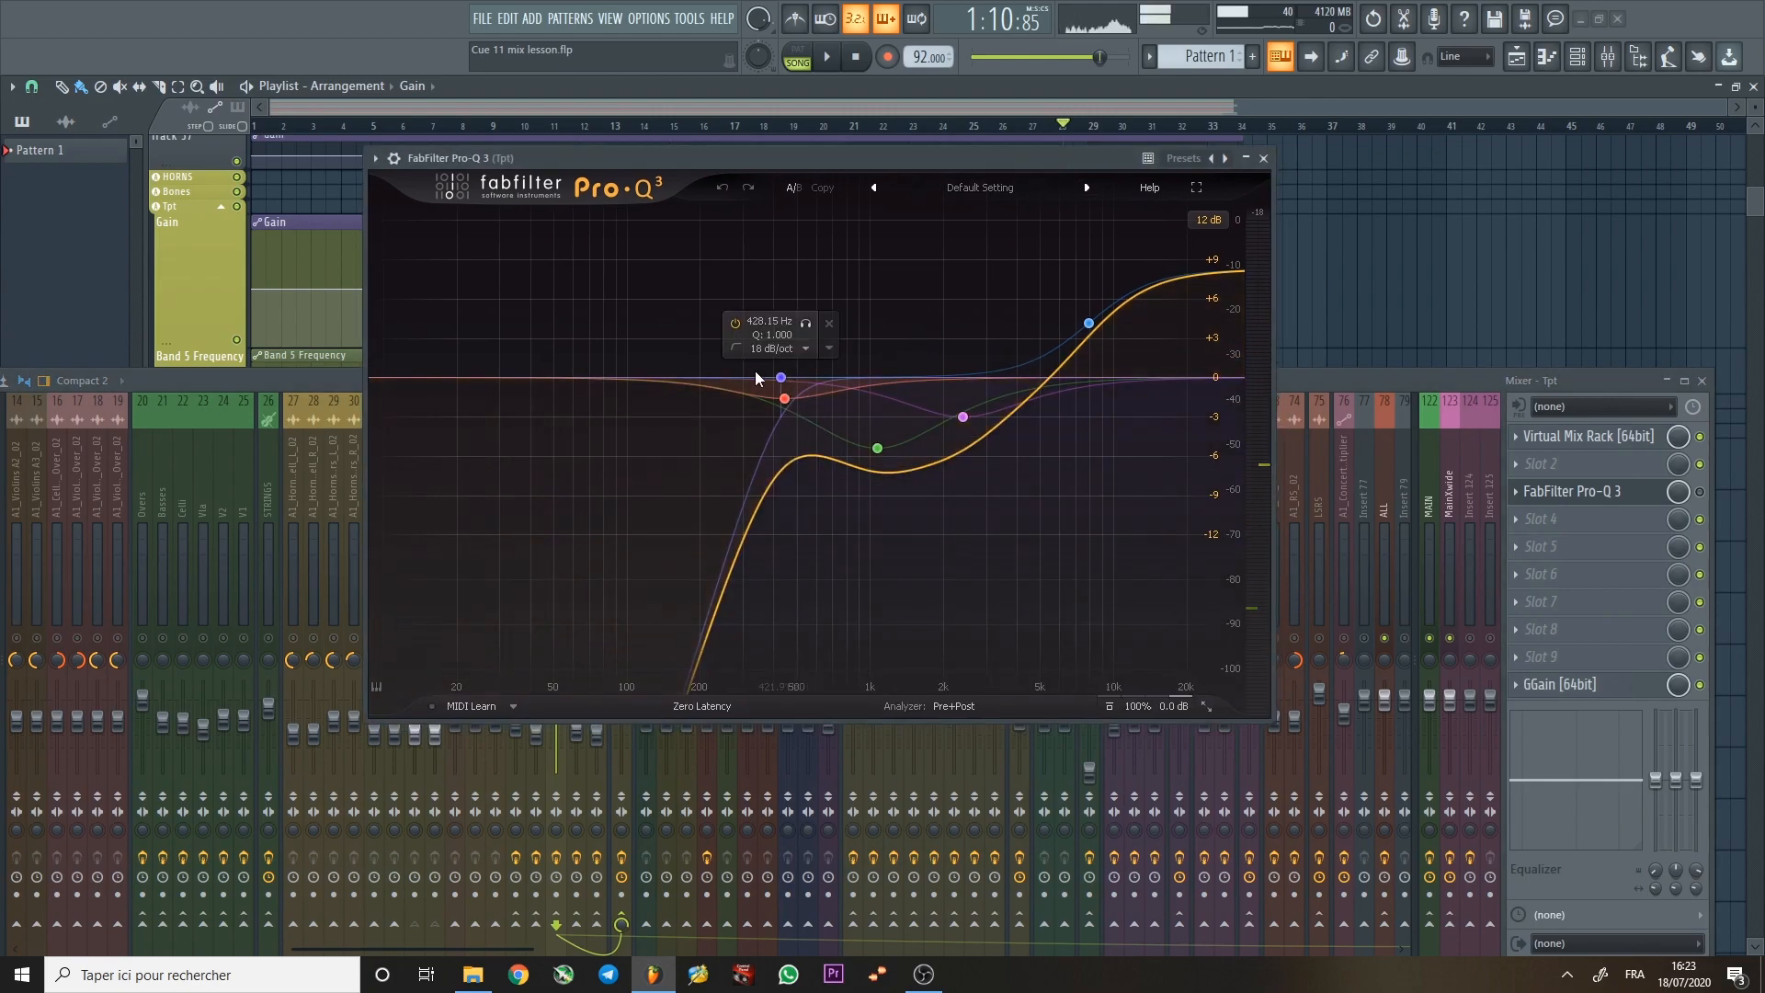
key("space")
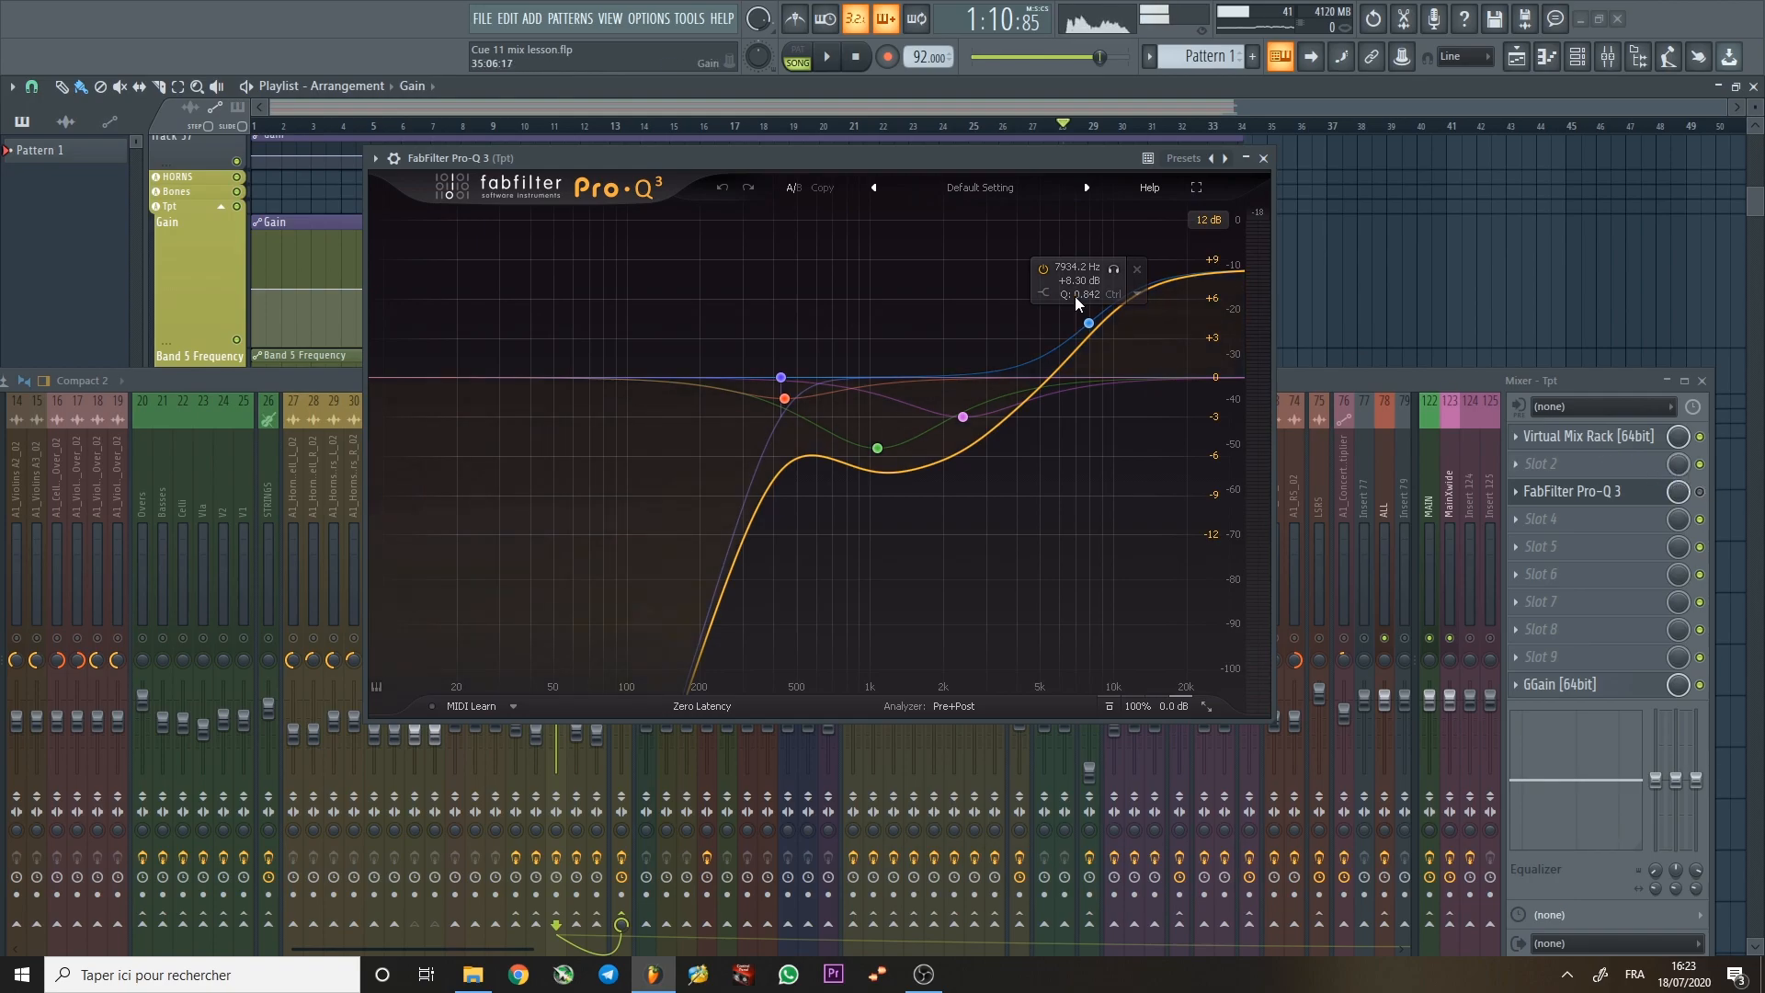
left_click(1700, 493)
key("space")
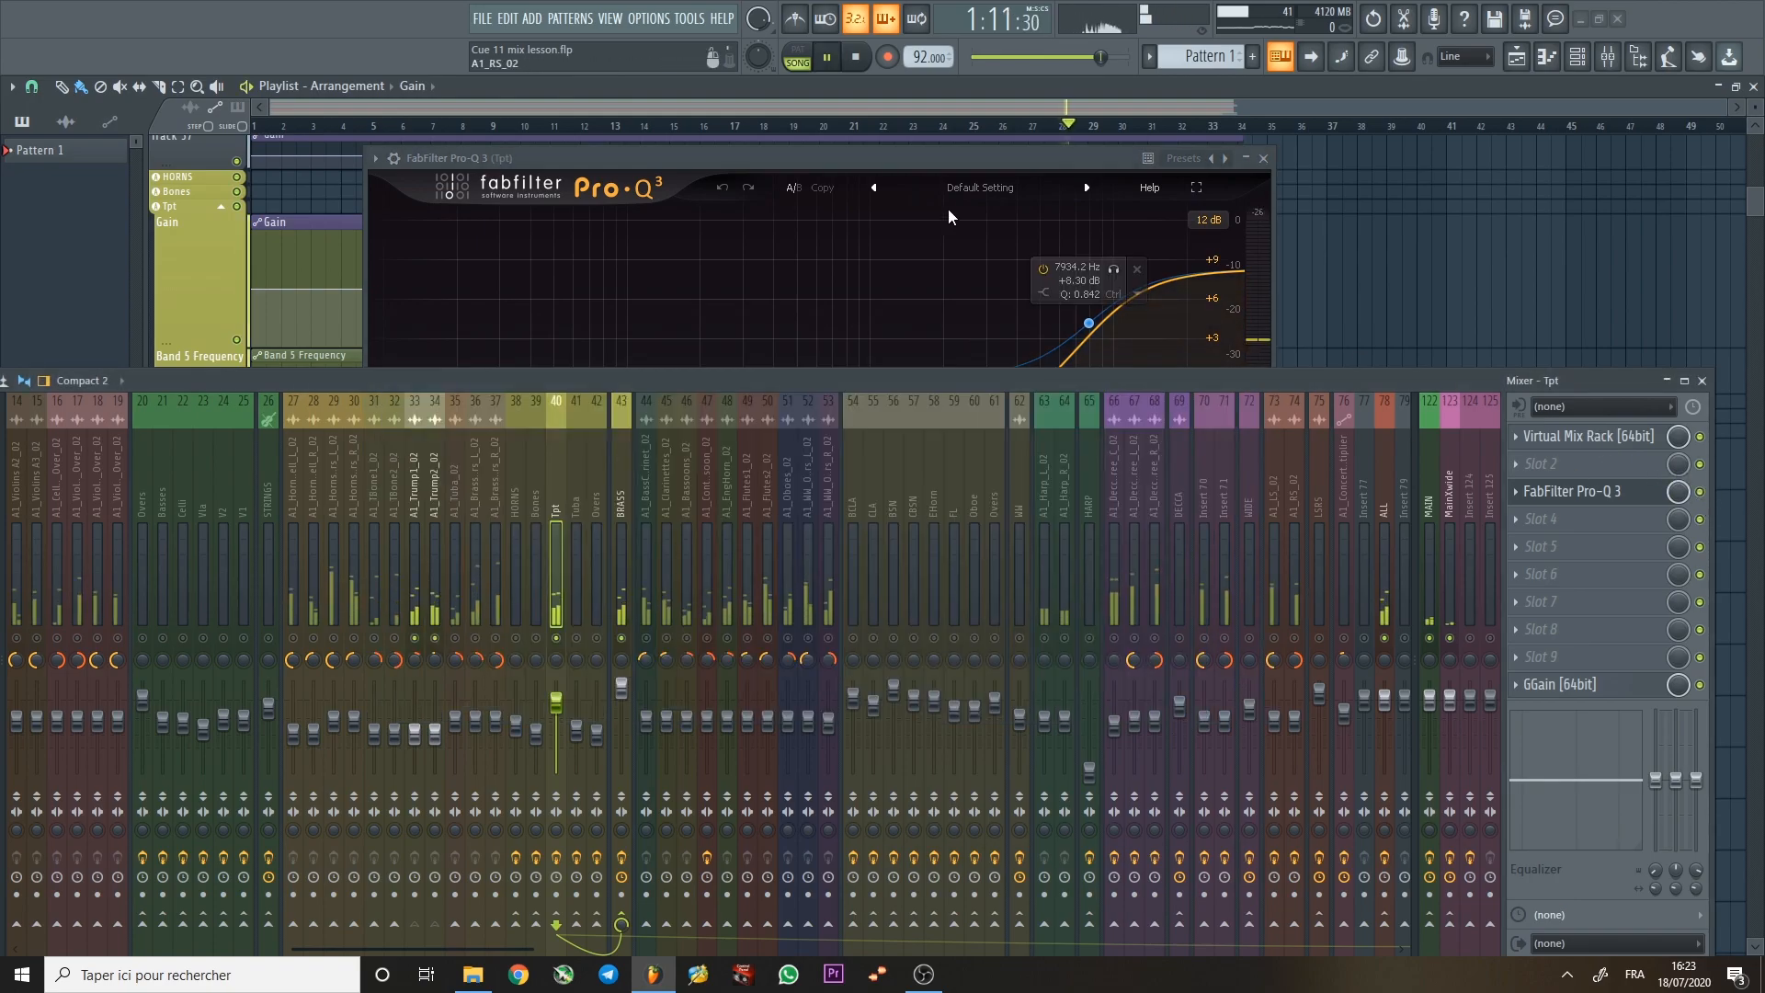
left_click_drag(946, 158, 940, 158)
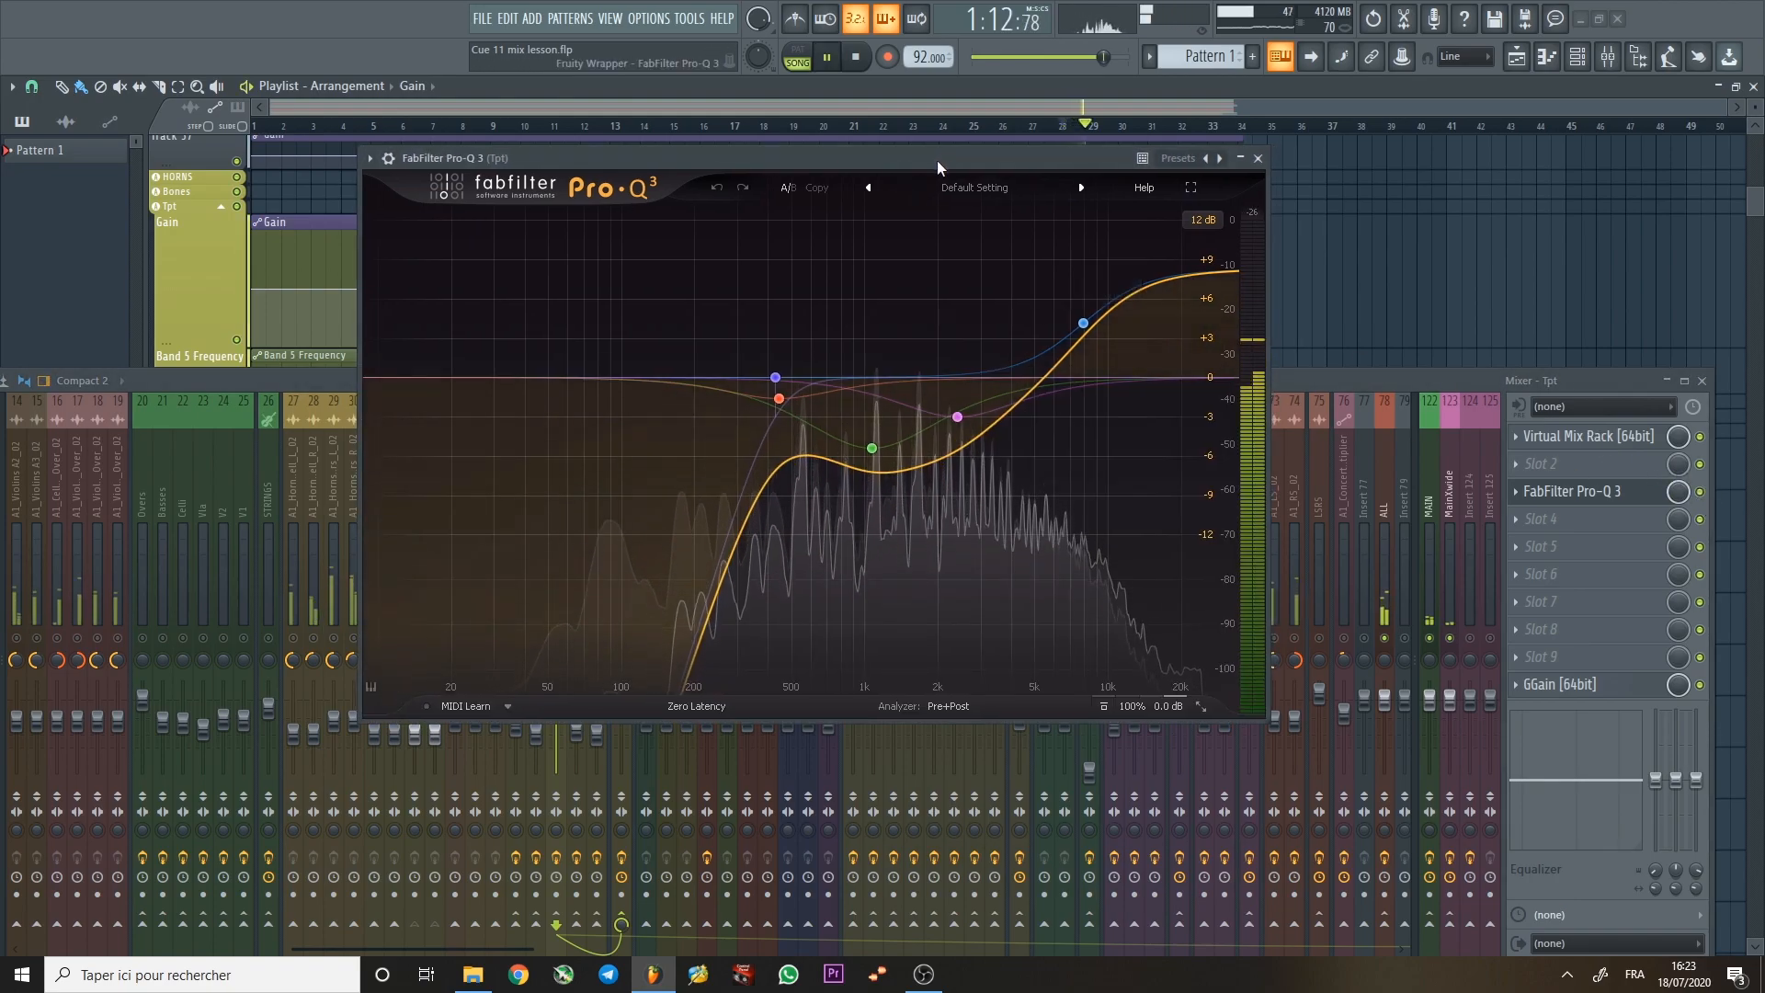
key("space")
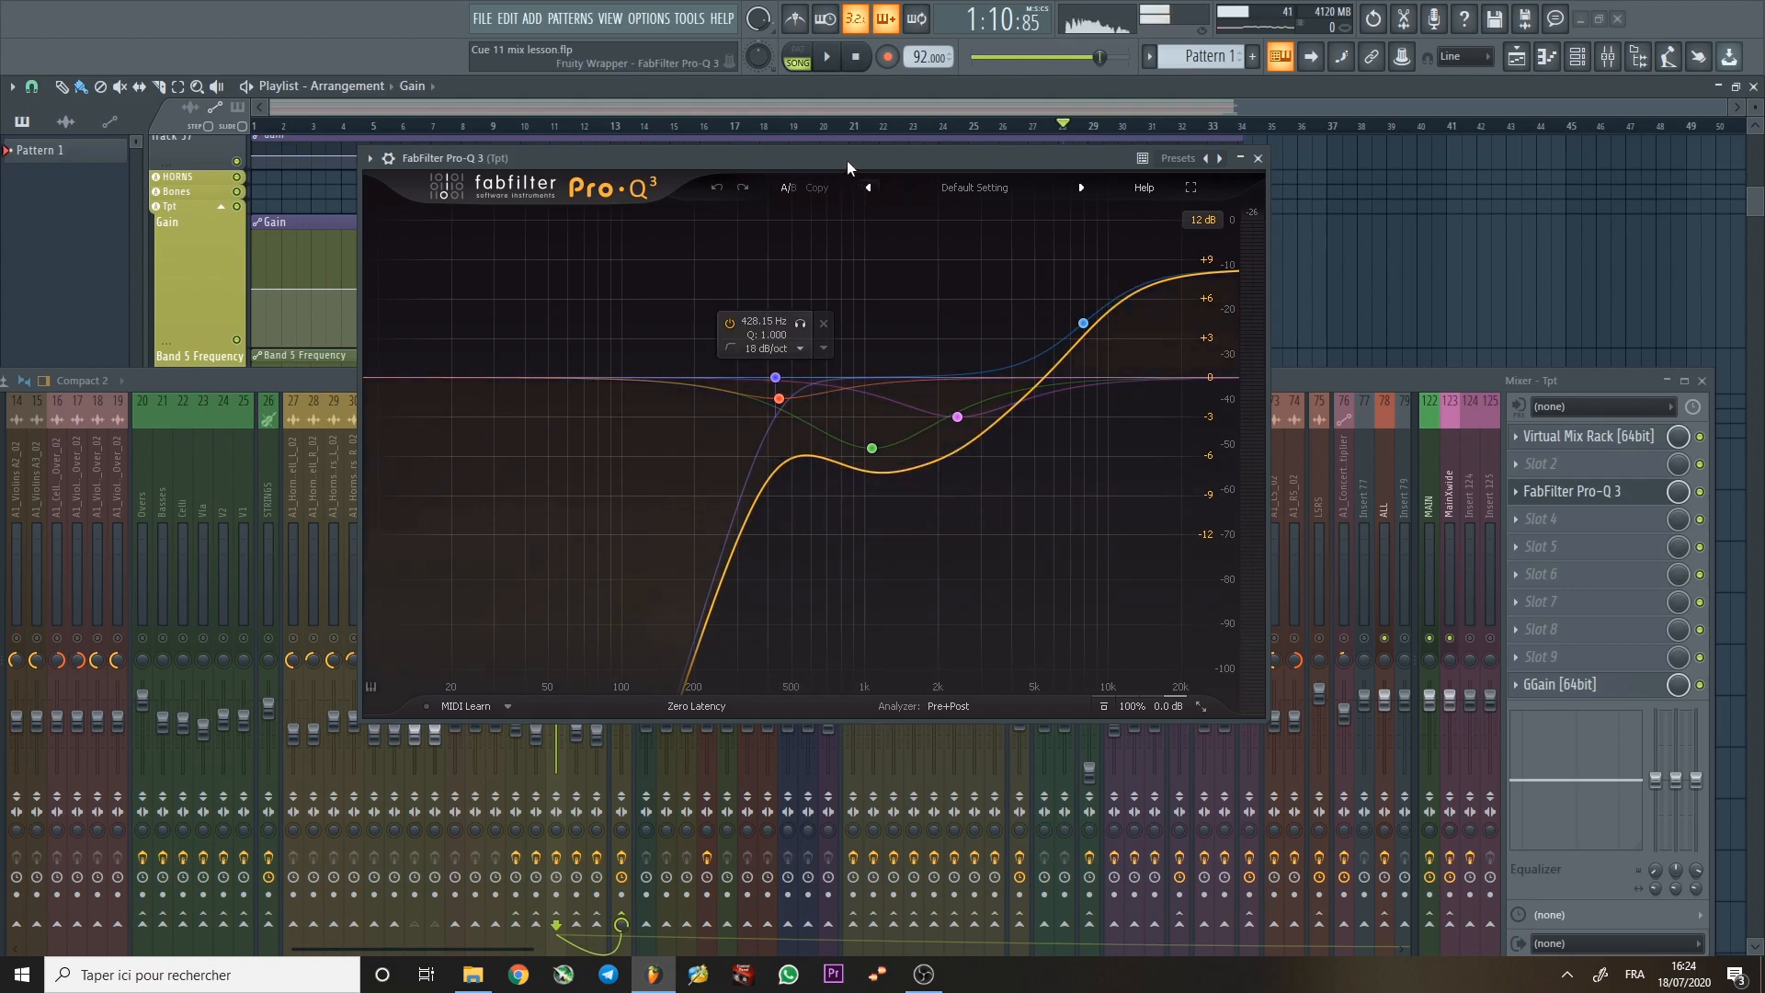
Compare the soloed trumpets with Pro-Q 3 switched on and off during playback, and bring the EQ window back to the front.
left_click_drag(847, 160, 824, 190)
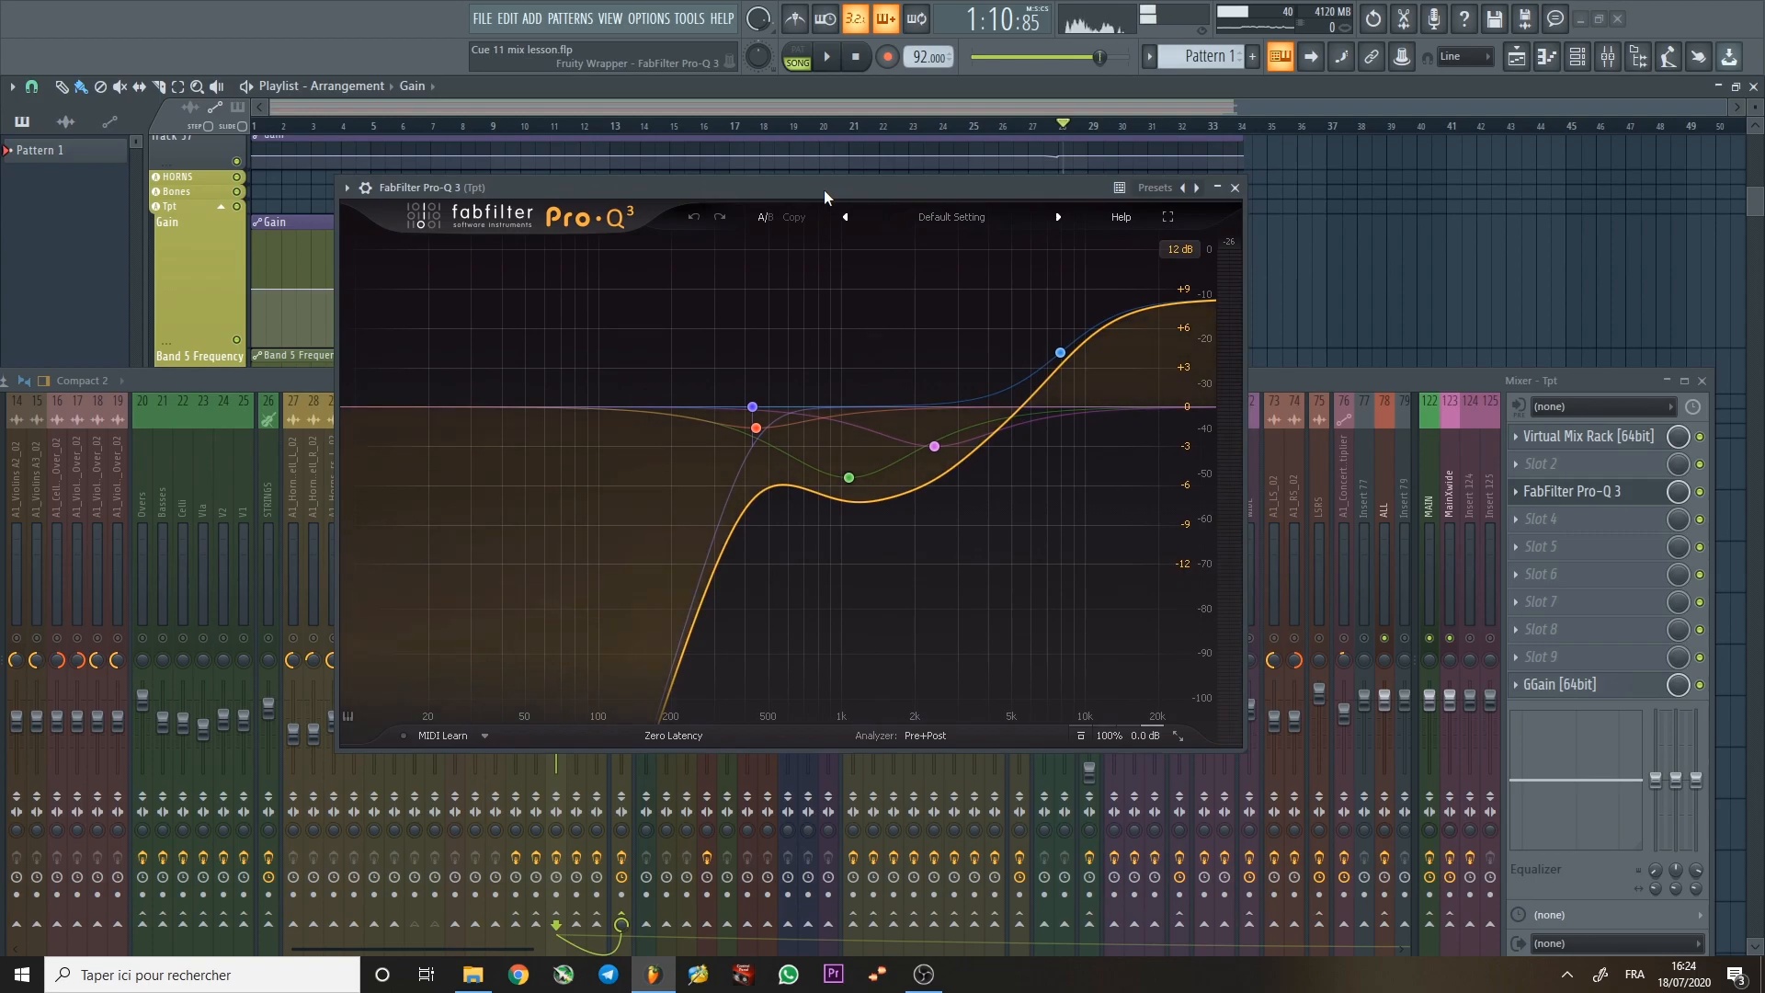
key("space")
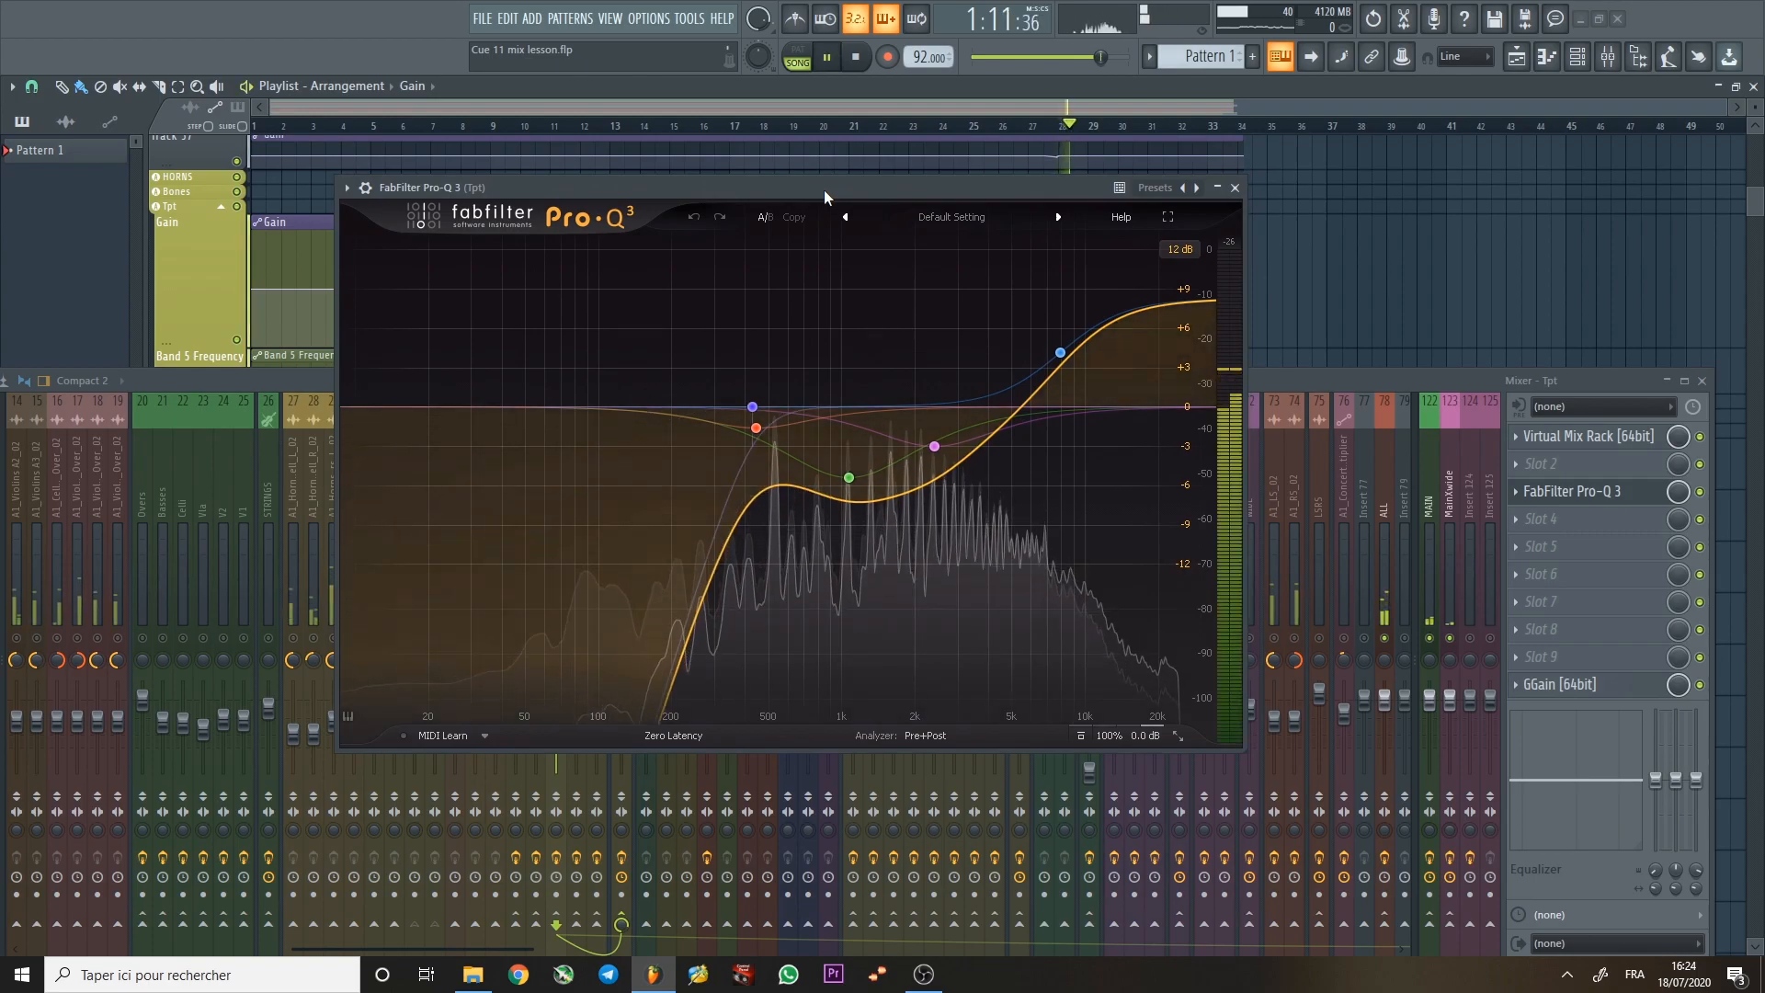
left_click_drag(824, 189, 908, 202)
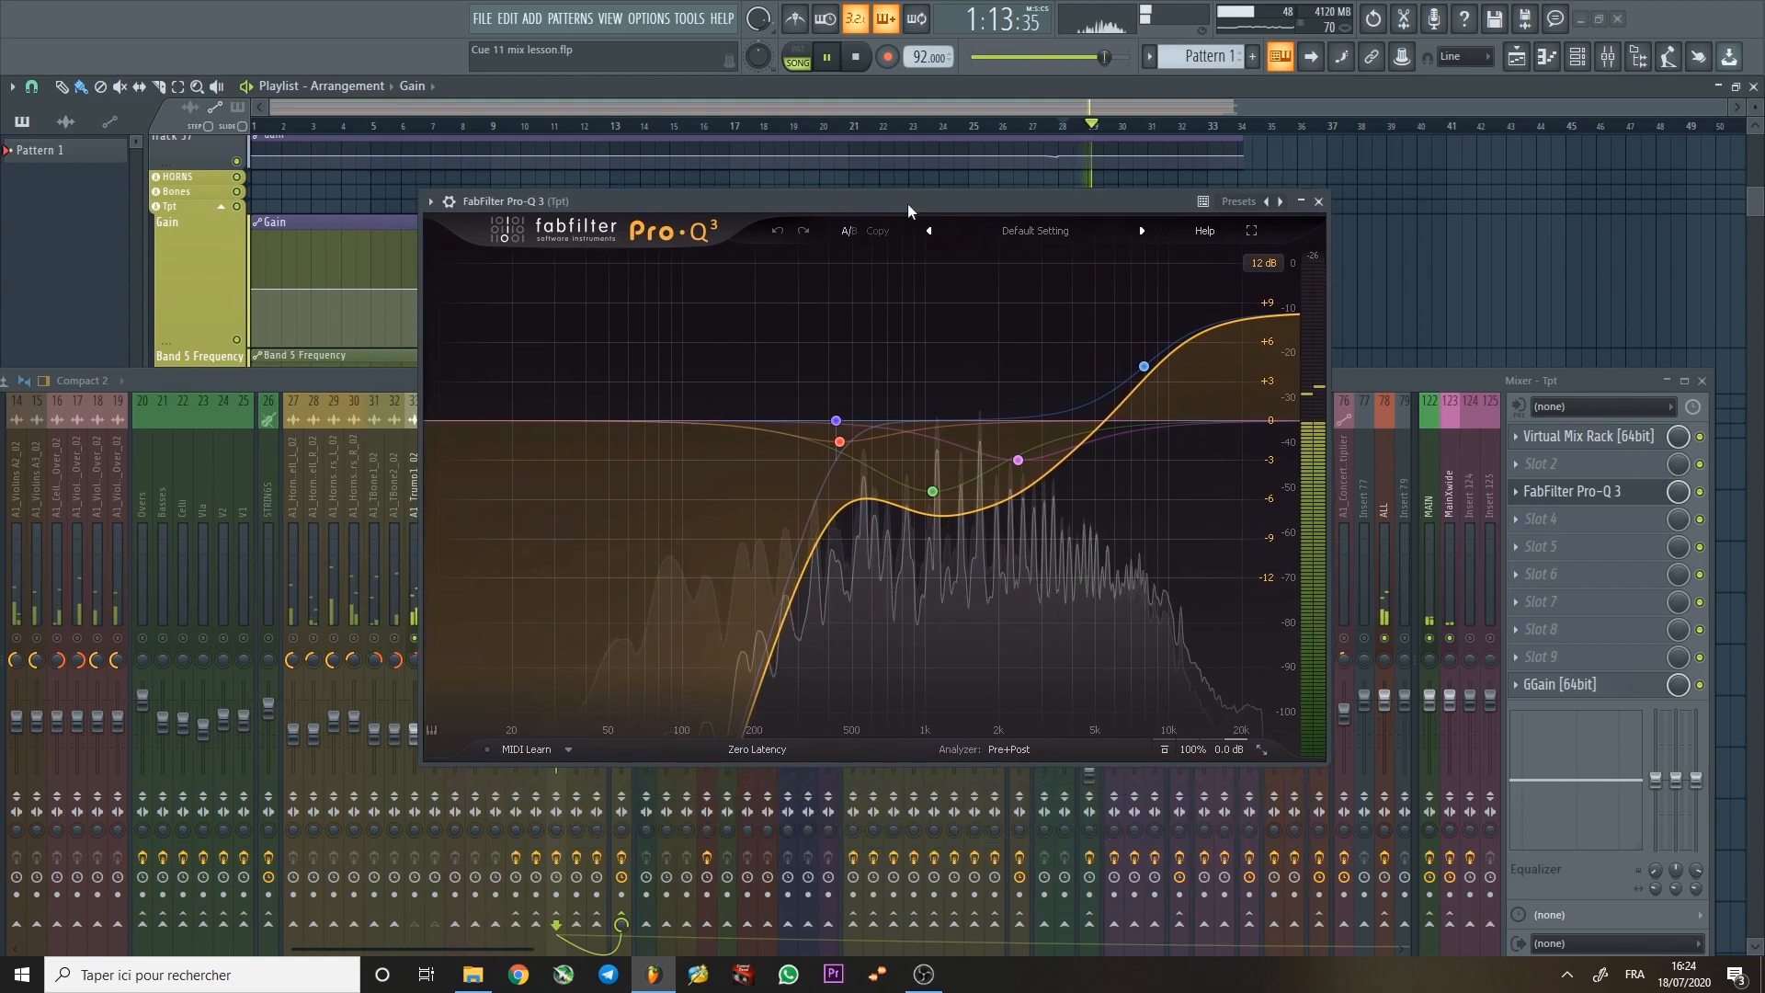
left_click(1704, 499)
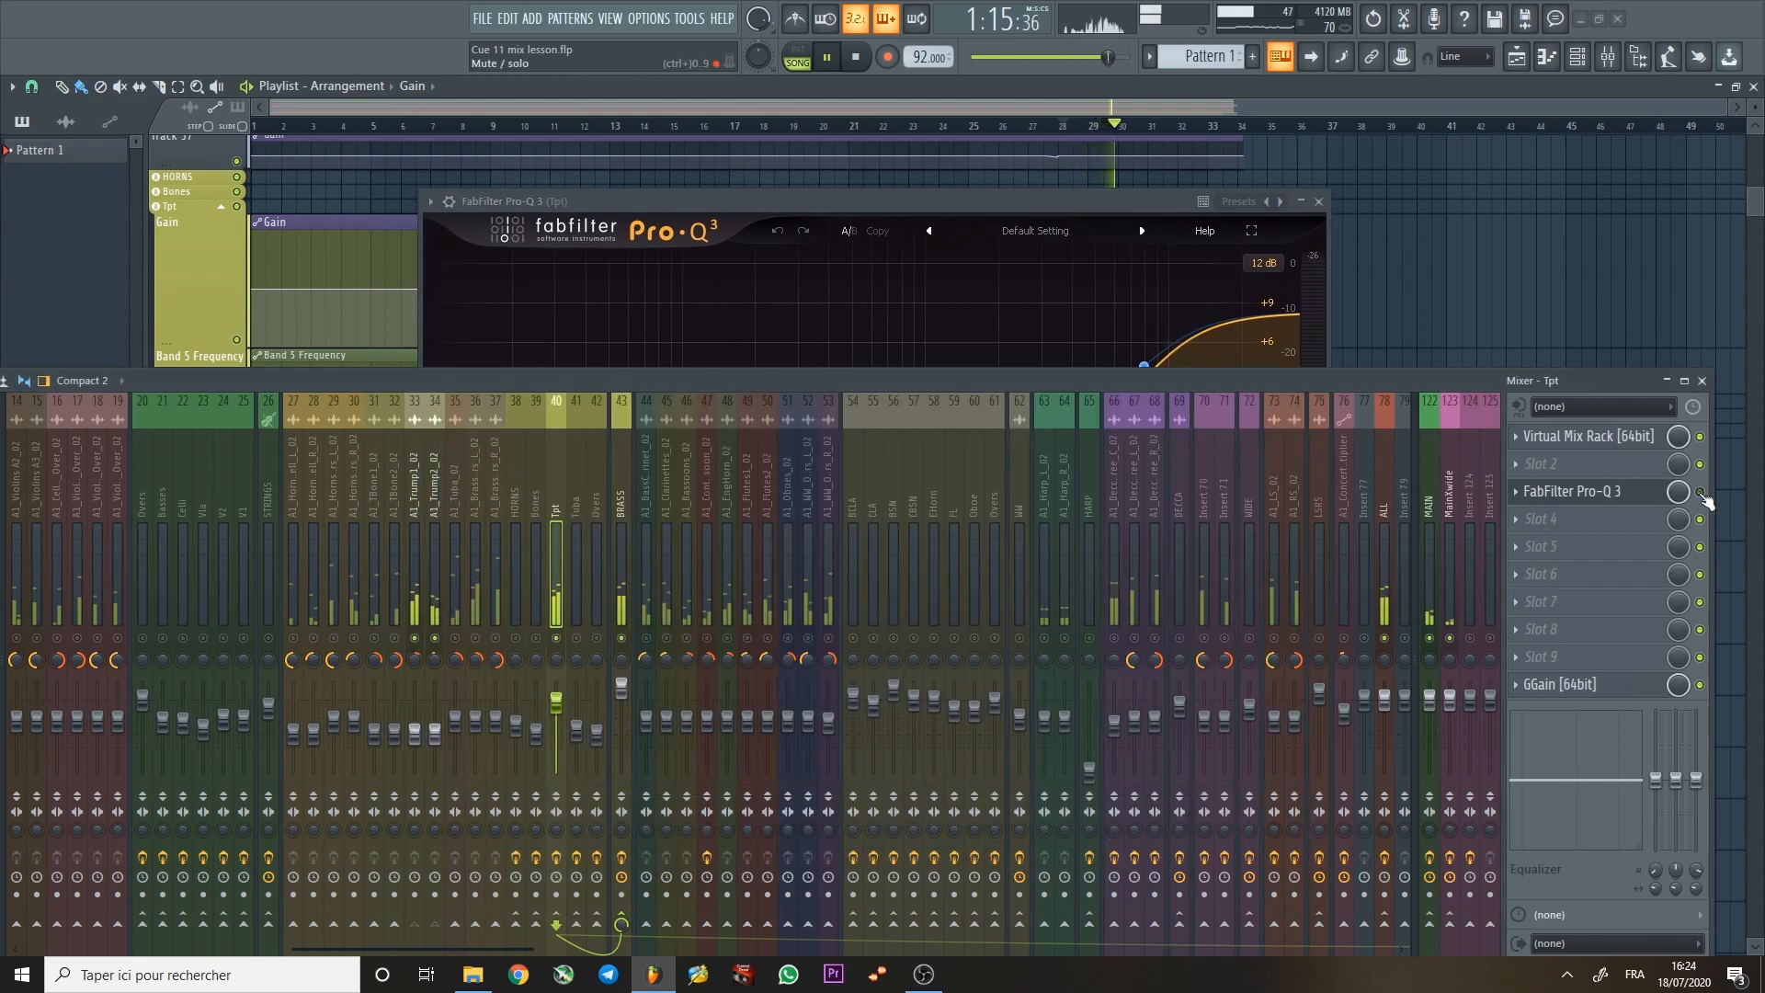
key("space")
left_click(1015, 198)
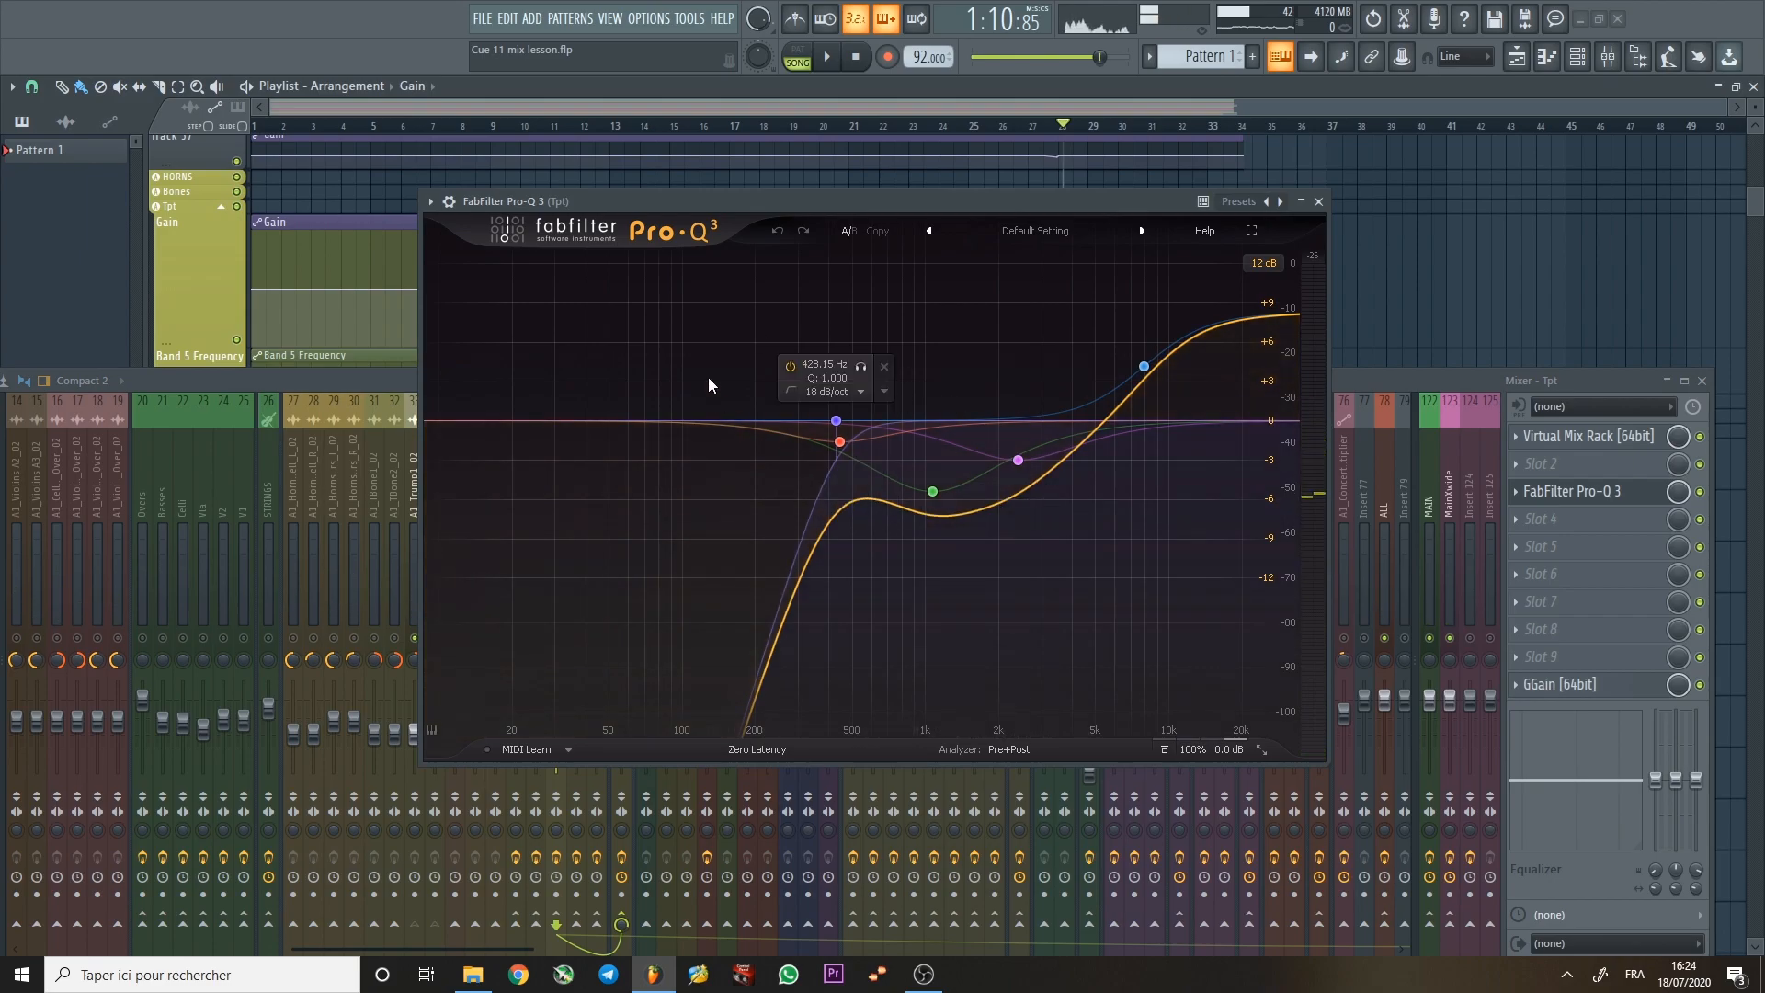
Close the trumpet EQ, solo the Tuba bus and review its FabFilter Pro-Q 3 curve during playback, closing that window too.
left_click(1319, 201)
left_click(576, 477)
key("space")
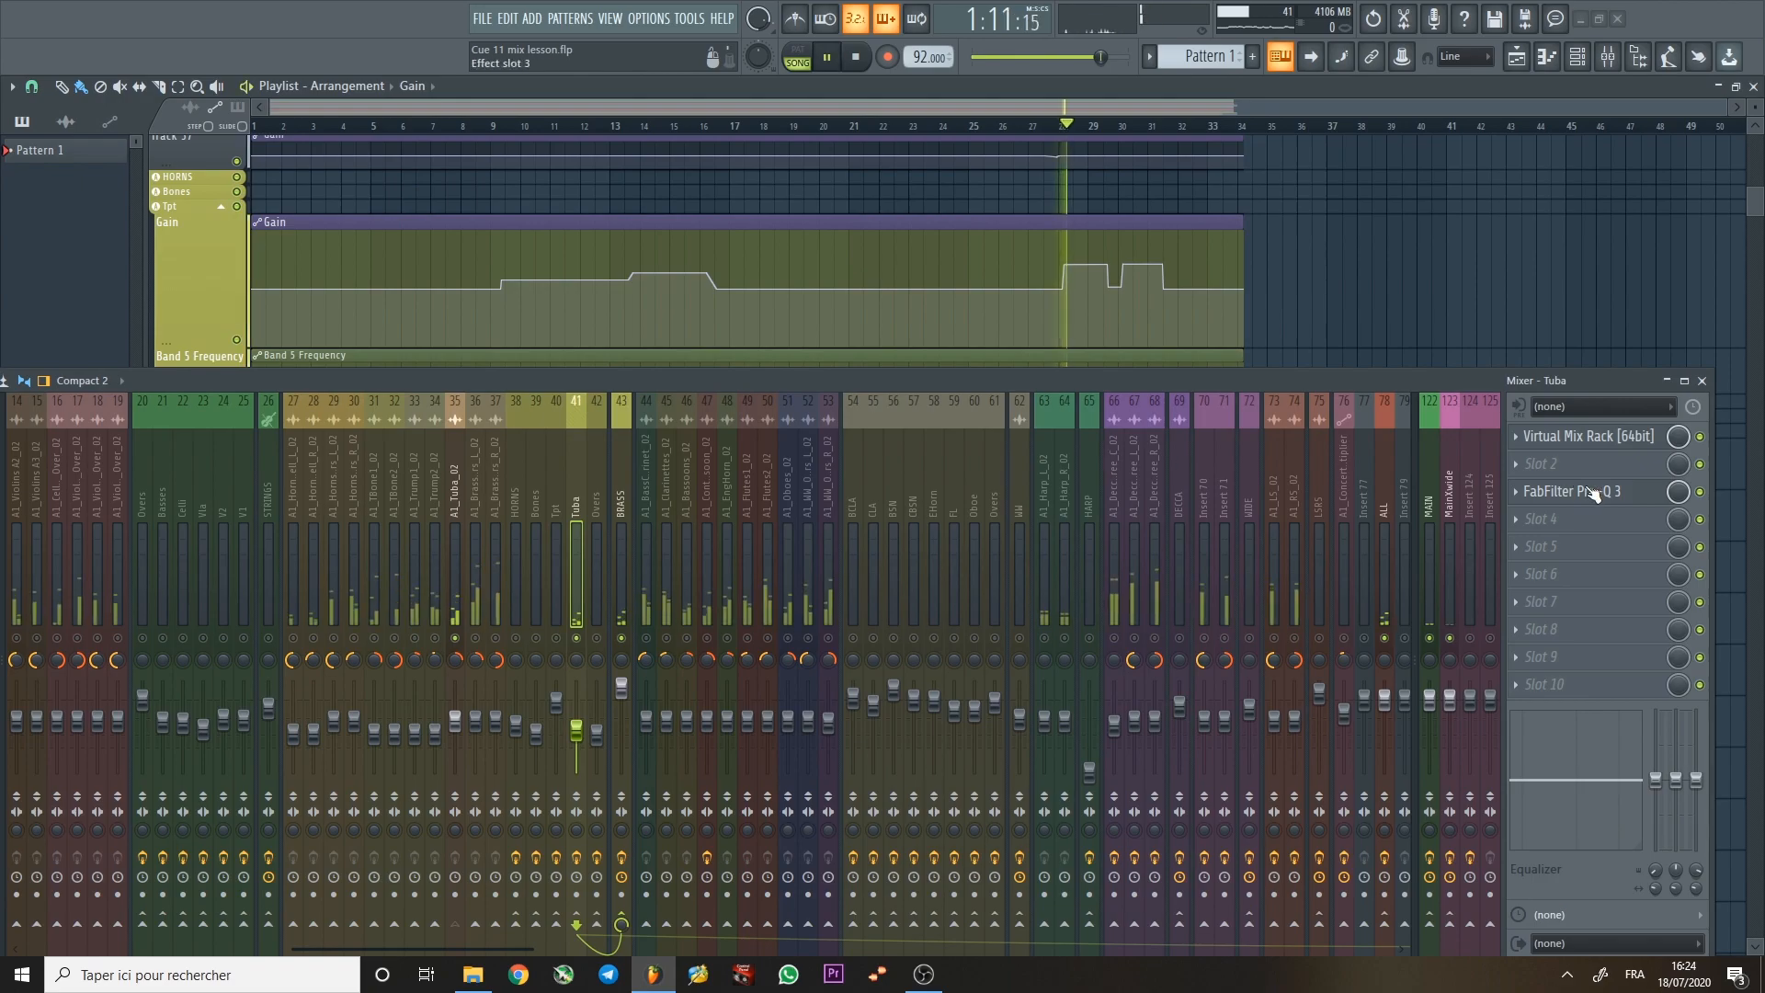
left_click(1595, 493)
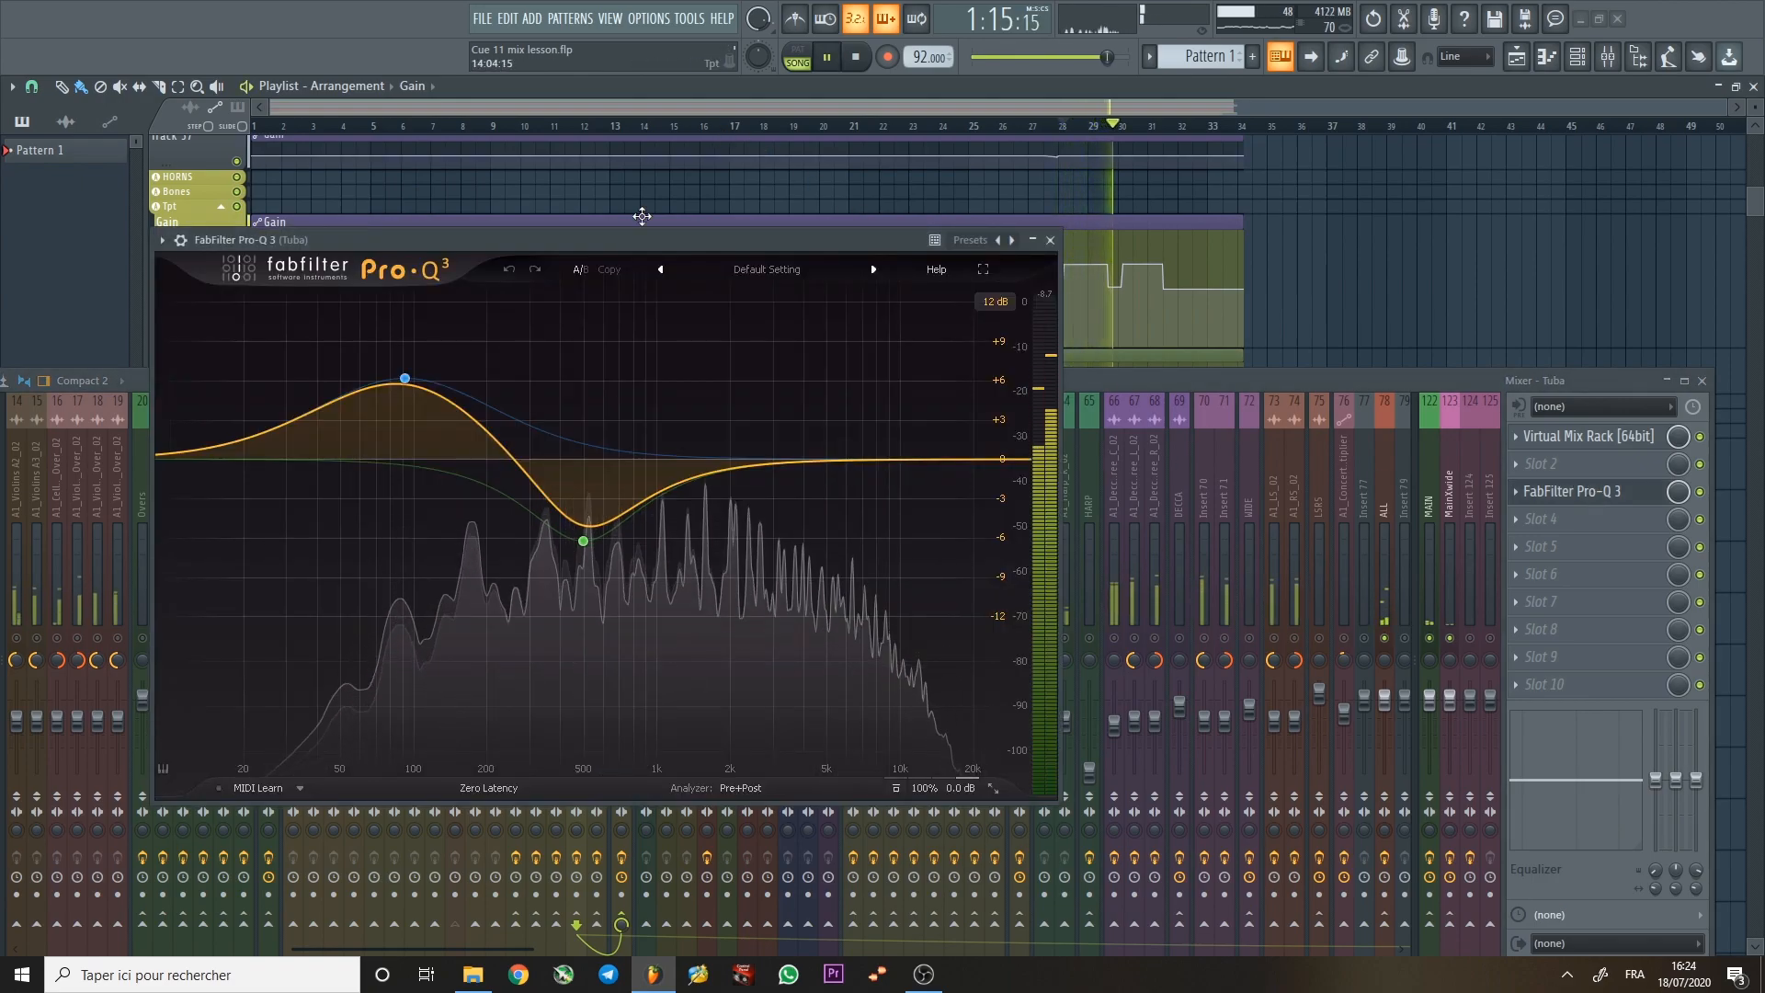
key("space")
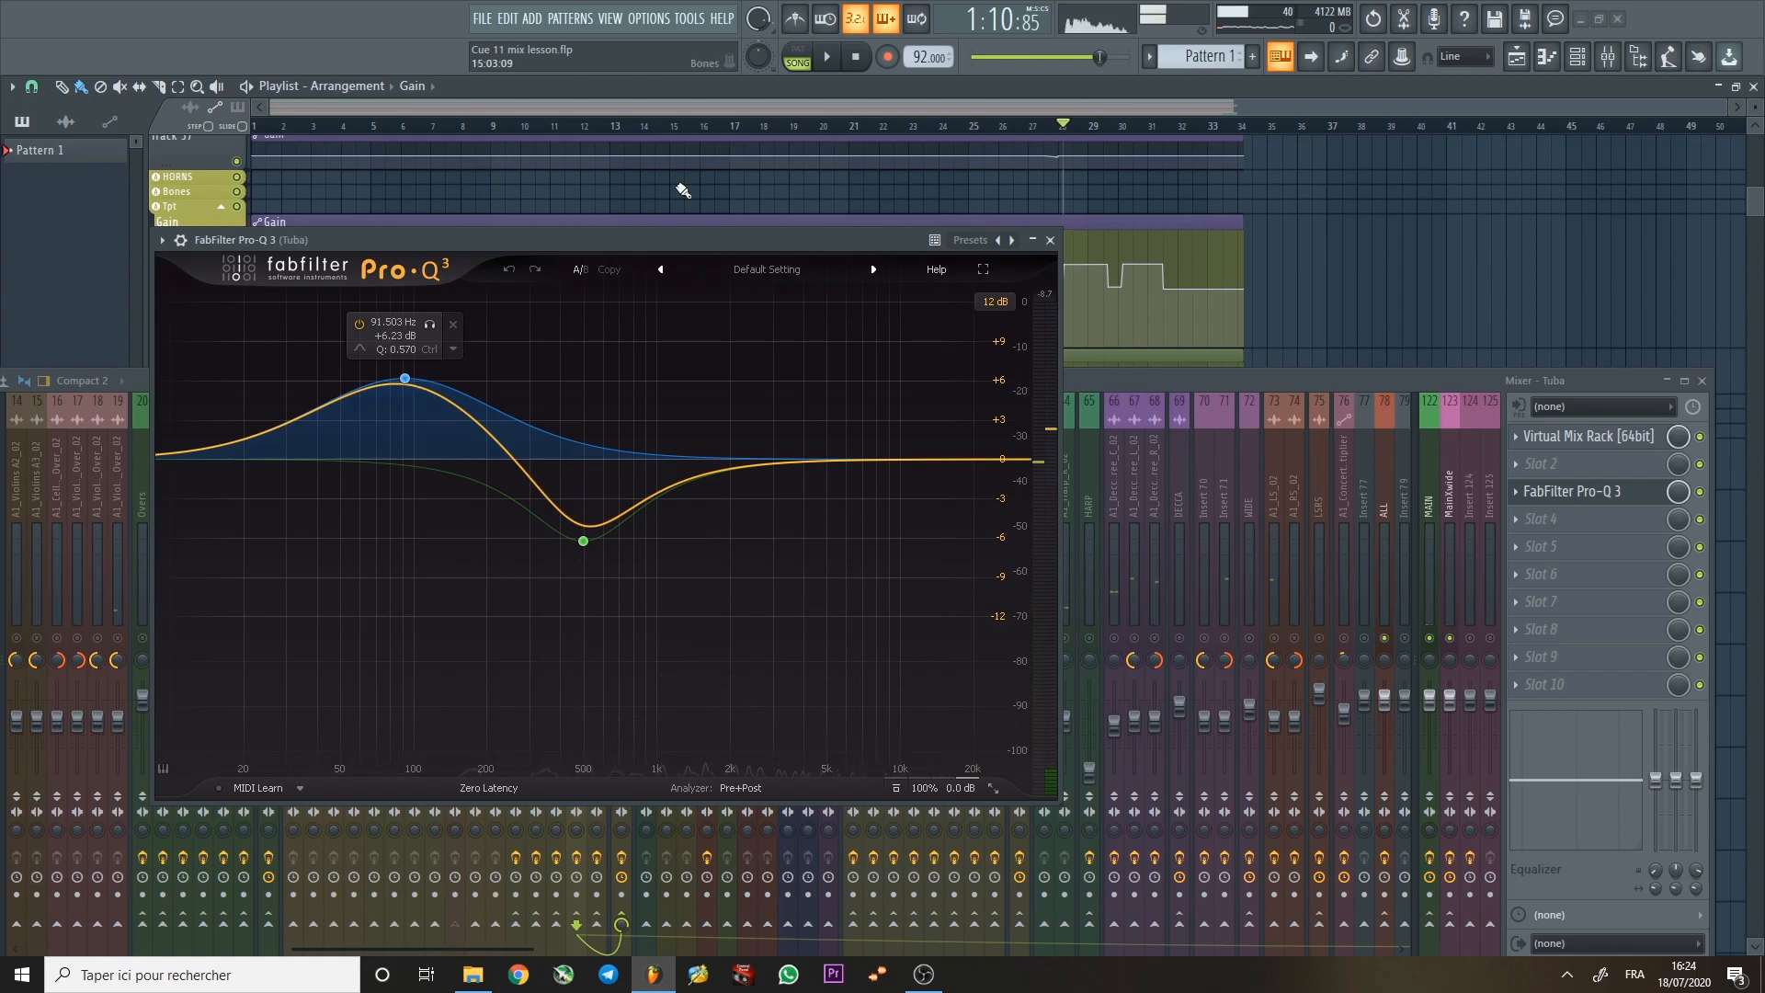
left_click(504, 126)
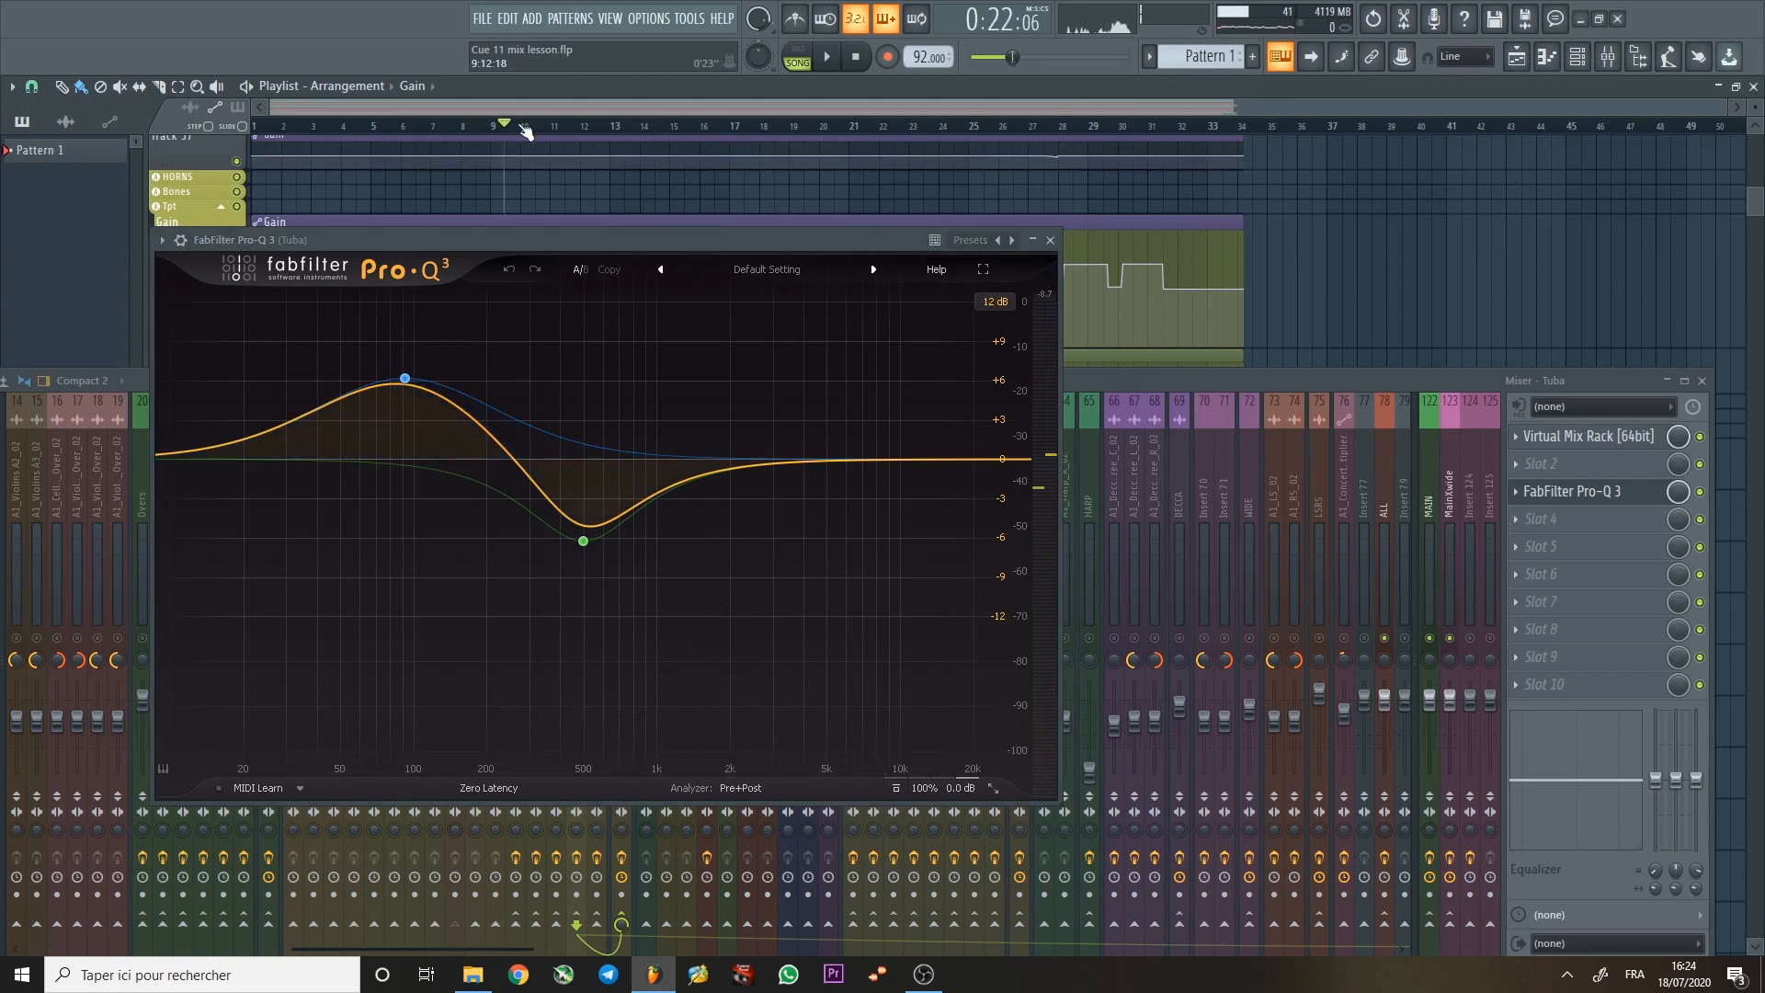
left_click(1050, 241)
Lower the mixer to uncover the playlist's brass audio tracks, and audition the tuba from about bar 23.
left_click_drag(1068, 386, 1117, 608)
scroll(984, 422, "down", 9)
scroll(974, 412, "down", 15)
key("space")
scroll(957, 386, "down", 15)
scroll(931, 356, "down", 1)
left_click(929, 127)
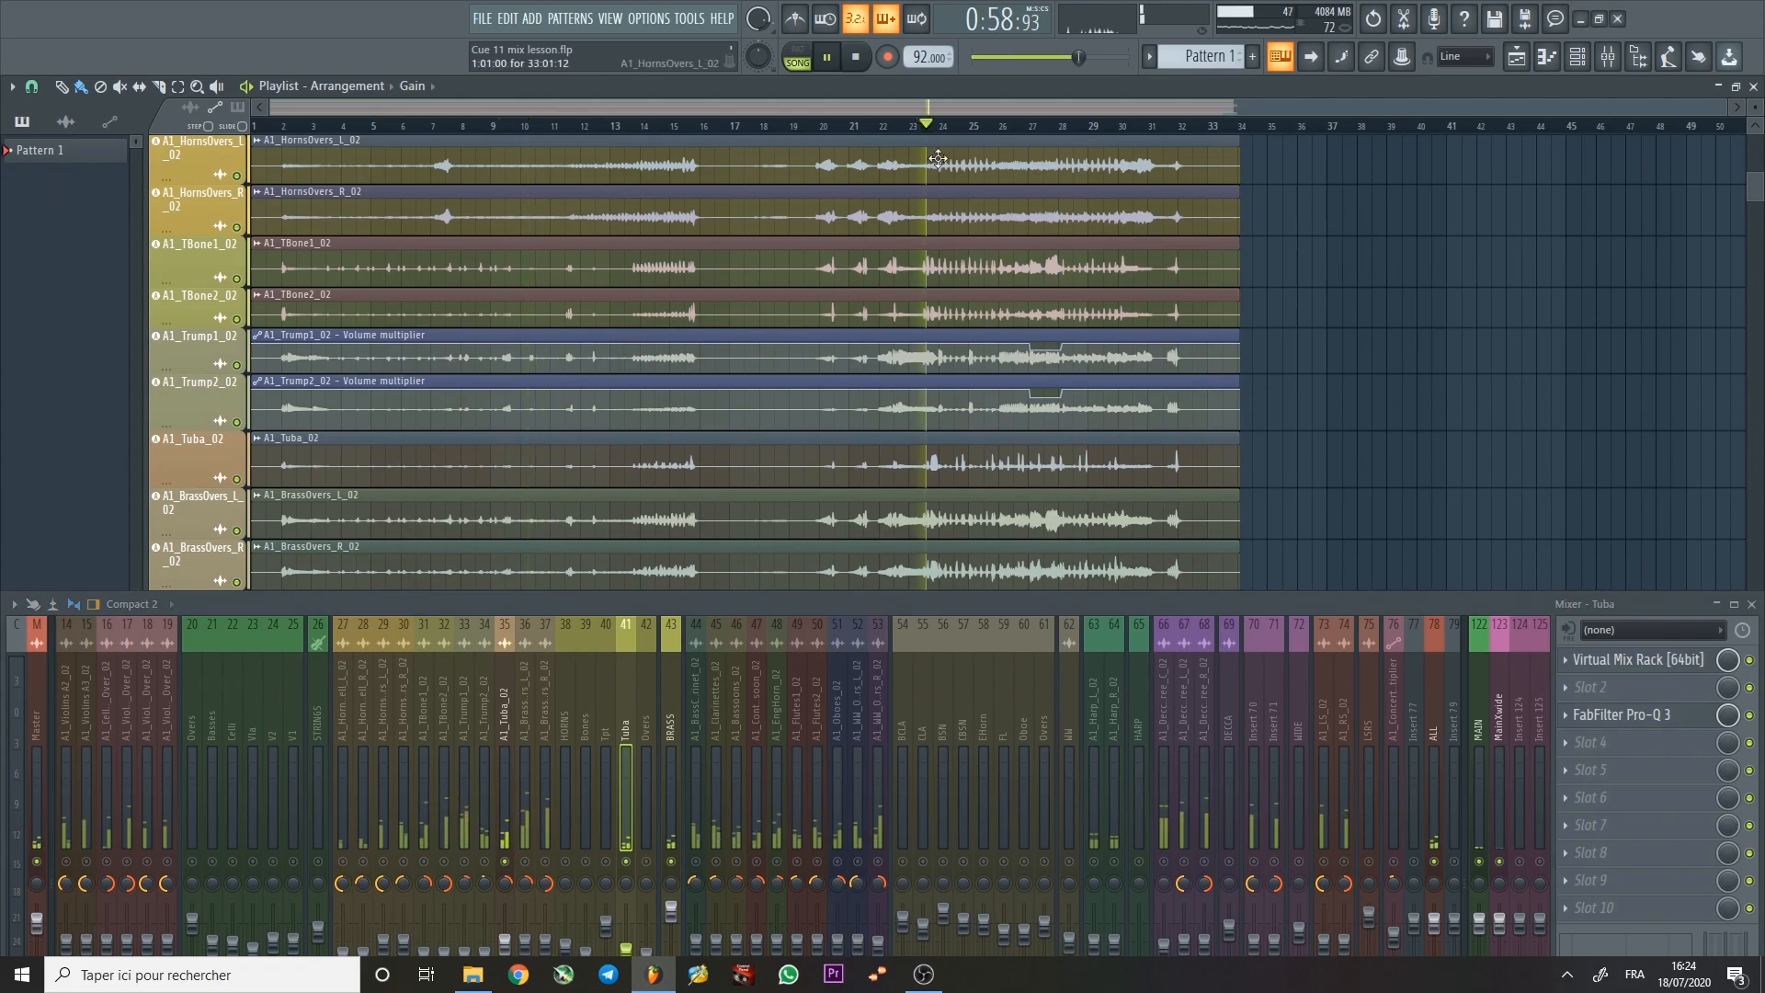
Raise the mixer again and reopen the Tuba bus's FabFilter Pro-Q 3 to examine its mid-frequency cut.
left_click_drag(947, 606, 881, 434)
left_click(1560, 549)
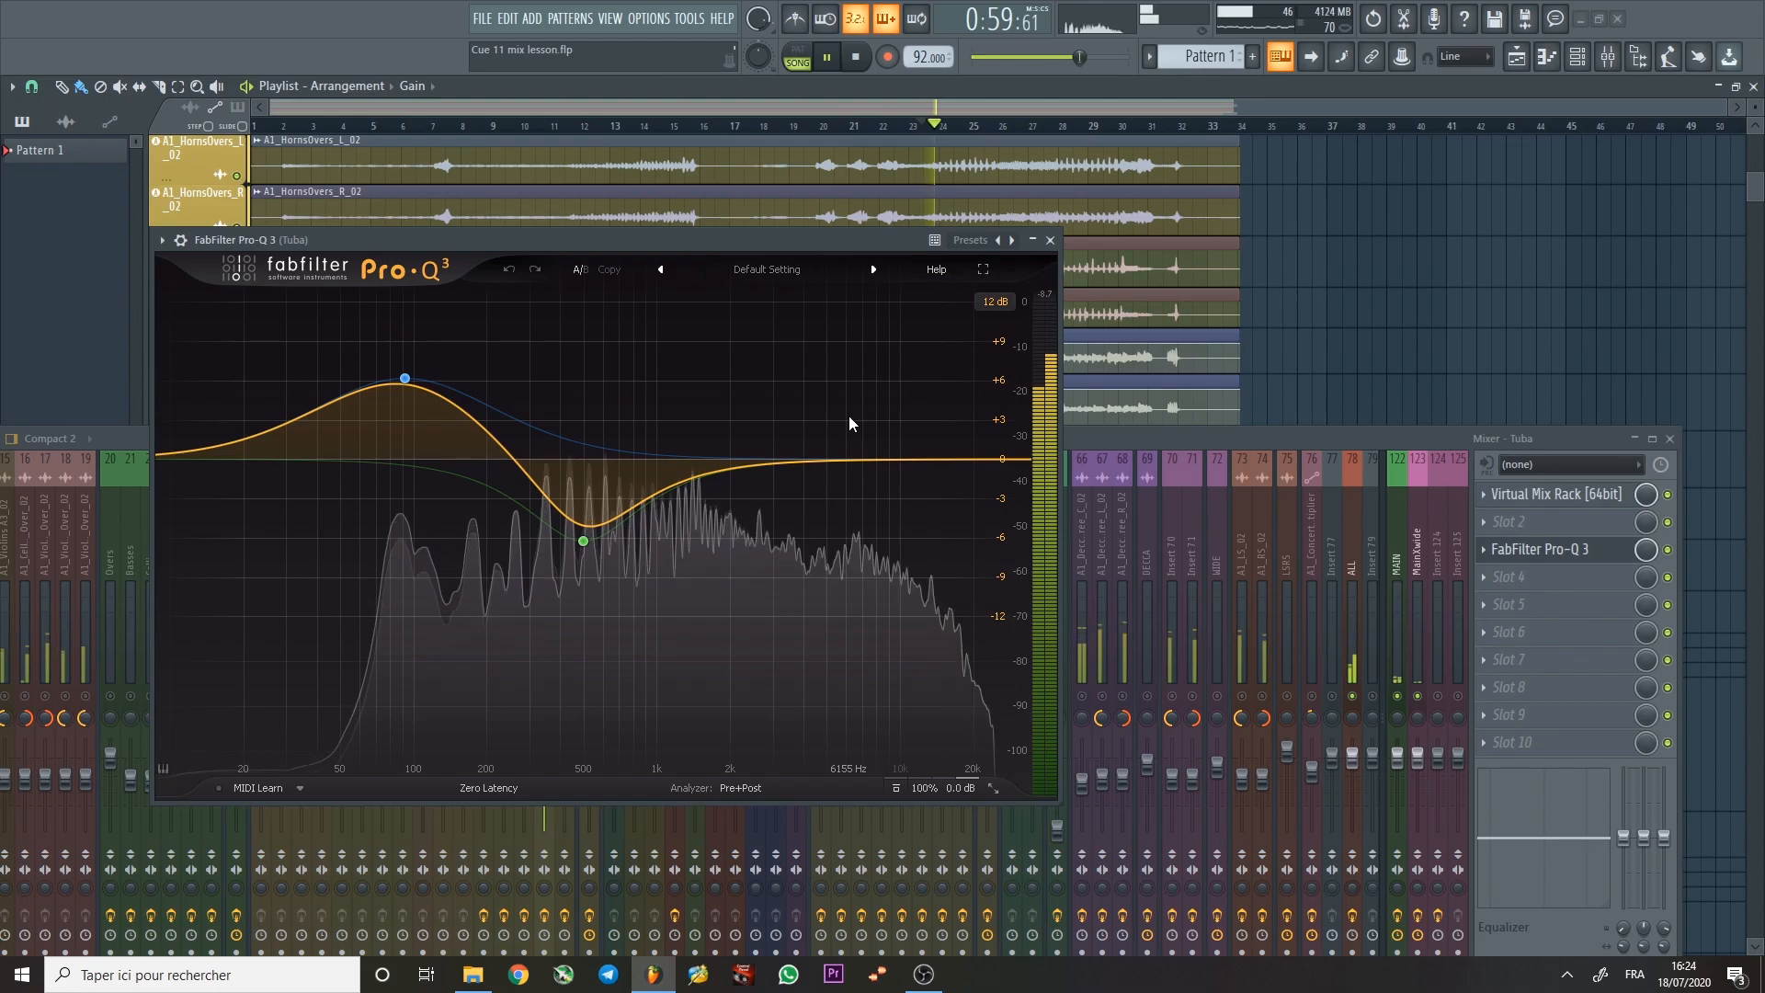
key("space")
left_click(583, 541)
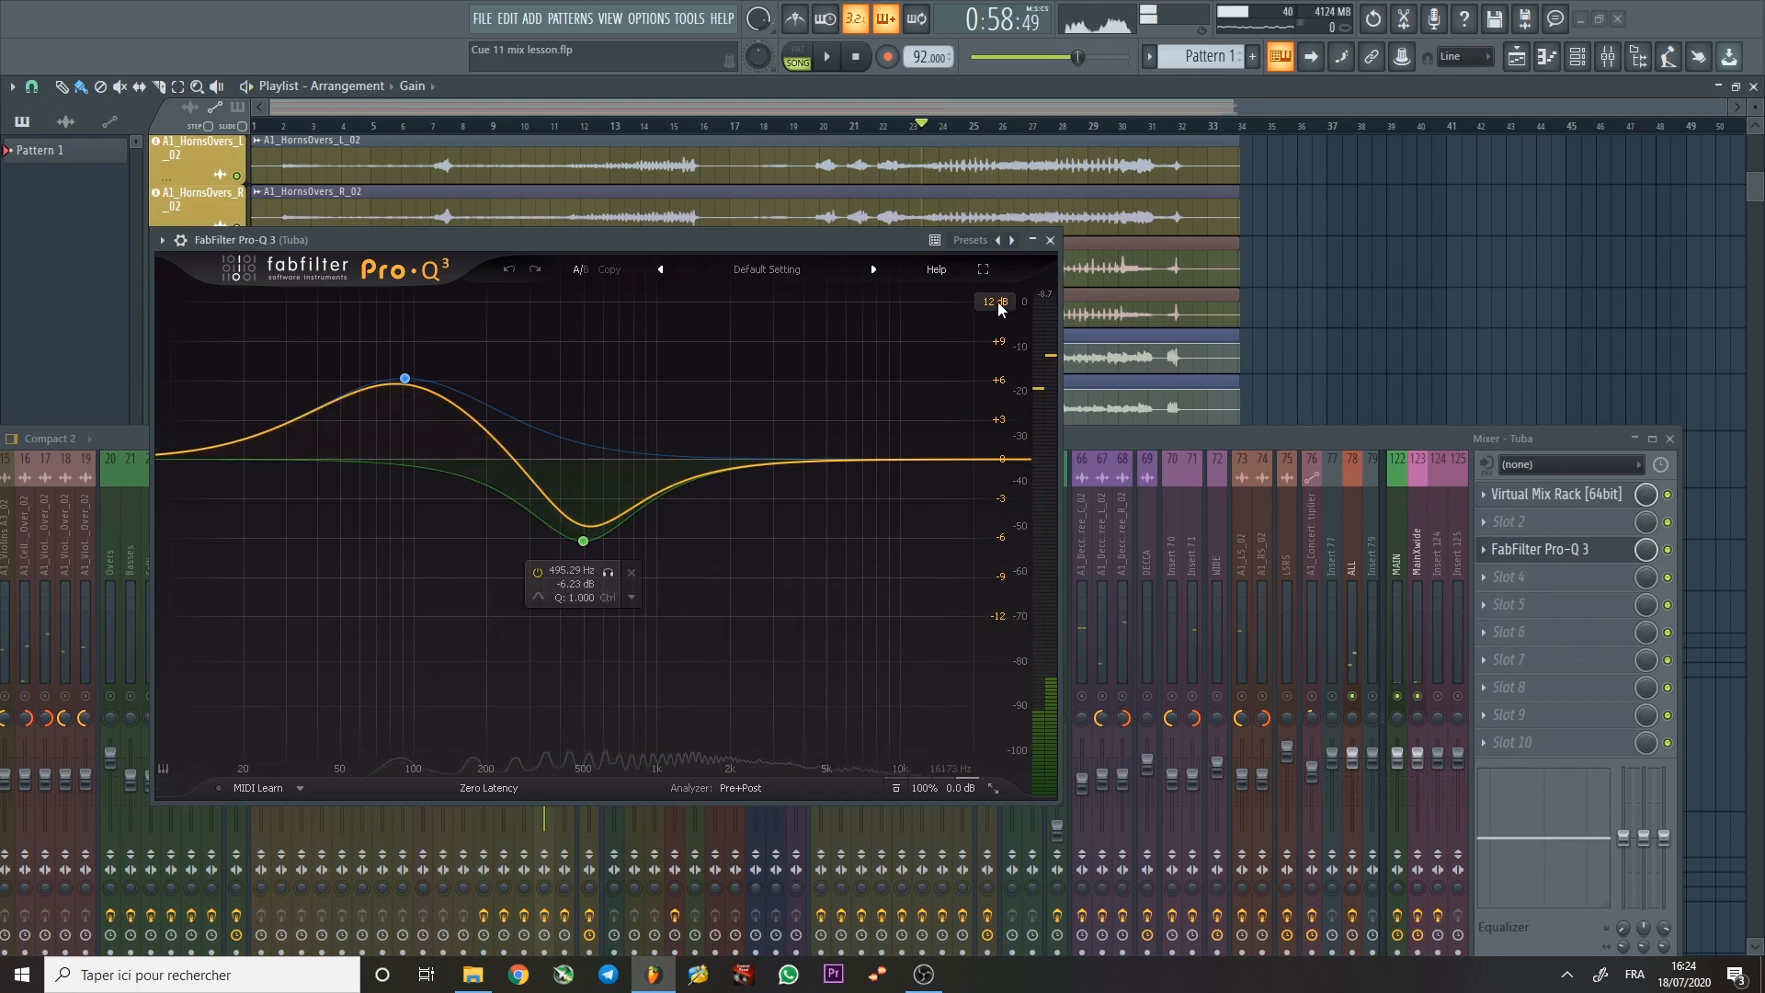
Close the Tuba bus EQ and audition the soloed DECCA bus, followed by the soloed WIDE bus.
left_click(1050, 240)
left_click(1149, 528)
key("space")
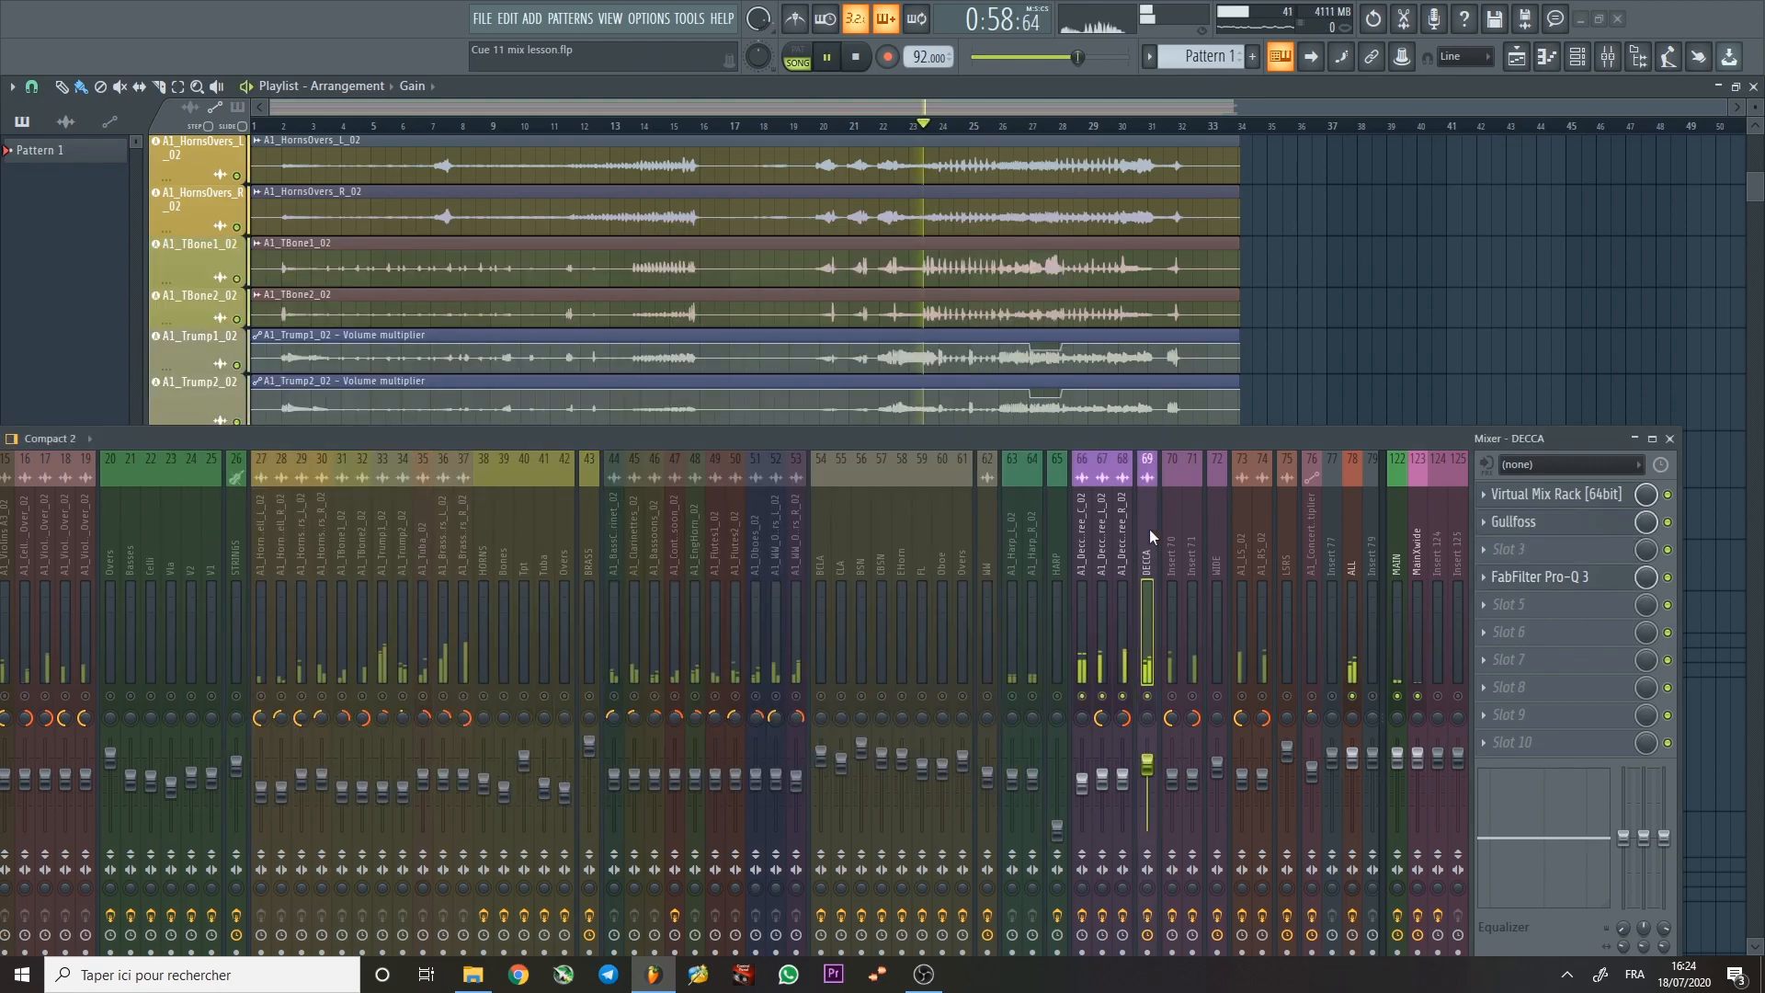
key("space")
left_click(1214, 543)
key("space")
key("space")
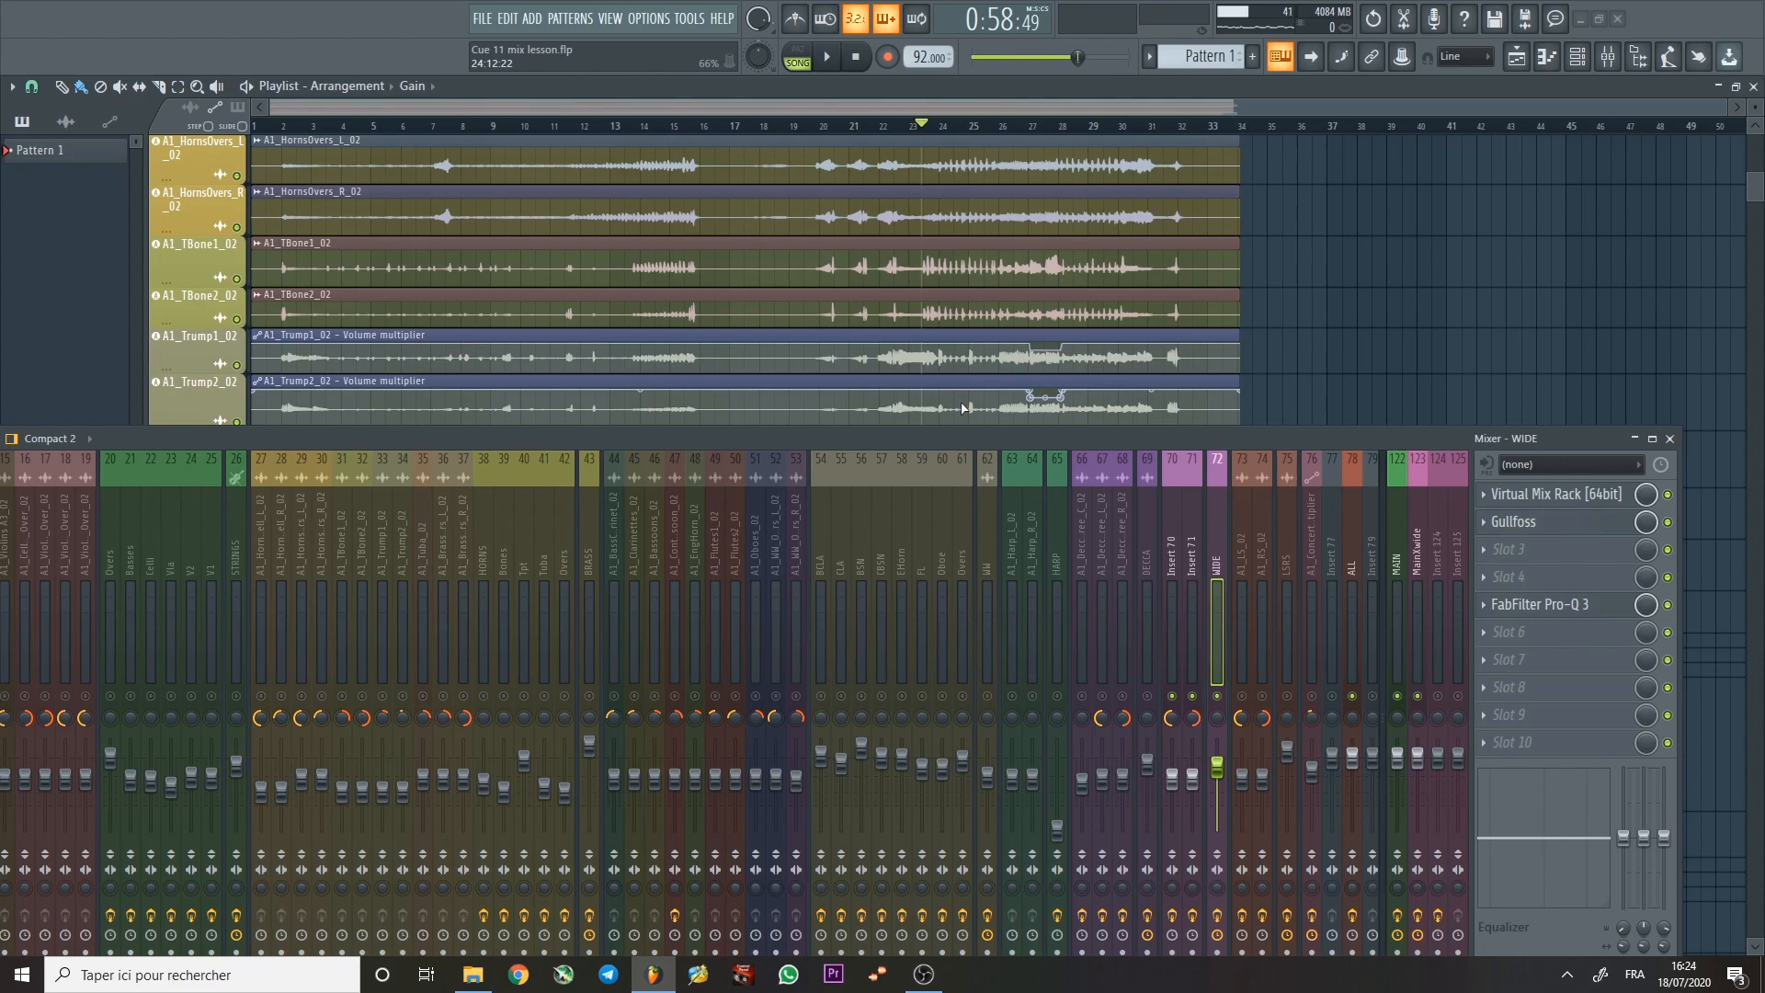
Select the brass section's Overs bus and view its FabFilter Pro-Q 3 curve, closing the window again.
left_click(590, 528)
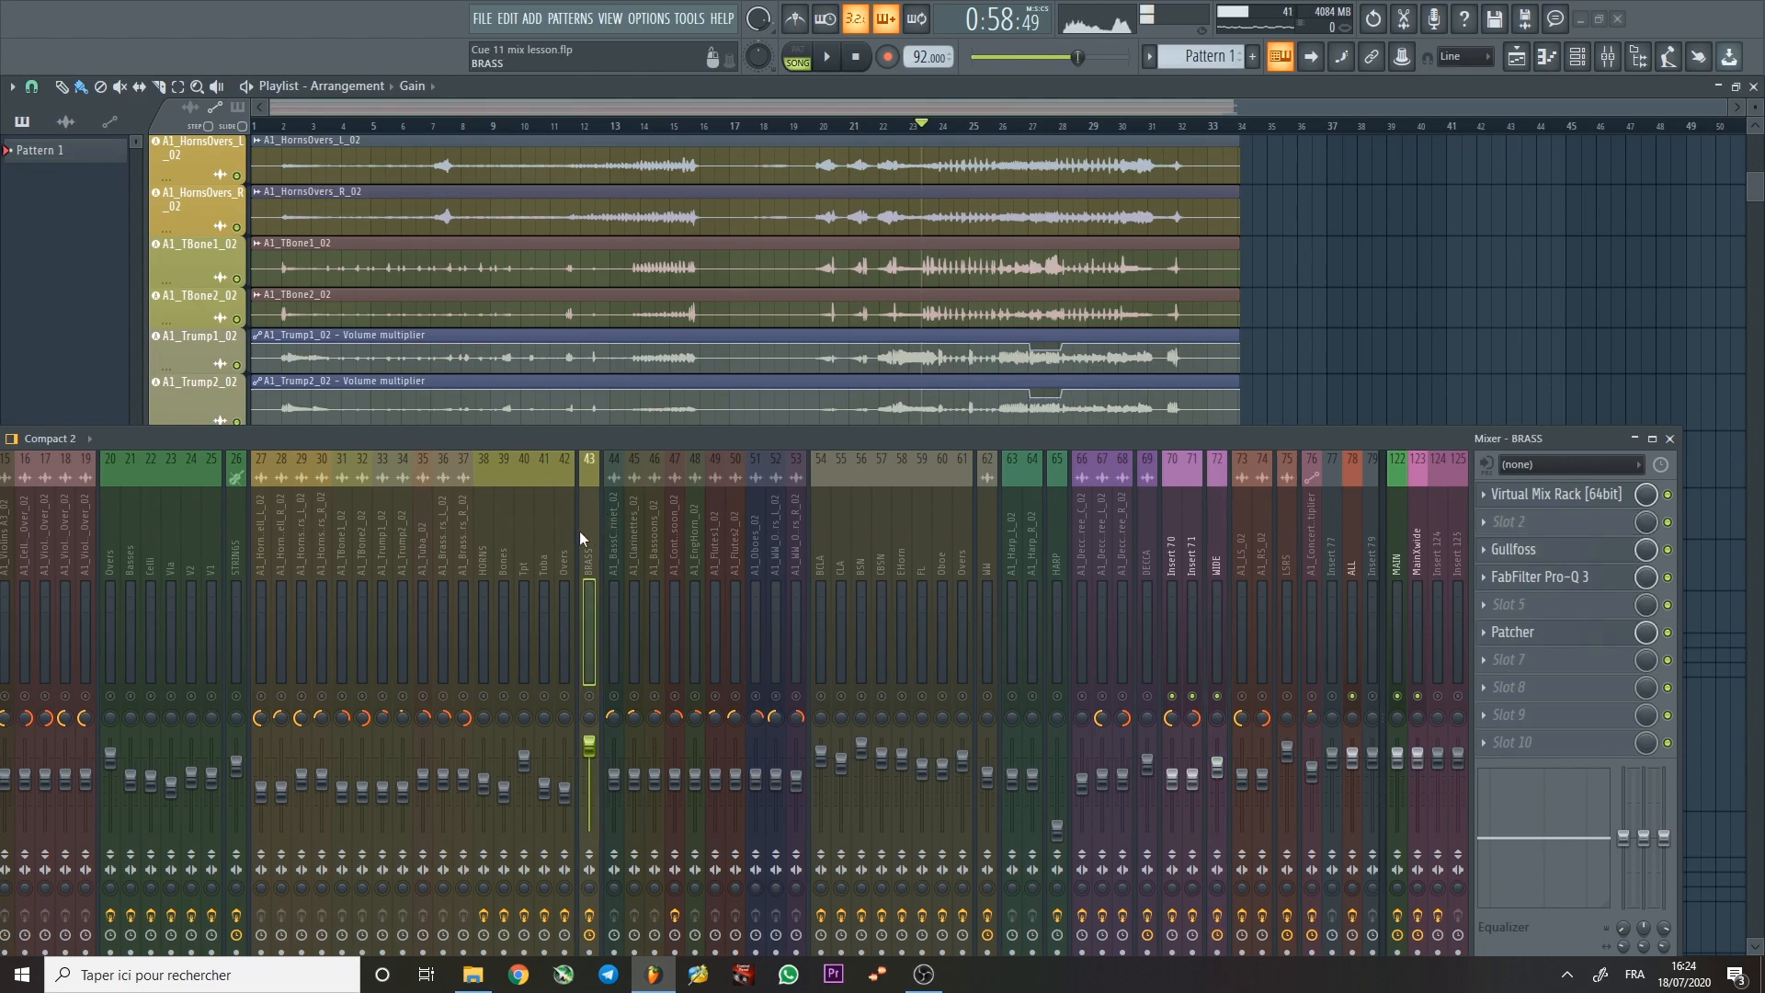
left_click(544, 533)
left_click(556, 532)
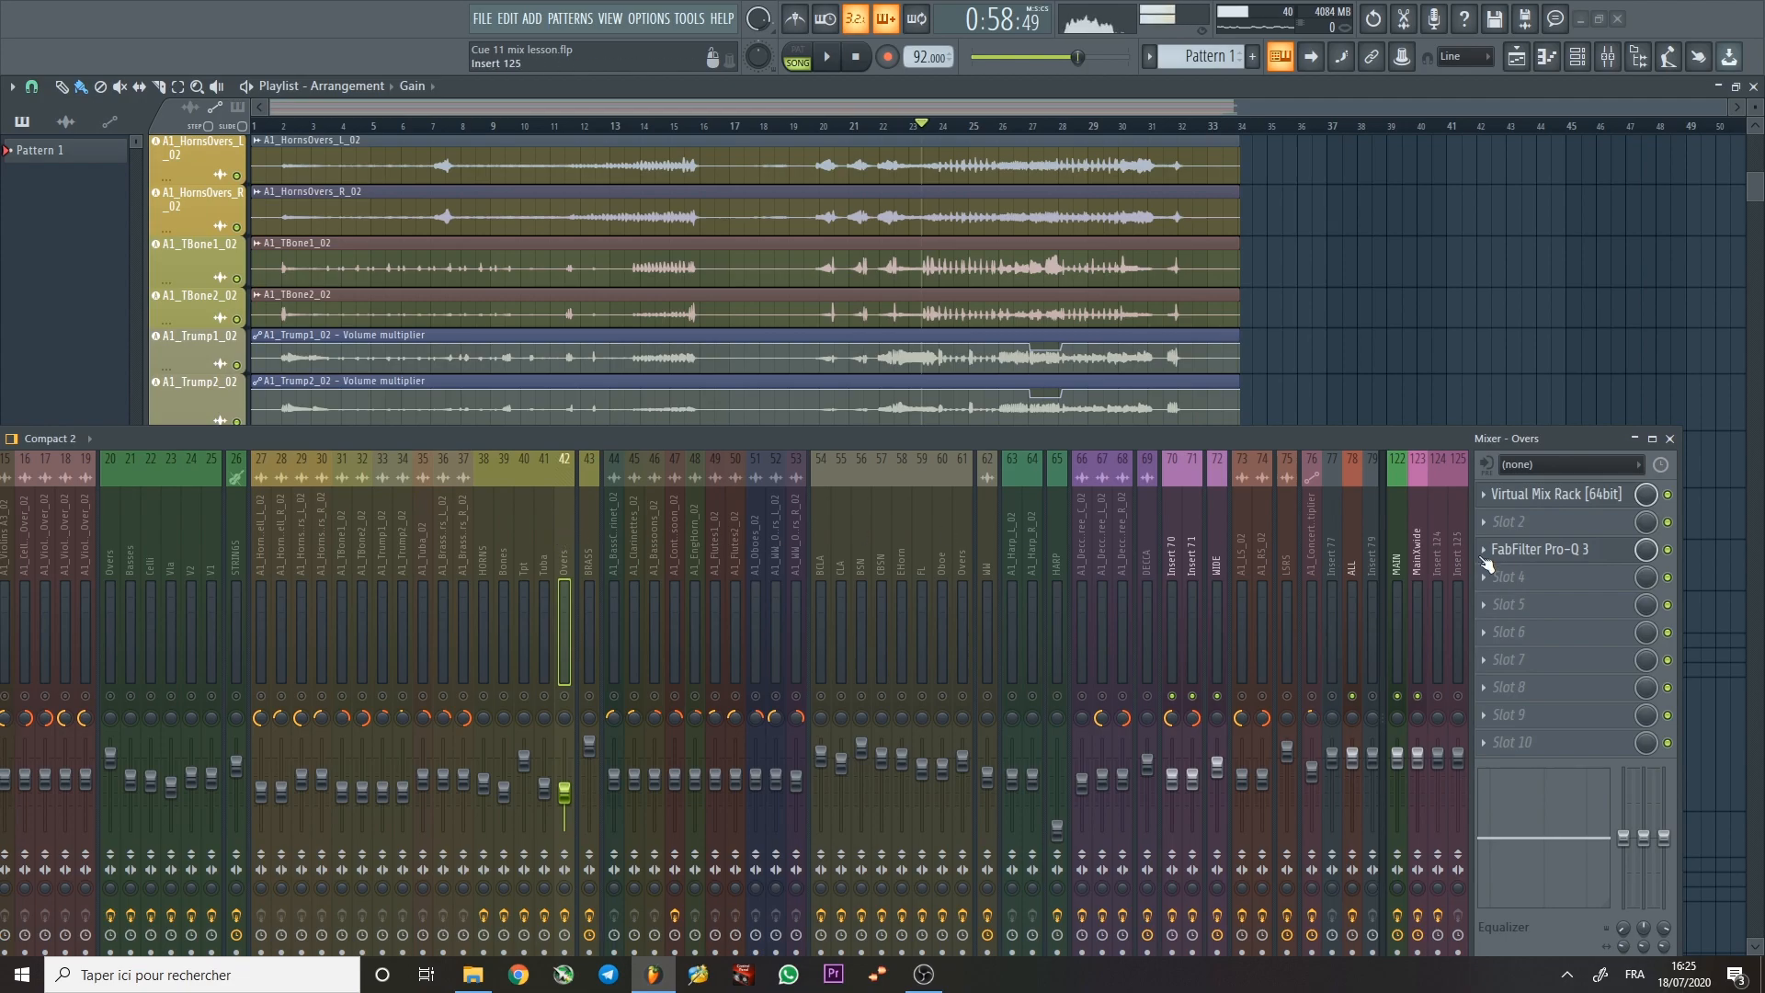
left_click(1526, 551)
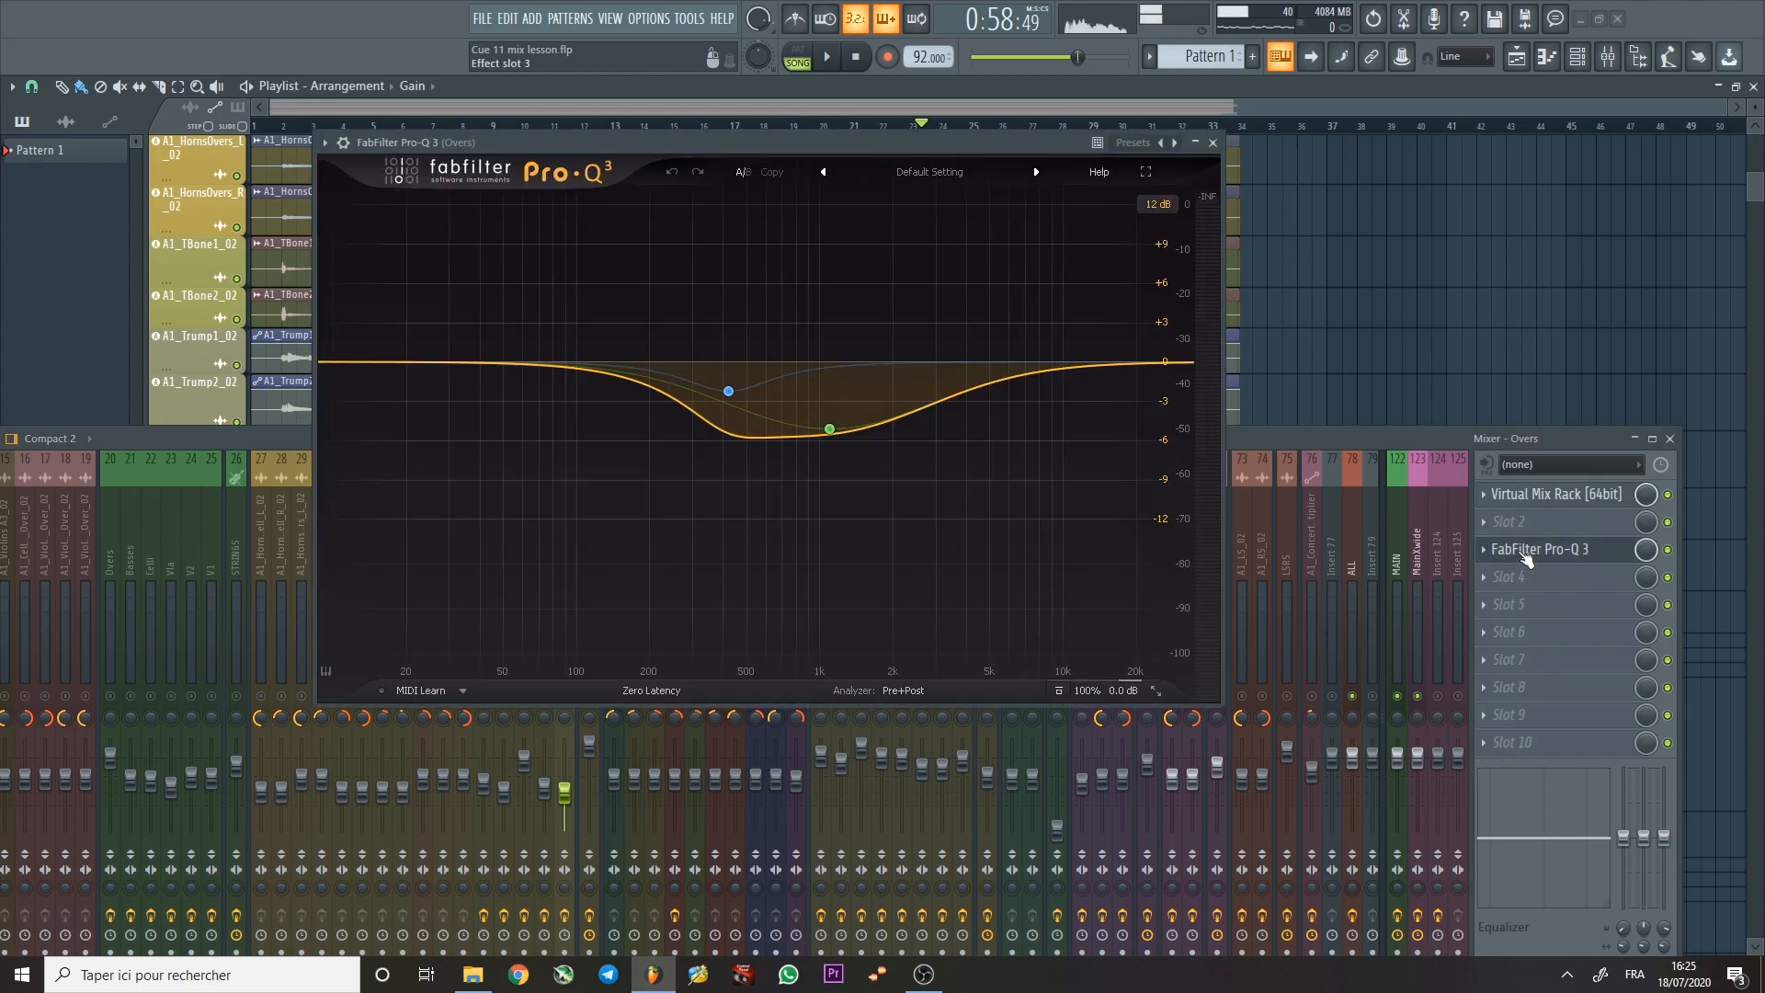
left_click(1213, 143)
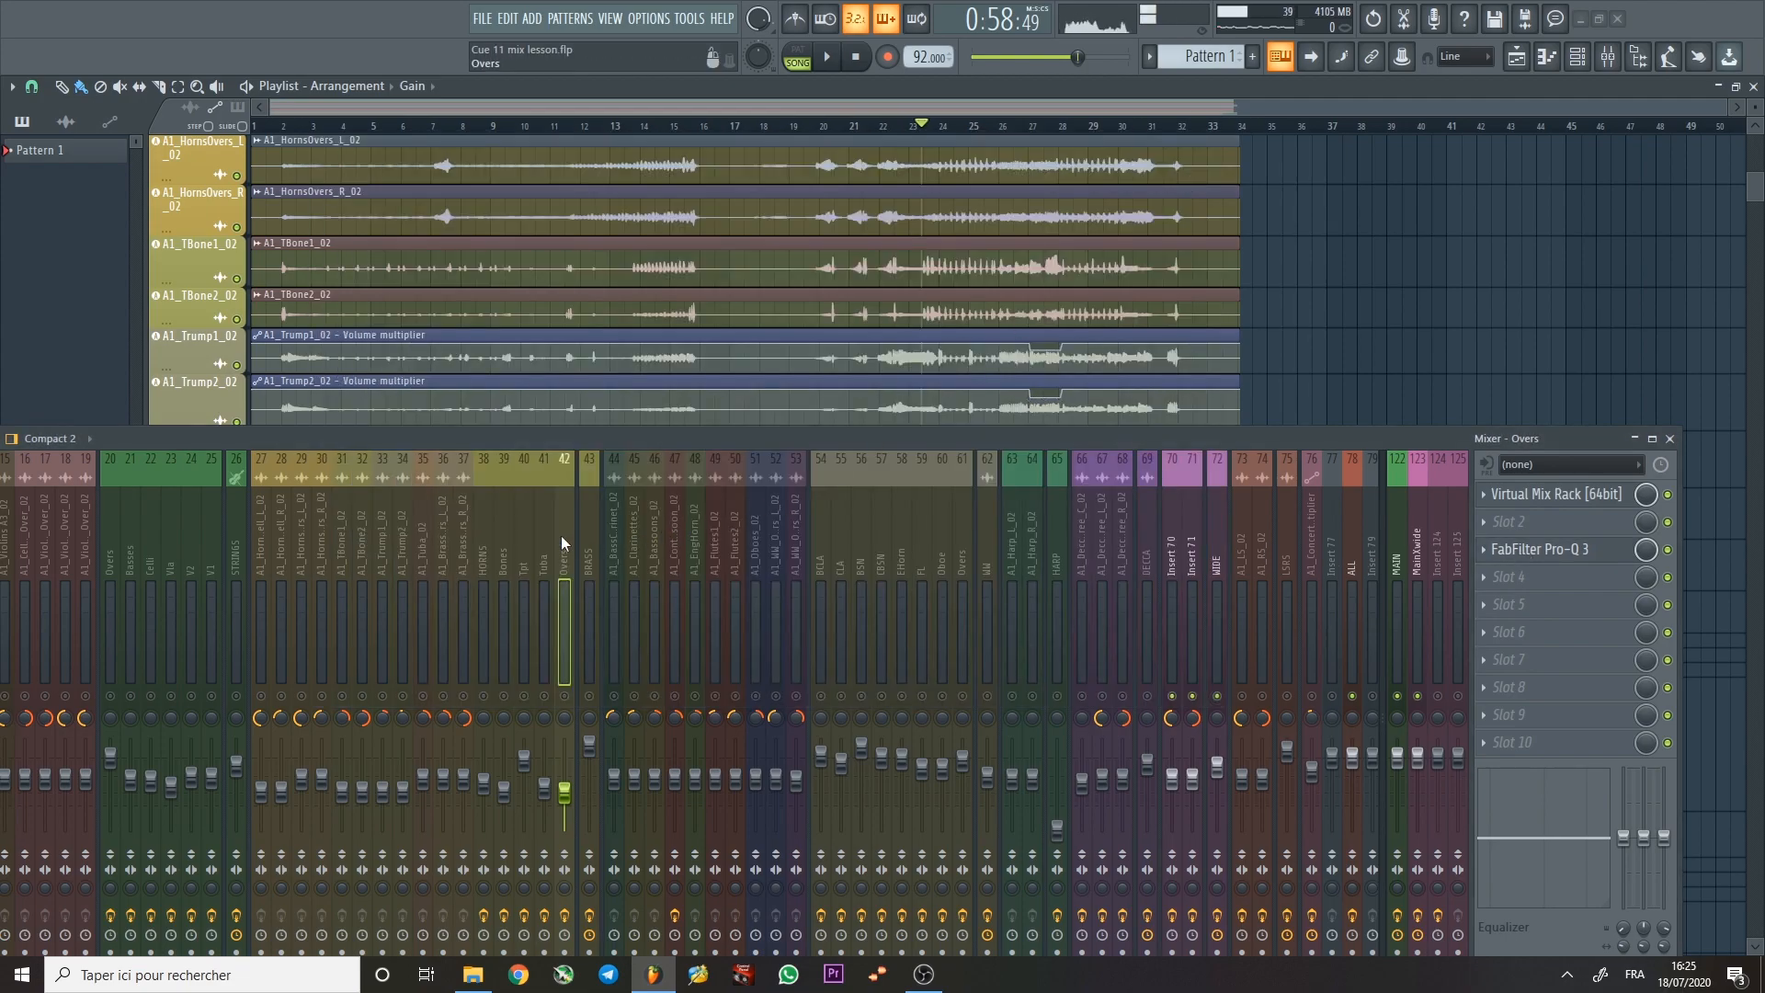
Audition the soloed brass Overs bus, examine its Pro-Q 3 mid-frequency cut against the live spectrum, and close the EQ.
key("space")
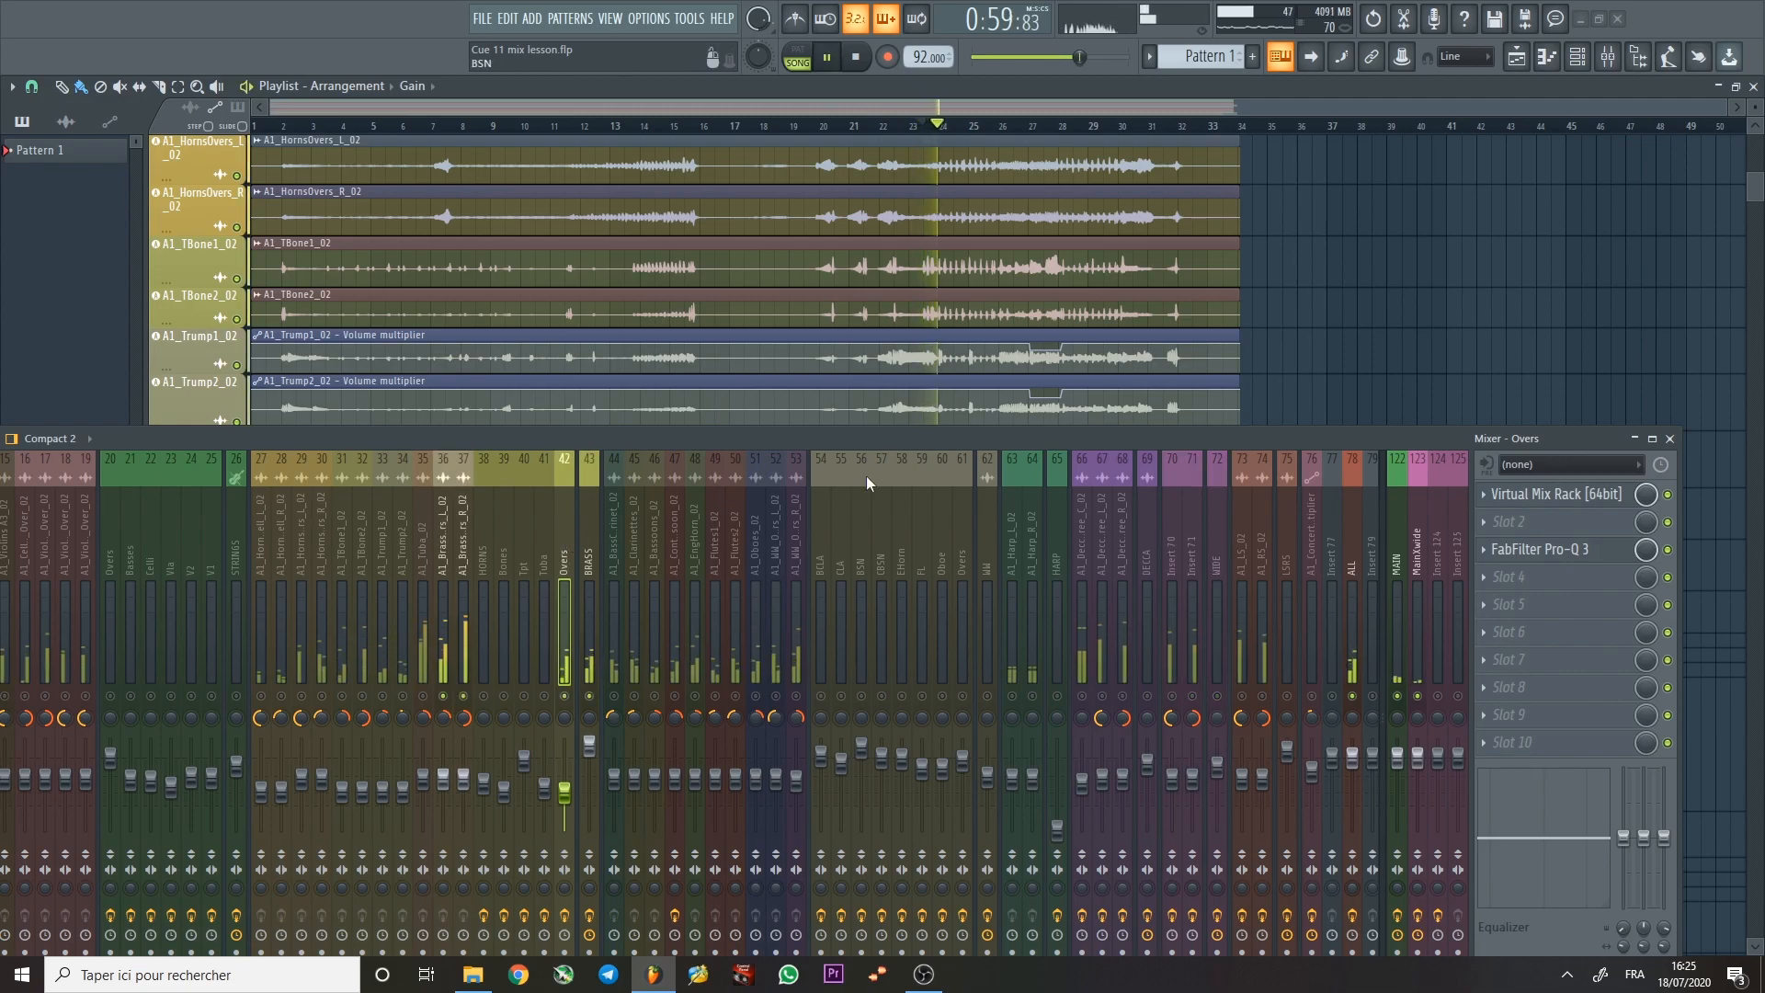
left_click(1540, 549)
key("space")
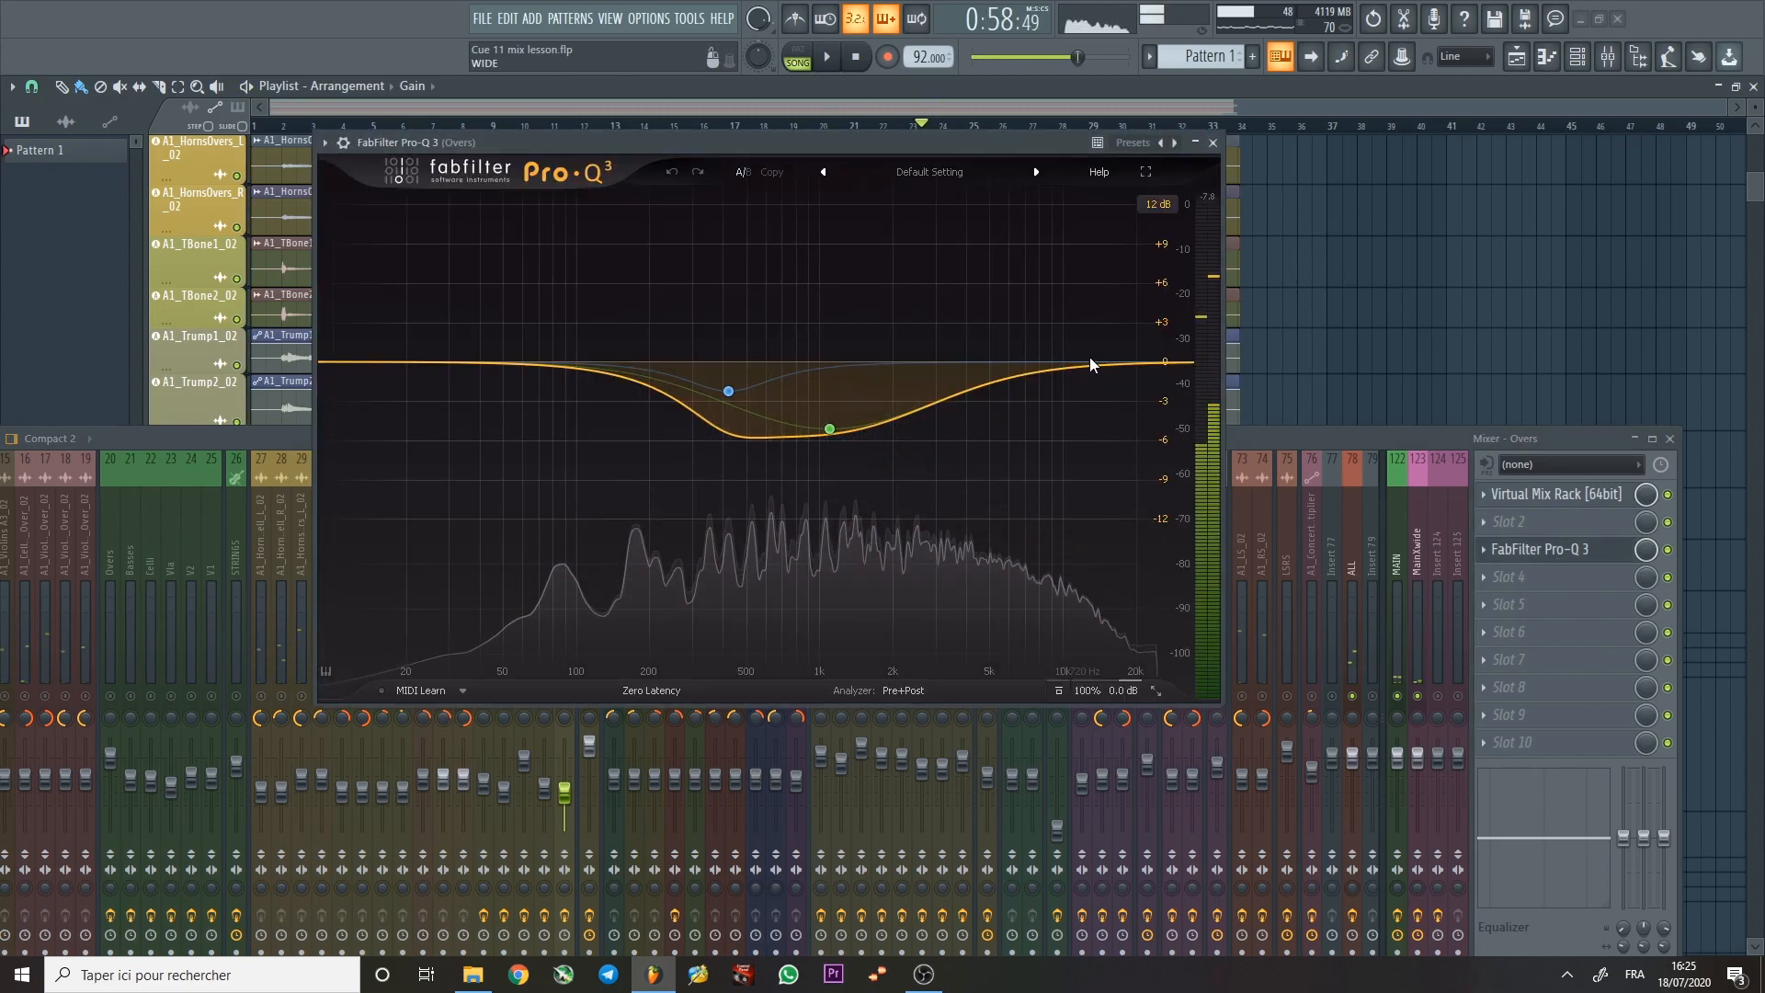
mouse_move(883, 385)
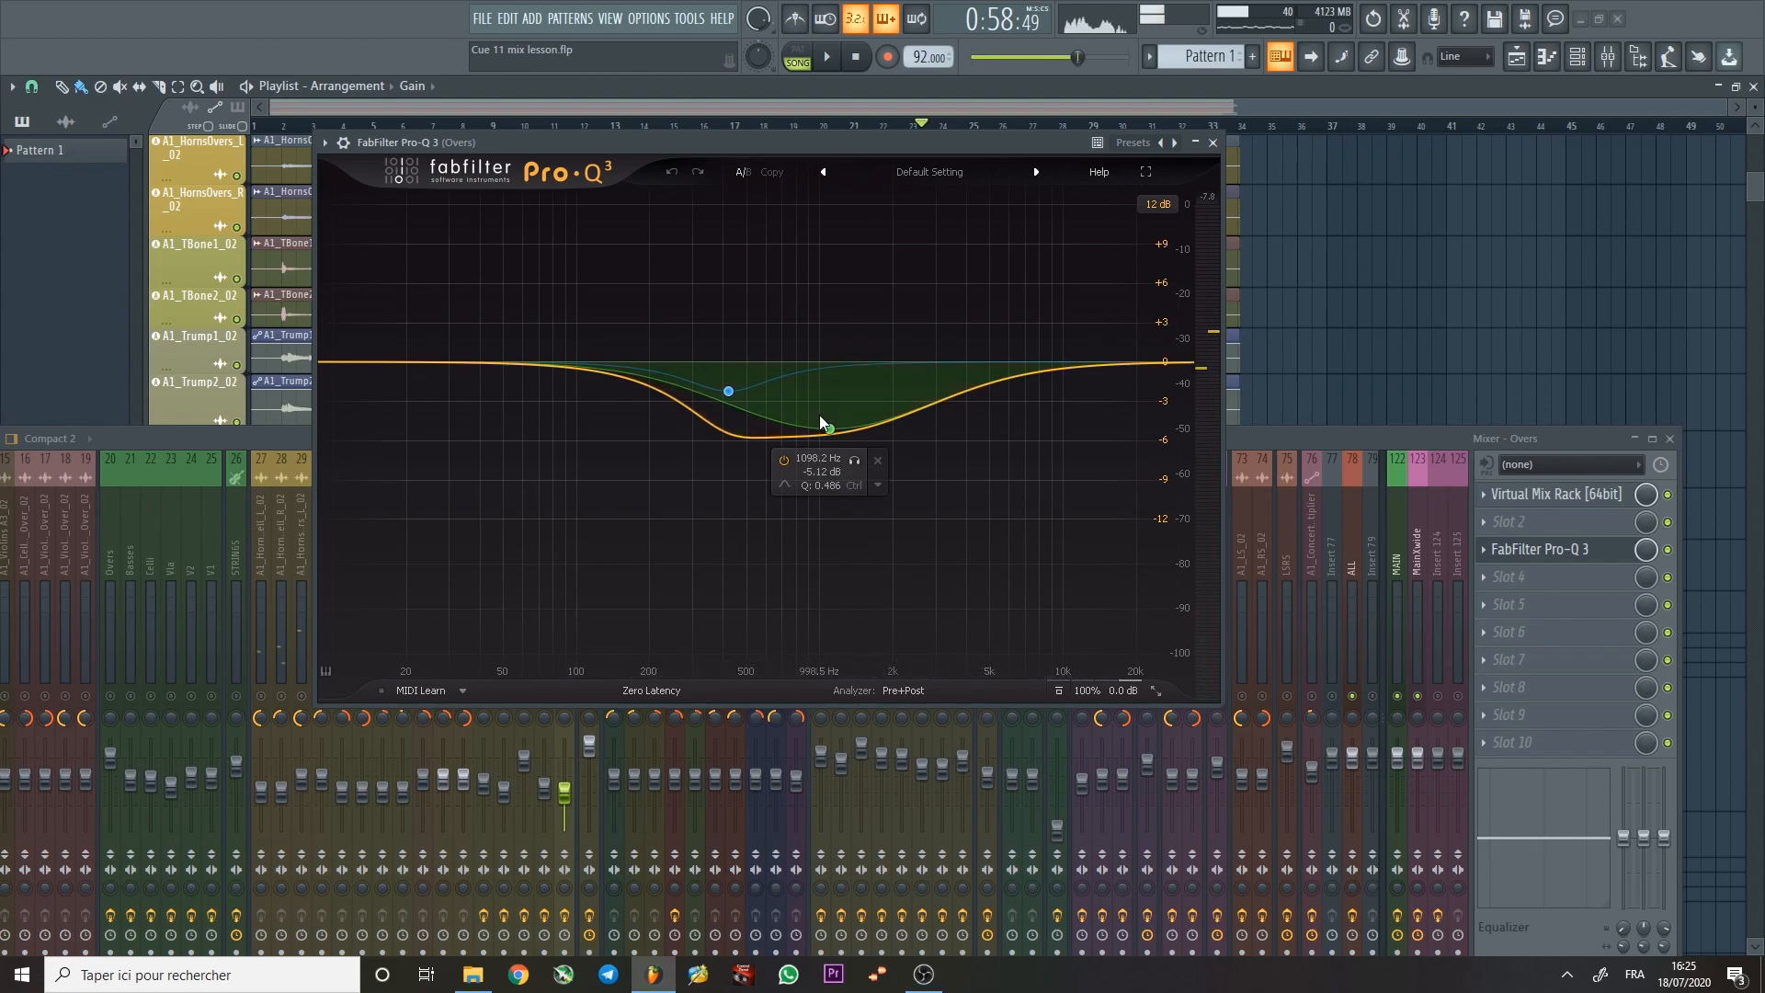
key("space")
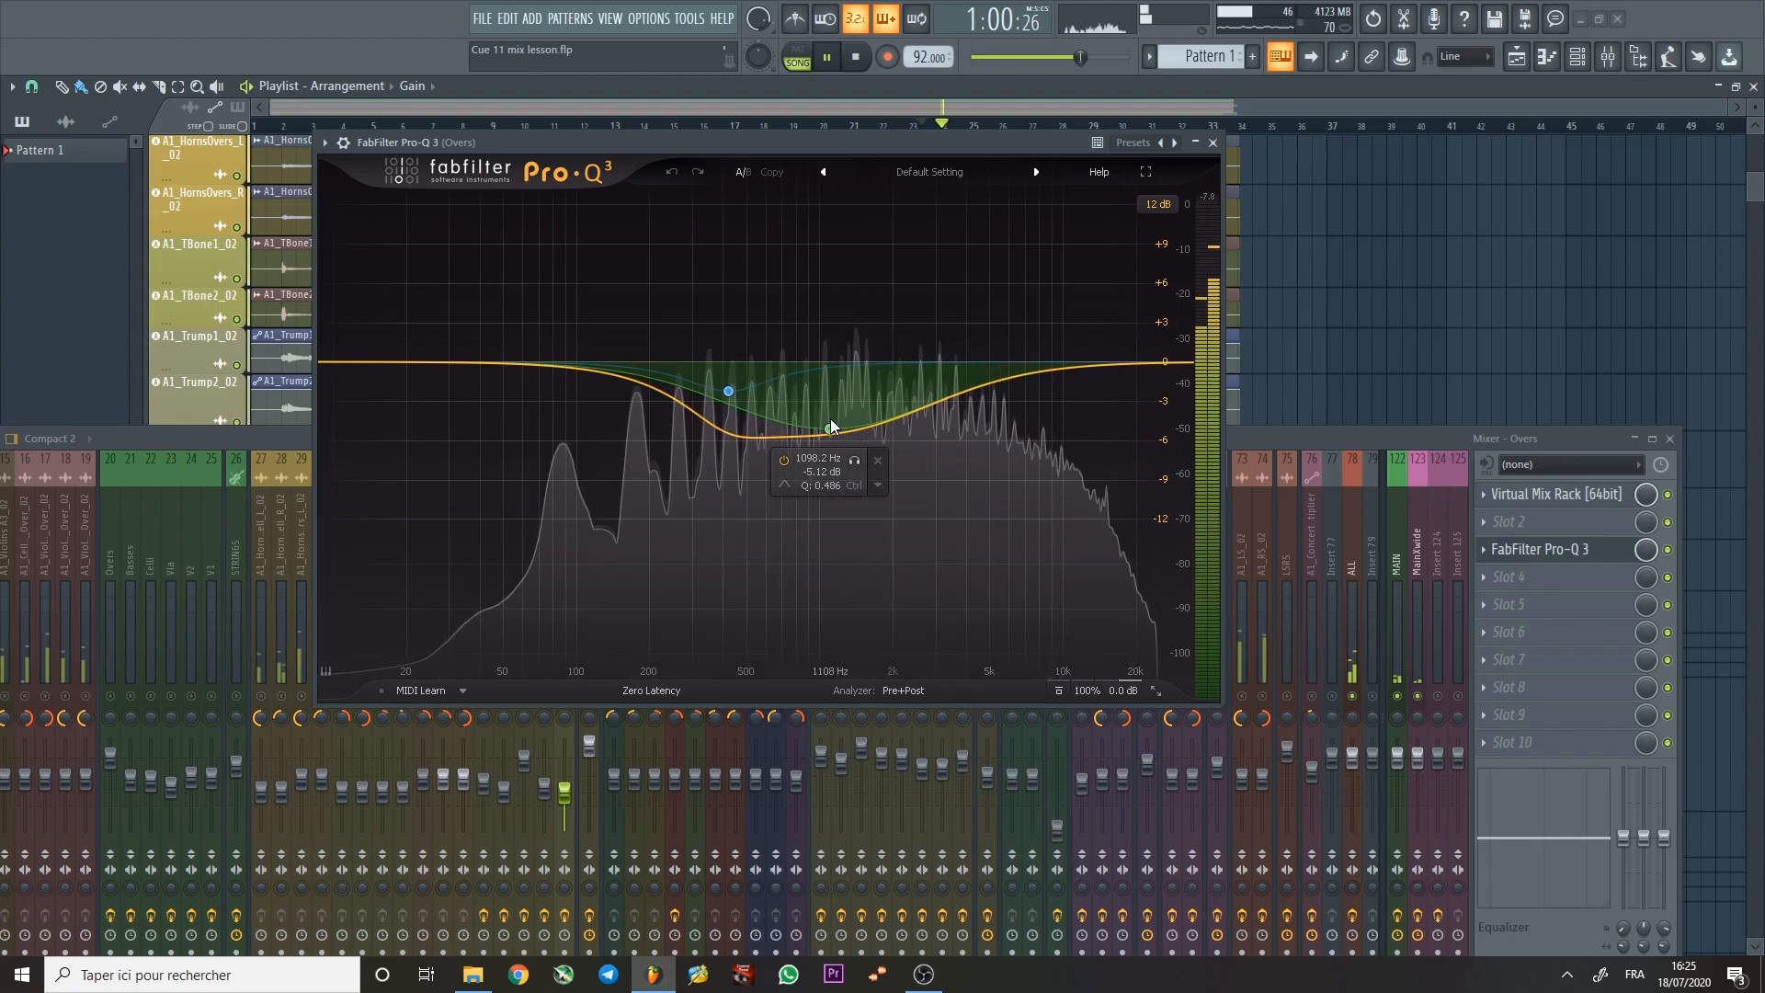
key("space")
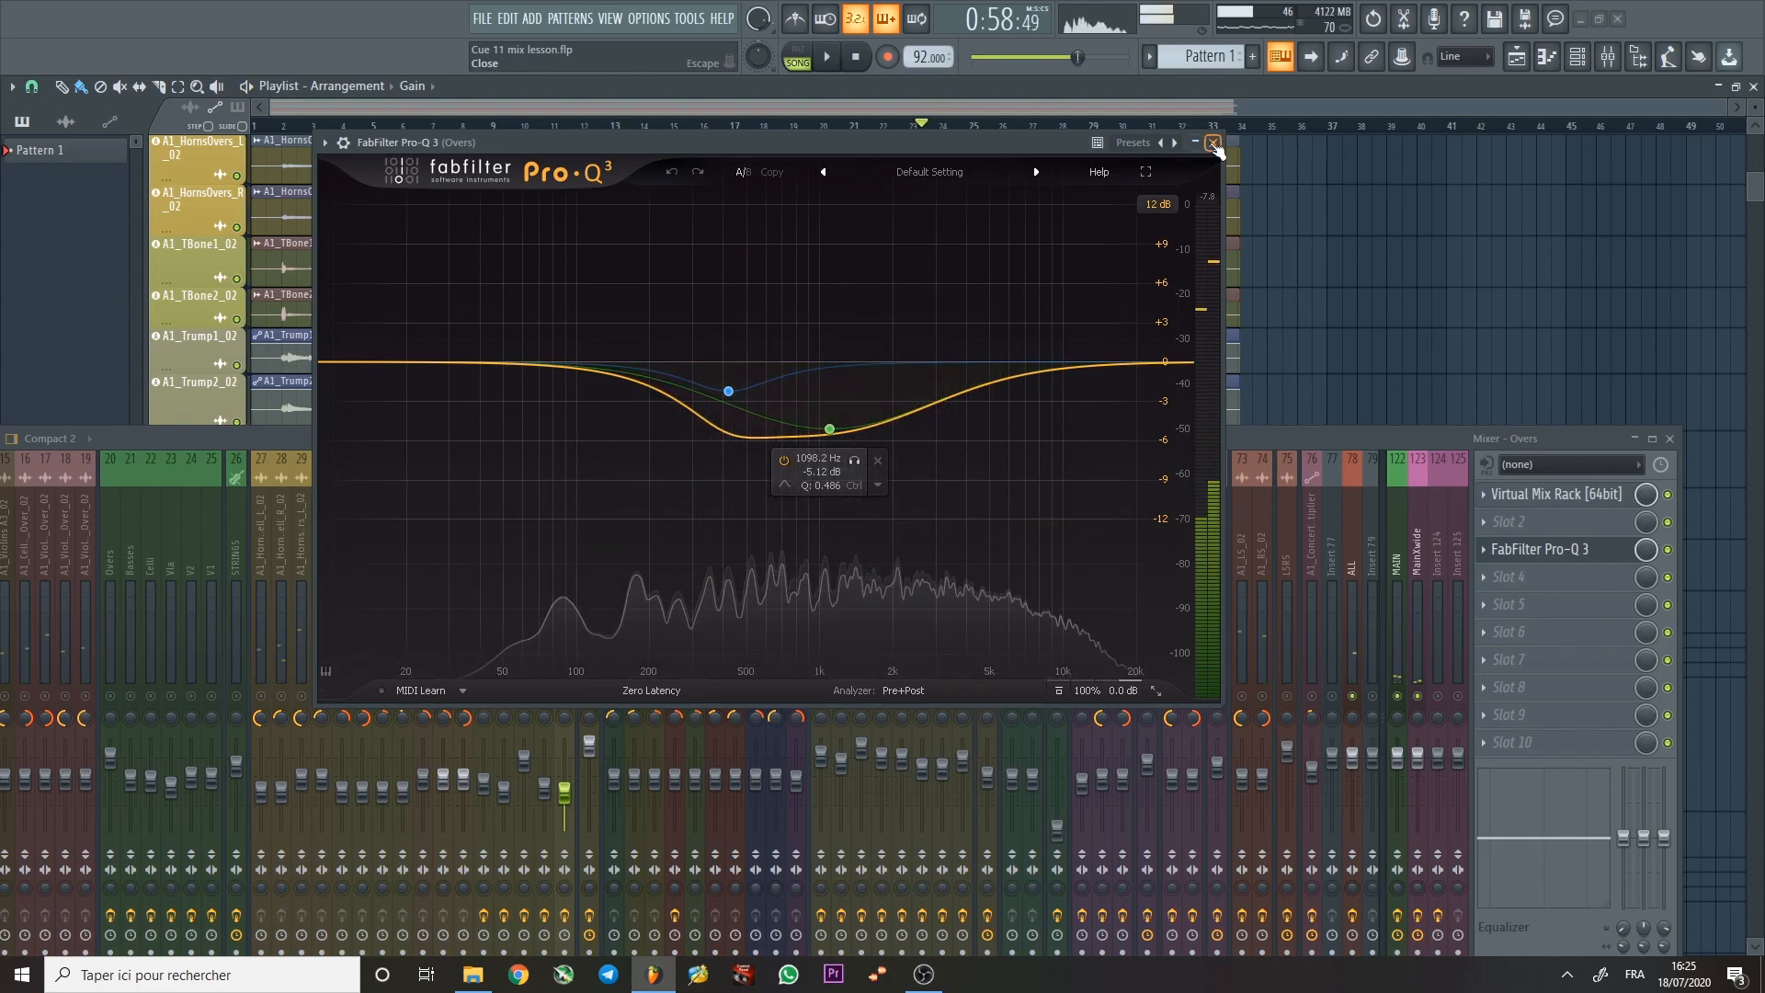
key("Escape")
Solo the BRASS bus and audition the whole section from about bar 26.
left_click(588, 537)
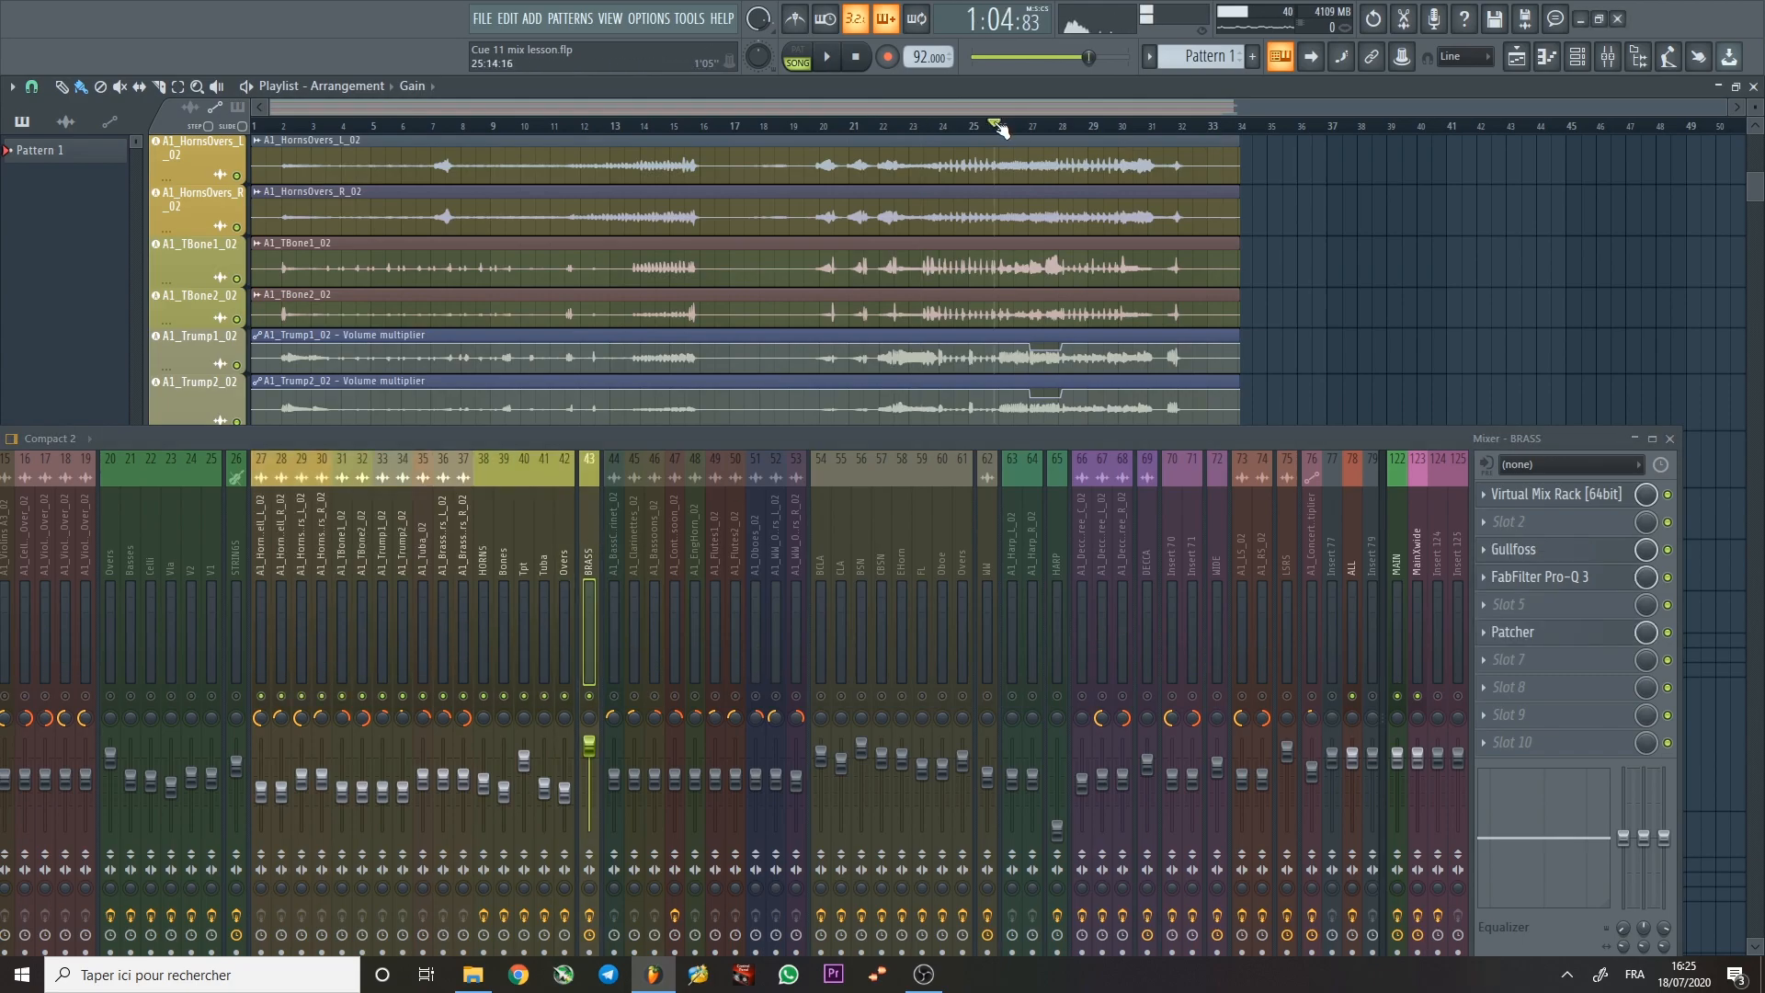
mouse_move(975, 131)
left_mouse_down()
mouse_move(1021, 129)
mouse_move(1002, 131)
left_mouse_up()
key("space")
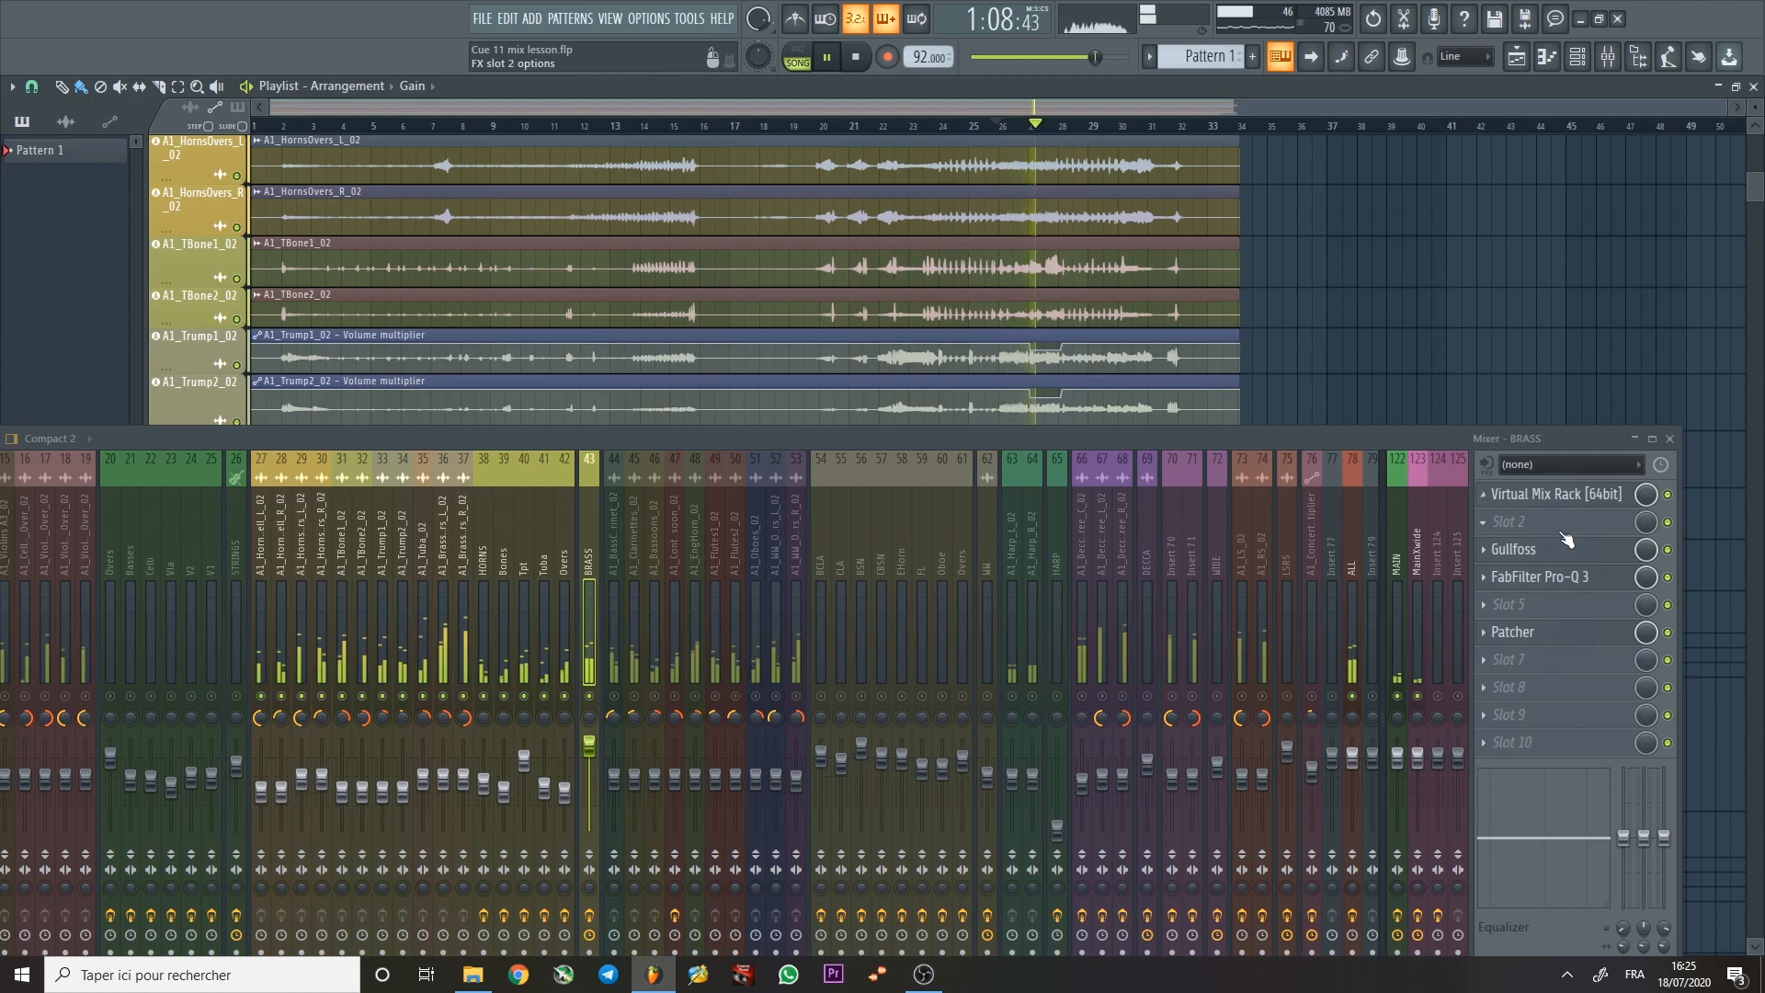
key("space")
Examine the volume automation dip on the A1_Trump1_02 and A1_Trump2_02 tracks around bar 27.
scroll(1205, 303, "down", 3)
scroll(1081, 262, "up", 4)
scroll(878, 269, "up", 3)
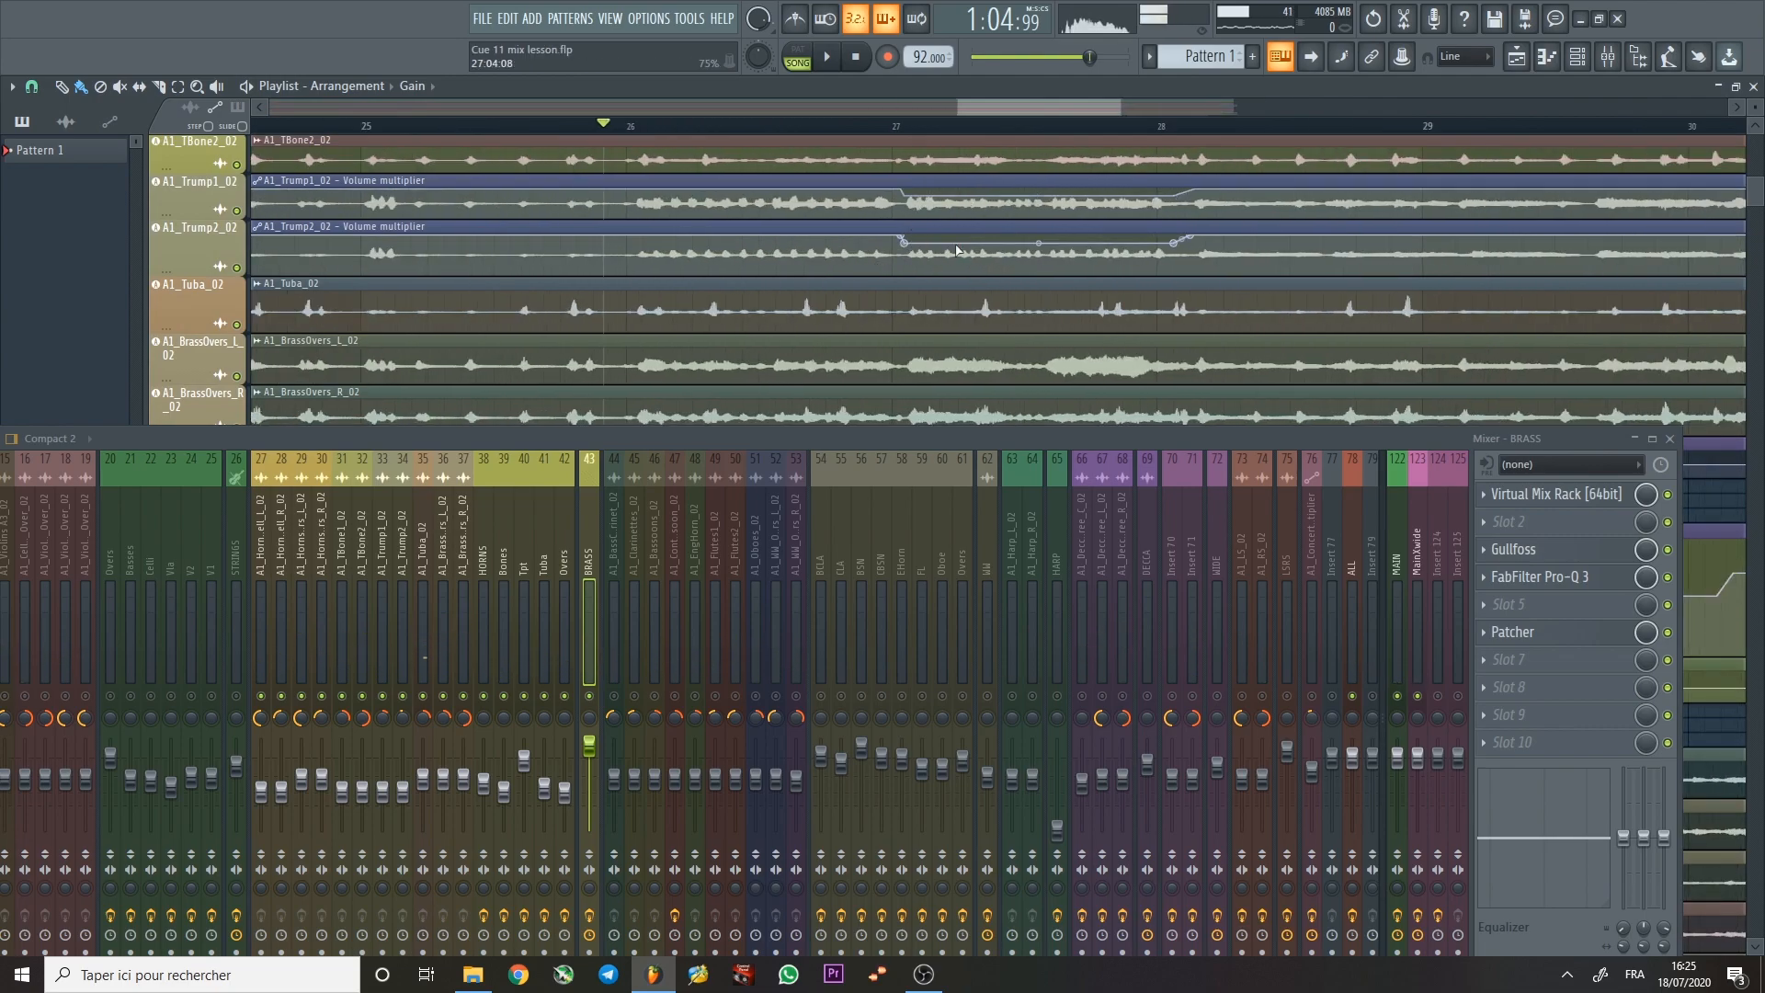
scroll(929, 256, "down", 5)
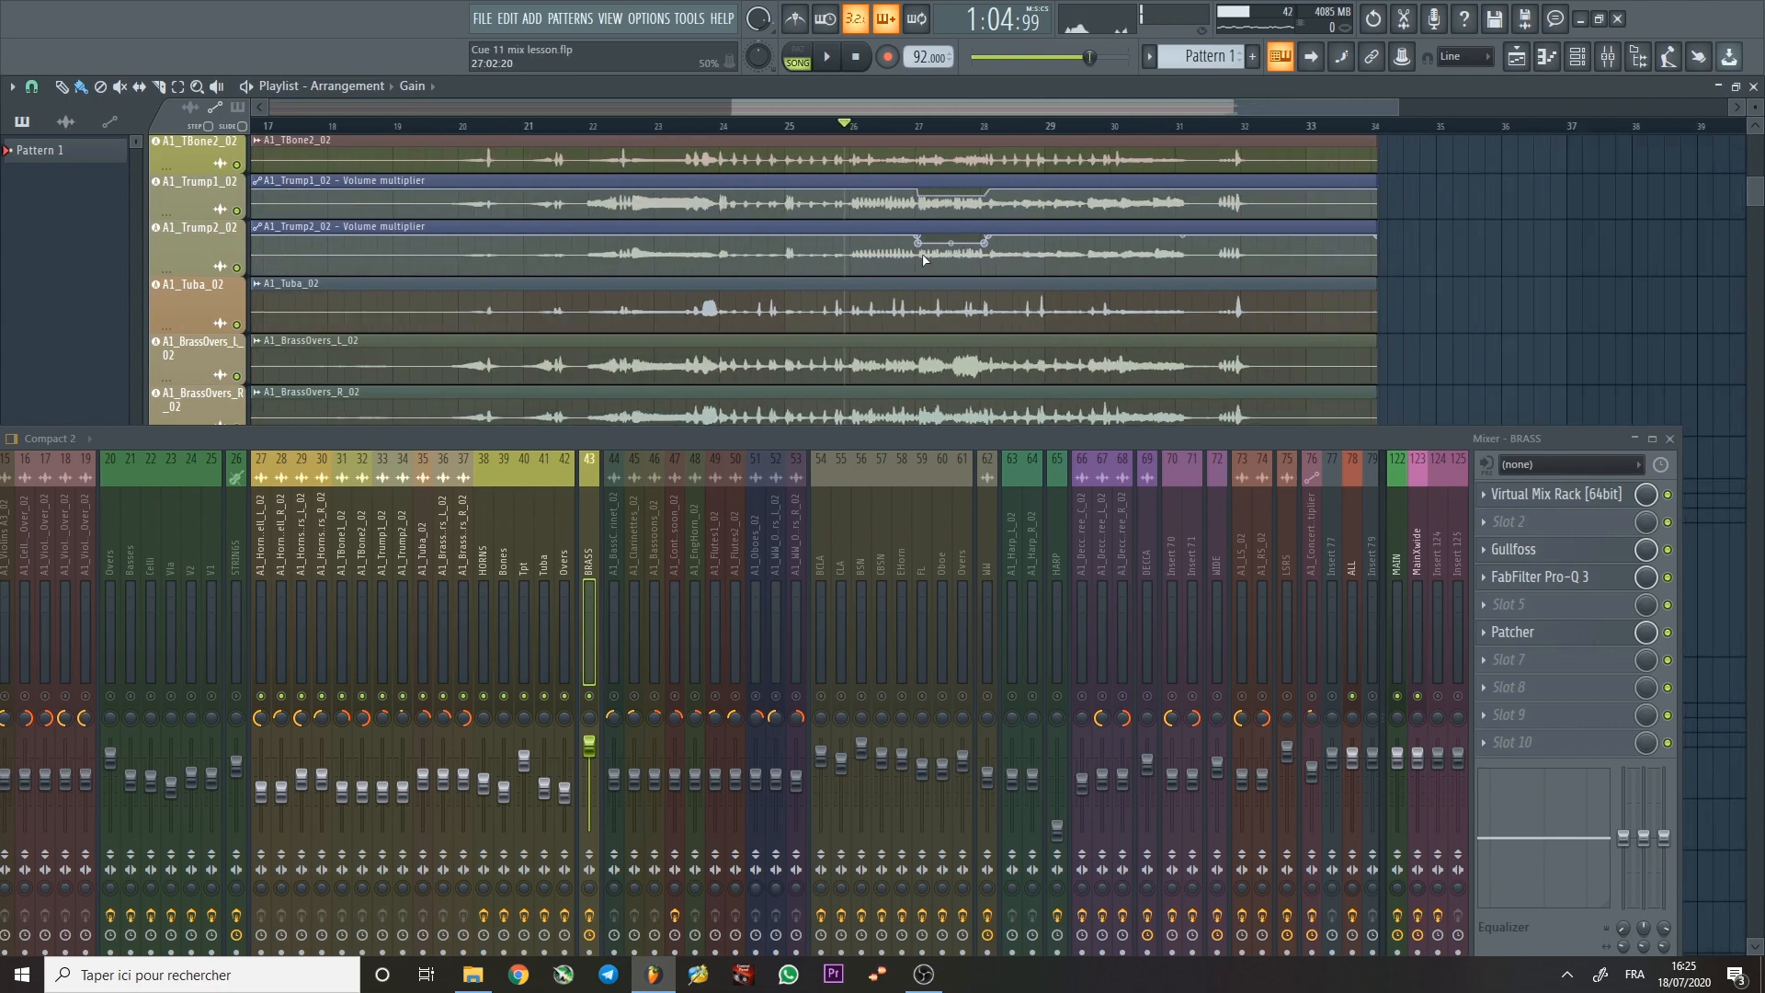
scroll(862, 217, "down", 3)
Audition the soloed brass section from about bar 23 and again around bar 29.
left_click(899, 126)
key("space")
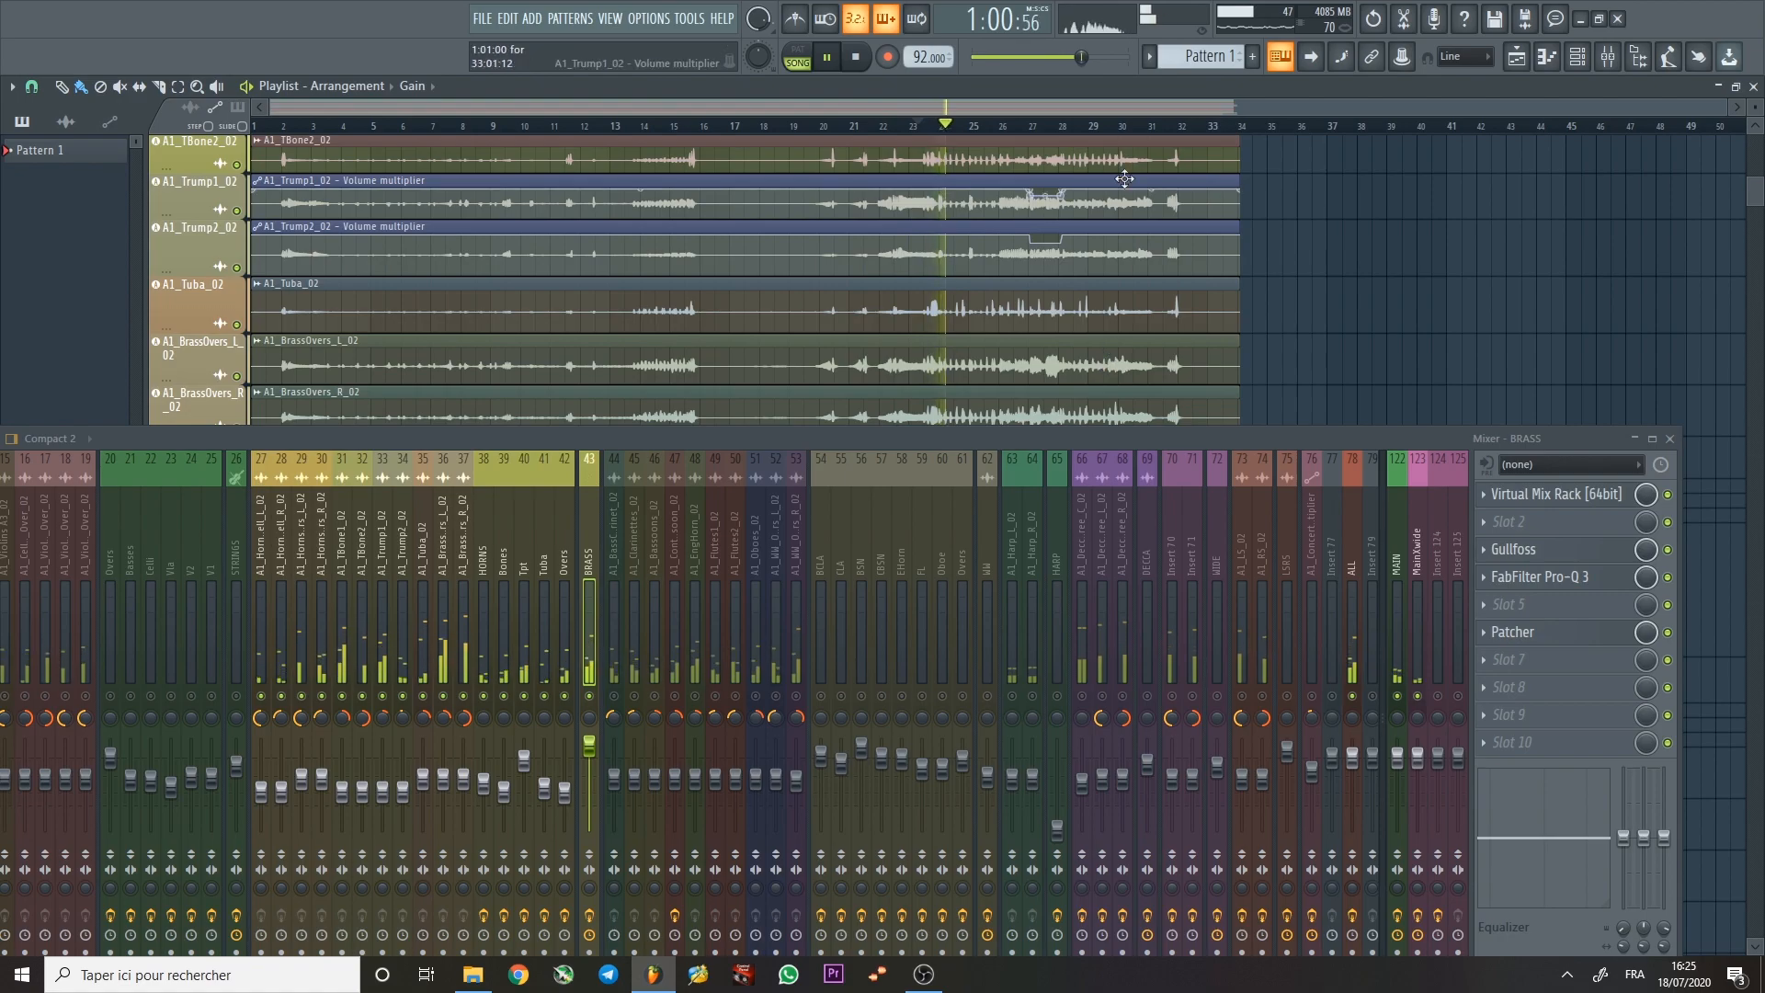
left_click(1103, 126)
key("space")
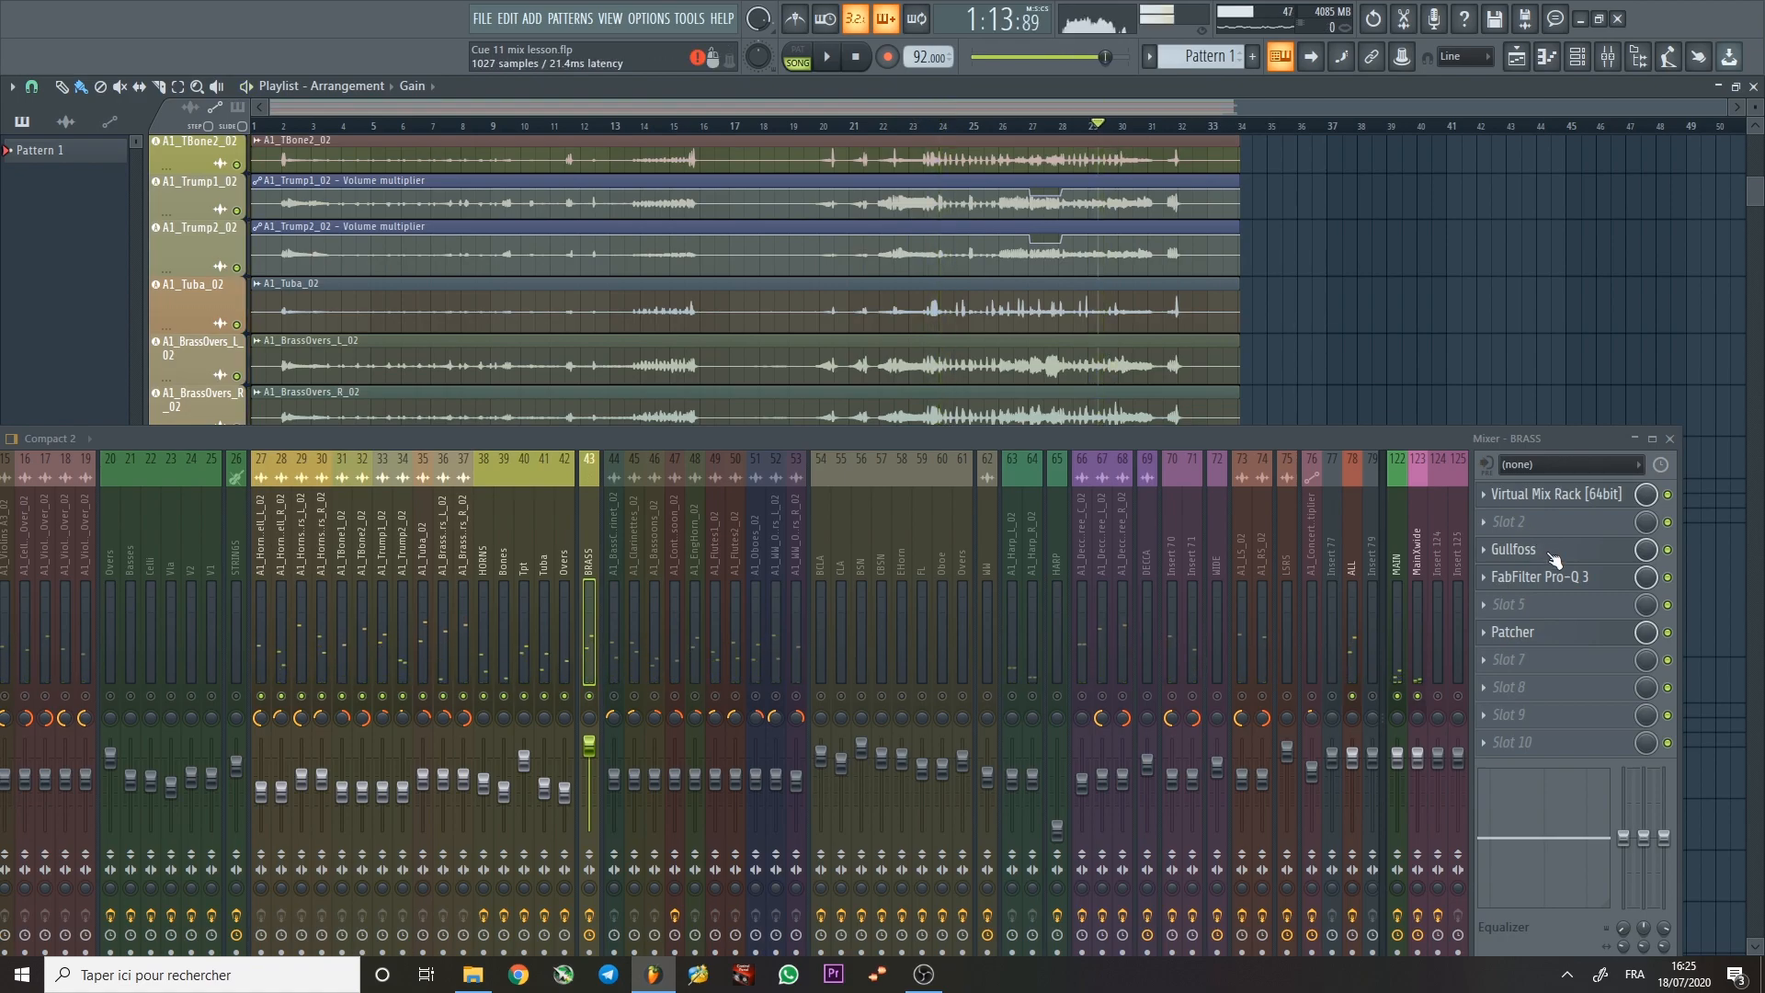
Open Gullfoss on the BRASS bus and review its settings and live curve during playback from about bar 23.
left_click(1552, 552)
left_click_drag(850, 240, 830, 180)
key("space")
key("space")
left_click(931, 129)
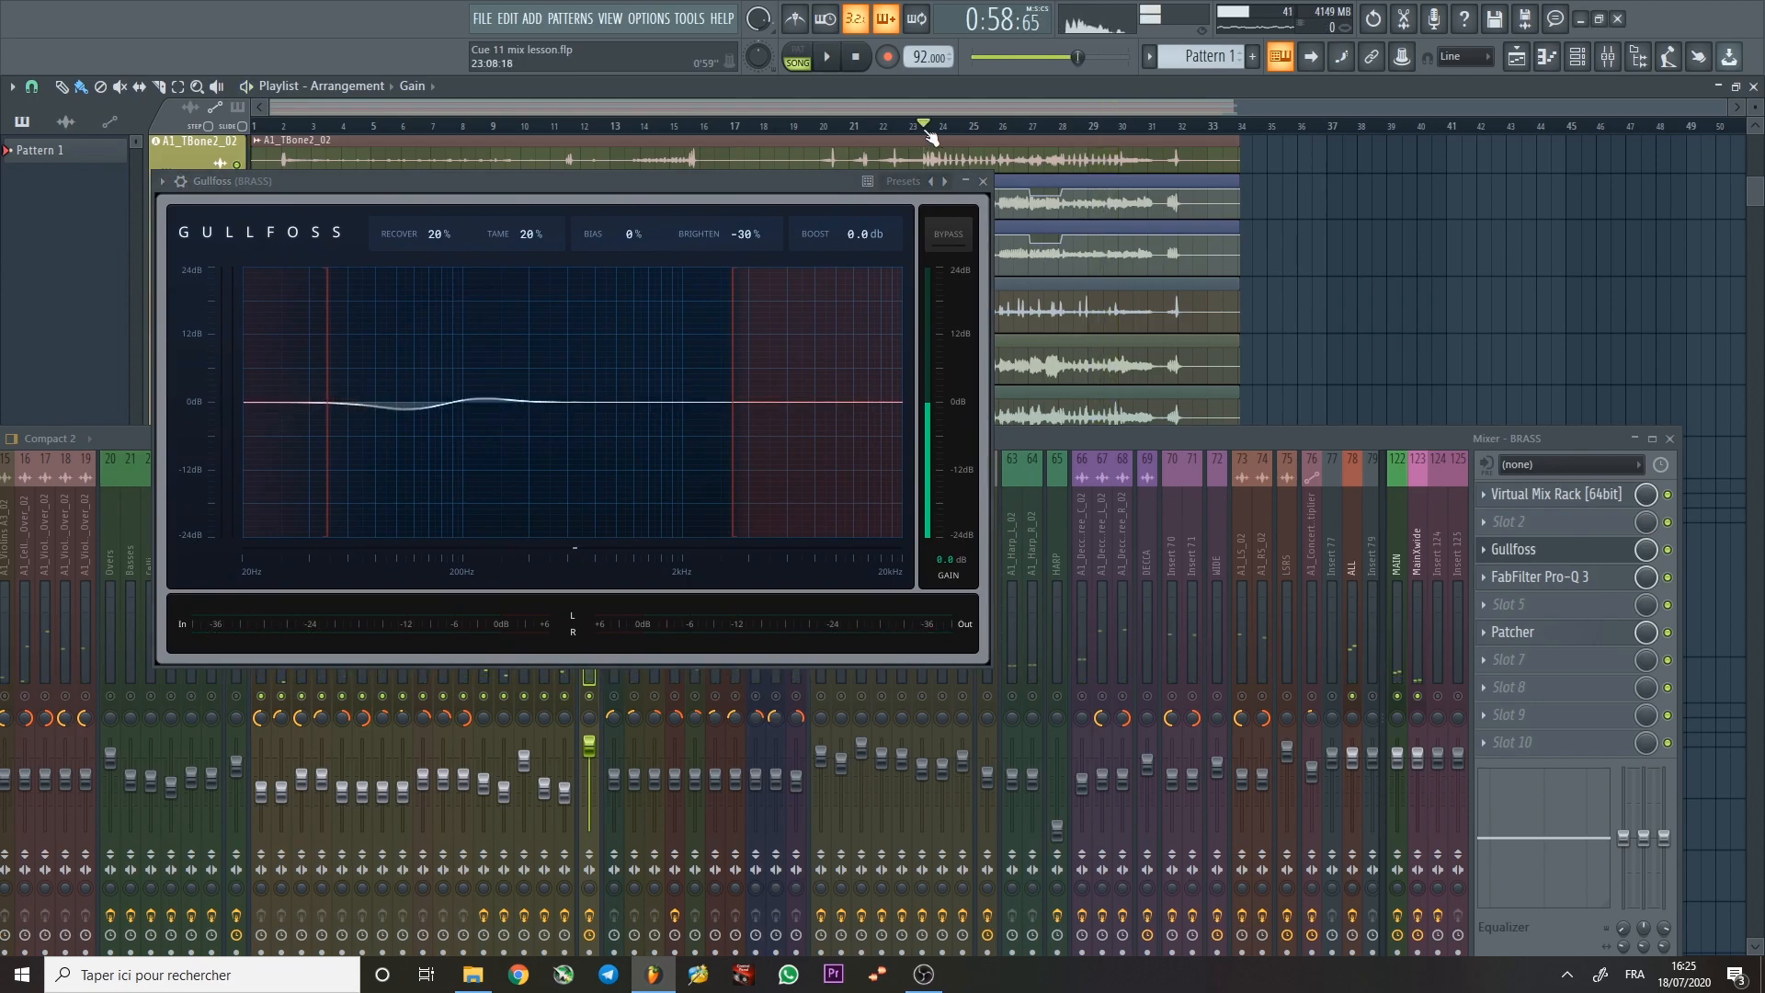
key("space")
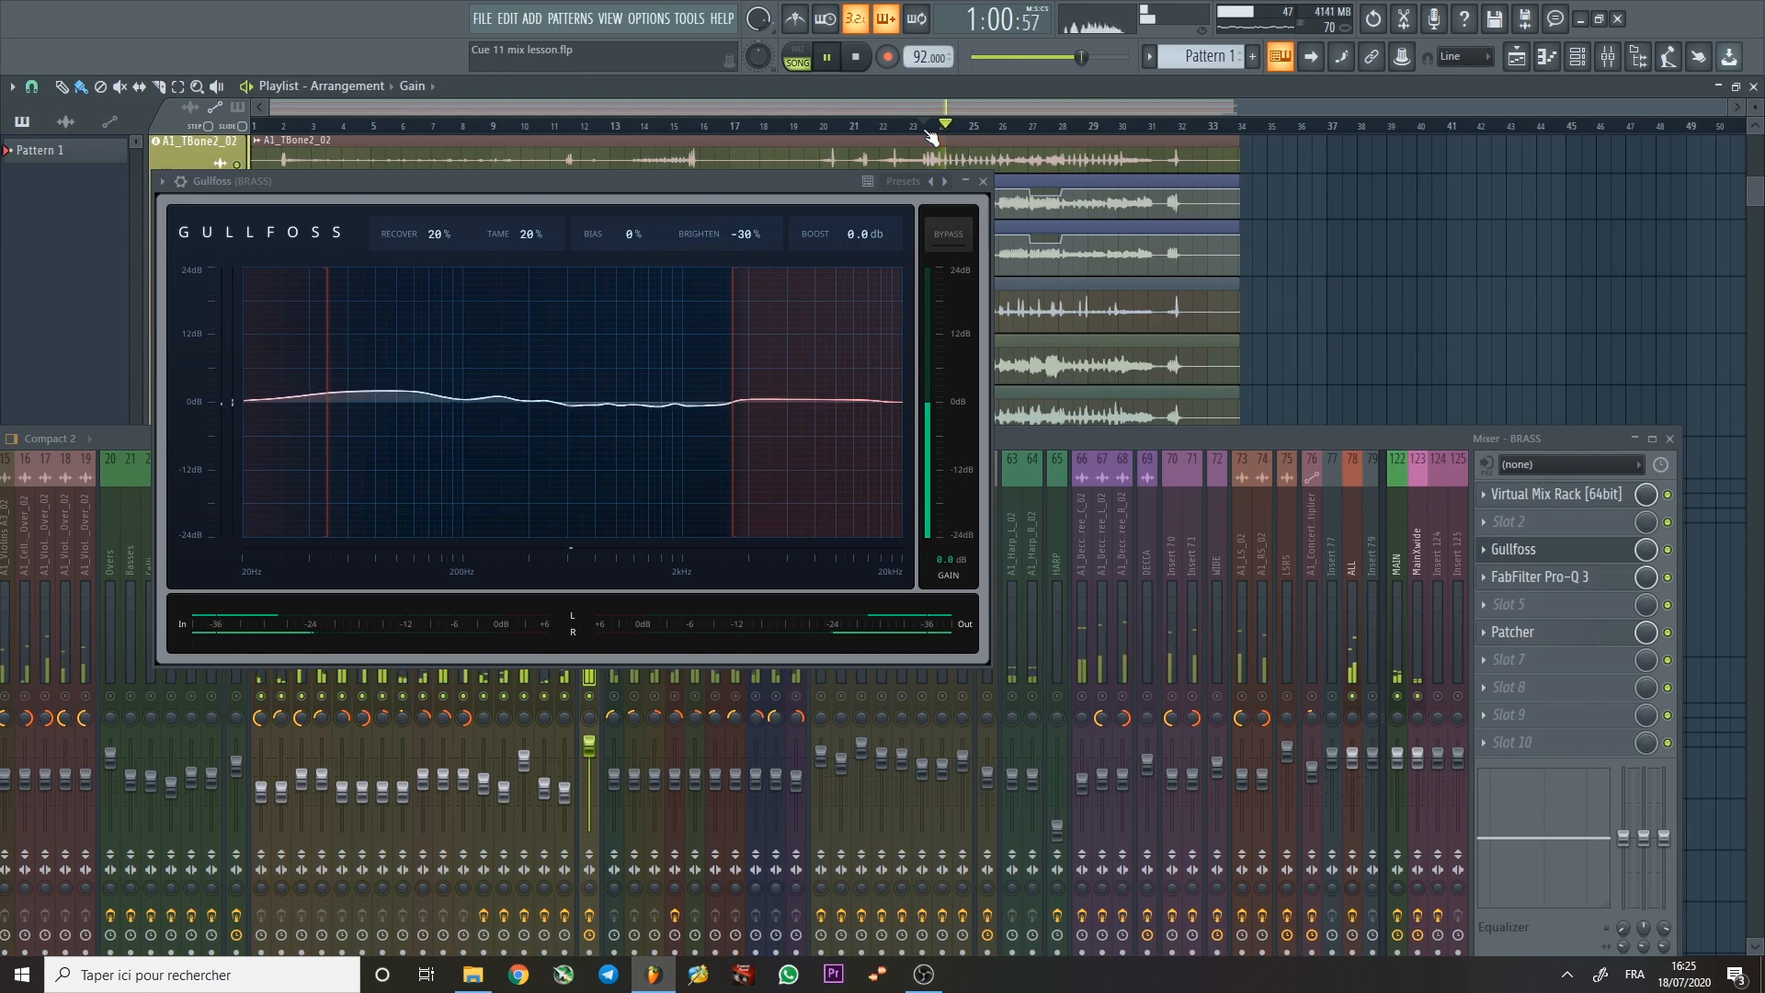
Compare the brass with Gullfoss switched off and back on during playback, and close the Gullfoss window.
left_click(1669, 550)
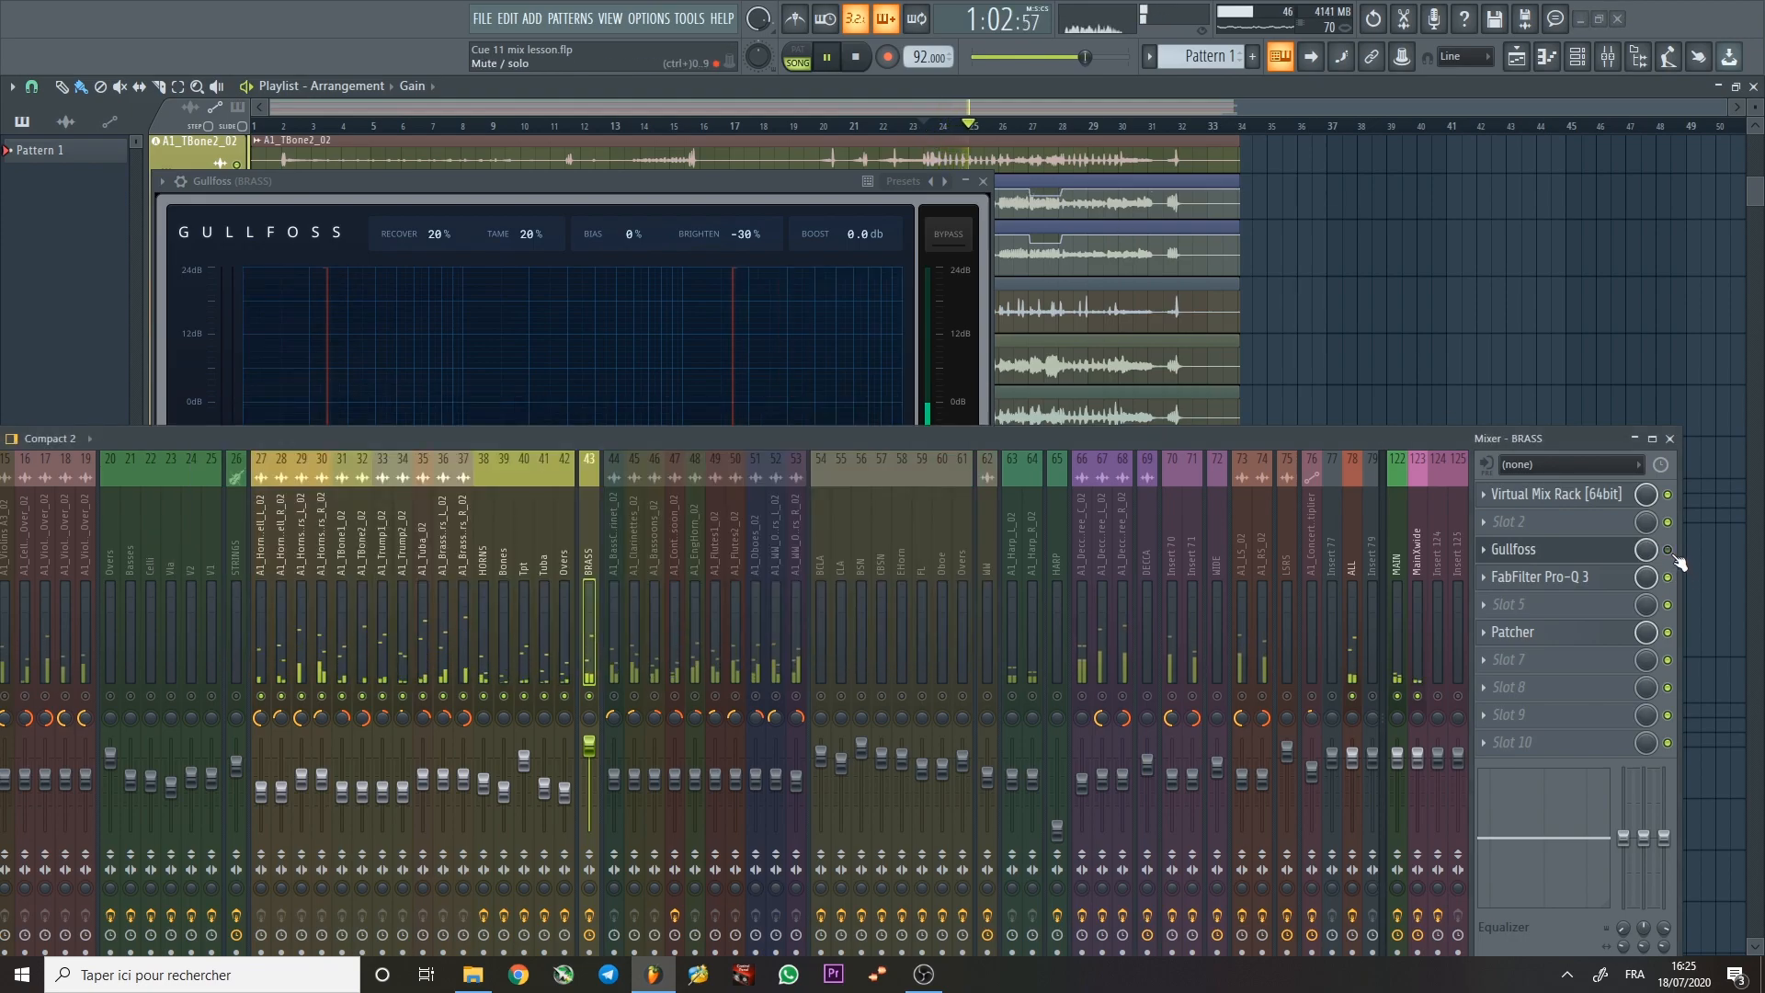
left_click(1669, 550)
key("space")
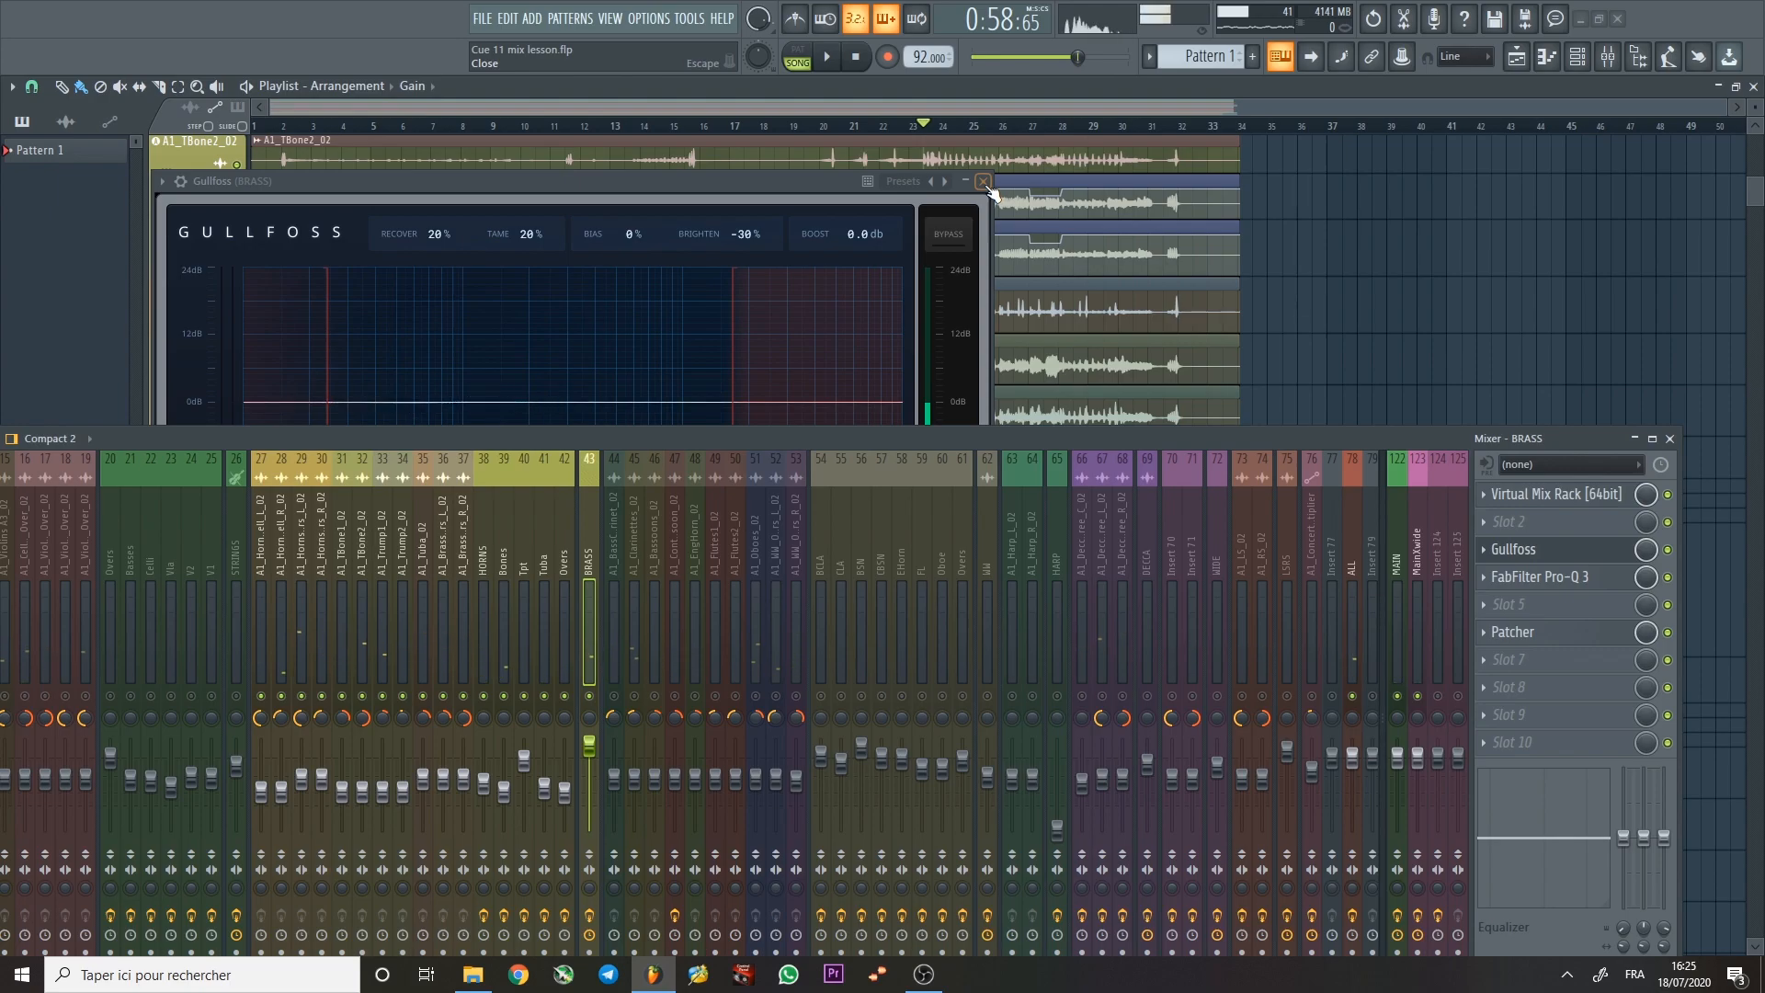
left_click(983, 182)
Review the BRASS bus's Pro-Q 3 curve and the 2016 Stereo Room reverb inside its Patcher, closing the plugin windows.
left_click(1584, 577)
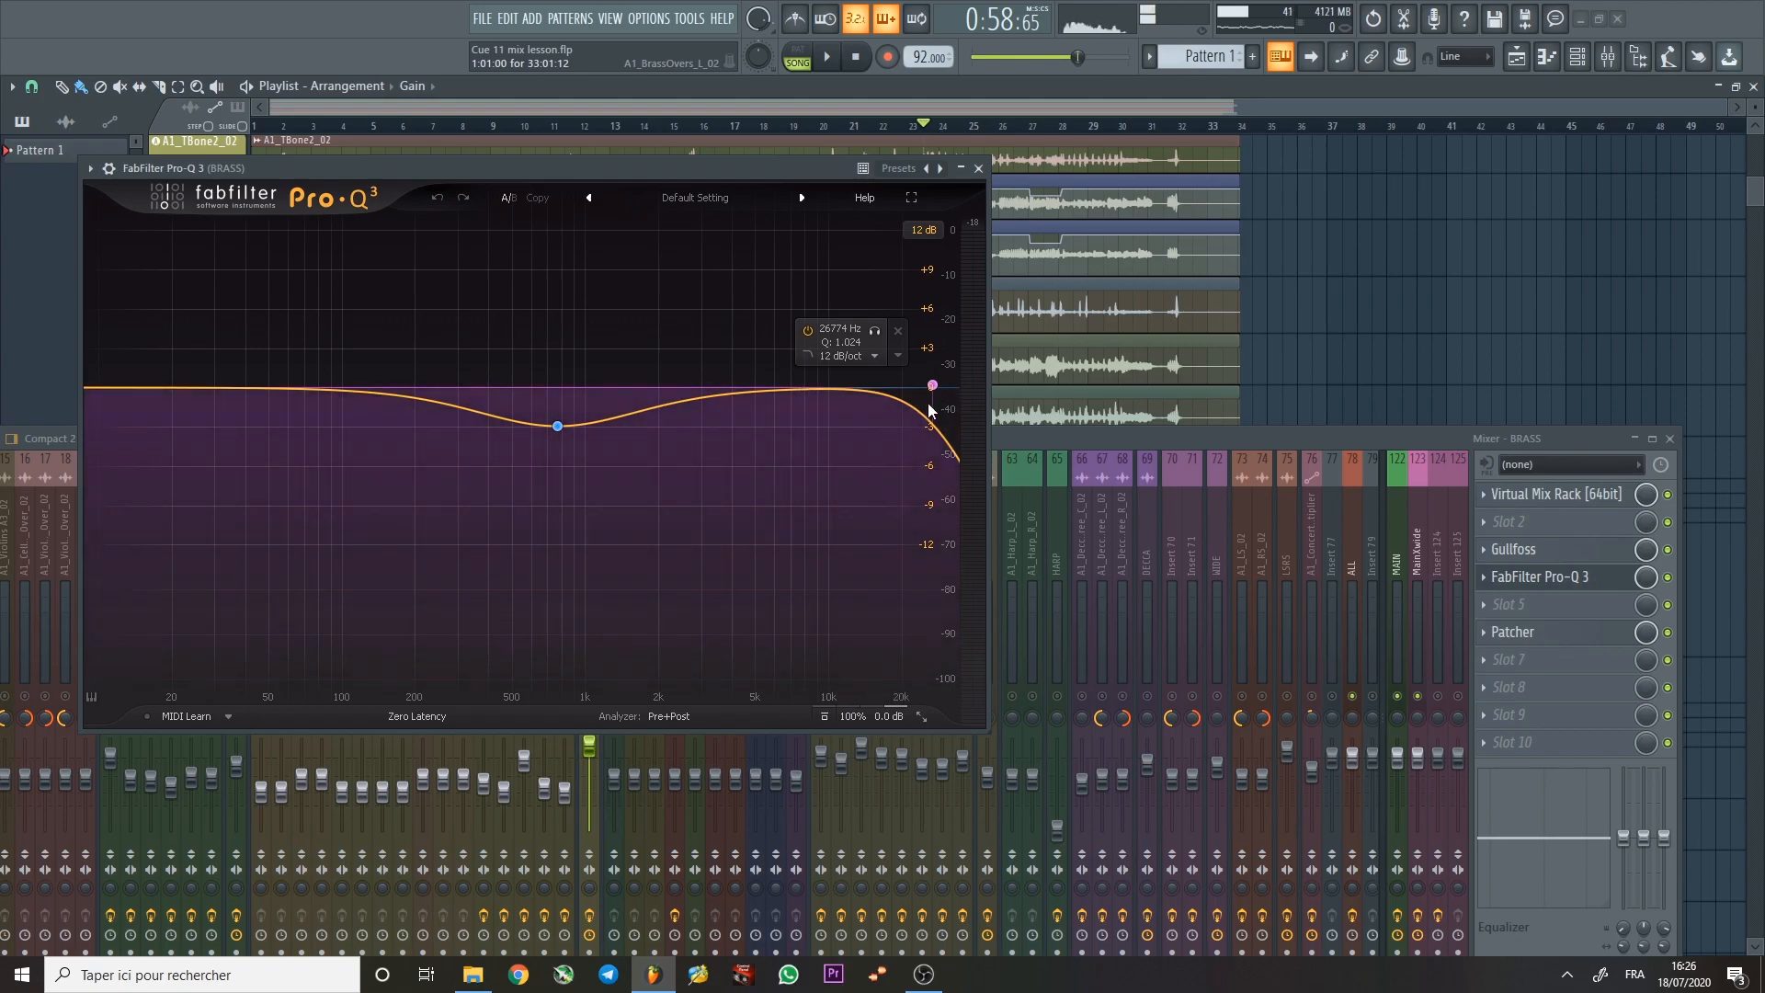
left_click(1552, 576)
left_click(1554, 632)
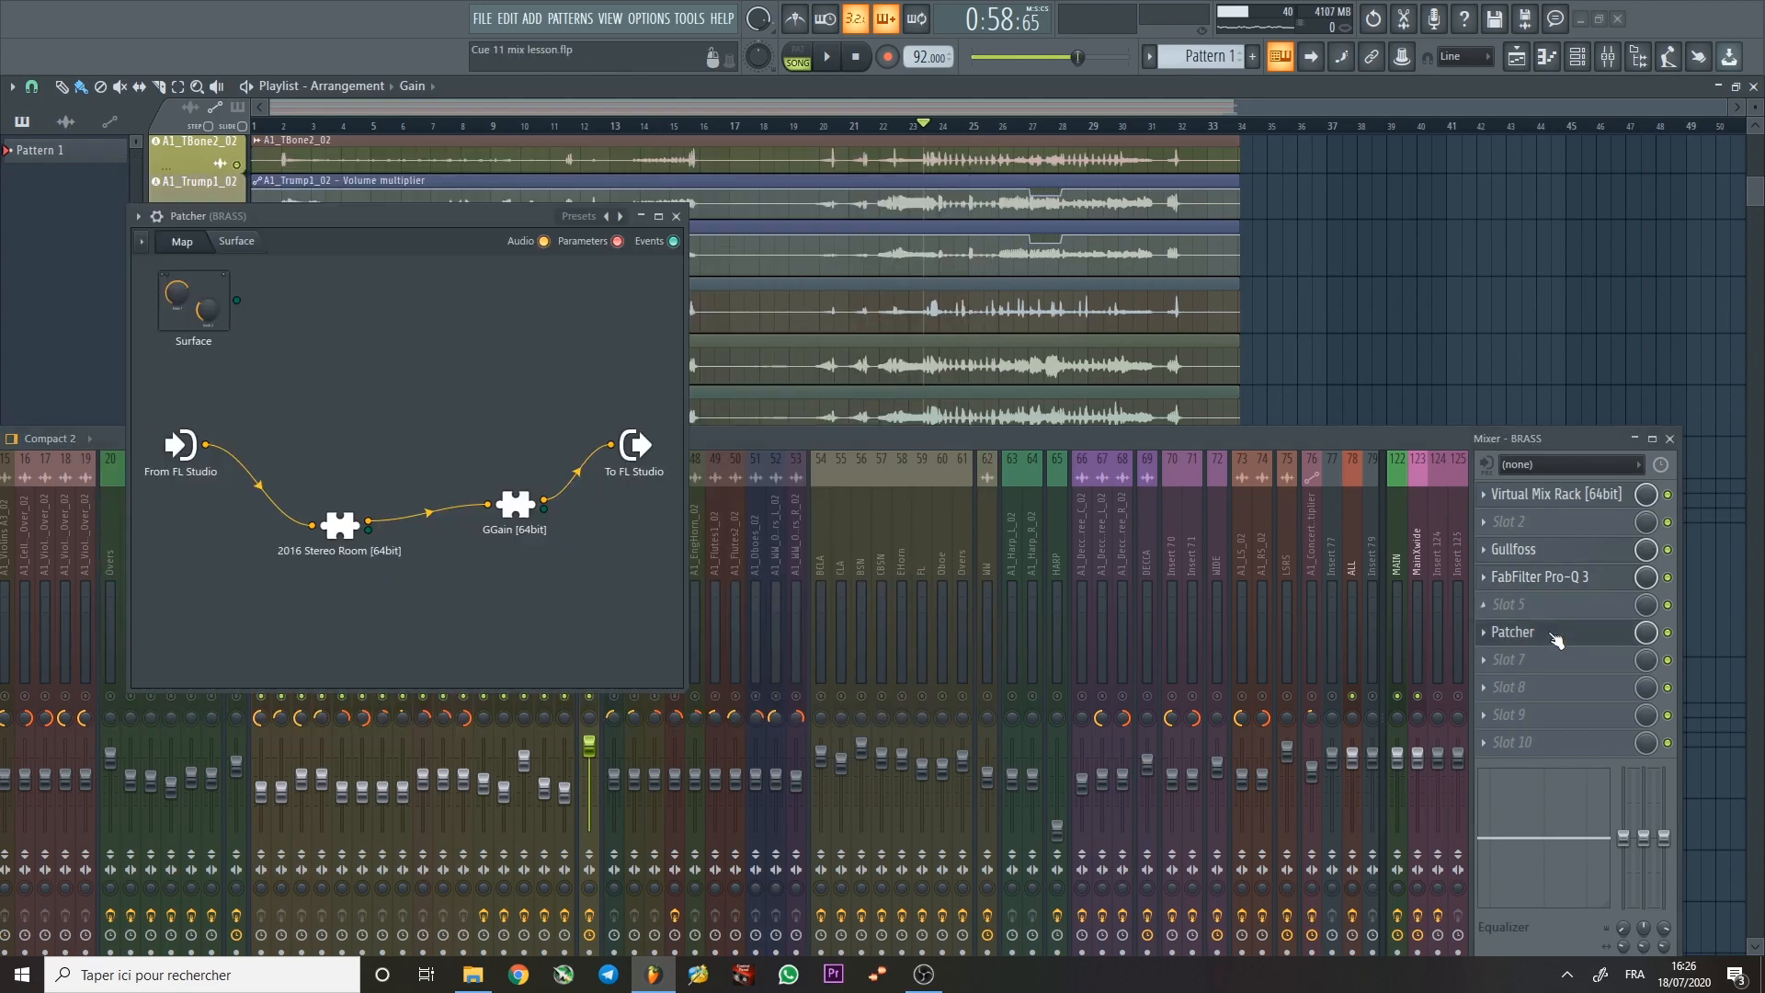
left_click(354, 527)
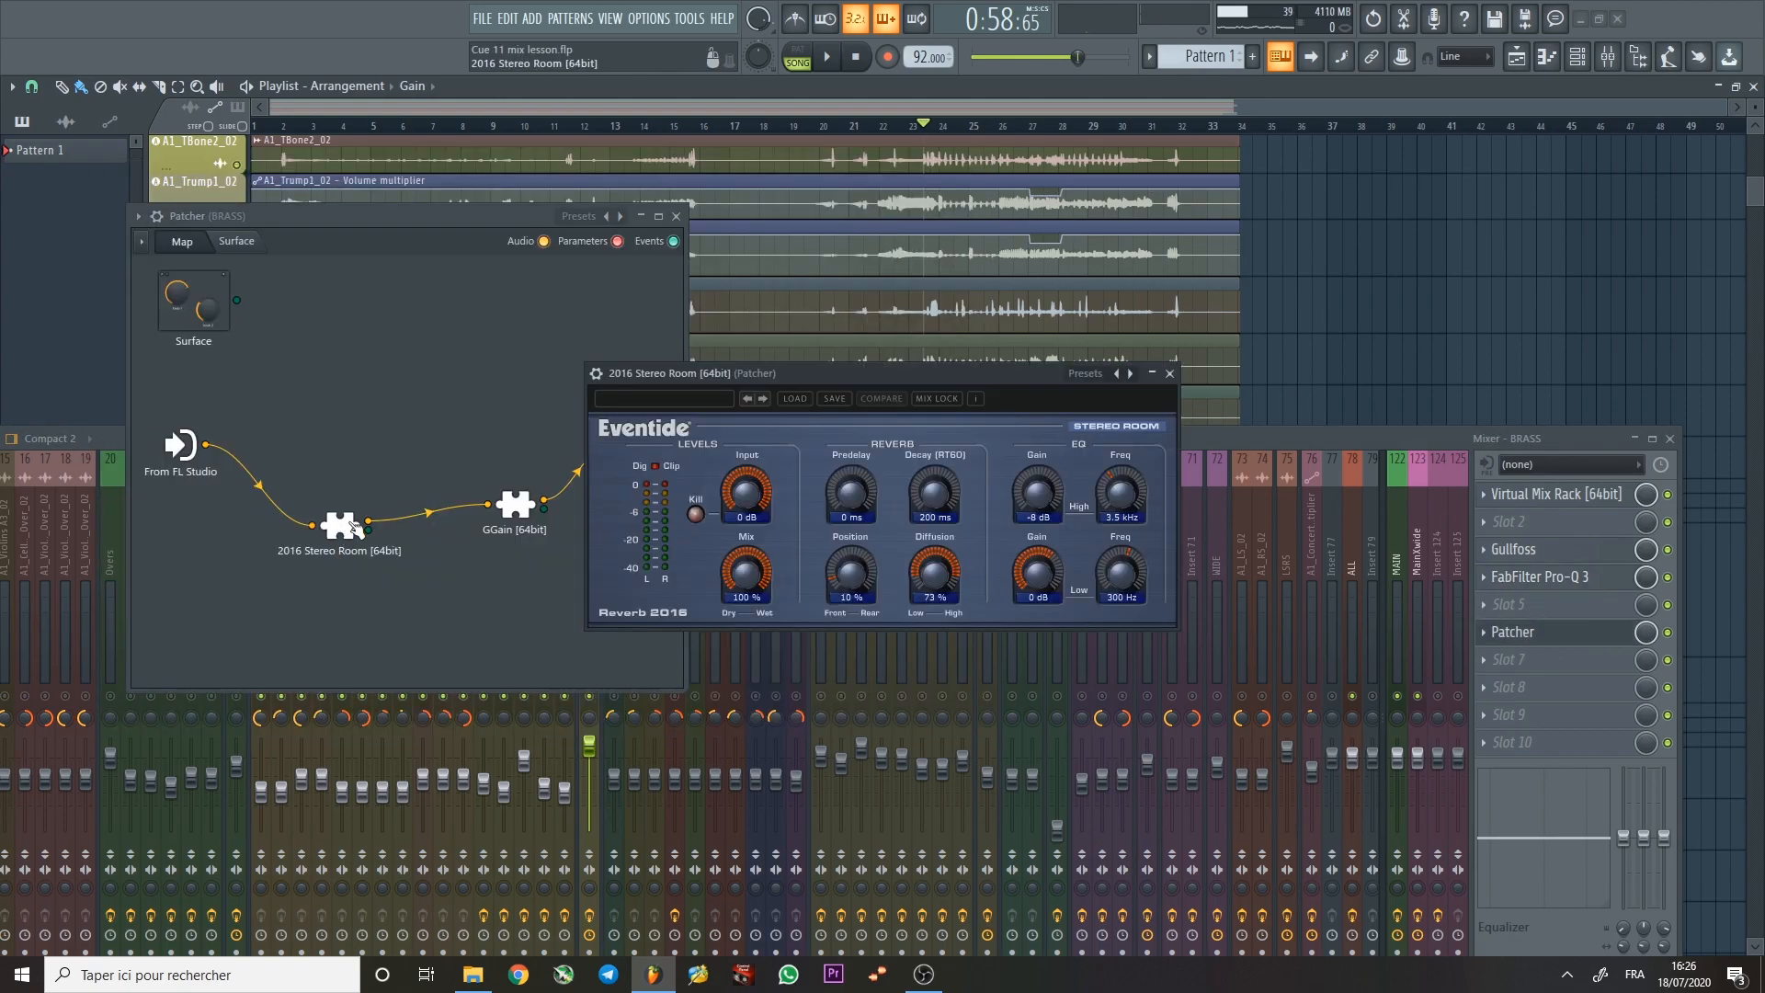
left_click(1170, 374)
key("Escape")
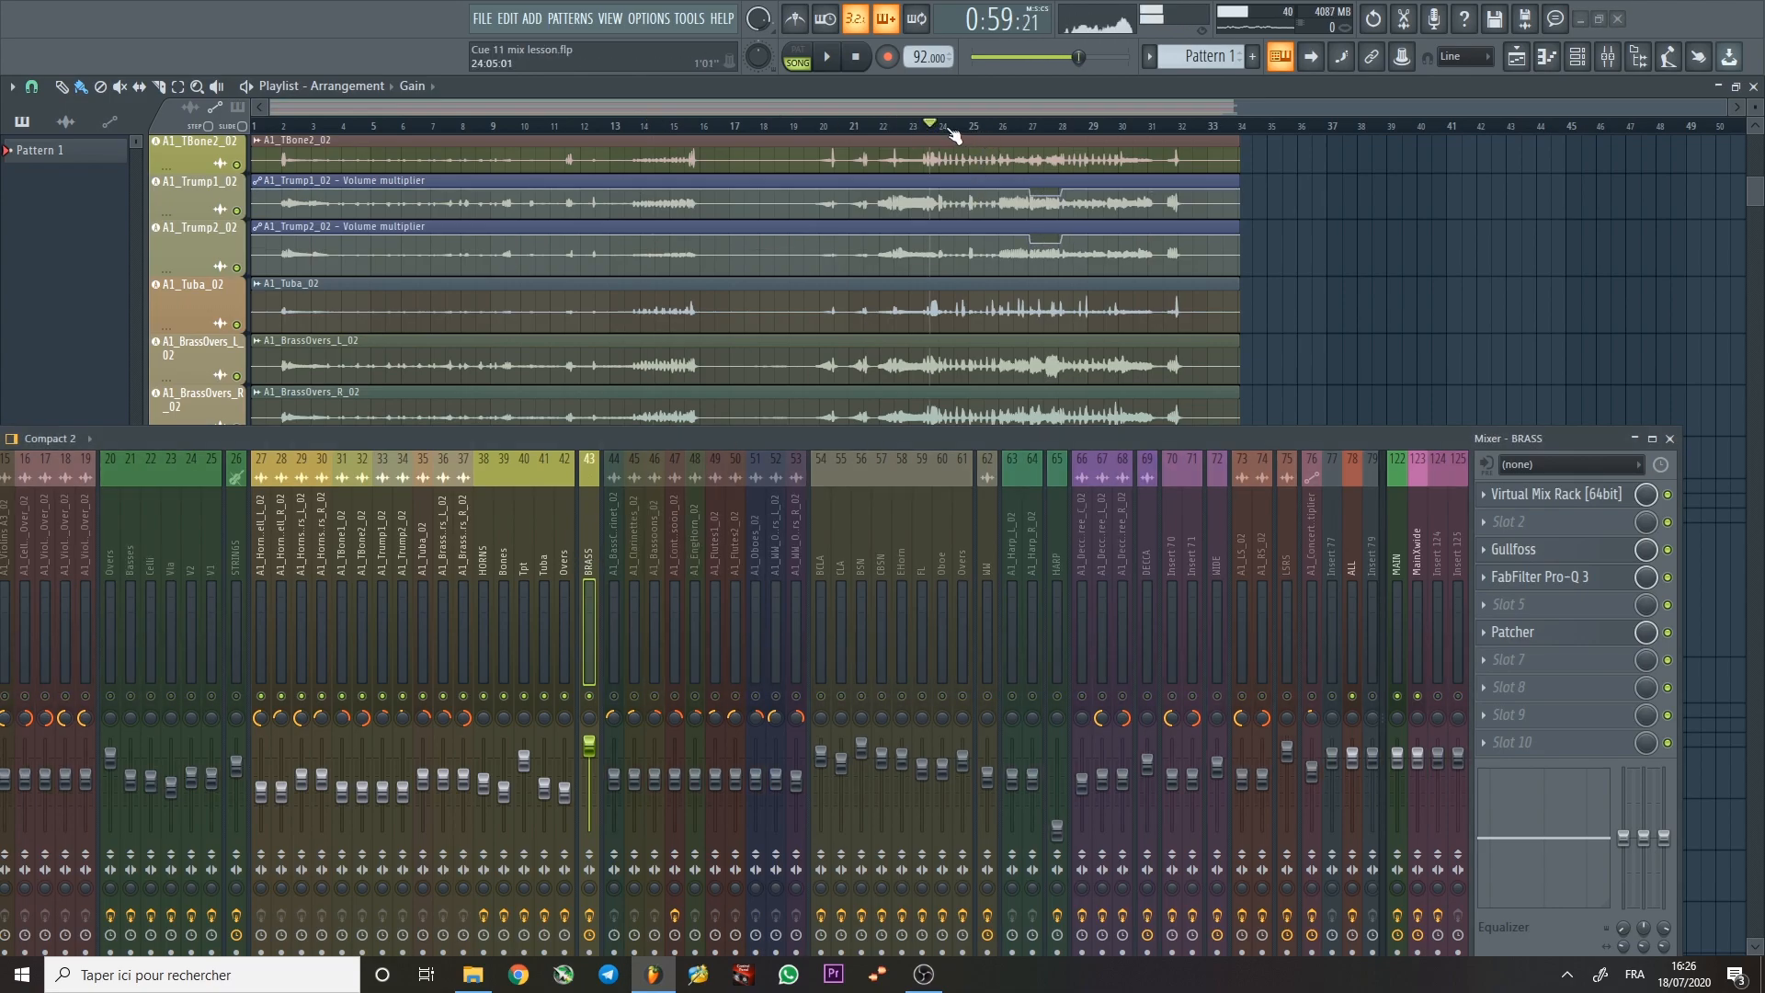
Compare the soloed brass with the Patcher reverb switched off and on, replaying from about bar 24.
key("space")
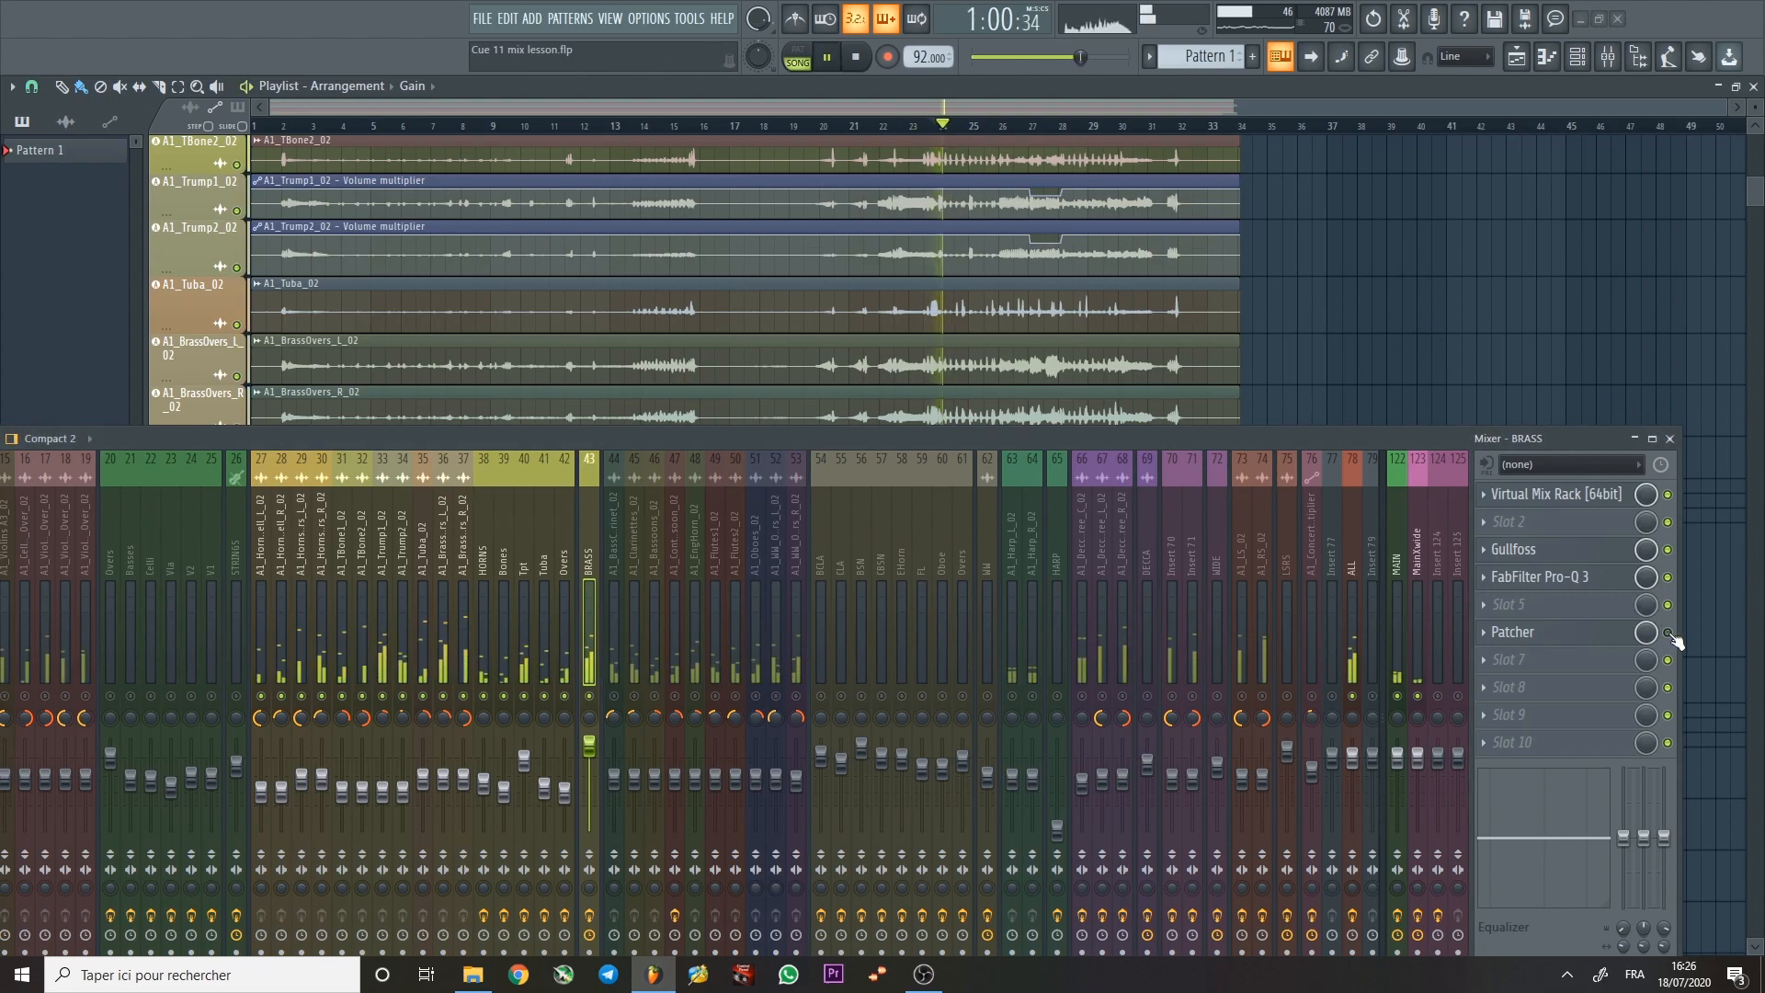
key("space")
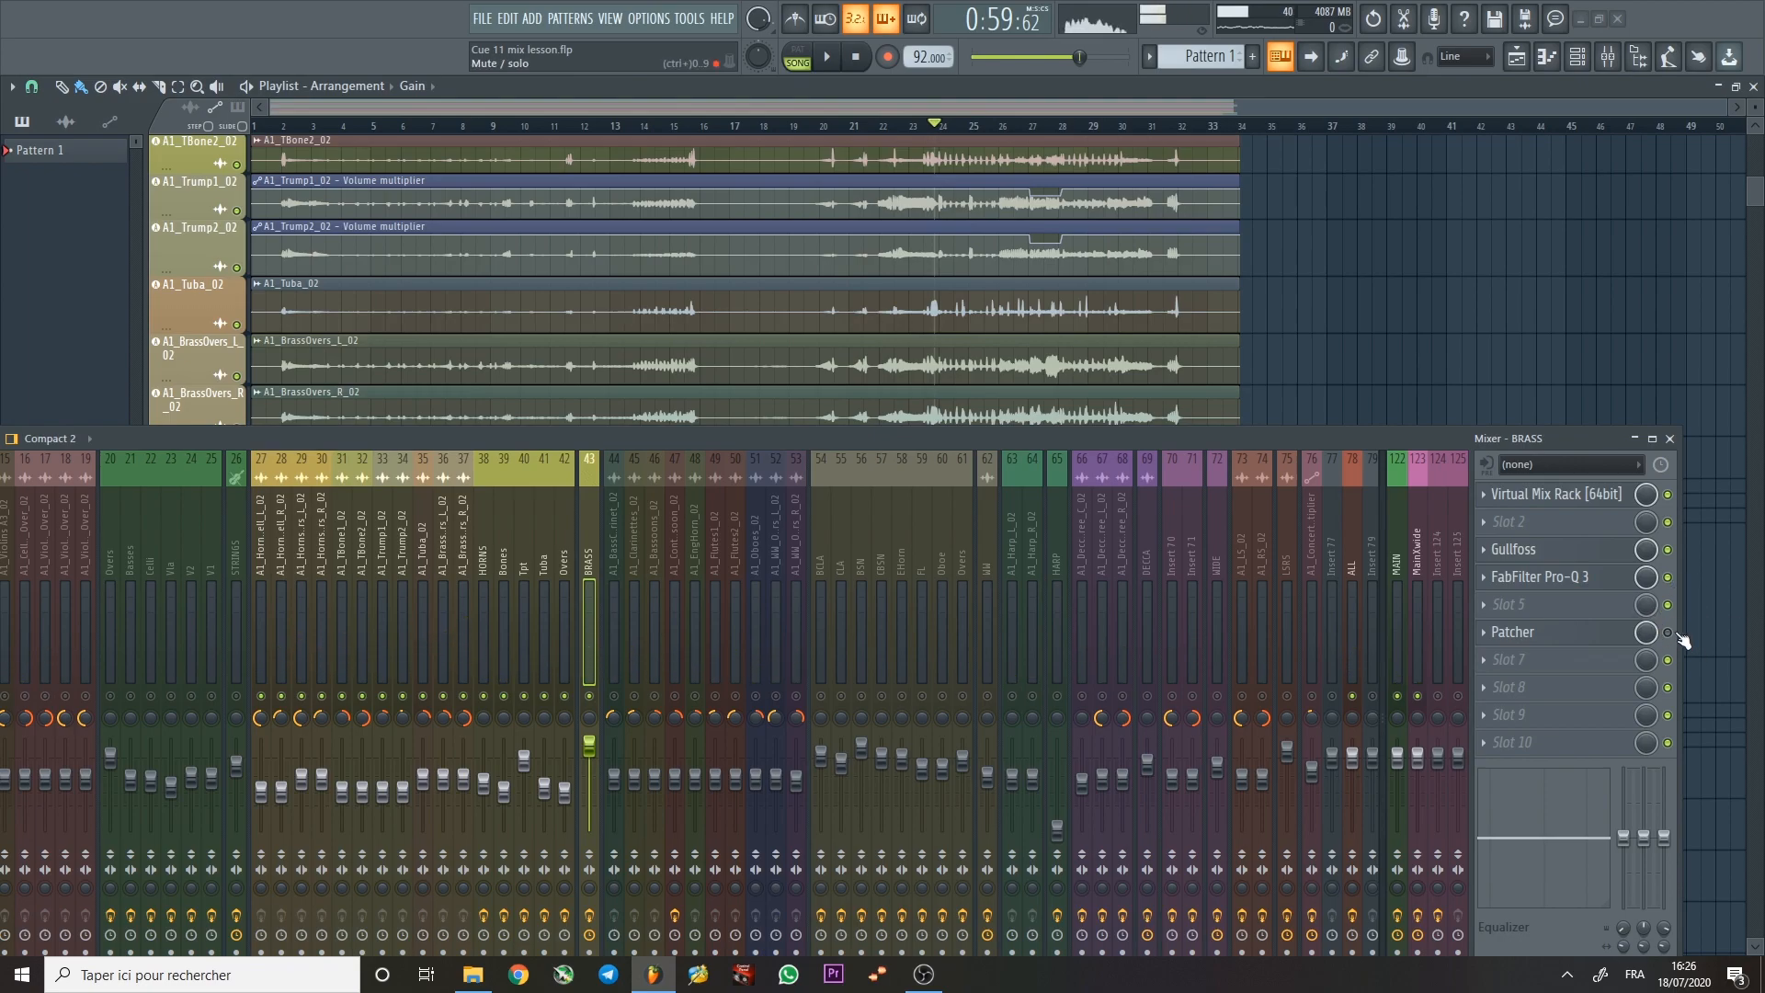
key("space")
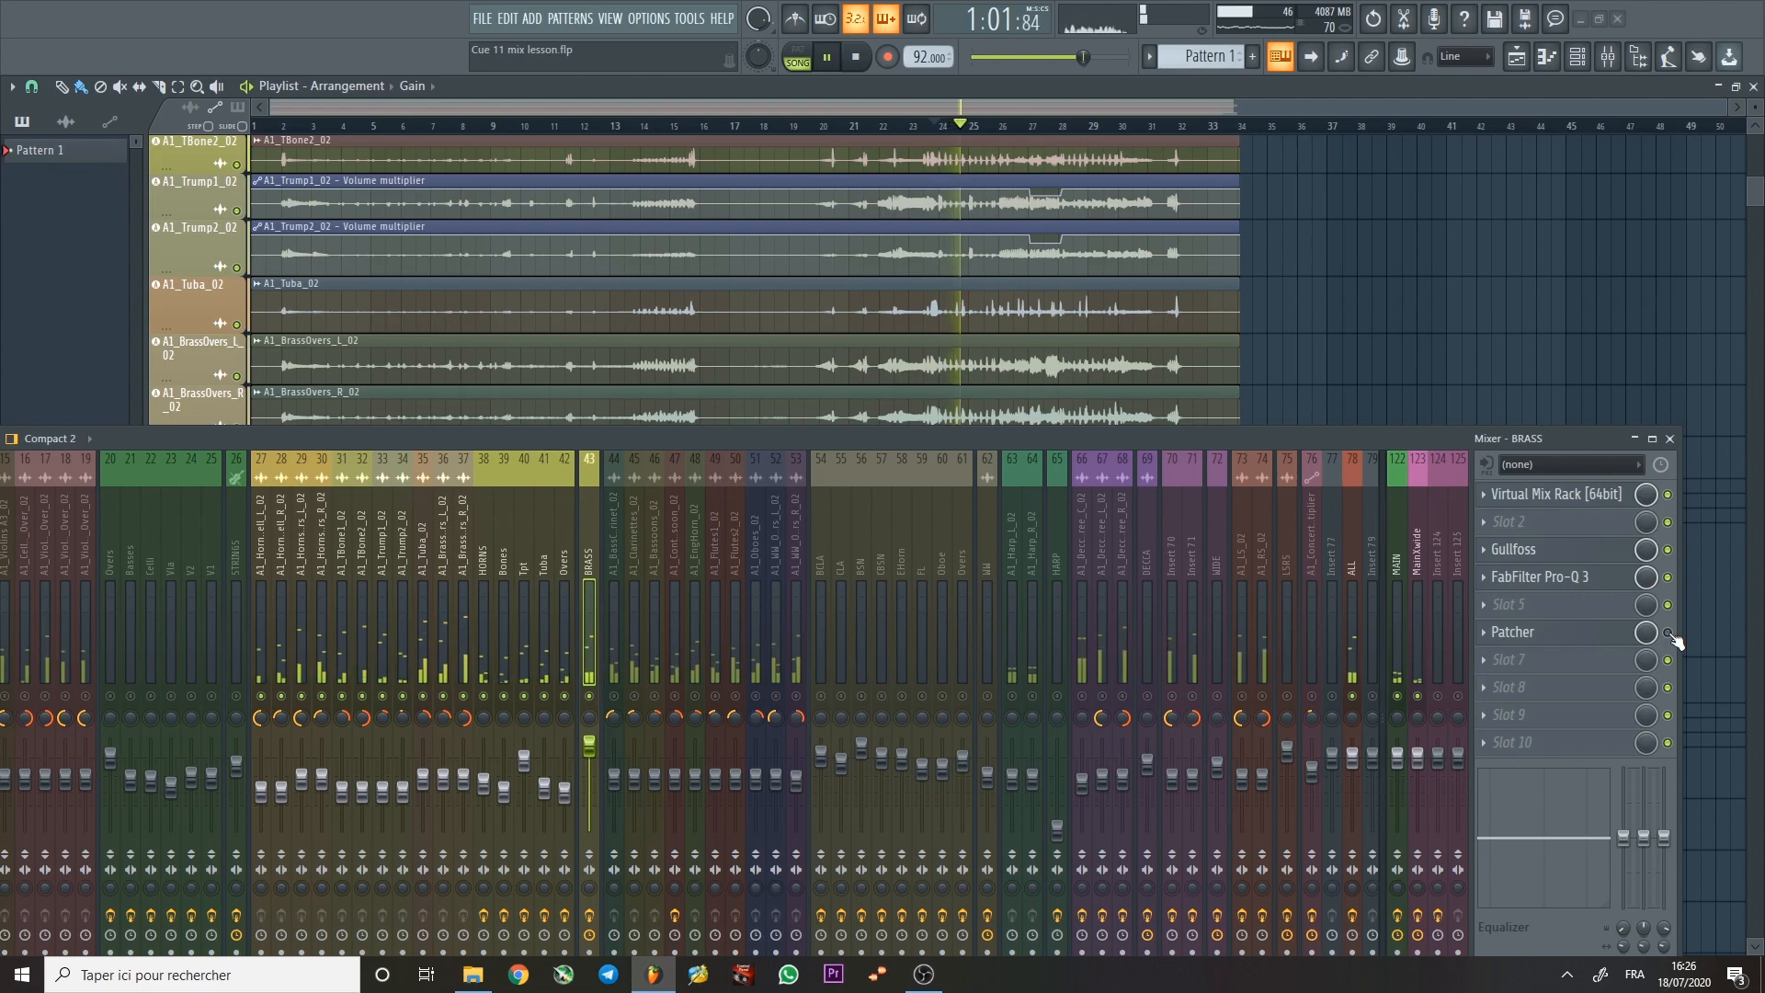
key("space")
key("space")
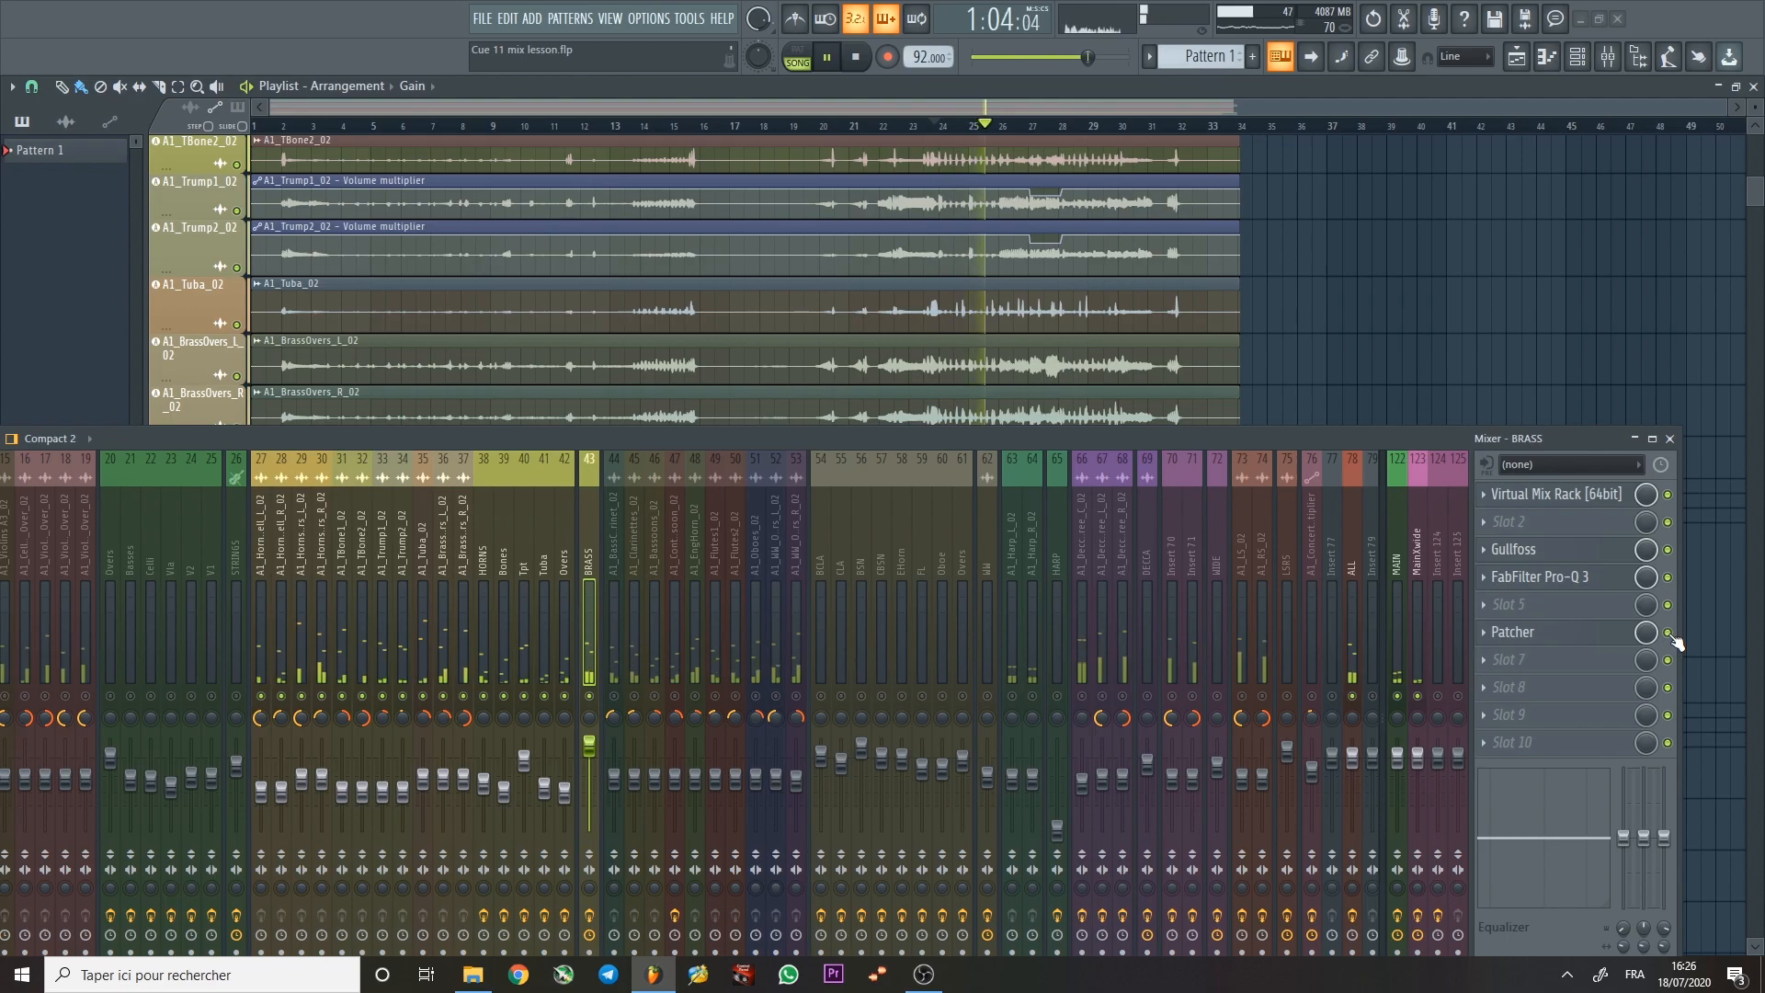
key("space")
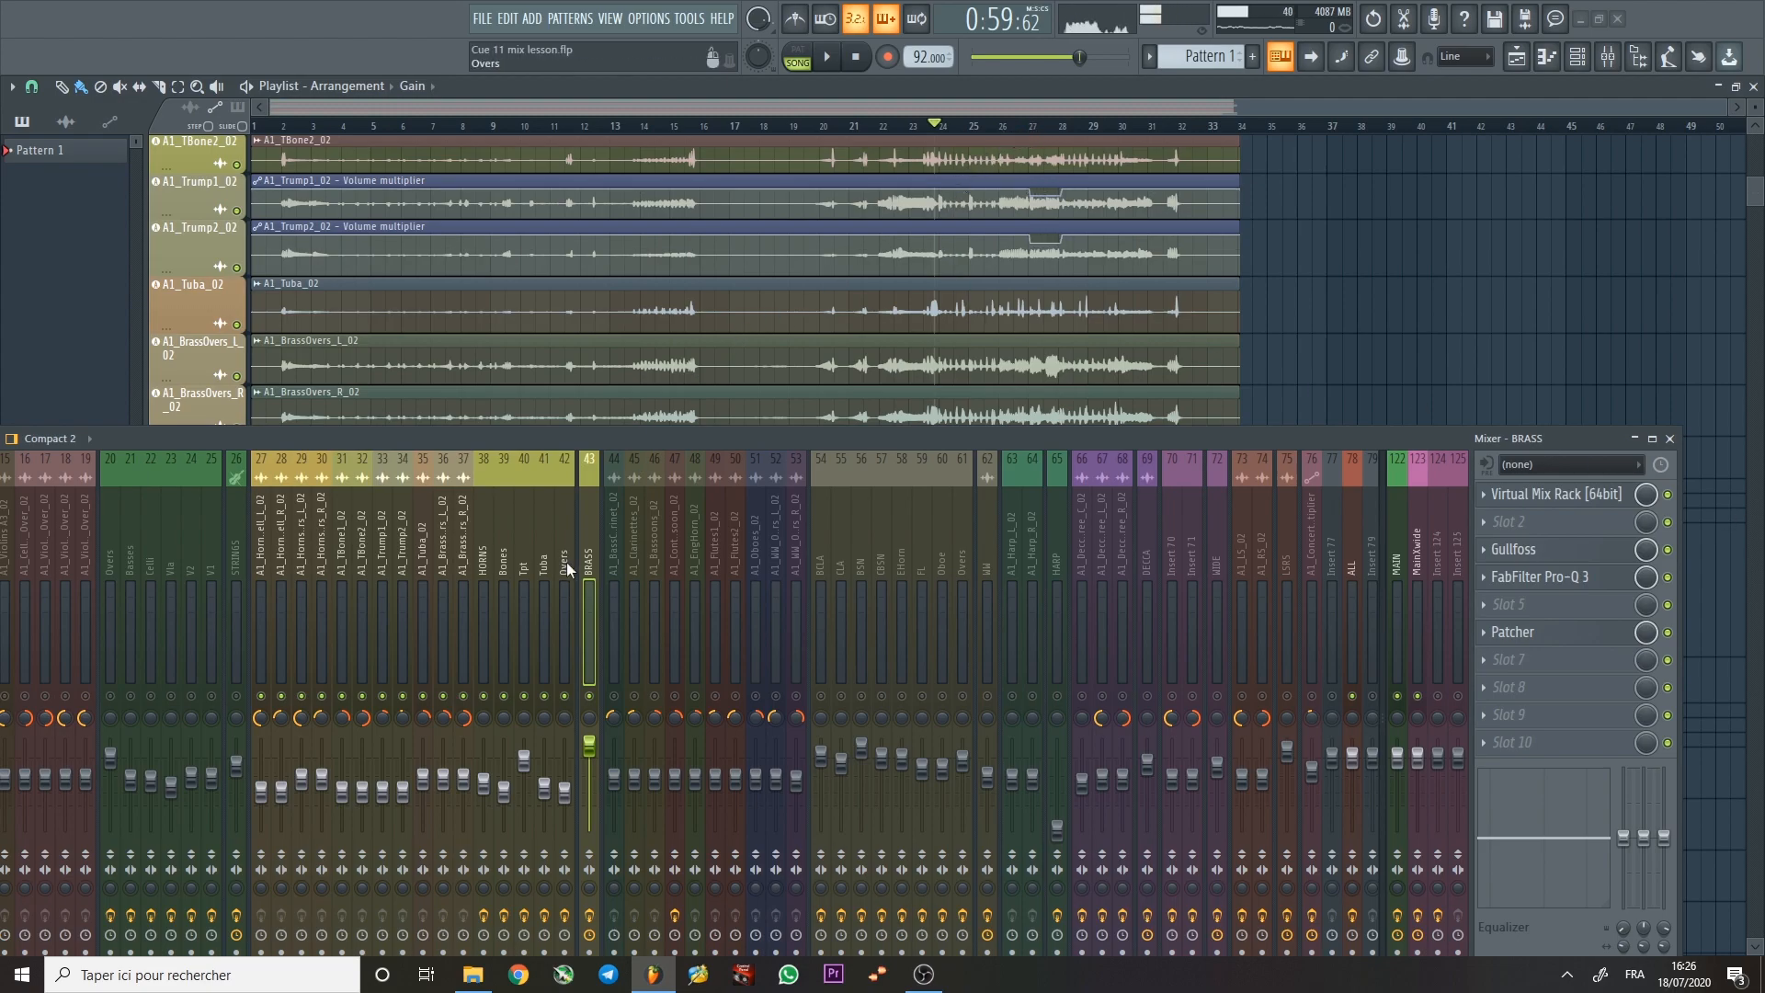
Solo the WW bus, audition the woodwinds from about bar 14, and select the BCLA bus to show its effects.
left_click(979, 545)
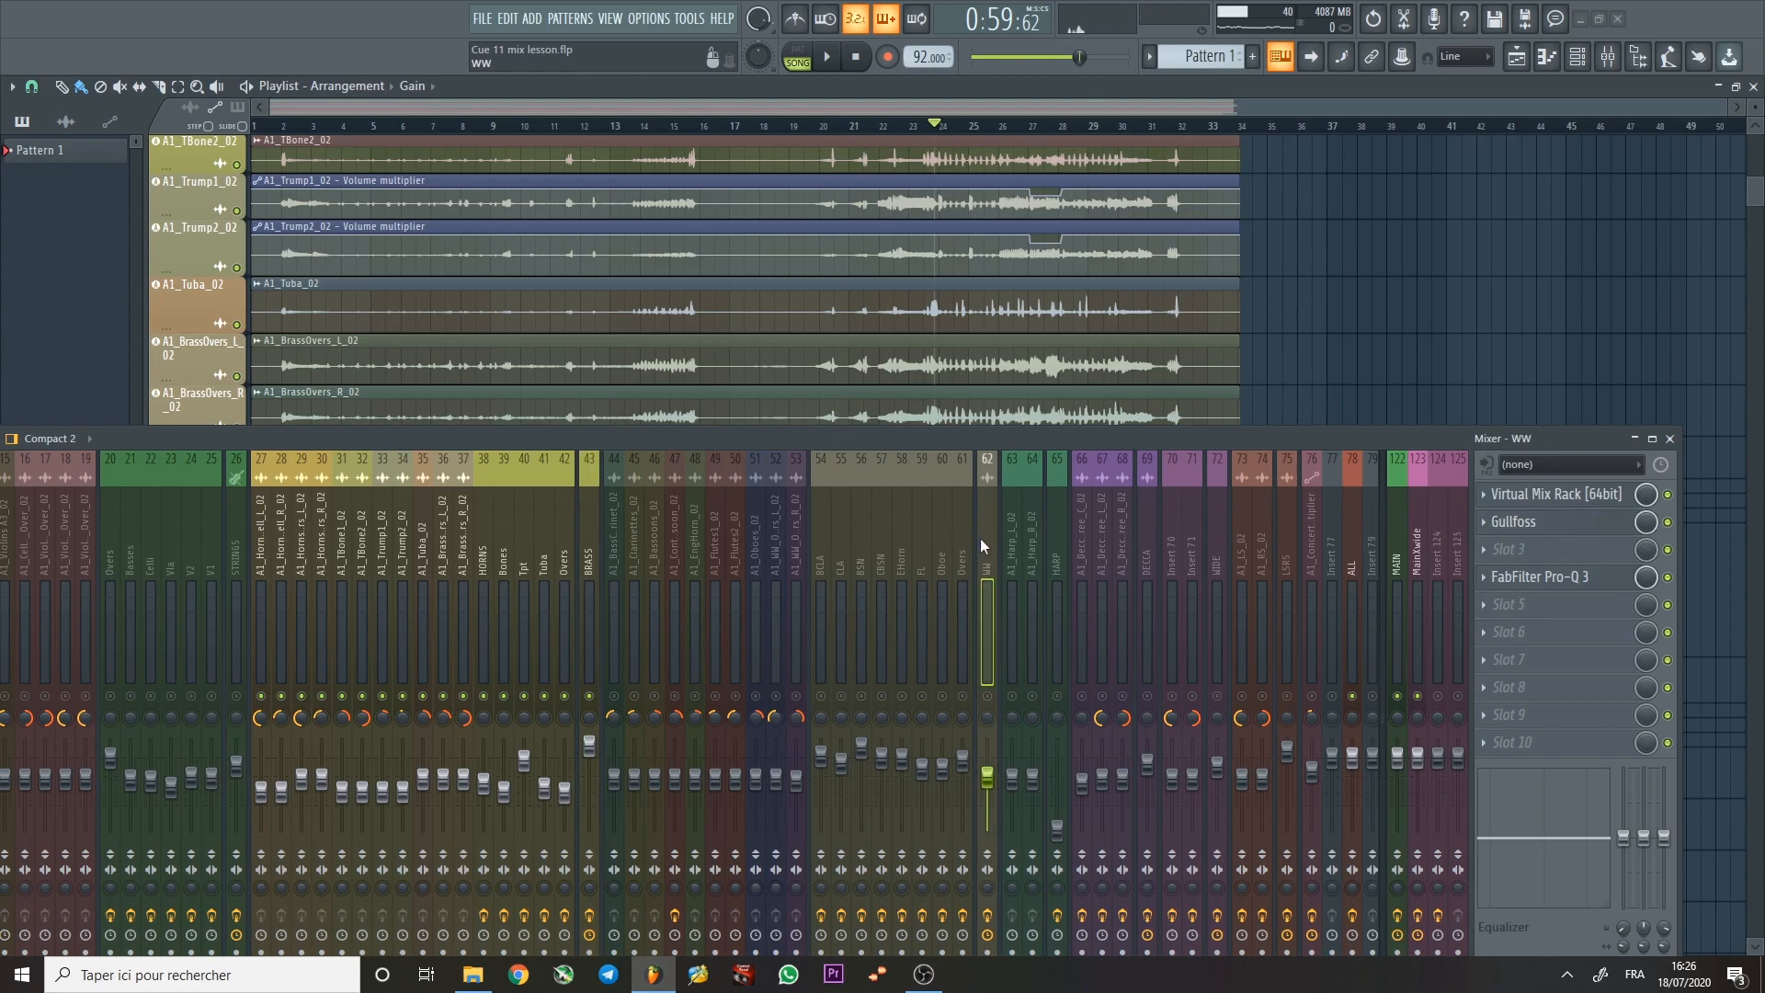
key("space")
scroll(1039, 256, "down", 3)
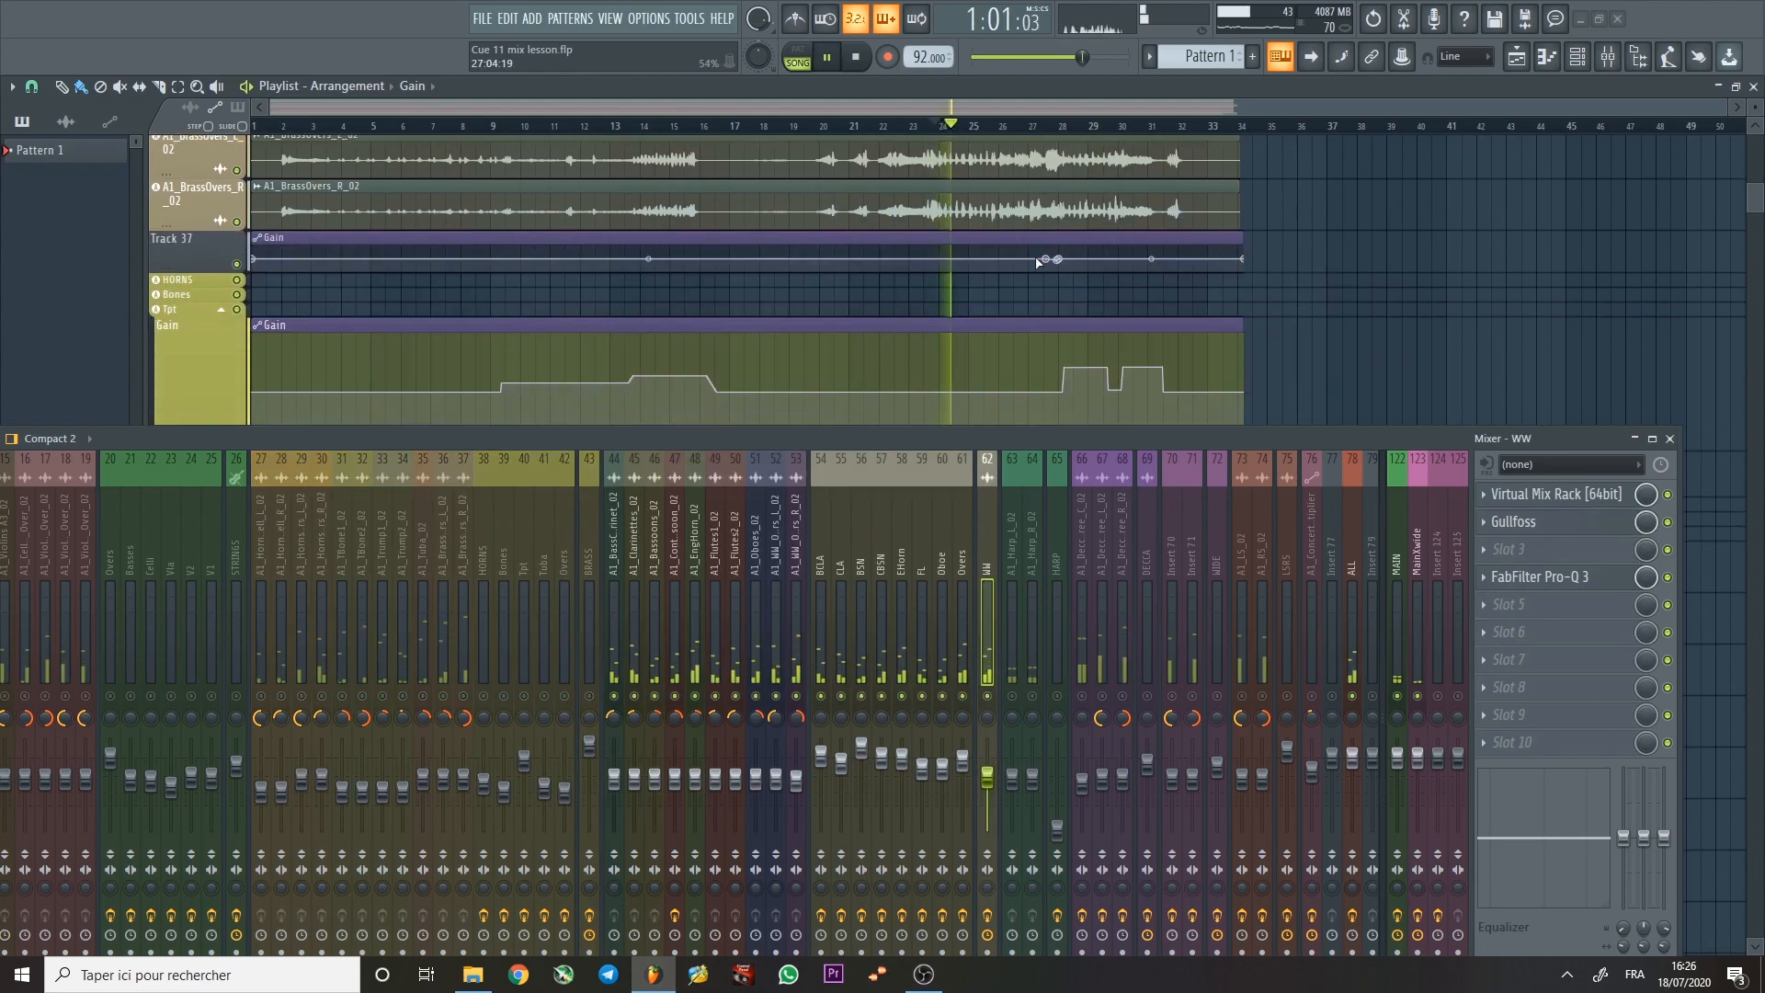
scroll(1037, 230, "down", 3)
left_click(657, 126)
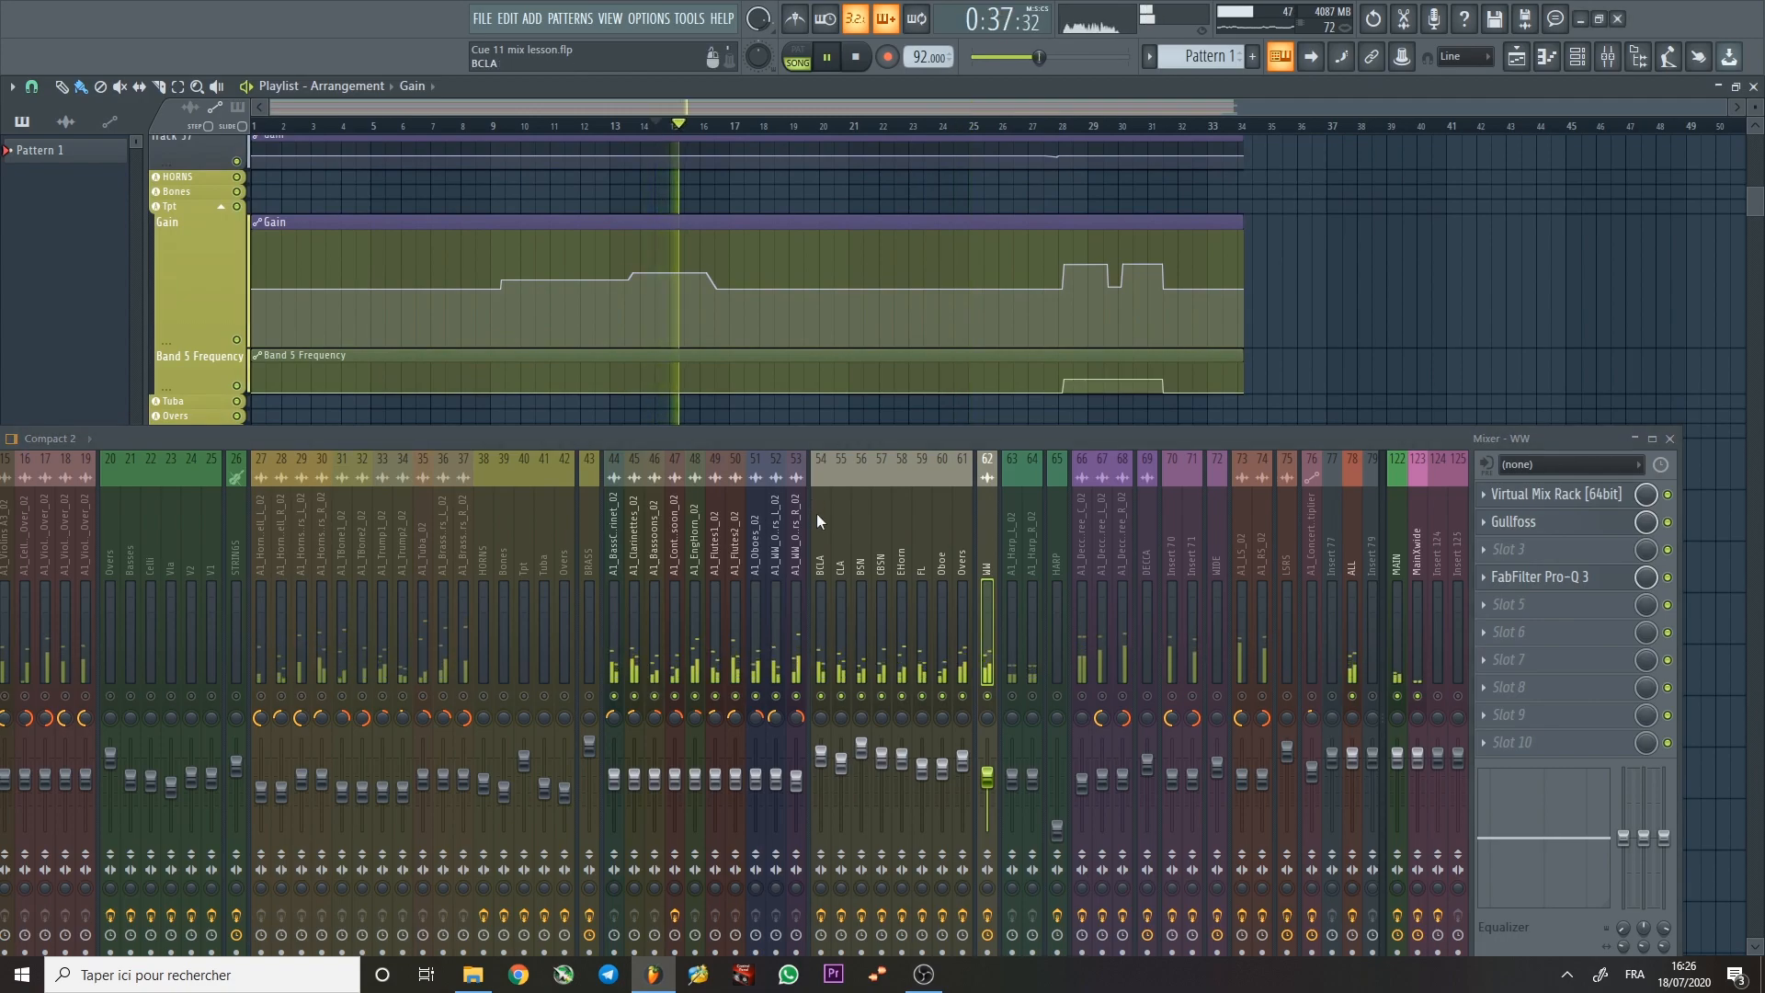
key("space")
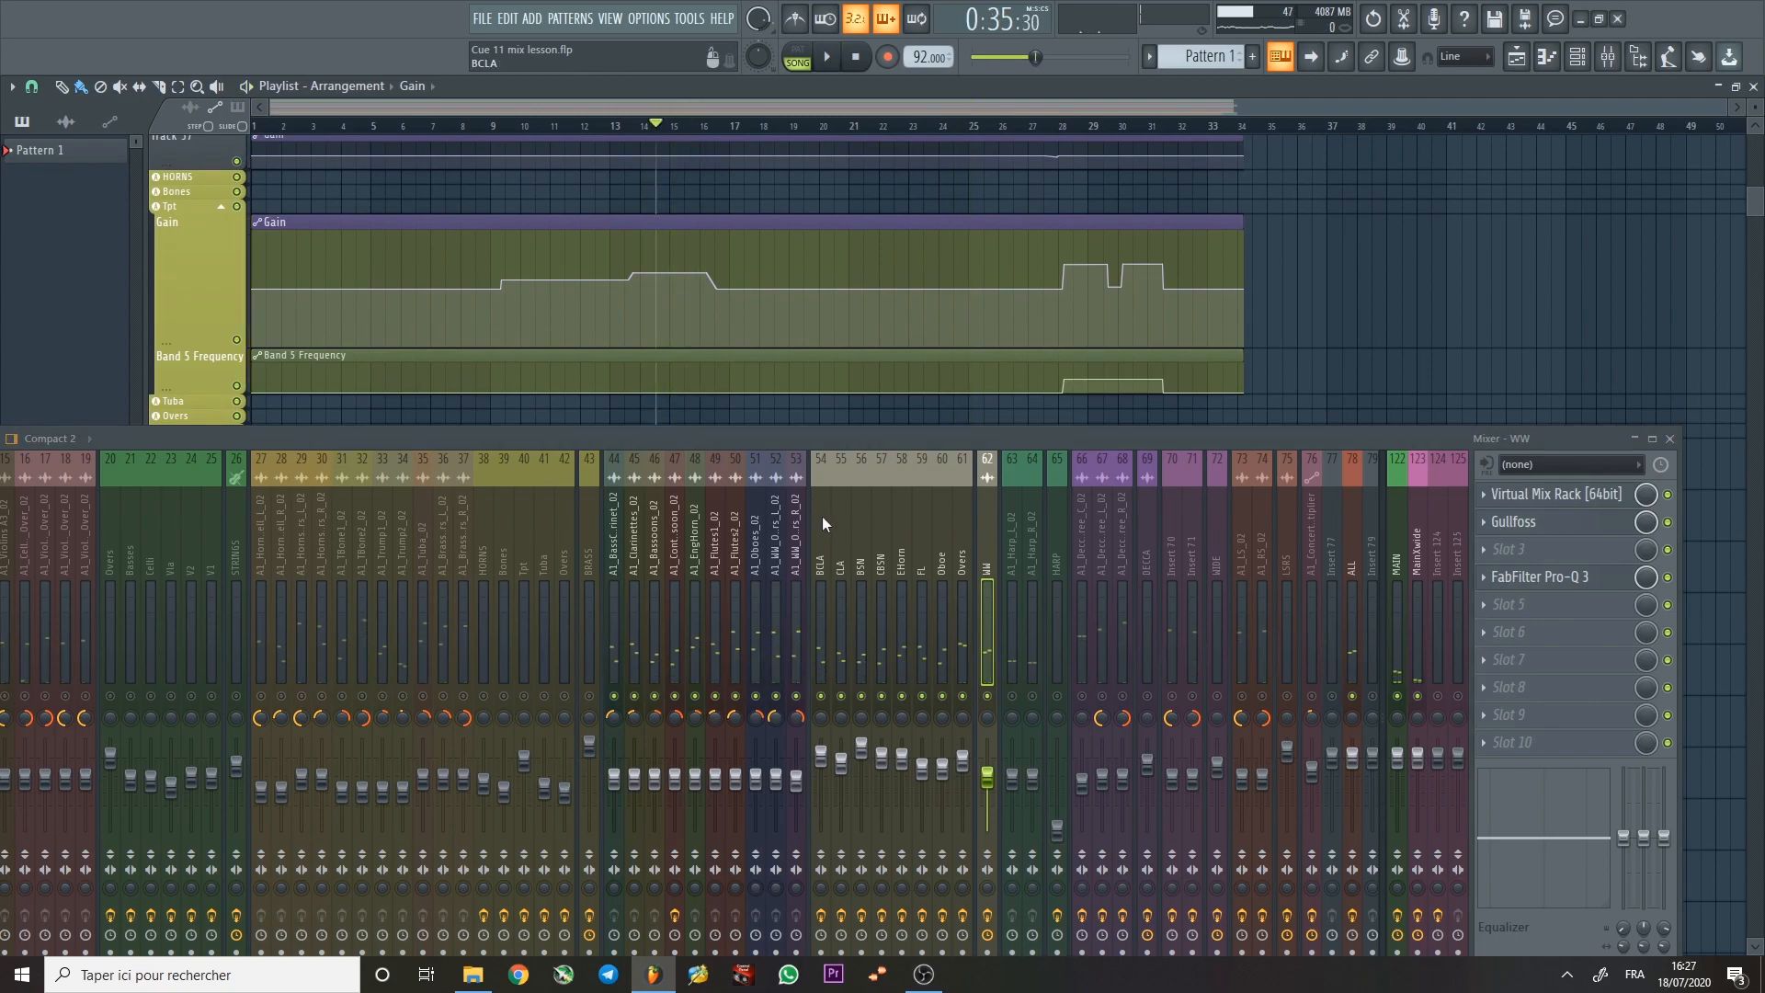
left_click(822, 516)
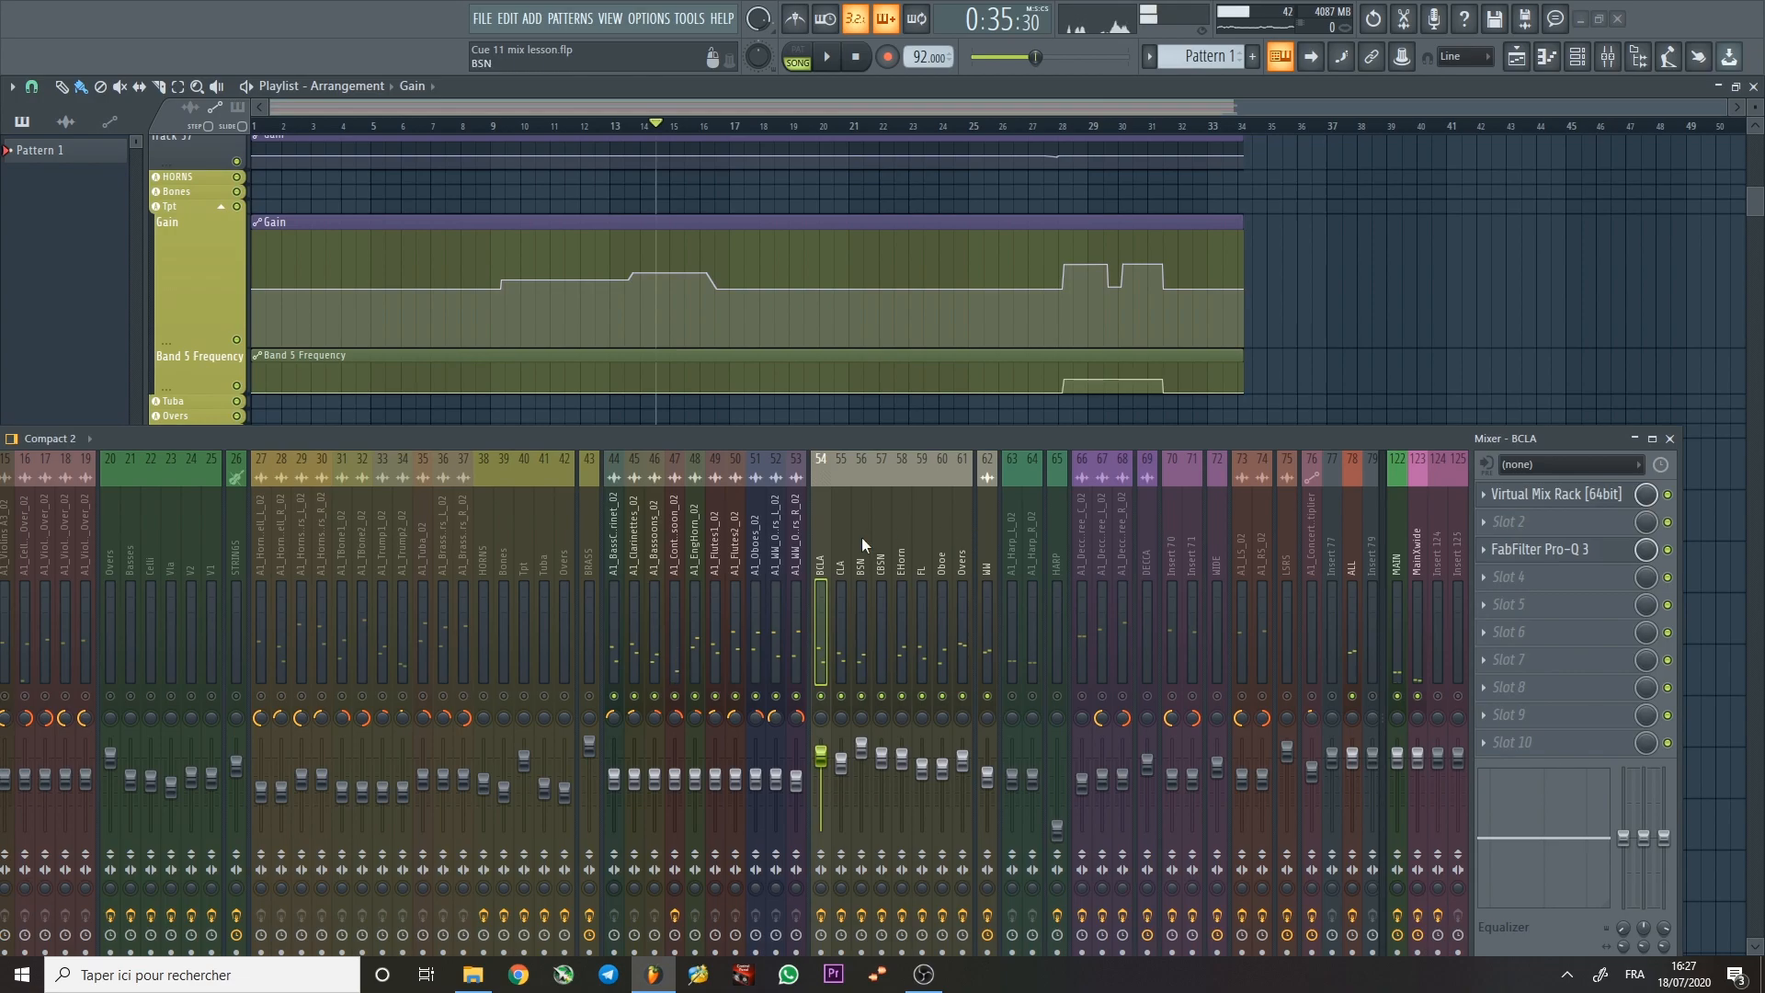
Solo the BCLA bus, audition its Pro-Q 3 cut near 4 kHz with playback from about bar 28, and close the EQ.
left_click(1554, 550)
key("space")
left_click(1088, 140)
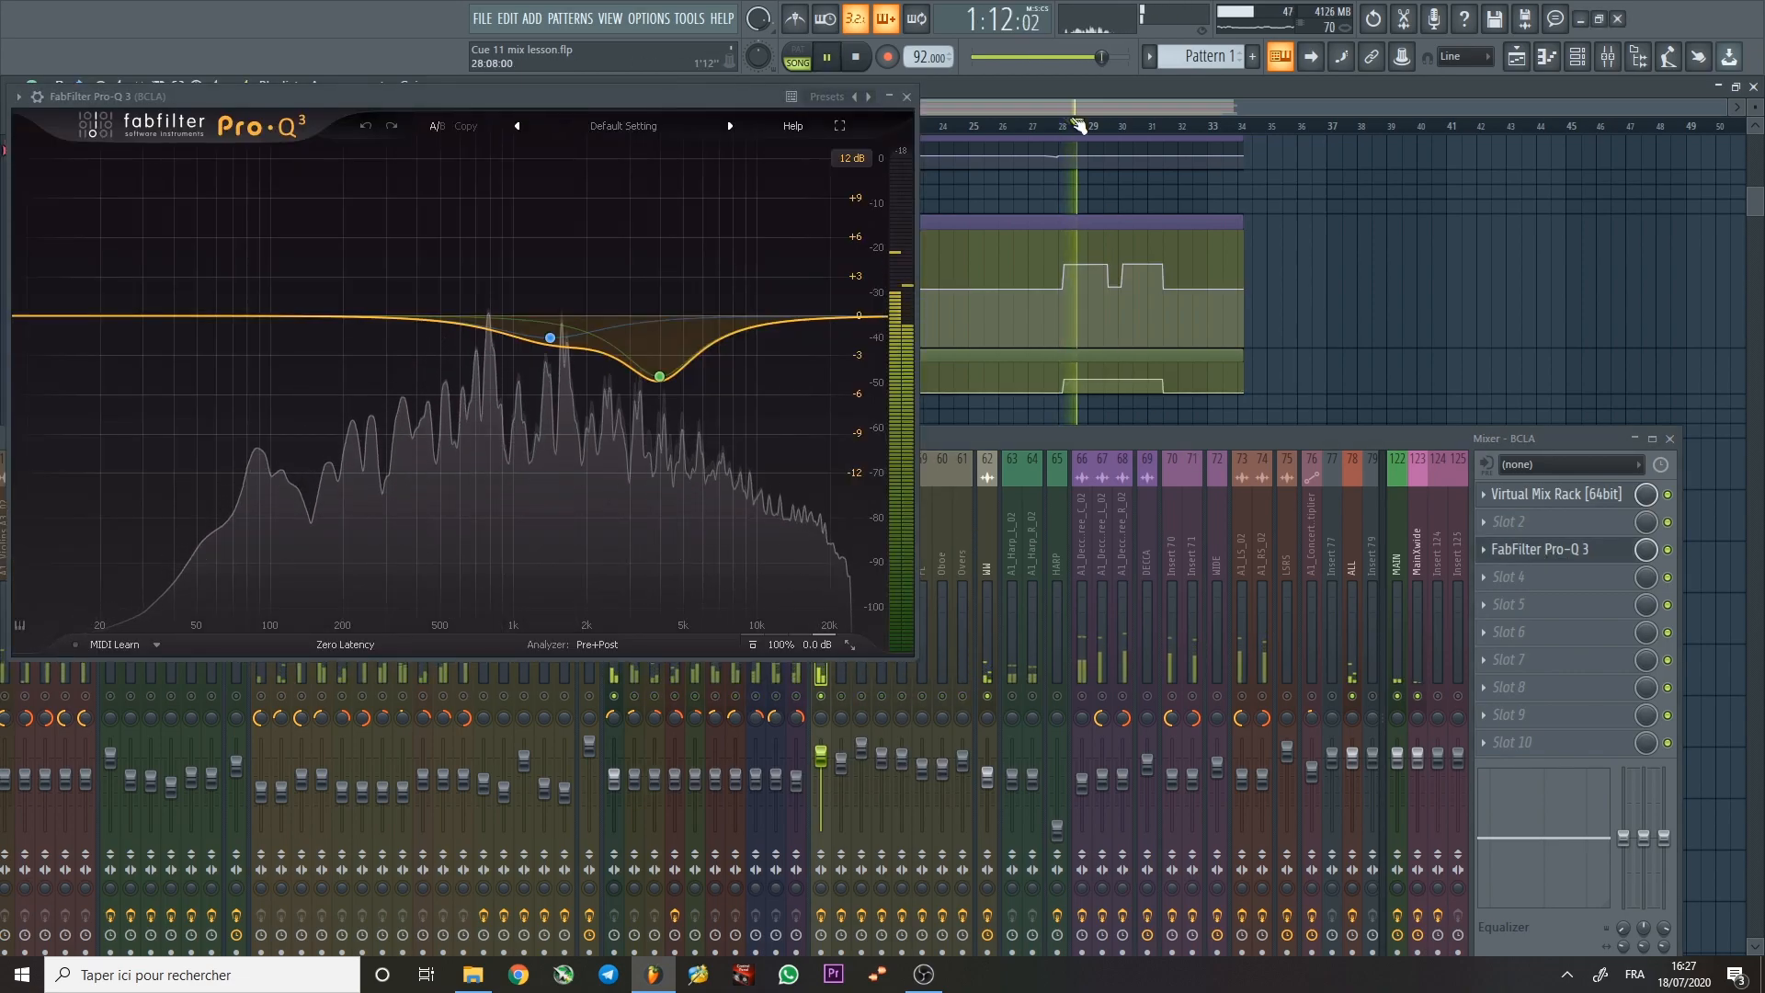
key("space")
key("space")
left_click(684, 407)
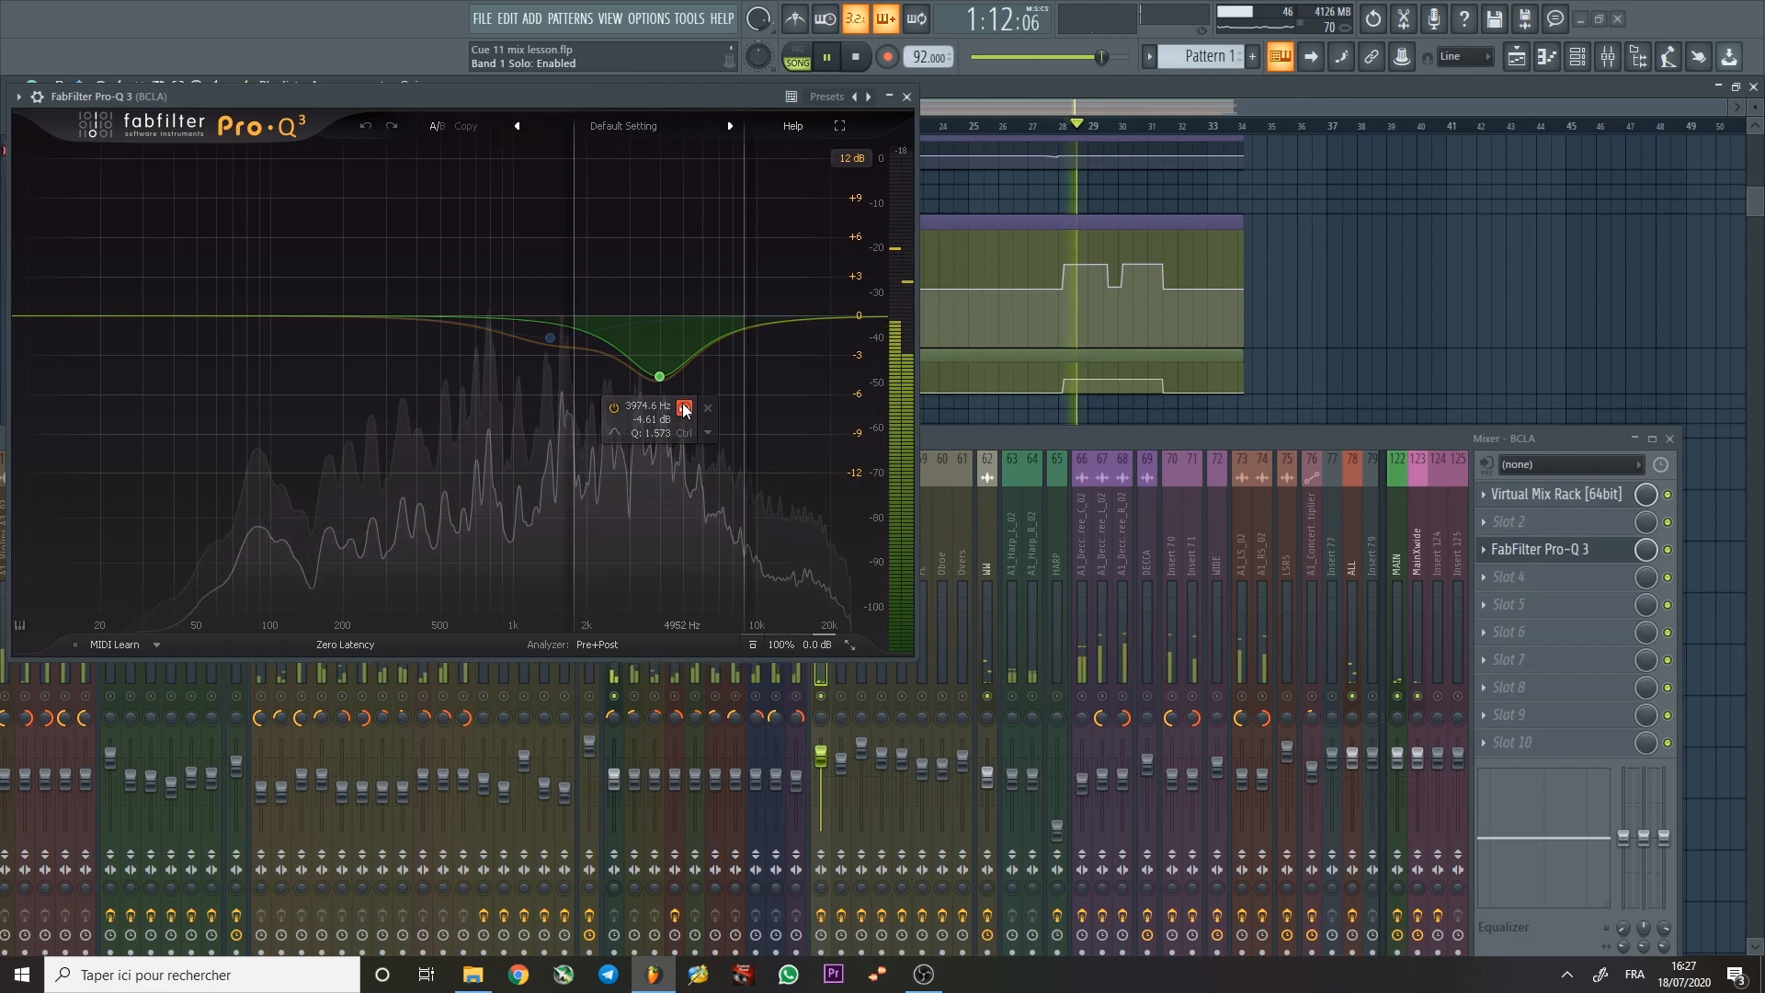
left_click(906, 97)
Solo the CLA bus, audition the cut band in its Pro-Q 3 during playback, and close the EQ.
left_click(840, 513)
key("space")
key("space")
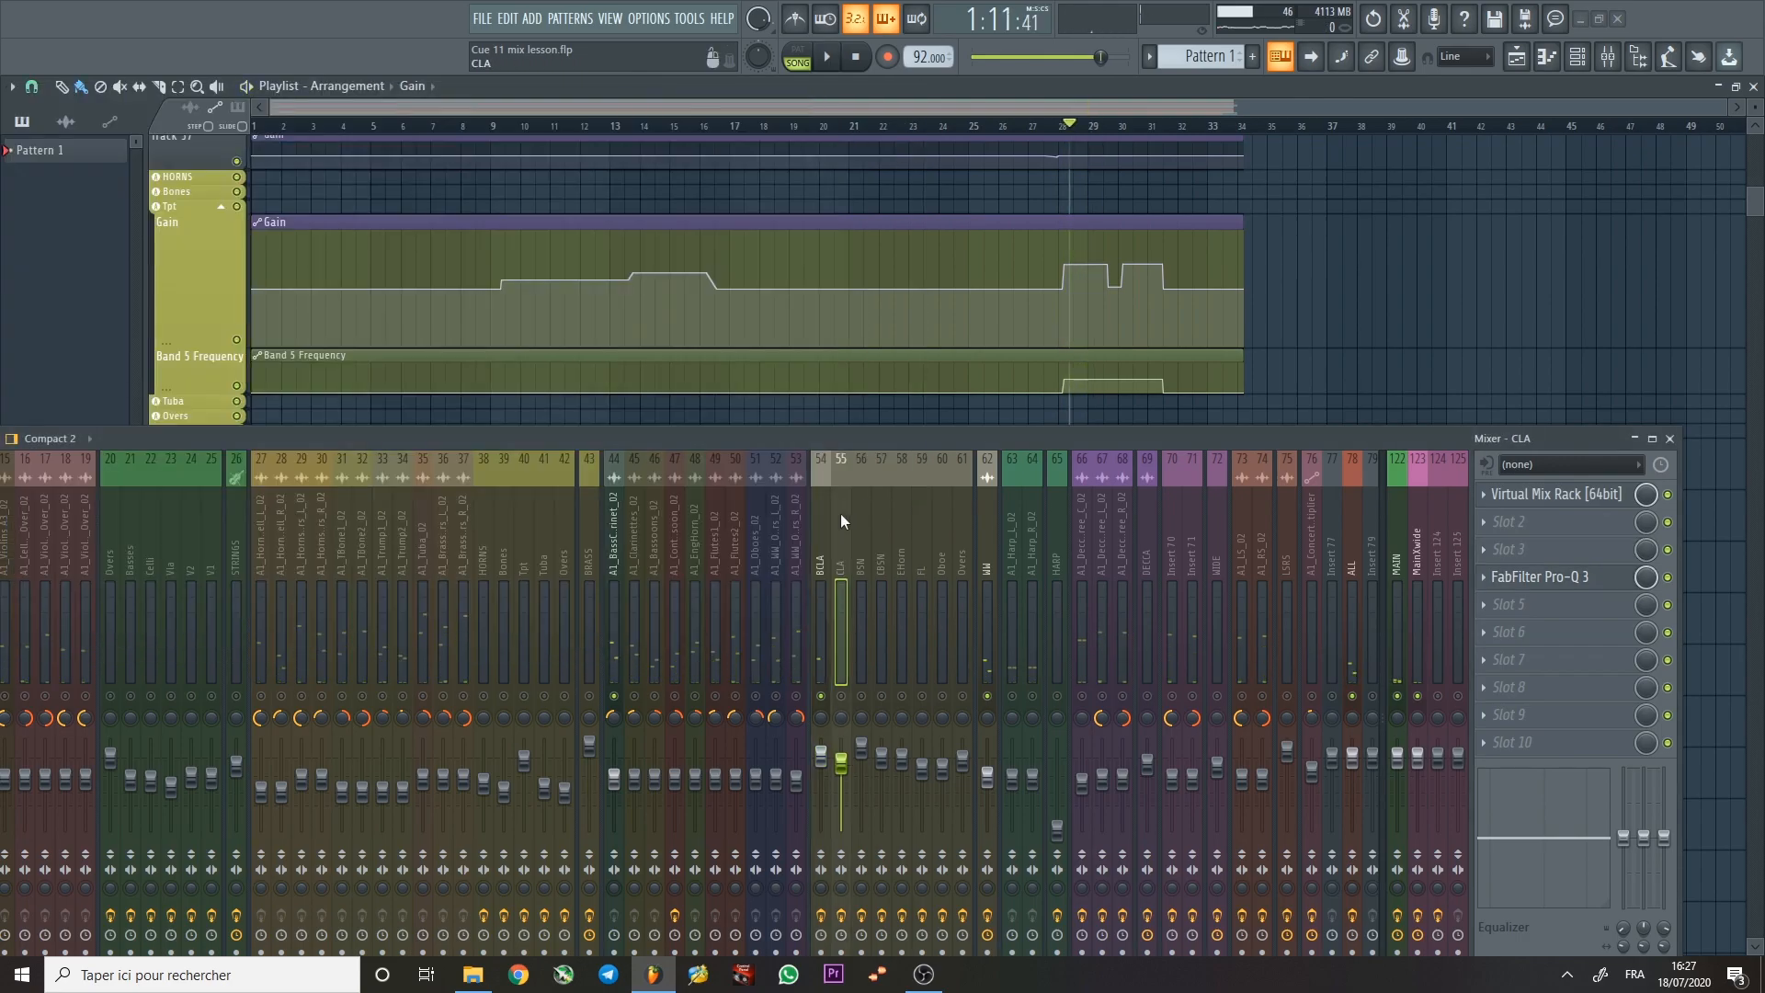
left_click(1545, 577)
left_click(800, 502)
key("space")
key("space")
key("space")
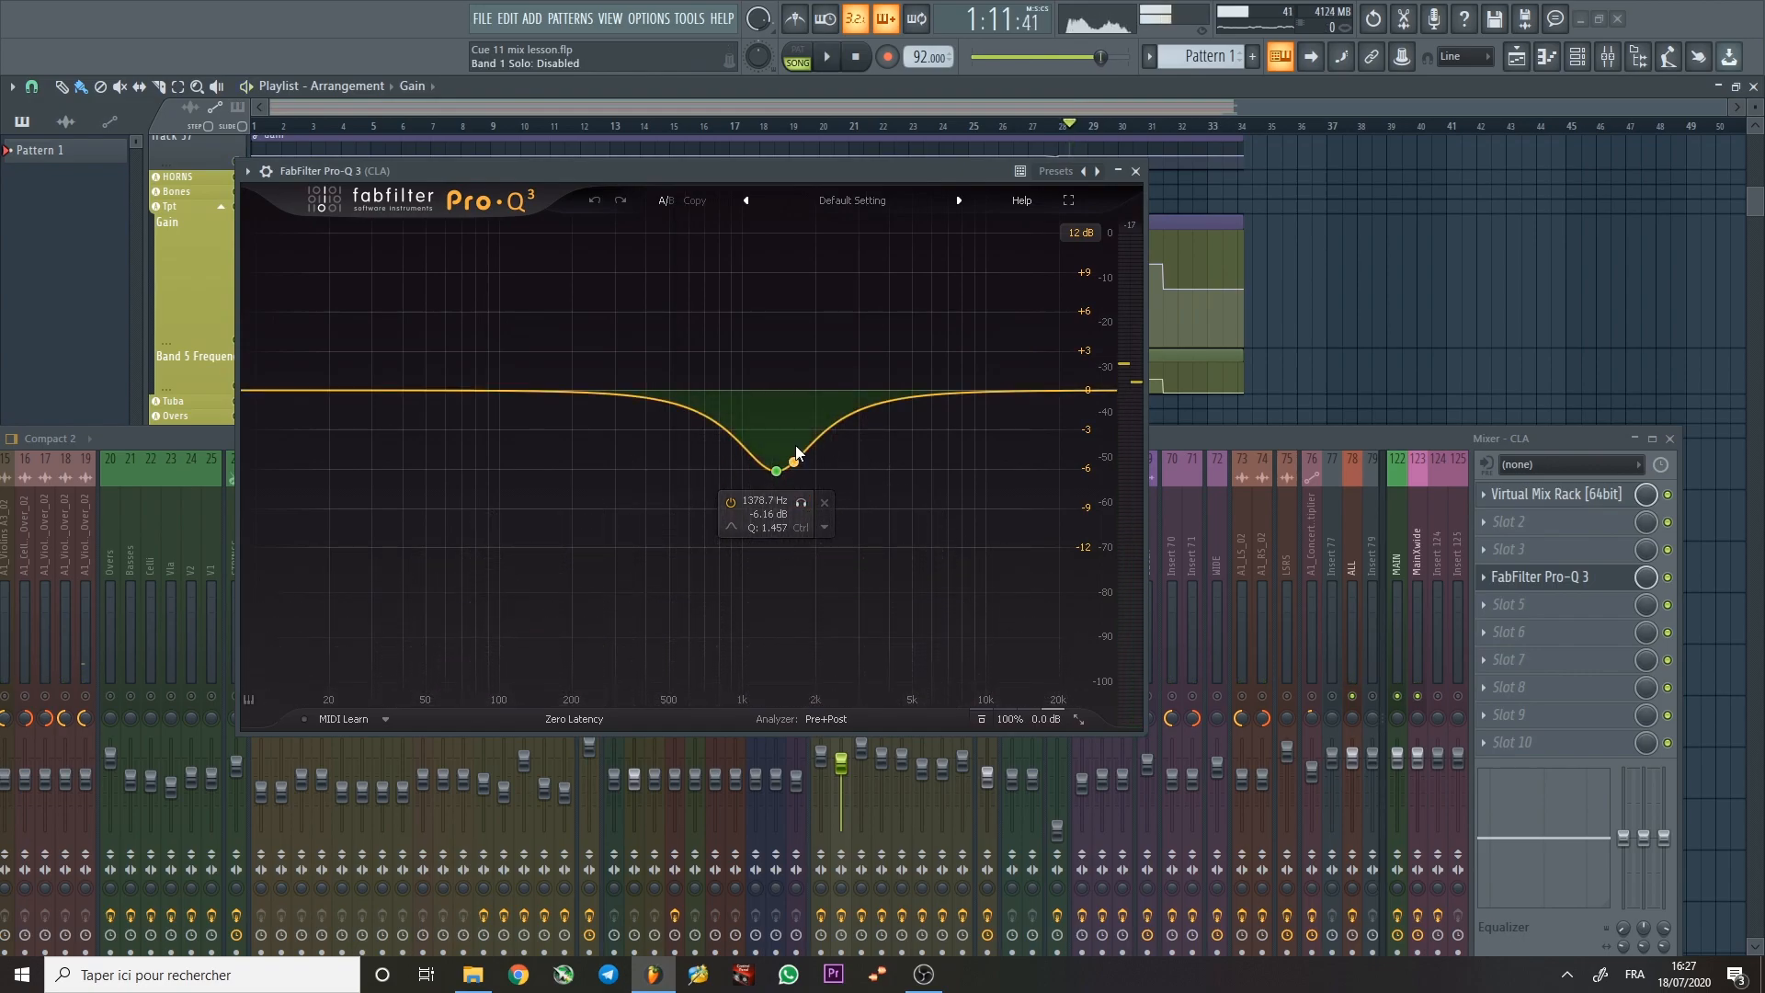
left_click(1137, 171)
Solo the BSN bus, review its Pro-Q 3 curve while playing different parts of the cue, and close the EQ.
left_click(864, 543)
key("space")
left_click(1558, 550)
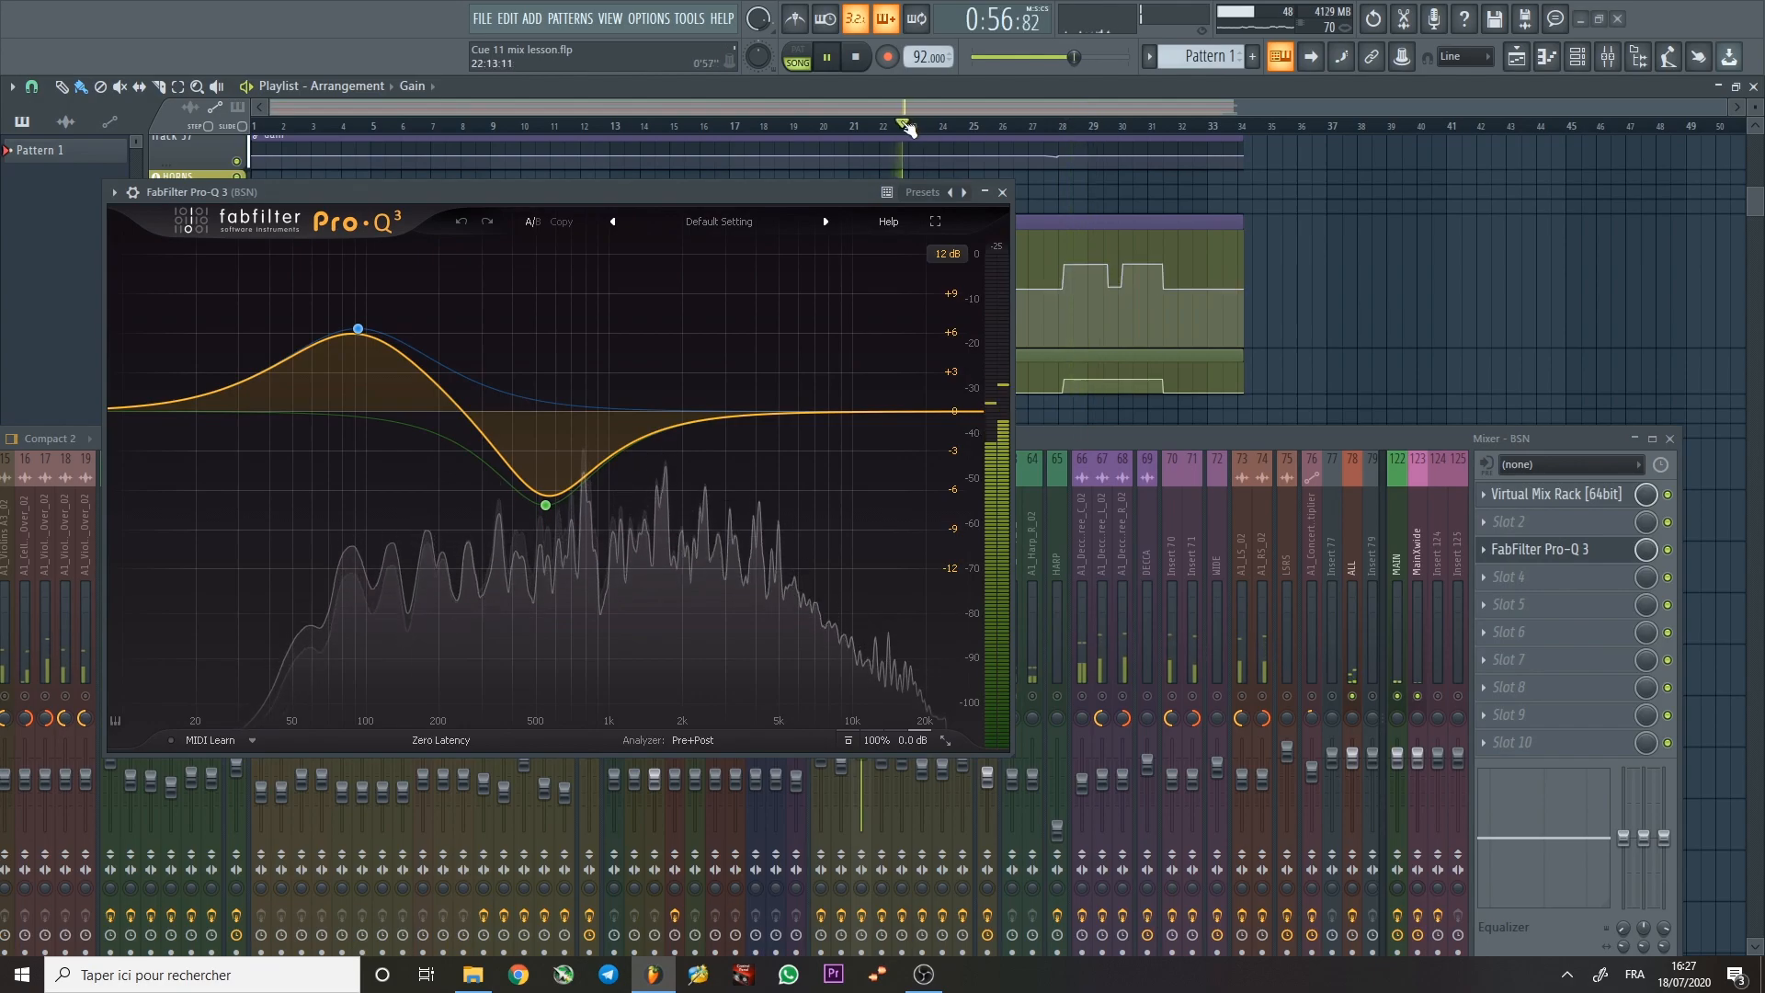
left_click_drag(478, 129, 741, 127)
left_click(1002, 192)
Find the A1_Bassoons_02 track in the playlist and enlarge its height.
scroll(1071, 280, "down", 5)
scroll(1071, 280, "up", 3)
scroll(713, 289, "down", 1)
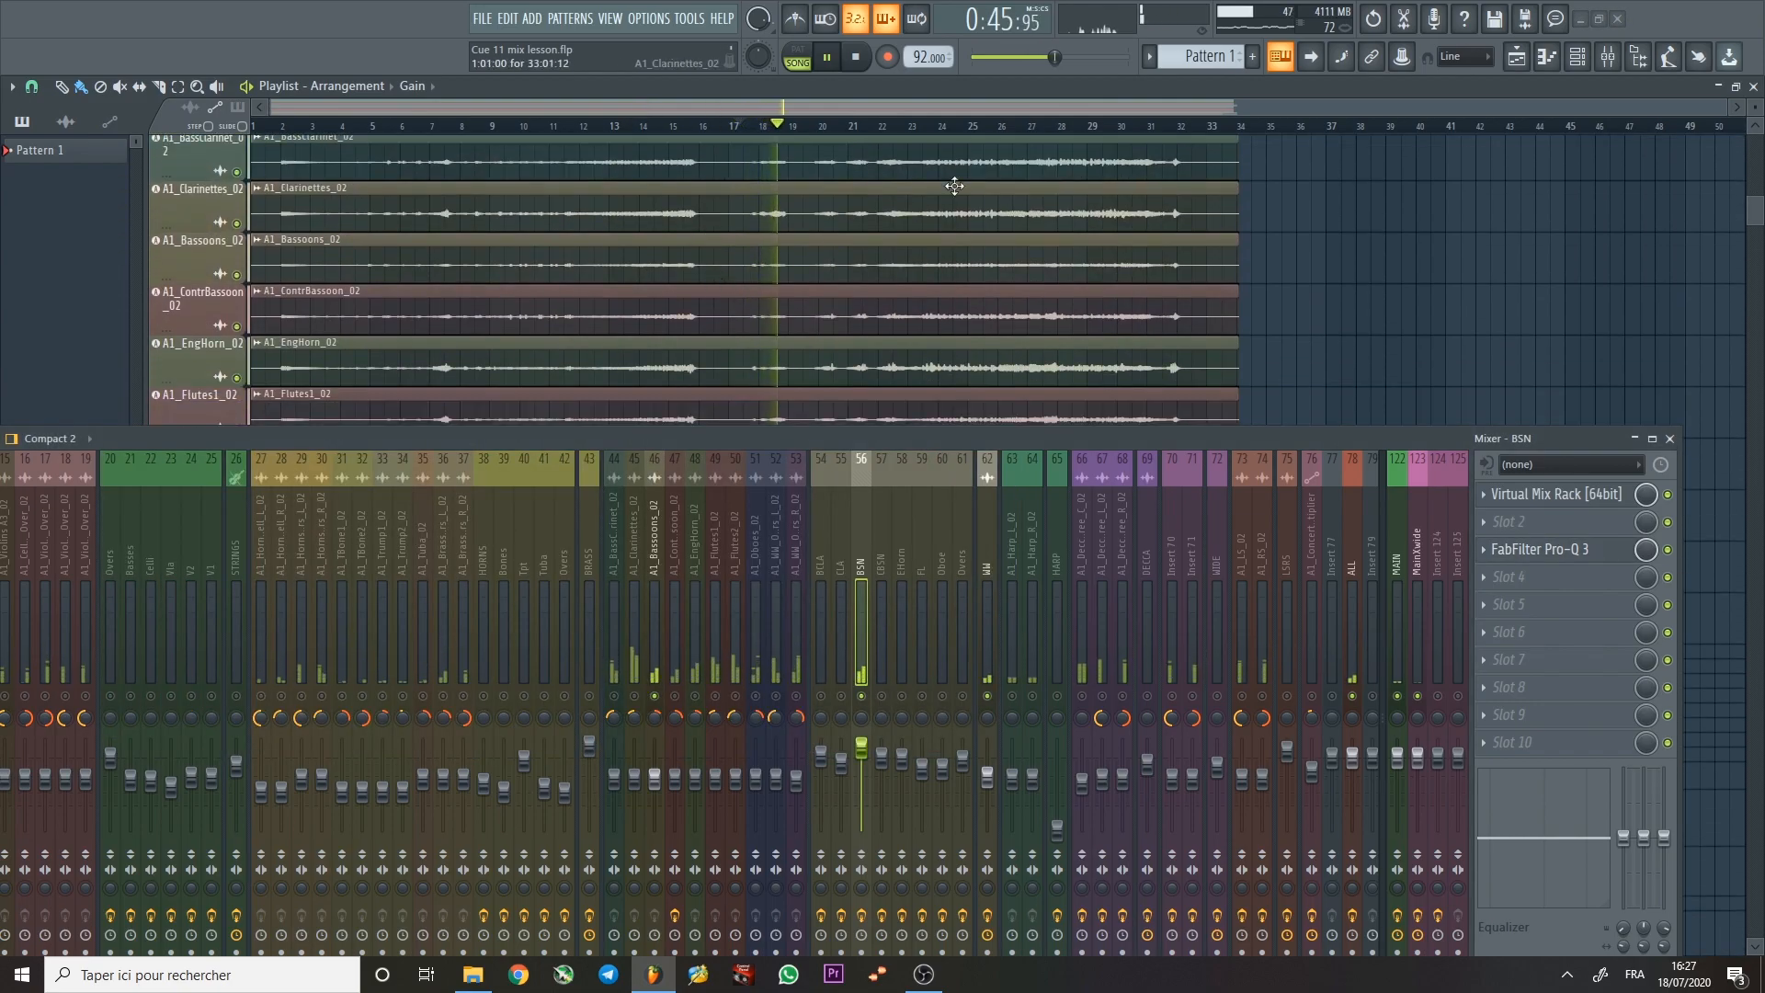
left_click_drag(182, 277, 184, 384)
Audition the soloed bassoons from the cue's start, about bar 15 and about bars 29 to 30, and stop playback.
key("space")
key("space")
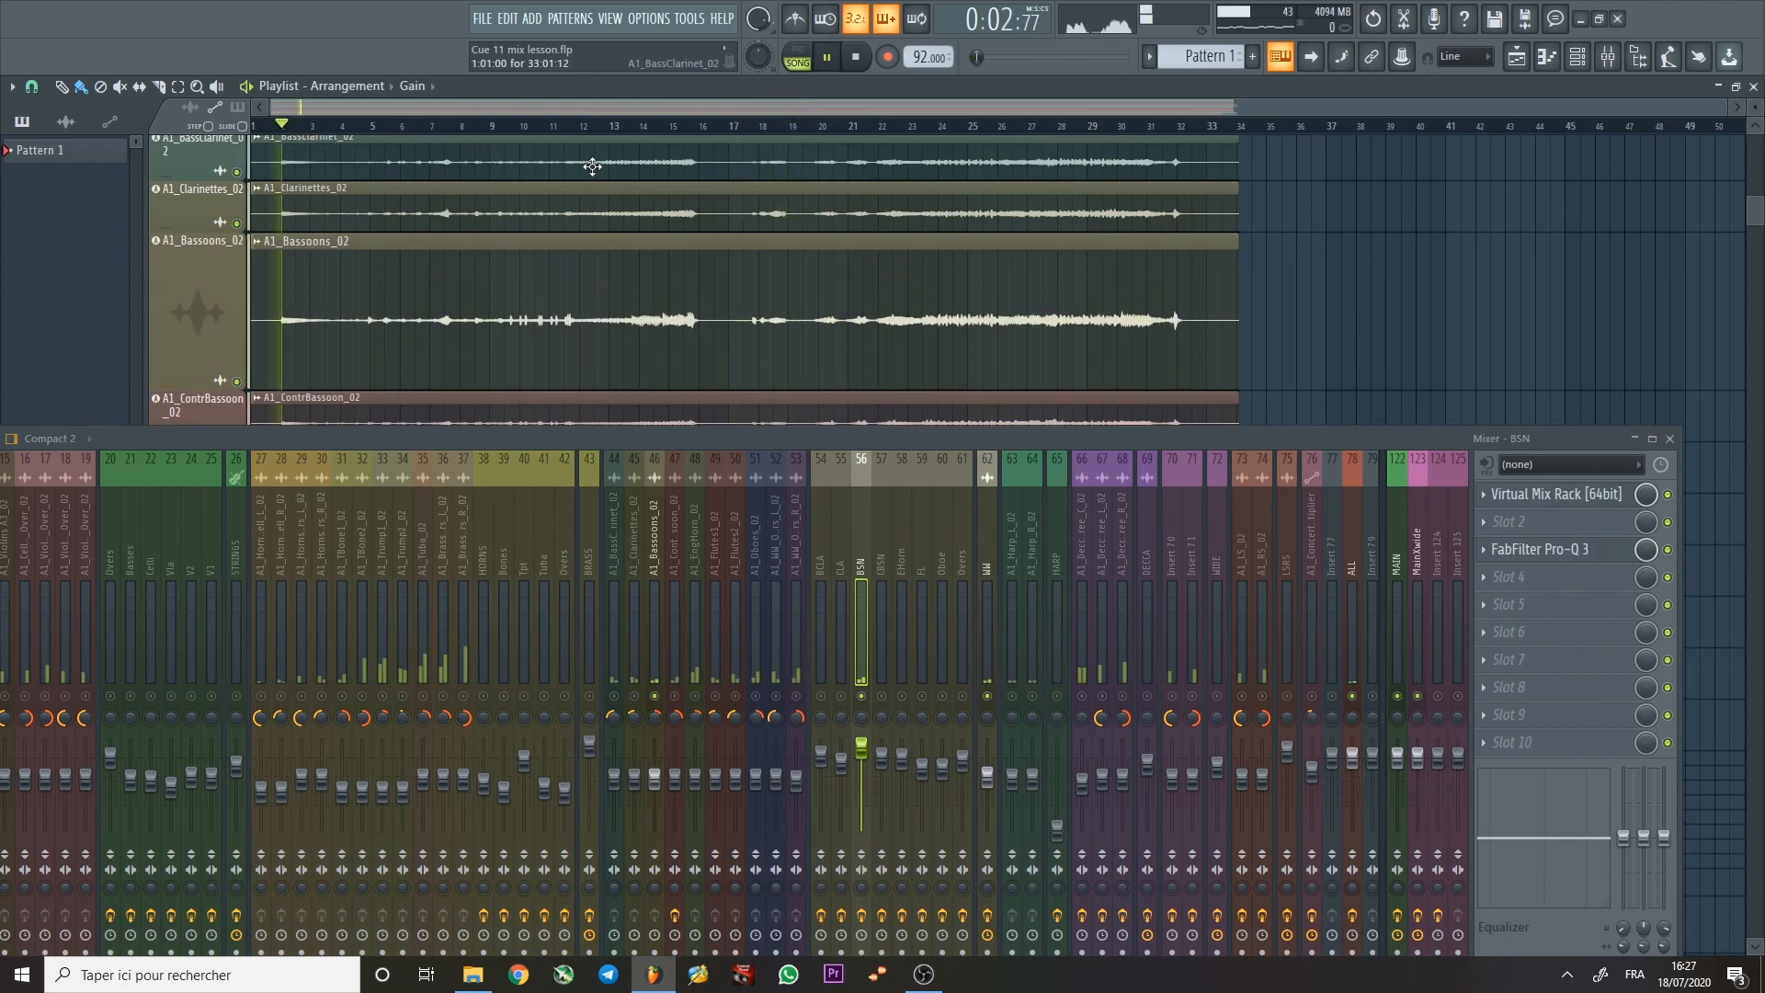
left_click(674, 128)
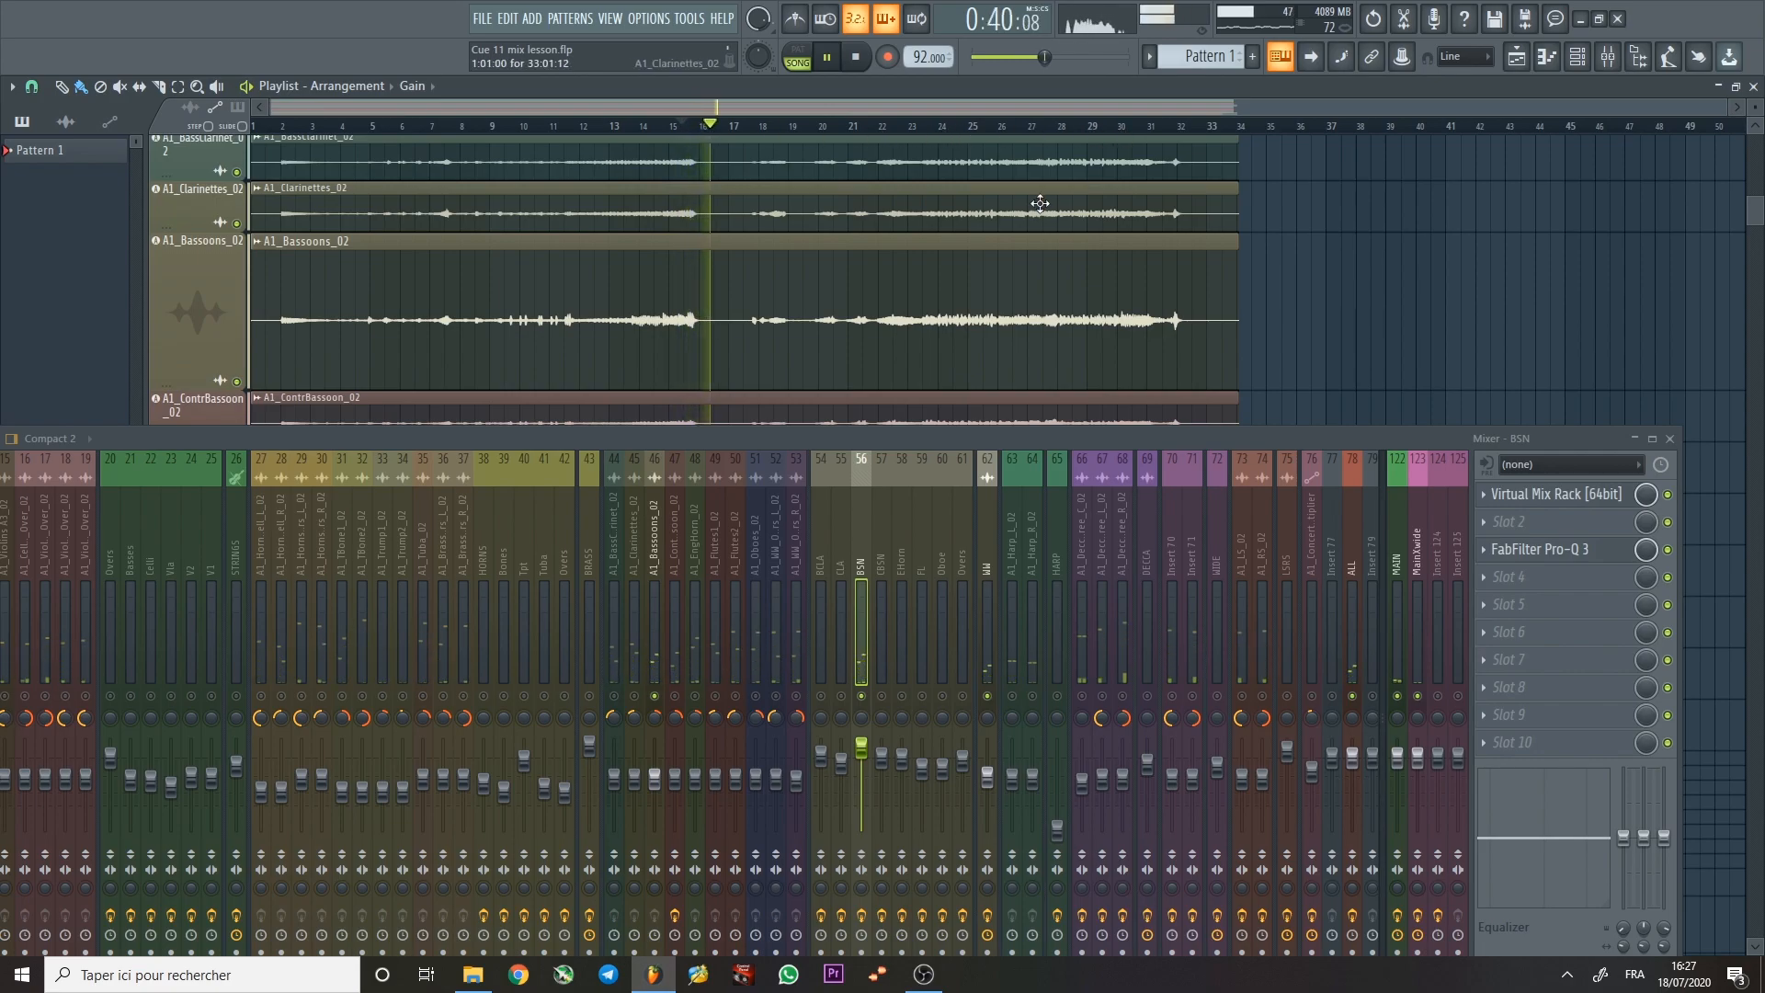
left_click(1108, 126)
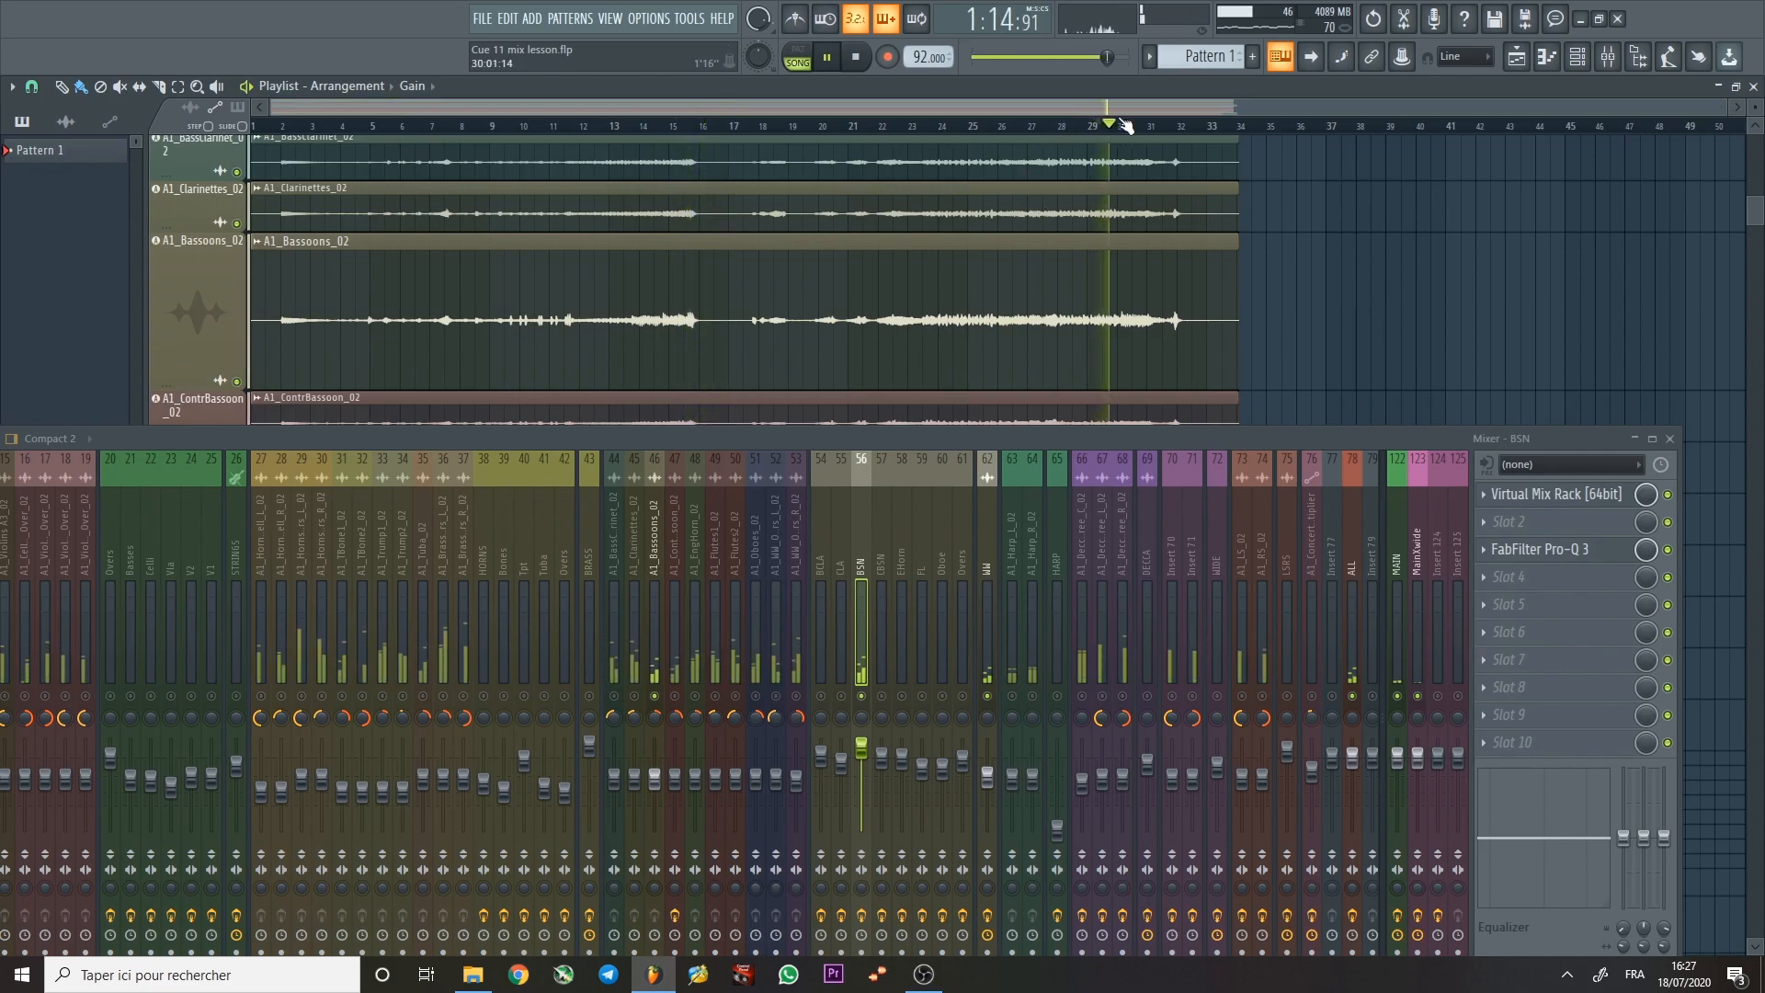
key("space")
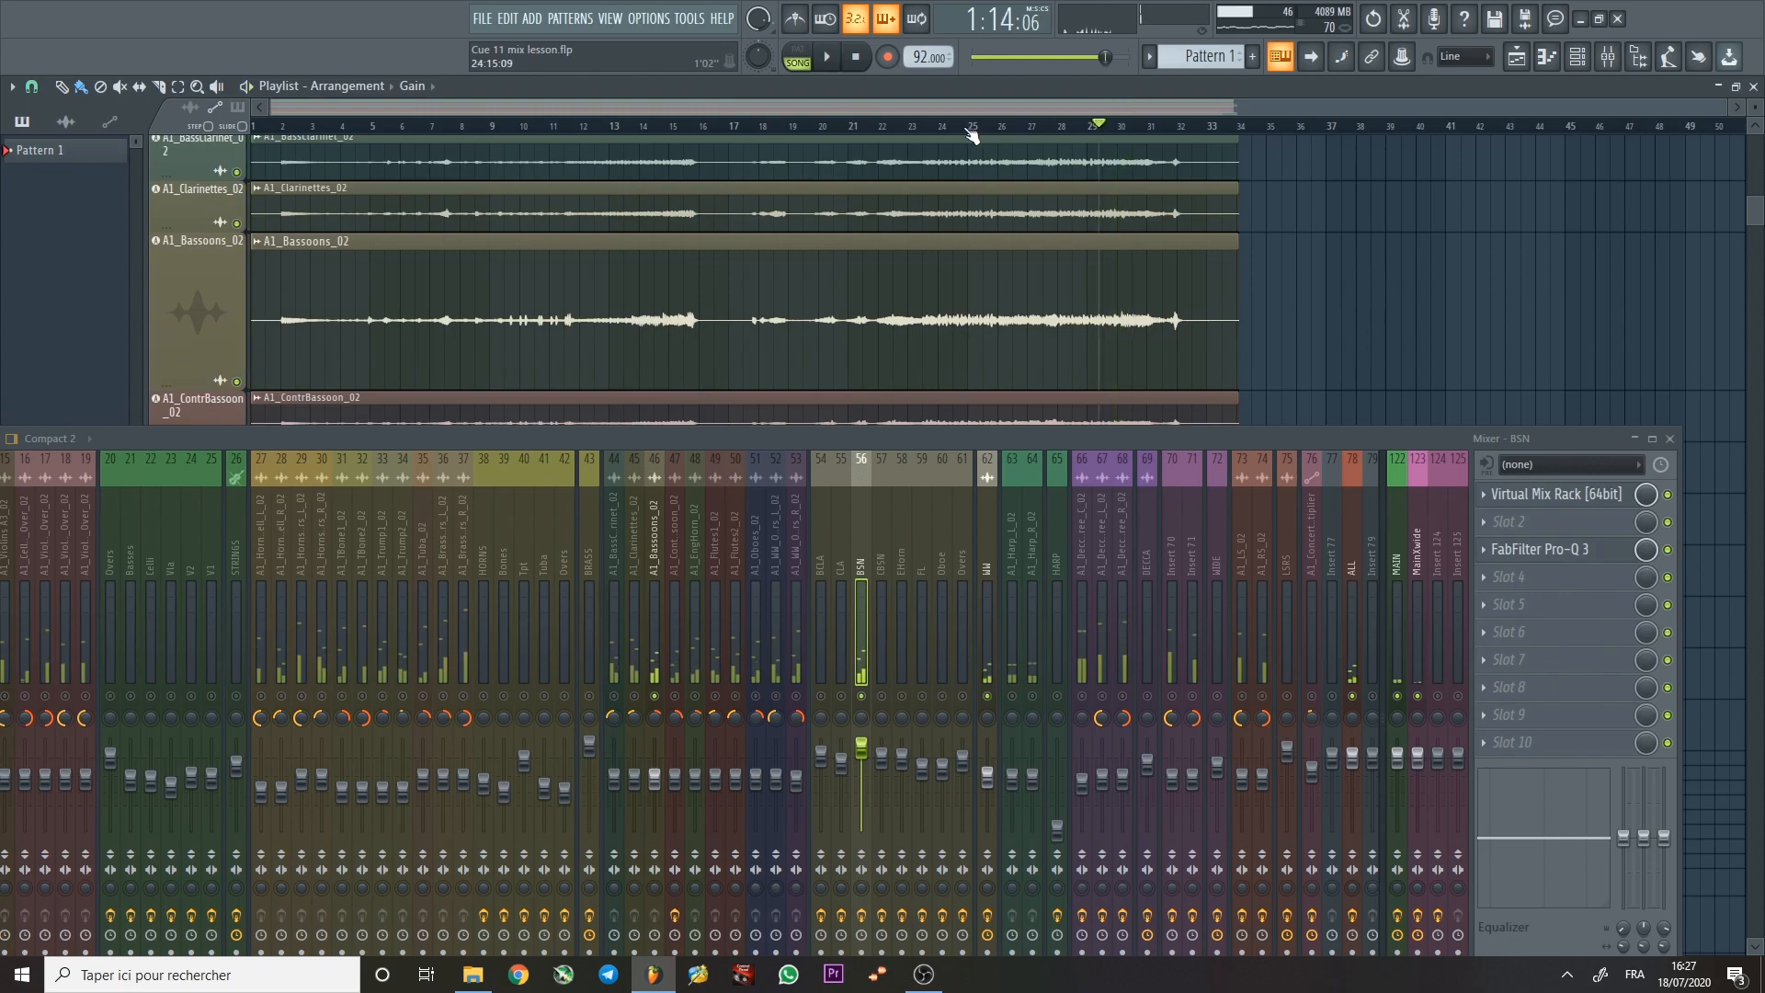
left_click(1123, 126)
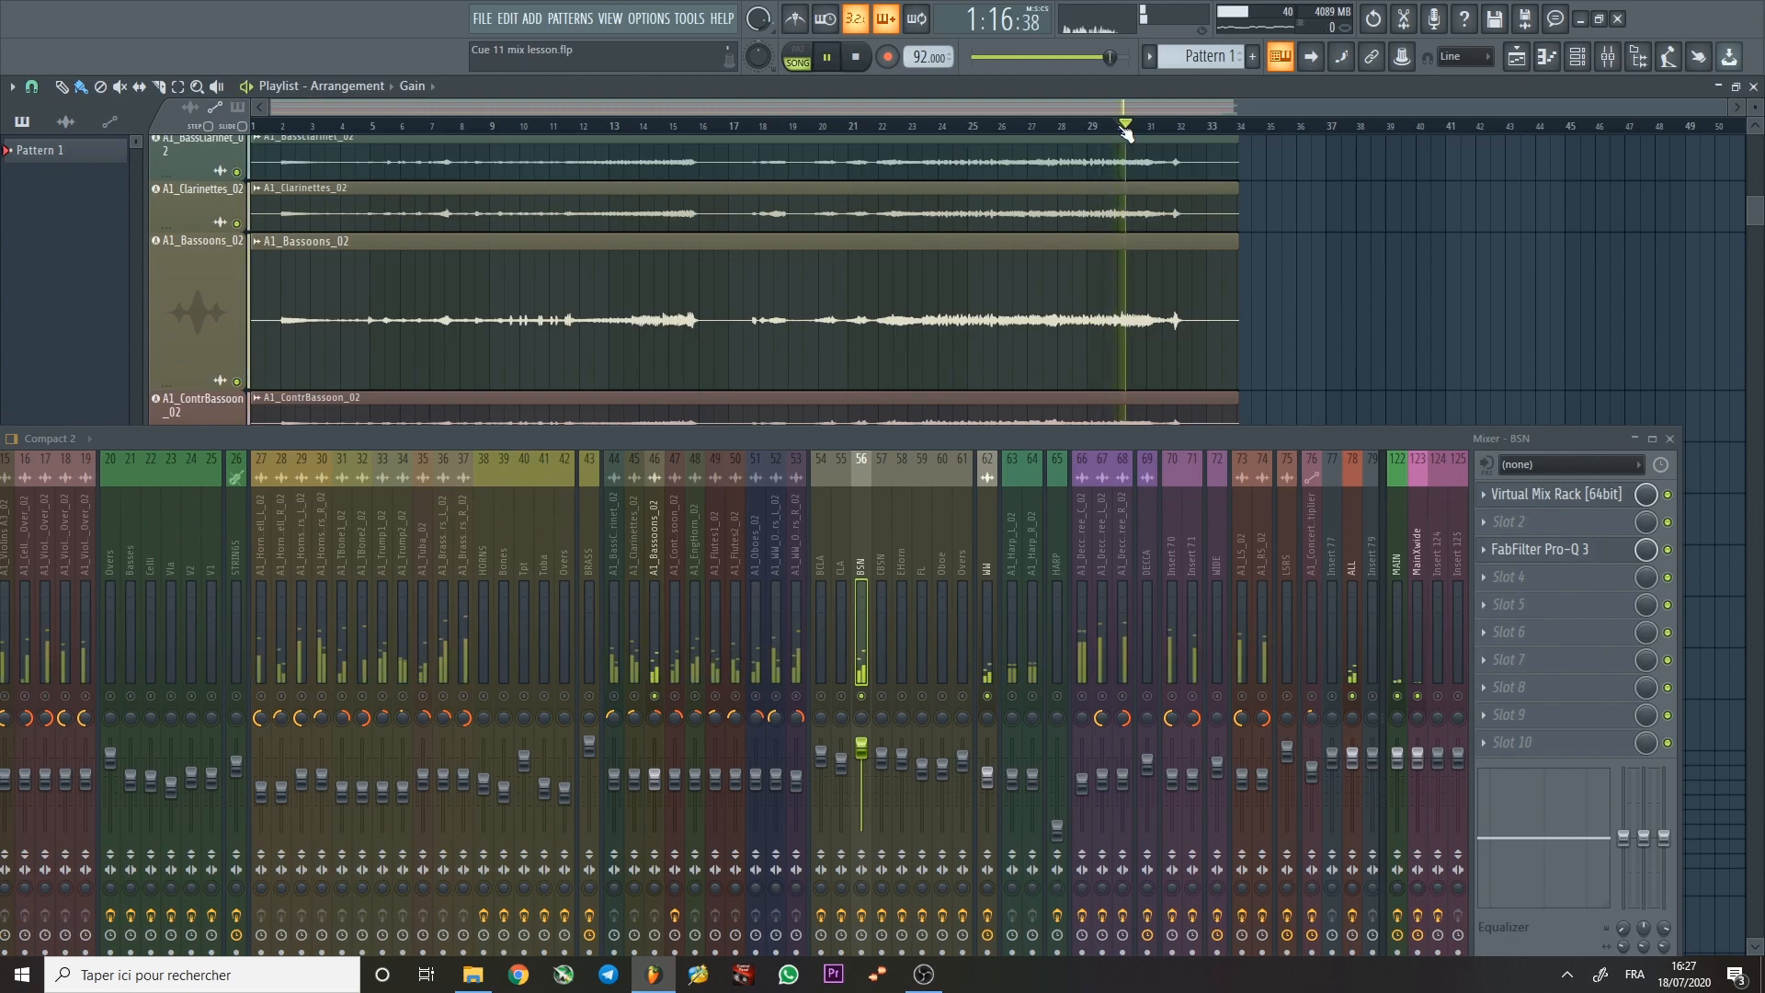
key("space")
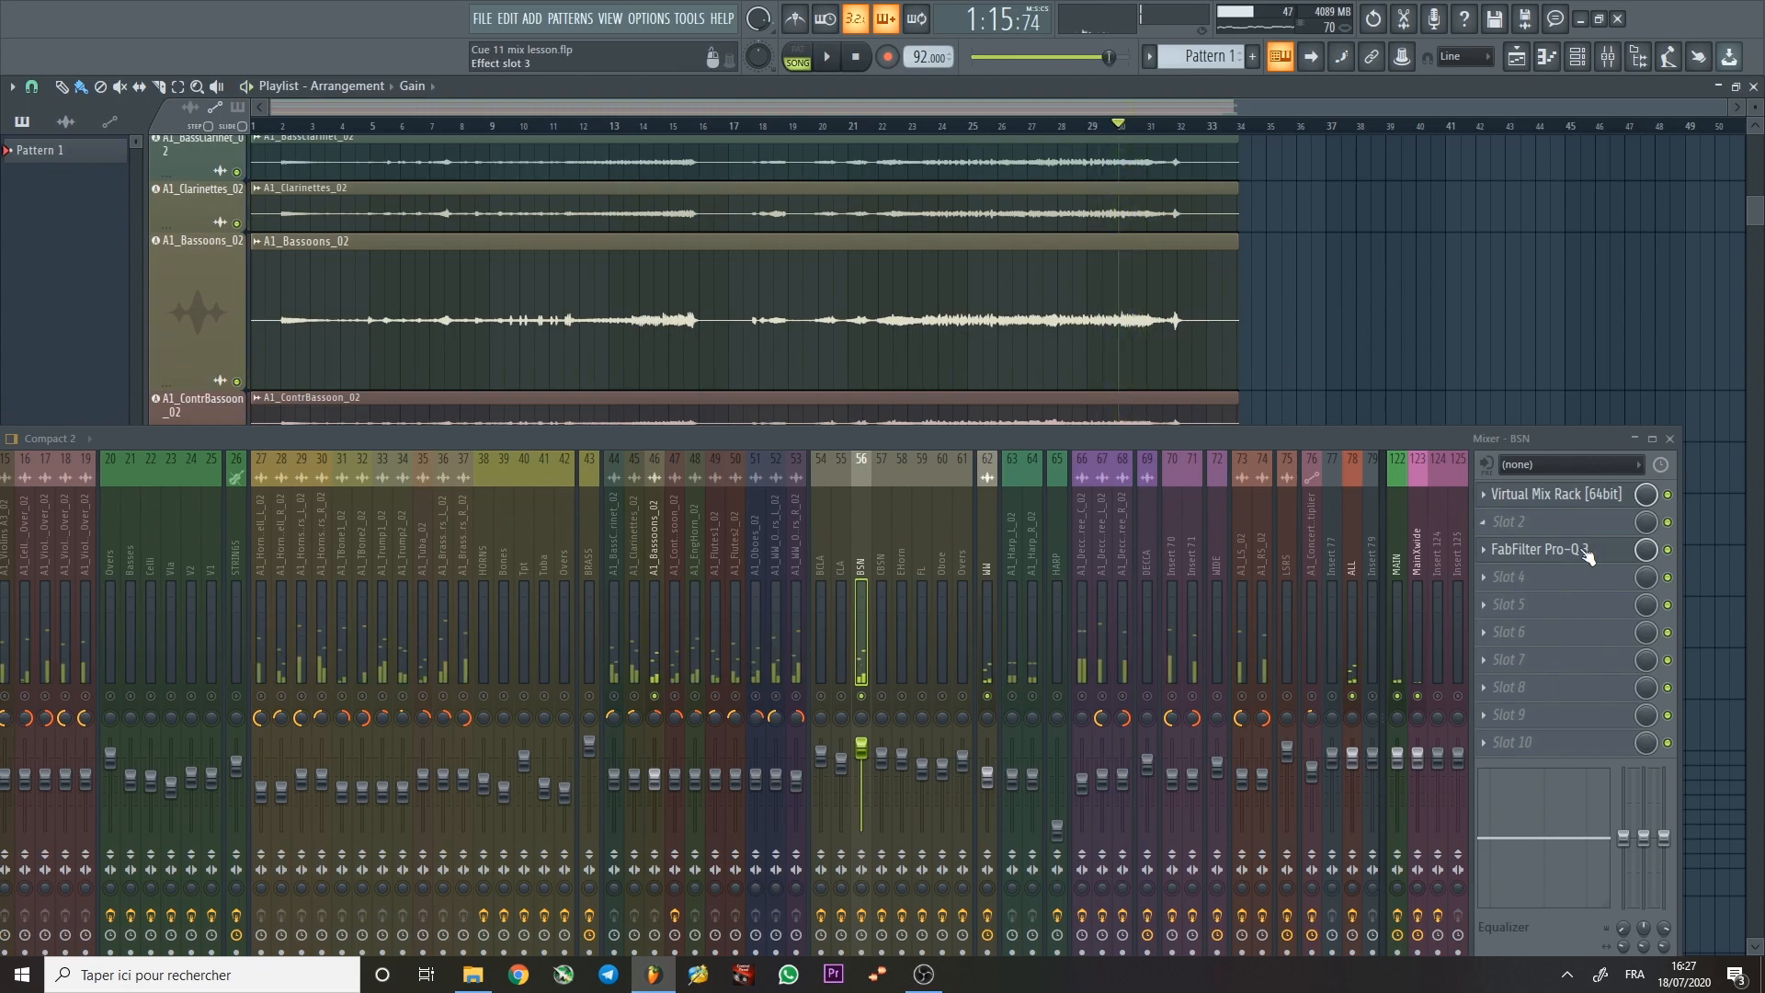
Reopen the BSN bus's Pro-Q 3, examine its EQ band during playback, and close the EQ.
left_click(1585, 550)
left_click_drag(717, 186, 796, 107)
key("space")
mouse_move(648, 461)
left_click_drag(648, 461, 648, 460)
key("space")
left_click(1081, 113)
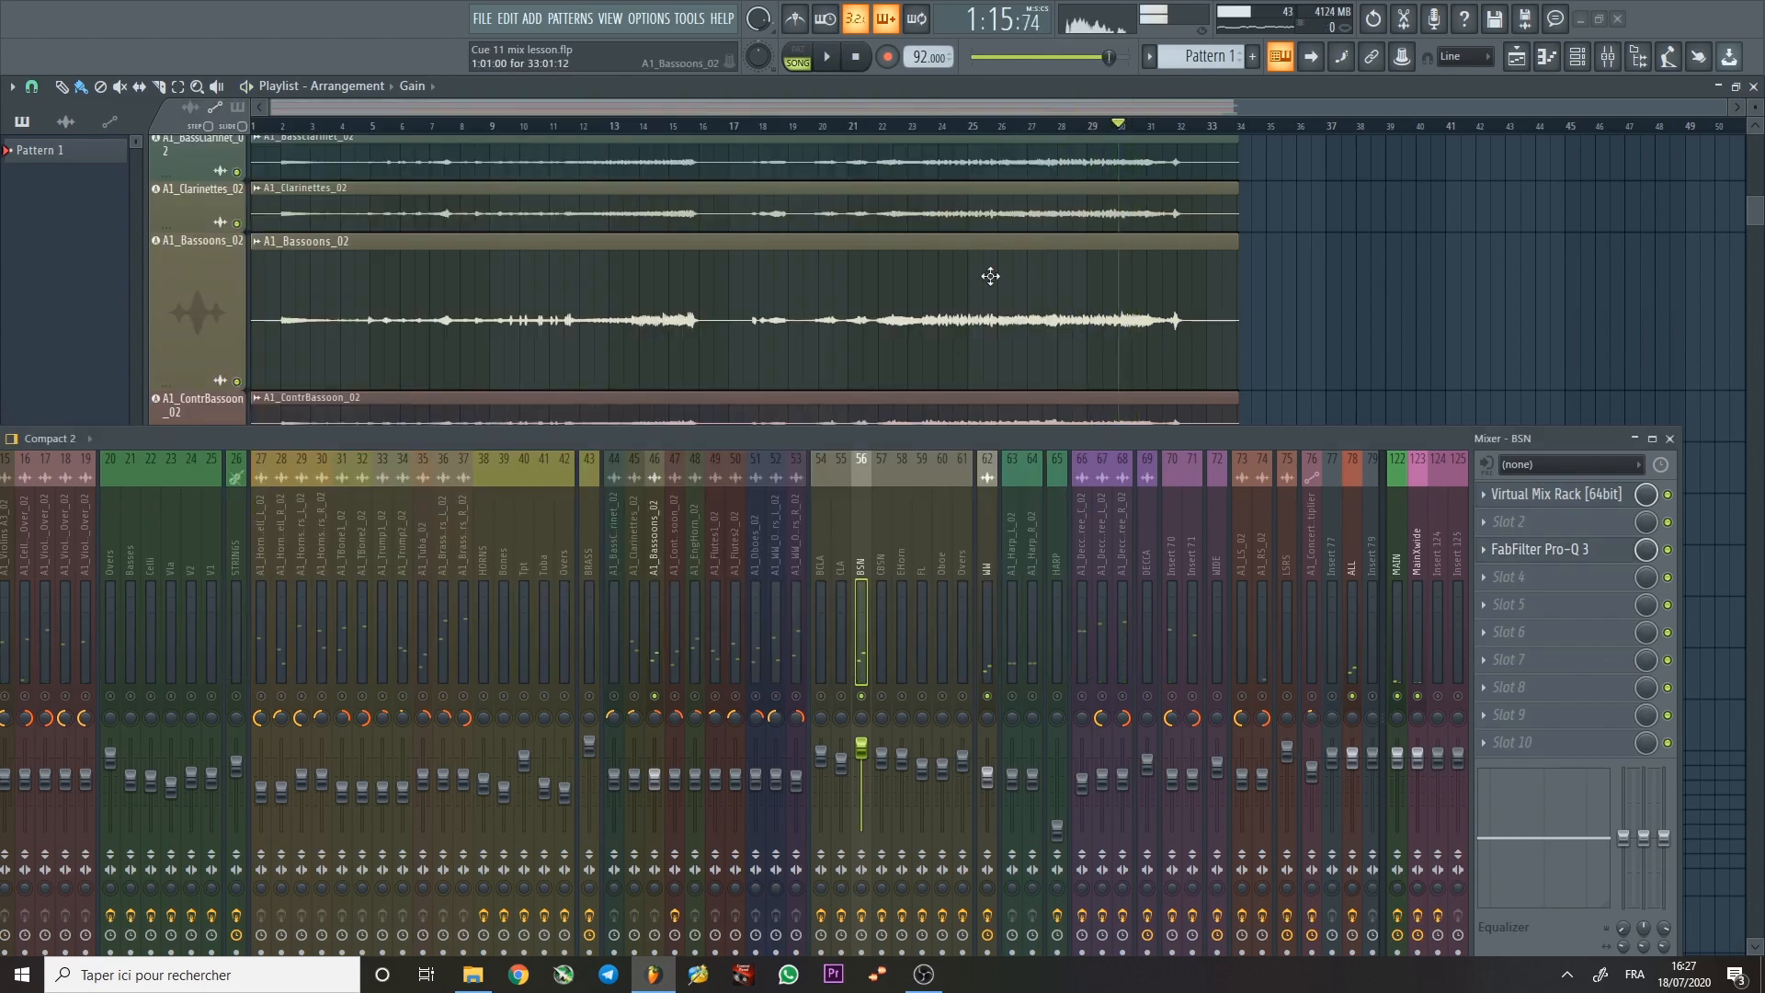
Solo the CBSN bus, review its Pro-Q 3 curve with playback from about bars 14 and 28, and close the EQ.
left_click(881, 552)
key("space")
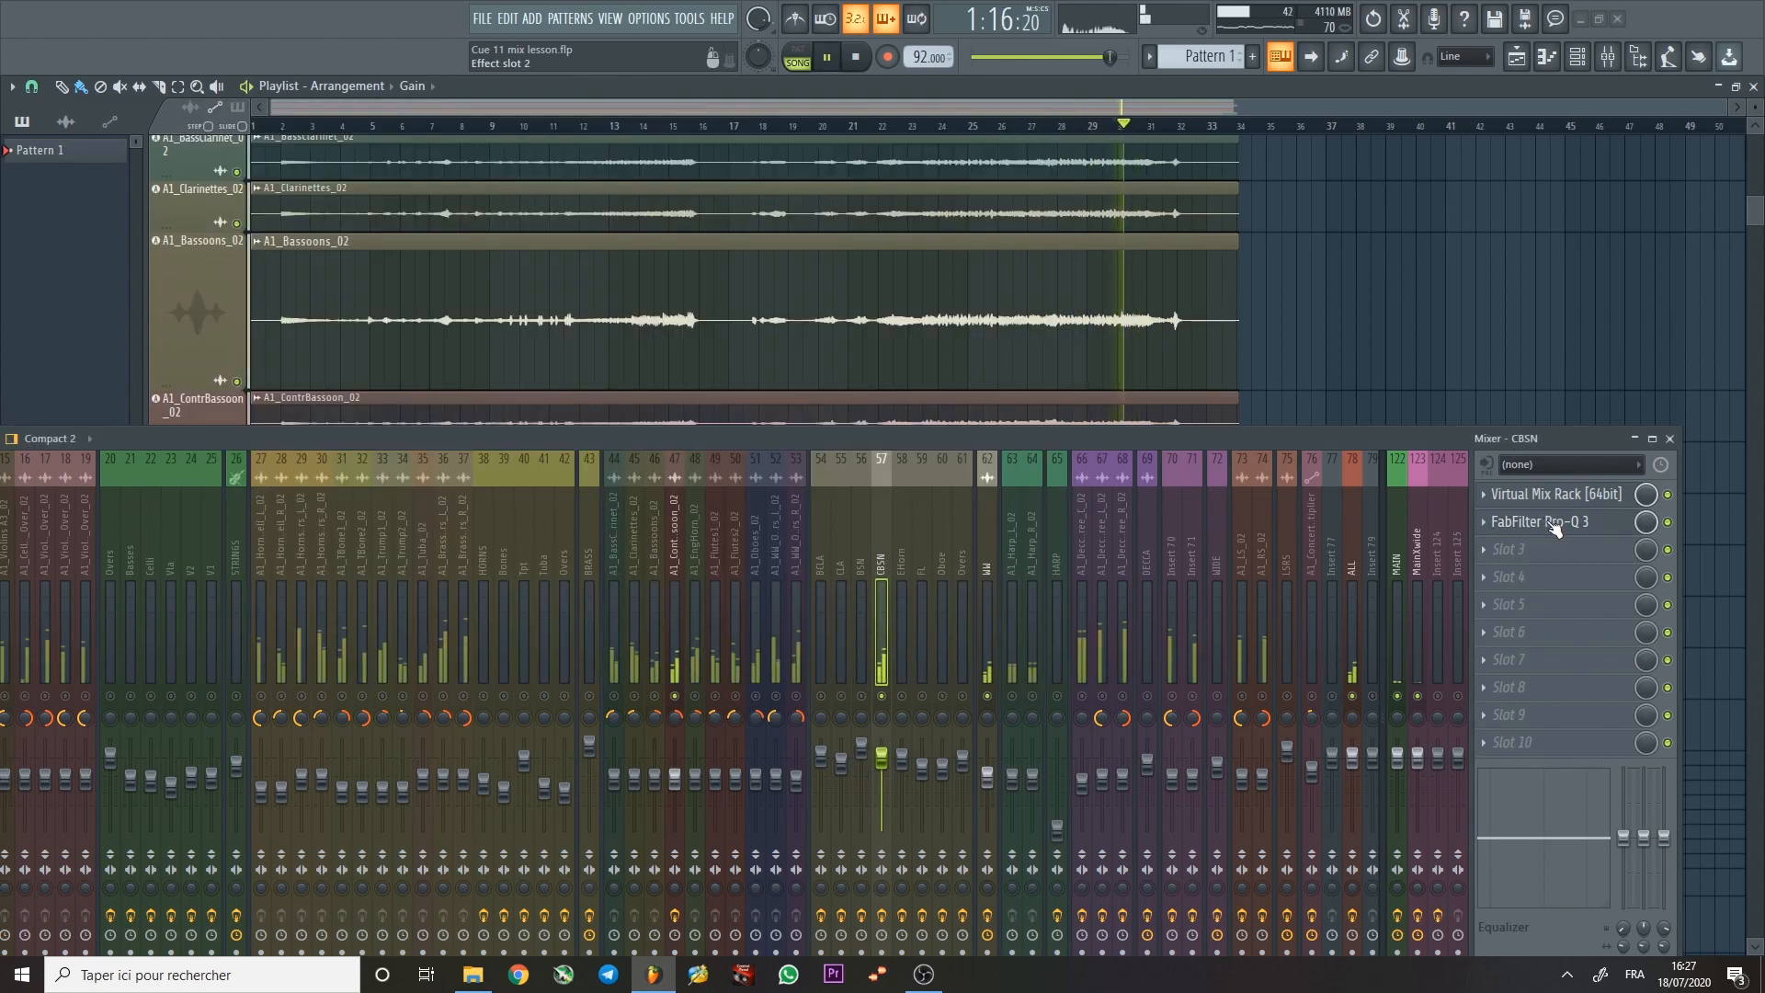
left_click(1553, 523)
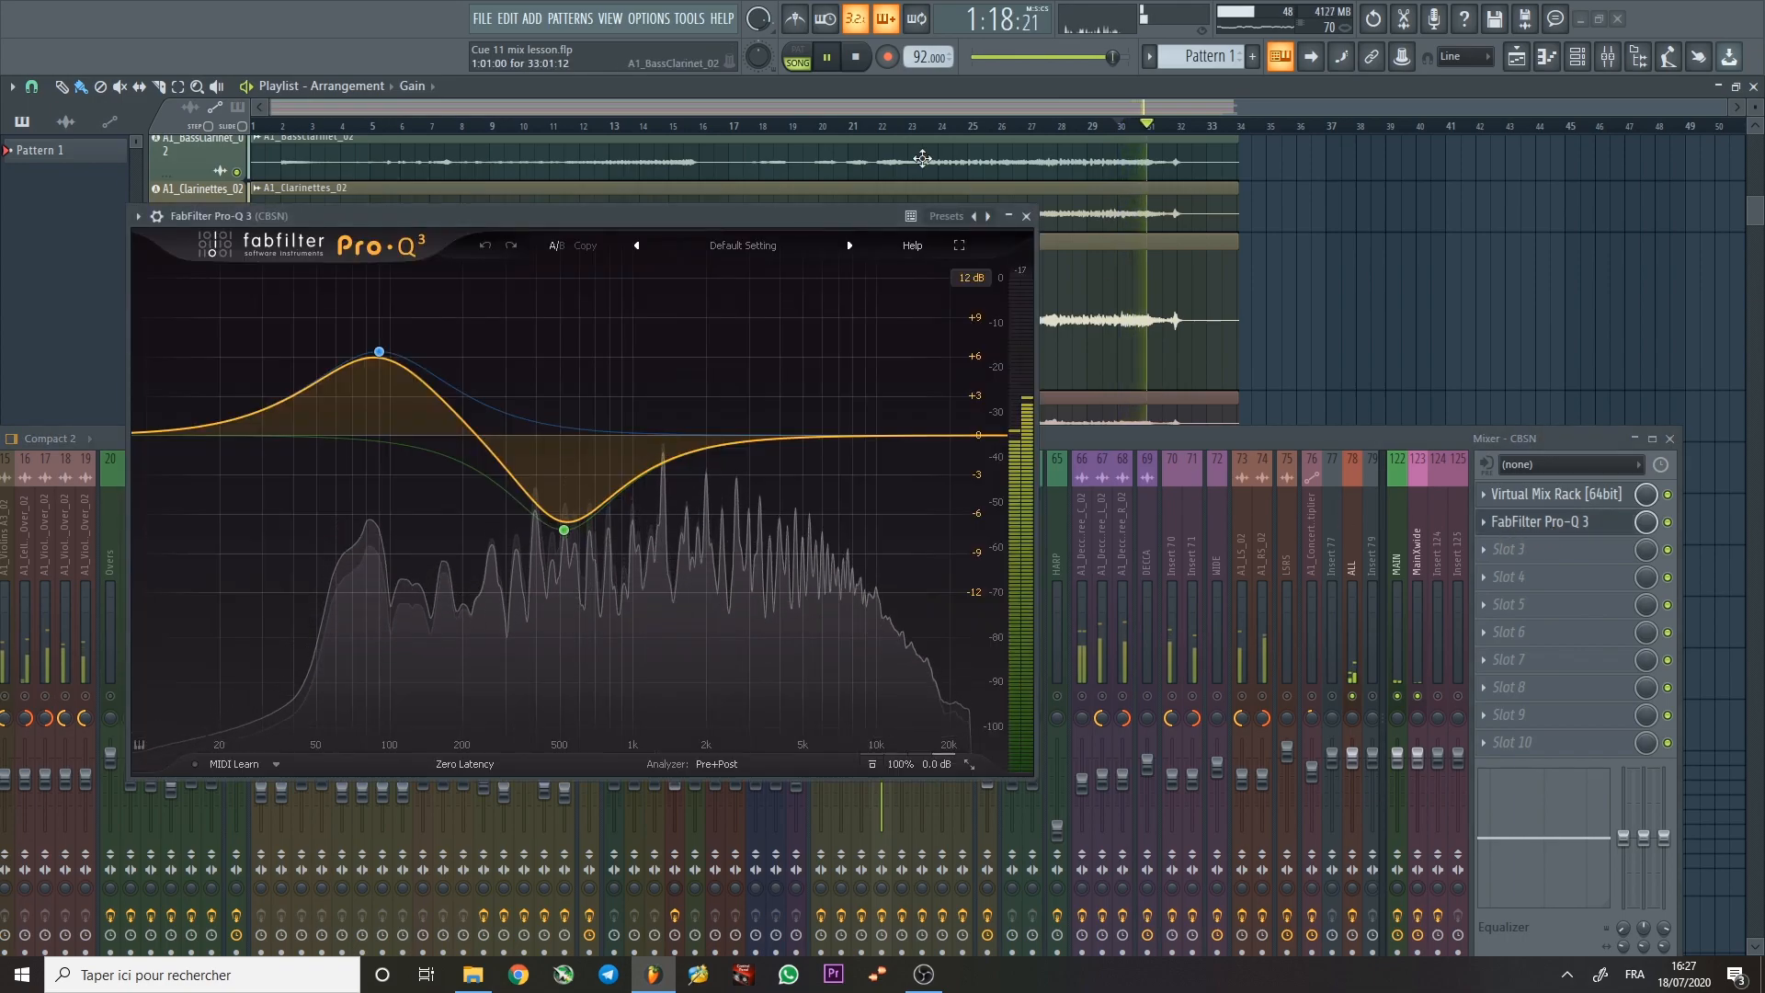
left_click(667, 127)
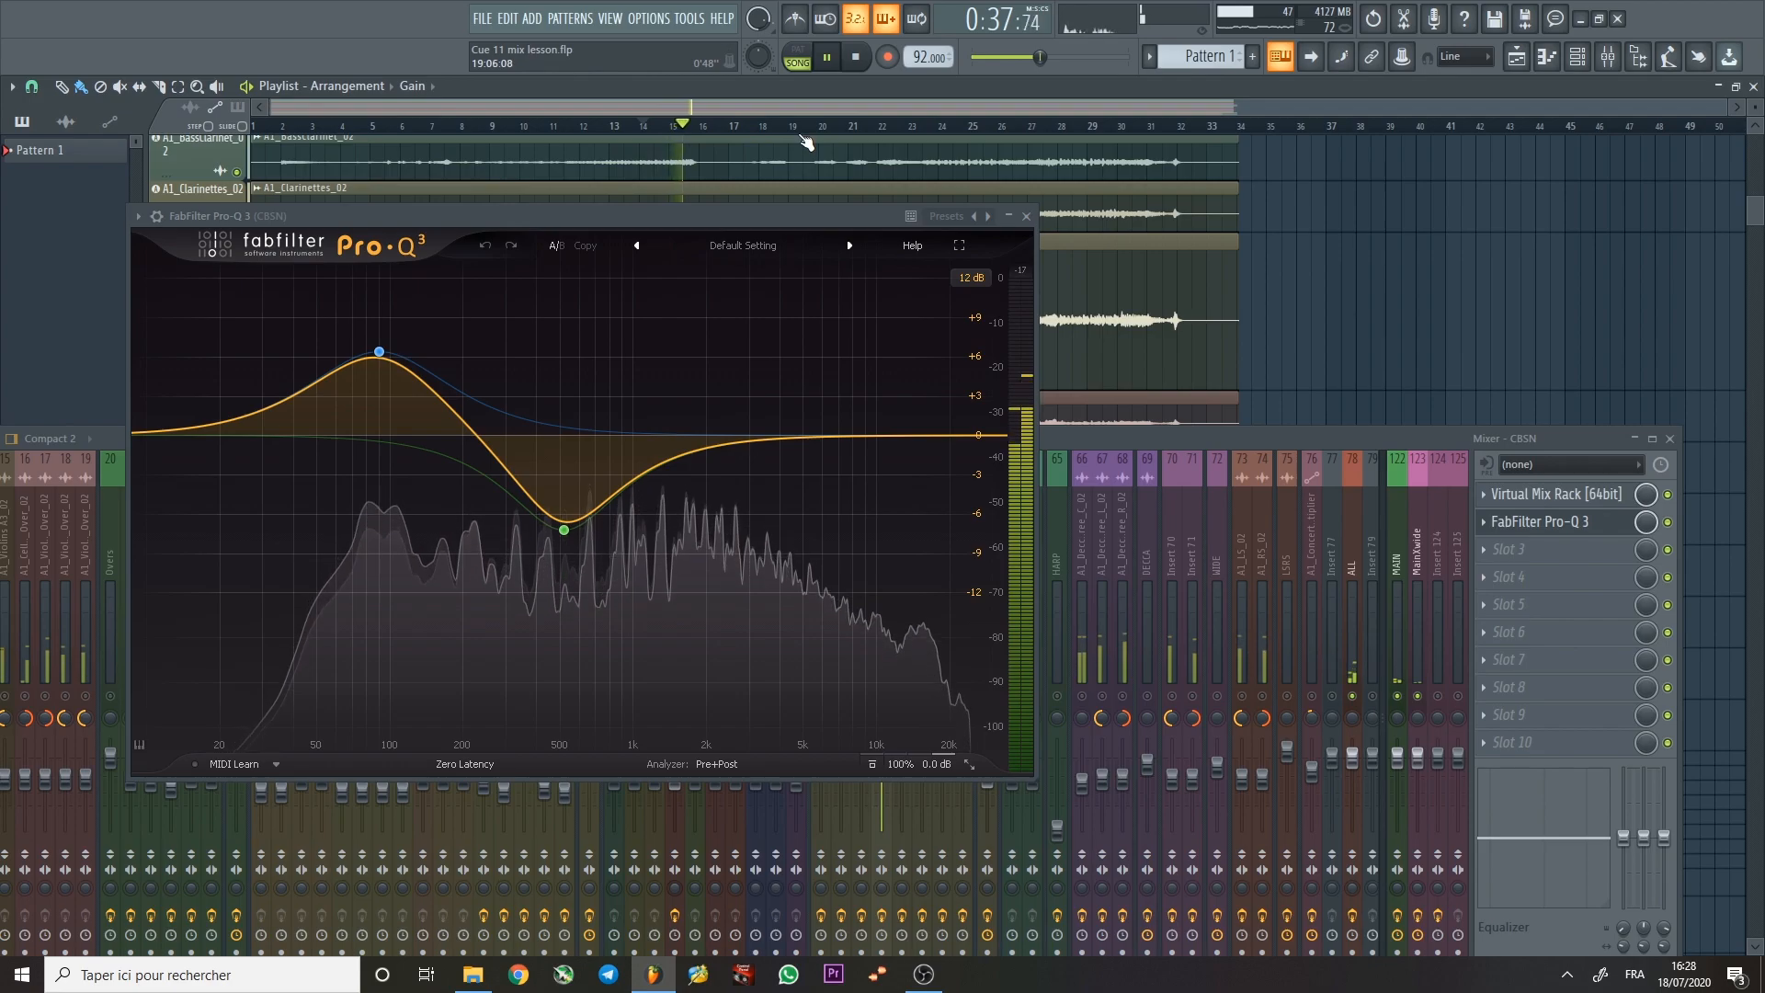
left_click(1069, 126)
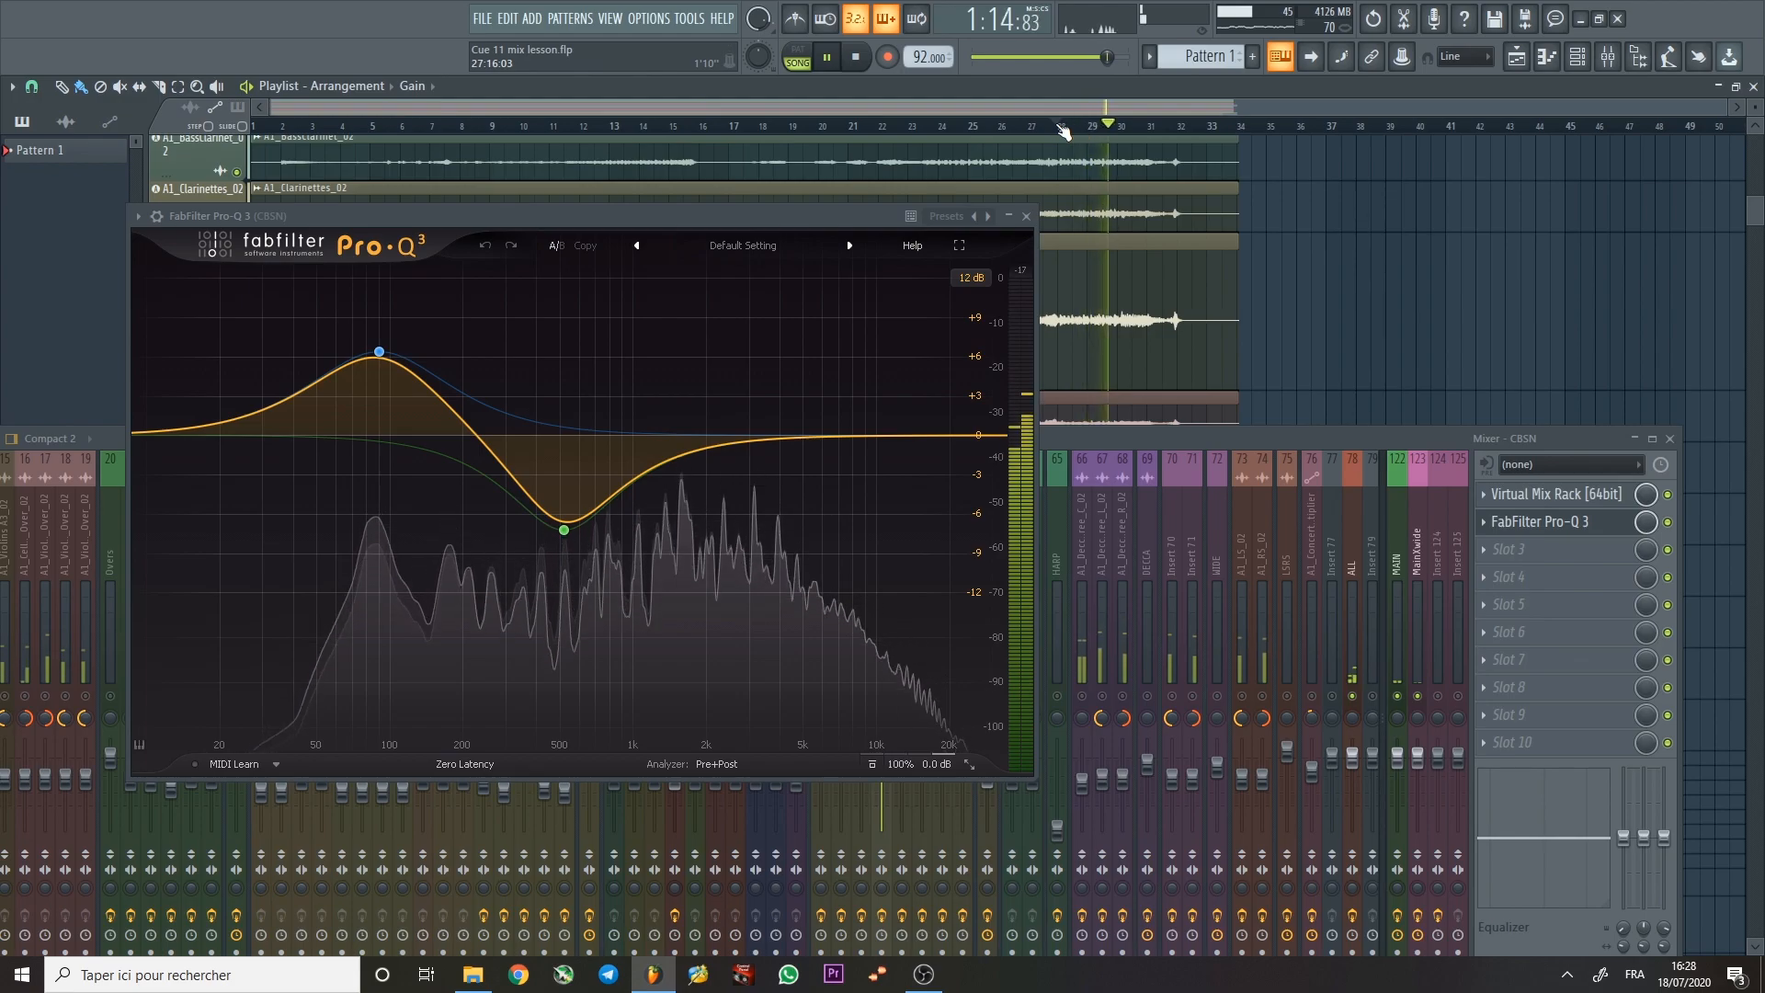
left_click(664, 126)
left_click(1026, 215)
Solo the EHorn bus during playback and bring the A1_EngHorn_02 track into view in the playlist.
left_click(902, 551)
scroll(713, 306, "down", 3)
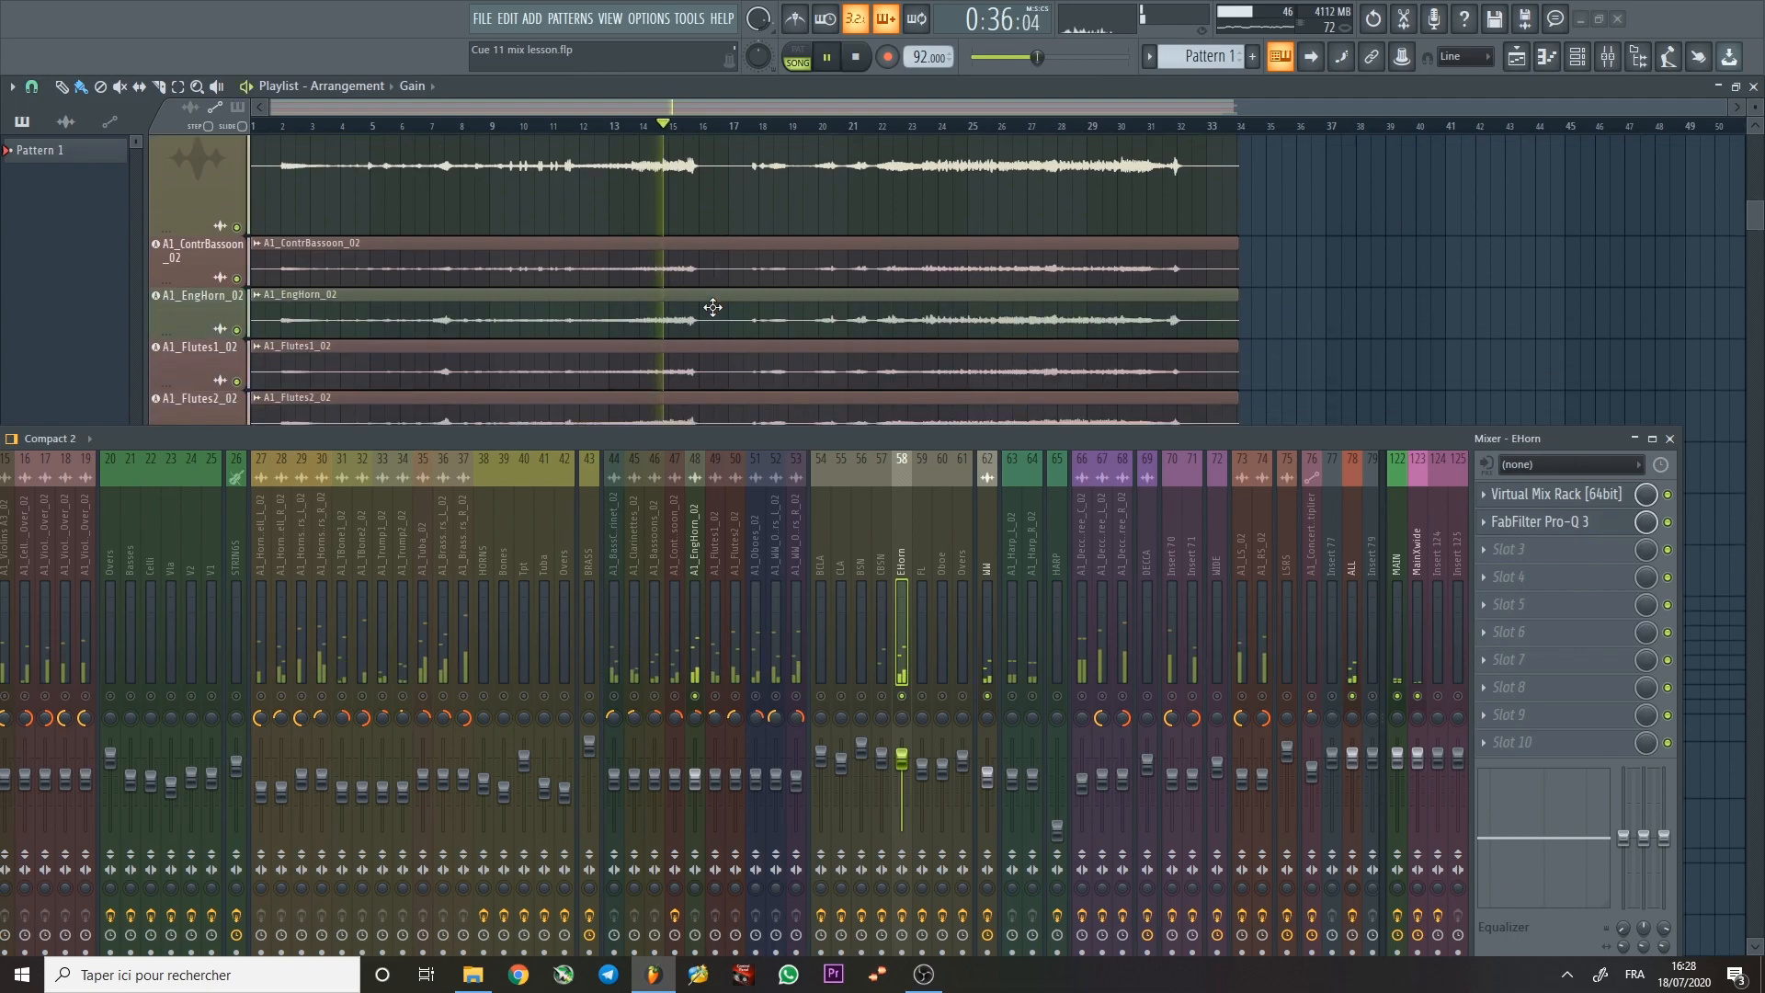
scroll(744, 274, "down", 2)
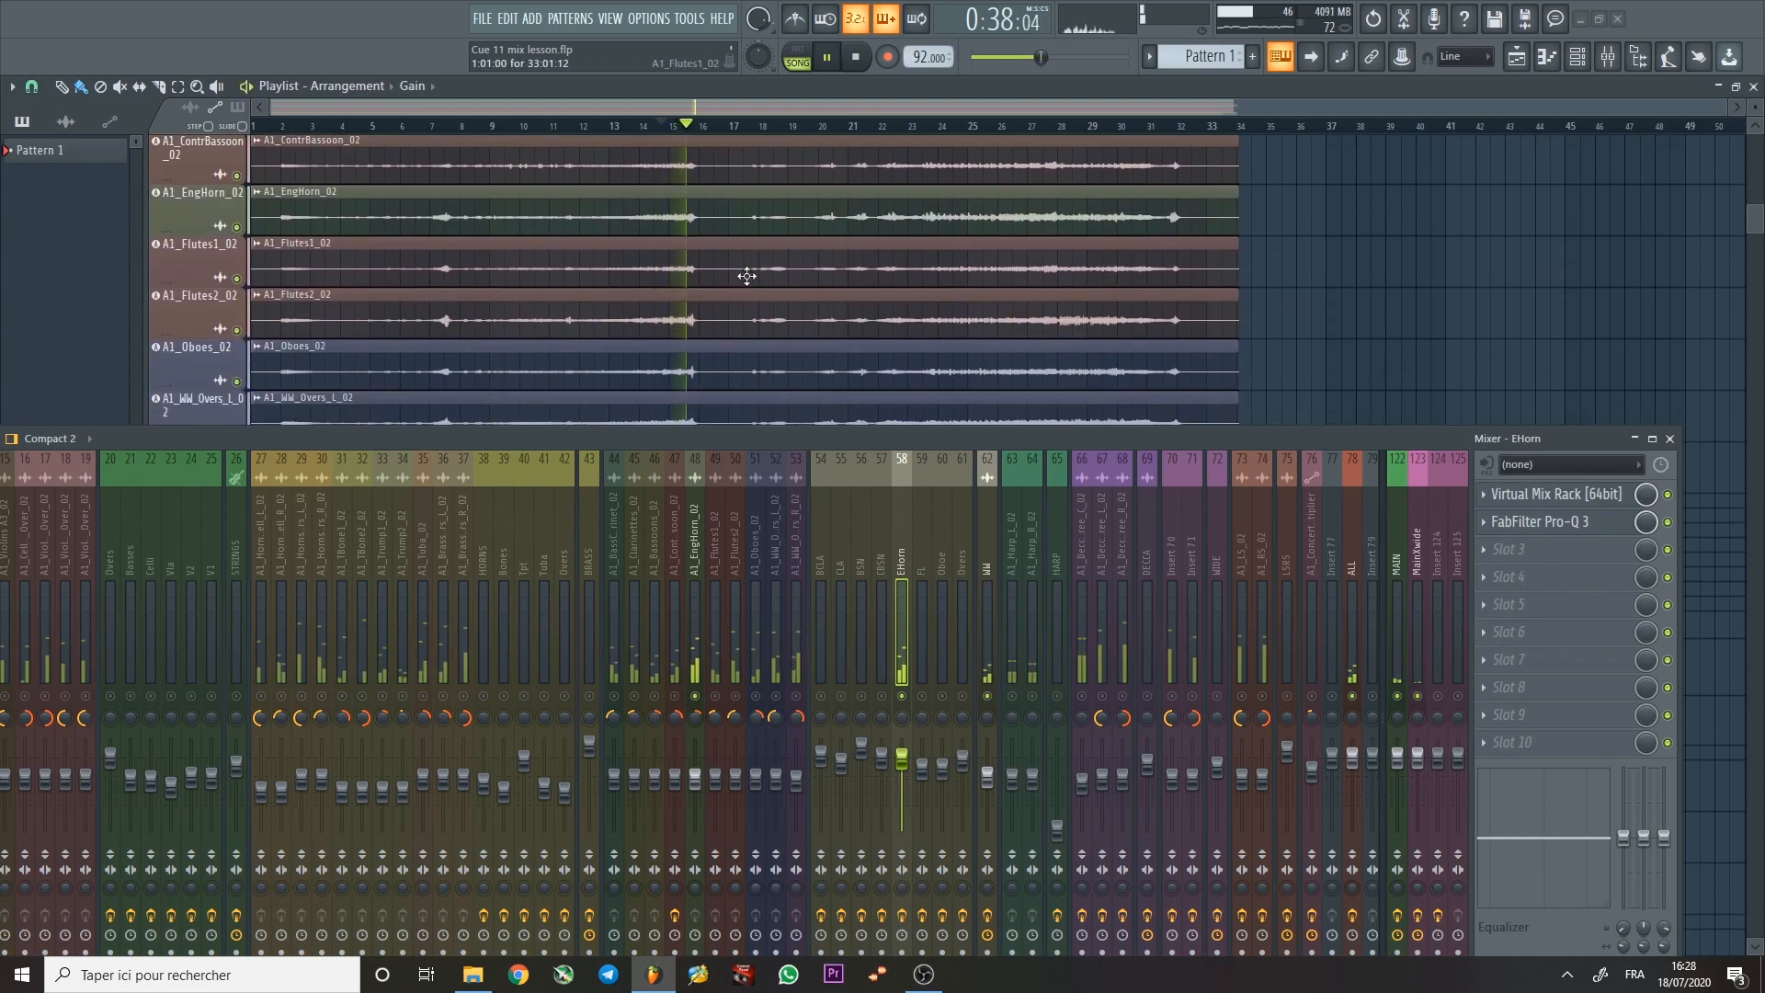
Examine the FabFilter Pro-Q 3 curve on the EHorn bus while the cue plays.
scroll(747, 275, "down", 2)
left_click(1557, 521)
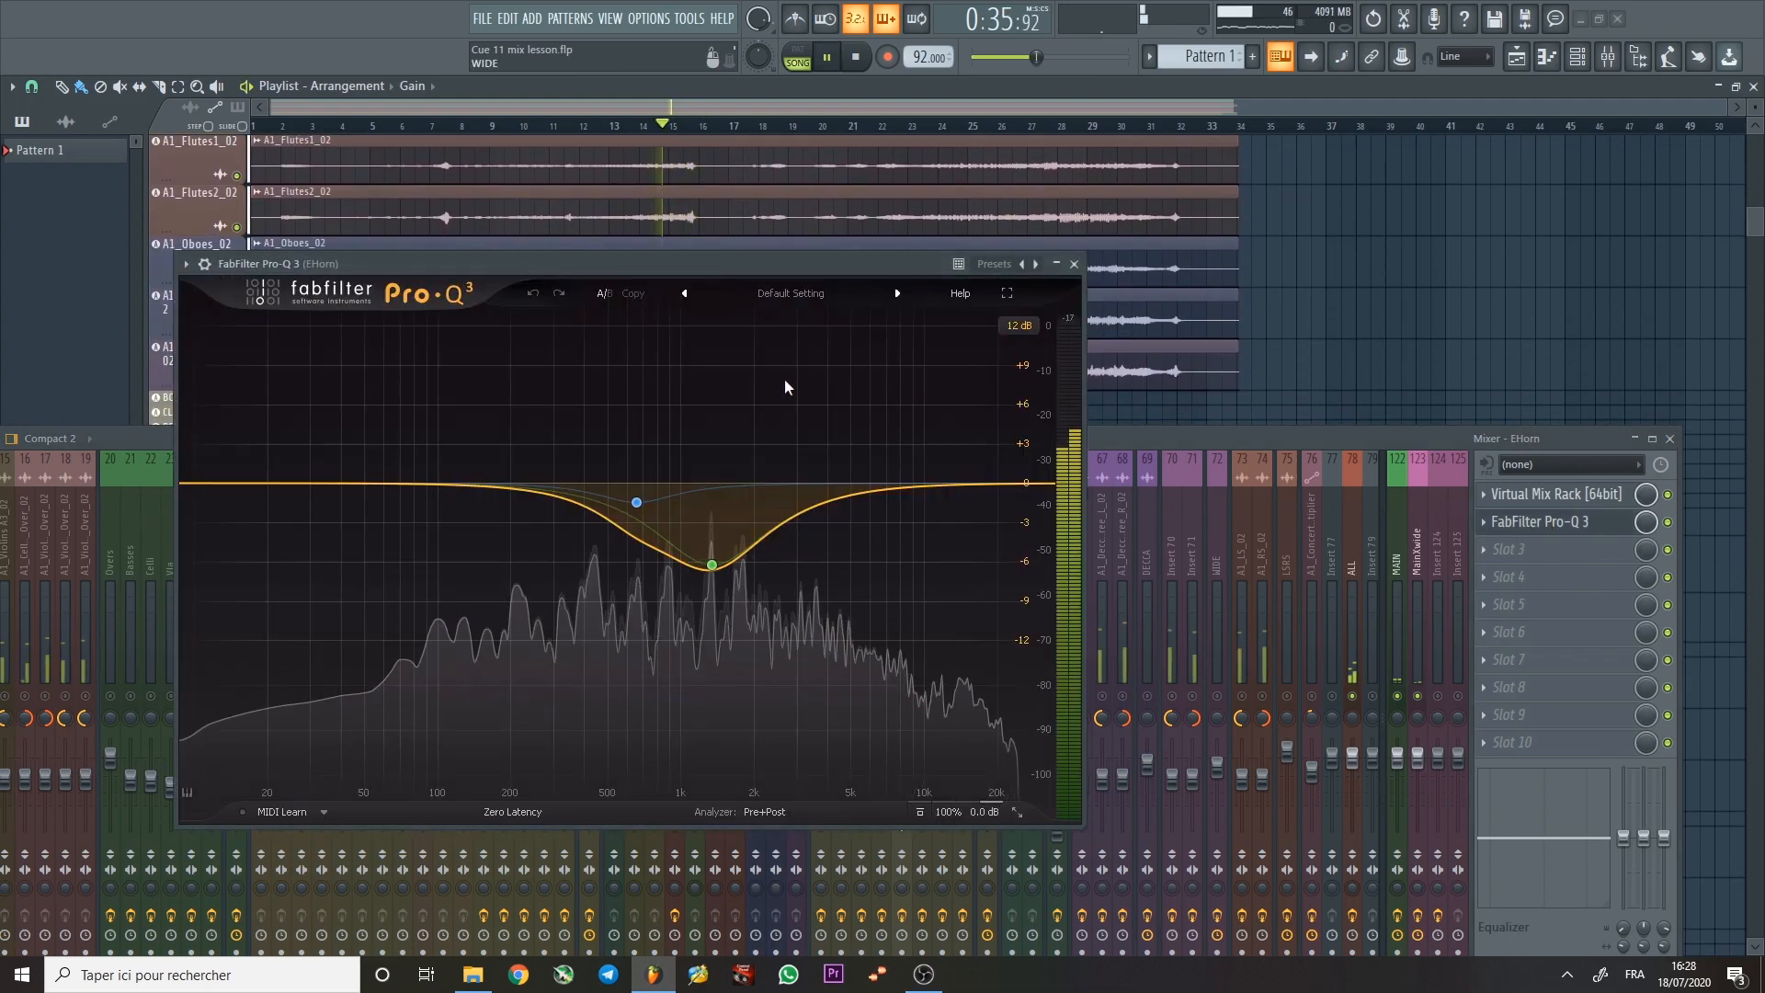
left_click(1072, 264)
key("space")
key("space")
Examine the FabFilter Pro-Q 3 curve on the FL bus while playing the passage around bars 28 to 29.
left_click(922, 528)
key("space")
key("space")
left_click(1557, 549)
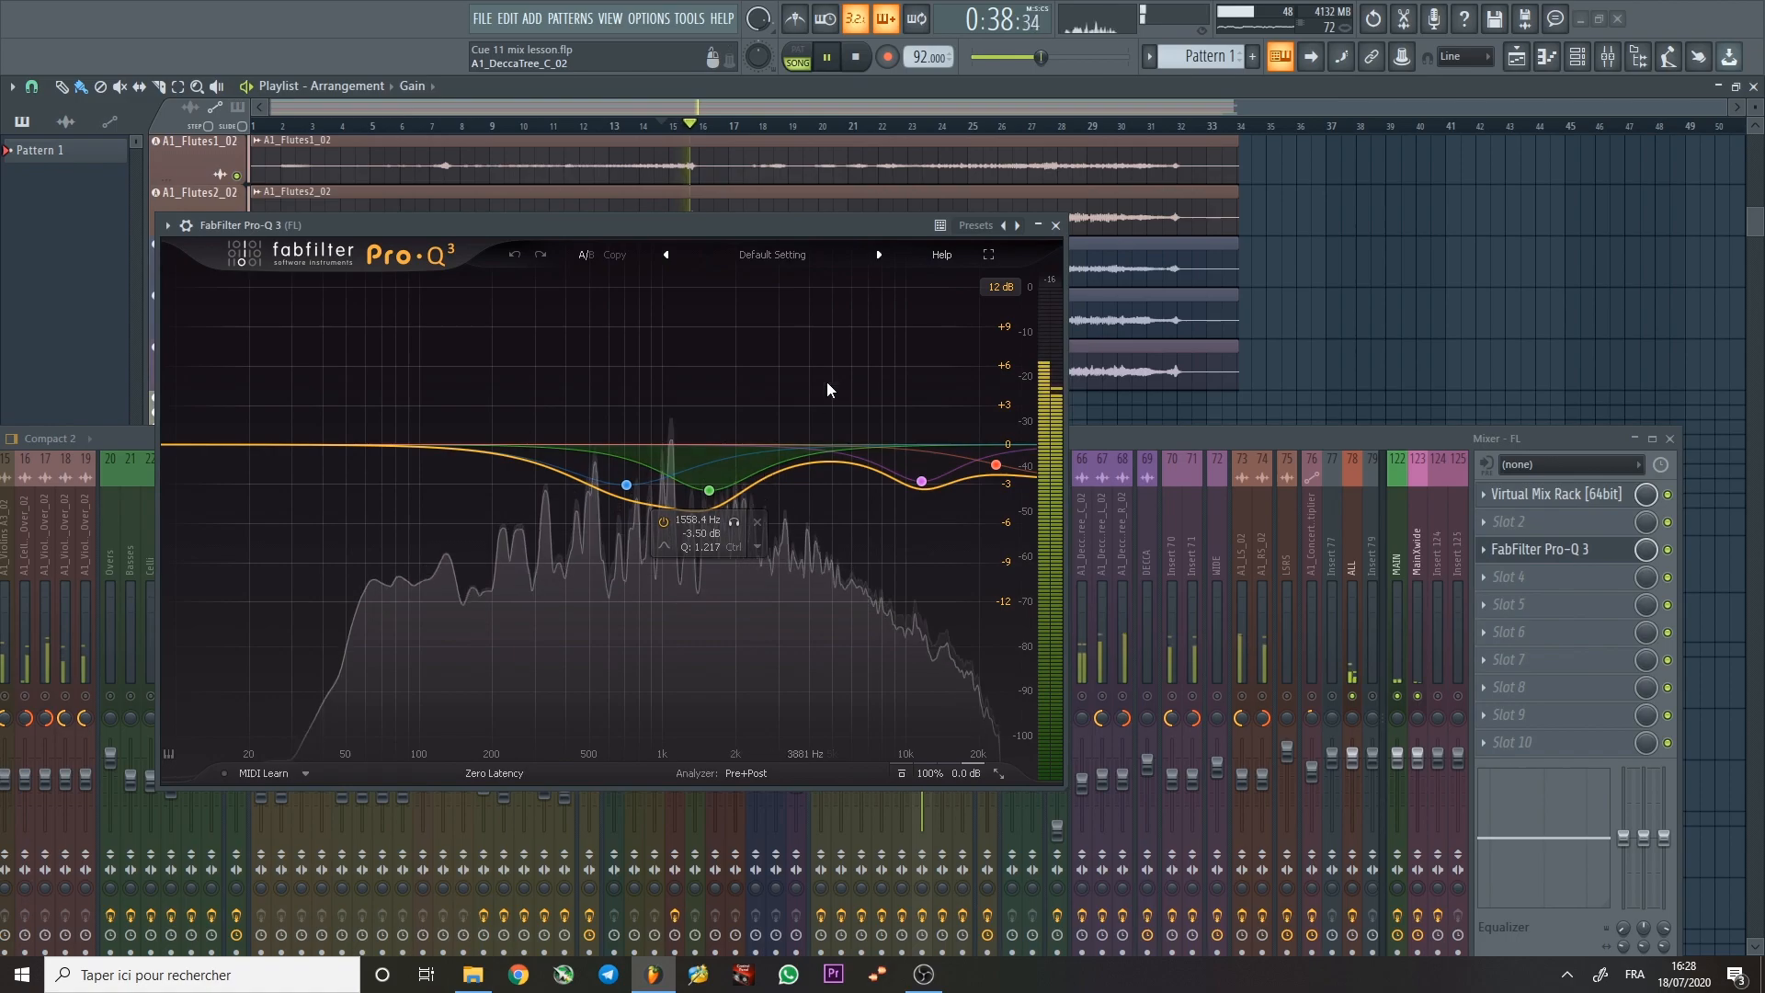
left_click(1120, 126)
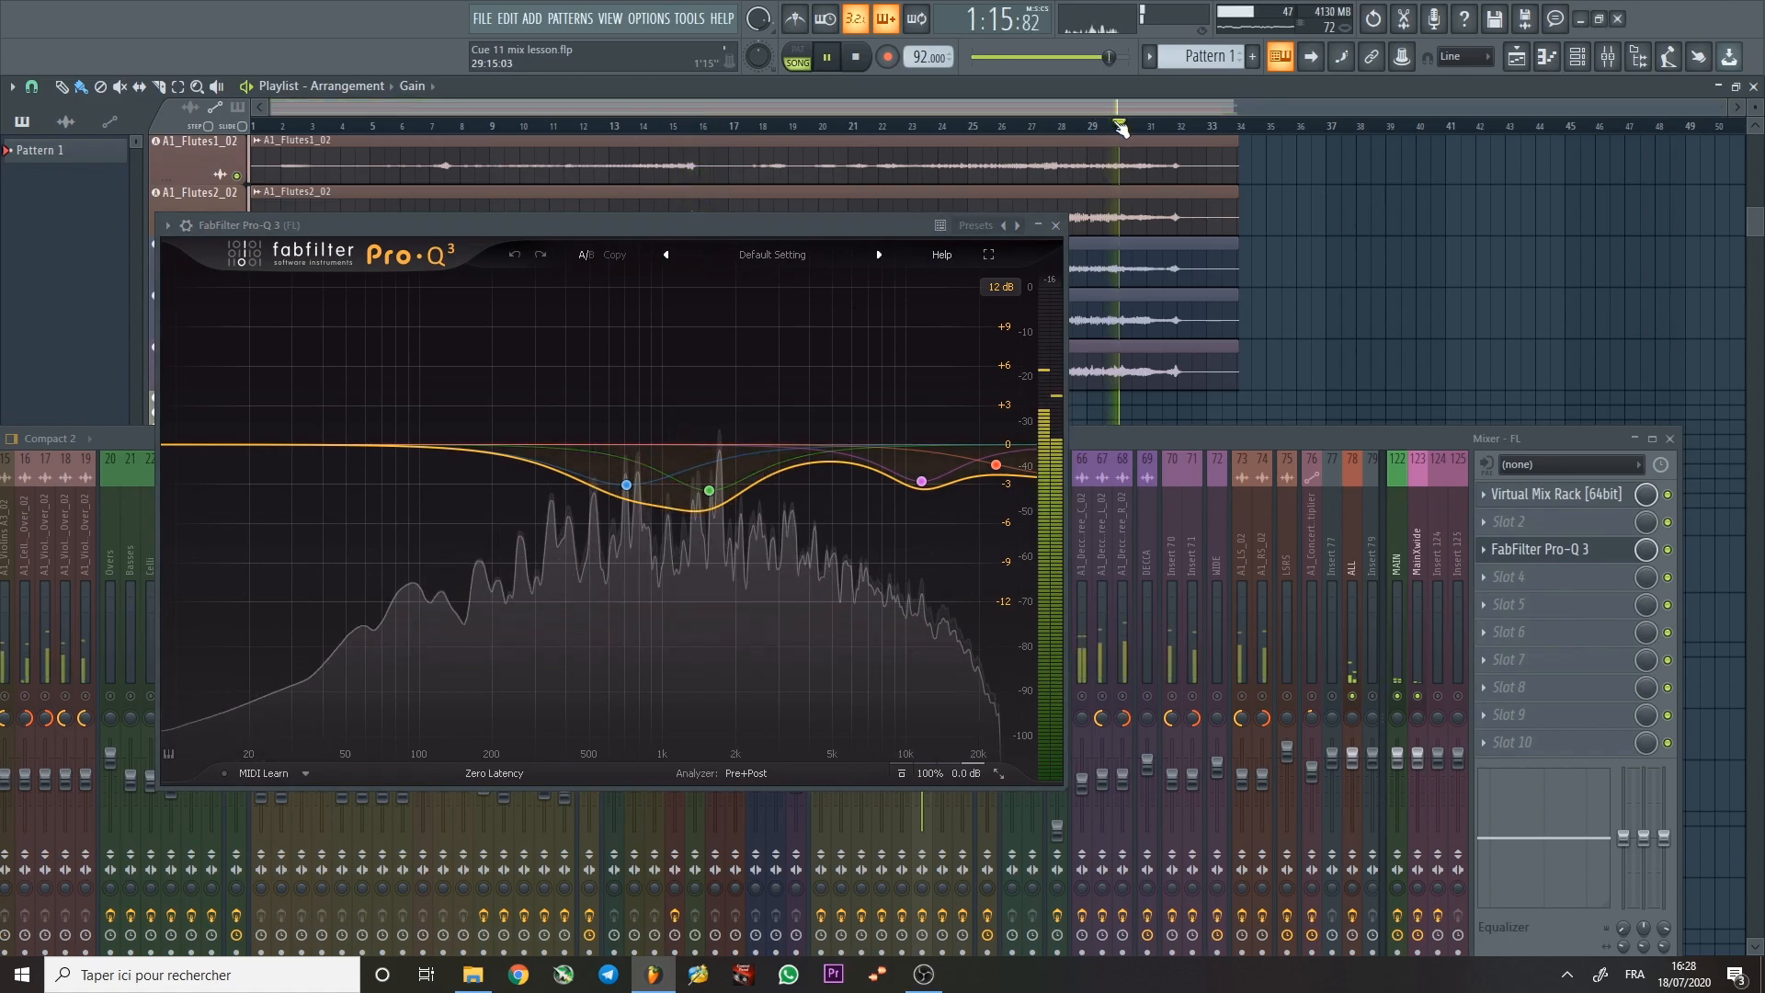
left_click(1095, 126)
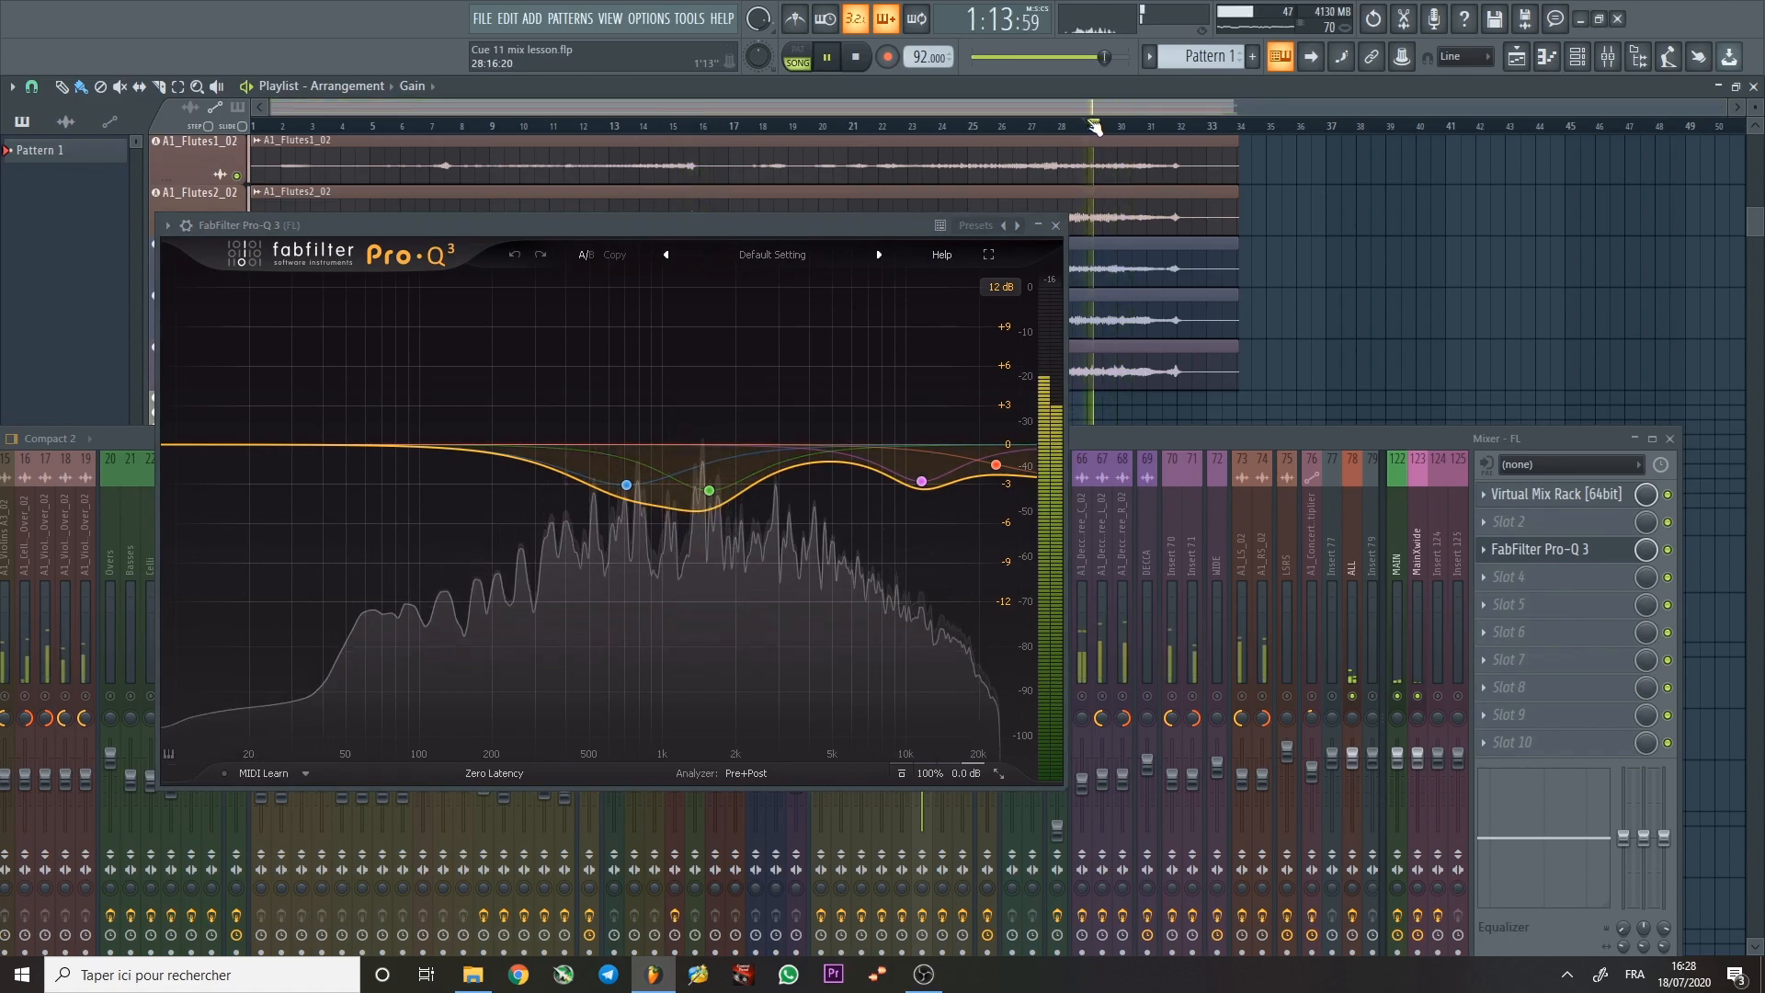
key("space")
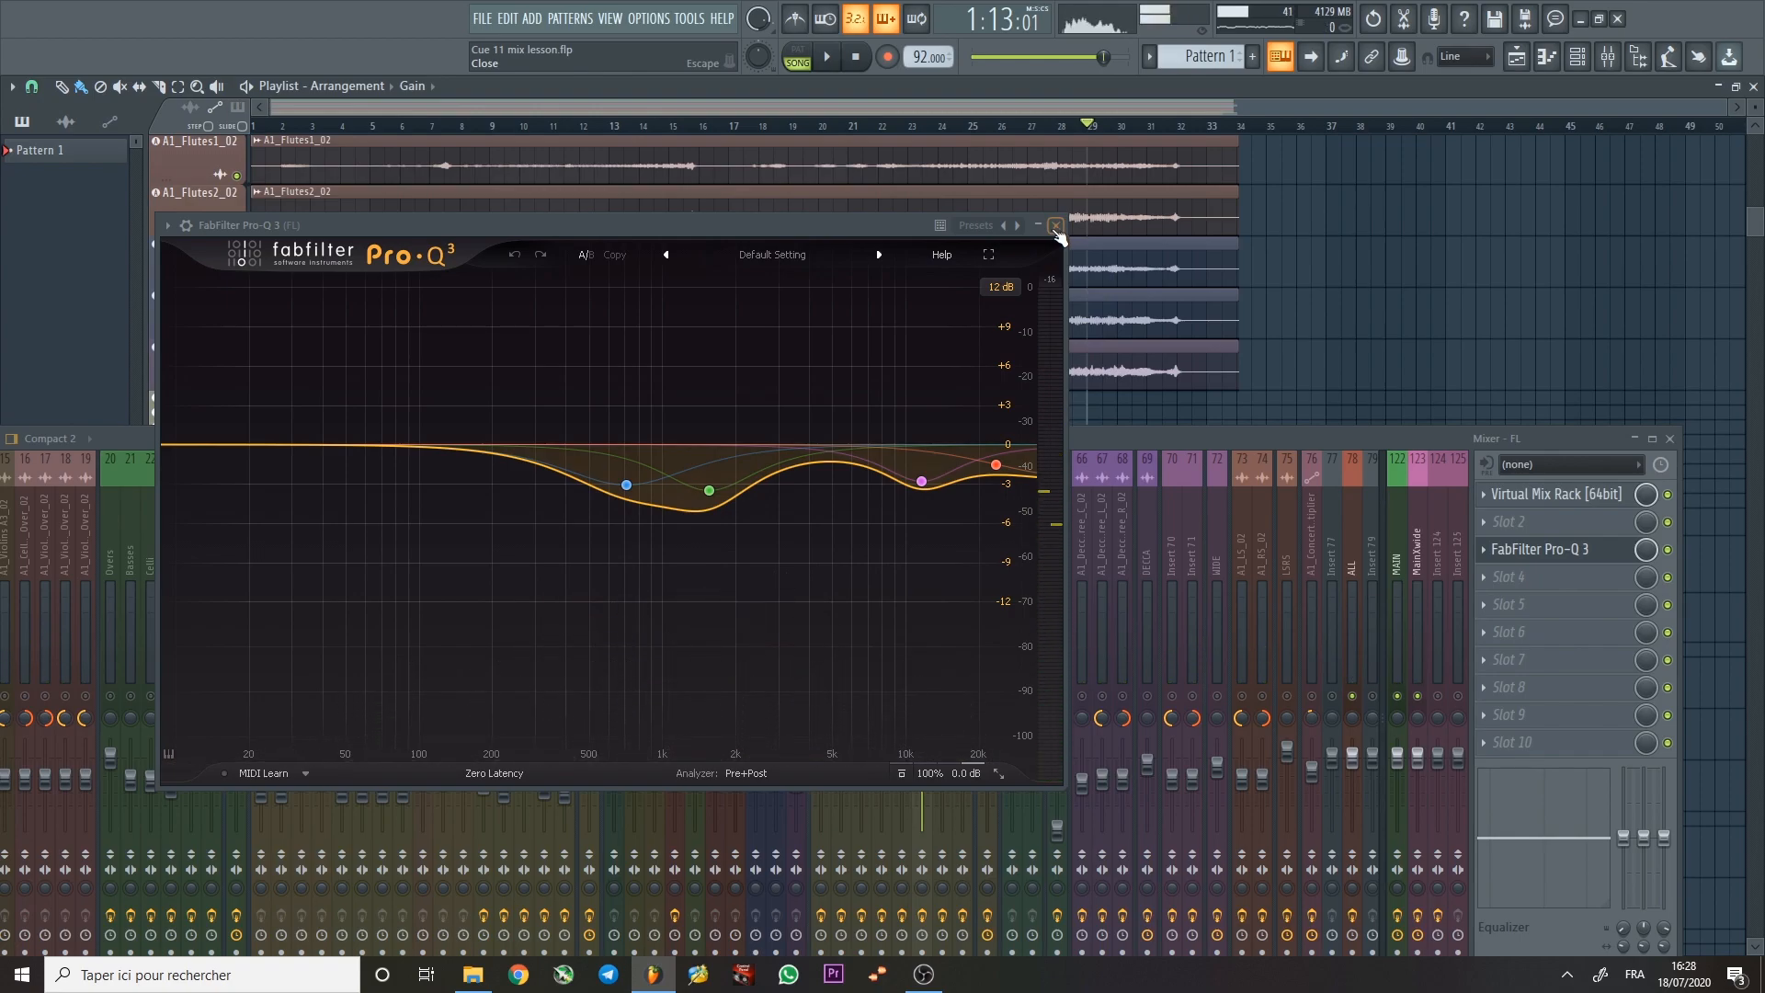
left_click(1056, 226)
Play the Oboe bus from around bar 14 and examine its FabFilter Pro-Q 3 curve.
left_click(939, 532)
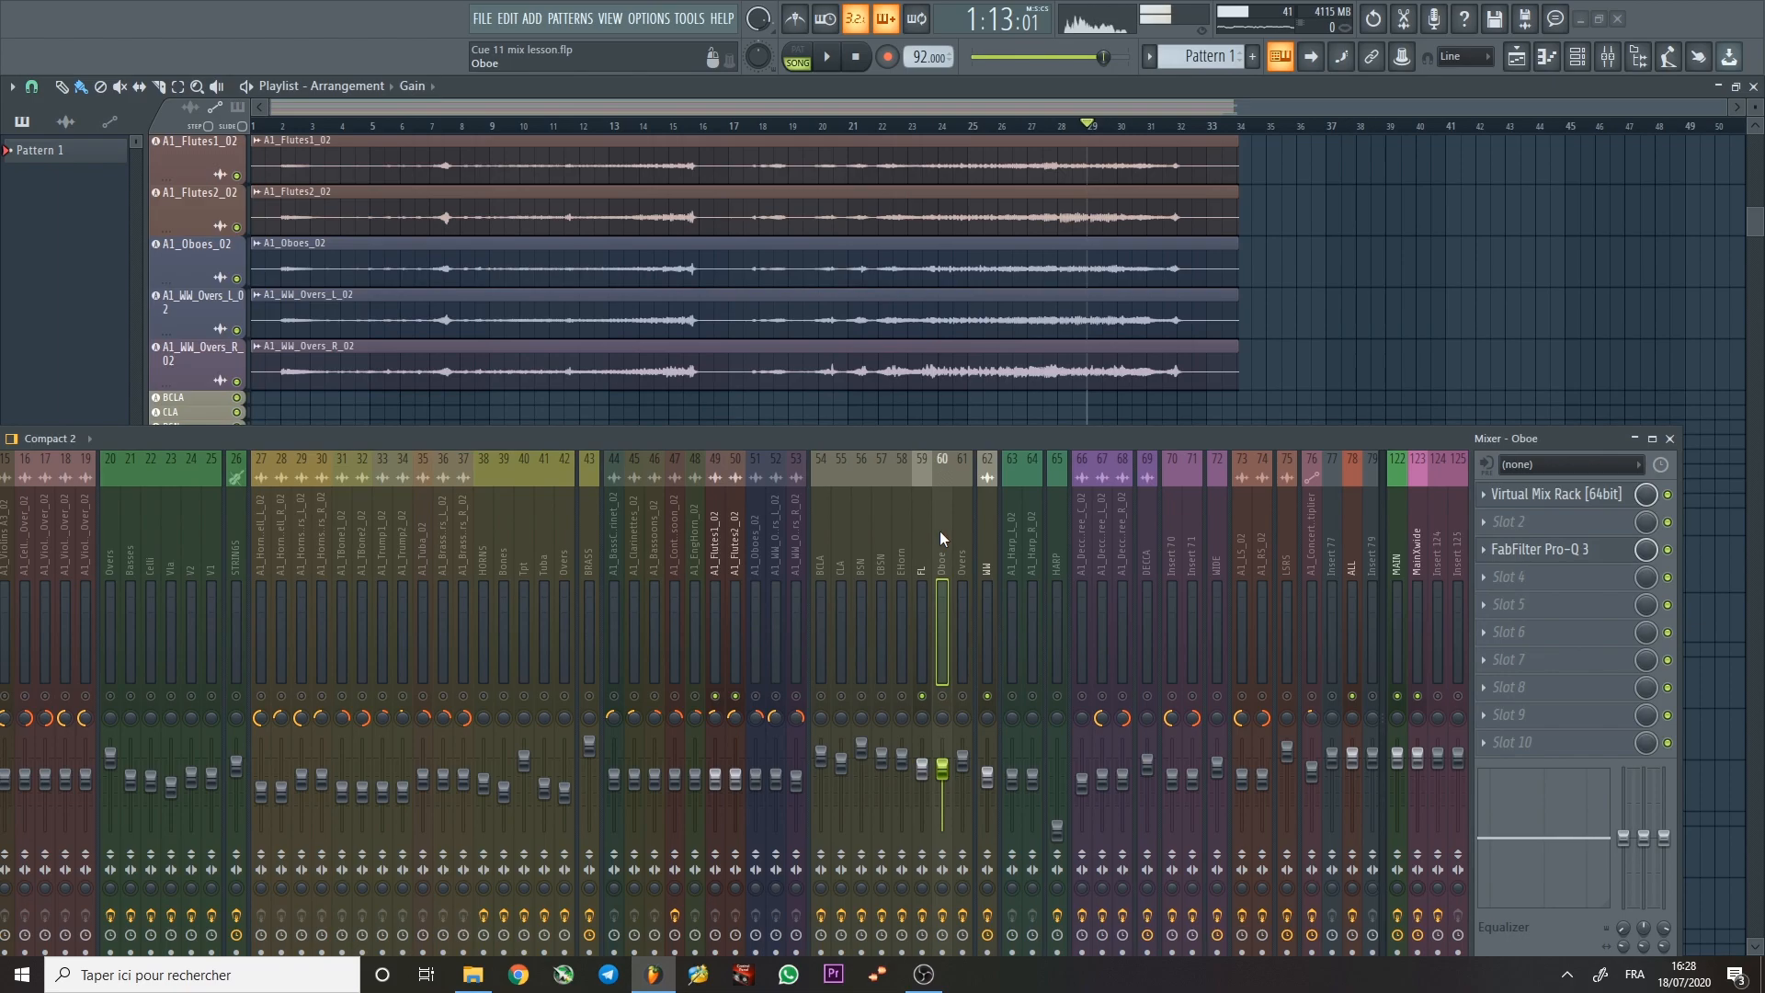
left_click(658, 136)
key("space")
left_click(1578, 552)
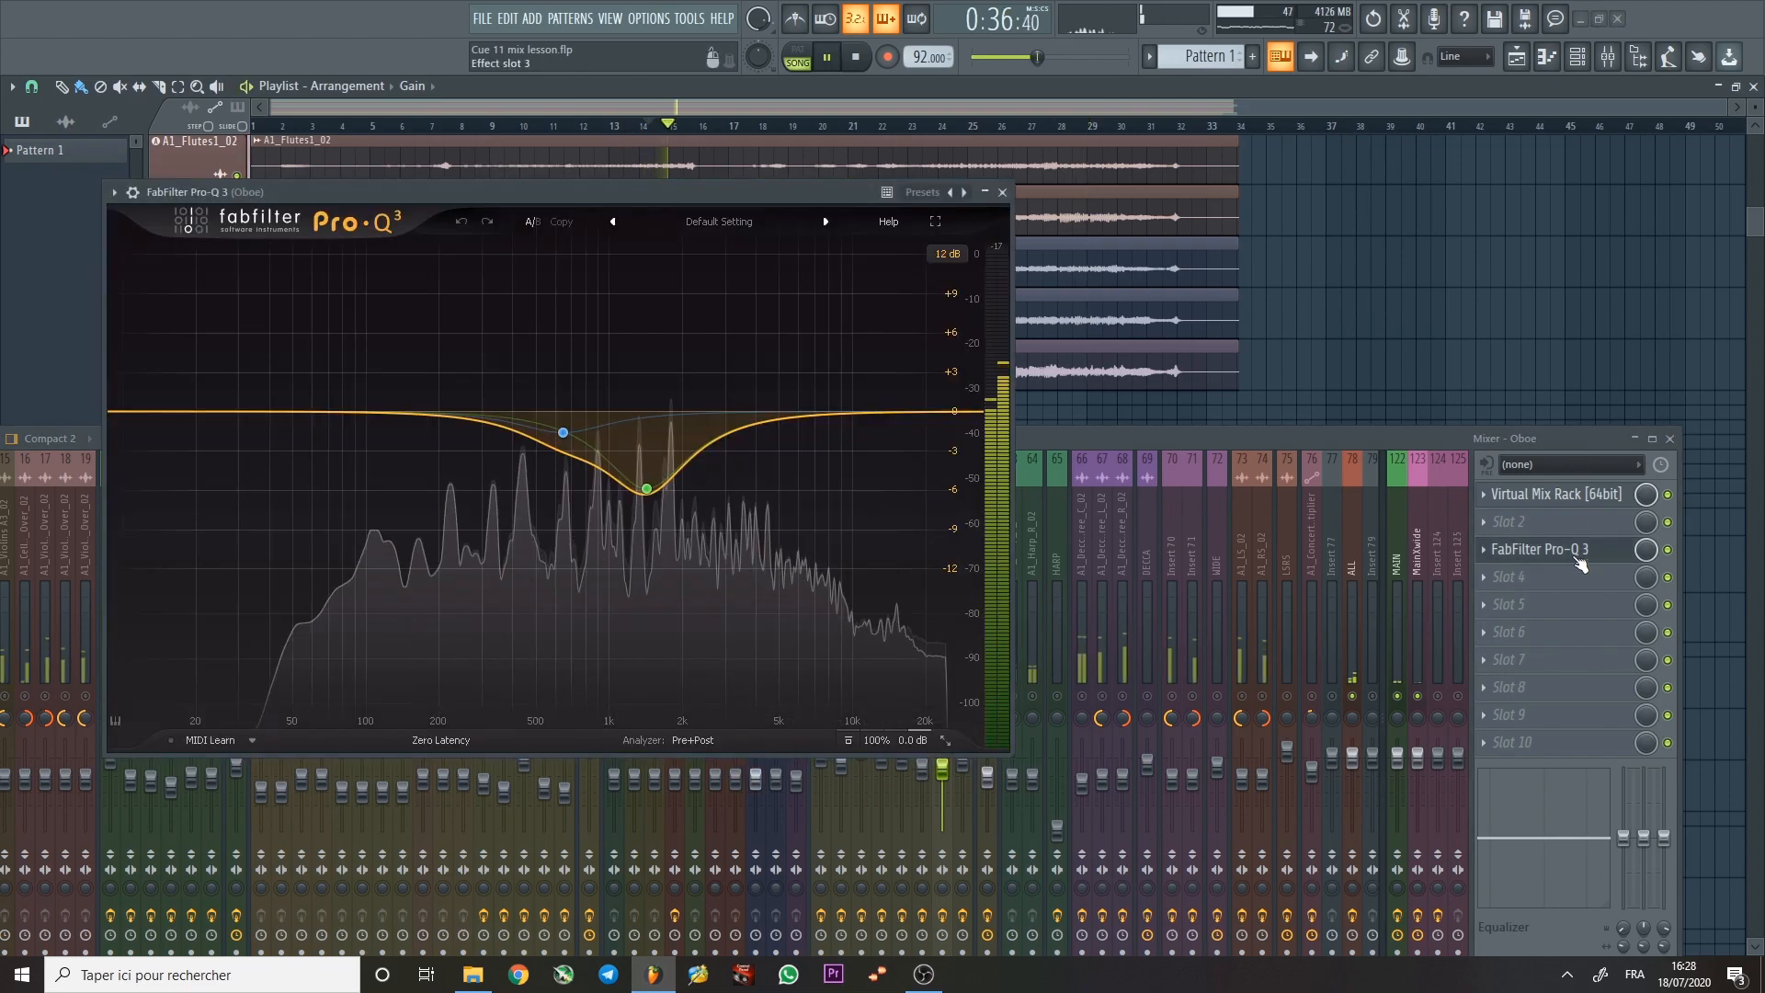
key("space")
left_click(1003, 193)
Play the woodwind Overs bus from around bar 26 and examine its FabFilter Pro-Q 3 curve.
left_click(963, 554)
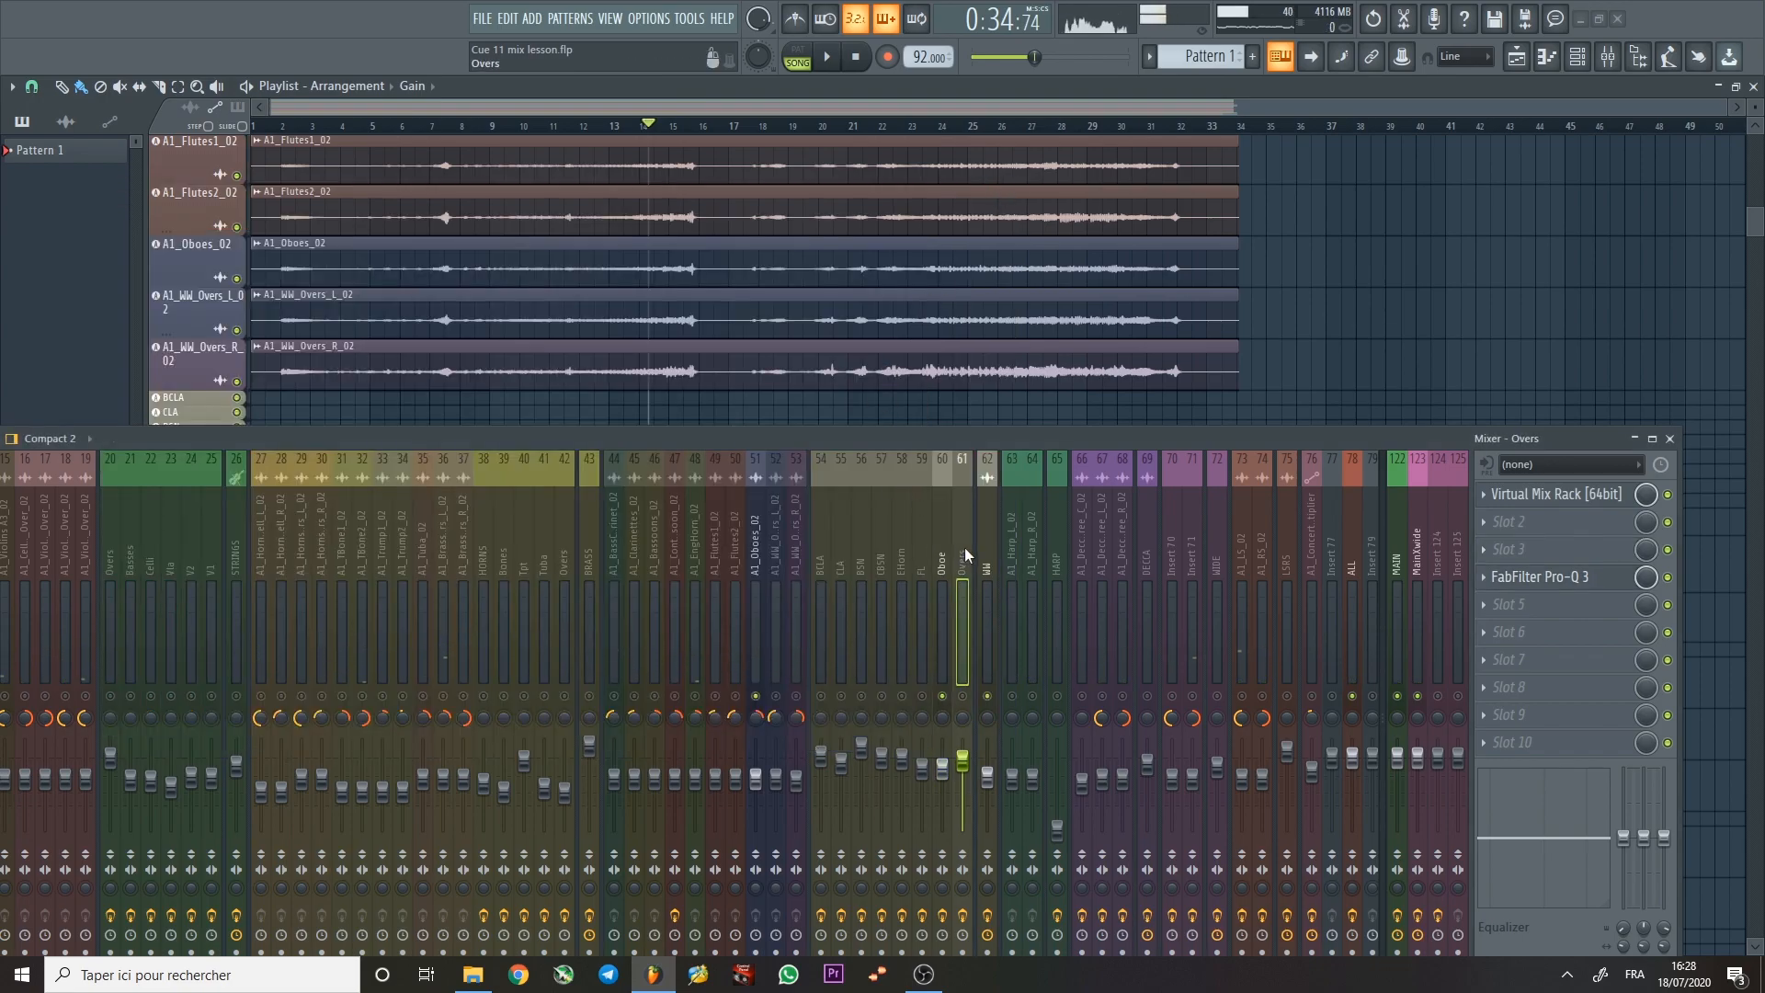
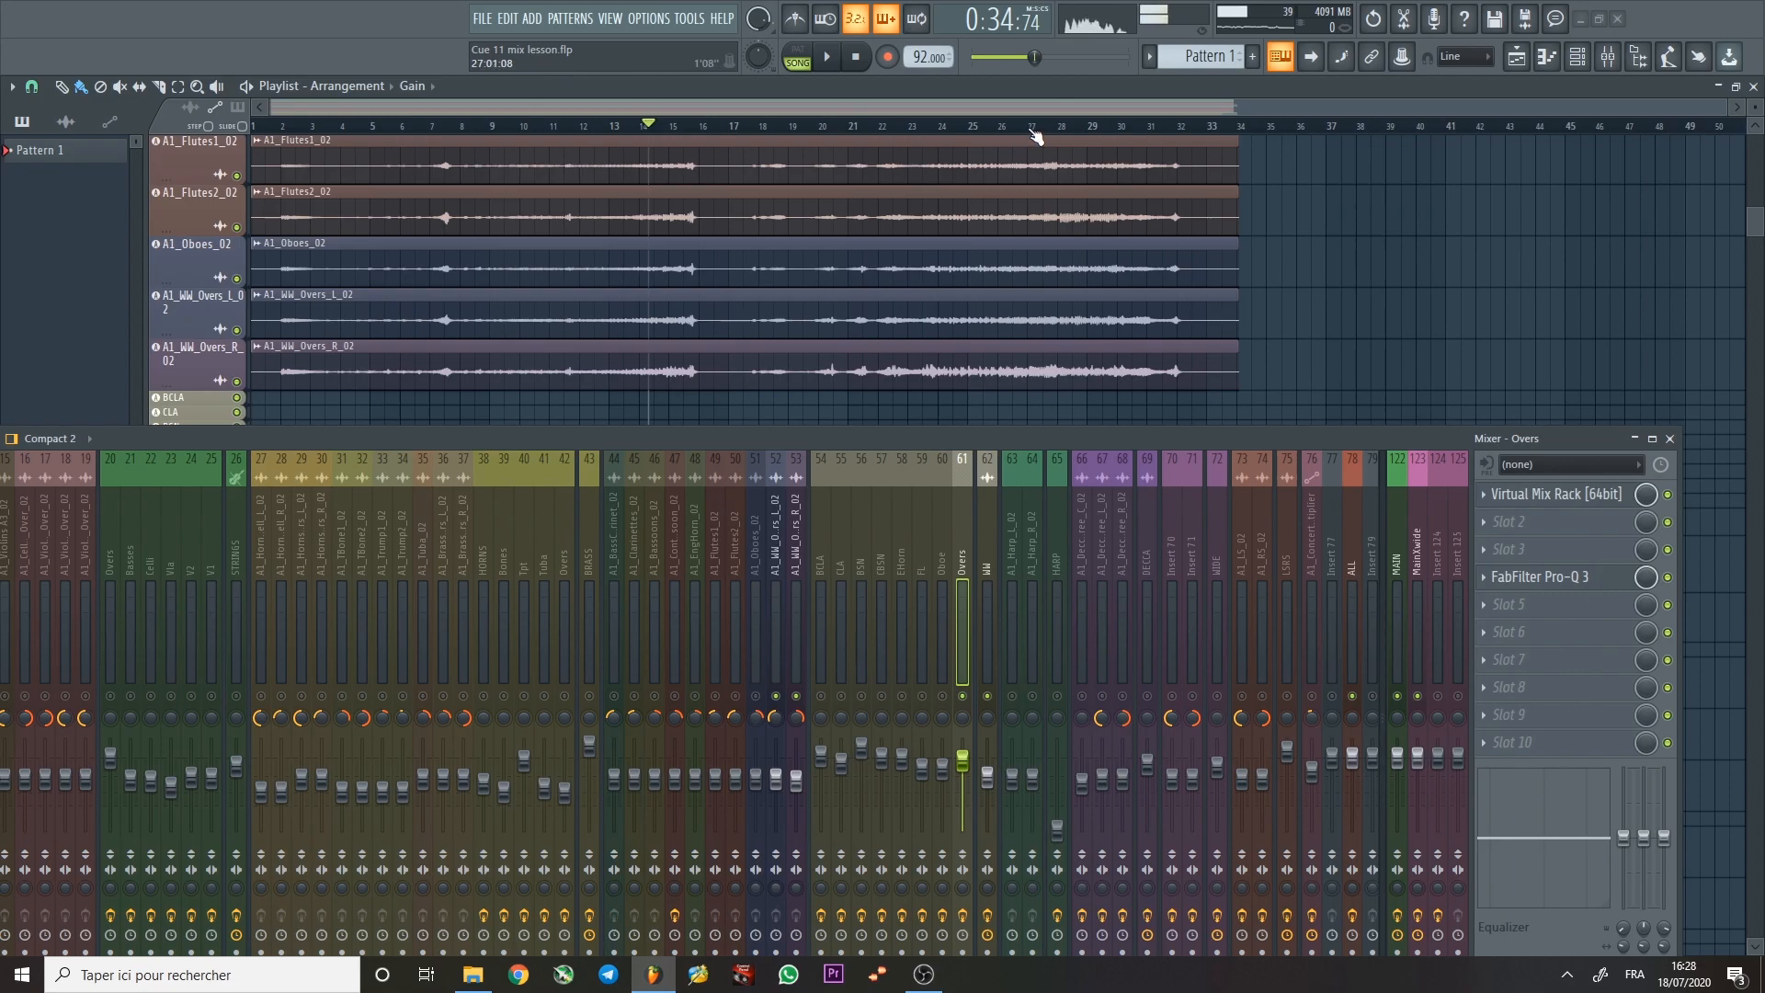
left_click(1006, 126)
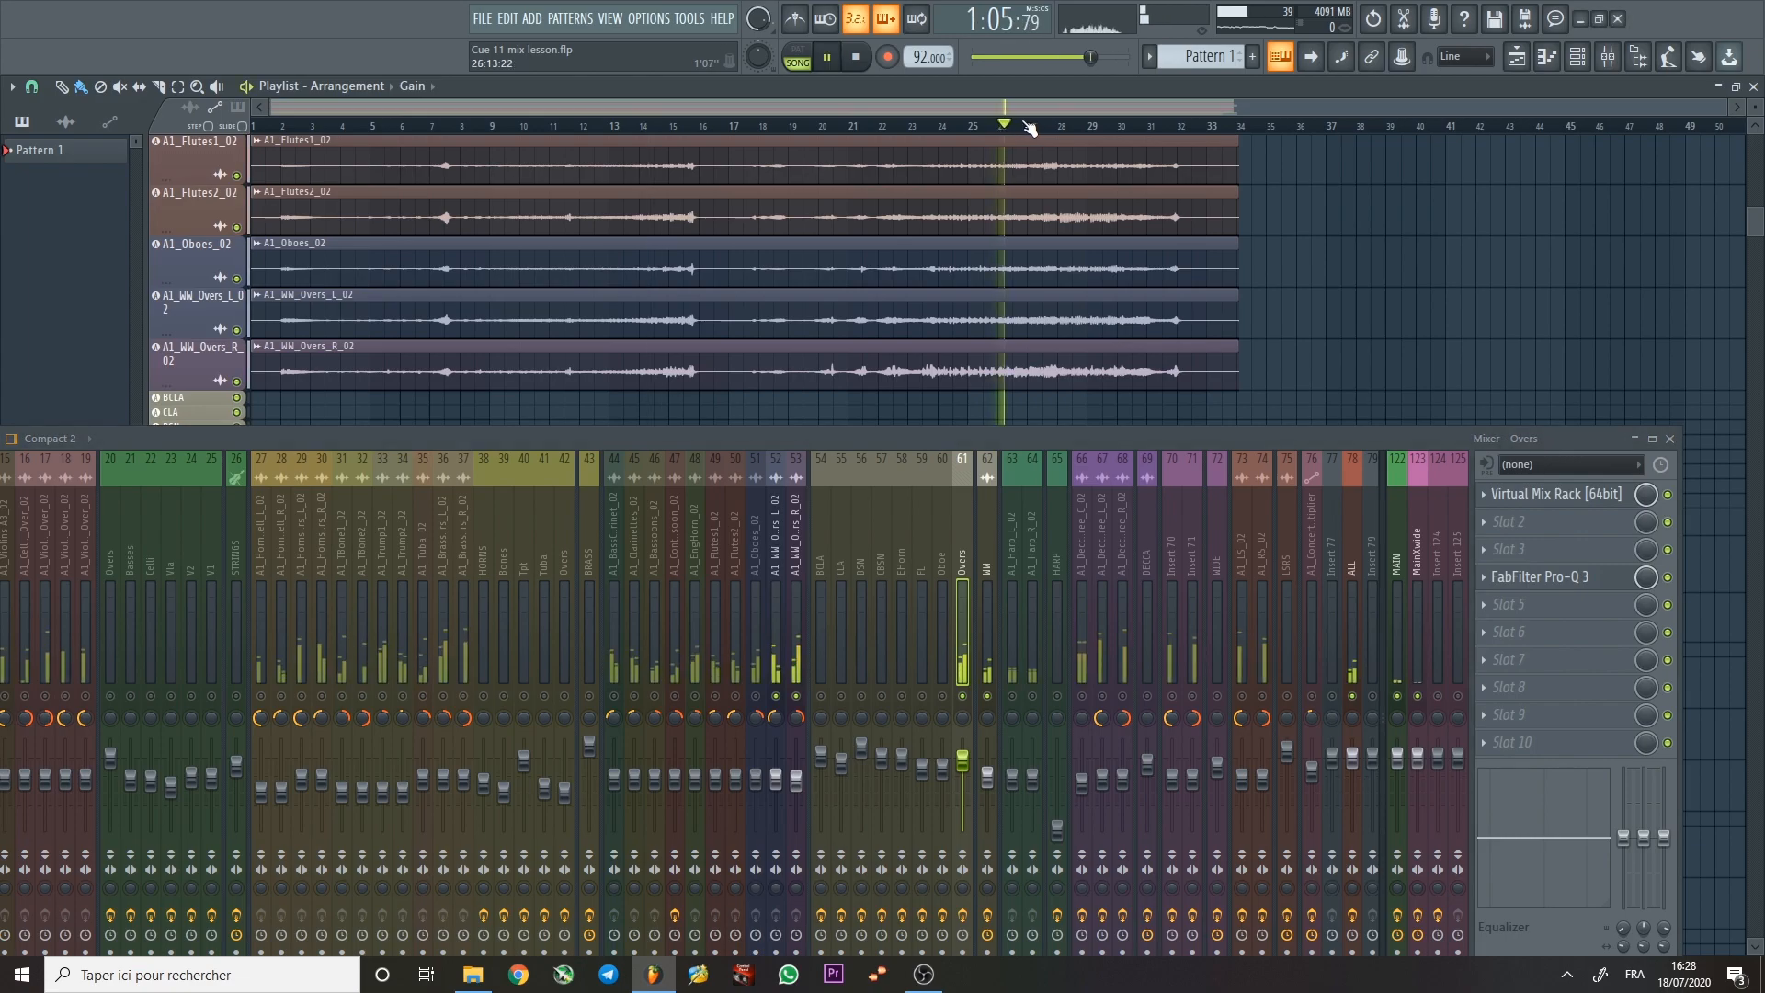
key("space")
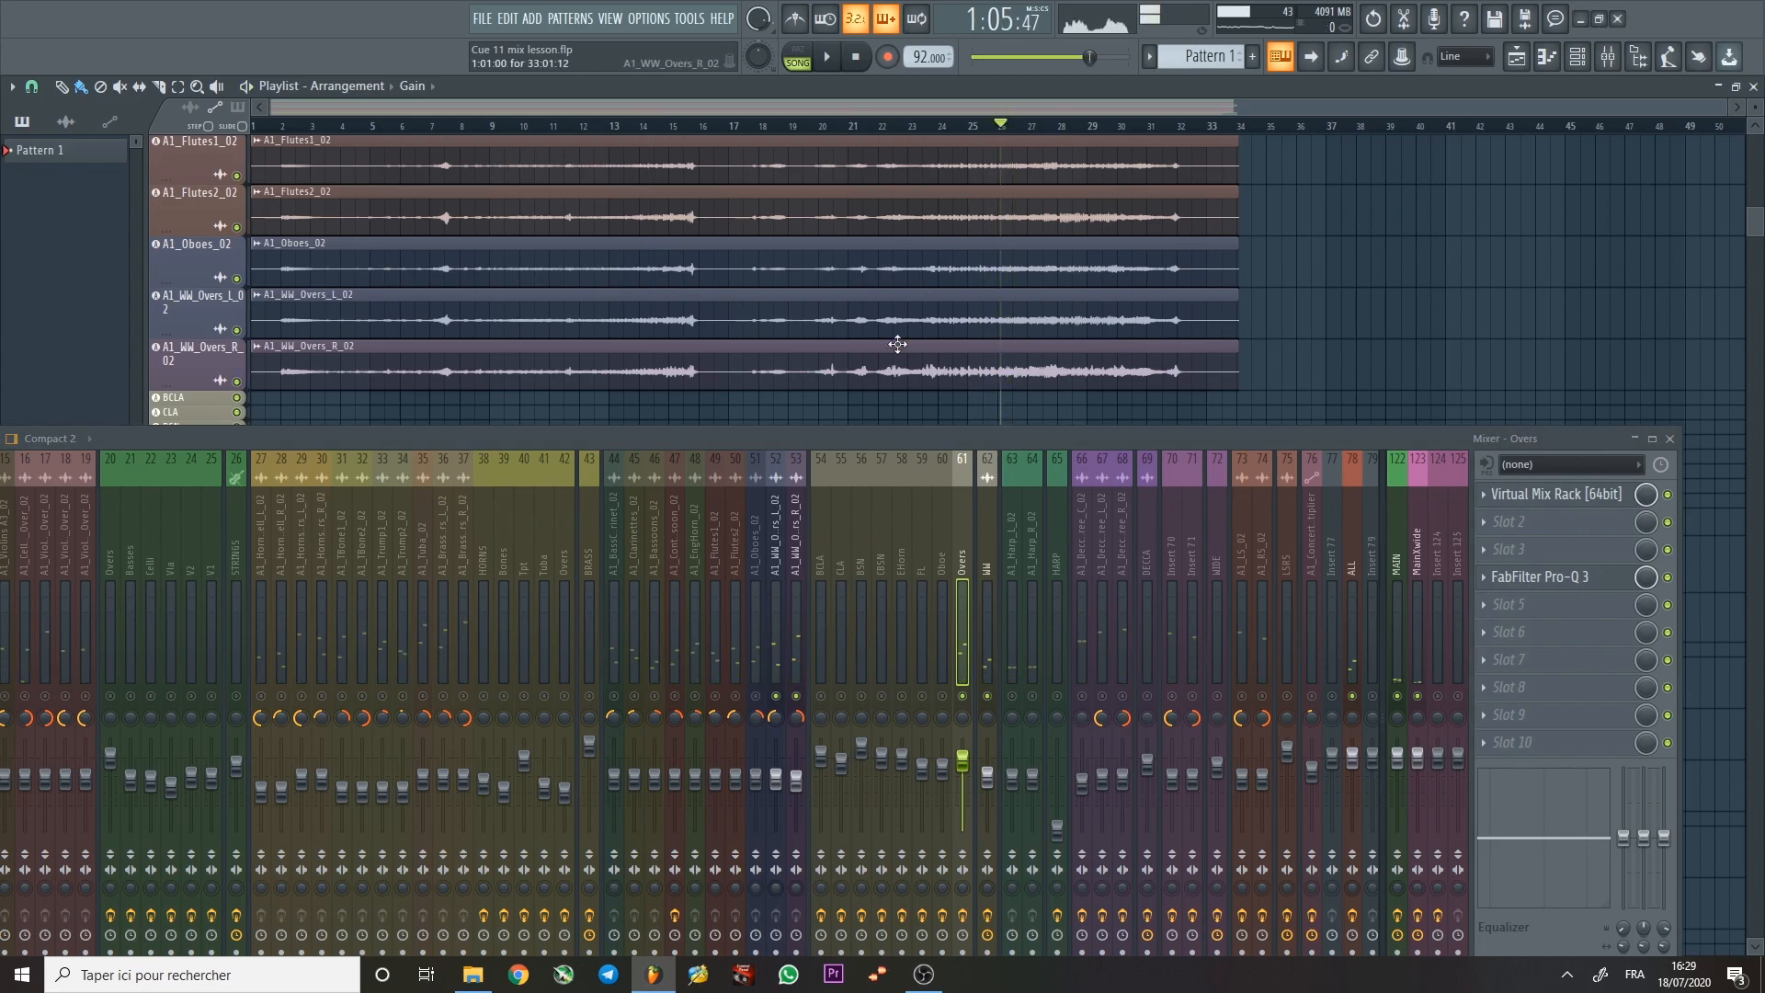
left_click(1587, 582)
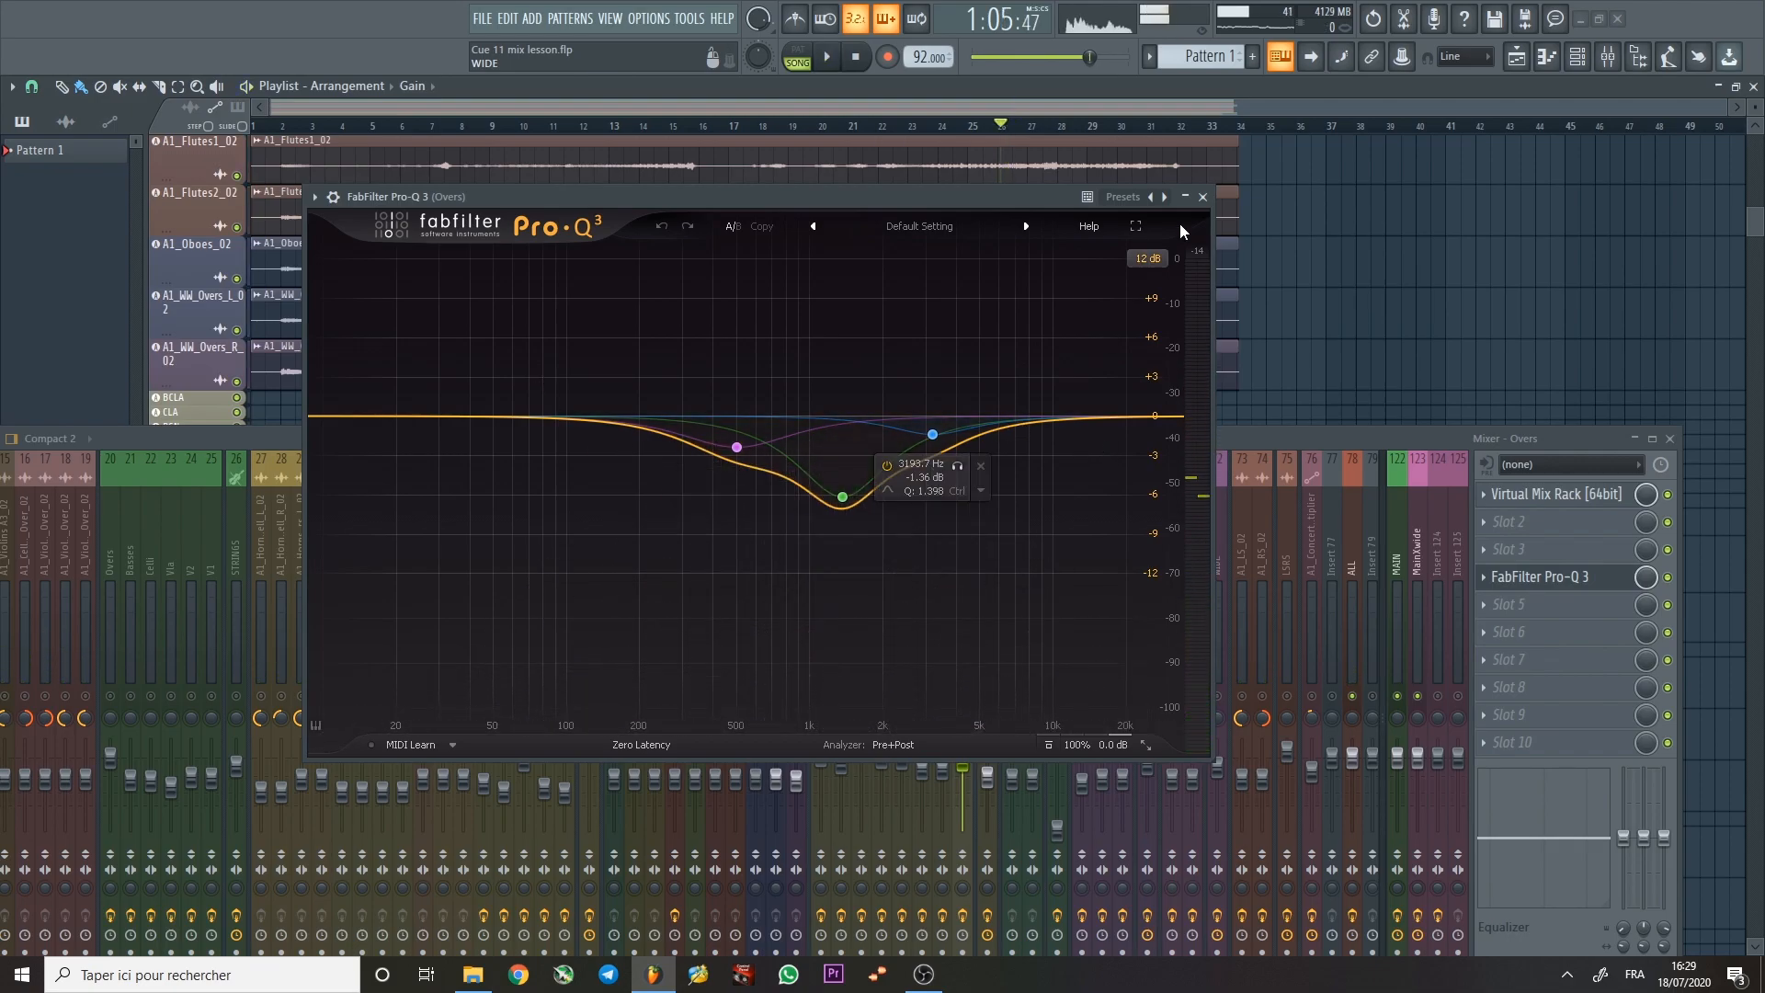
left_click(1203, 197)
Compare the Overs bus with its FabFilter Pro-Q 3 bypassed and engaged, trying a slightly higher fader level.
key("space")
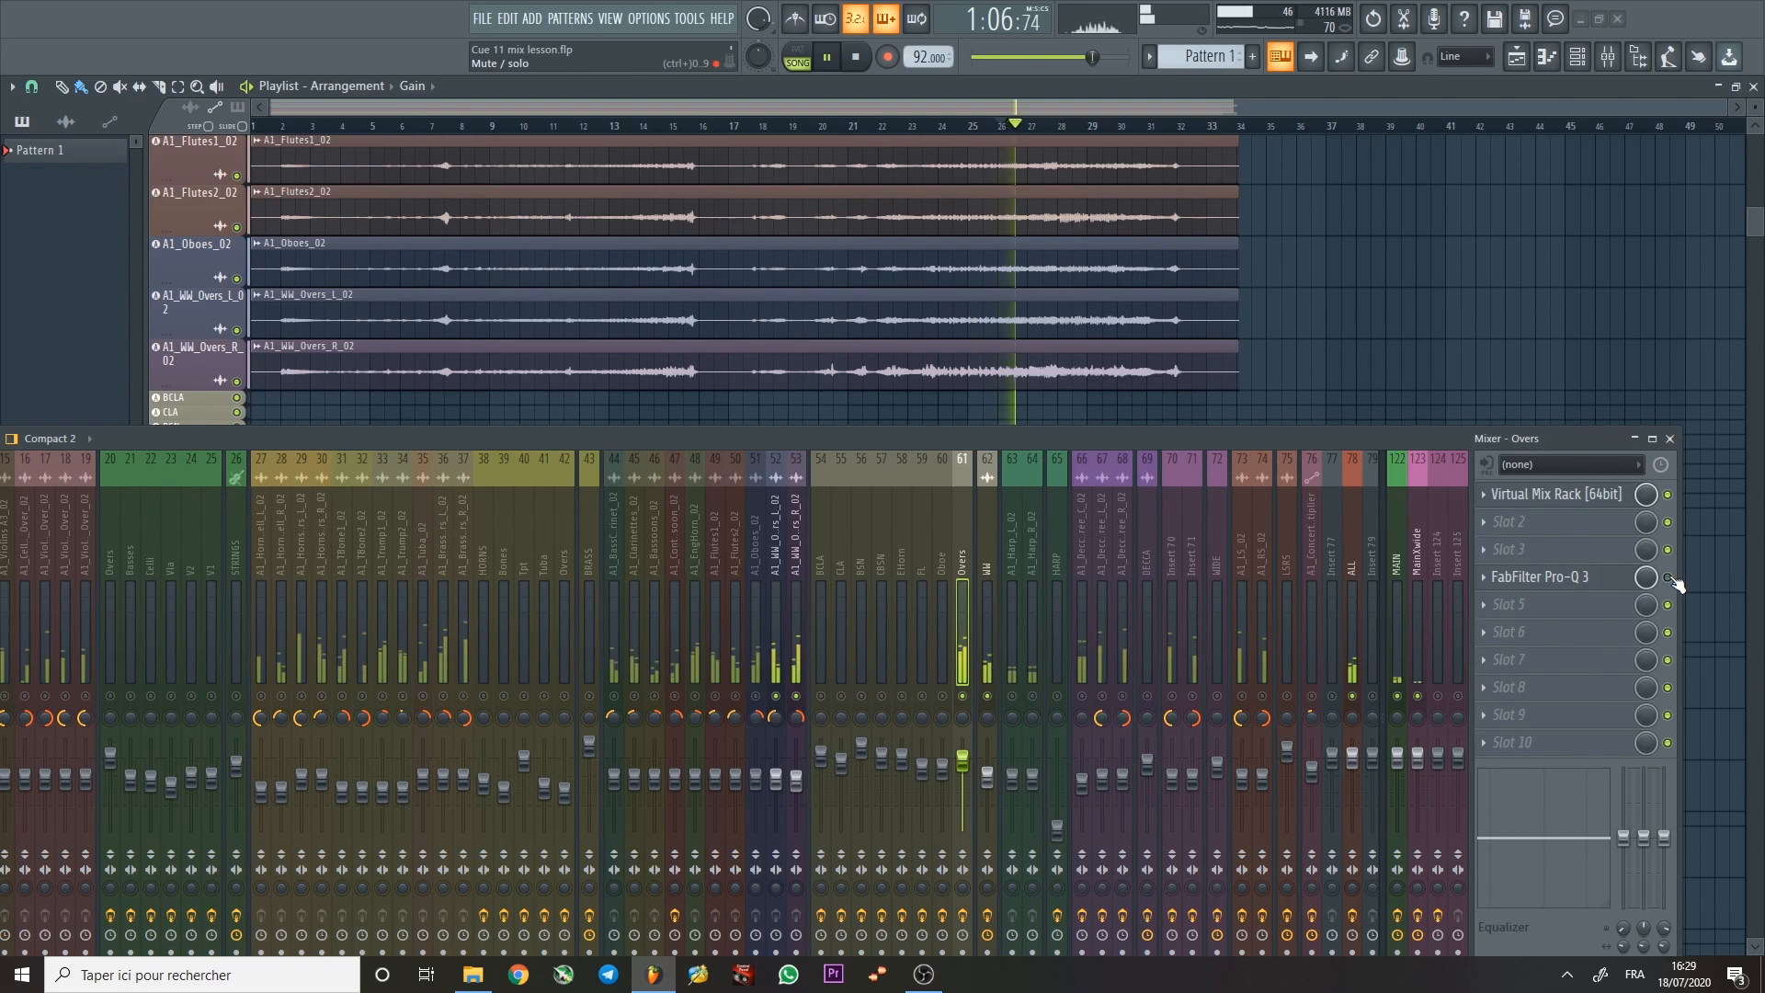
key("space")
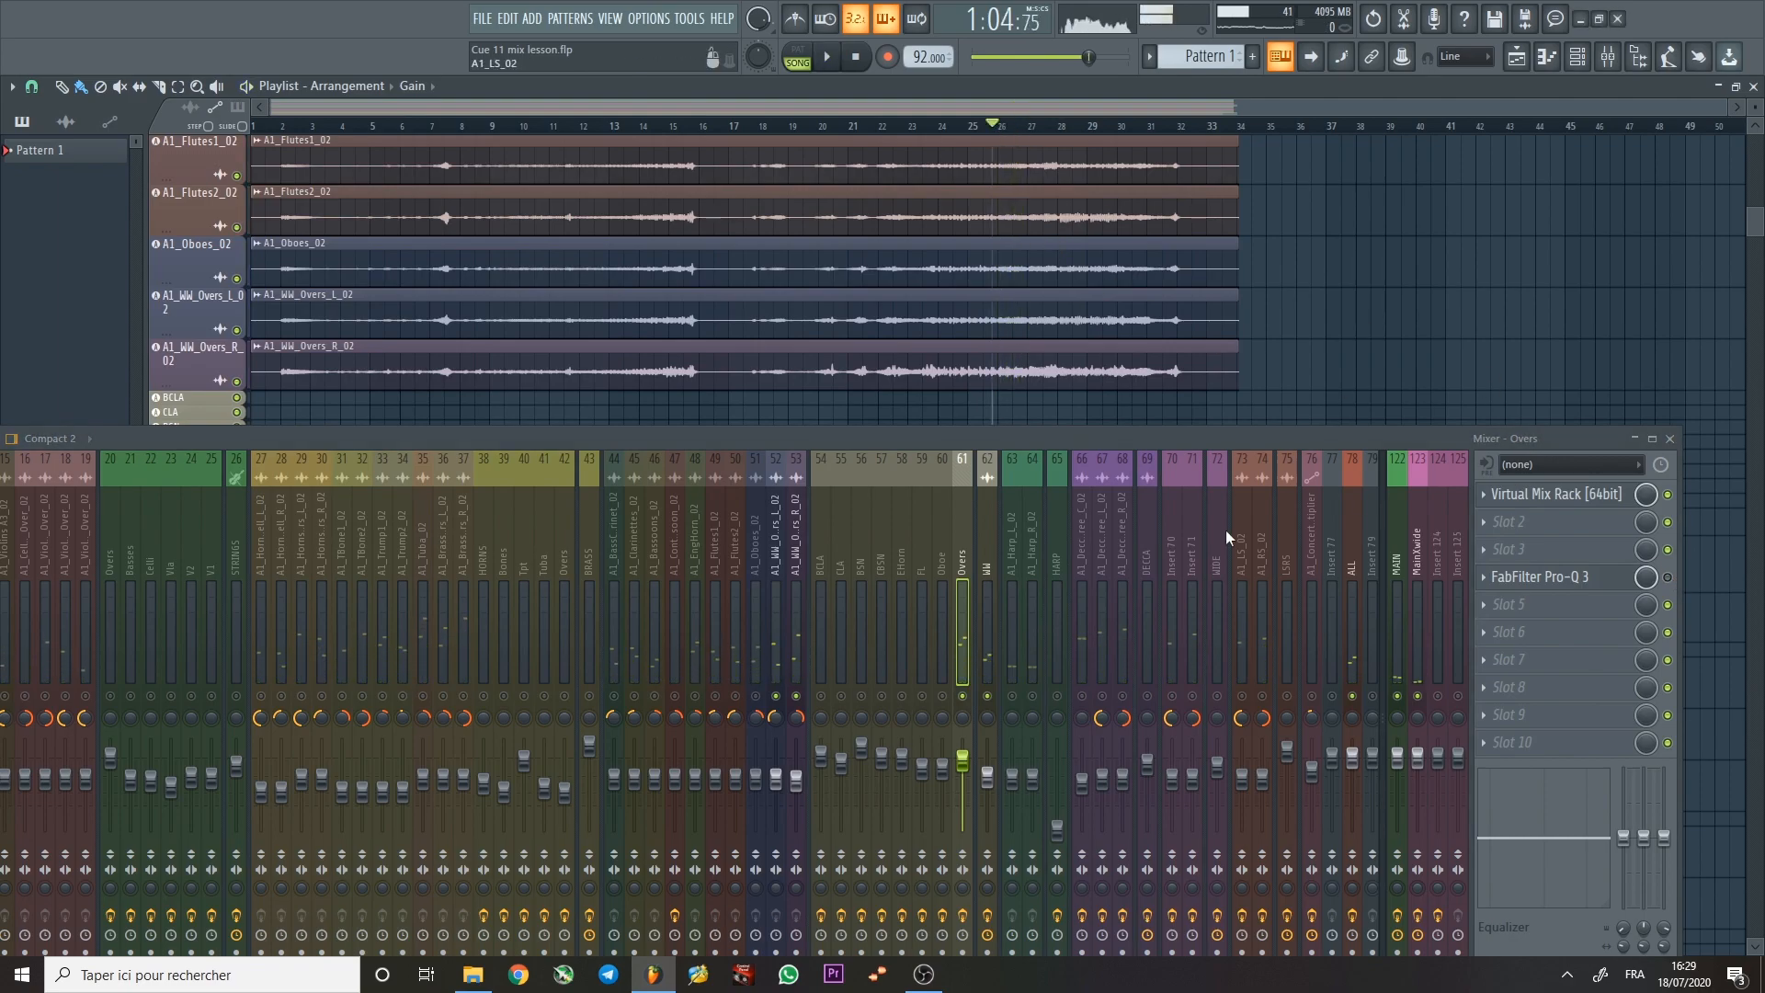
left_click_drag(975, 771, 973, 747)
key("space")
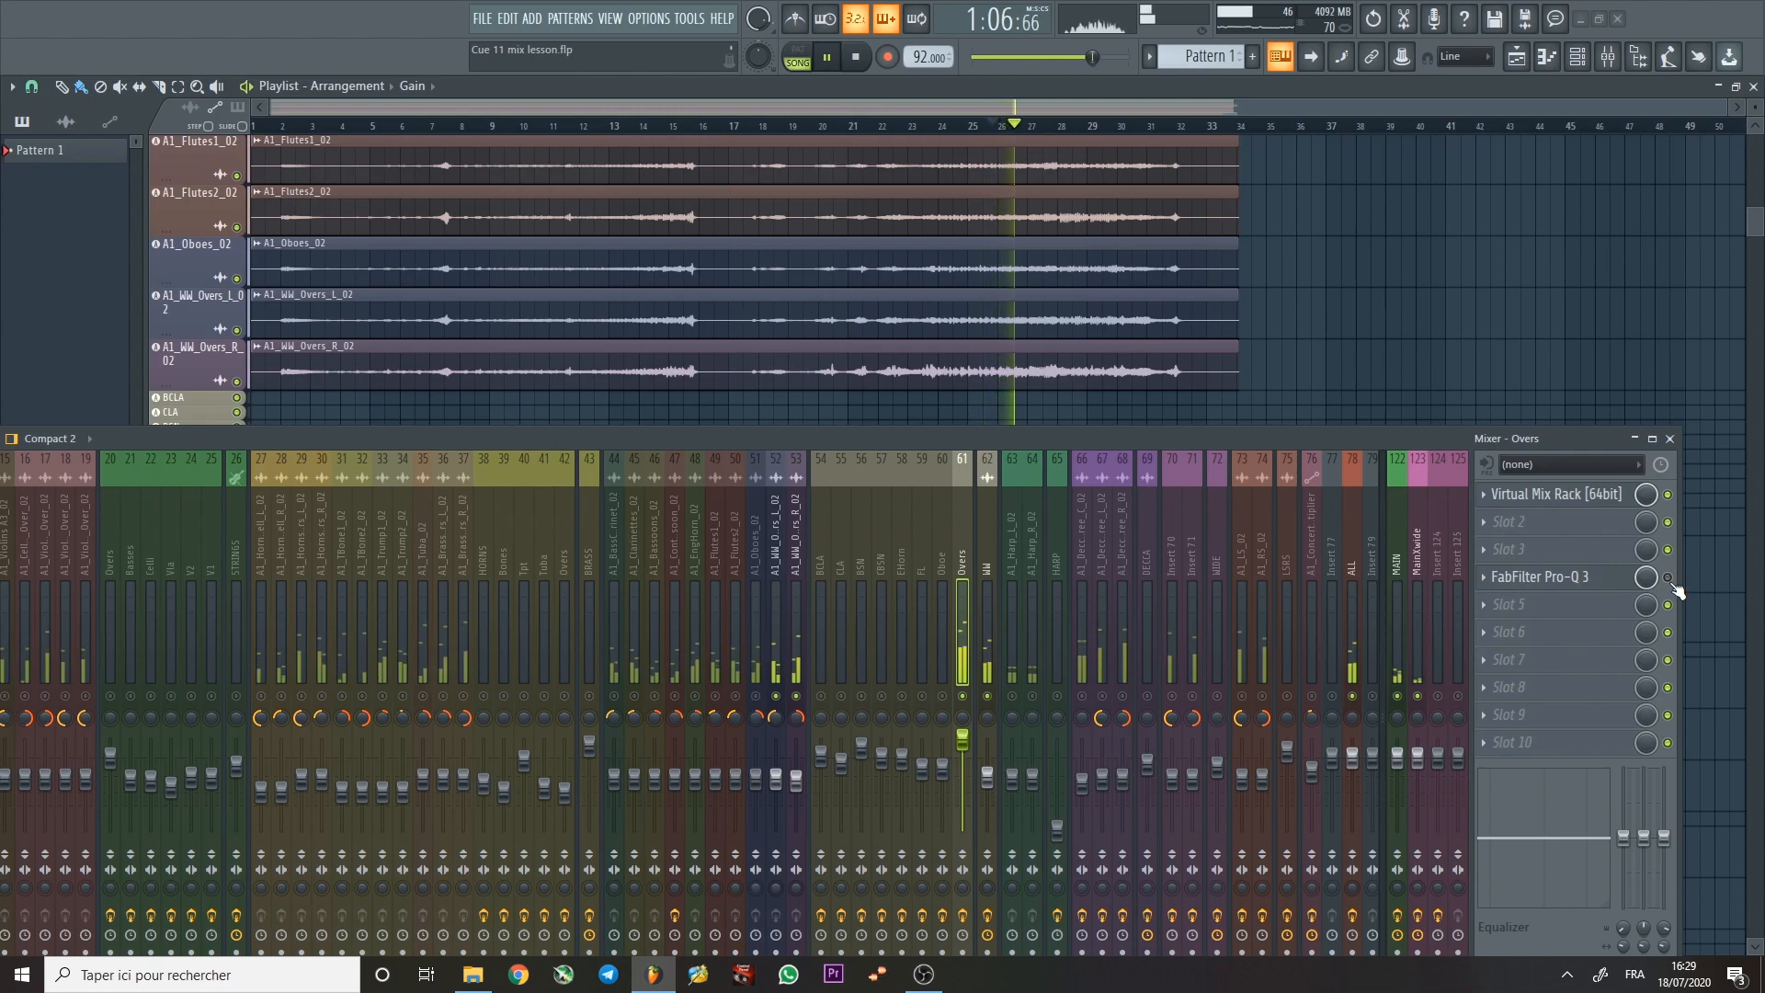
key("space")
key("space")
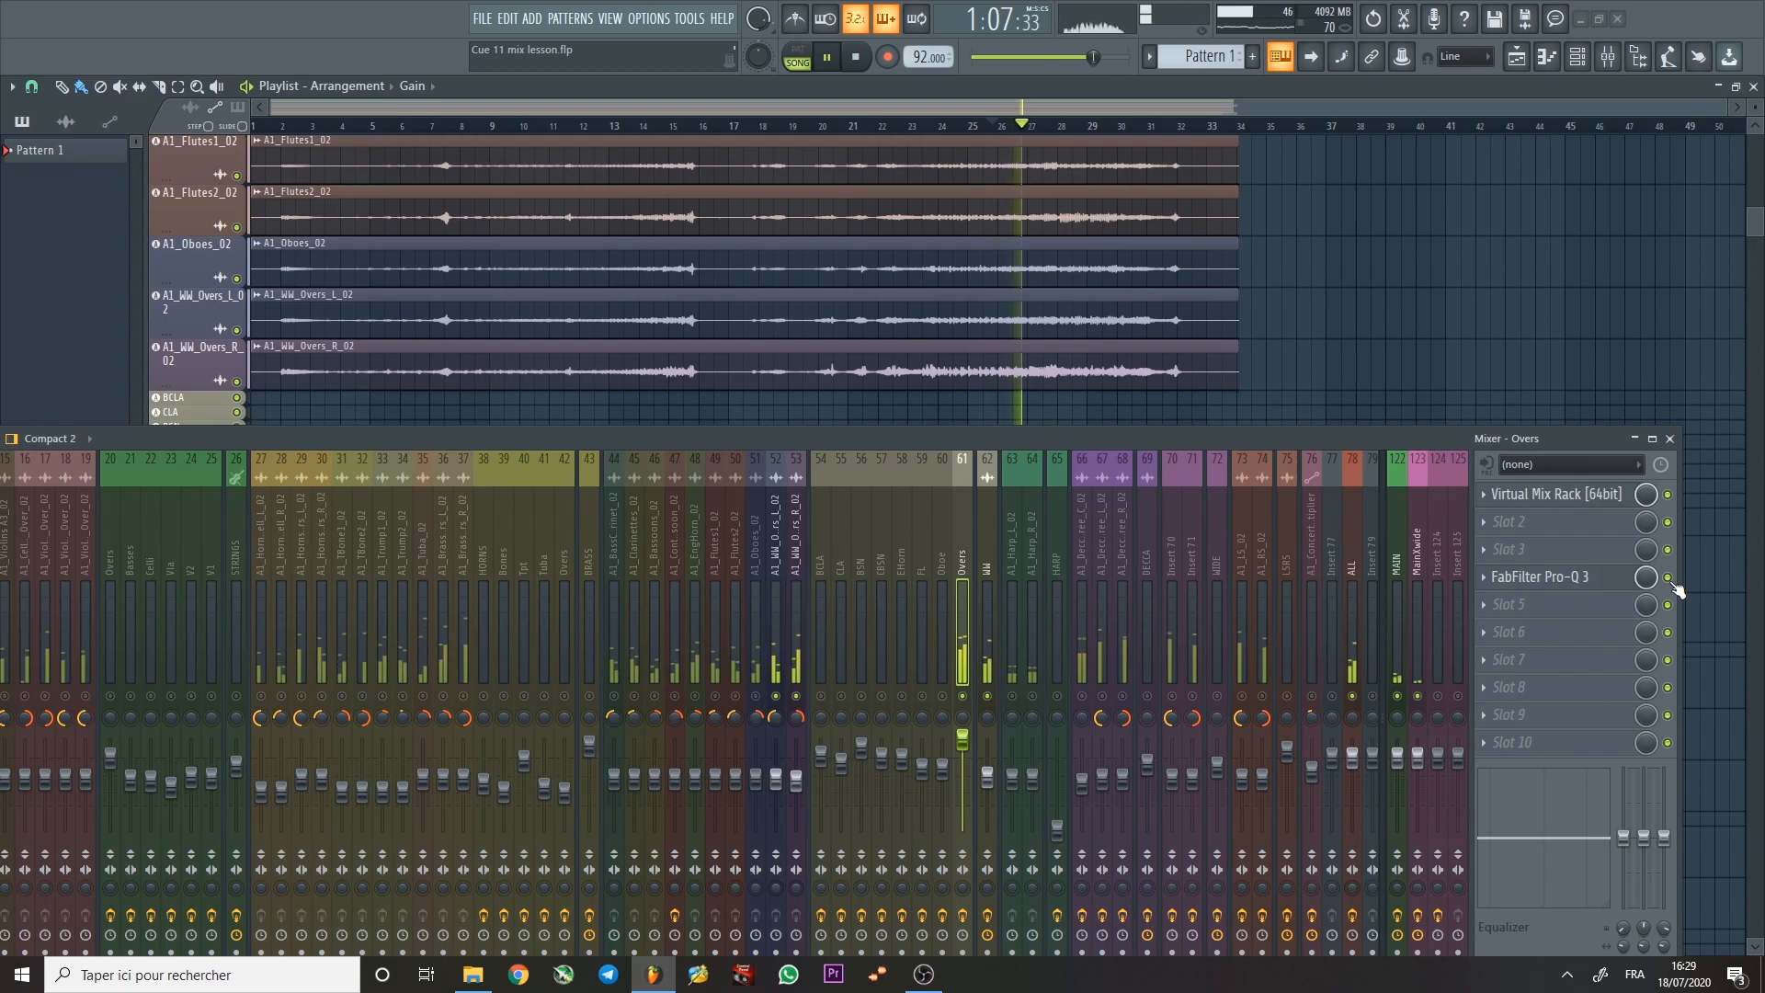
key("space")
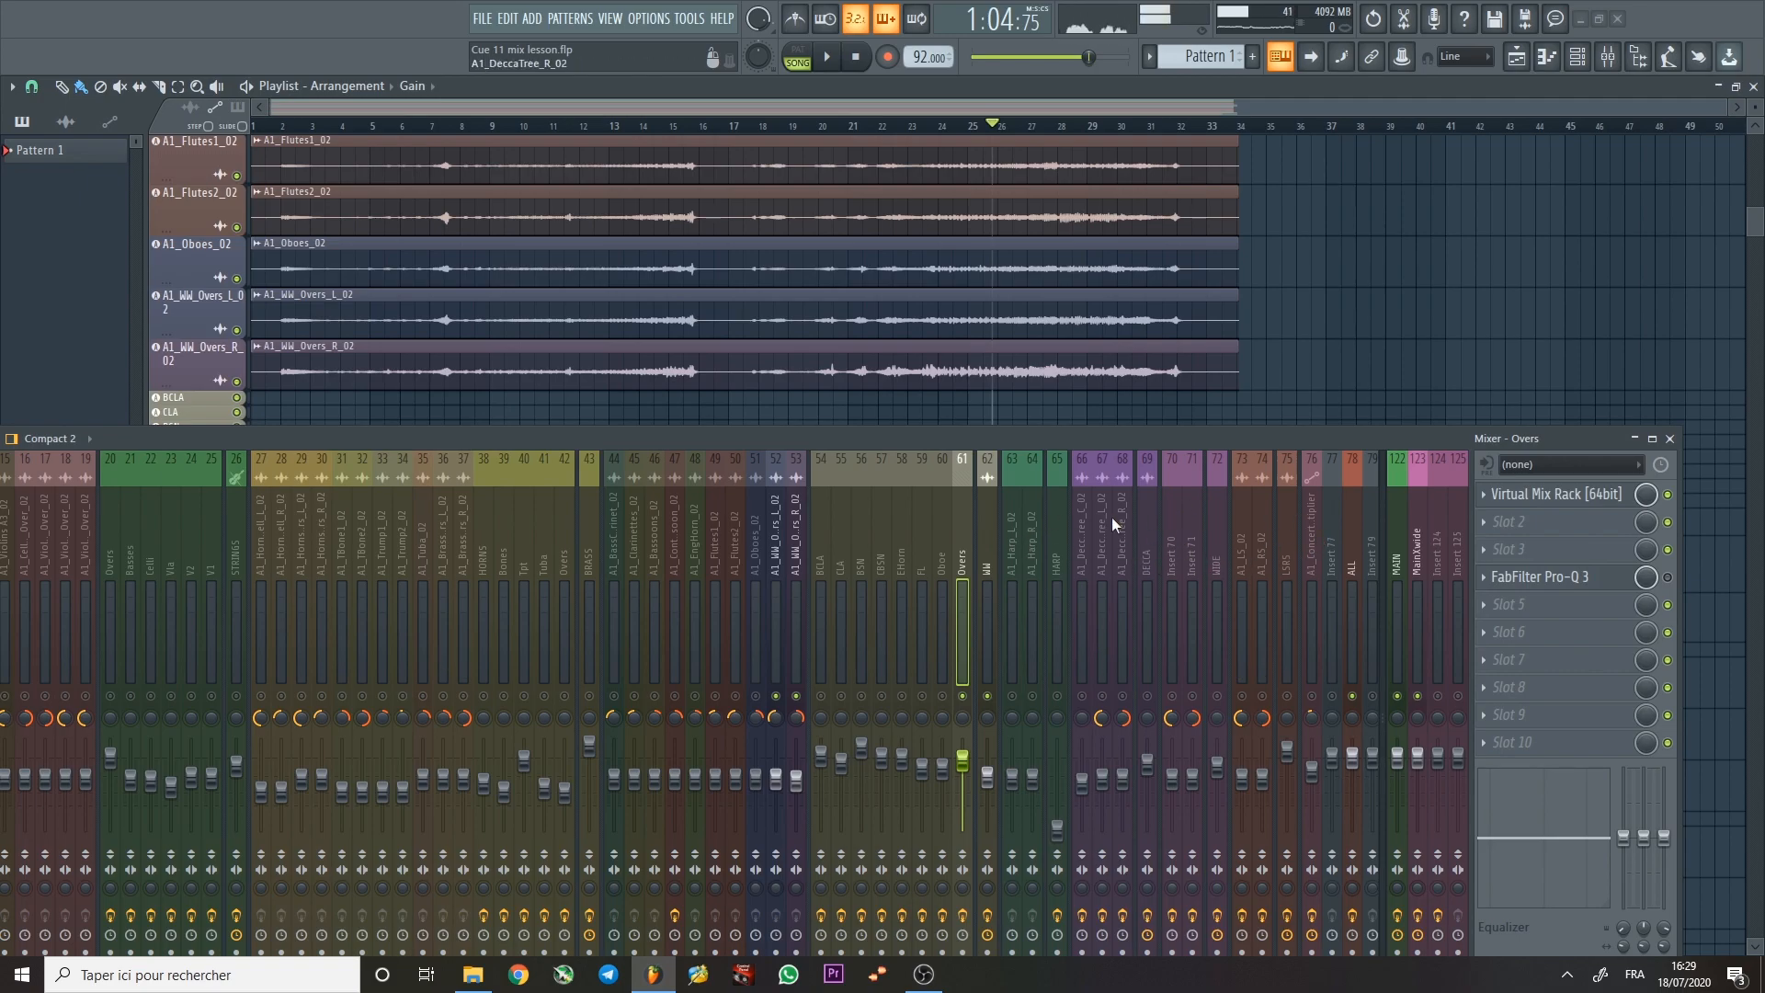
Solo the DECCA bus with its Decca Tree microphone tracks and audition it from around bar 25.
left_click(987, 550)
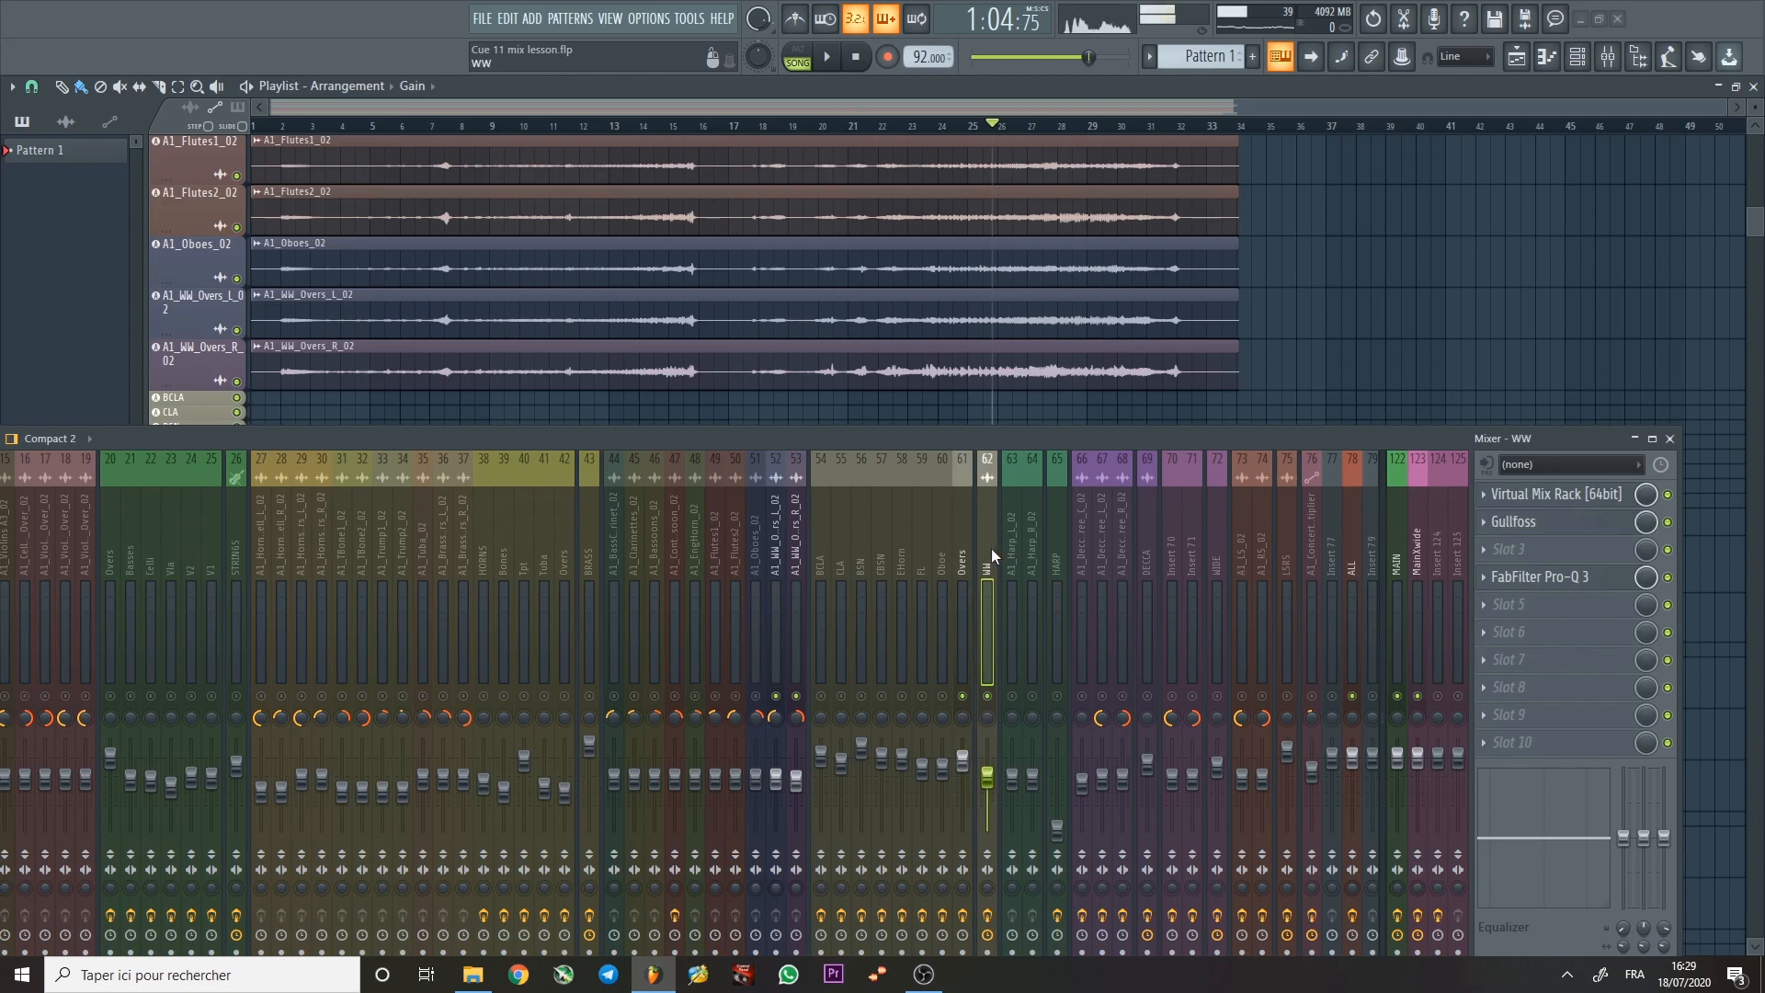
left_click(1127, 526)
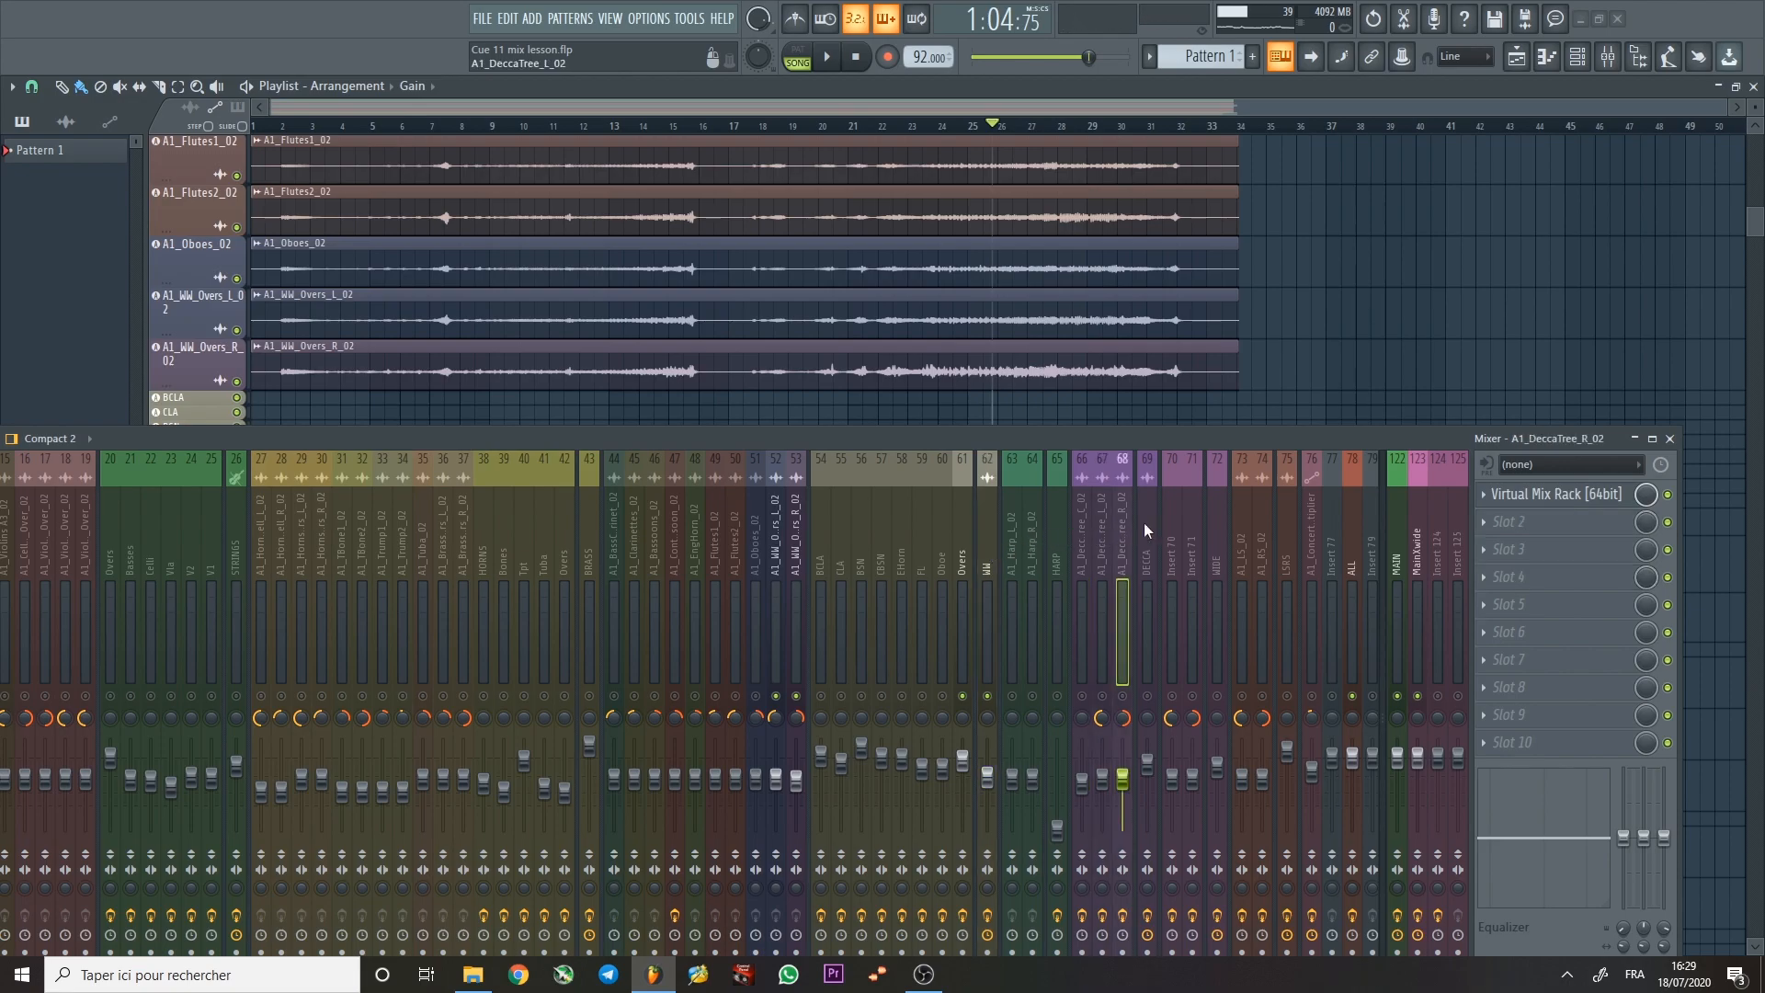
scroll(1129, 526, "down", 3)
left_click(939, 504)
left_click(607, 494)
left_click(673, 503)
left_click(649, 505)
key("space")
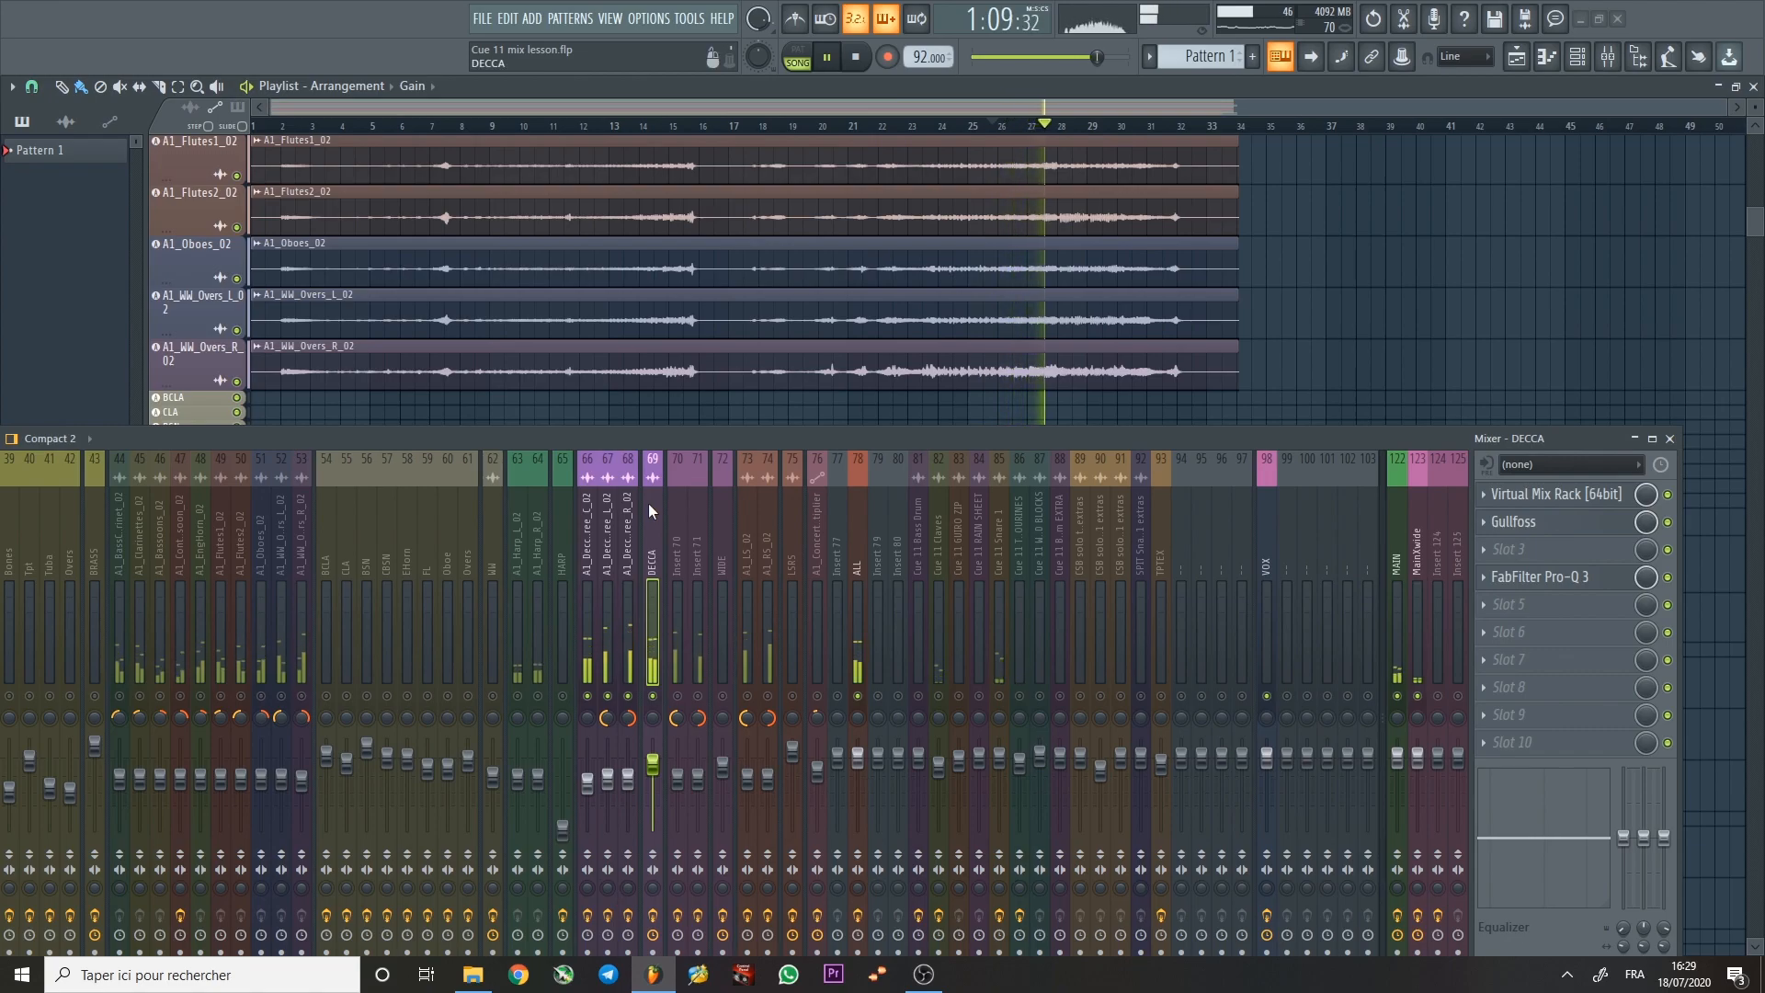
key("space")
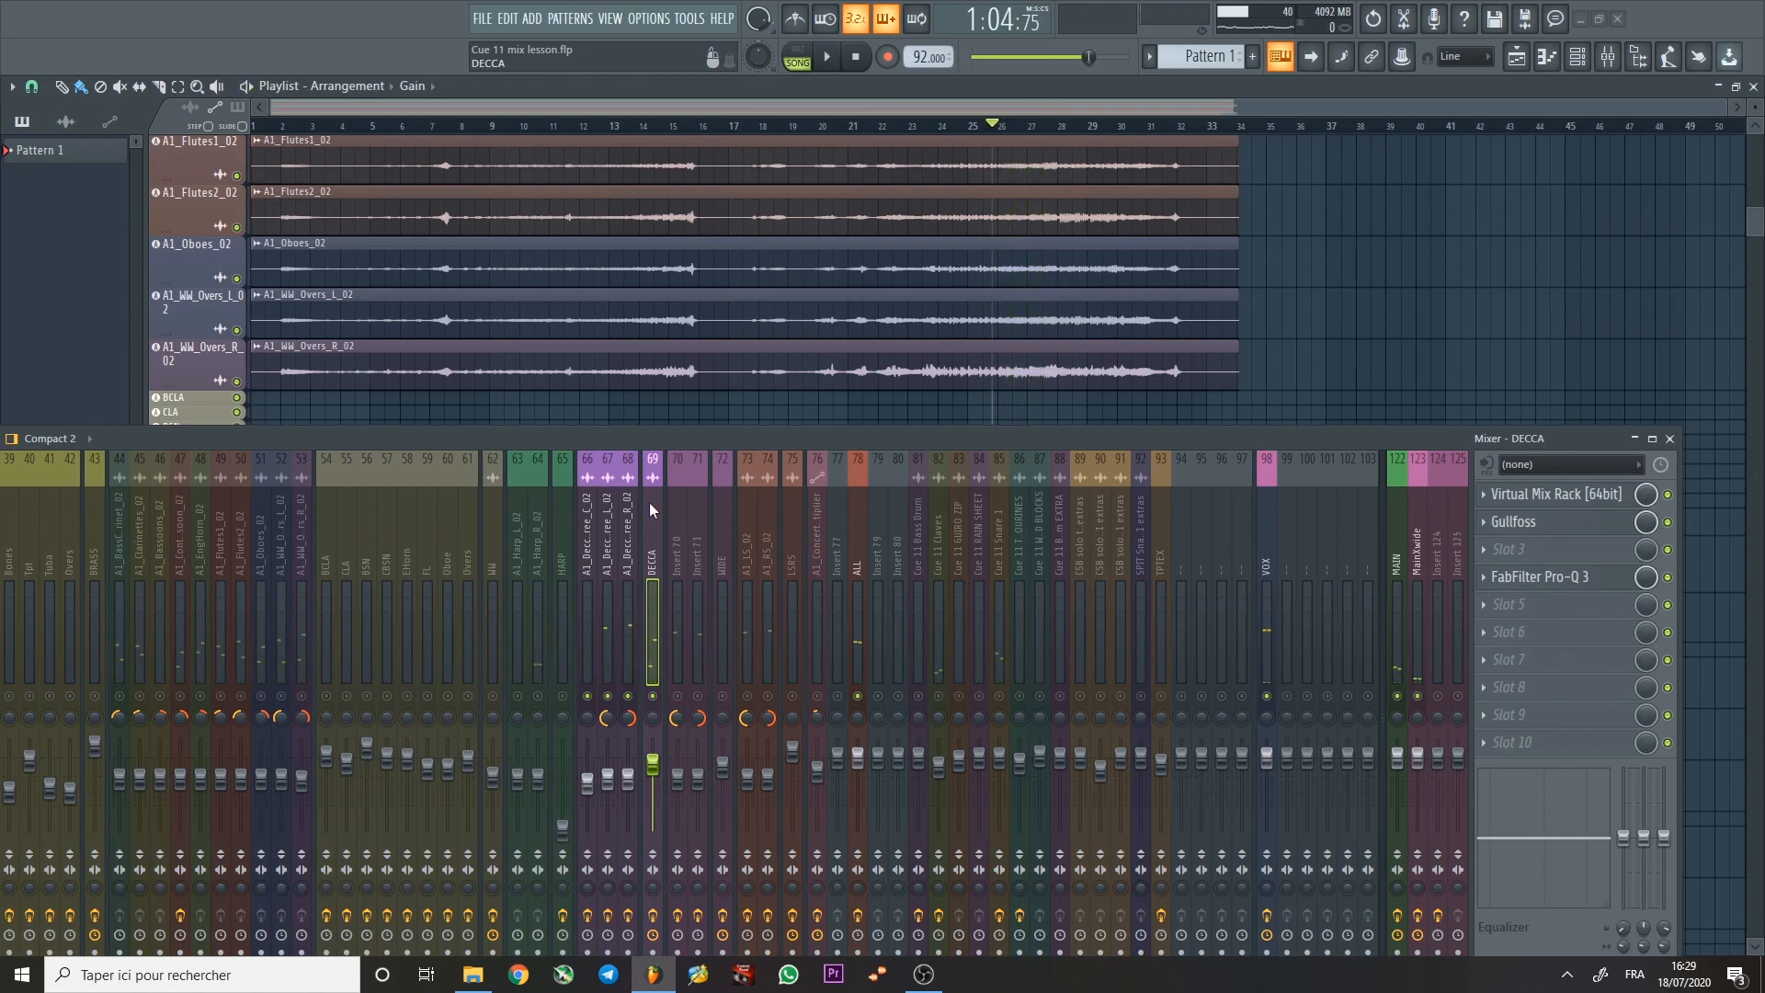
scroll(751, 308, "up", 2)
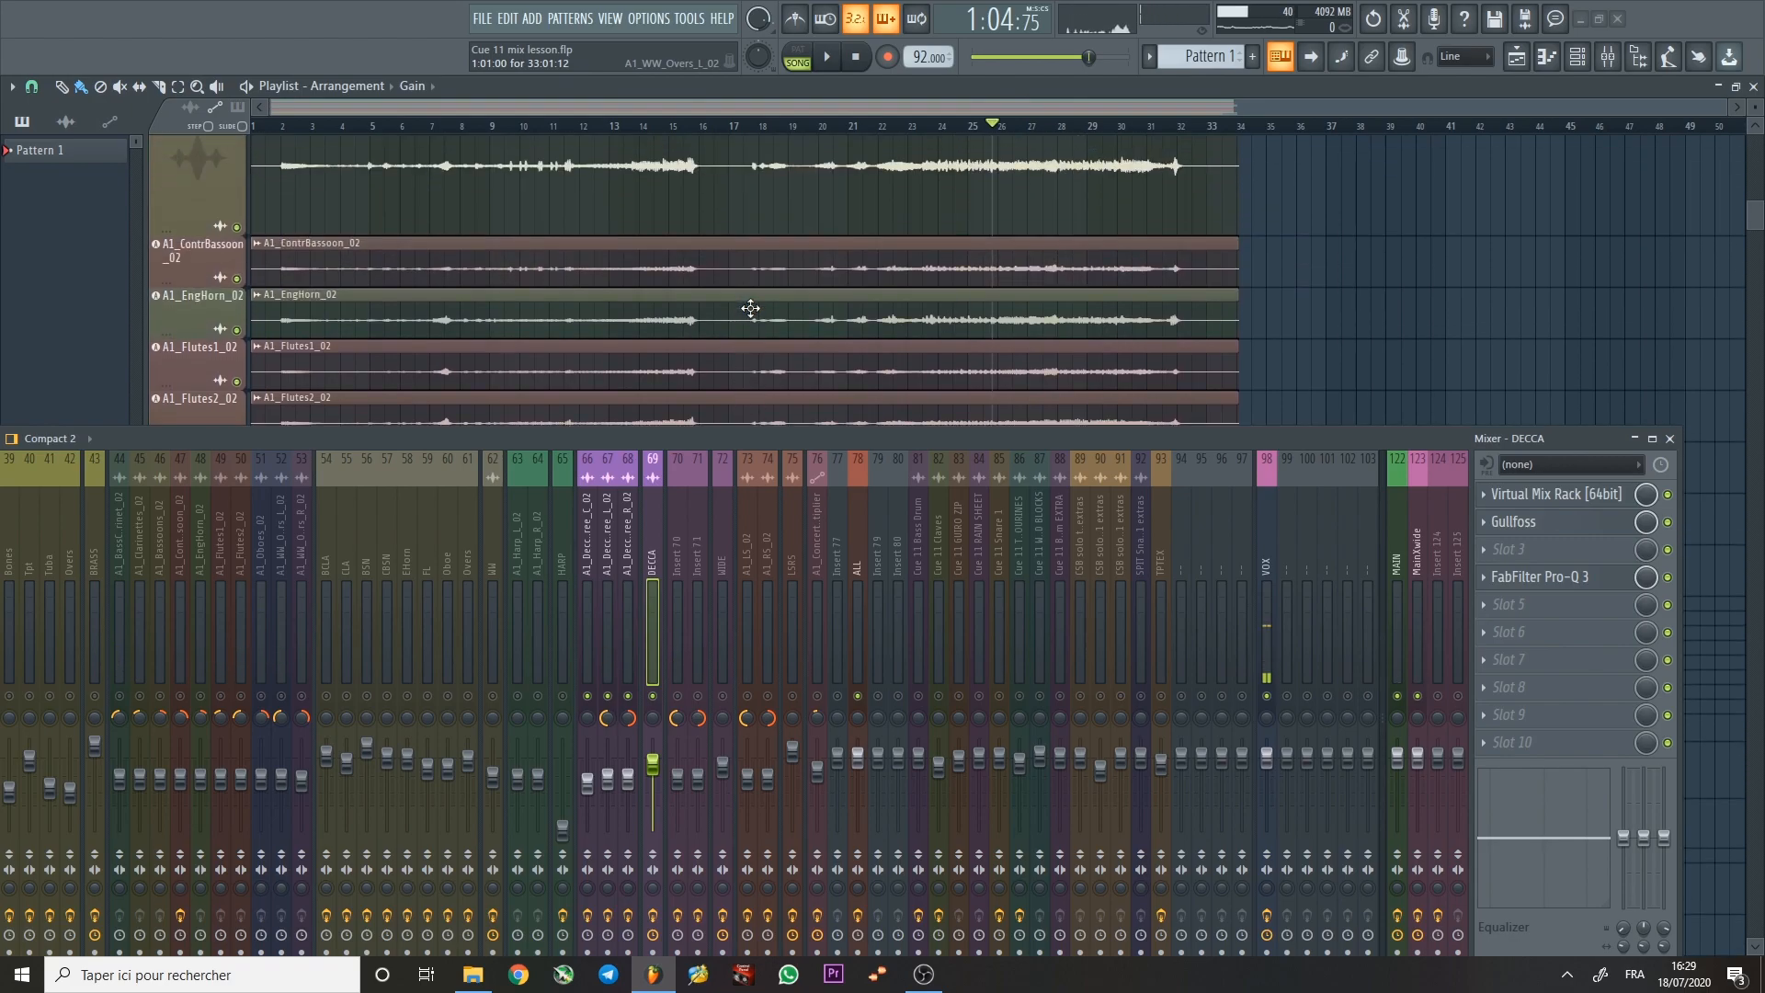
scroll(751, 308, "up", 1)
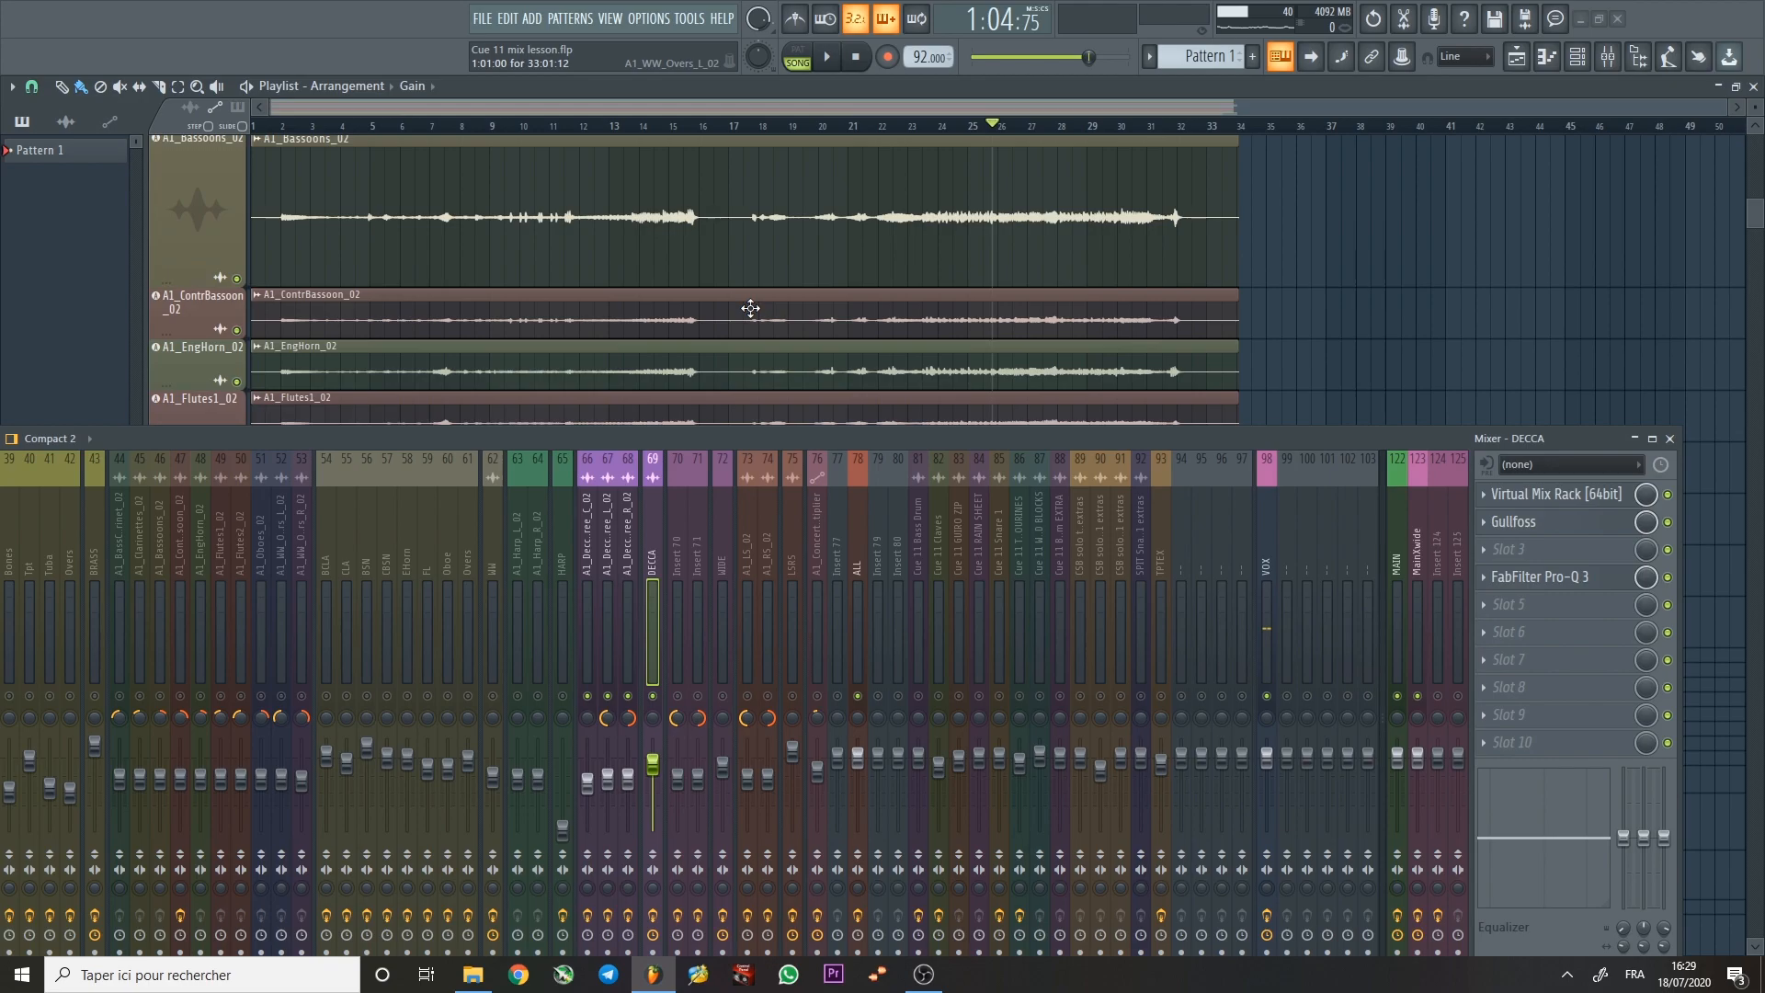
left_click_drag(606, 532, 649, 527)
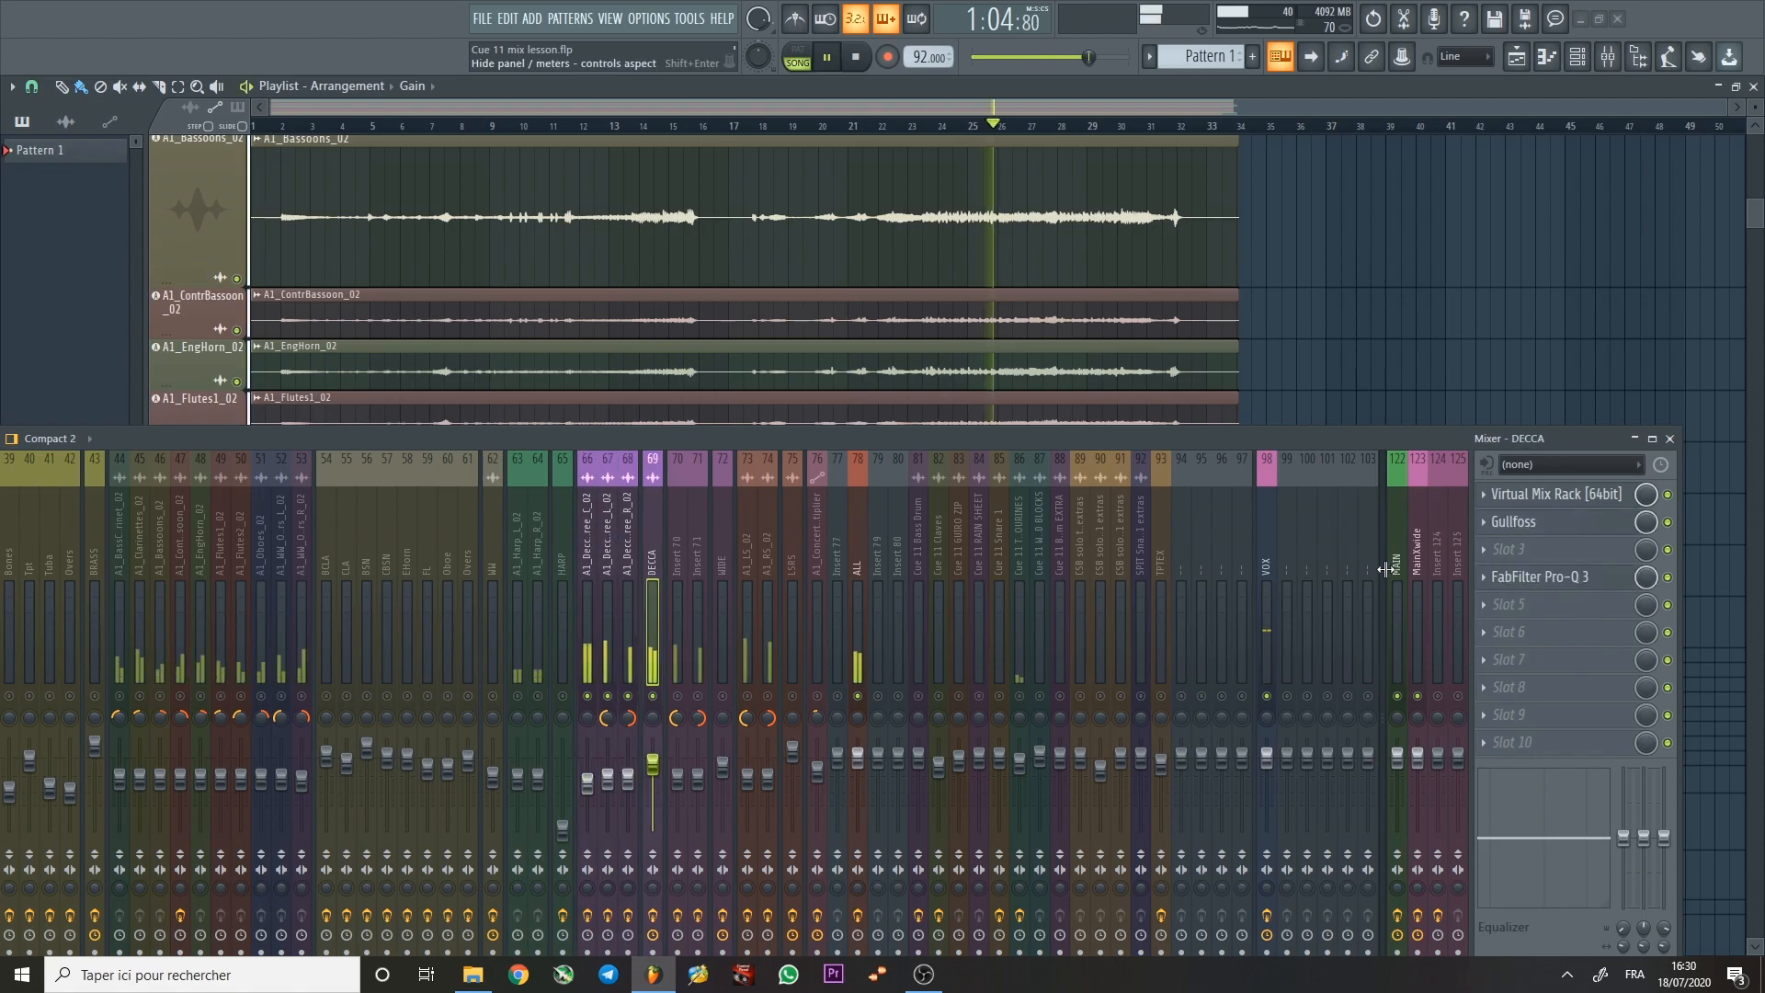
scroll(704, 185, "down", 3)
scroll(781, 188, "up", 3)
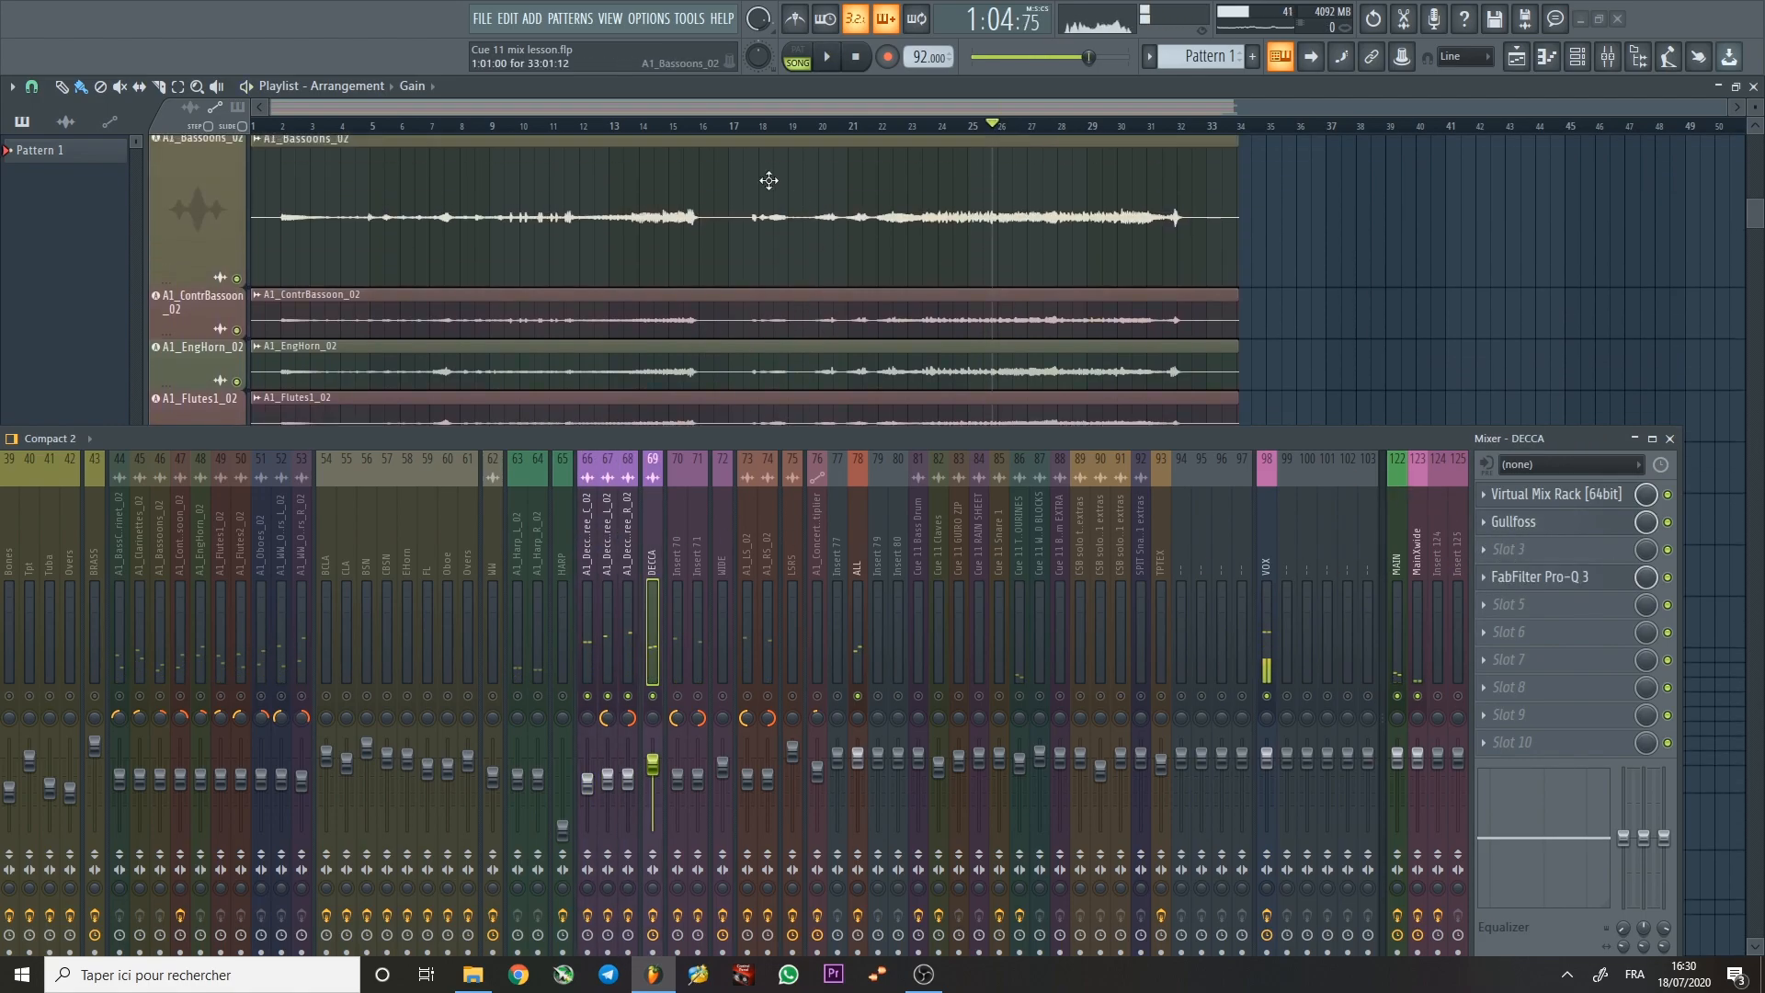
Open Gullfoss on the DECCA bus and compare it bypassed and enabled, playing around bars 14 and 25.
left_click(664, 132)
key("space")
left_click(1543, 521)
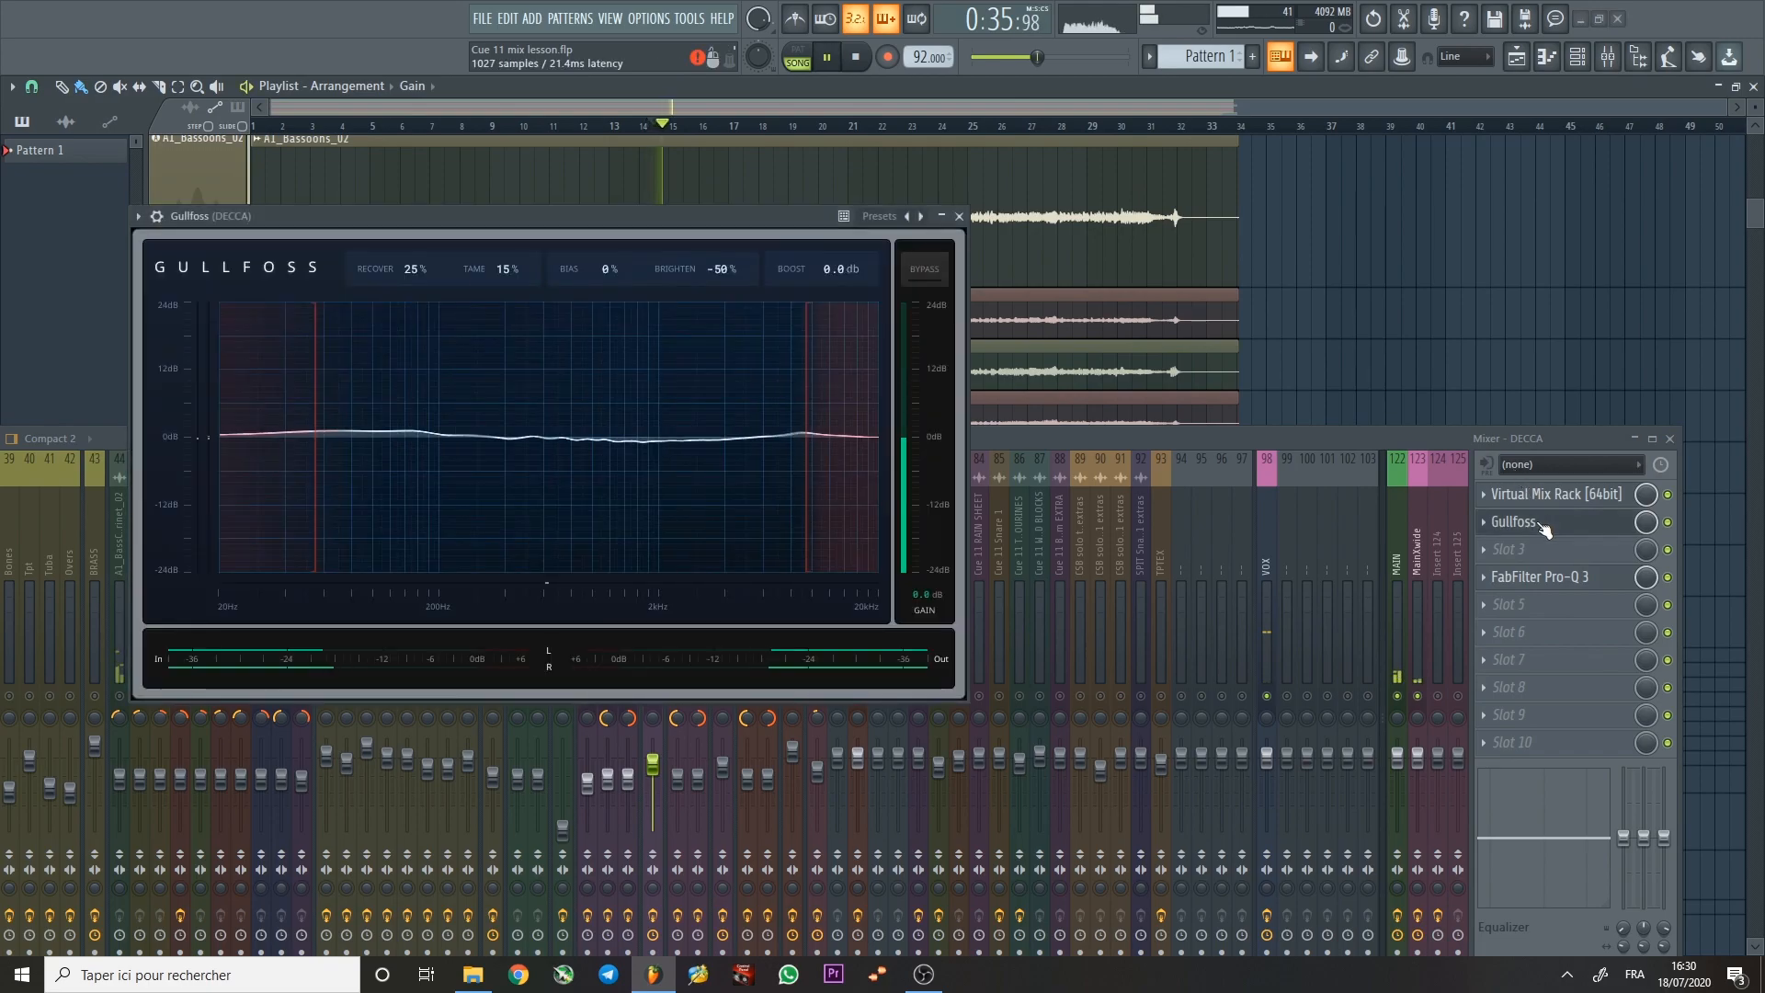
left_click(1668, 522)
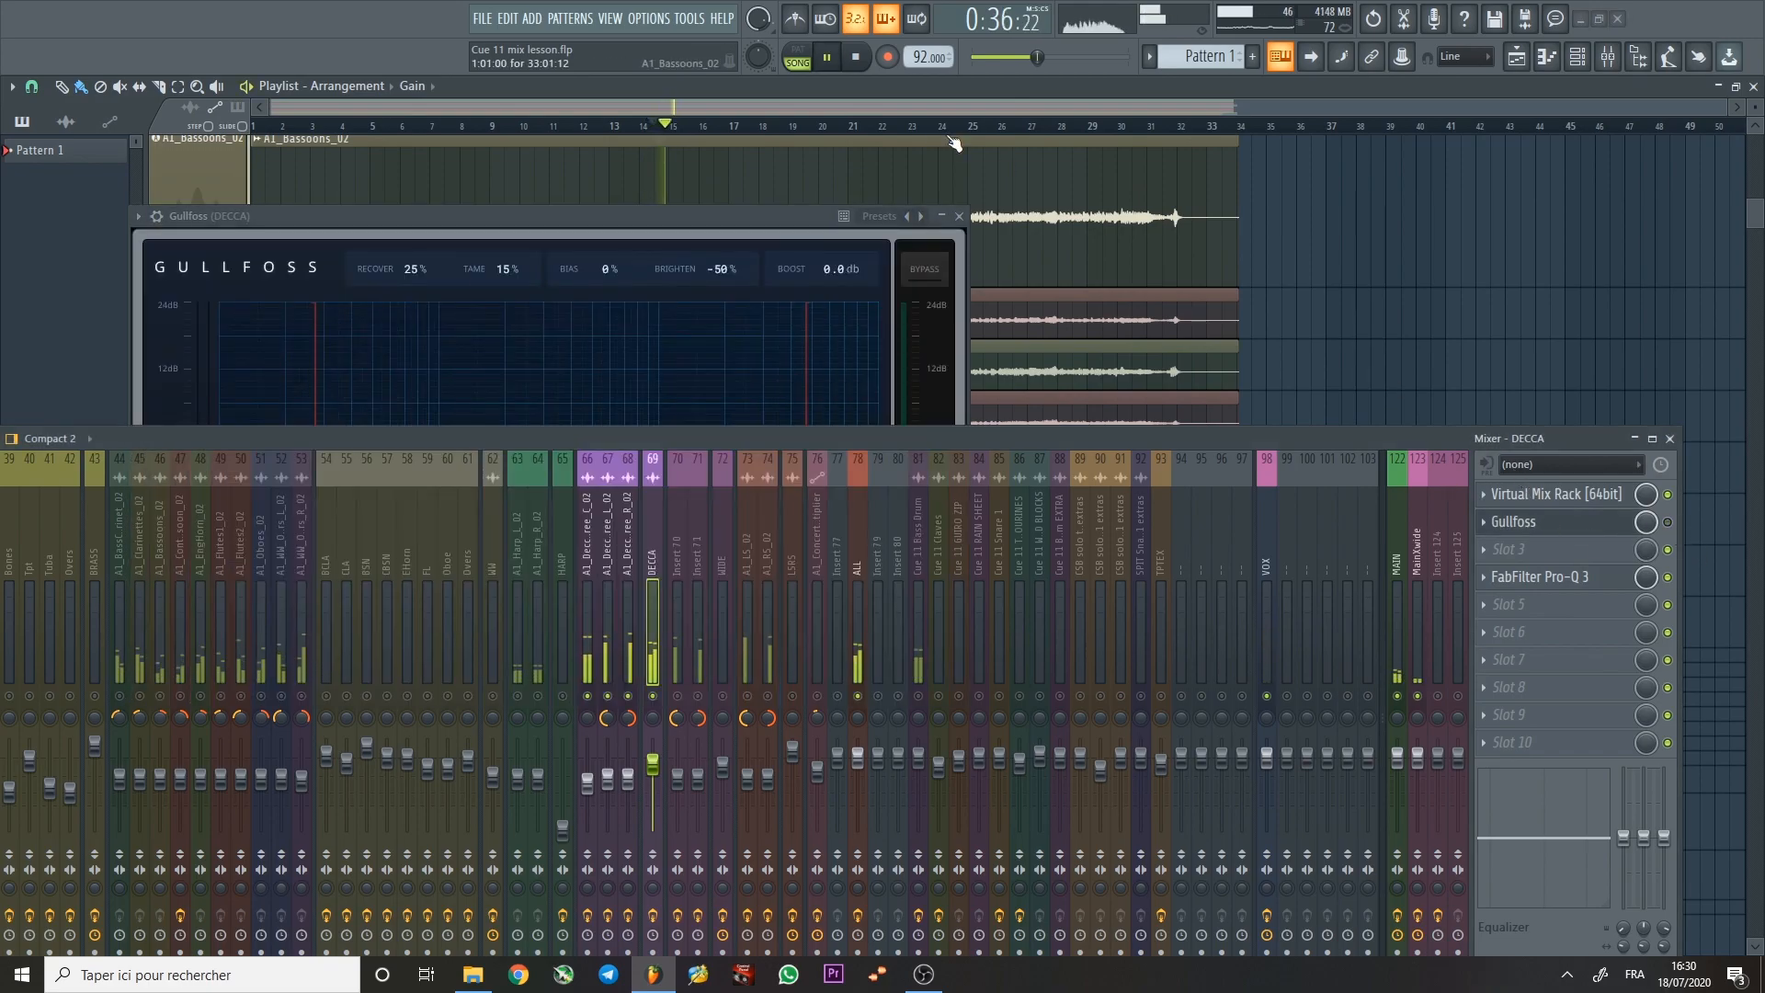
left_click(920, 128)
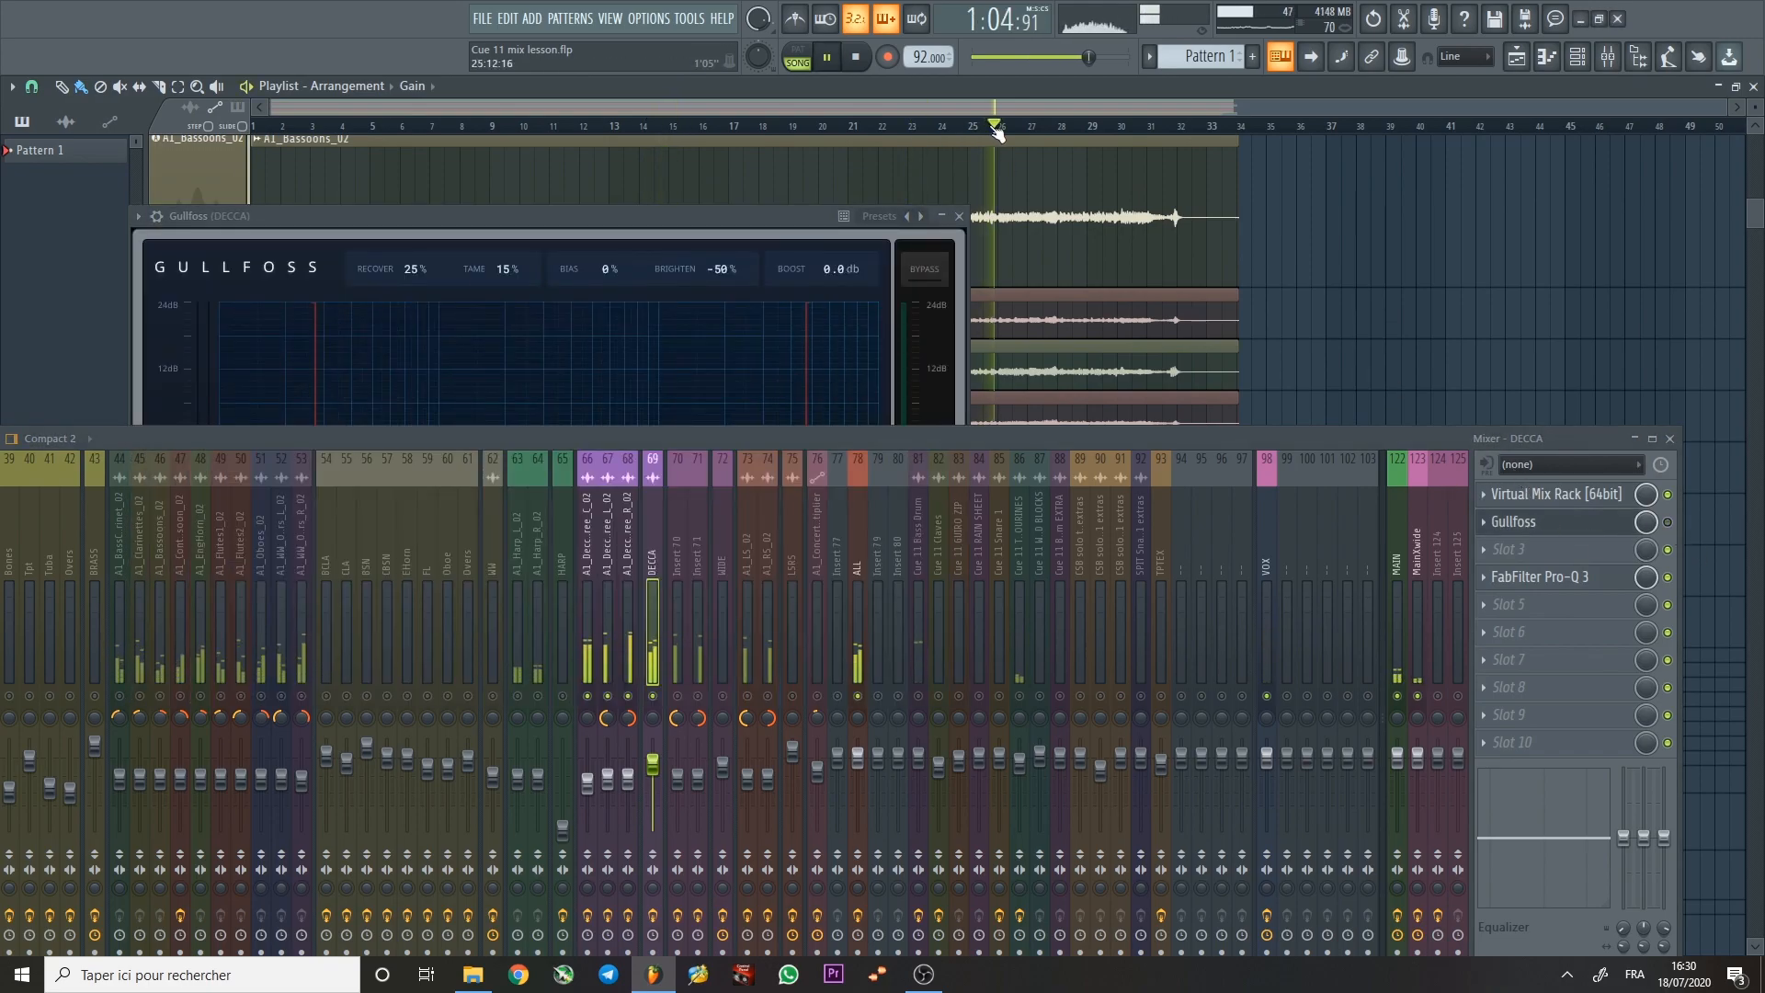
left_click(1669, 522)
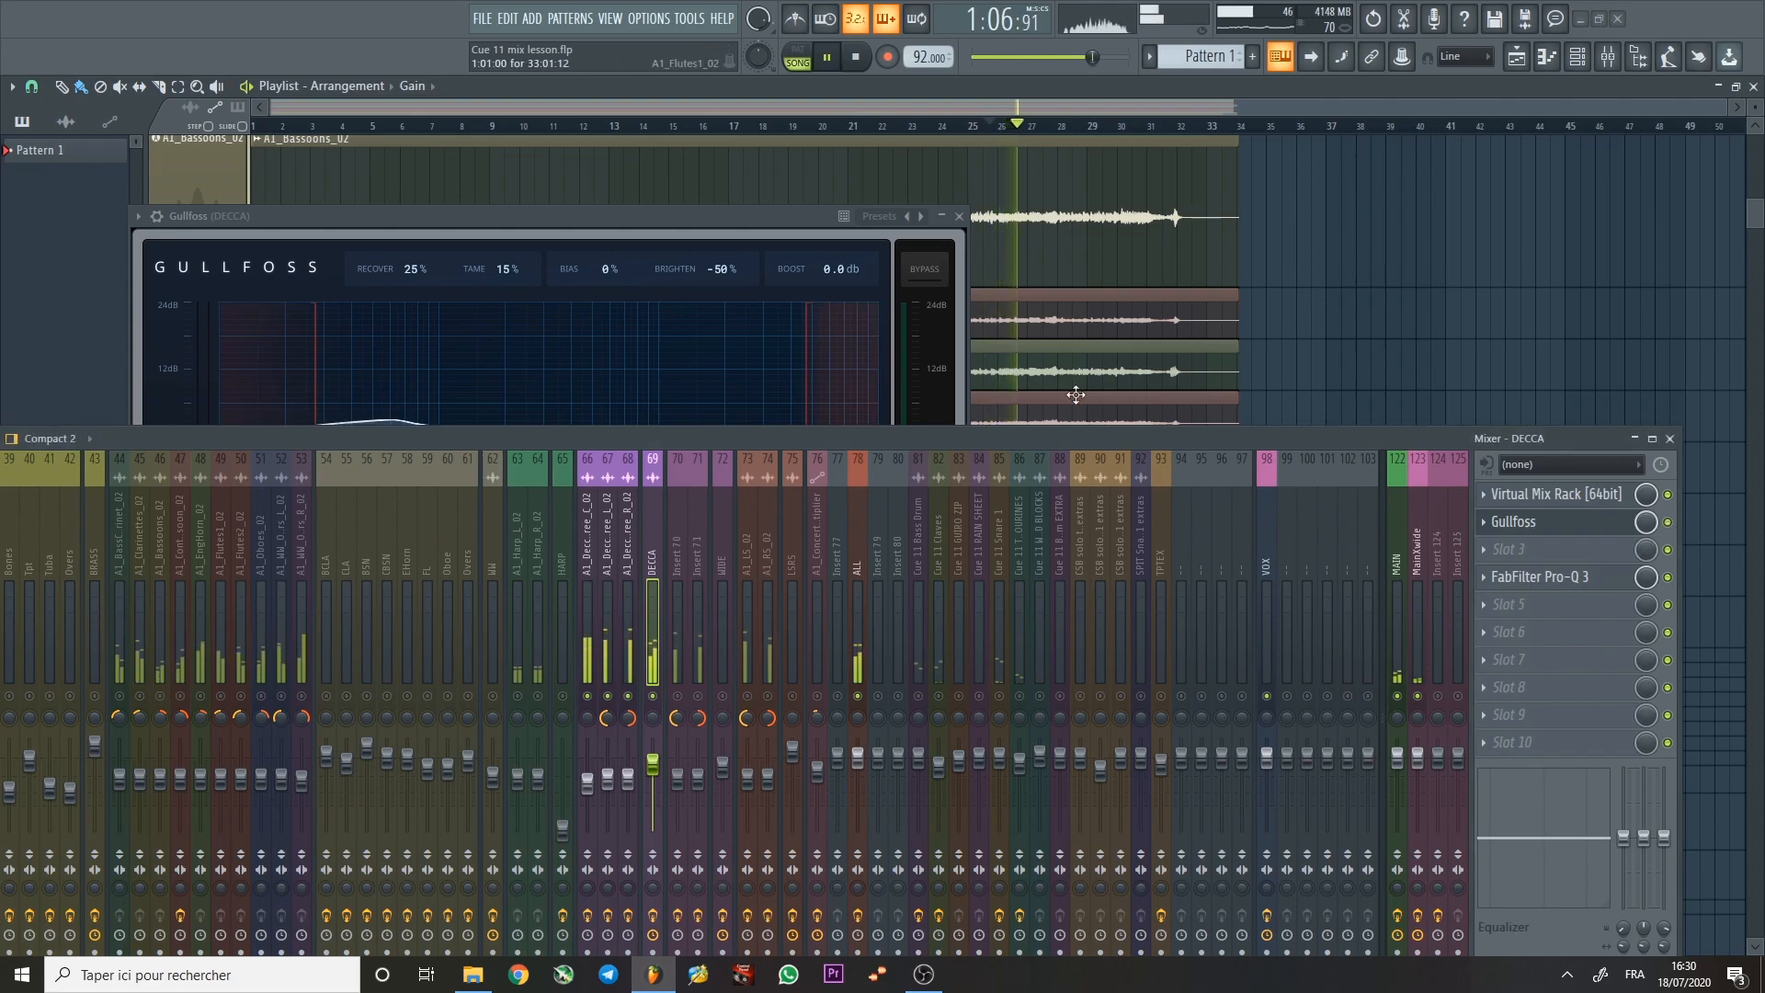
Arrange the Gullfoss and mixer windows so both are visible, and compare the DECCA bus with Gullfoss off and on.
left_click_drag(818, 219, 1014, 156)
mouse_move(1264, 440)
left_mouse_down()
mouse_move(1226, 554)
mouse_move(1074, 678)
left_mouse_up()
key("space")
key("space")
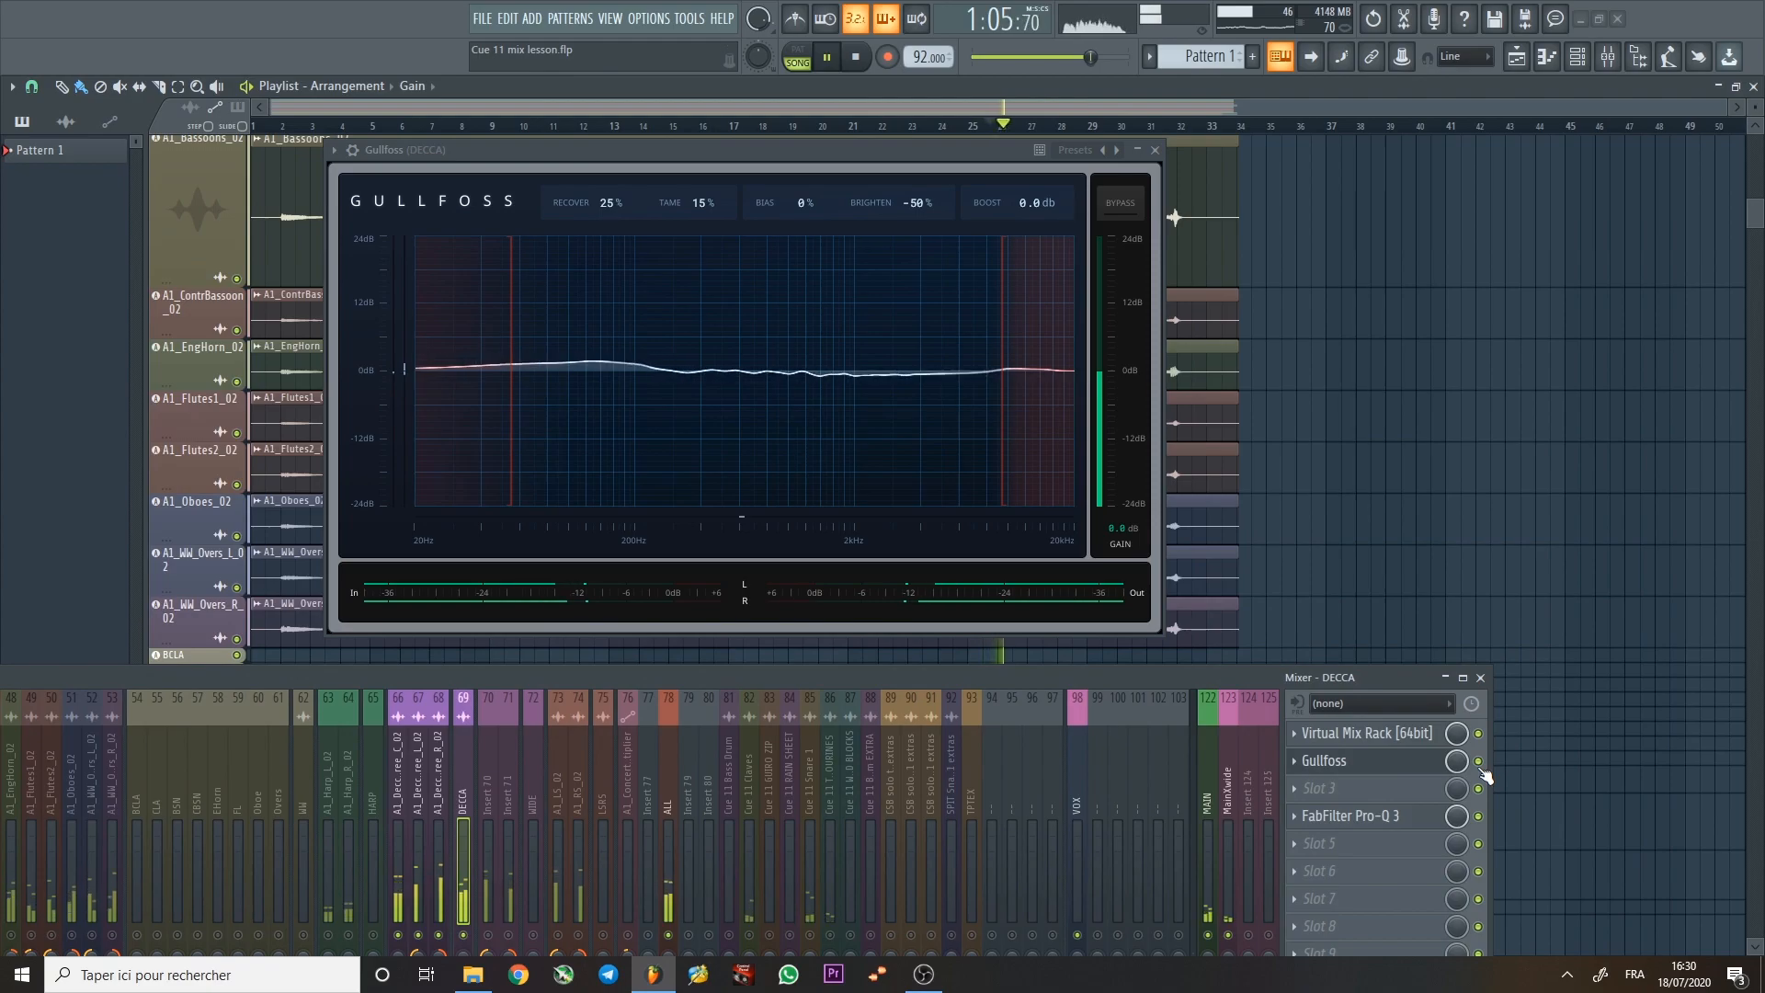
left_click(1479, 764)
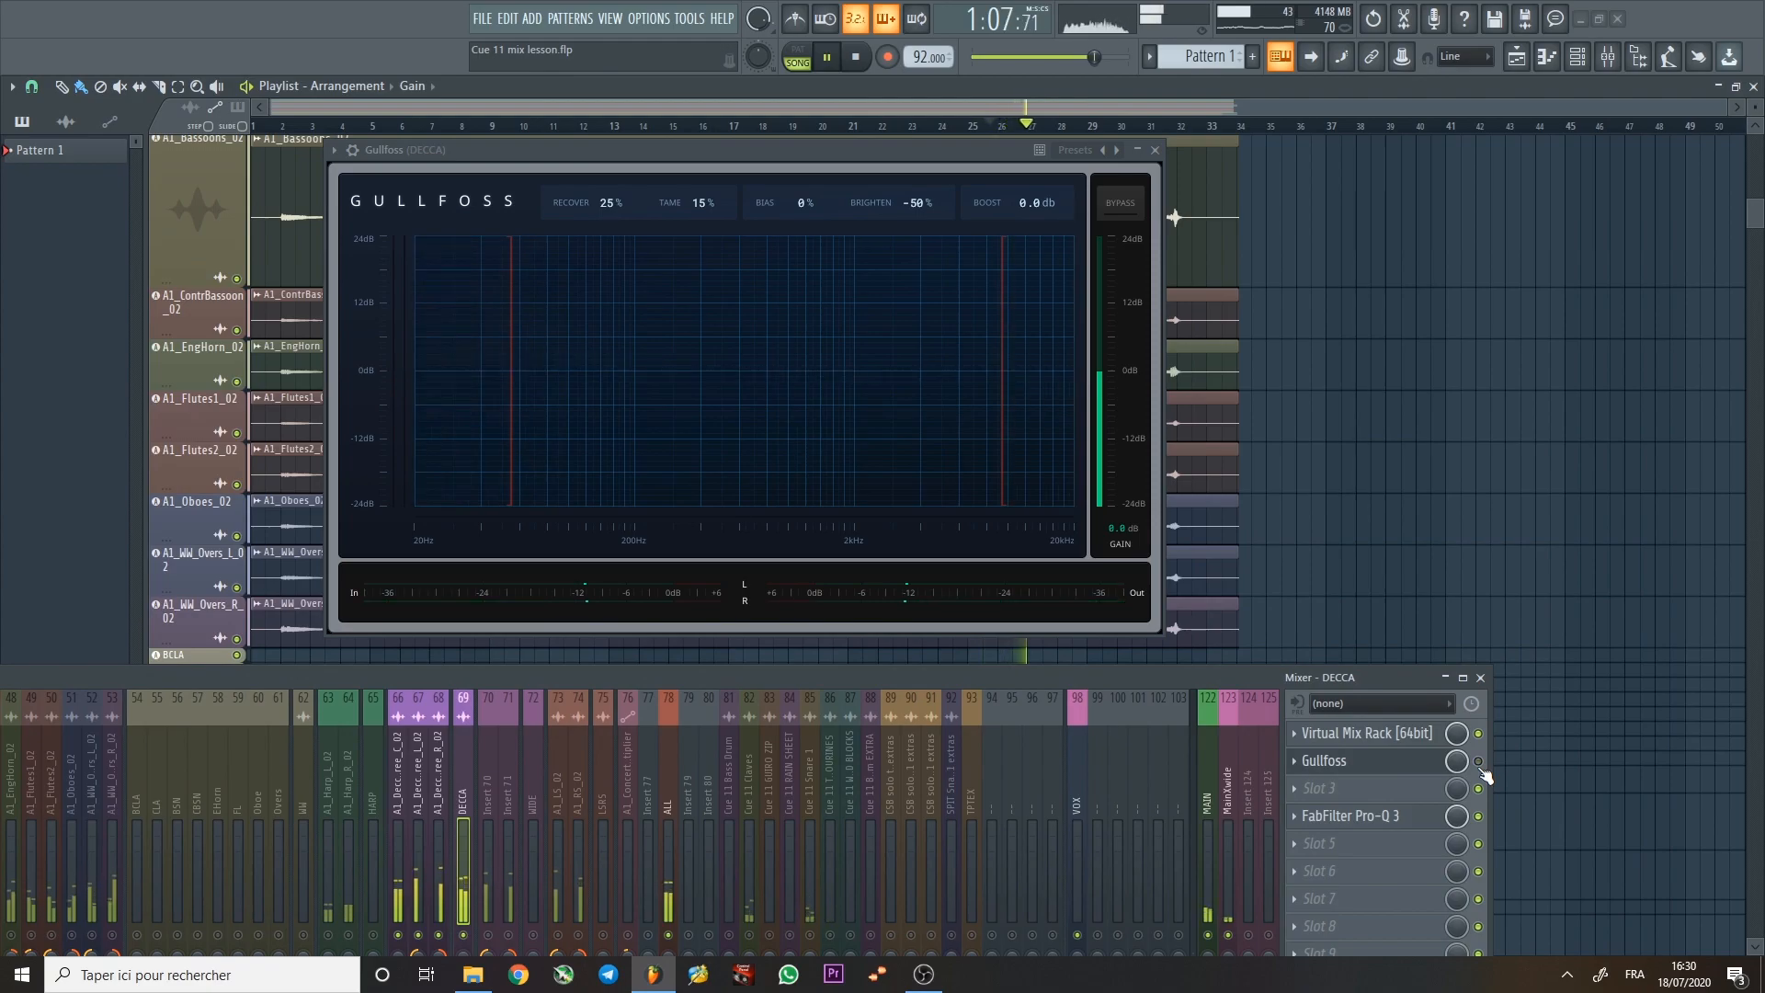
left_click(1480, 762)
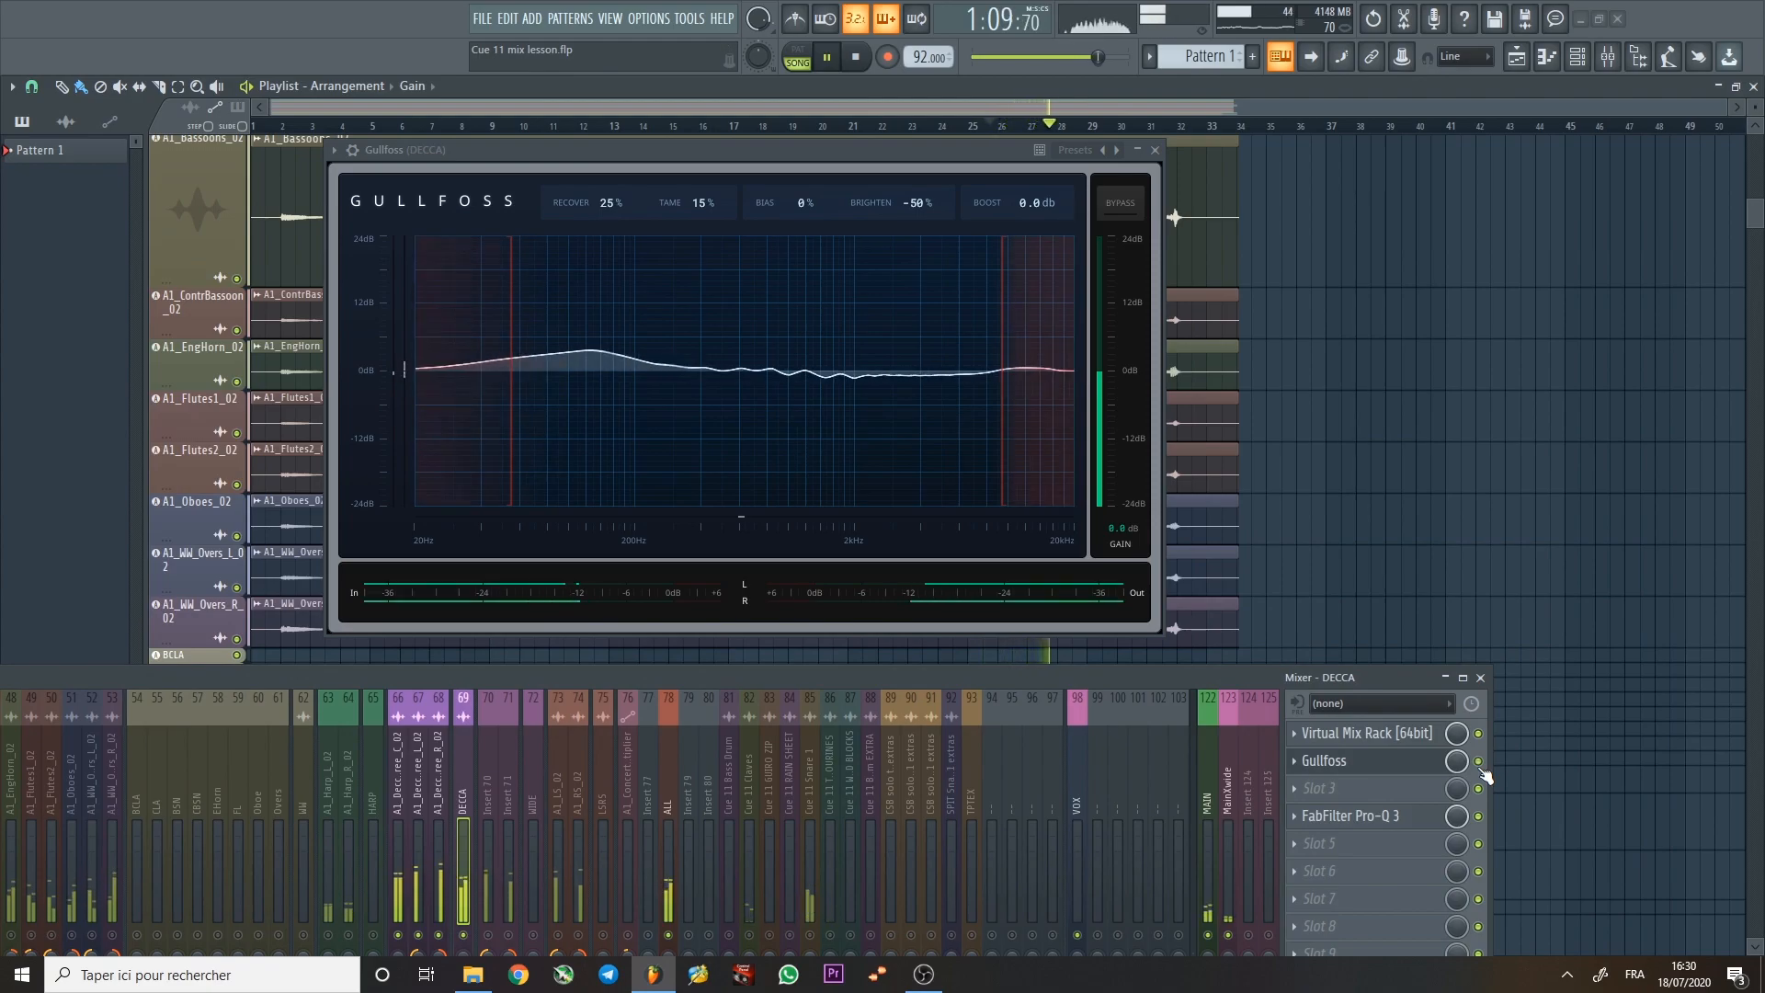
key("space")
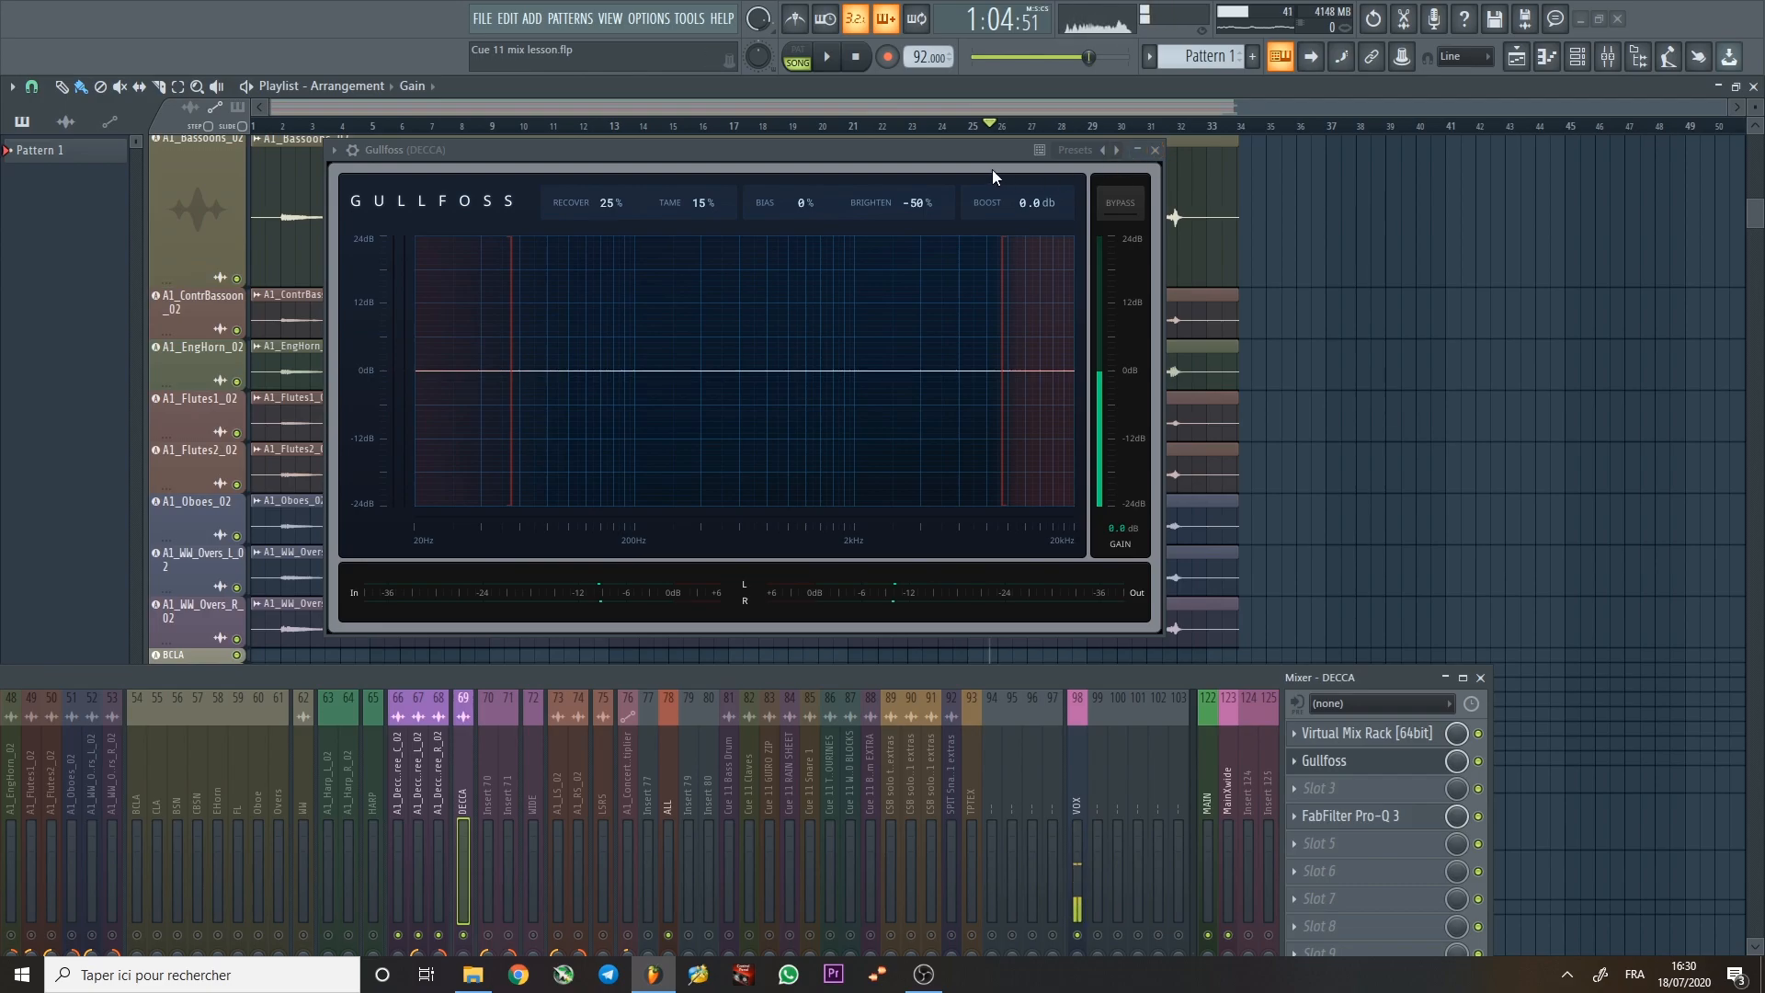
Move the Gullfoss window lower over the playlist and audition the DECCA bus from around bar 7.
left_click_drag(968, 152, 1095, 318)
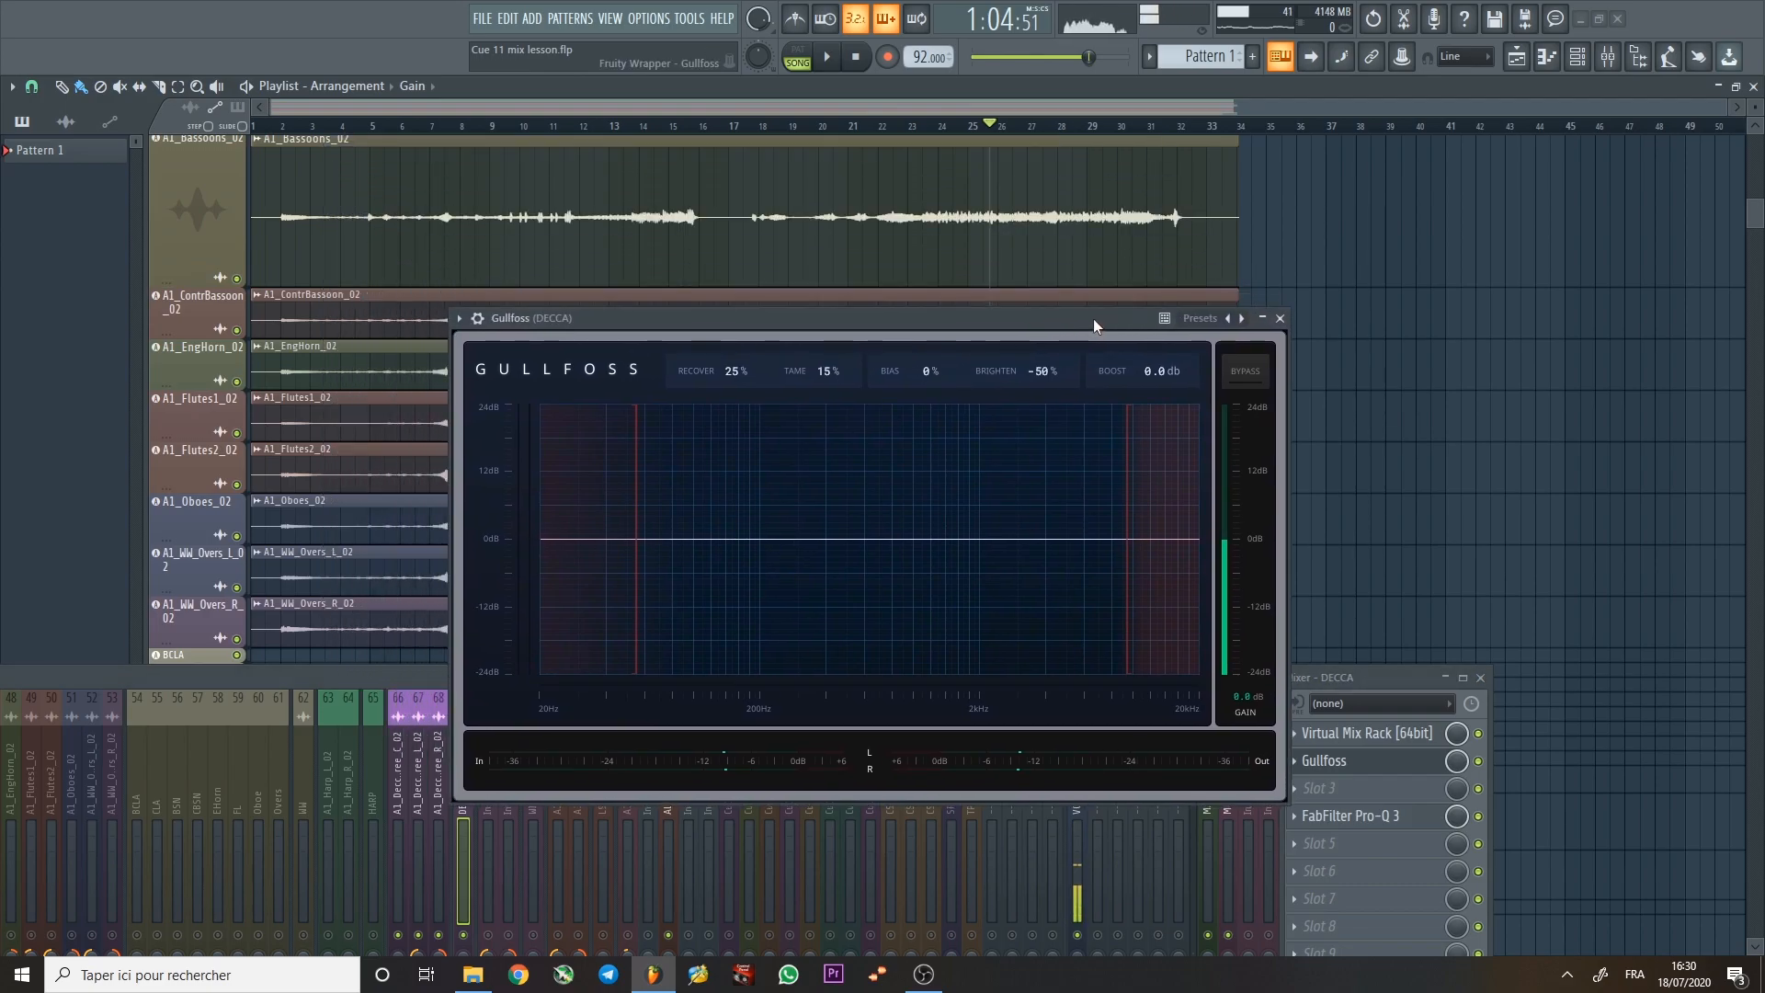
scroll(662, 217, "down", 3)
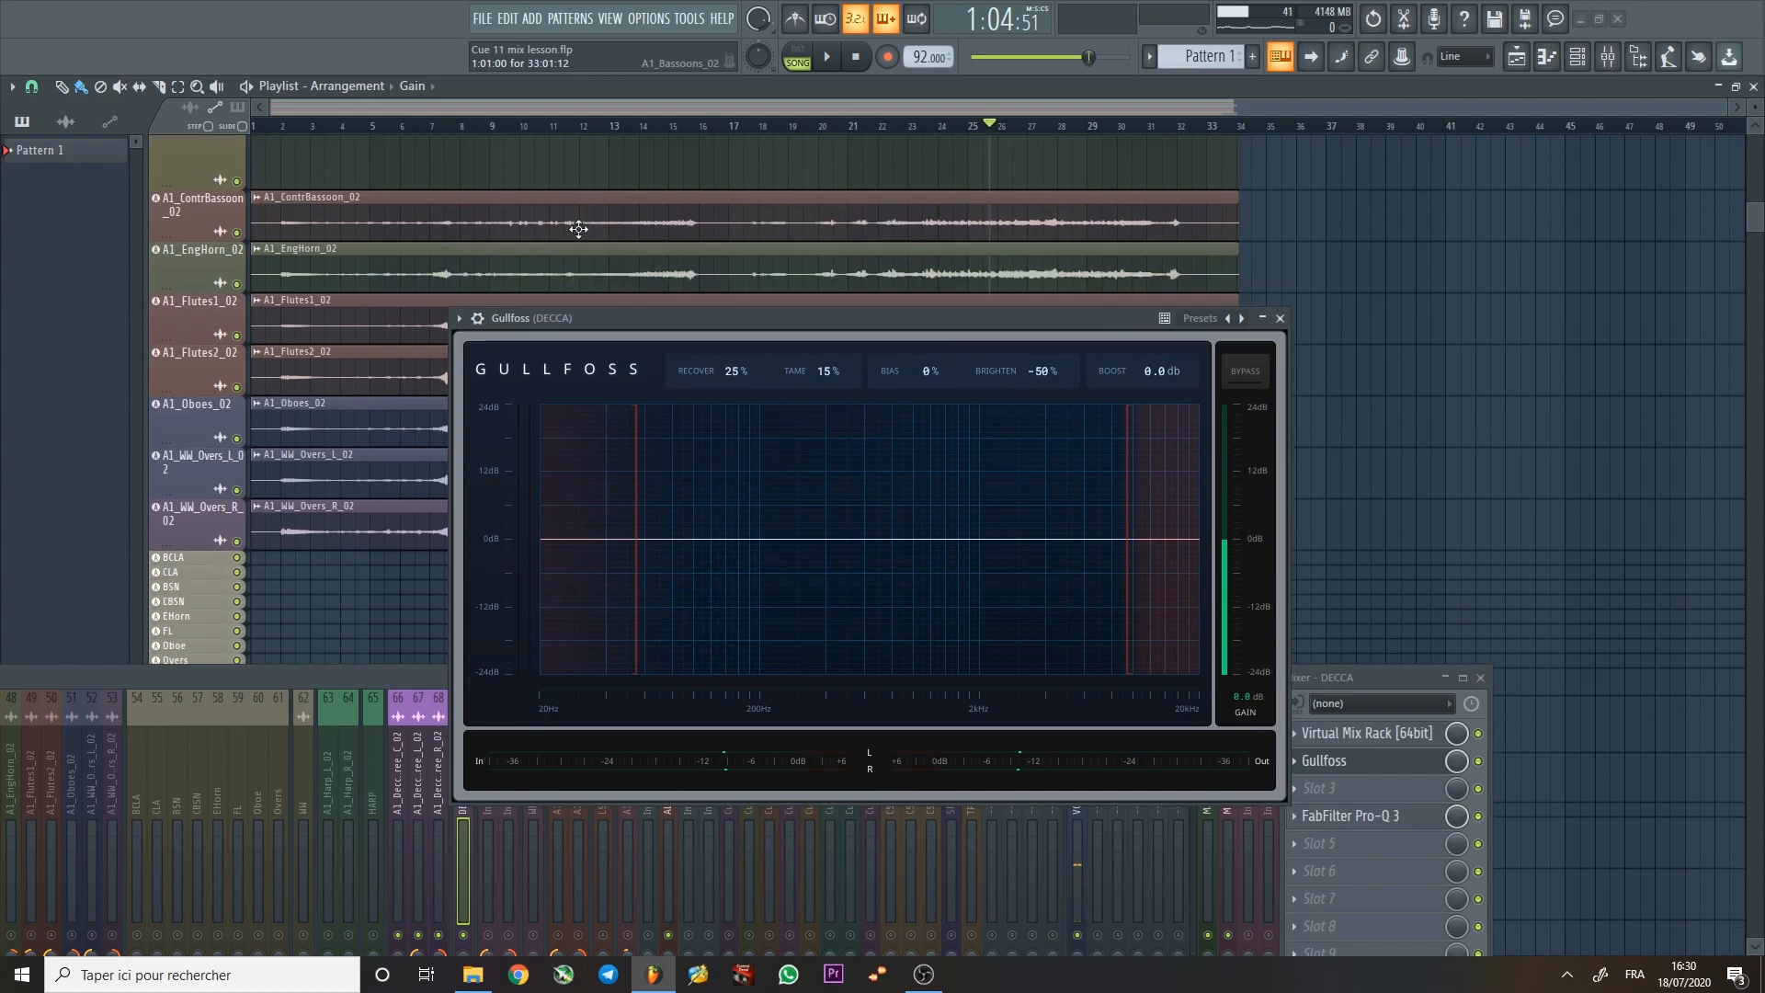
left_click(438, 128)
key("space")
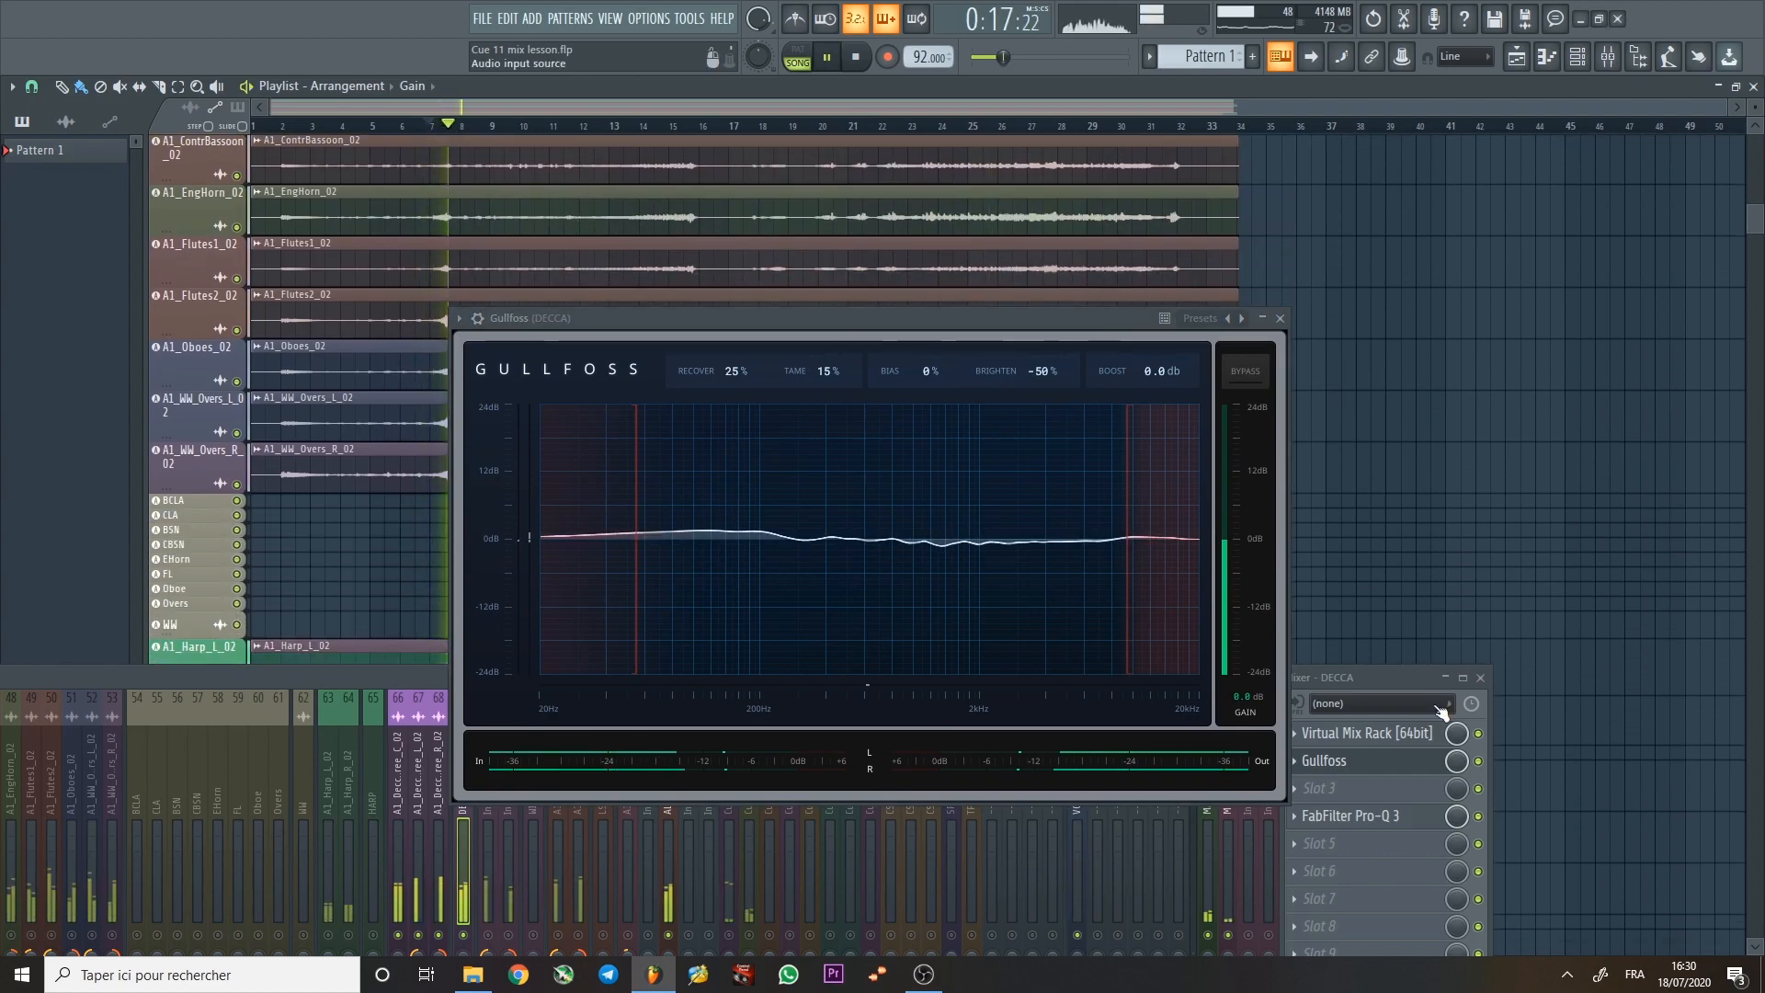
key("space")
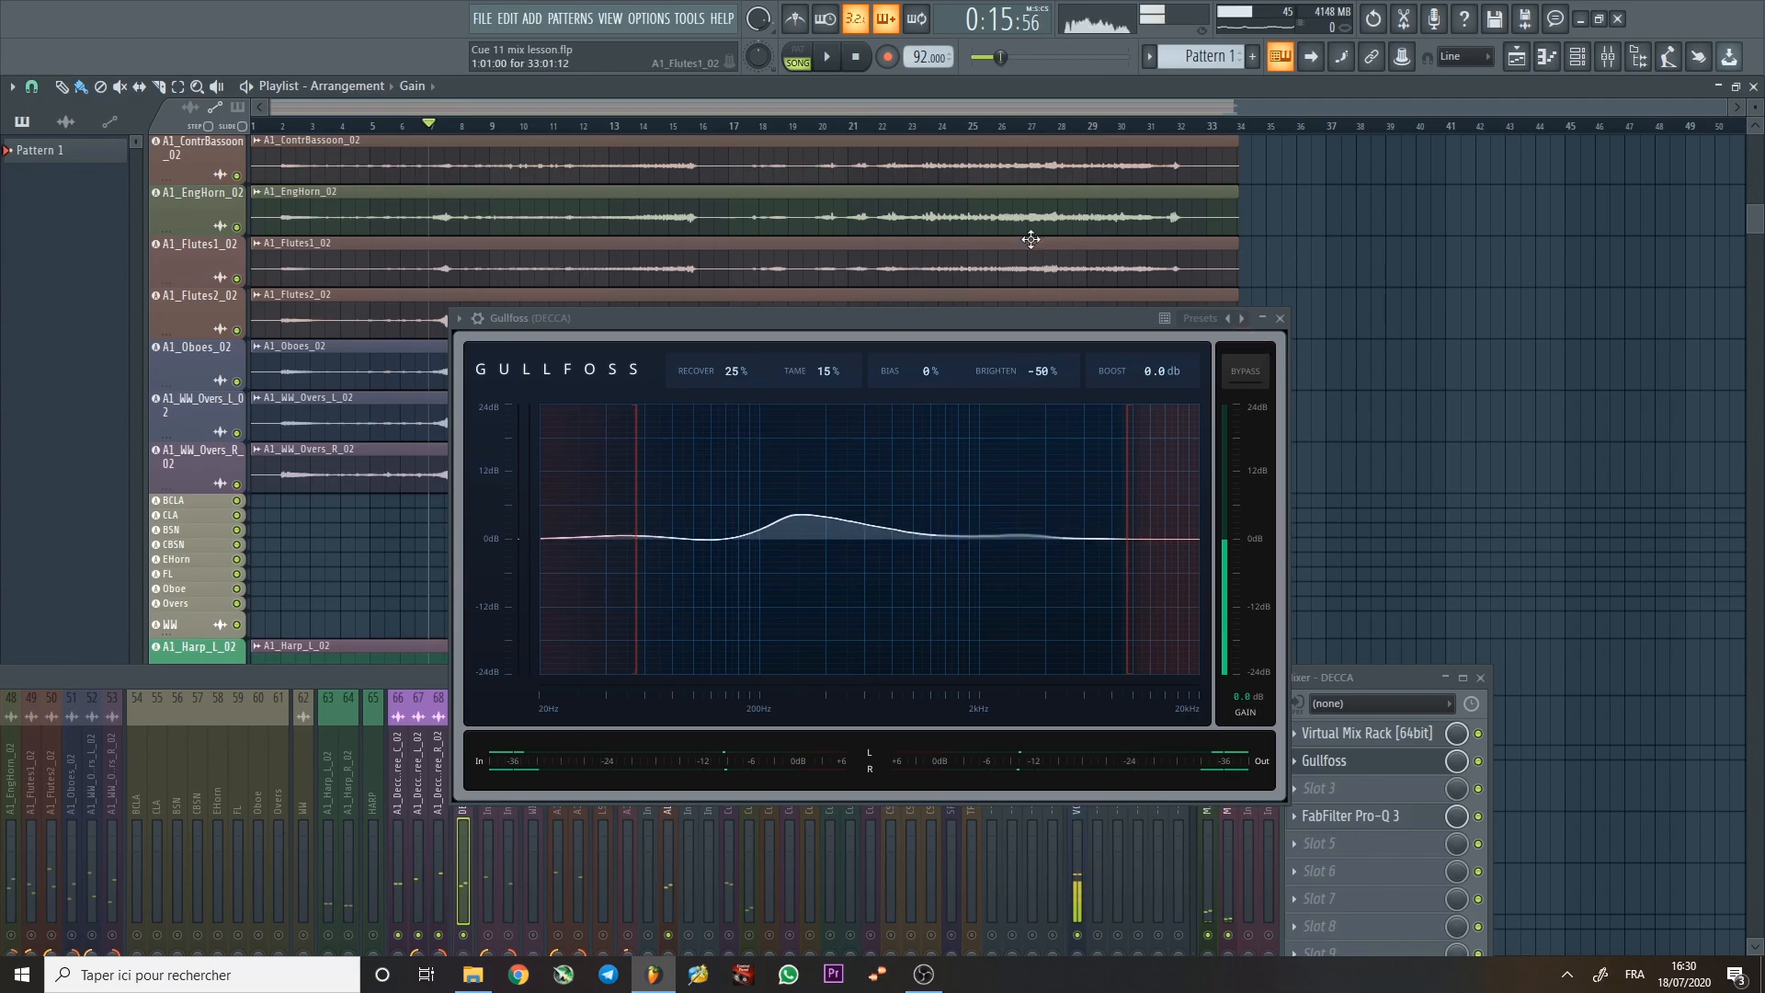
Audition the DECCA bus with Gullfoss enabled around bars 27 and 28.
left_click(1032, 128)
key("space")
key("space")
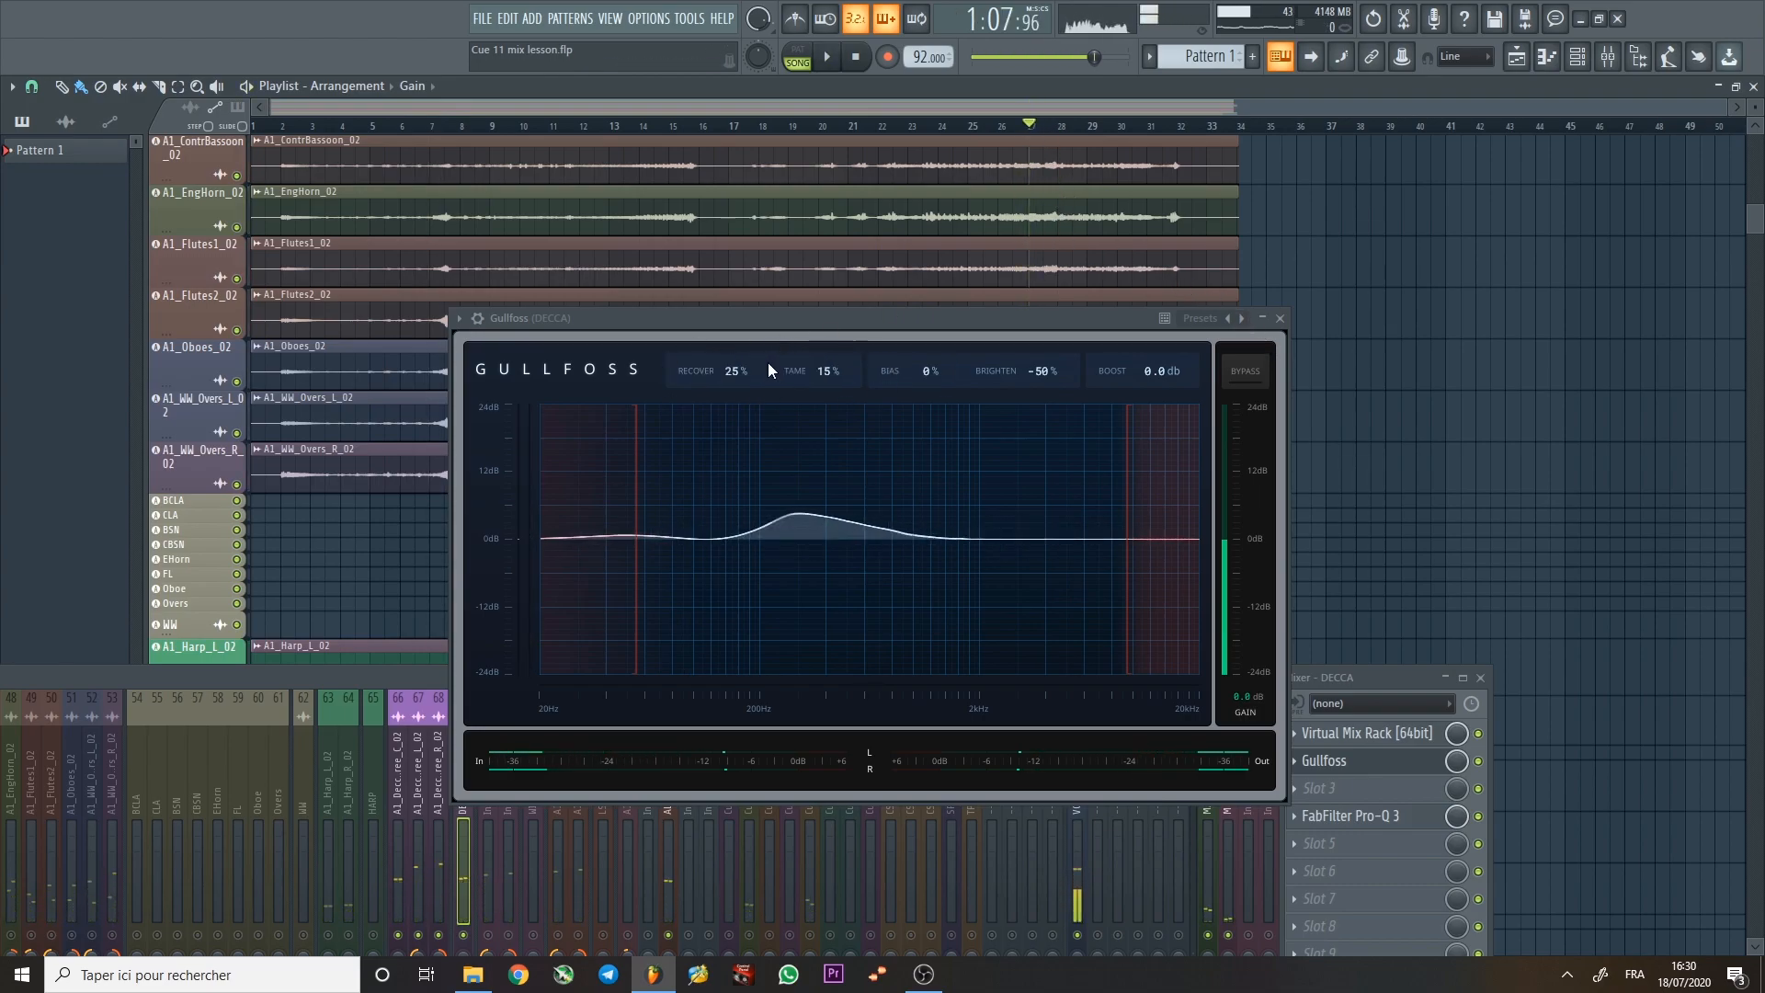
left_click(1054, 128)
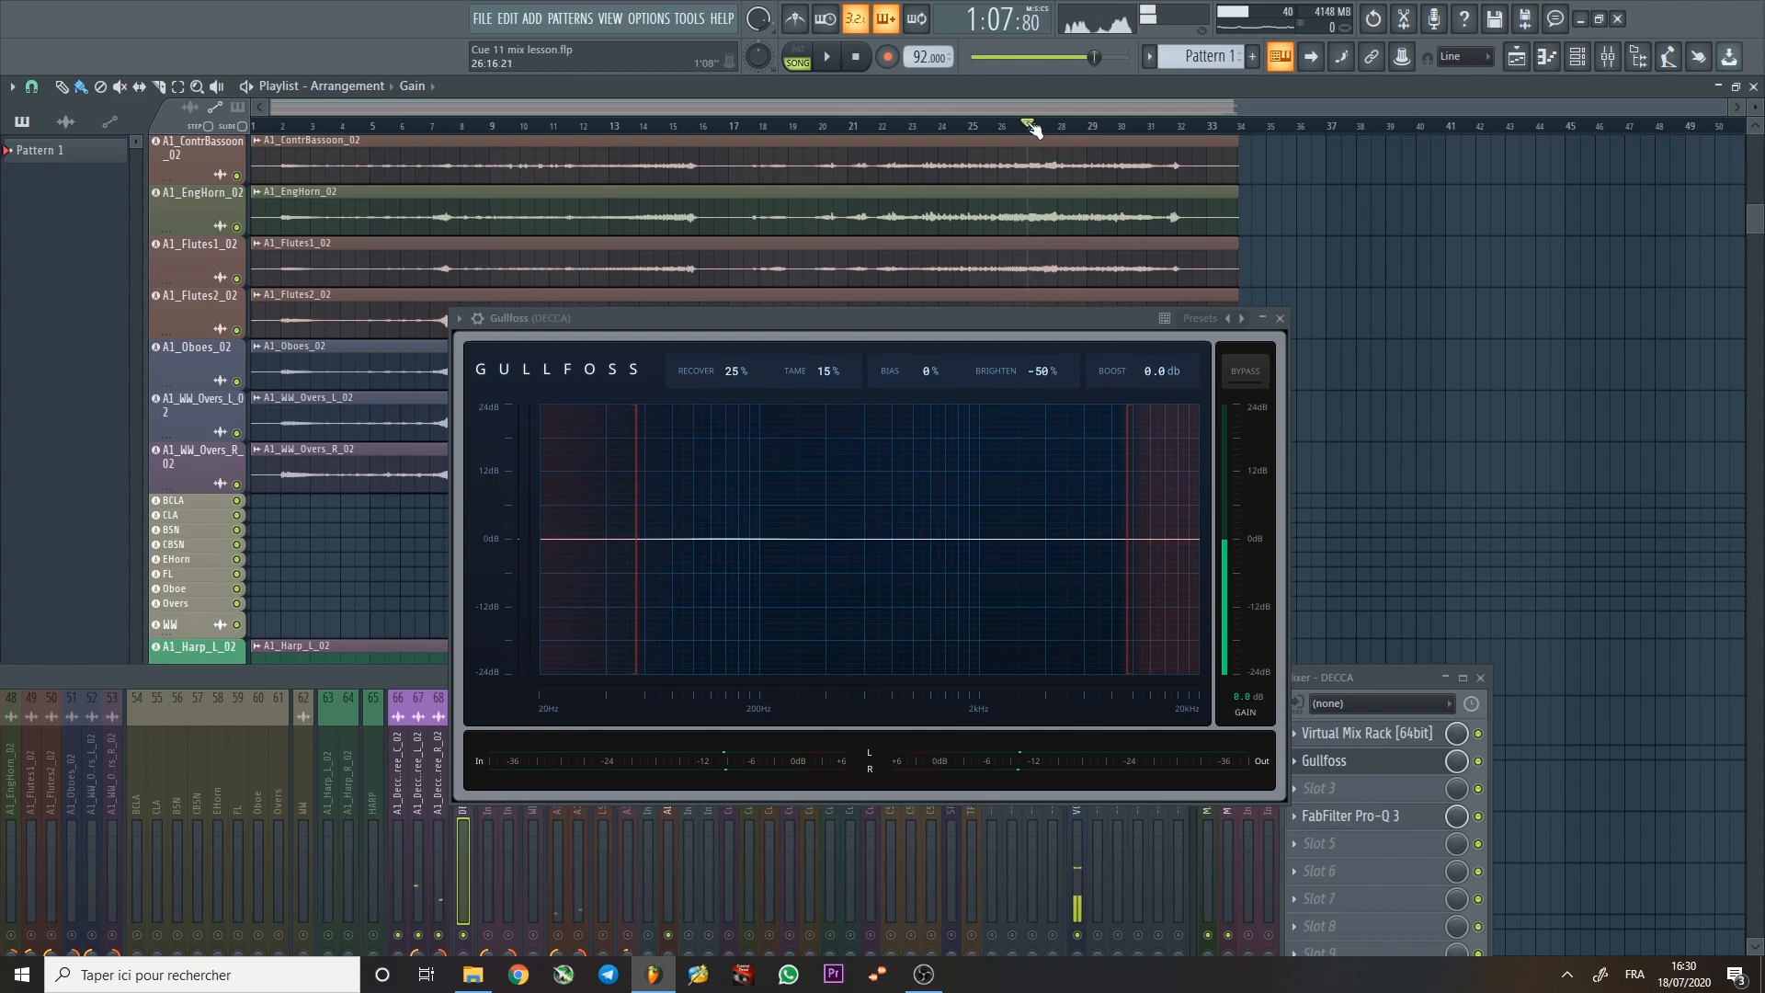
key("space")
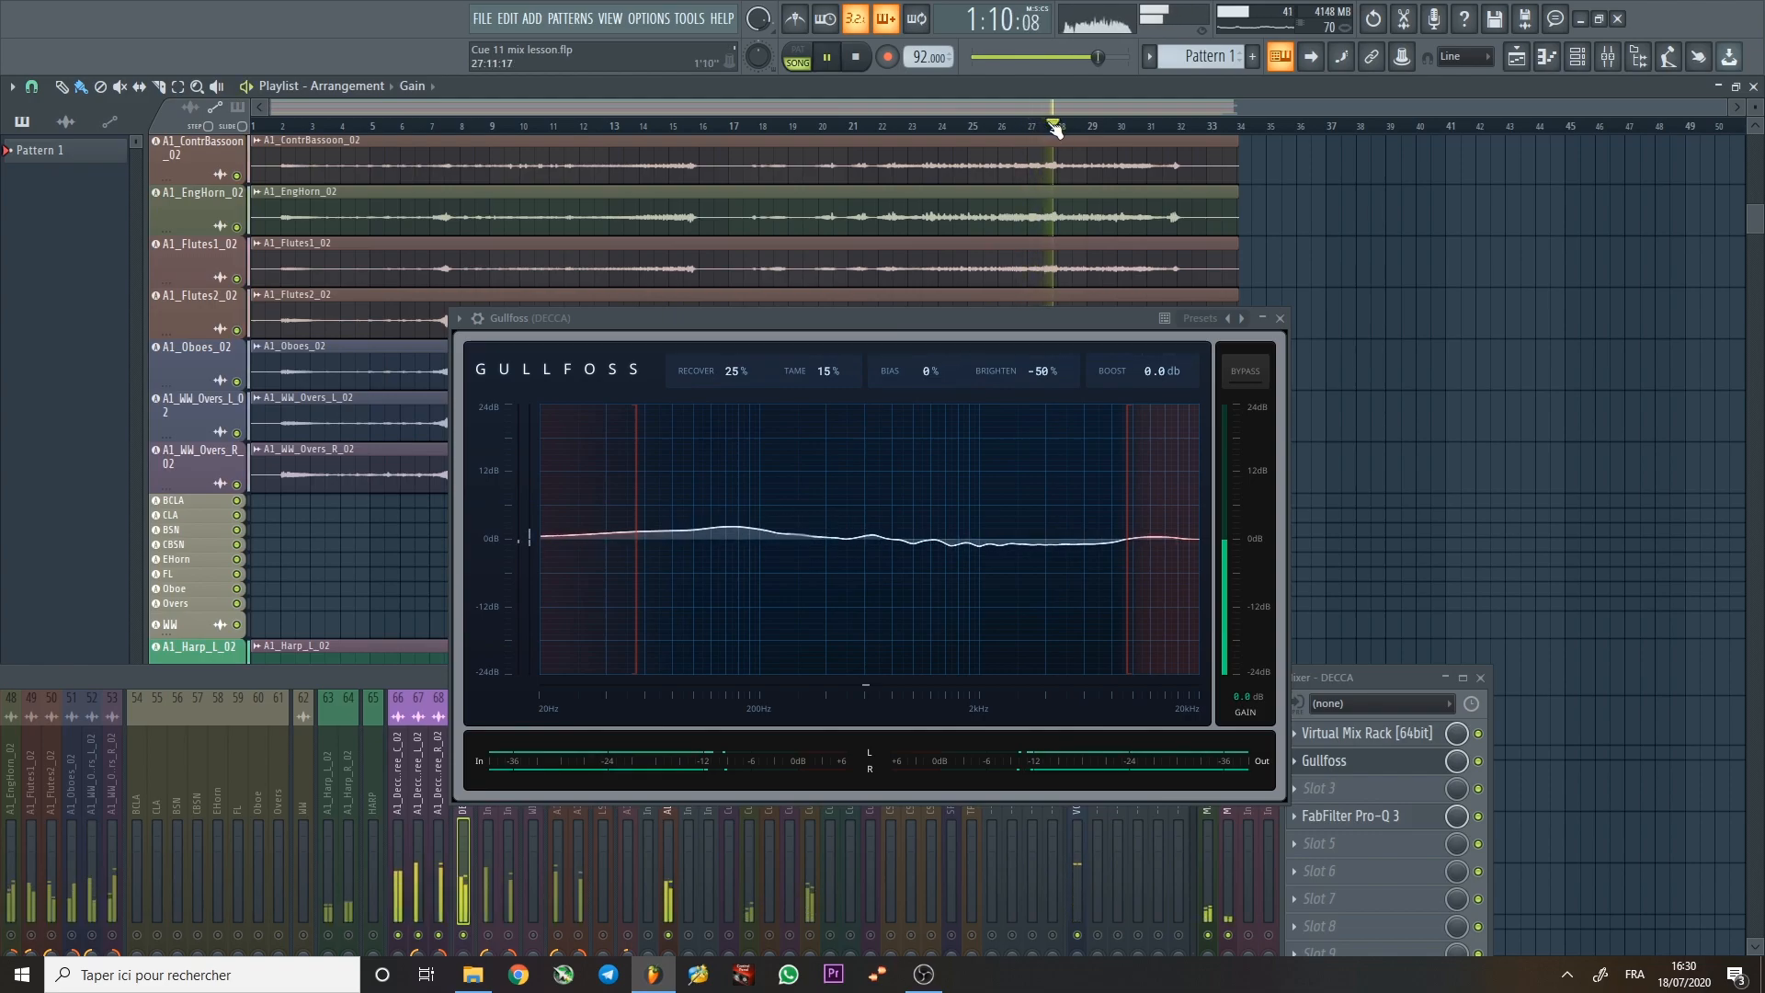
Move the Gullfoss window clear of the mixer's effect slots and replay the DECCA bus from around bar 27.
left_click(1039, 128)
left_click(1030, 127)
key("space")
left_click_drag(1088, 321, 929, 240)
key("space")
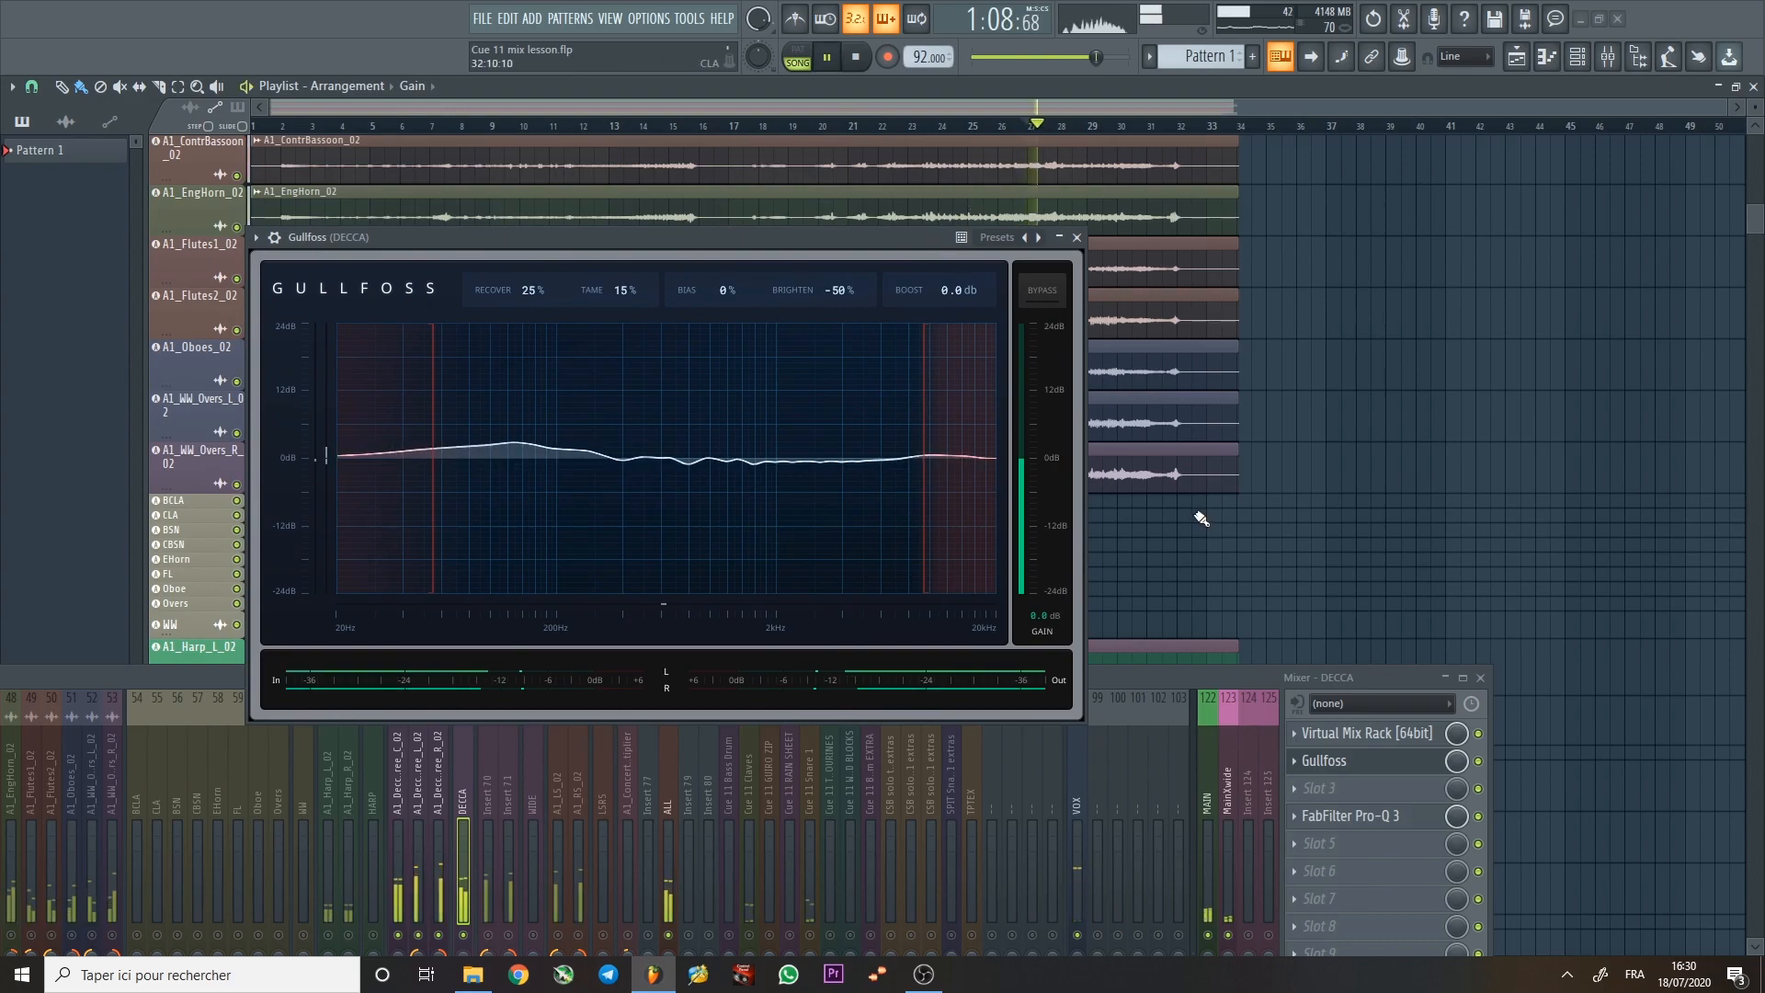
key("space")
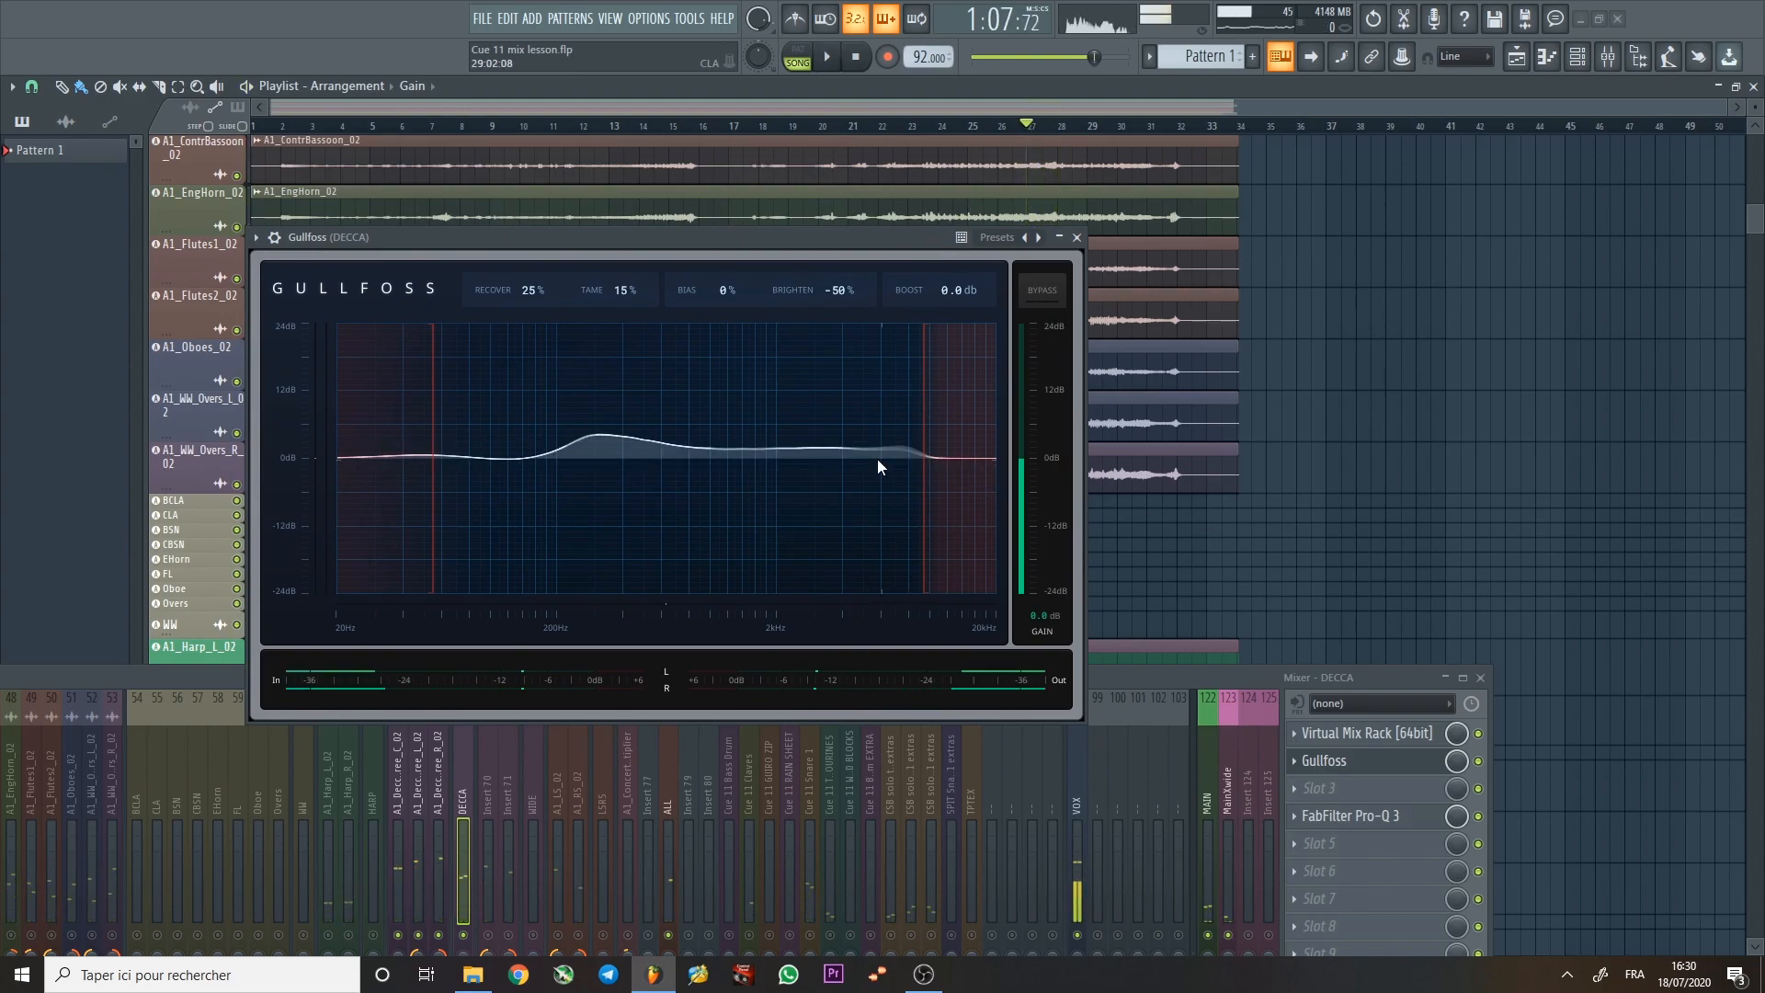
Compare the DECCA bus with Gullfoss disabled and enabled during playback from around bar 27.
key("space")
left_click(1479, 761)
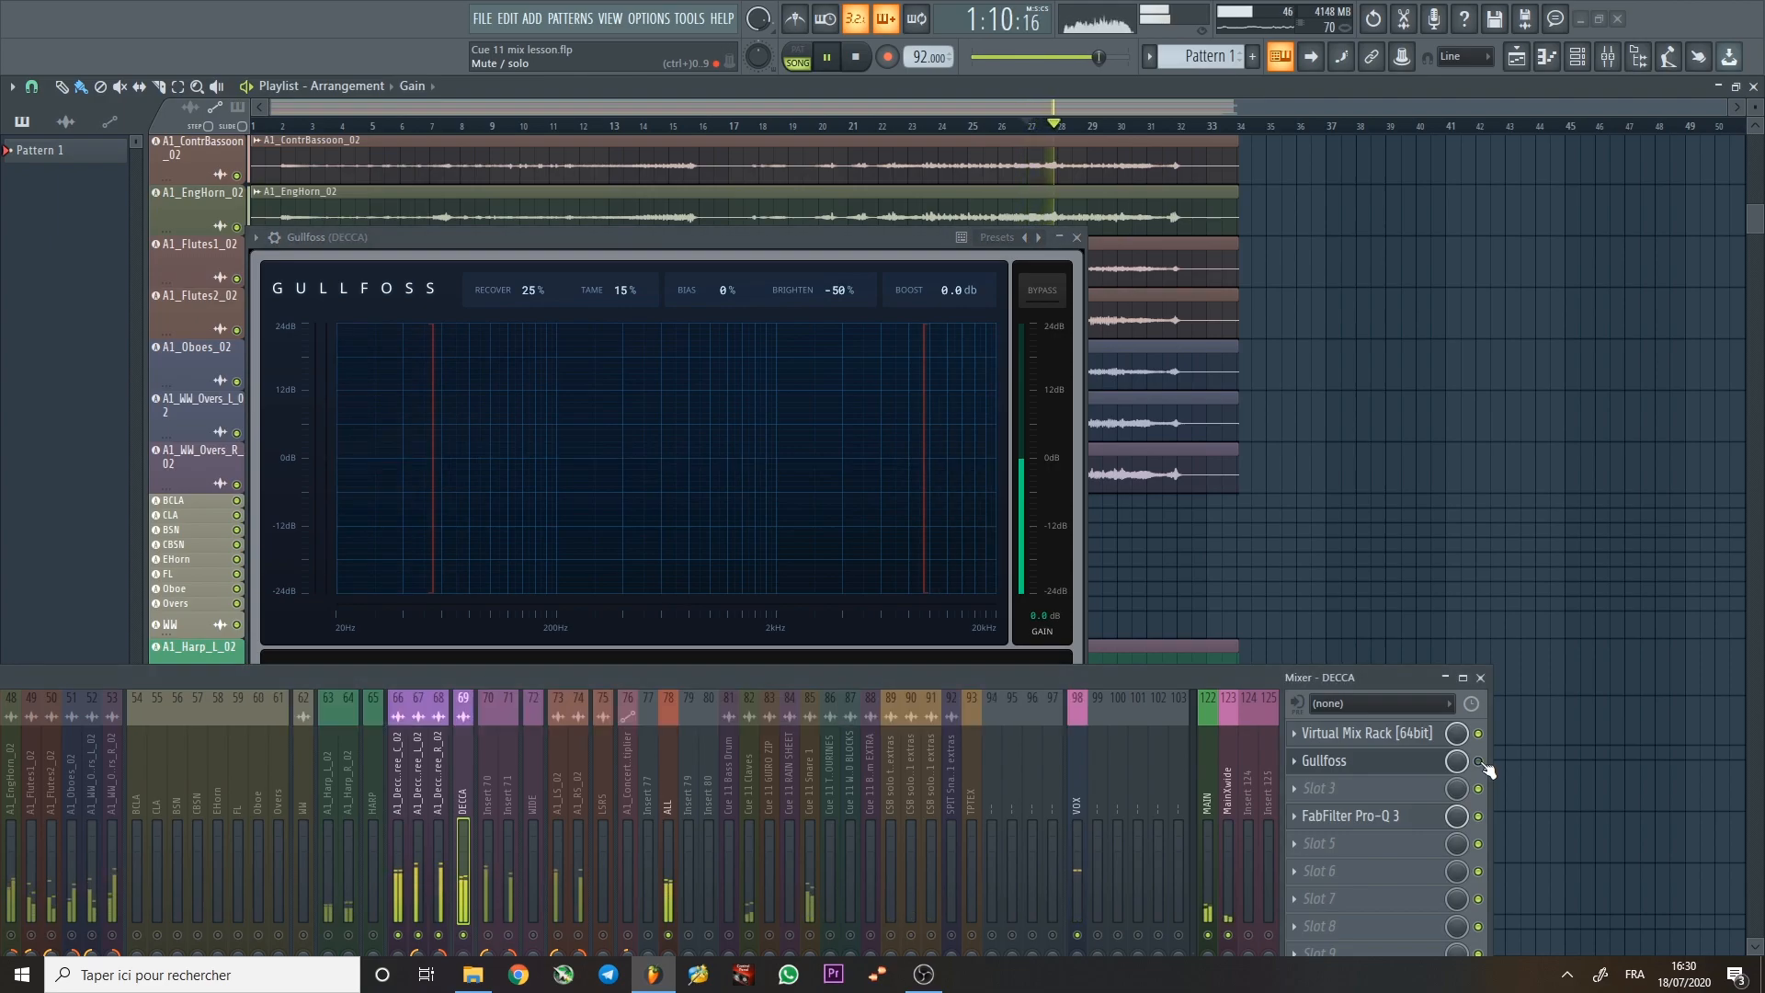
left_click(1478, 761)
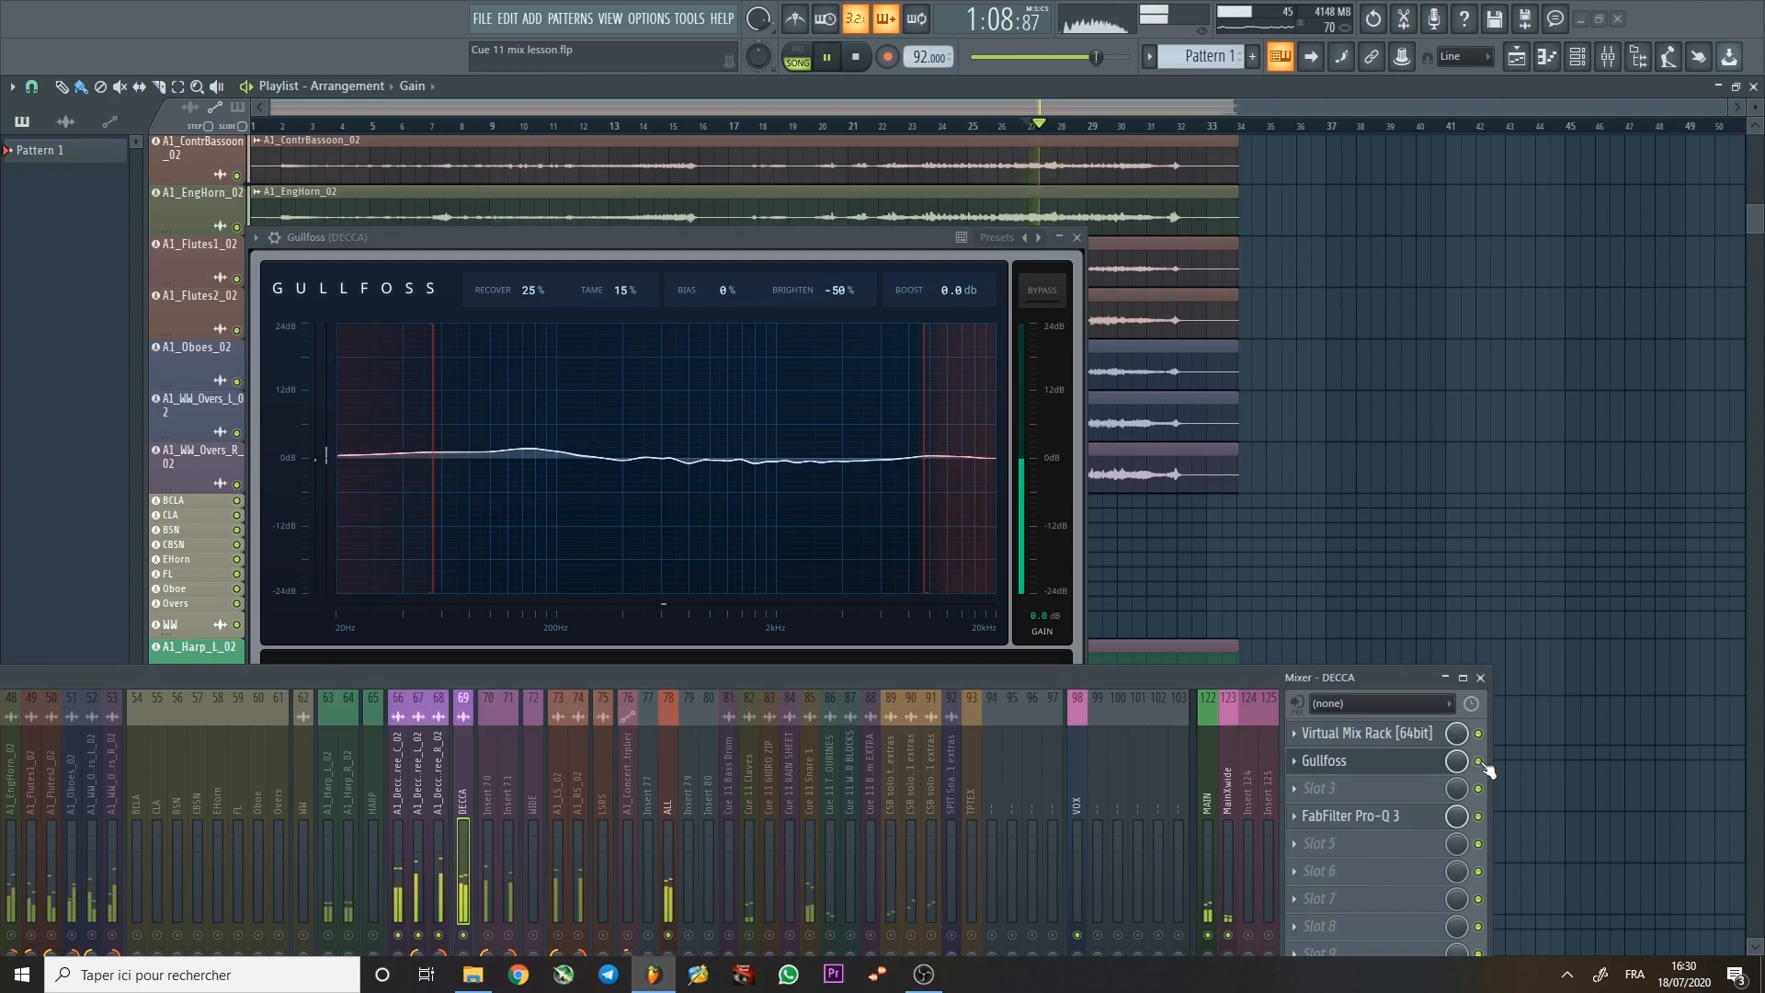
key("space")
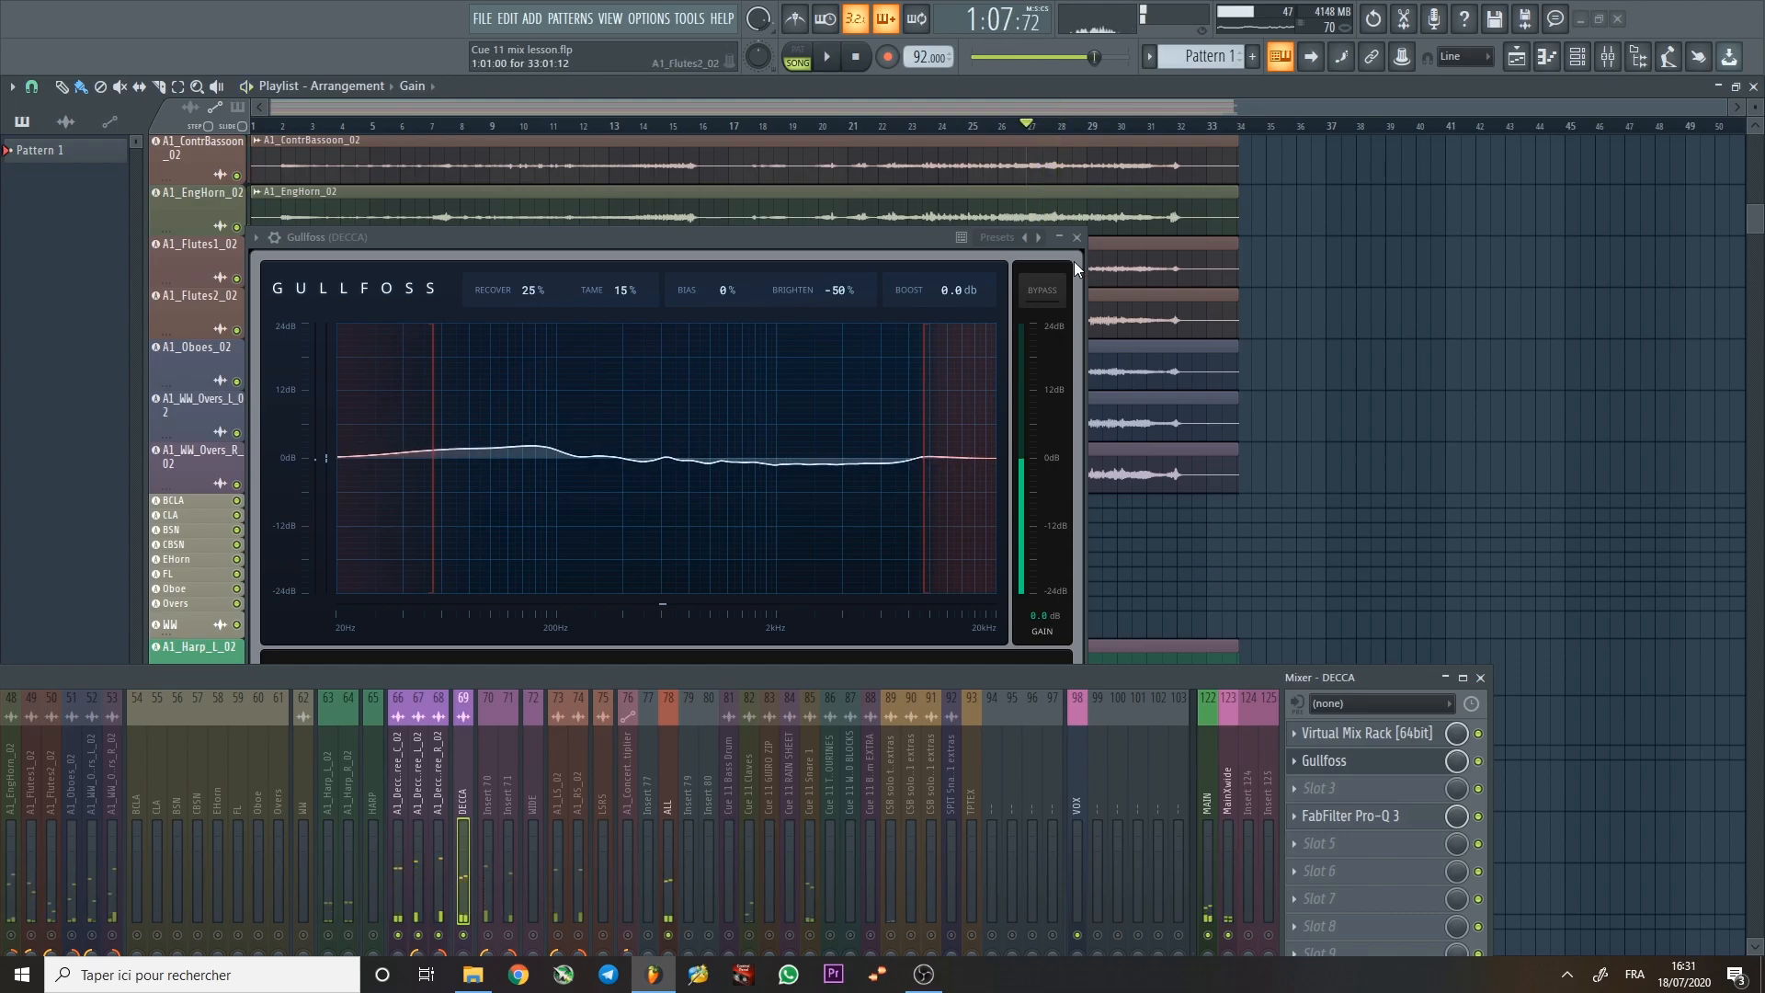
Close Gullfoss, open FabFilter Pro-Q 3 on the DECCA bus, and start playback to view its spectrum.
left_click(1077, 237)
left_click(1359, 814)
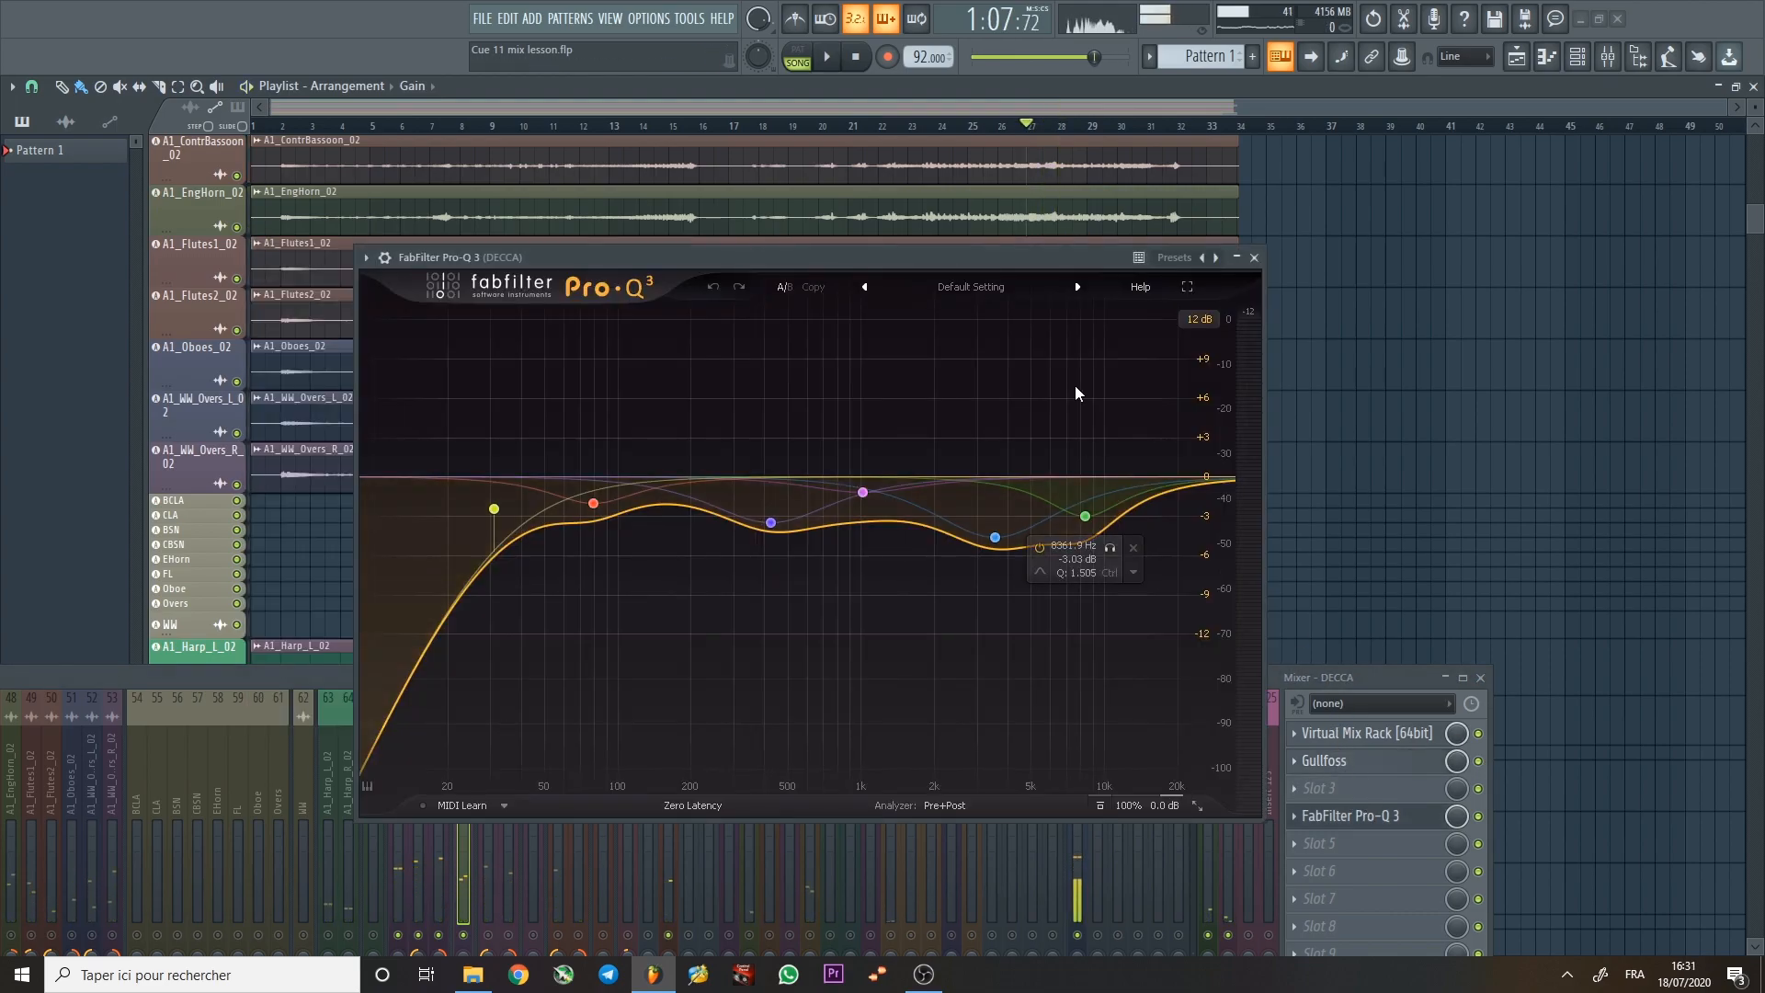
left_click_drag(1071, 258, 1049, 198)
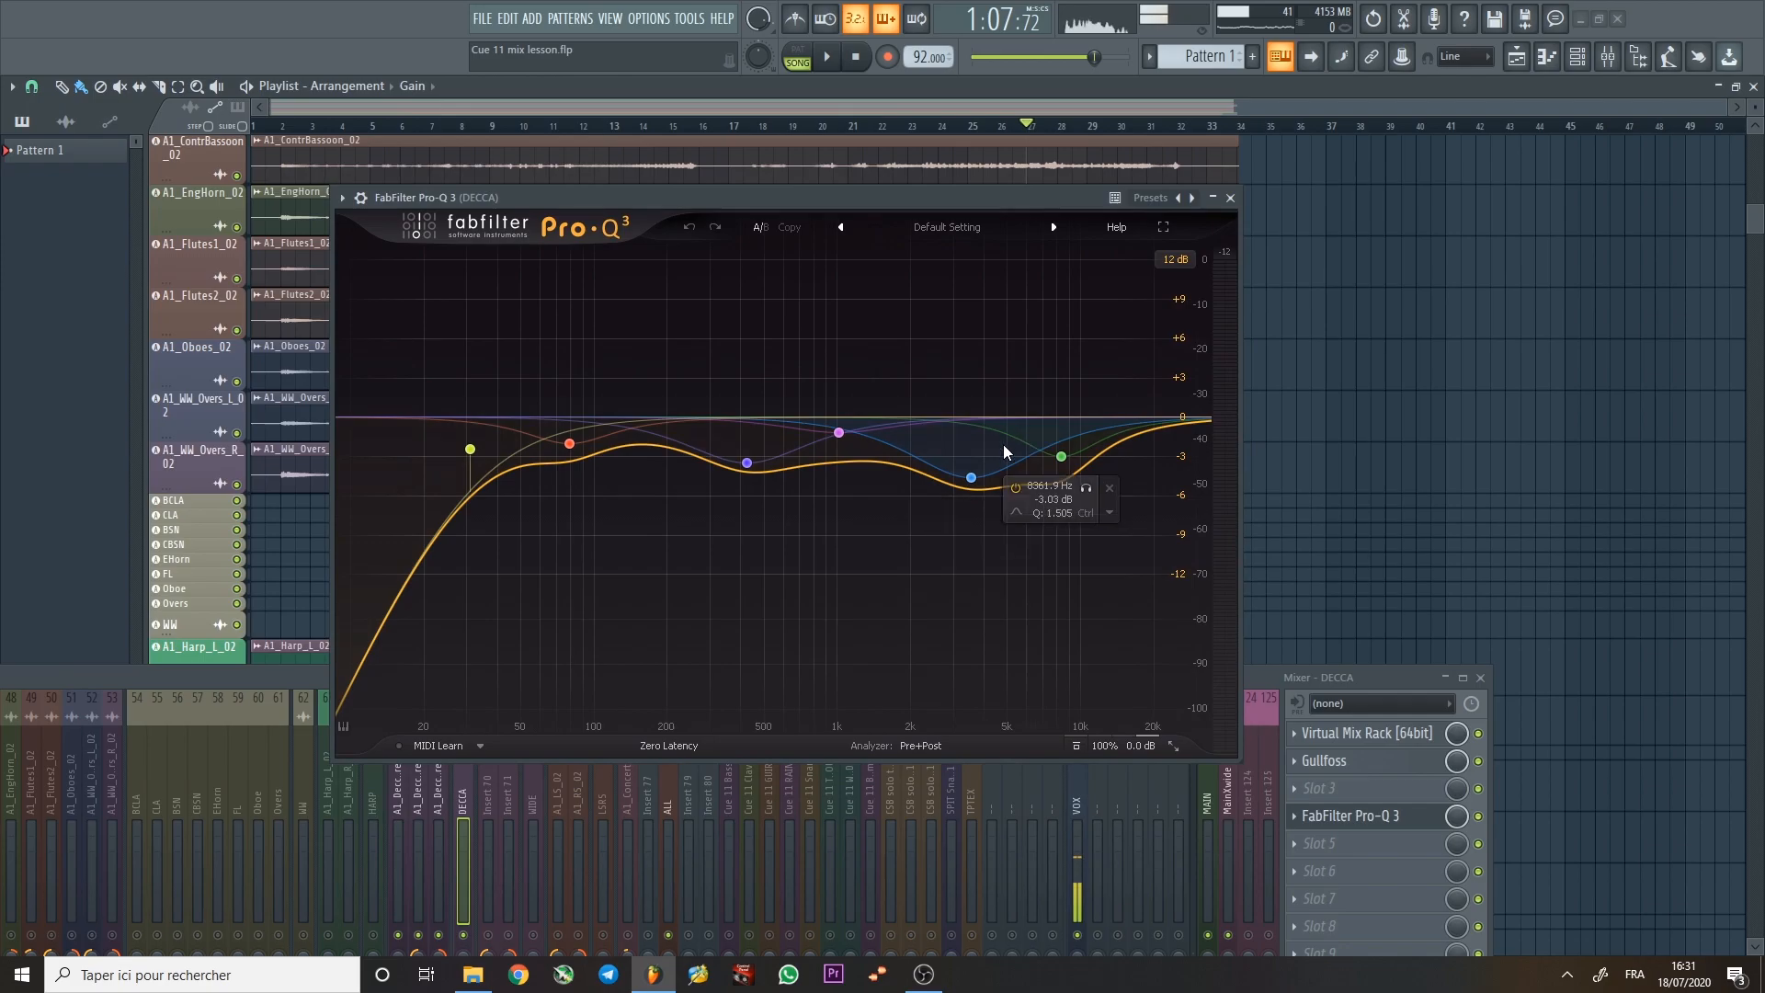
key("space")
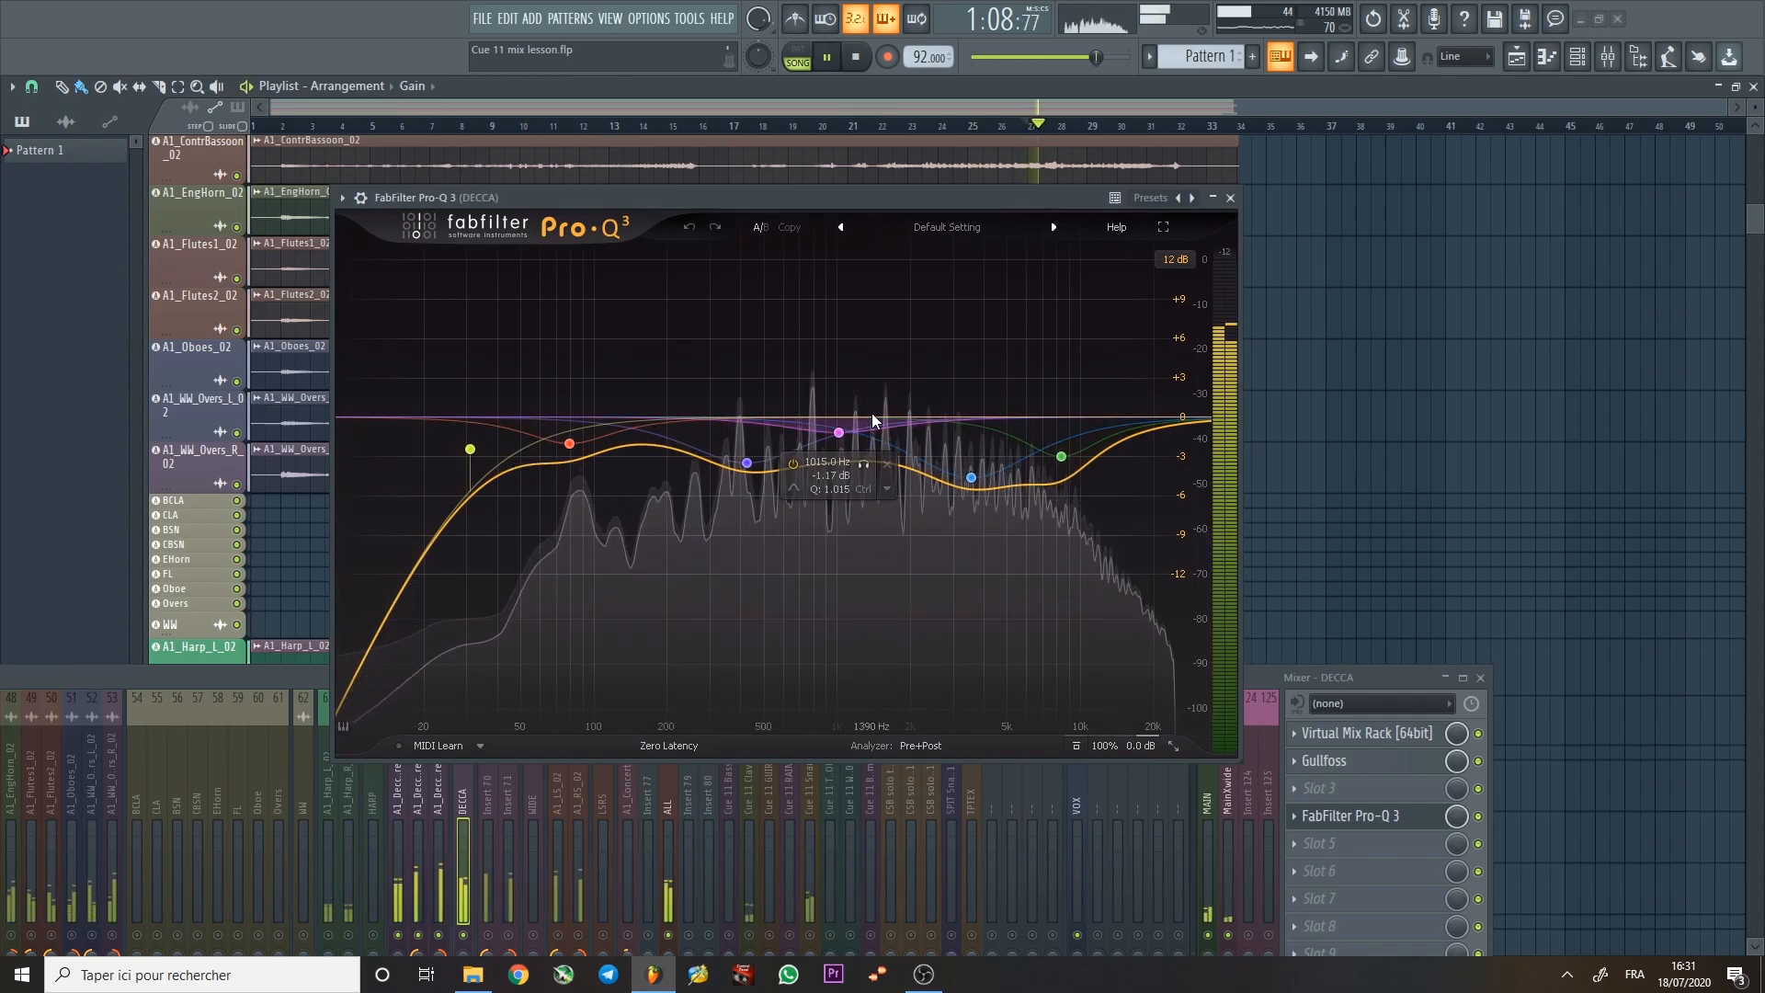
Raise the mixer window and compare the DECCA bus with FabFilter Pro-Q 3 bypassed and engaged.
left_click_drag(1227, 683, 1236, 560)
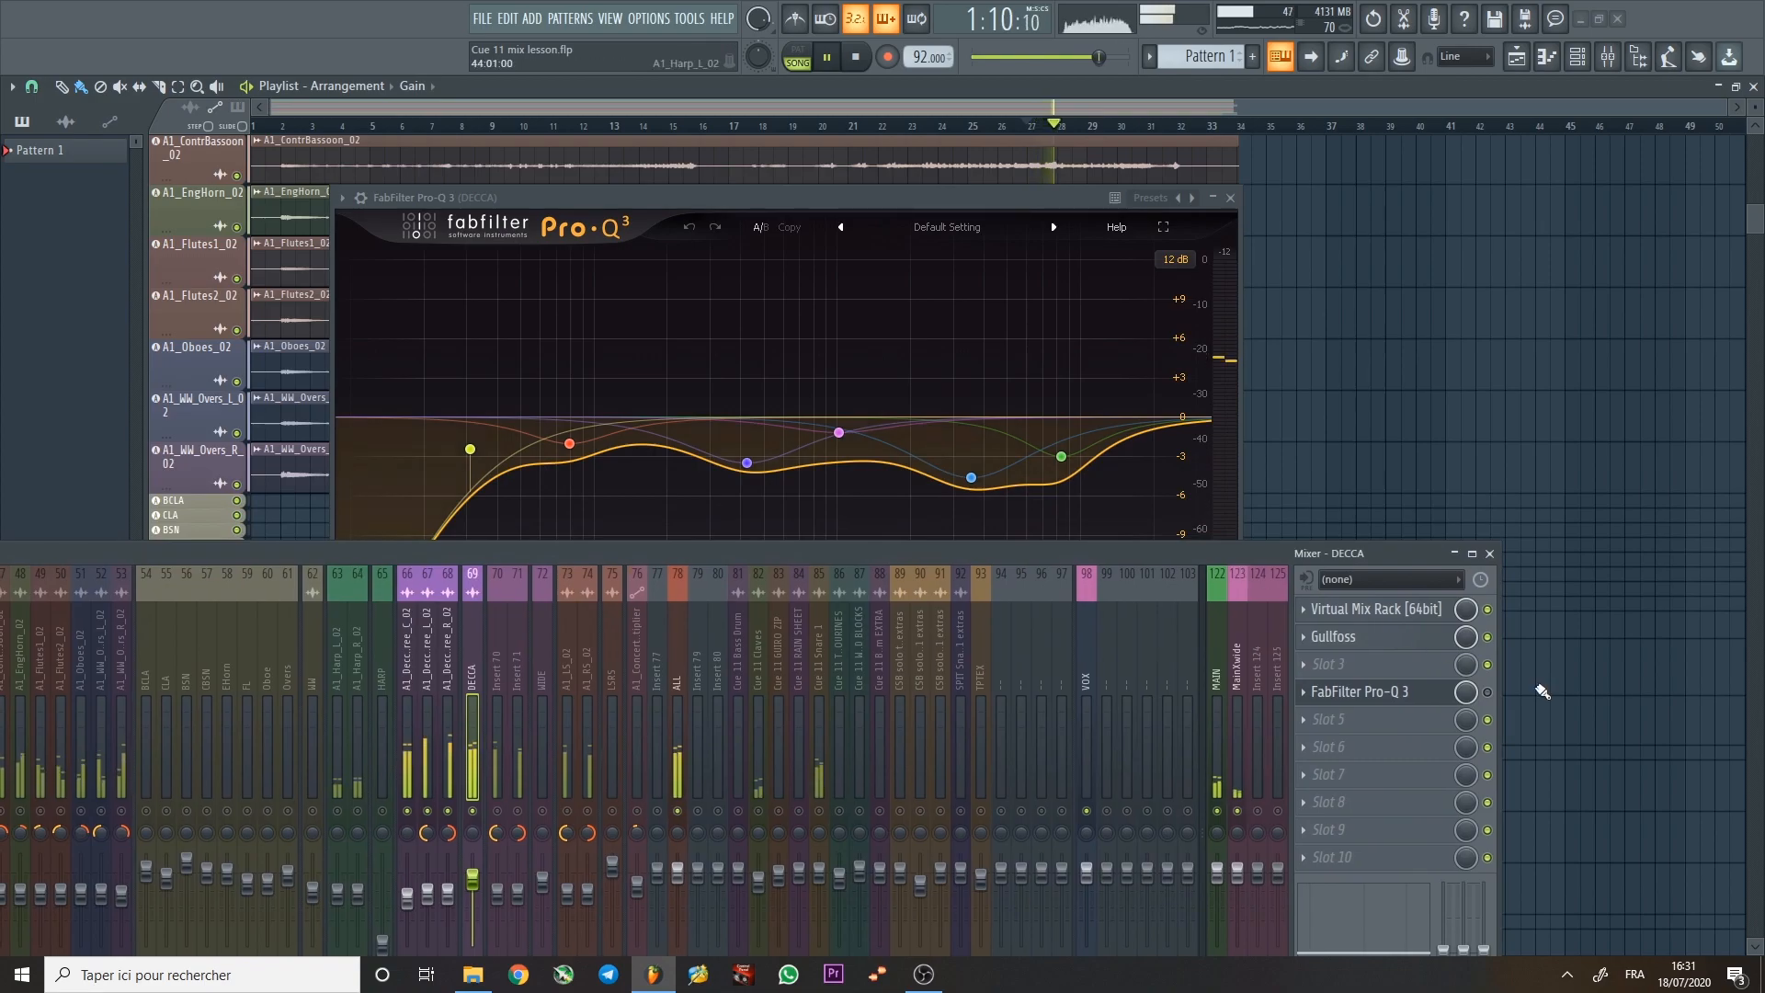
left_click(1488, 693)
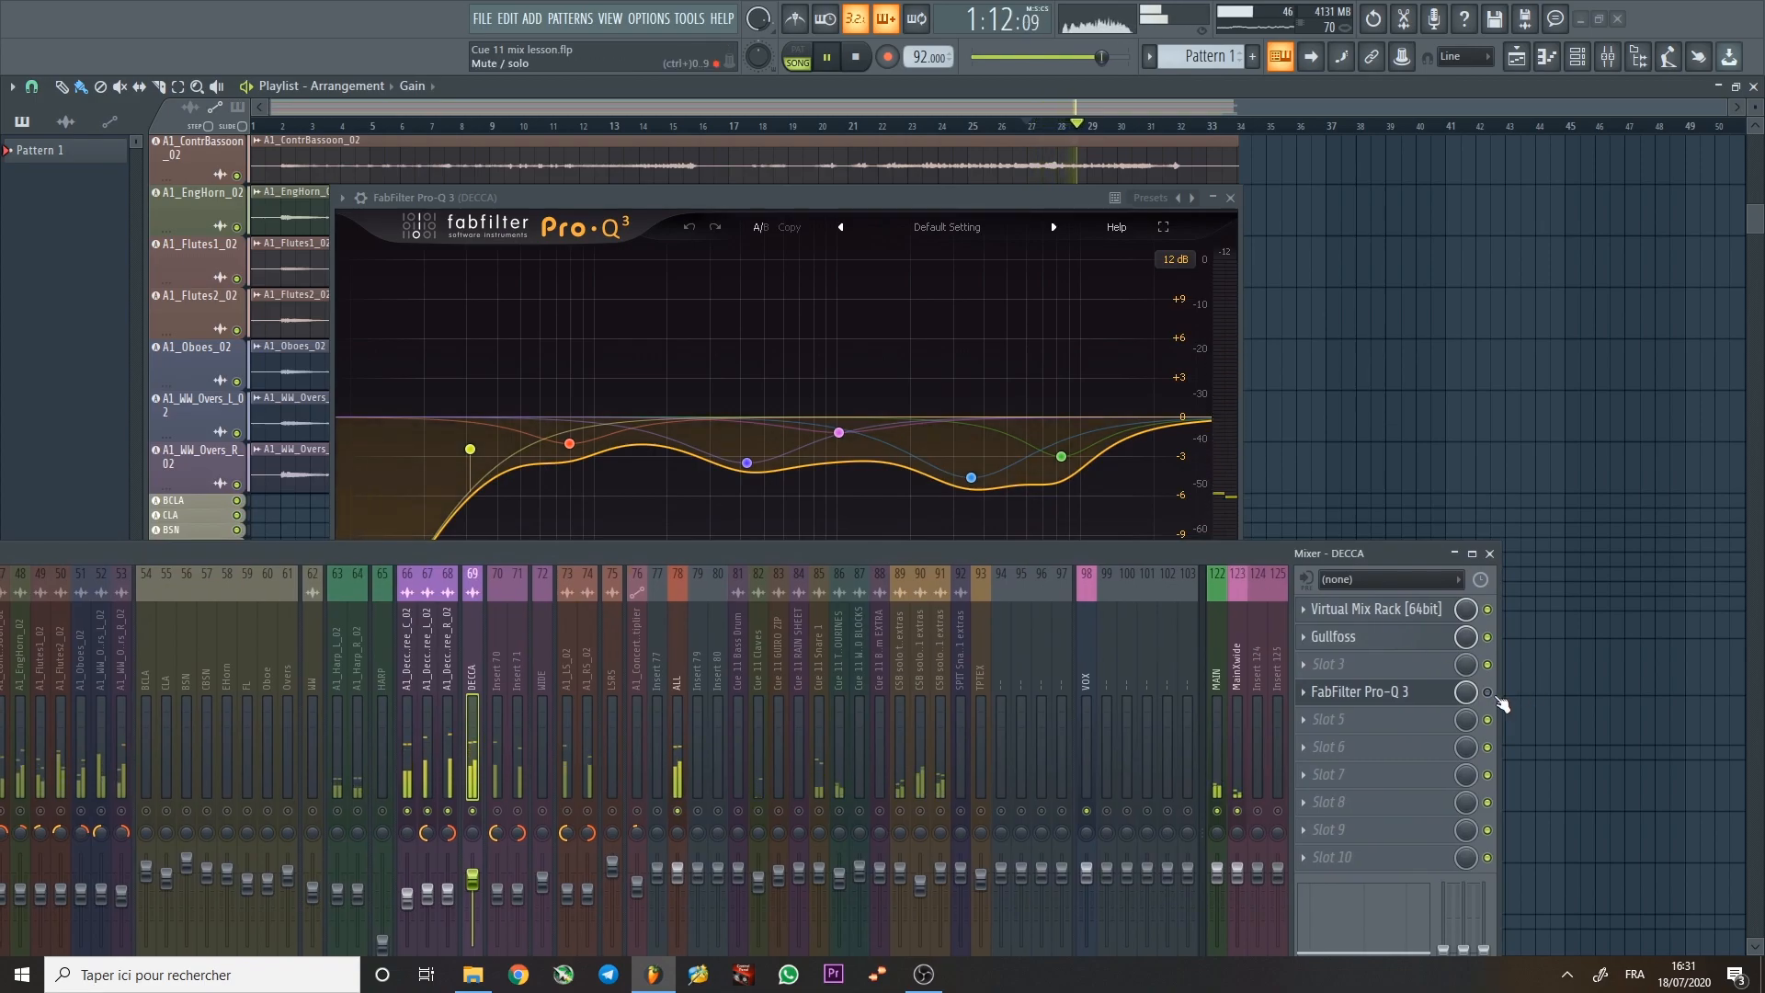
left_click(1489, 693)
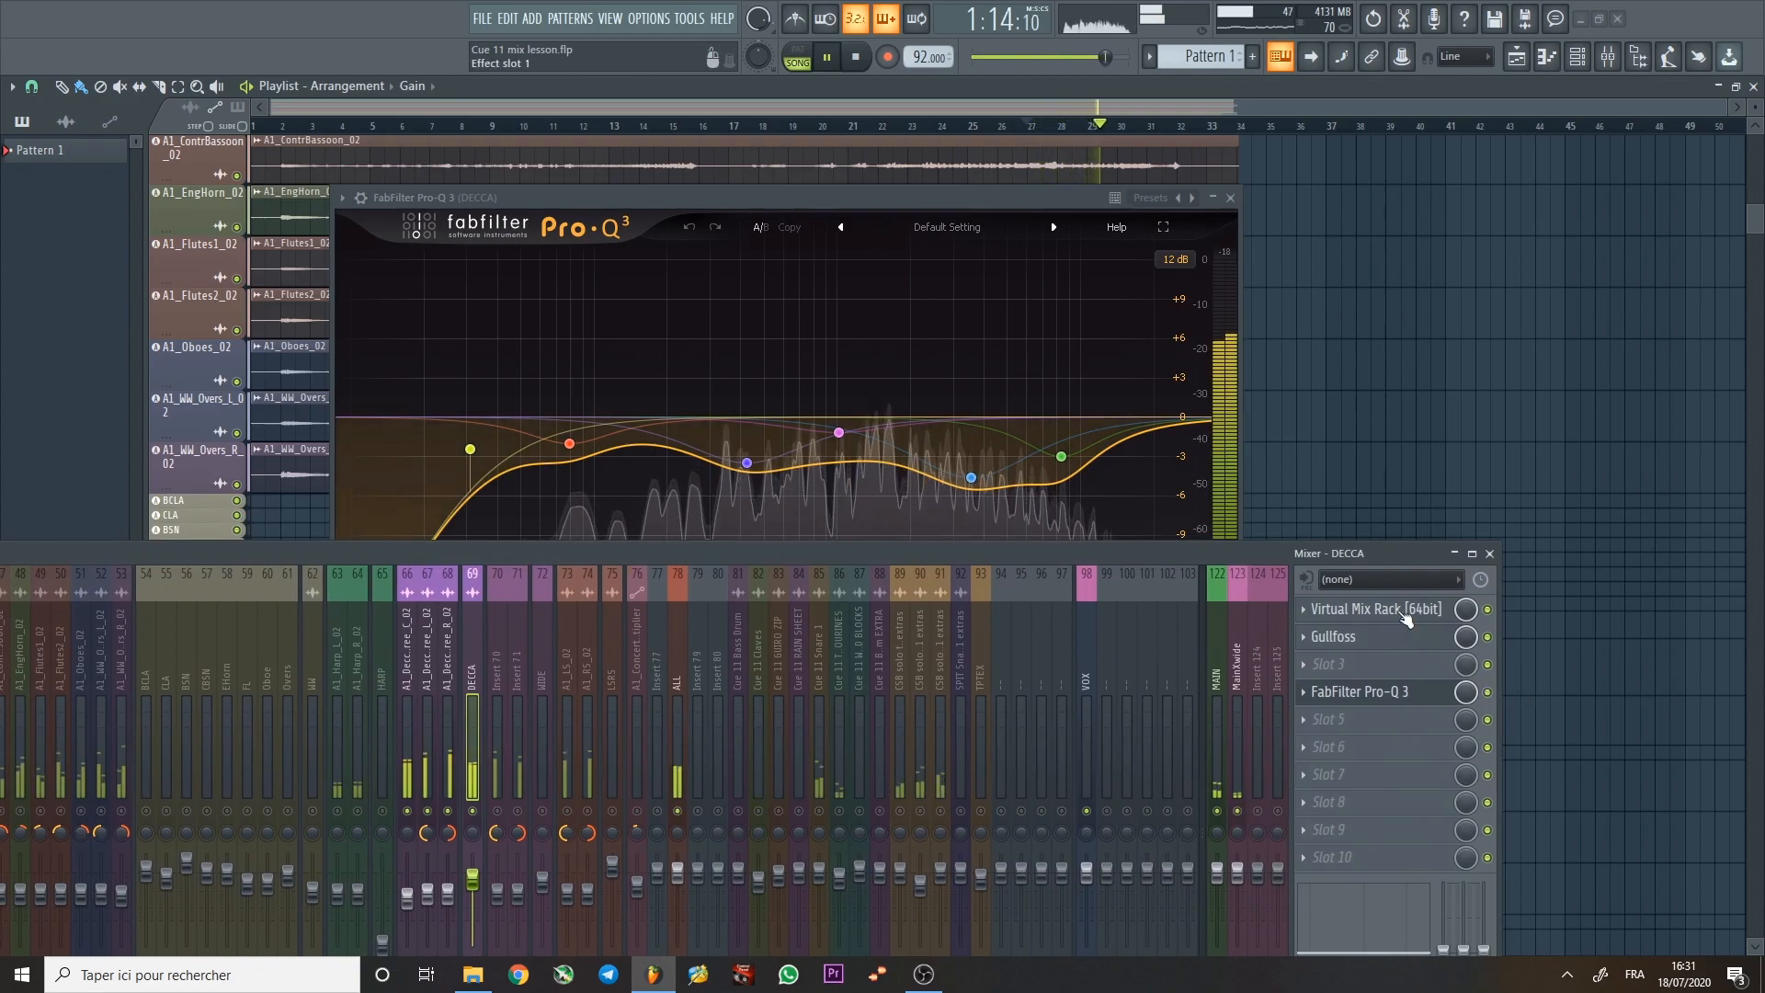
key("space")
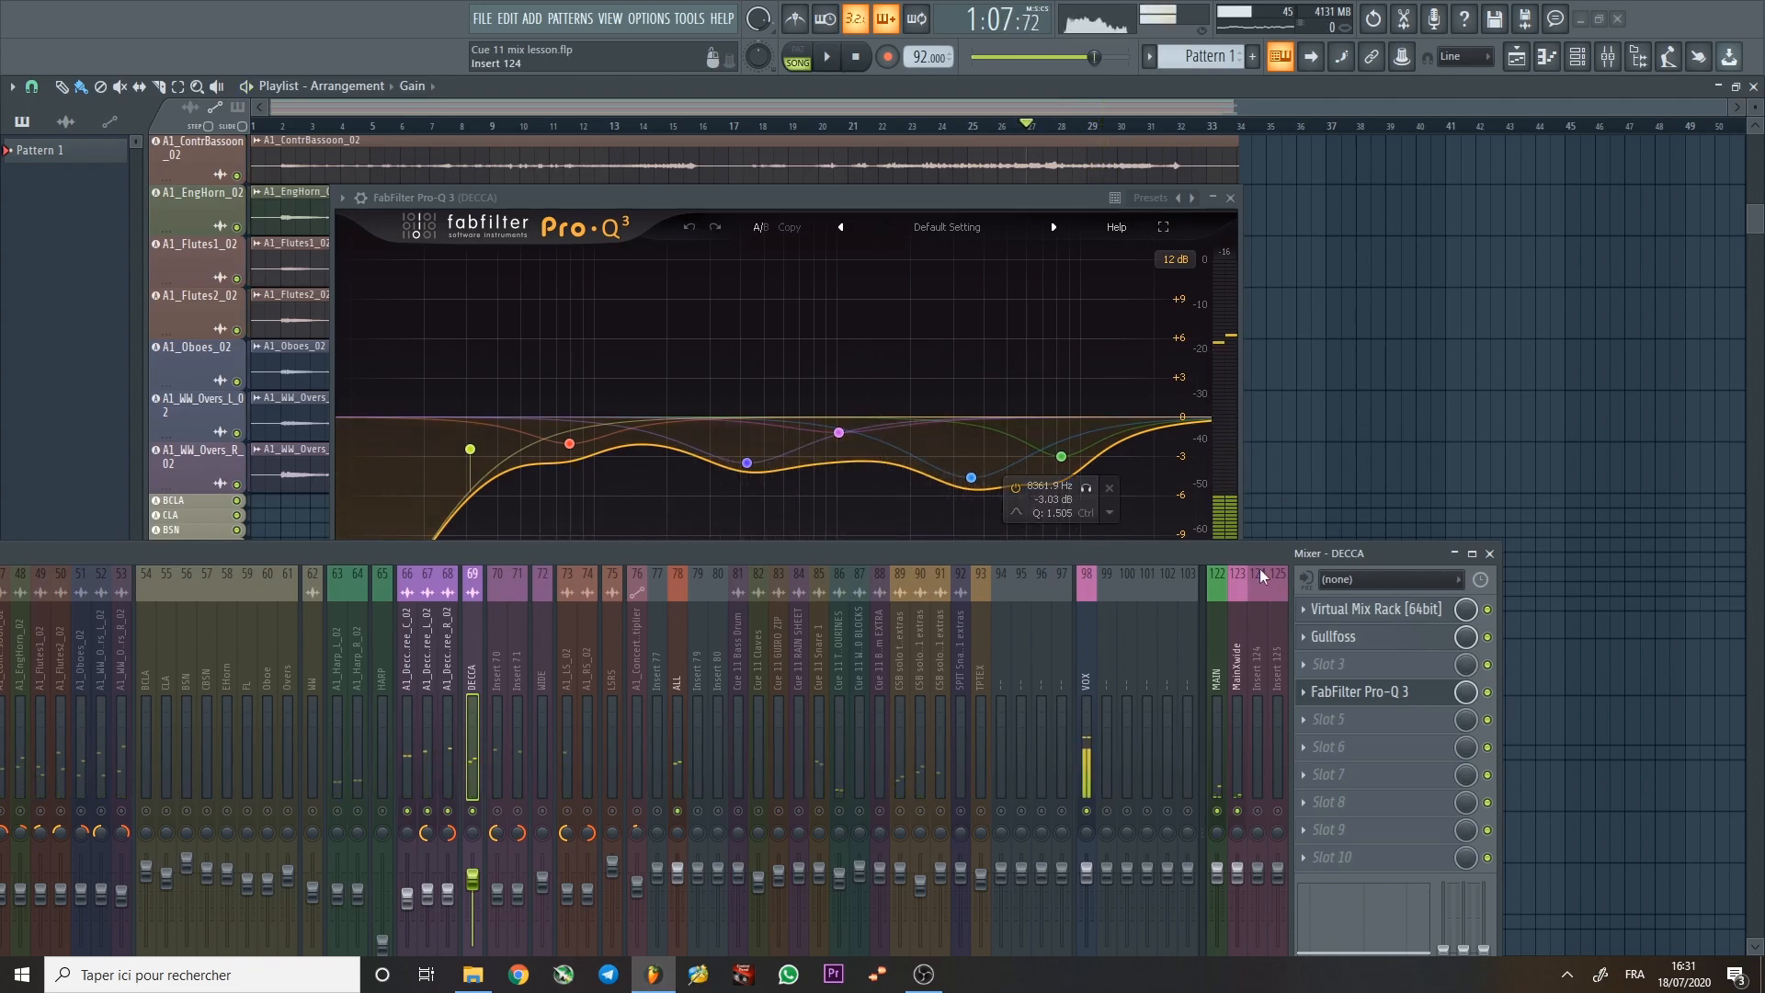
Arrange the mixer and Pro-Q 3 windows so the full EQ curve is visible, and audition the DECCA bus again.
left_click_drag(1244, 550, 1263, 430)
left_click(991, 194)
key("space")
left_click_drag(980, 195, 942, 126)
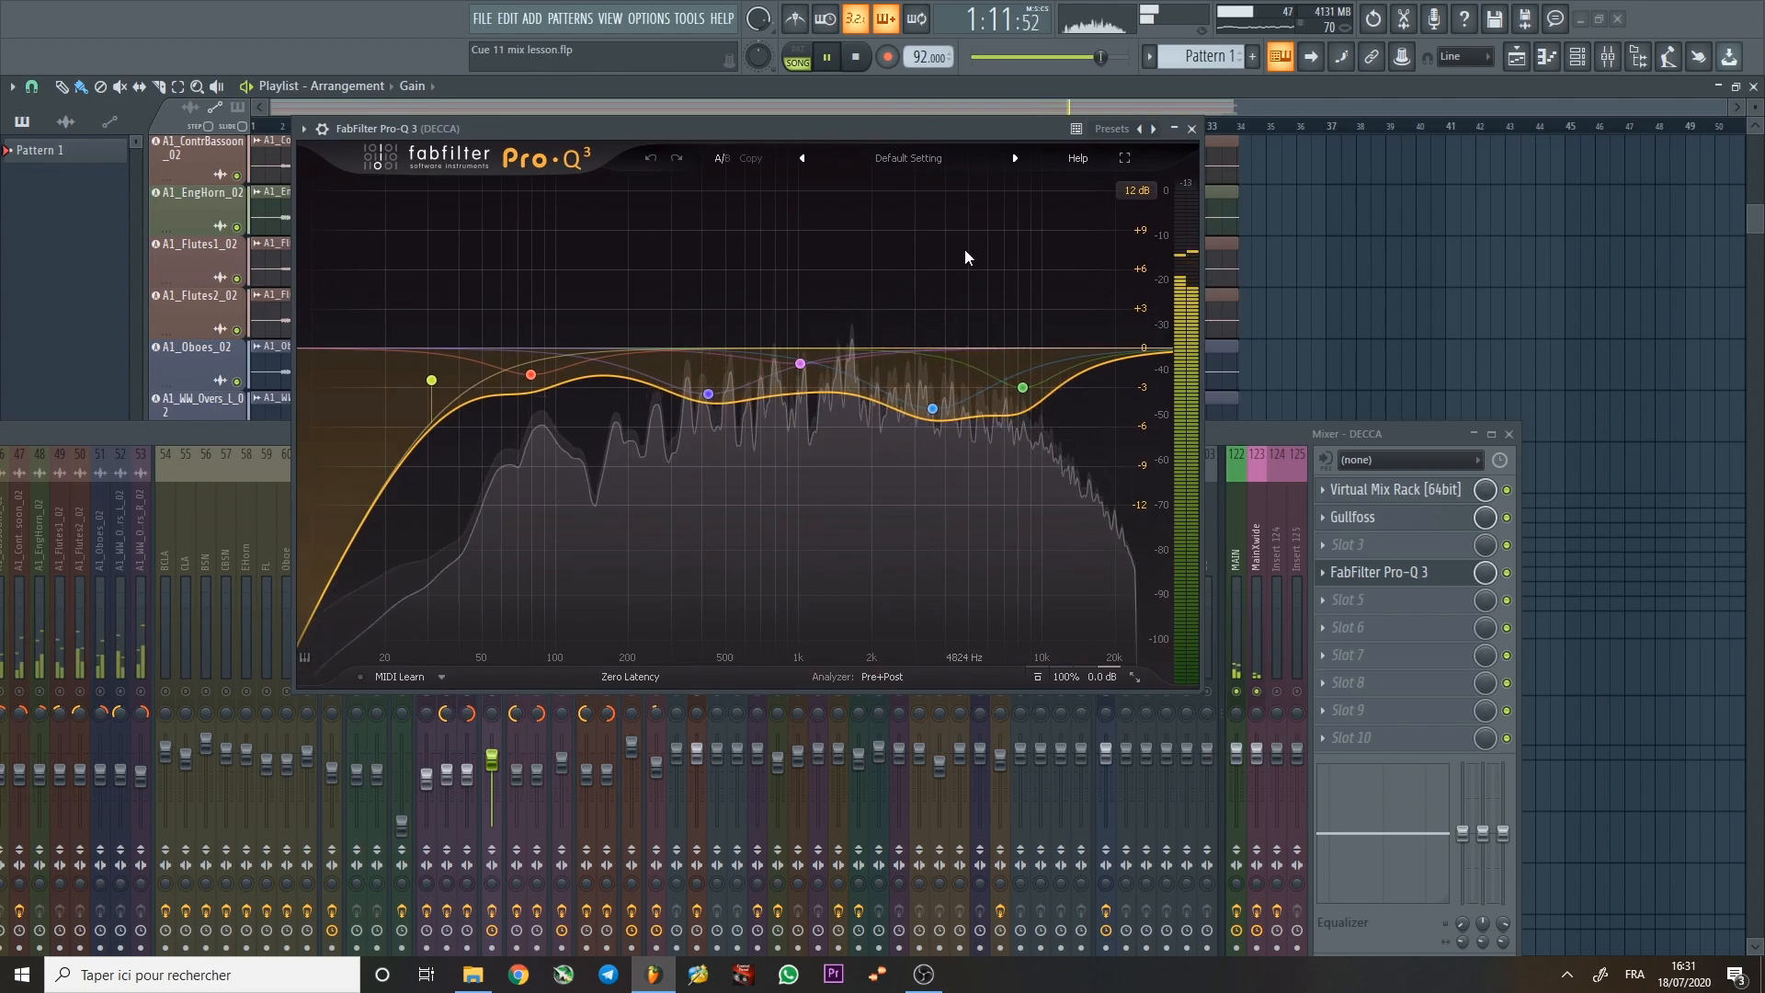
key("space")
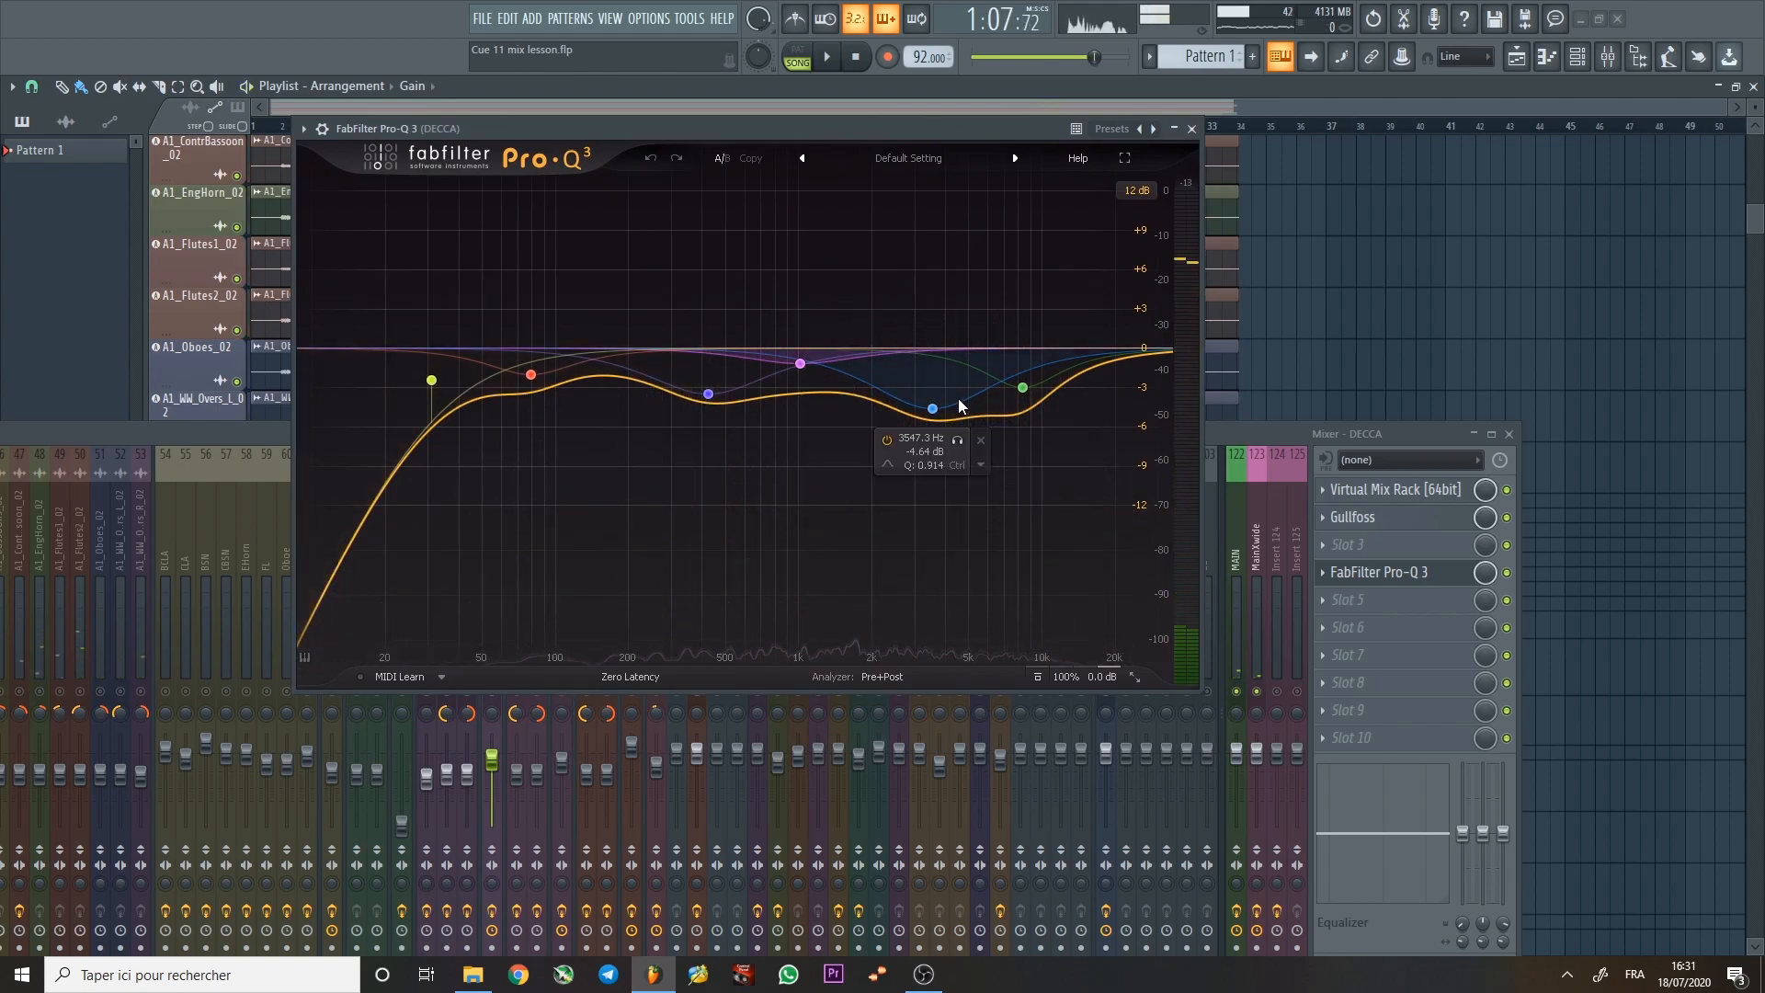
Examine the midrange and high-frequency cuts in the DECCA bus's Pro-Q 3, and close the EQ.
mouse_move(1023, 391)
mouse_move(822, 393)
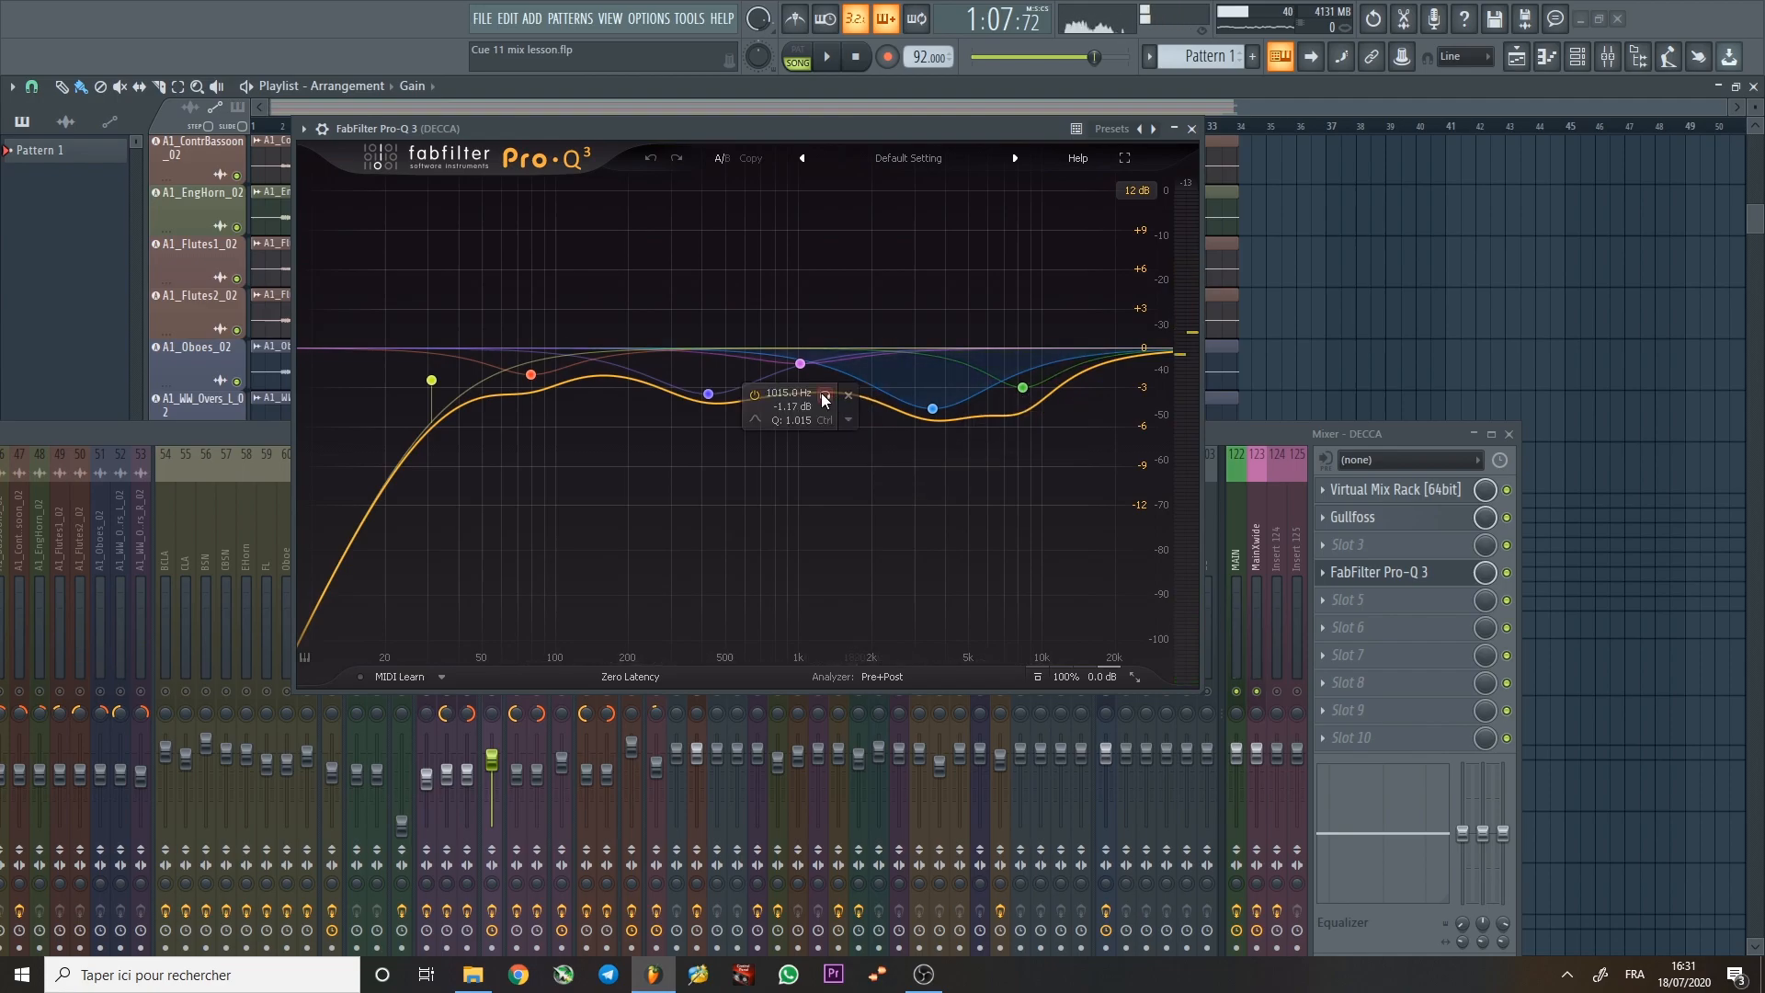
mouse_move(949, 400)
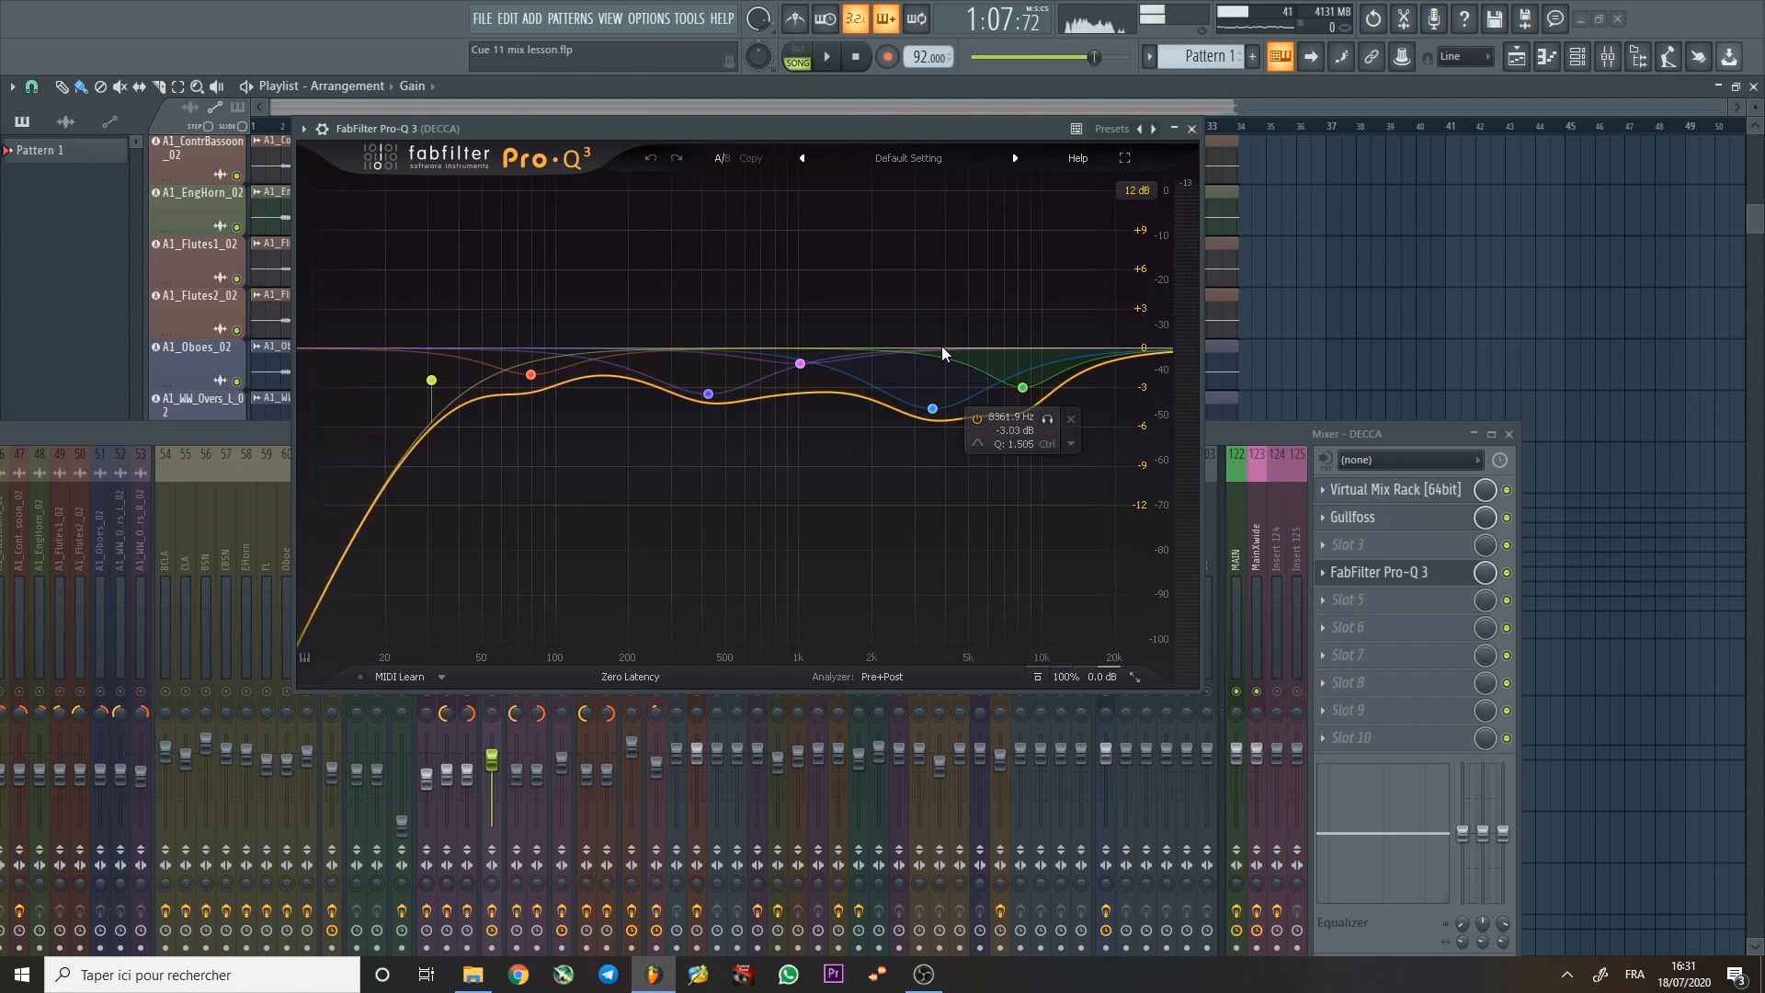
left_click(1192, 129)
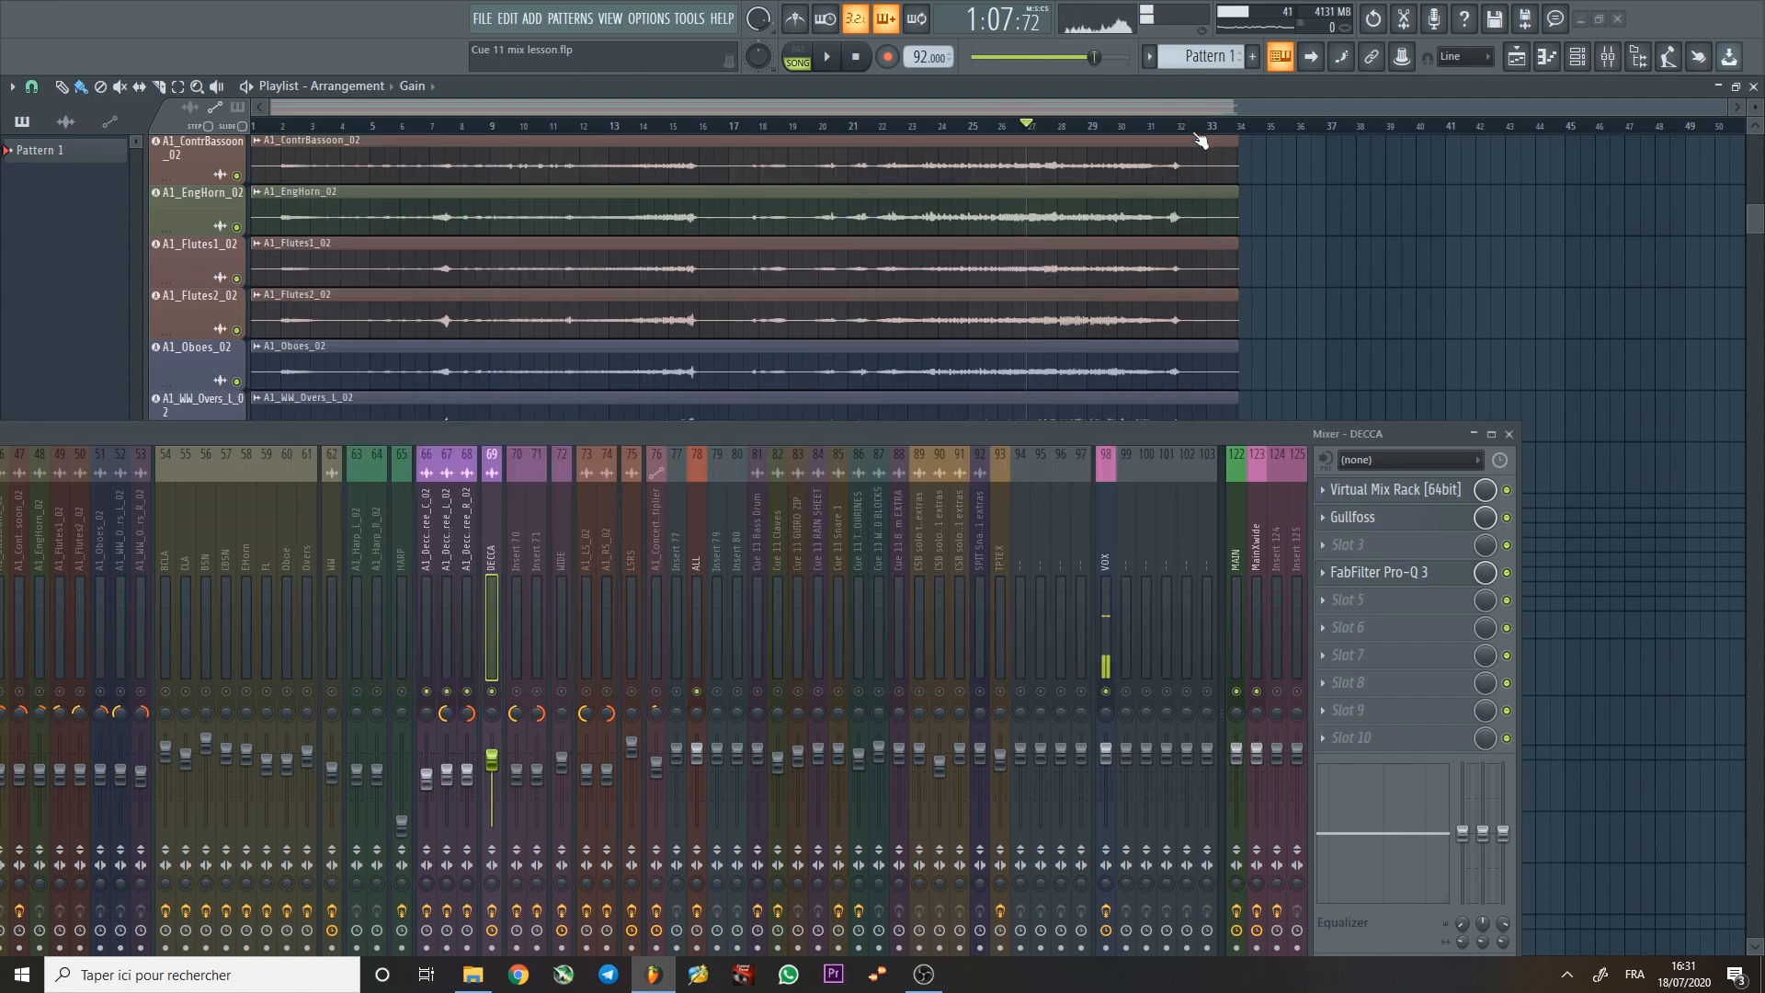
Select the WIDE bus, open its FabFilter Pro-Q 3, and audition it from around bar 27.
left_click(568, 547)
key("space")
left_click(1396, 602)
mouse_move(996, 445)
key("space")
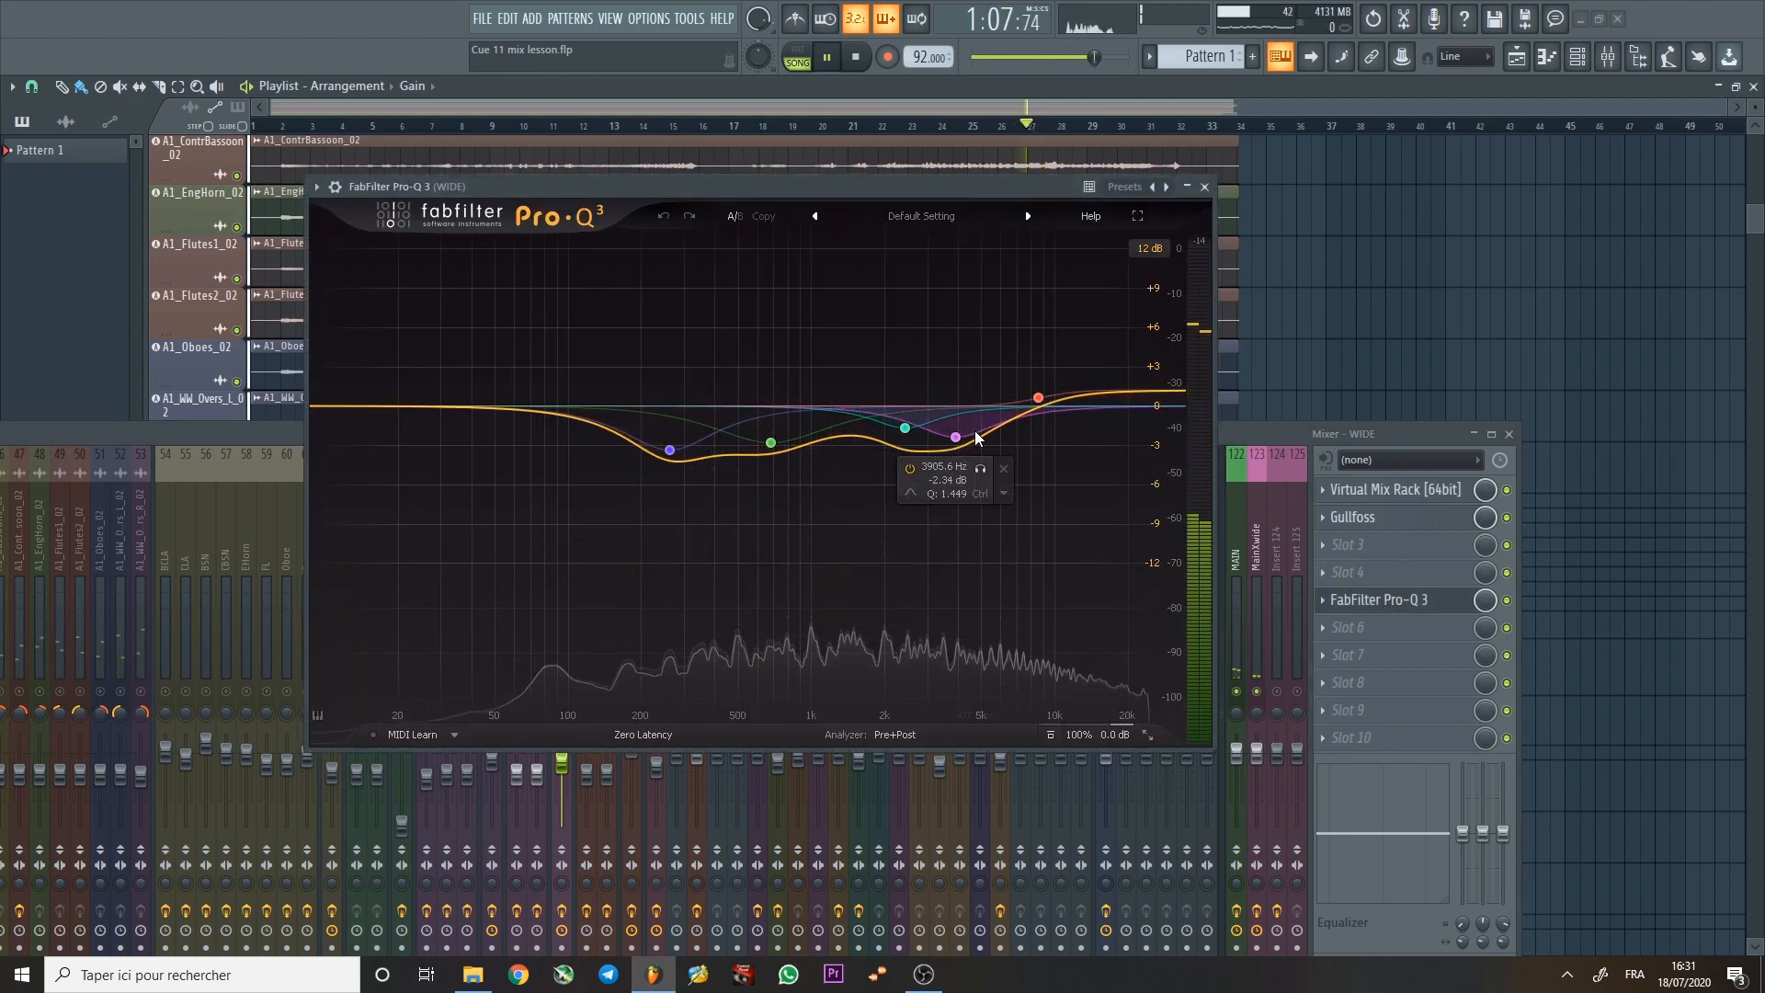
key("space")
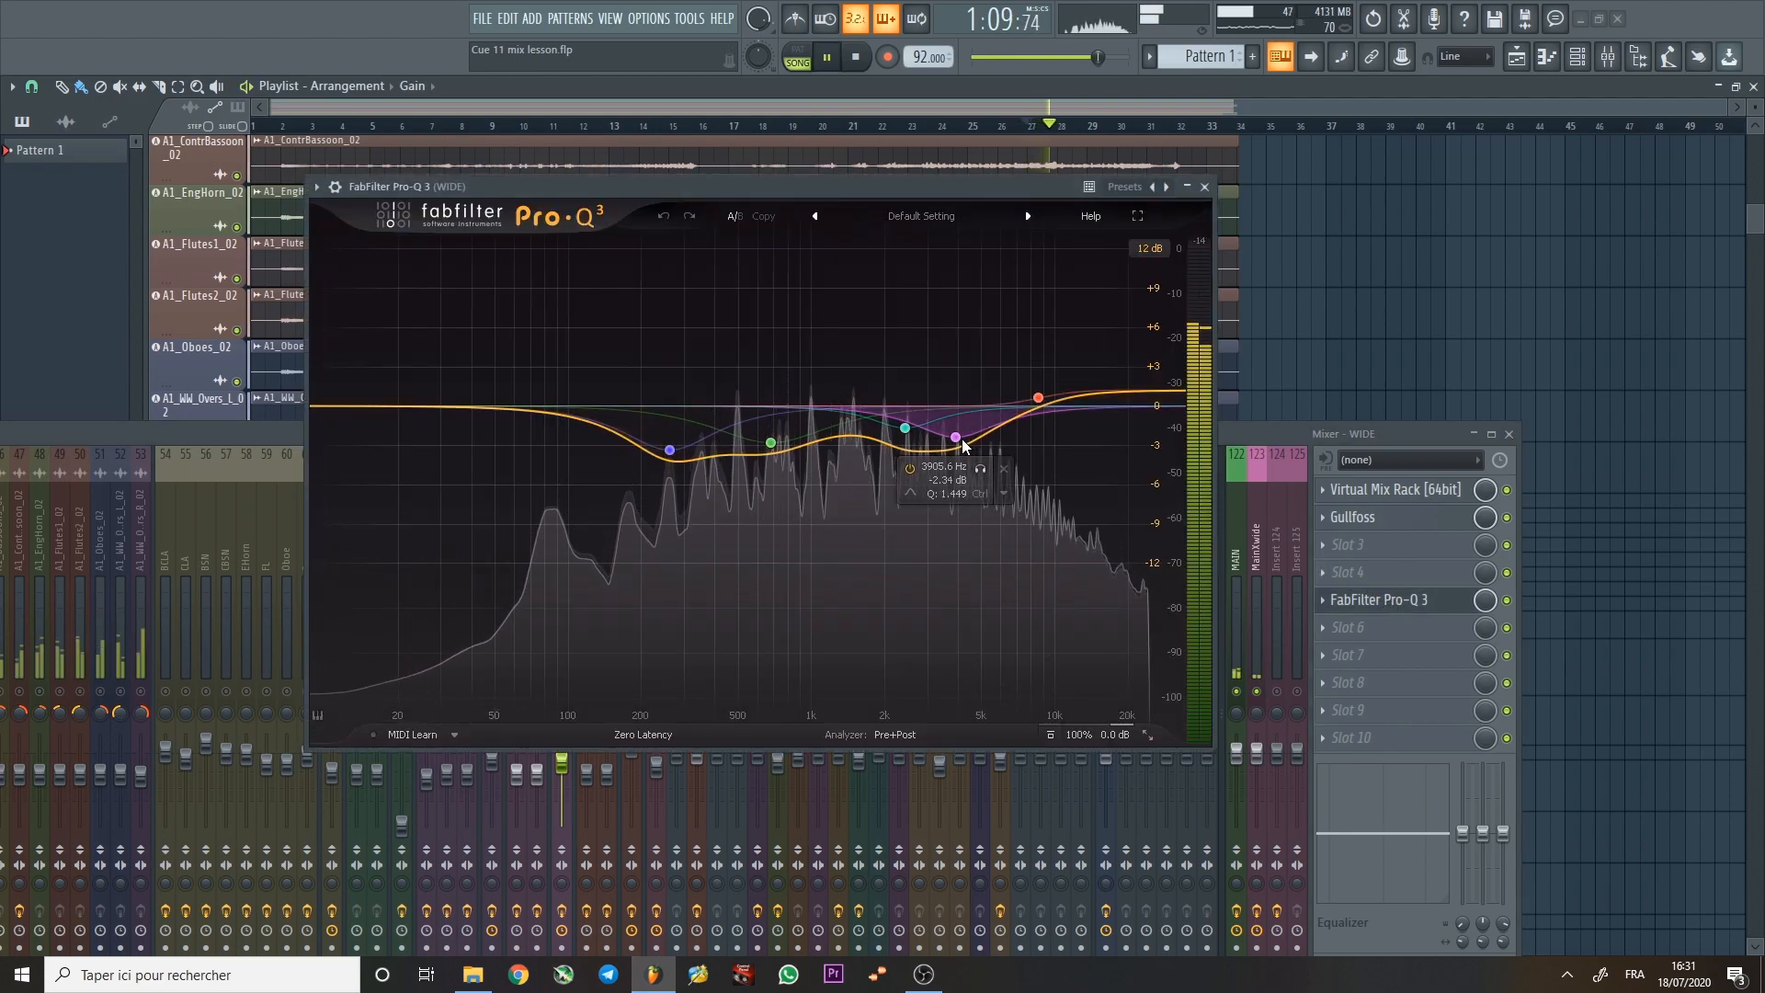
key("space")
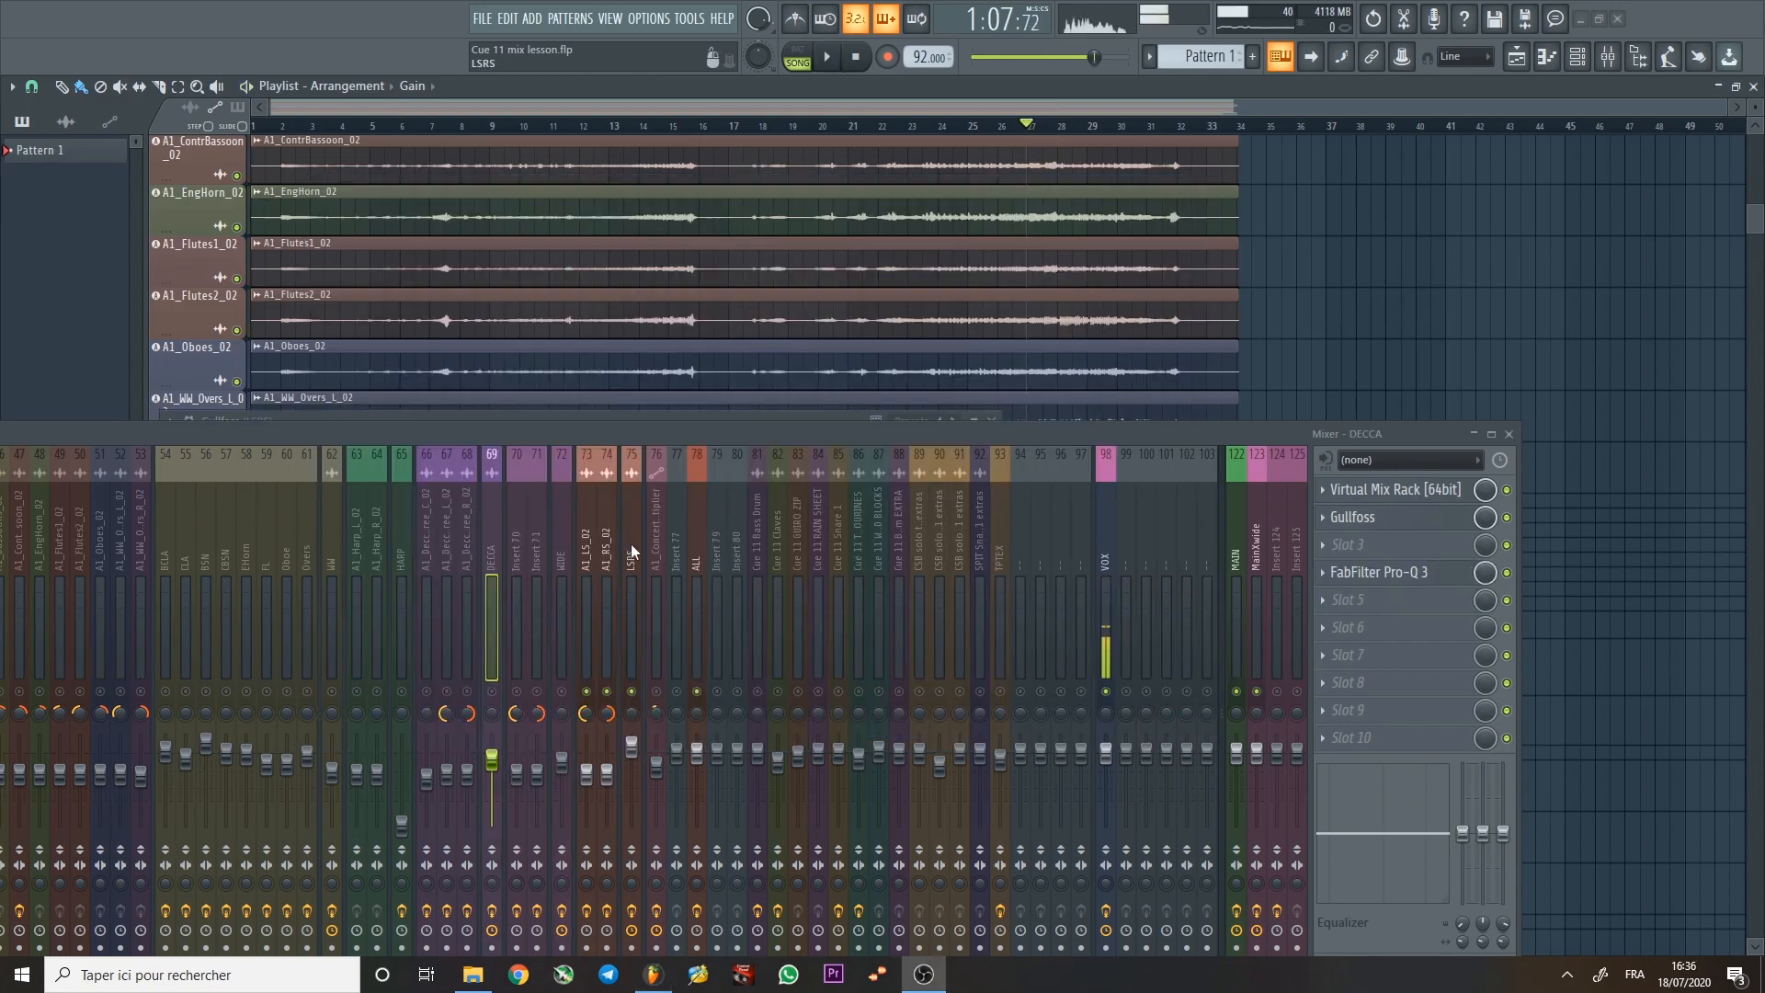
Select the LSRS bus, open its FabFilter Pro-Q 3, and audition it from around bar 27.
left_click(631, 544)
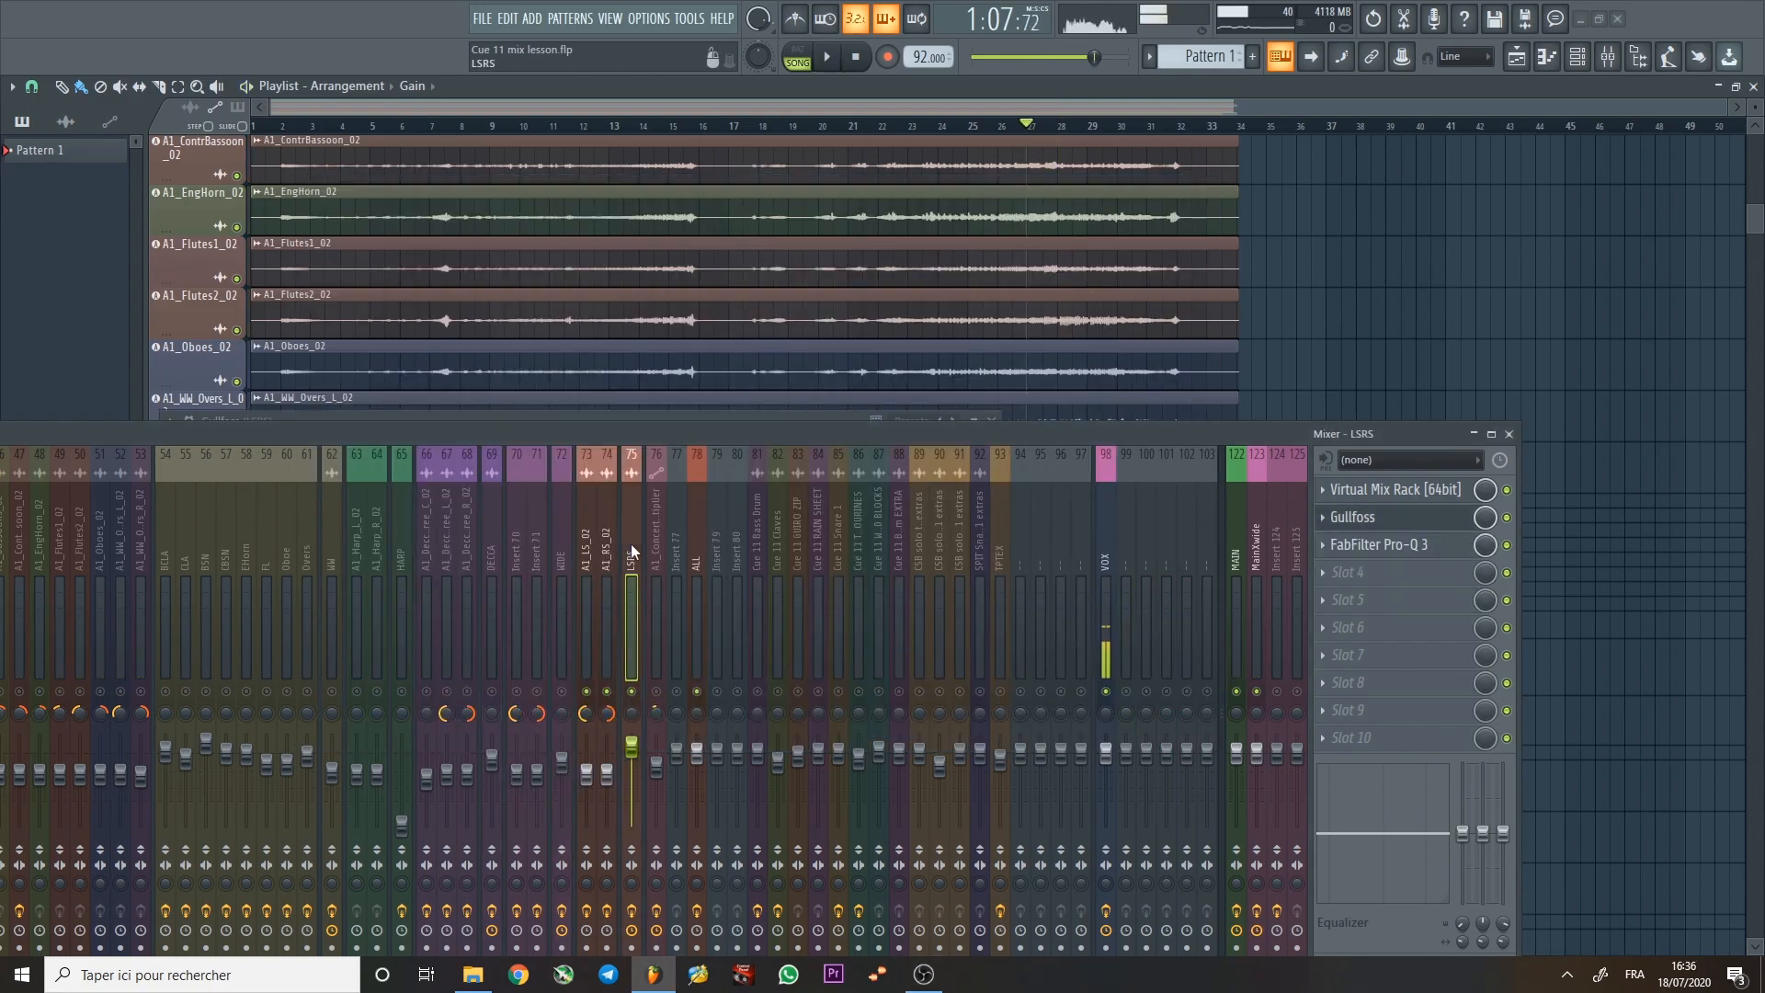
left_click(1423, 553)
key("space")
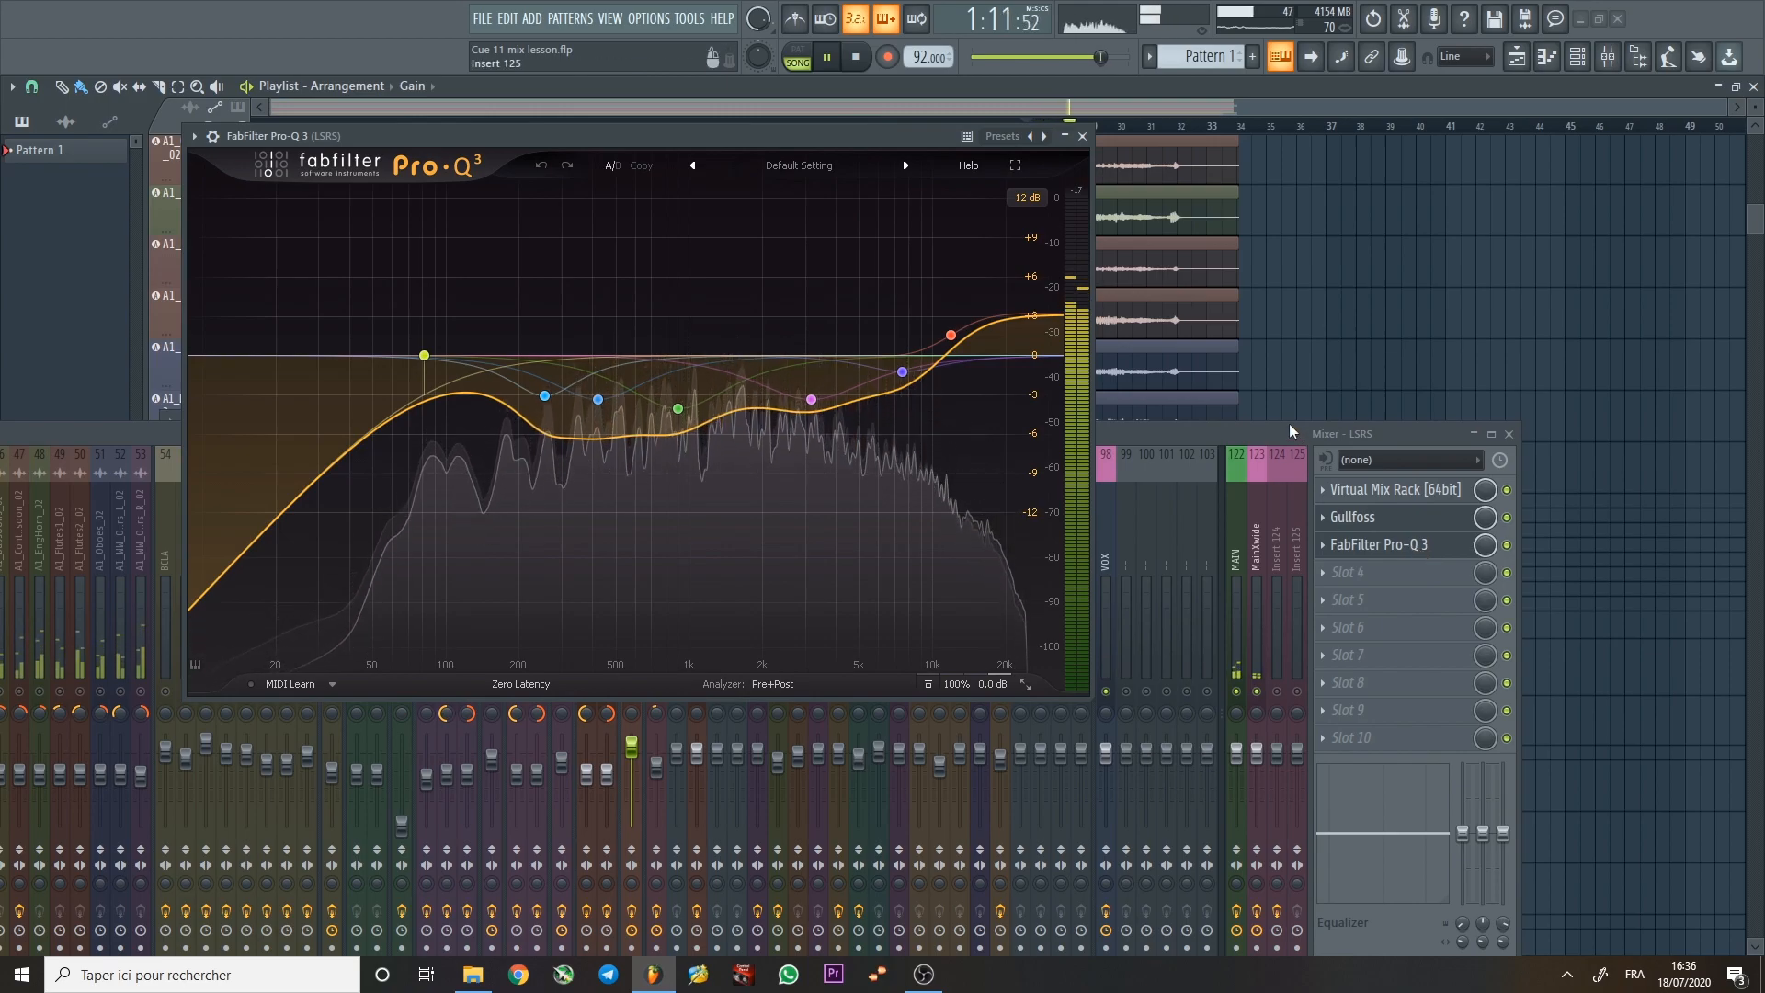
key("space")
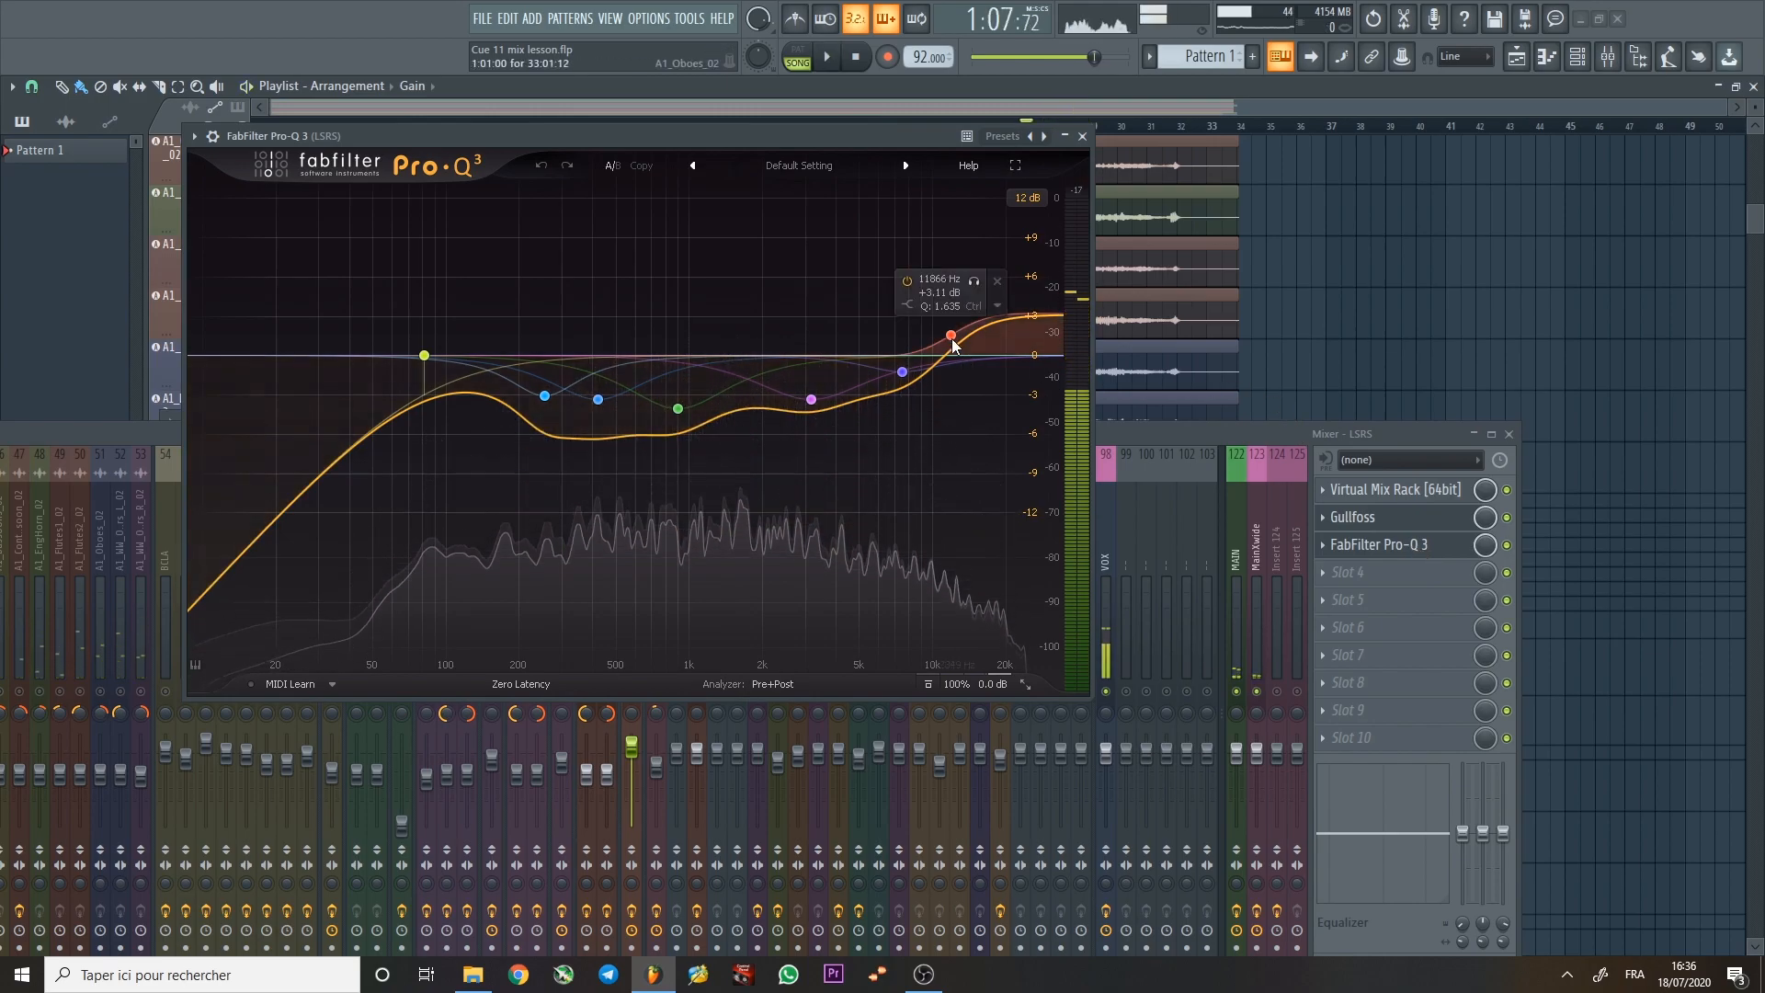
Audition the LSRS bus's 11866 Hz high-shelf band on its own, turn off the band solo, and close Pro-Q 3.
left_click(975, 282)
key("space")
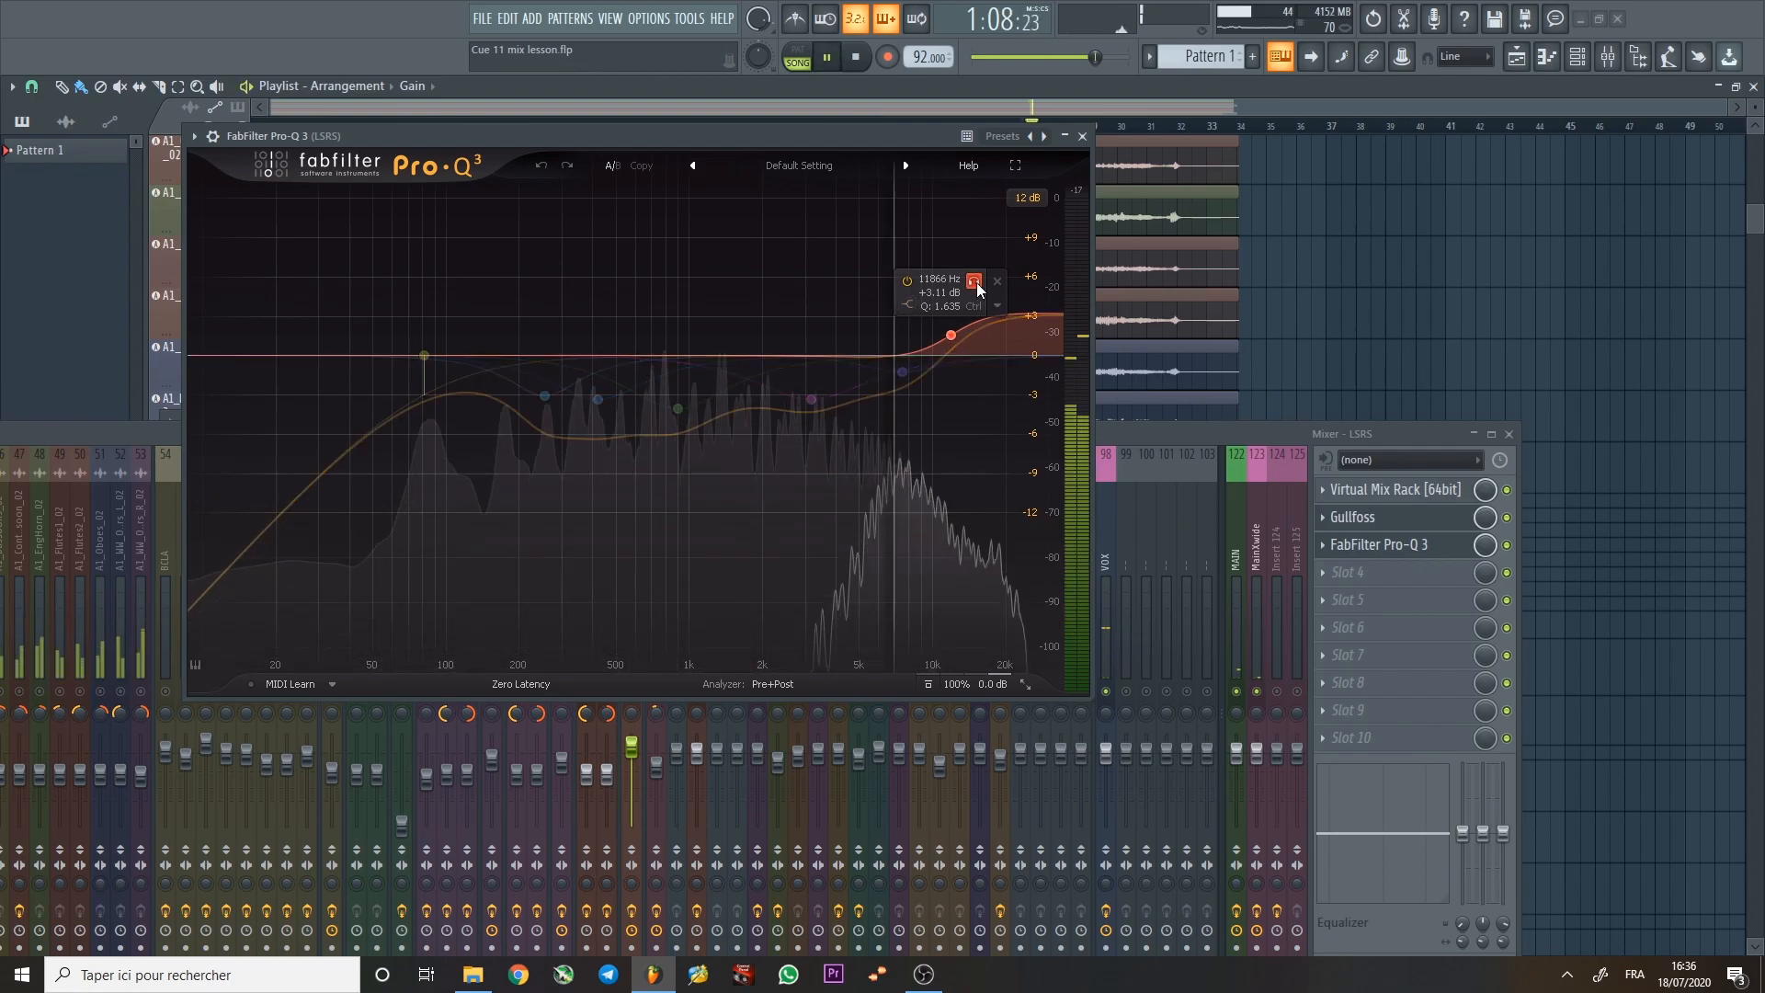
left_click(974, 282)
key("space")
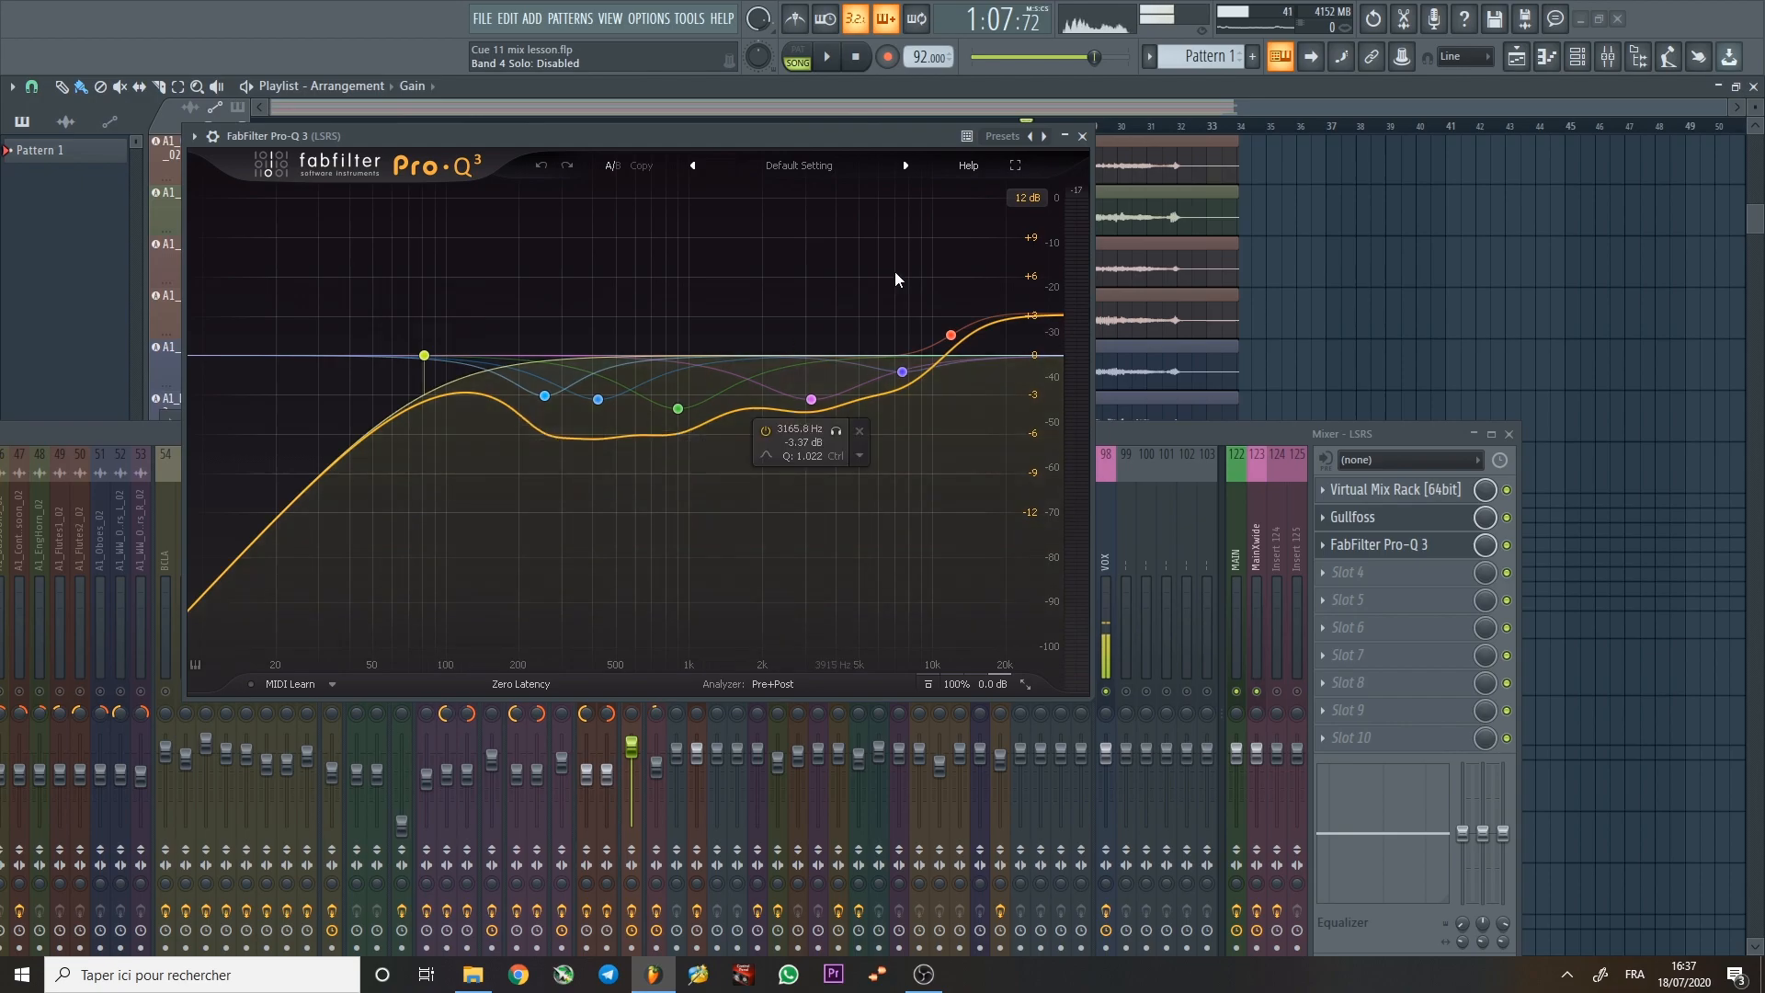
left_click(1082, 136)
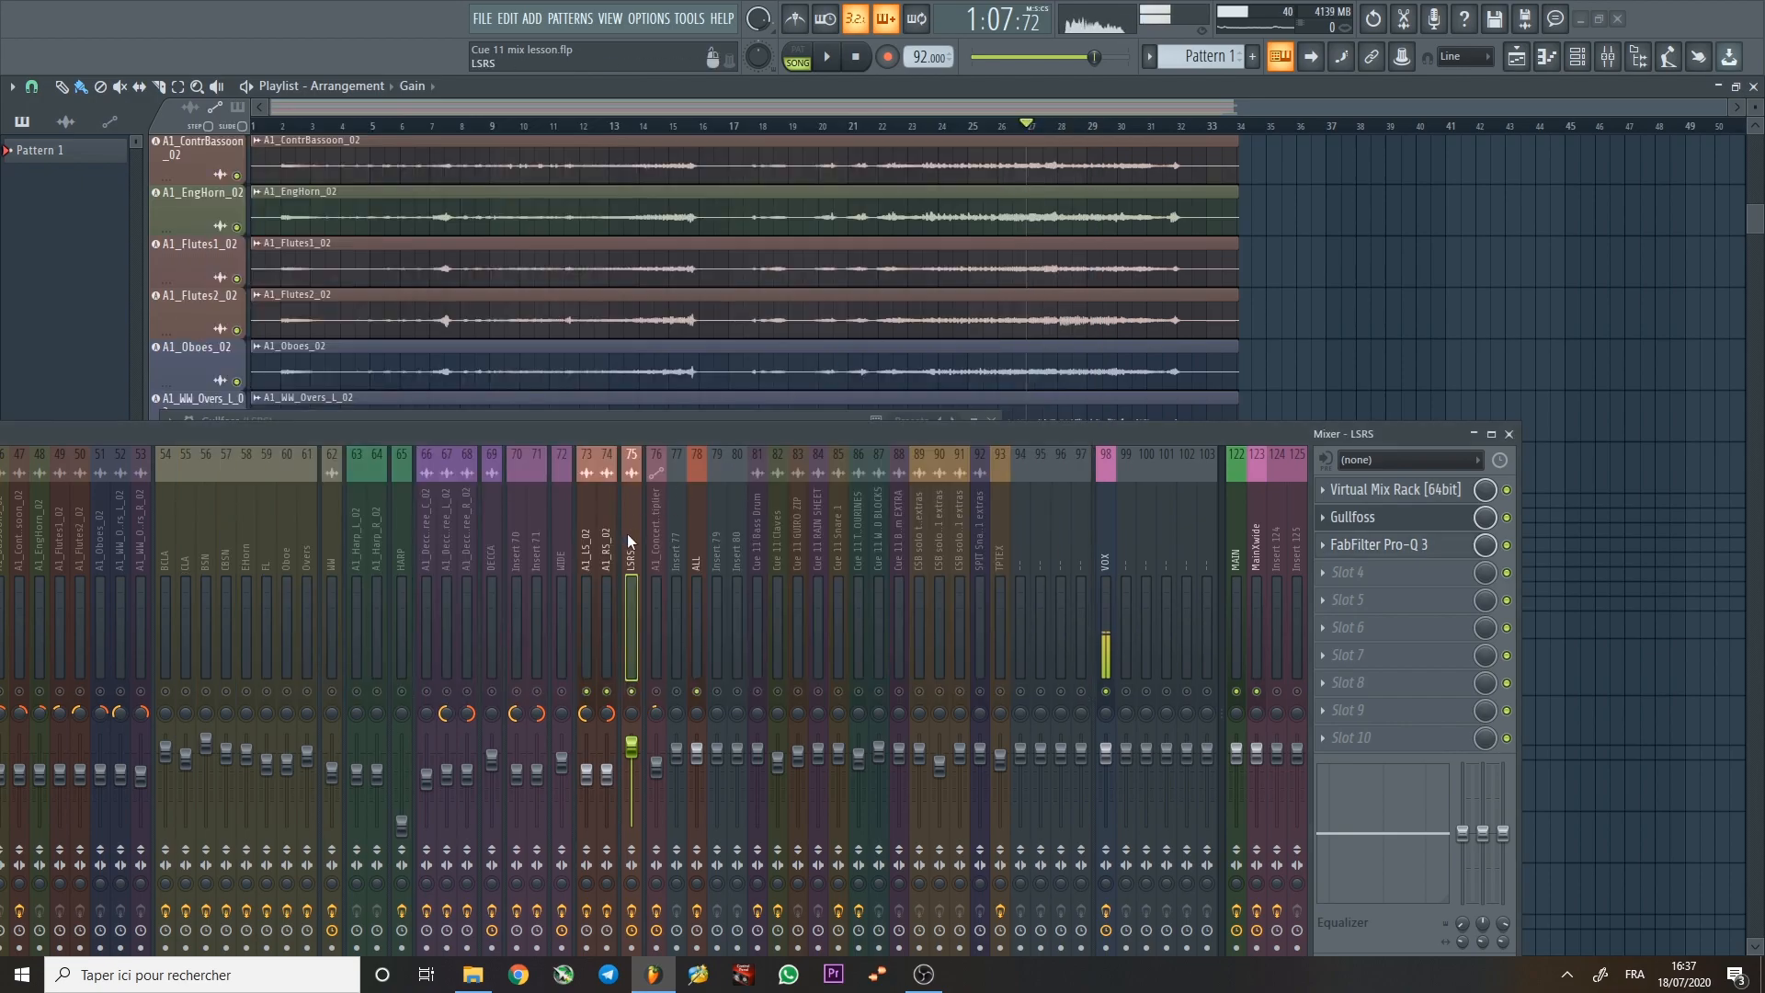
Solo the DECCA bus and reopen its FabFilter Pro-Q 3.
left_click(491, 529)
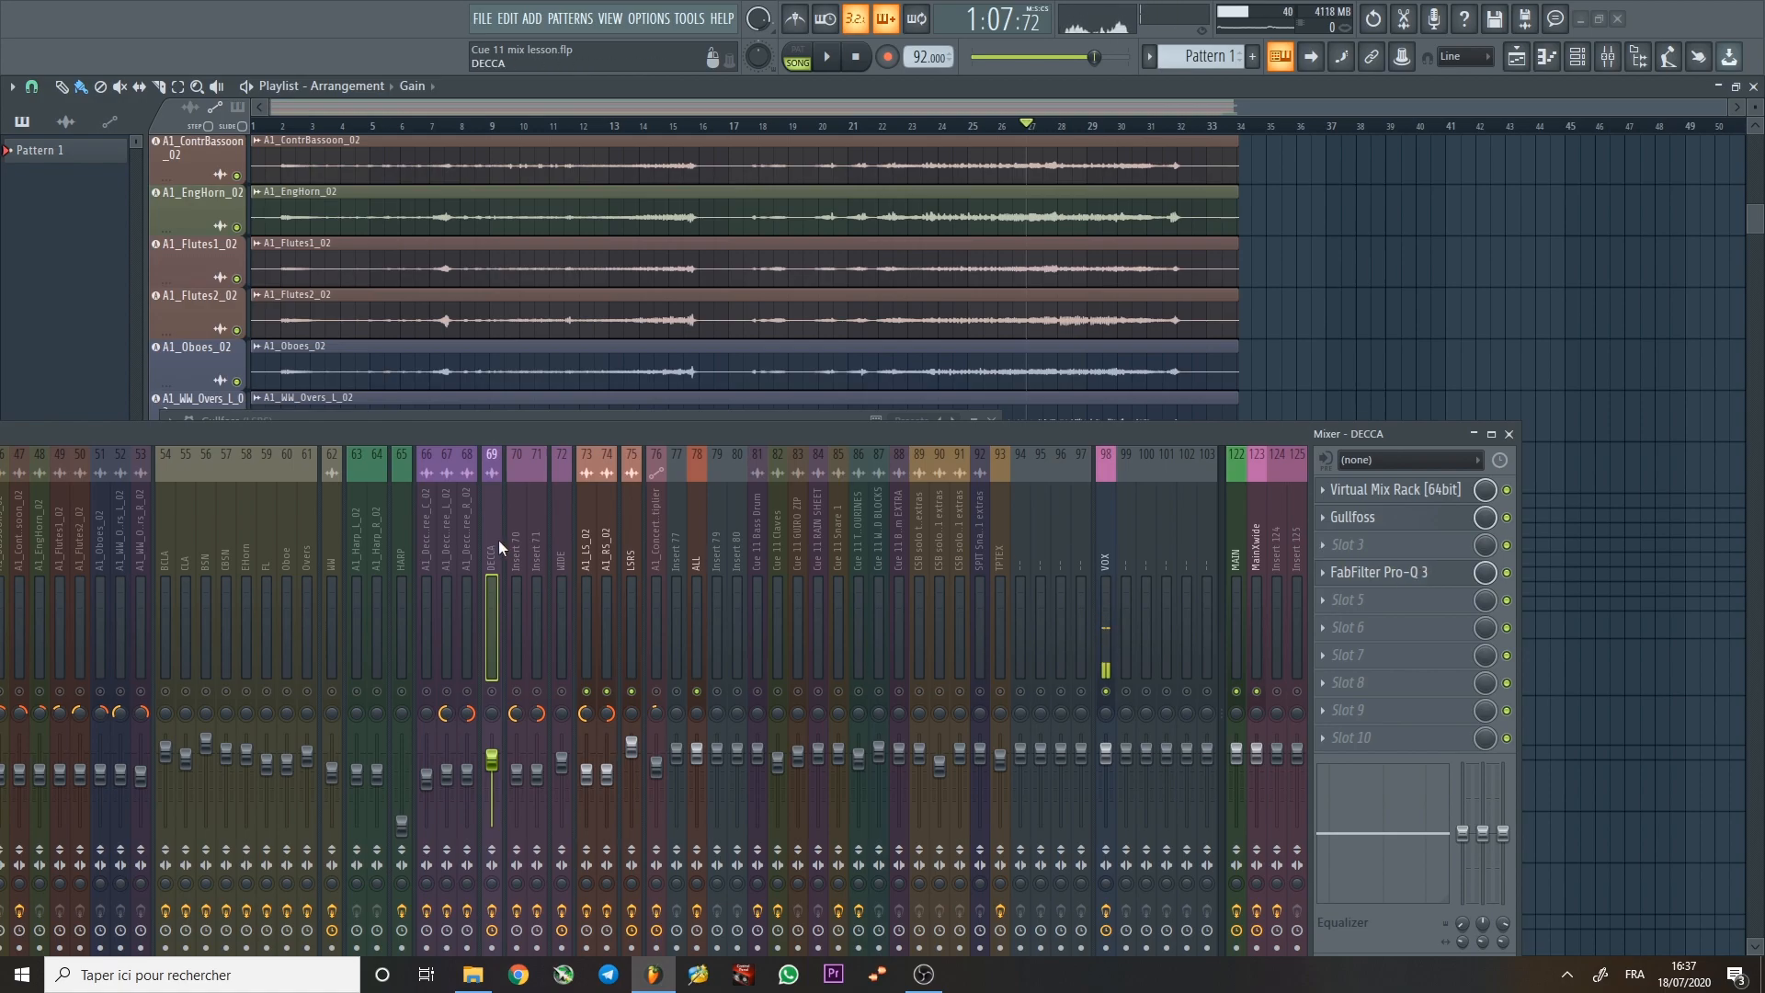
key("s")
left_click(1427, 572)
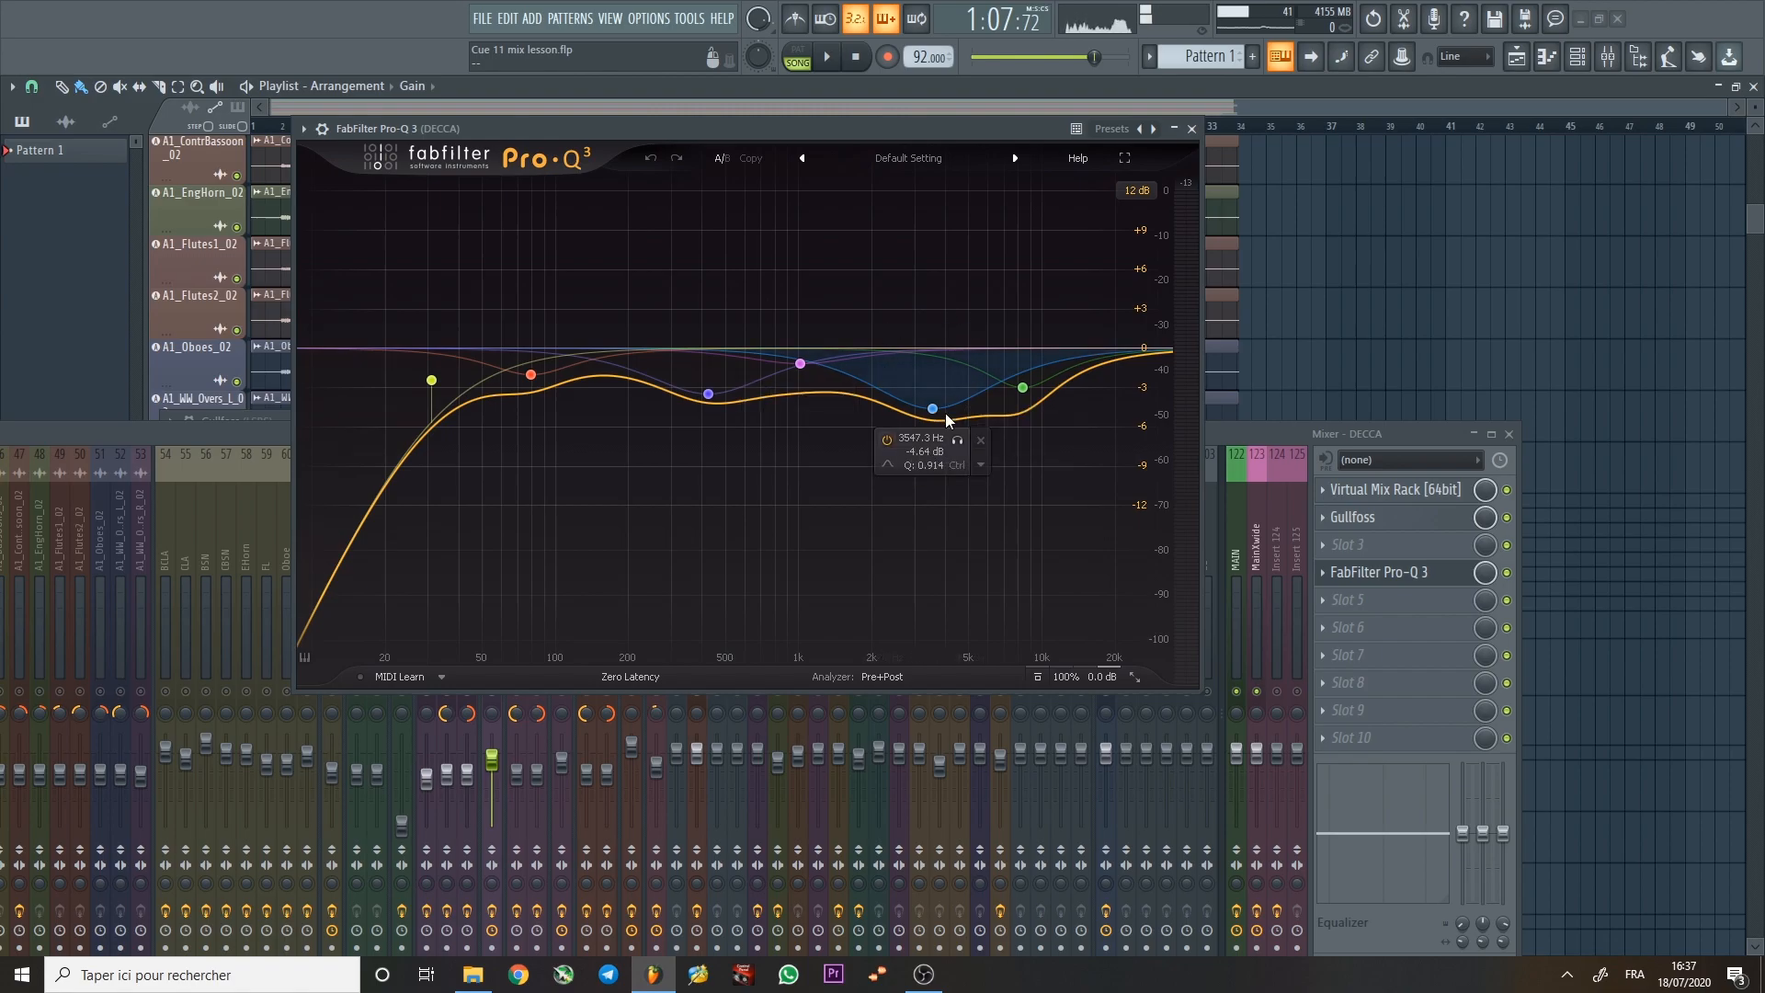
Close the DECCA bus's Pro-Q 3 and audition the bus from around bar 26.
left_click(1192, 130)
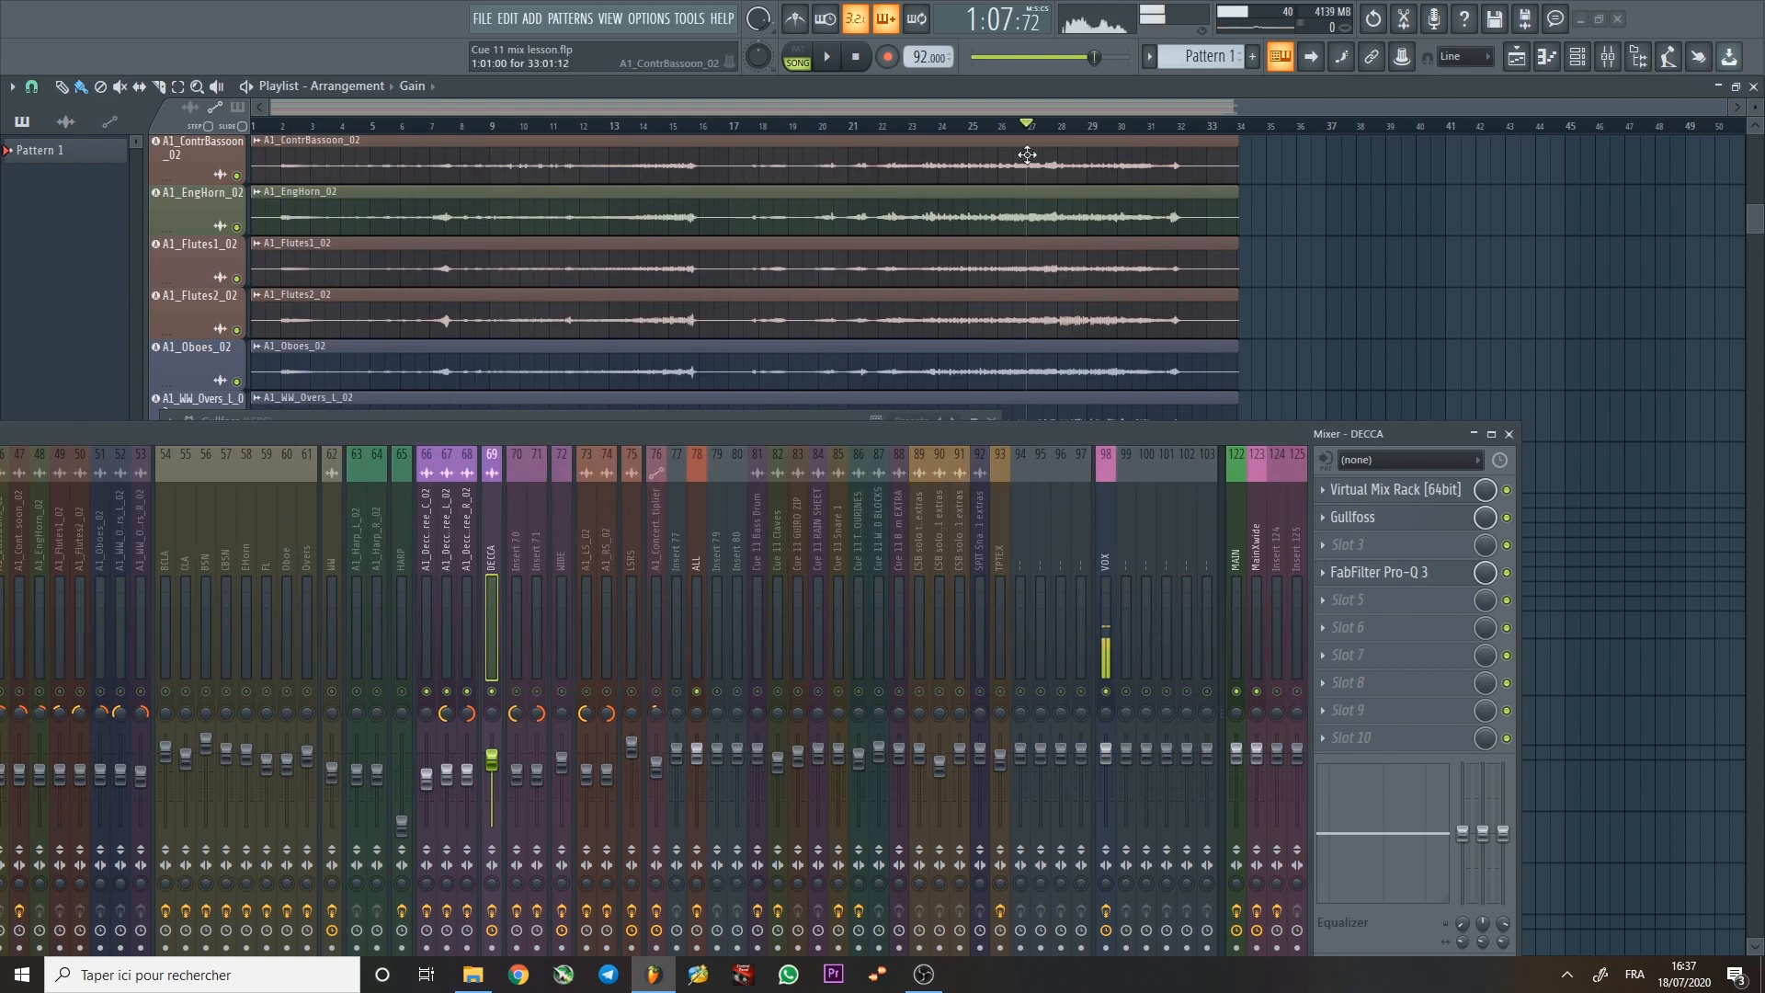
left_click(1001, 126)
key("space")
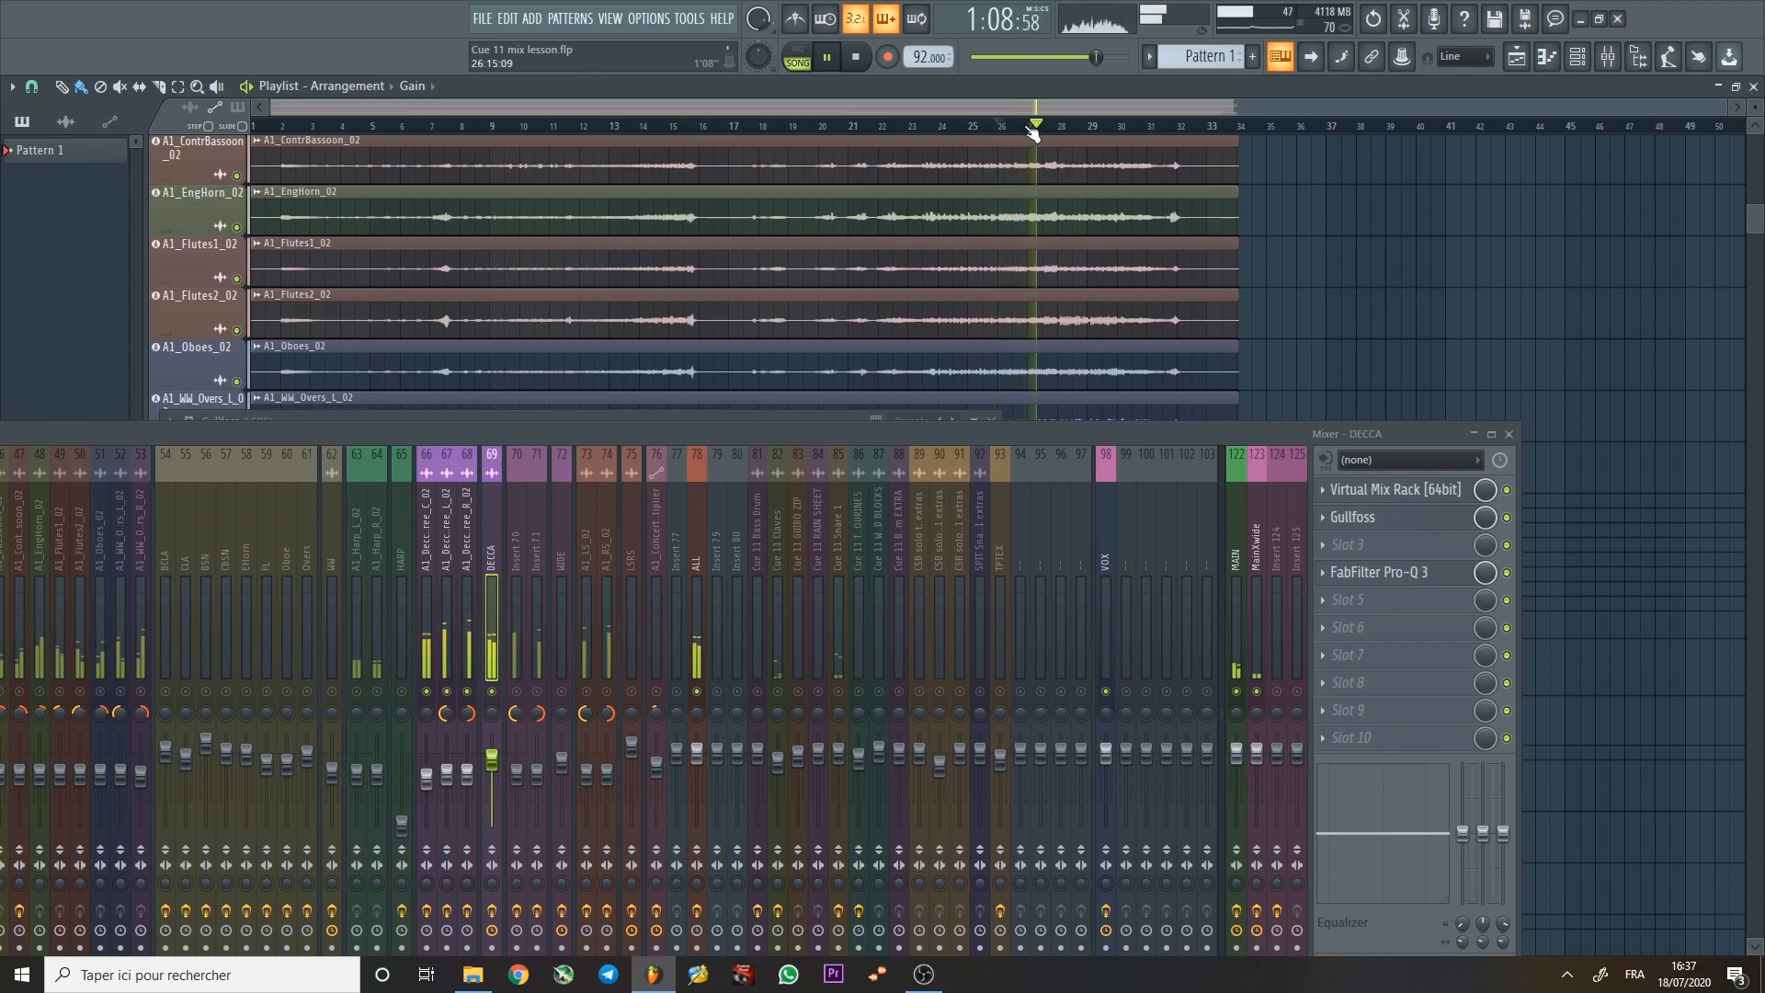
key("space")
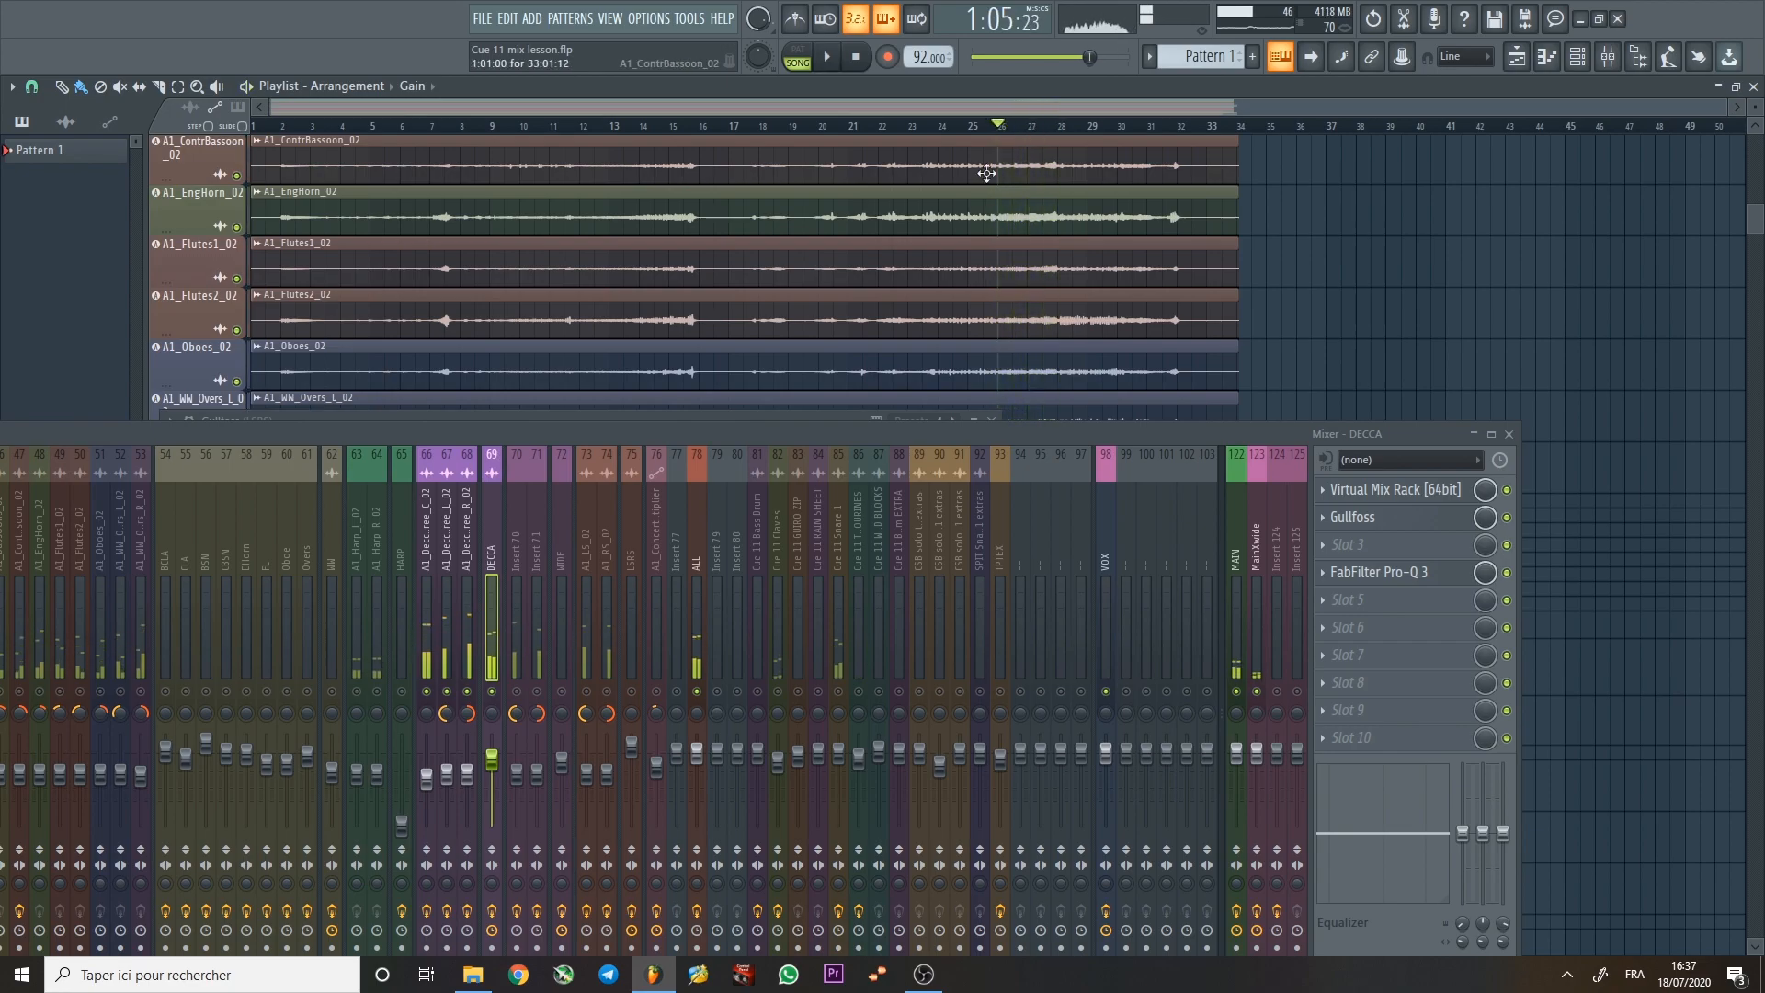
Solo and audition the LSRS bus and the WIDE bus in turn from around bar 26 to compare them.
left_click(633, 526)
key("space")
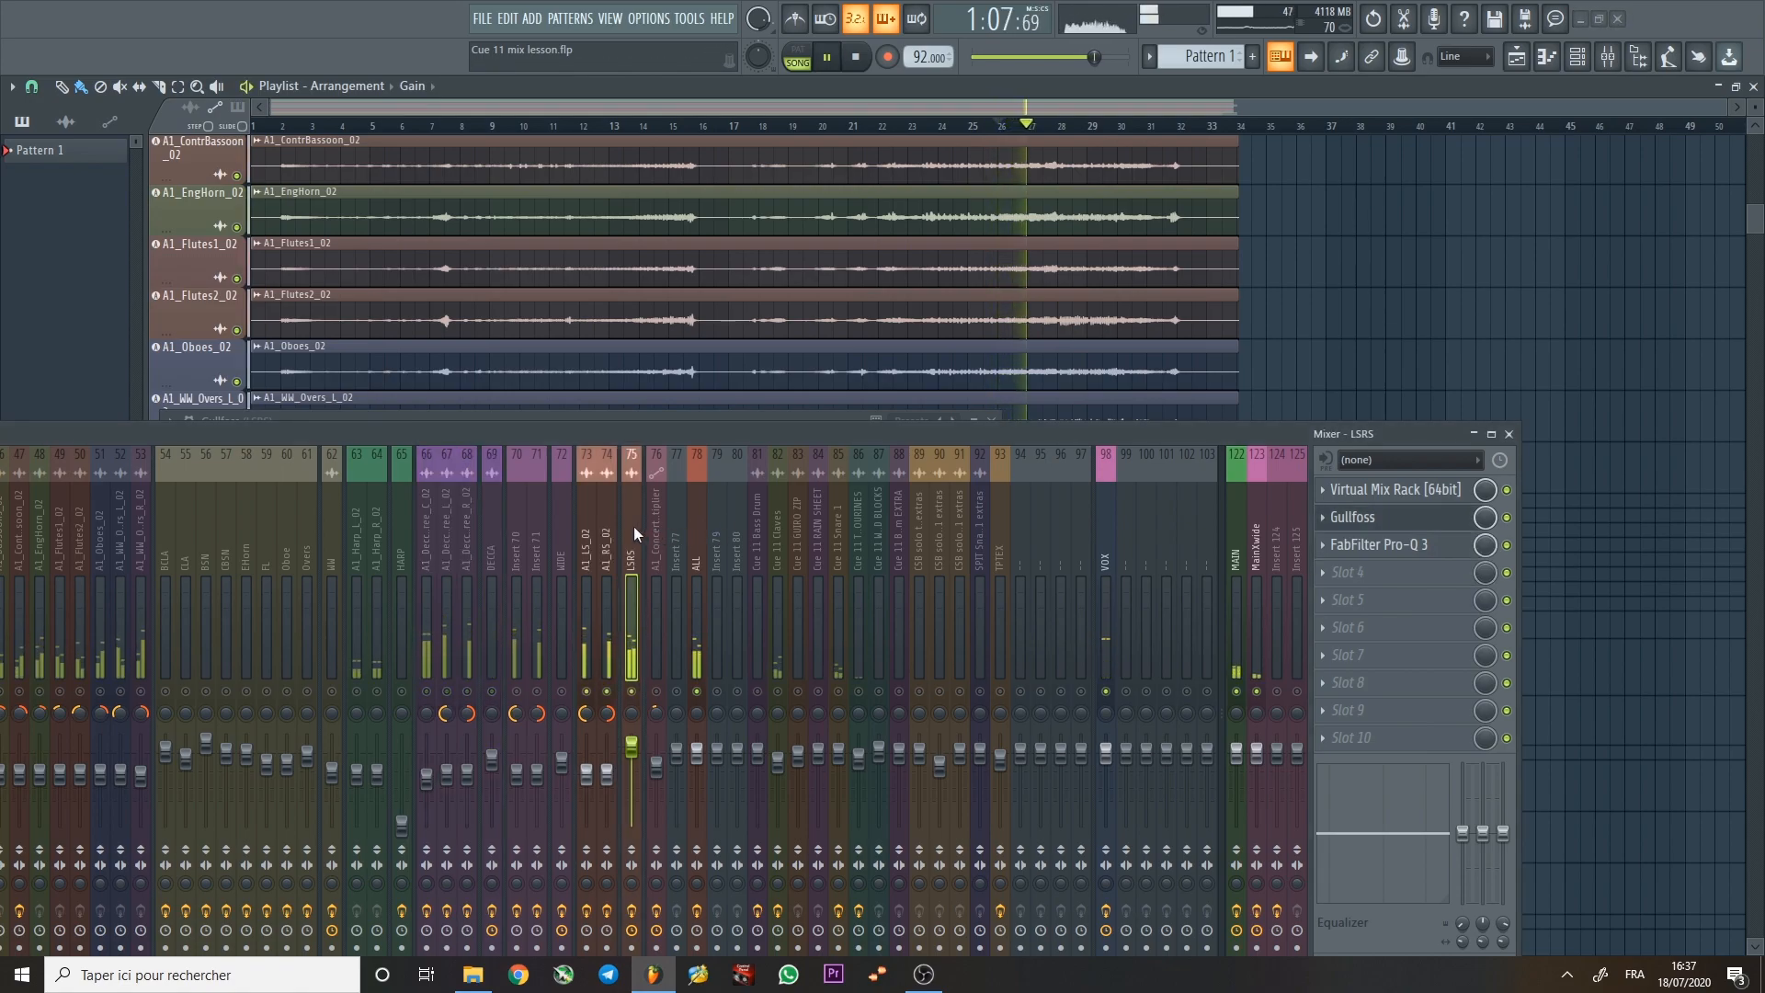
key("space")
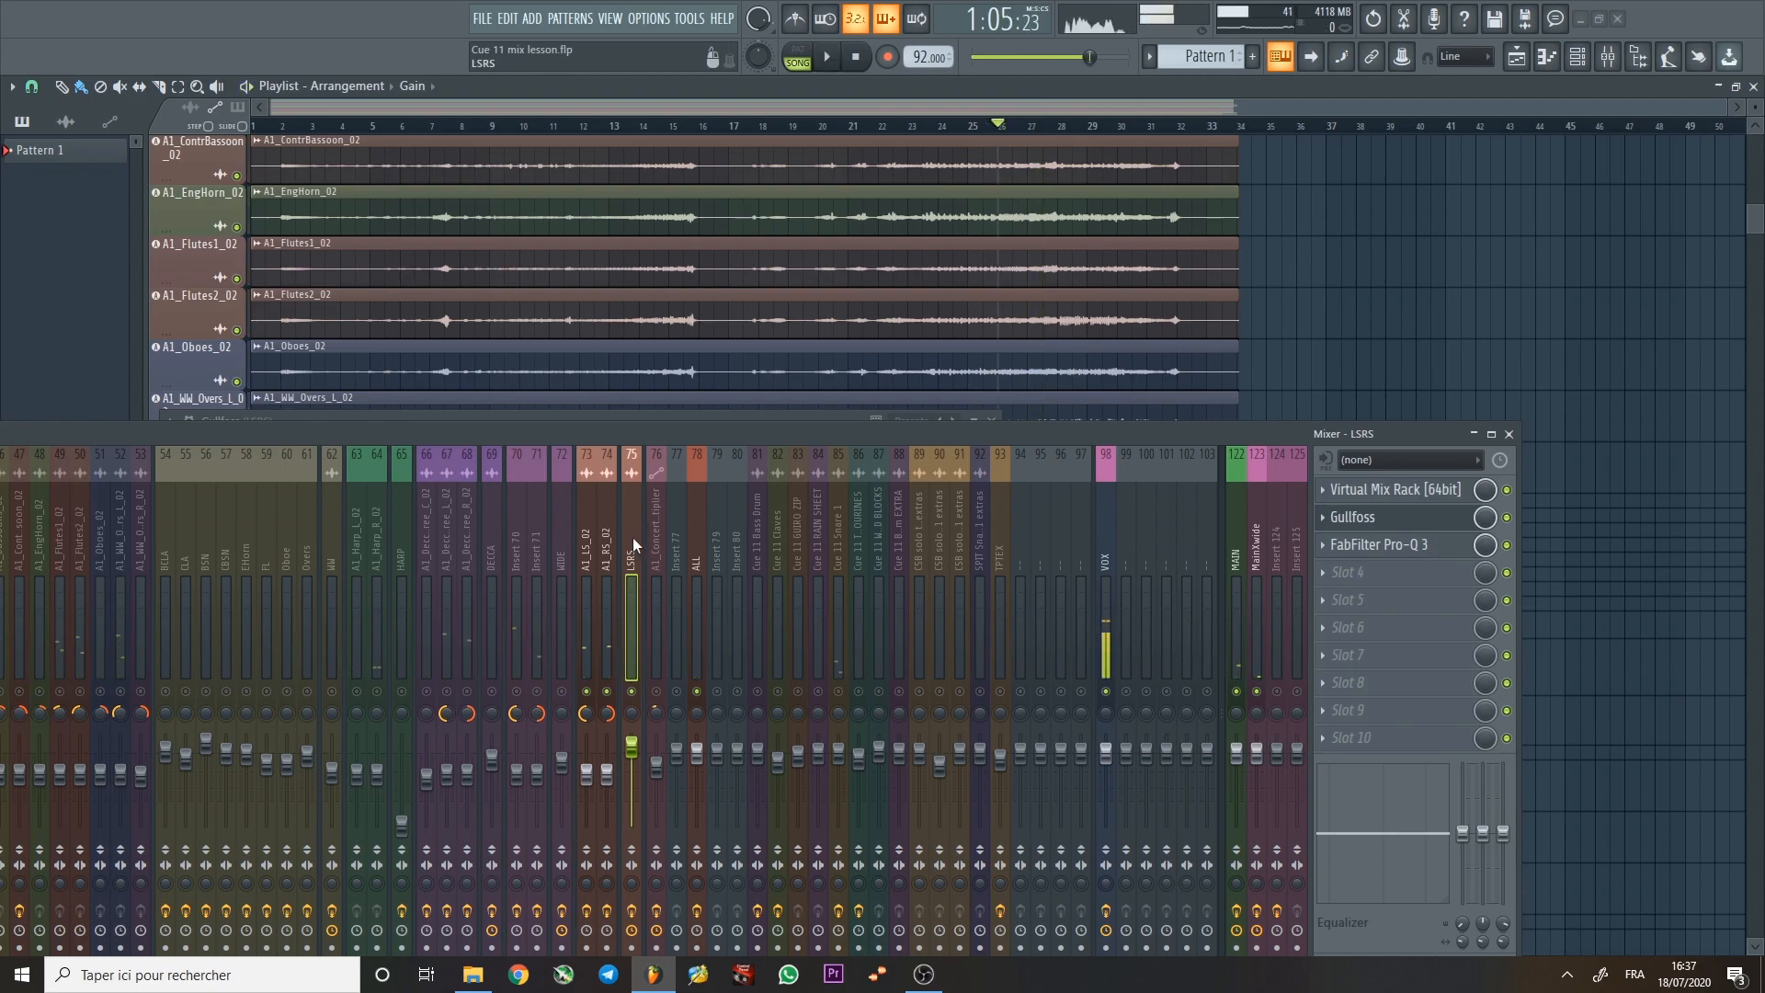
left_click(557, 532)
key("space")
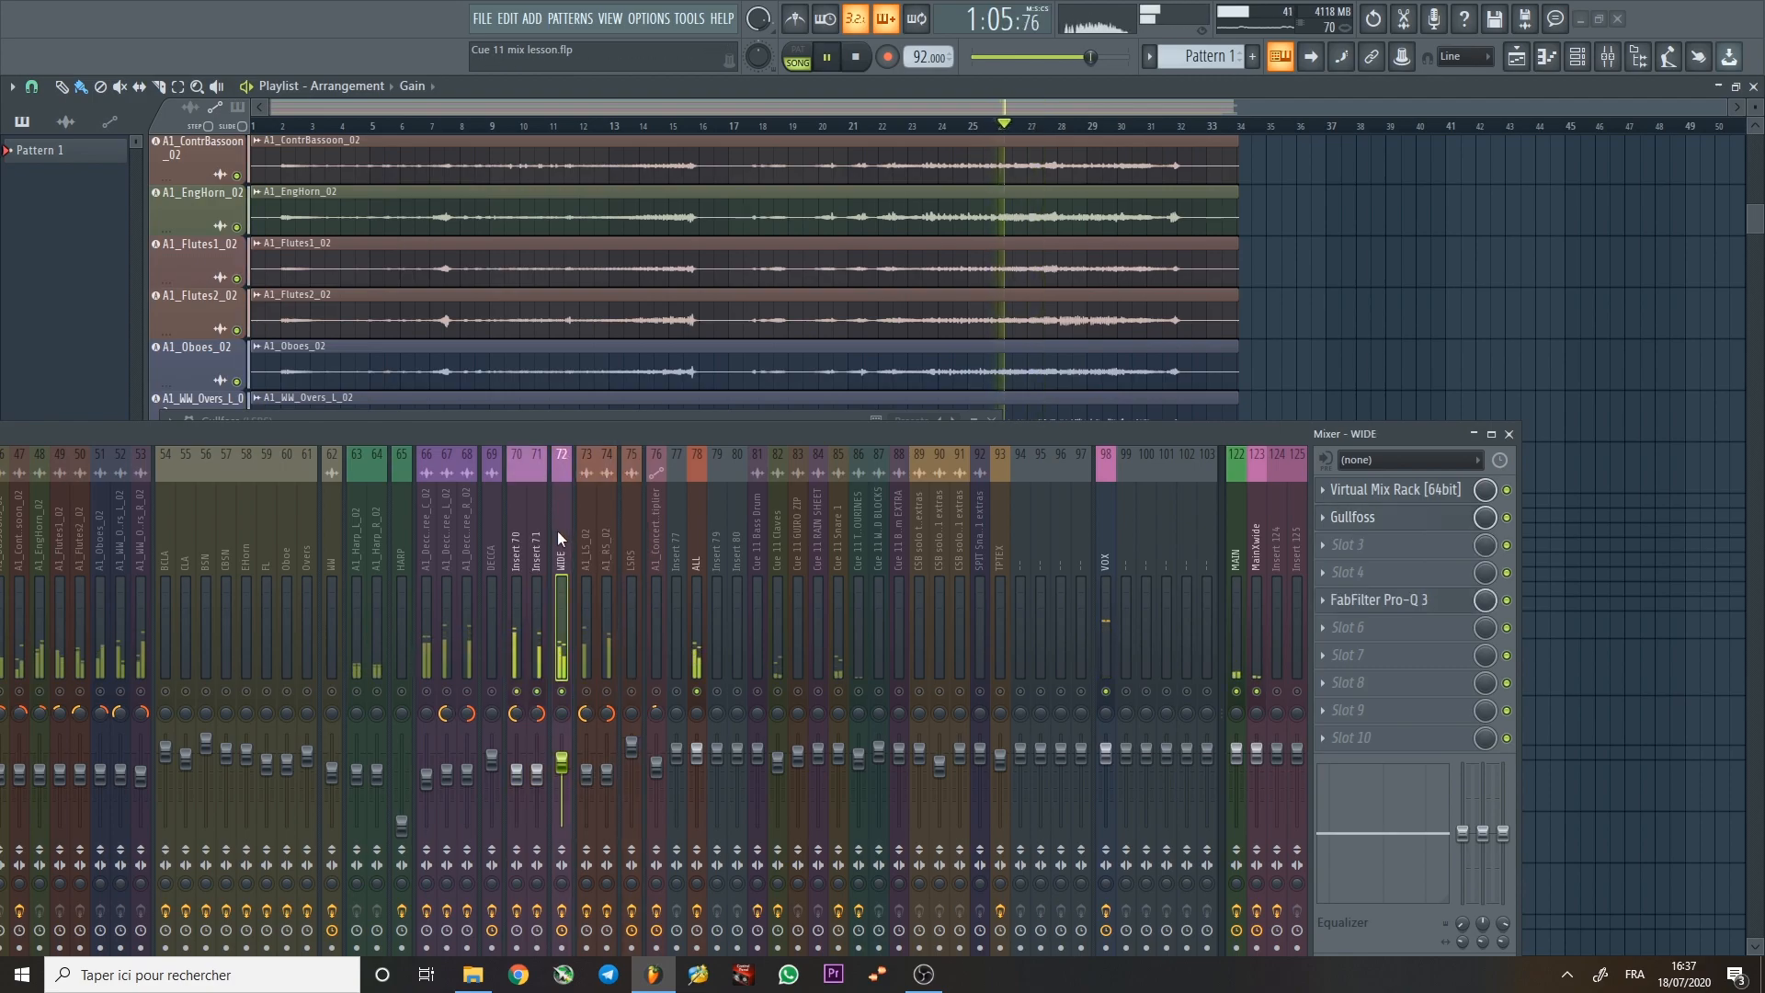
key("space")
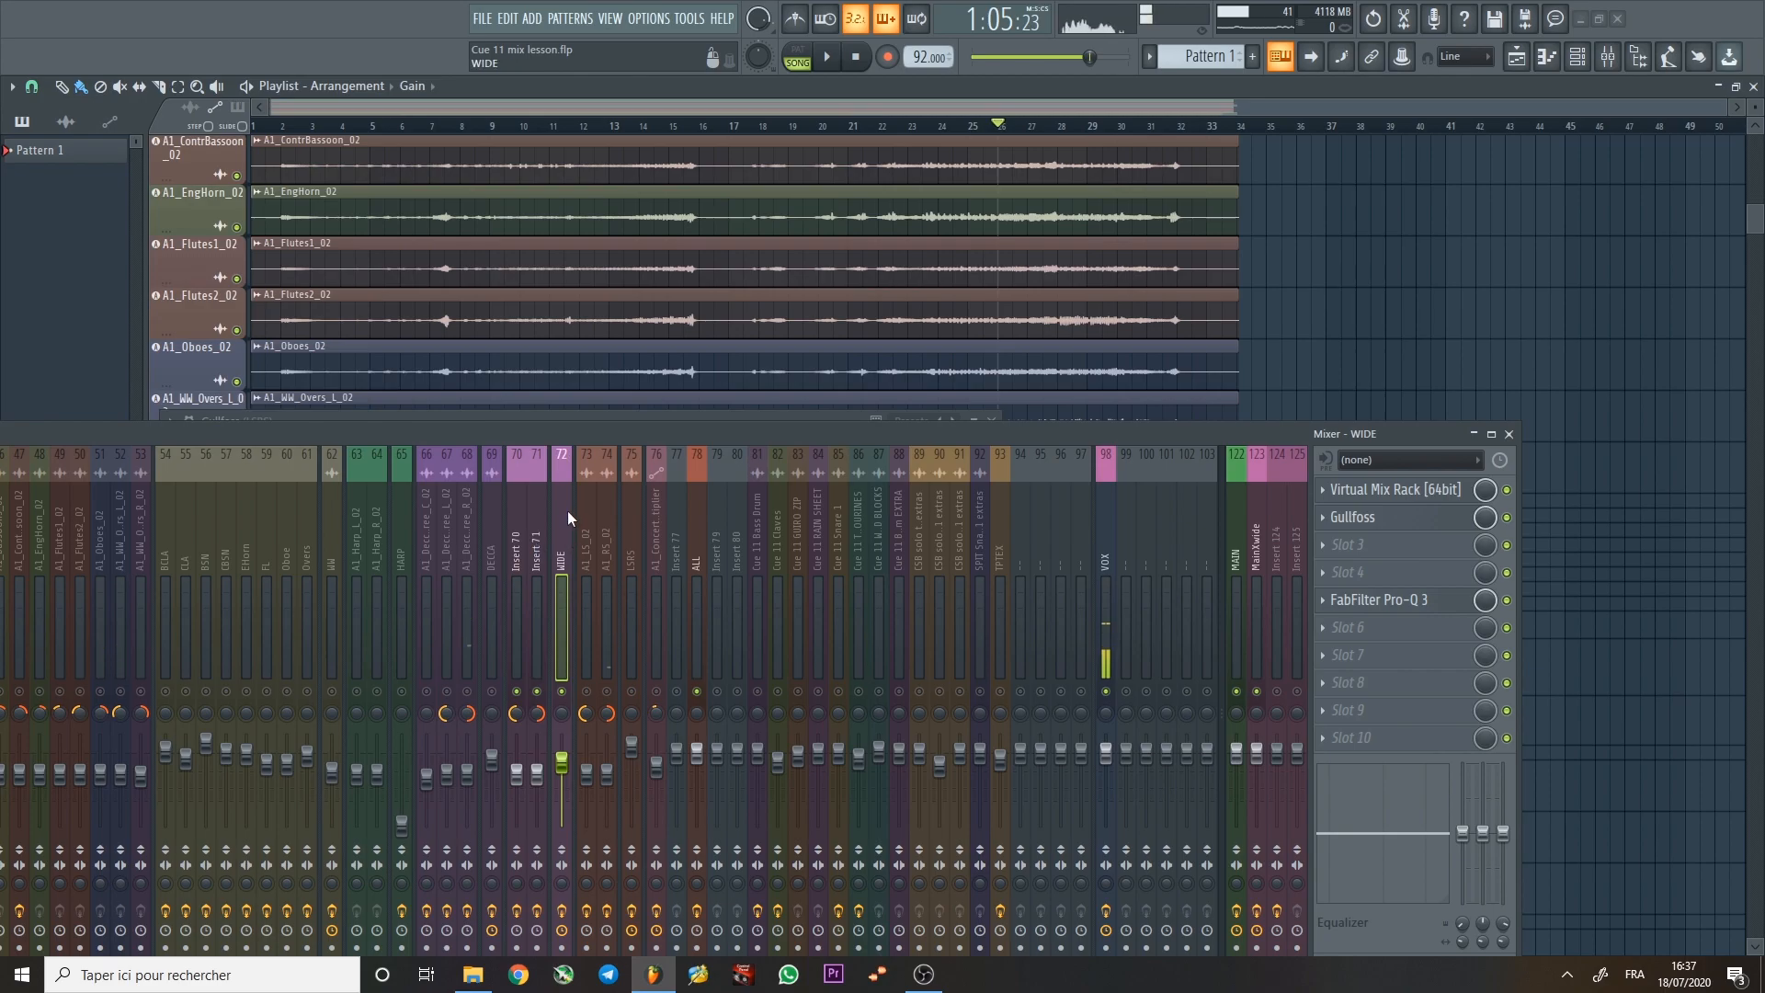
Solo and audition the DECCA bus again, then examine the EQ curve in its FabFilter Pro-Q 3 and close it.
left_click(488, 527)
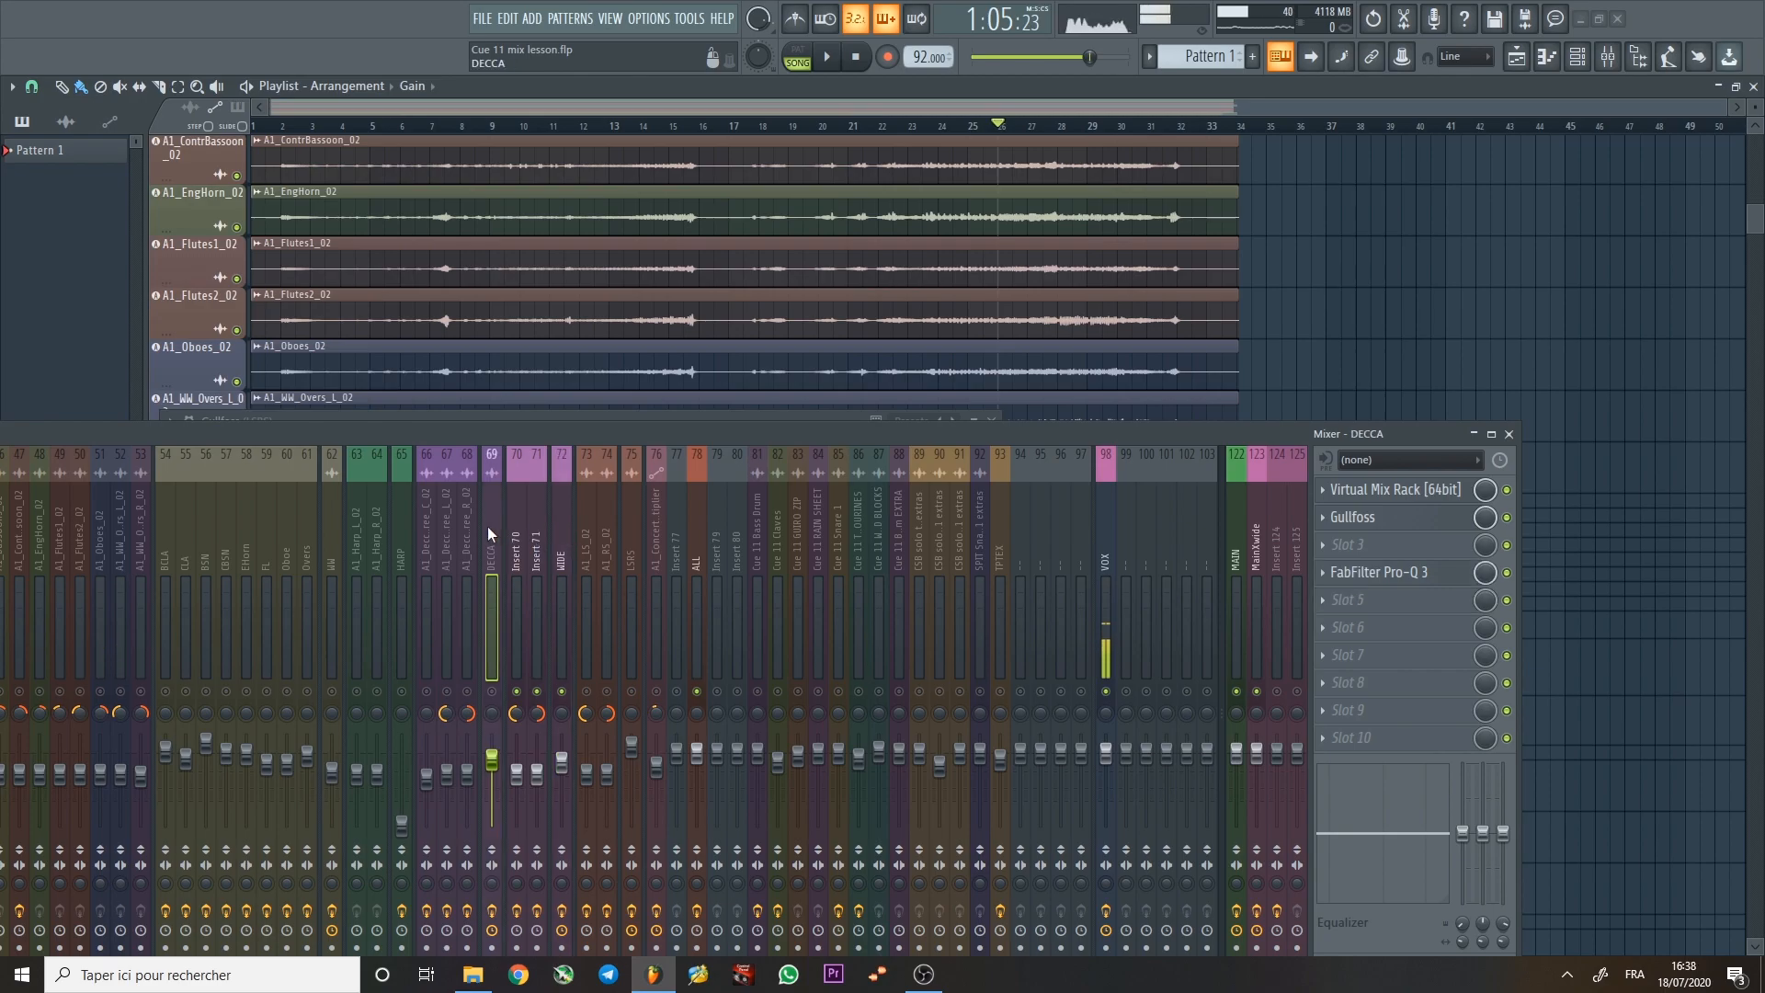
key("space")
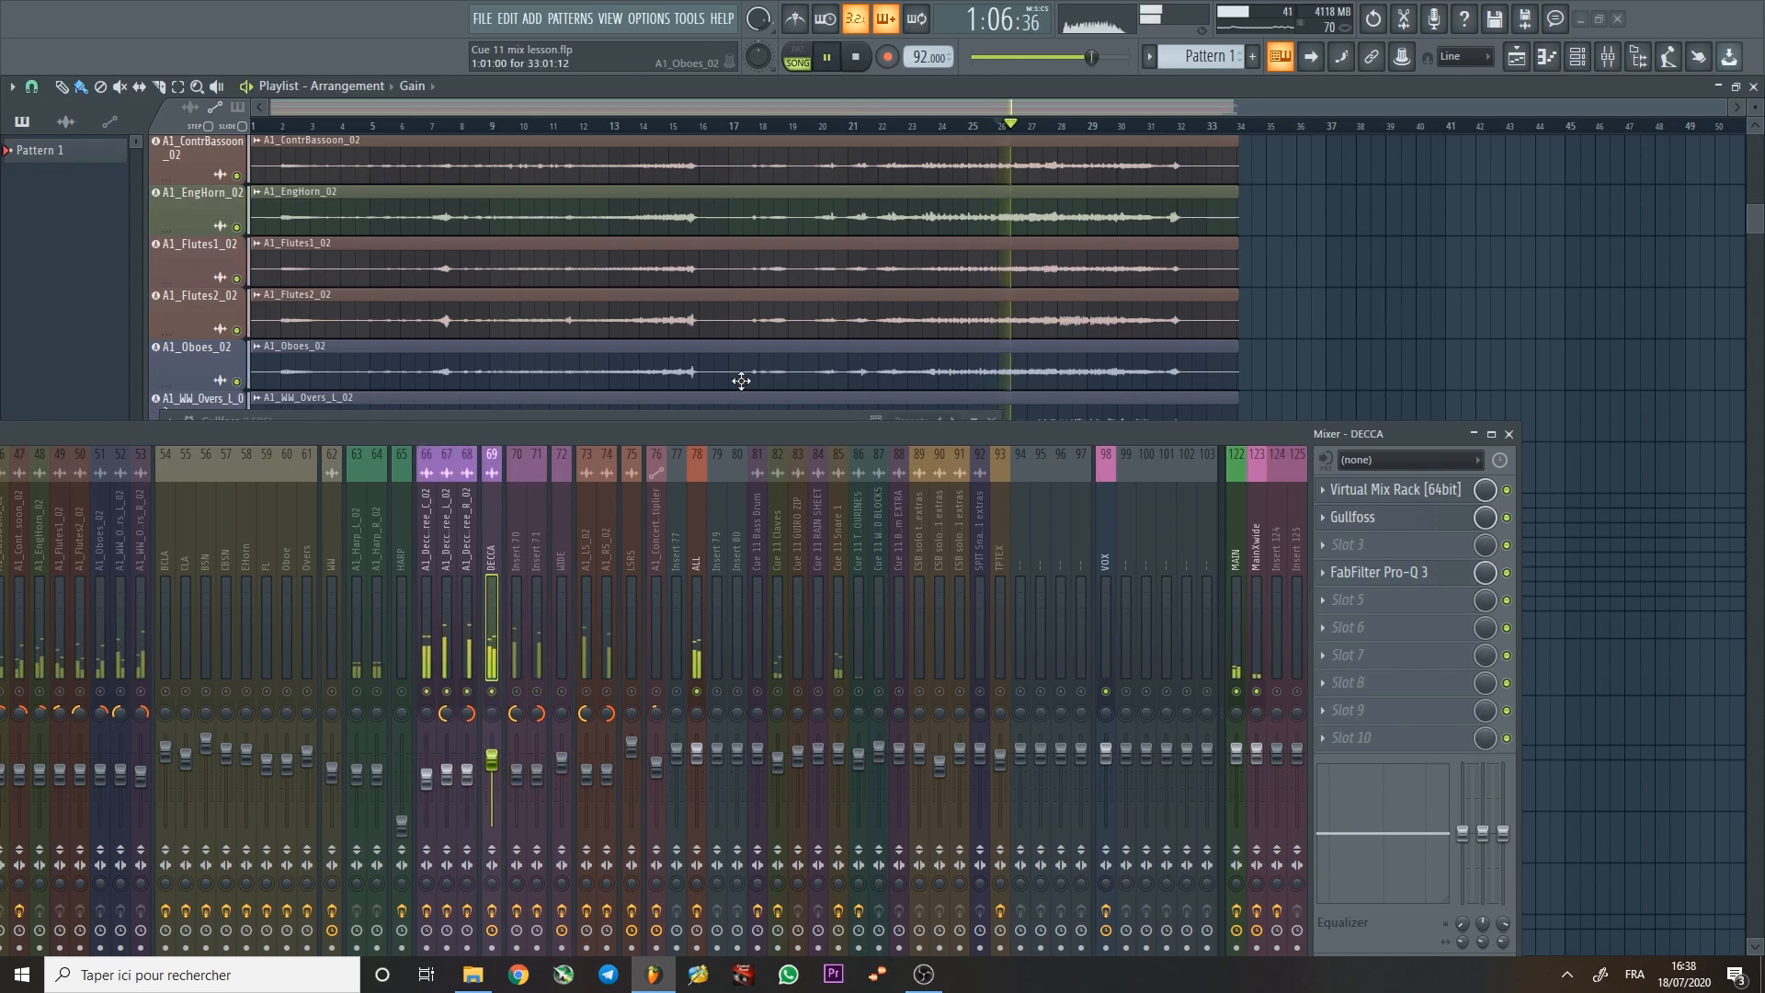
key("space")
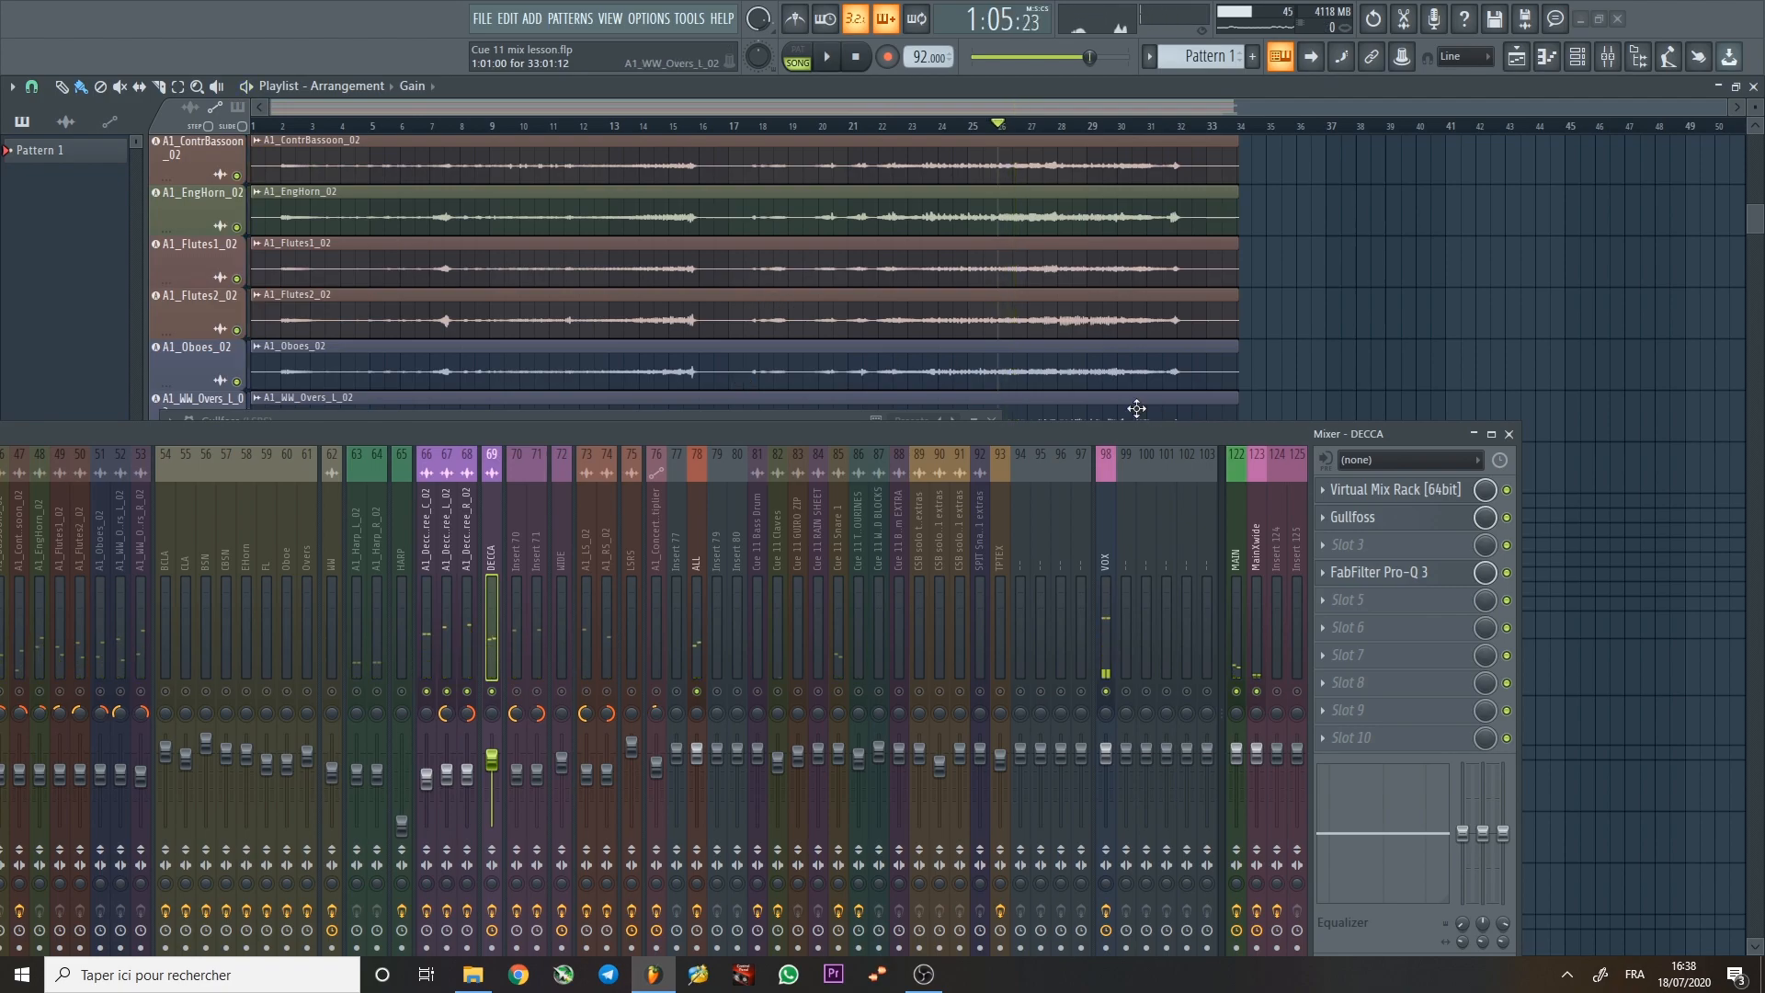
left_click(1395, 574)
mouse_move(1037, 392)
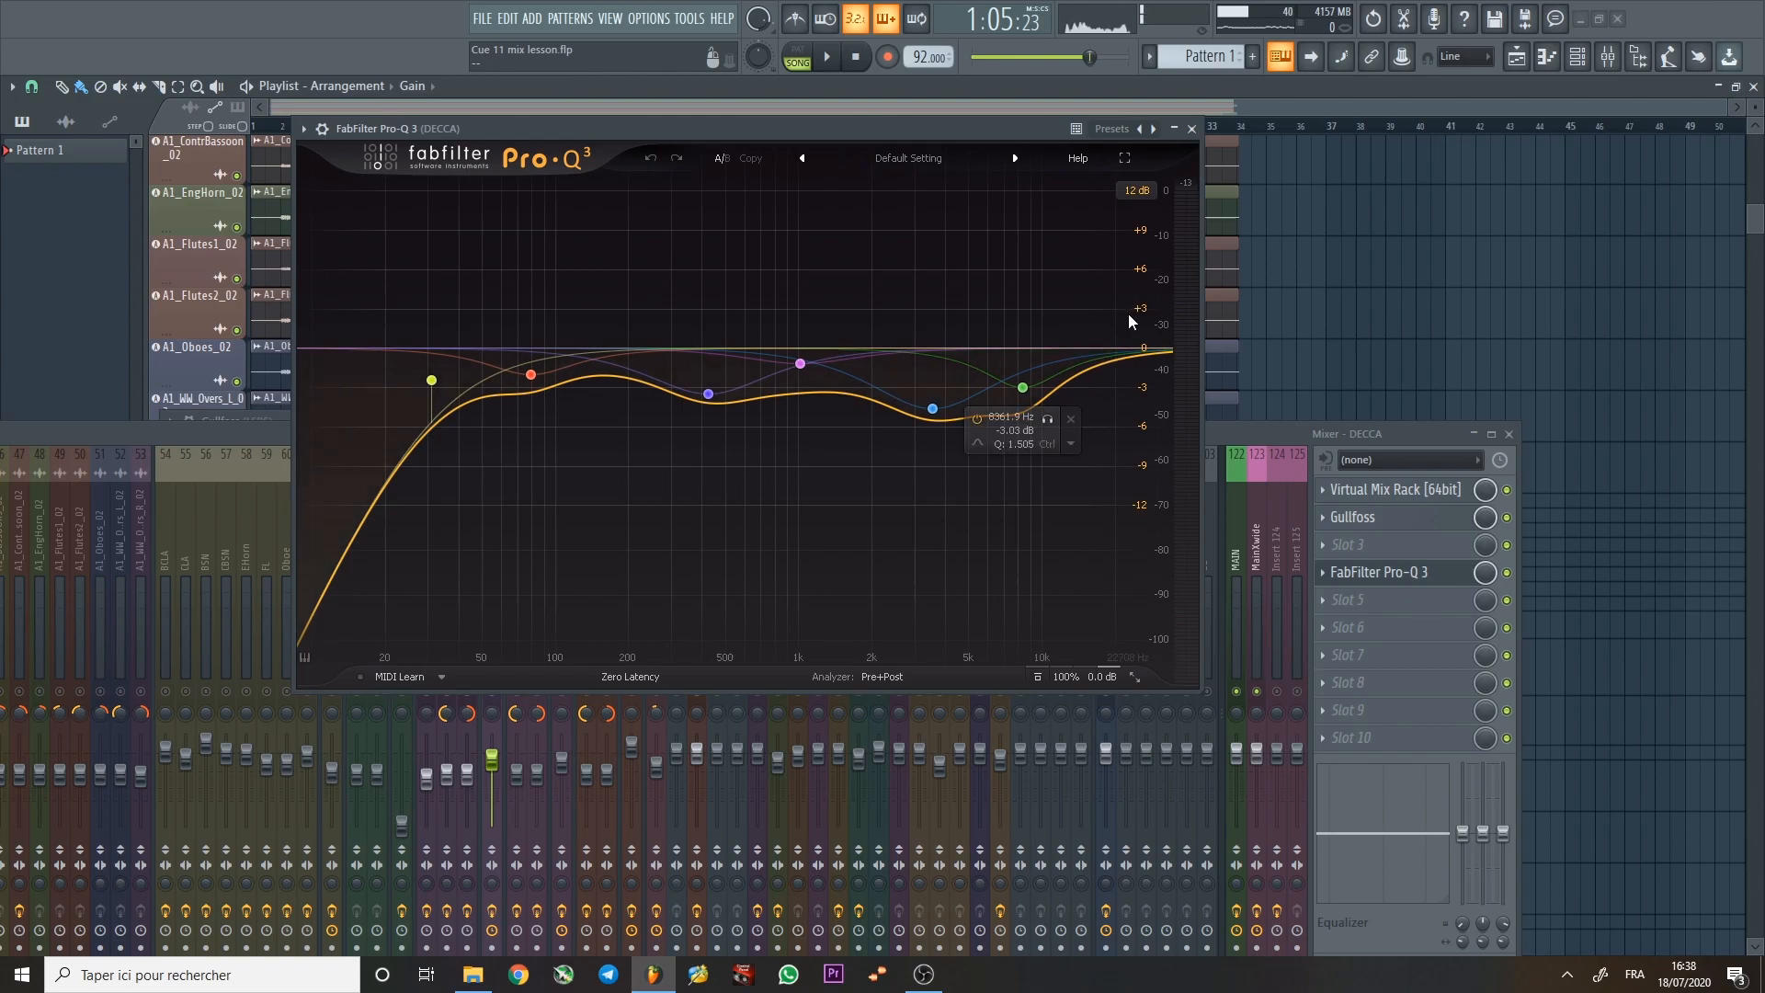
left_click(1191, 130)
Solo the LSRS bus, audition it with its FabFilter Pro-Q 3 open, and close the plugin.
left_click(632, 533)
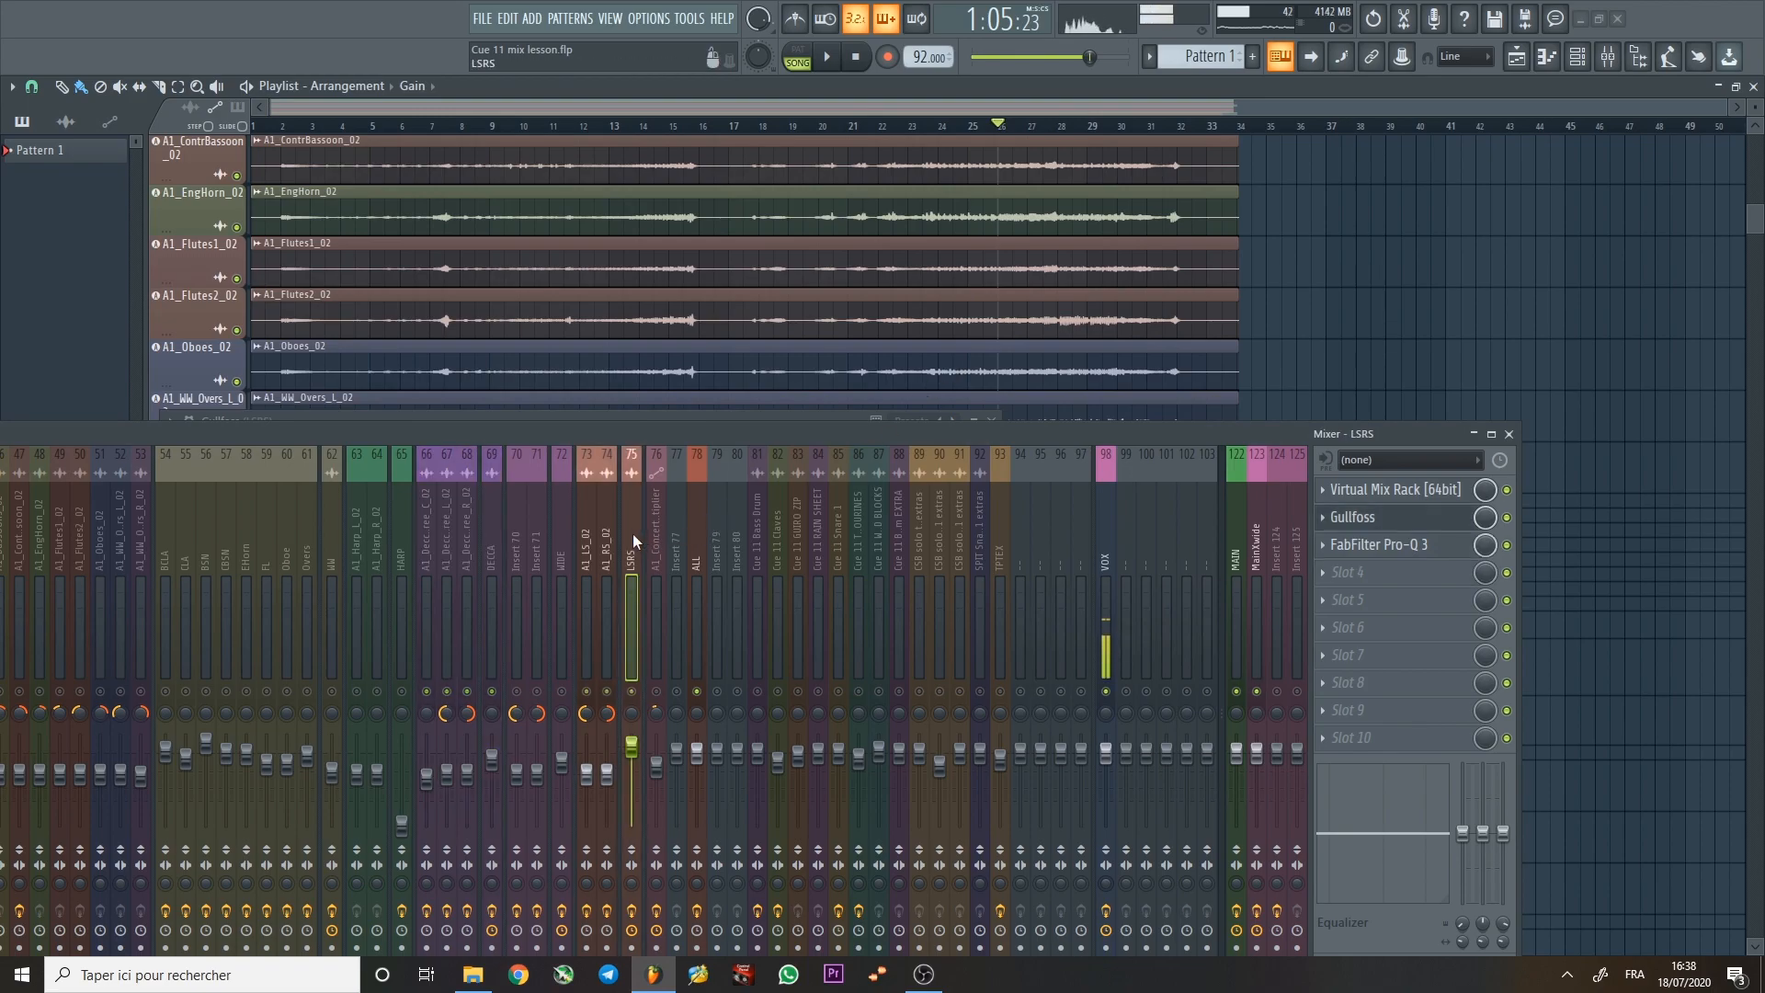
key("space")
left_click(1370, 542)
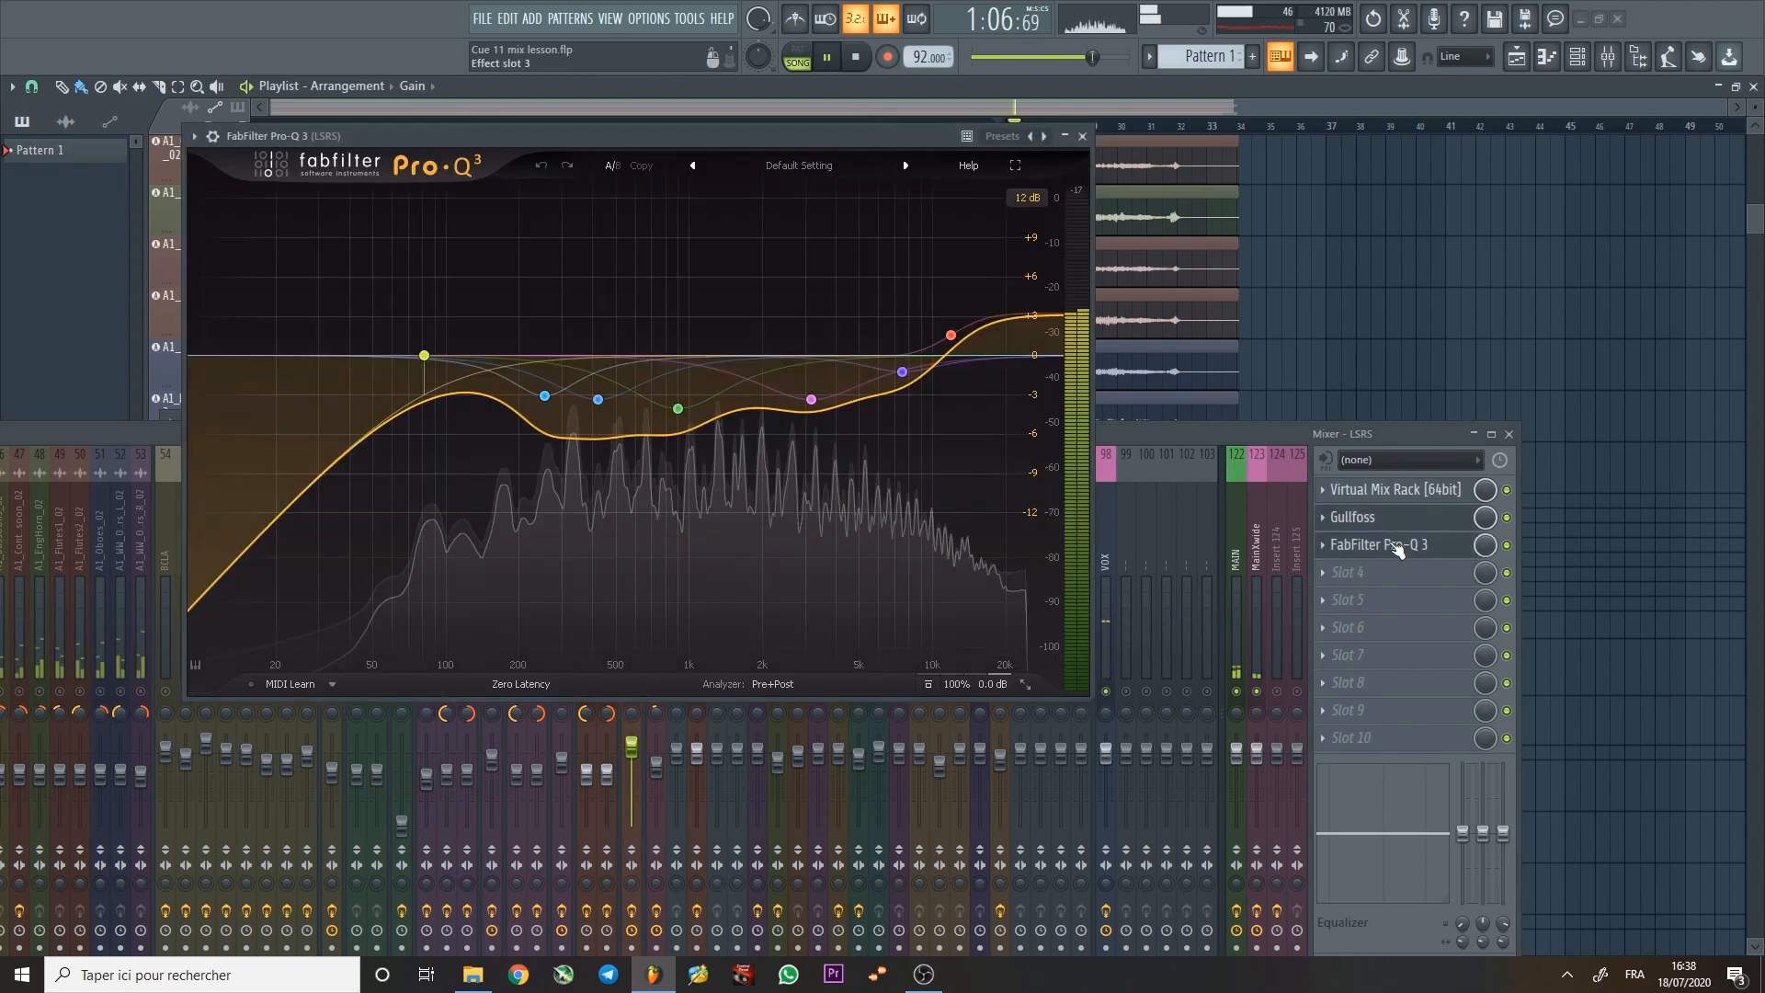
key("space")
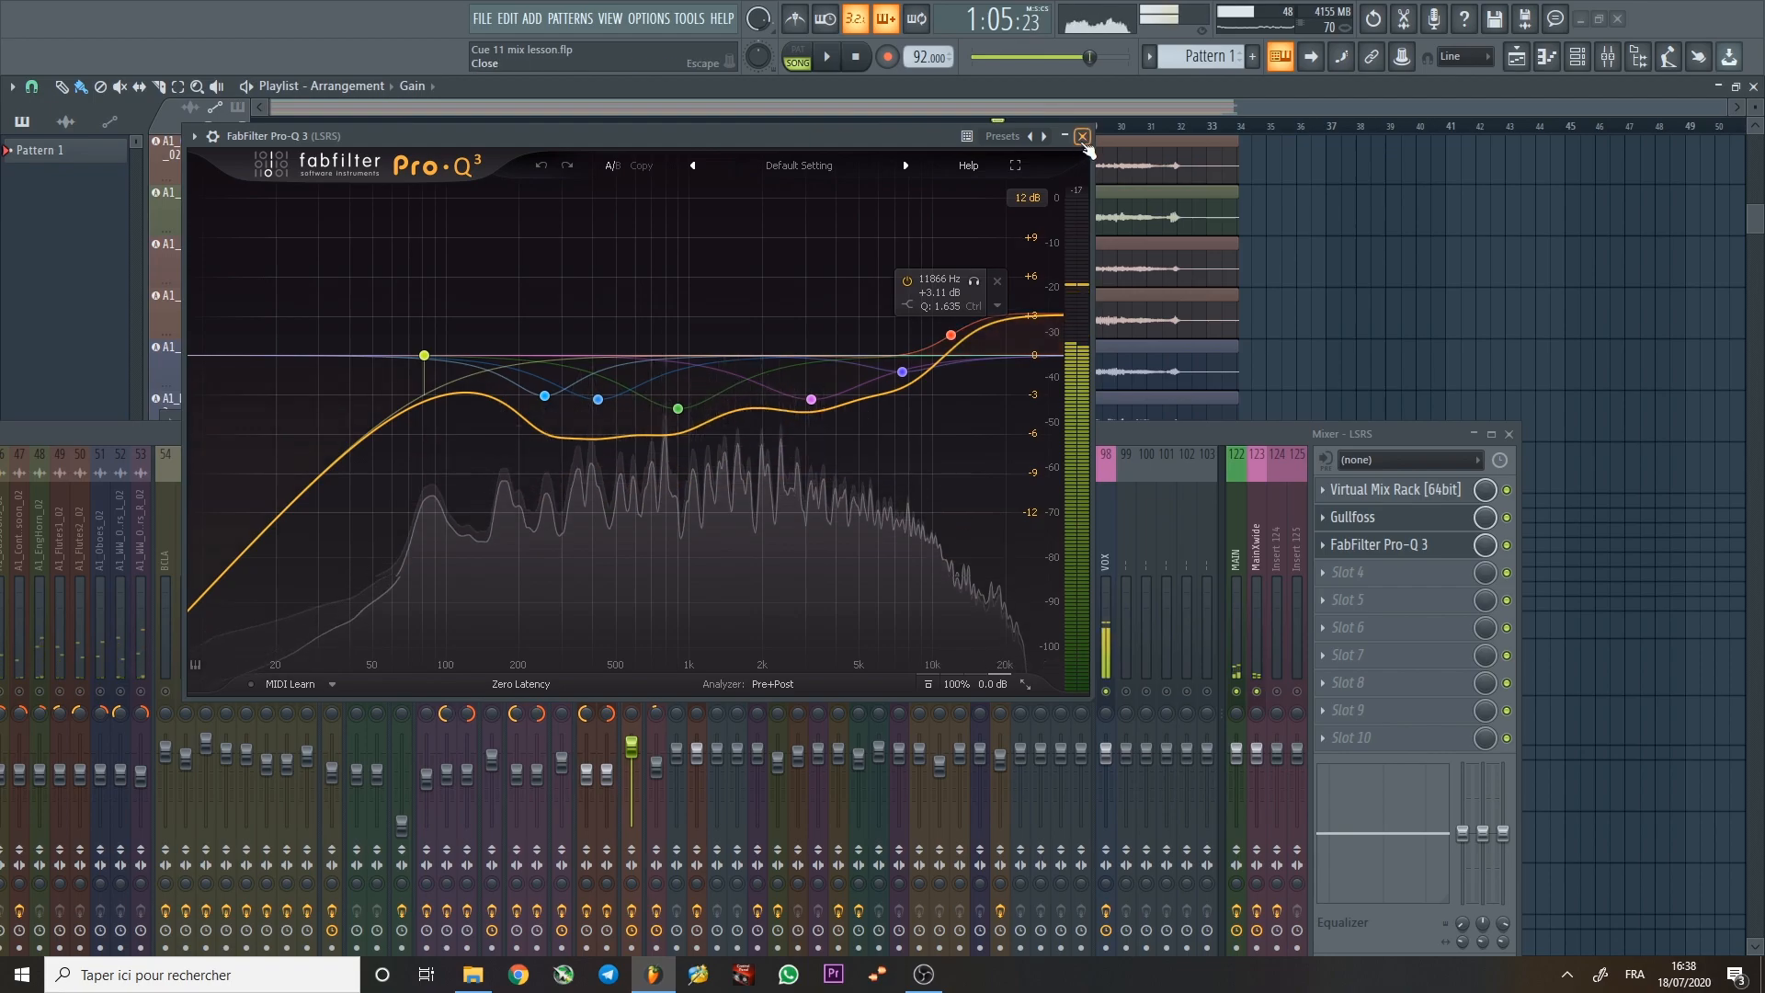
left_click(958, 145)
Audition the LSRS bus from around bar 20, checking it again with Pro-Q 3 open before closing the plugin.
left_click(848, 129)
key("space")
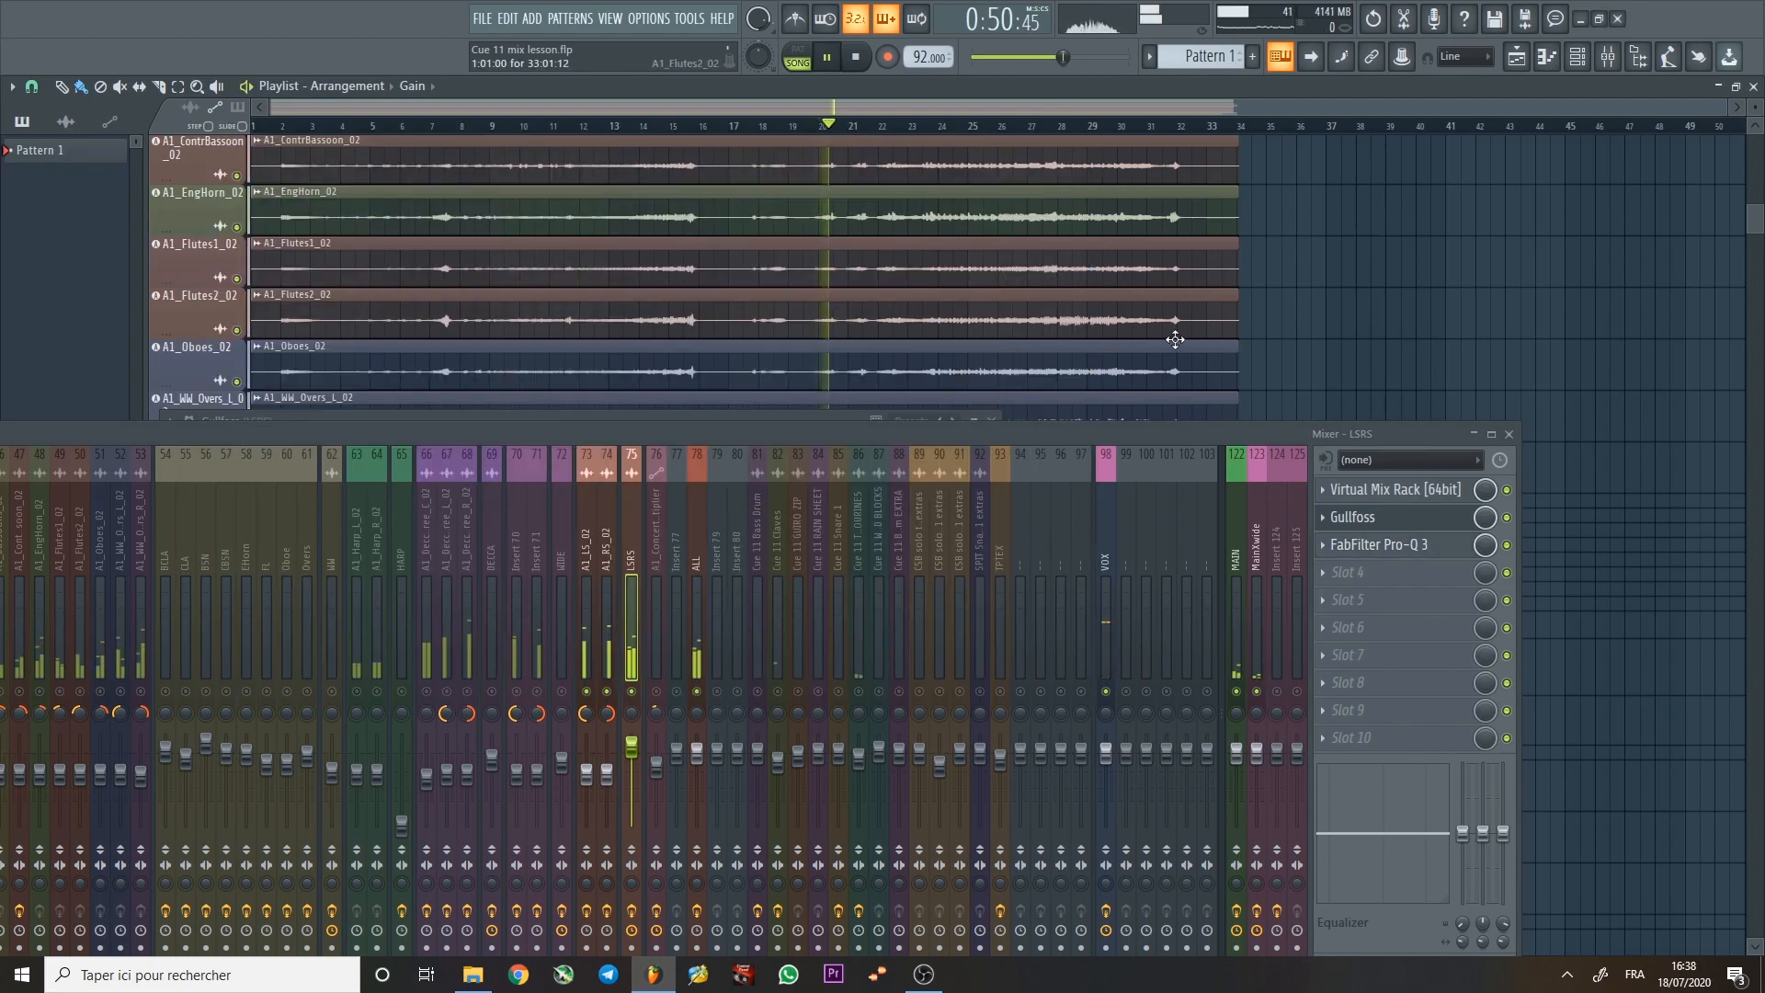
key("space")
left_click(1399, 552)
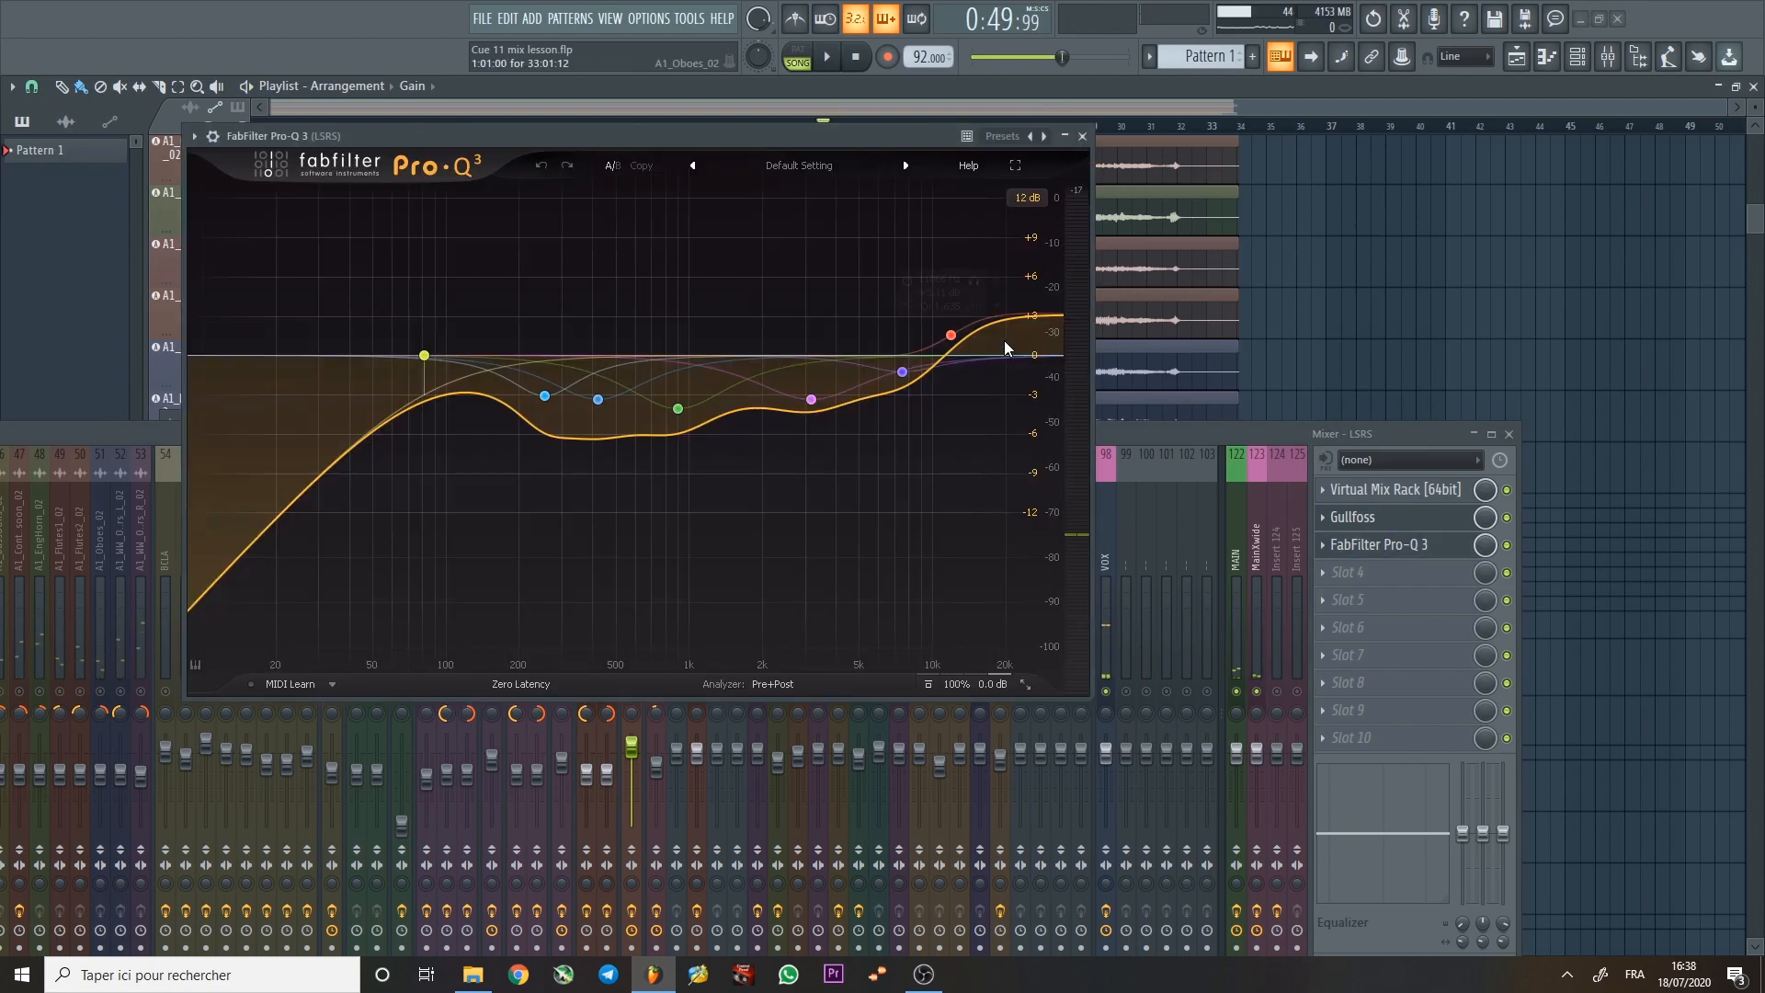
mouse_move(970, 326)
key("space")
key("space")
left_click(1083, 137)
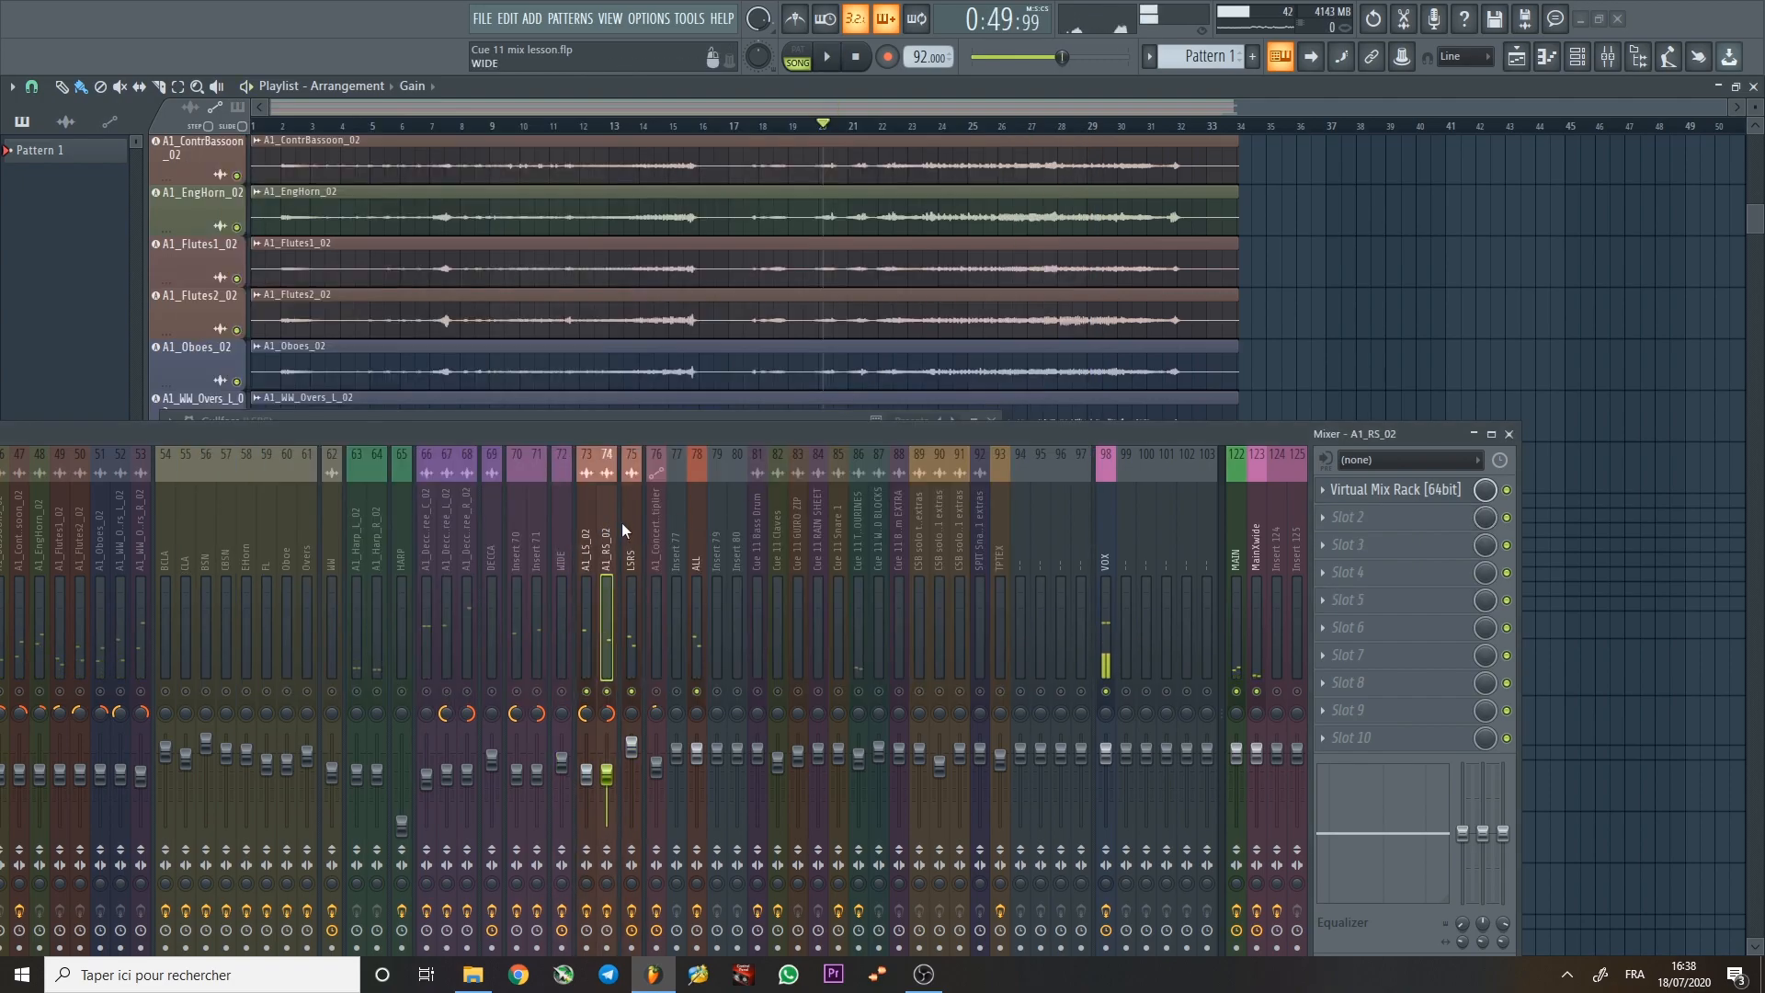
Solo the Decca tree, WIDE and LSRS tracks together with their buses and audition them from around bar 24.
left_click_drag(627, 526, 423, 533)
left_click(955, 124)
key("space")
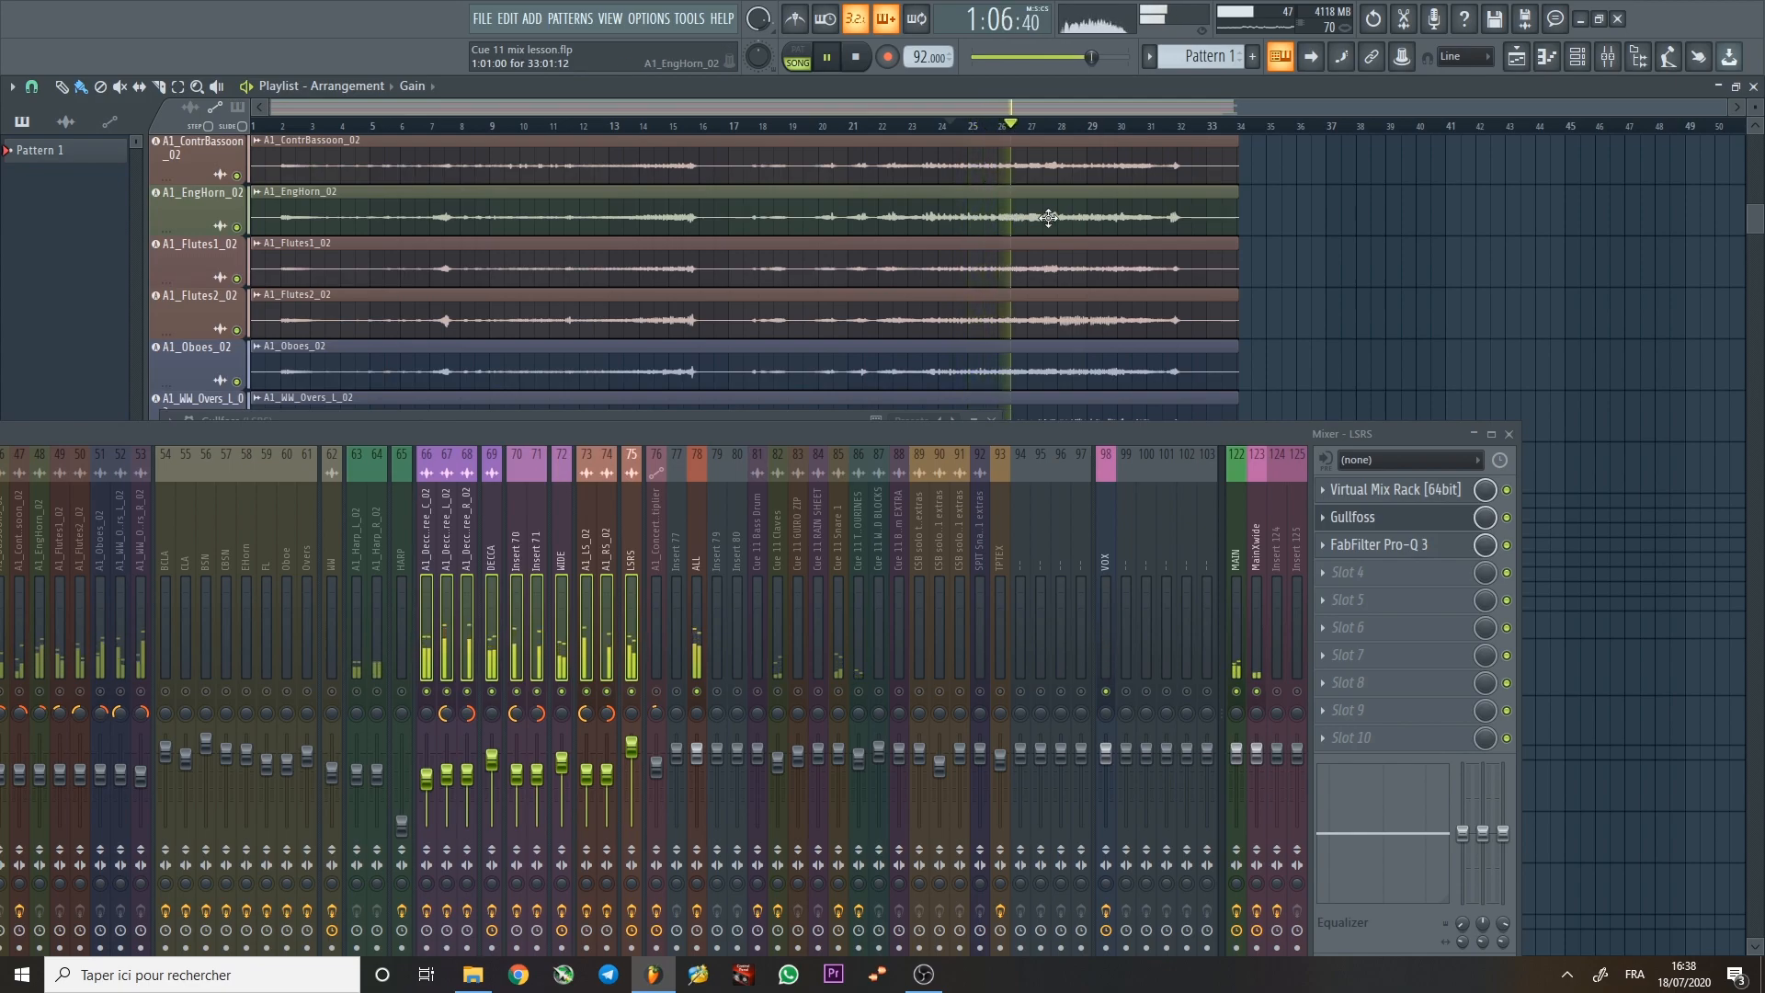
key("space")
Select the ALL bus, open its GGain plugin, and play the full mix from around bar 24.
left_click(692, 521)
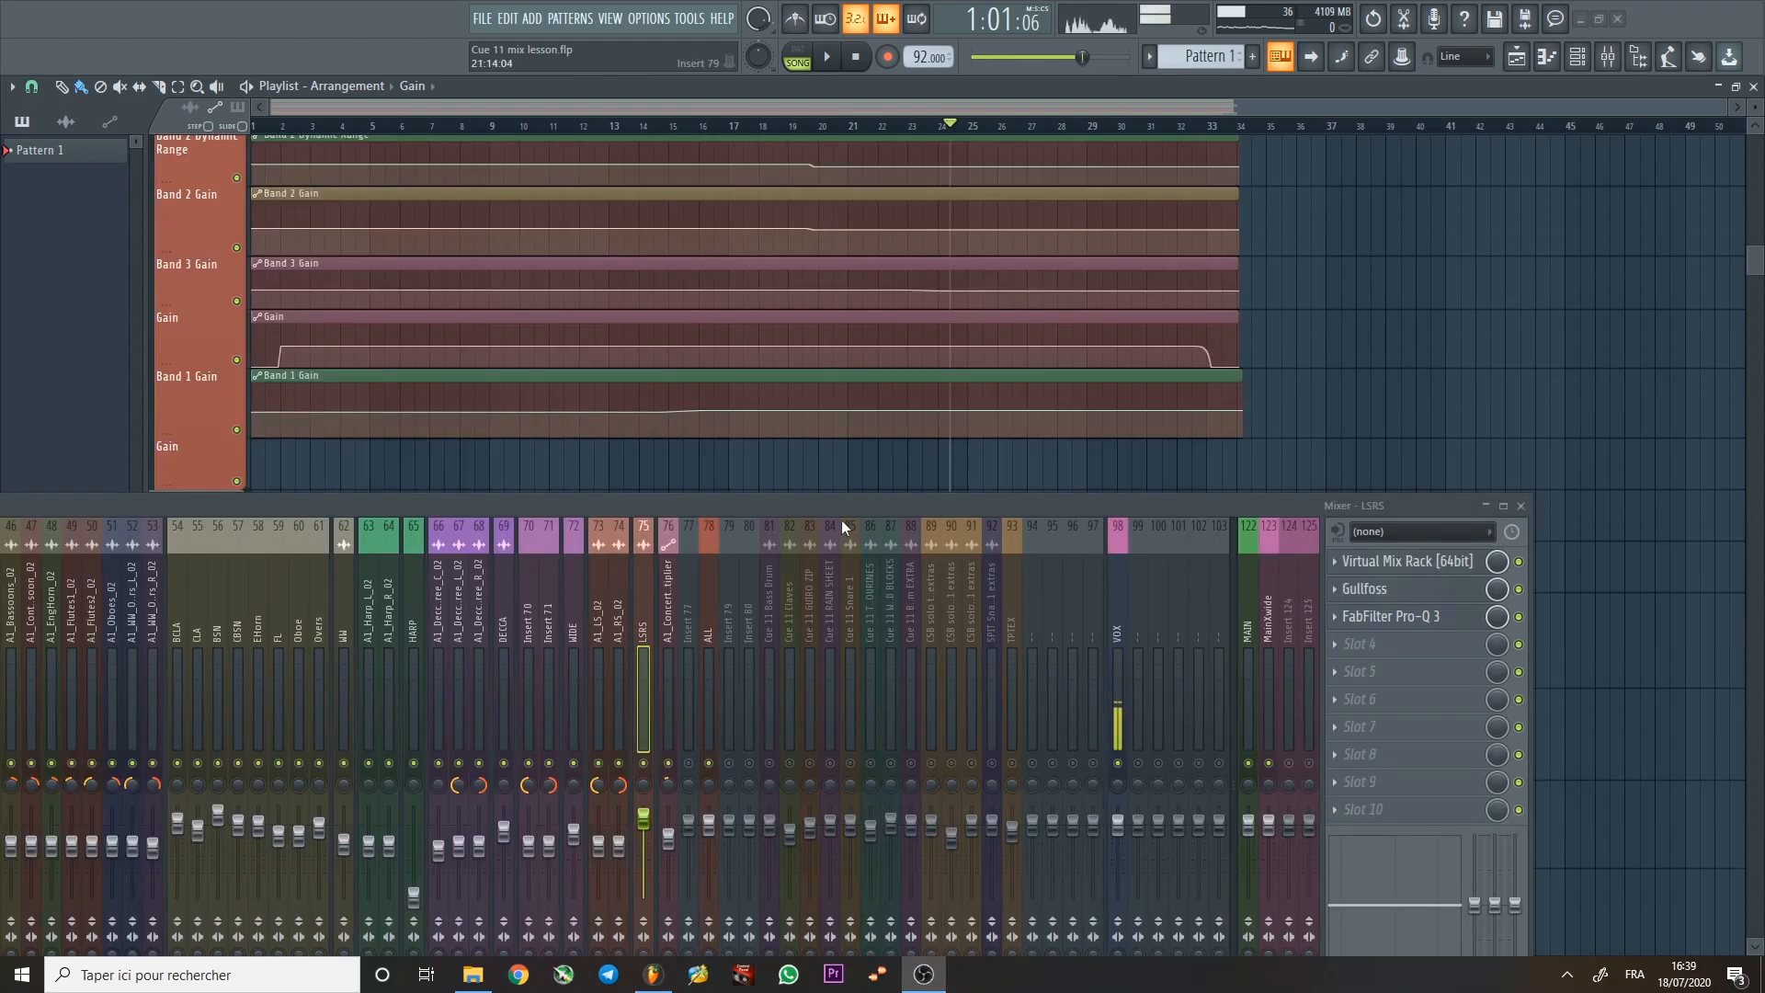
left_click(708, 588)
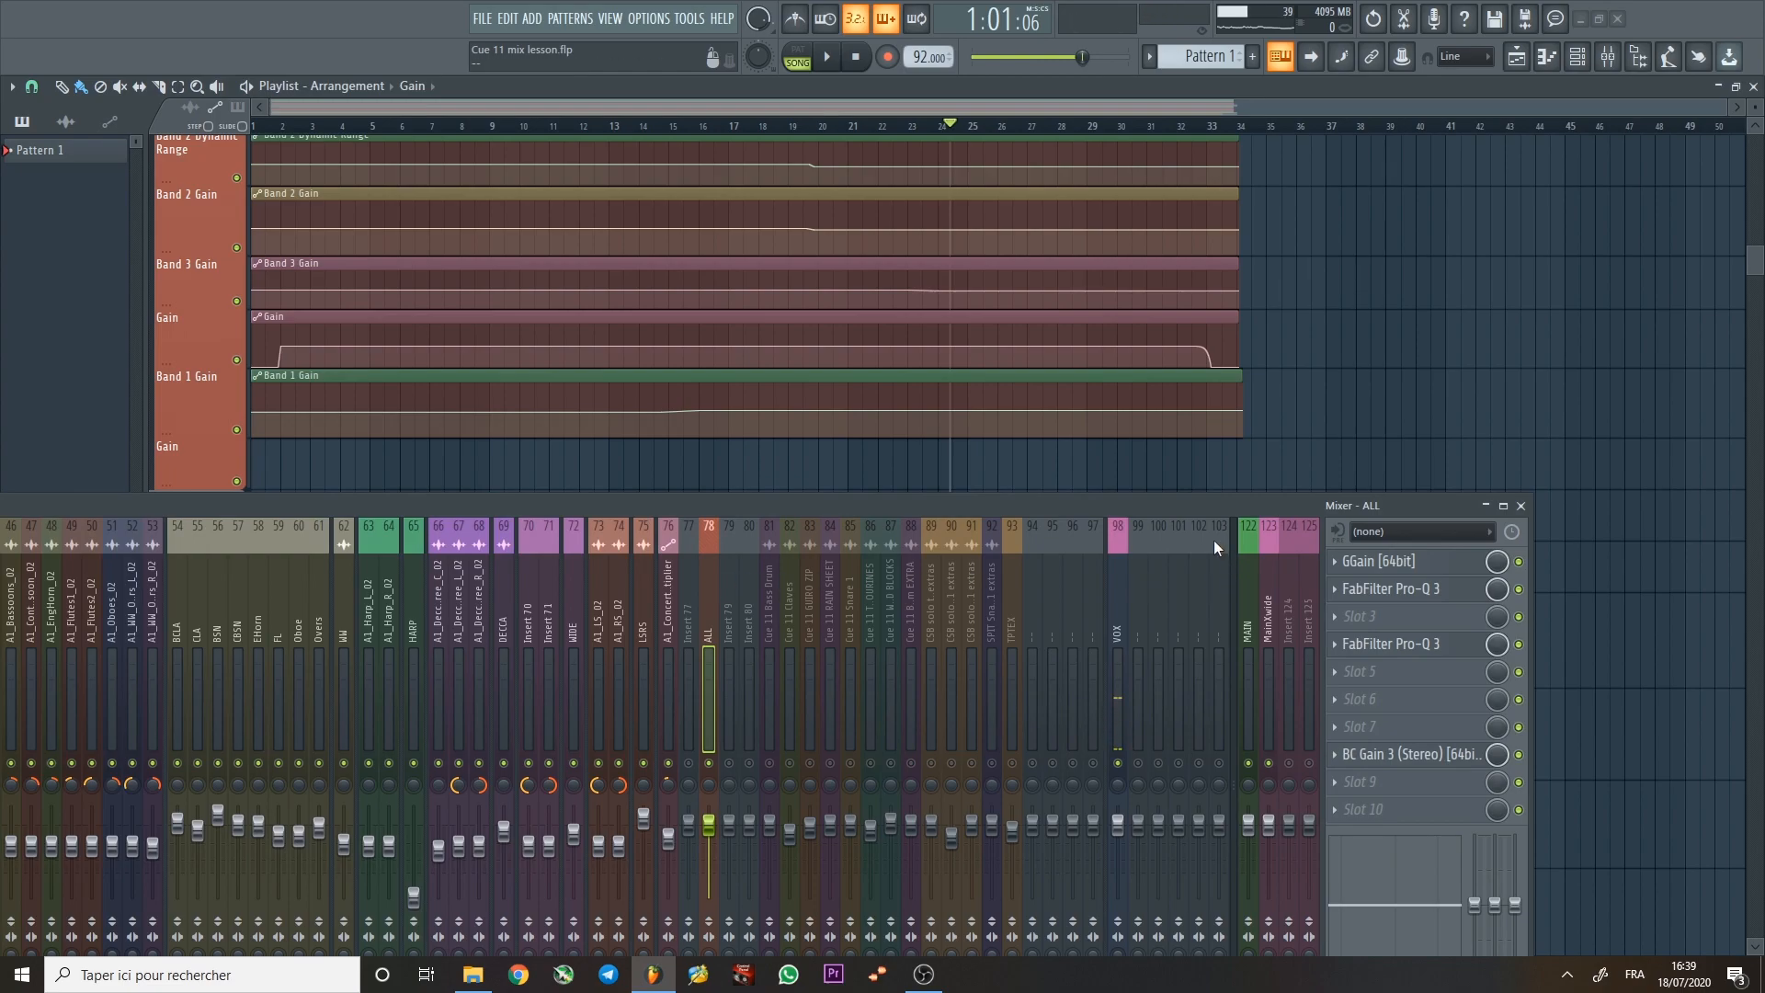
left_click(1399, 566)
key("space")
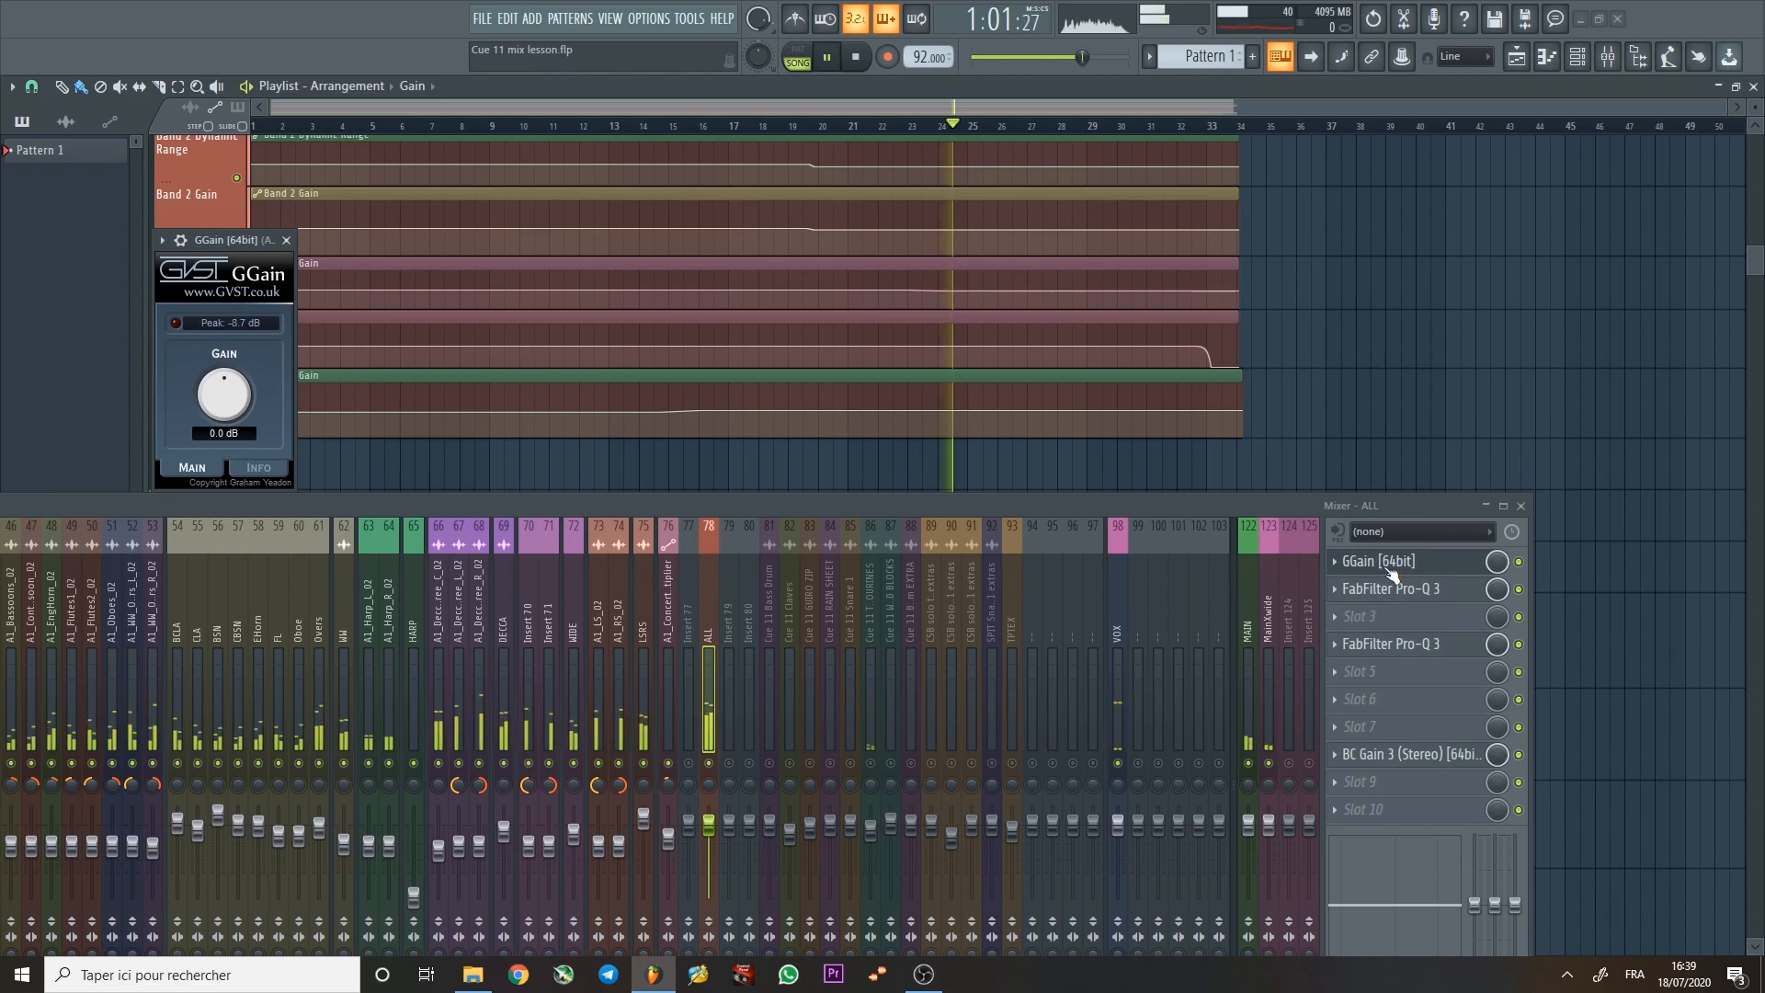
Step through the opening, middle and ending of the cue with GGain open, finishing around bar 12.
left_click(445, 127)
left_click(340, 127)
left_click(945, 127)
key("space")
left_click(1182, 126)
left_click(948, 126)
left_click(332, 127)
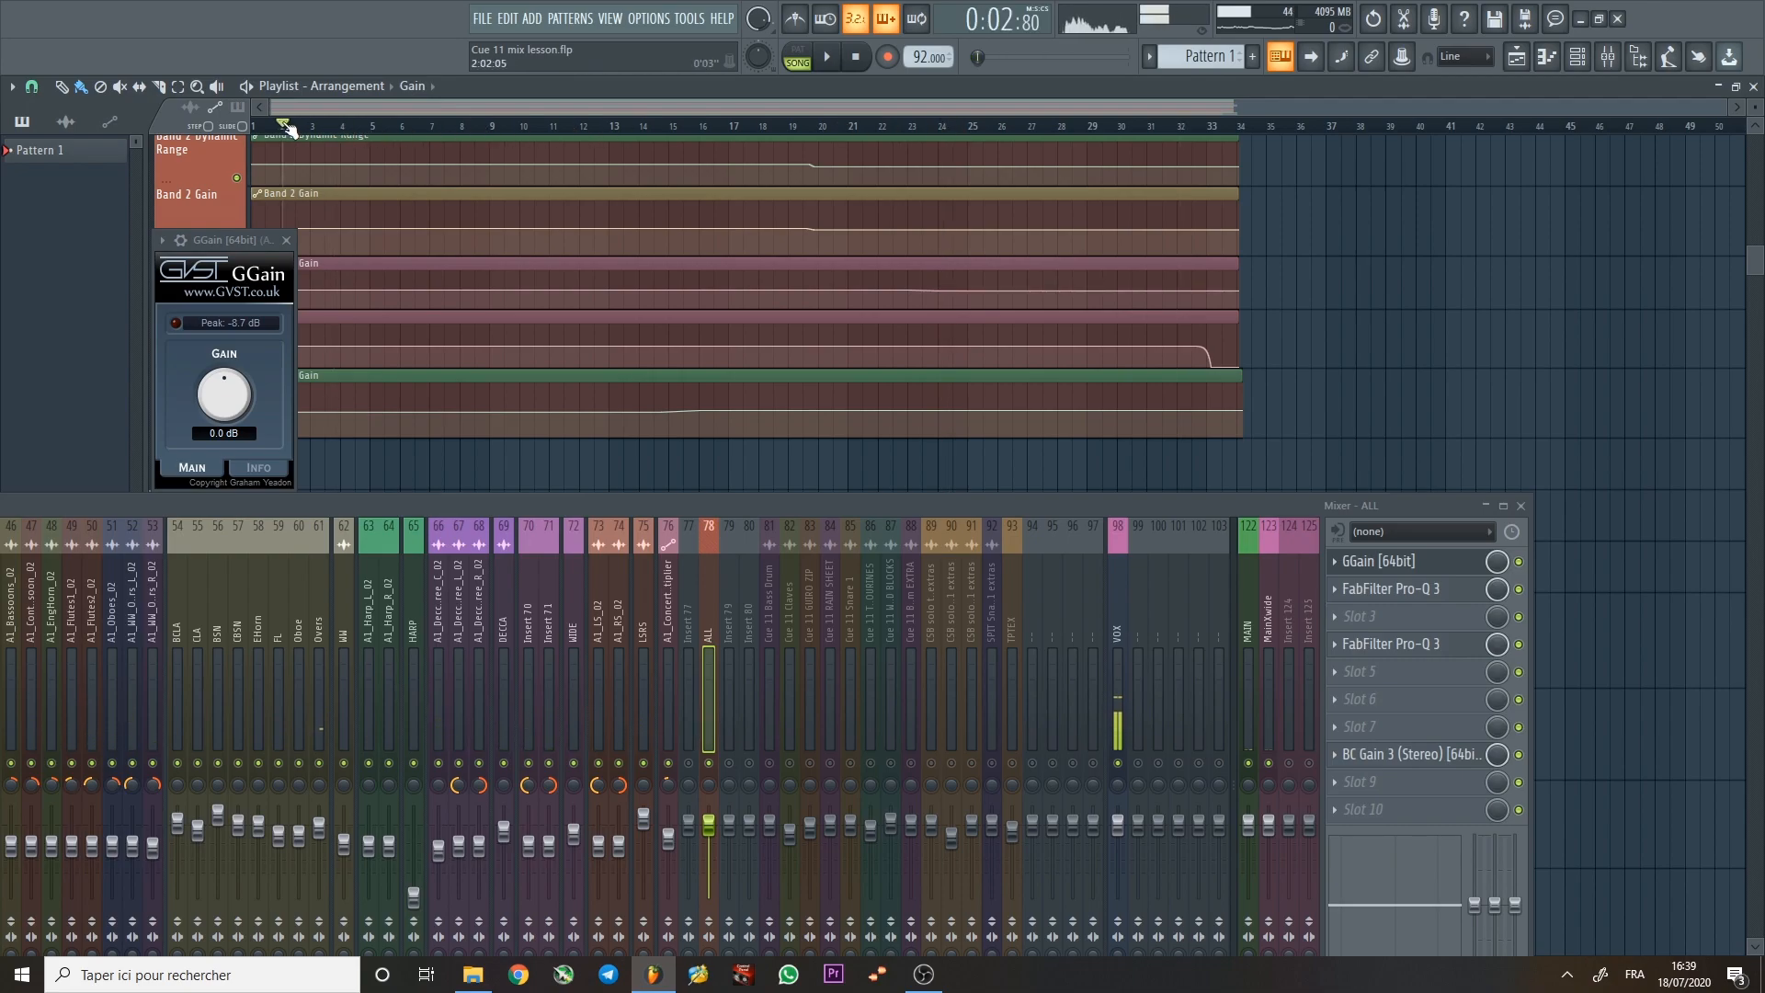
left_click(581, 127)
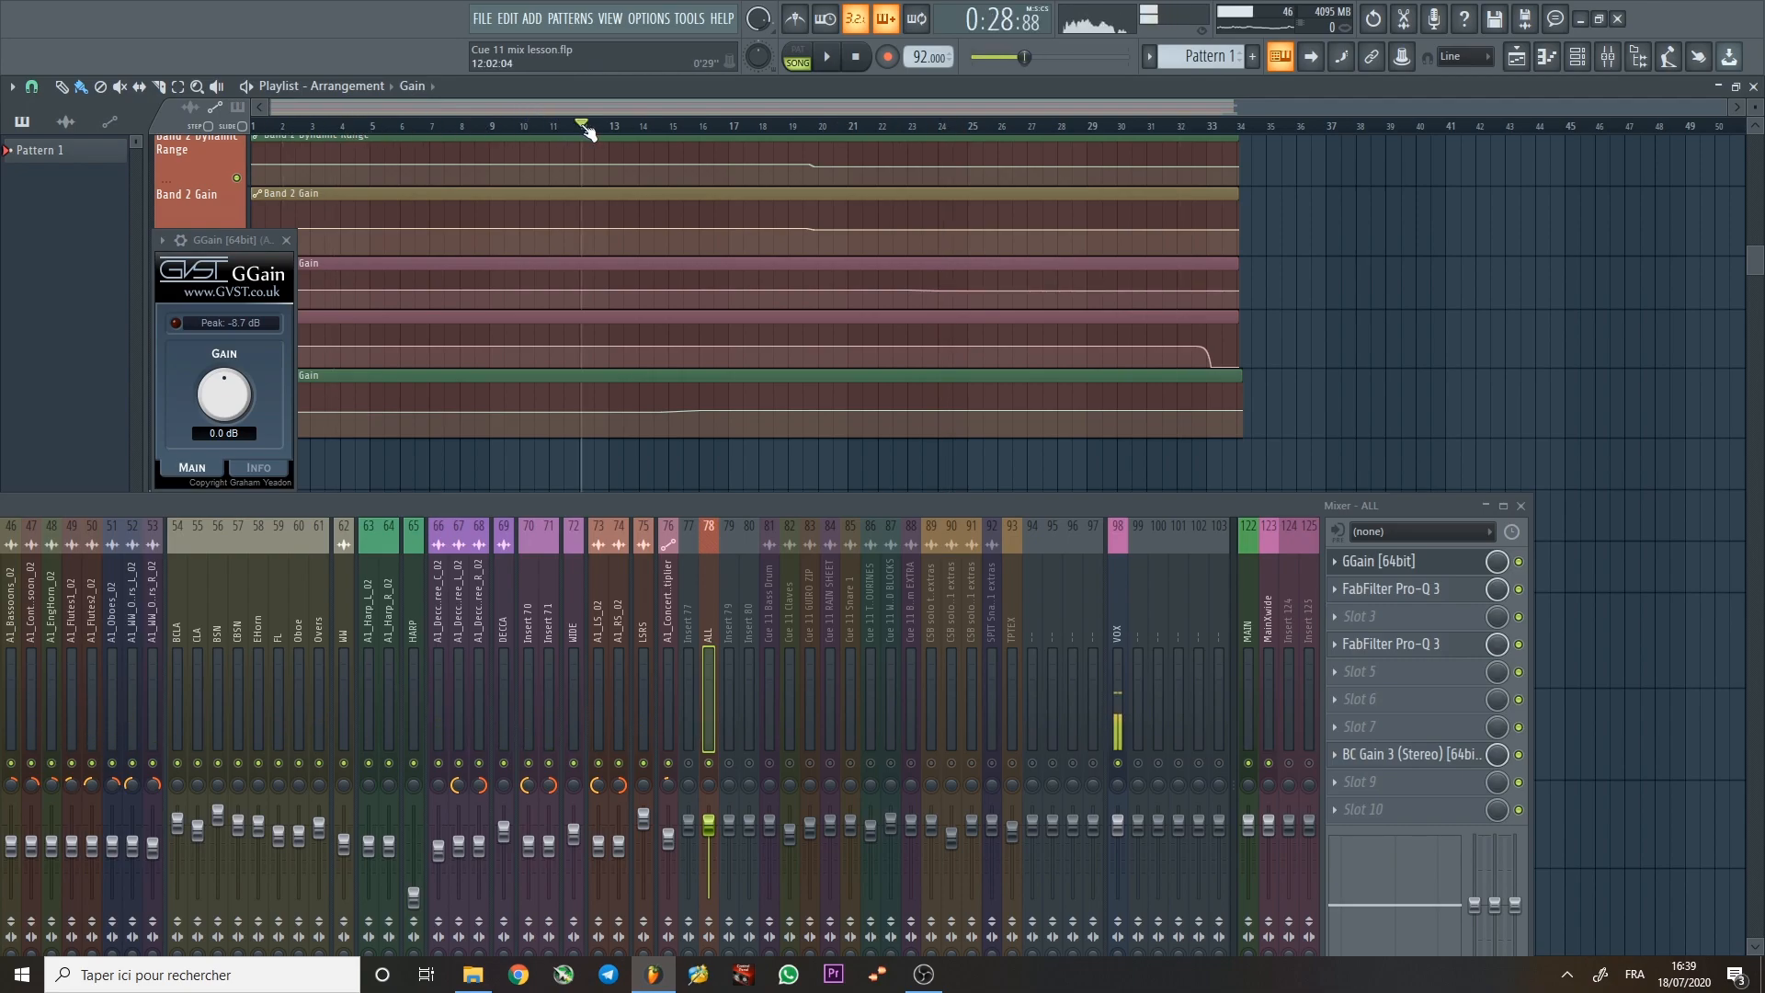
Open the first FabFilter Pro-Q 3 on the ALL bus and move its window clear of the playlist's opening bars.
left_click(1421, 597)
left_click_drag(837, 267, 1160, 153)
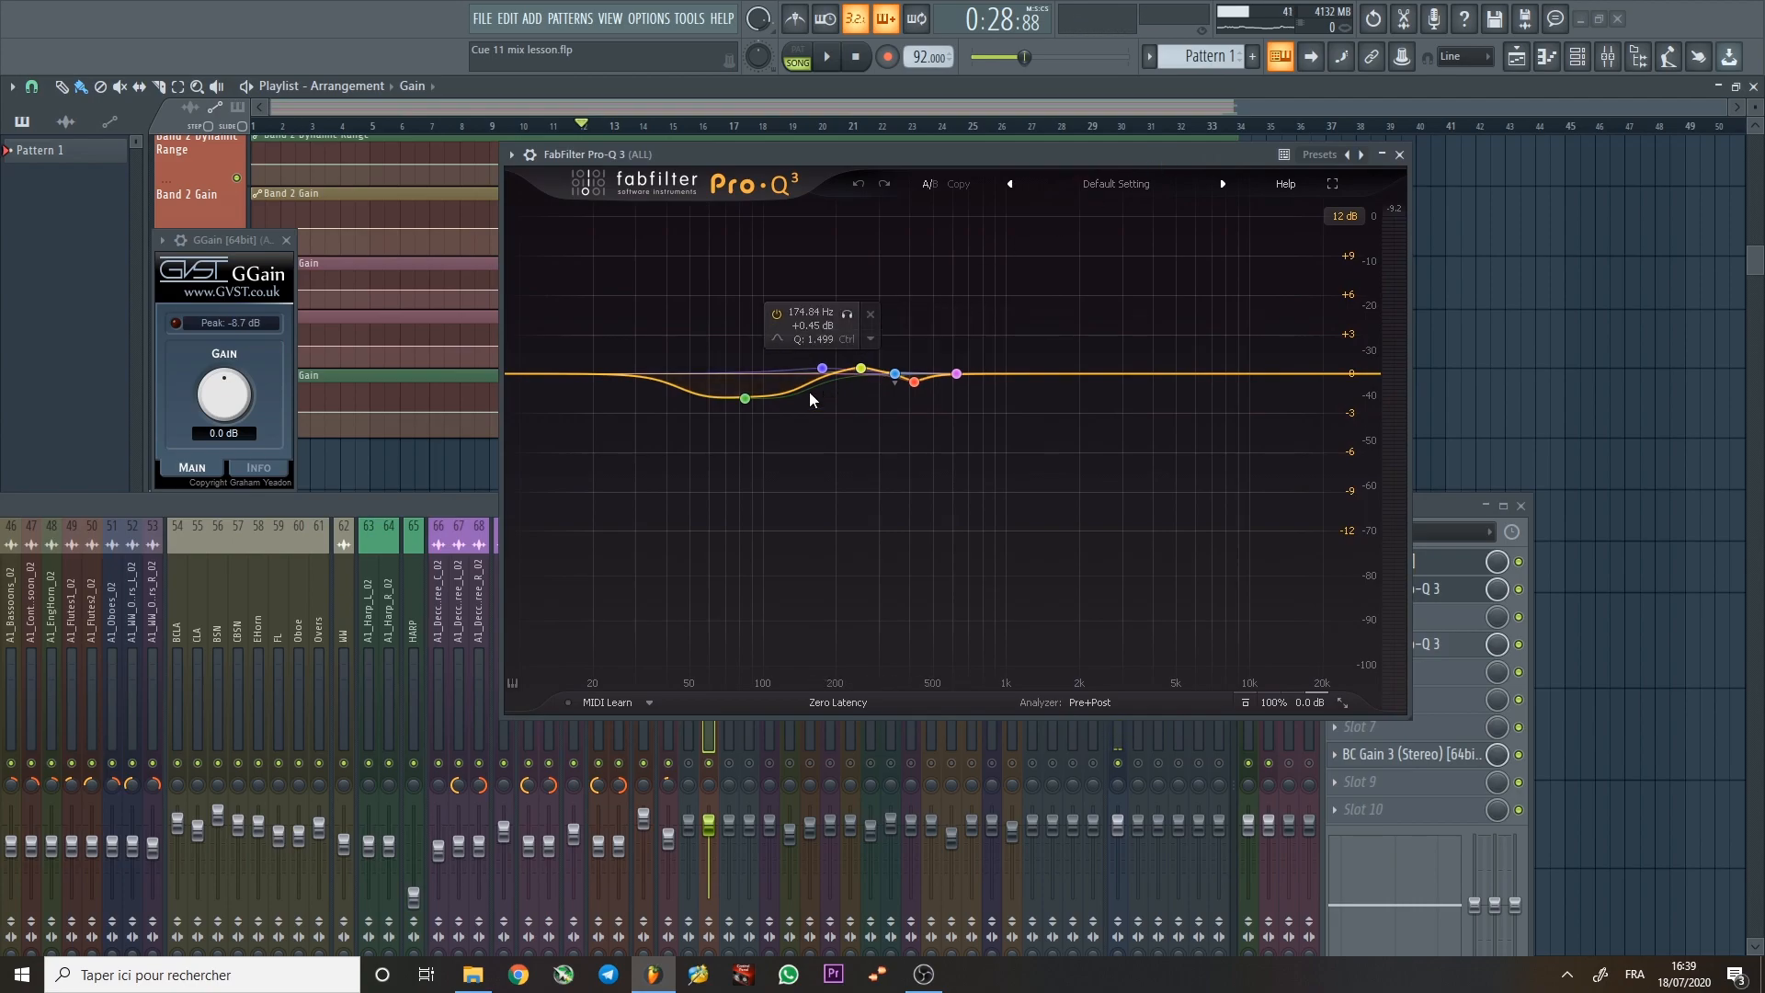
left_click_drag(1106, 156, 1392, 84)
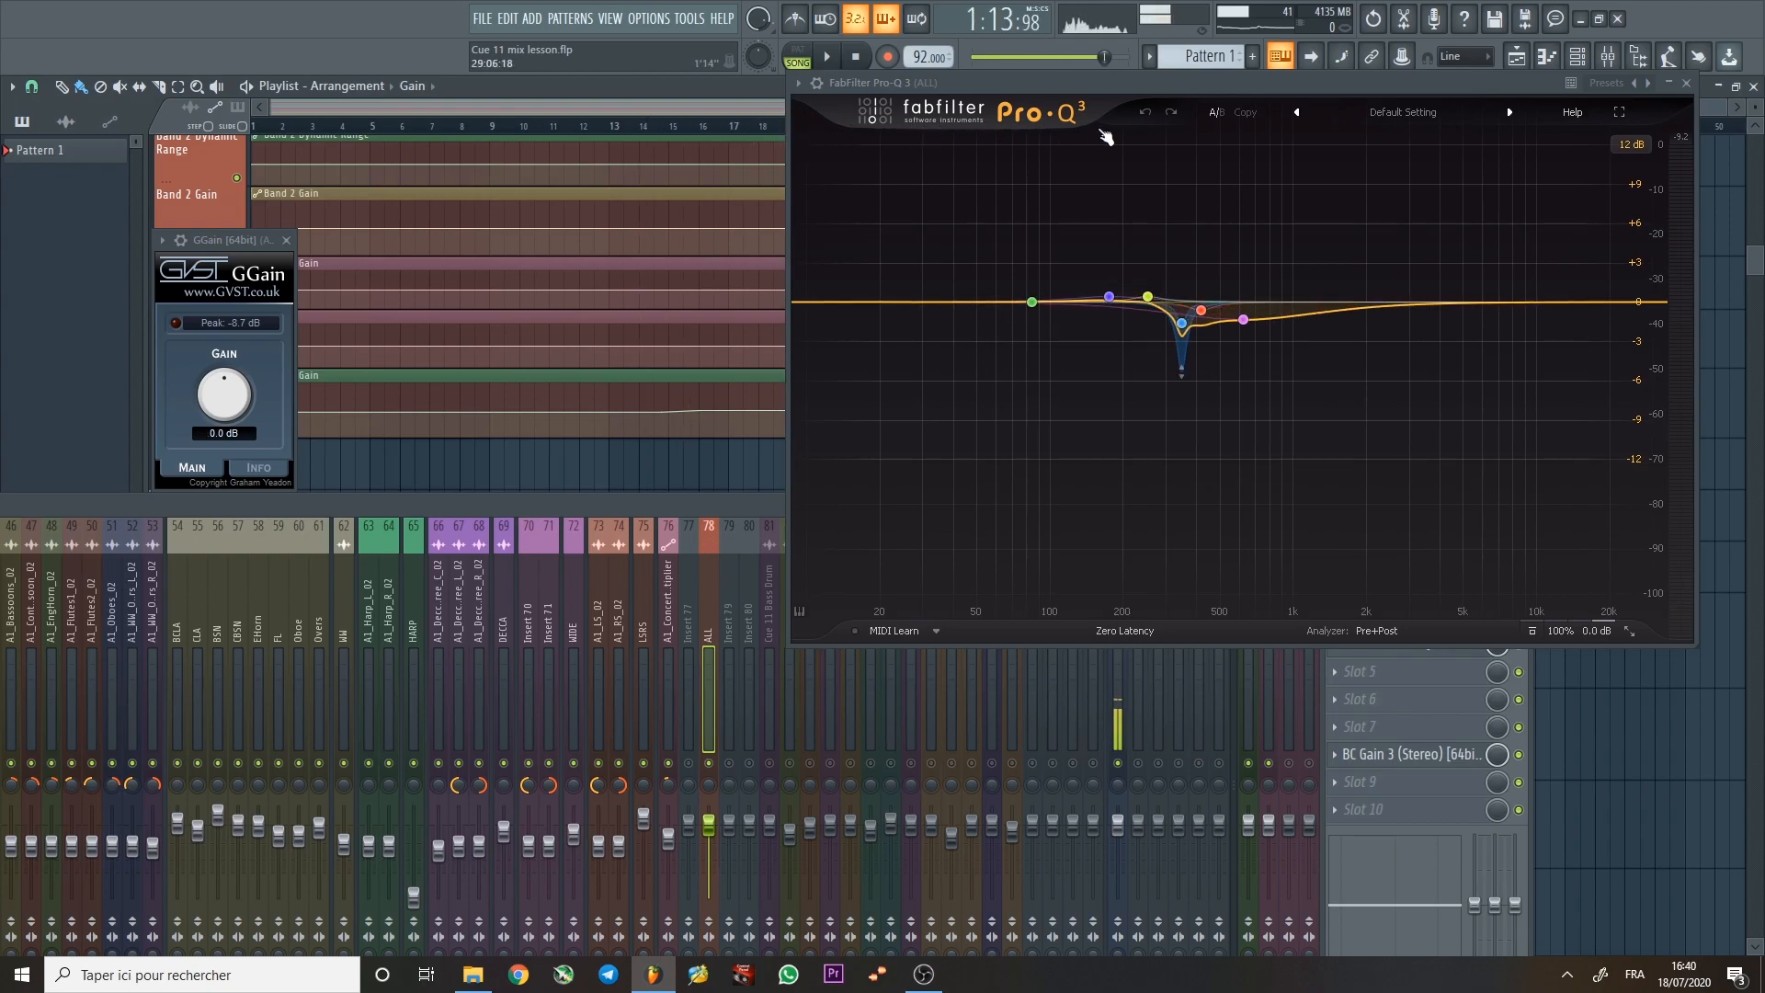
Move the playhead between different sections of the cue to compare the automated EQ curve on the ALL bus.
left_click(589, 126)
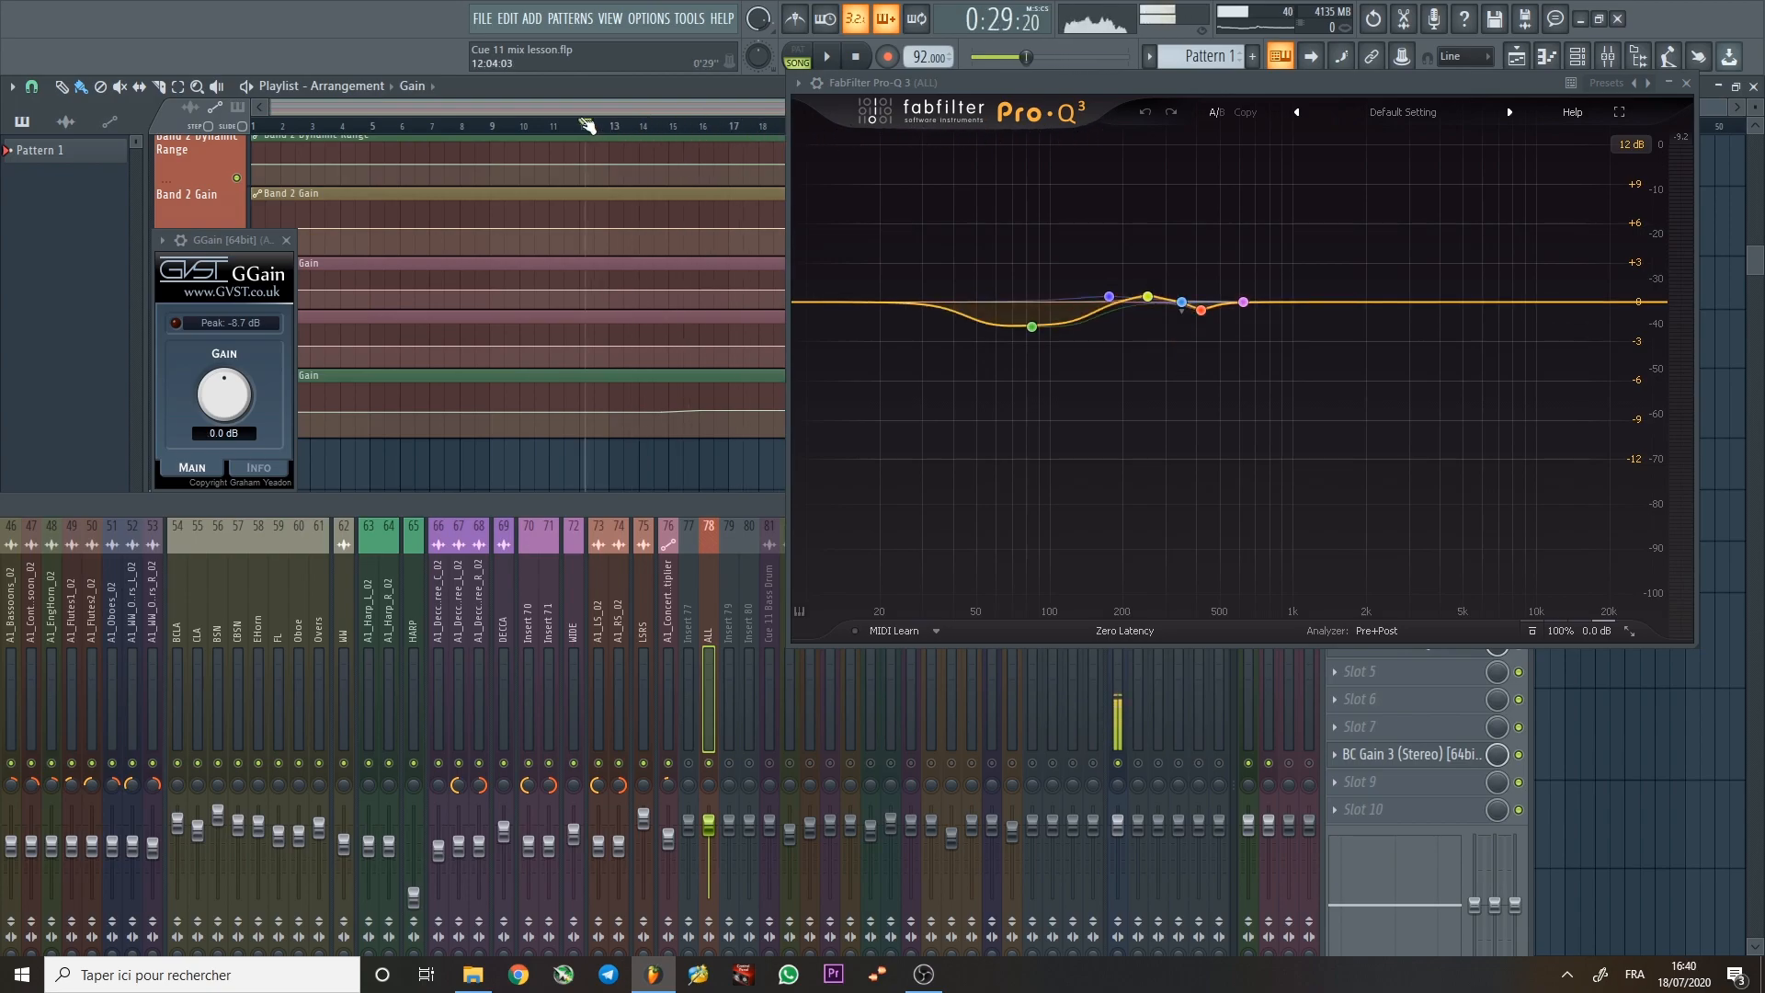
left_click(252, 123)
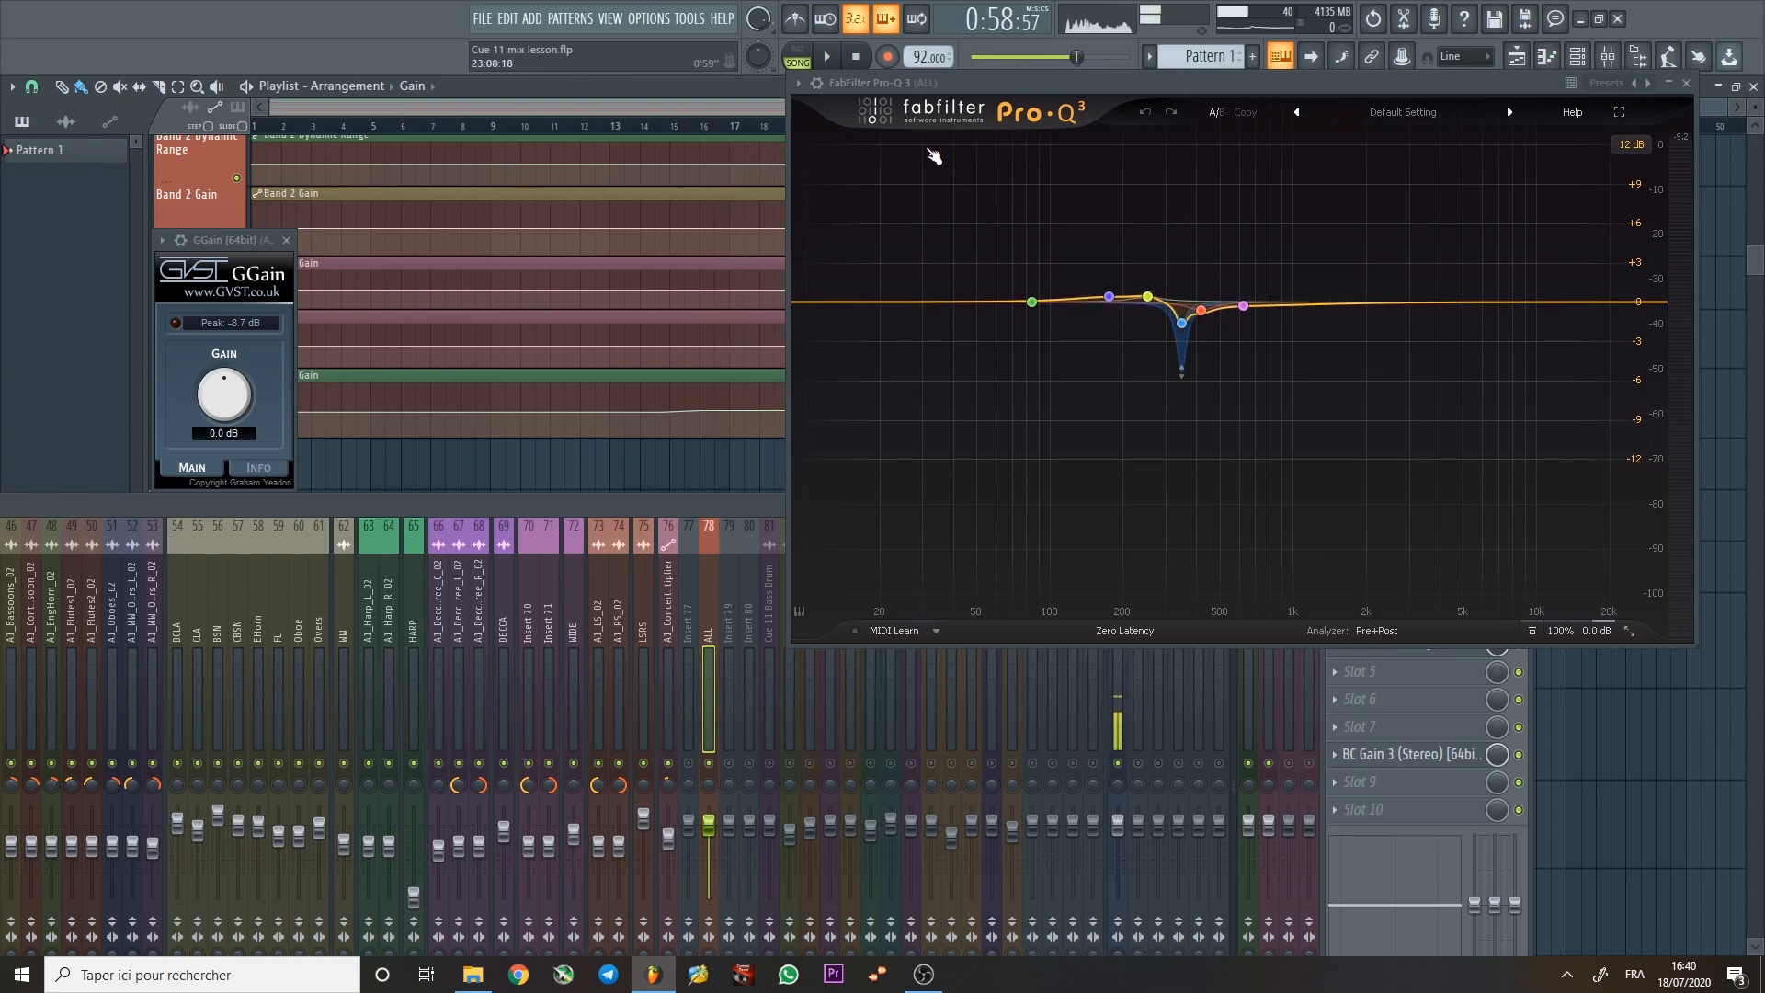
left_click_drag(1265, 146, 610, 120)
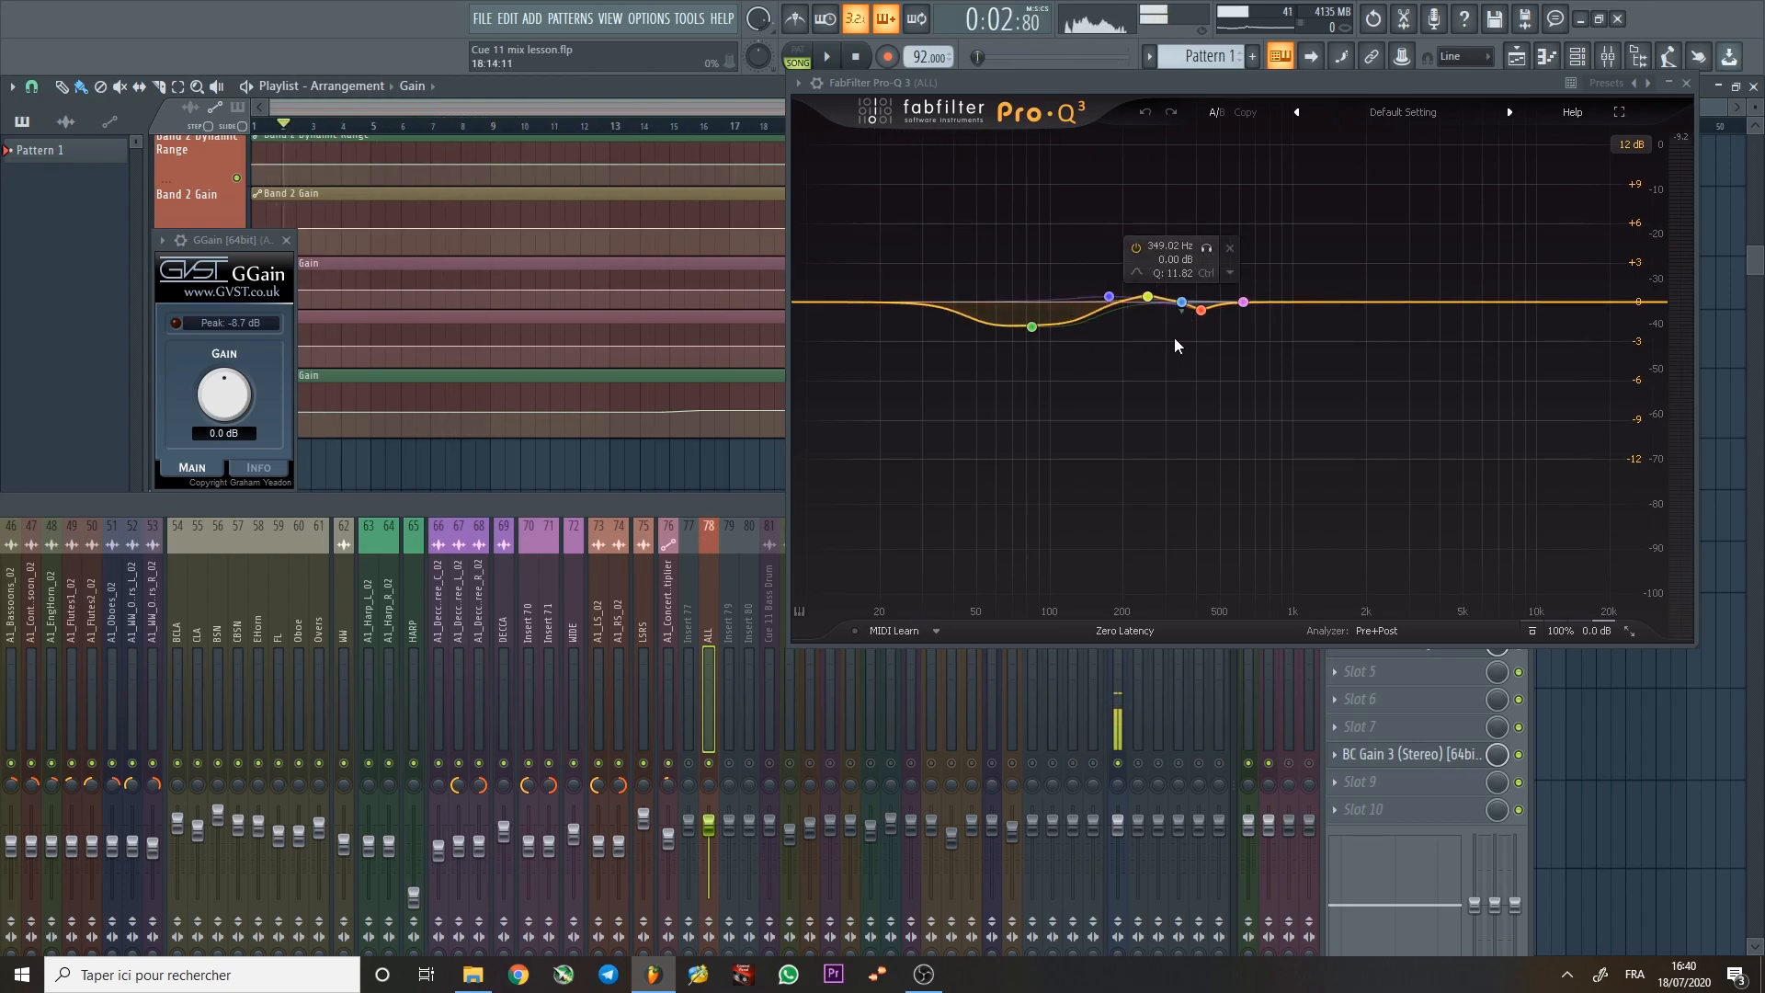
left_click_drag(494, 133, 378, 123)
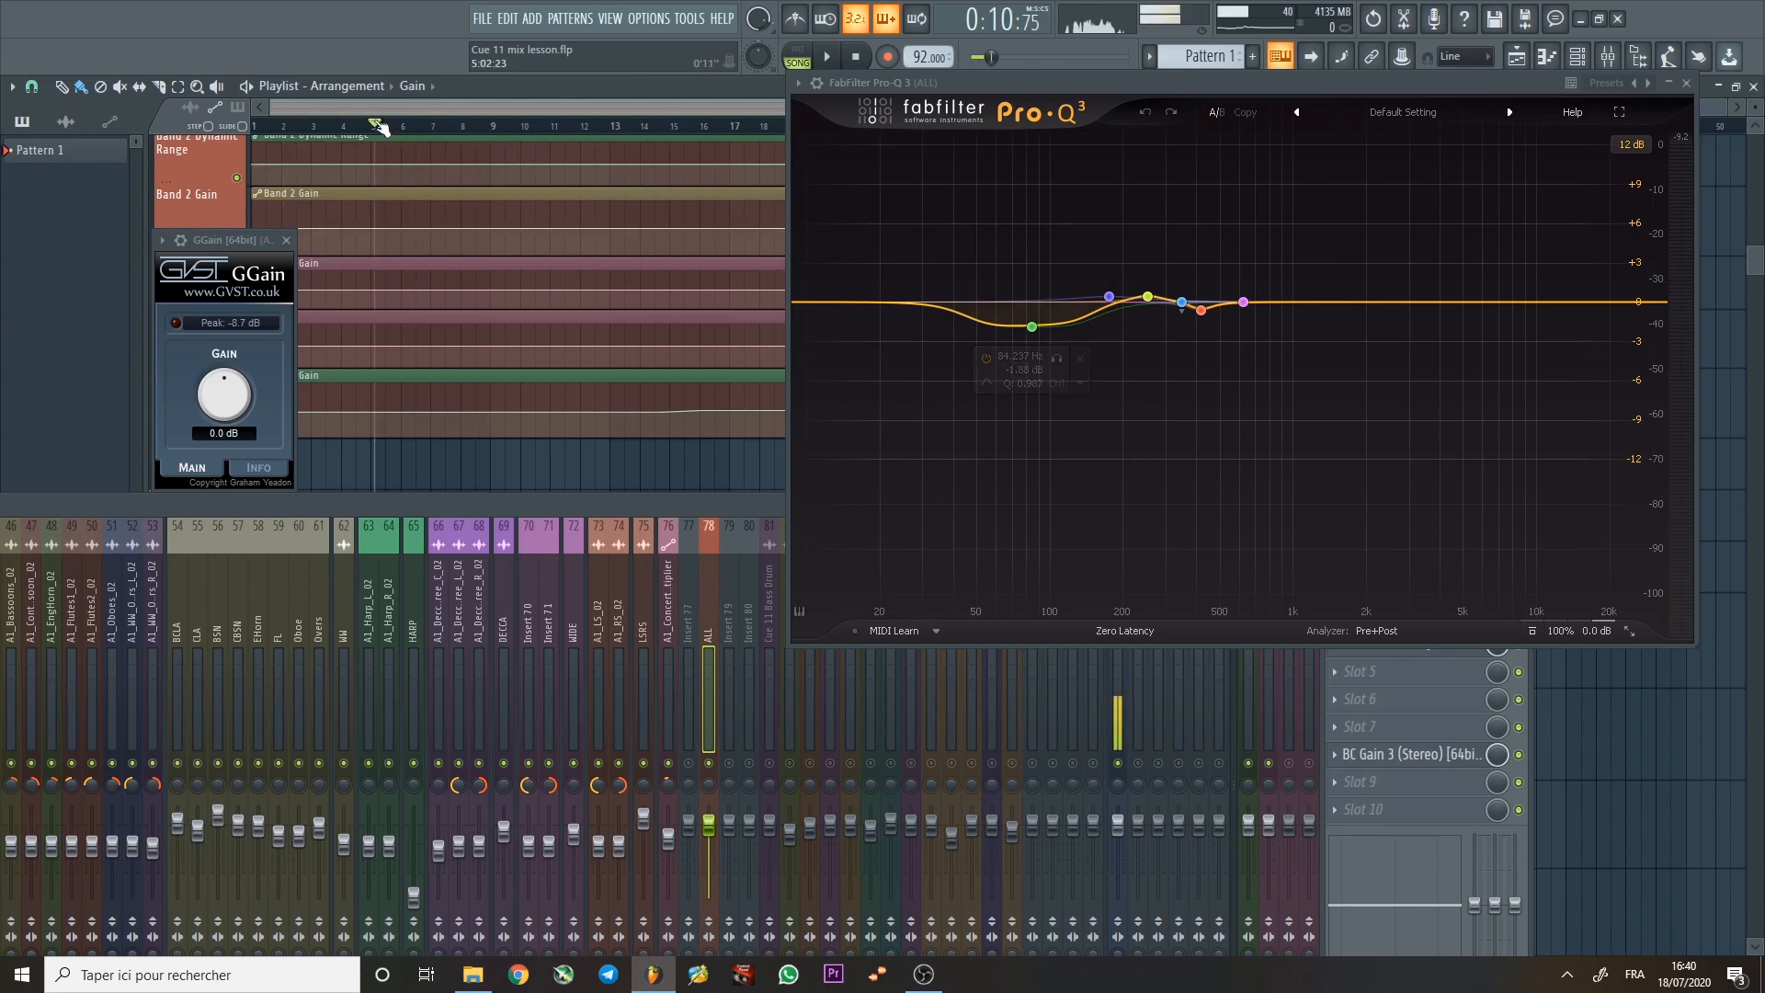
Play the cue's opening from around bar 2 and again from around bar 4 with the ALL bus EQ open.
scroll(505, 303, "up", 1)
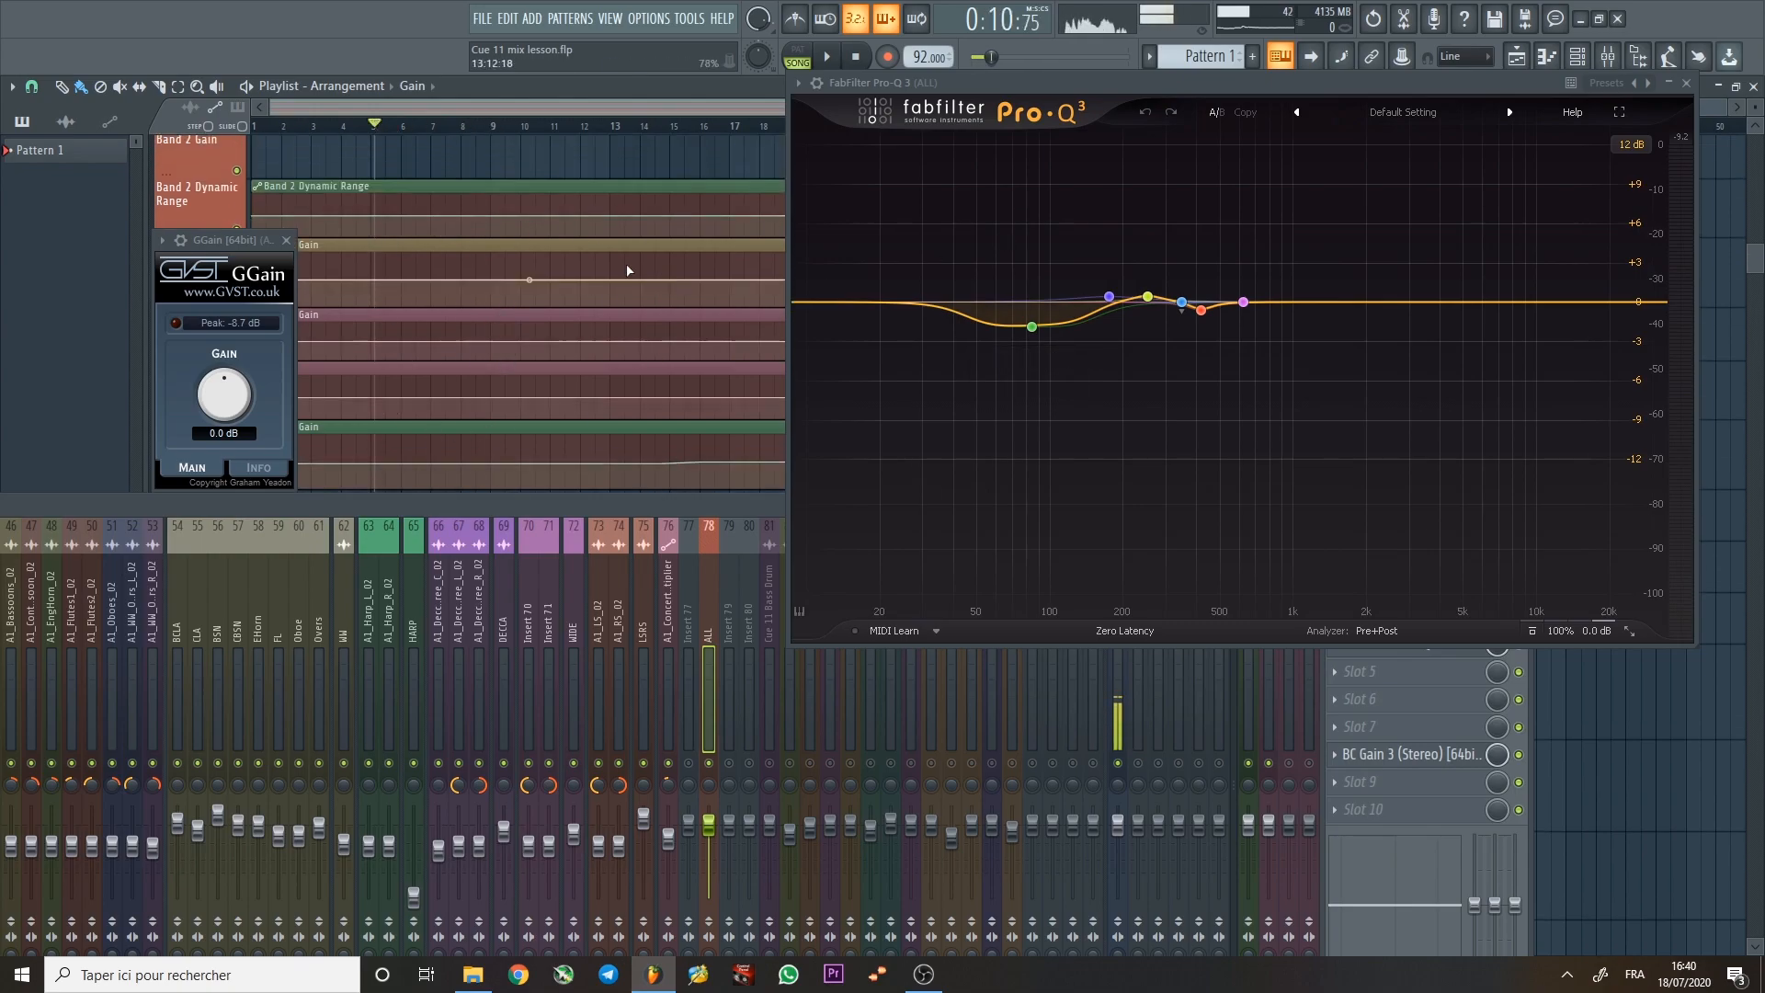
scroll(413, 184, "down", 1)
left_click(350, 129)
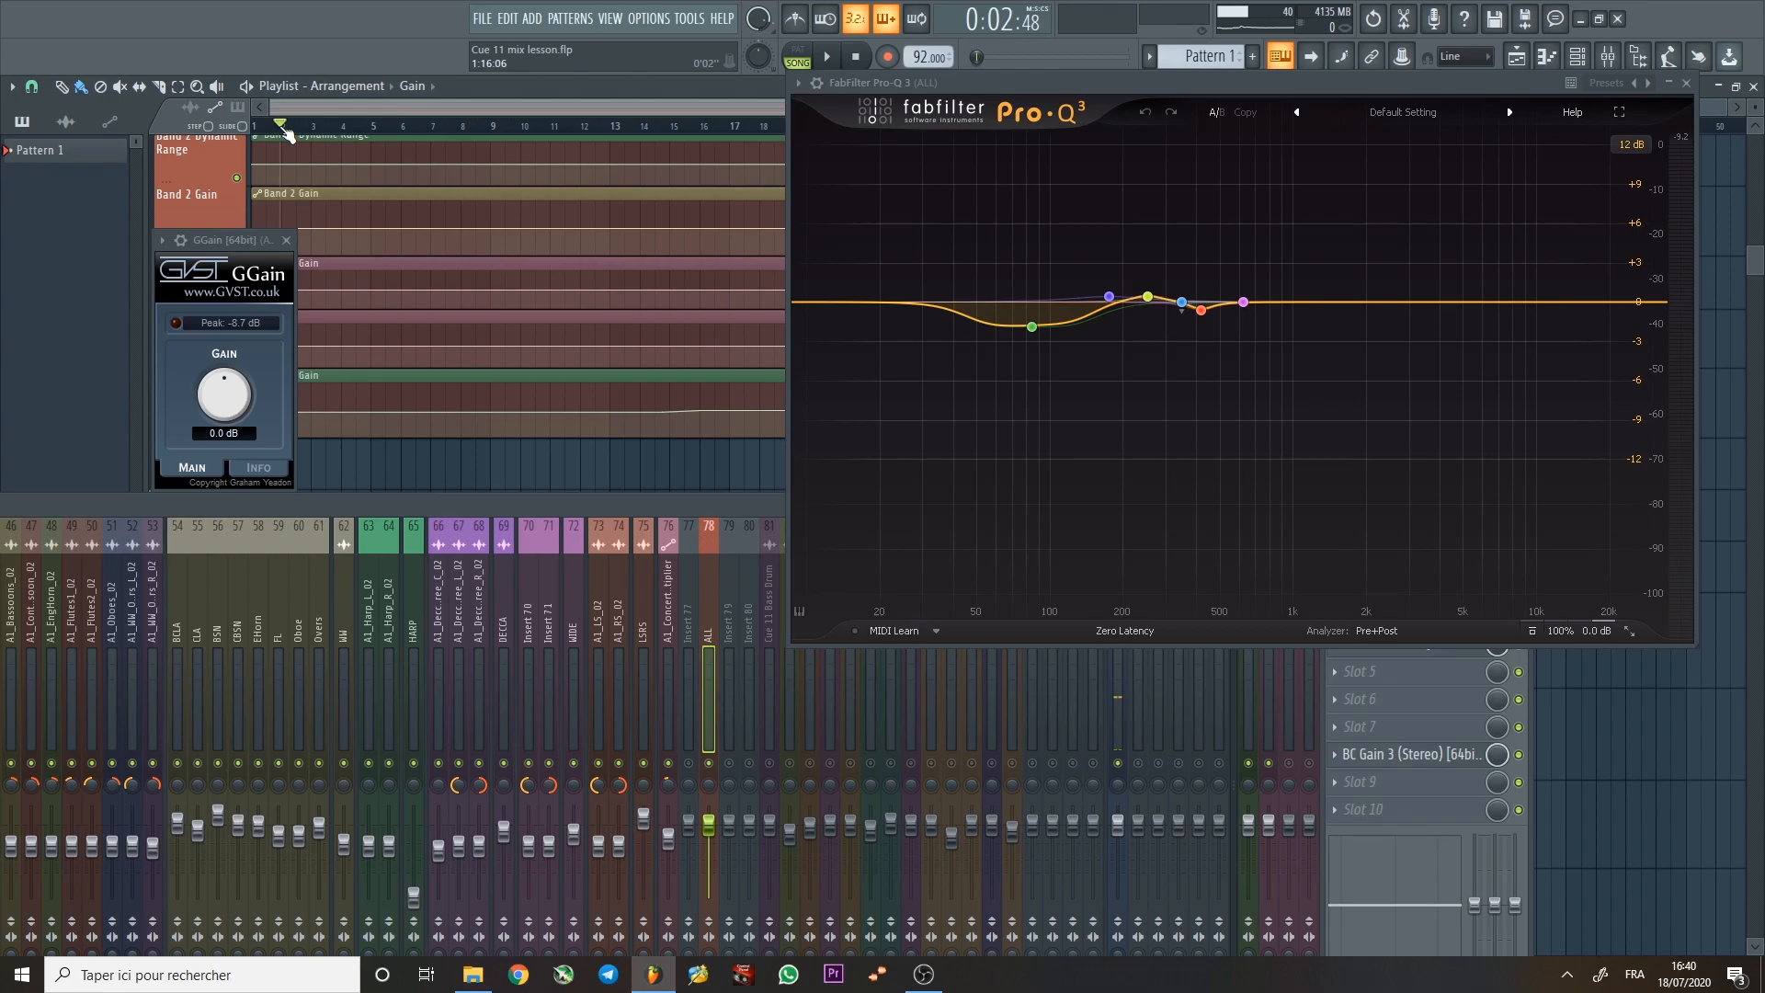
key("space")
left_click(366, 129)
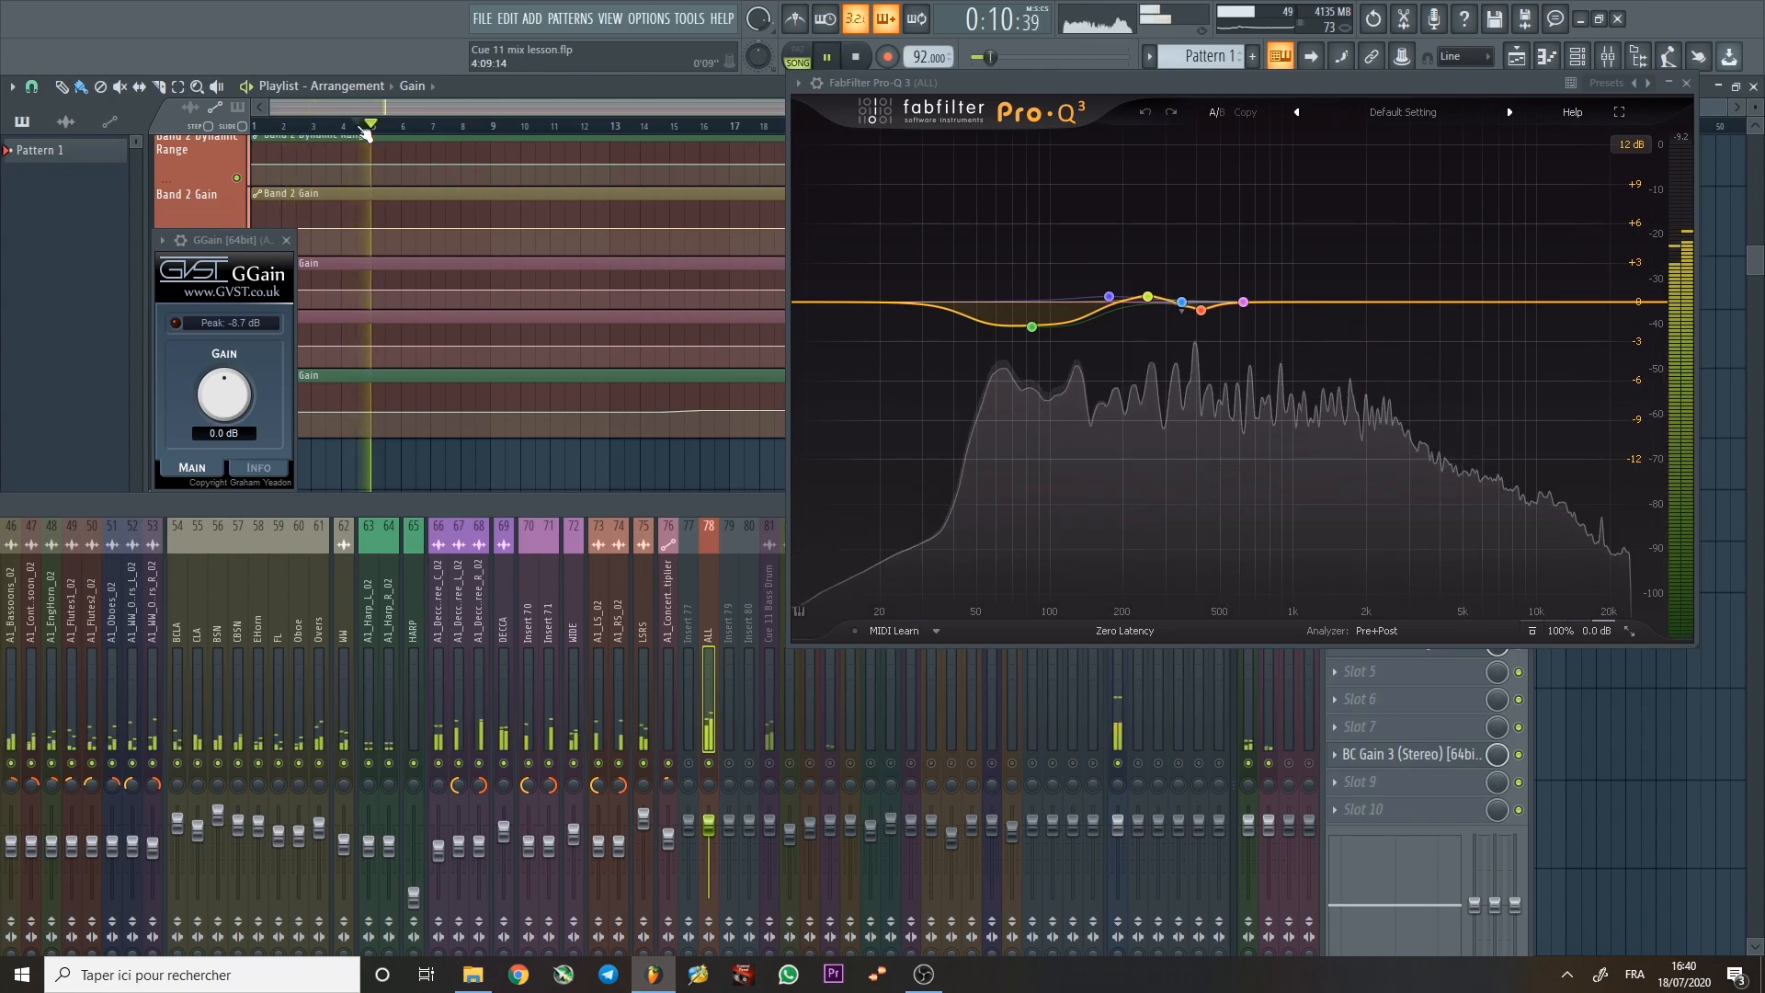
key("space")
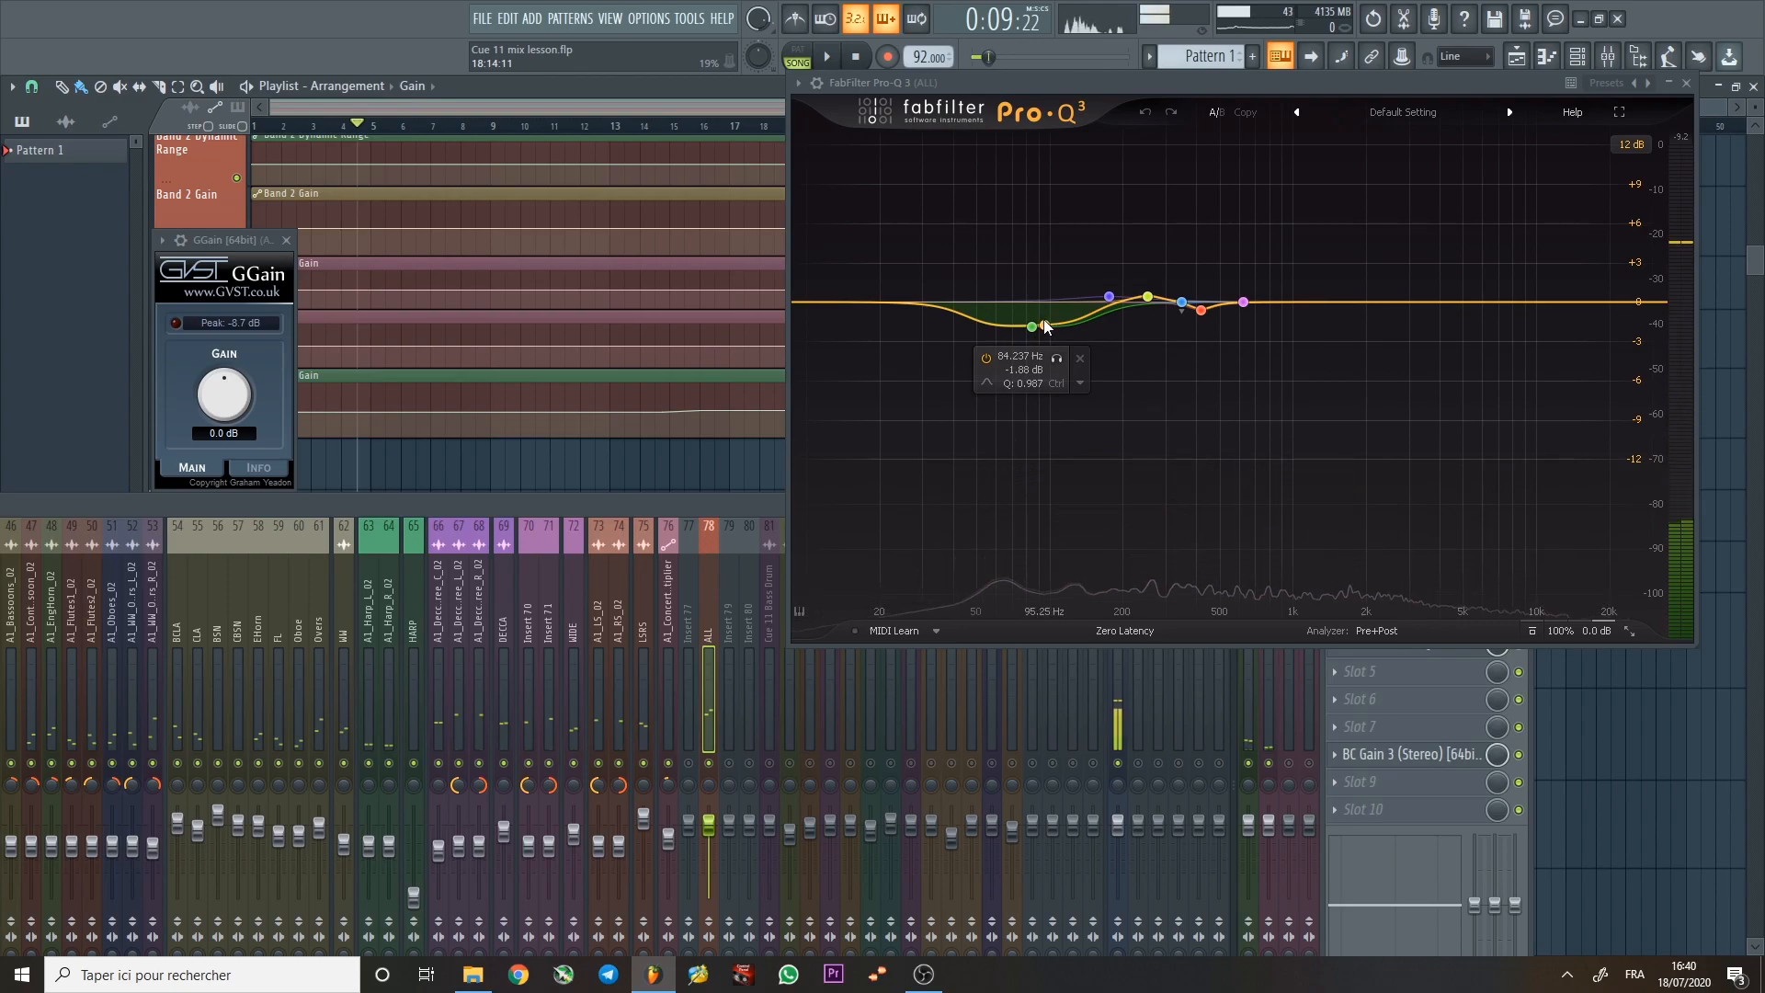
Audition the opening with the ALL bus EQ, then solo its 84.237 Hz band and play it on its own.
key("space")
key("space")
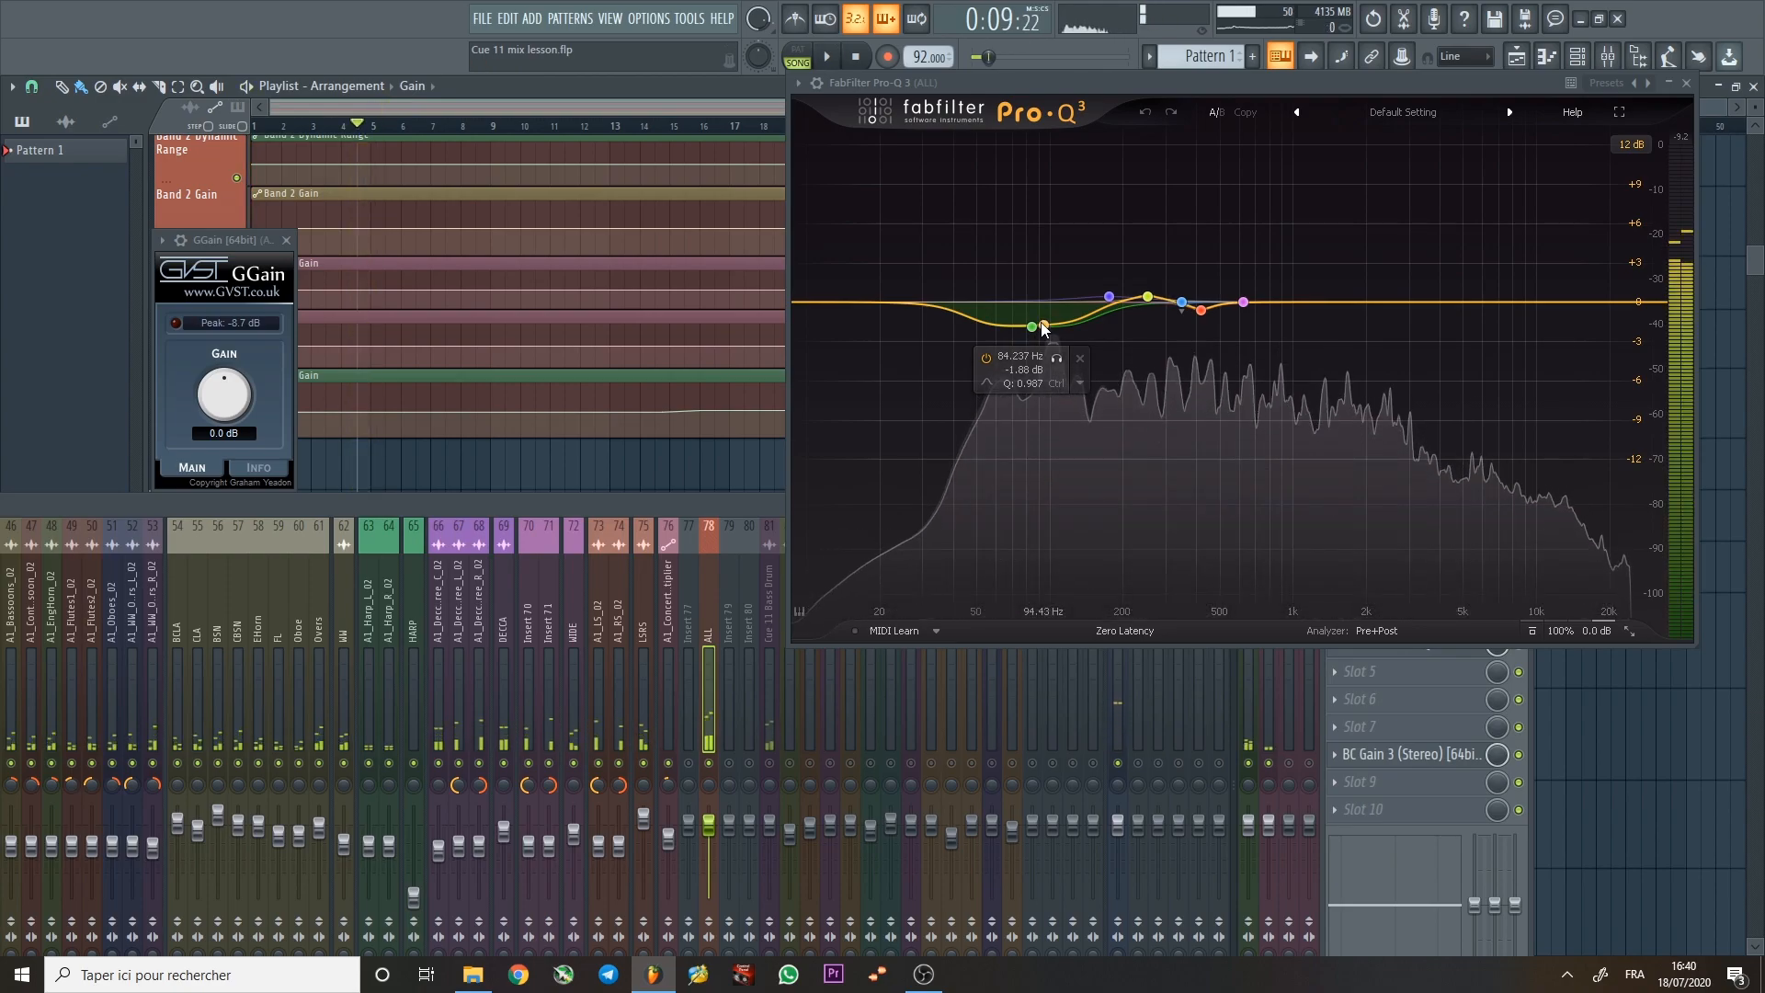
left_click(1056, 359)
key("space")
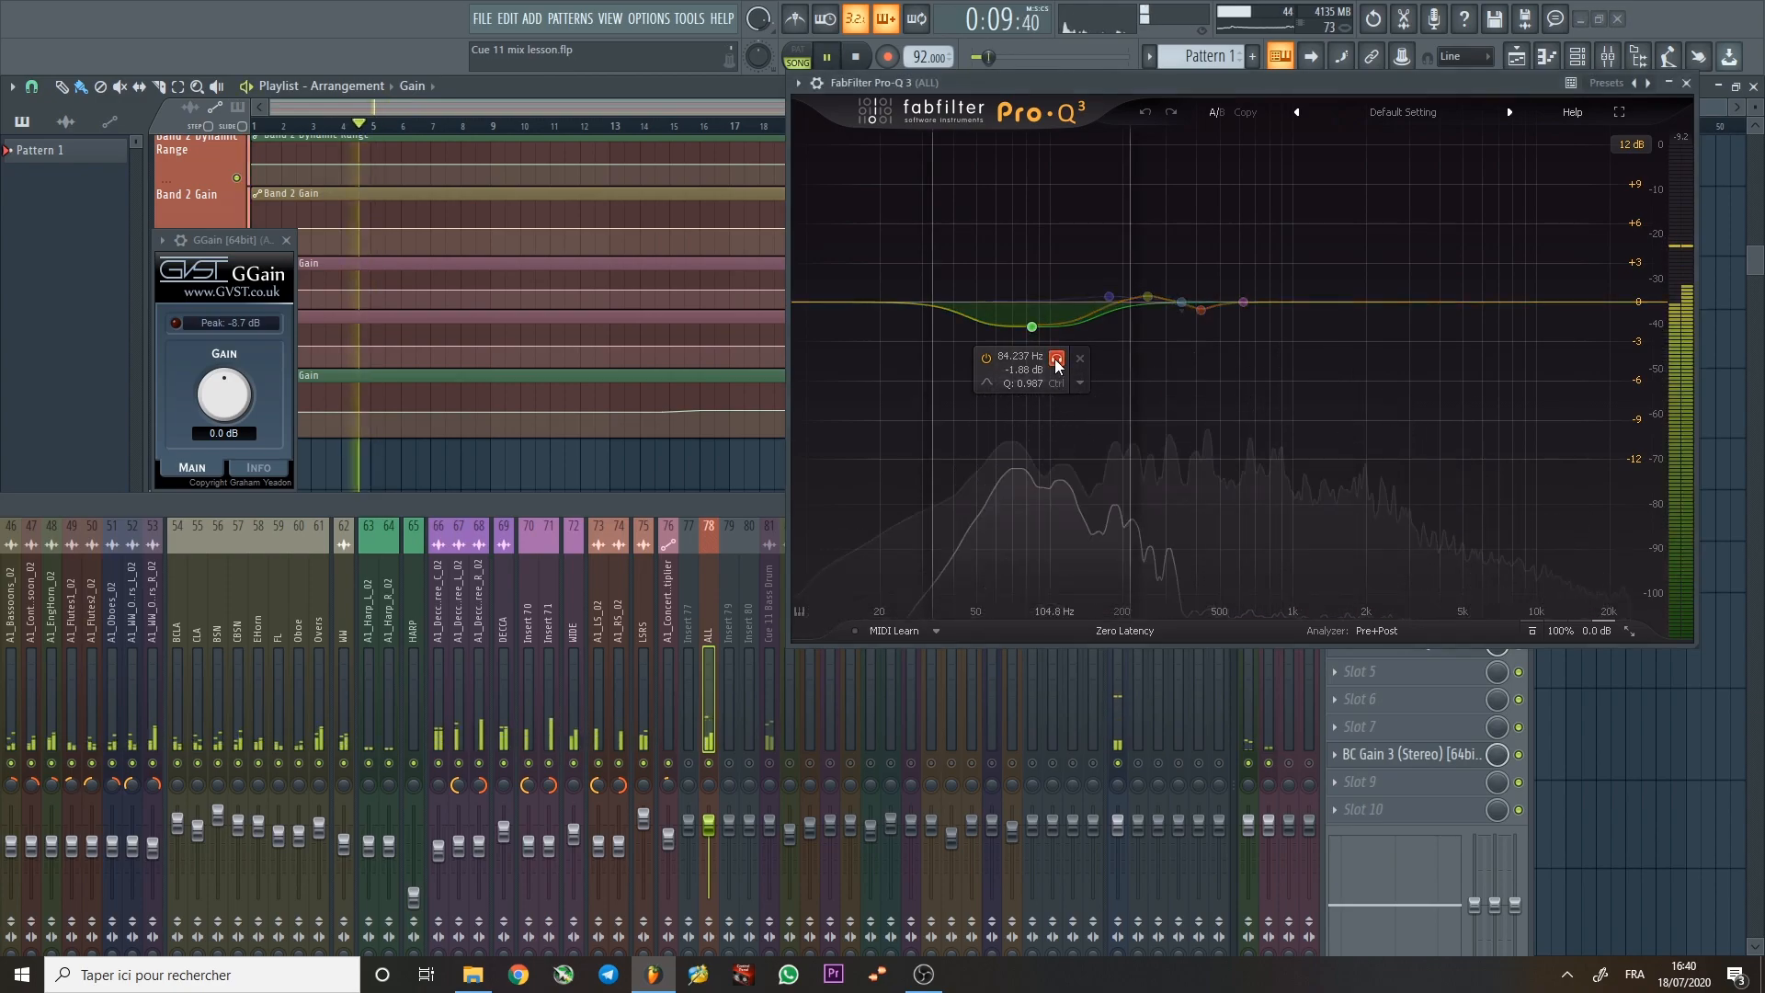
Unsolo the 84.237 Hz band in the ALL bus EQ, stop playback and return to the ALL insert.
left_click(1056, 359)
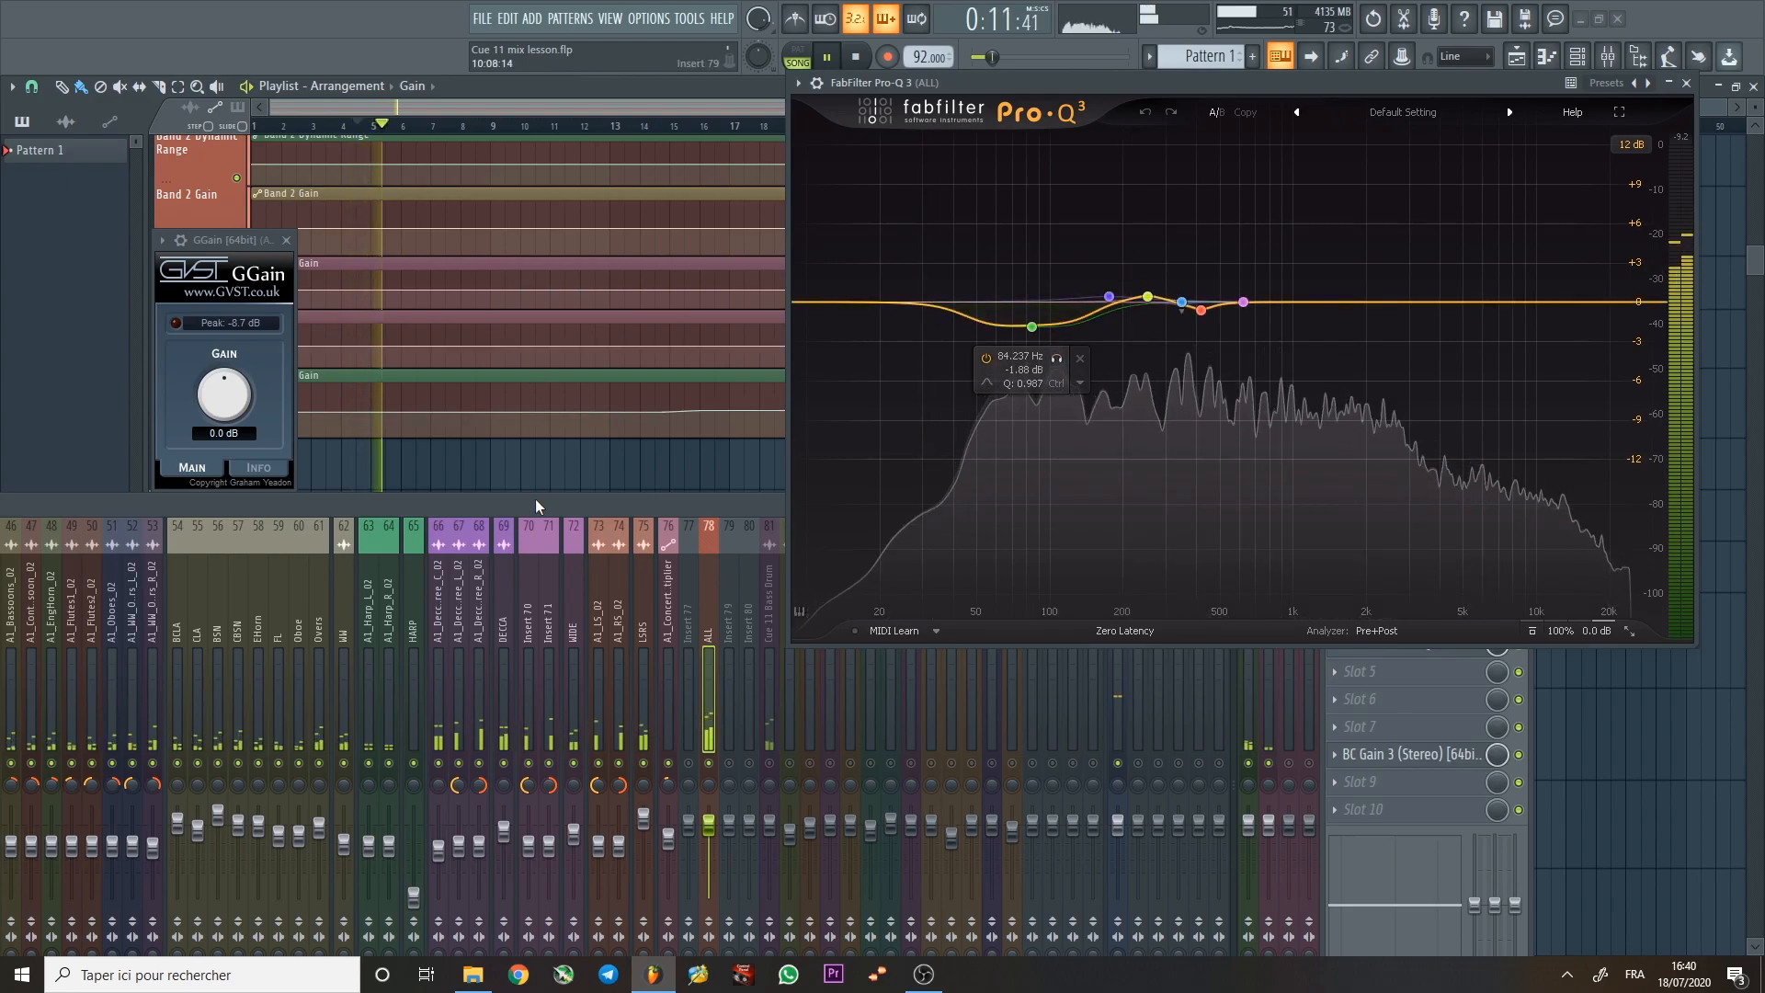
left_click(748, 768)
key("space")
left_click(771, 625)
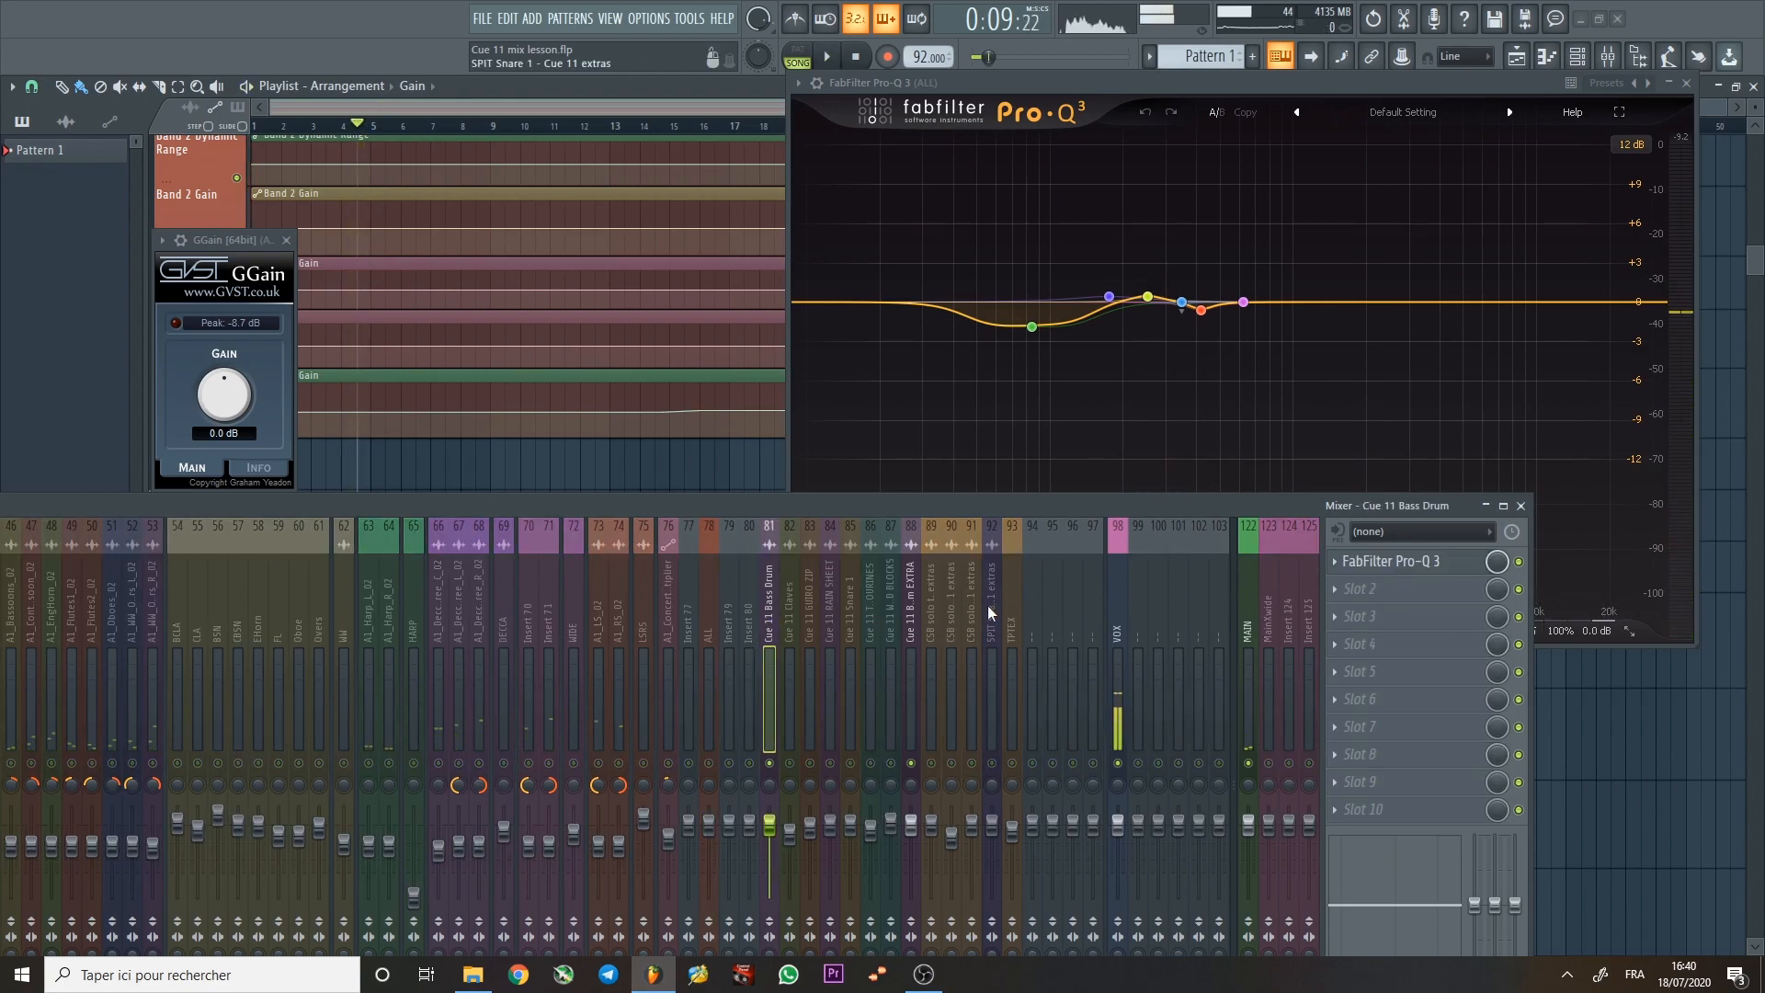
left_click(710, 611)
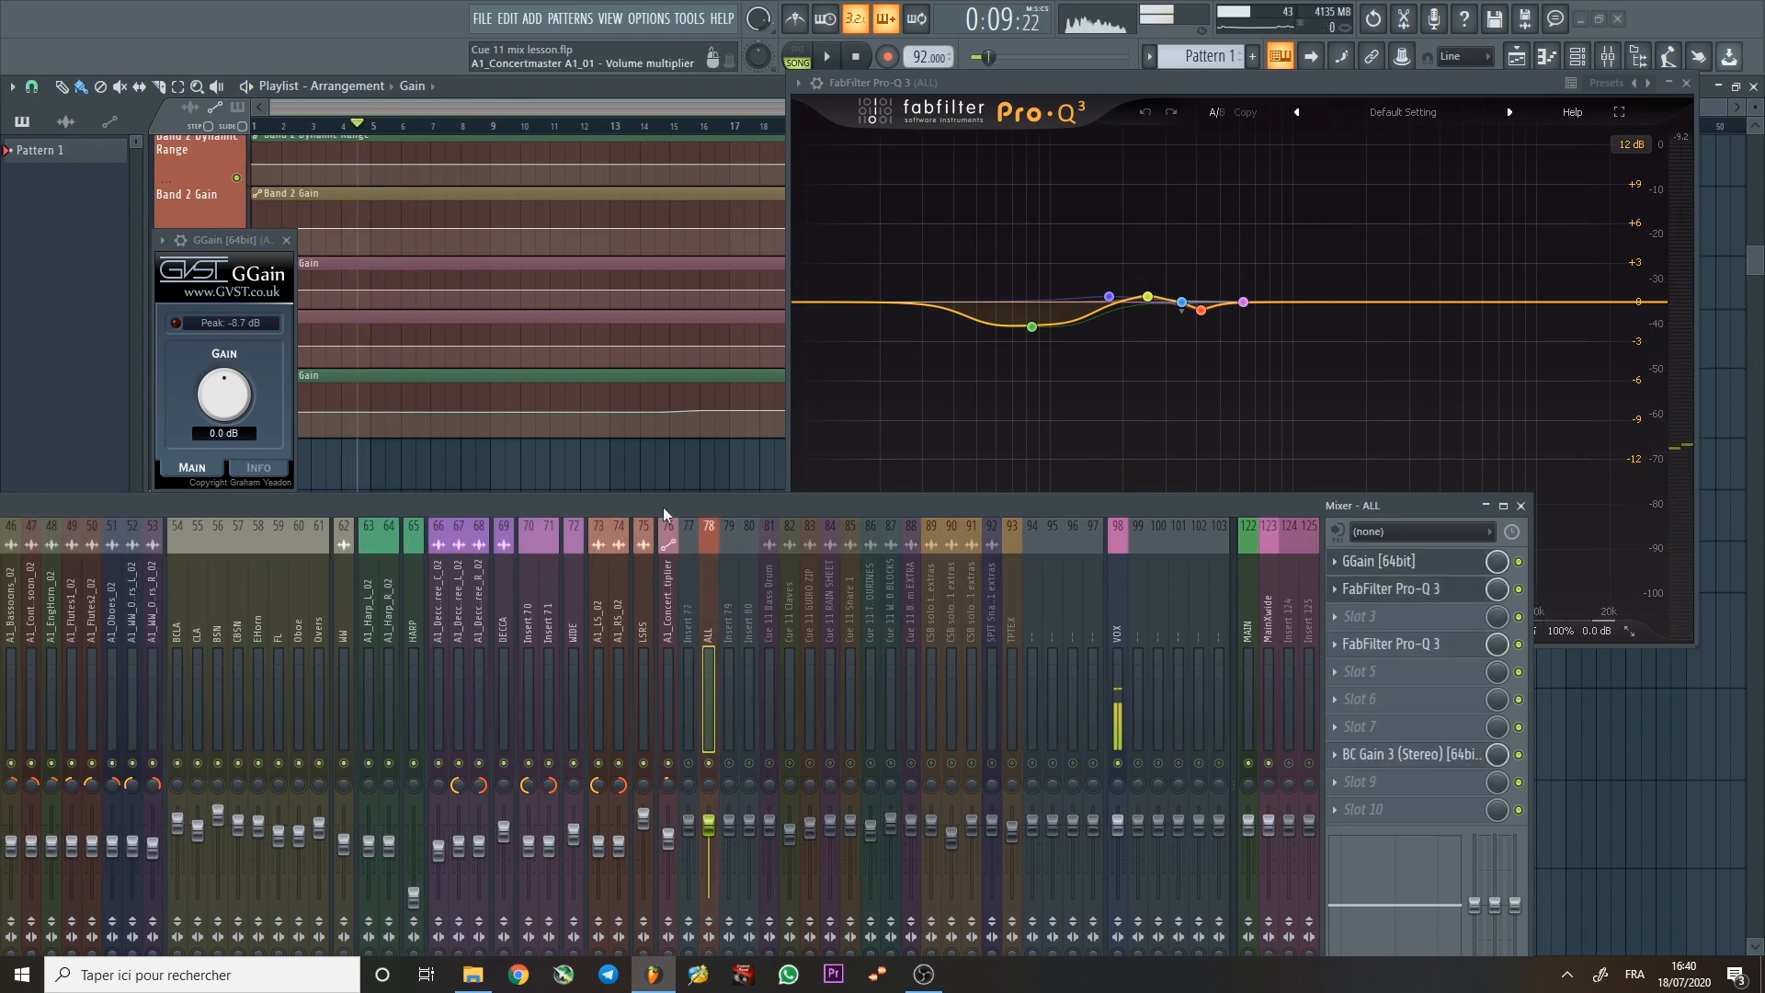
Move the ALL bus EQ window clear of the playlist's closing bars and play the cue from around bar 25.
left_click_drag(577, 126, 947, 124)
left_click_drag(1078, 81, 972, 303)
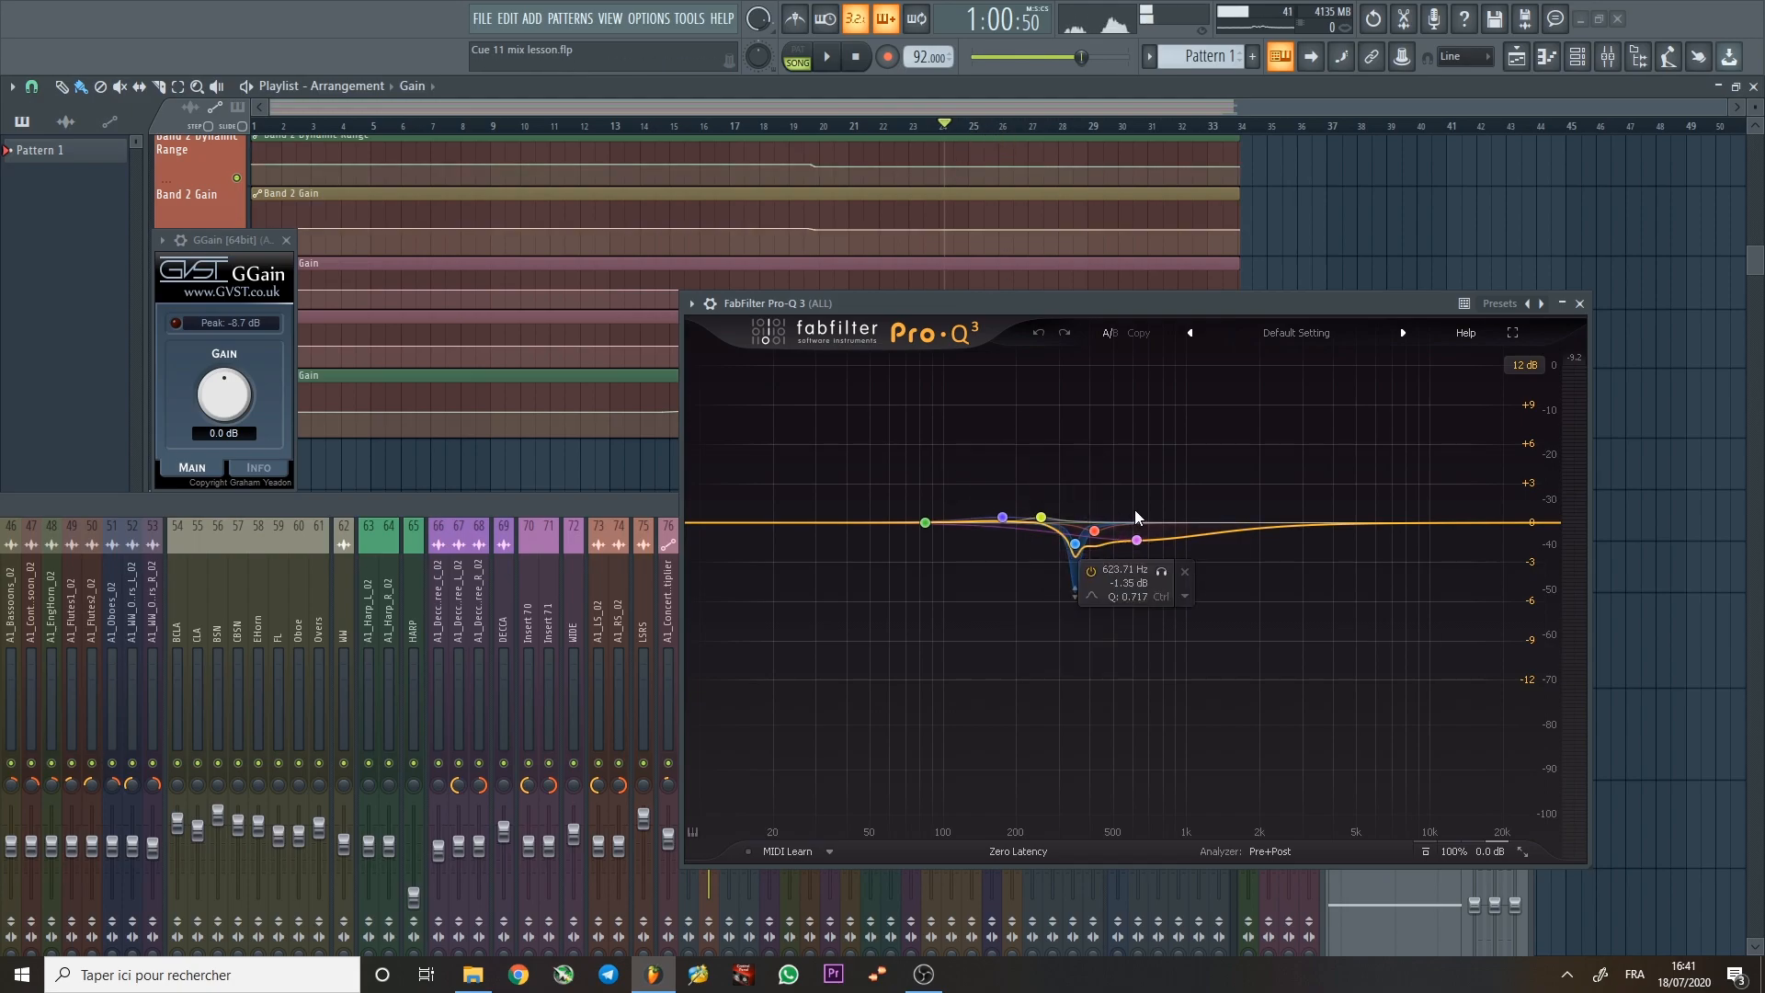
mouse_move(957, 472)
left_click(977, 129)
key("space")
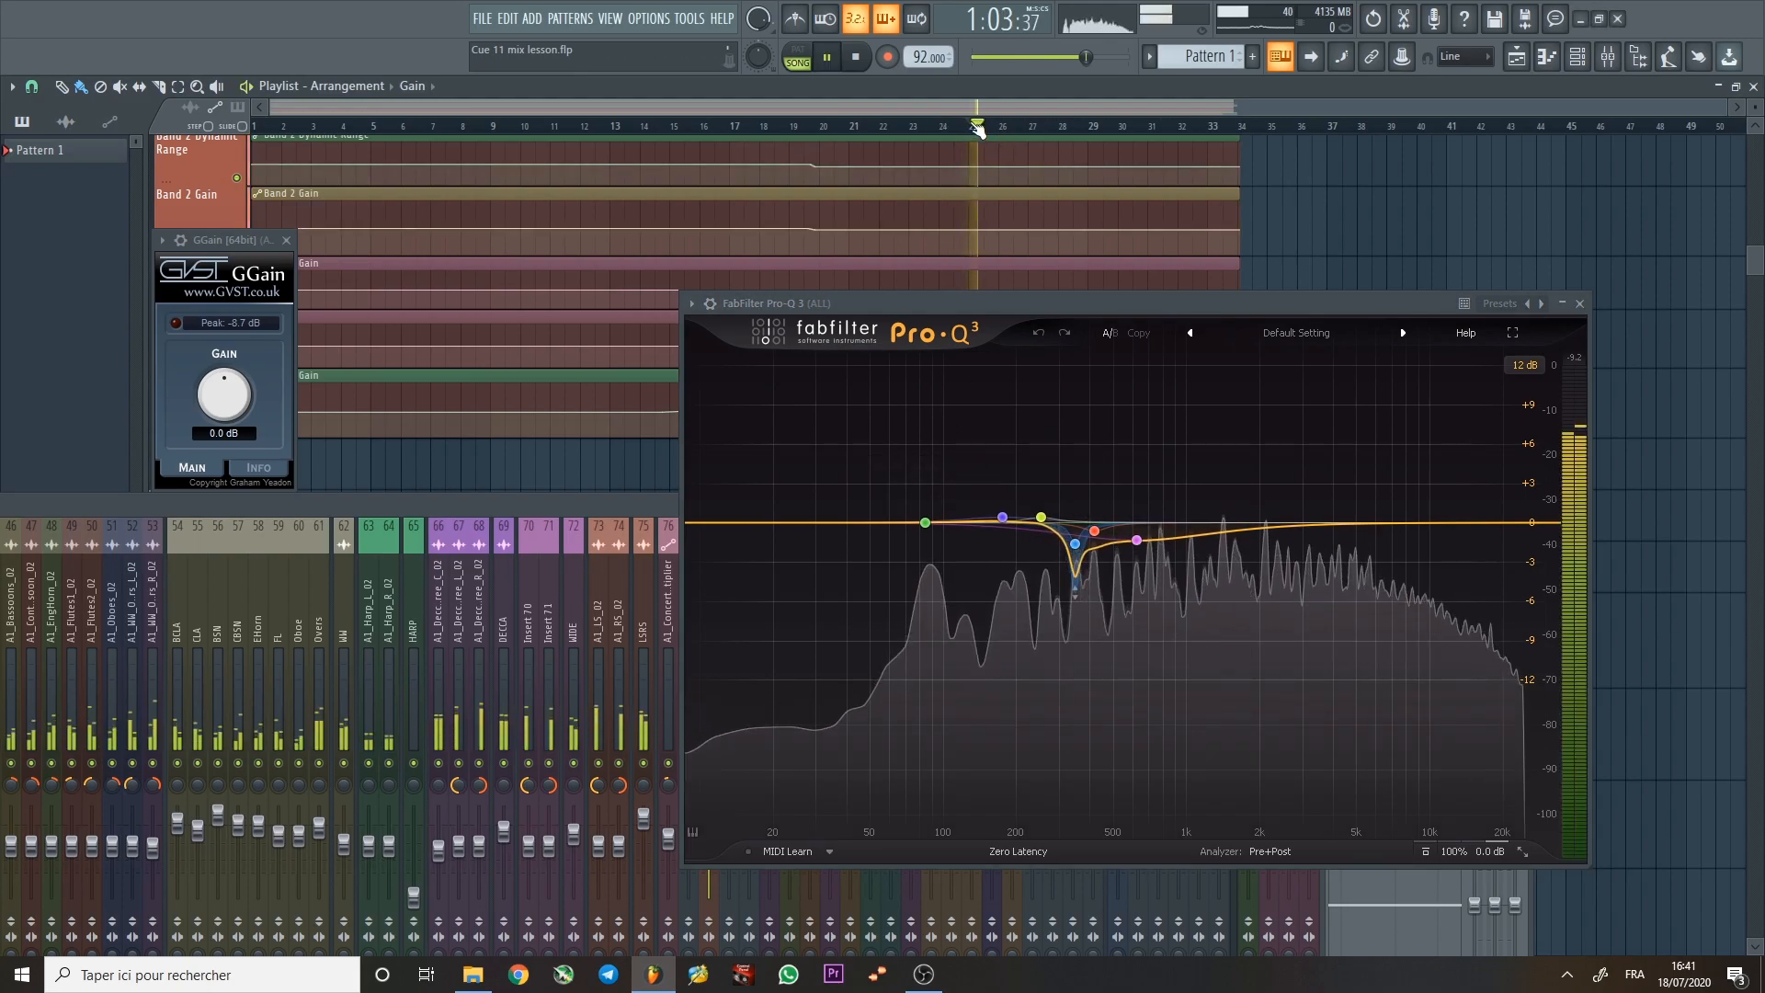
Replay from around bar 25 and bypass the first FabFilter Pro-Q 3 on the ALL bus to compare.
key("space")
left_click(628, 515)
key("space")
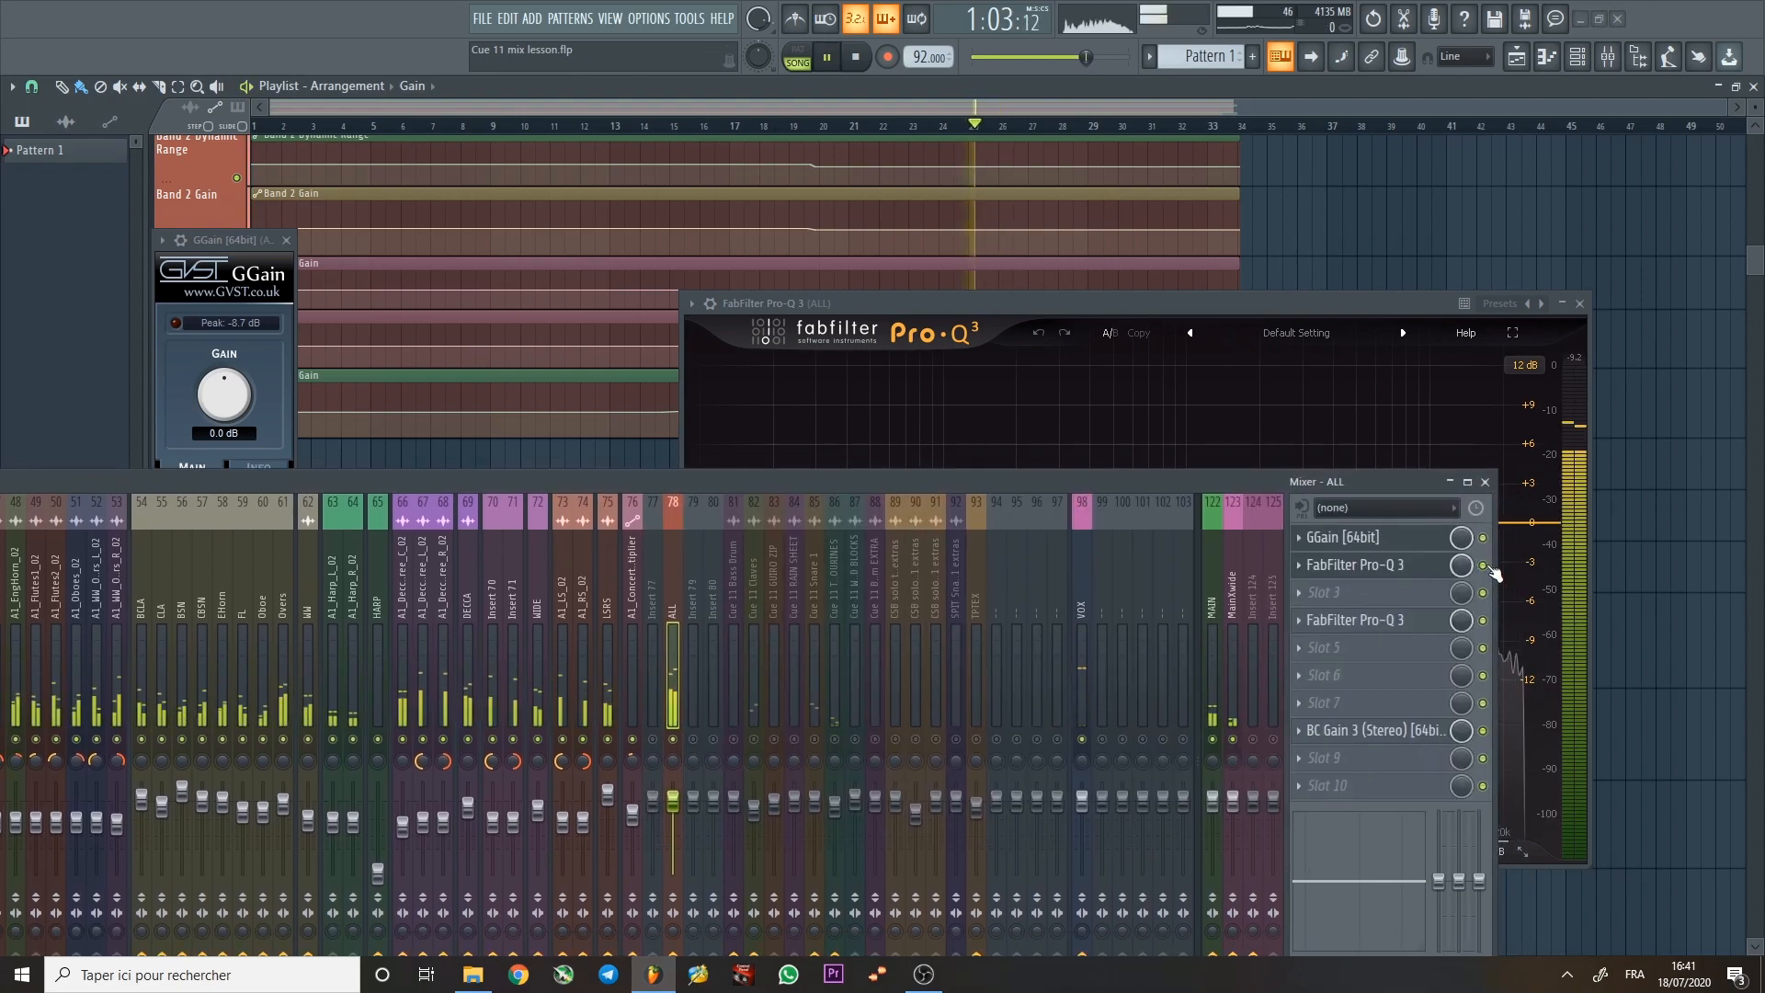
left_click_drag(1194, 487, 1228, 609)
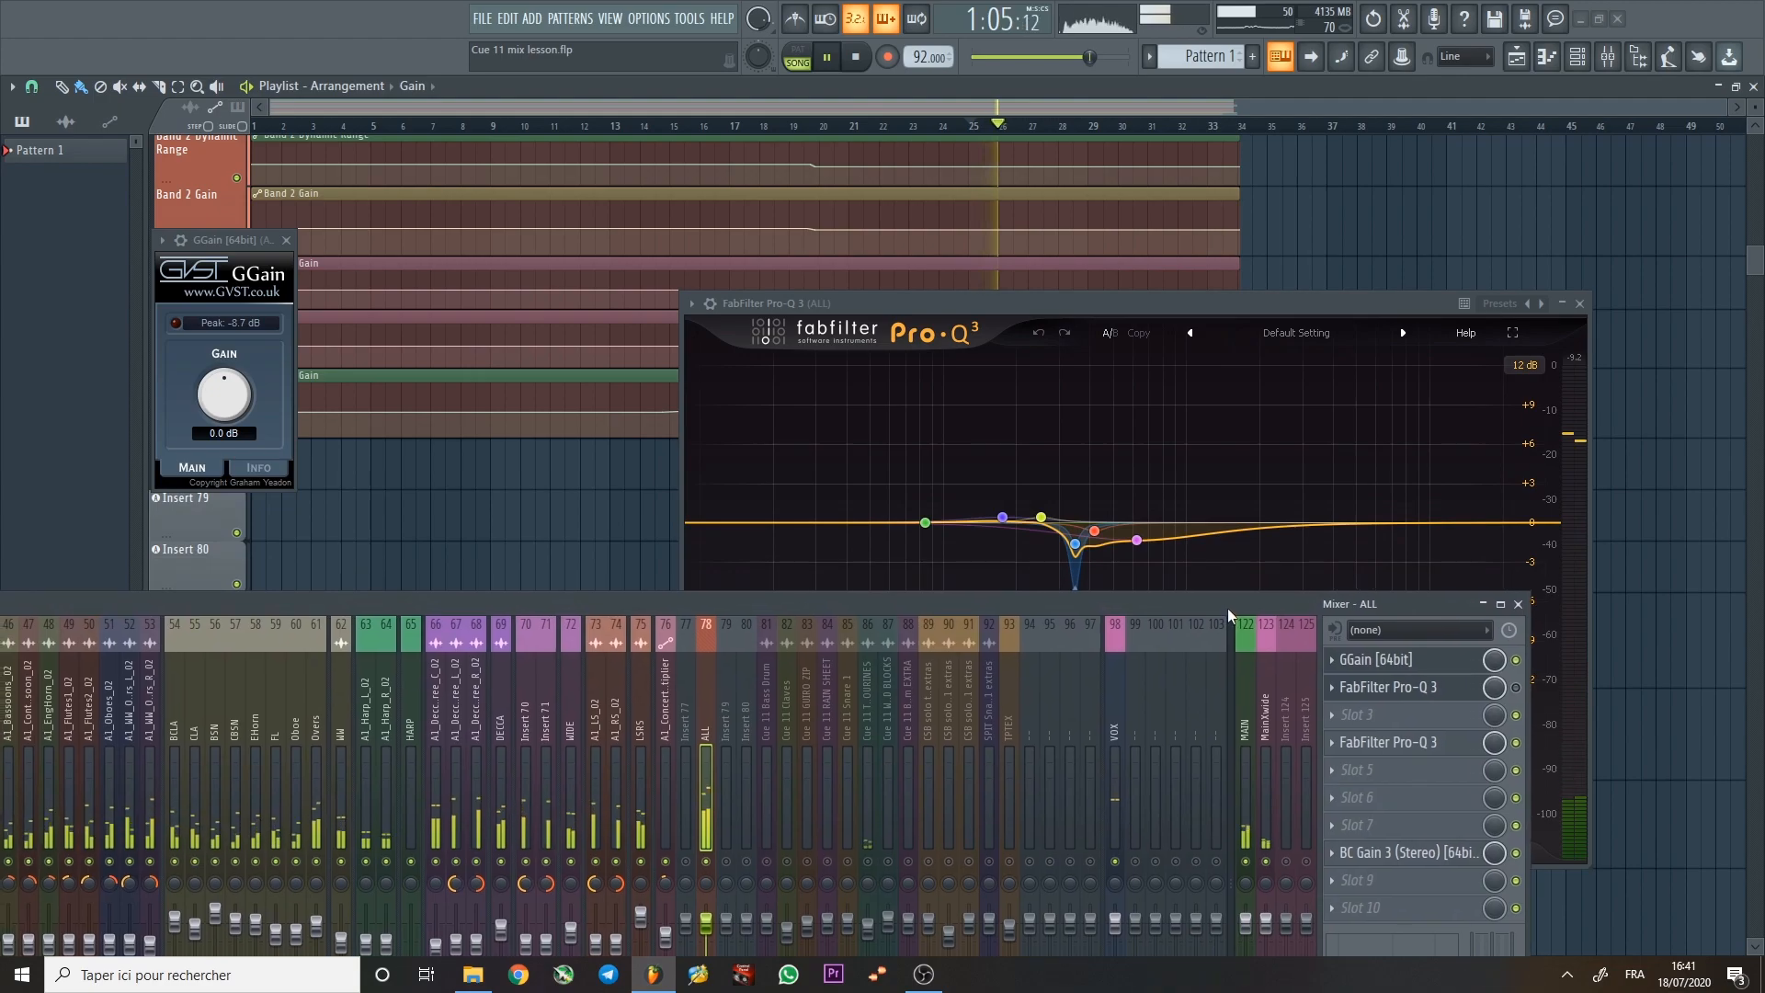
Audition the passage around bar 26 with the first ALL bus EQ still bypassed.
key("space")
left_click(1015, 129)
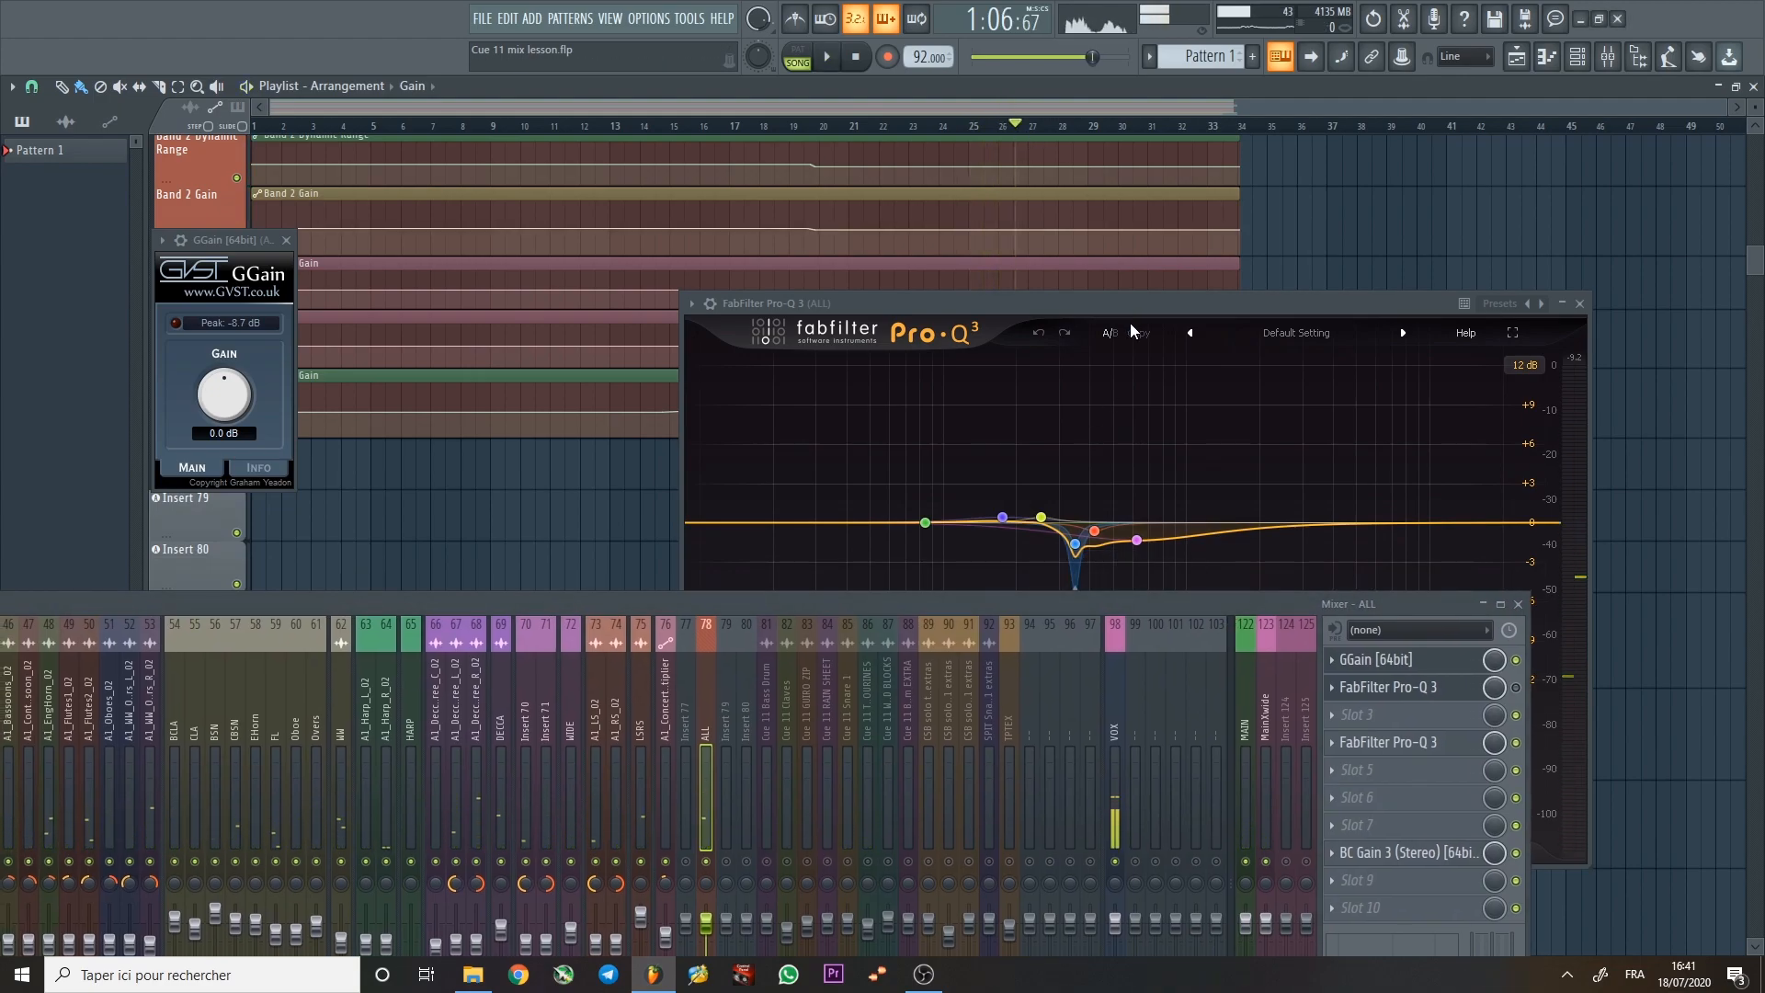
key("space")
key("space")
key("space")
key("space")
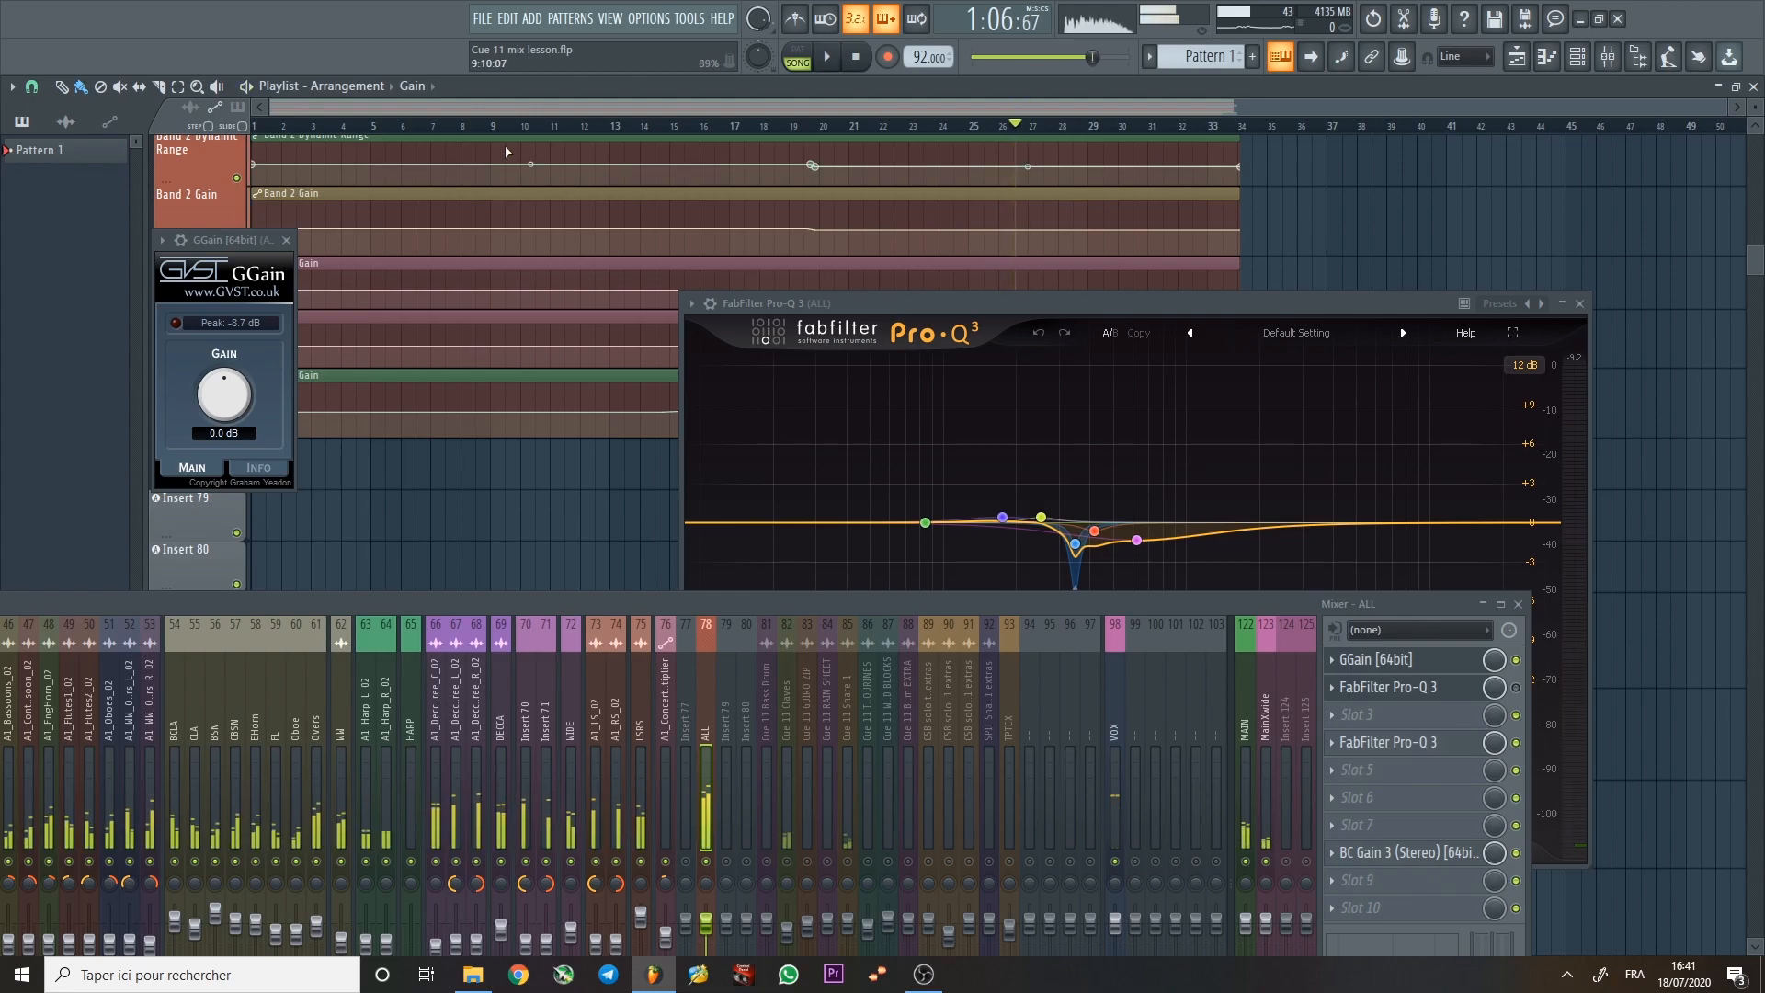
Play the cue from around bar 6, re-enable the first ALL bus EQ while listening, and stop playback.
left_click(421, 129)
key("space")
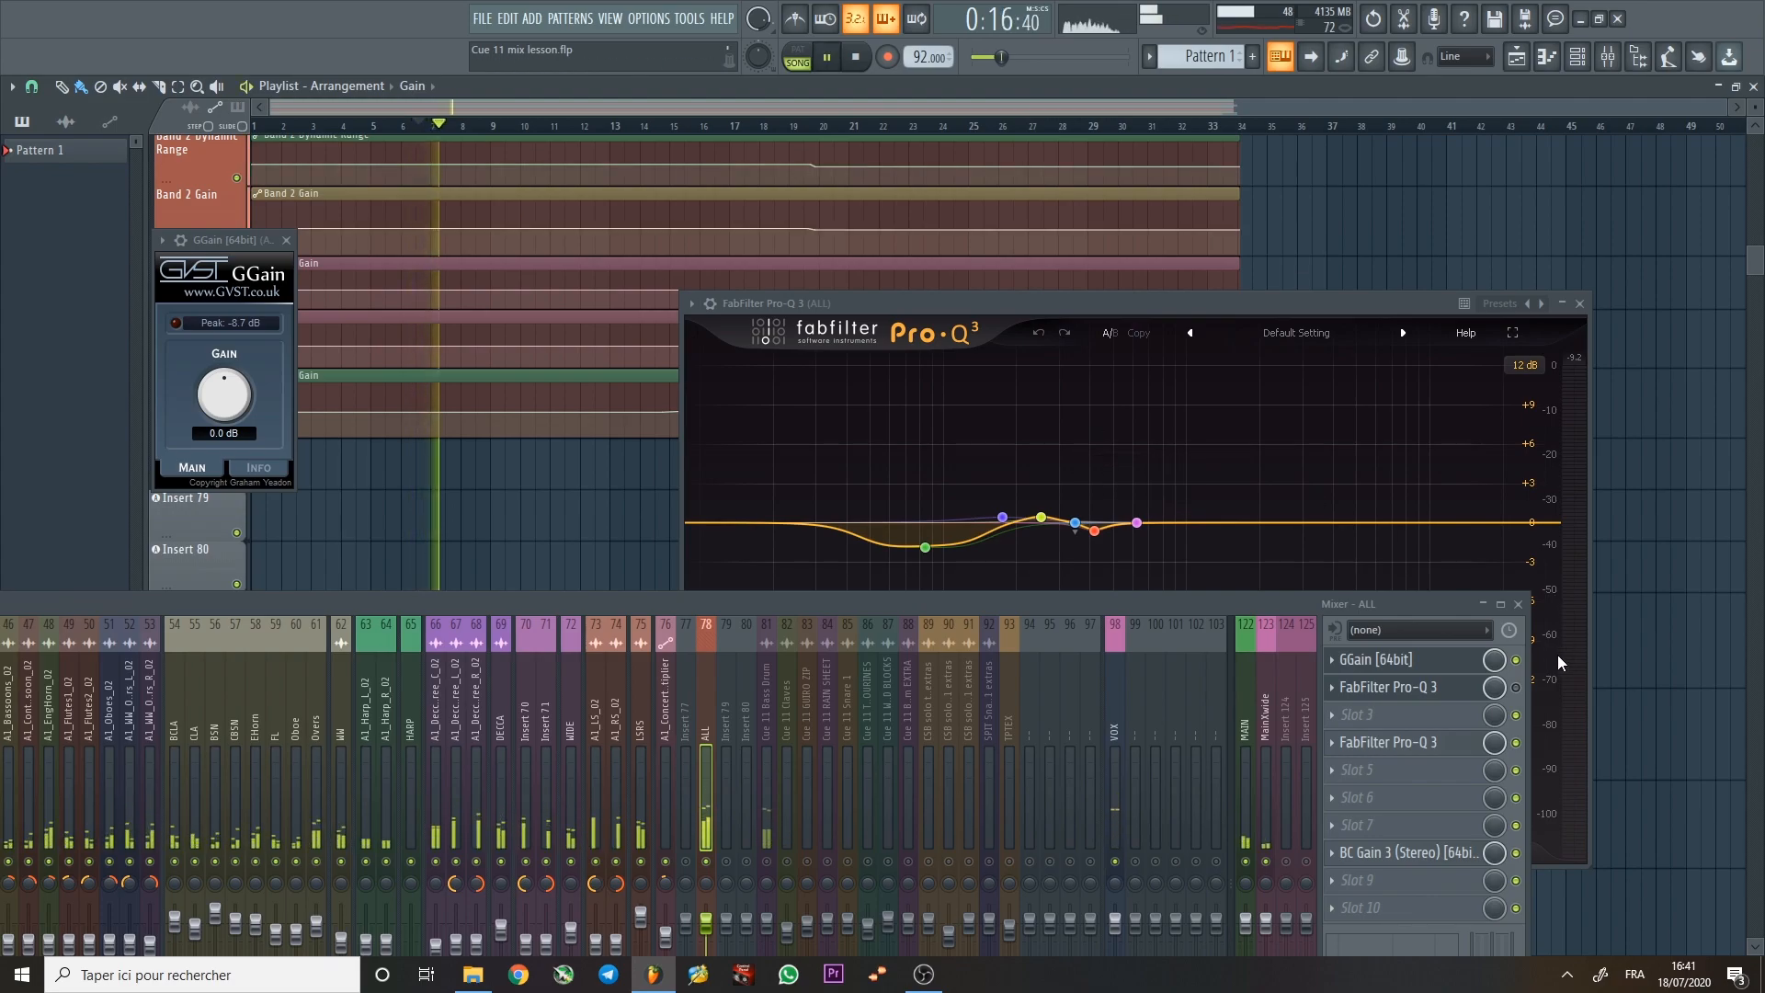
left_click(1517, 688)
key("space")
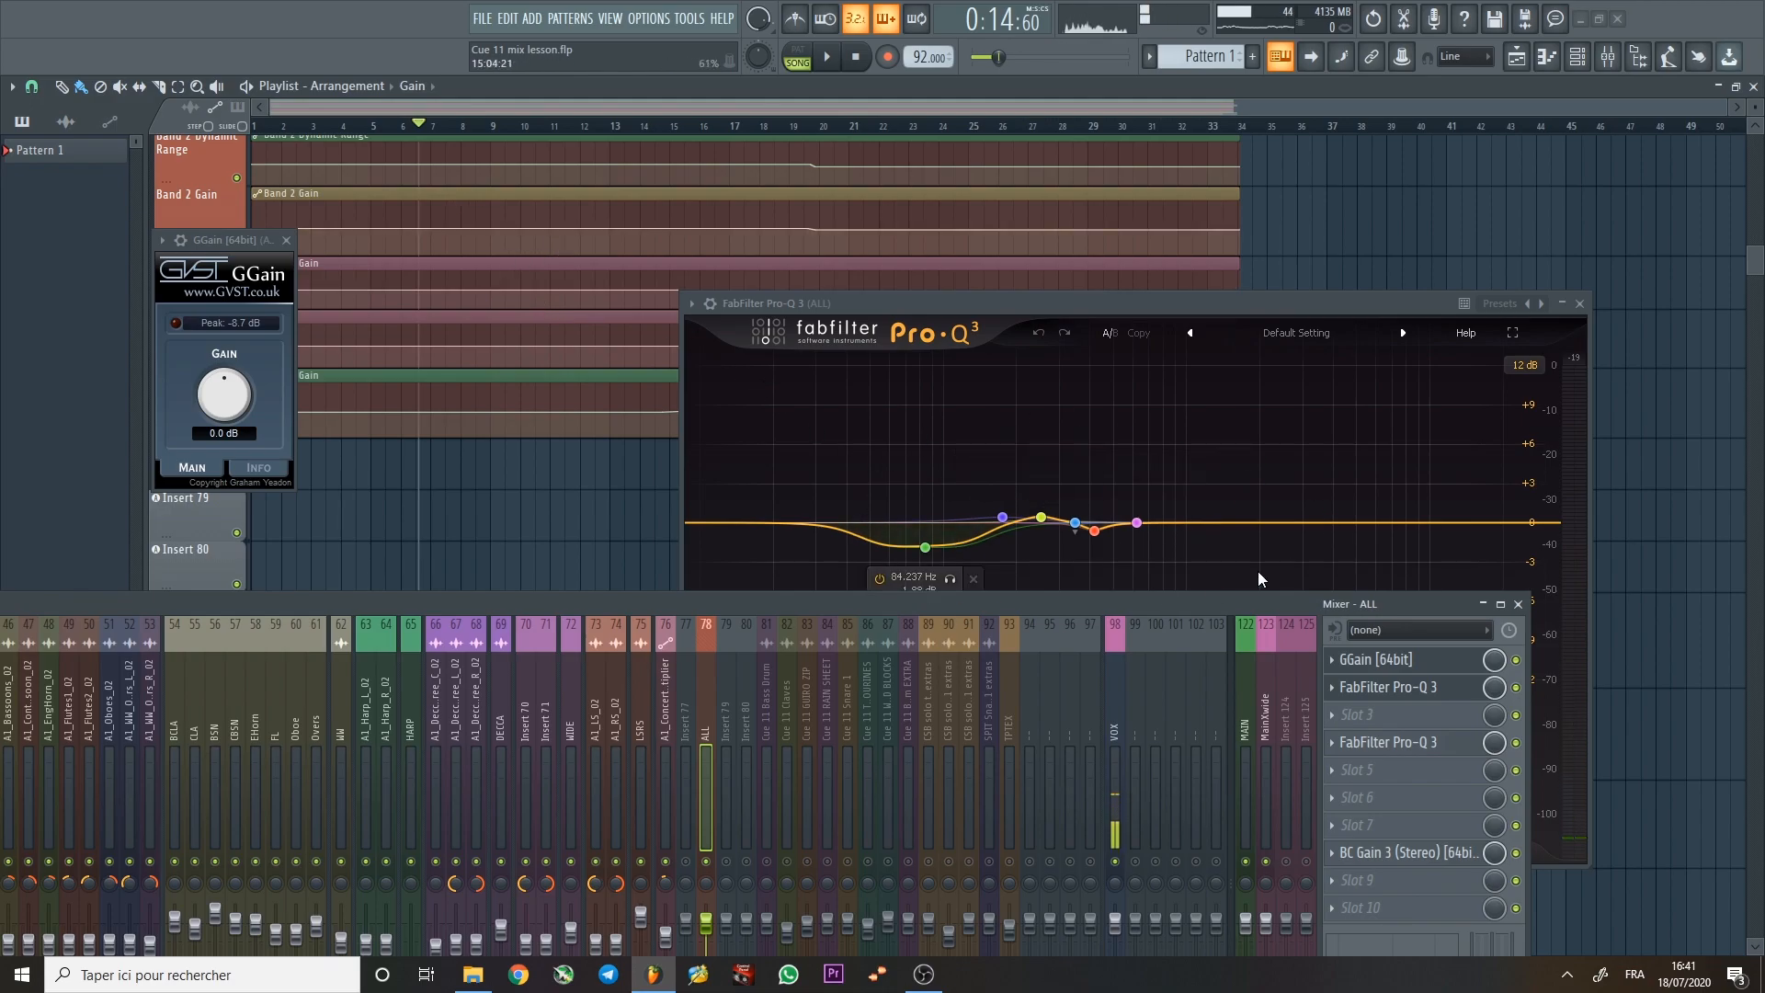
Inspect the second Pro-Q 3 and BC Gain 3 on the ALL bus, closing all of the bus's plugin windows.
left_click(1581, 304)
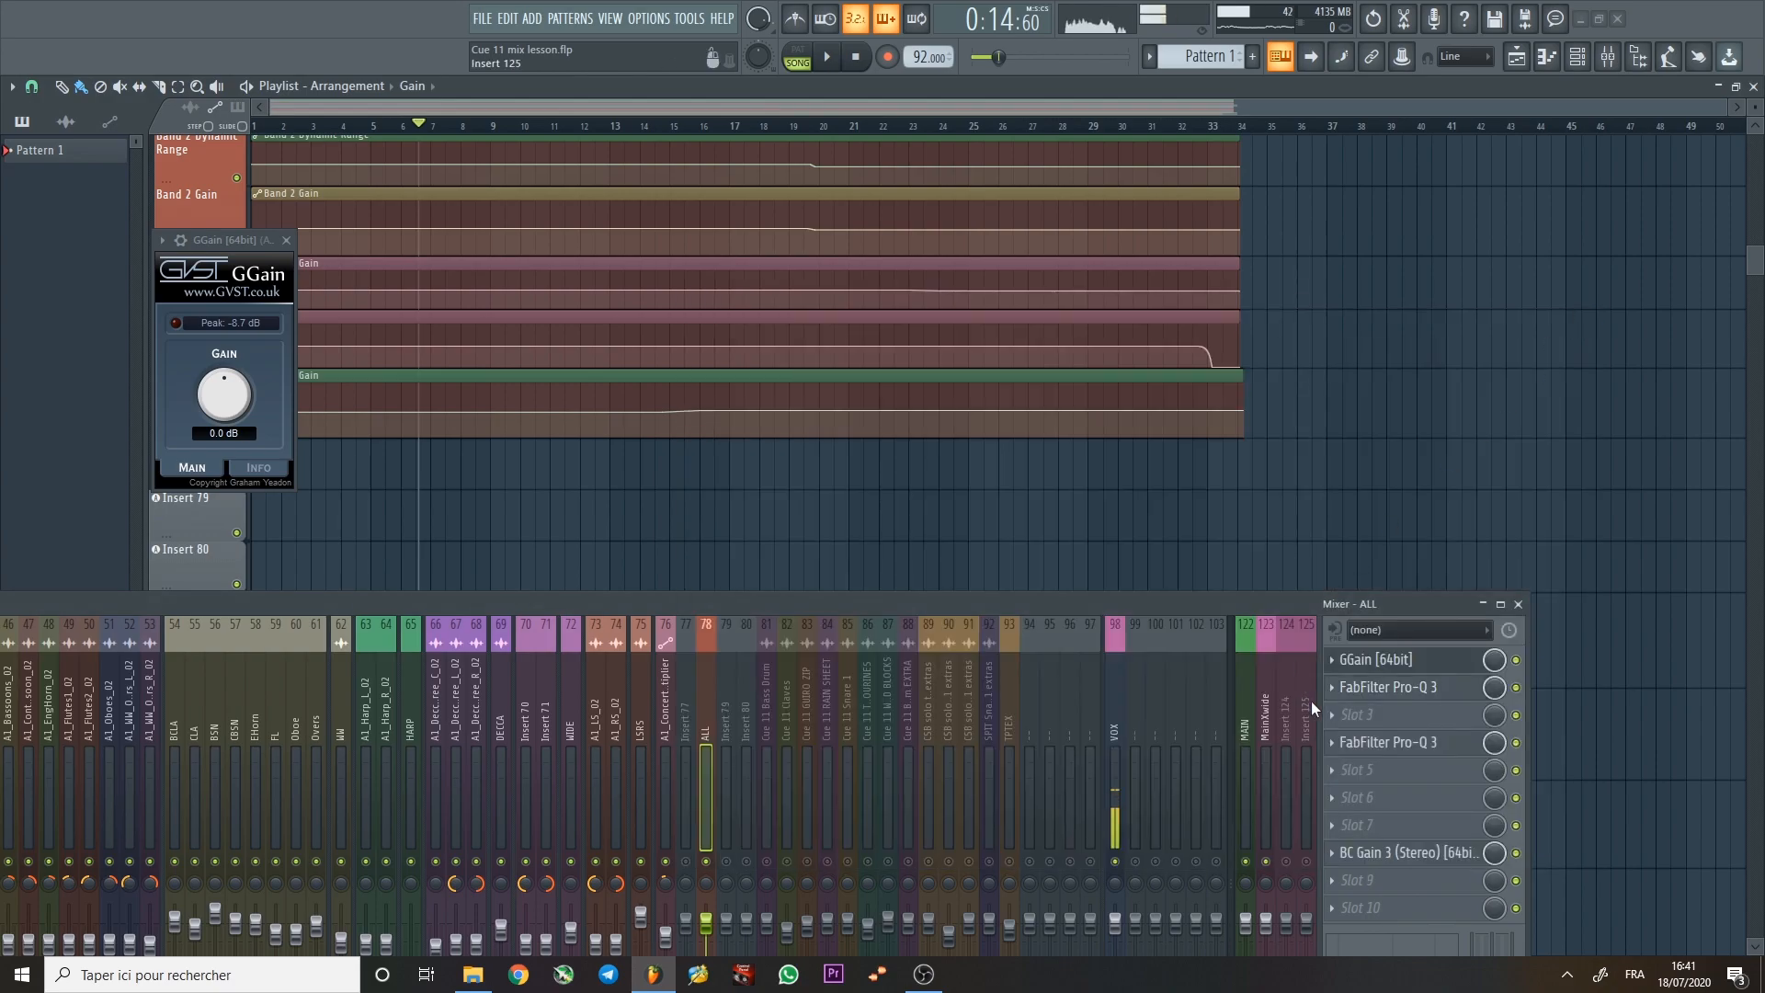
left_click(1417, 749)
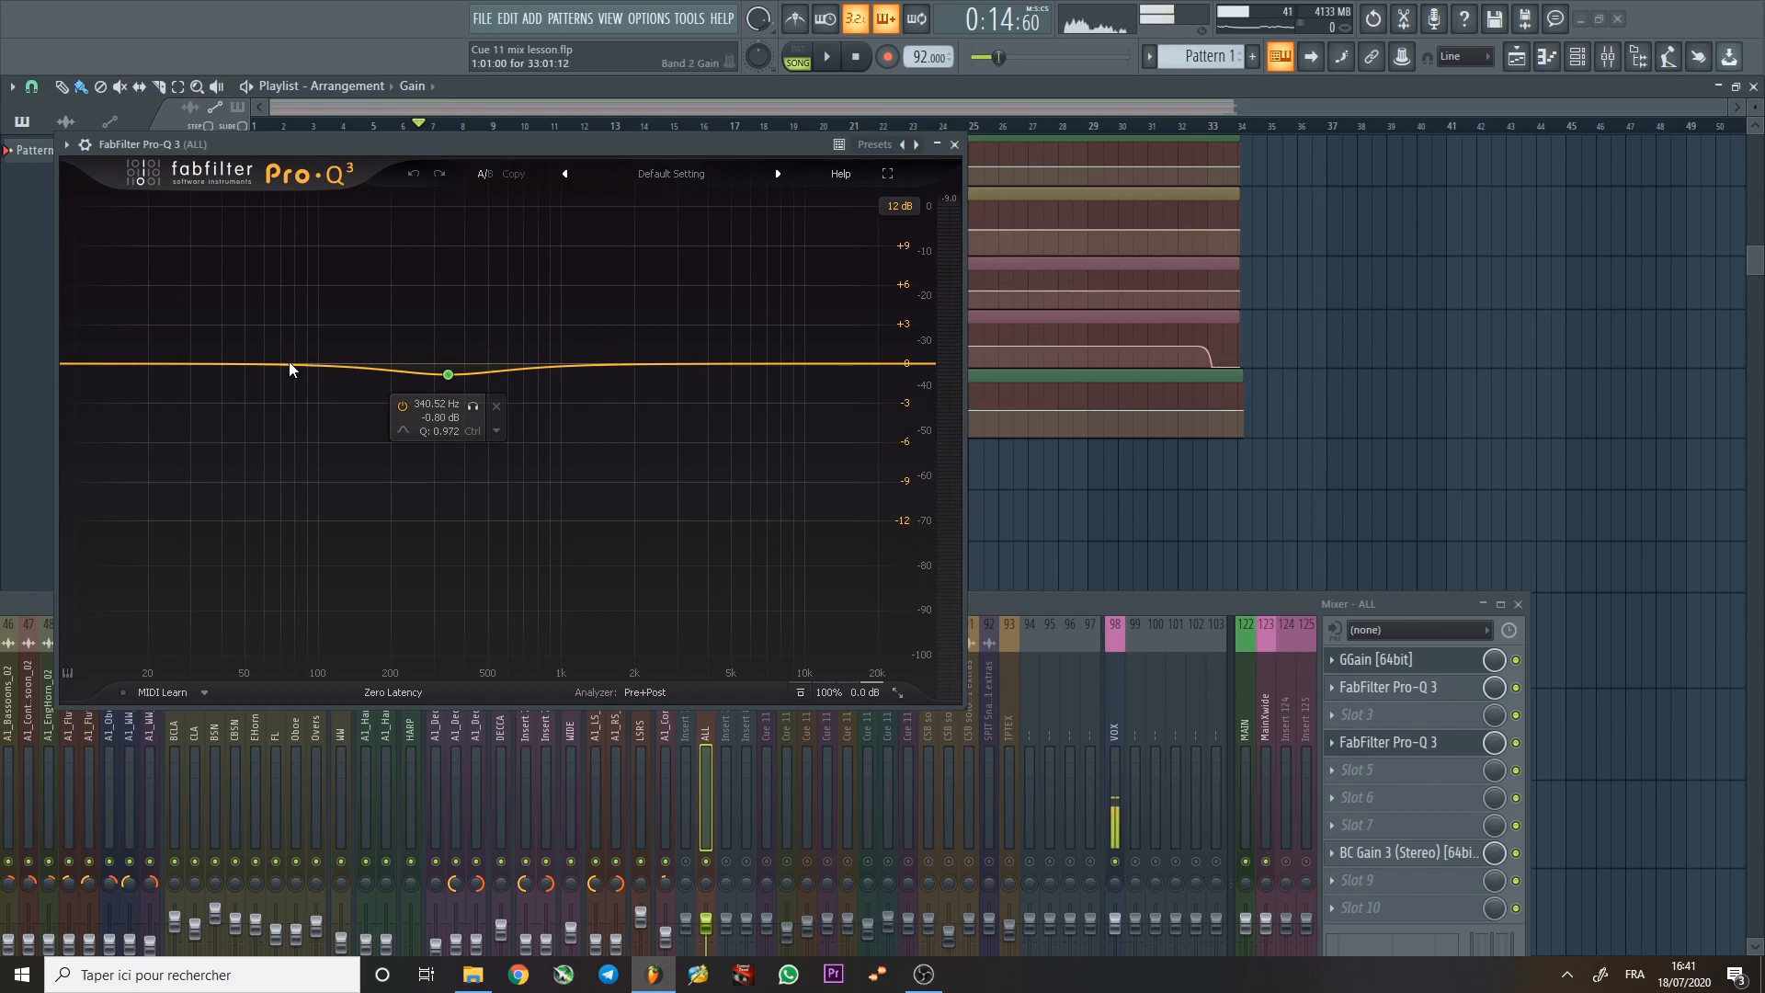
left_click(954, 145)
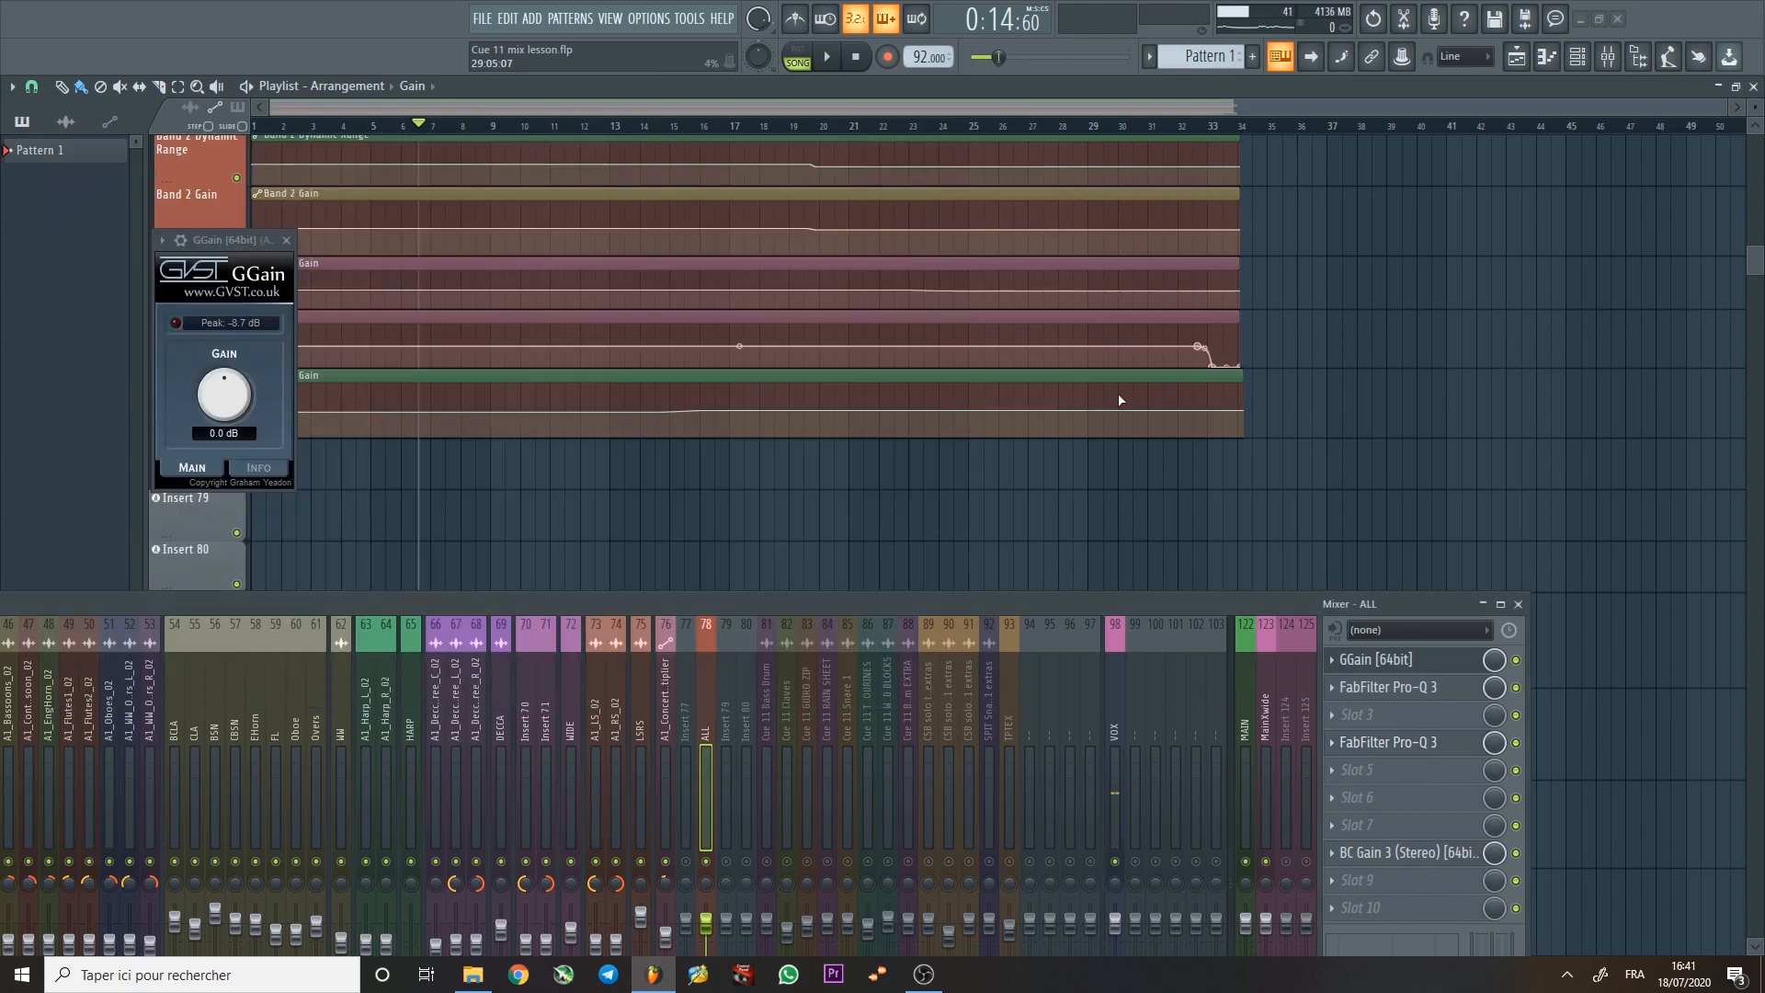
left_click(1428, 853)
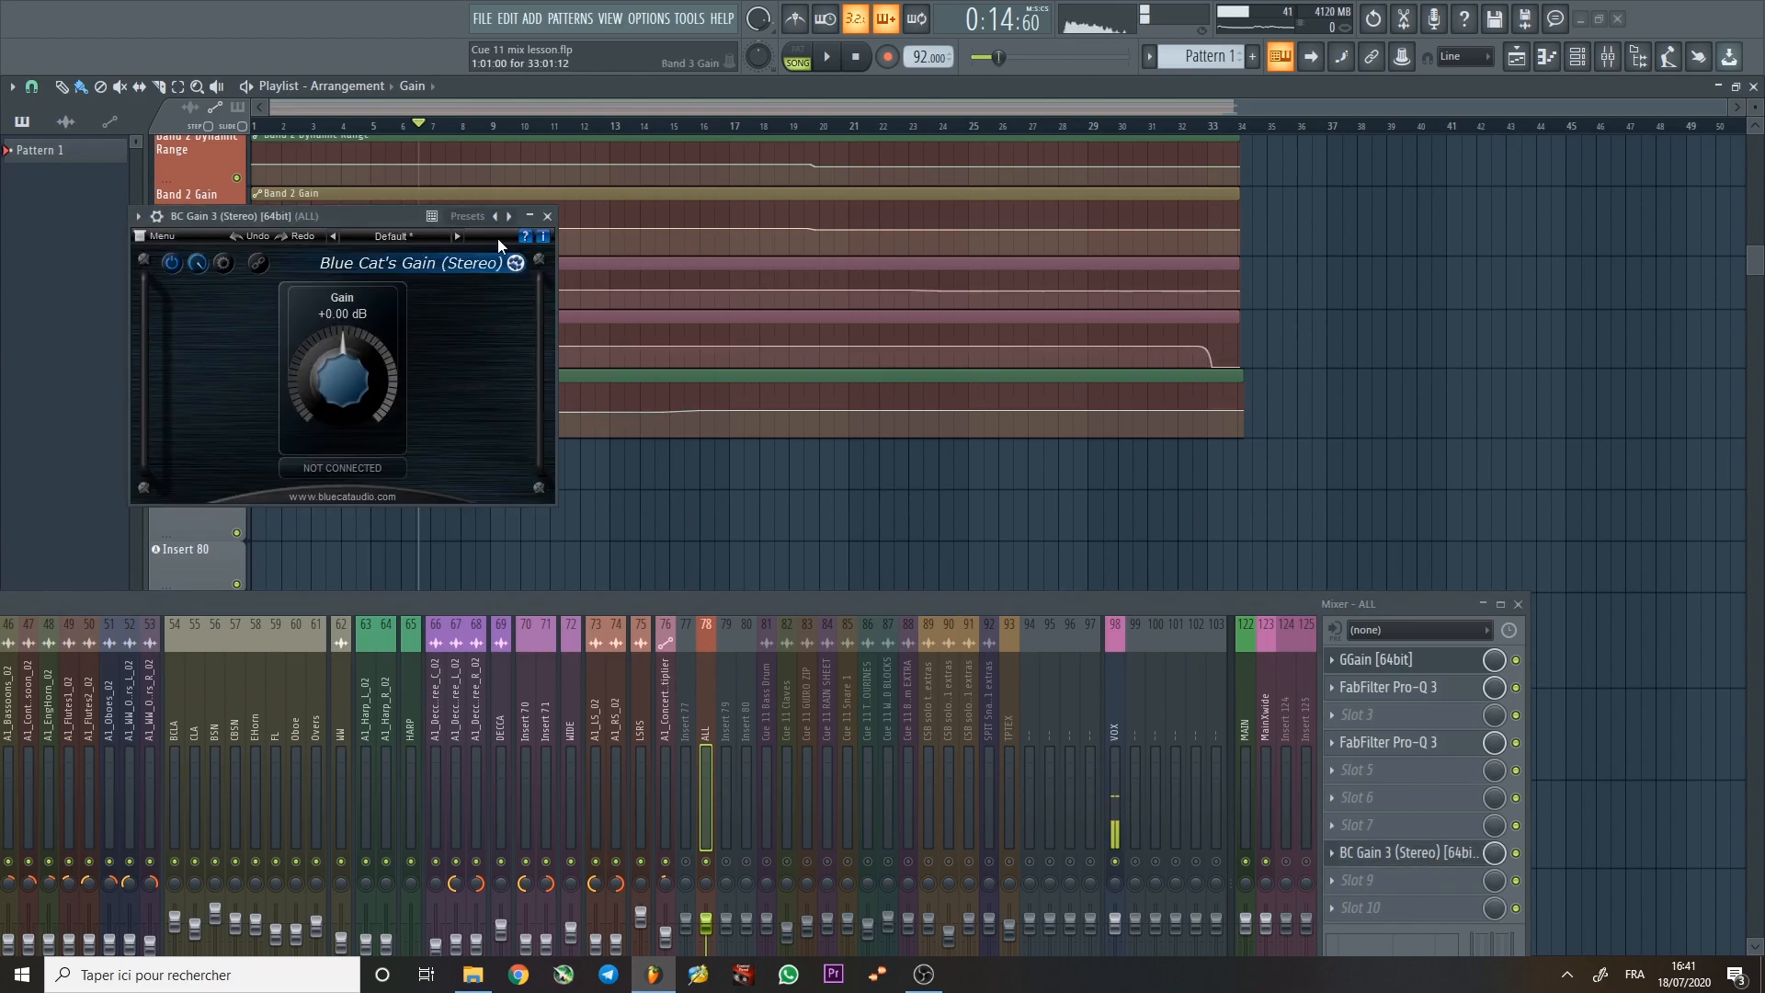
left_click(549, 217)
left_click(288, 241)
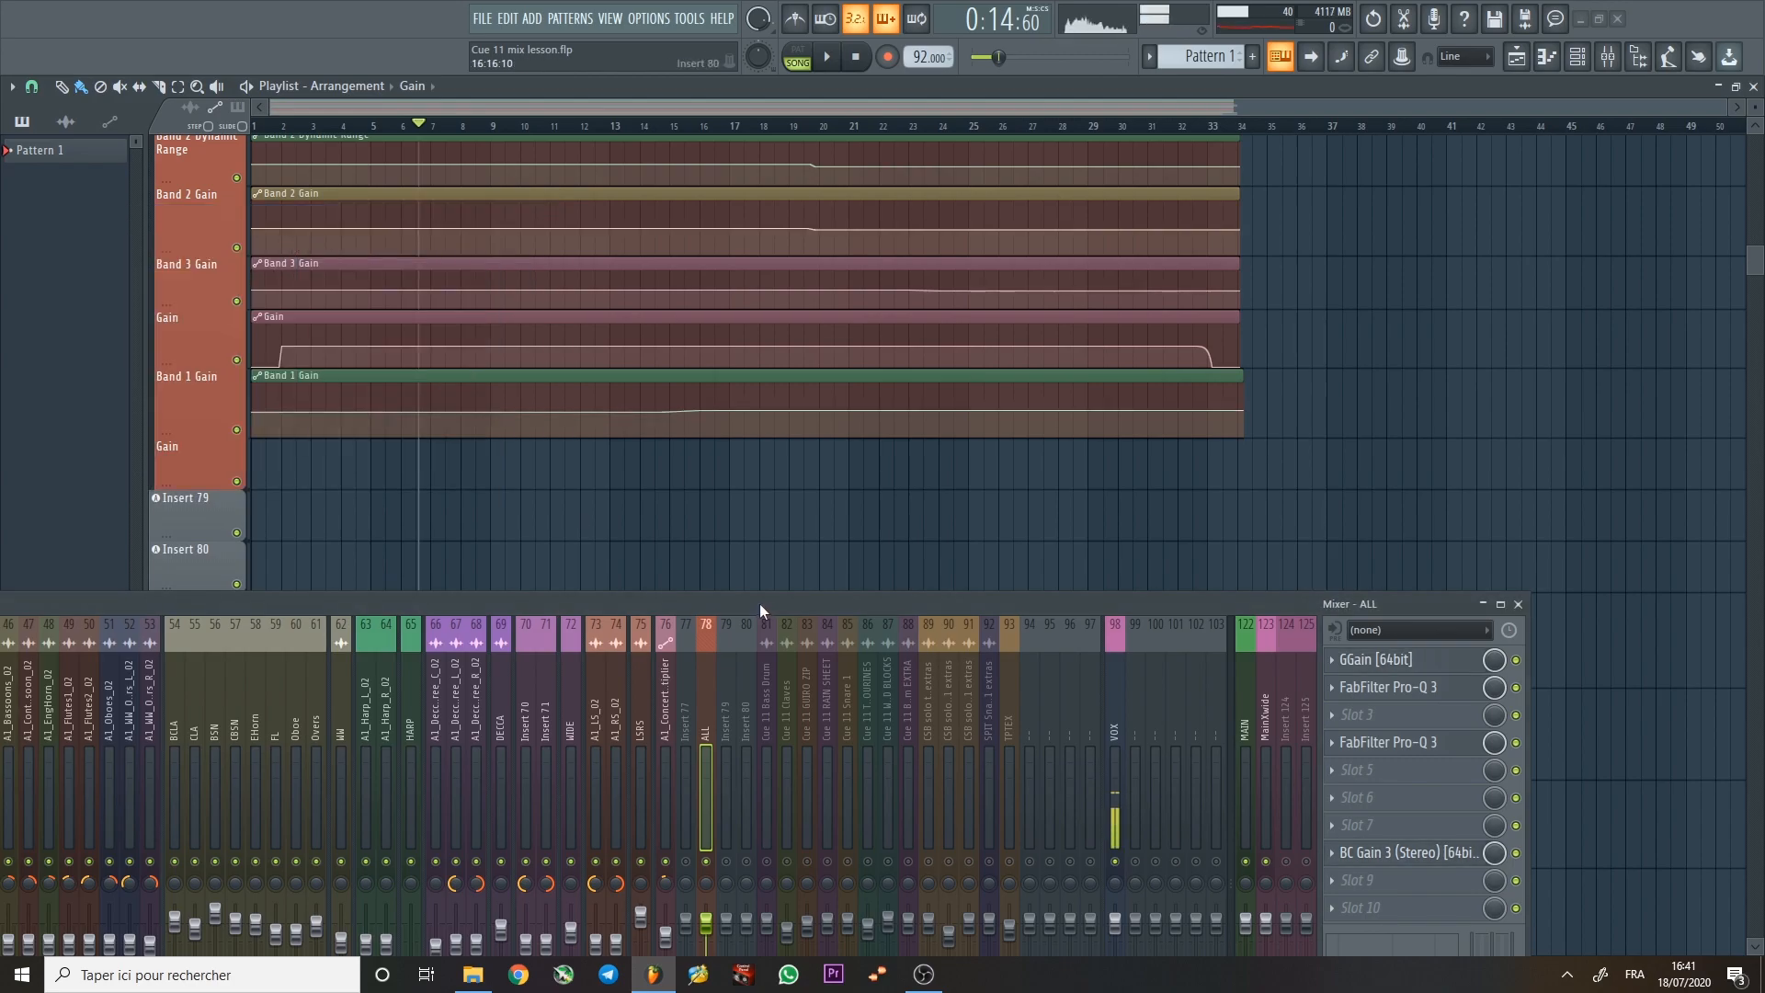
Select the Cue 11 Bass Drum insert and open its FabFilter Pro-Q 3 while playing from around bar 11.
left_click_drag(759, 603, 781, 294)
left_click(784, 400)
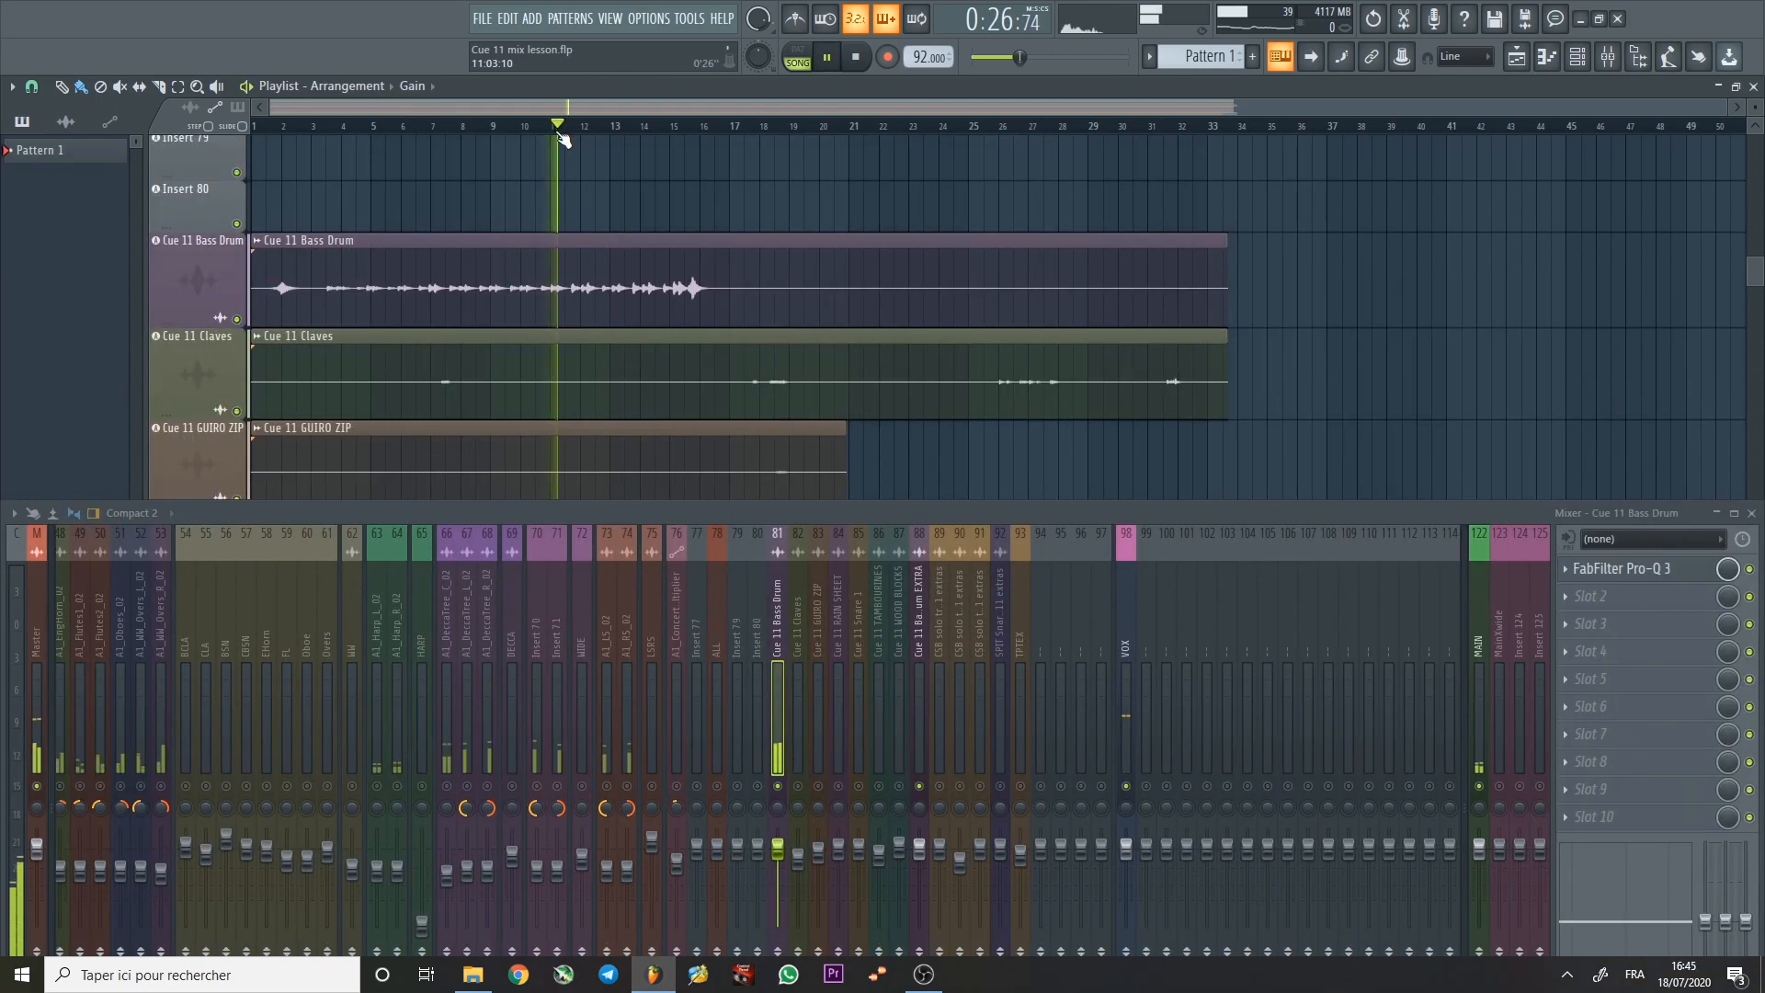
left_click_drag(835, 516, 776, 317)
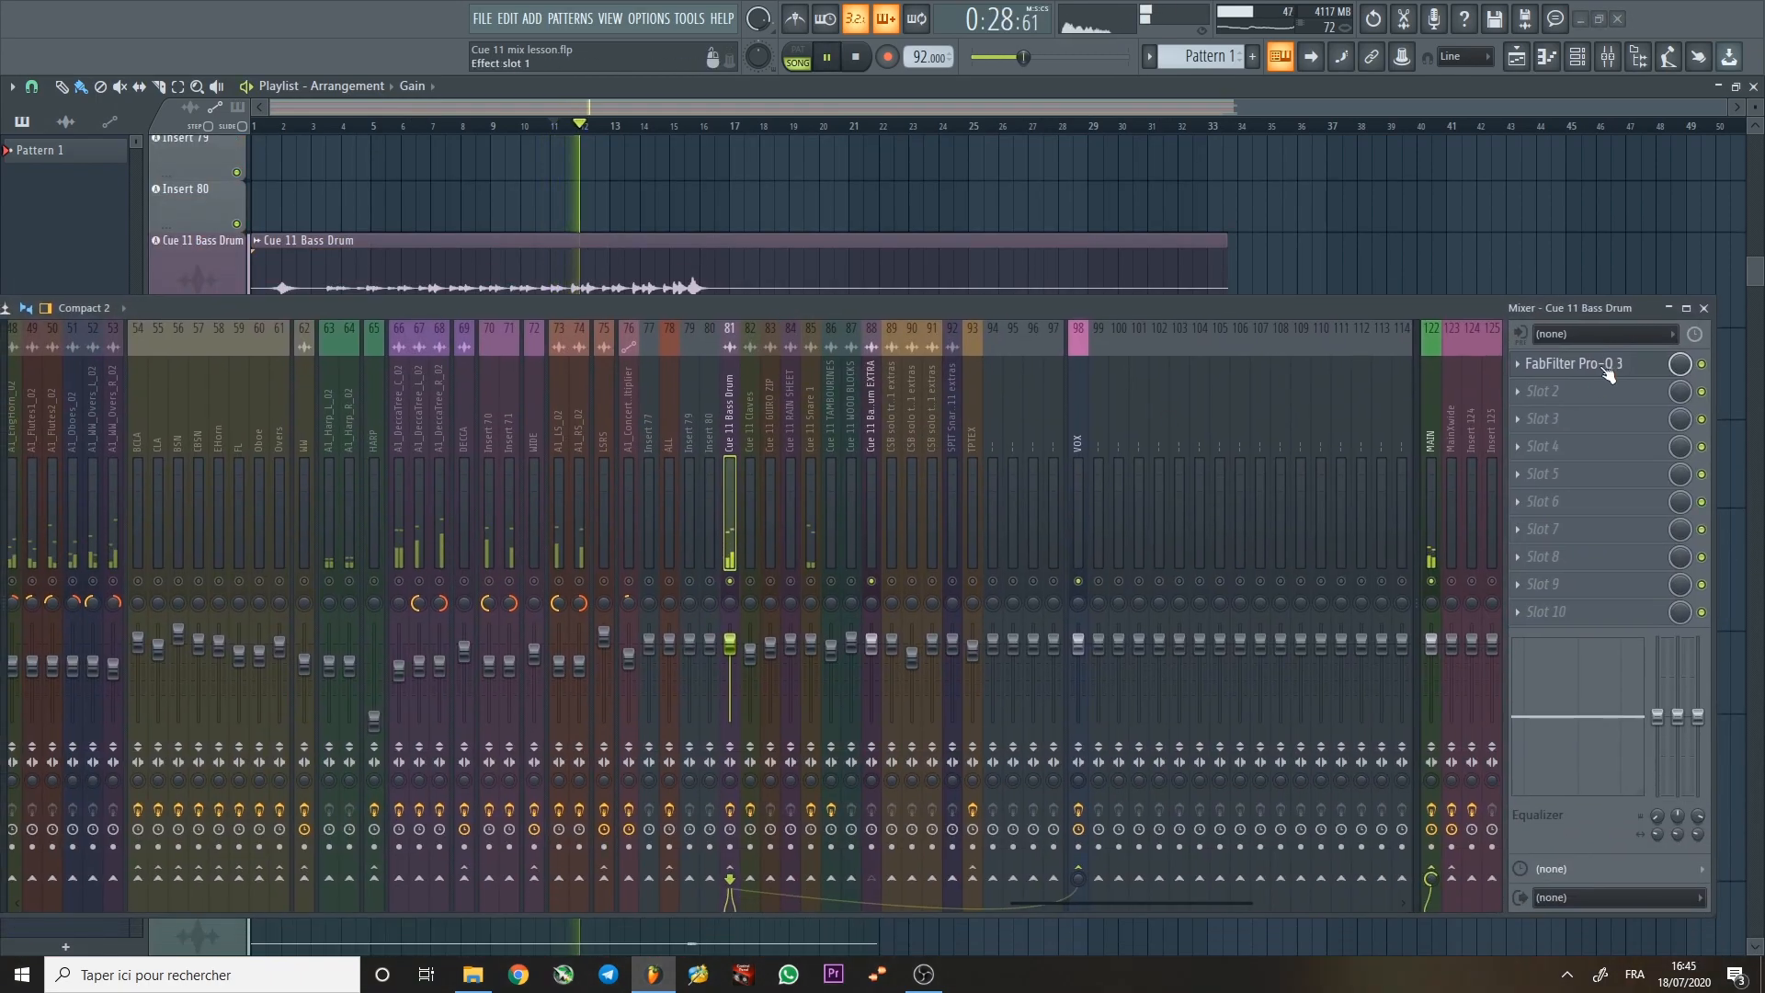
left_click(1600, 366)
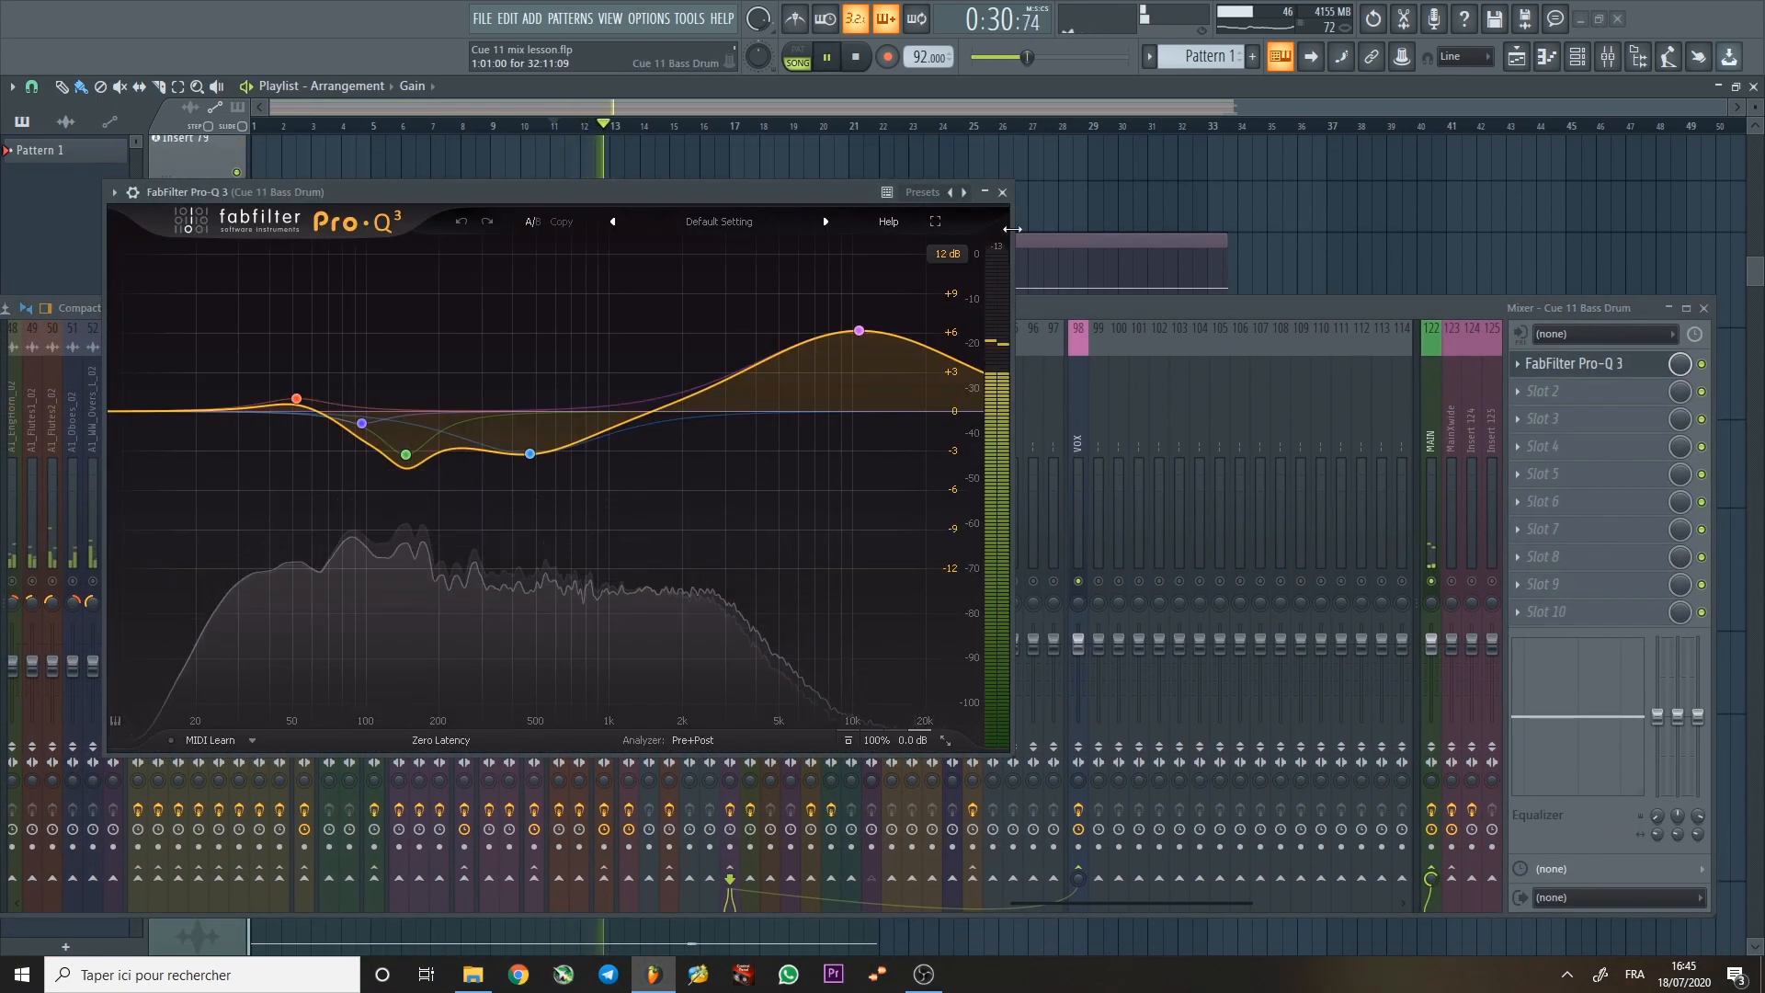
Compare the bass drum with its EQ bypassed and enabled, keeping the curve in view above the mixer, and stop playback.
left_click(1493, 336)
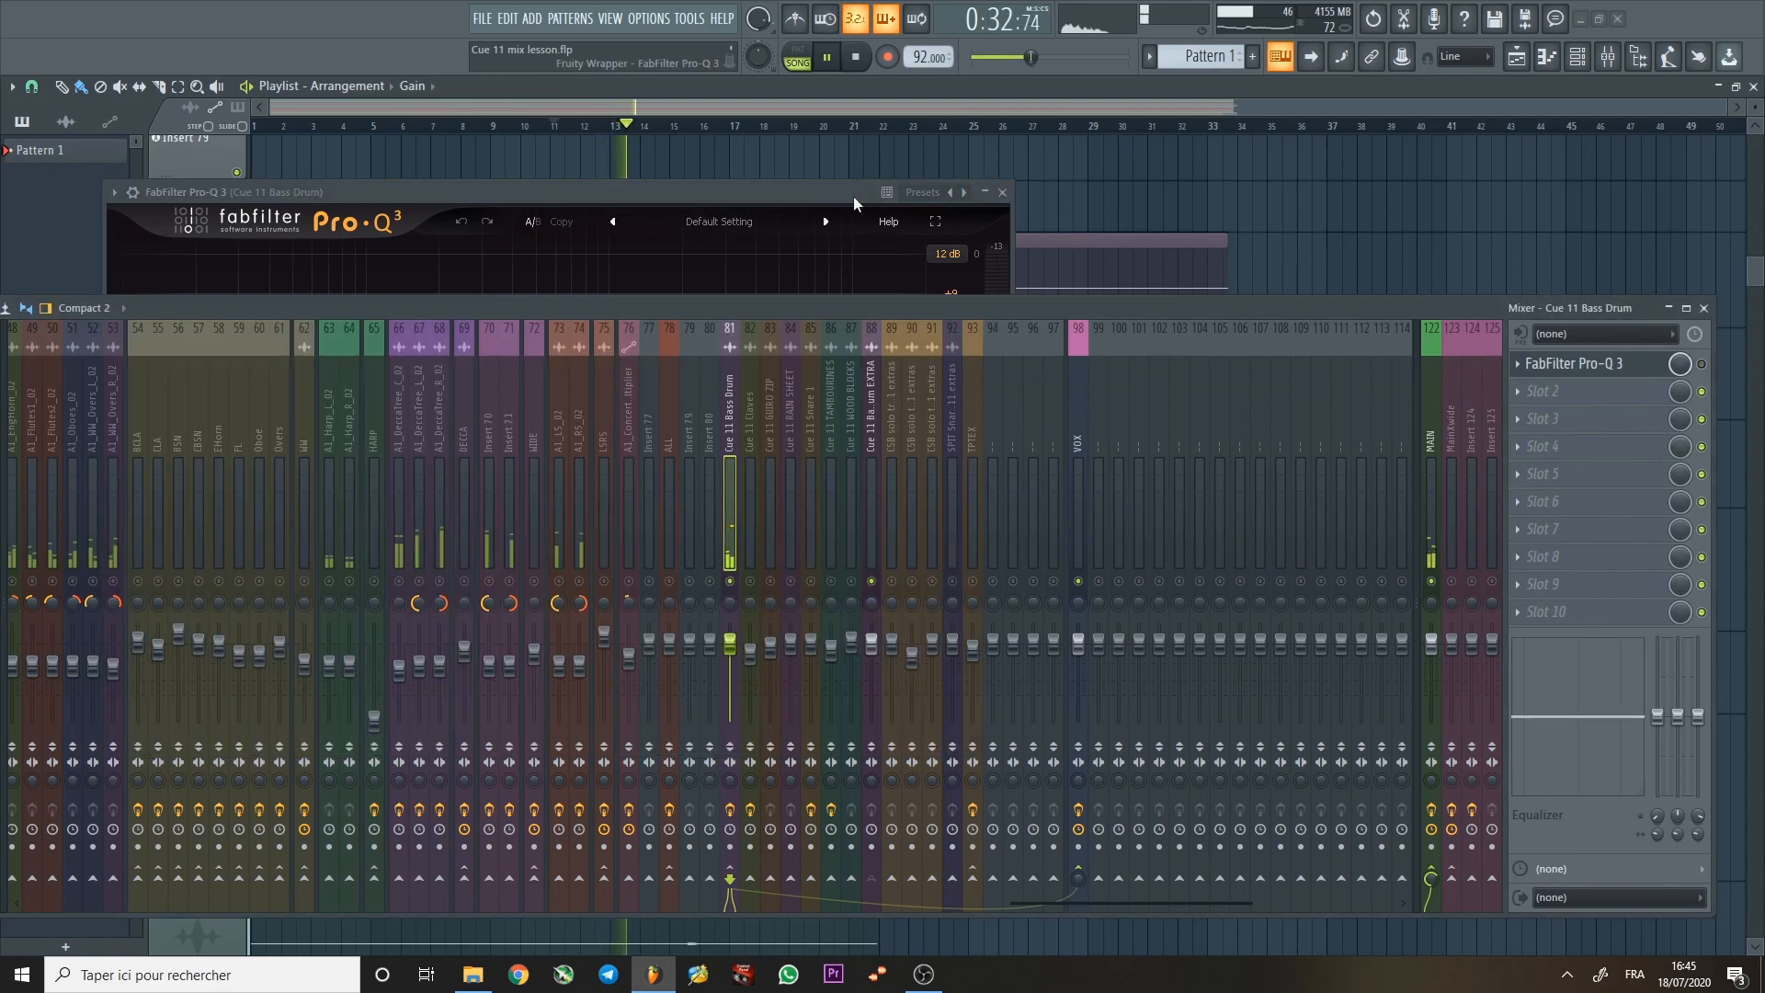
left_click_drag(853, 196, 1052, 158)
left_click_drag(1223, 309, 1059, 612)
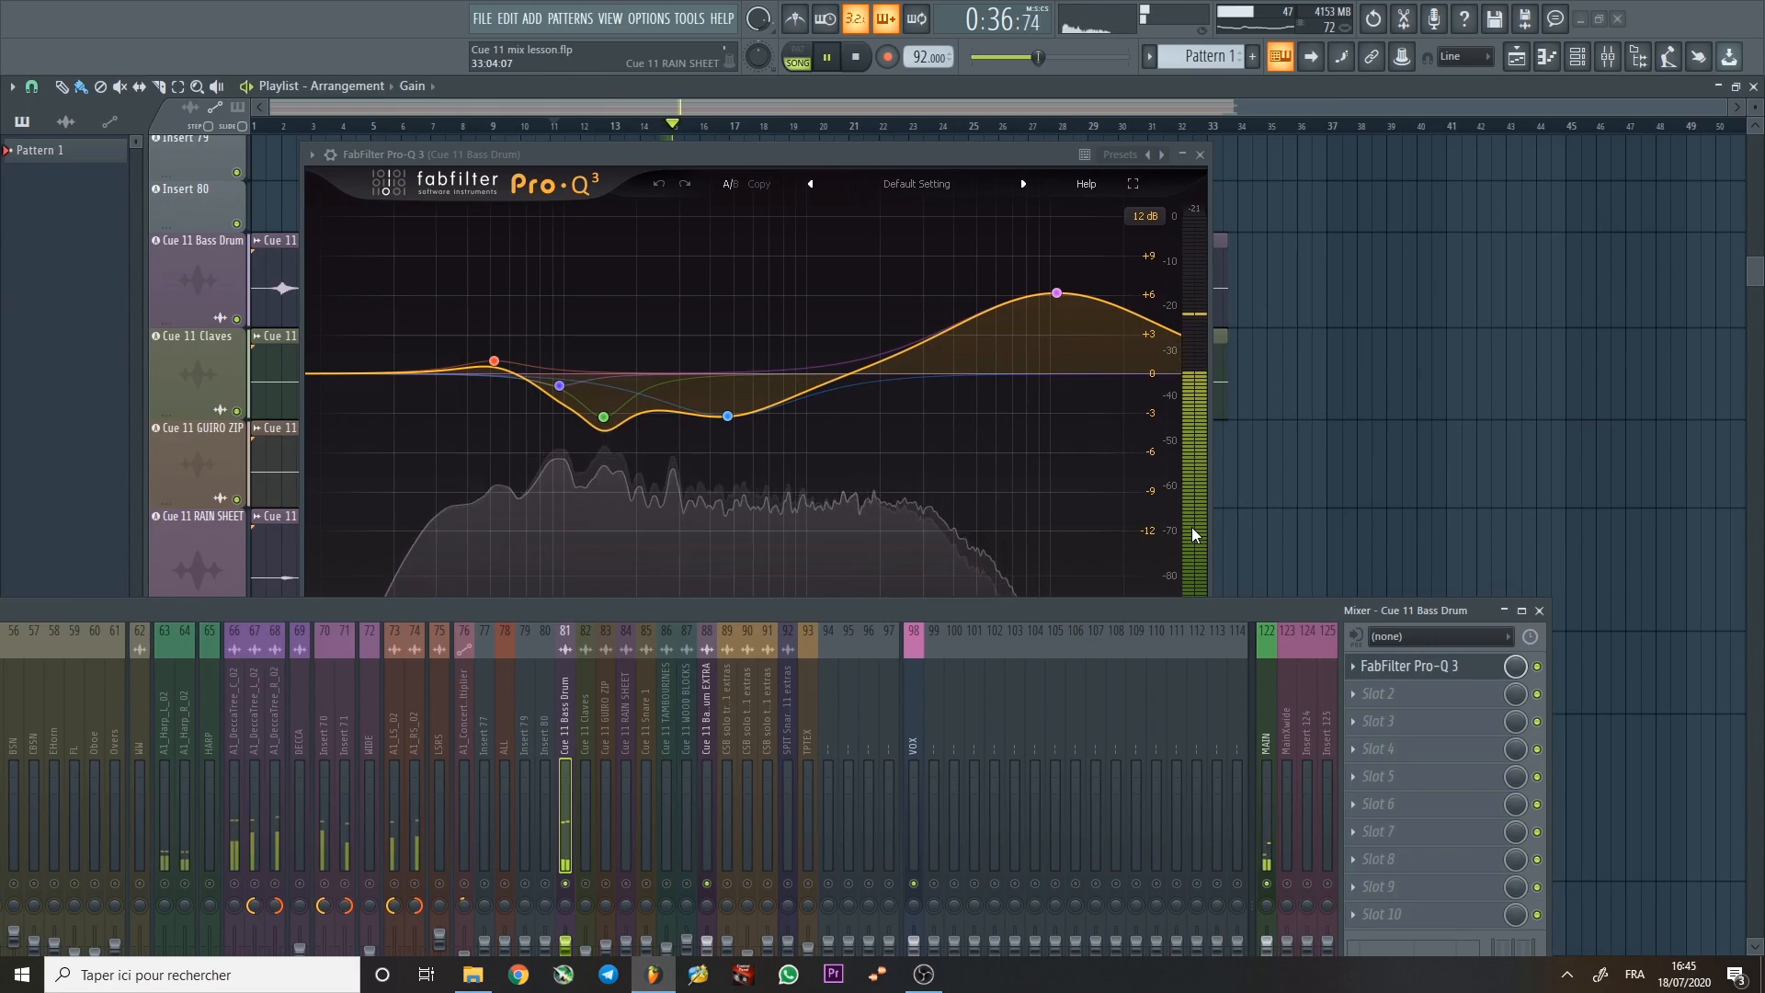
key("space")
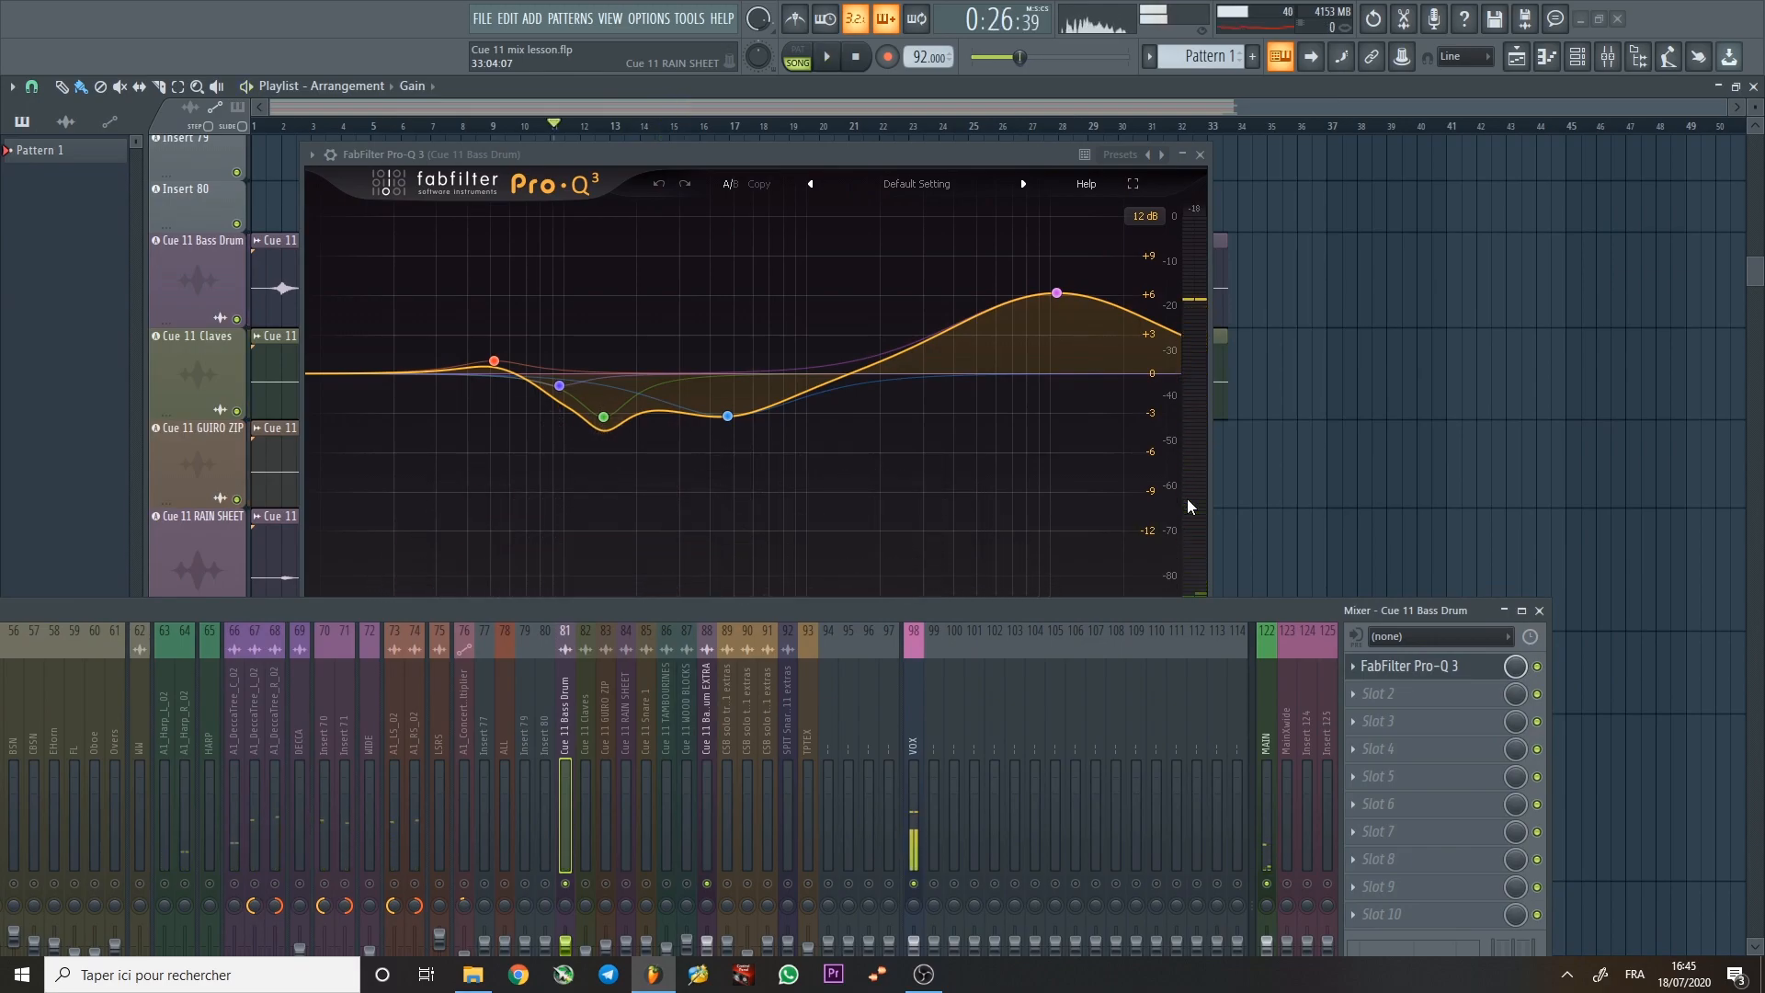
Examine the bass drum EQ's 10607 Hz boost, close the EQ window and place the mixer below the percussion tracks.
mouse_move(1039, 358)
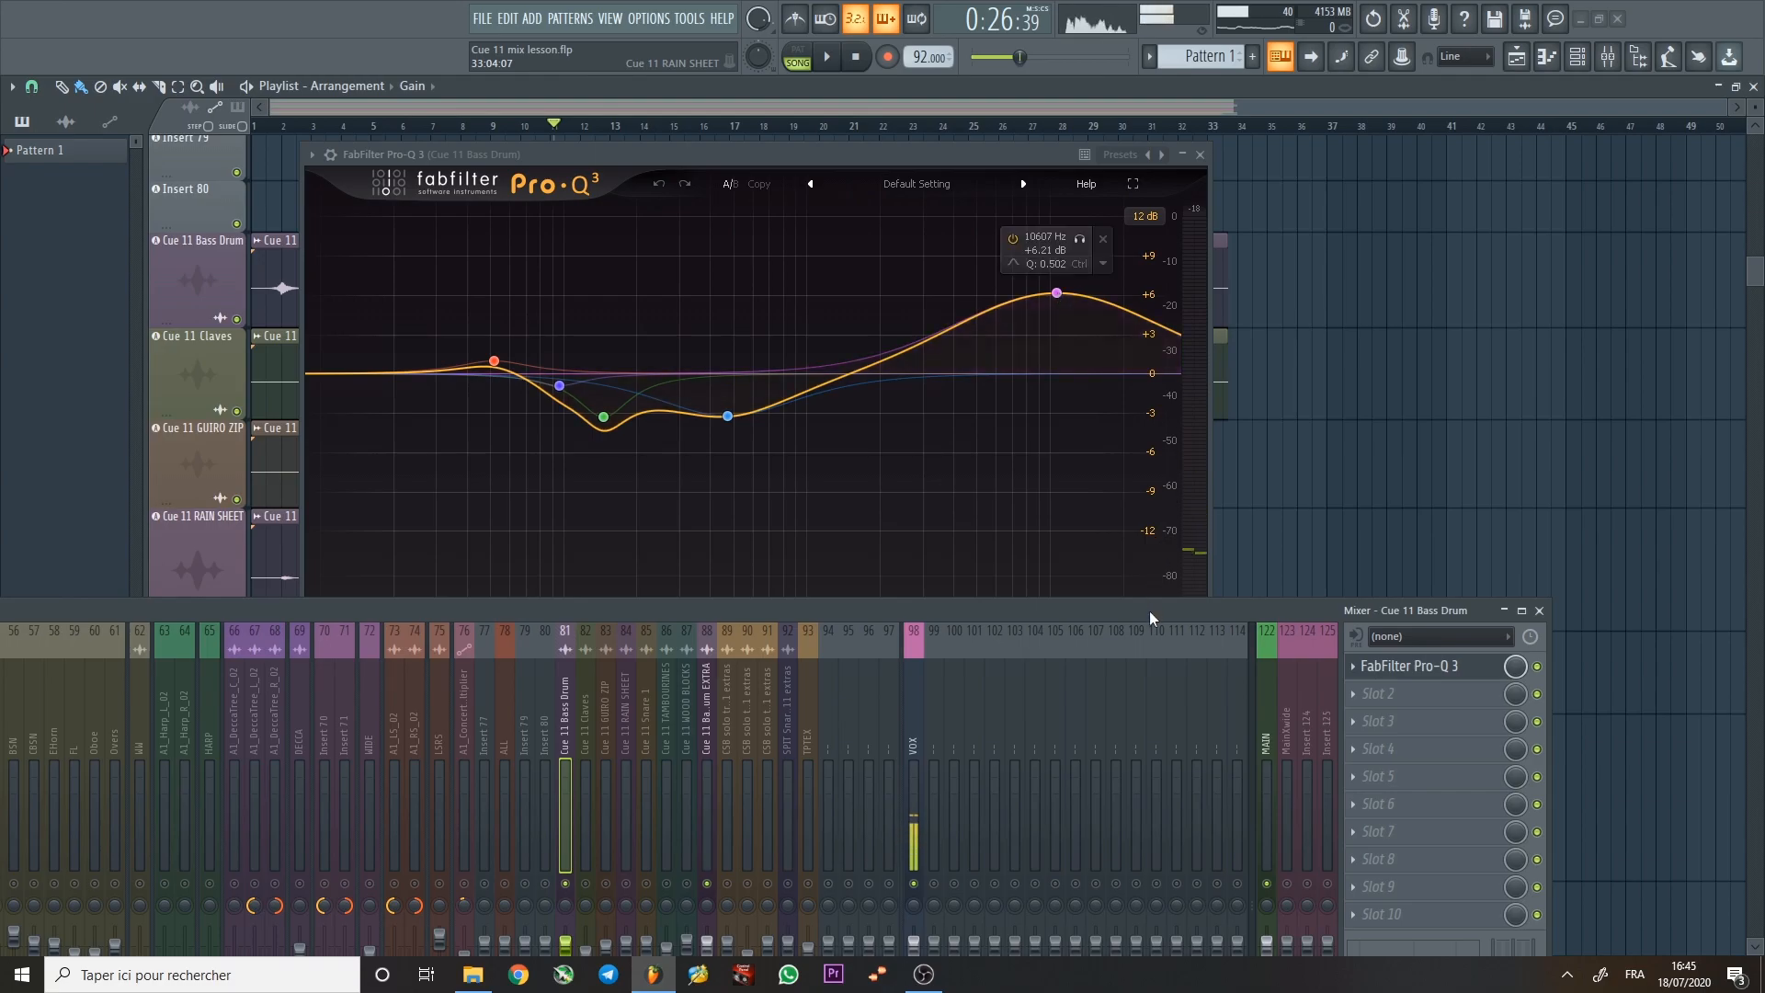
left_click_drag(1149, 611, 1175, 275)
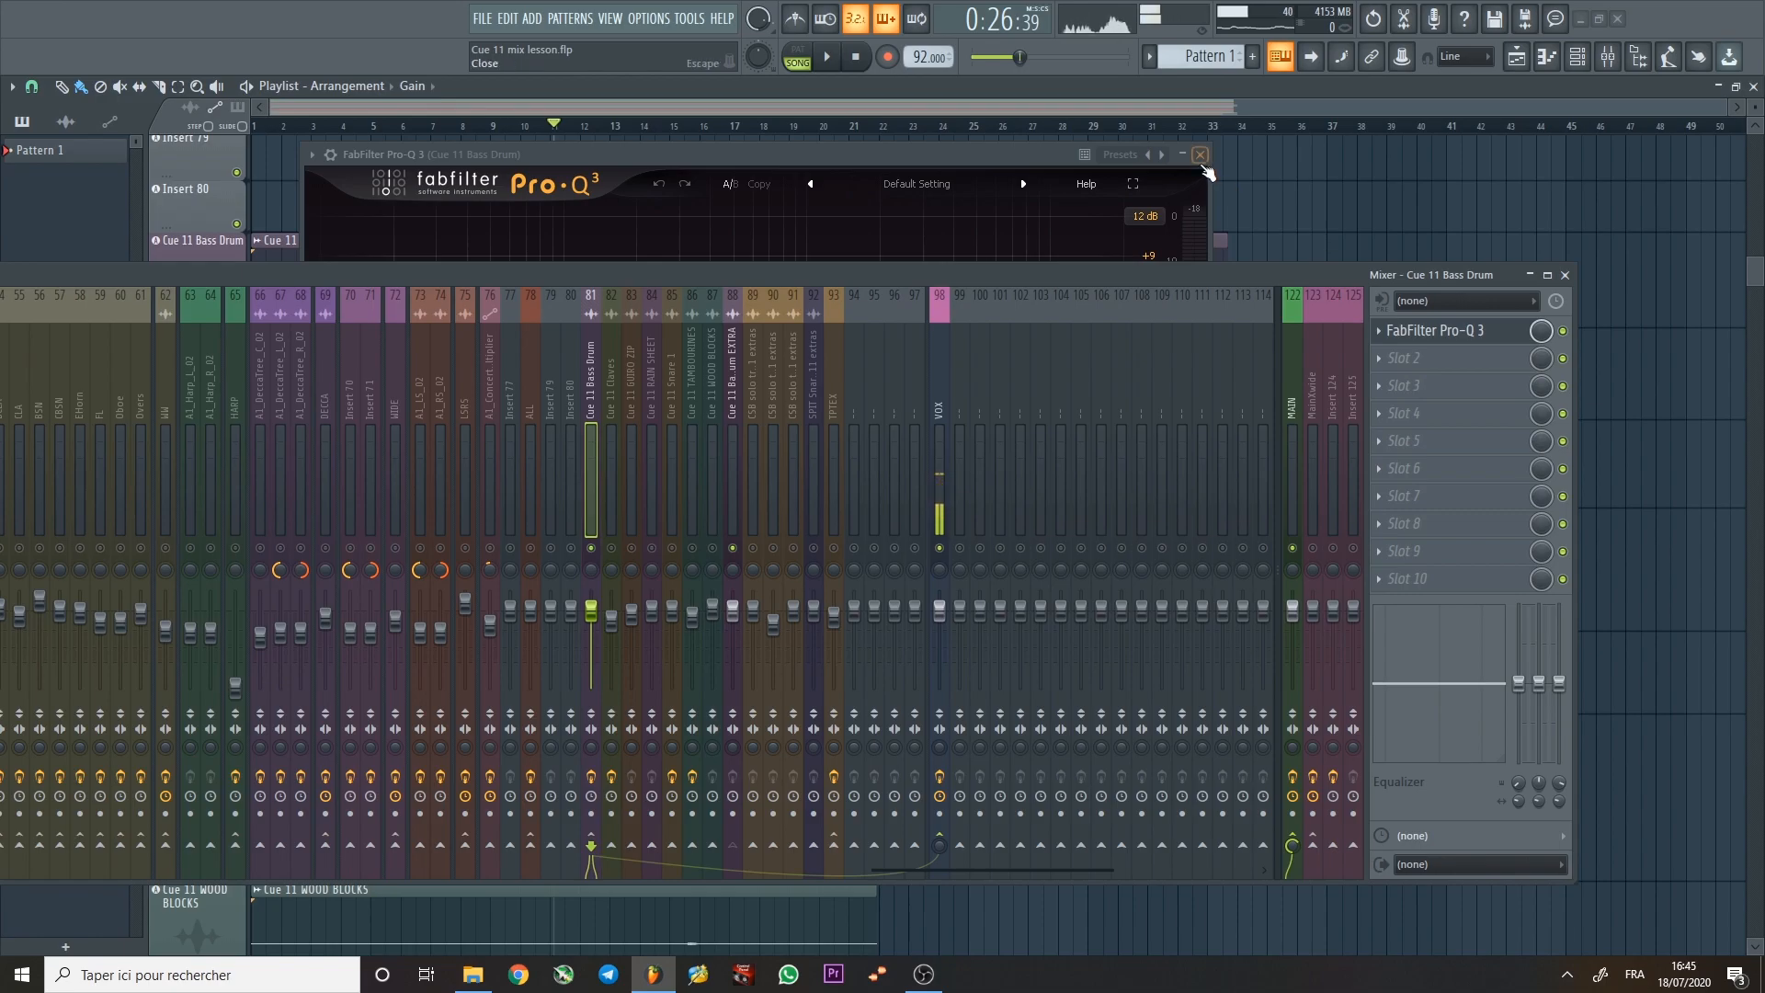
left_click_drag(825, 279, 999, 317)
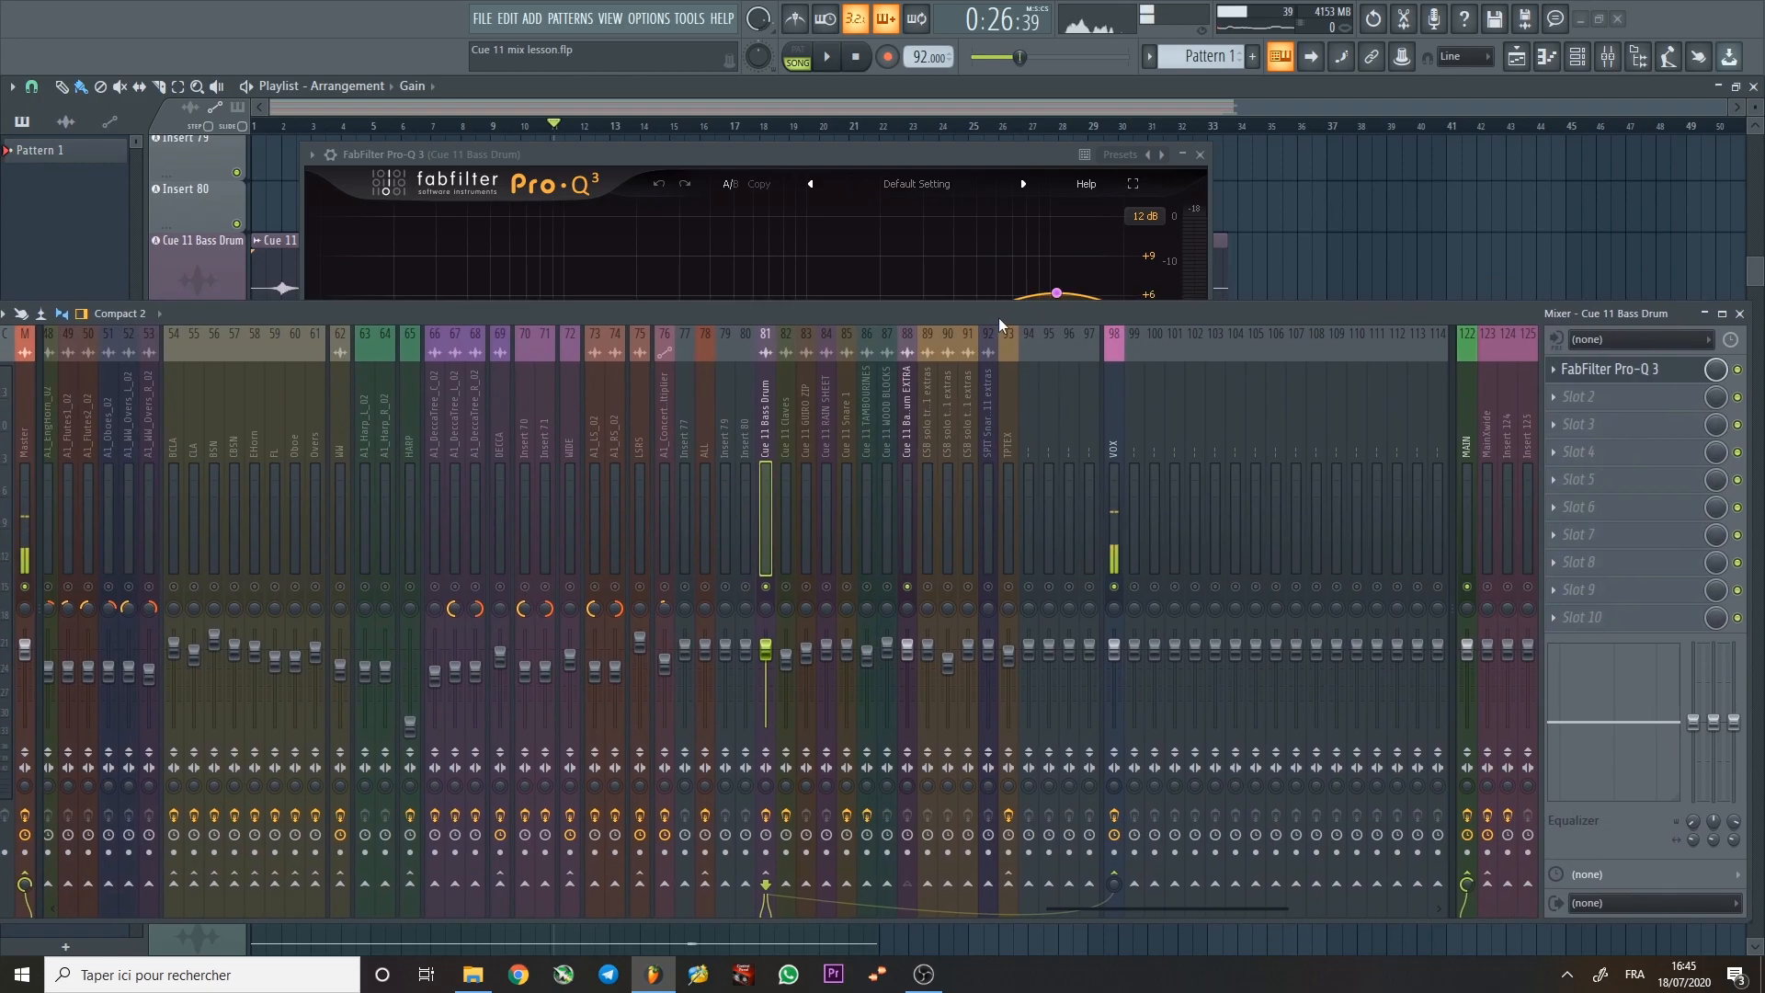
left_click(1200, 154)
left_click_drag(1020, 320, 1005, 432)
scroll(874, 273, "down", 1)
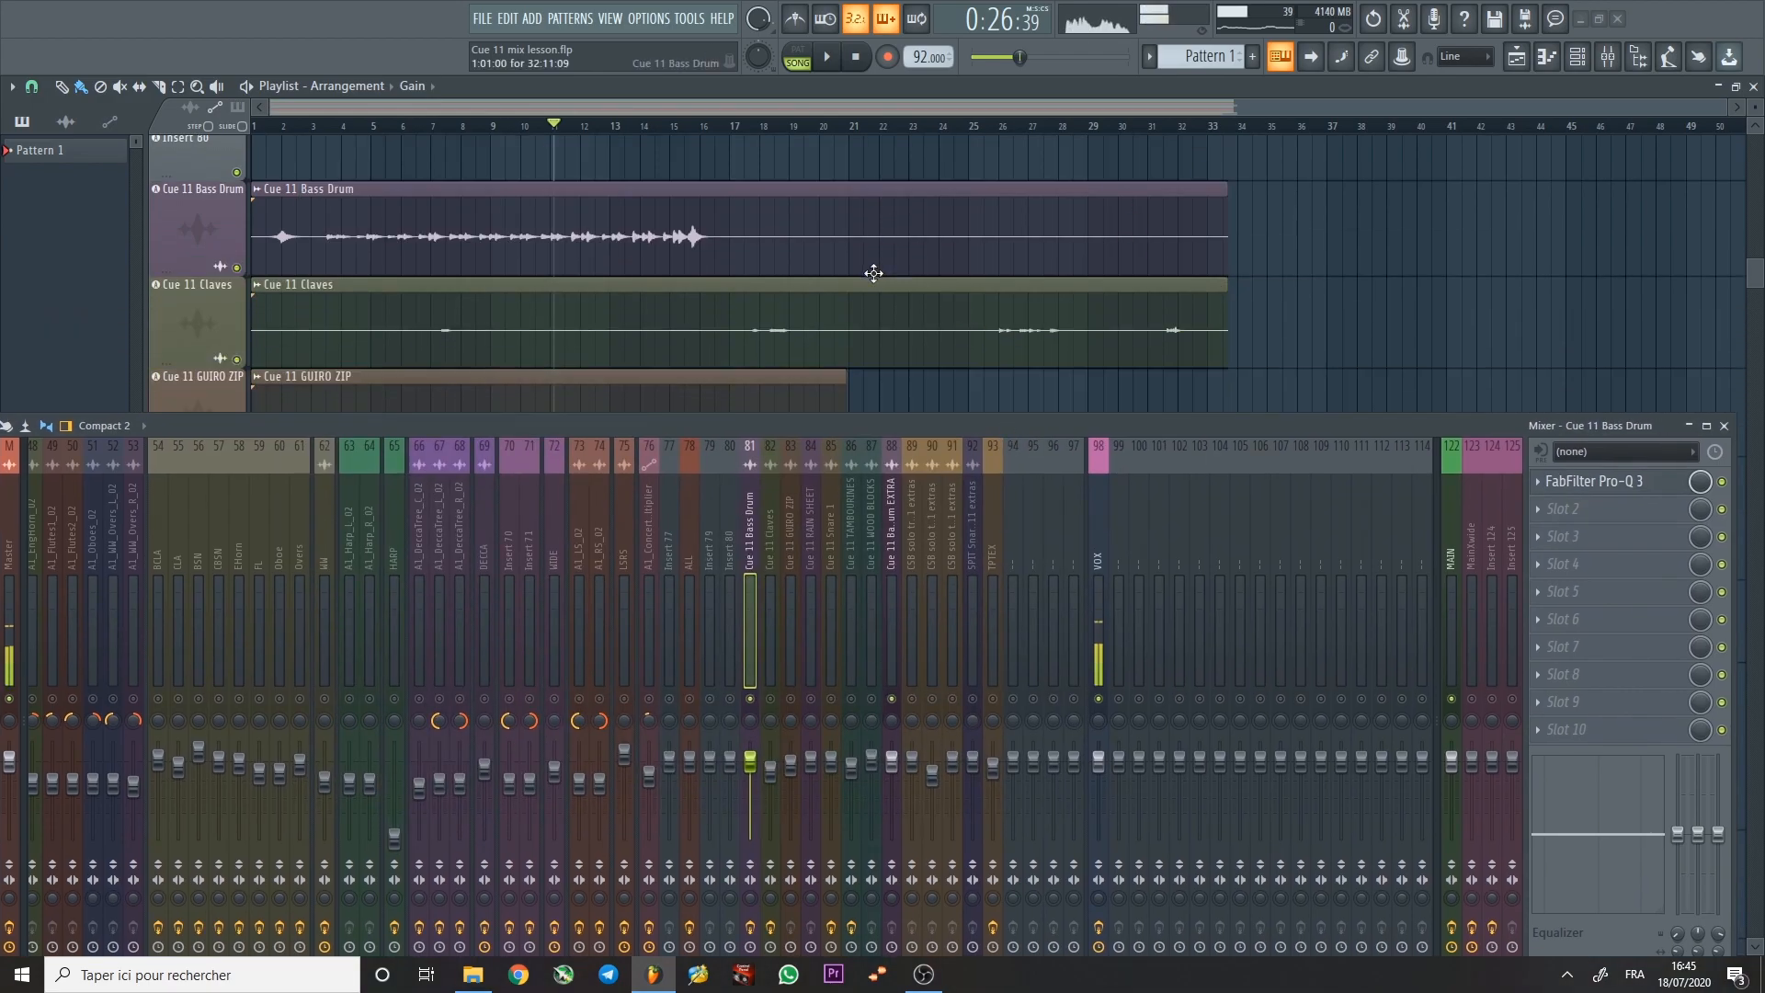
Select the Cue 11 Claves insert and audition its part from around bar 18.
left_click(769, 520)
left_click(773, 126)
key("space")
left_click_drag(1228, 420, 1222, 465)
key("space")
Check the FabFilter Pro-Q 3 on the Cue 11 Claves insert and close its window.
scroll(796, 291, "down", 1)
left_click(781, 555)
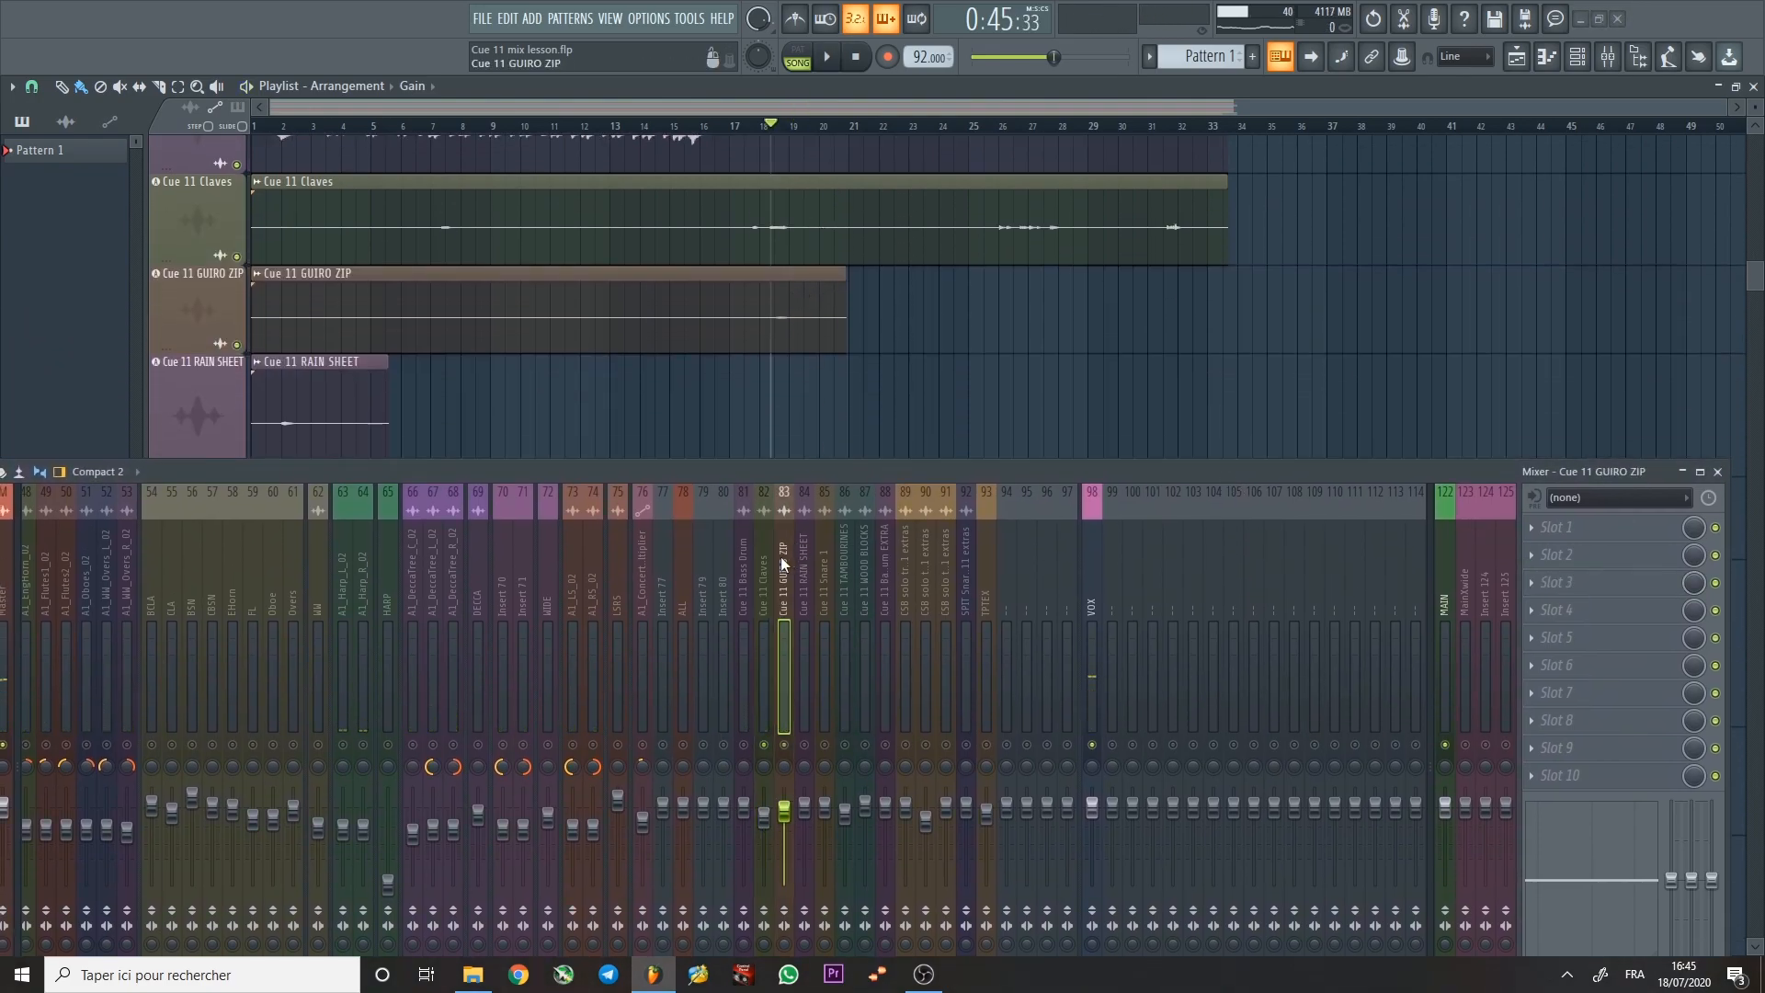
left_click(764, 570)
left_click(1618, 582)
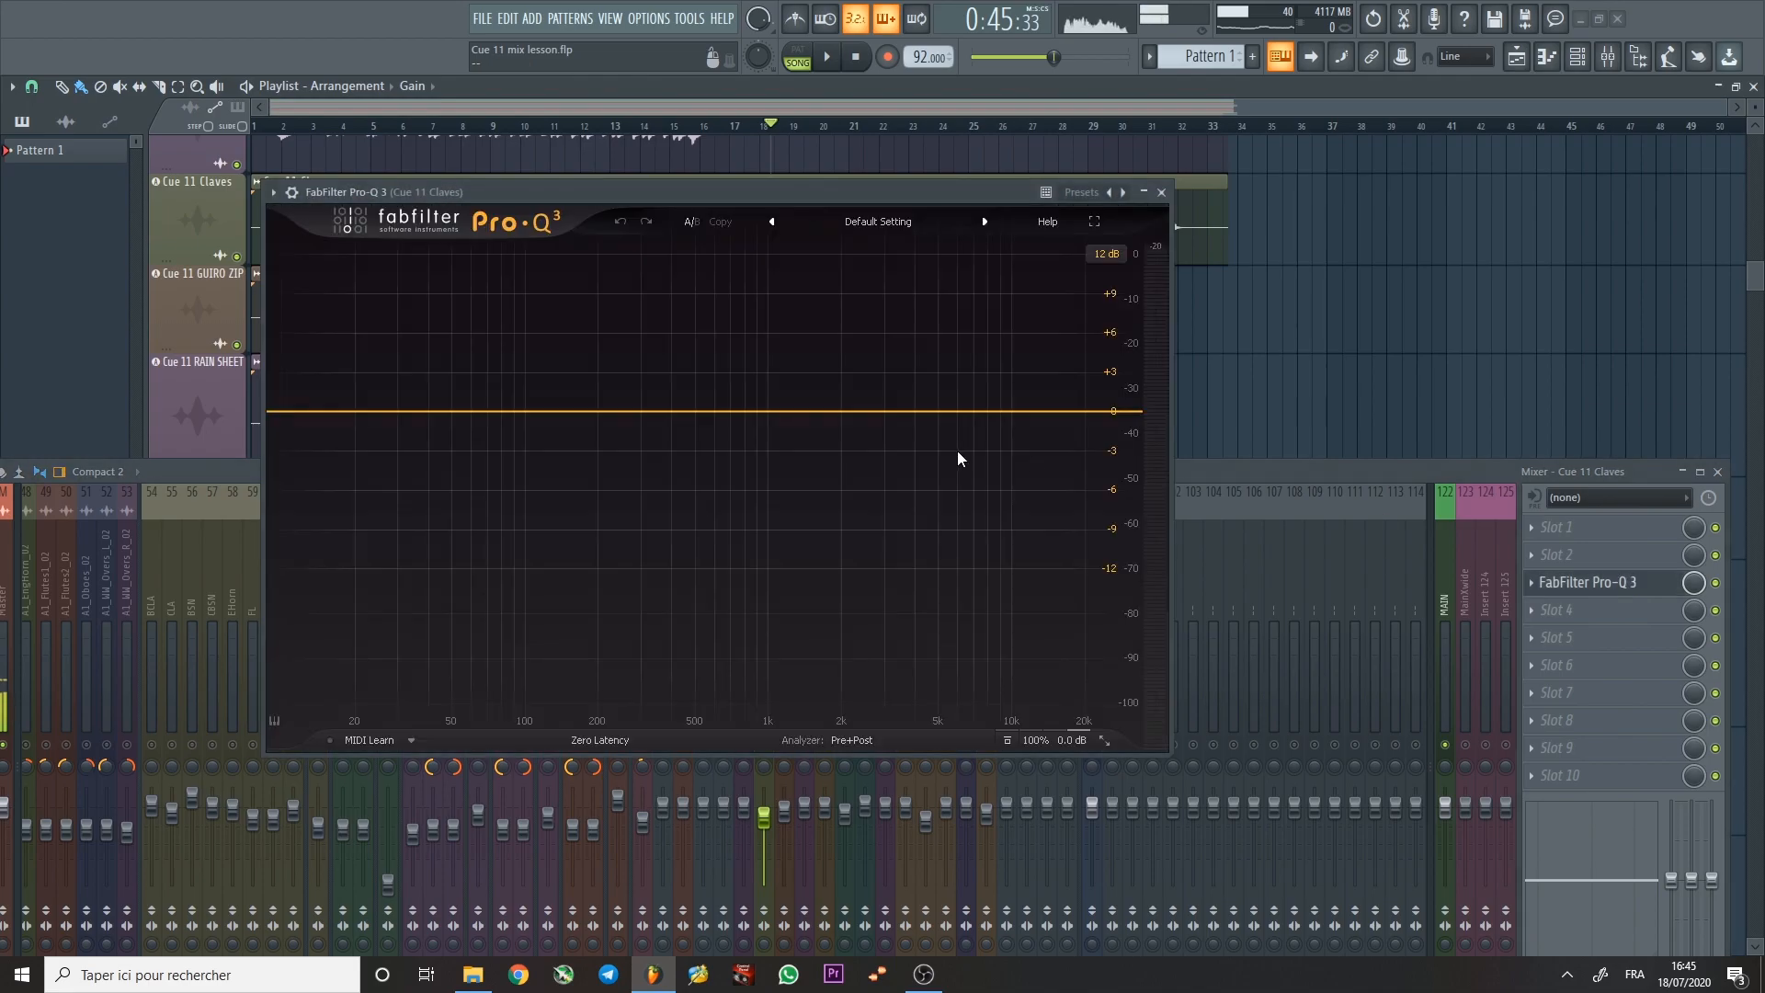
left_click(1162, 193)
Select the Cue 11 GUIRO ZIP insert, make its playlist track taller and play from around bar 18.
left_click(788, 555)
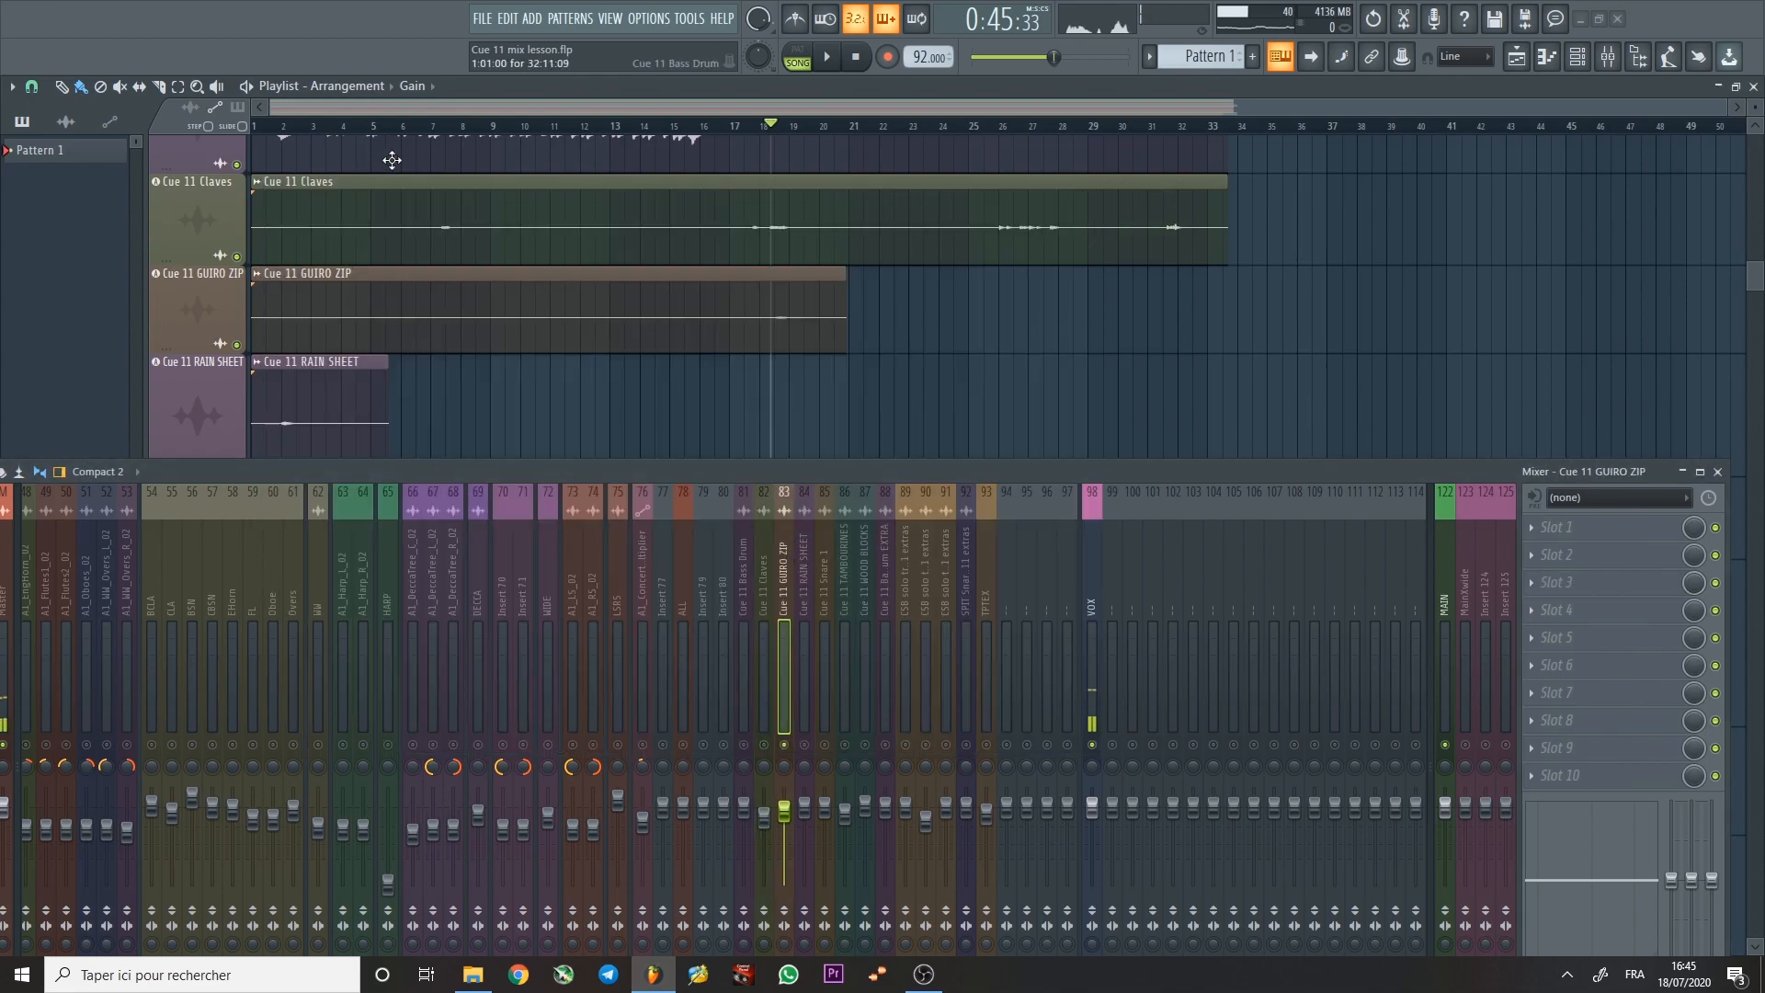
left_click_drag(168, 350, 167, 467)
key("space")
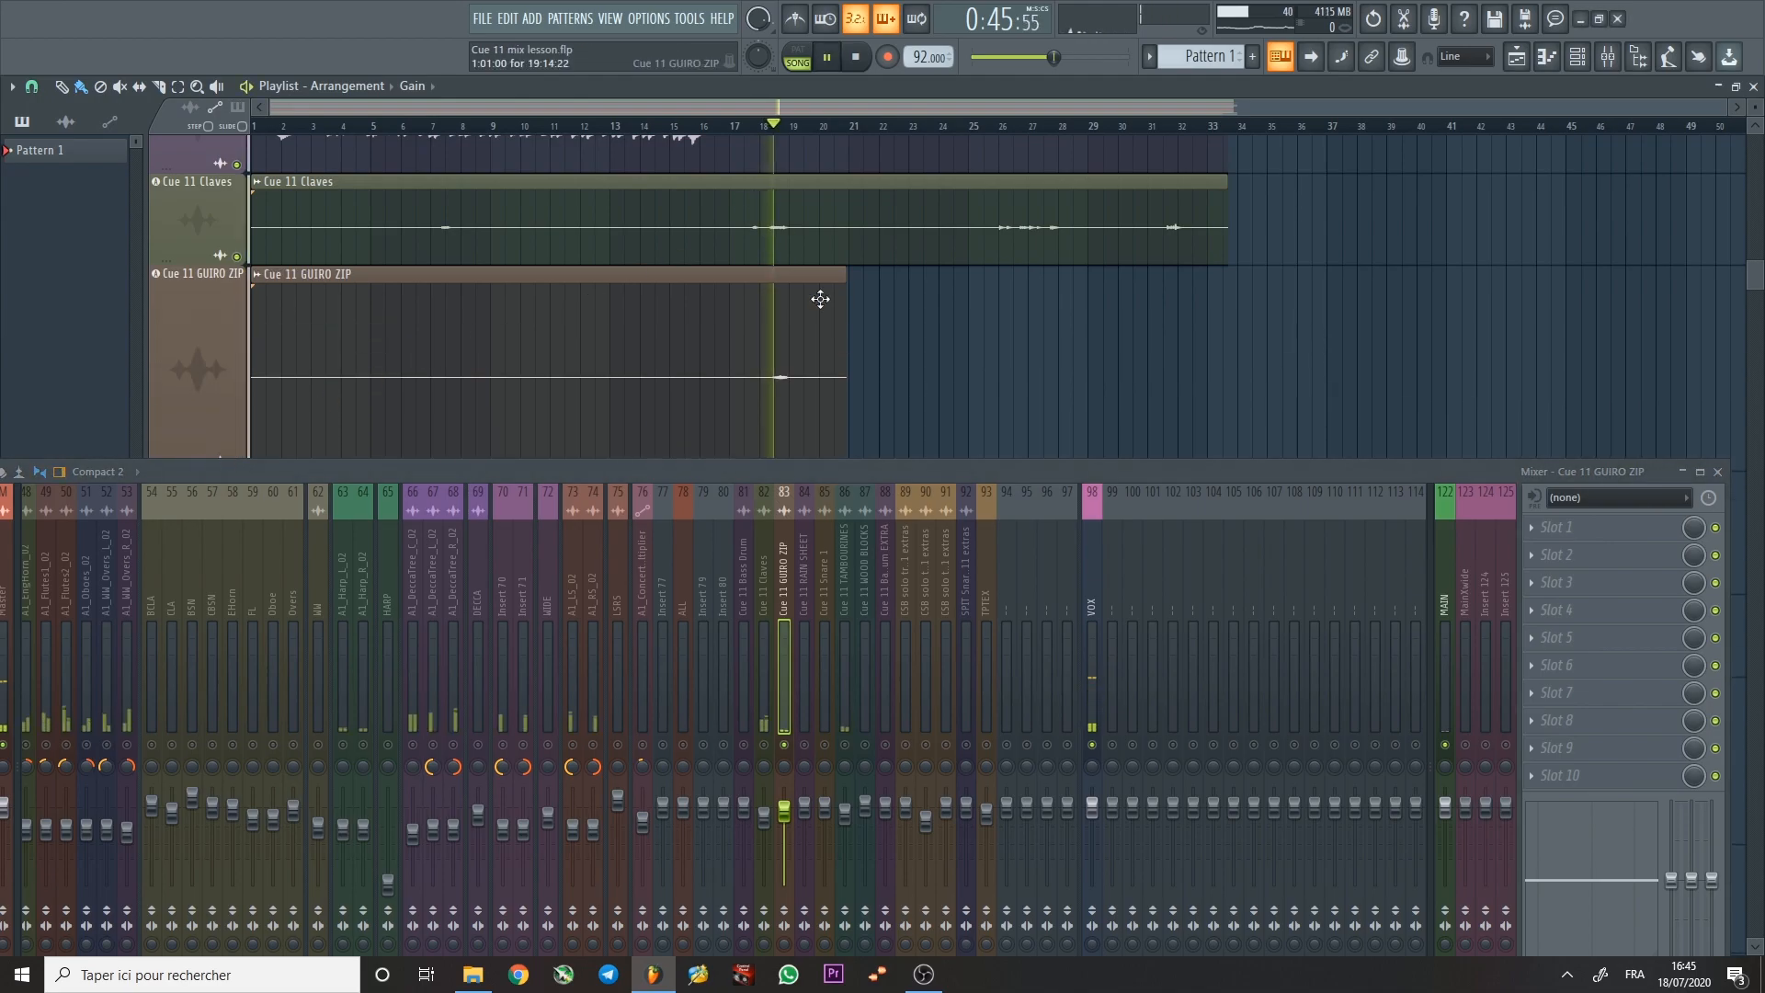
scroll(882, 334, "down", 1)
key("space")
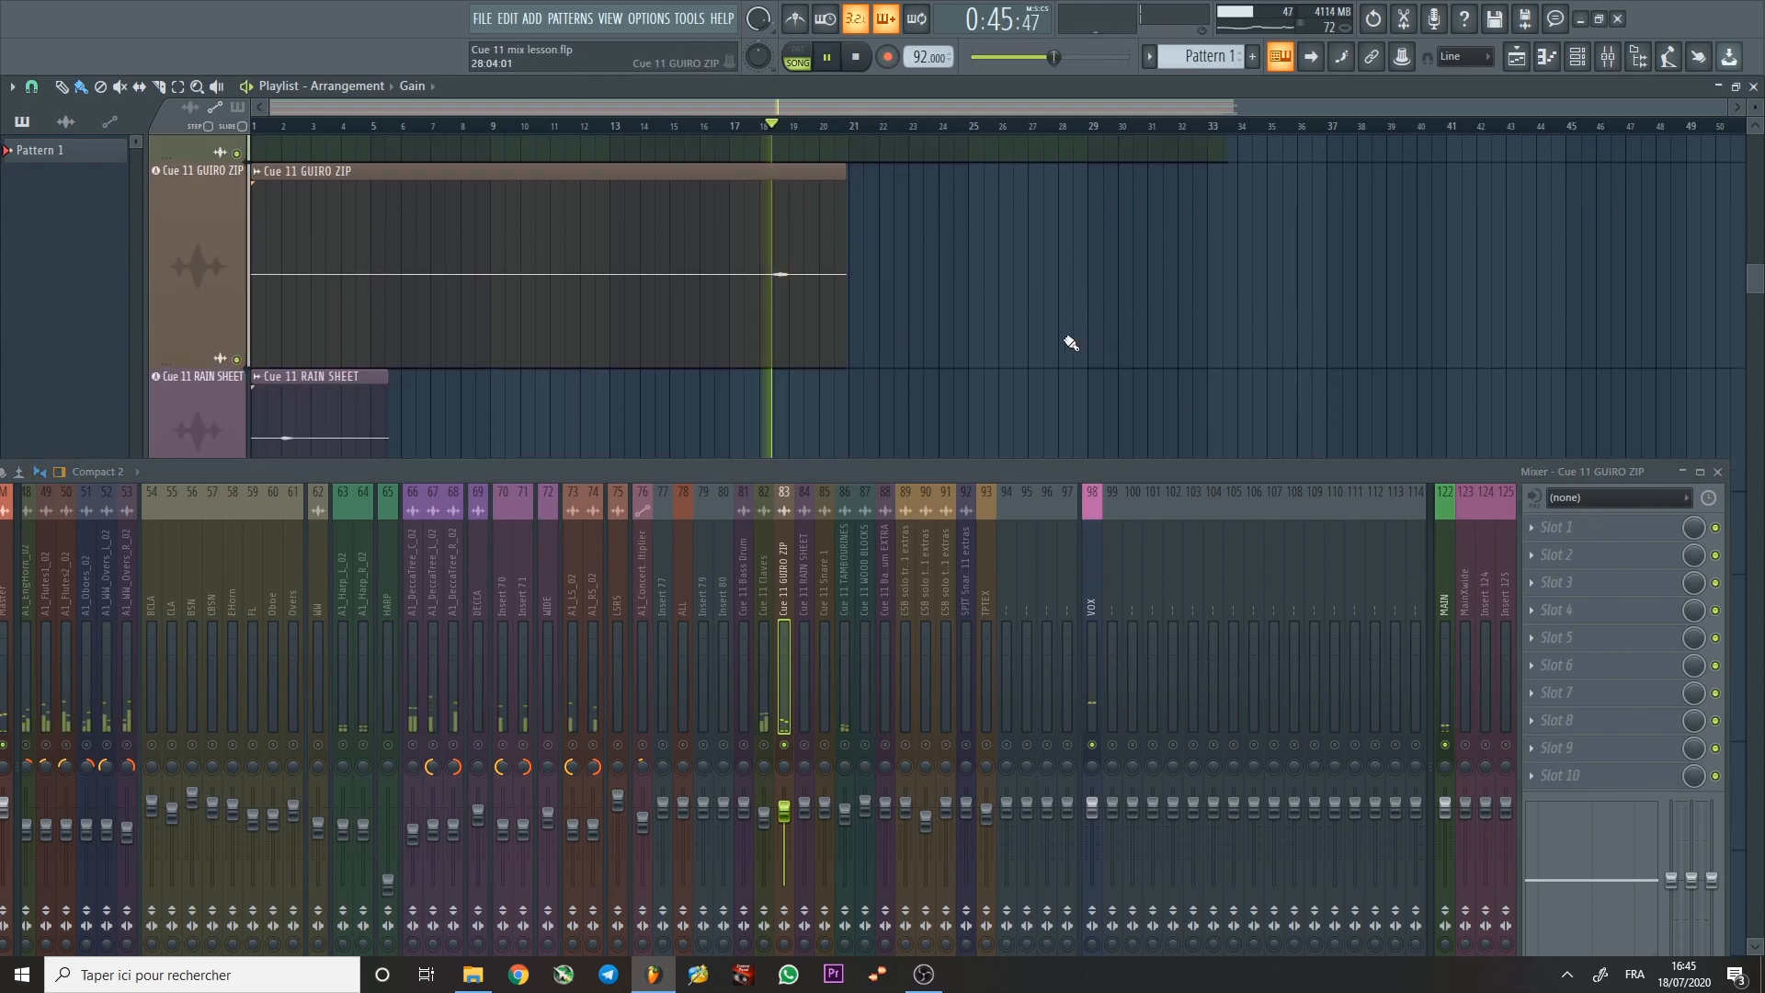
Replay the guiro hit around bar 18 and stop once it has been heard.
scroll(1193, 314, "down", 1)
scroll(753, 236, "up", 1)
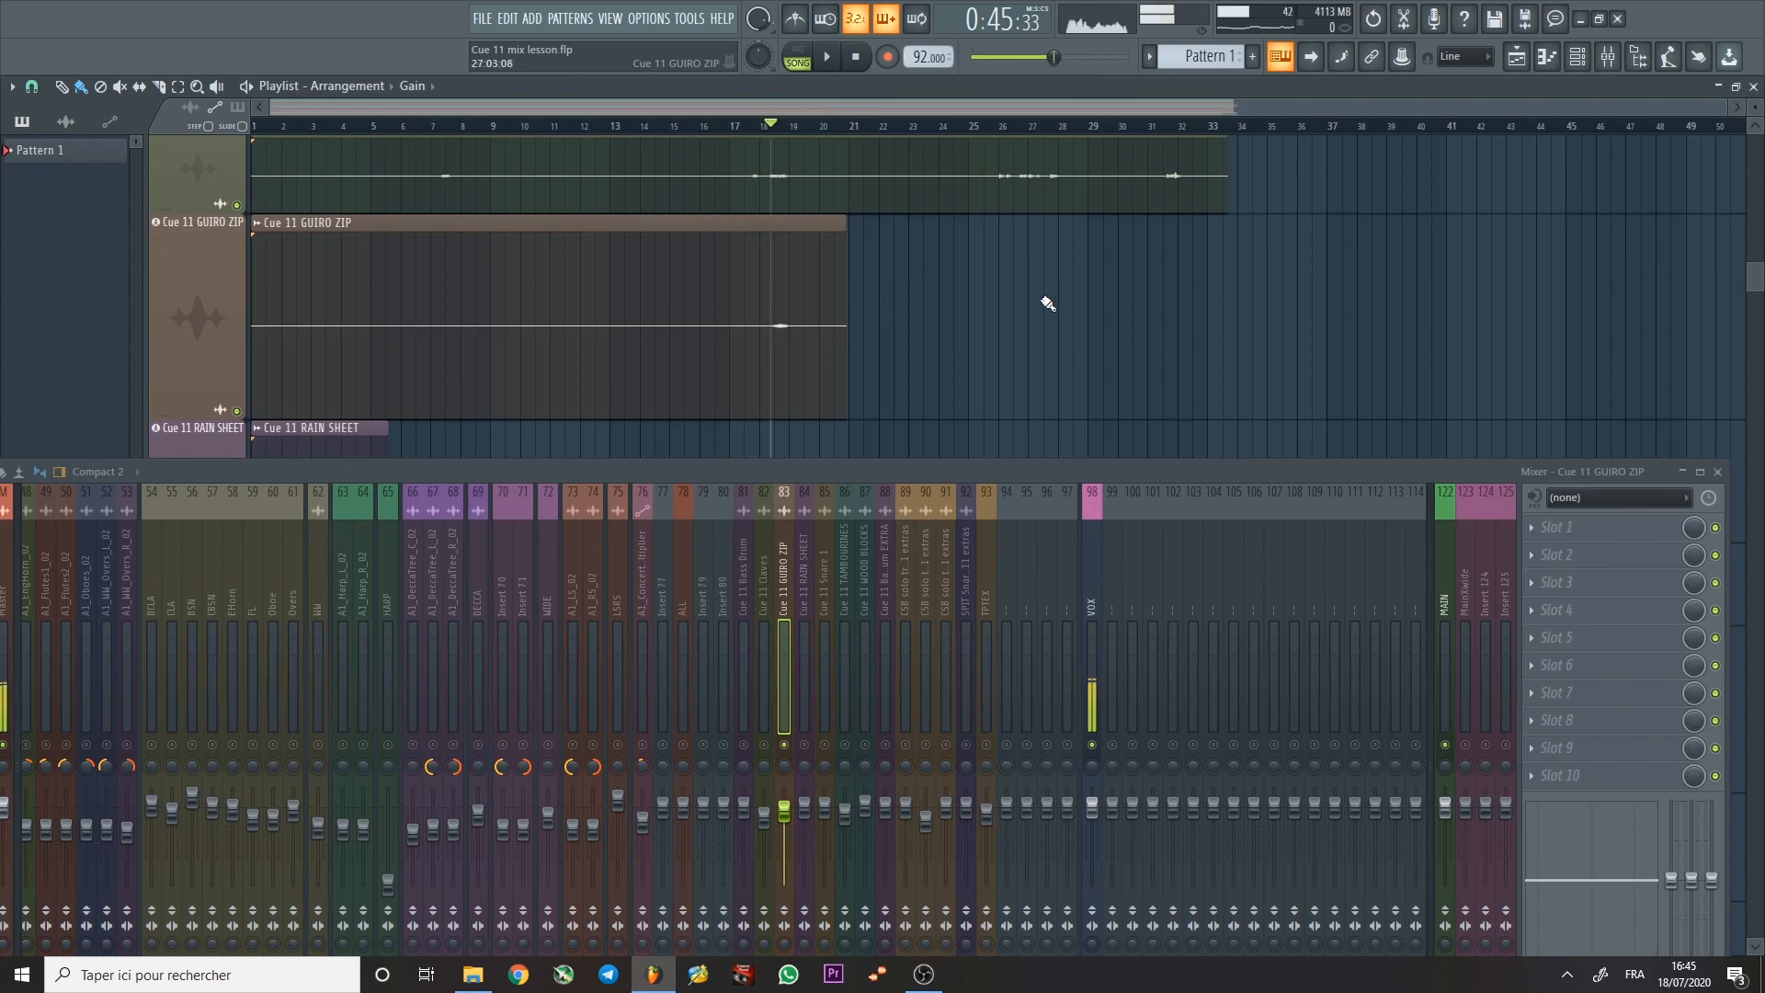
scroll(867, 300, "down", 1)
key("space")
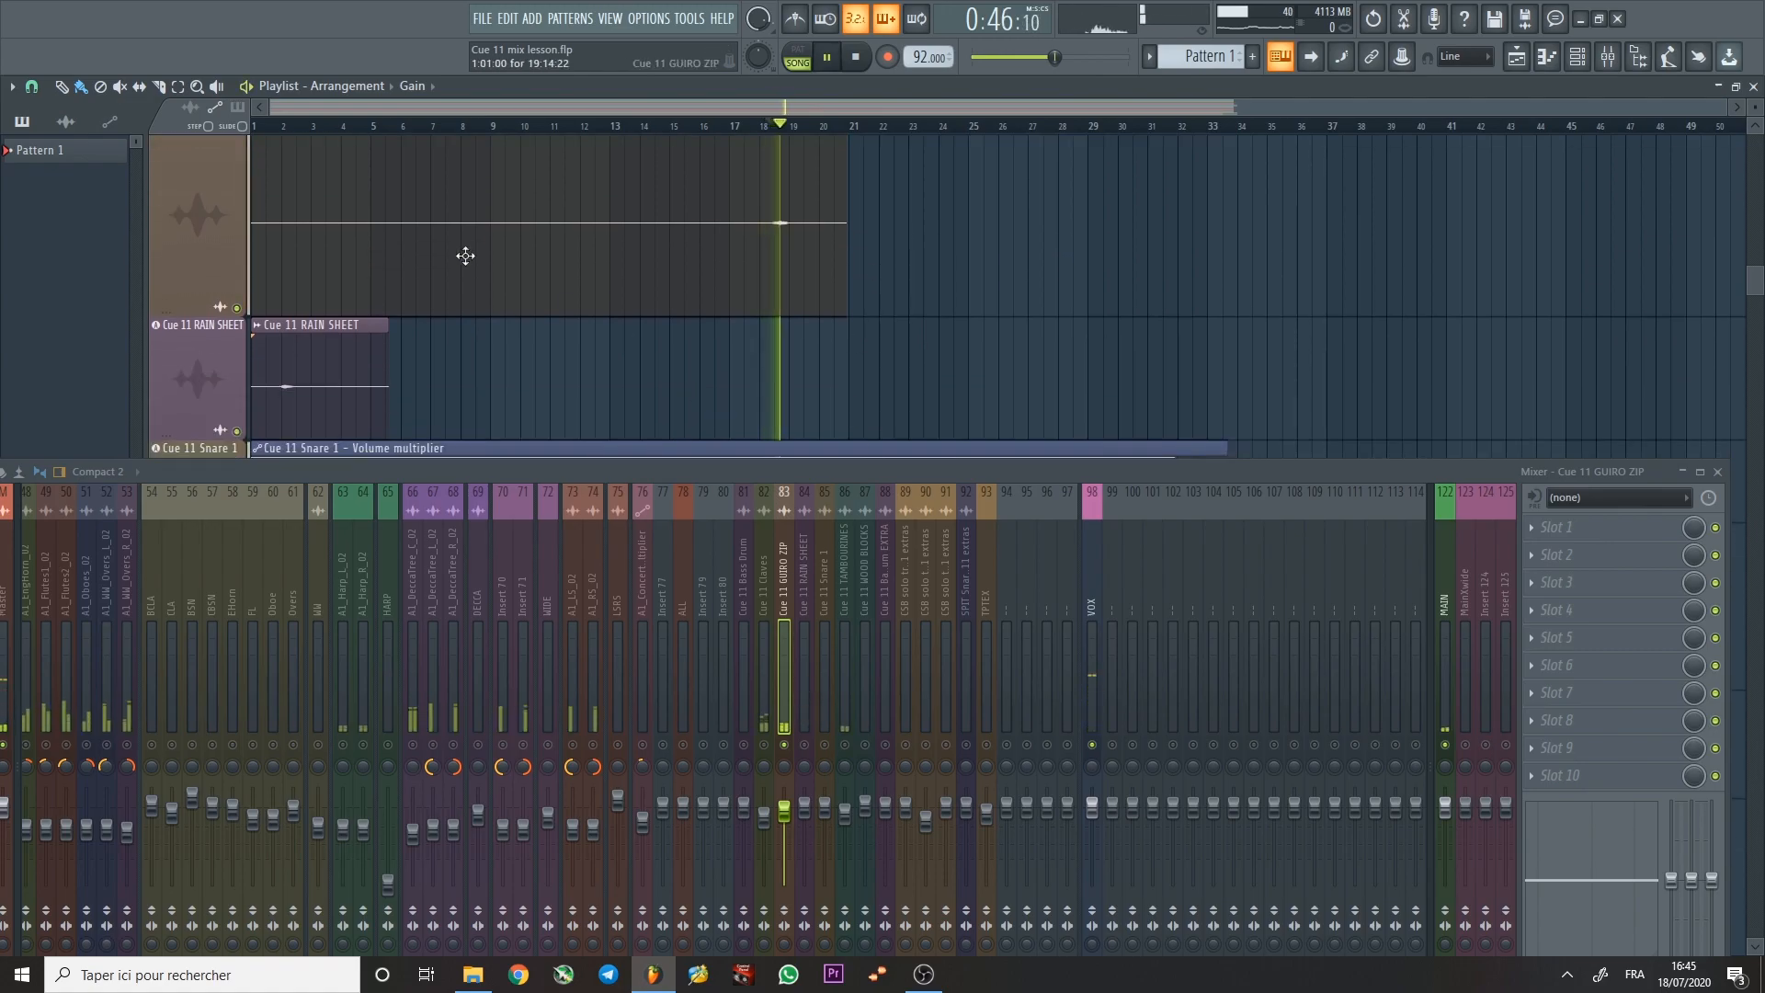
scroll(414, 230, "down", 1)
key("space")
Select the Cue 11 RAIN SHEET insert and audition its part repeatedly from around bar 2.
left_click(278, 130)
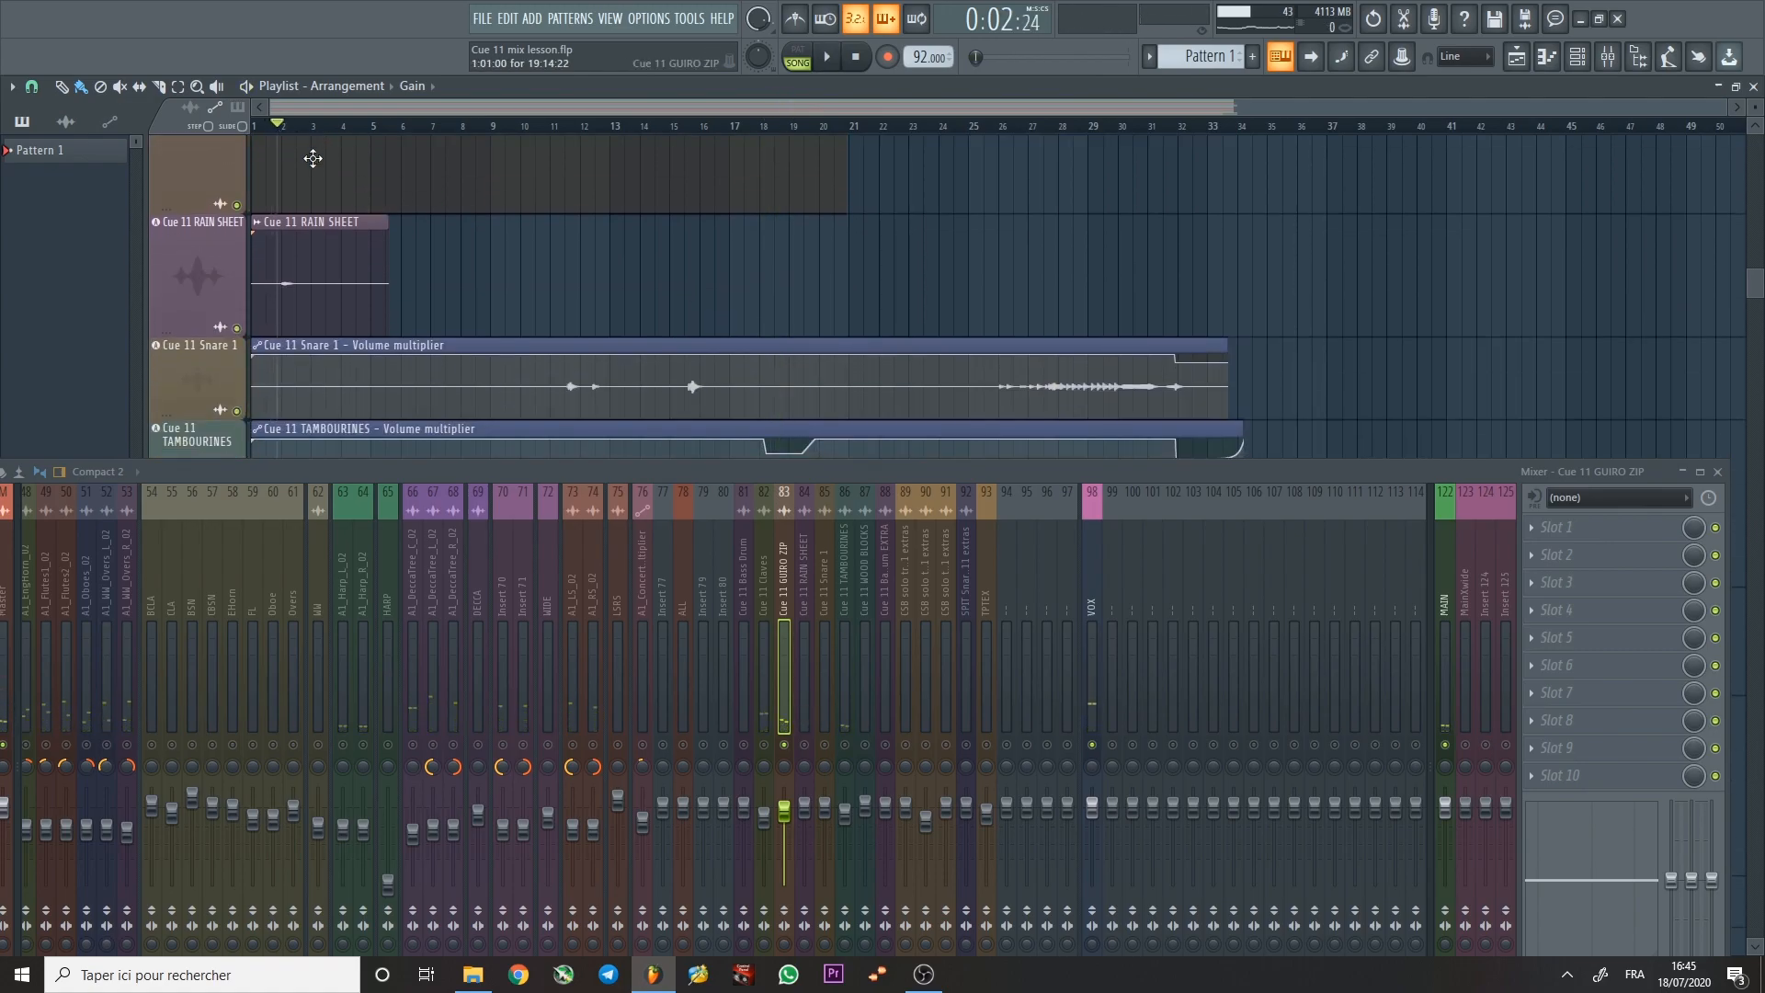
key("space")
left_click(804, 542)
key("space")
key("space")
scroll(919, 322, "down", 1)
key("space")
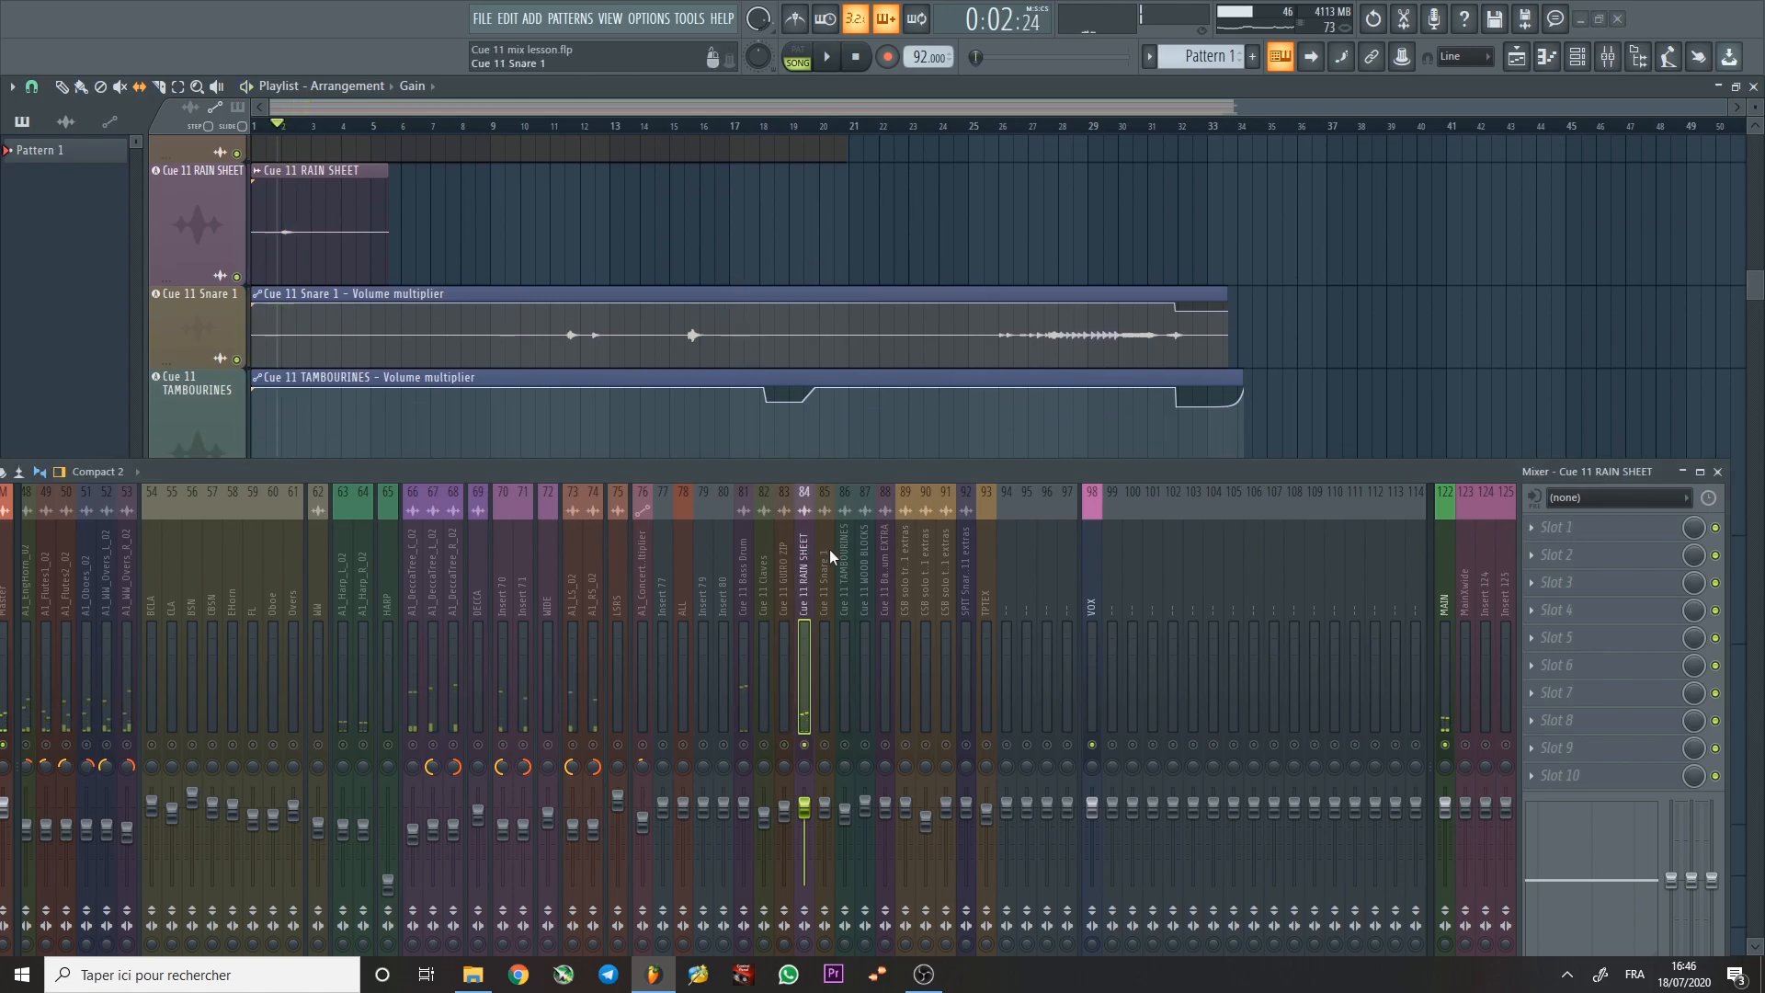
Select the Cue 11 Snare 1 insert, play from around bar 11 and open its FabFilter Pro-Q 3.
left_click(832, 554)
left_click(573, 126)
key("space")
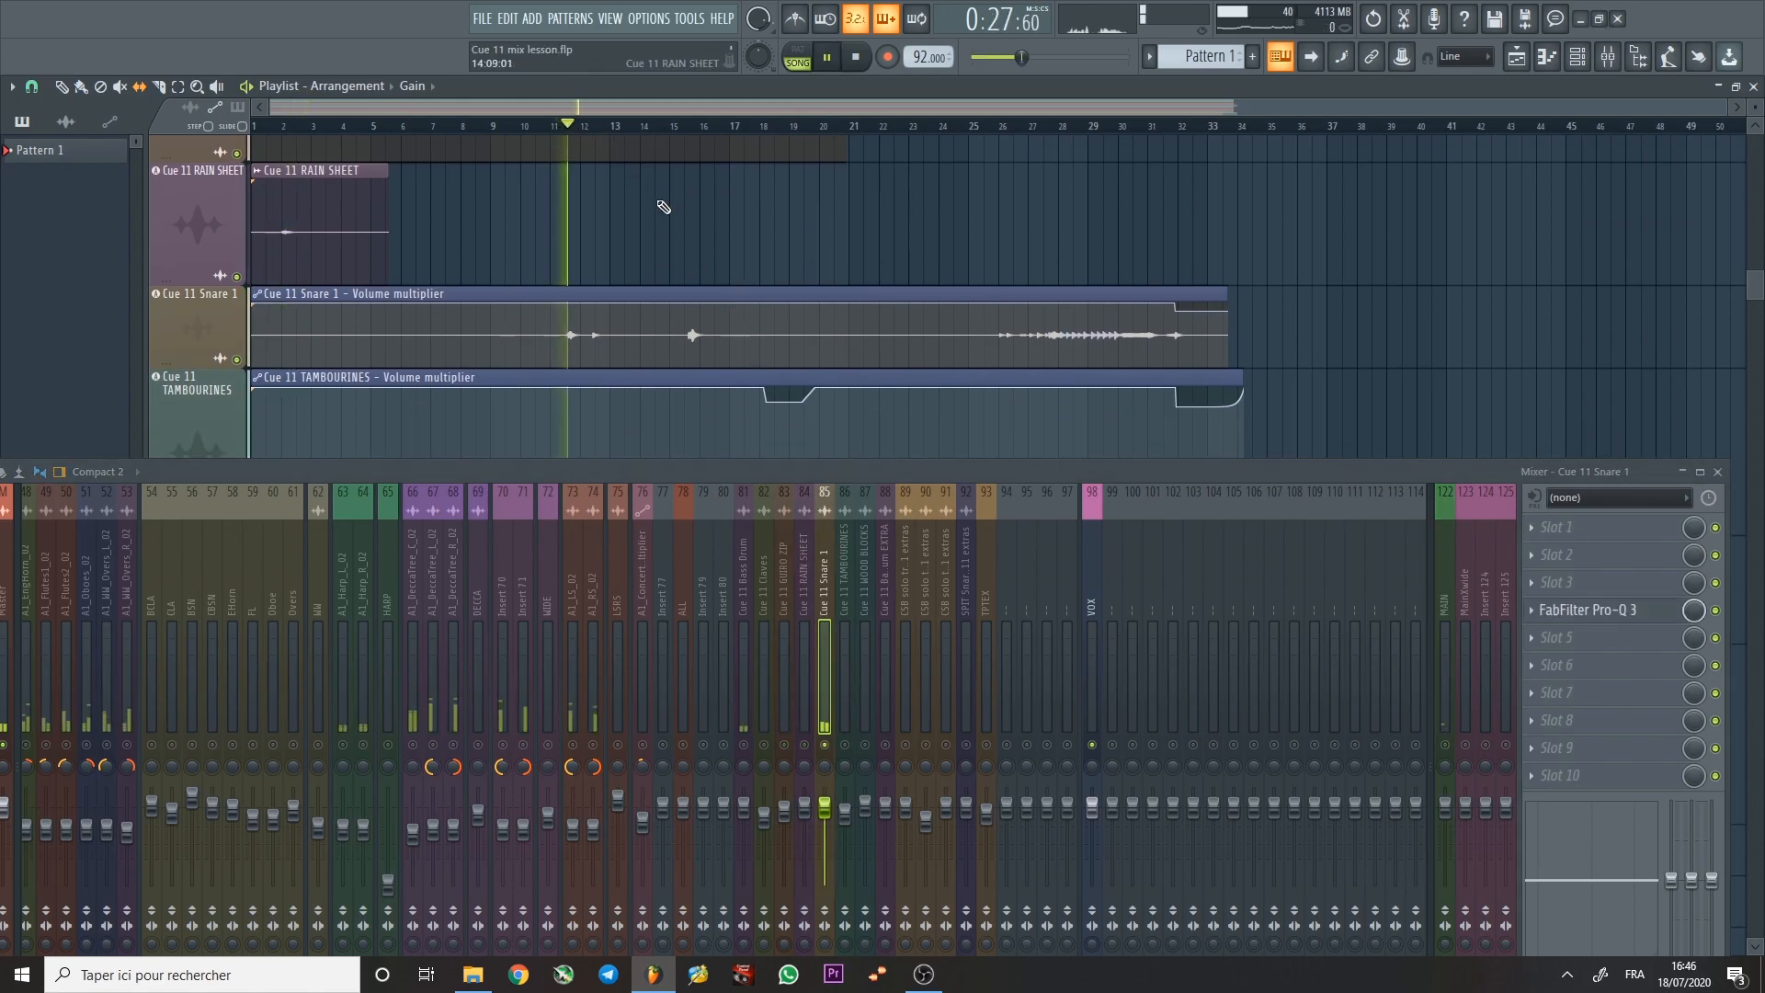
left_click(1636, 614)
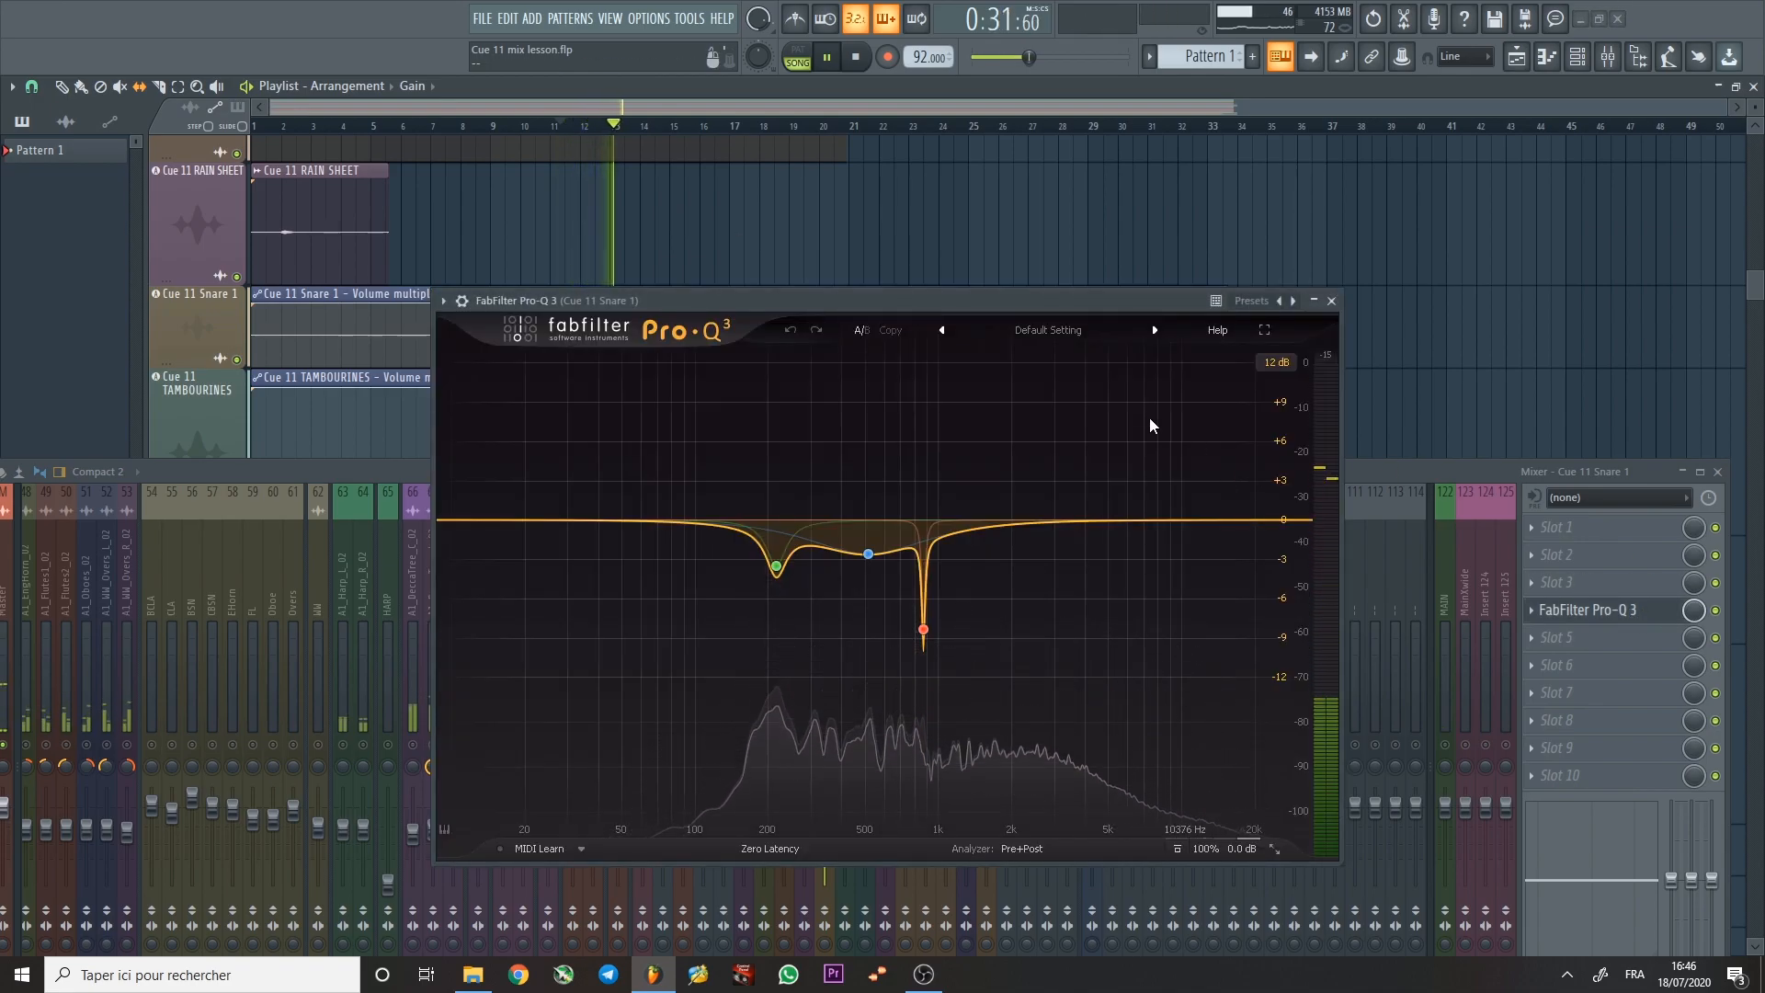
left_click_drag(1088, 298, 1049, 446)
Rearrange the snare's equalizer window and the mixer so the EQ curve and the insert's effect slots are both visible.
scroll(1313, 414, "down", 3)
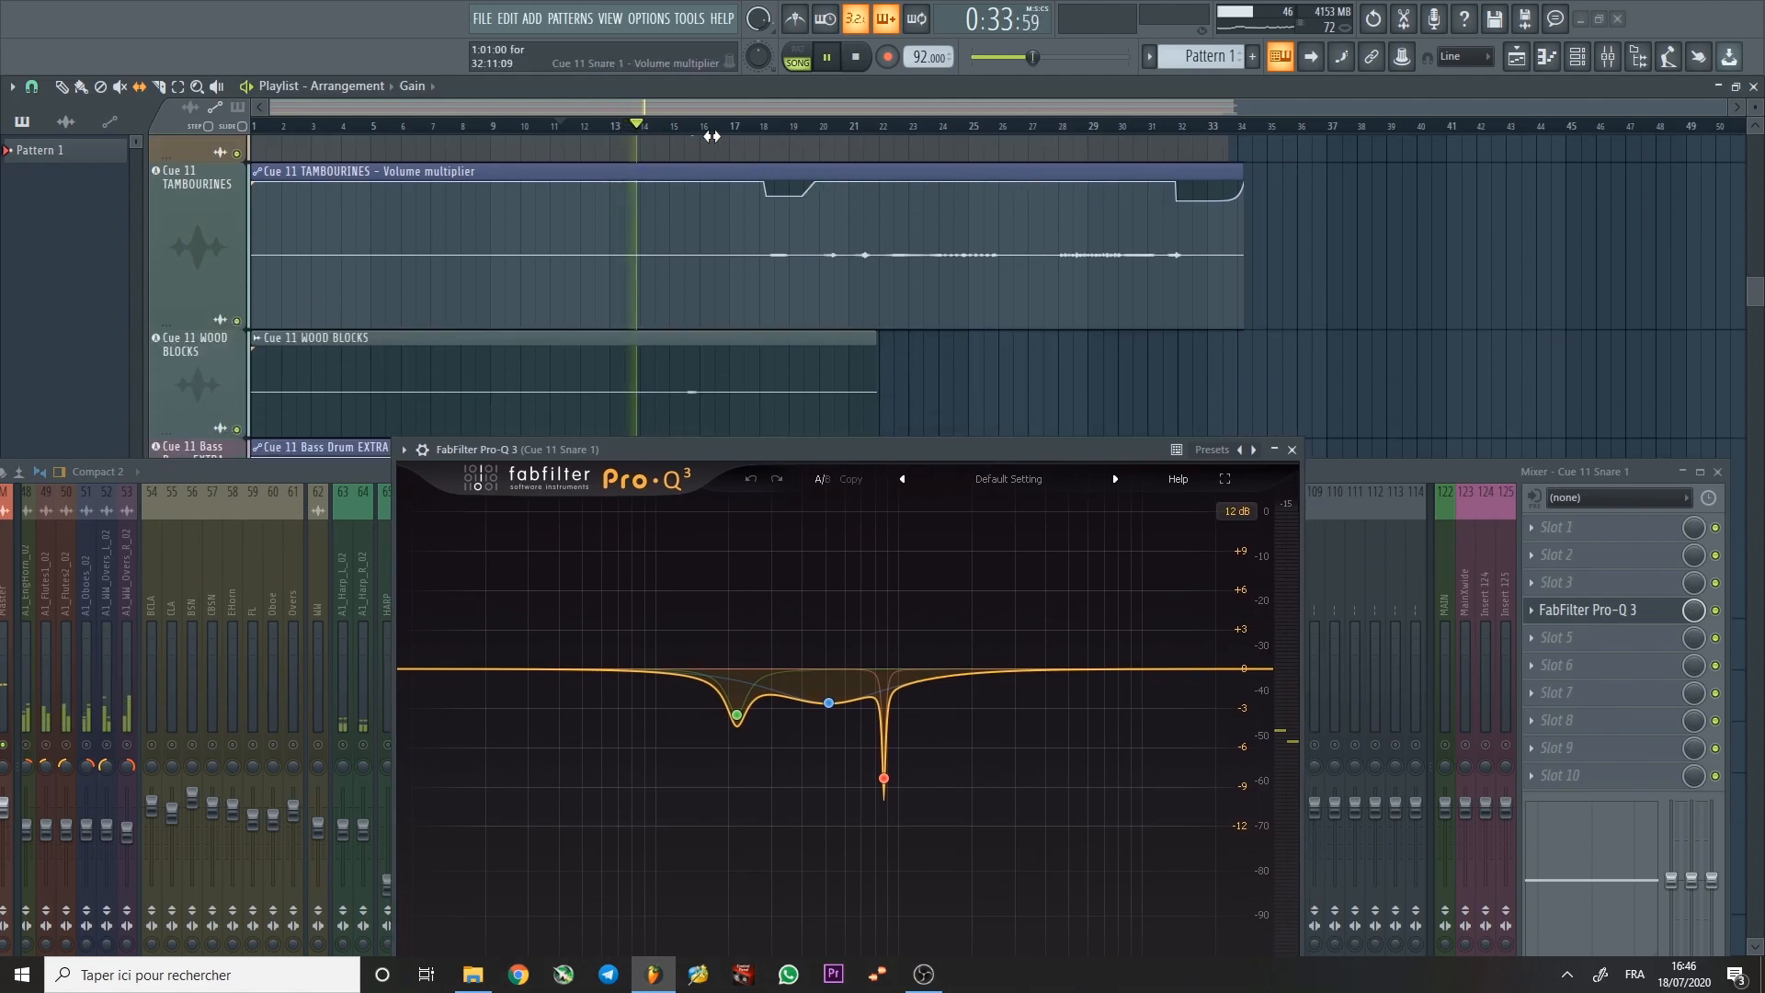
left_click_drag(1188, 451, 945, 395)
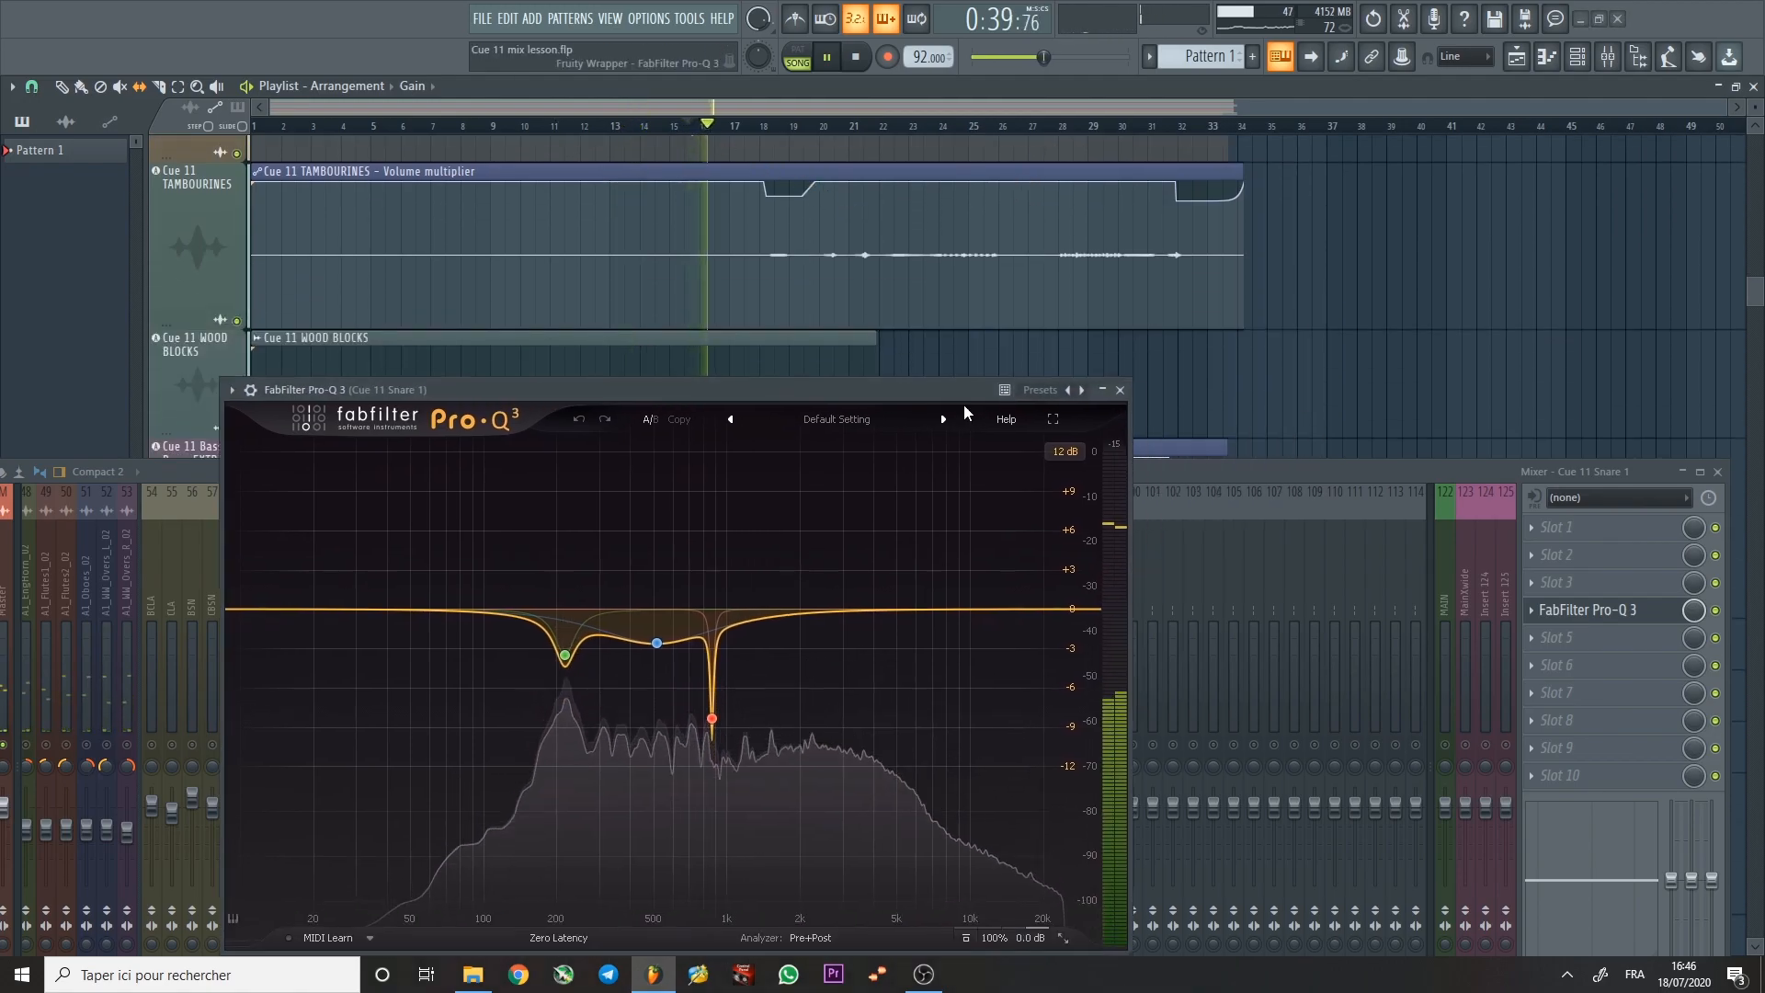
left_click_drag(1333, 472, 1314, 220)
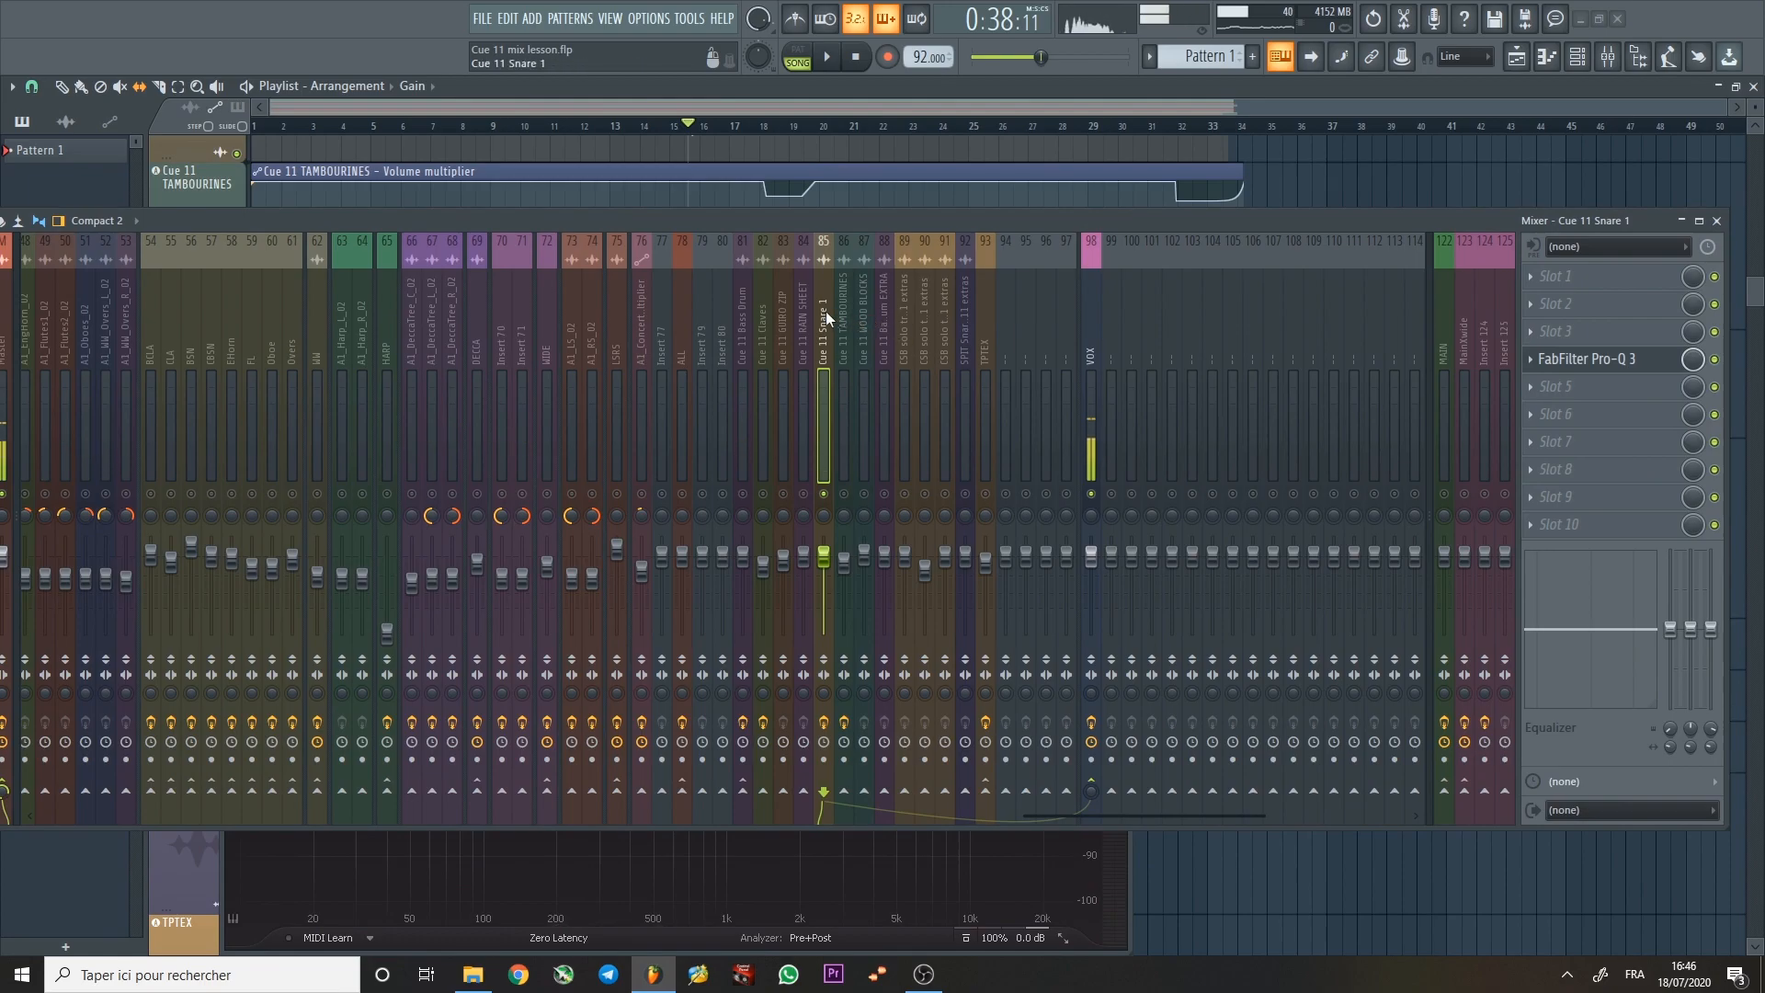
left_click_drag(846, 225, 840, 542)
left_click_drag(859, 421, 861, 147)
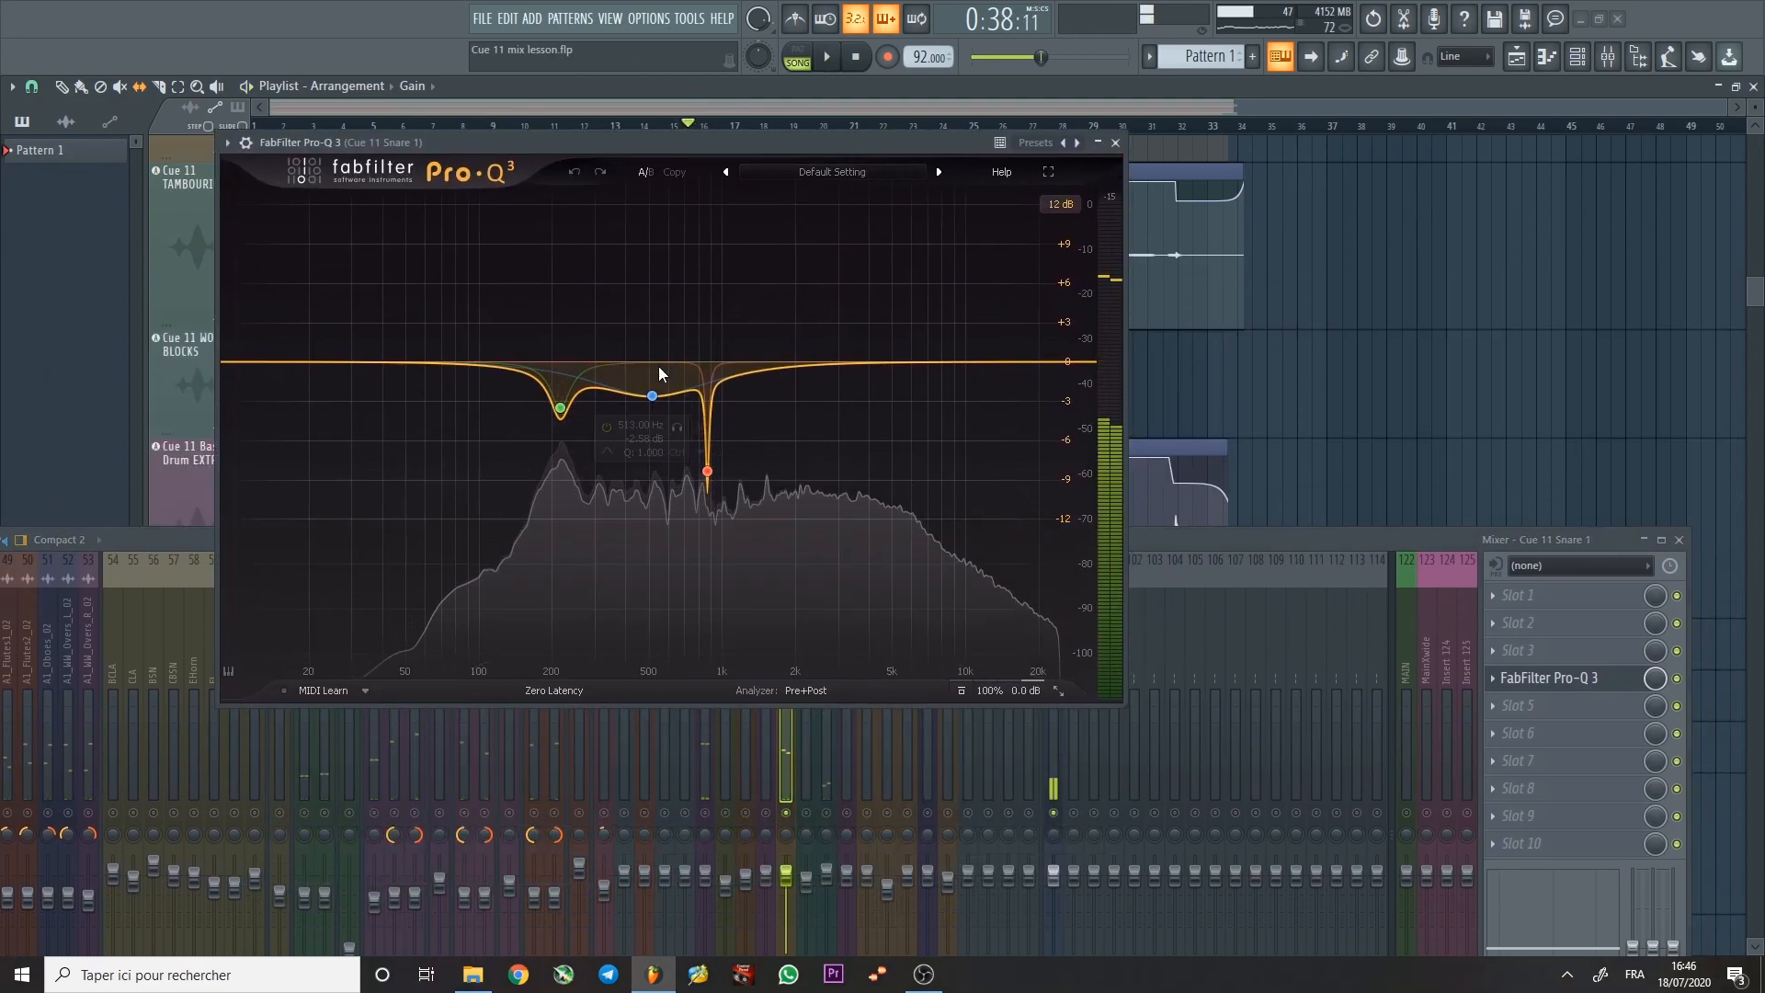
Compare the snare around bar 15 with its FabFilter Pro-Q 3 bypassed and re-enabled, and close the plugin window.
left_click(1677, 679)
key("space")
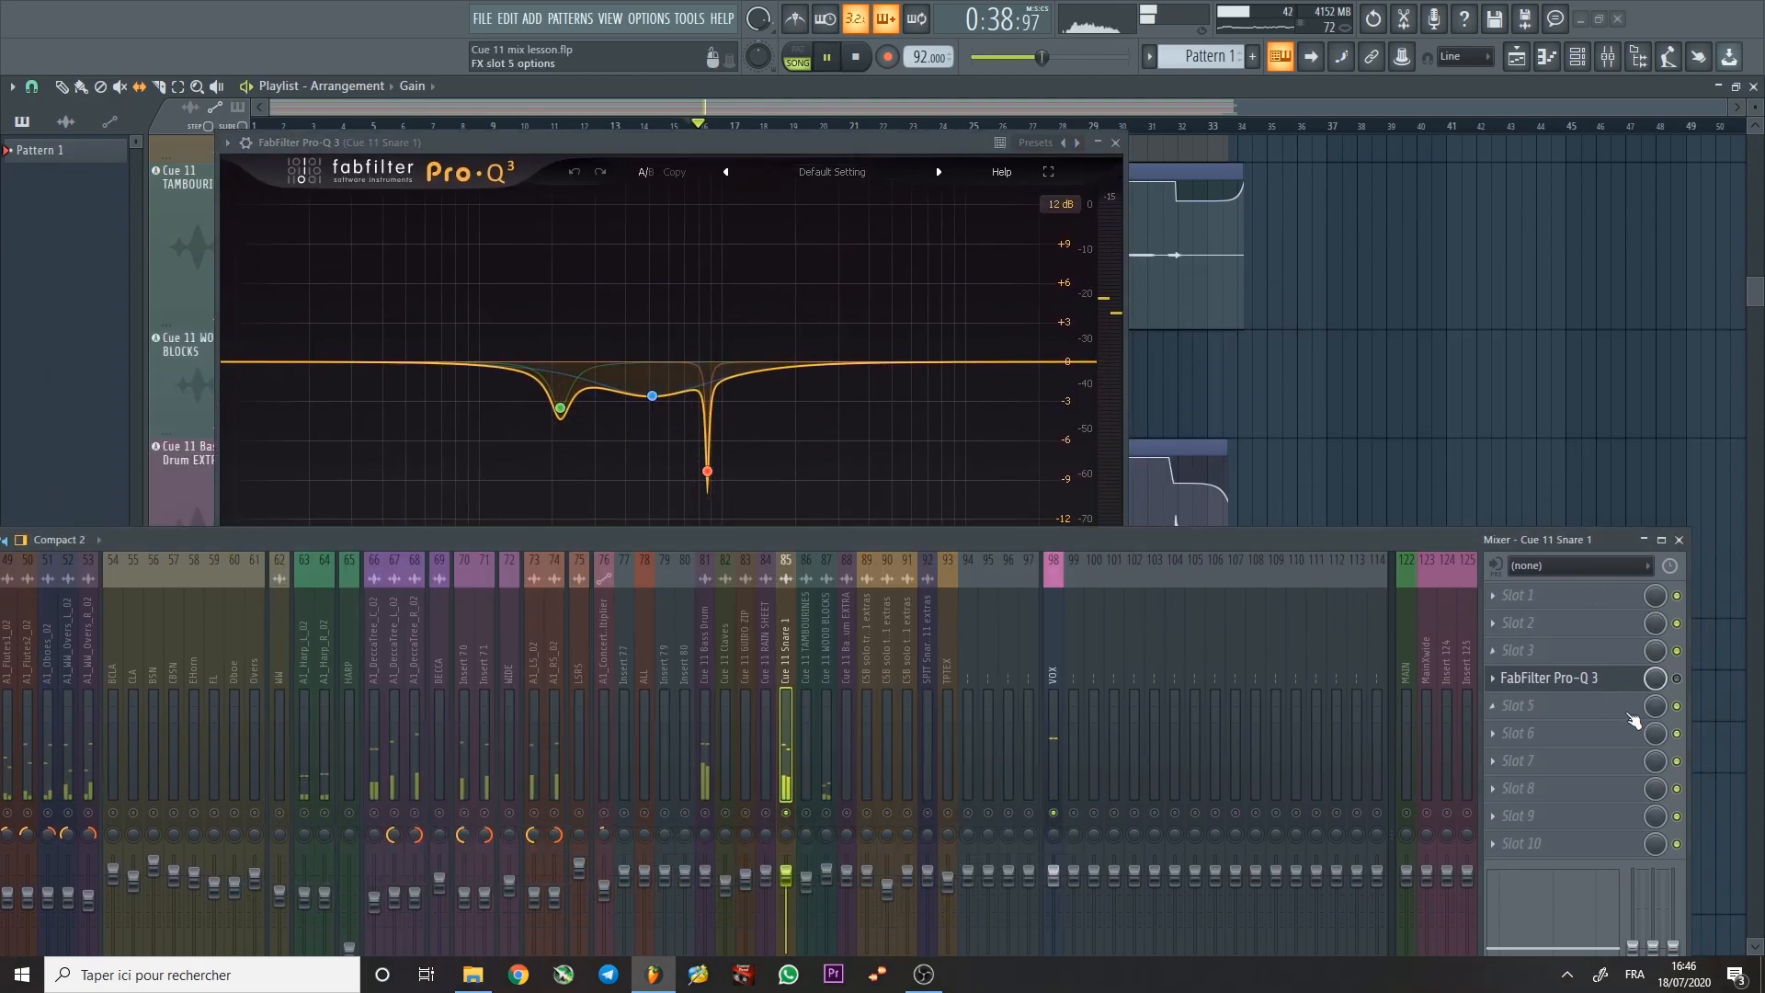
left_click(1677, 679)
key("space")
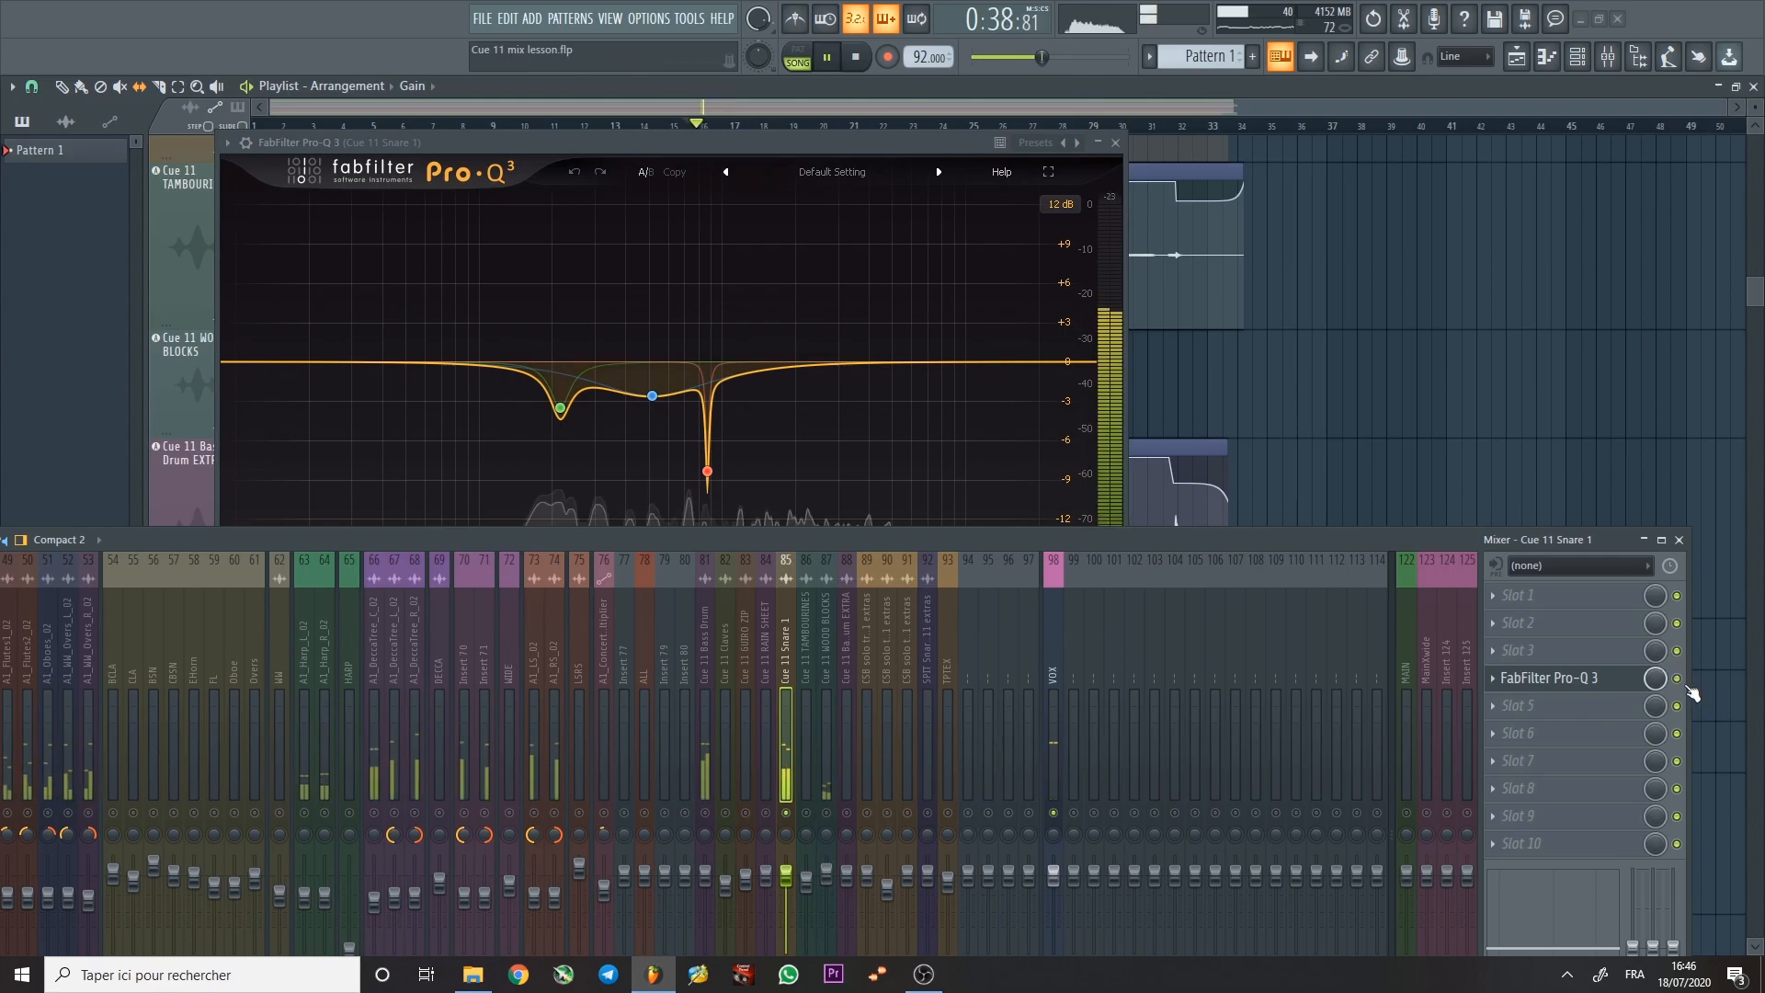
left_click(1115, 142)
Select the Cue 11 TAMBOURINES insert and play its part from around bar 24.
left_click(809, 591)
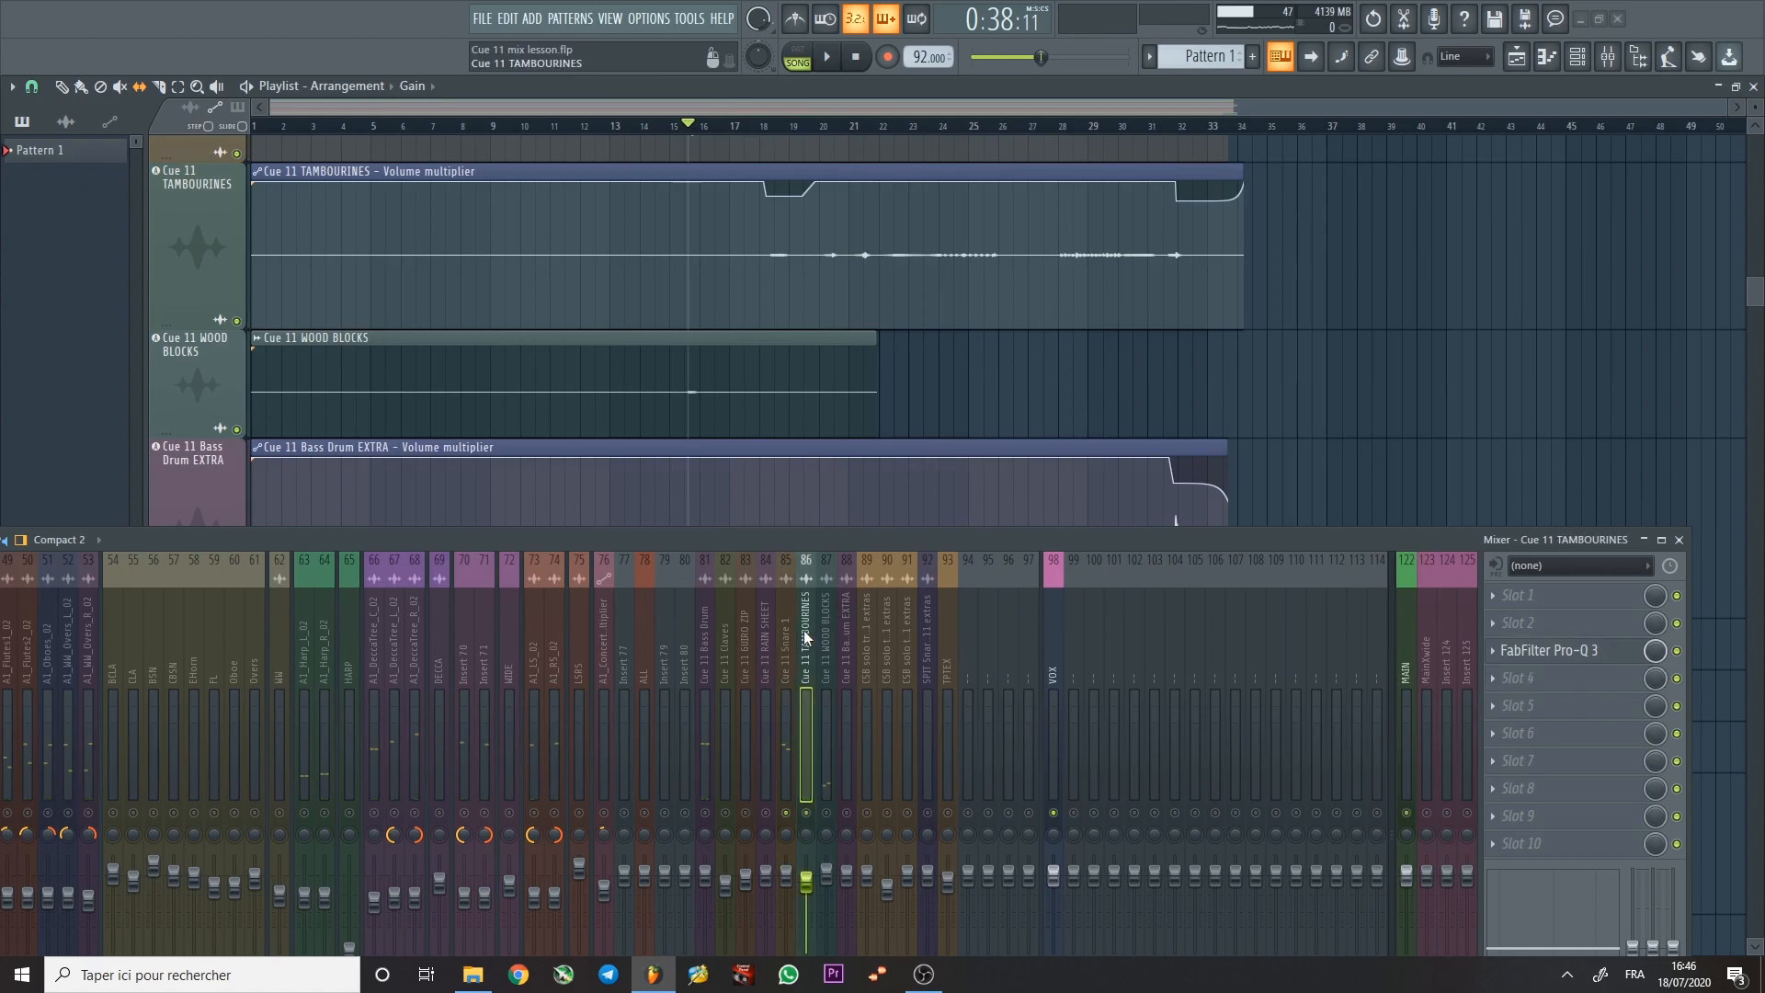
scroll(855, 358, "down", 3)
scroll(844, 352, "up", 3)
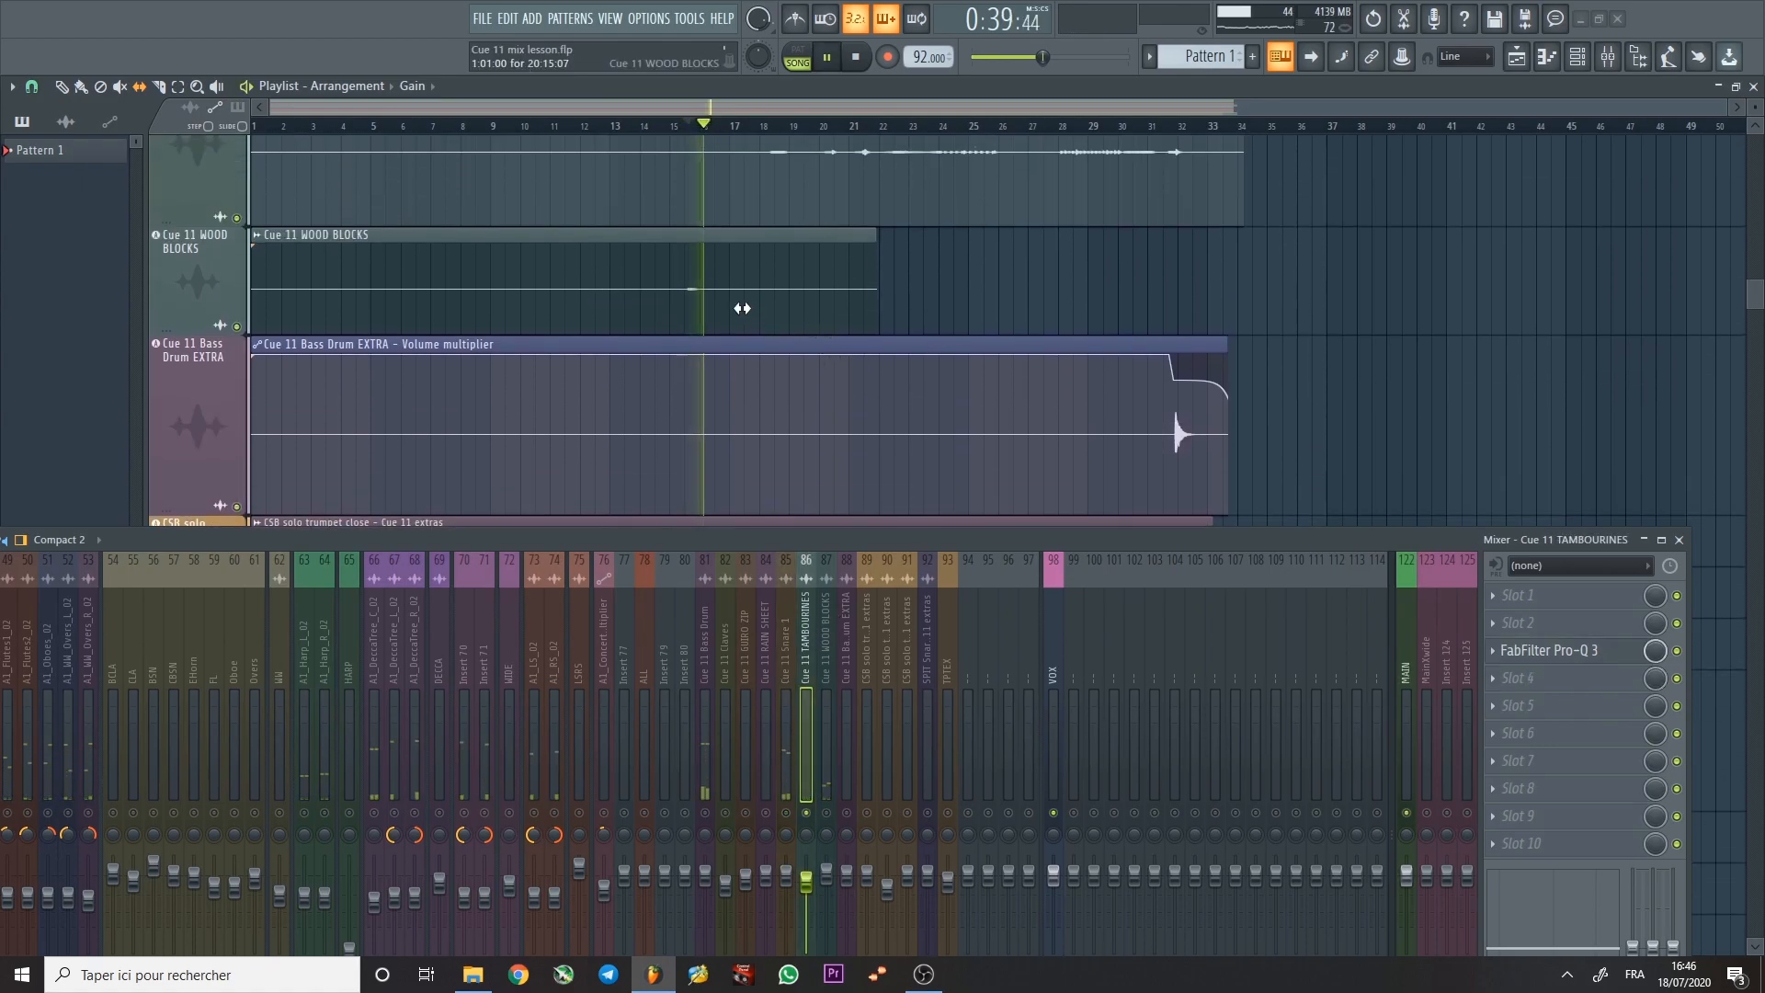
left_click(939, 126)
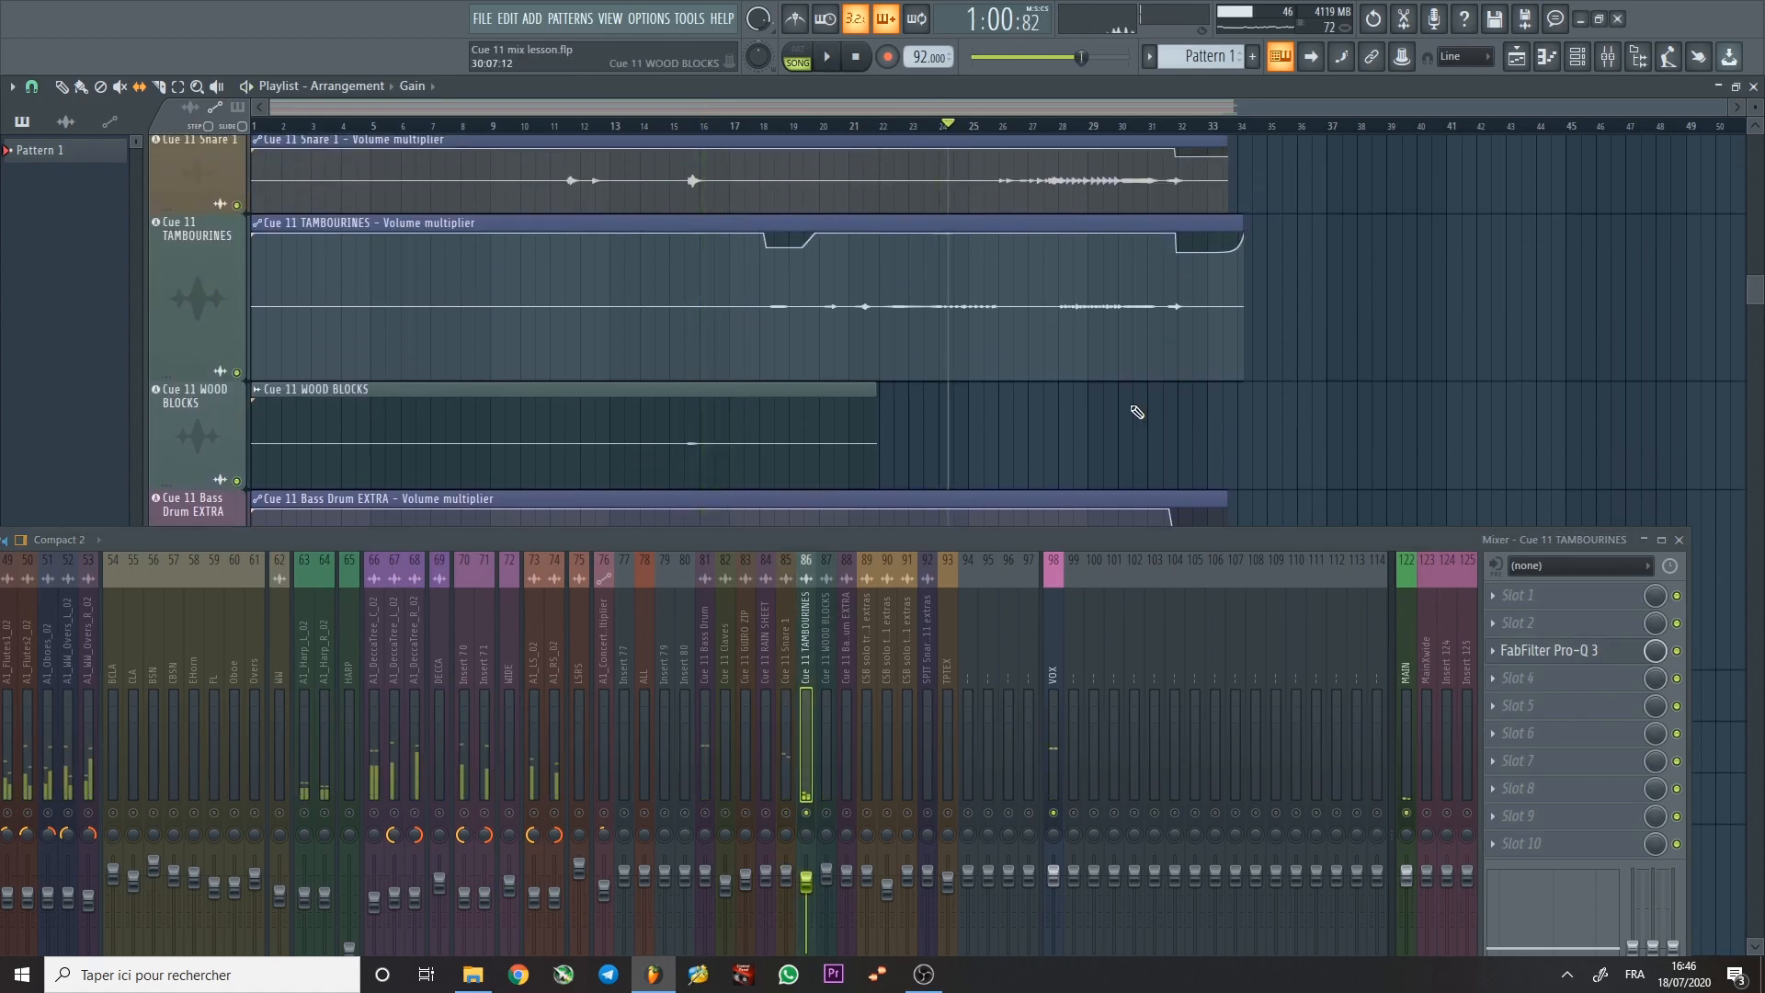
left_click_drag(1387, 542, 1341, 283)
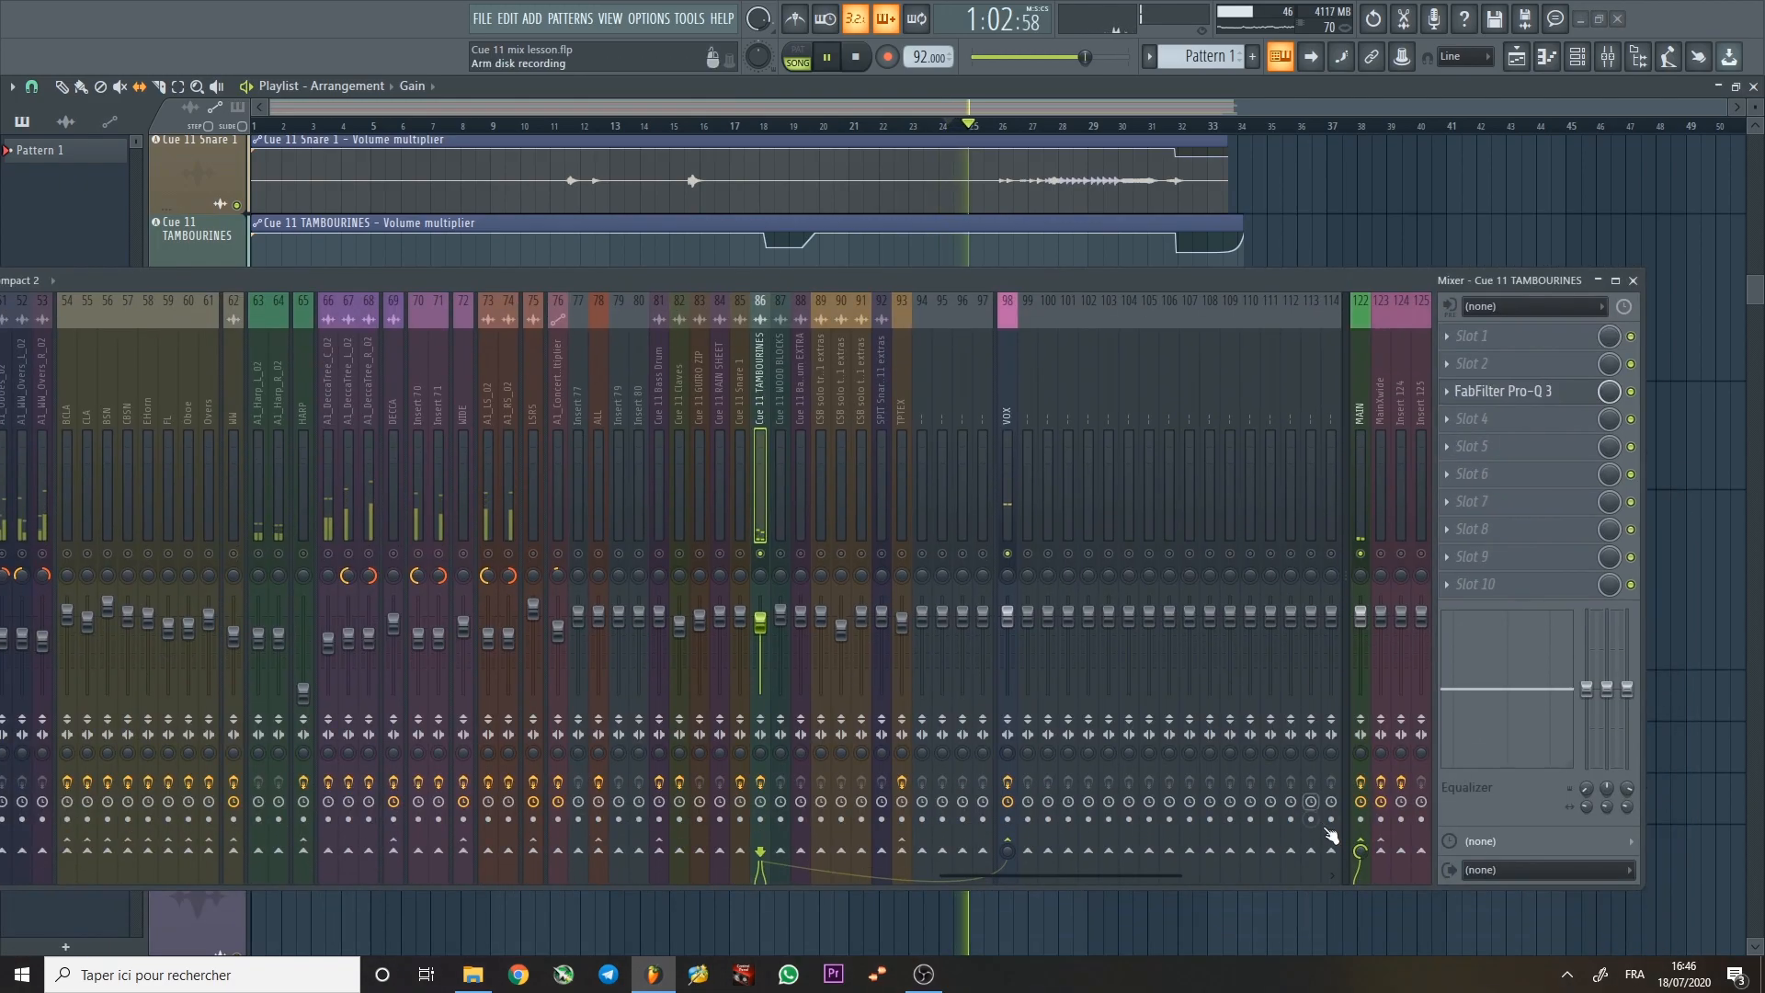
Inspect the tambourines' FabFilter Pro-Q 3, compare playback with it bypassed and active, and close its window.
left_click(1503, 391)
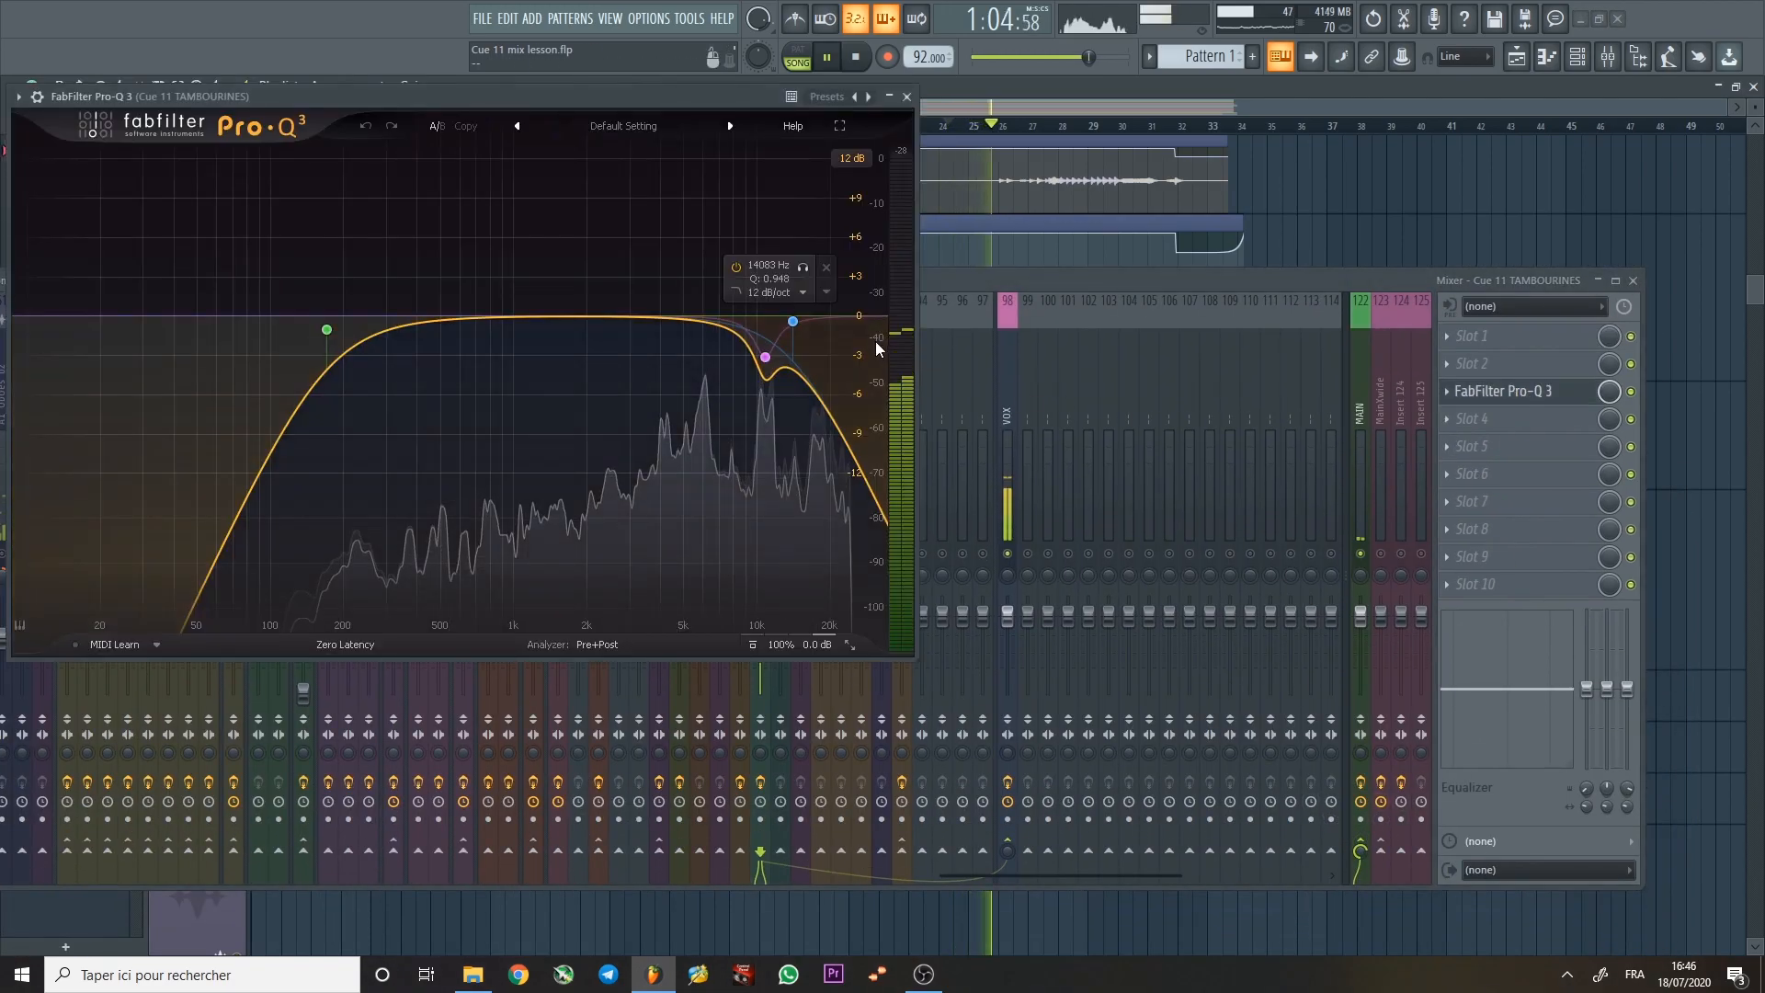
left_click(1631, 391)
key("space")
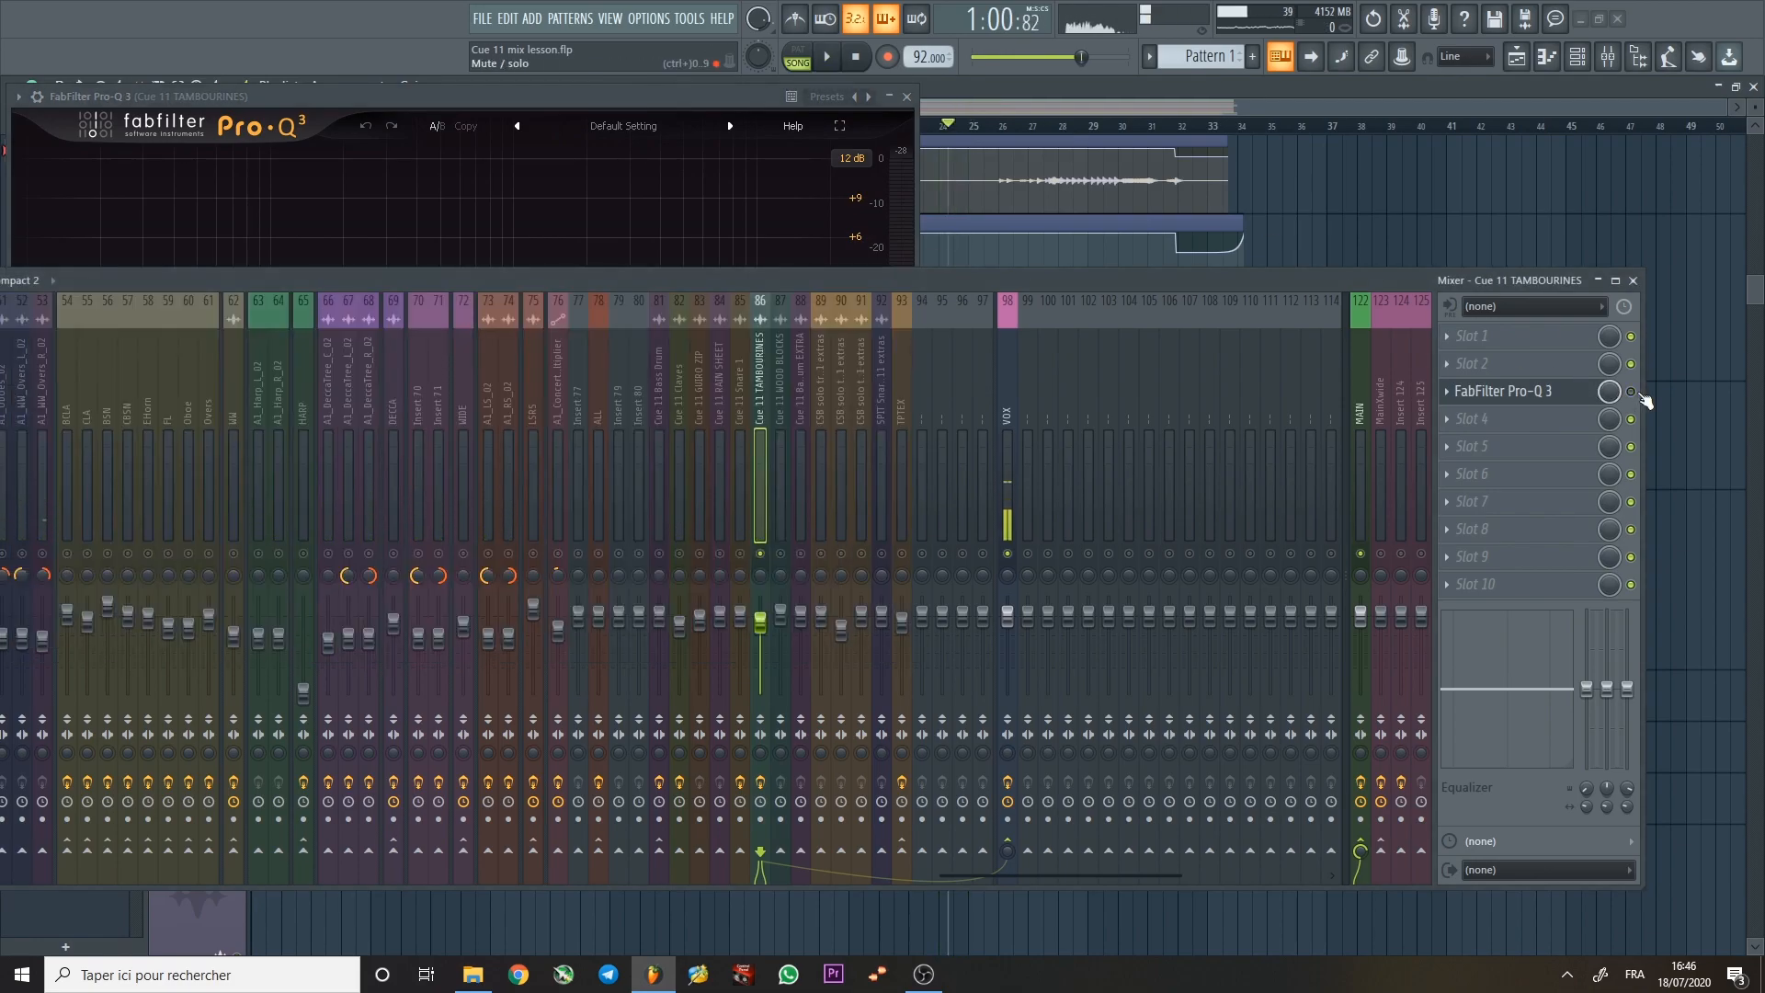
key("space")
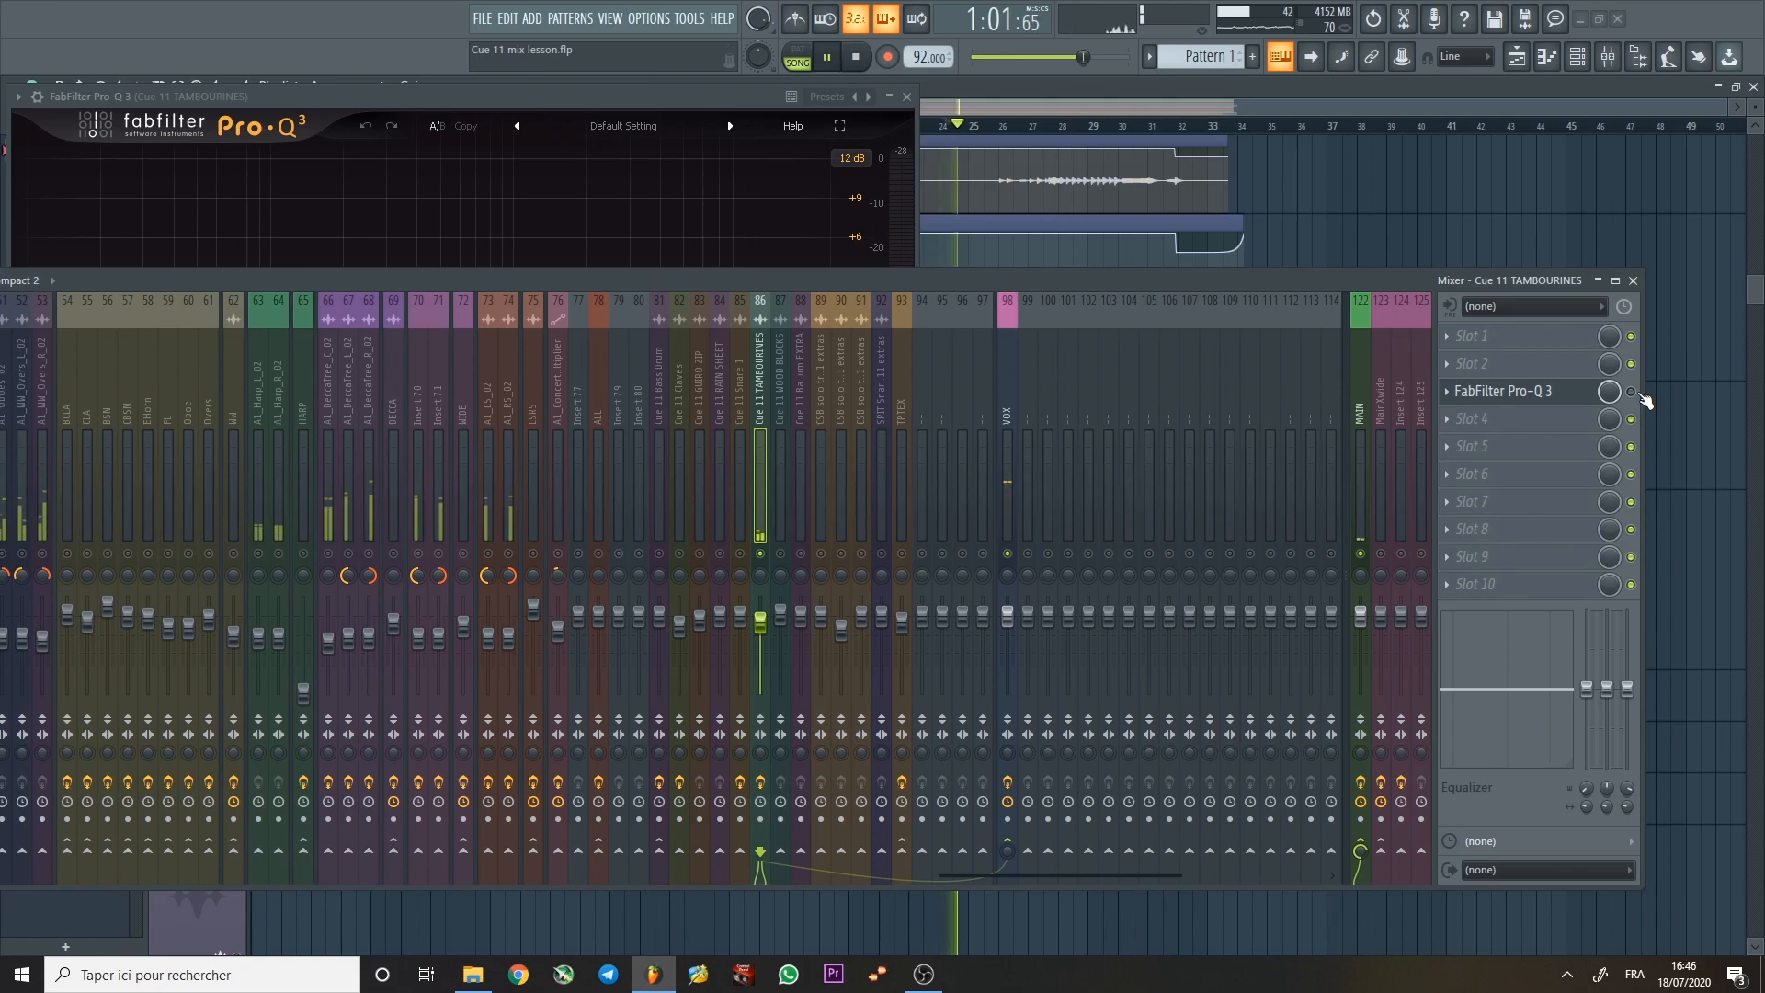
left_click_drag(788, 285, 727, 548)
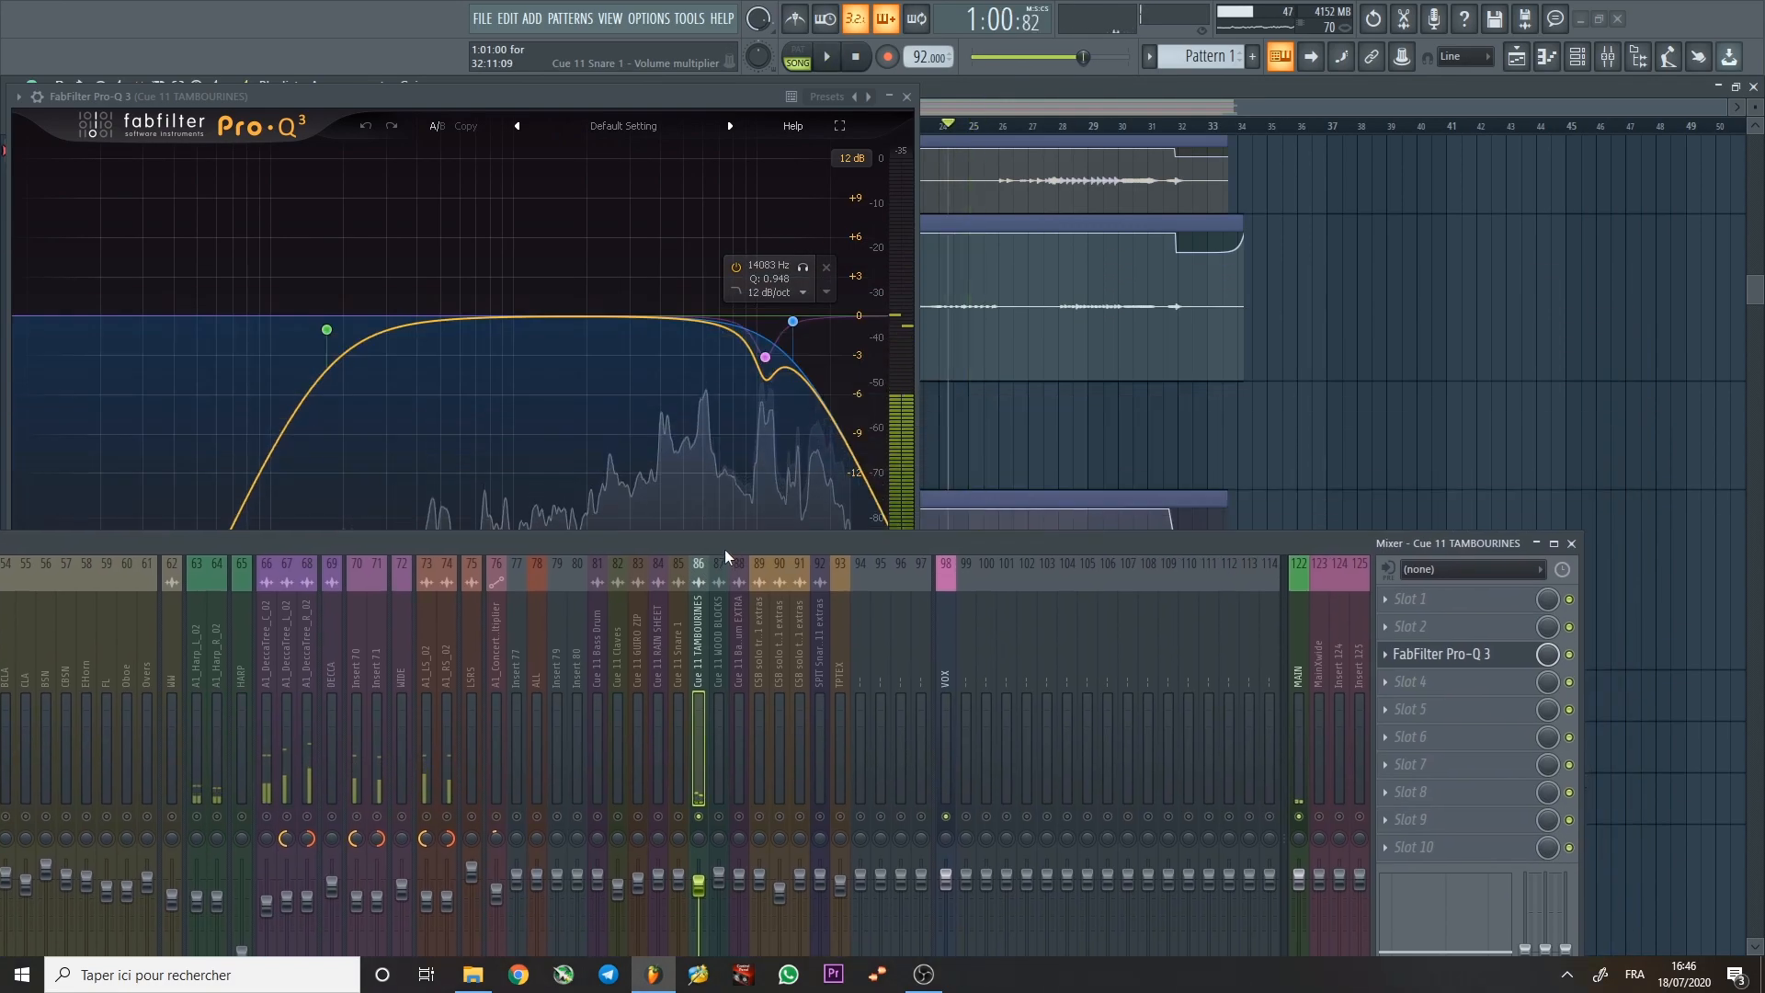
key("space")
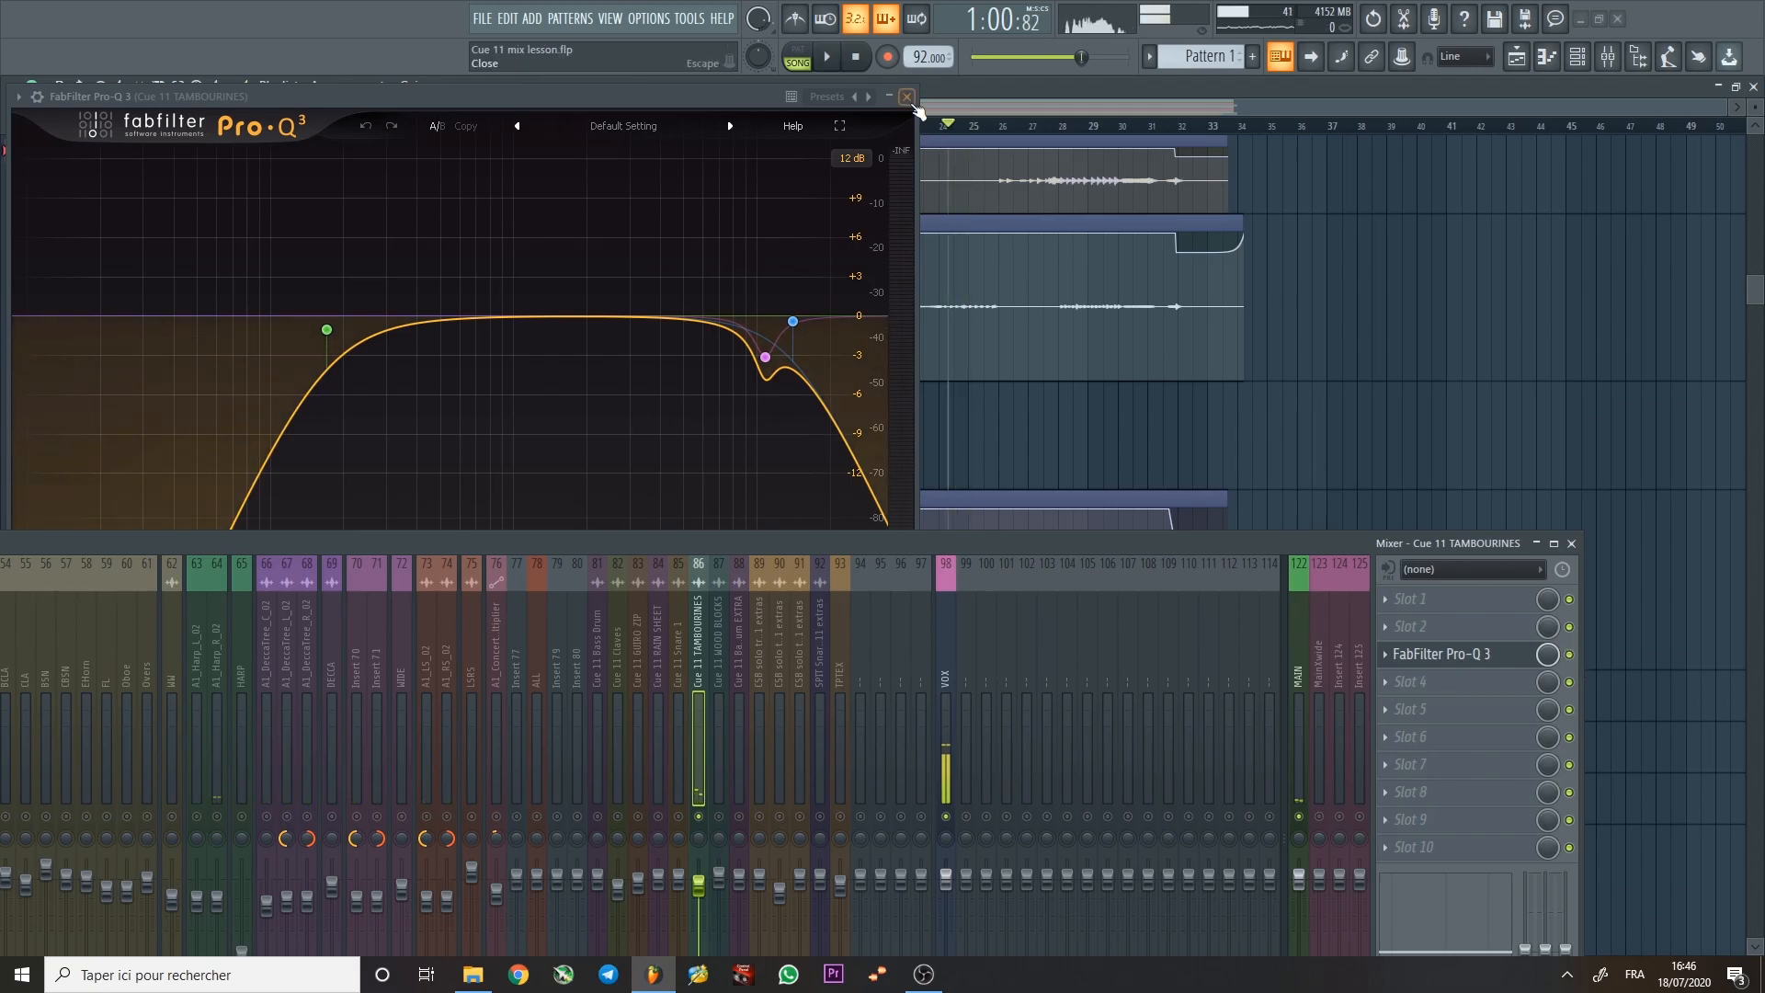
left_click(906, 97)
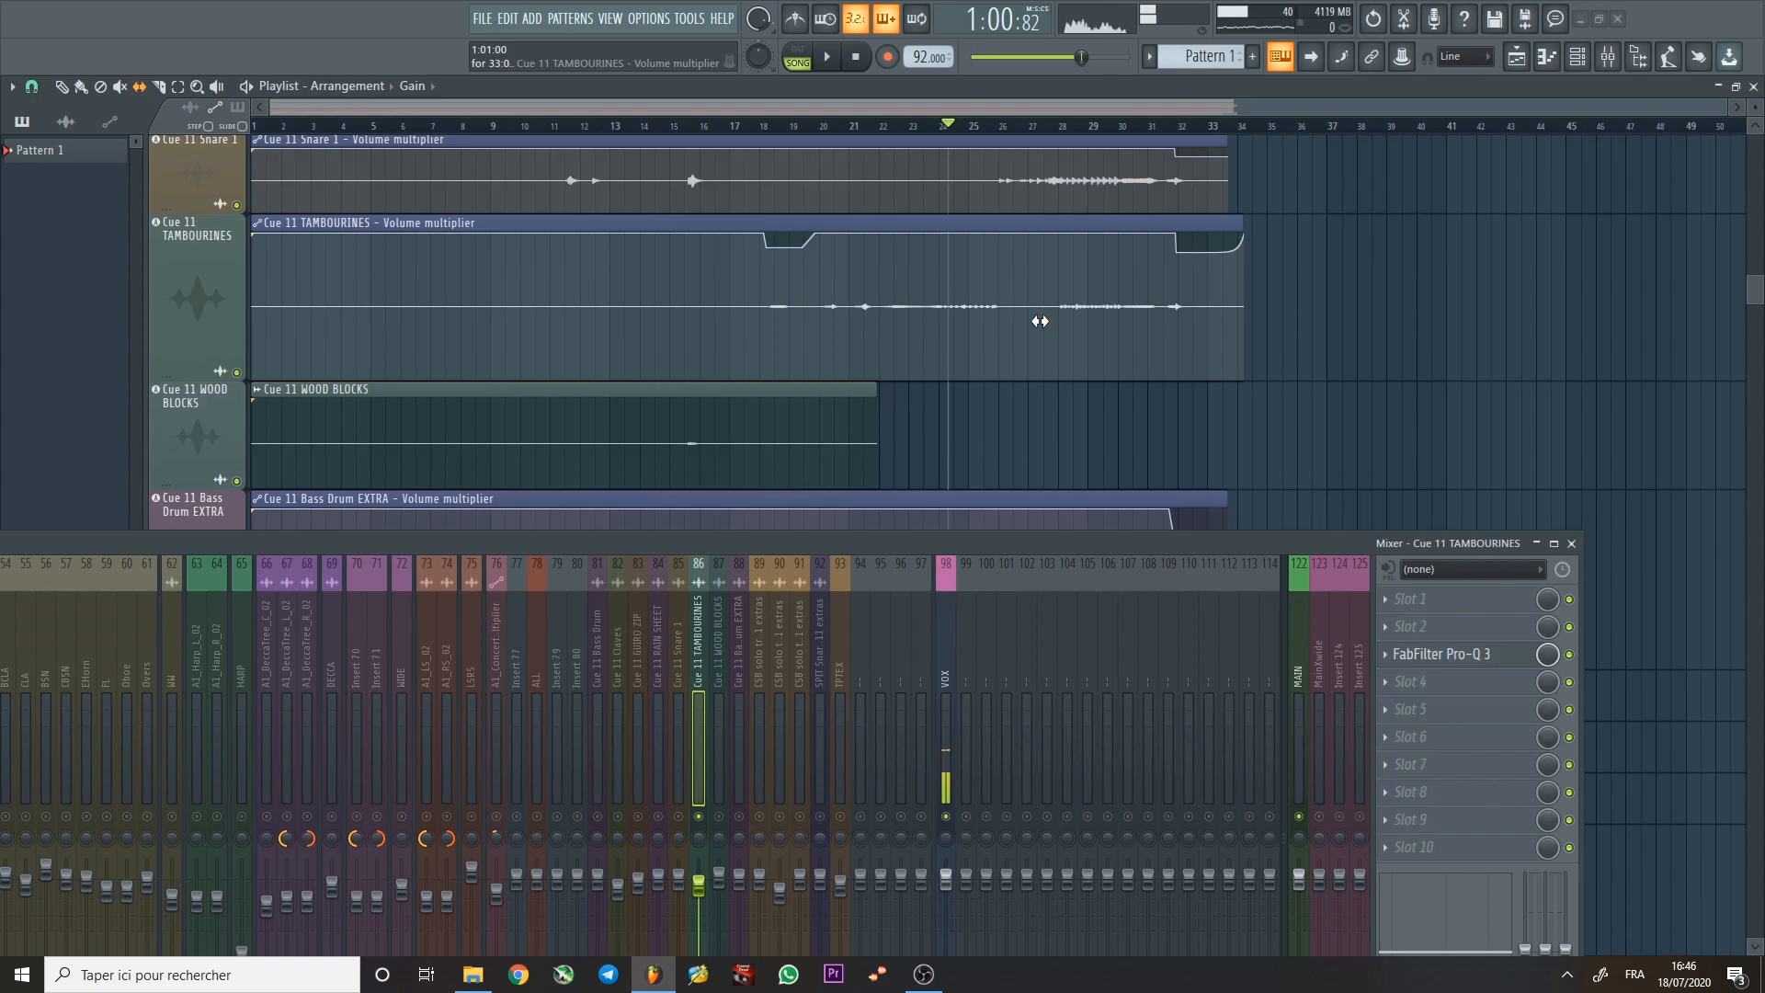
Select the Cue 11 WOOD BLOCKS insert, audition its hit from around bar 15 and check the insert's routing.
scroll(1040, 321, "down", 2)
scroll(1066, 270, "up", 1)
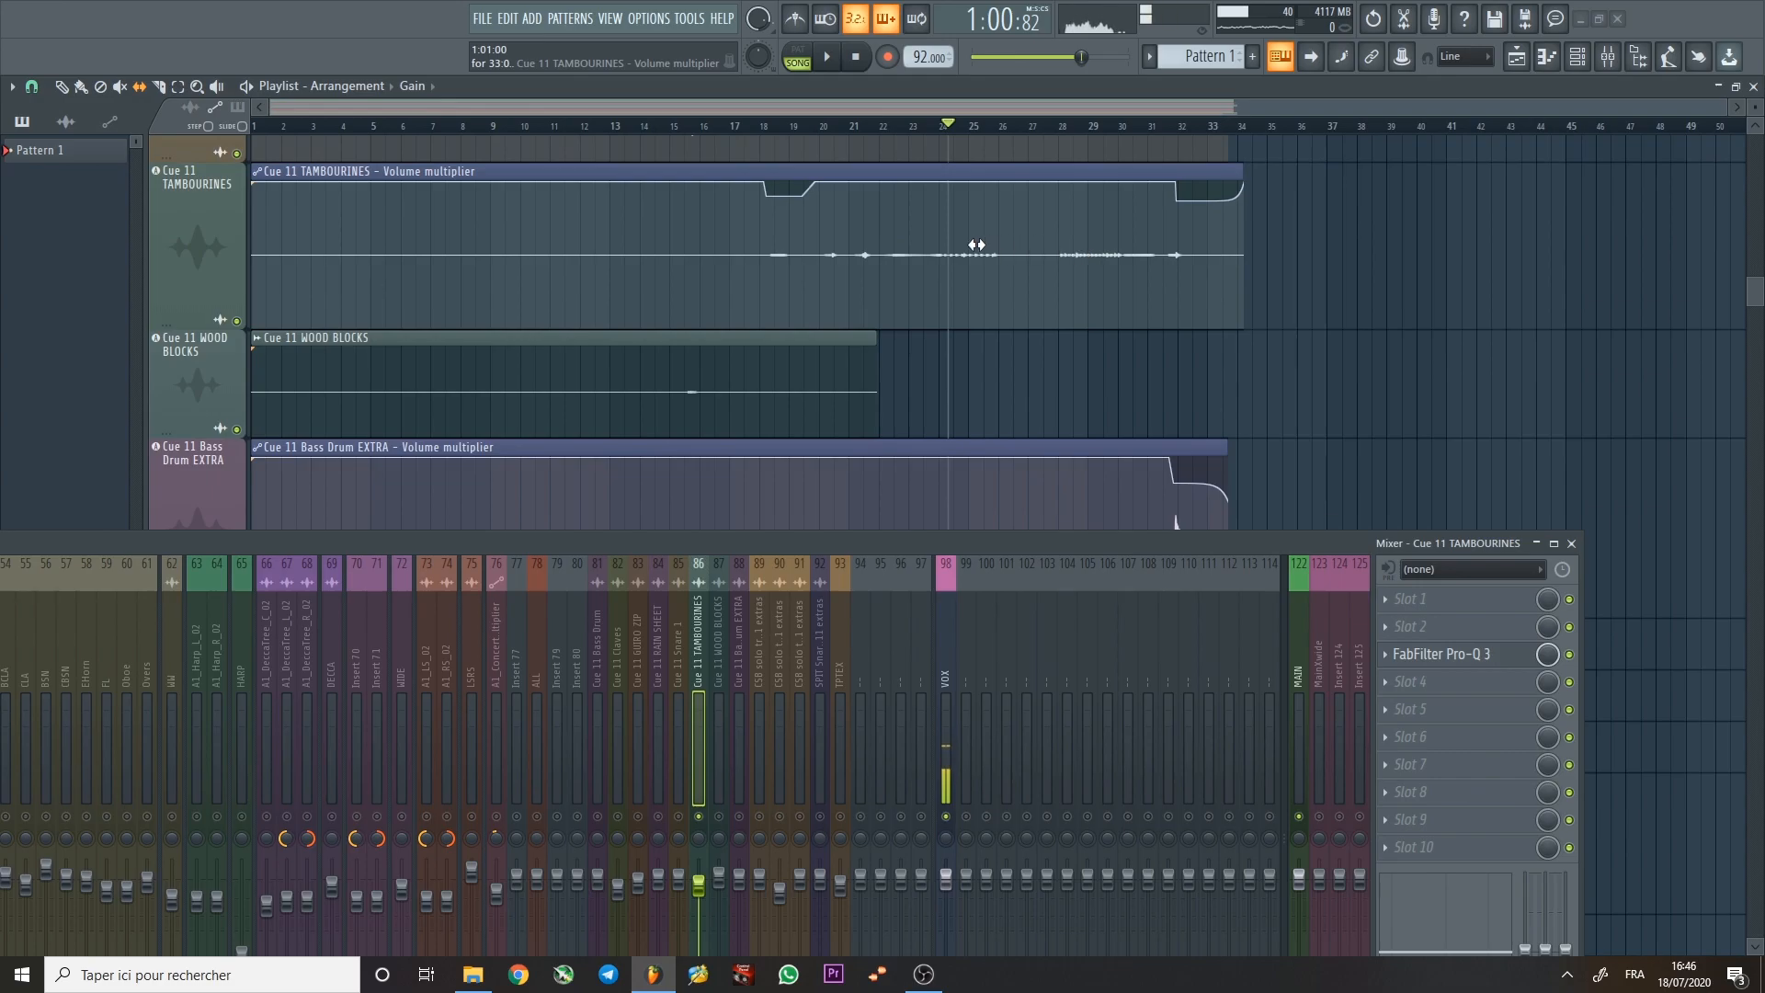
left_click(683, 126)
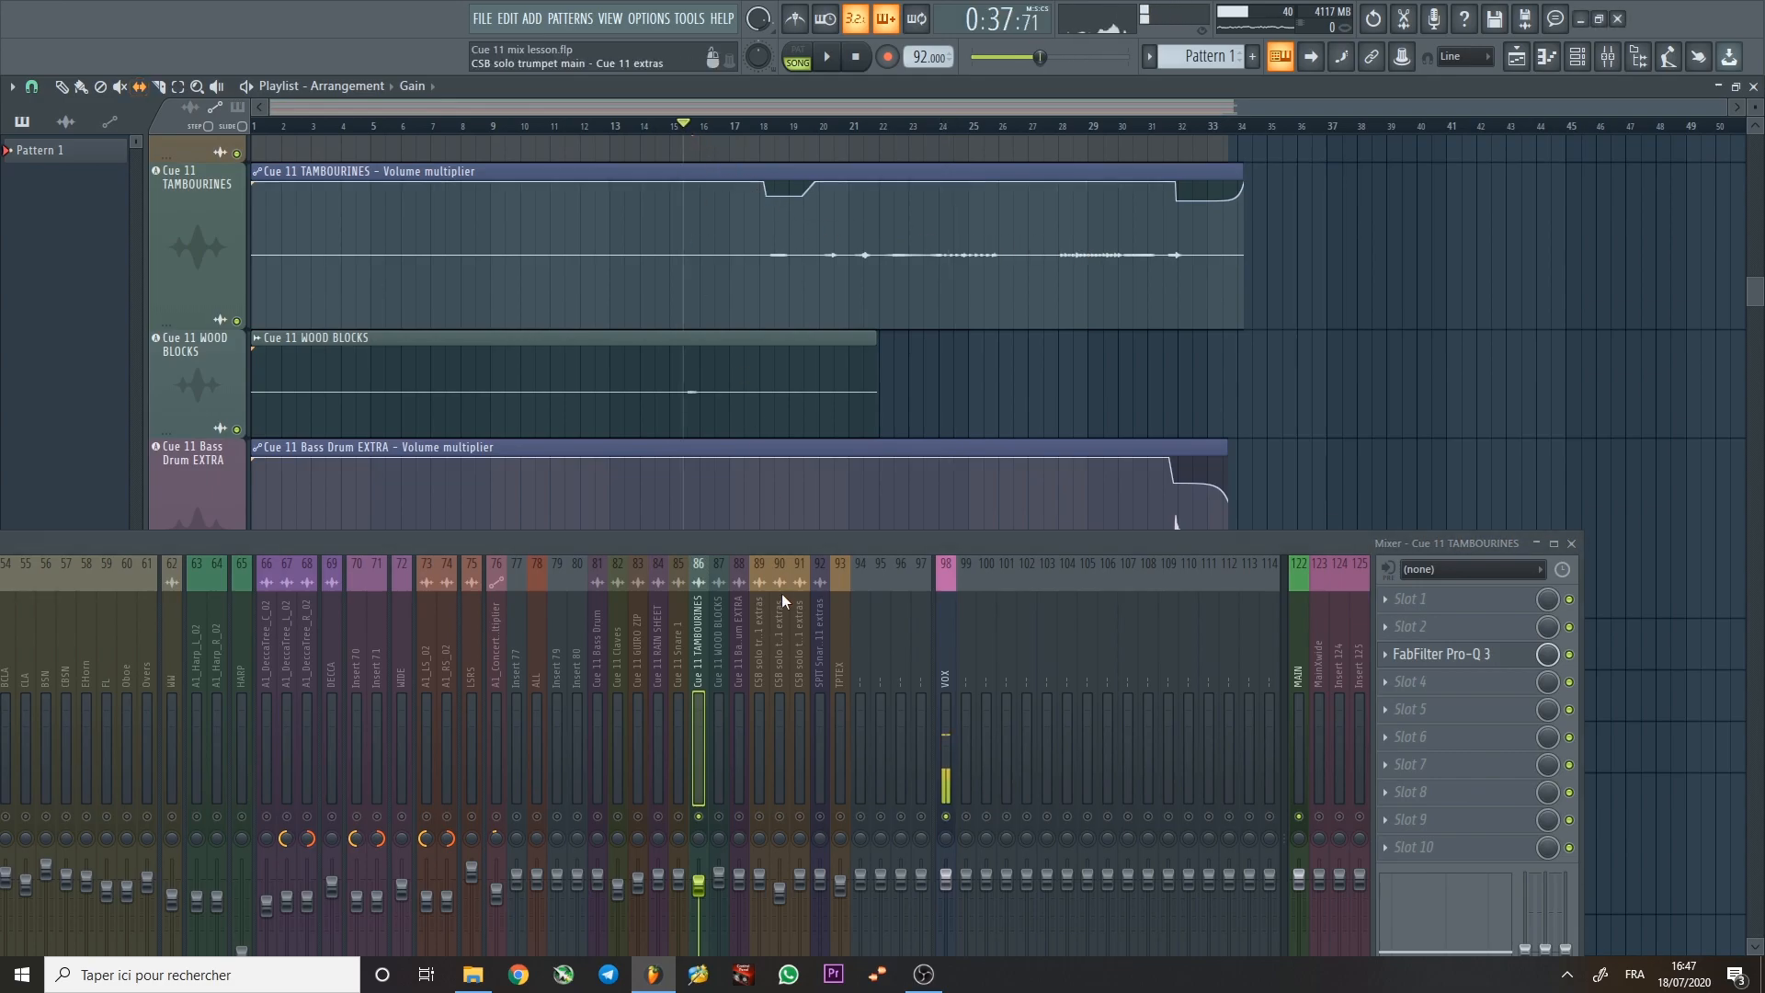
left_click(725, 622)
key("space")
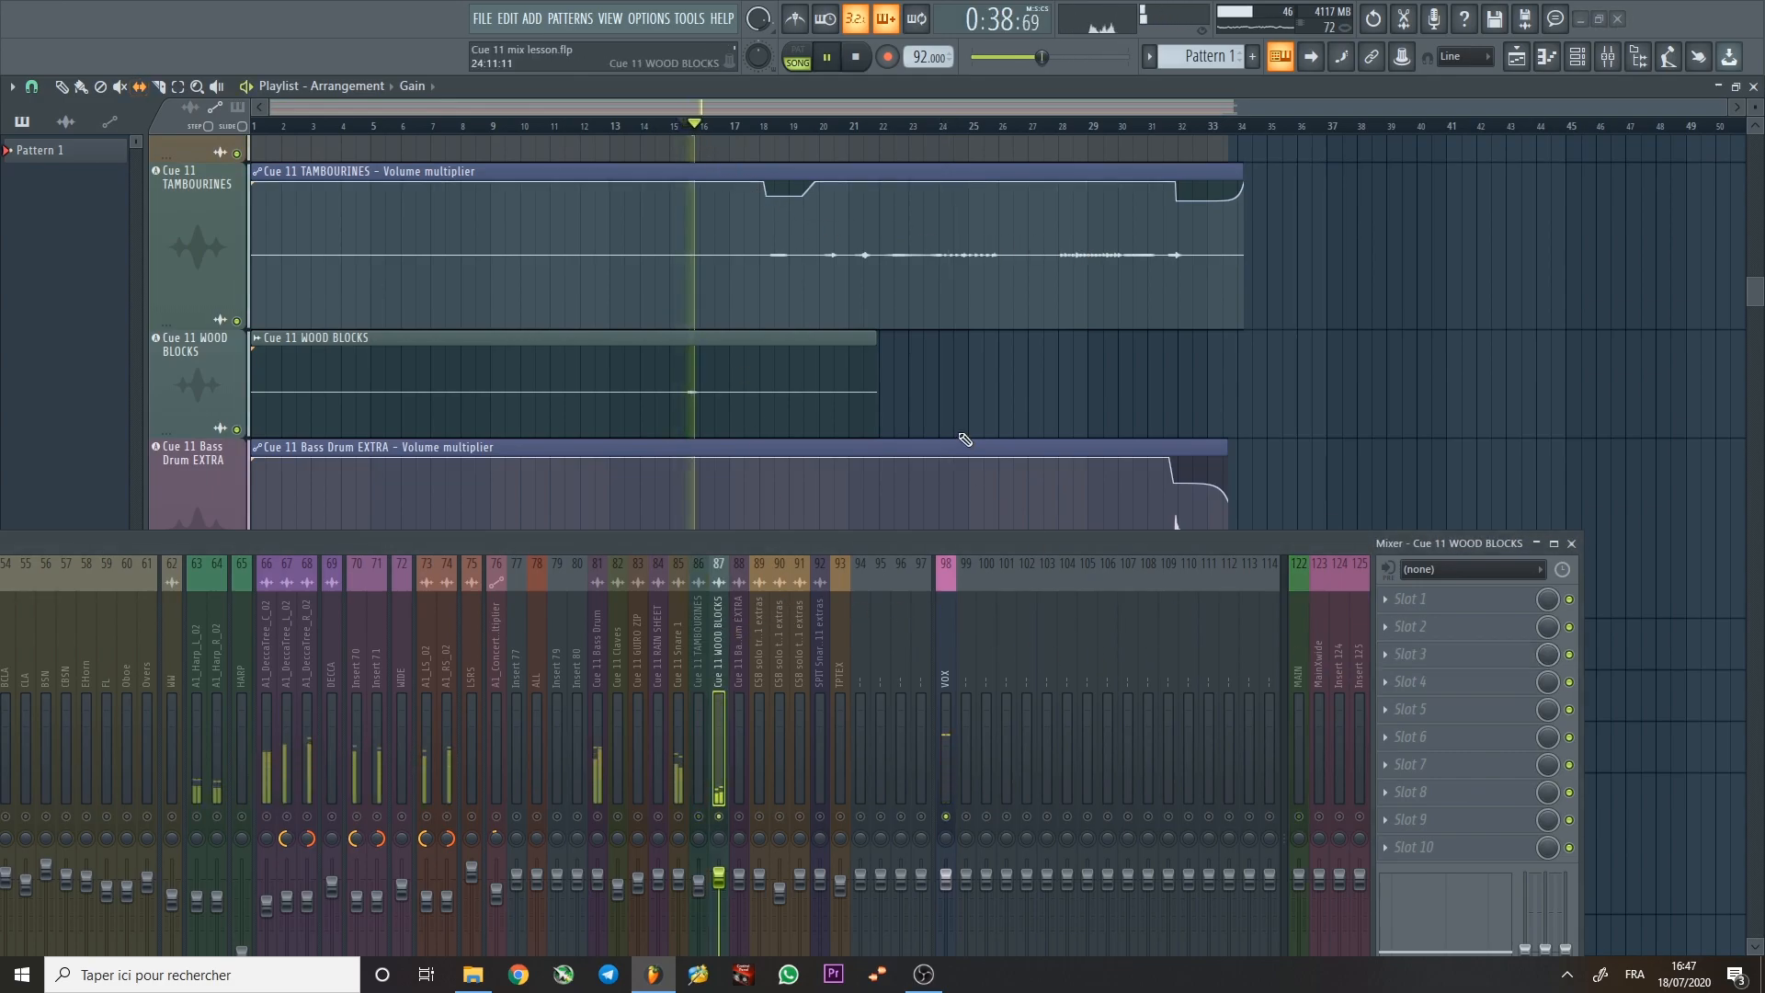
scroll(964, 439, "down", 4)
key("space")
left_click_drag(982, 540, 961, 226)
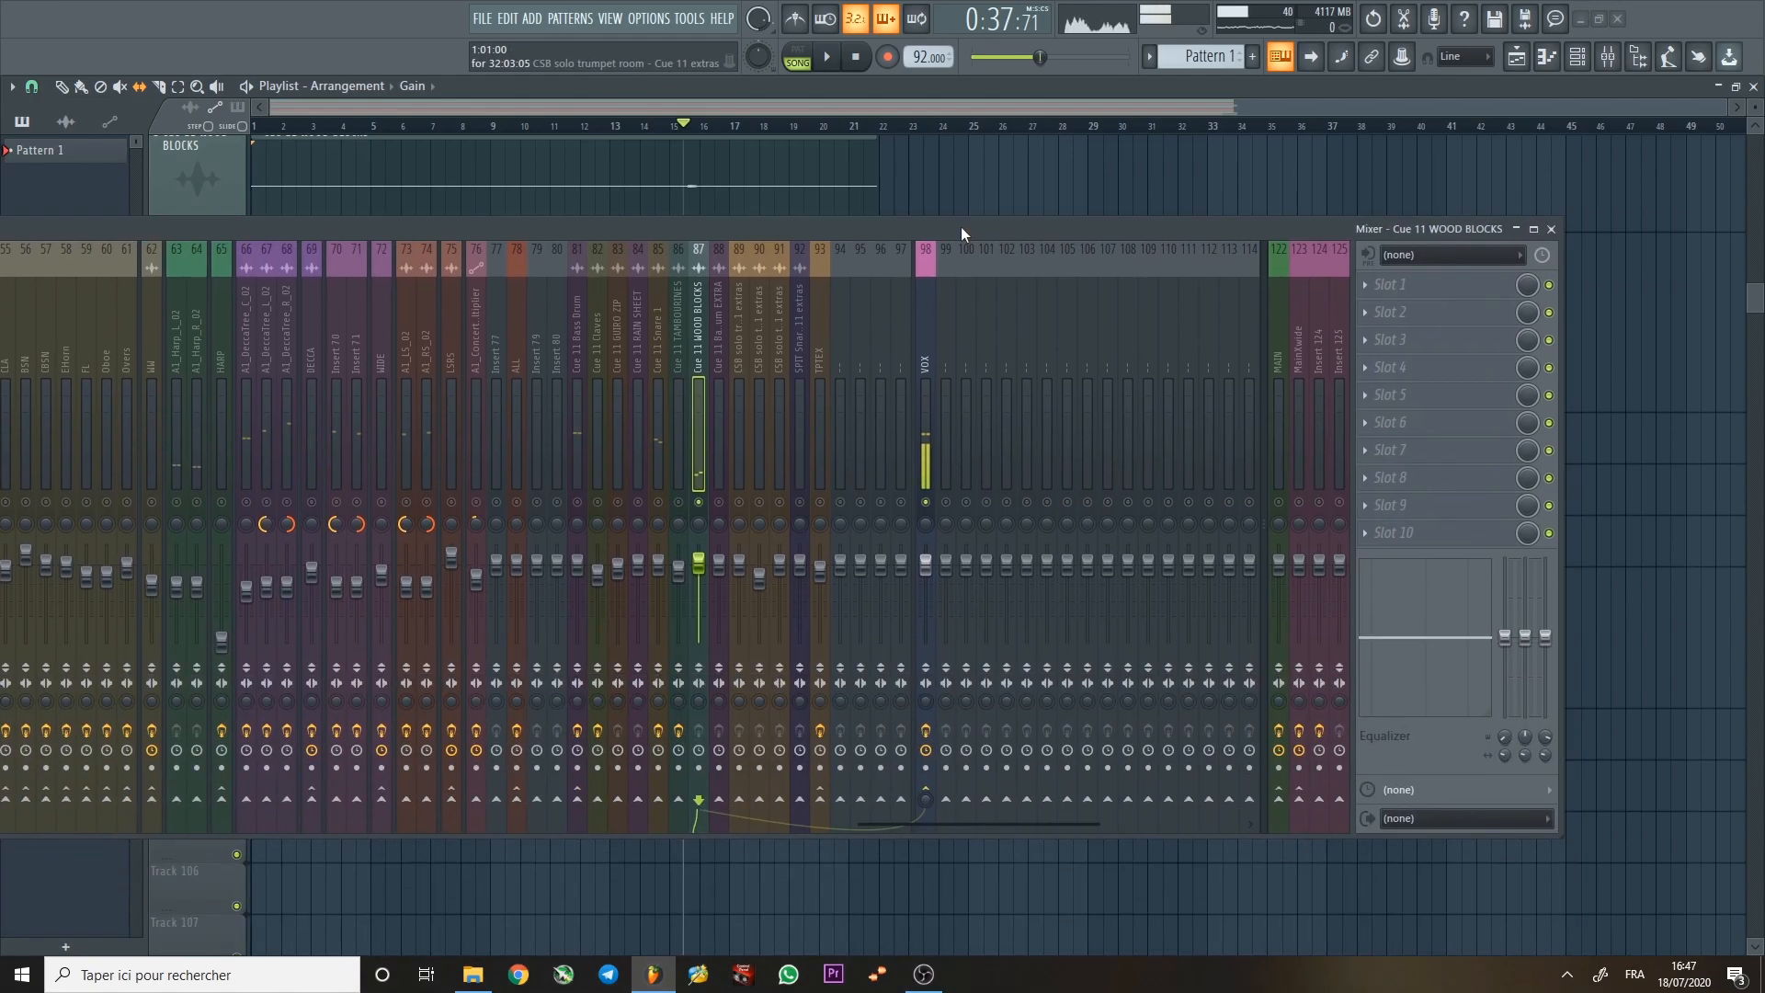
left_click_drag(1238, 234, 1257, 613)
Audition the Cue 11 Bass Drum EXTRA insert repeatedly from around bar 31 and check the Cue 11 Bass Drum insert it feeds.
left_click(1172, 129)
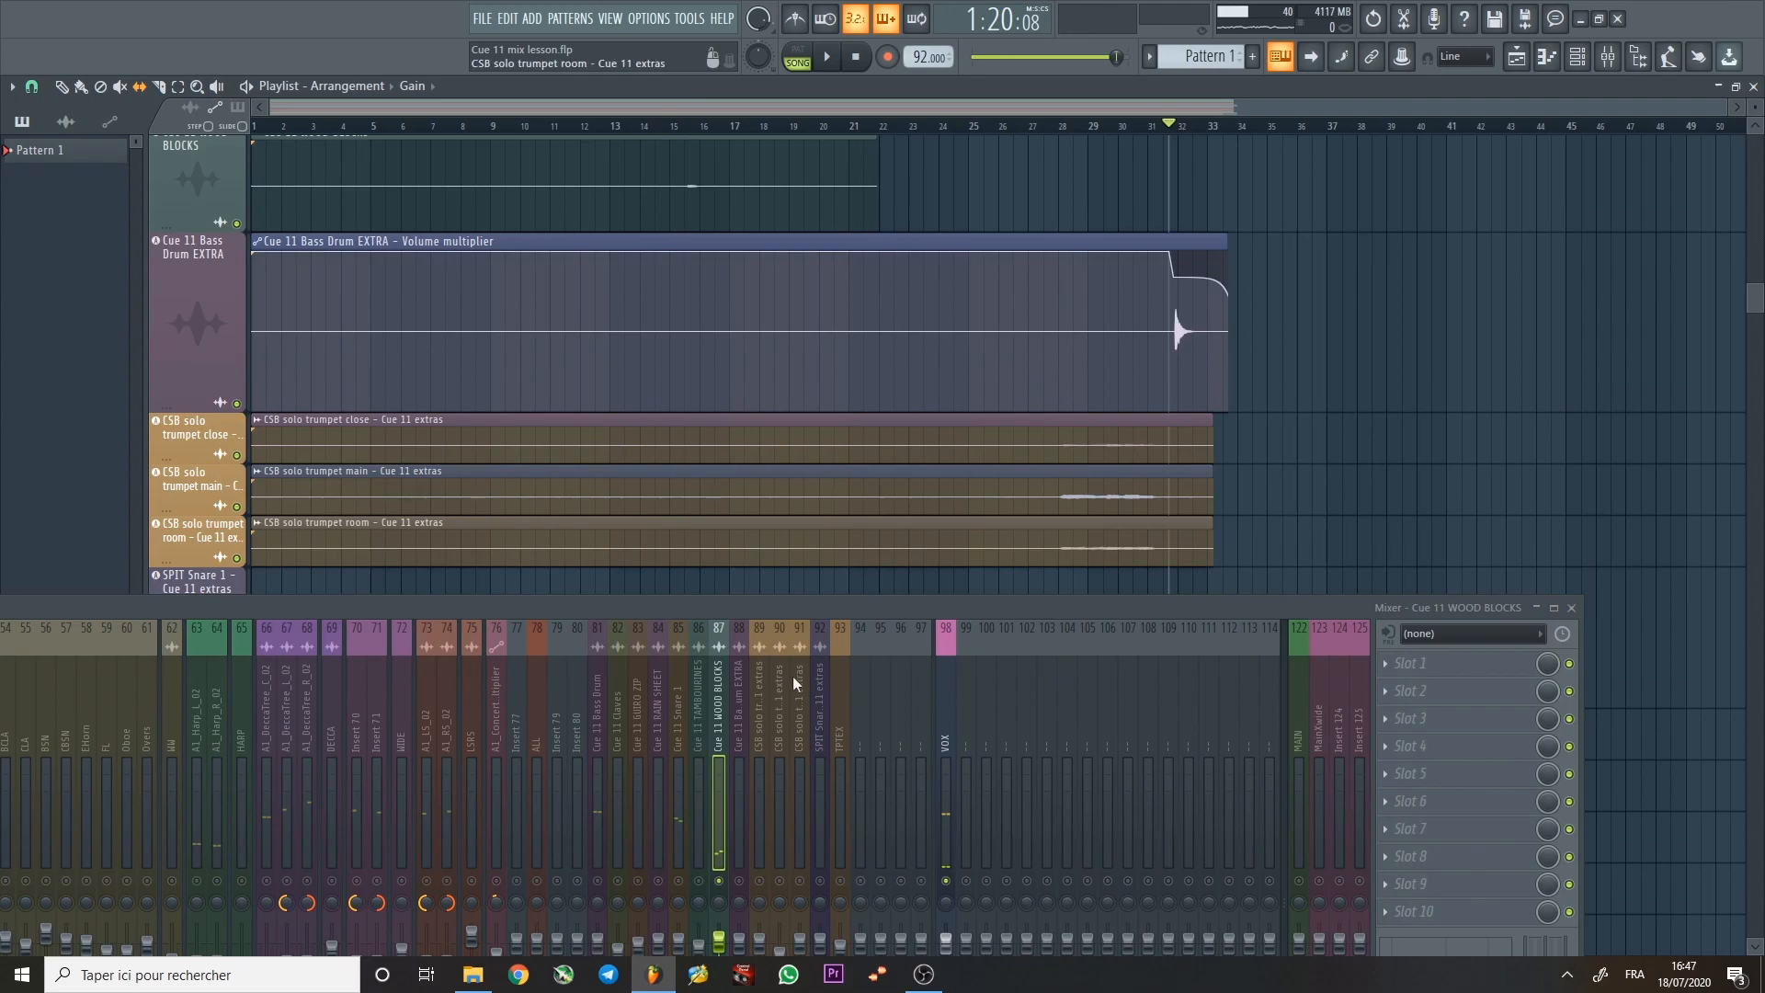
left_click(738, 690)
key("space")
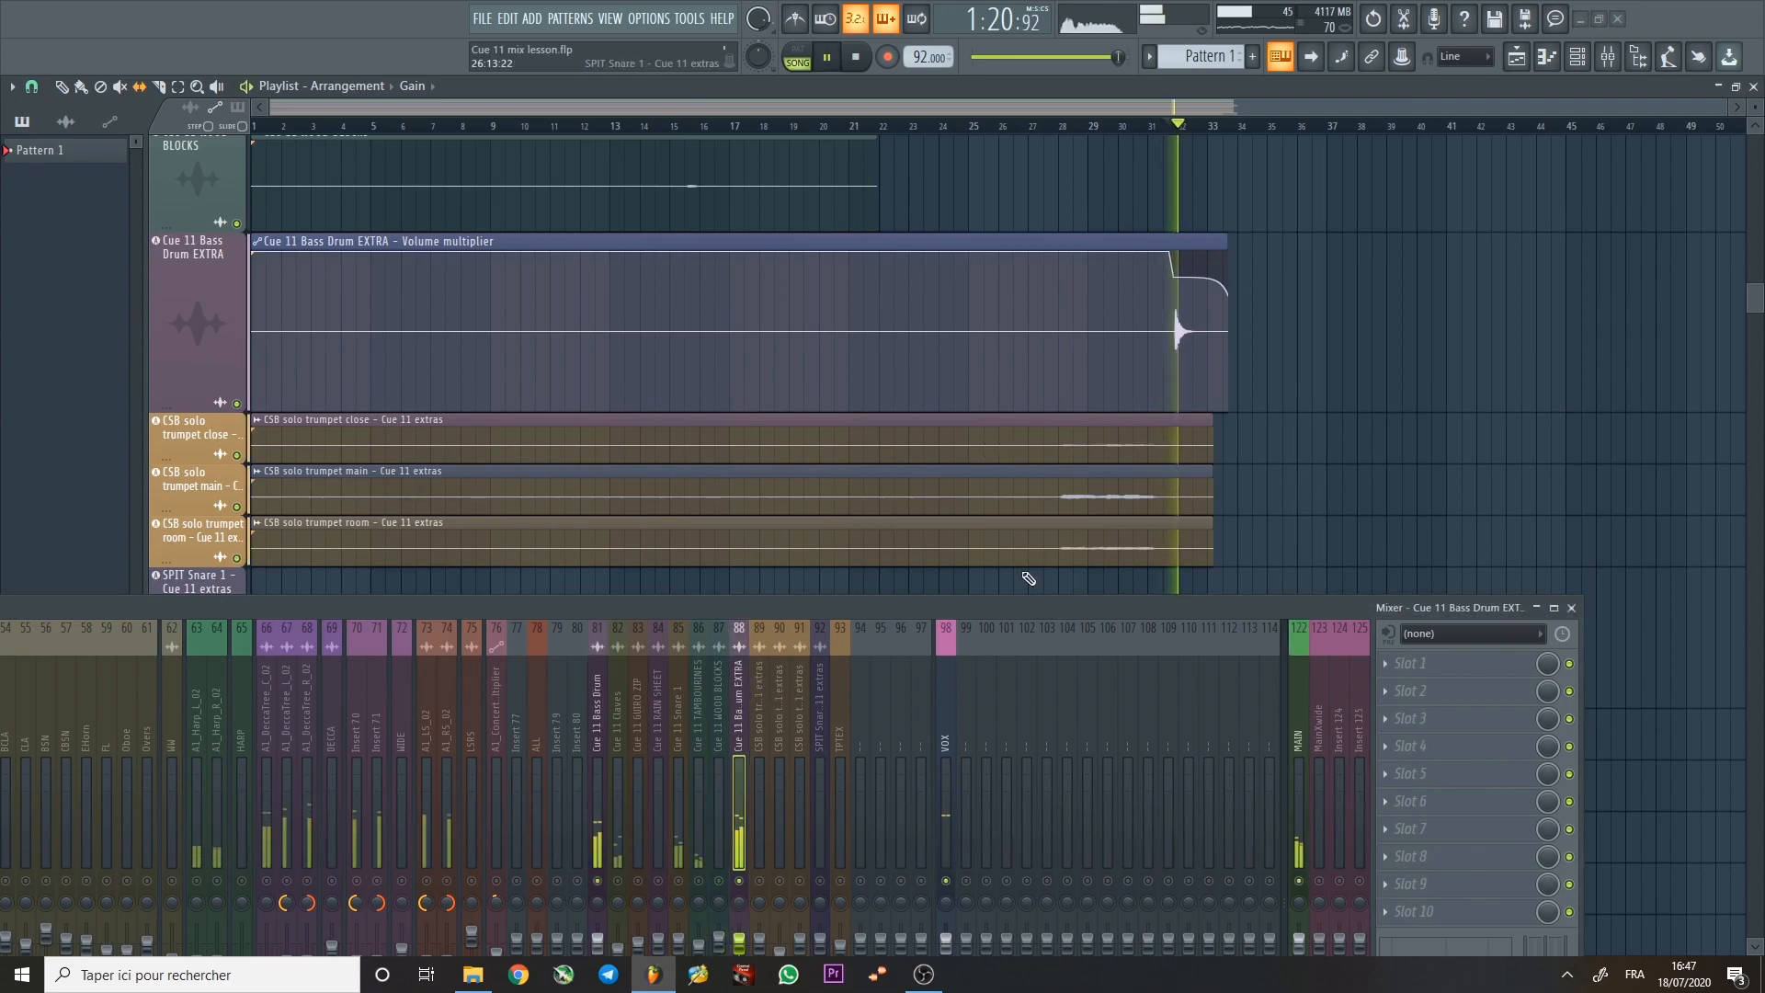
key("space")
left_click_drag(1018, 607, 1033, 355)
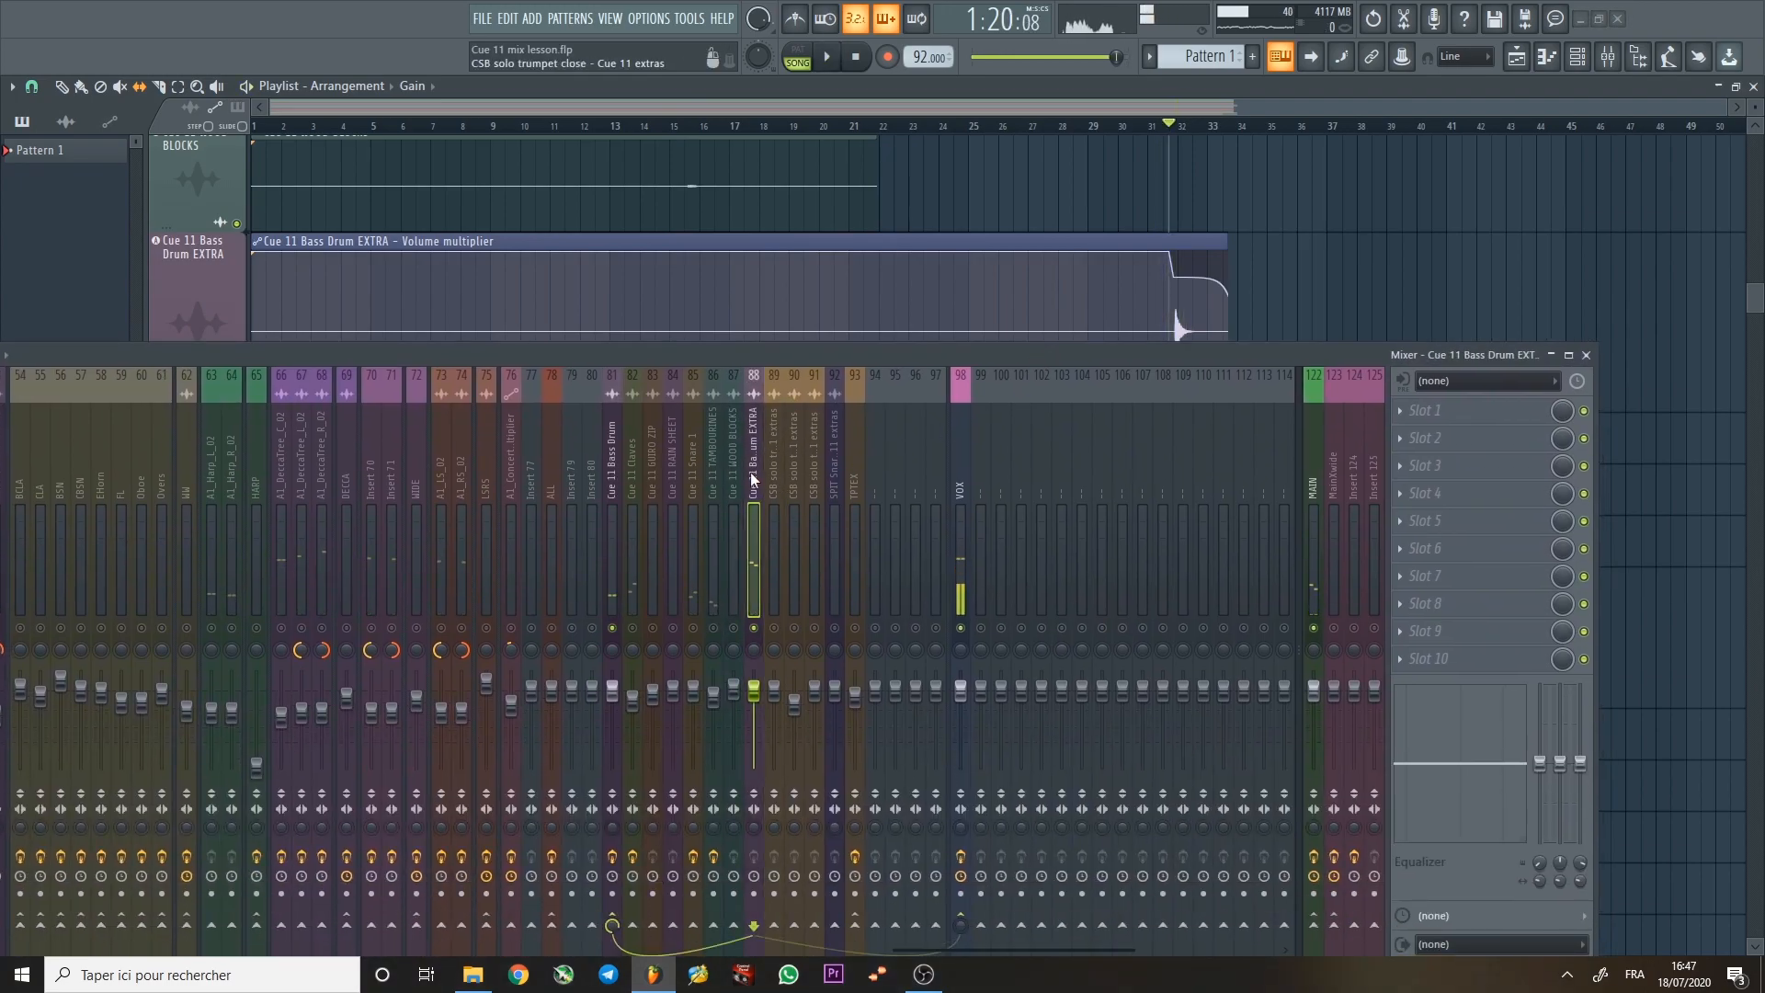
key("space")
key("space")
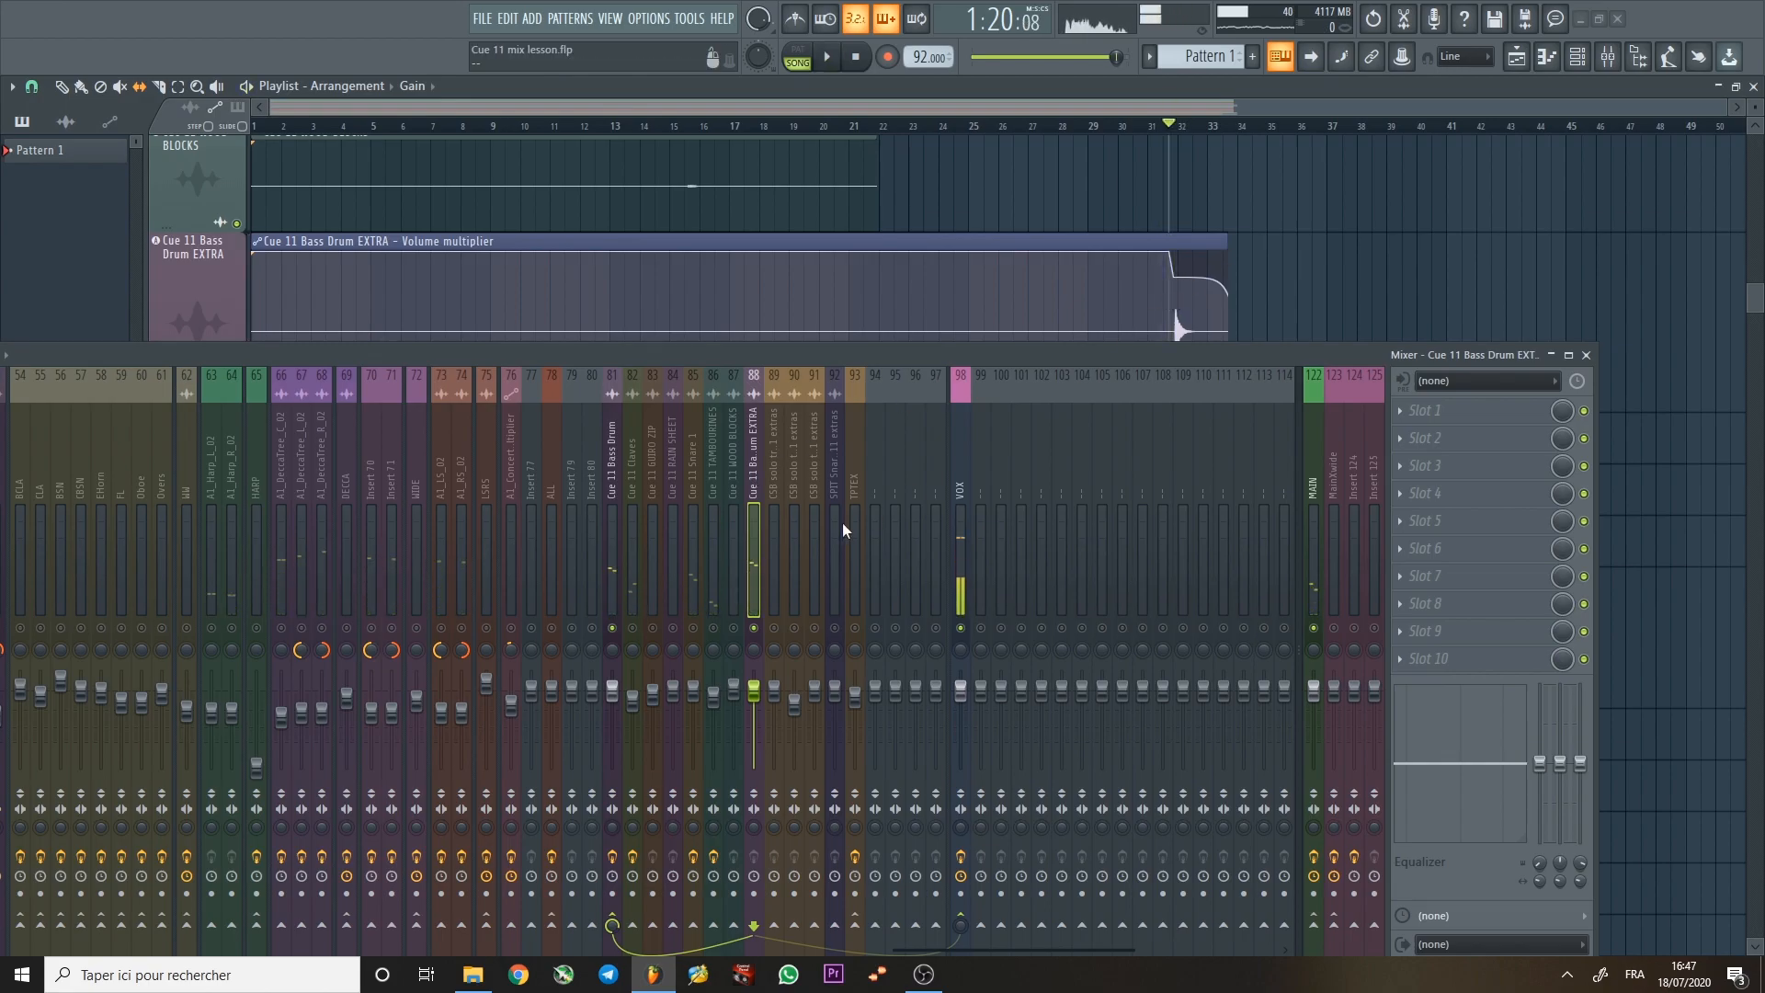
left_click(610, 462)
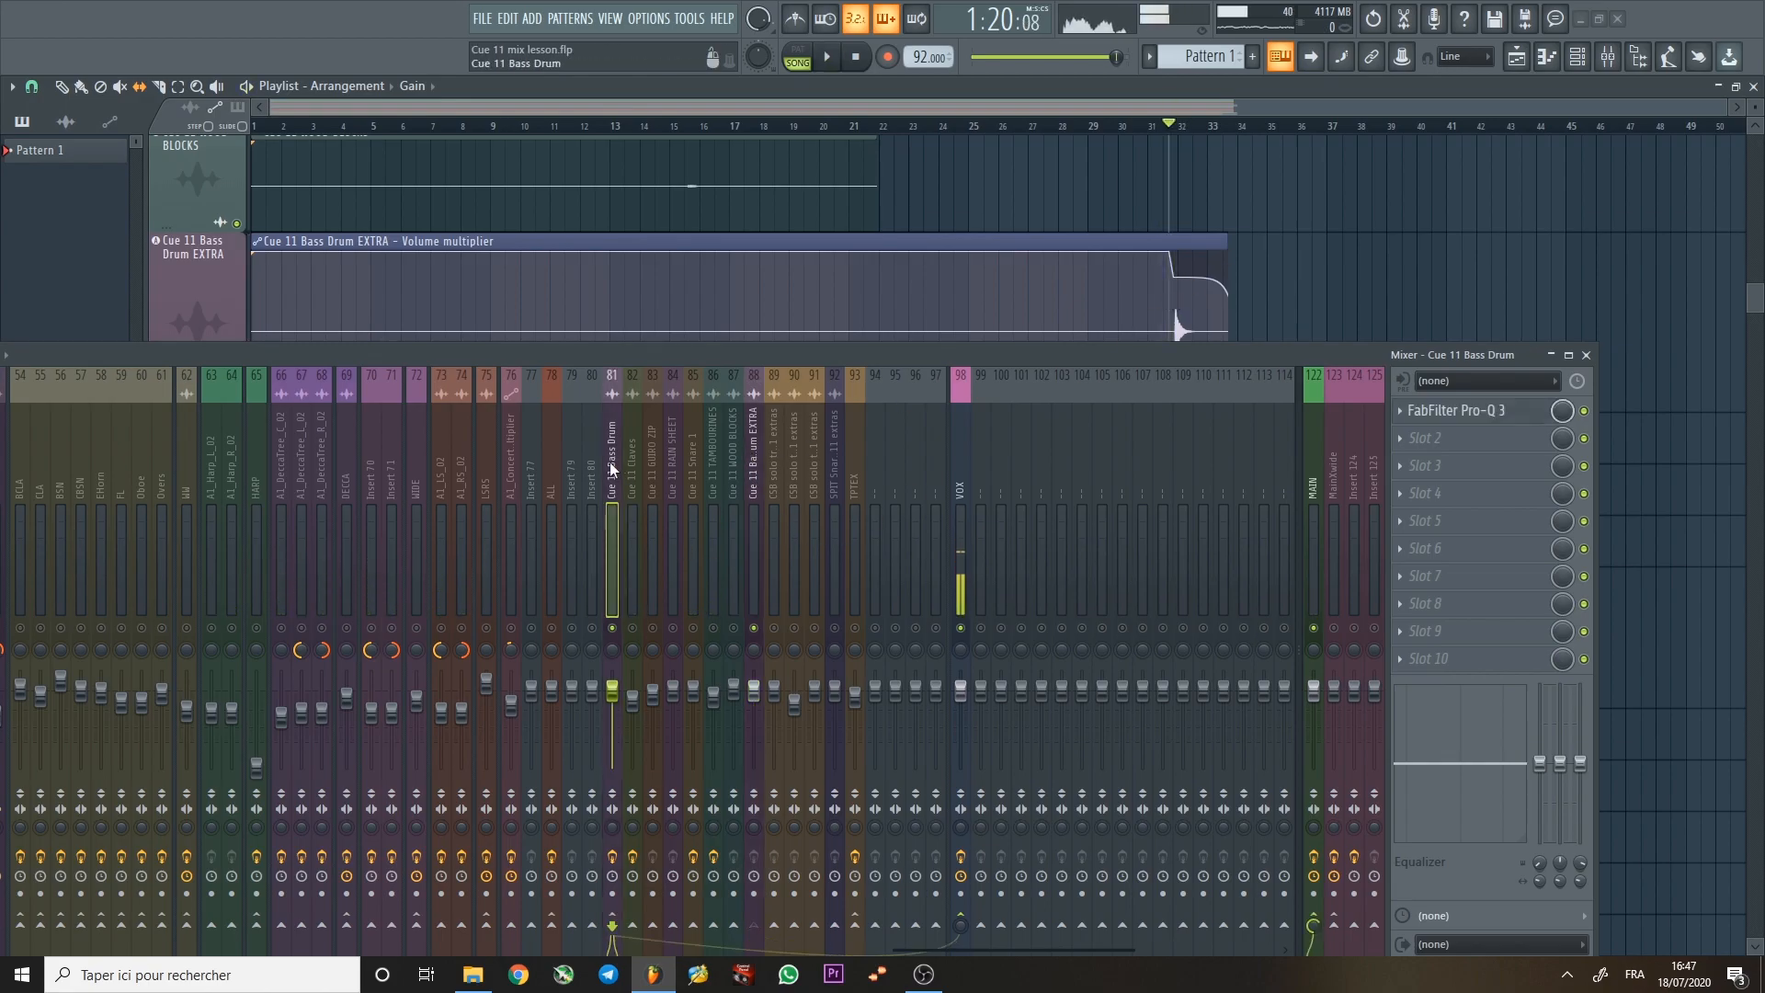
left_click_drag(959, 355, 964, 577)
Audition the three CSB solo trumpet extras inserts together with the TPTEX bus from around bar 28.
scroll(1034, 351, "down", 1)
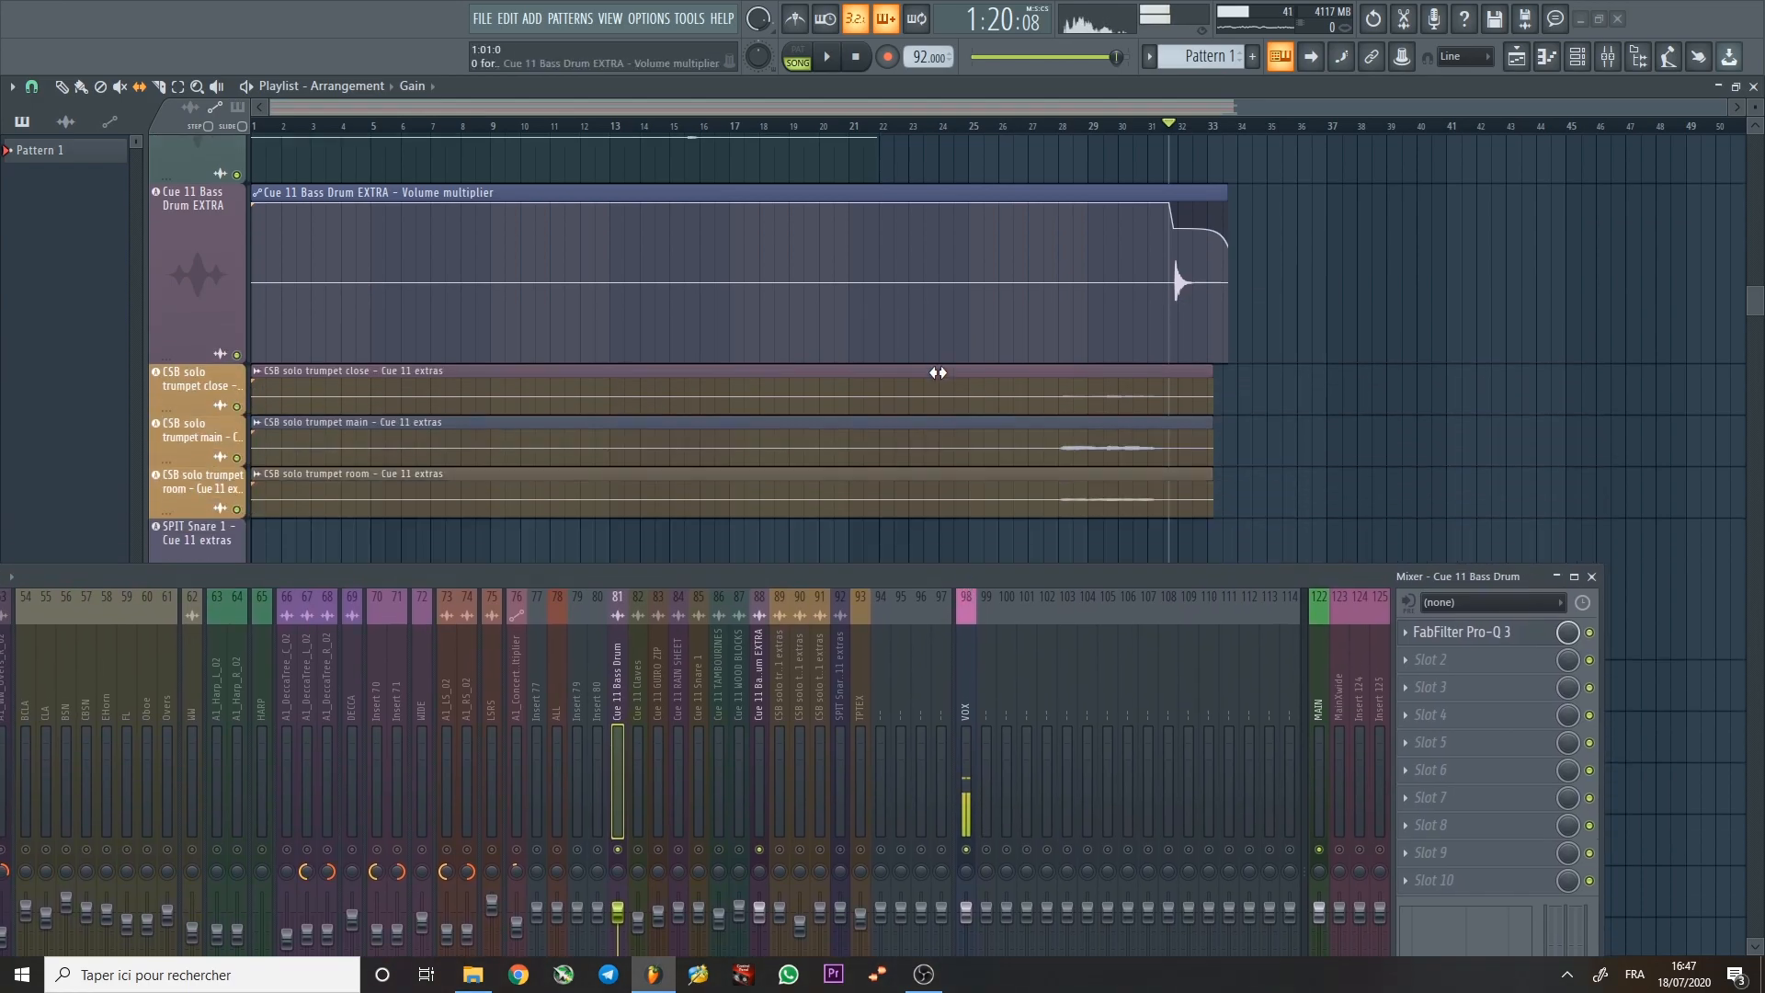
left_click(1070, 126)
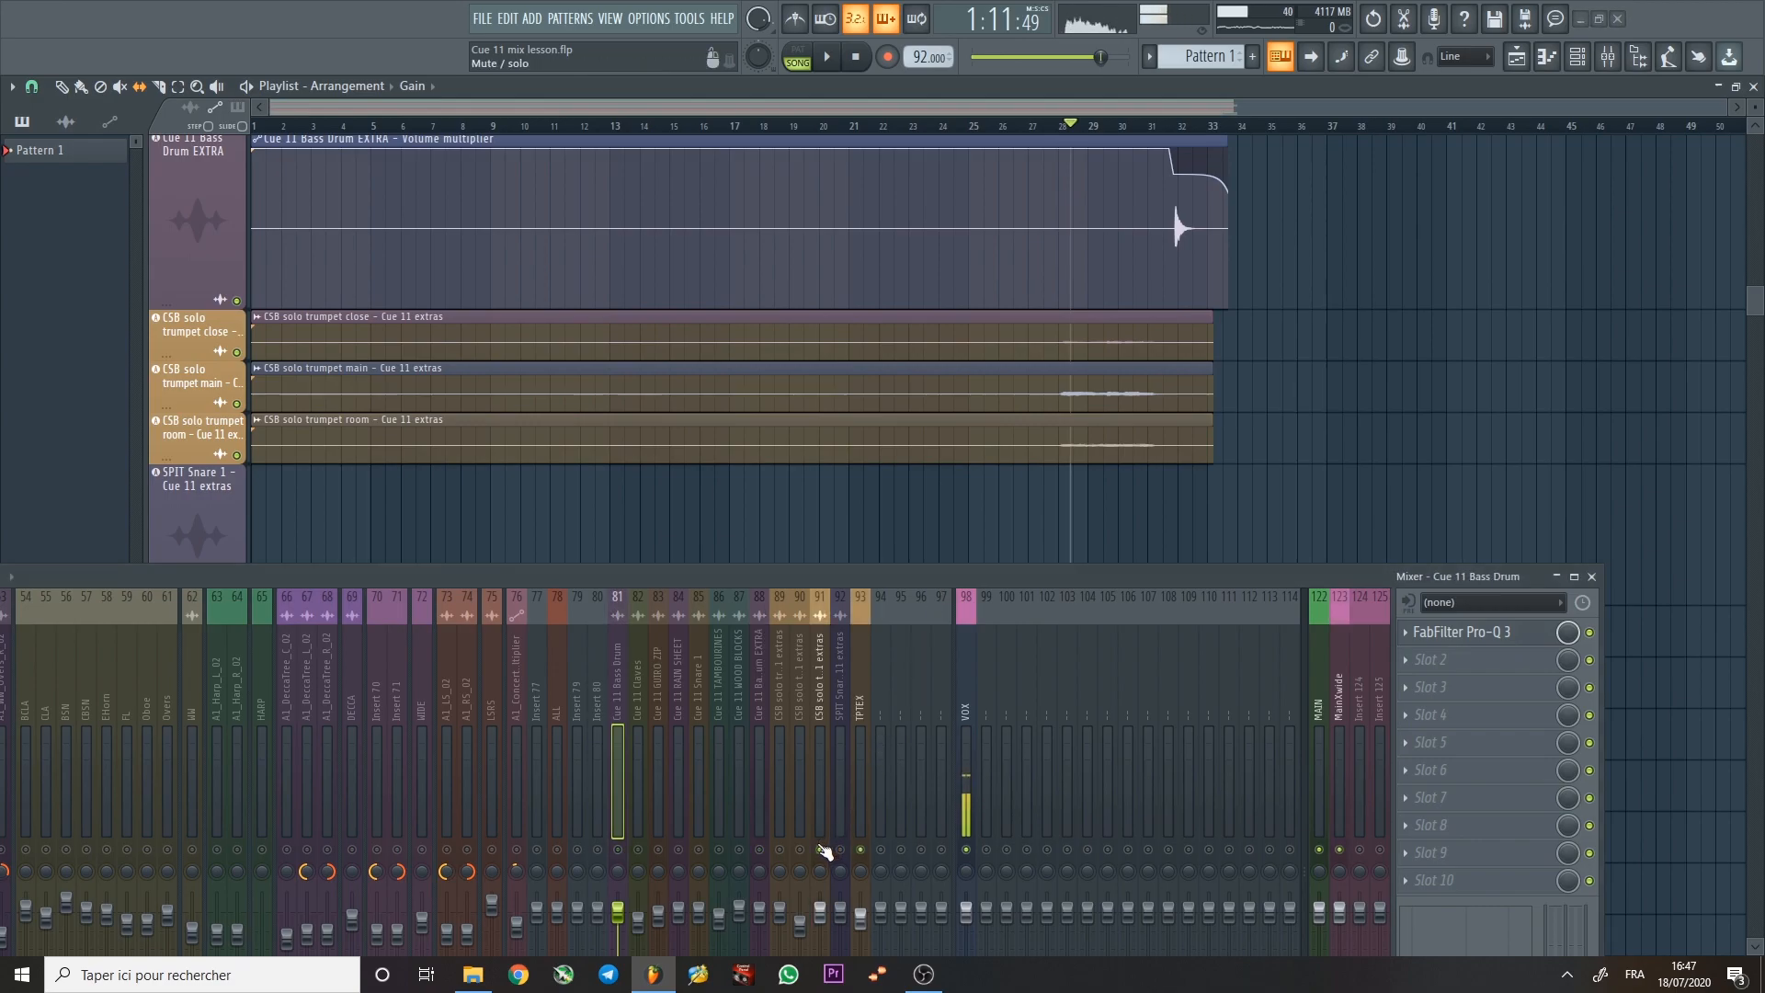
key("space")
left_click(1060, 127)
left_click_drag(907, 572, 1165, 292)
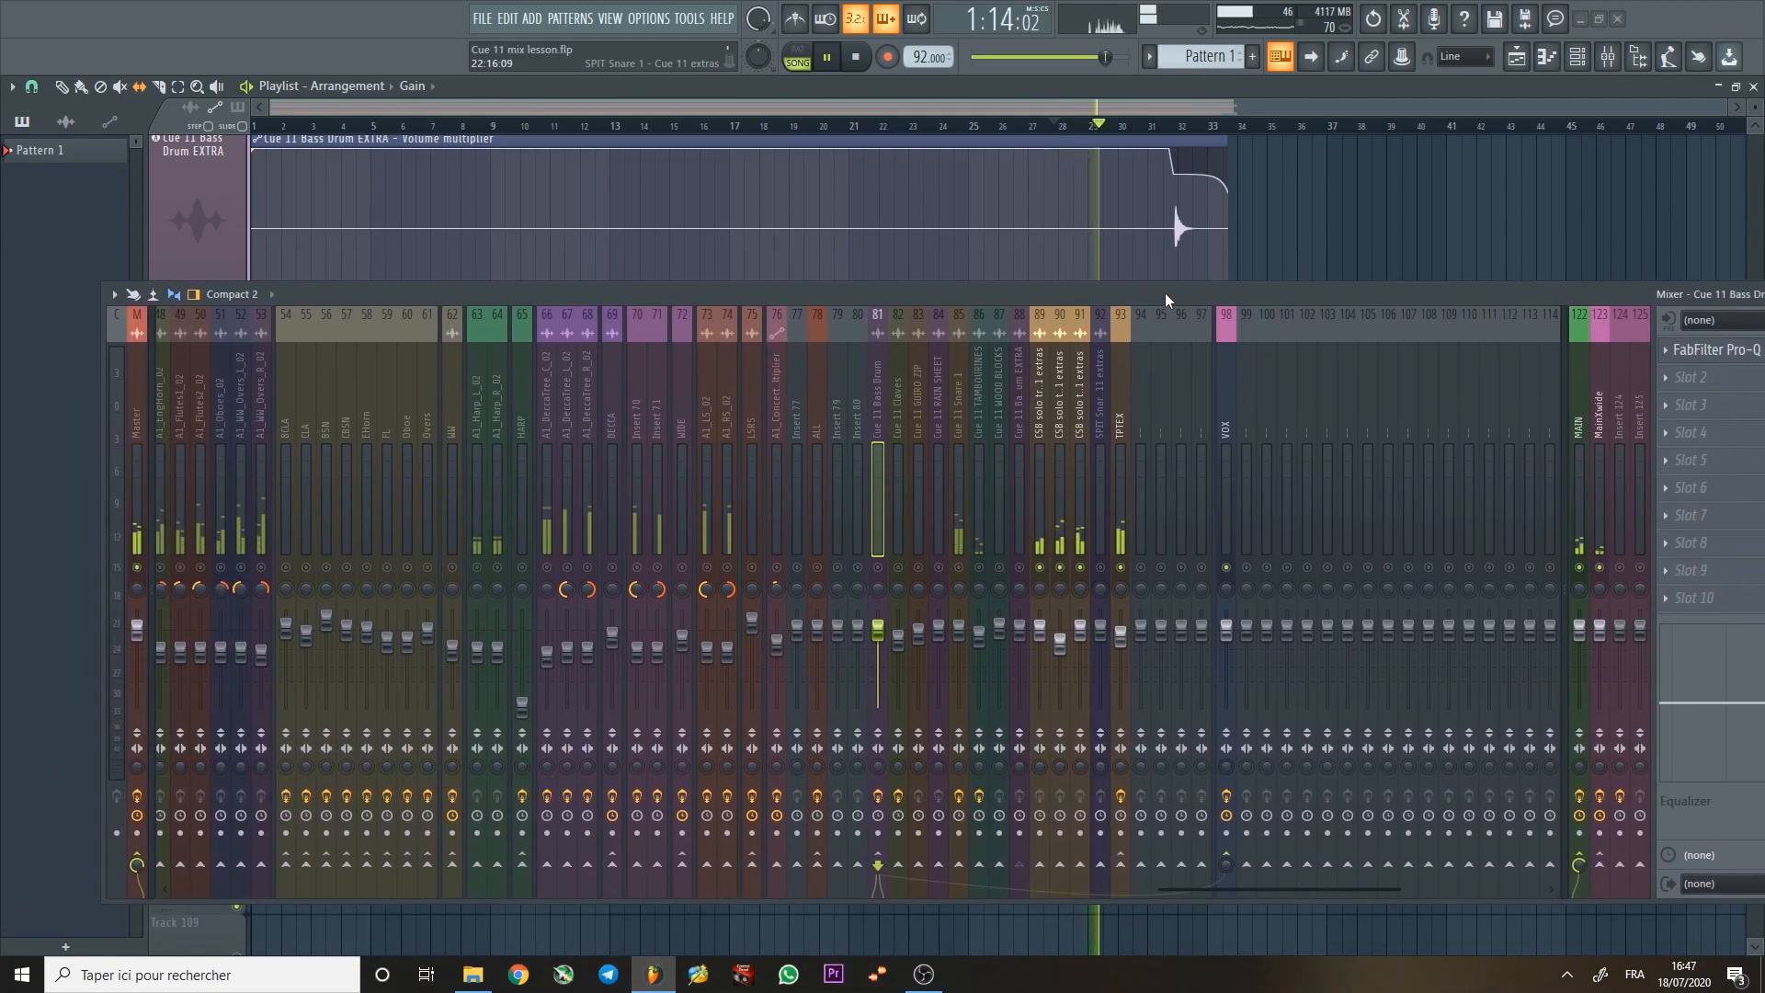
key("space")
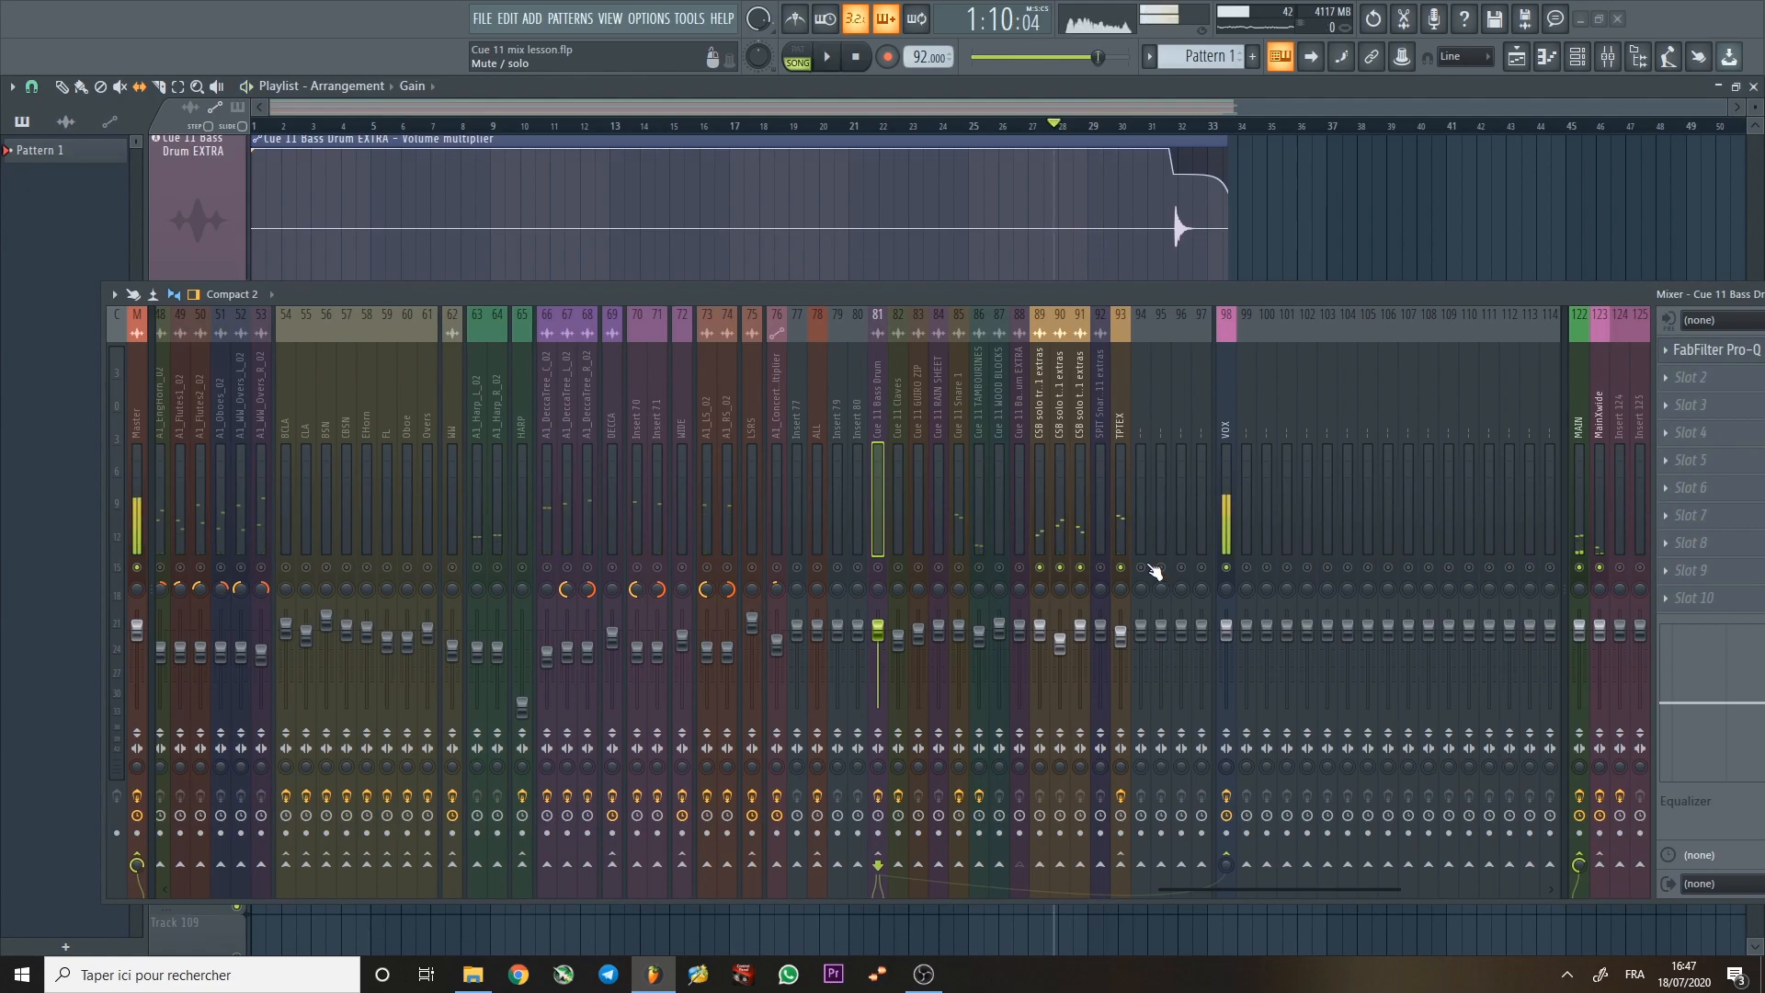
Play the full mix from around bar 28 with the TPTEX insert muted.
key("space")
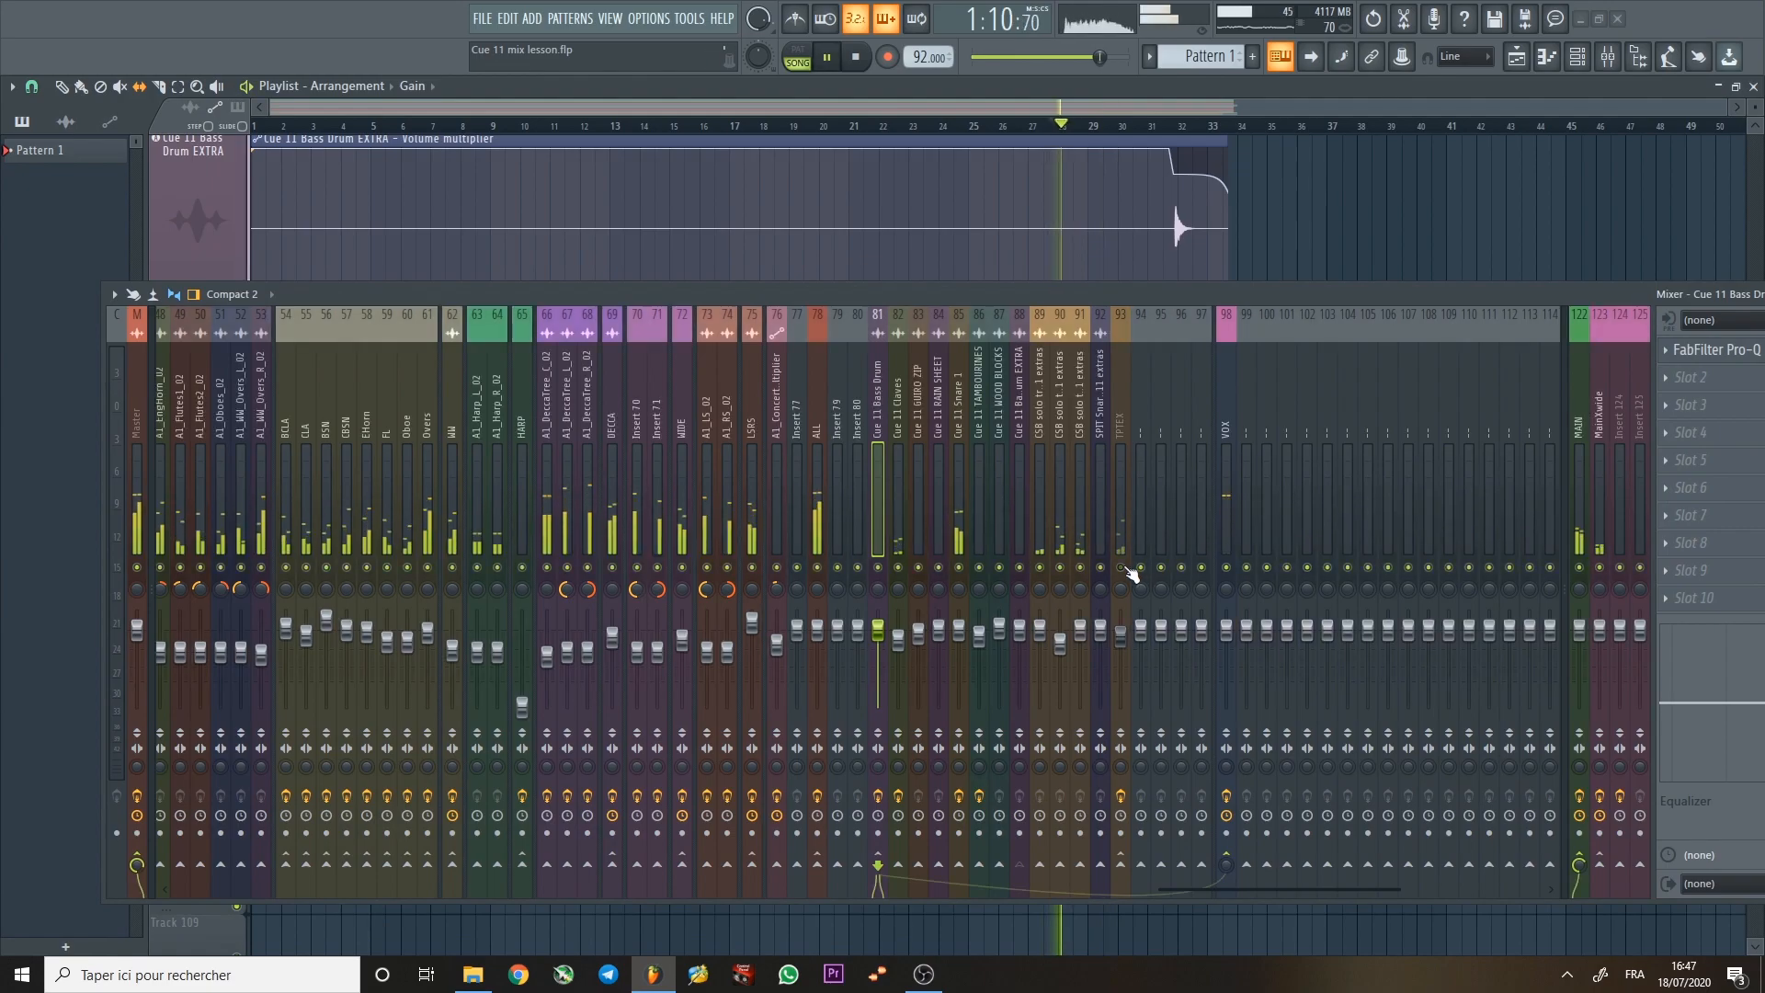
left_click_drag(683, 427, 964, 394)
key("space")
Solo the Tpt insert, audition it from around bar 28 and reposition the mixer window.
key("s")
key("space")
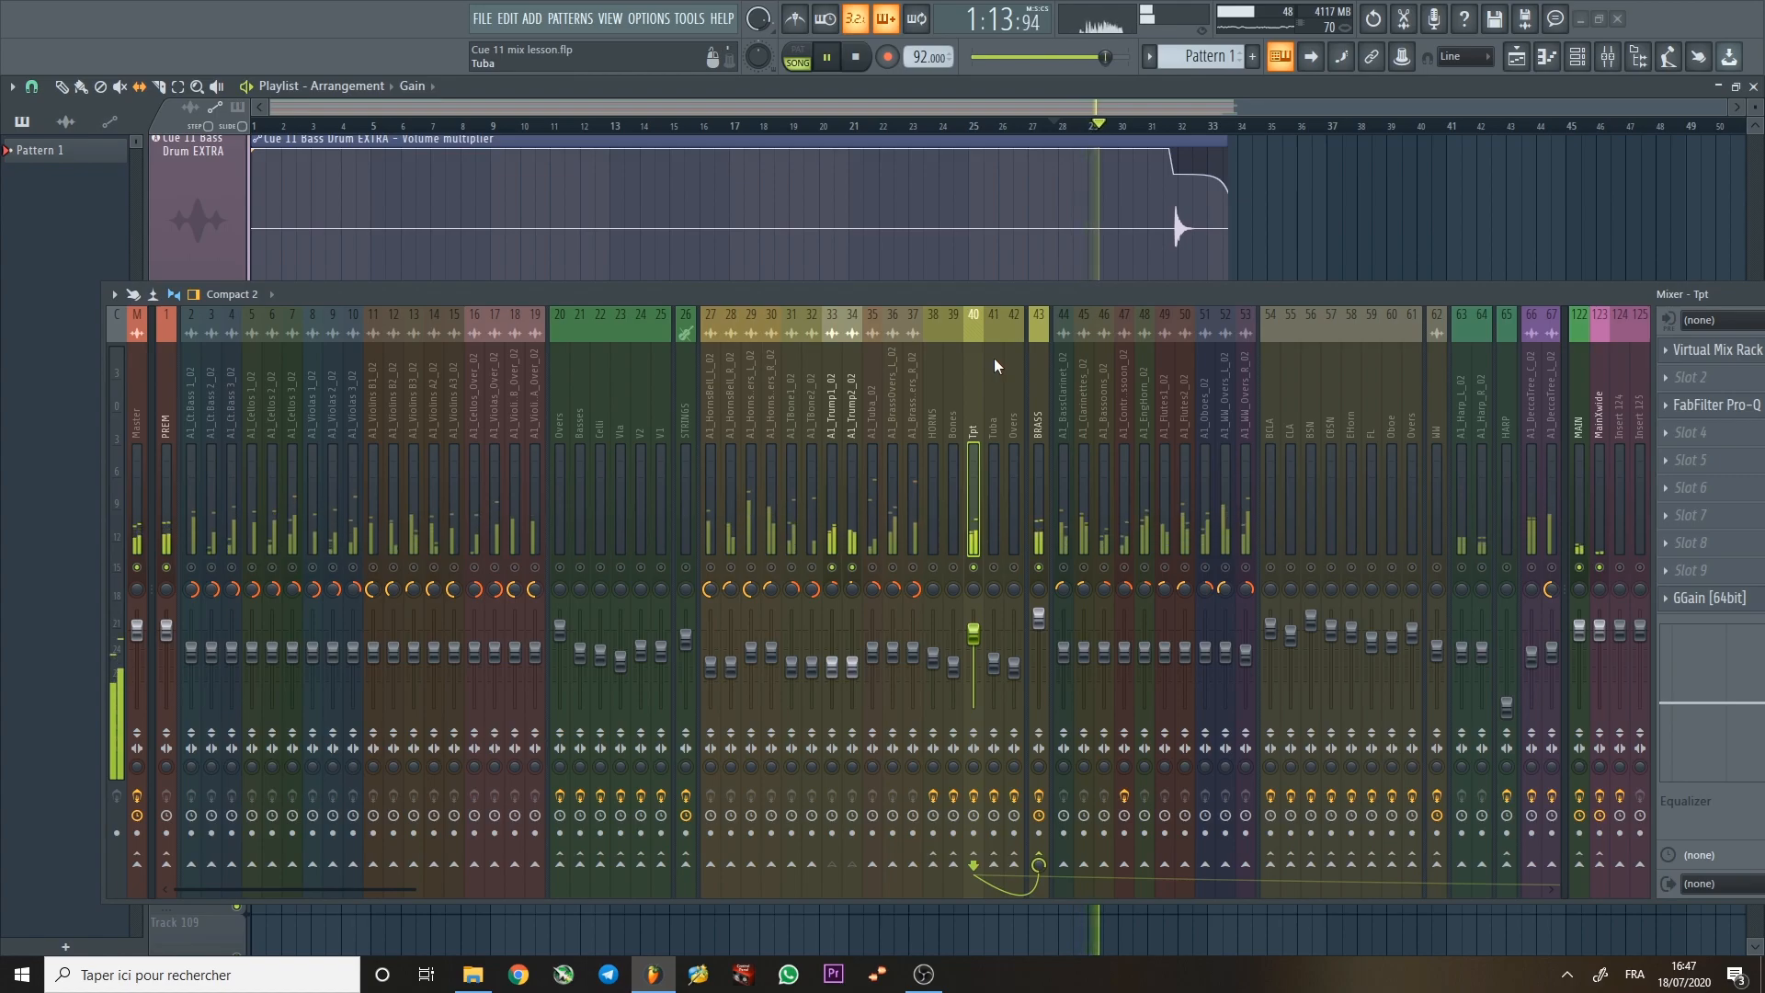
key("space")
left_click_drag(1048, 301, 941, 322)
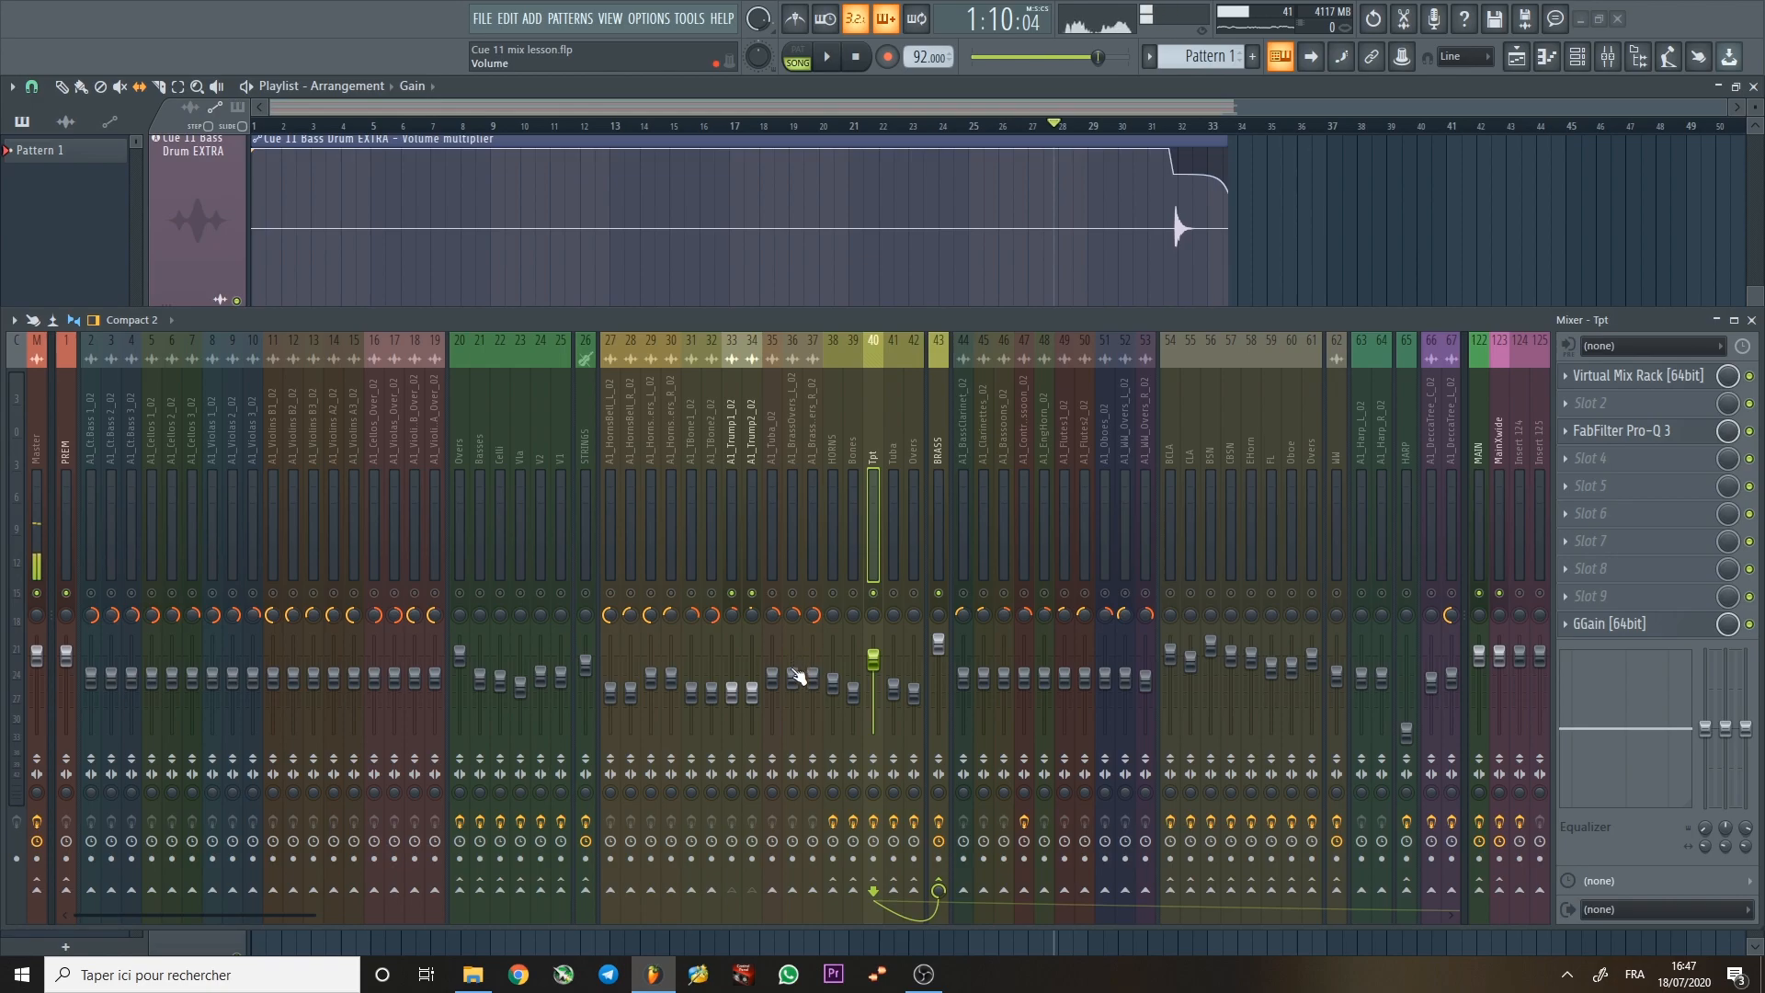
Solo the three CSB solo trumpet extras inserts with the TPTEX bus and play them from around bar 28.
left_click_drag(313, 915, 1055, 893)
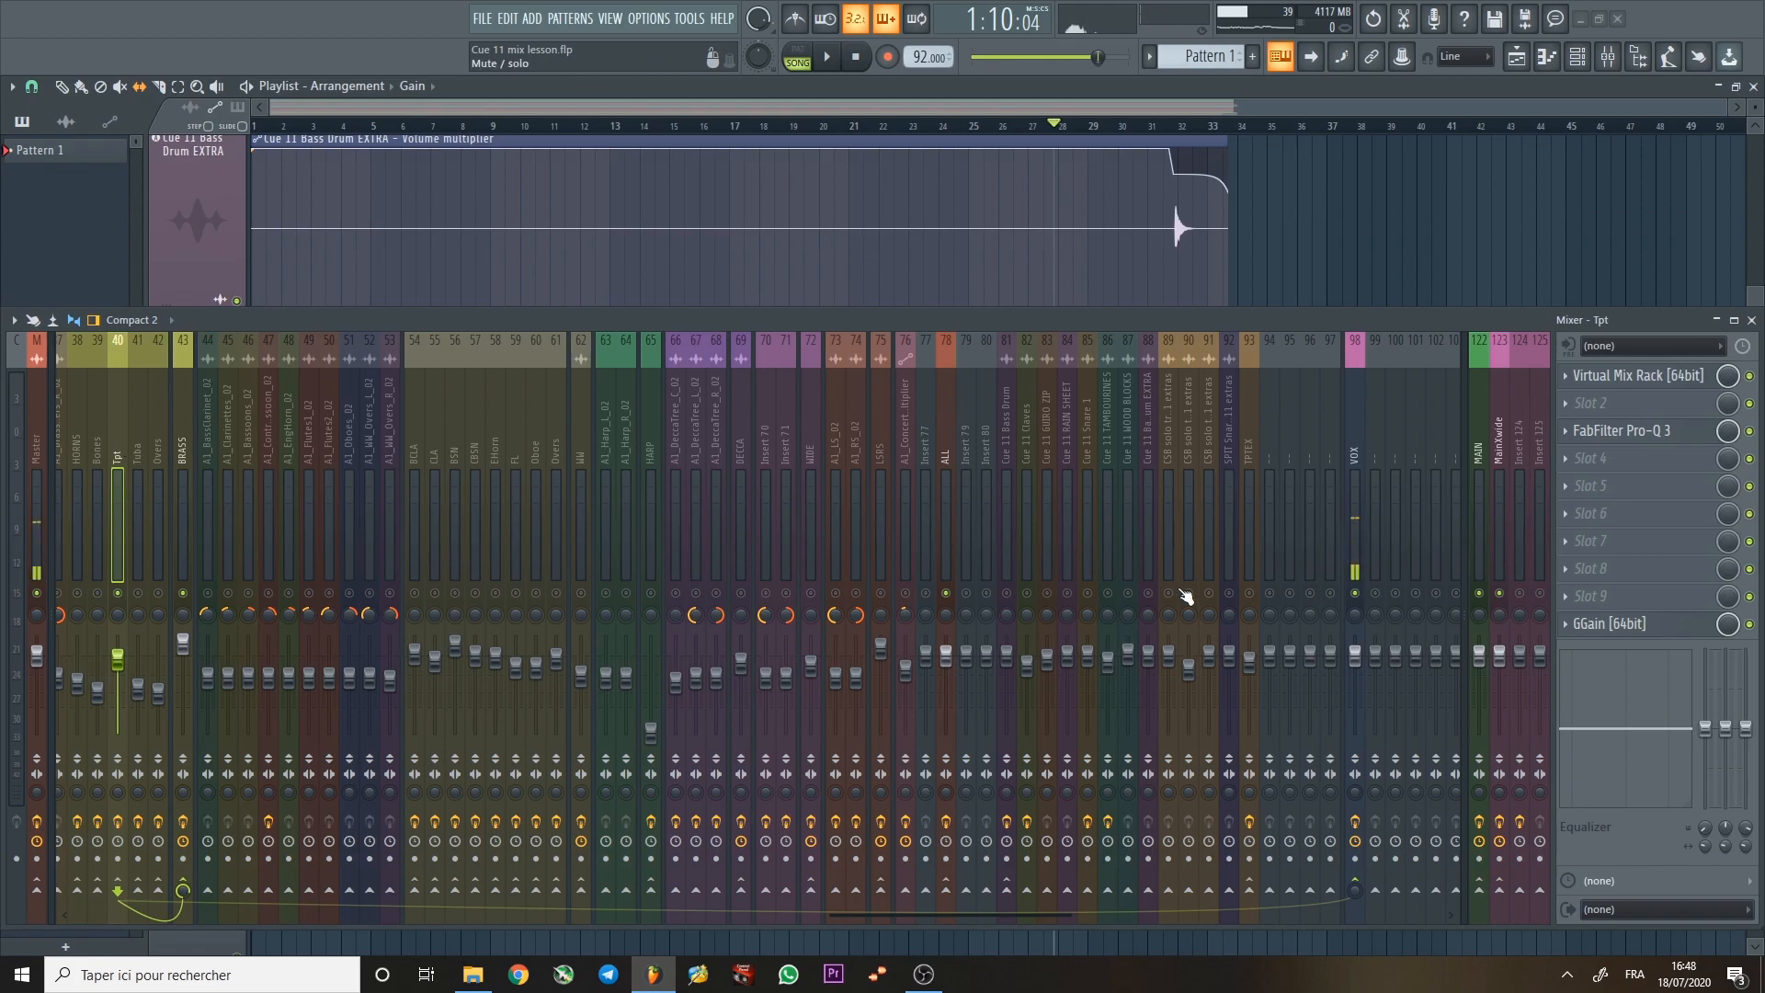
left_click_drag(1169, 593, 1209, 596)
left_click(1247, 442)
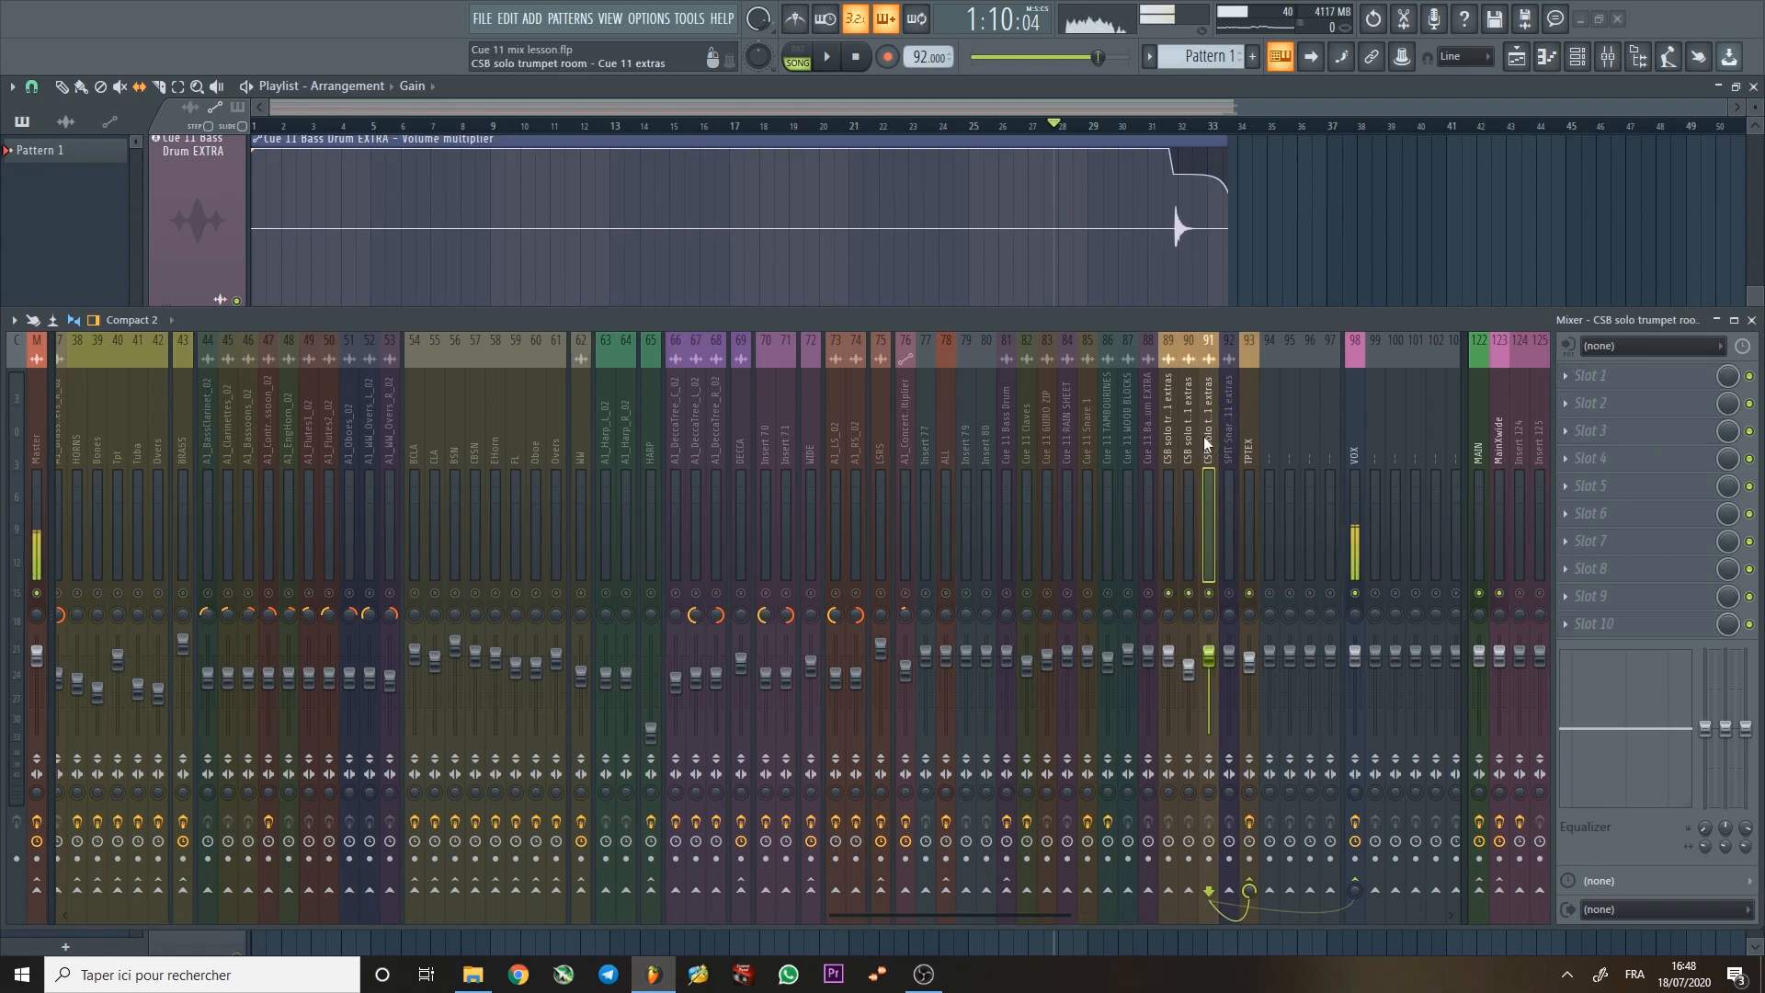
left_click(1167, 437)
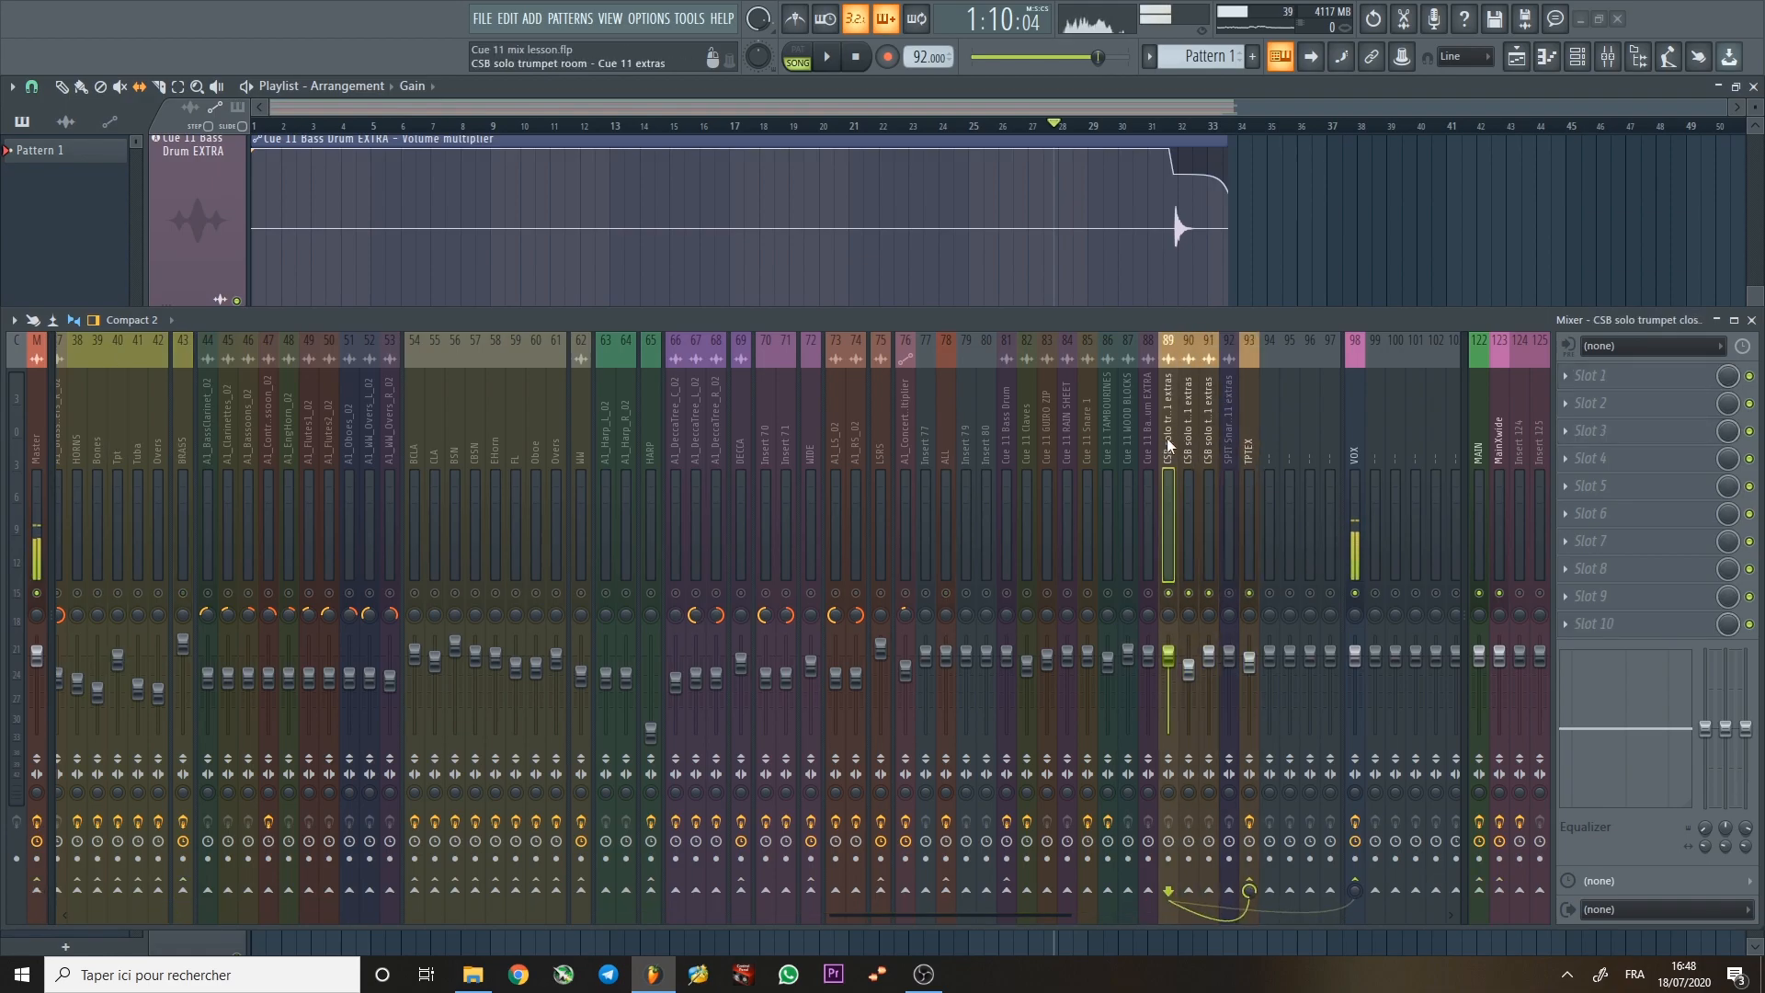
key("space")
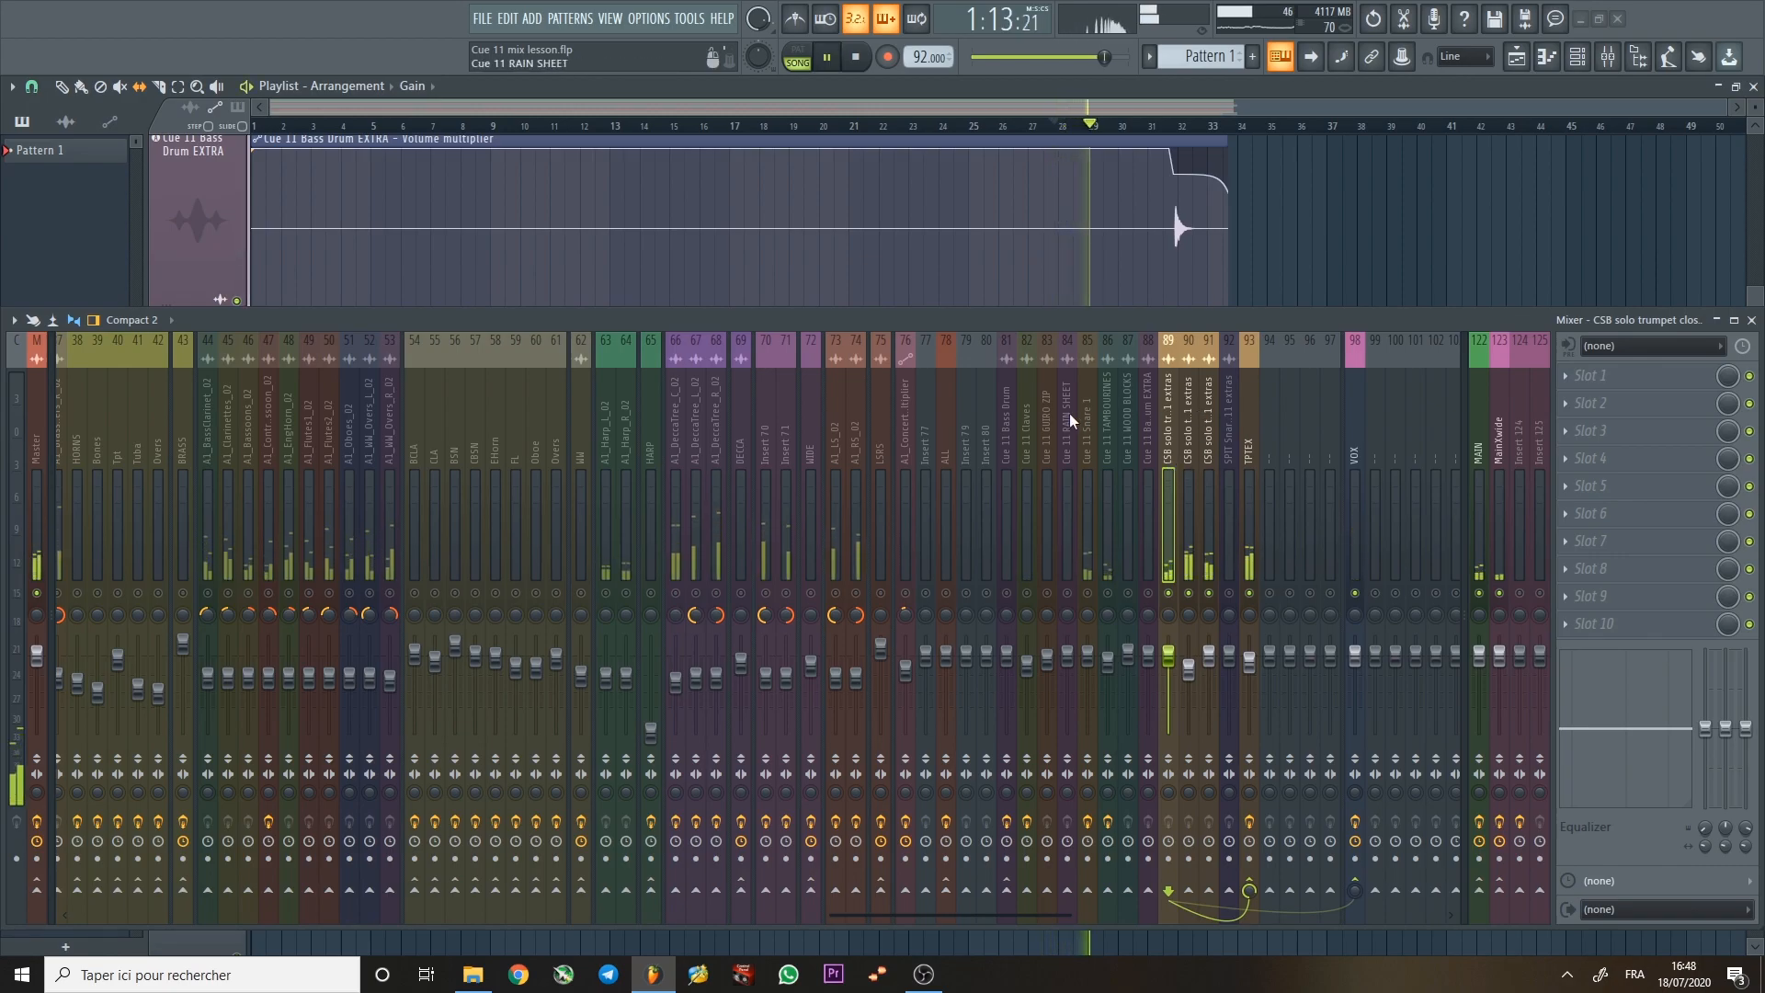
key("space")
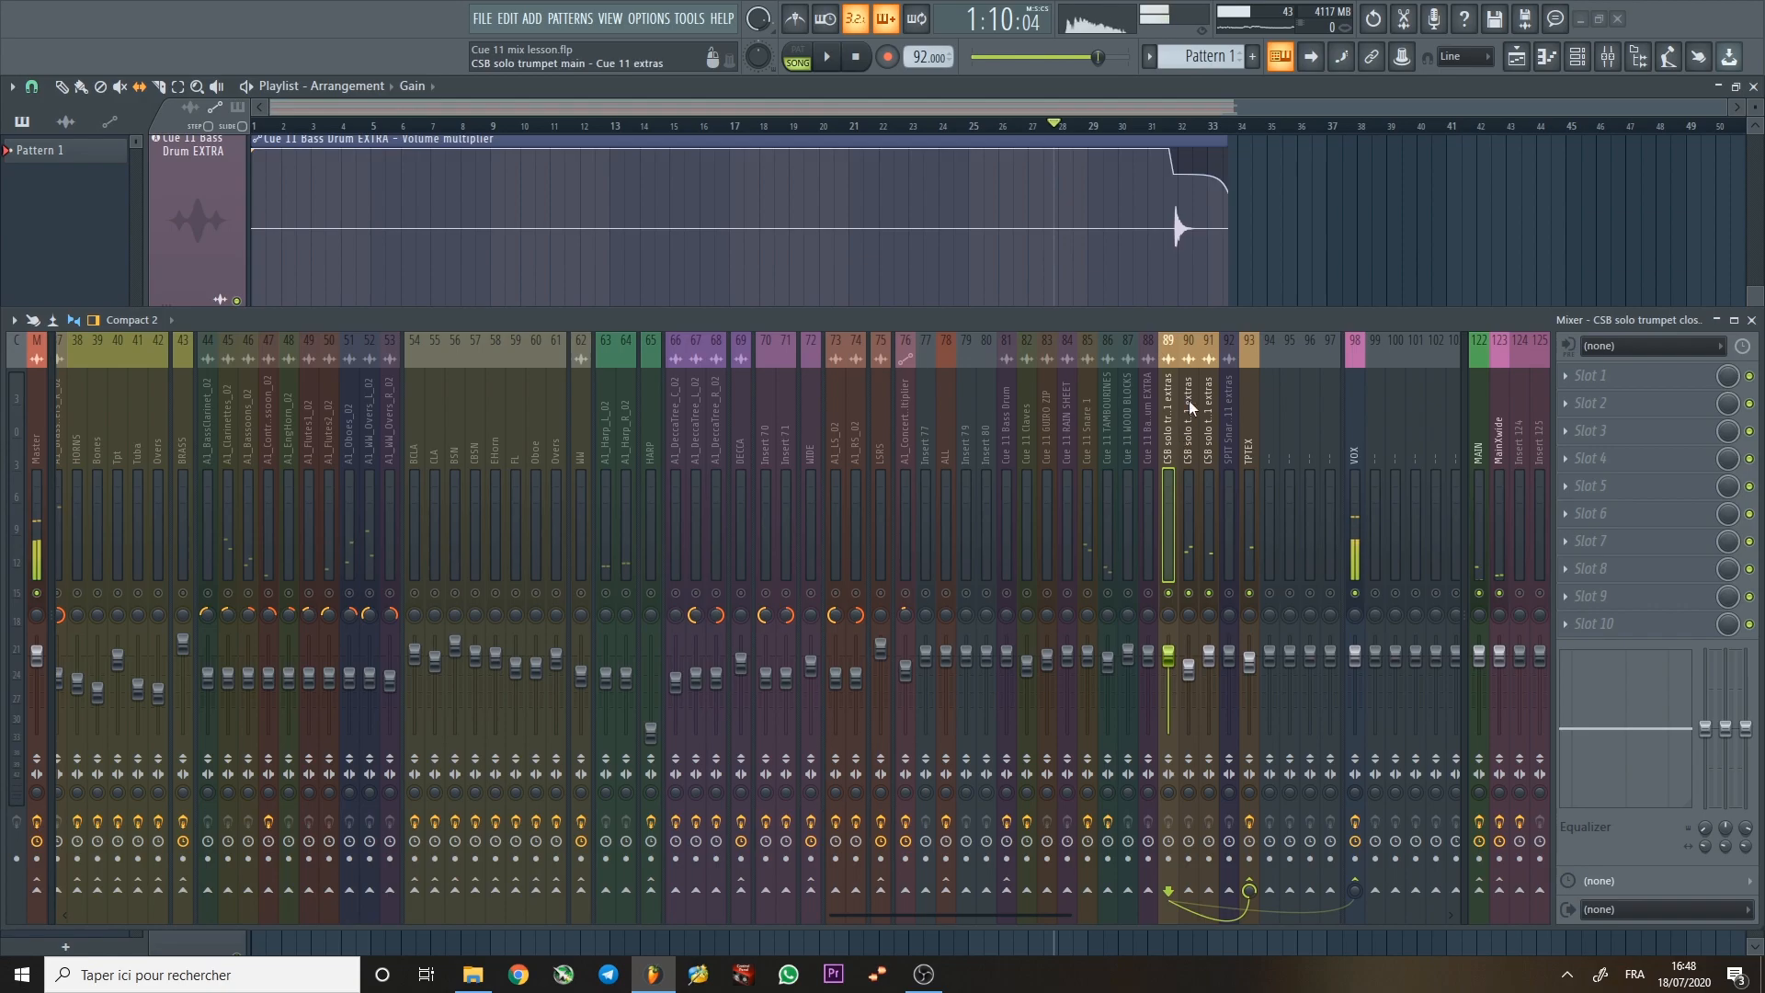
Solo the Tpt insert again and replay the same passage from around bar 28 to compare it with the extras.
scroll(1007, 391, "up", 20)
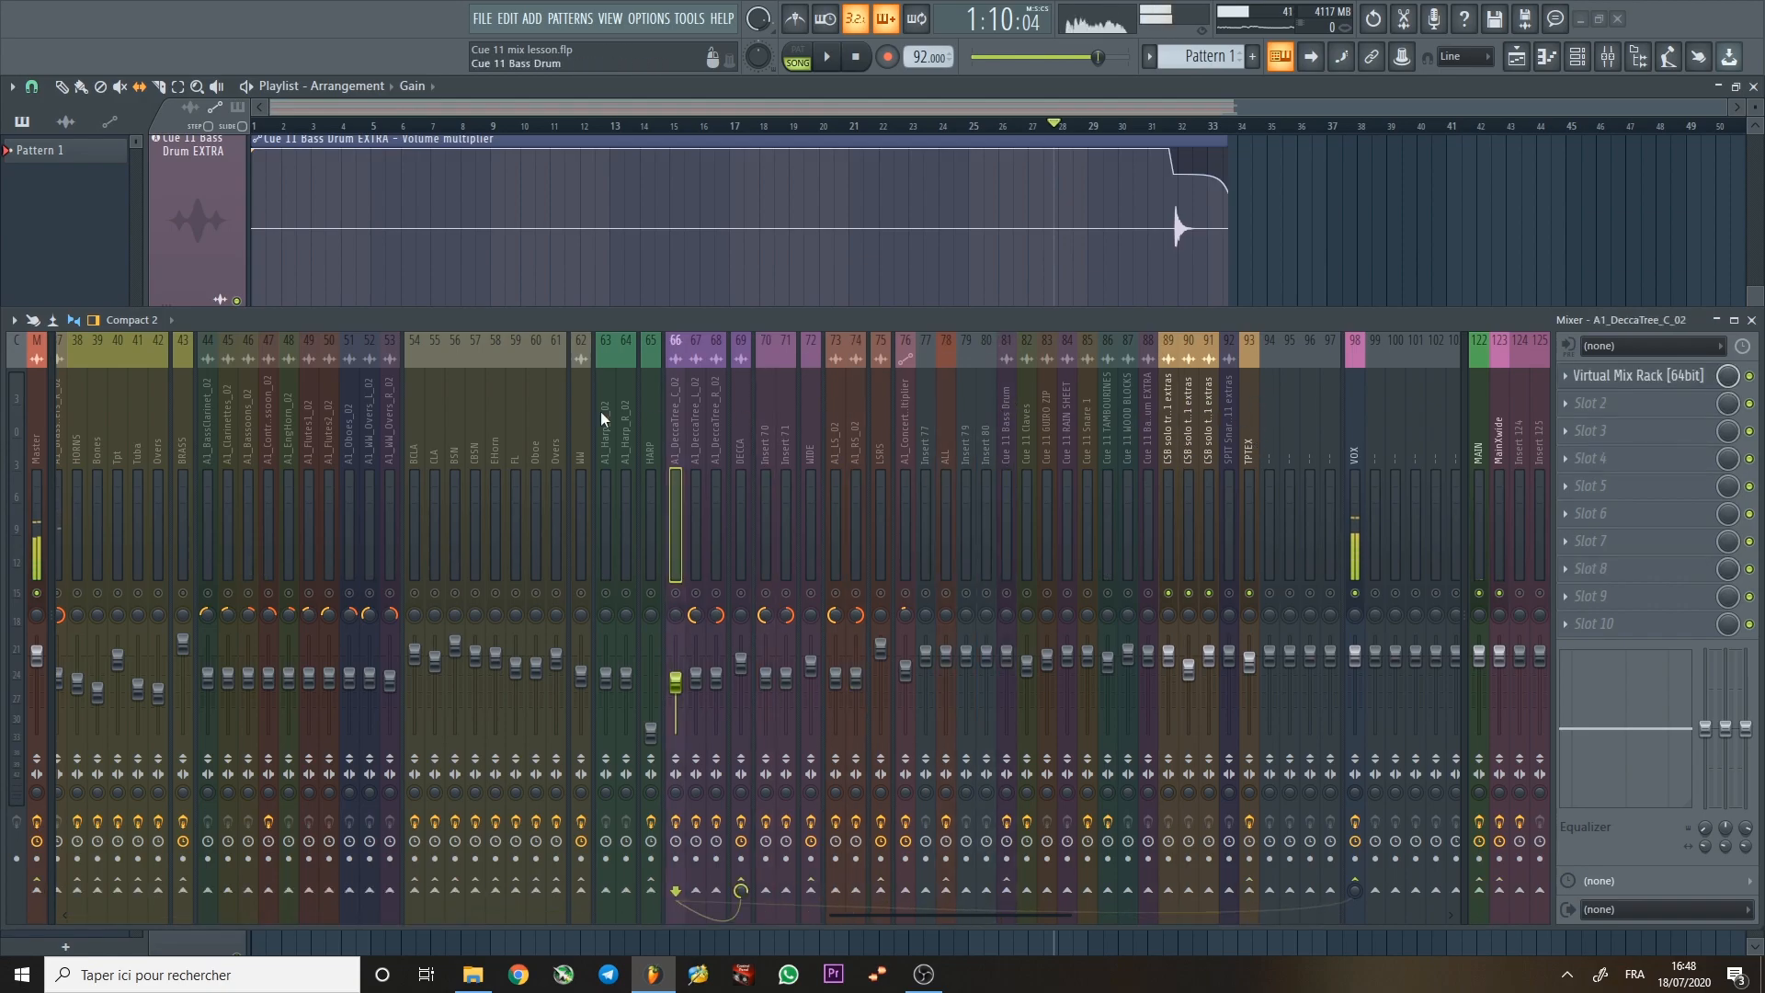
left_click(506, 394)
left_click(520, 393)
left_click(507, 394)
key("s")
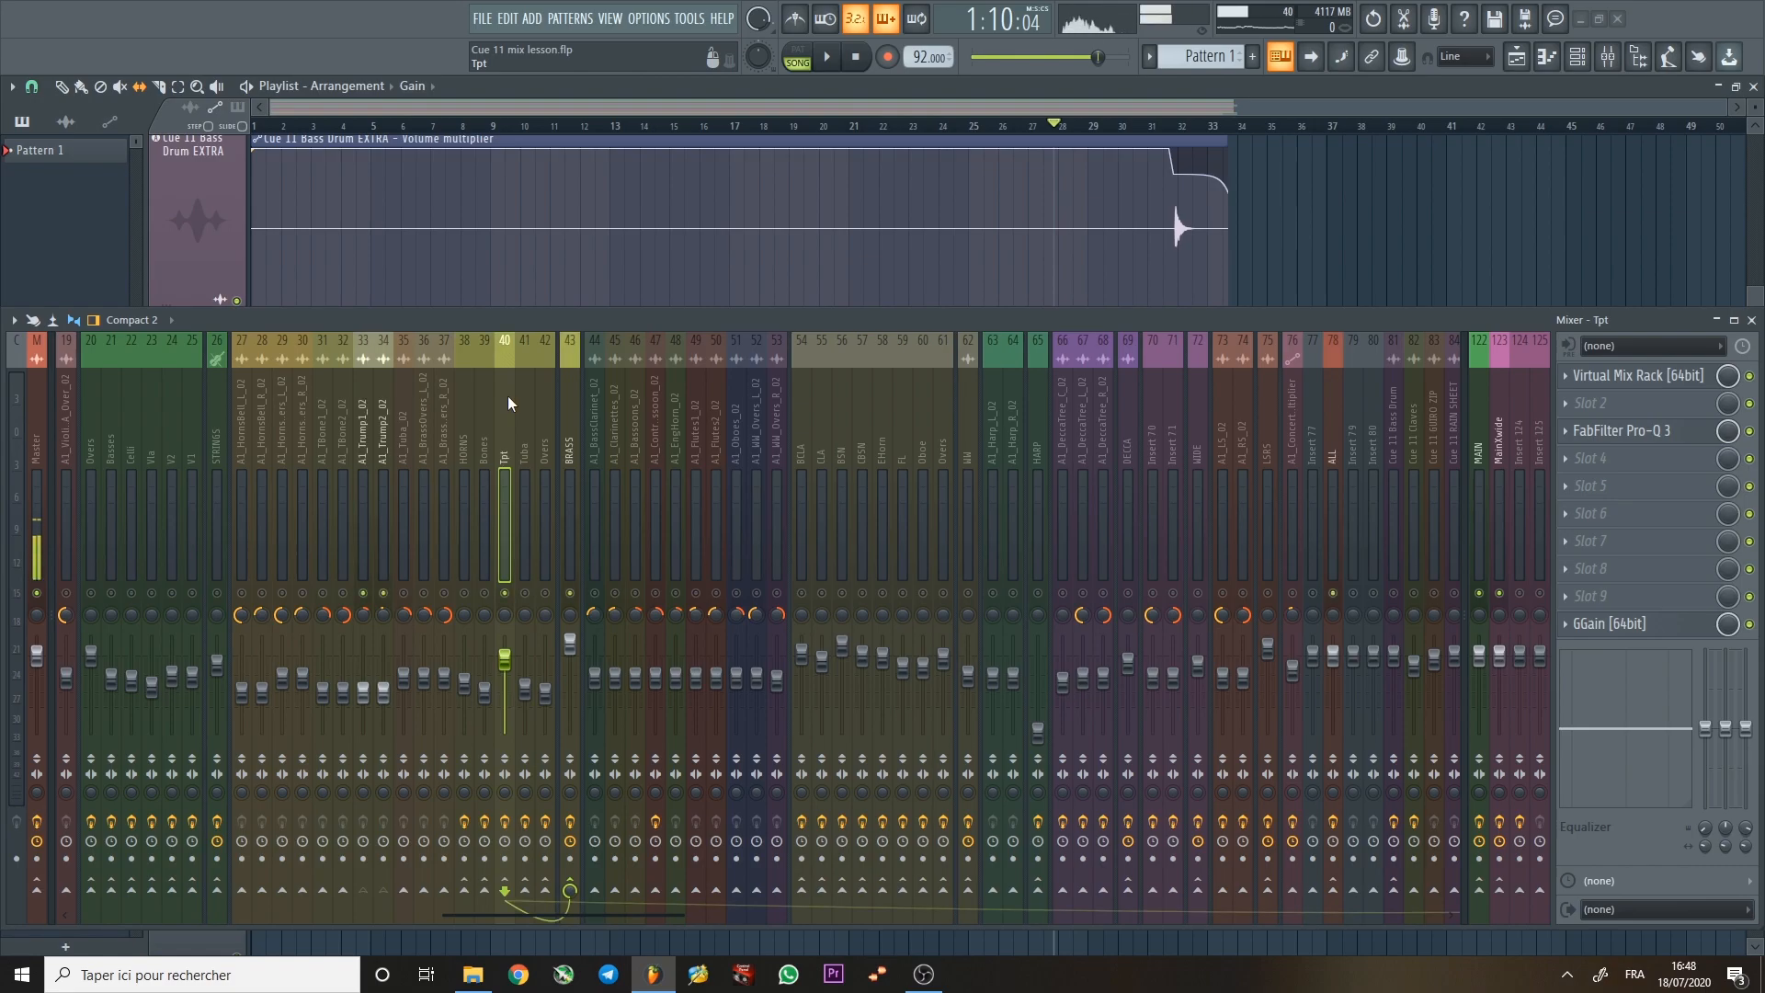
key("space")
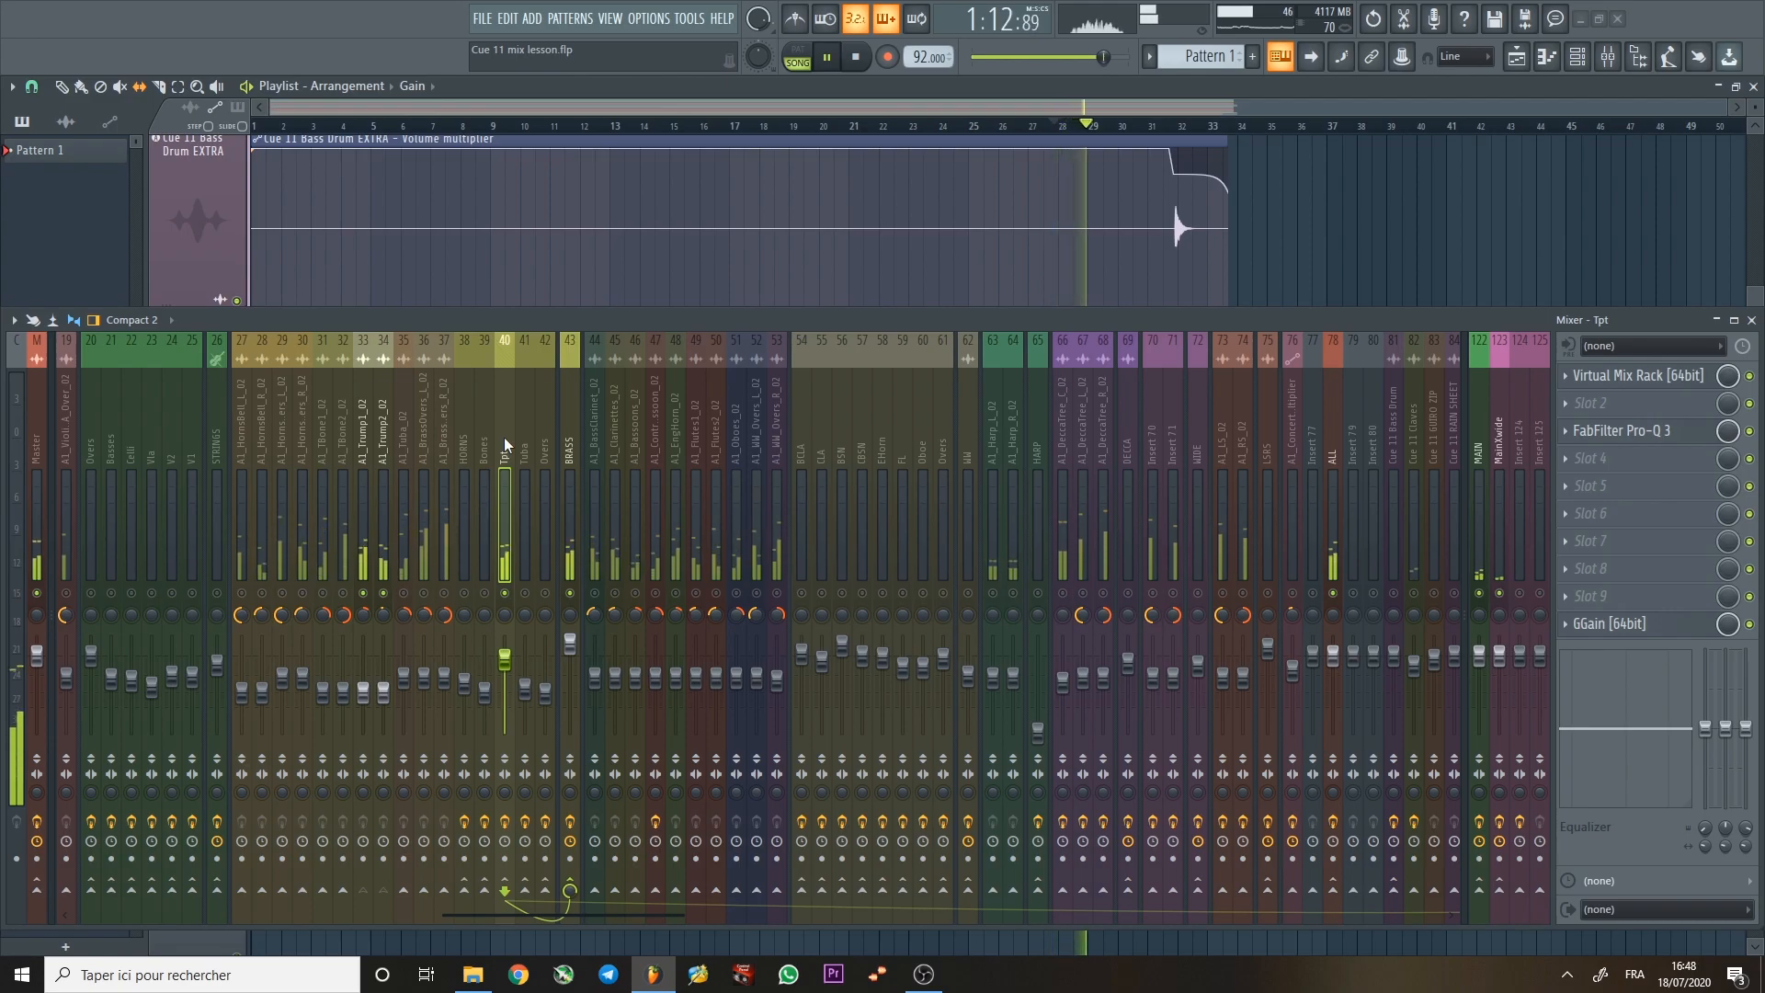
key("space")
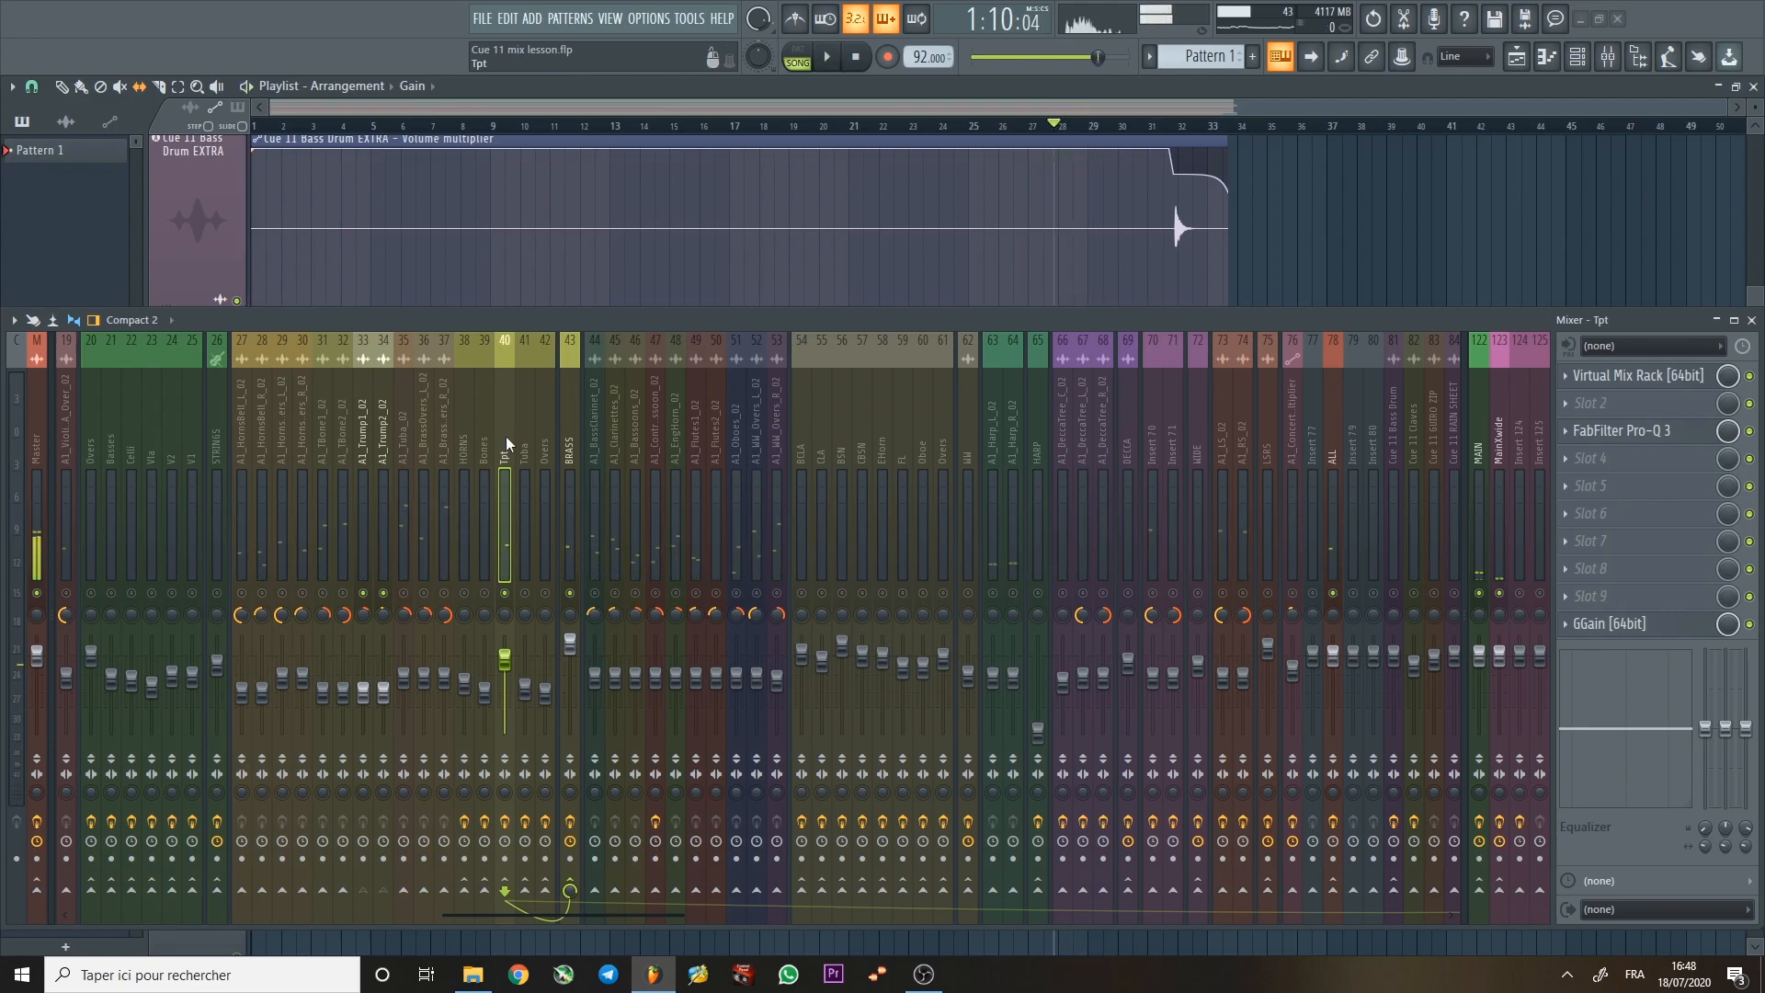
left_click(539, 422)
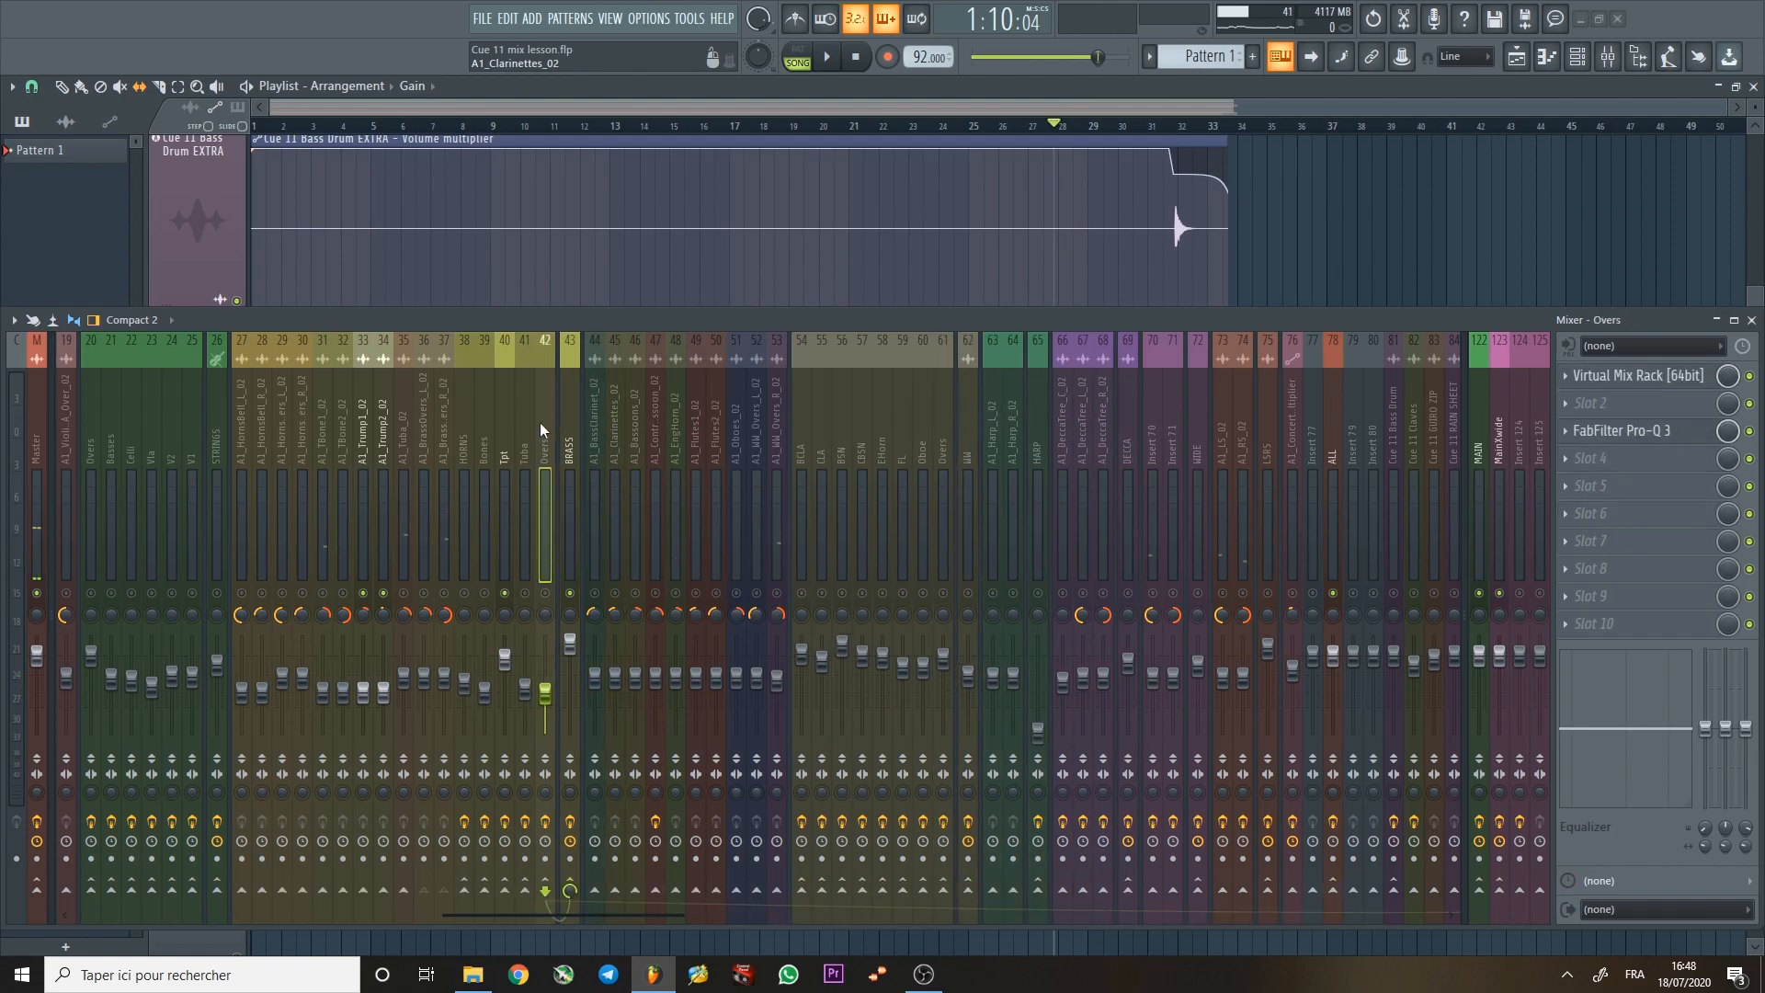
scroll(1122, 394, "down", 10)
left_click(936, 390)
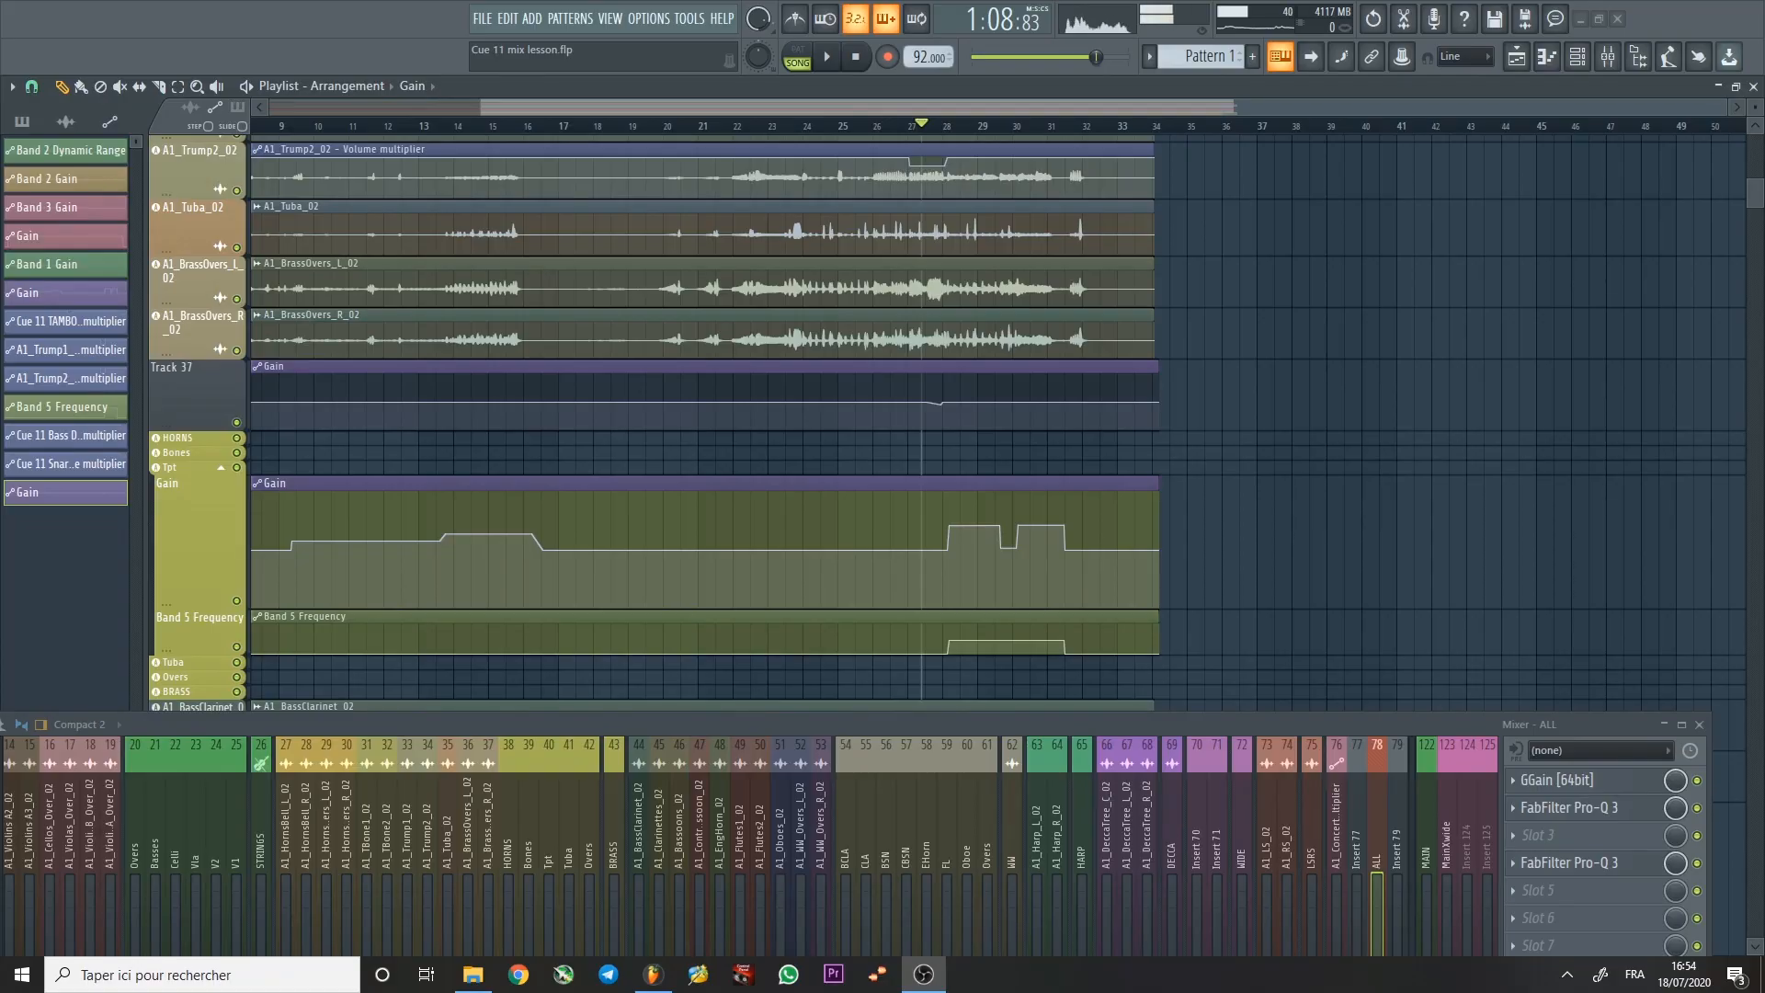
Solo the A1_Trump1_02 and A1_Trump2_02 playlist tracks and audition their volume automation dip from around bar 27.
scroll(1373, 460, "up", 3)
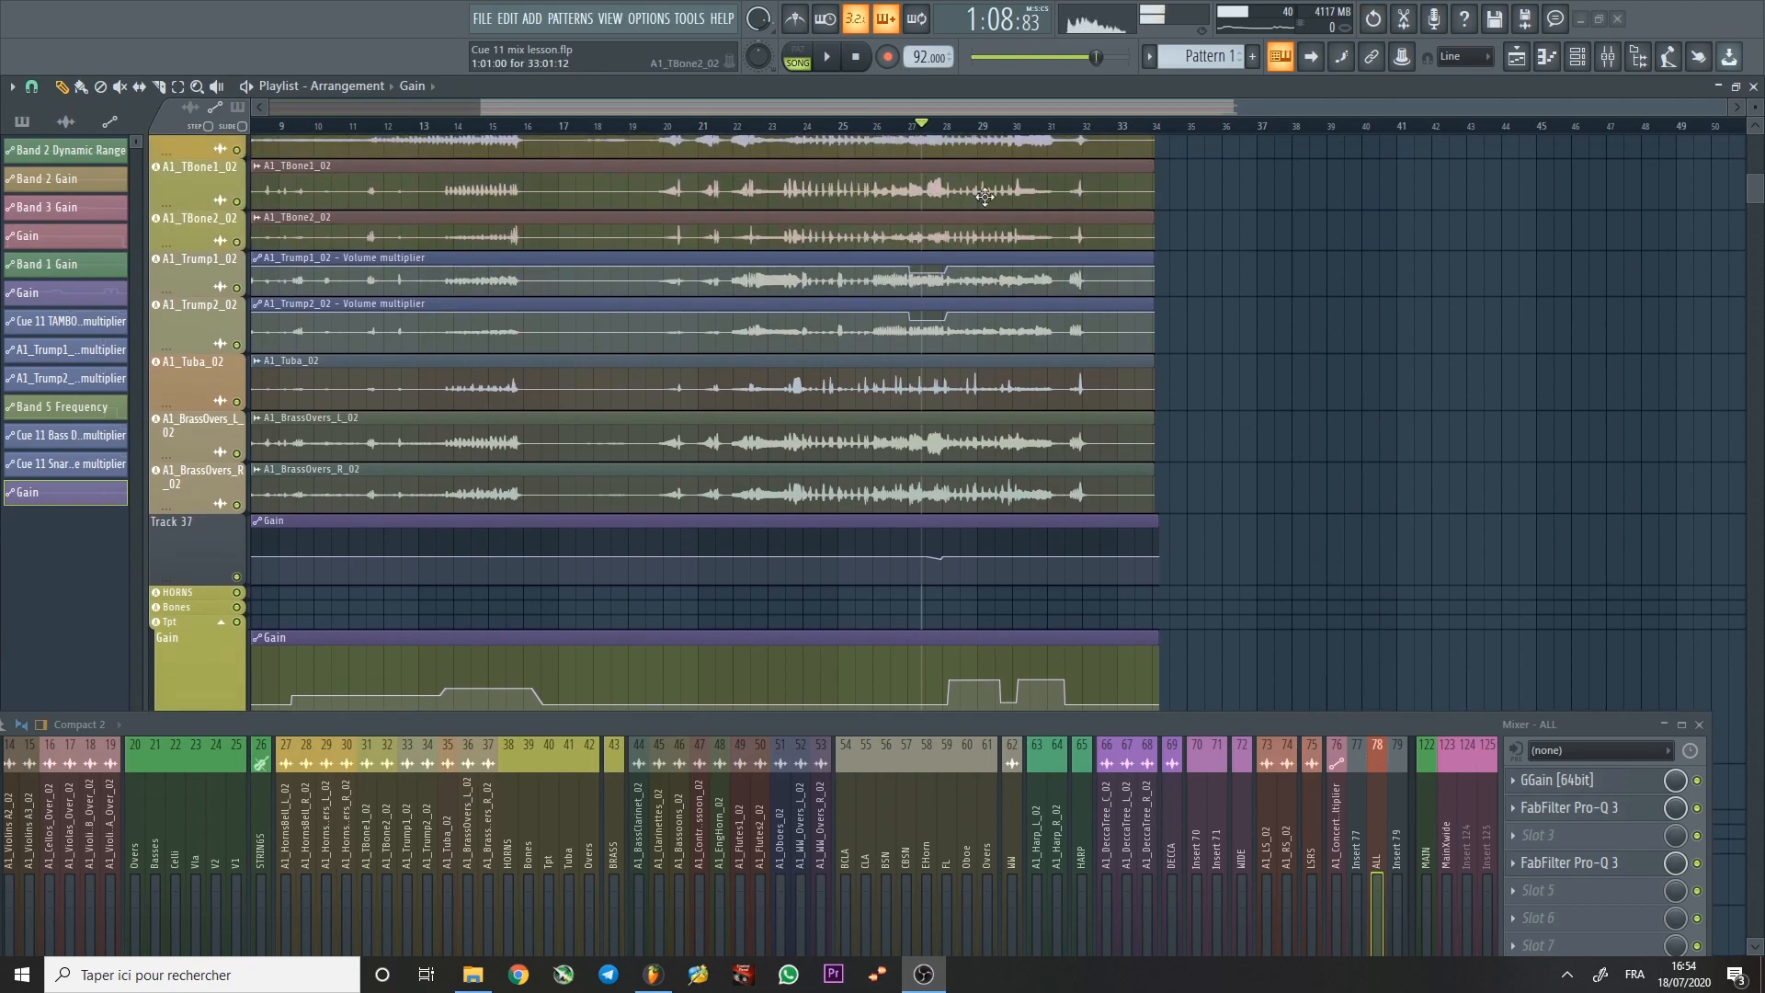
left_click(911, 131)
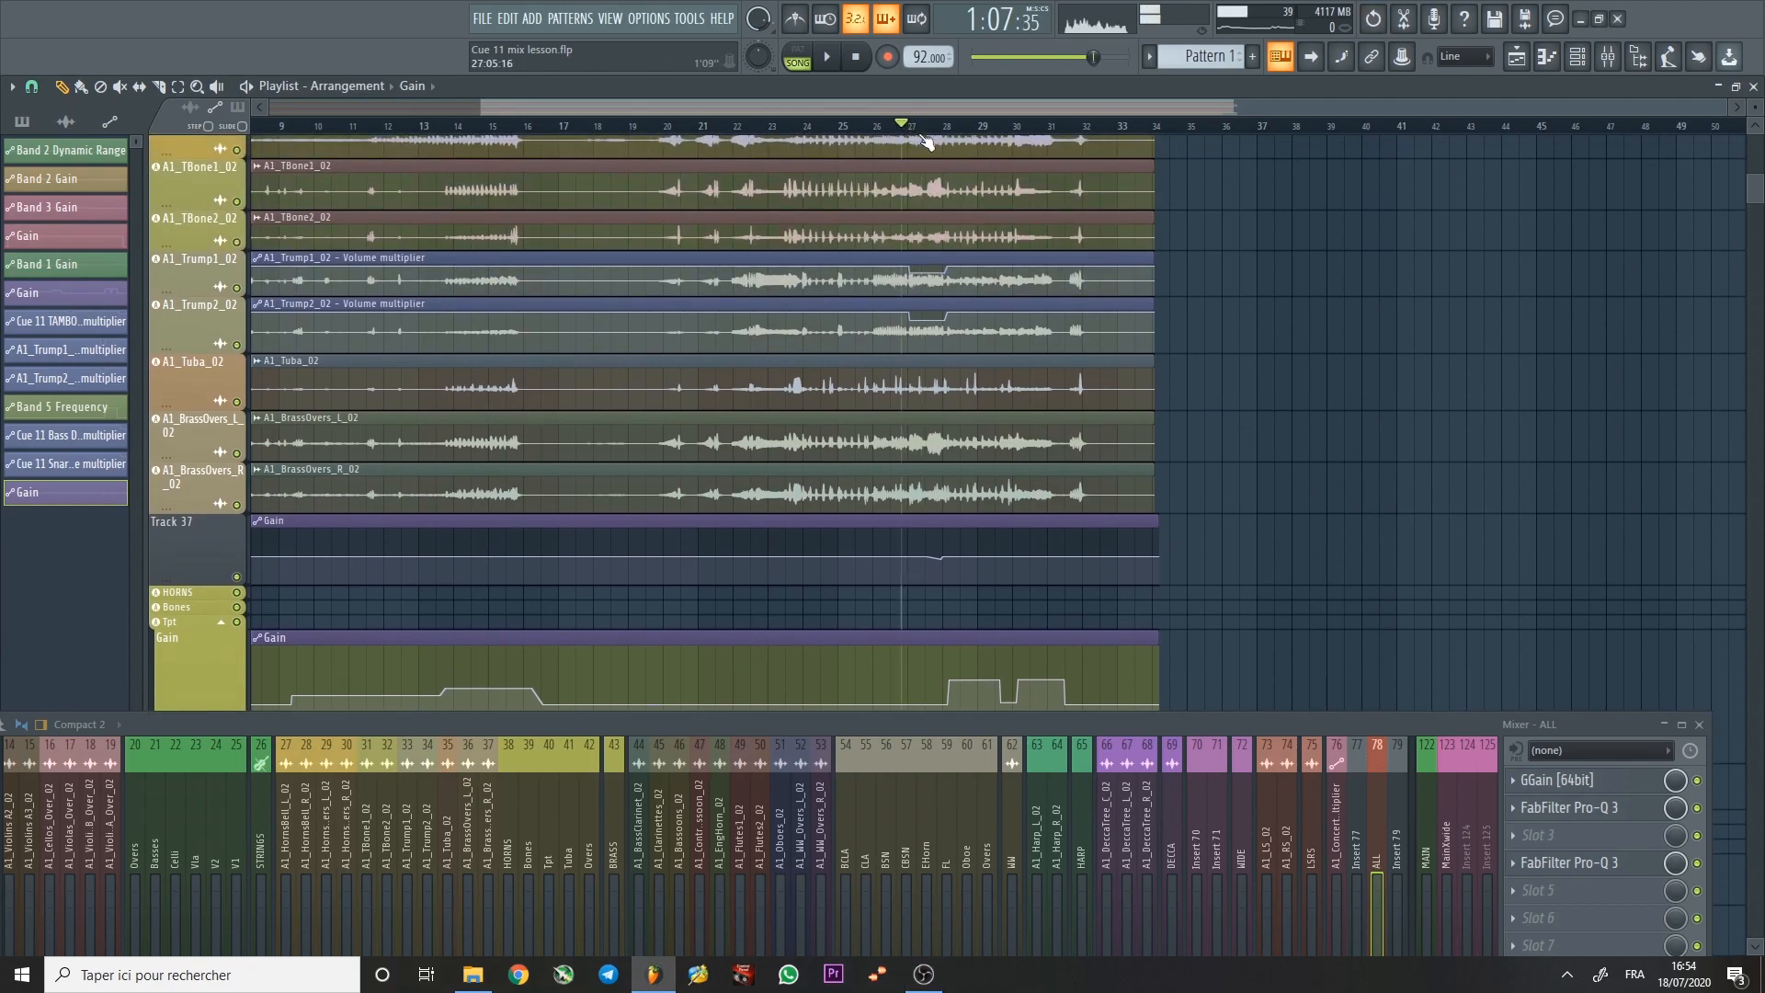
left_click(237, 288, "ctrl")
left_click(236, 345)
key("space")
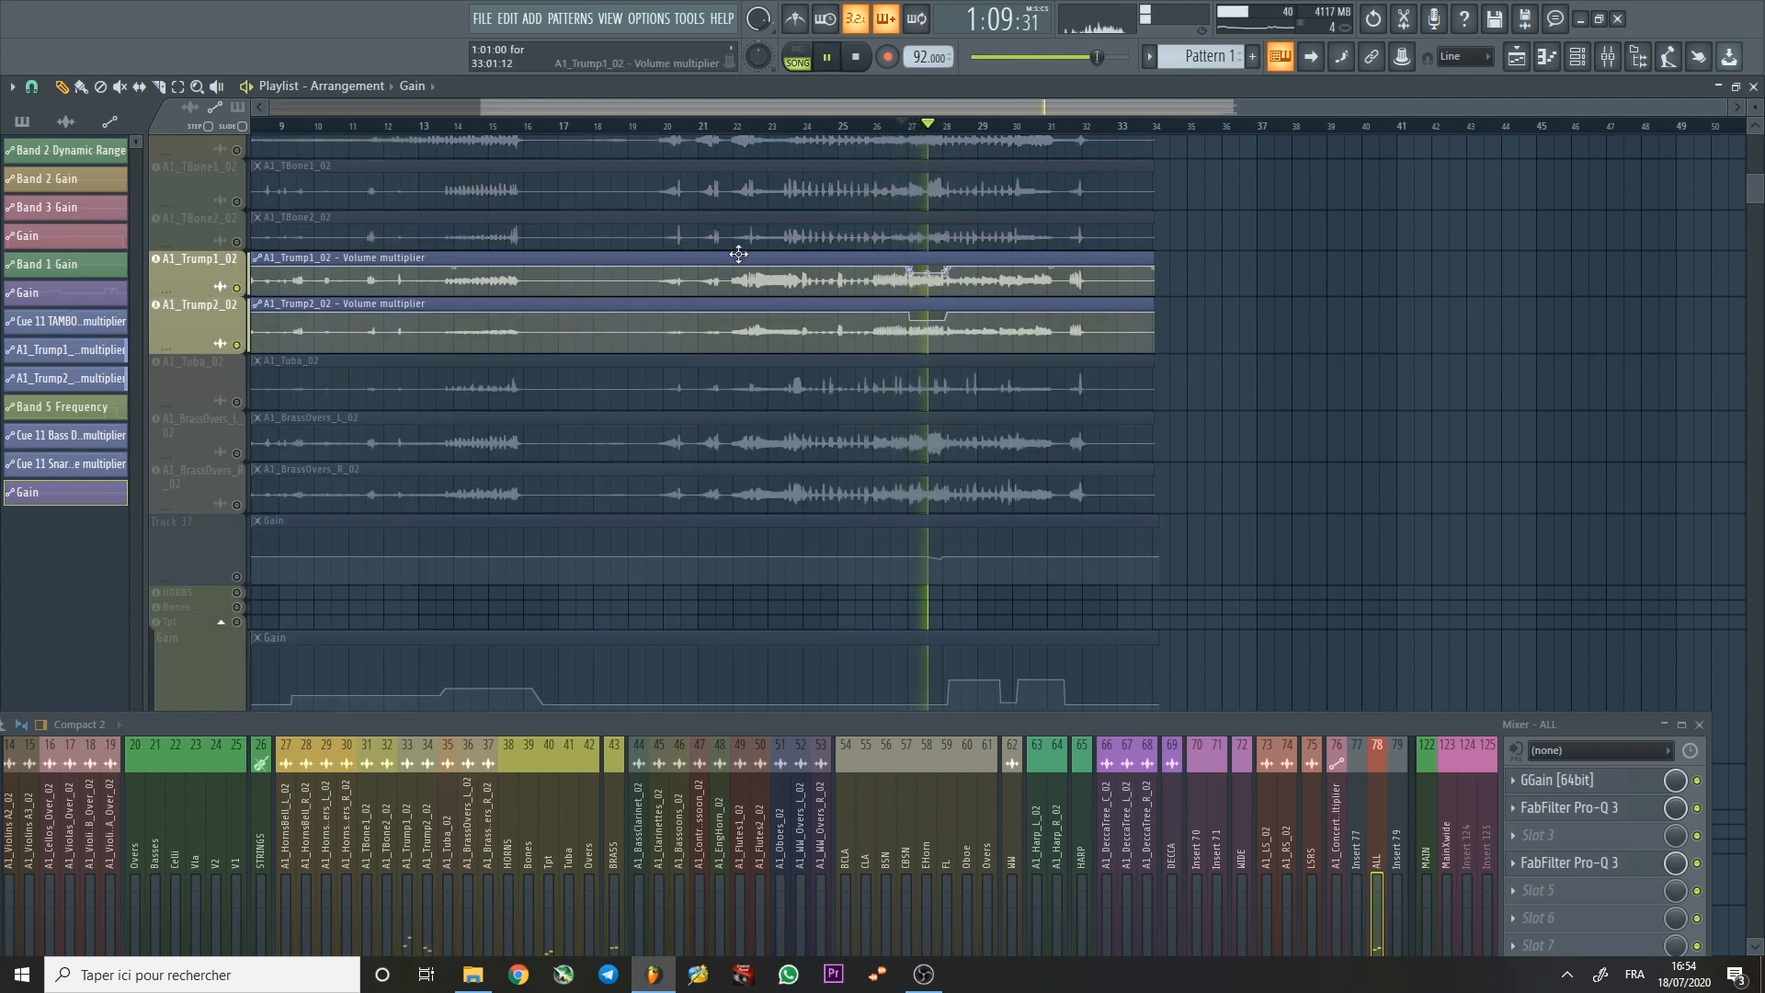
scroll(990, 343, "up", 2)
key("space")
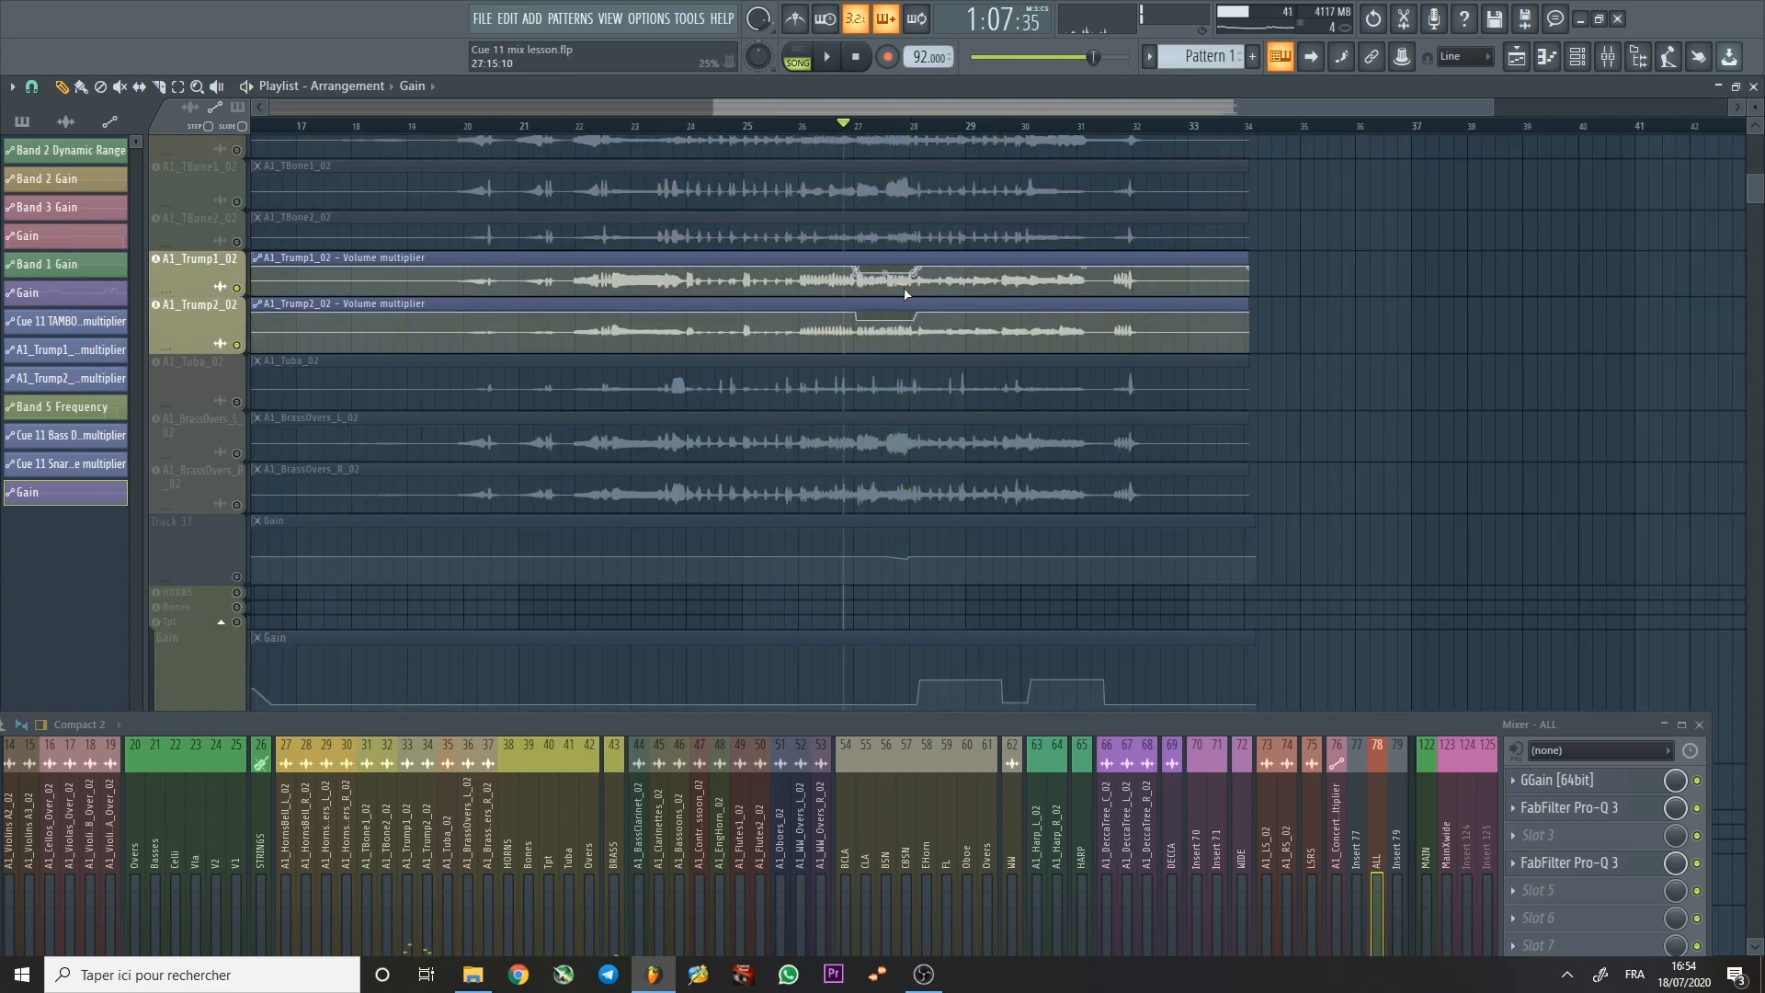
Clear the playlist track solo and play the full mix from around bar 27 through the trumpet volume dip.
right_click(237, 243)
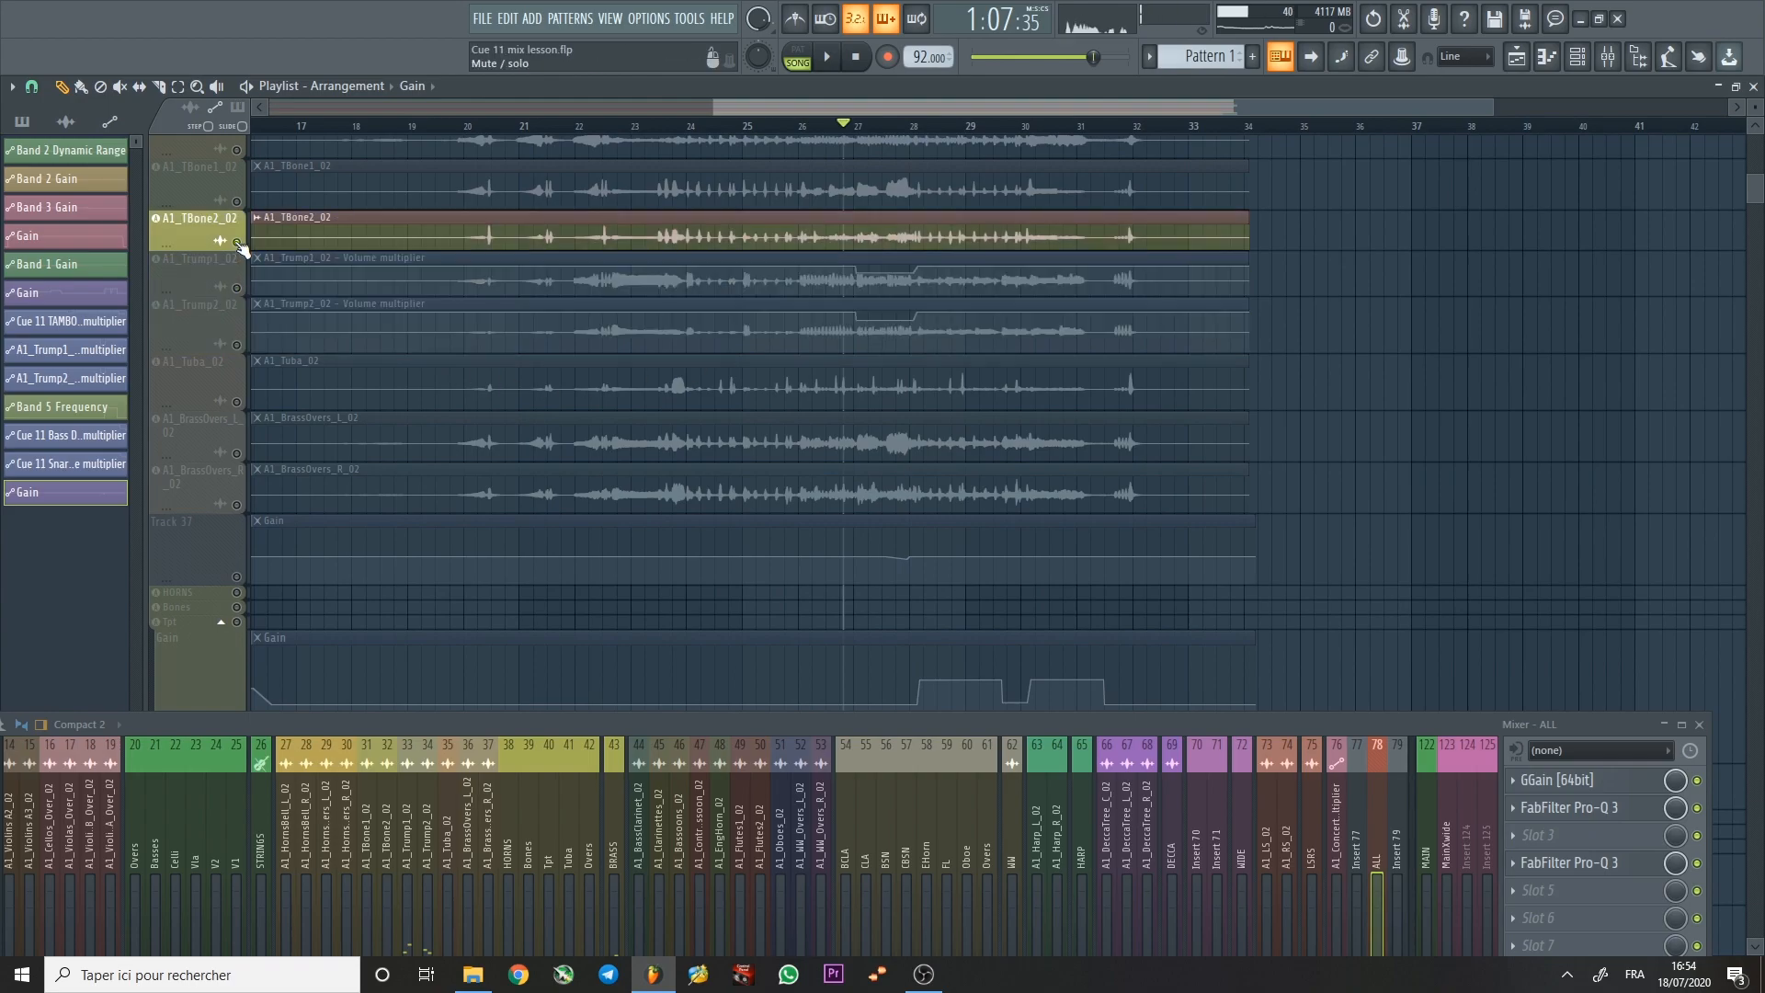
right_click(236, 243)
key("space")
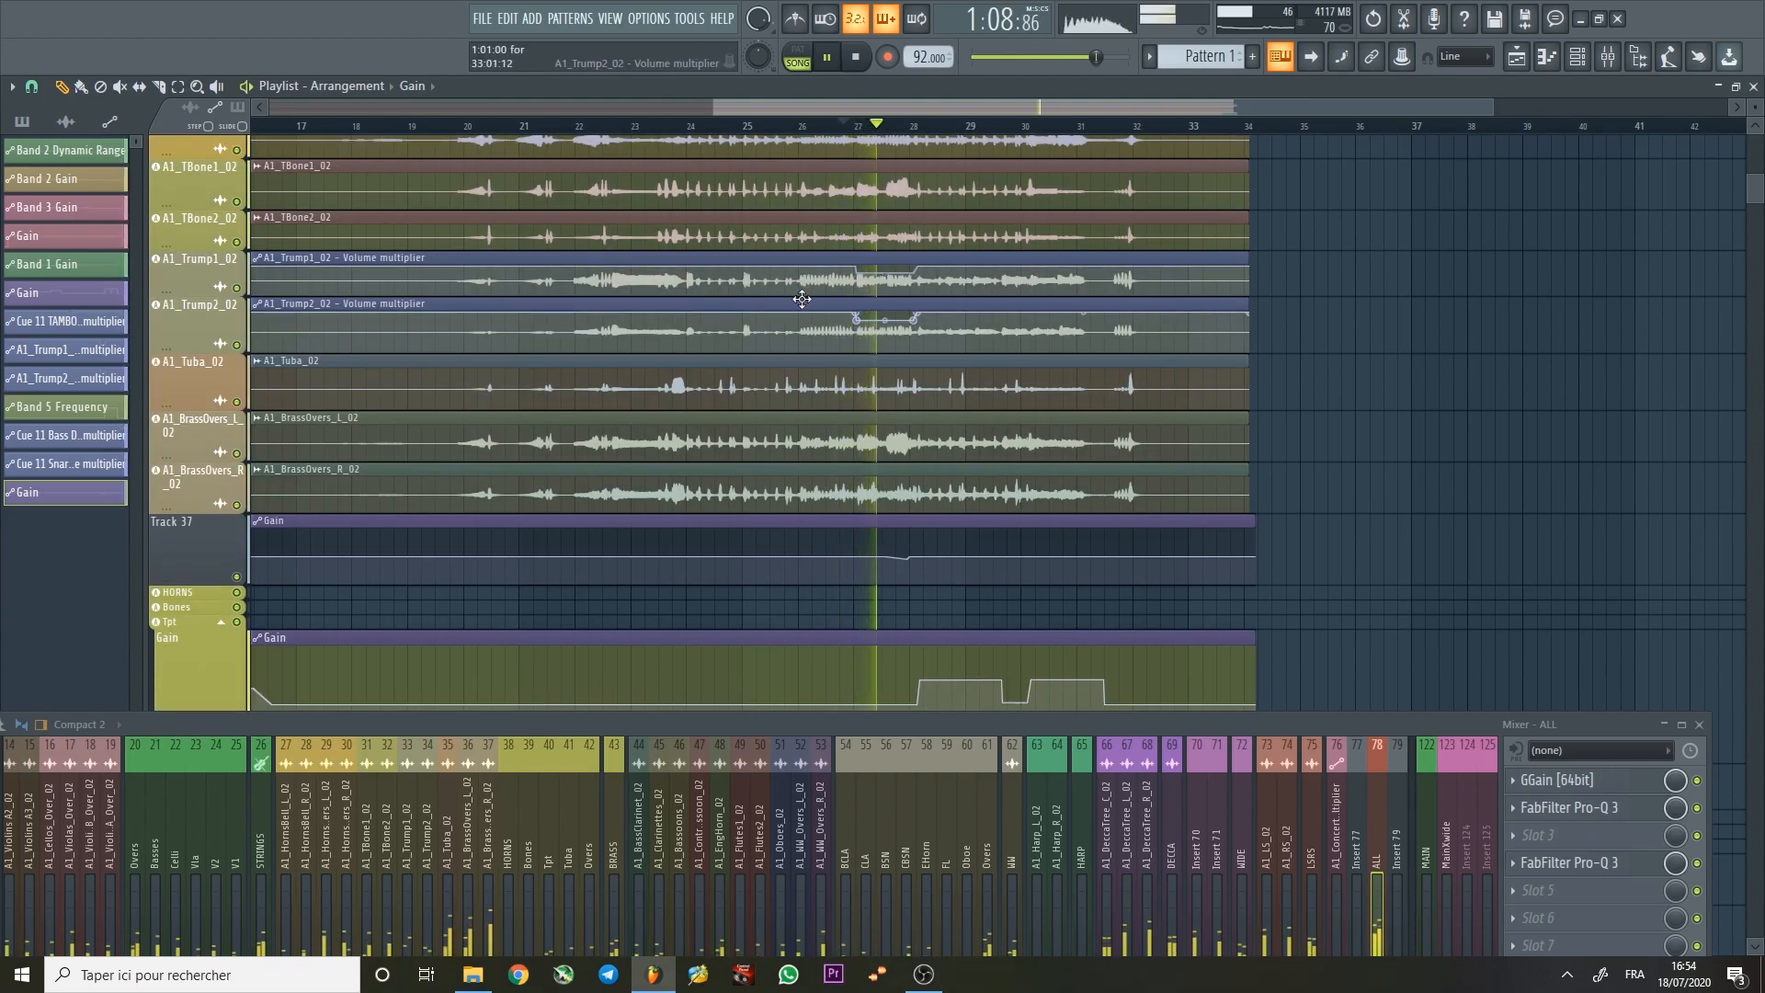
key("space")
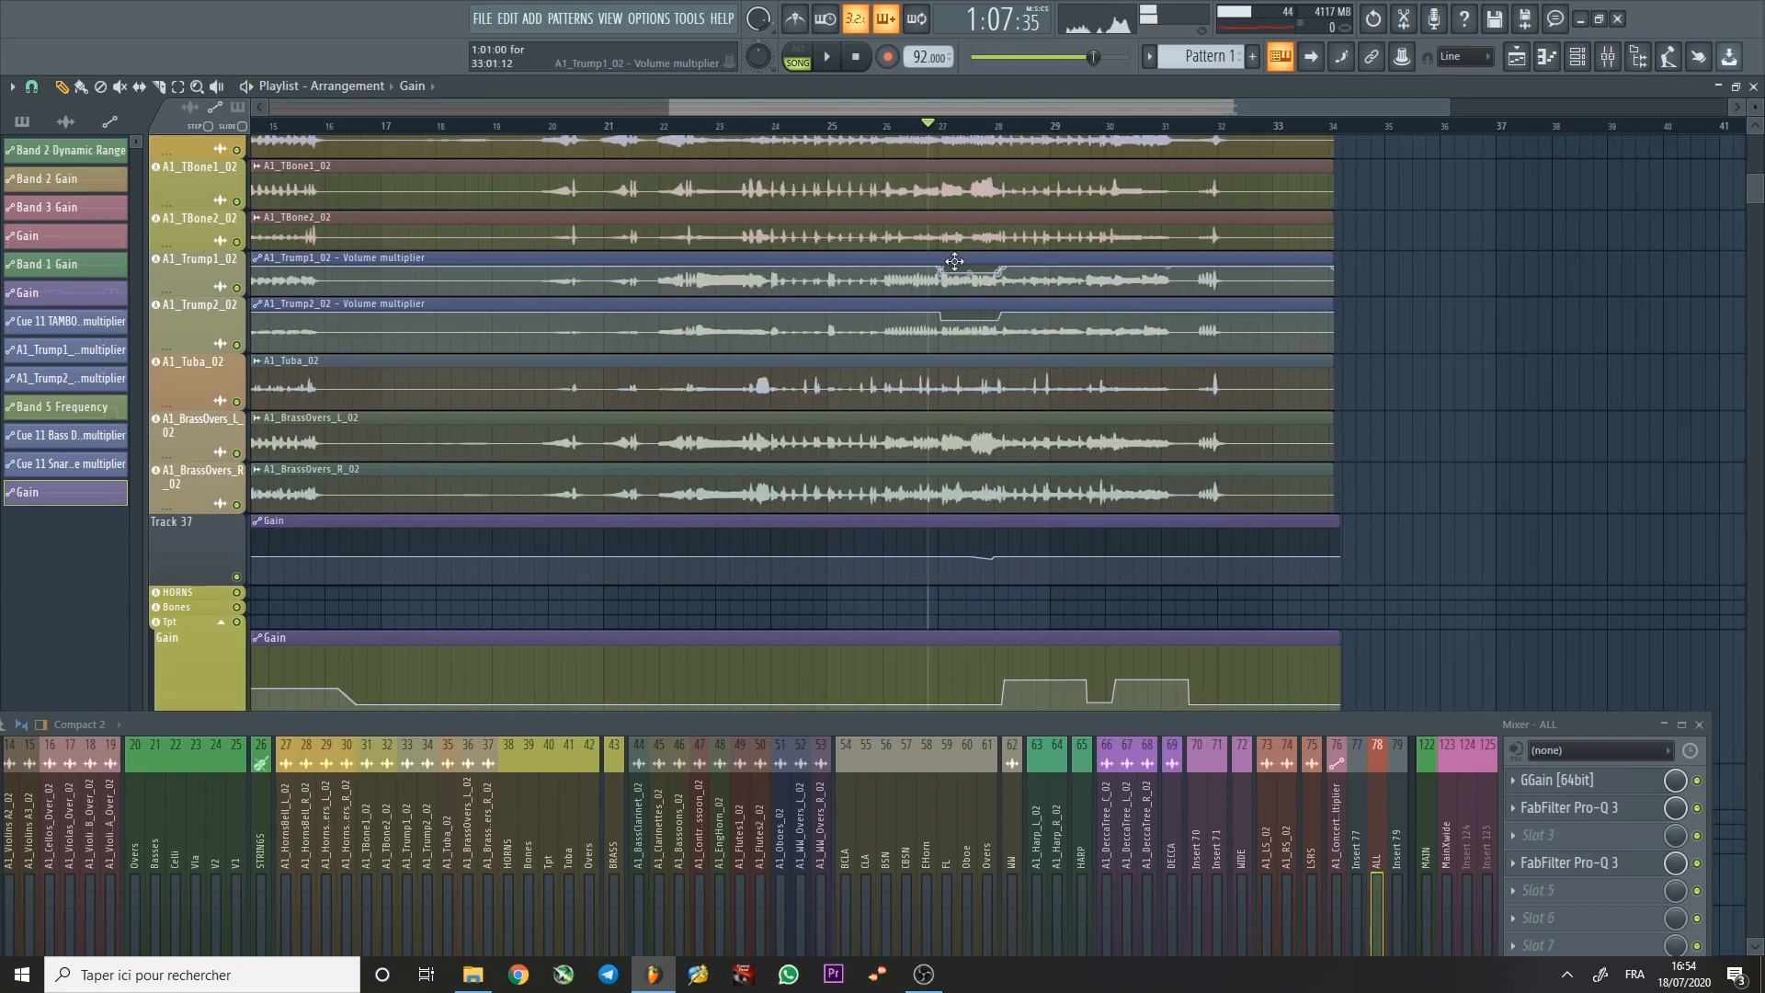
Enlarge playlist Track 37 to inspect the dip in its Gain automation just before bar 28.
scroll(1078, 355, "down", 3)
scroll(1081, 346, "down", 4)
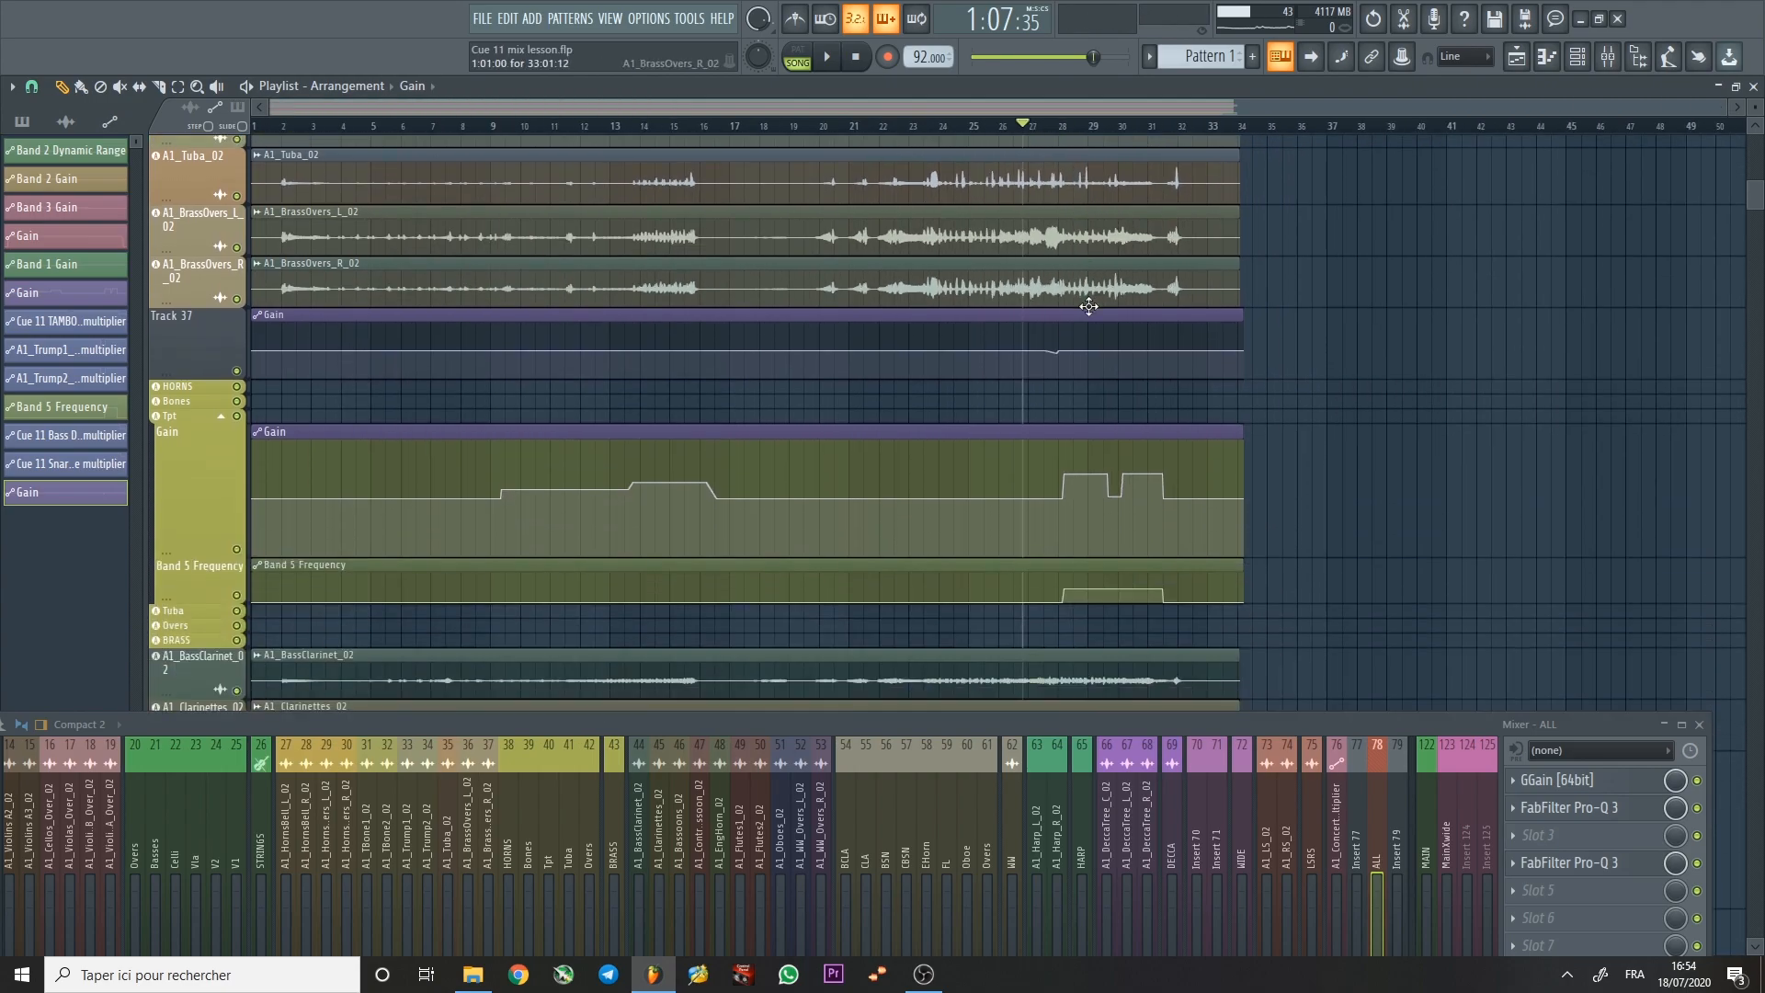
scroll(1106, 312, "up", 3)
scroll(1099, 322, "up", 3)
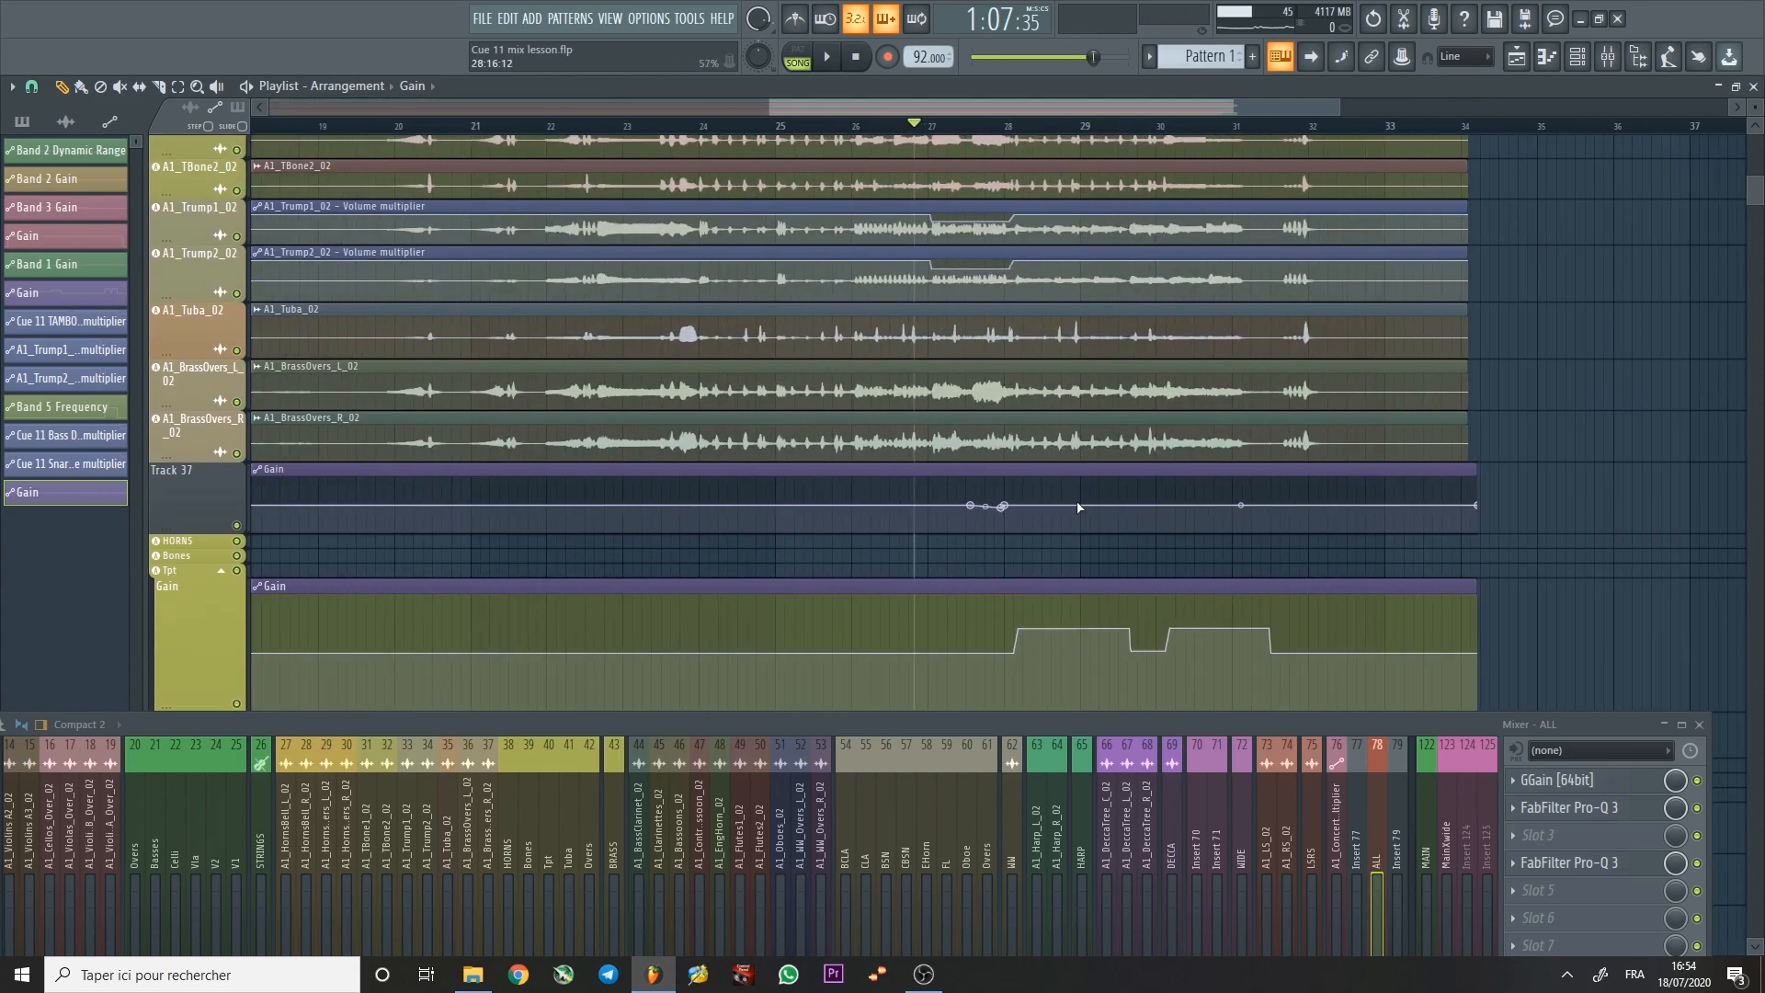
scroll(926, 512, "down", 3)
left_click_drag(187, 326, 188, 504)
scroll(1091, 483, "up", 3)
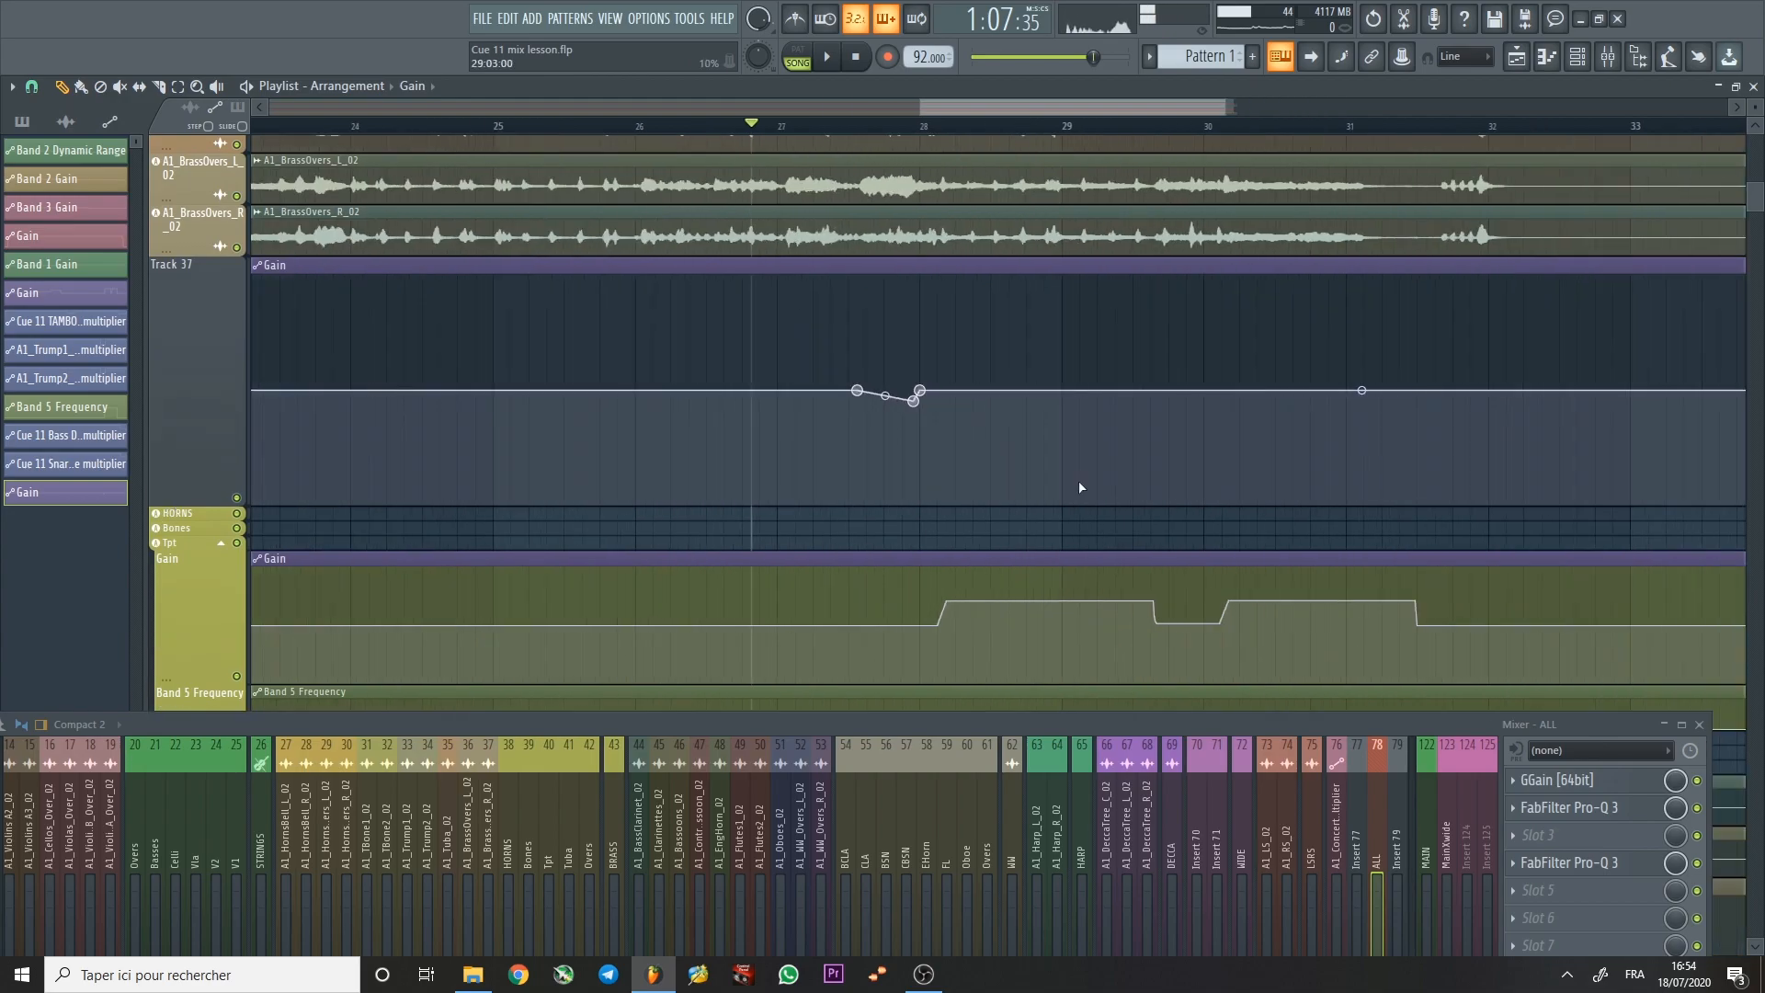
Open GGain on the ALL insert, audition its gain automation dip repeatedly from around bar 27, and close the plugin.
left_click(739, 128)
key("space")
key("space")
left_click(1575, 783)
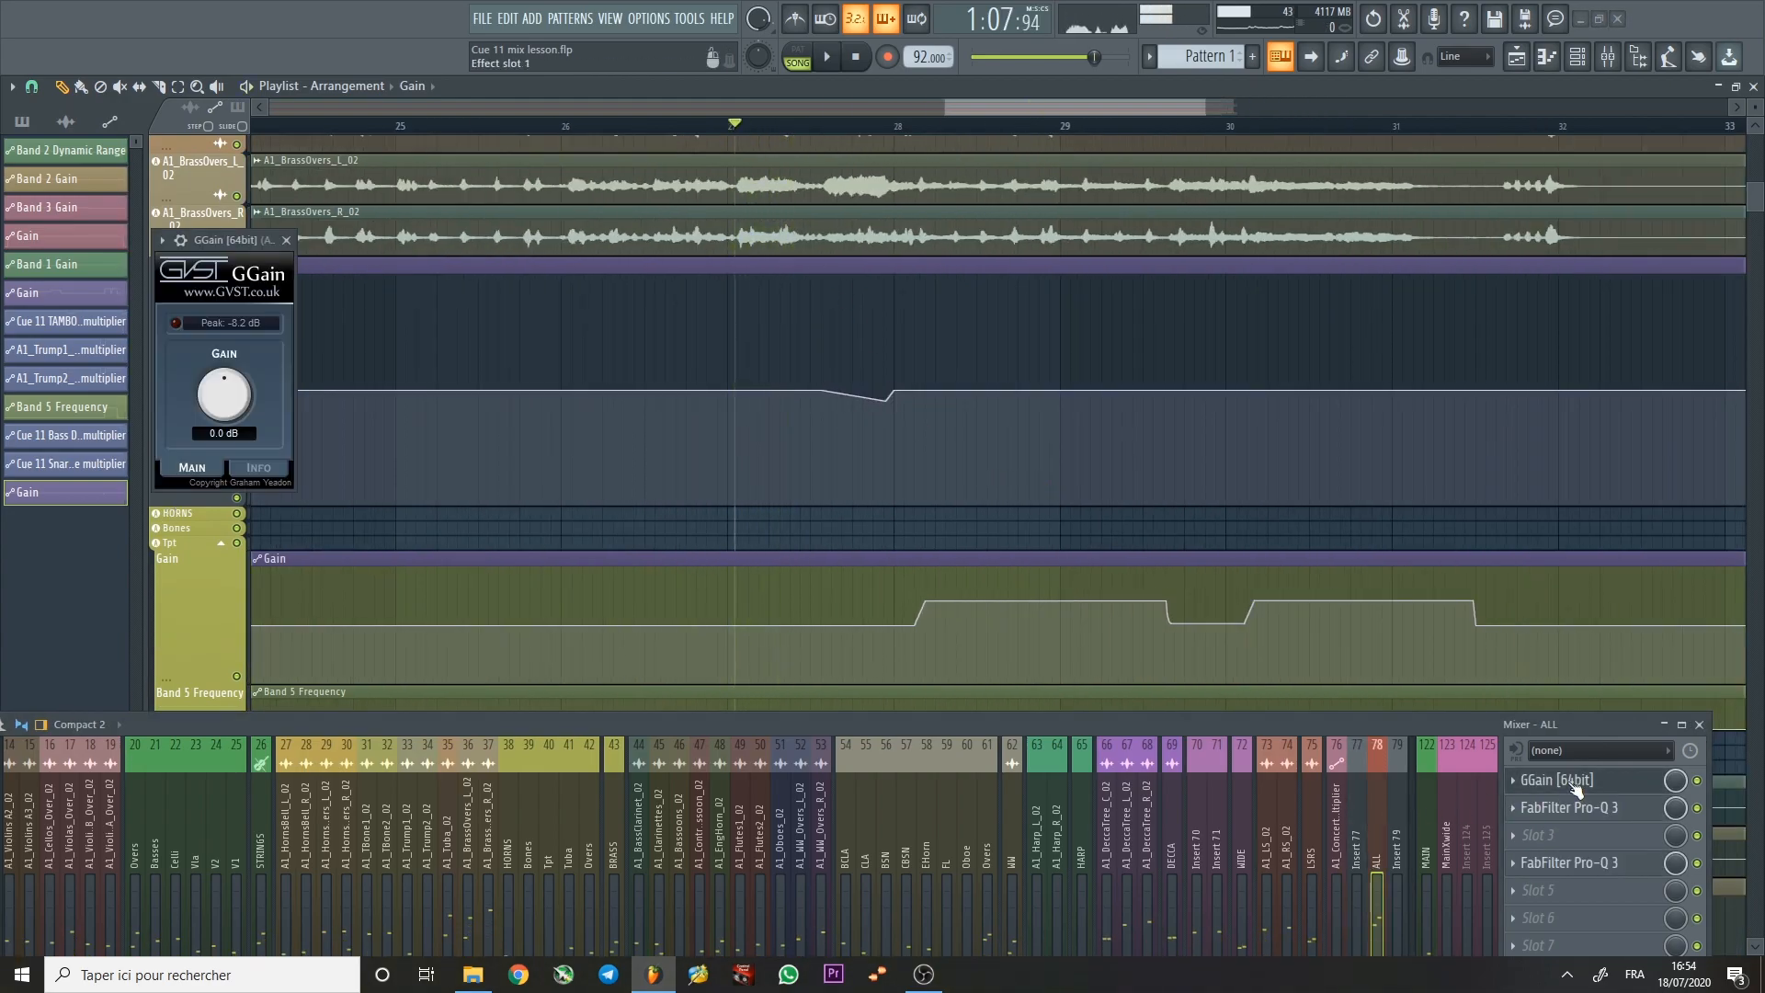
key("space")
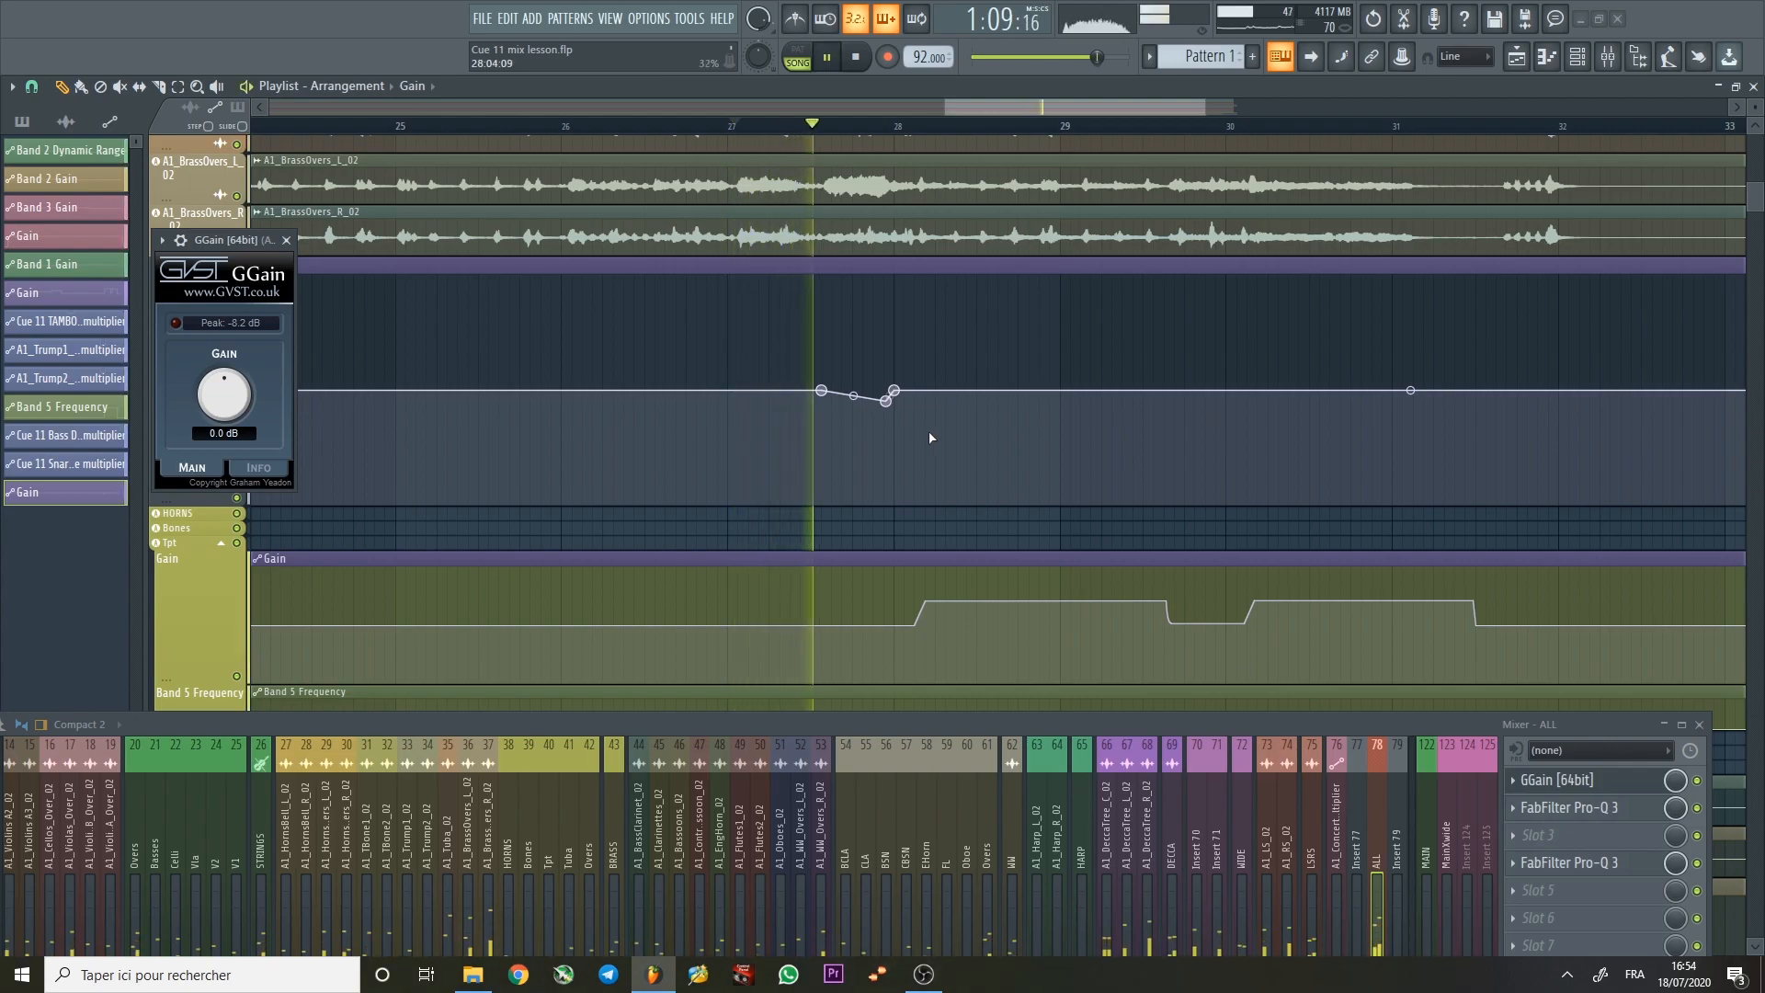
key("space")
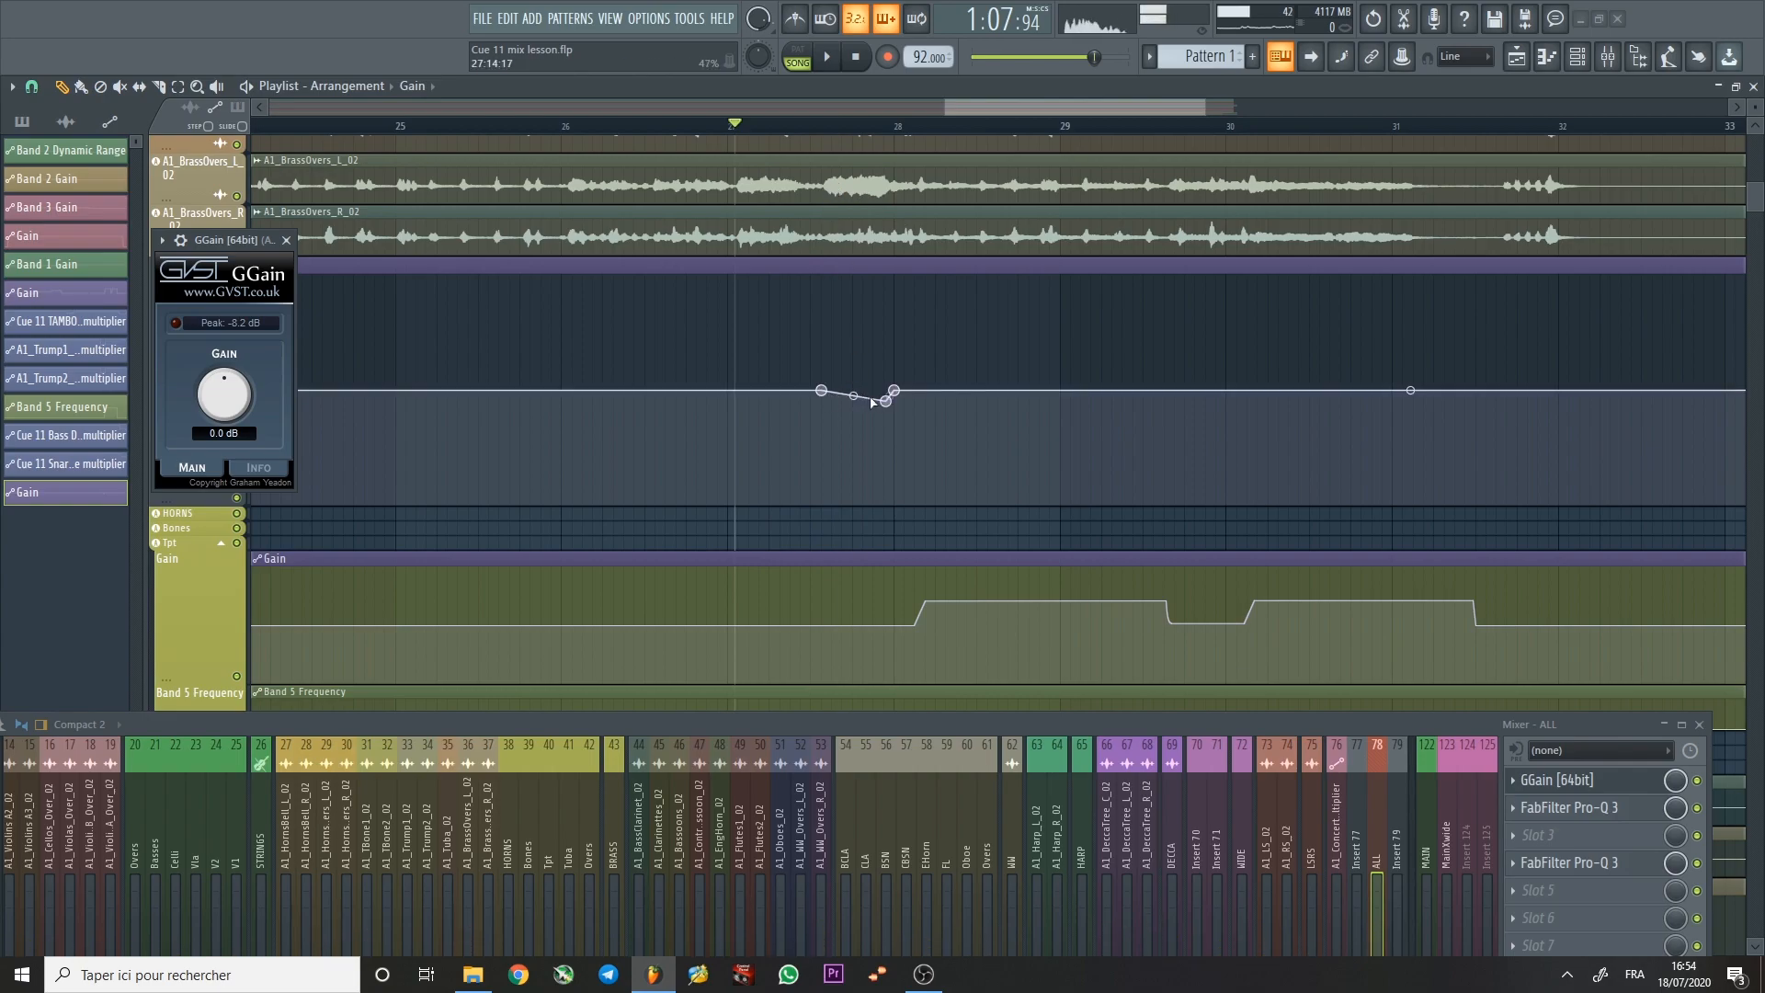
key("space")
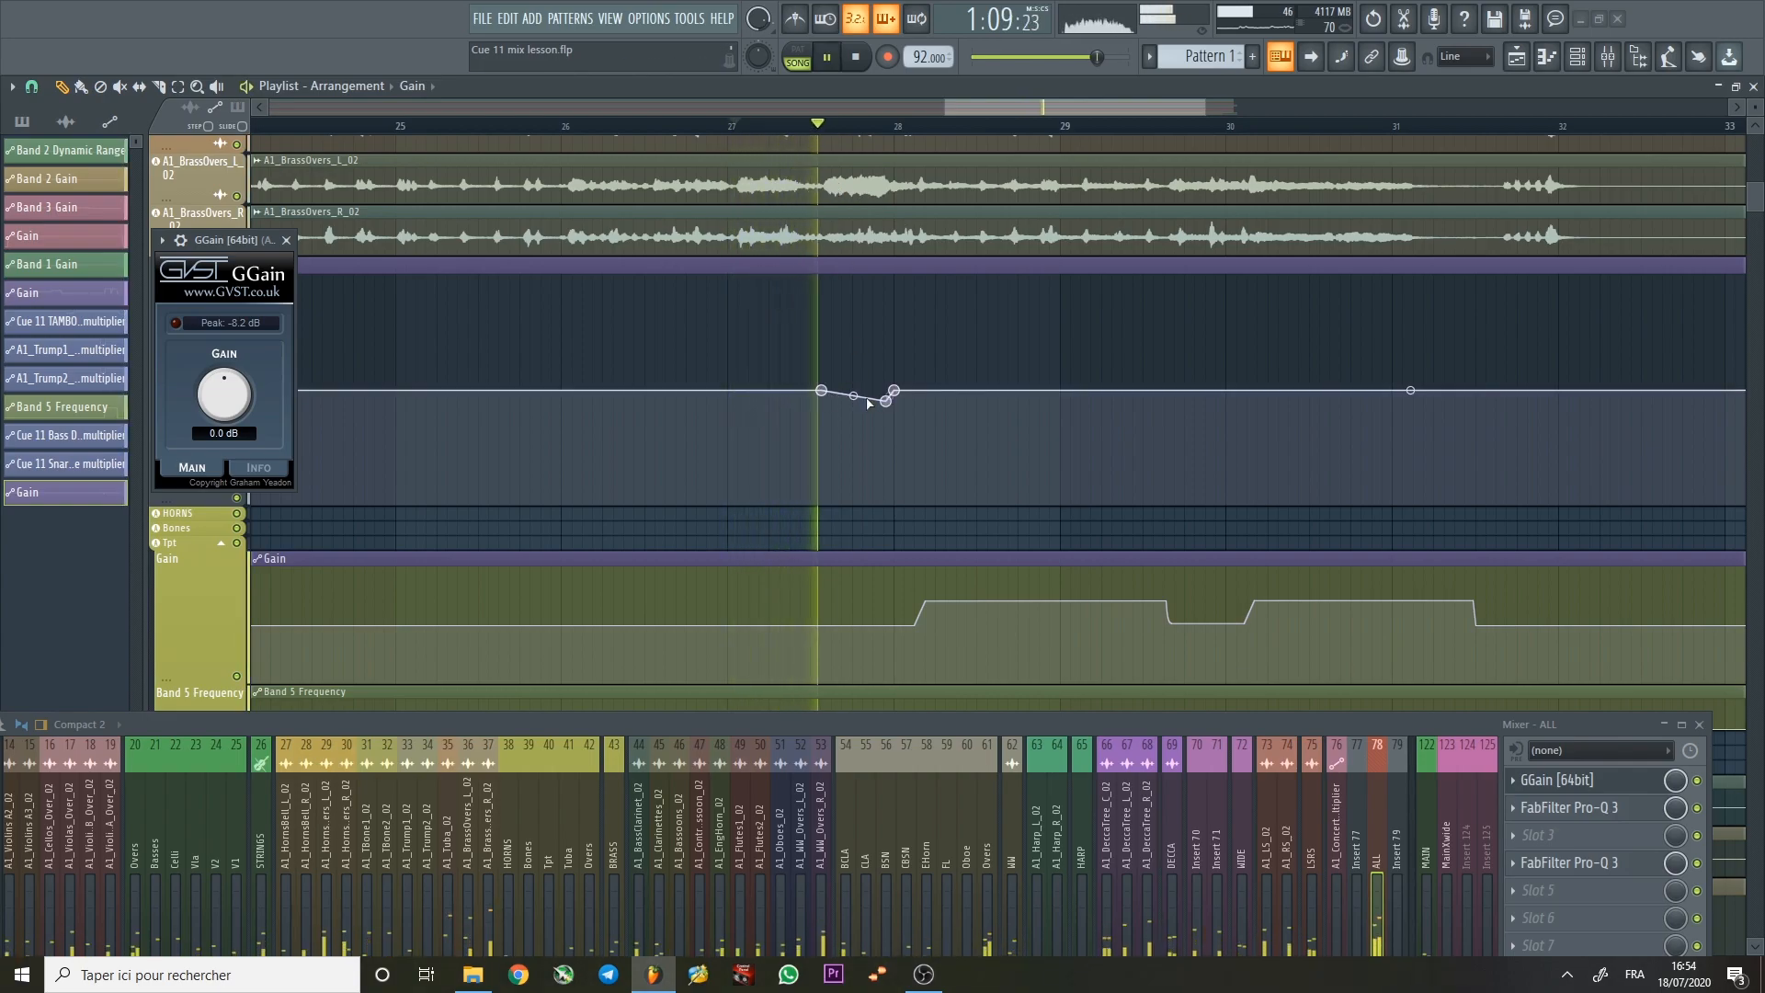
key("space")
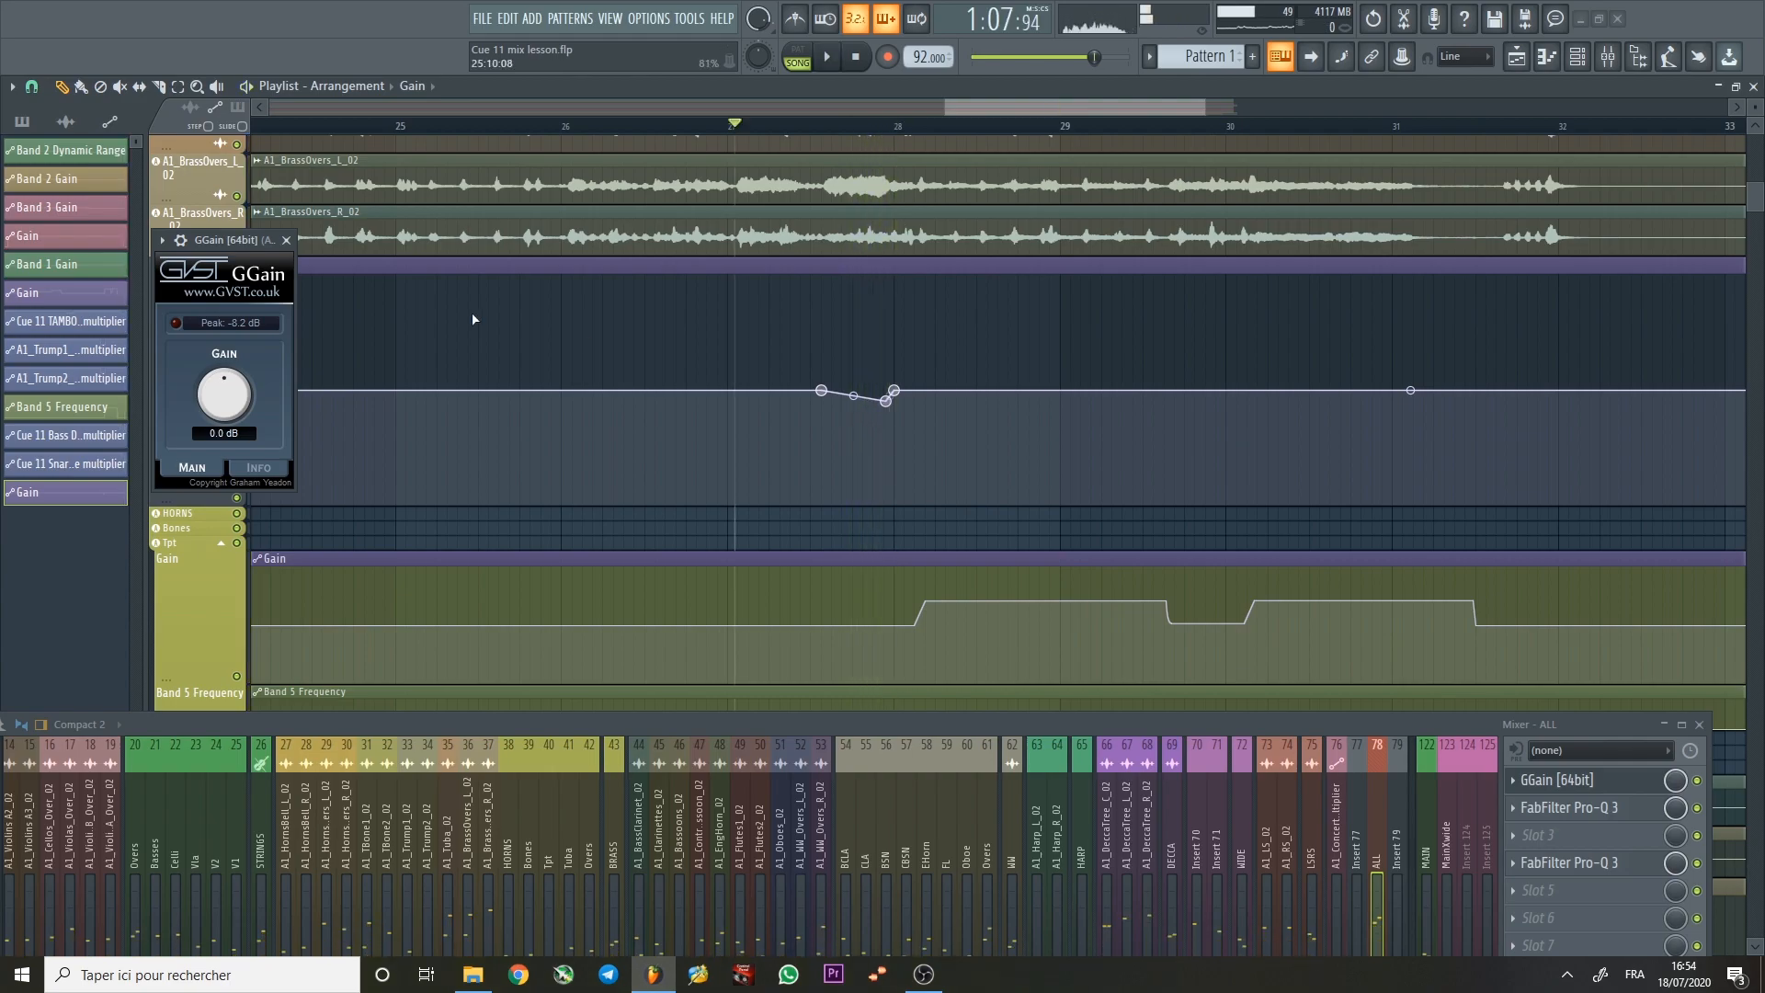
left_click(286, 240)
Play the full mix from around bar 9, where the Tpt Gain automation first rises.
scroll(915, 446, "down", 5)
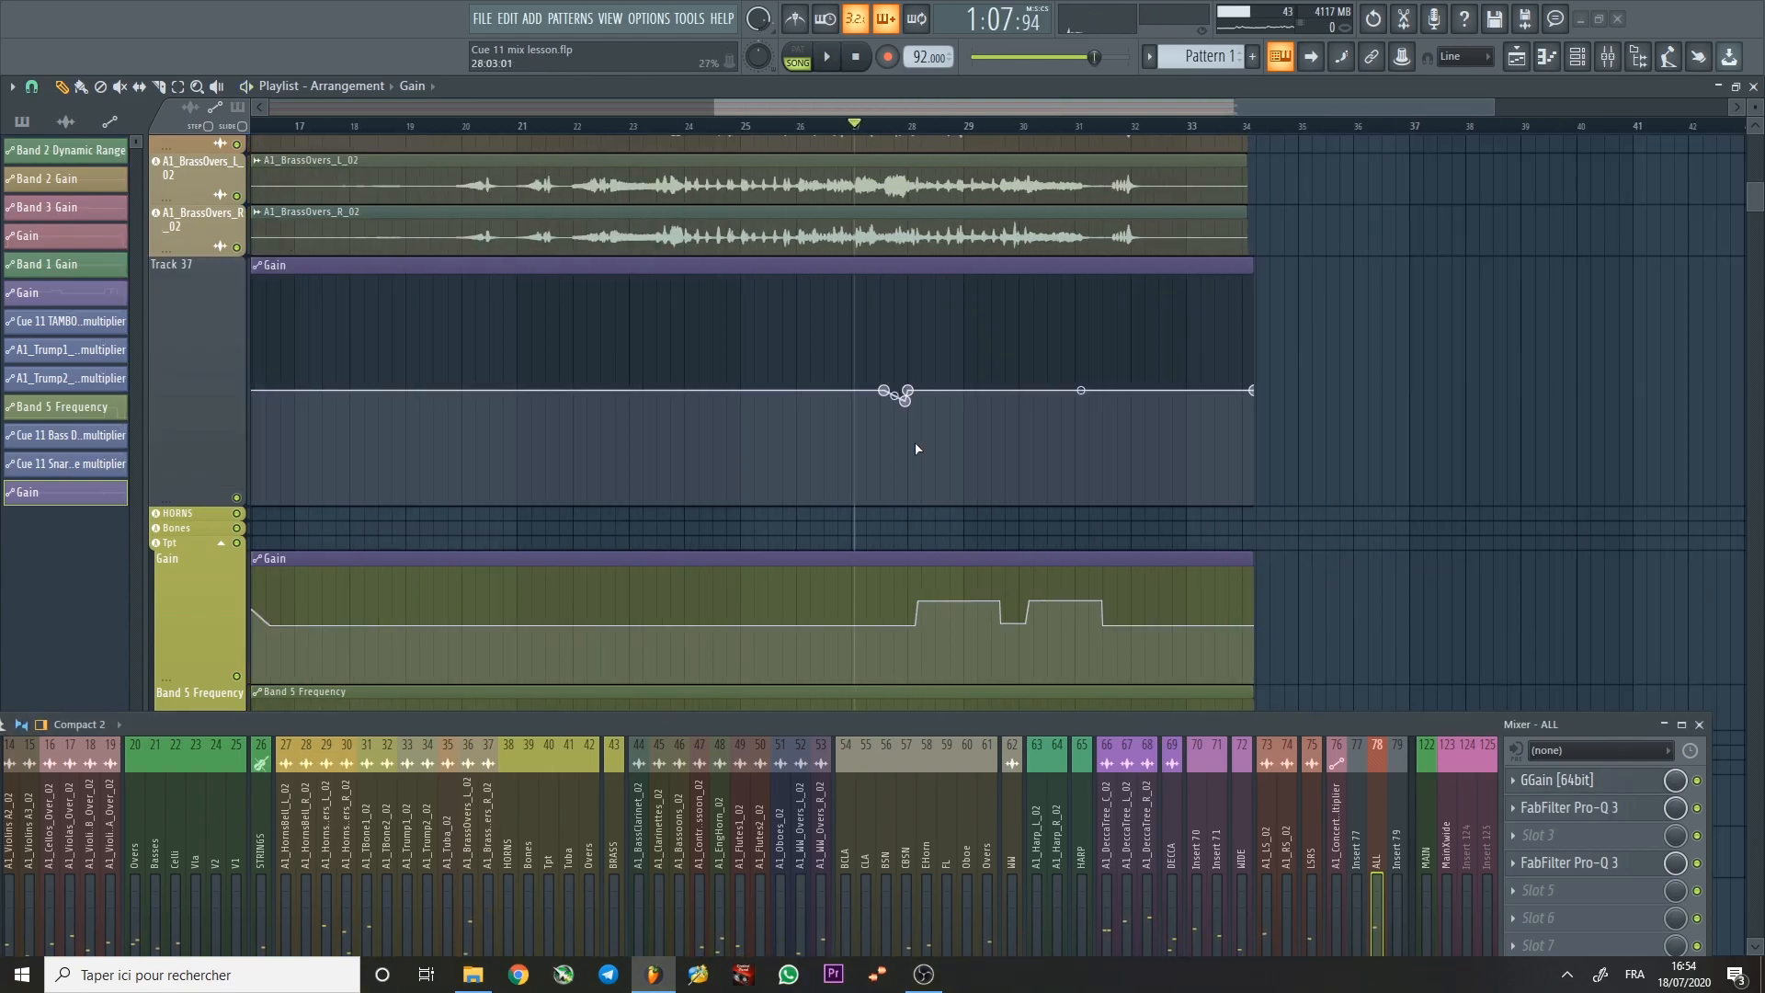
scroll(915, 448, "down", 4)
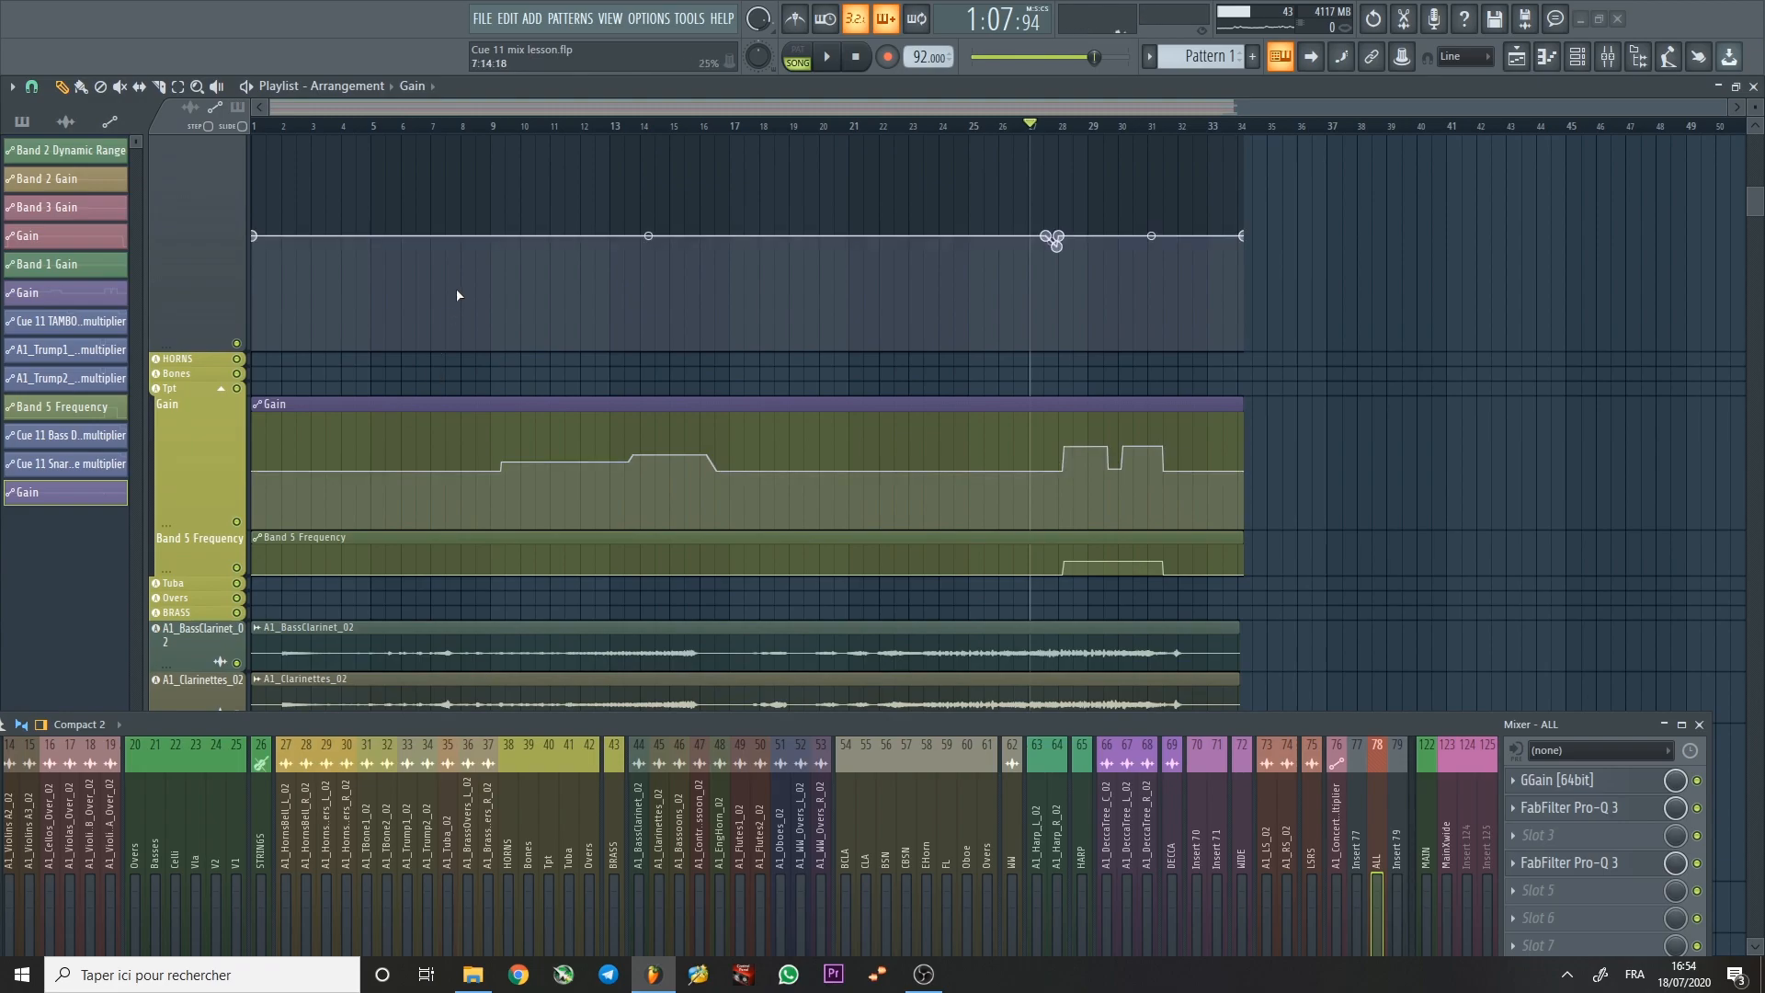
left_click(355, 126)
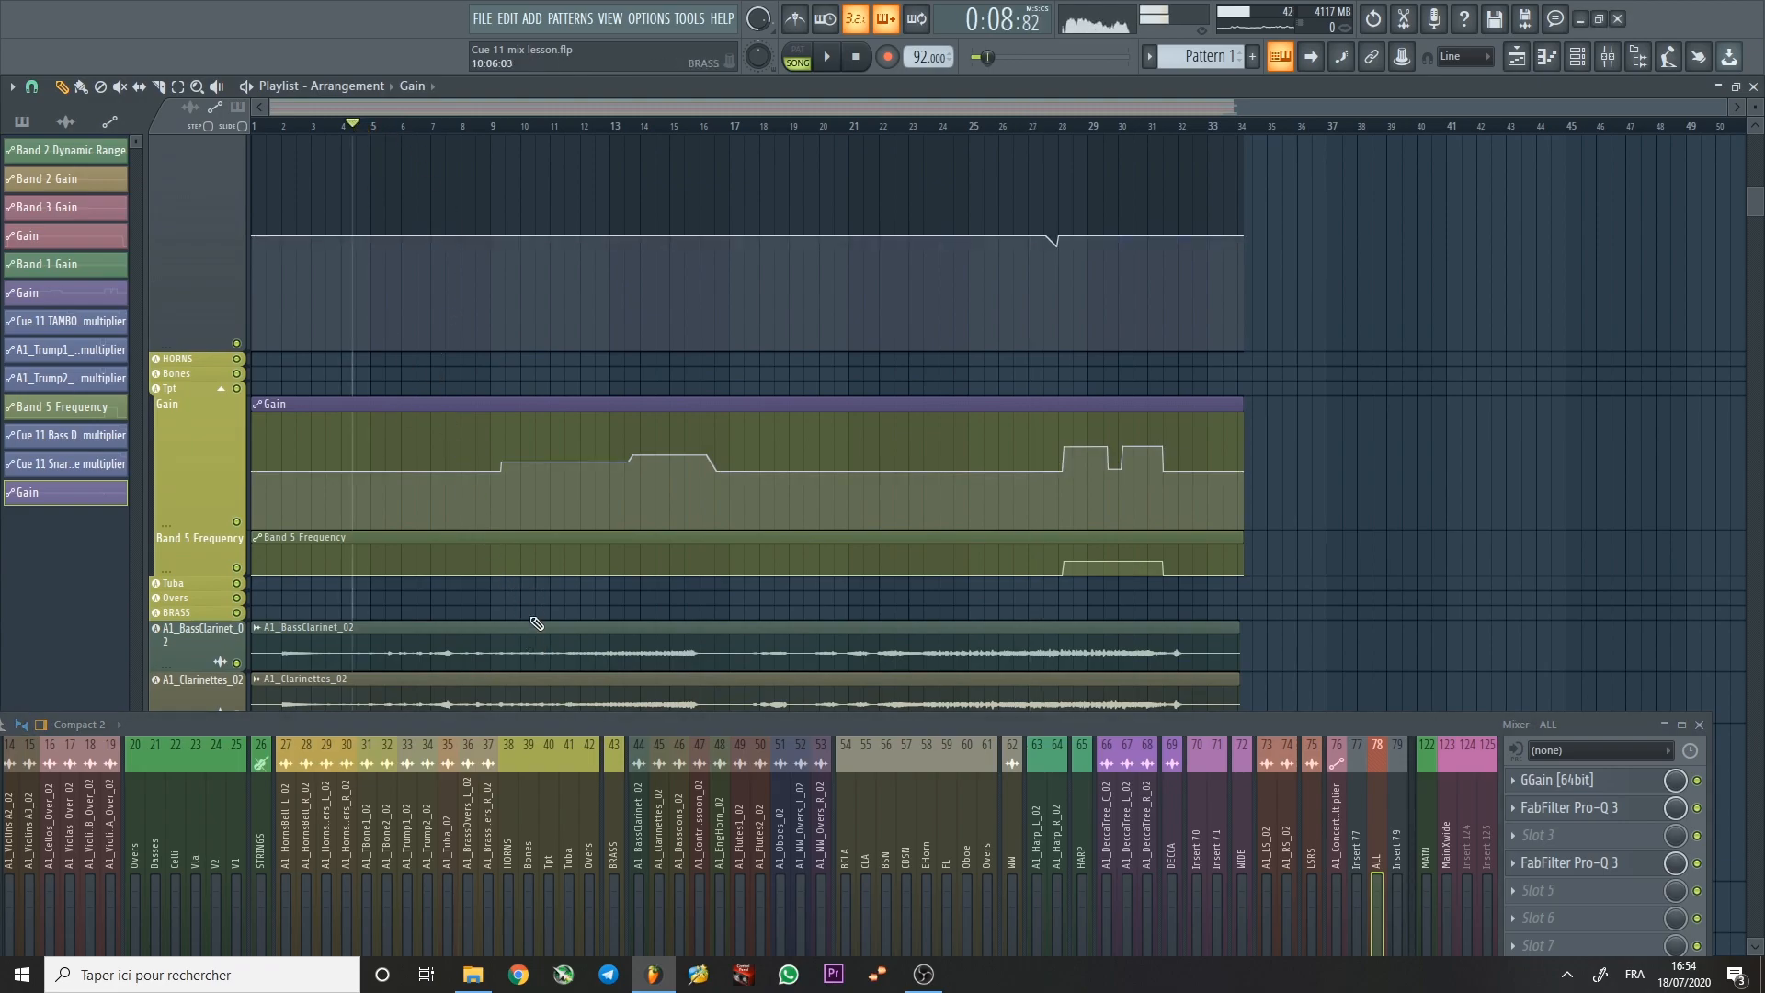
left_click(488, 125)
key("space")
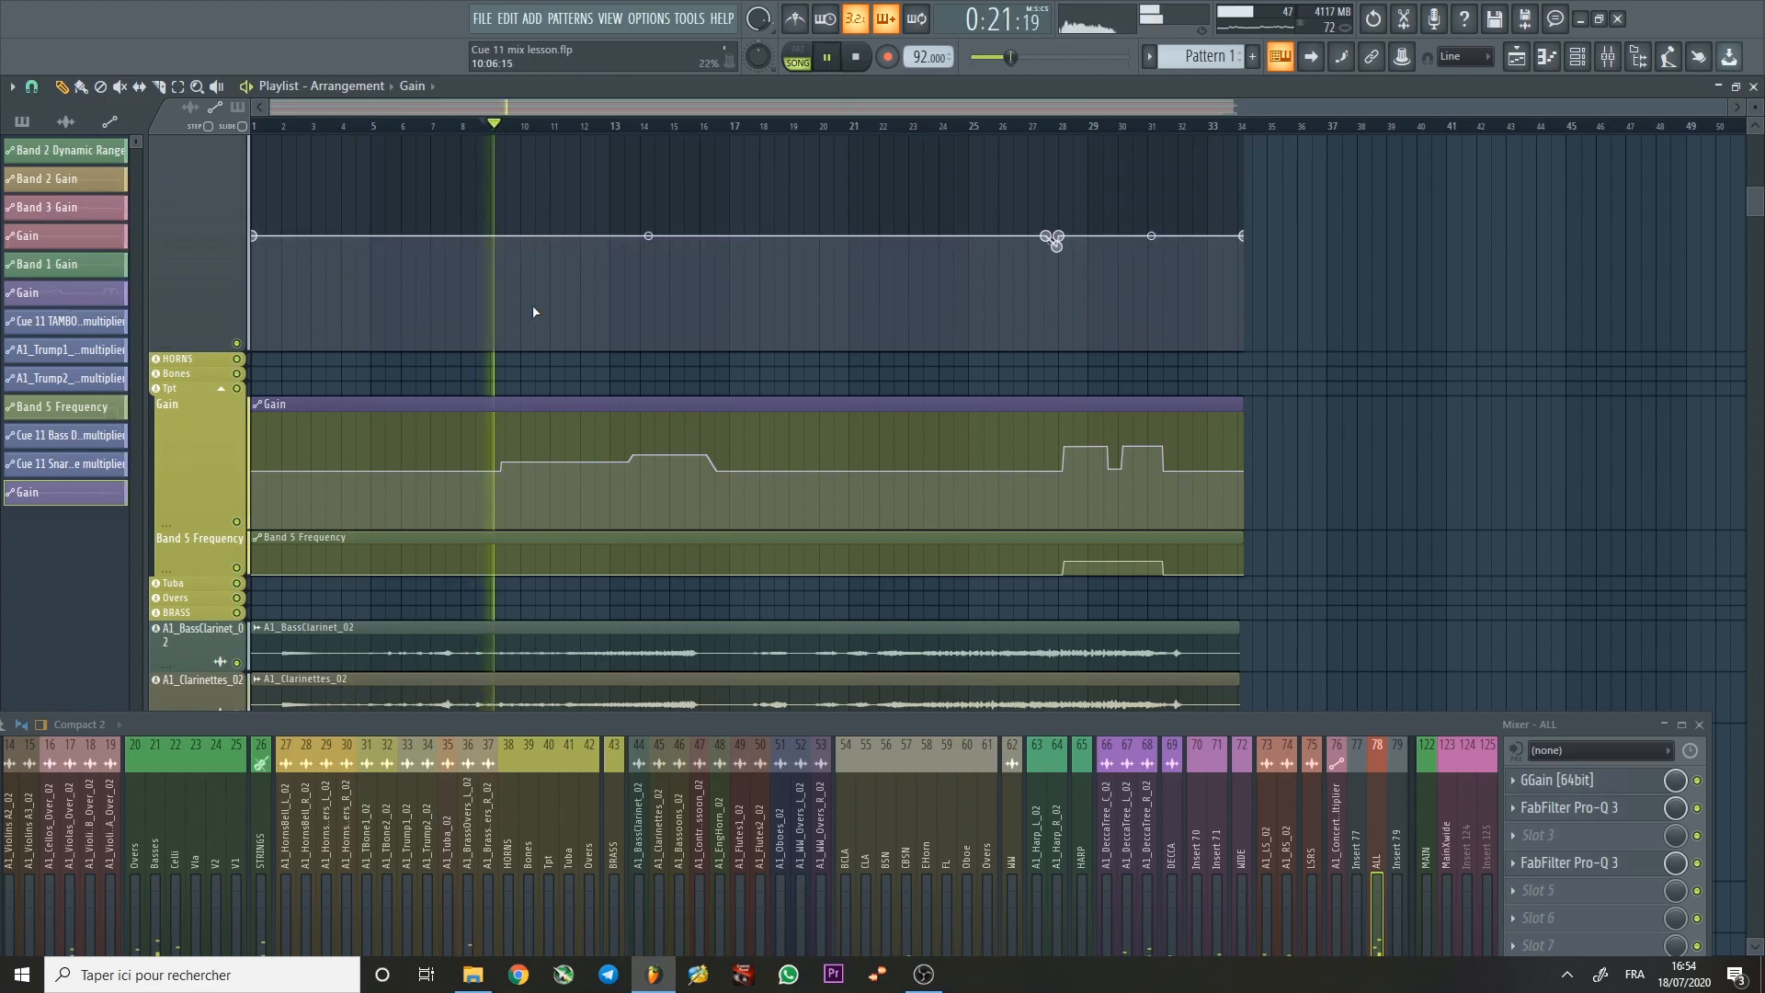
Show more of the mixer, mute the Tpt insert and replay the mix from just after bar 9.
left_click_drag(658, 719, 675, 545)
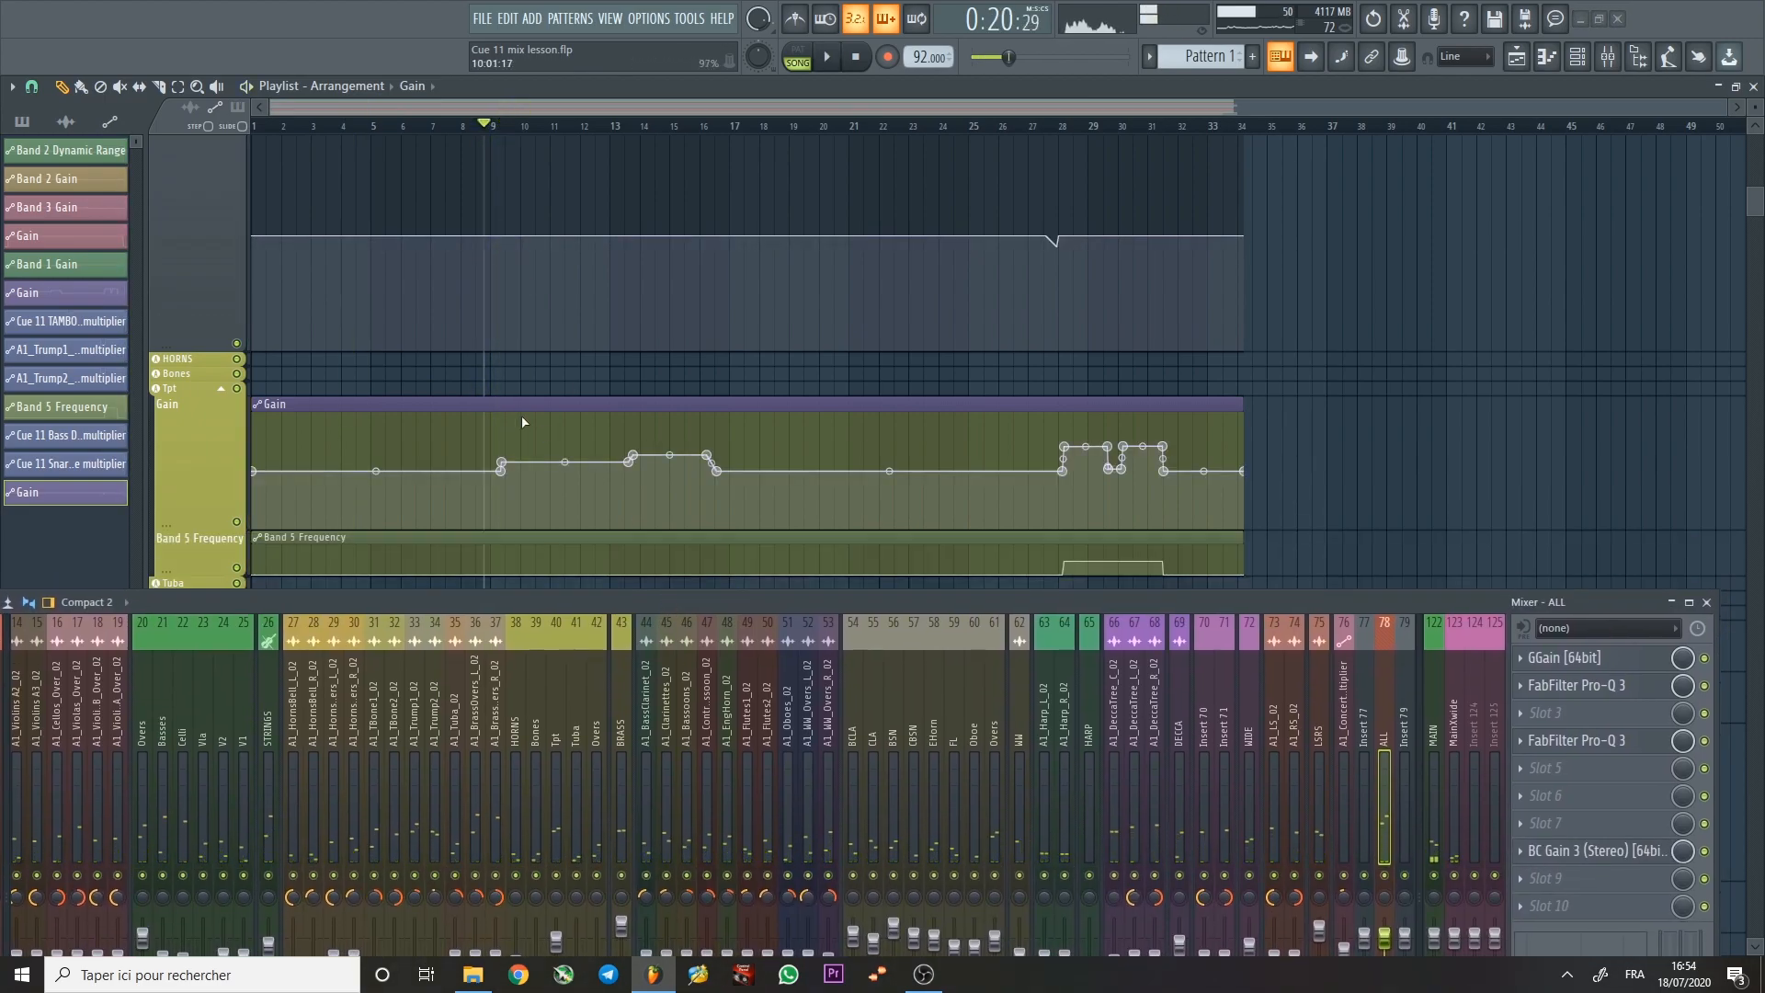
scroll(516, 430, "up", 5)
left_click(421, 124)
key("space")
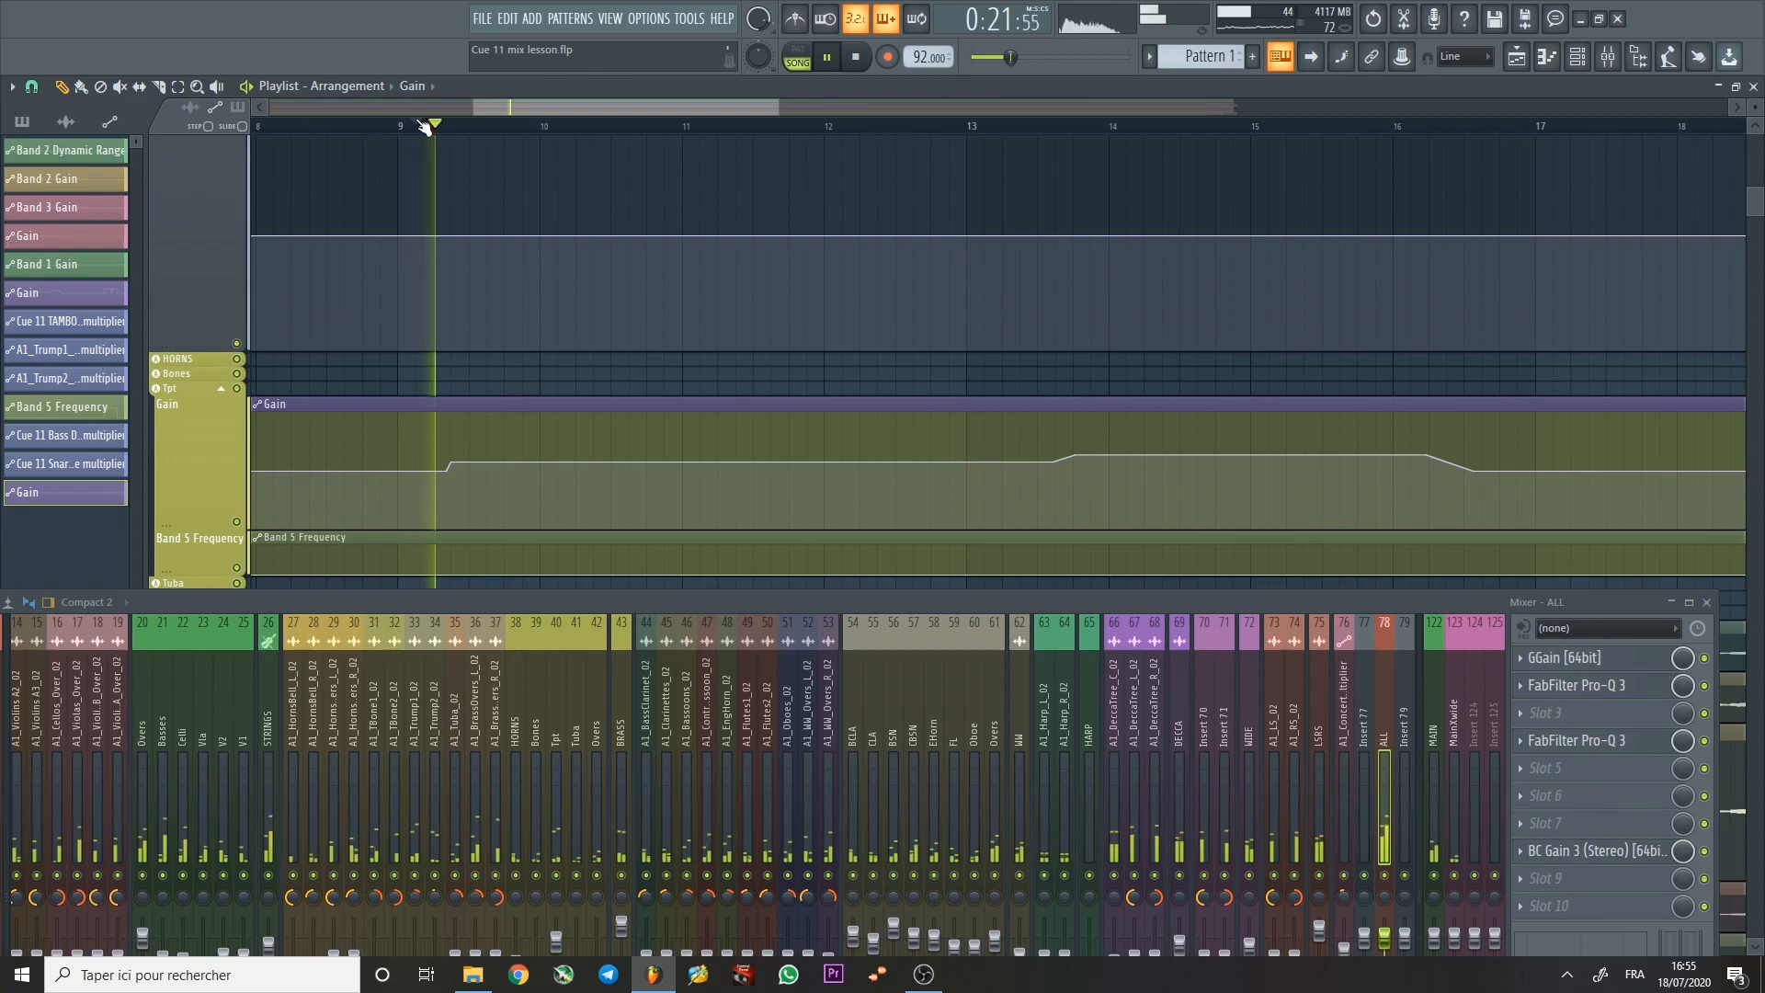
left_click(557, 876)
key("space")
key("space")
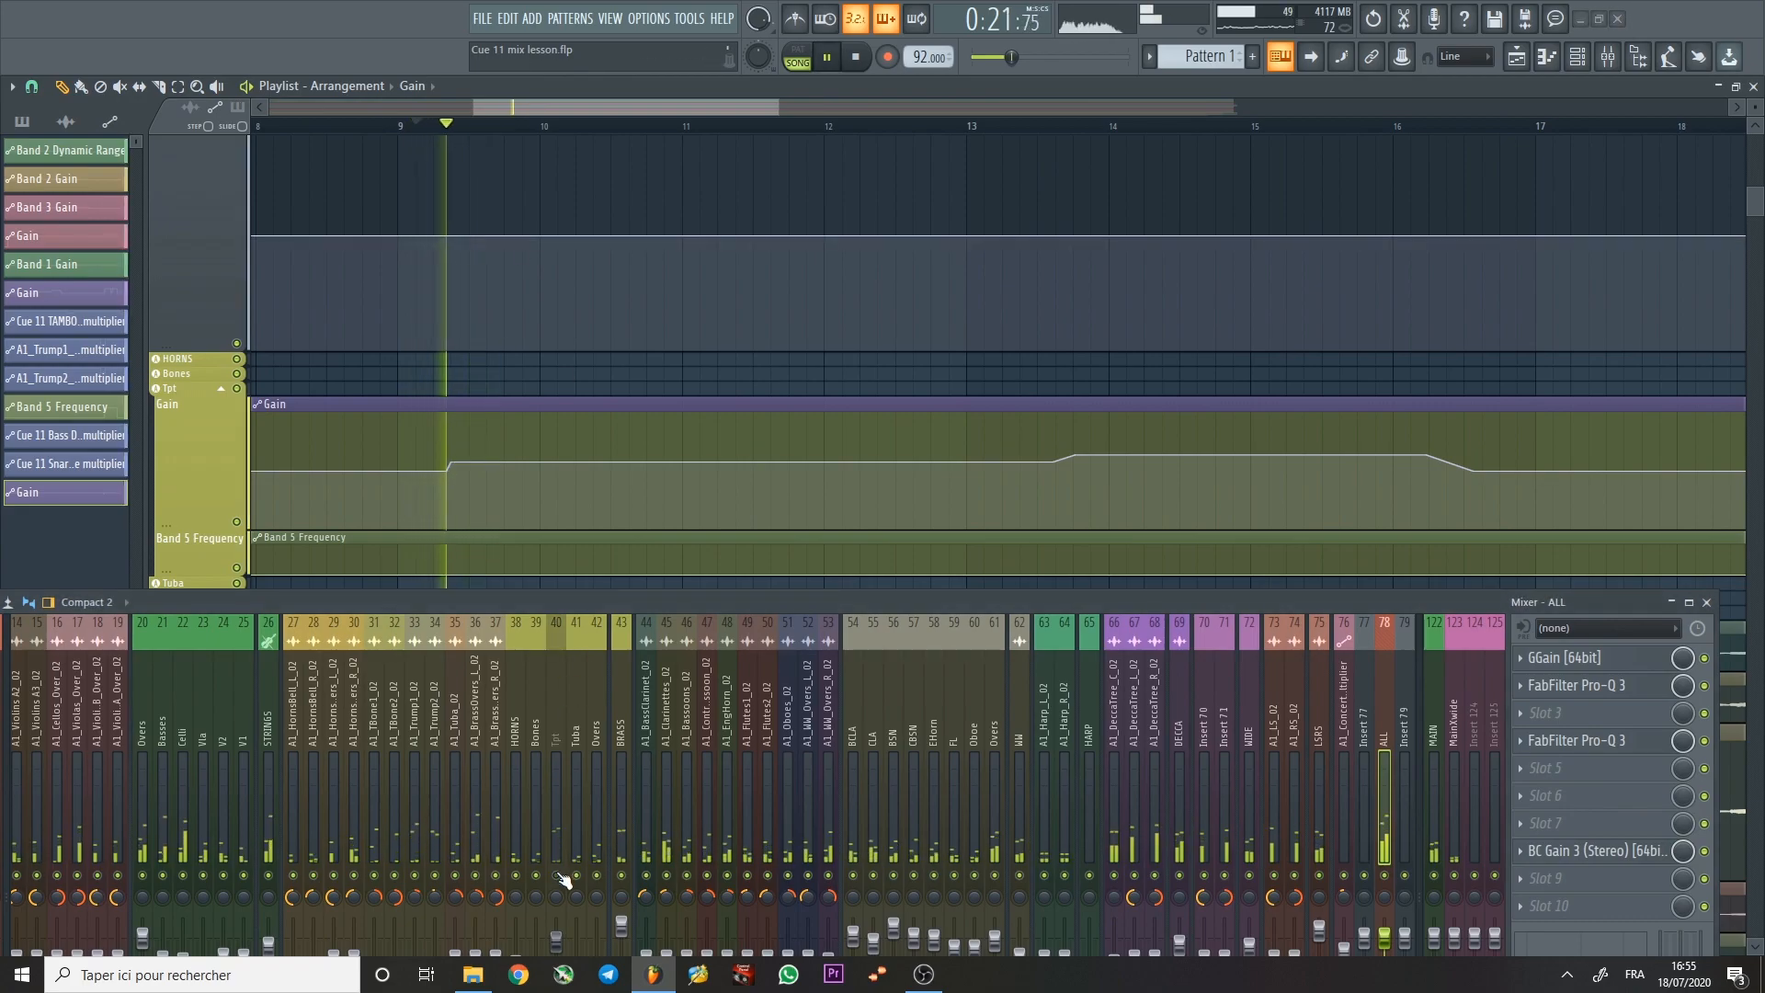
Enlarge the mixer, replay the mix with the trumpets muted from just after bar 9, and select the Tpt insert.
key("space")
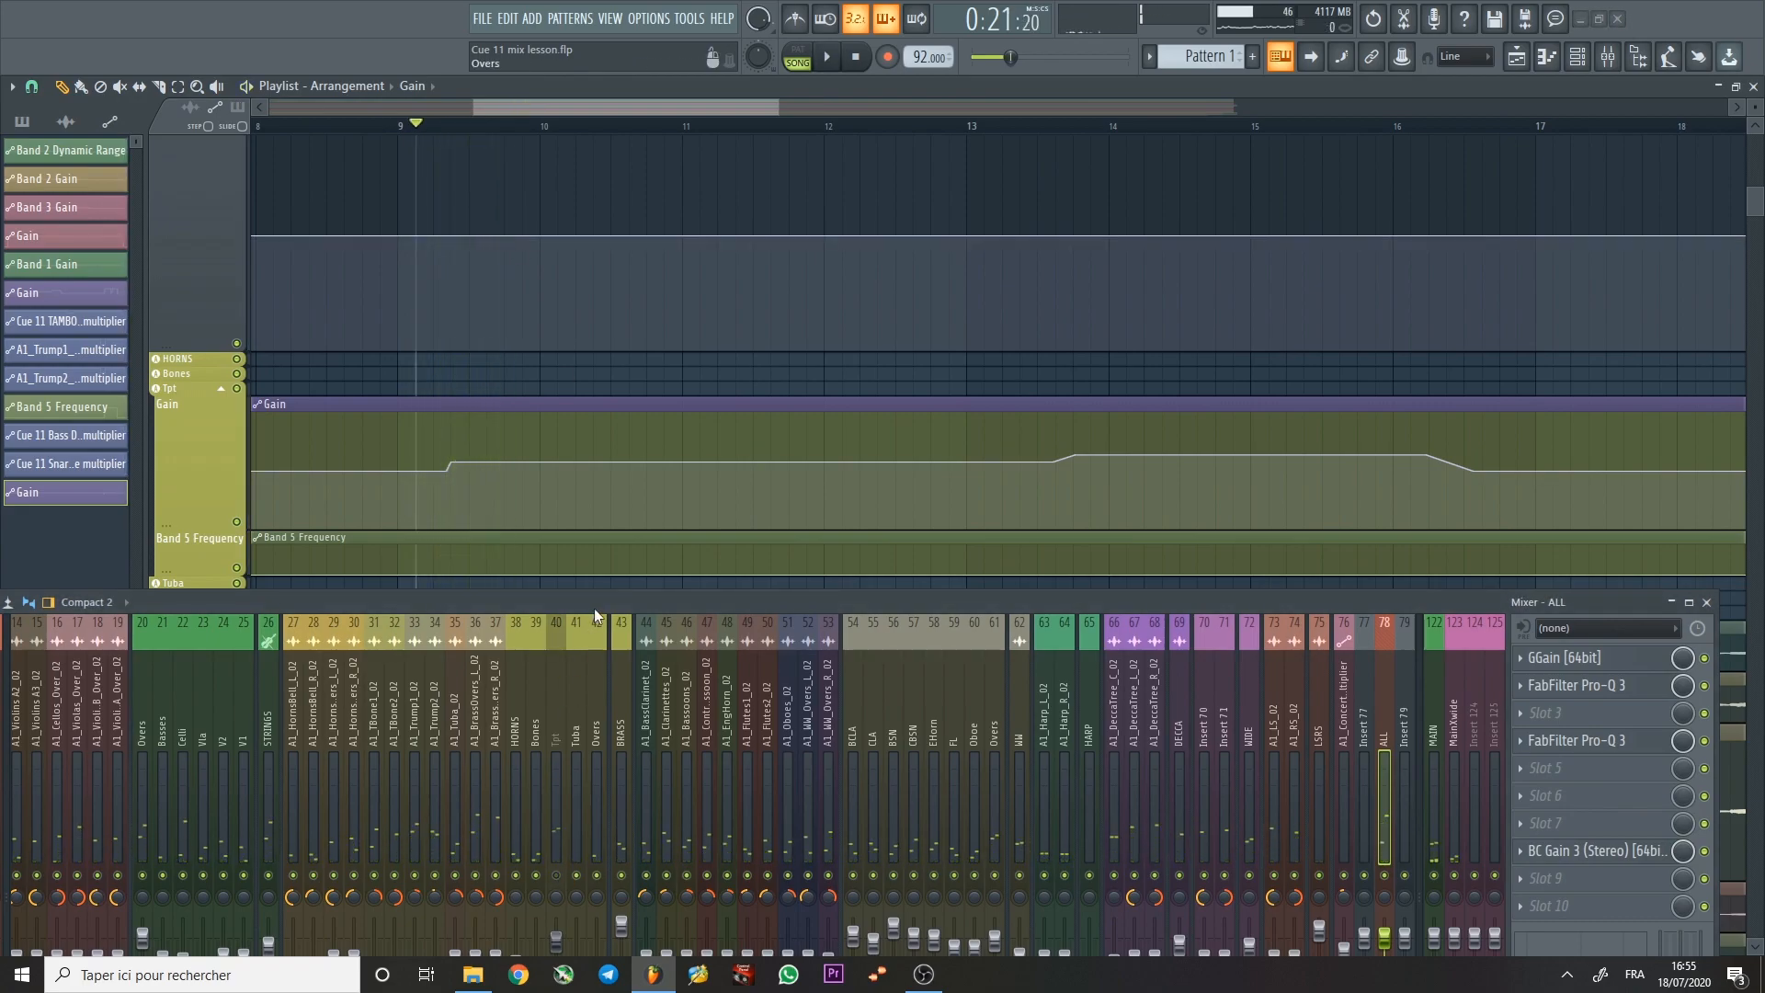
left_click_drag(594, 608, 614, 452)
key("space")
key("space")
left_click(563, 590)
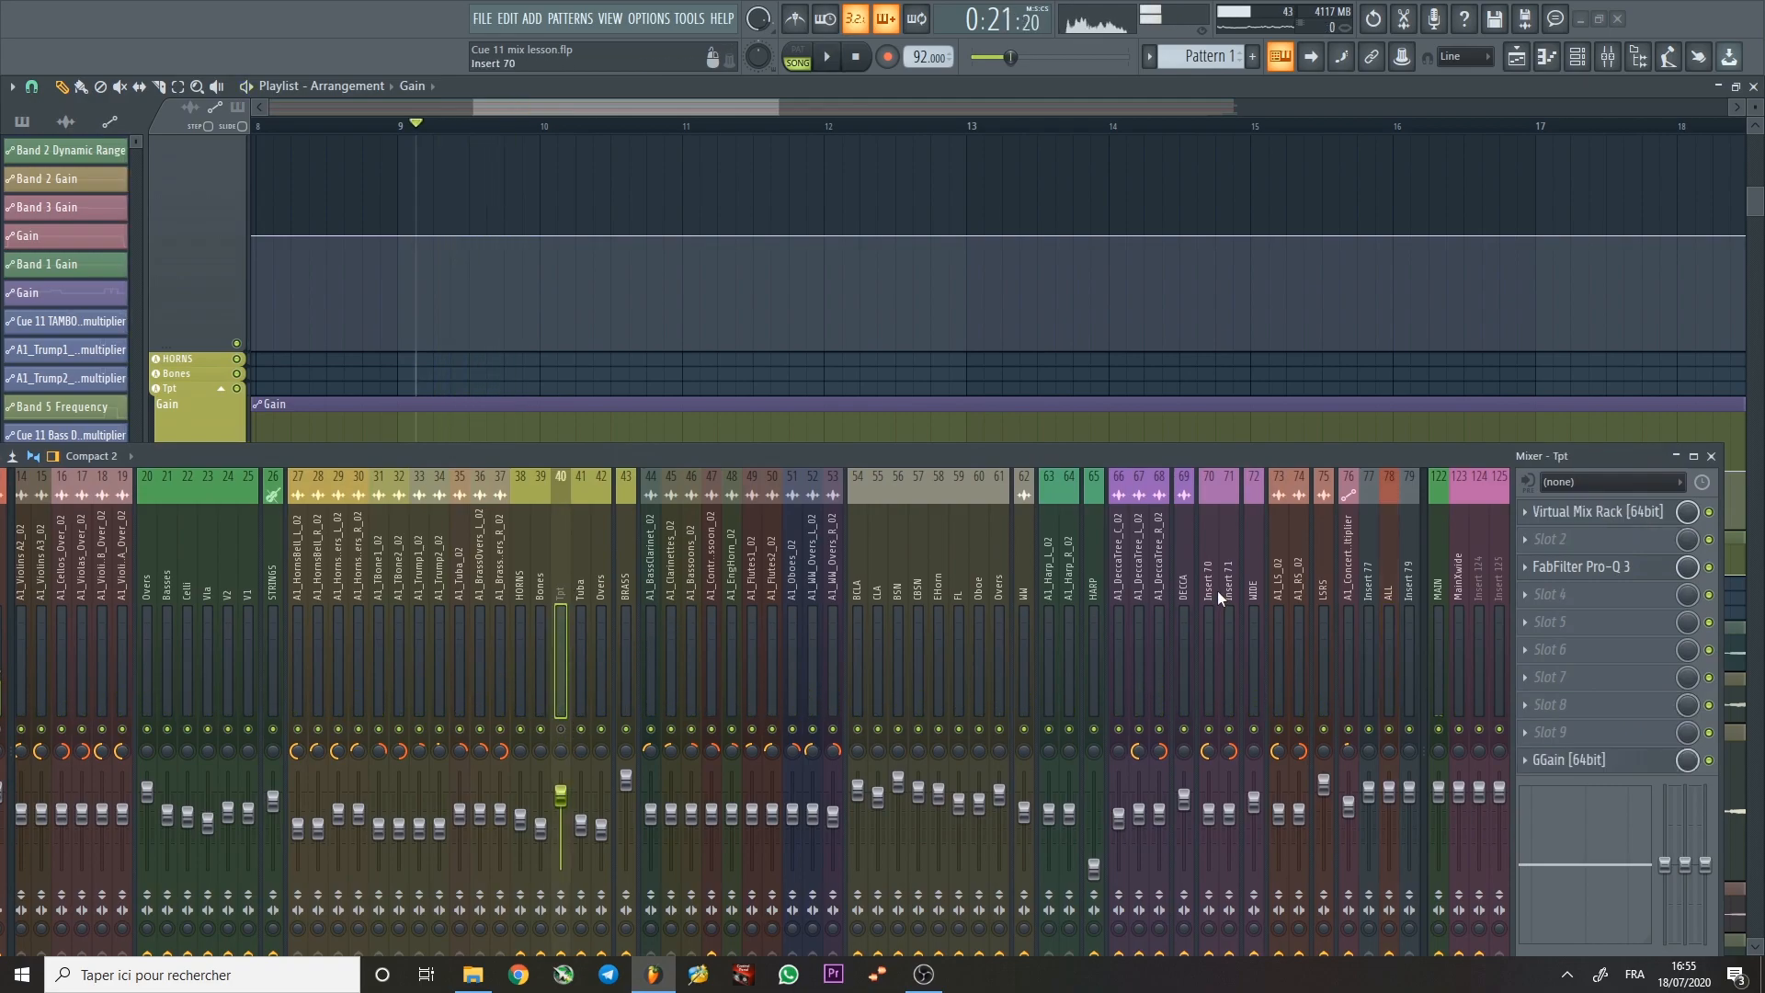
Solo the room microphone inserts from A1_DeccaTree to LSRS (66 to 75) and audition them from just after bar 9.
left_click_drag(1324, 579, 1124, 565)
key("space")
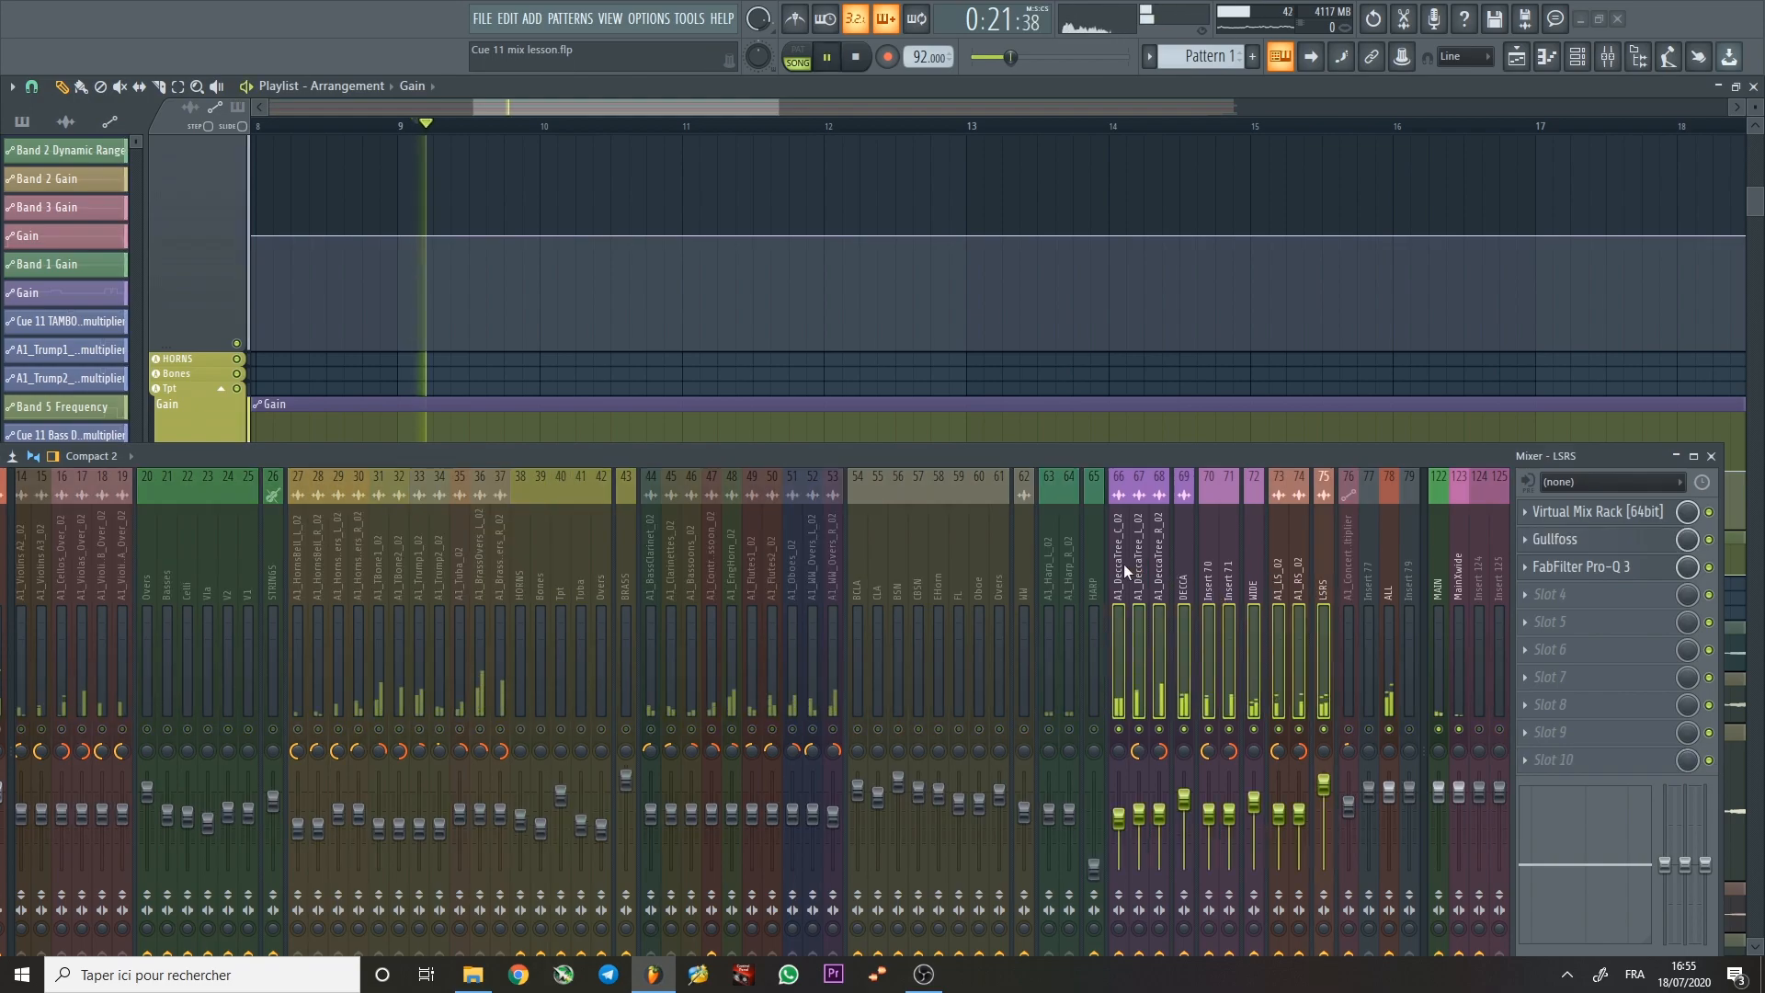
key("space")
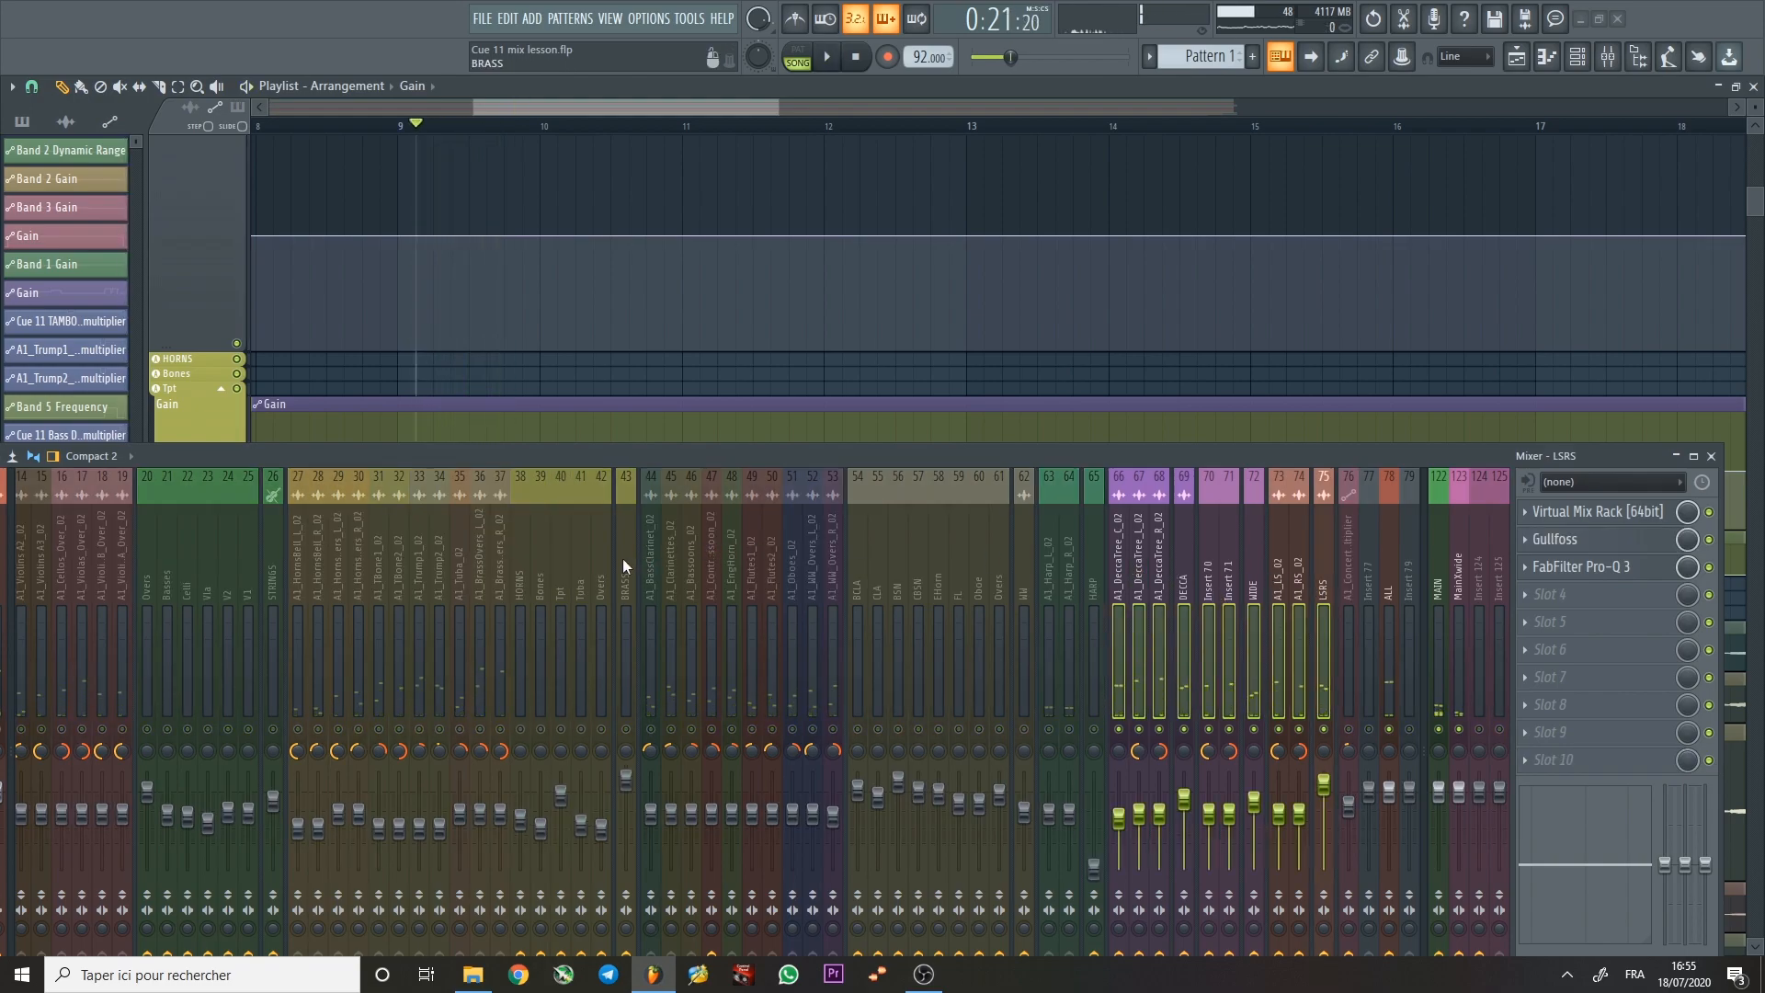
Solo the brass inserts, unmute Tpt, audition the section, and replay the full mix from just after bar 9.
left_click(622, 559)
left_click(562, 561)
key("space")
key("space")
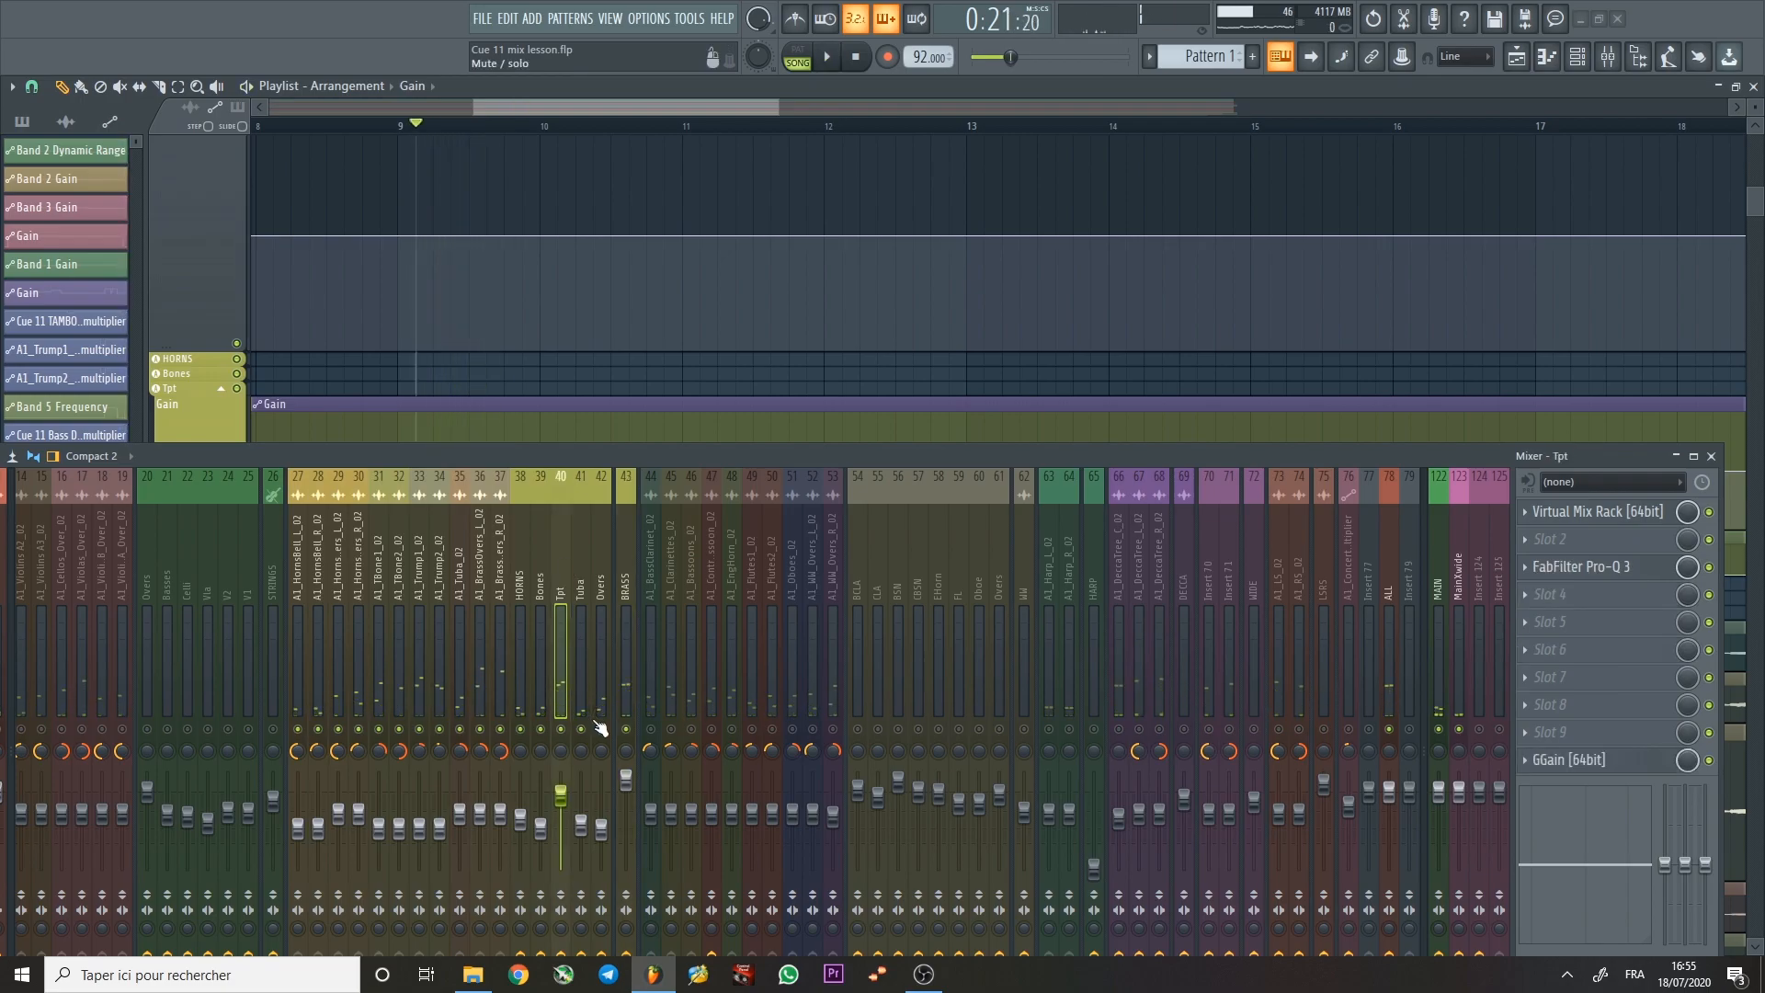
key("space")
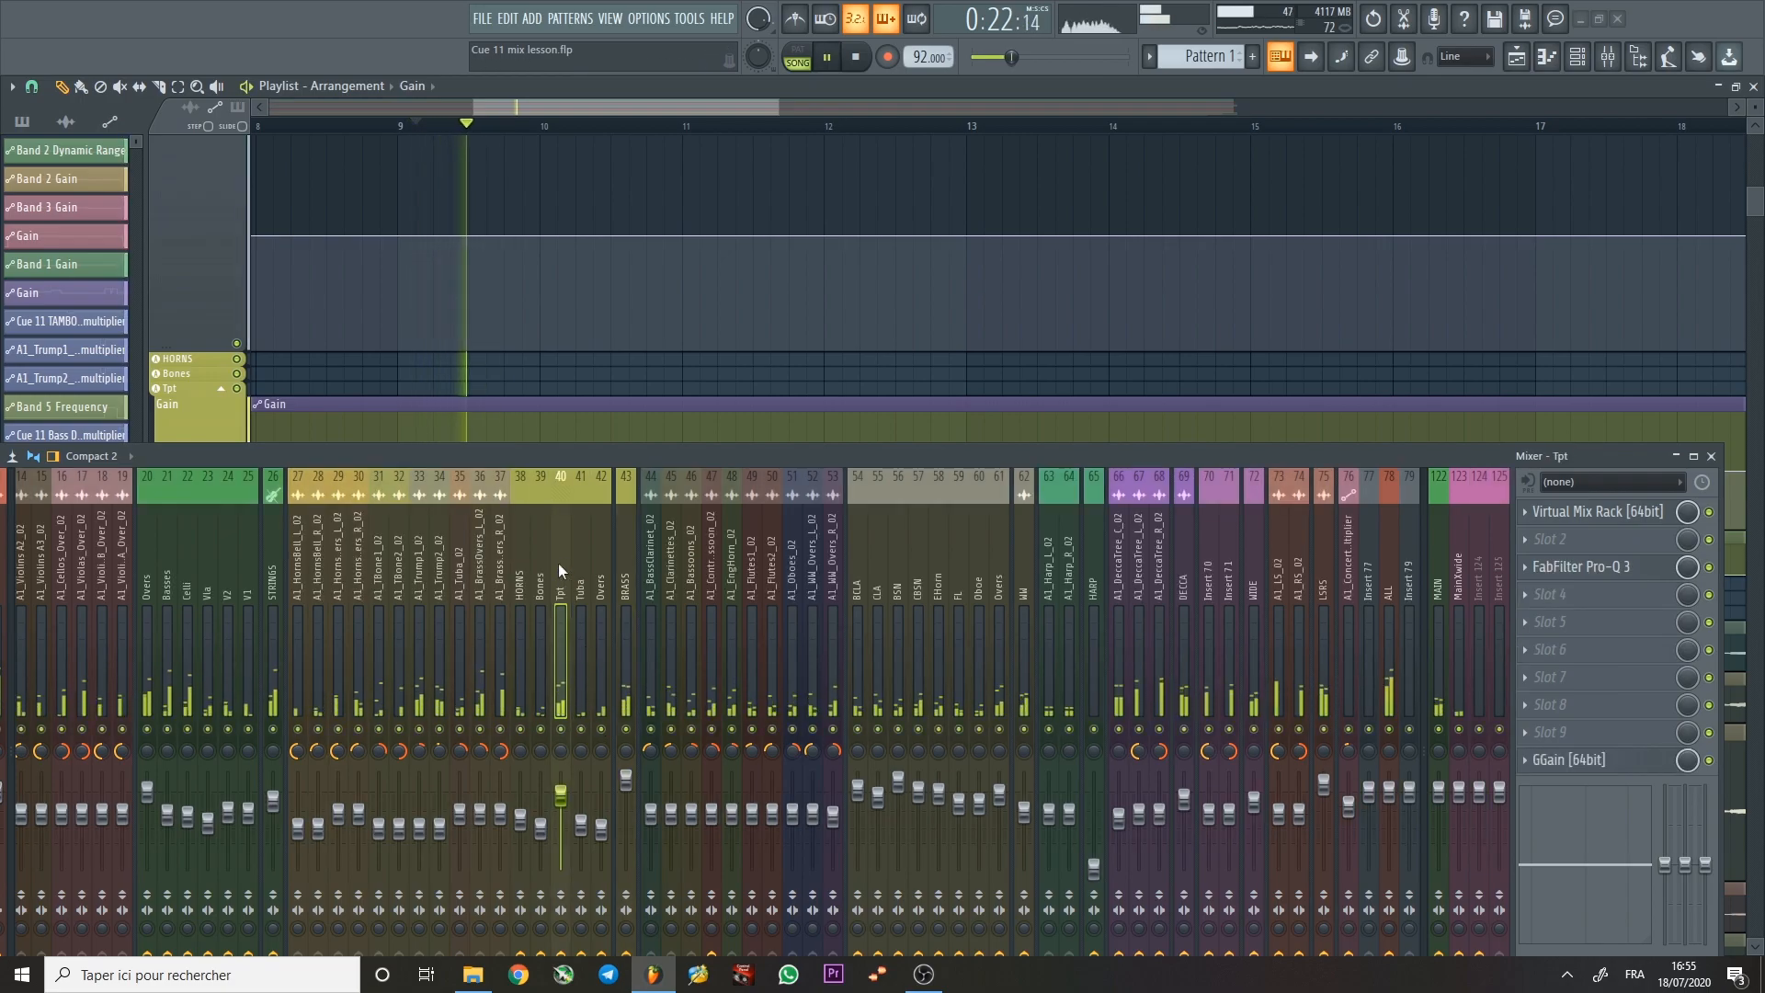
Shrink the mixer and play from the Tpt Gain rise between bars 13 and 14, soloing the Tpt insert during playback.
left_click_drag(615, 463, 626, 592)
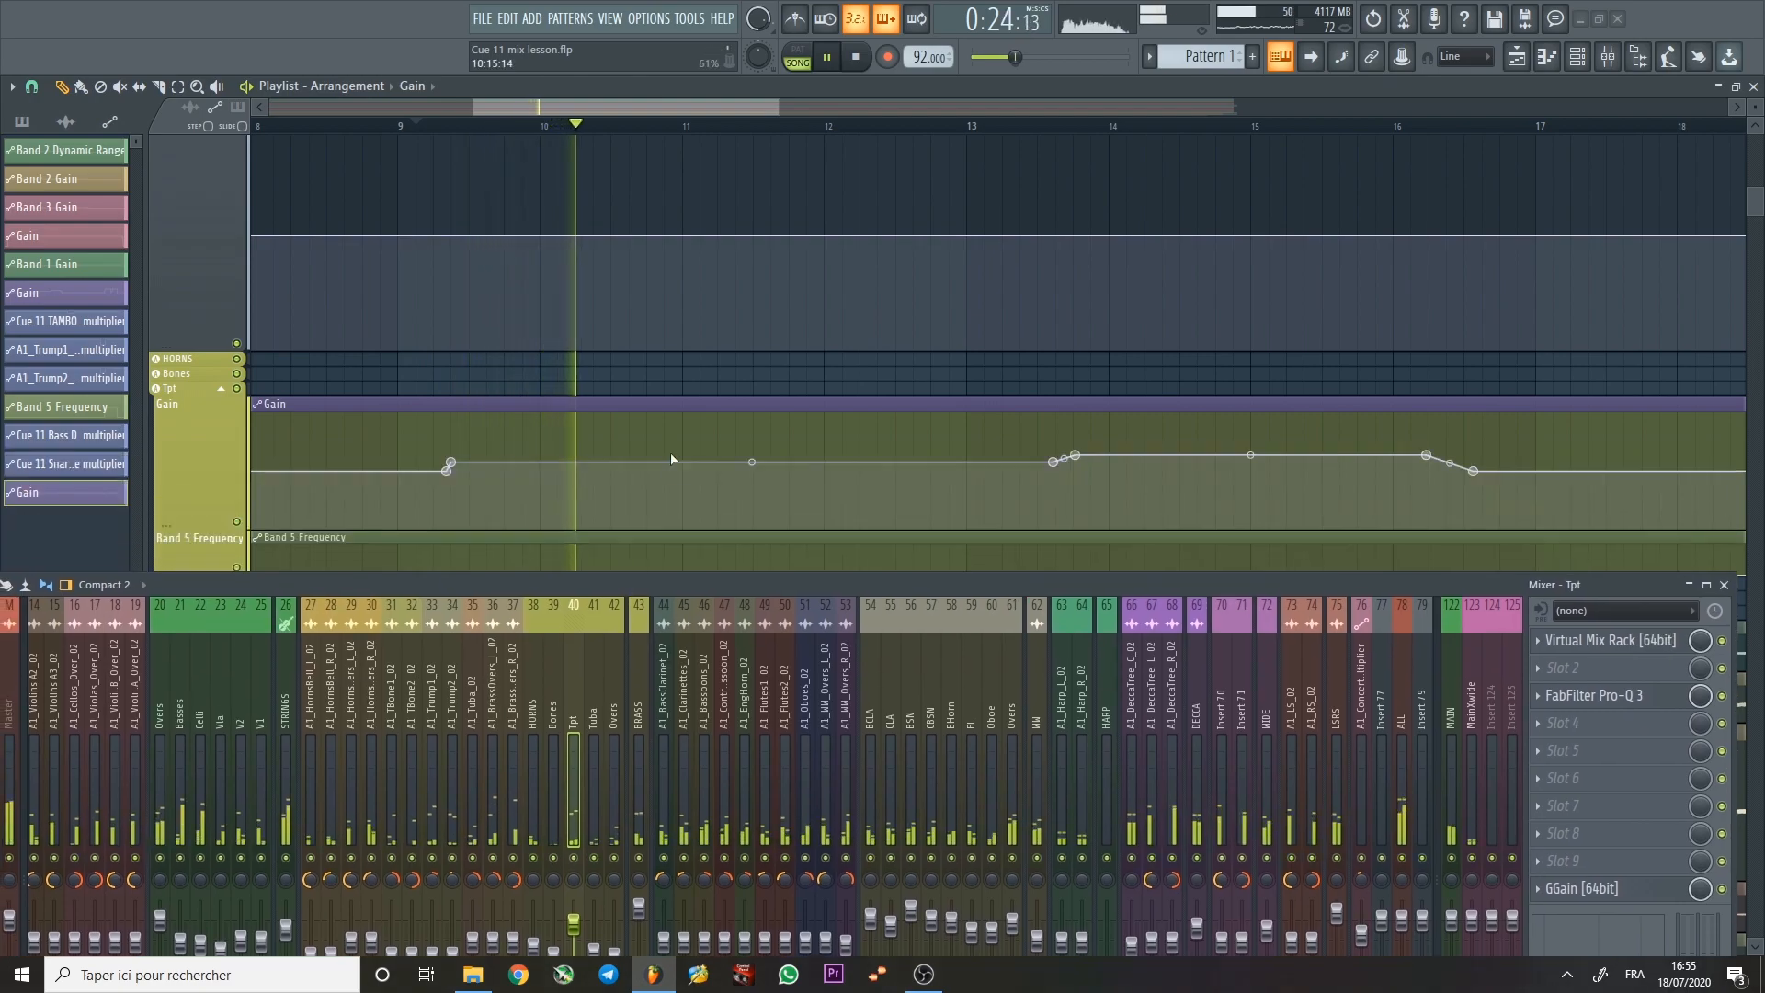
scroll(700, 408, "down", 5)
left_click(625, 129)
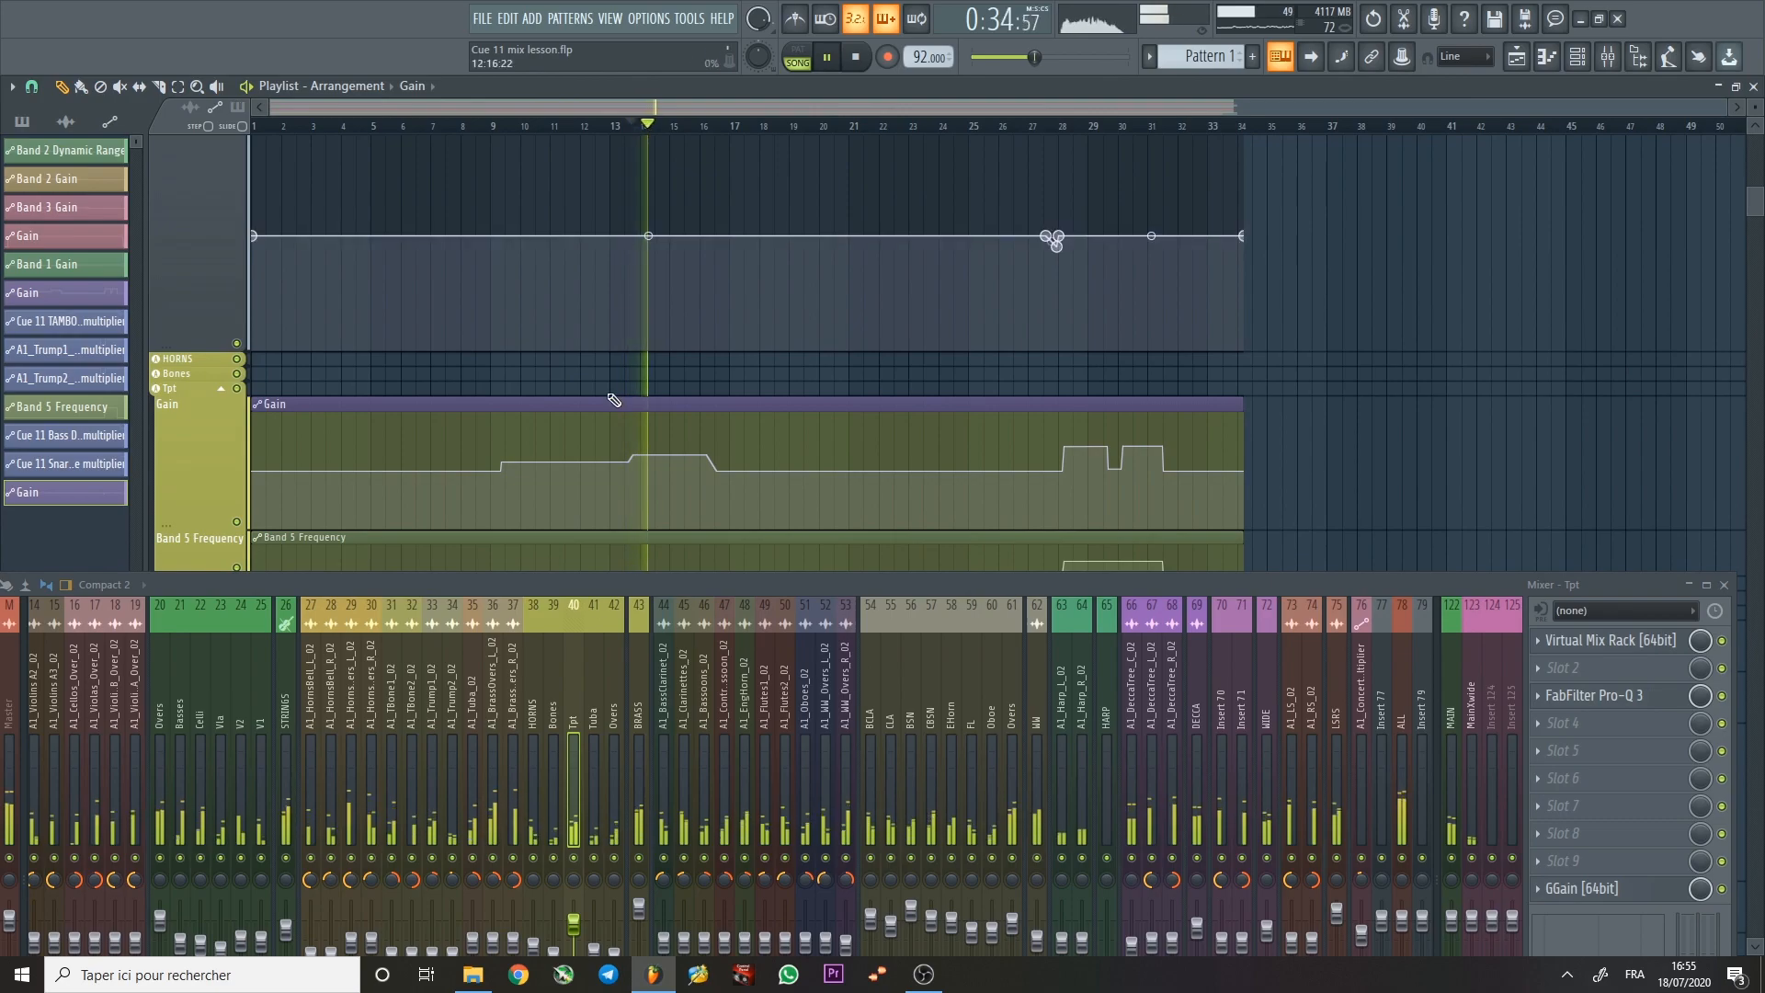
left_click(571, 703)
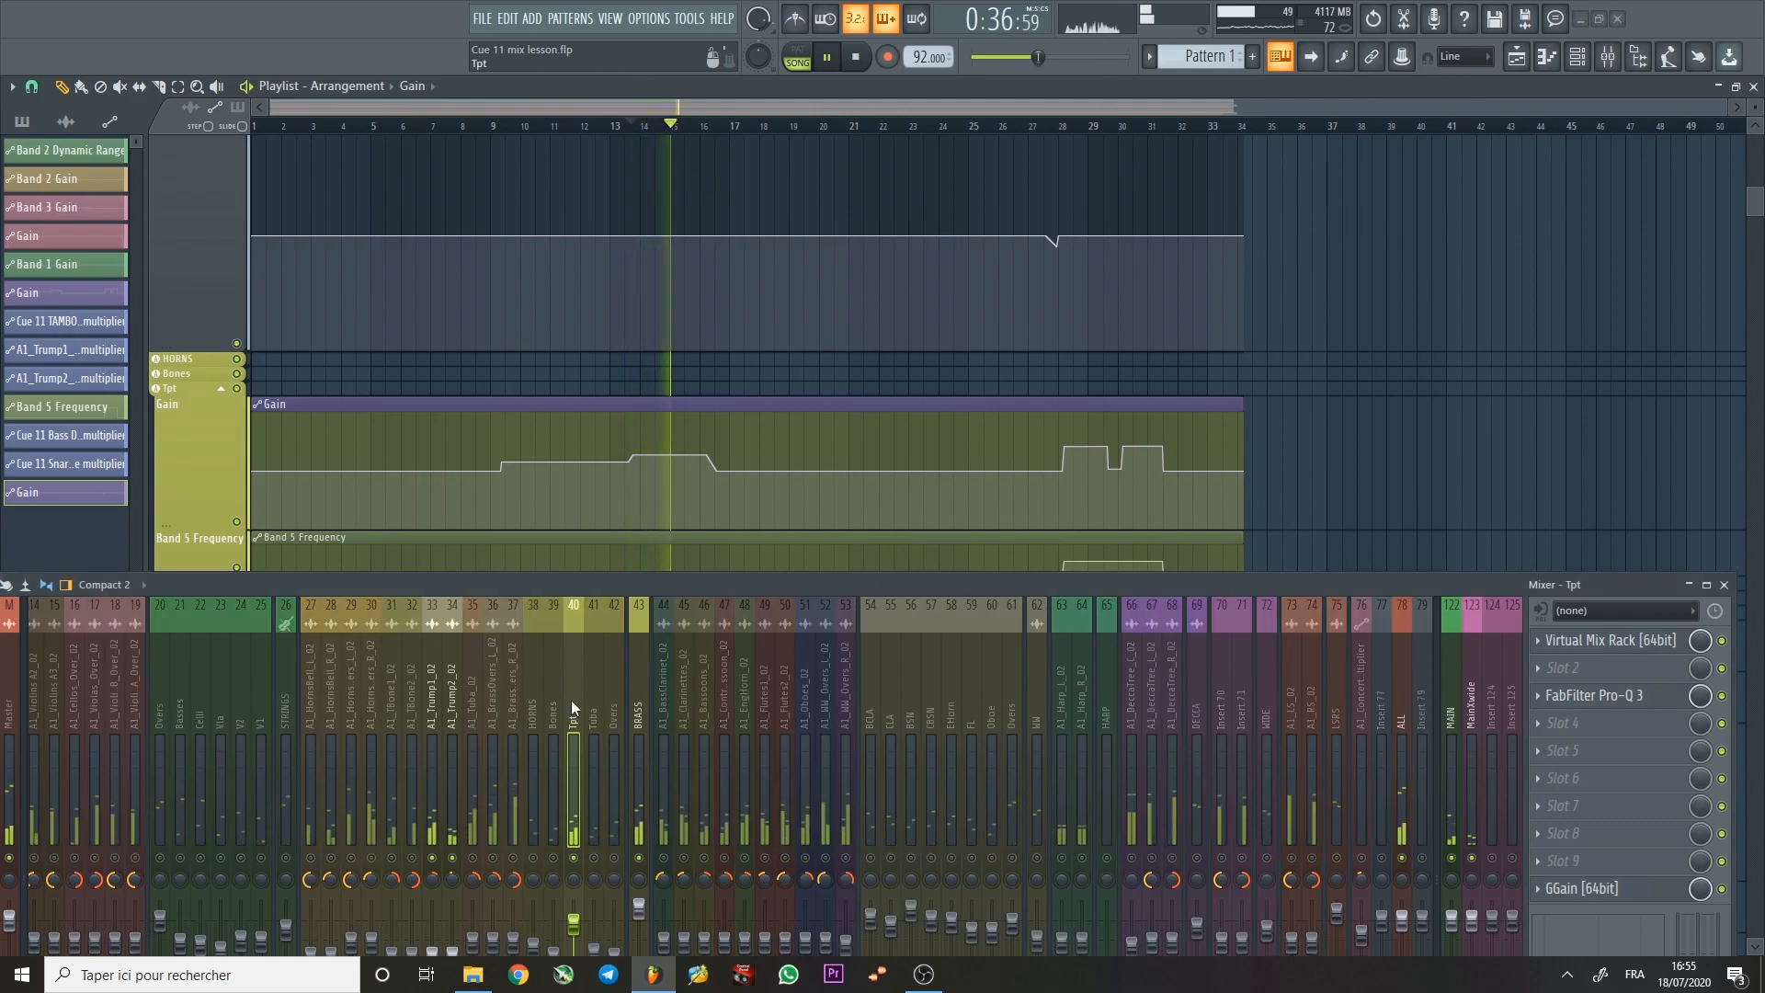
key("space")
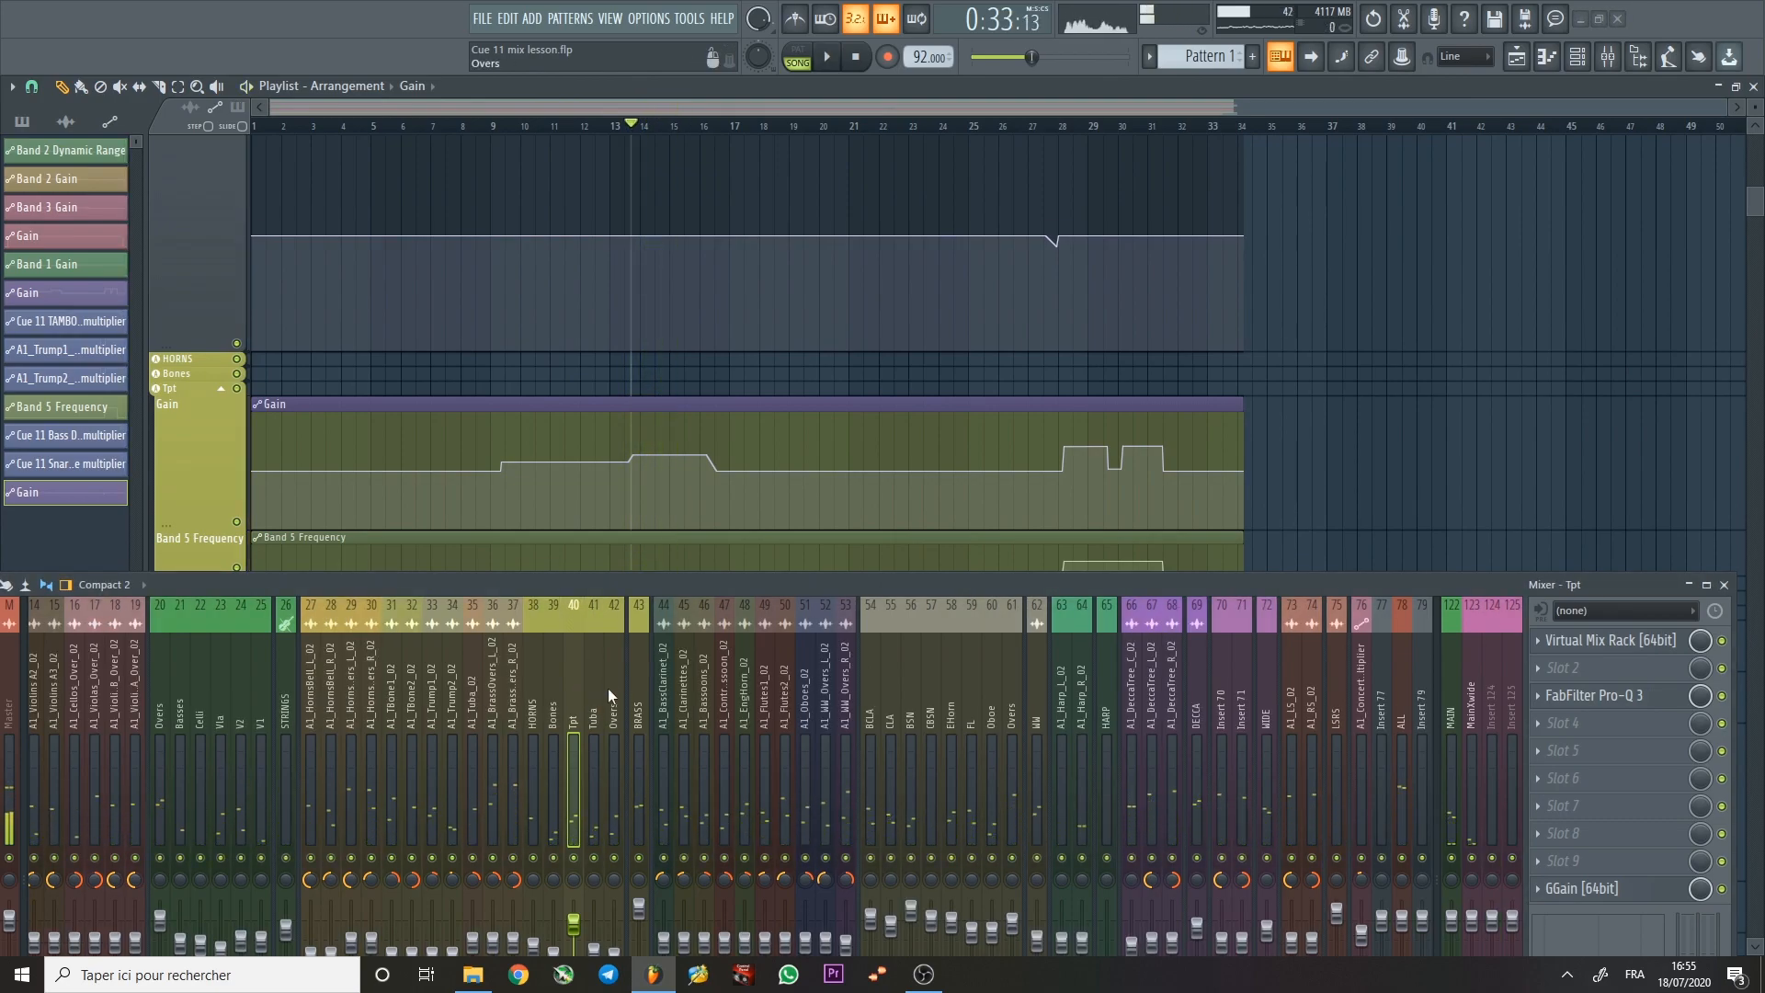
Replay the full mix from between bars 14 and 15.
left_click(665, 127)
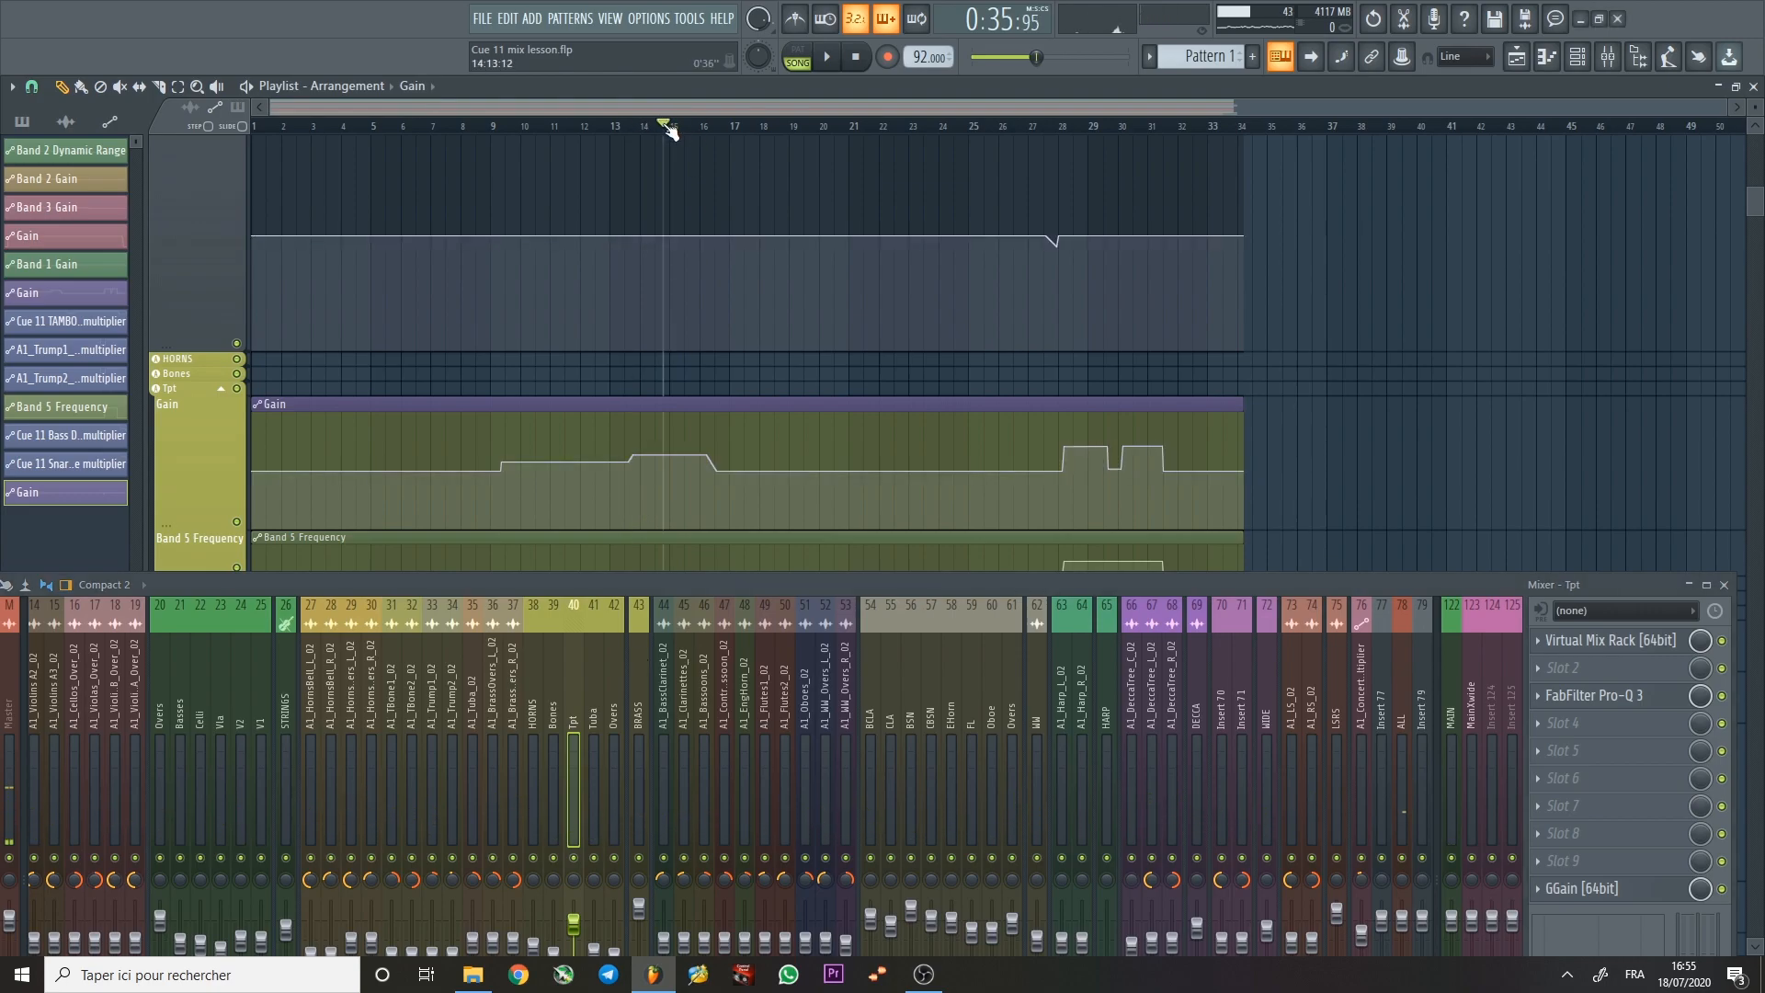
key("space")
key("space")
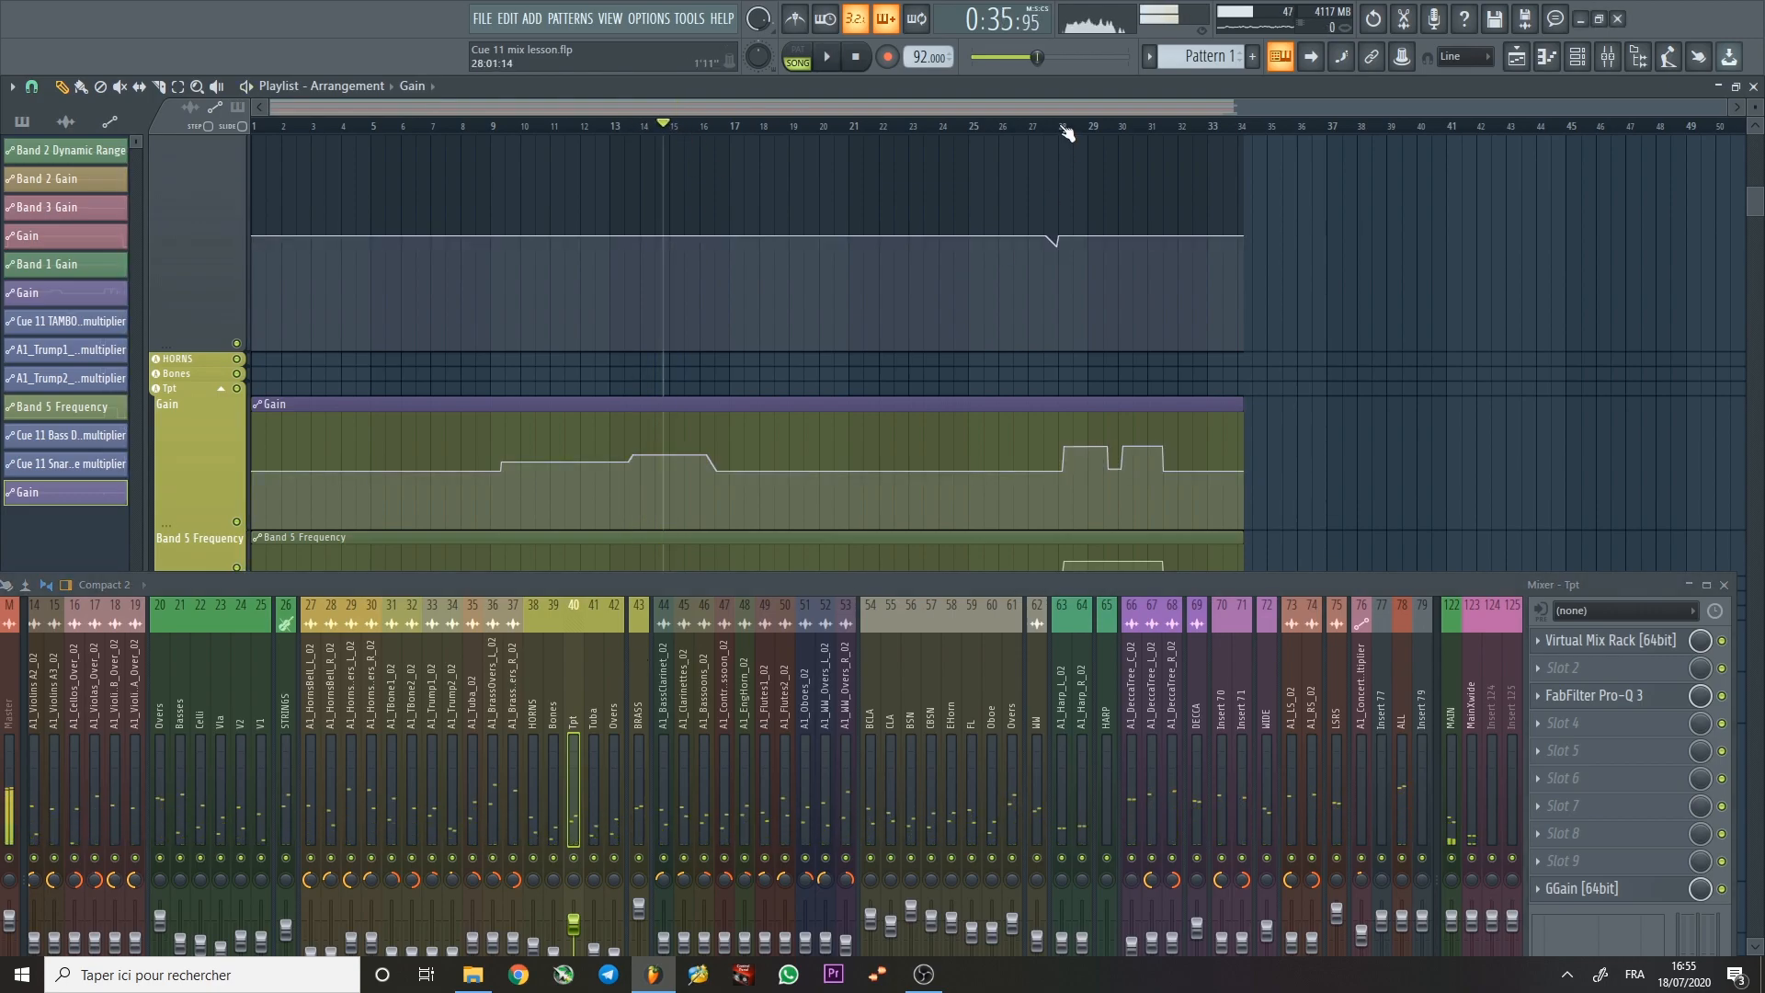
Audition the soloed Tpt insert from around bar 28, where its Gain automation rises again.
left_click(1063, 127)
scroll(1239, 347, "up", 2)
scroll(1239, 347, "up", 2)
key("space")
scroll(1005, 473, "down", 2)
key("space")
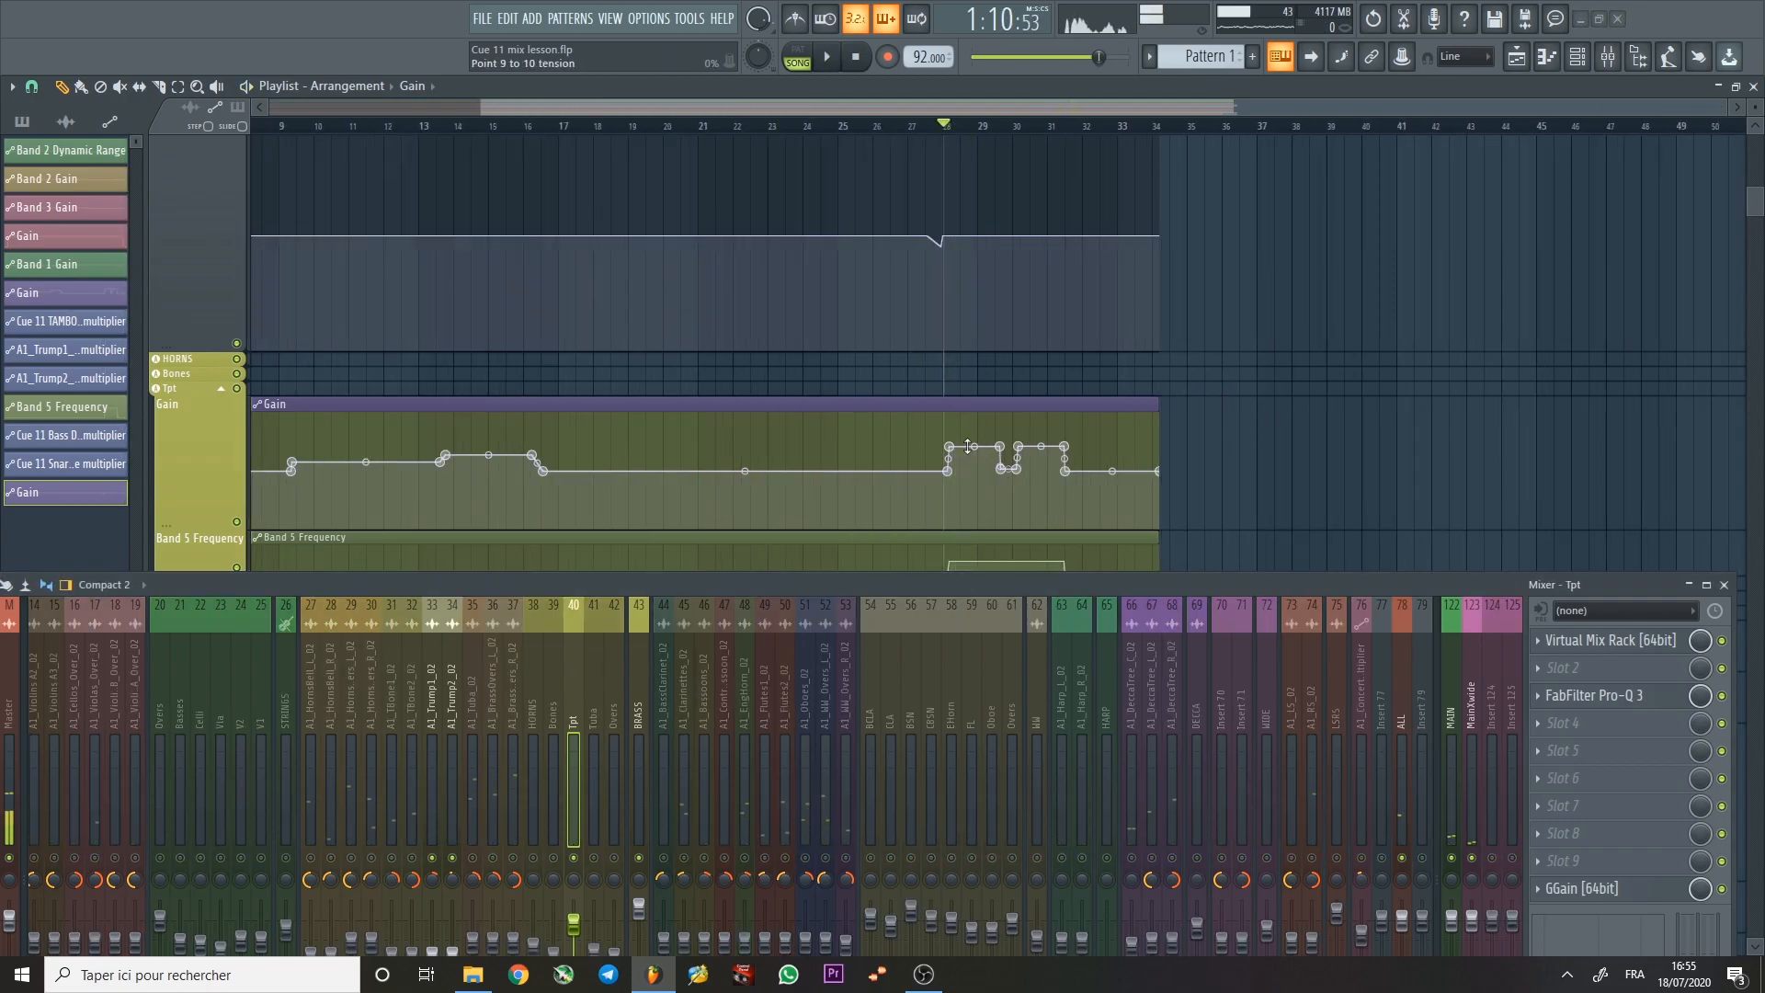
Enlarge the Band 5 Frequency automation lane under the Tpt playlist track.
scroll(1005, 450, "down", 2)
scroll(874, 394, "down", 3)
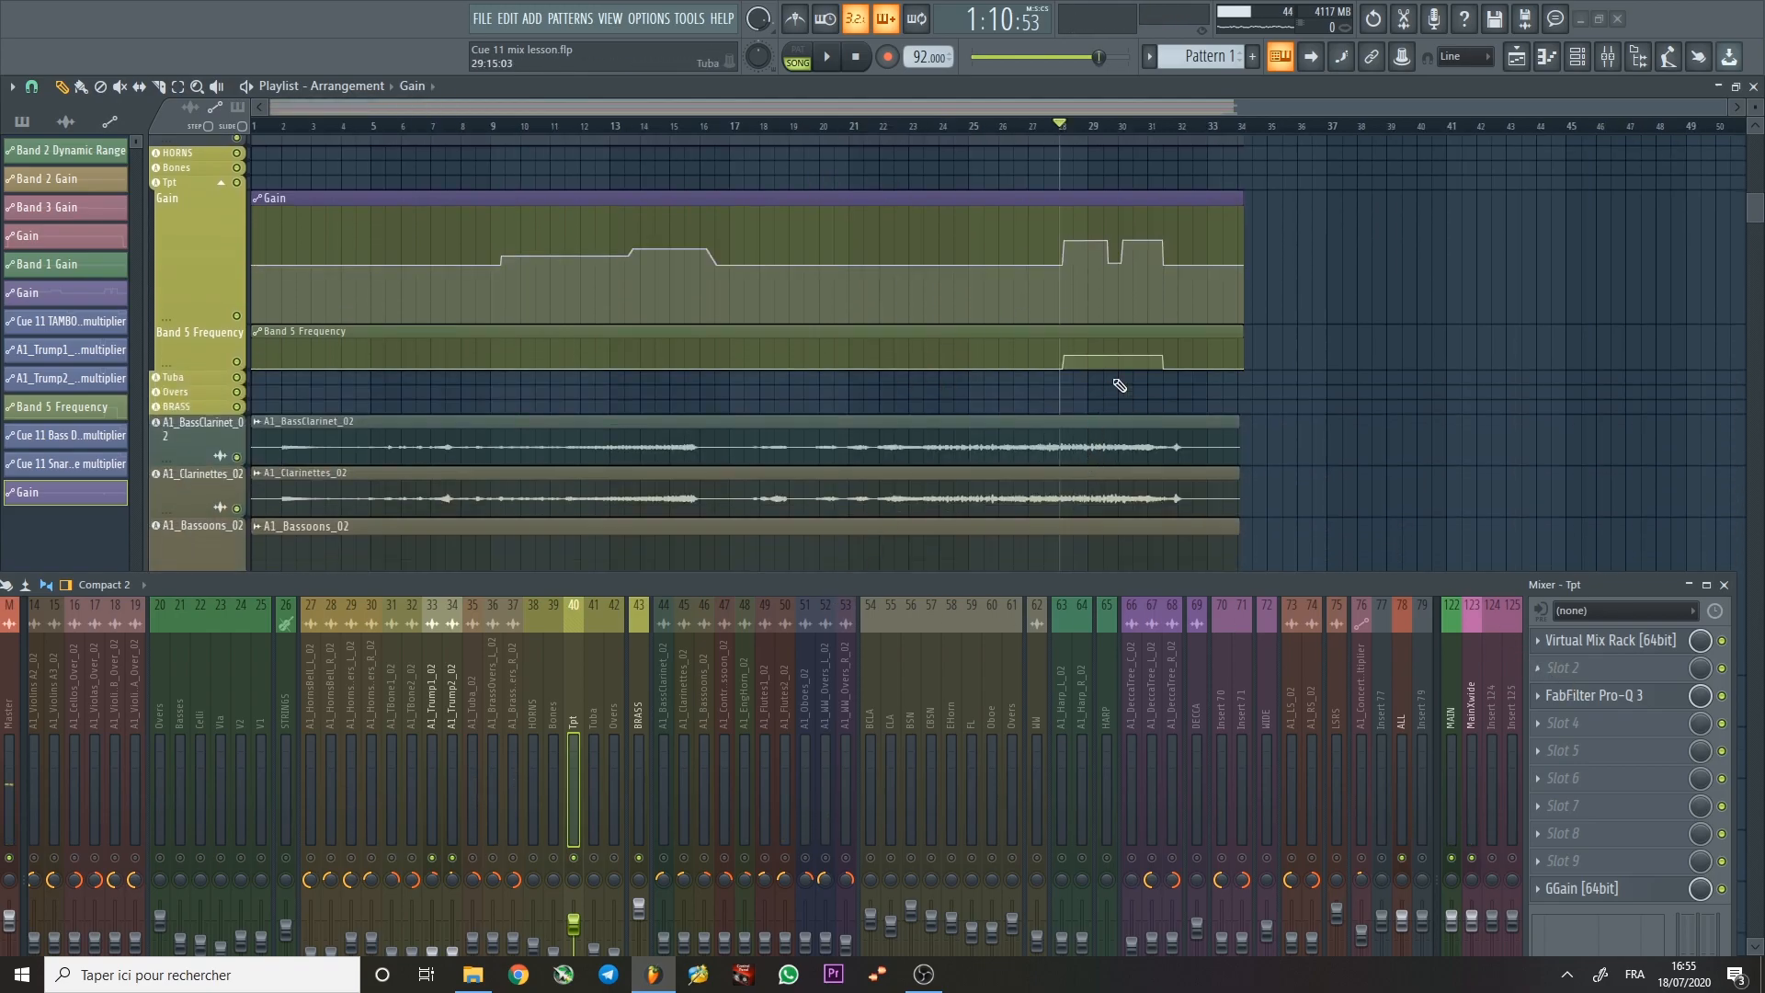
left_click_drag(191, 365, 759, 445)
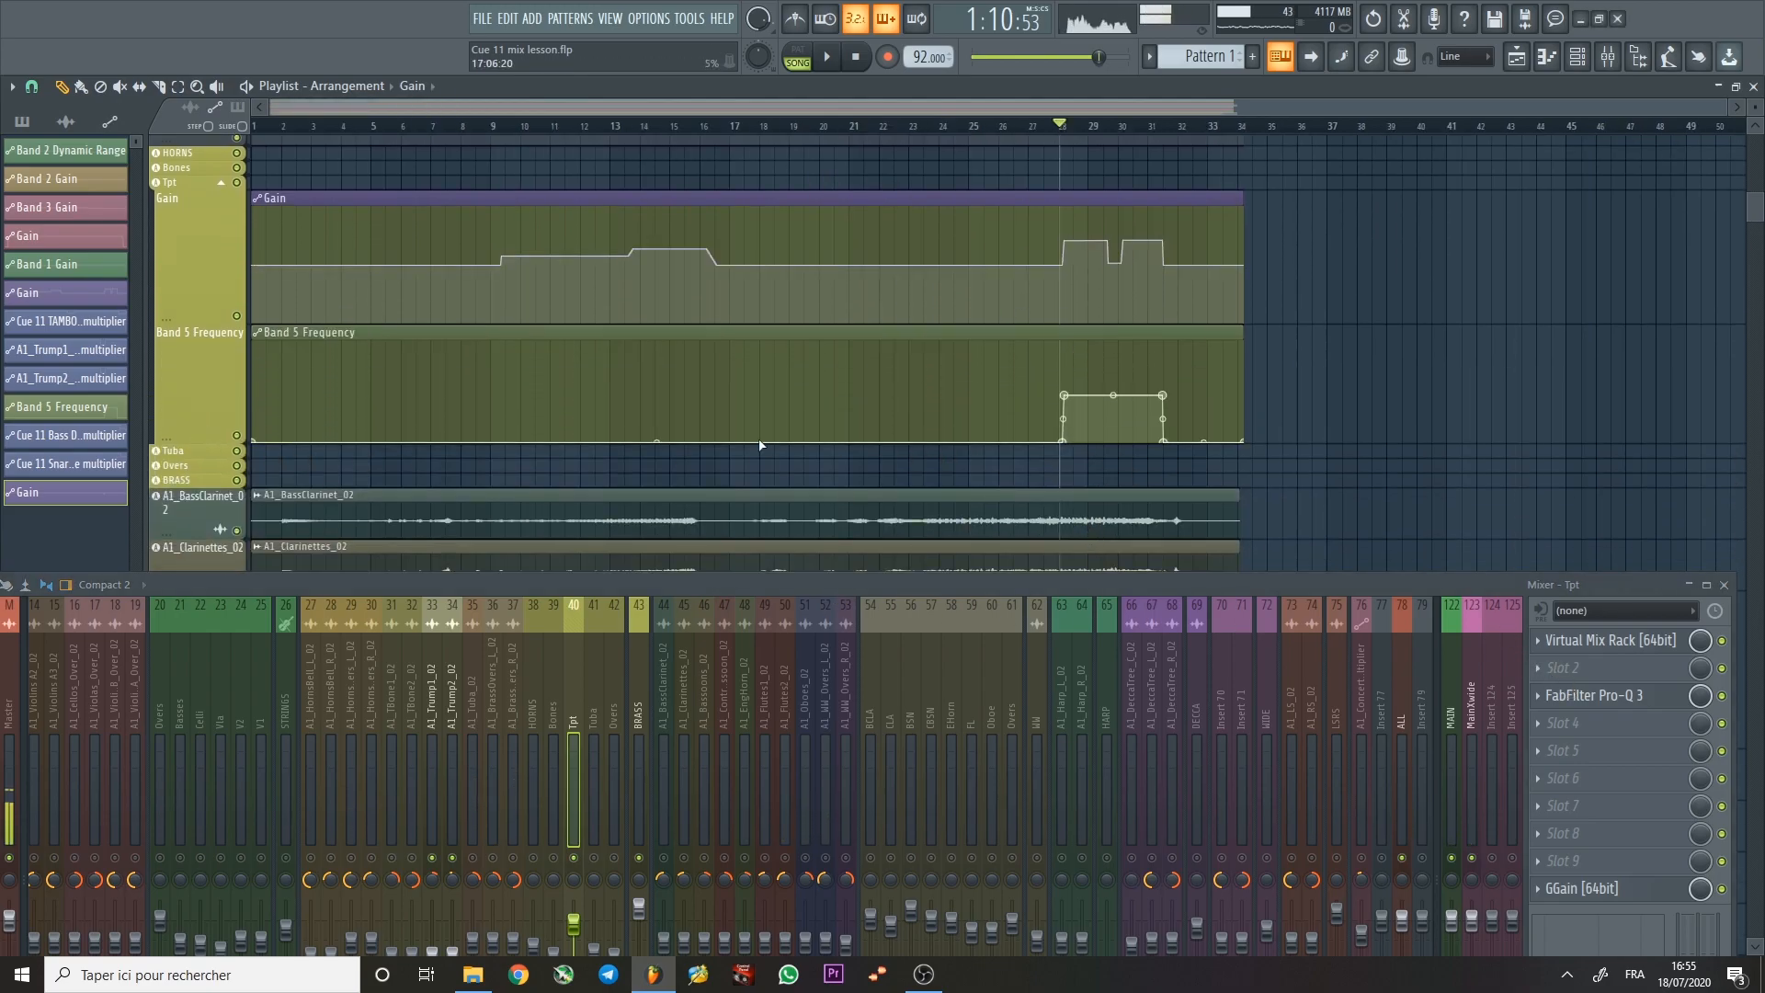
Open FabFilter Pro-Q 3 on the Tpt insert and audition the soloed trumpets from around bar 11 and between bars 13 and 14.
left_click(1630, 699)
key("space")
left_click_drag(1127, 206, 610, 367)
left_click(570, 126)
key("space")
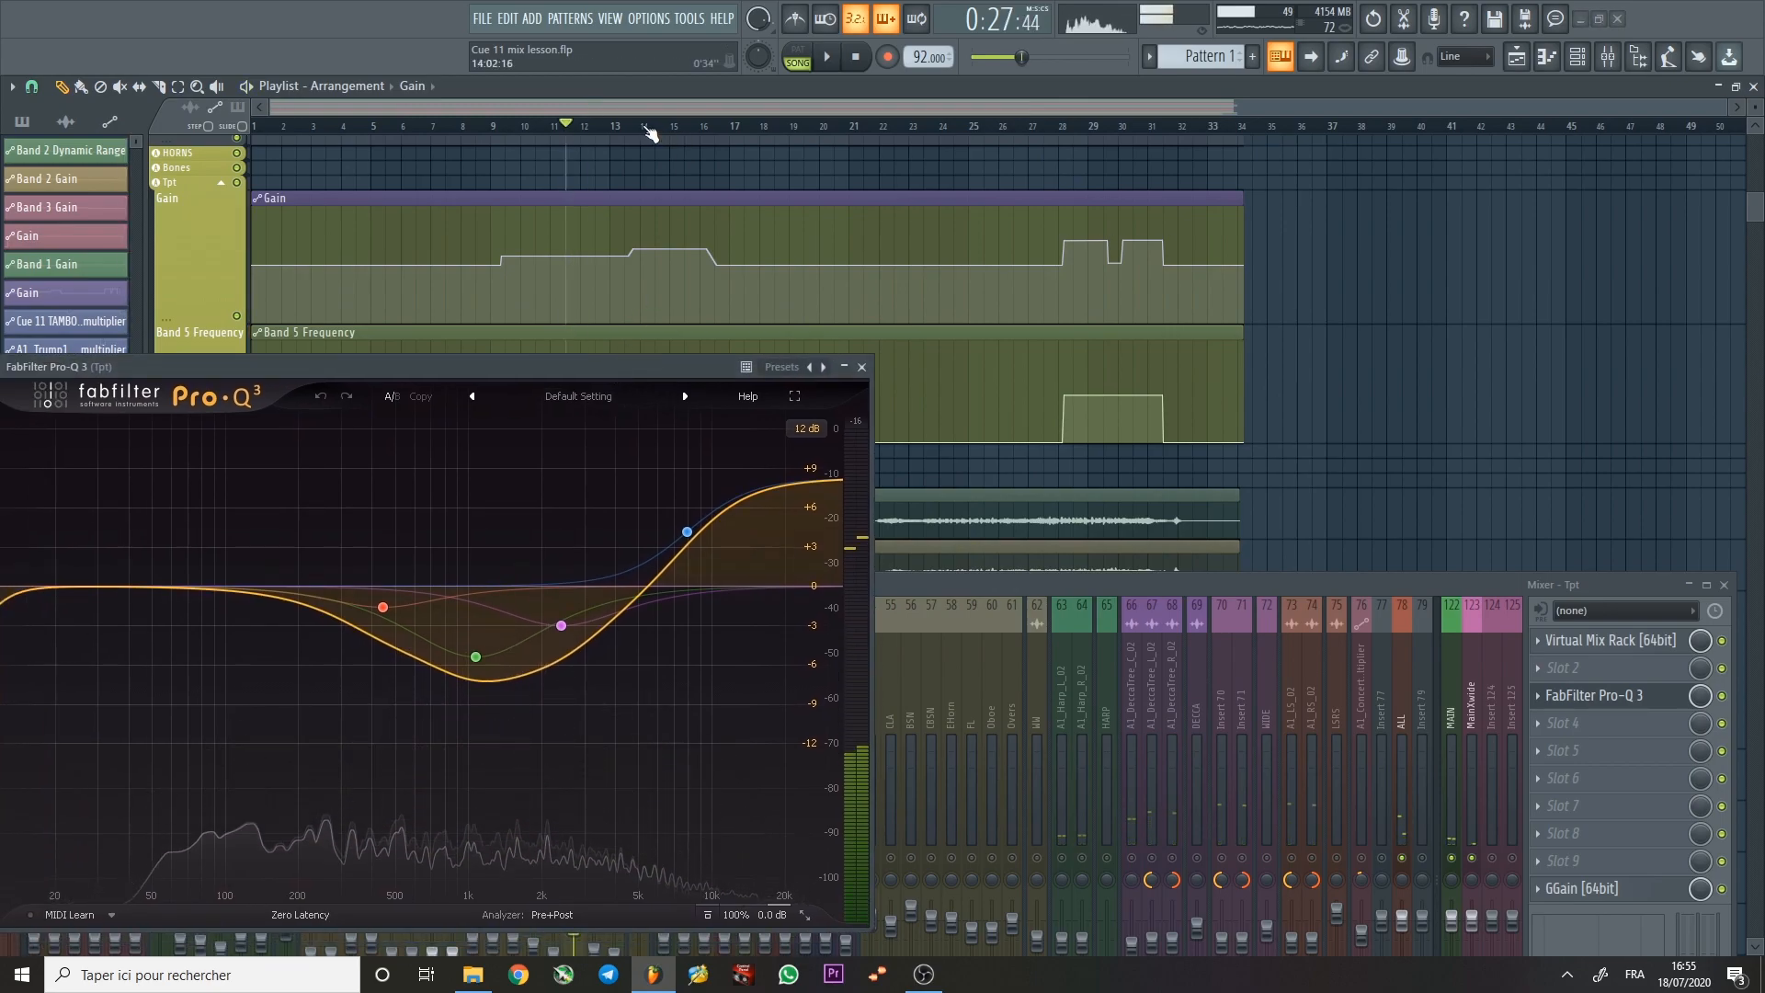
left_click(642, 126)
key("space")
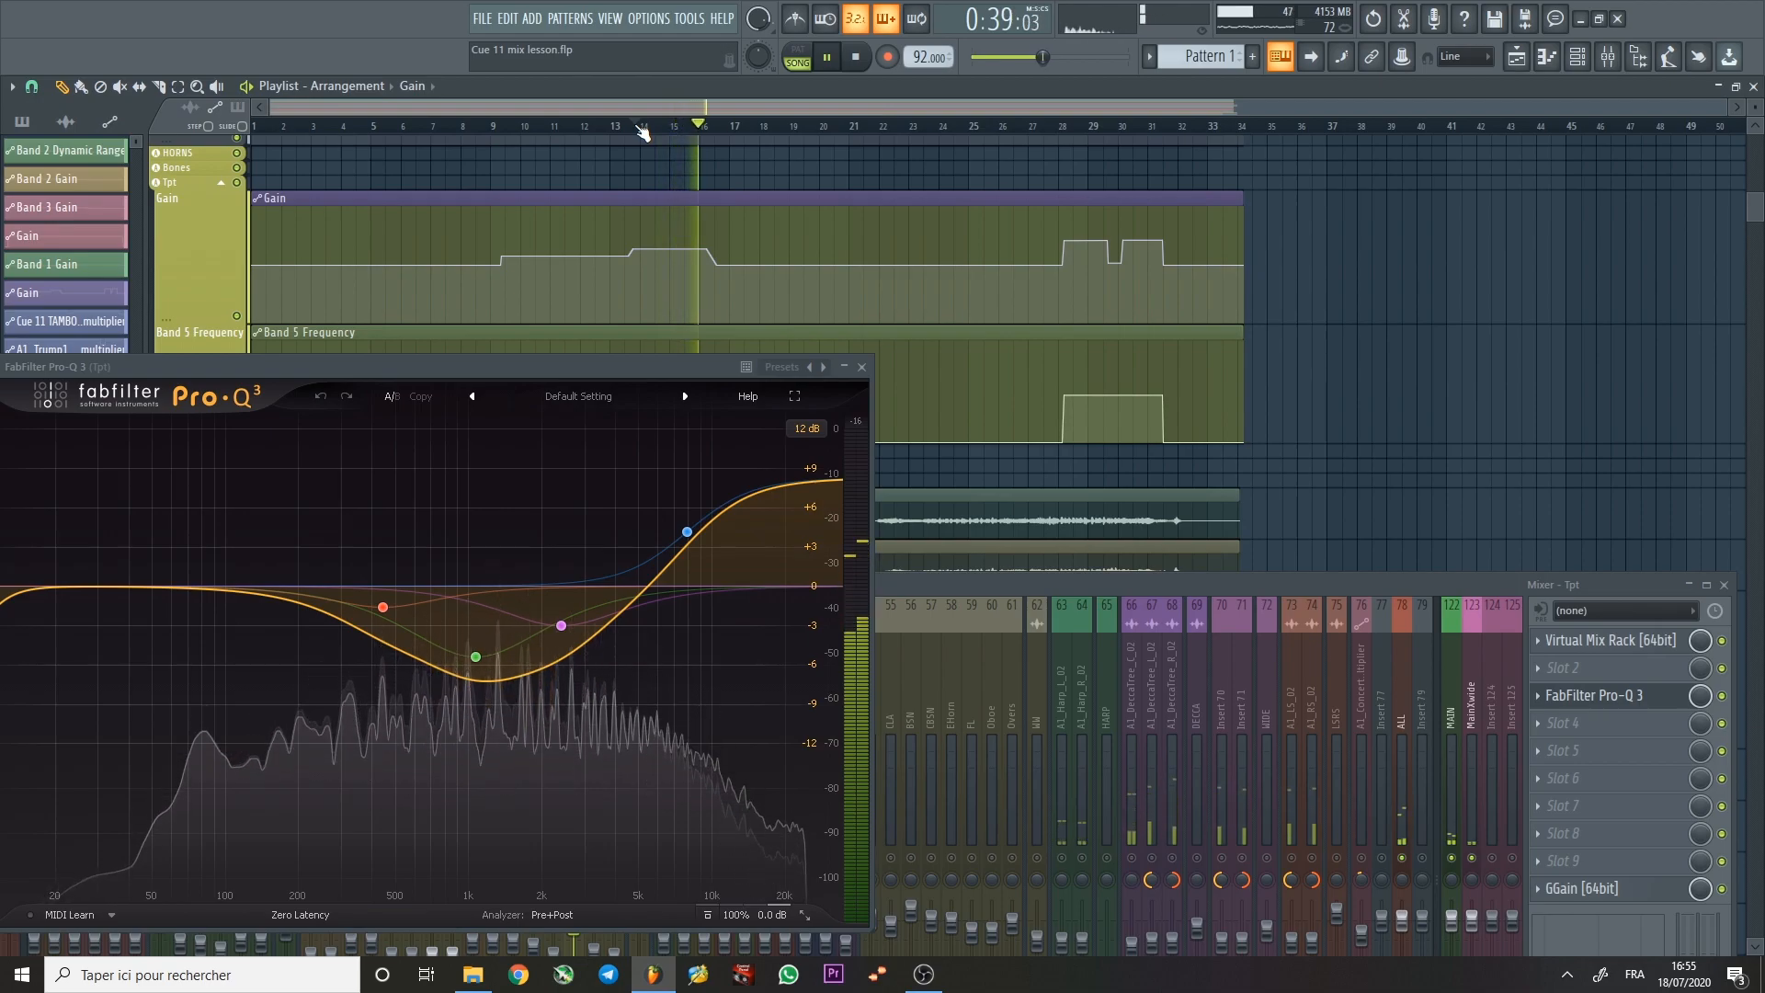
key("space")
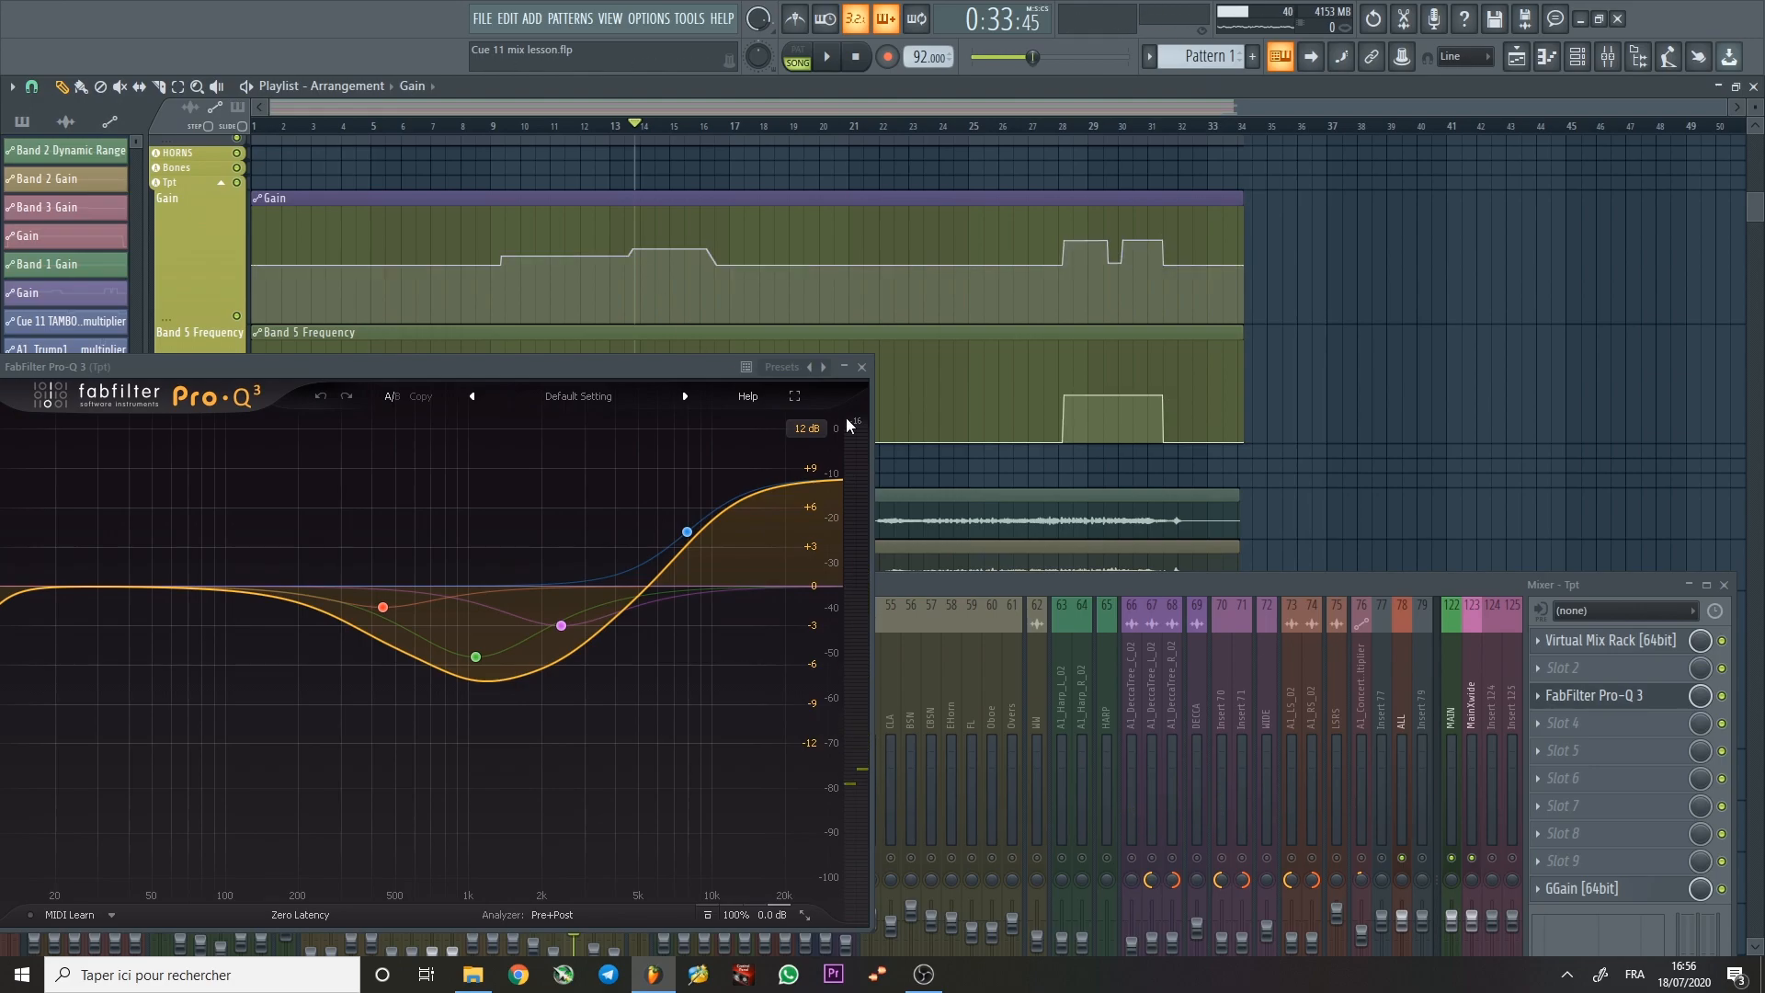
Reposition the Pro-Q 3 window to reveal and inspect the low-cut band at the low end of its curve.
left_click_drag(616, 364, 711, 343)
left_click(76, 565)
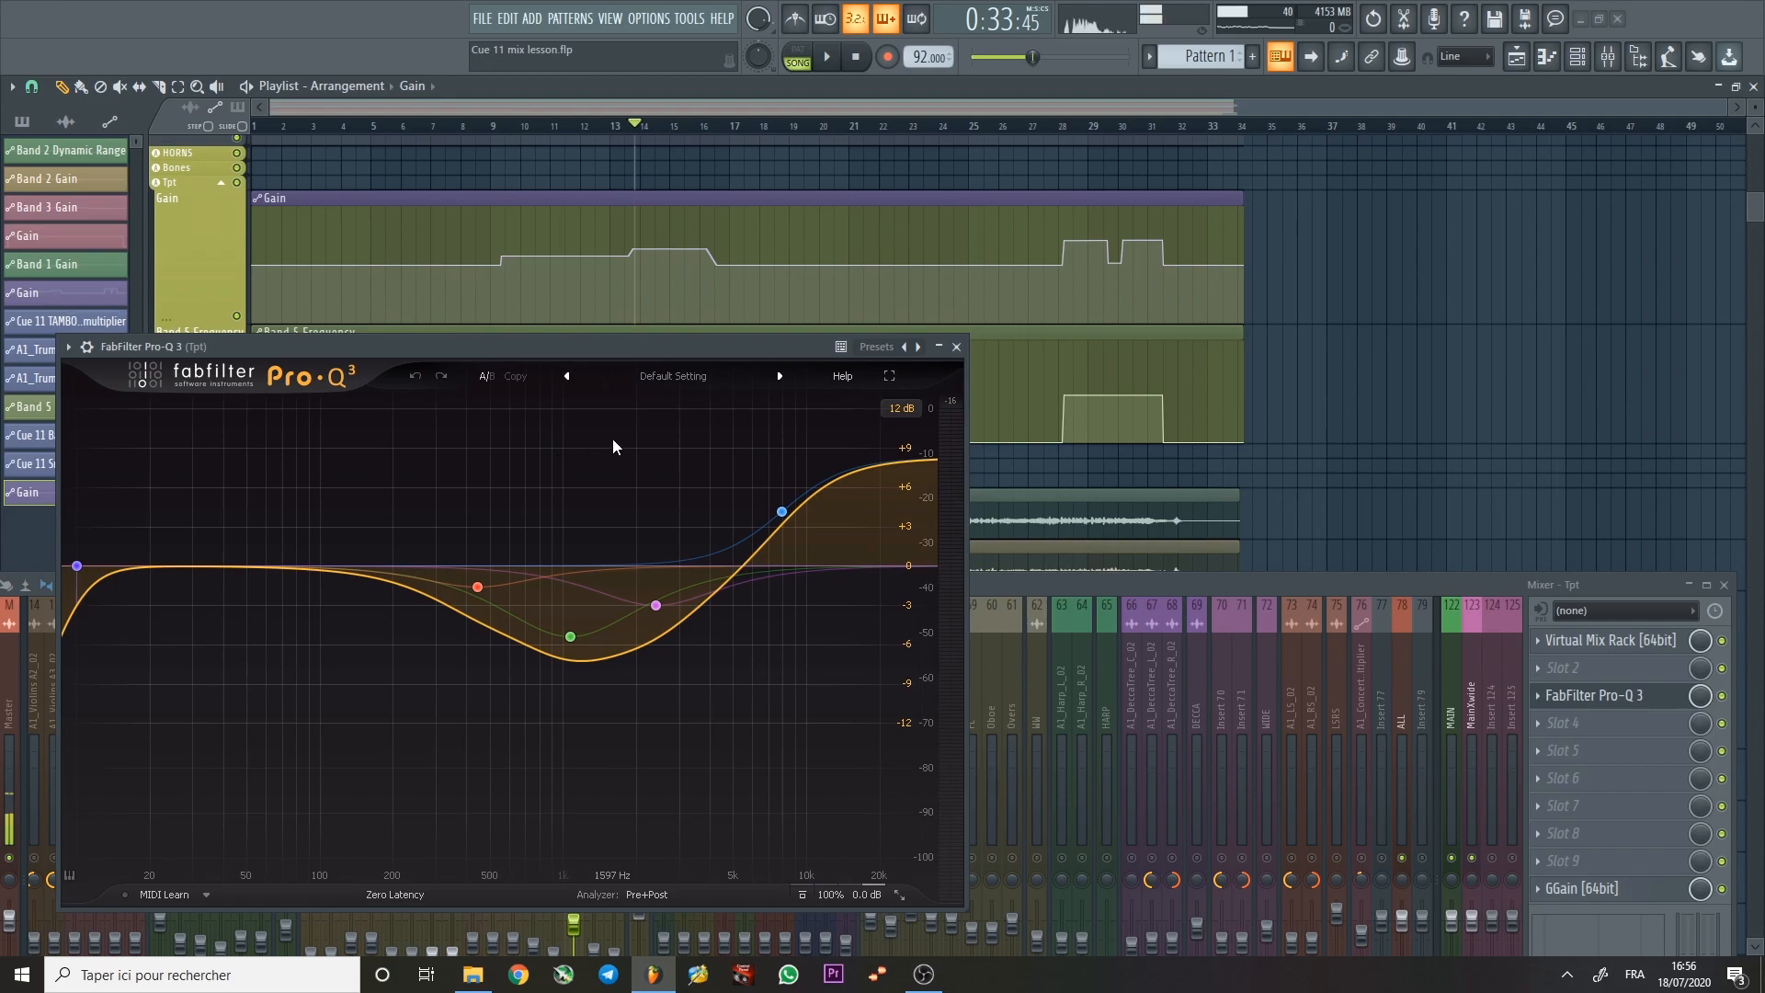
left_click_drag(767, 346, 1203, 289)
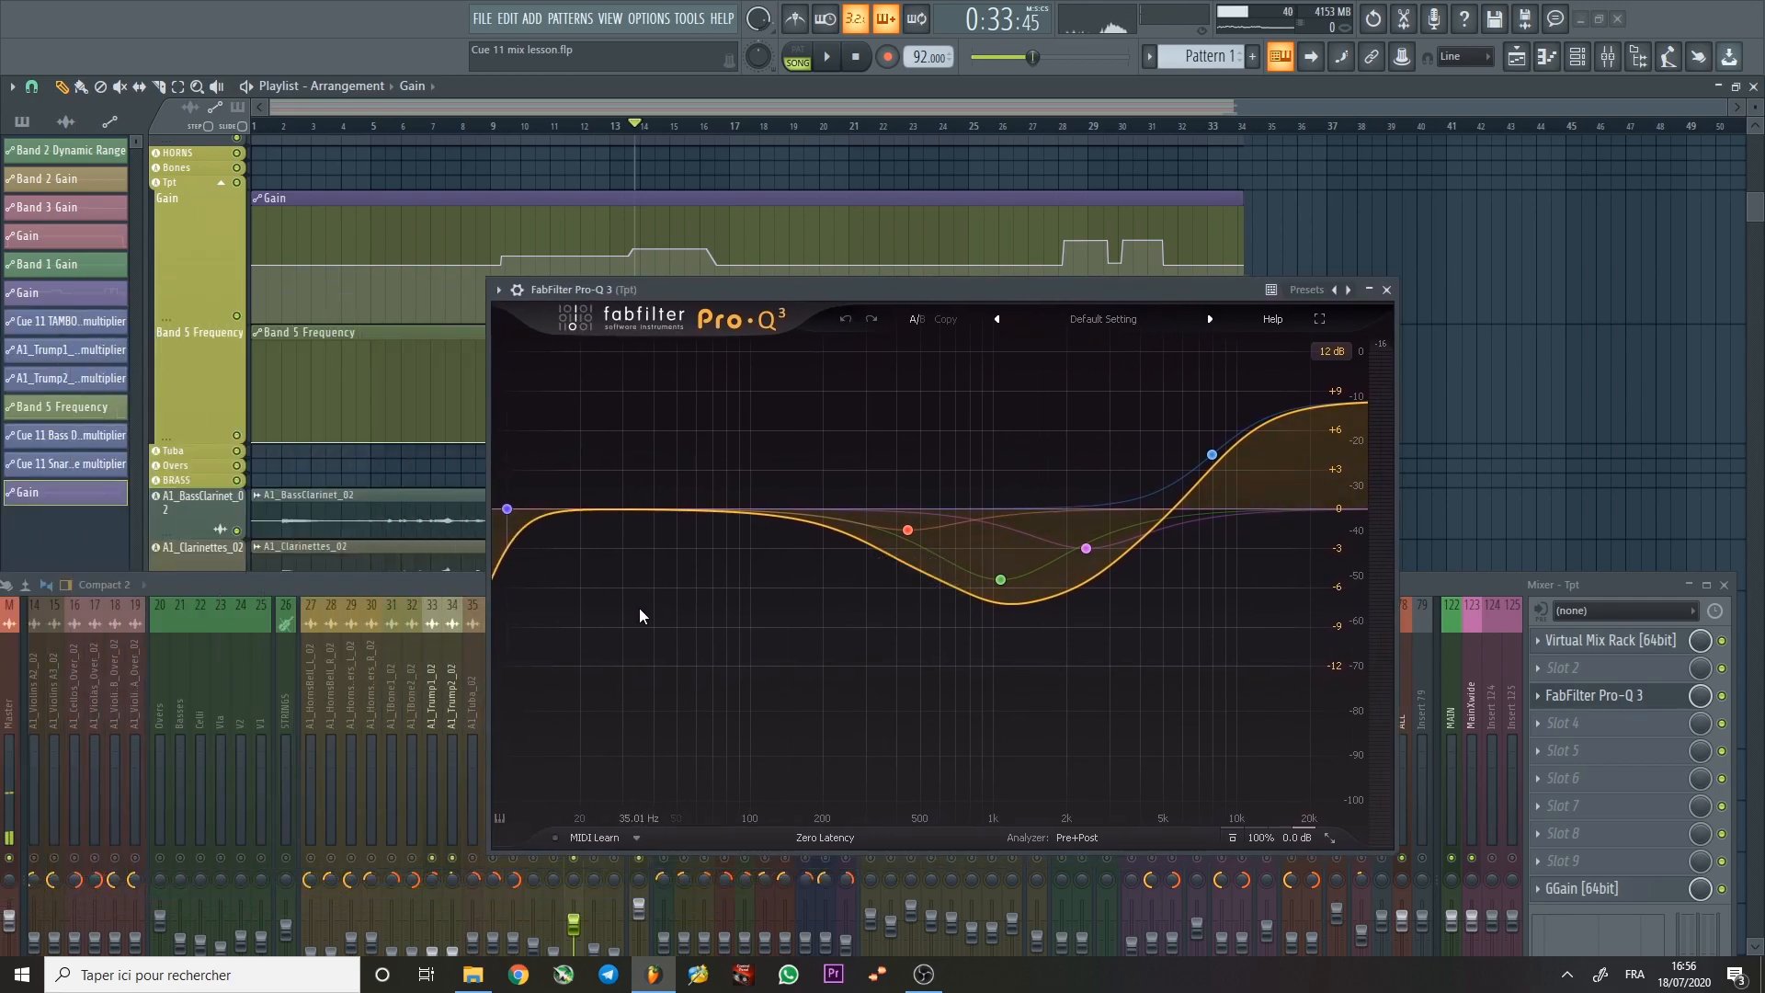
Uncover the Tpt automation lanes, audition the Pro-Q 3 low-cut change around bar 28, inspect that band, and close the plugin.
left_click_drag(996, 289, 895, 439)
key("space")
key("space")
left_click(1066, 126)
key("space")
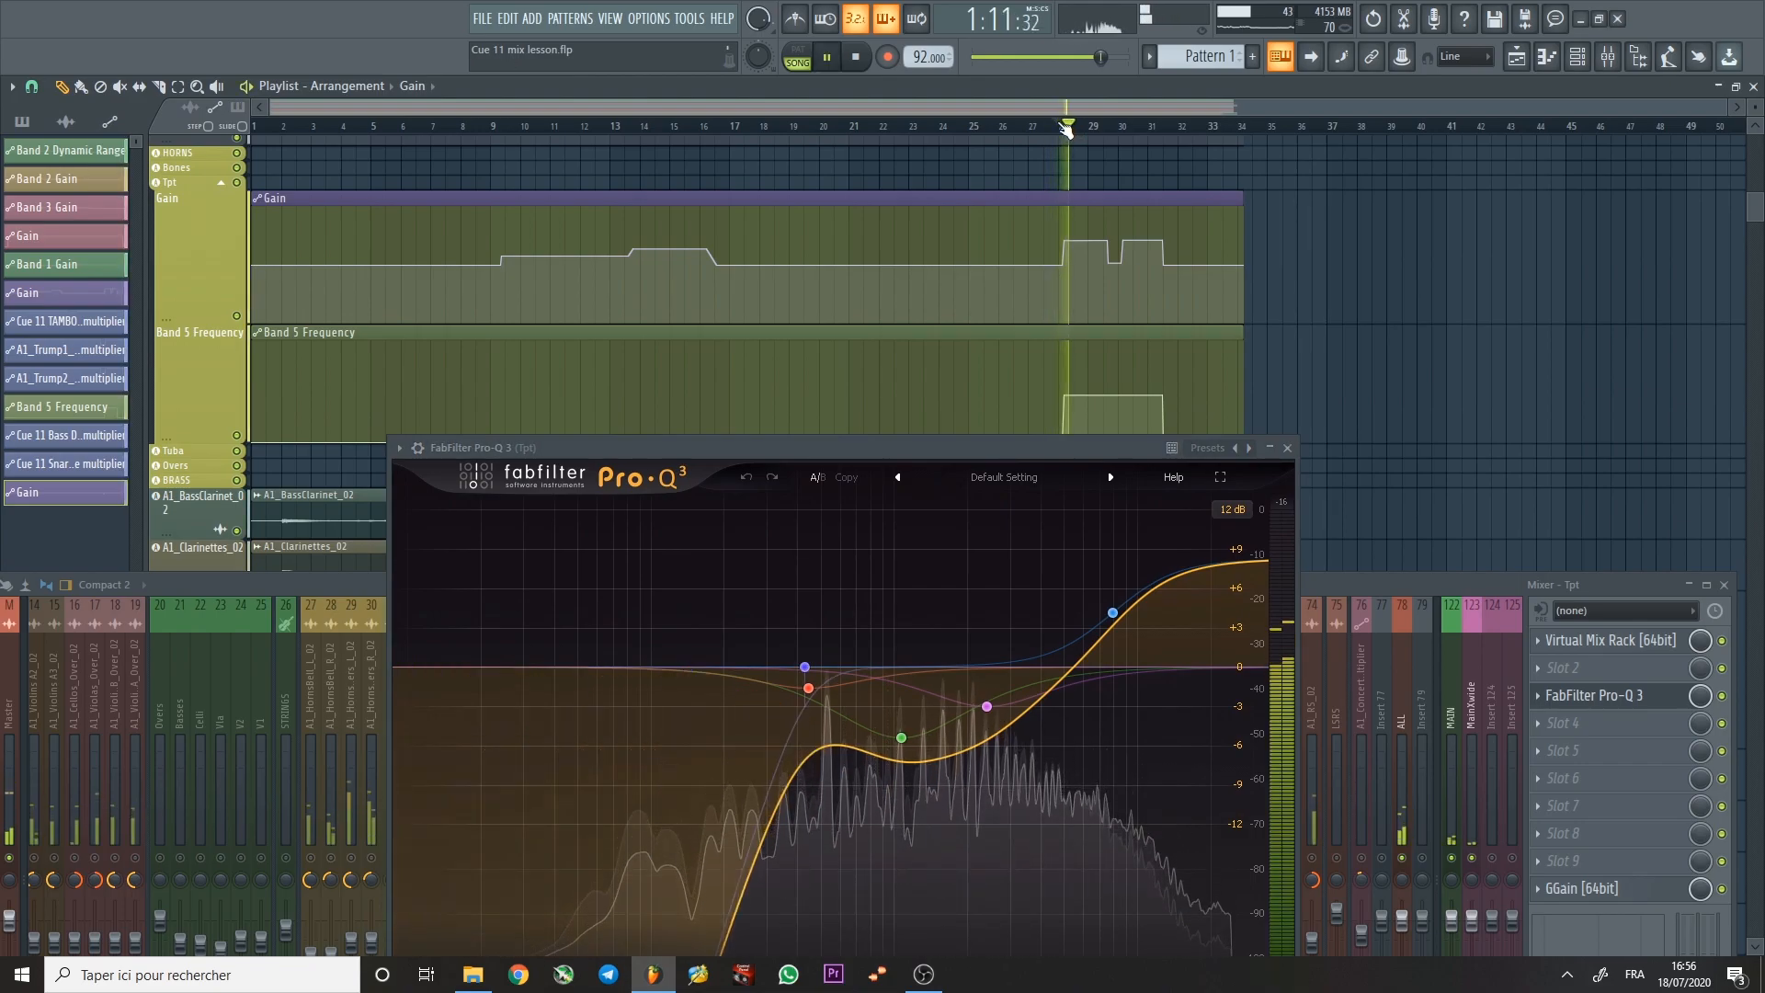
key("space")
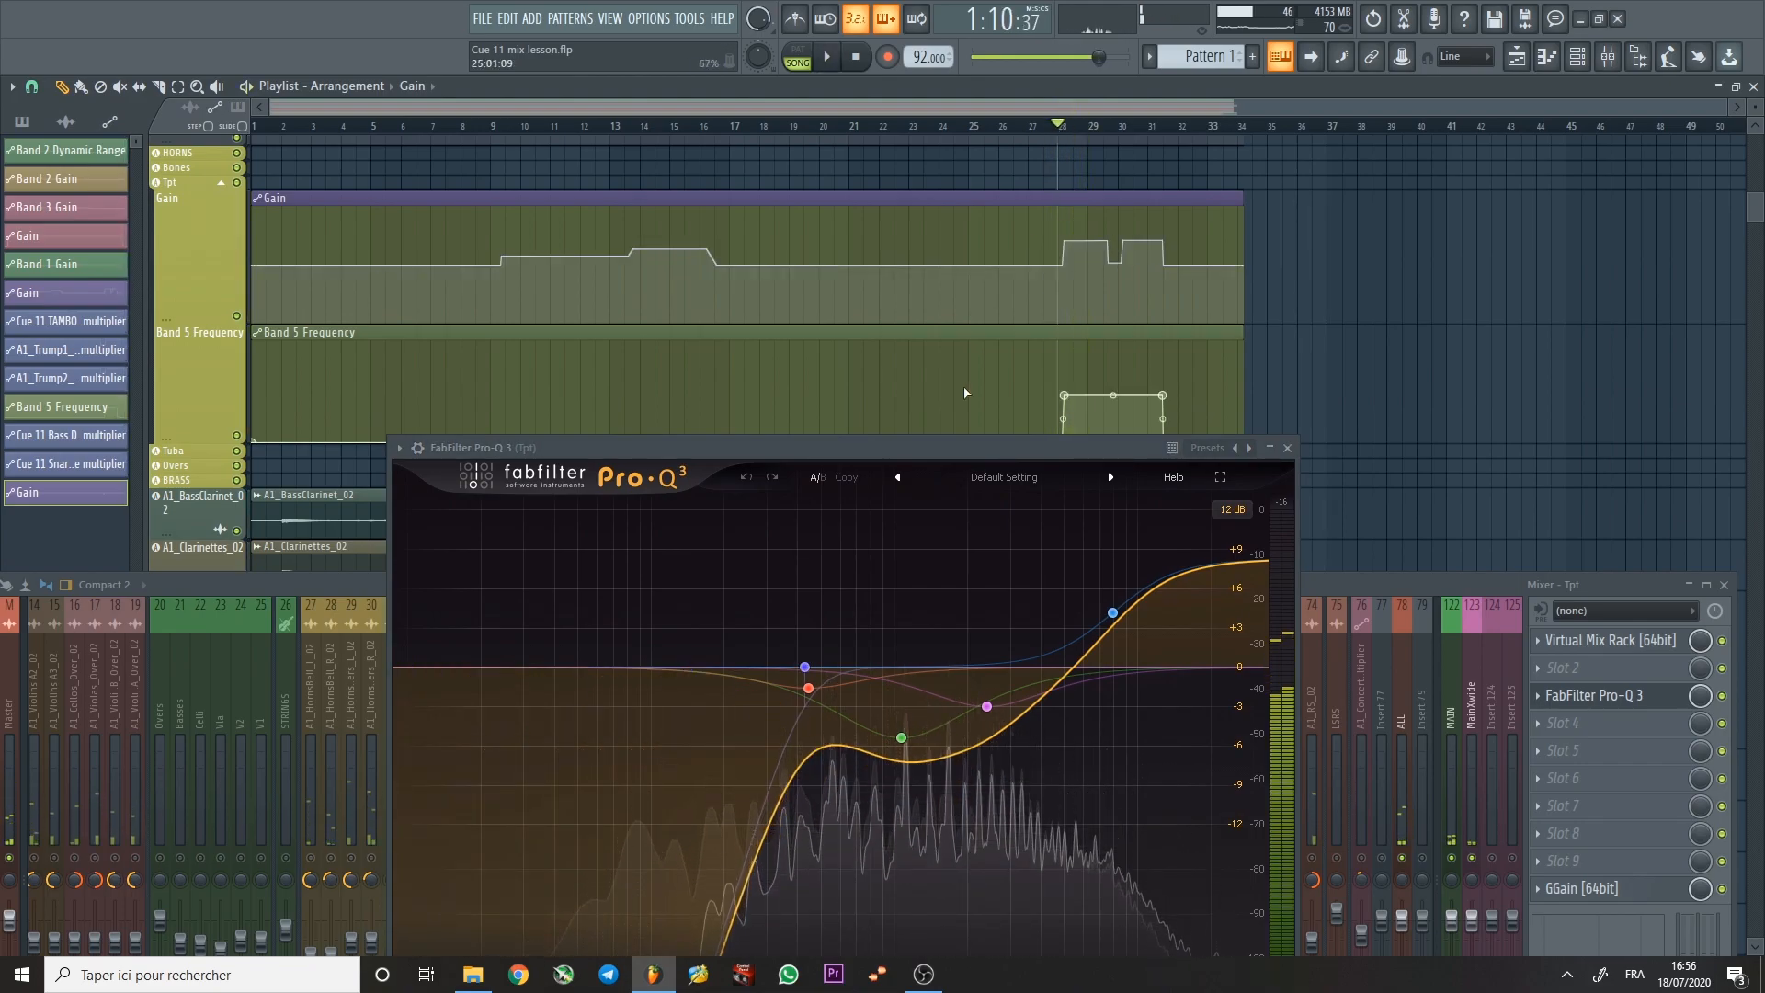
mouse_move(821, 642)
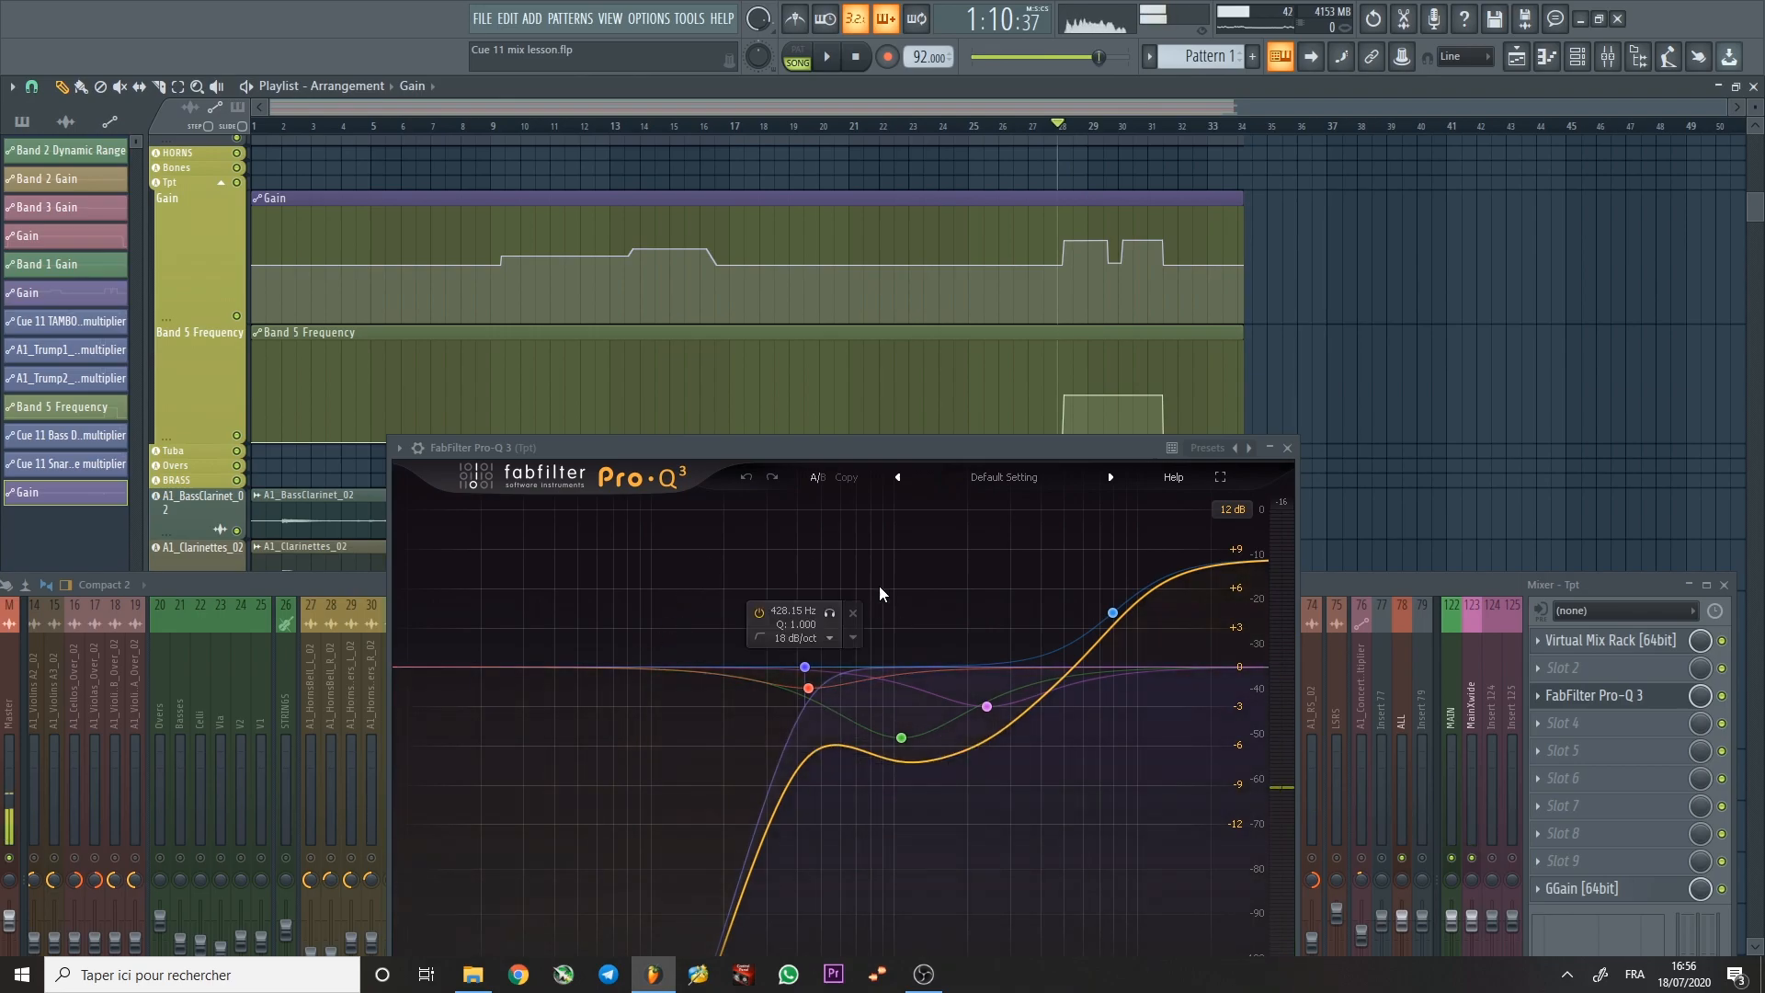
left_click(1289, 447)
Compare the Tpt Gain and Band 5 Frequency automation from bar 28 to 31, rechecking the low-cut band in Pro-Q 3.
scroll(1293, 375, "up", 3)
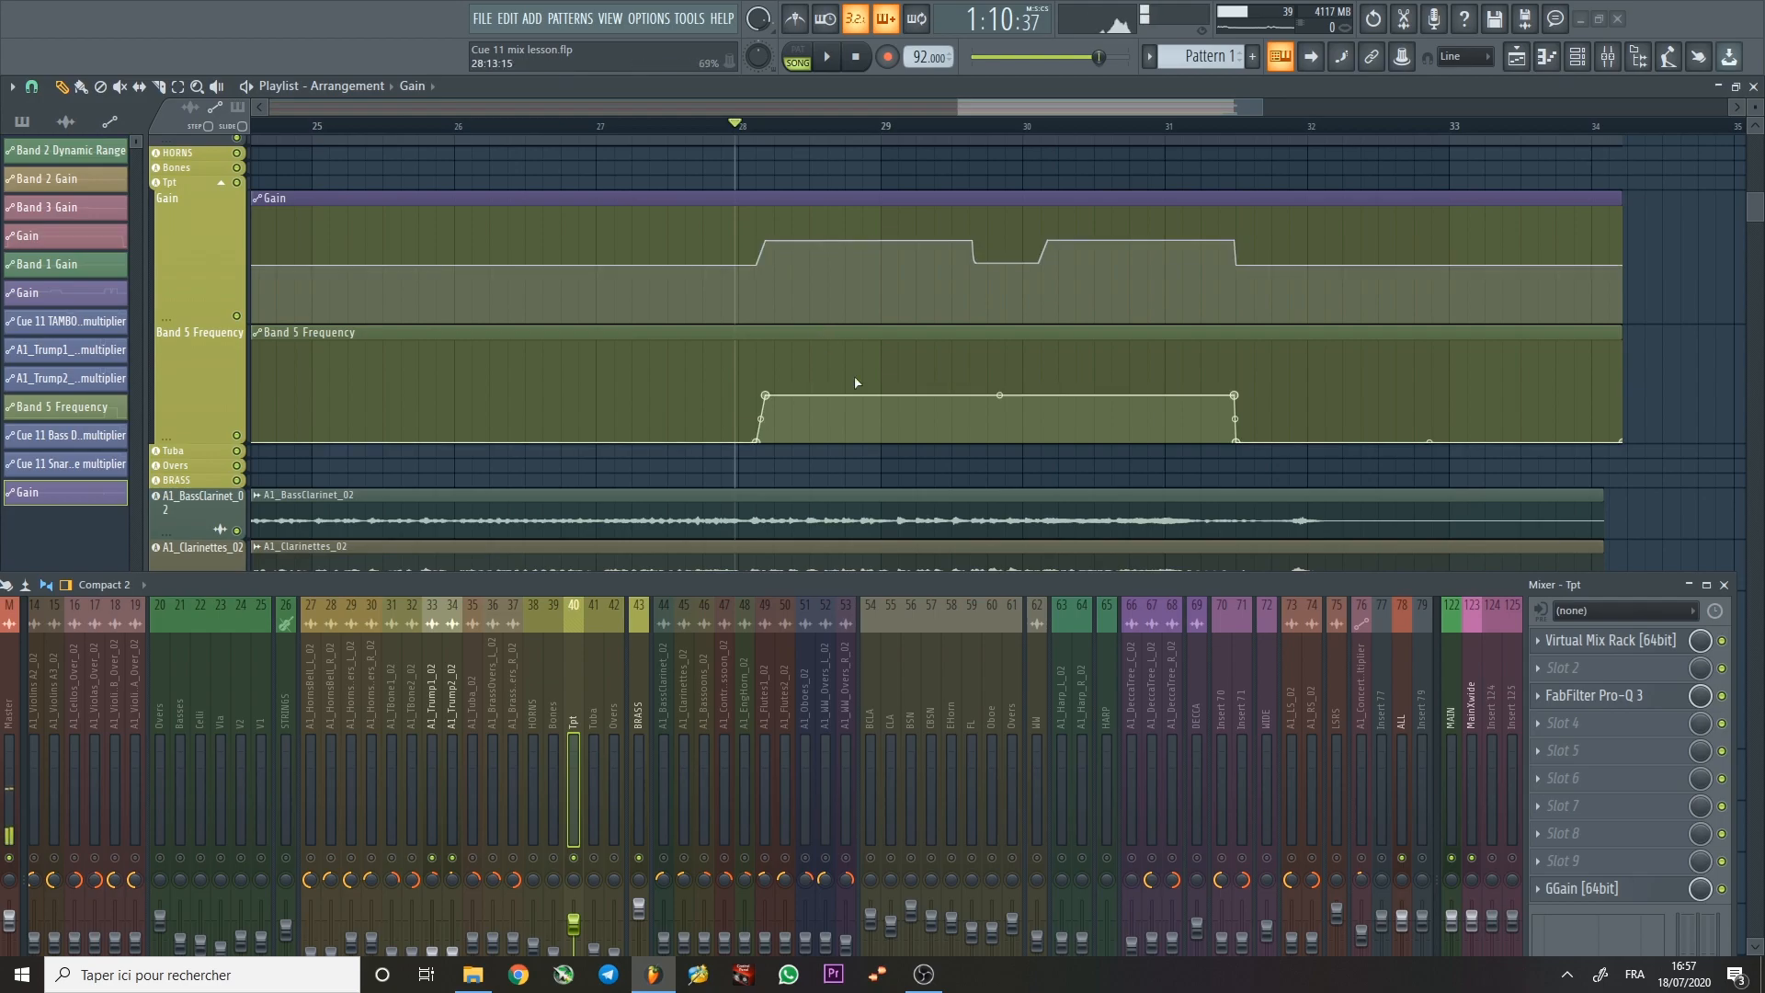
scroll(1093, 260, "down", 5)
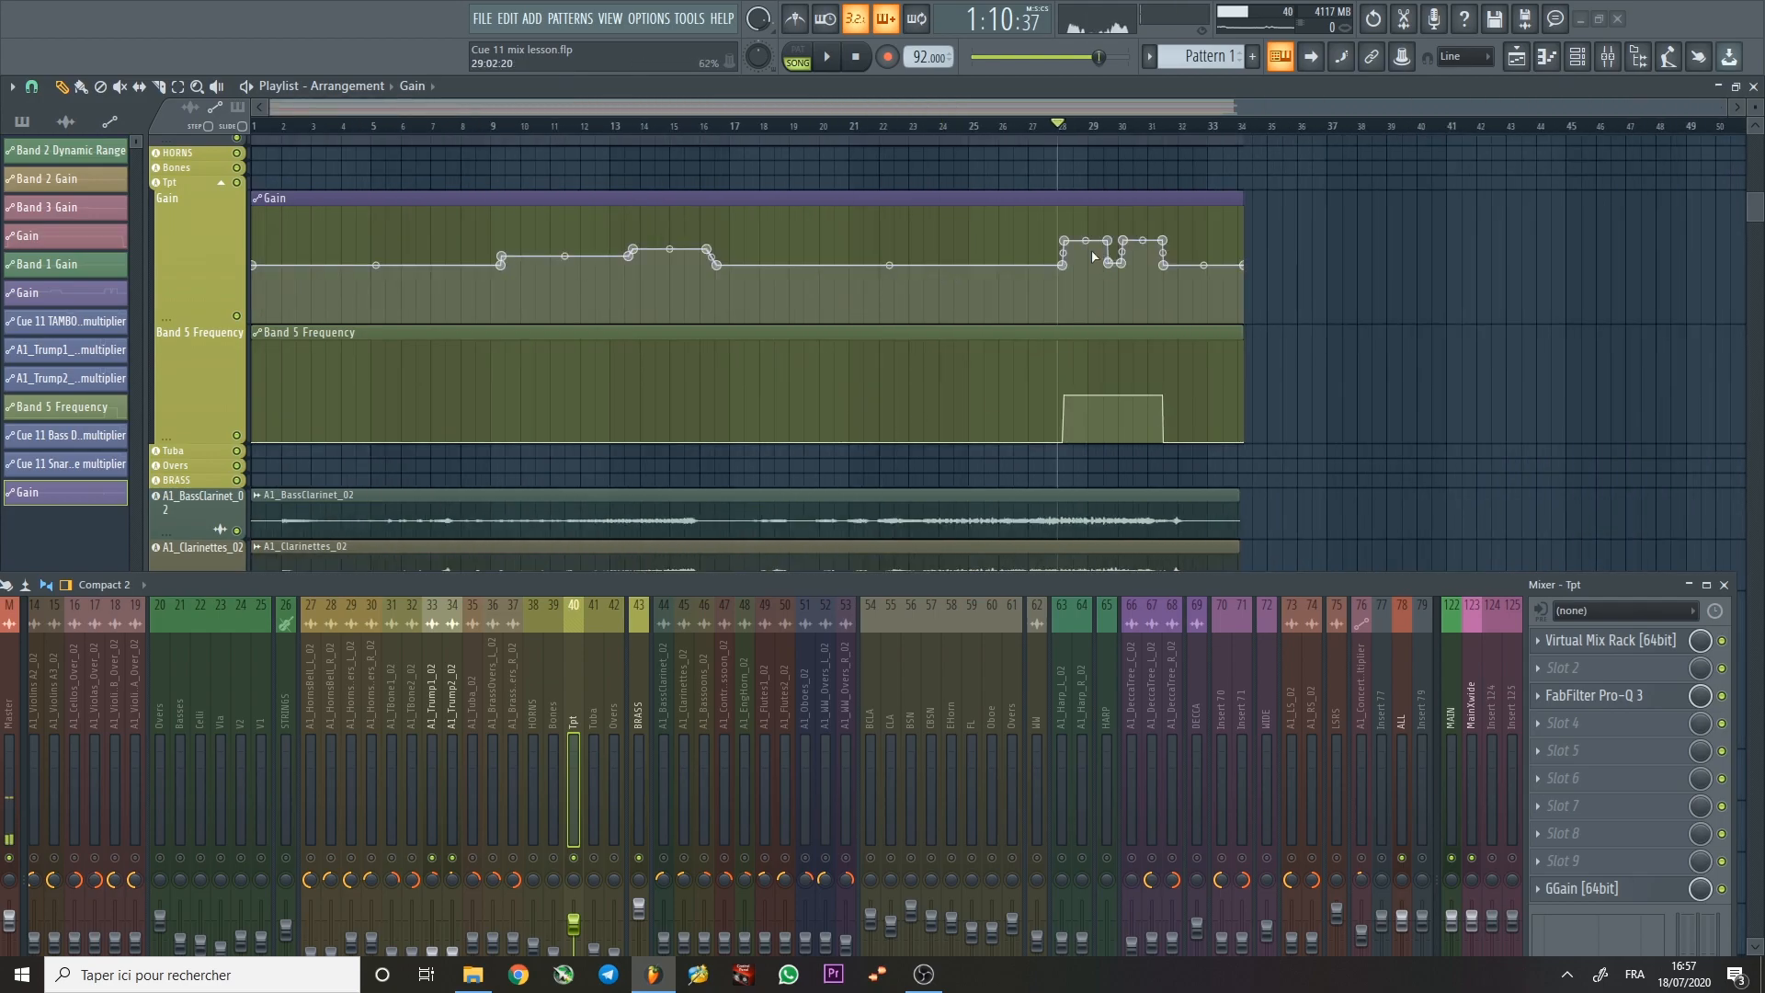
left_click(1646, 697)
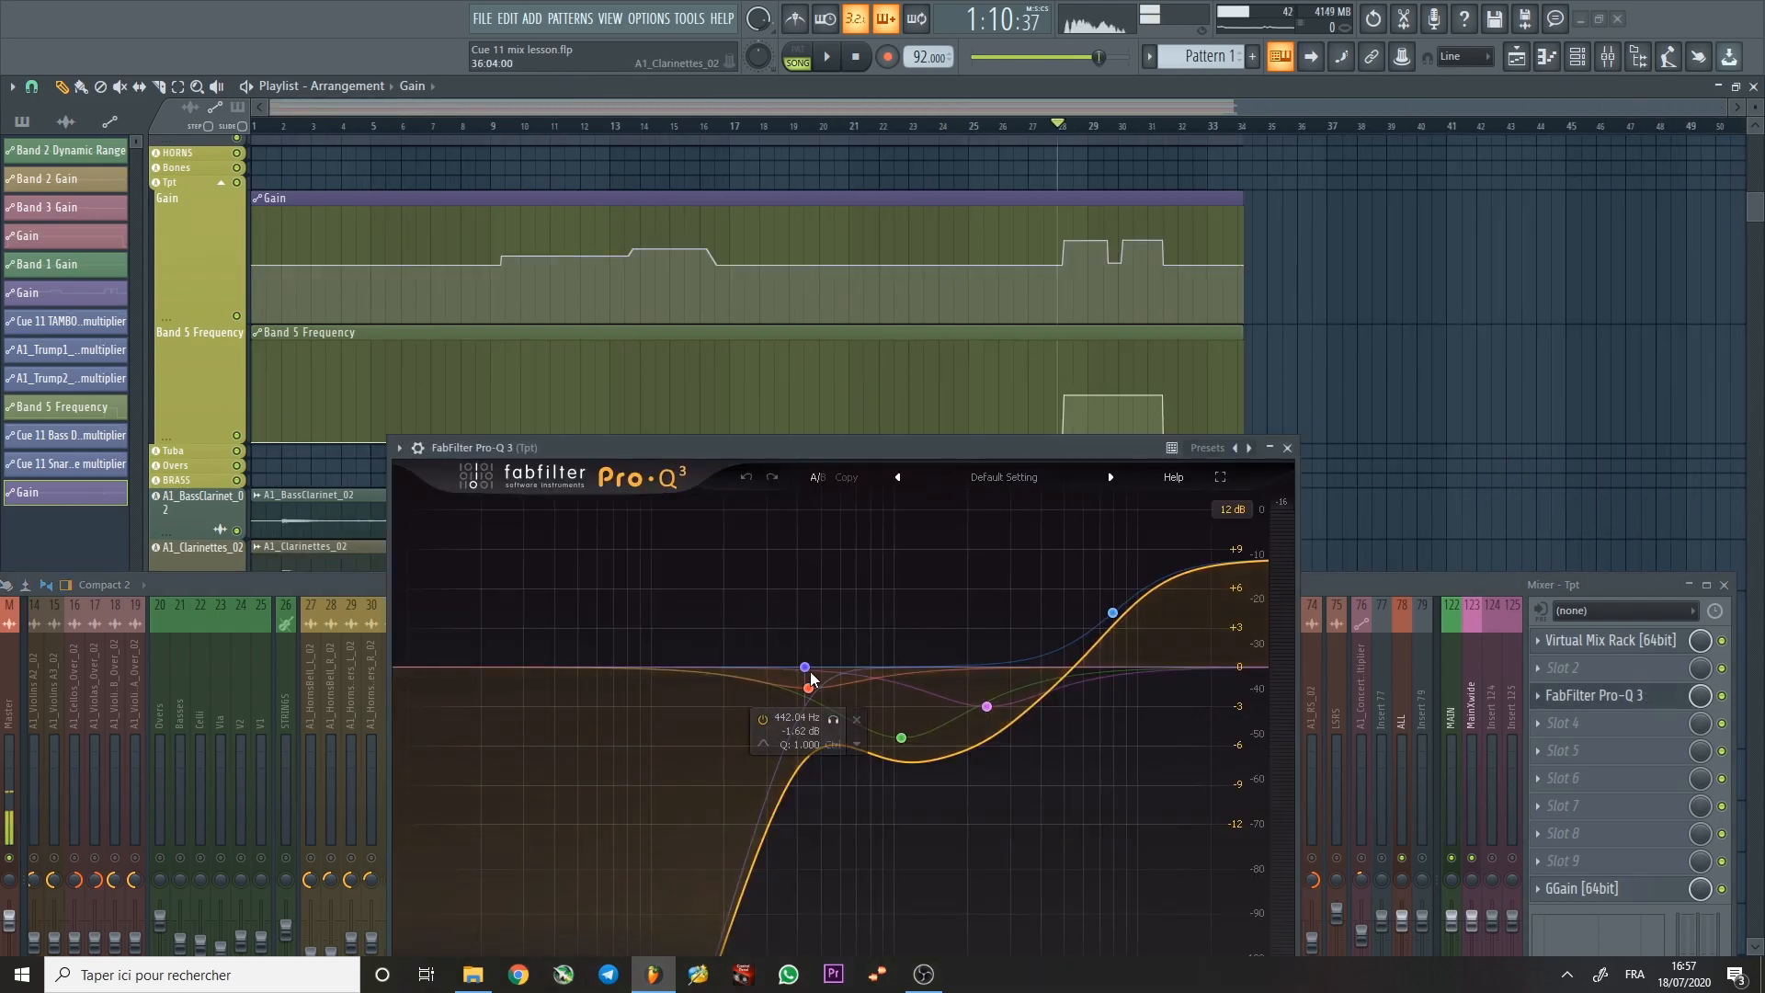
left_click(1287, 448)
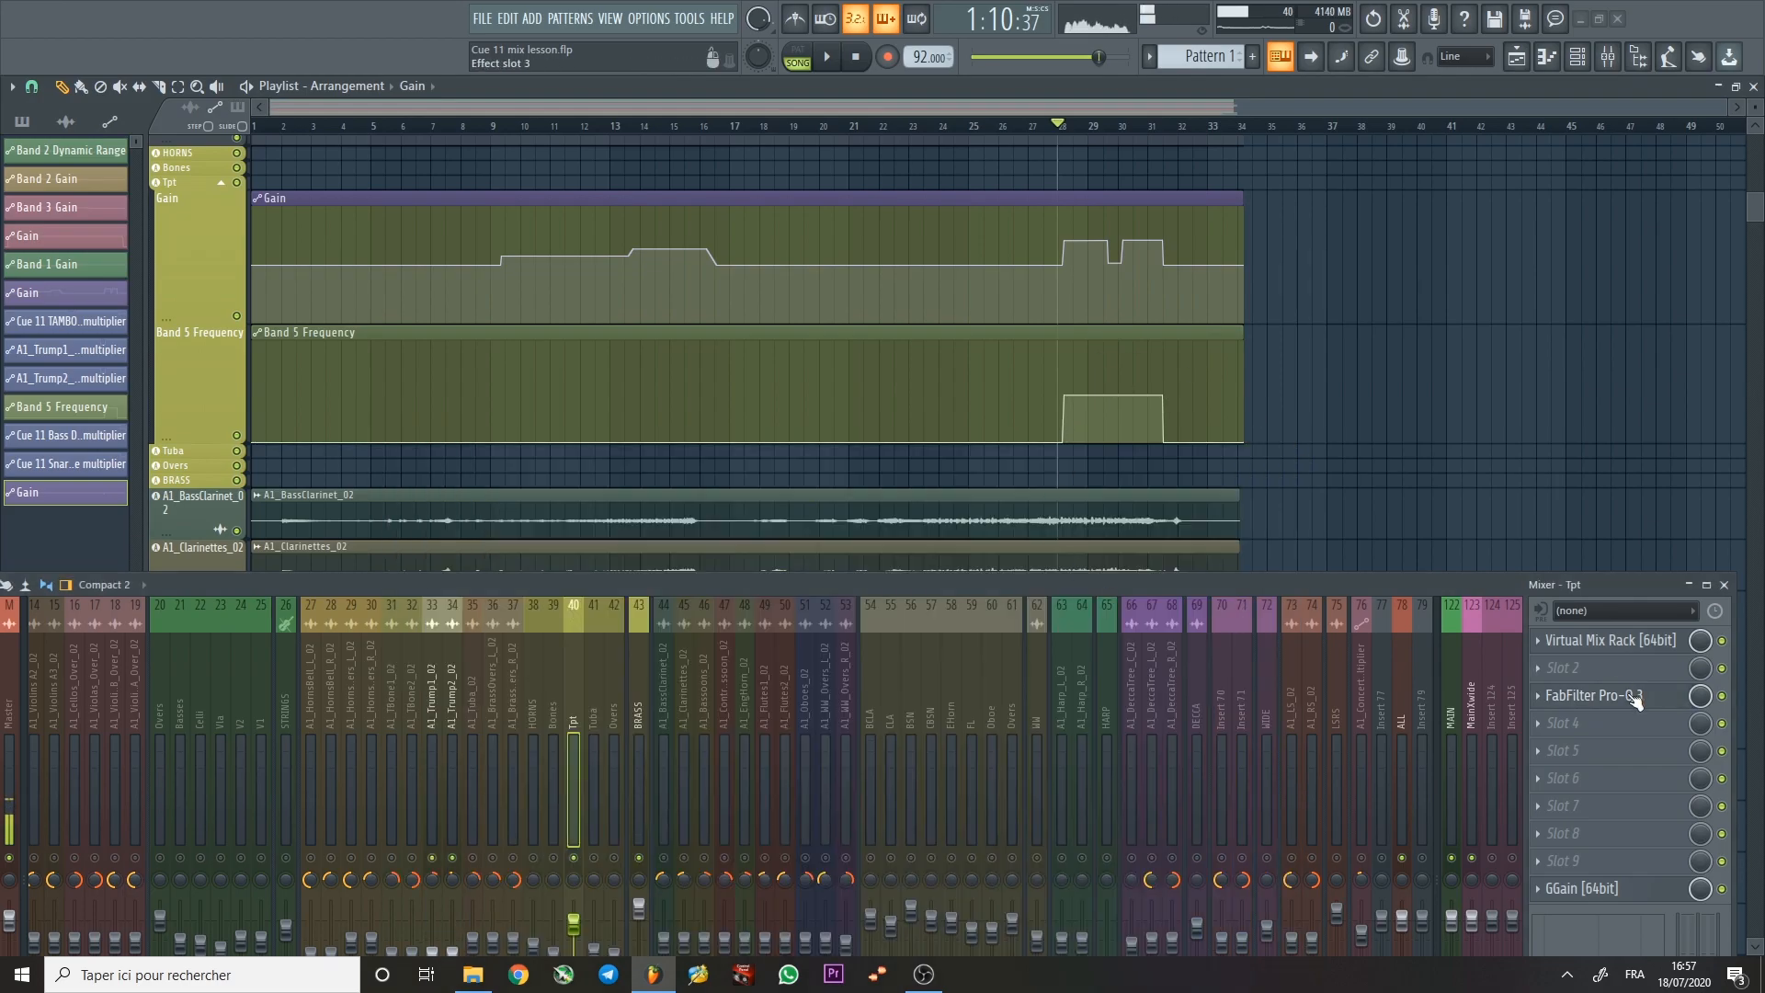
Find the ALL bus automation lanes in the playlist and place the playhead at the Band 2 changes just before bar 20.
scroll(1165, 342, "down", 3)
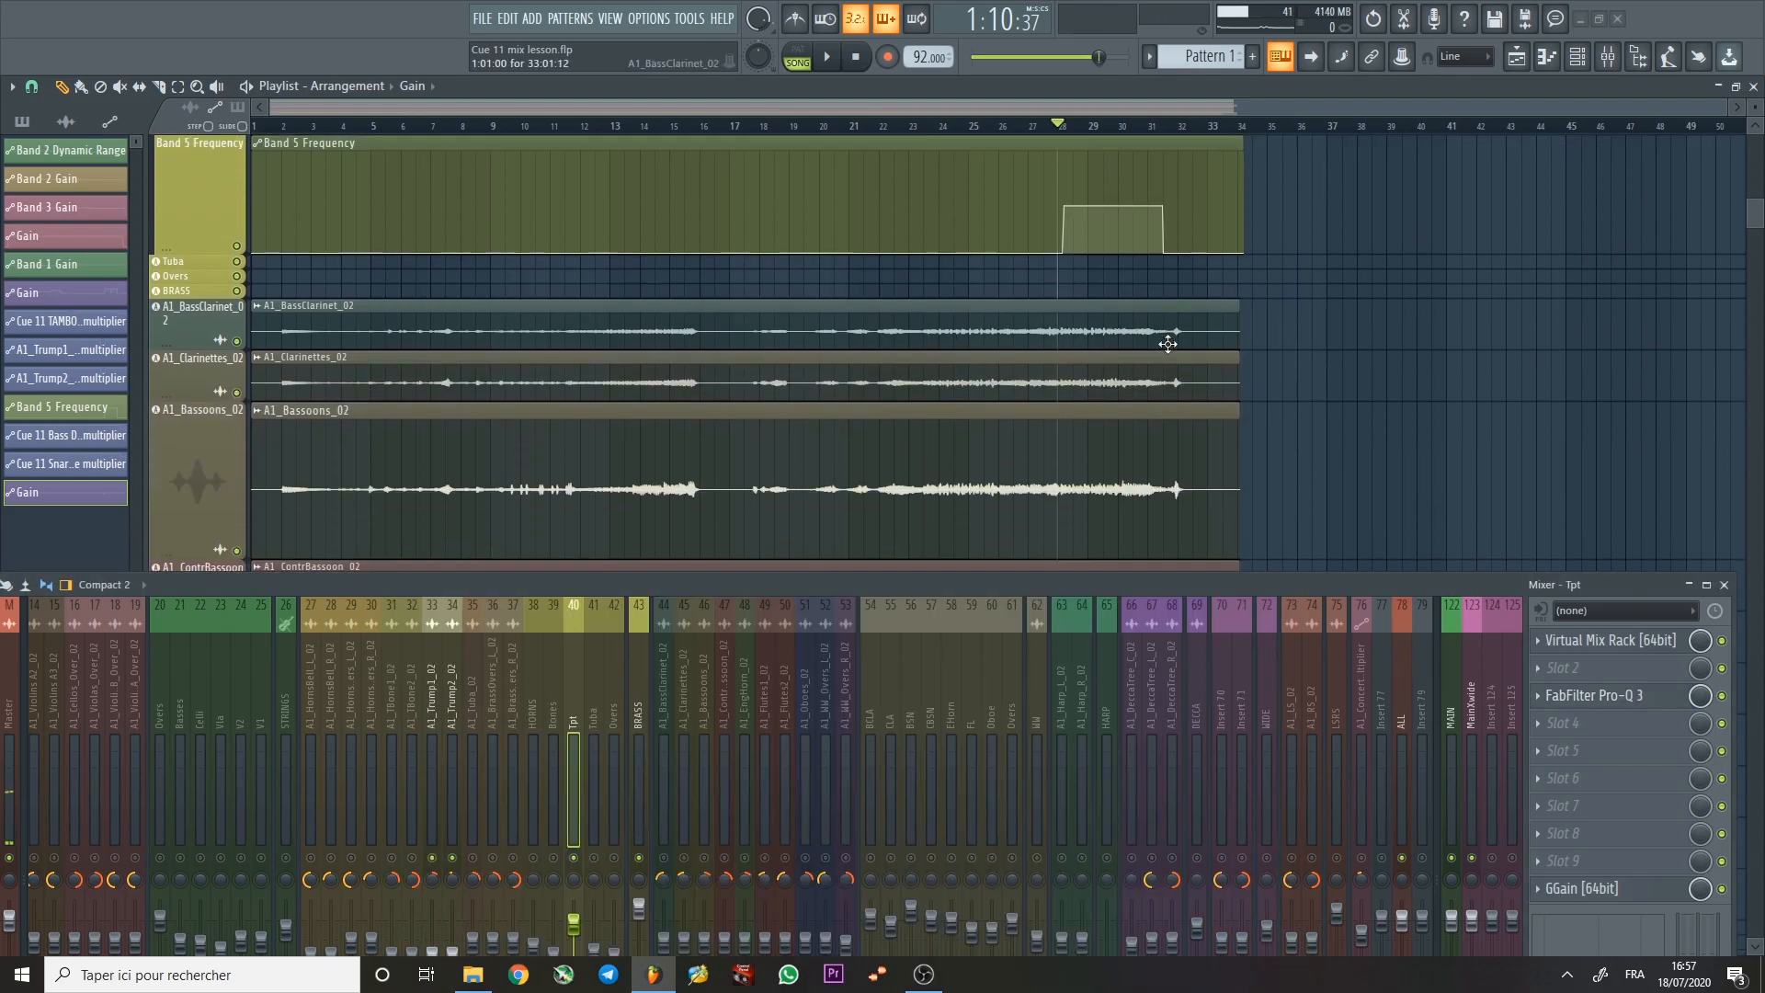
scroll(1162, 342, "down", 12)
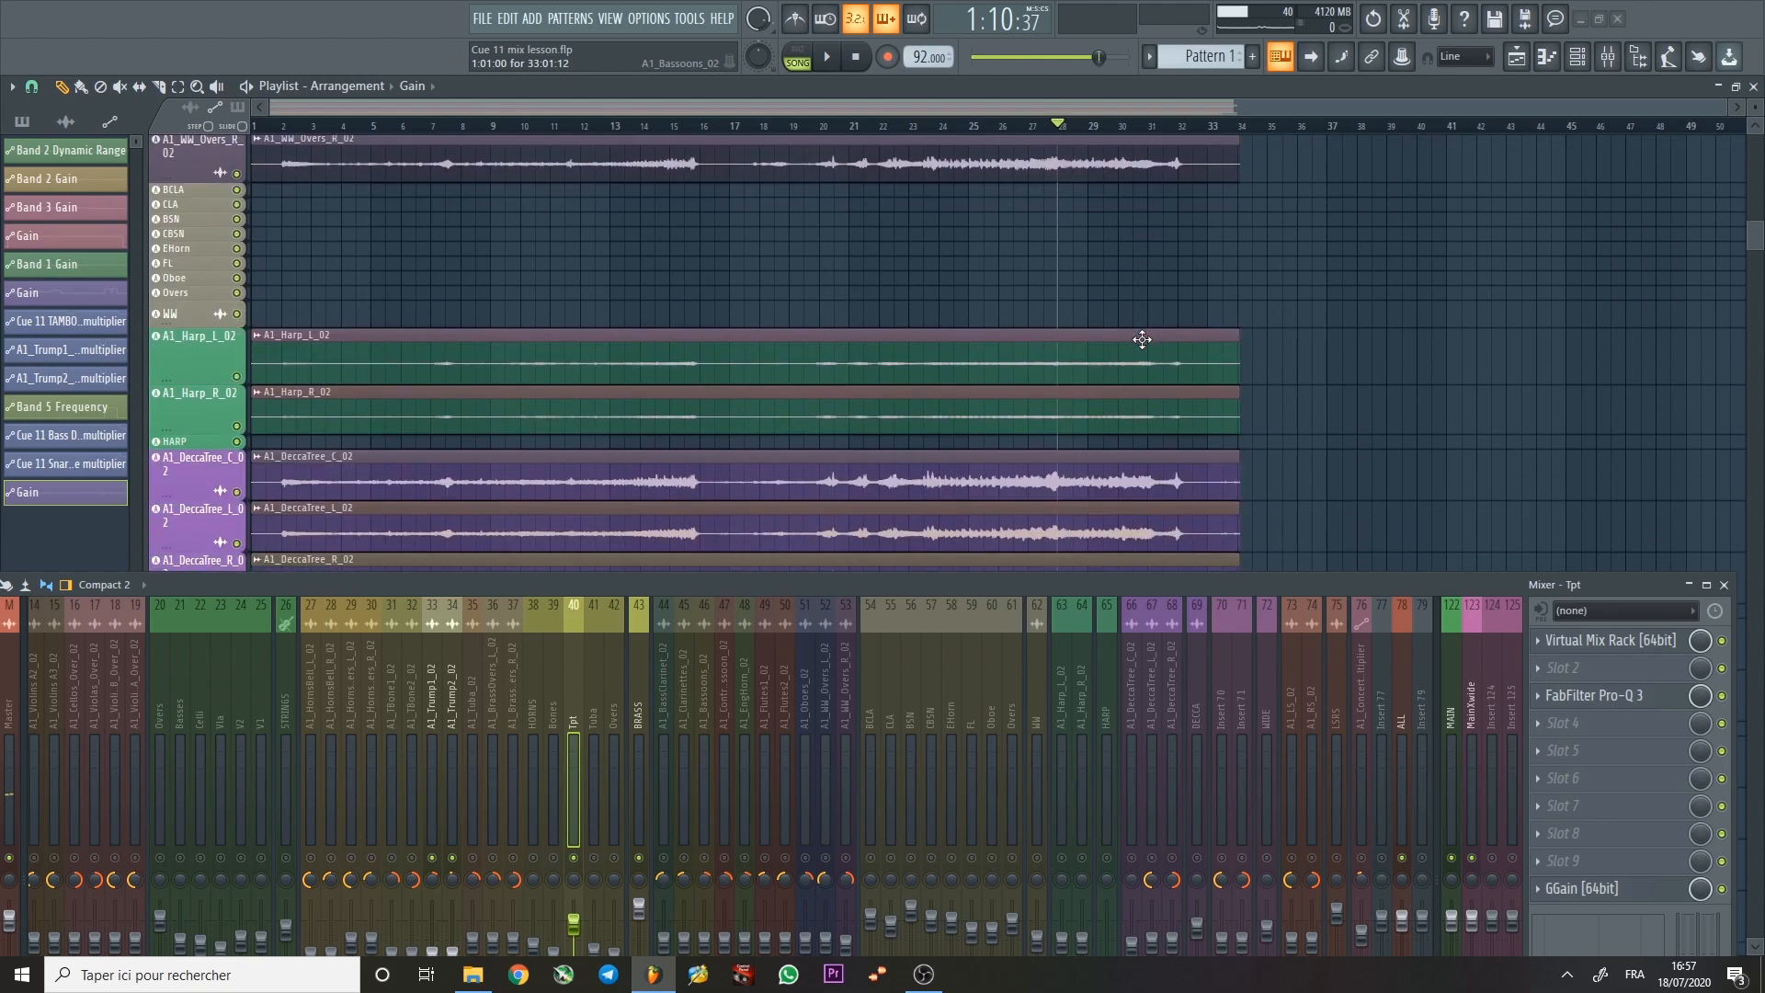
scroll(1142, 339, "down", 10)
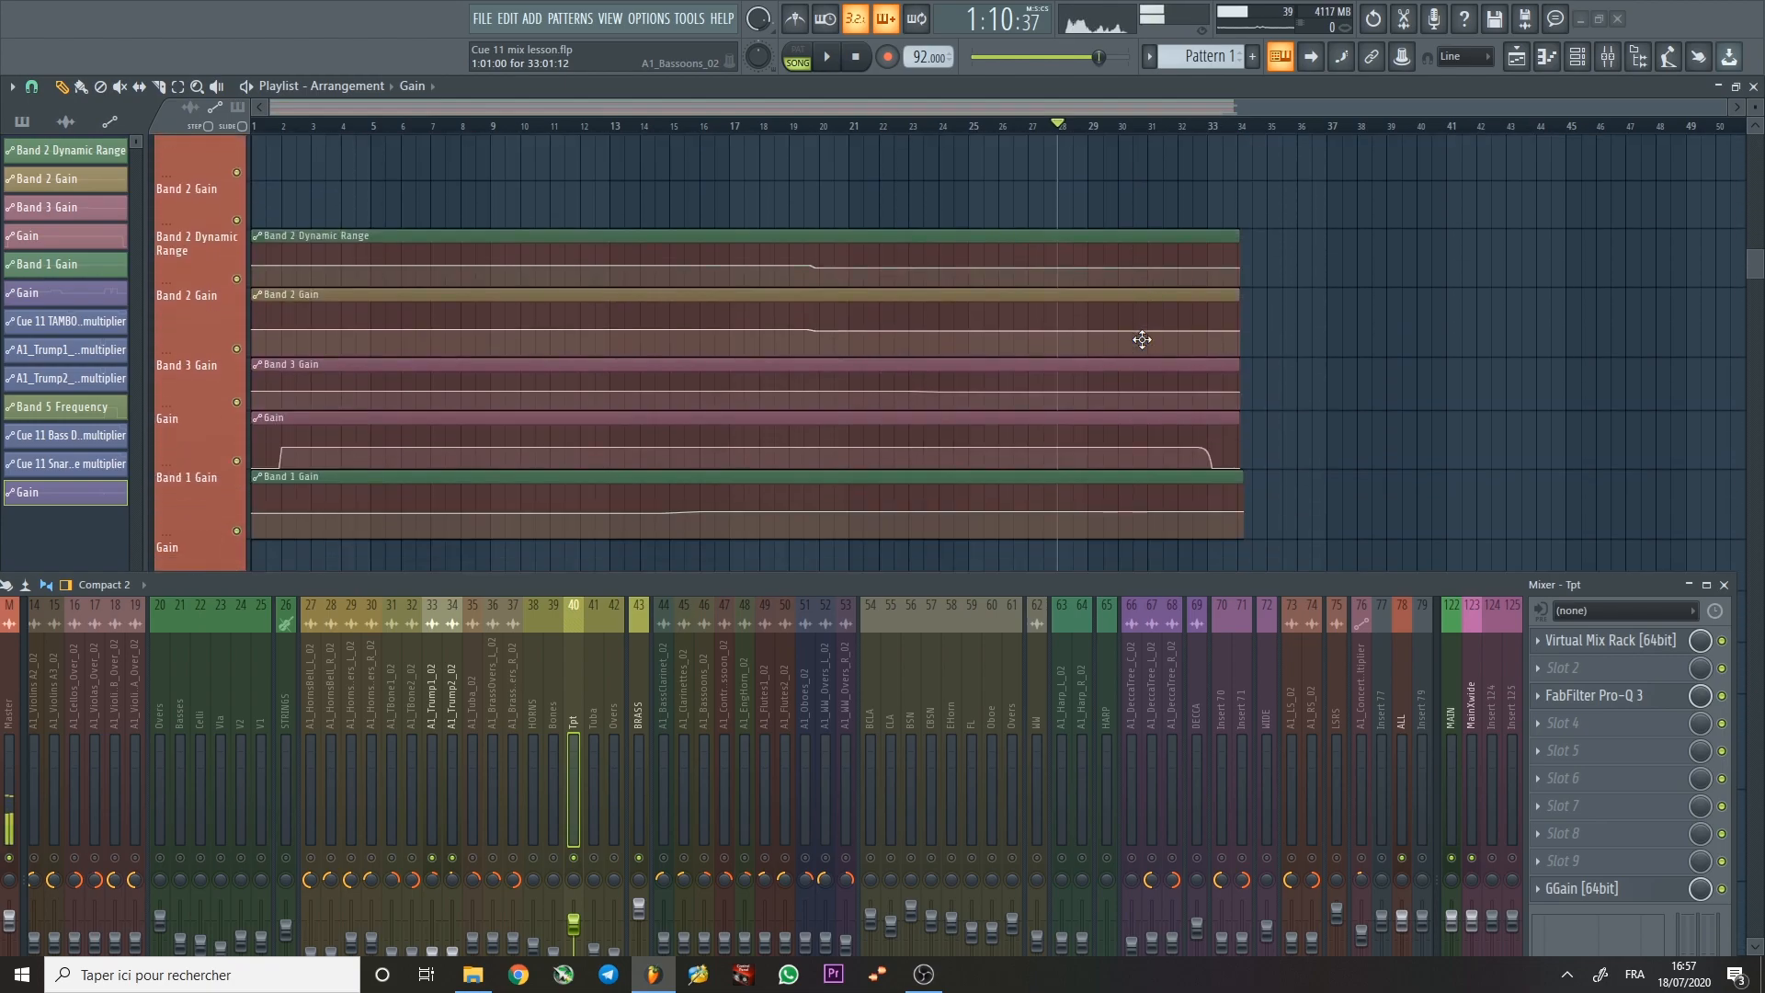
left_click(820, 127)
Examine the remaining playlist tracks down to the volume automation on the Cue 11 snare, tambourines and extra bass drum.
scroll(874, 390, "up", 2)
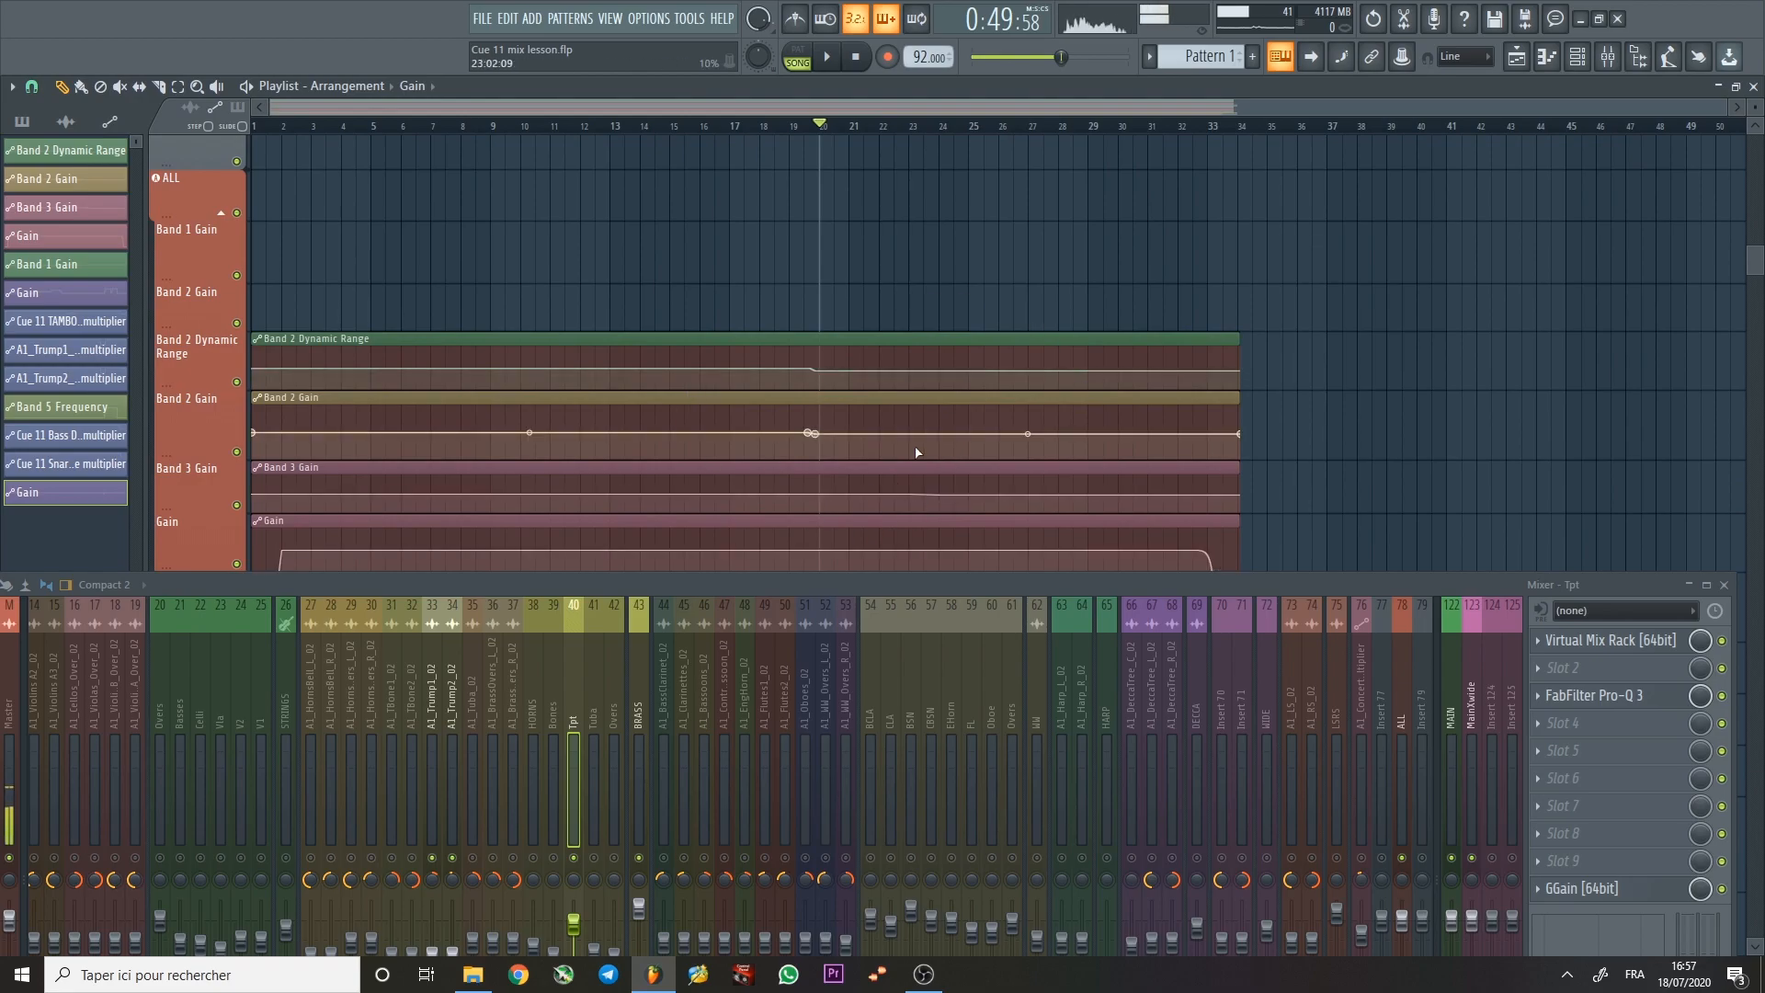
scroll(883, 441, "up", 4)
scroll(875, 415, "up", 6)
scroll(876, 414, "down", 8)
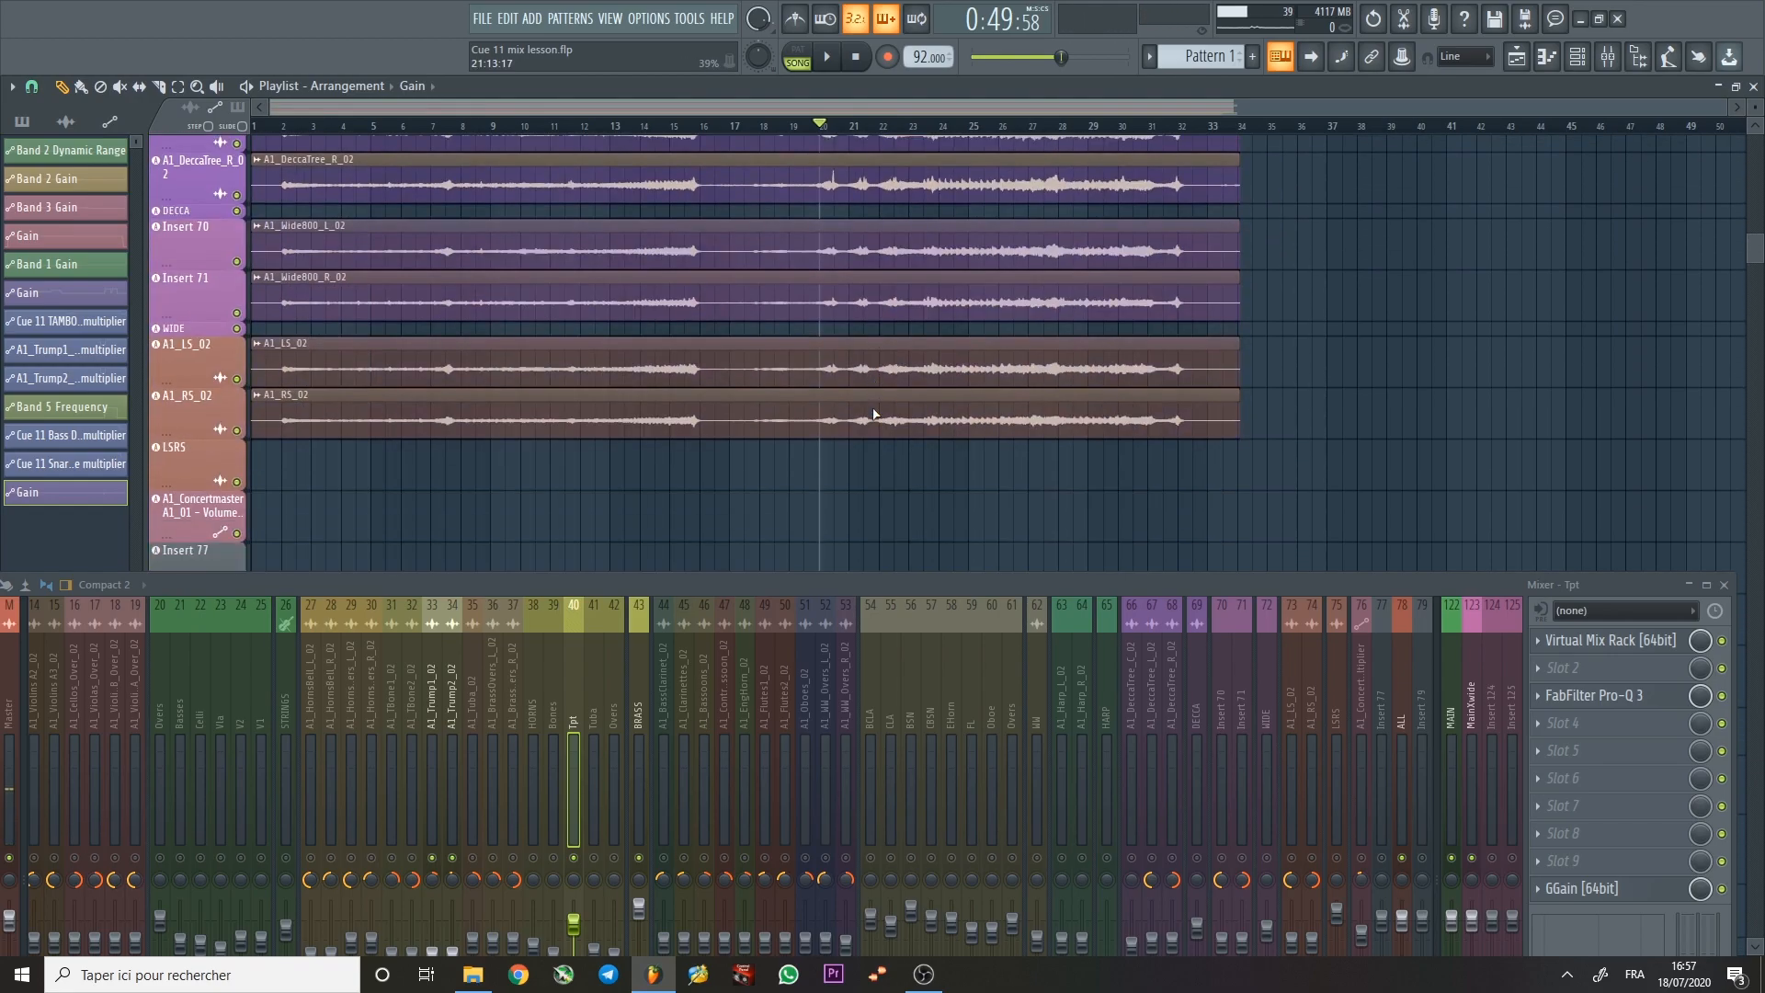
scroll(874, 415, "down", 6)
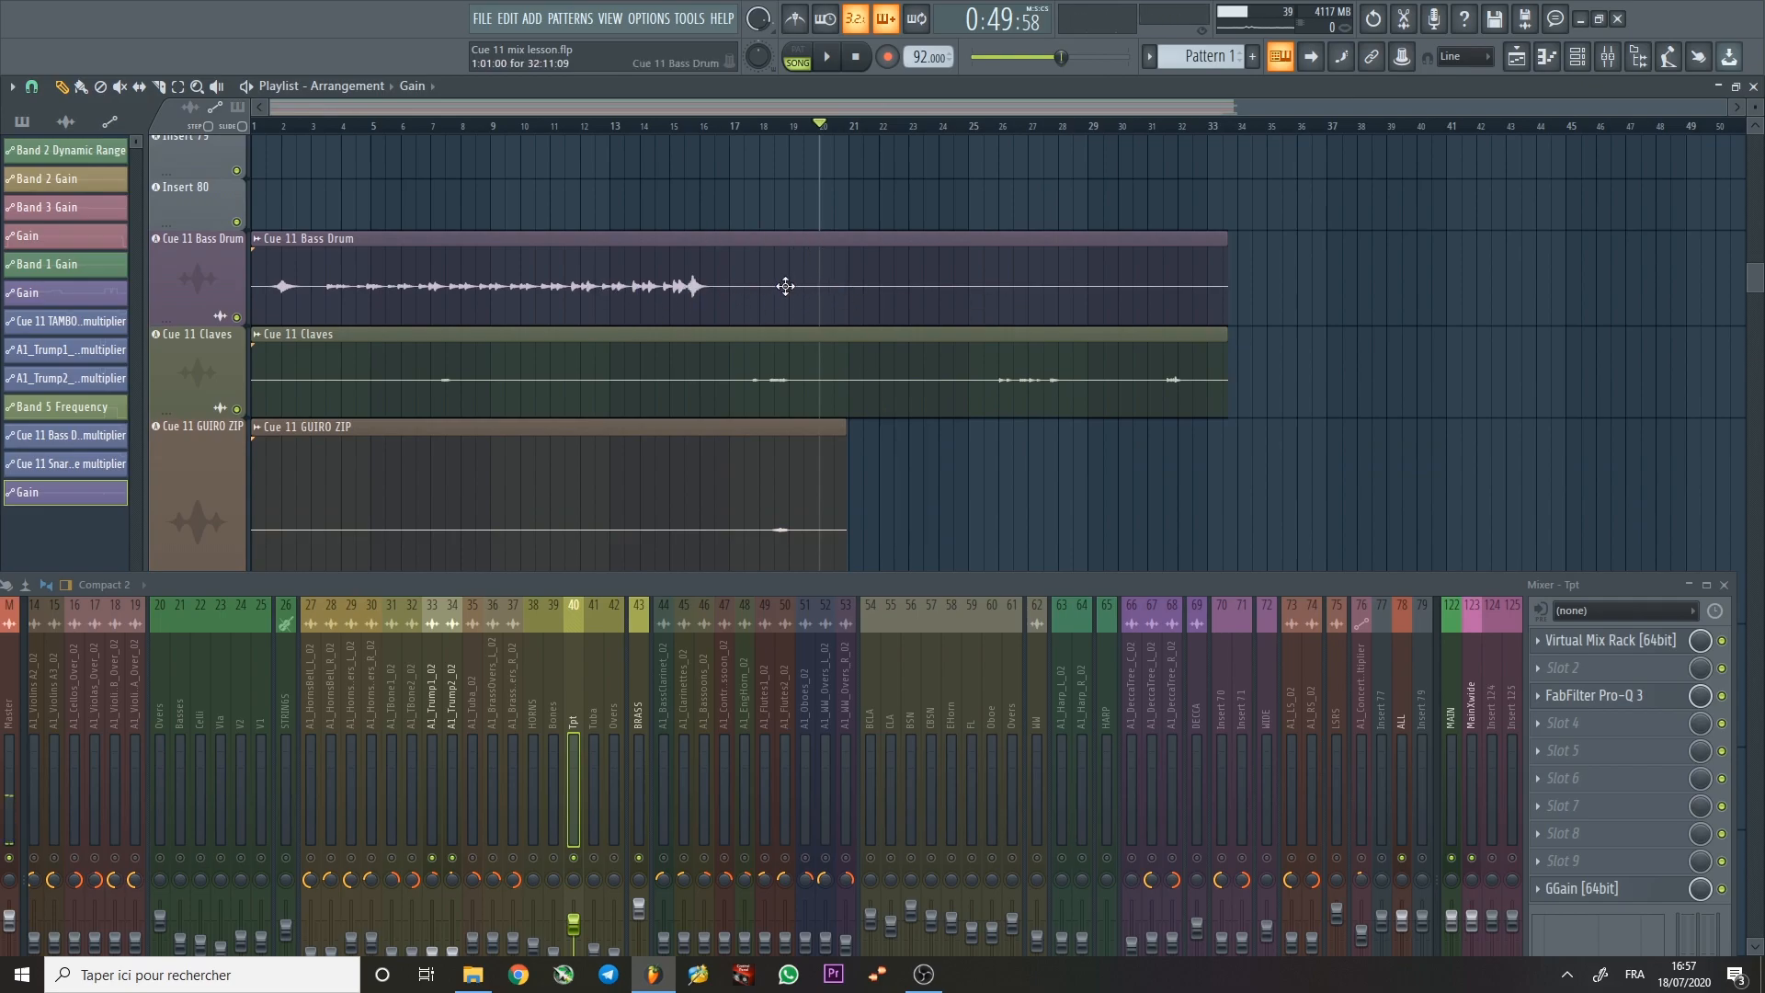
scroll(786, 285, "down", 5)
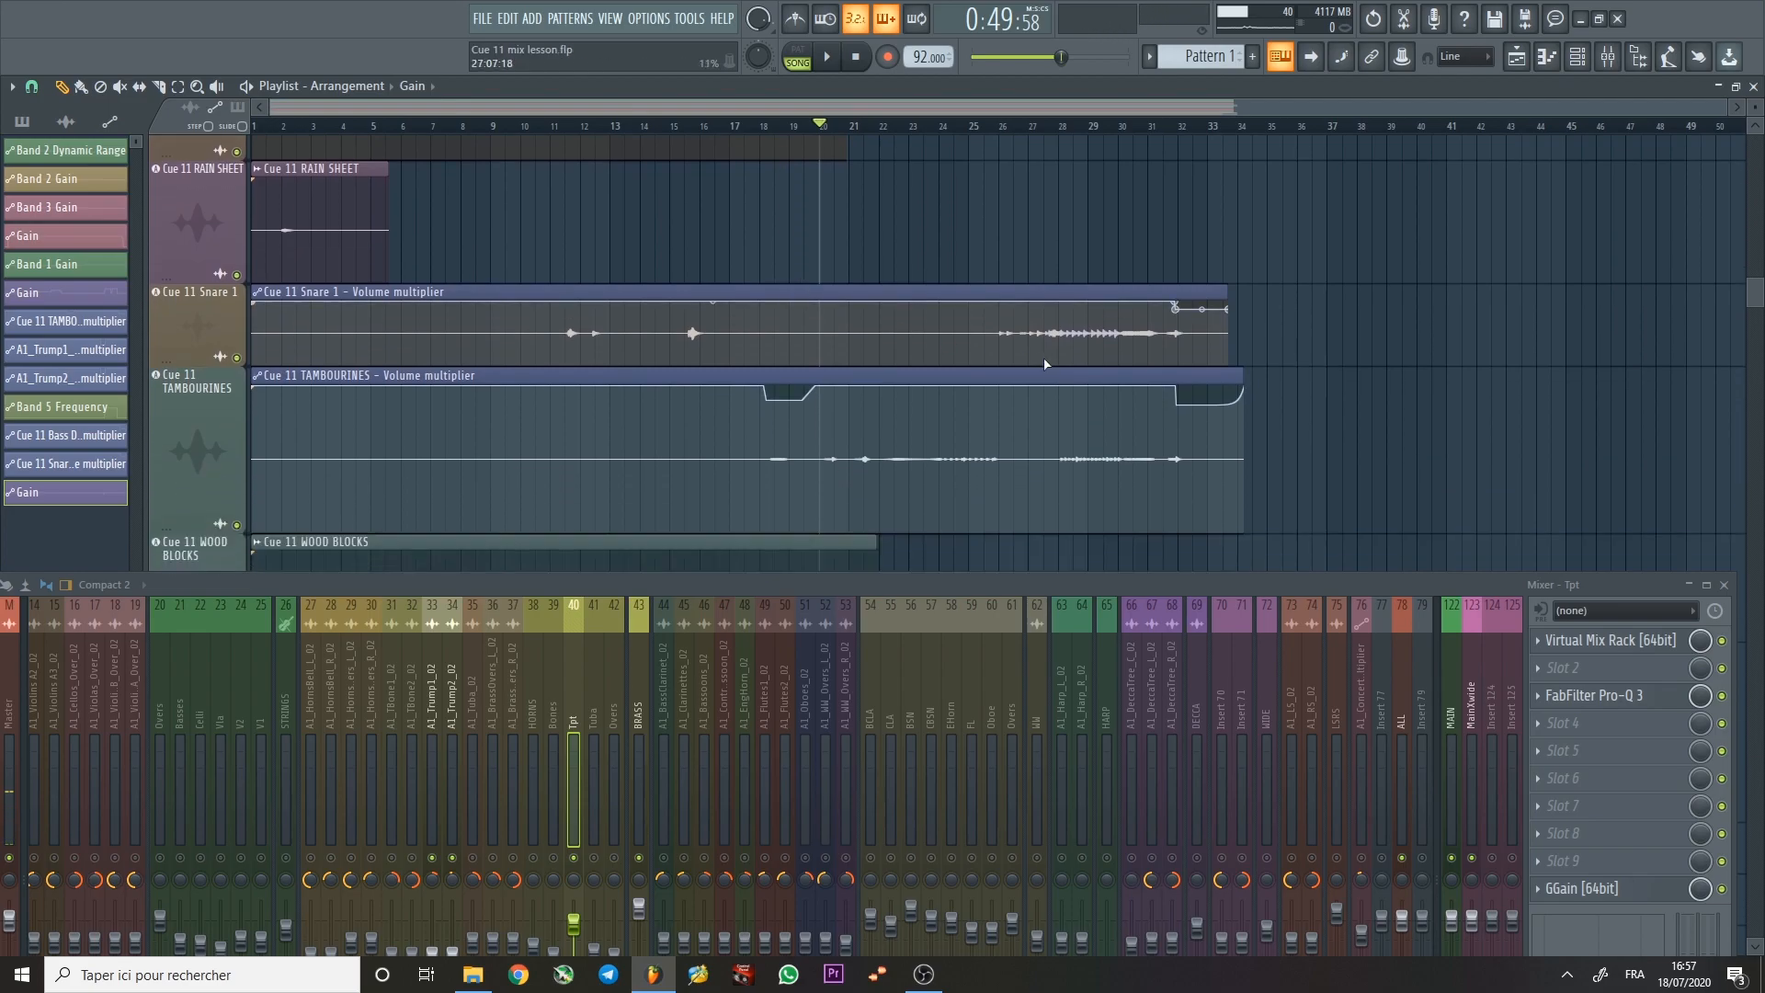
scroll(1059, 371, "down", 2)
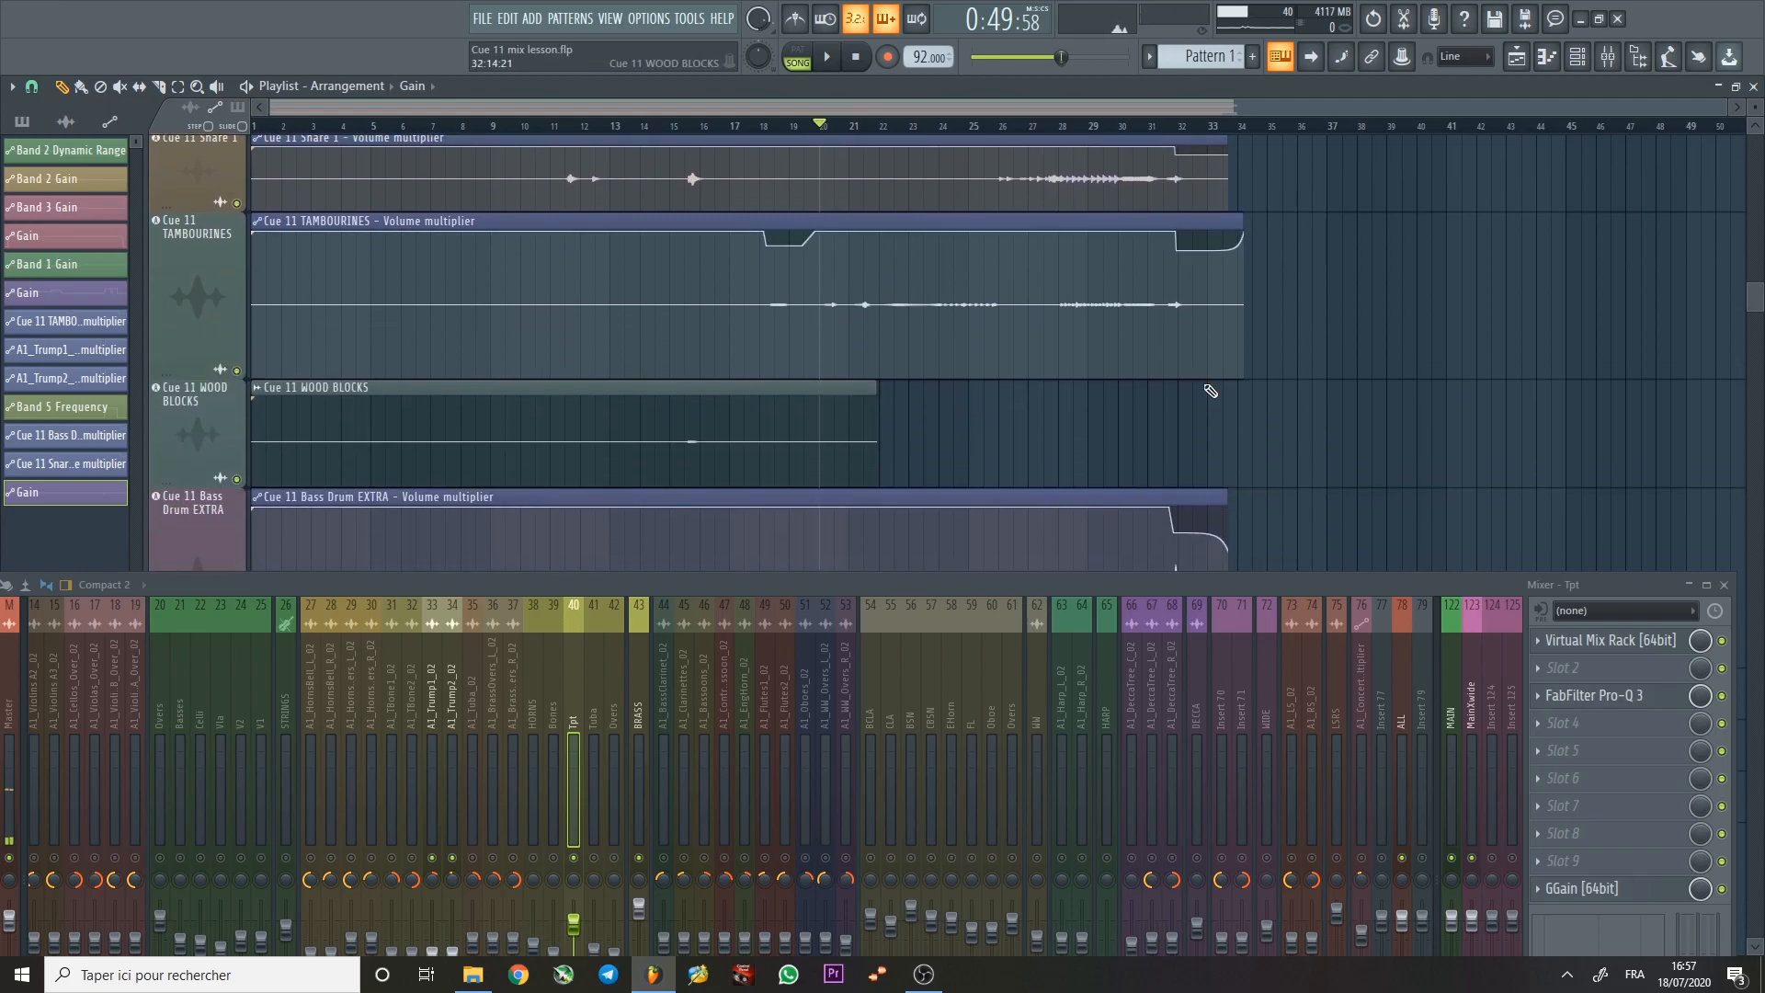
Place the playhead at the tambourines' volume dip near bar 18 and examine the volume automation down to the extra bass drum.
left_click(770, 129)
scroll(773, 234, "up", 3)
scroll(773, 238, "down", 4)
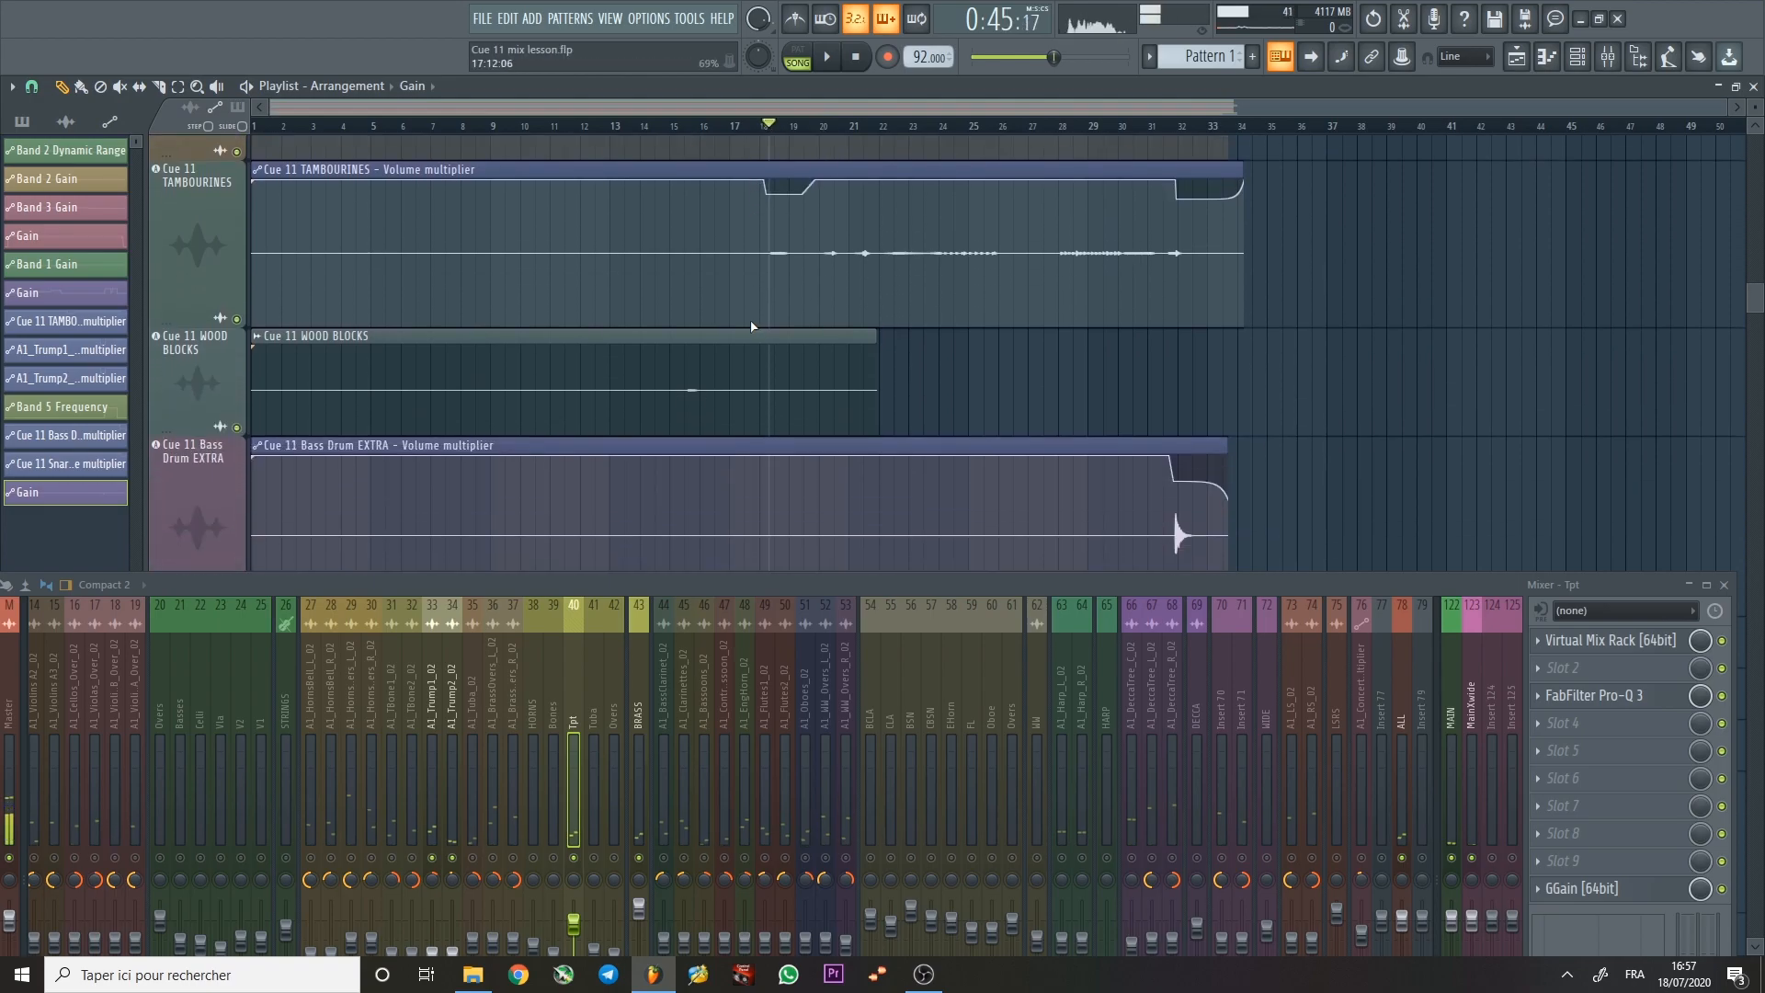
scroll(976, 280, "down", 3)
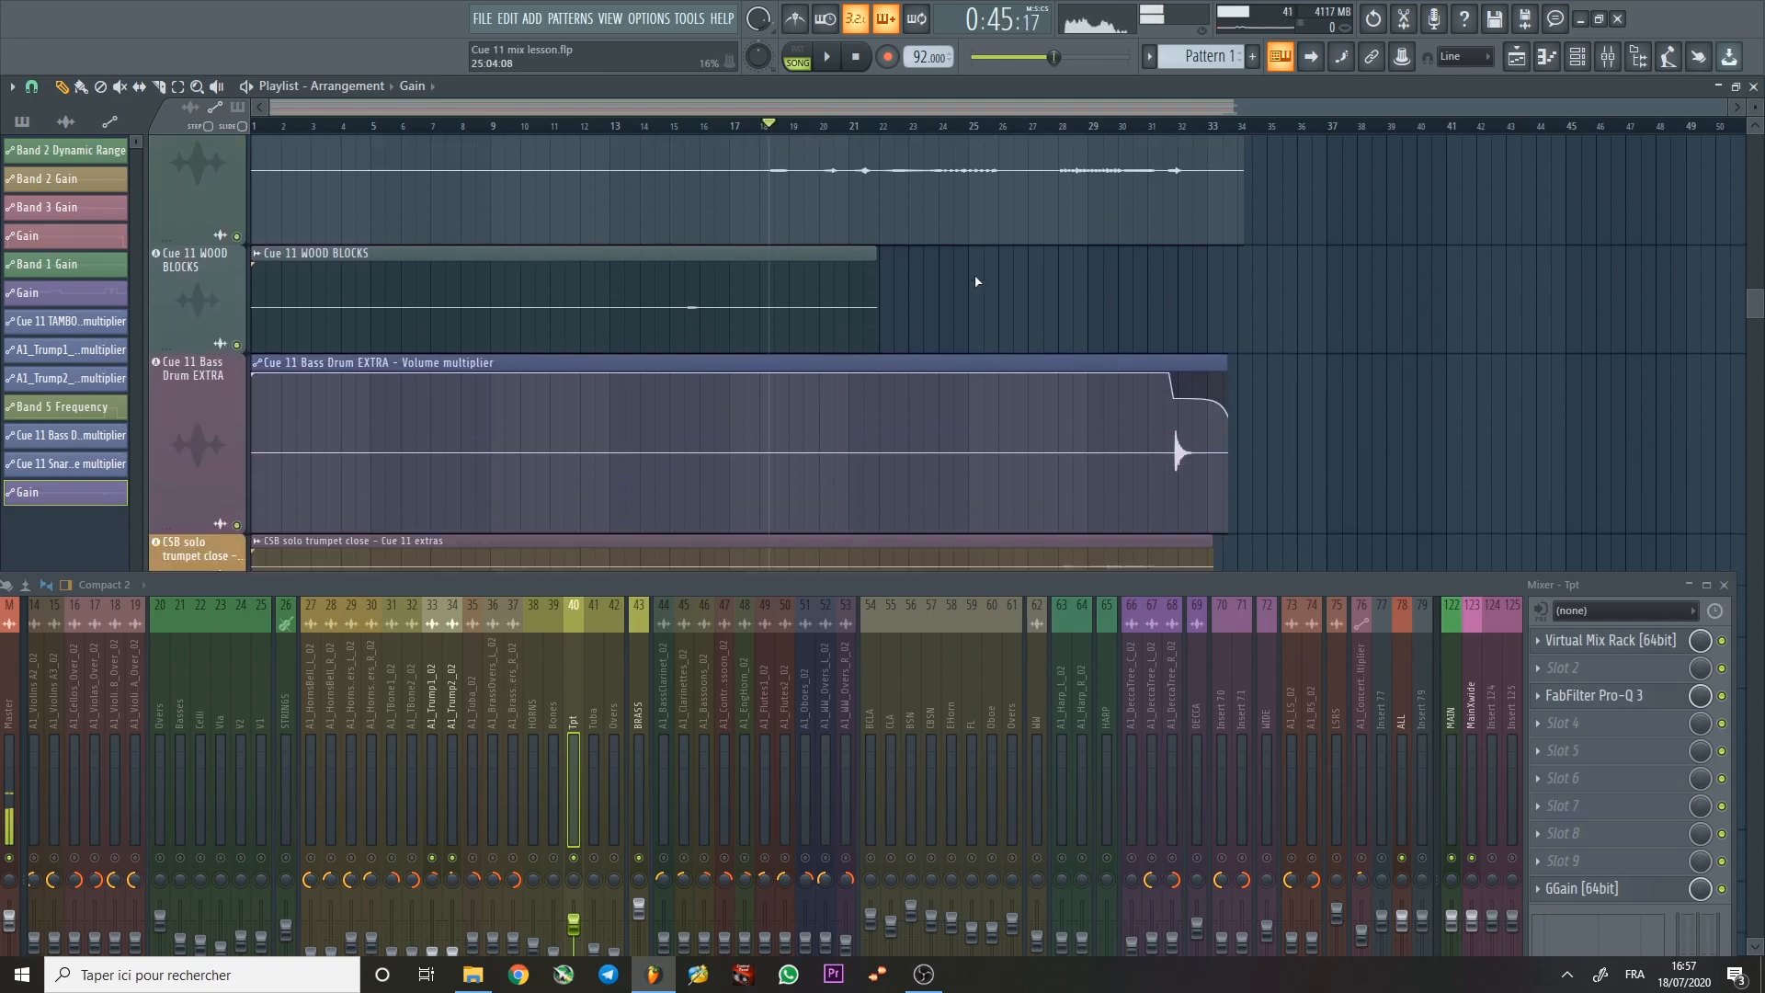
scroll(976, 280, "down", 5)
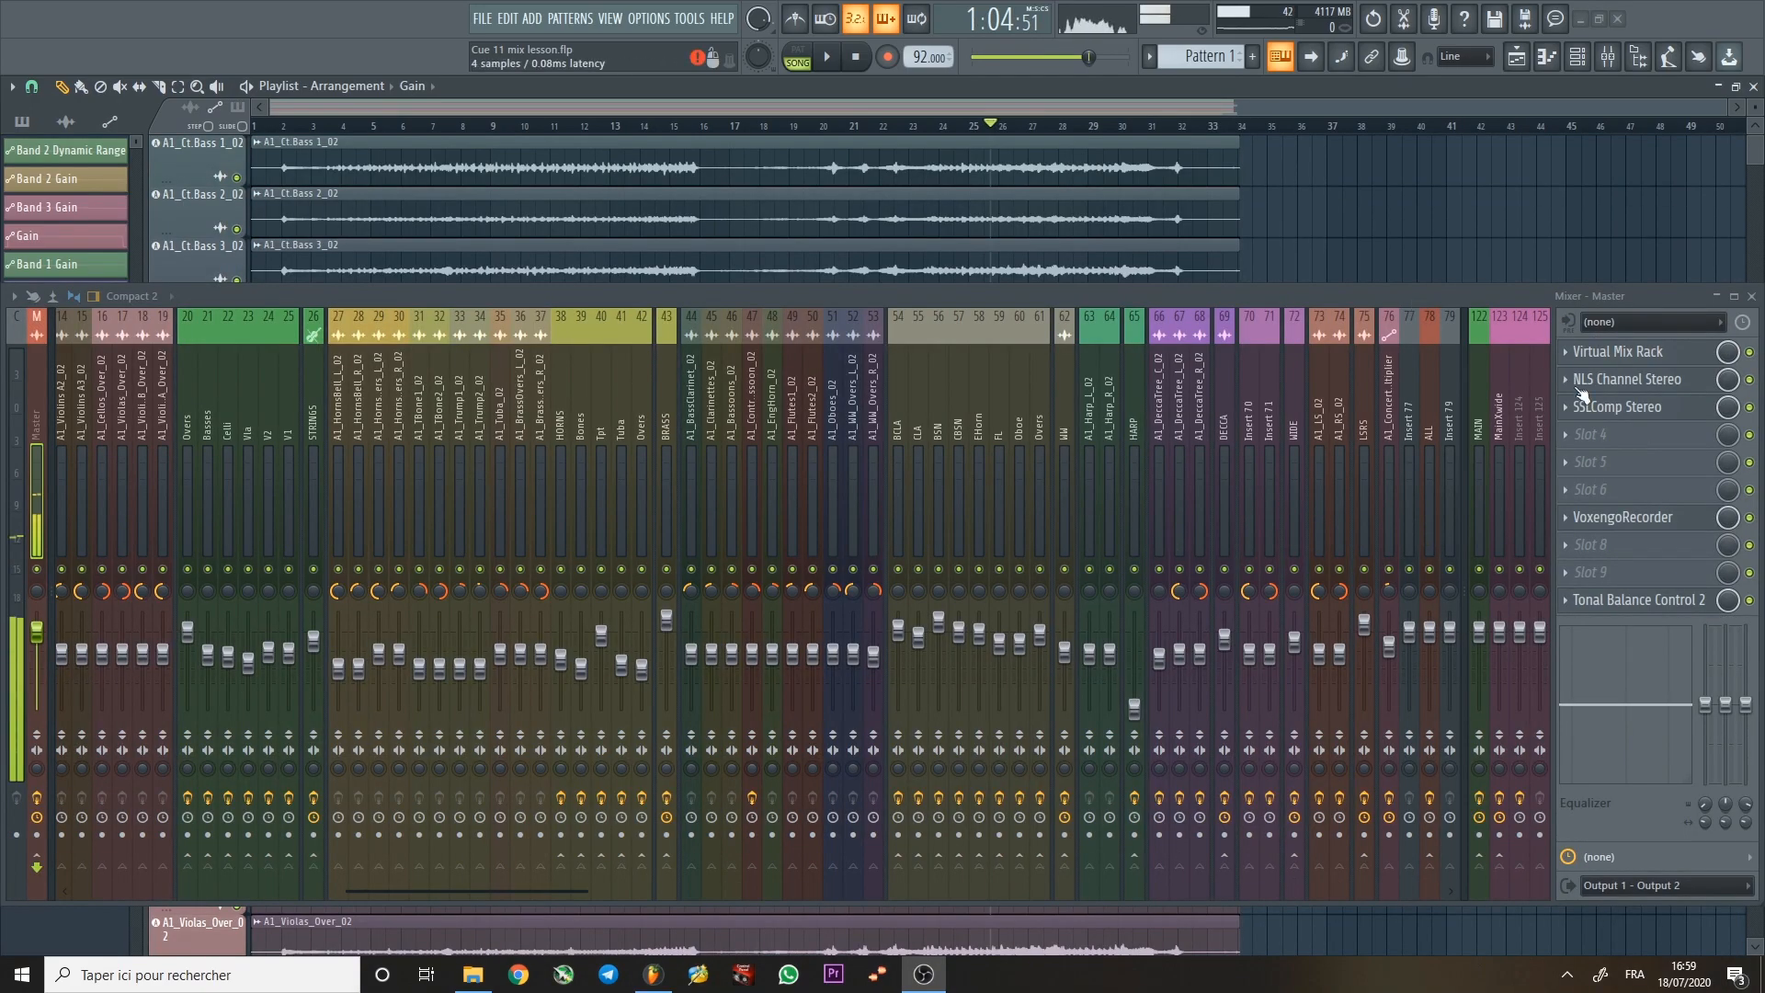
Watch the Master's SSLComp Stereo compression meter while playing the passage around bar 30, and close the compressor.
left_click(1638, 416)
key("space")
left_click_drag(1106, 301, 1063, 432)
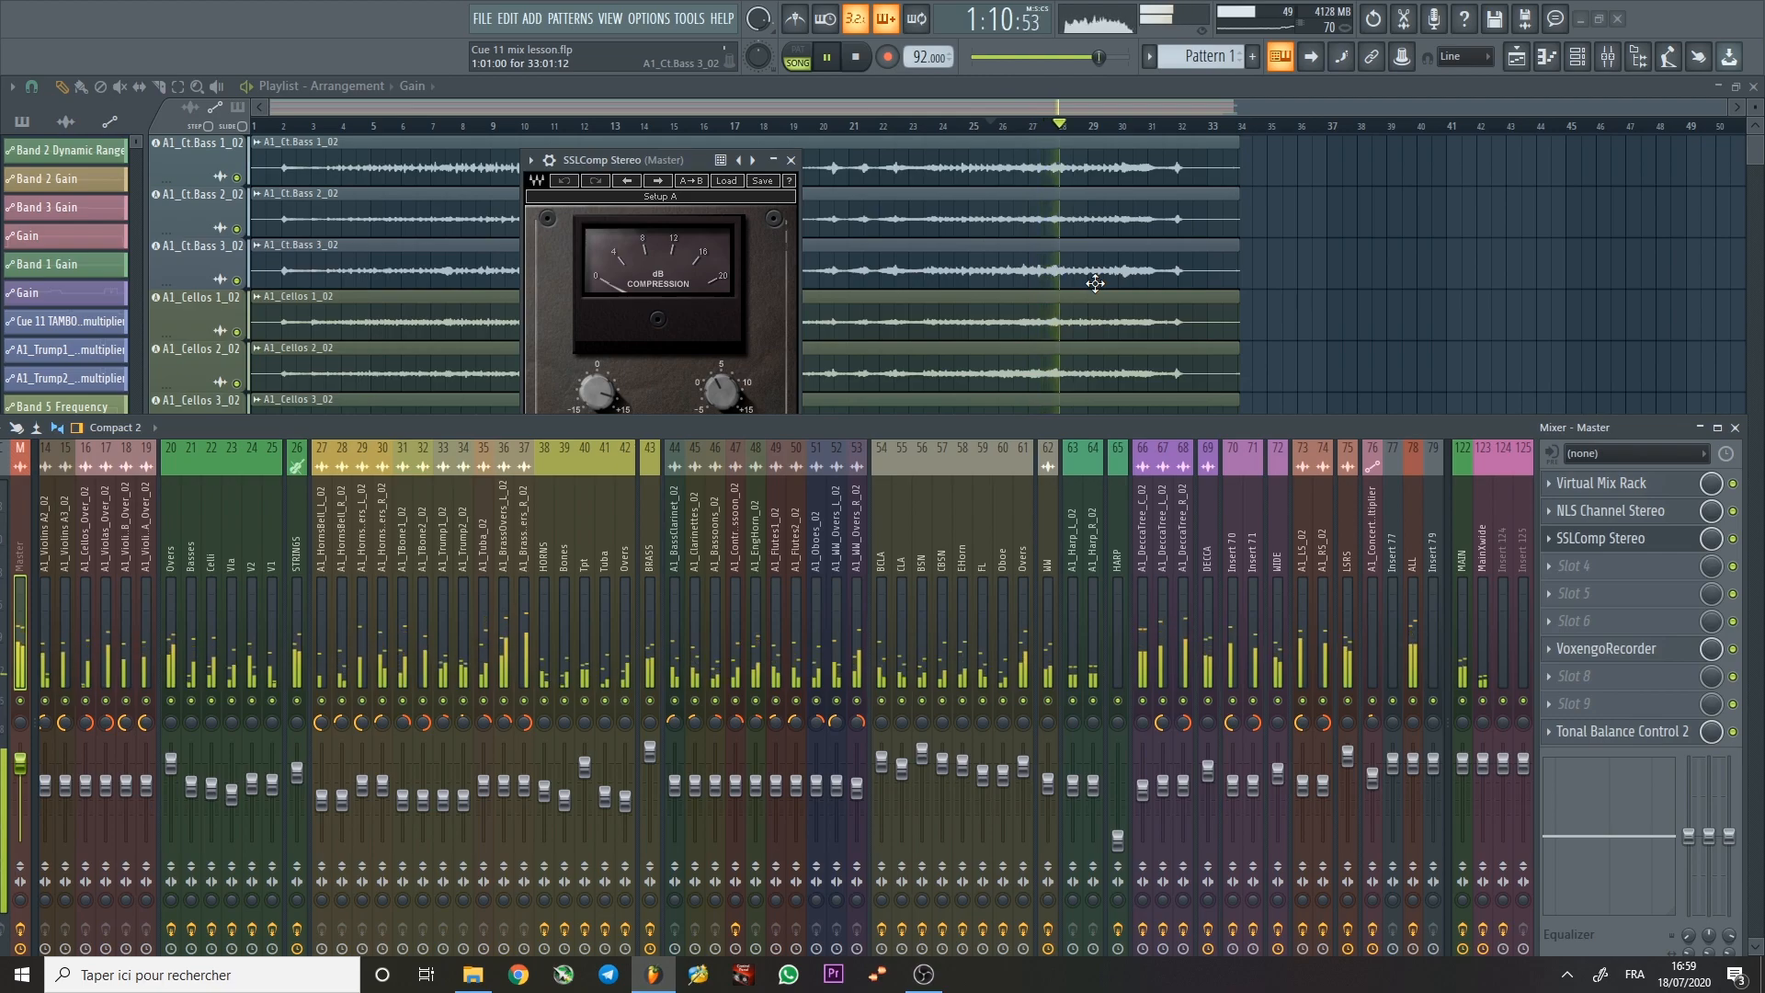
left_click(1118, 126)
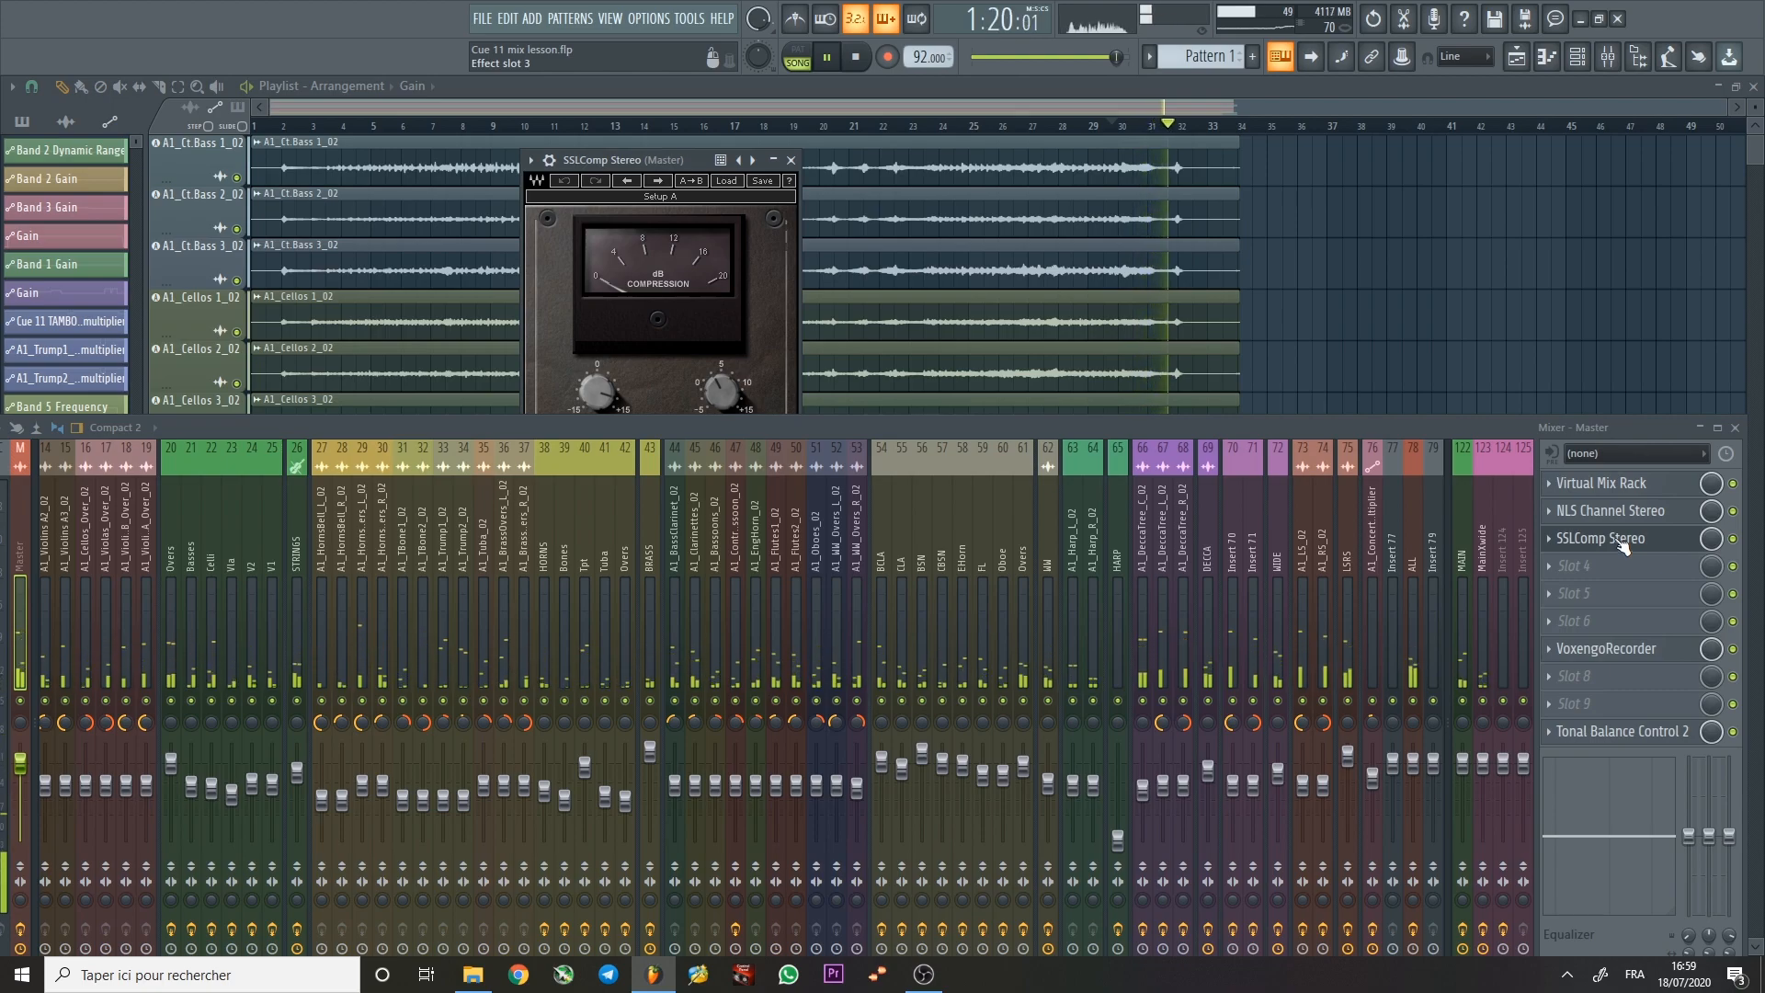
key("space")
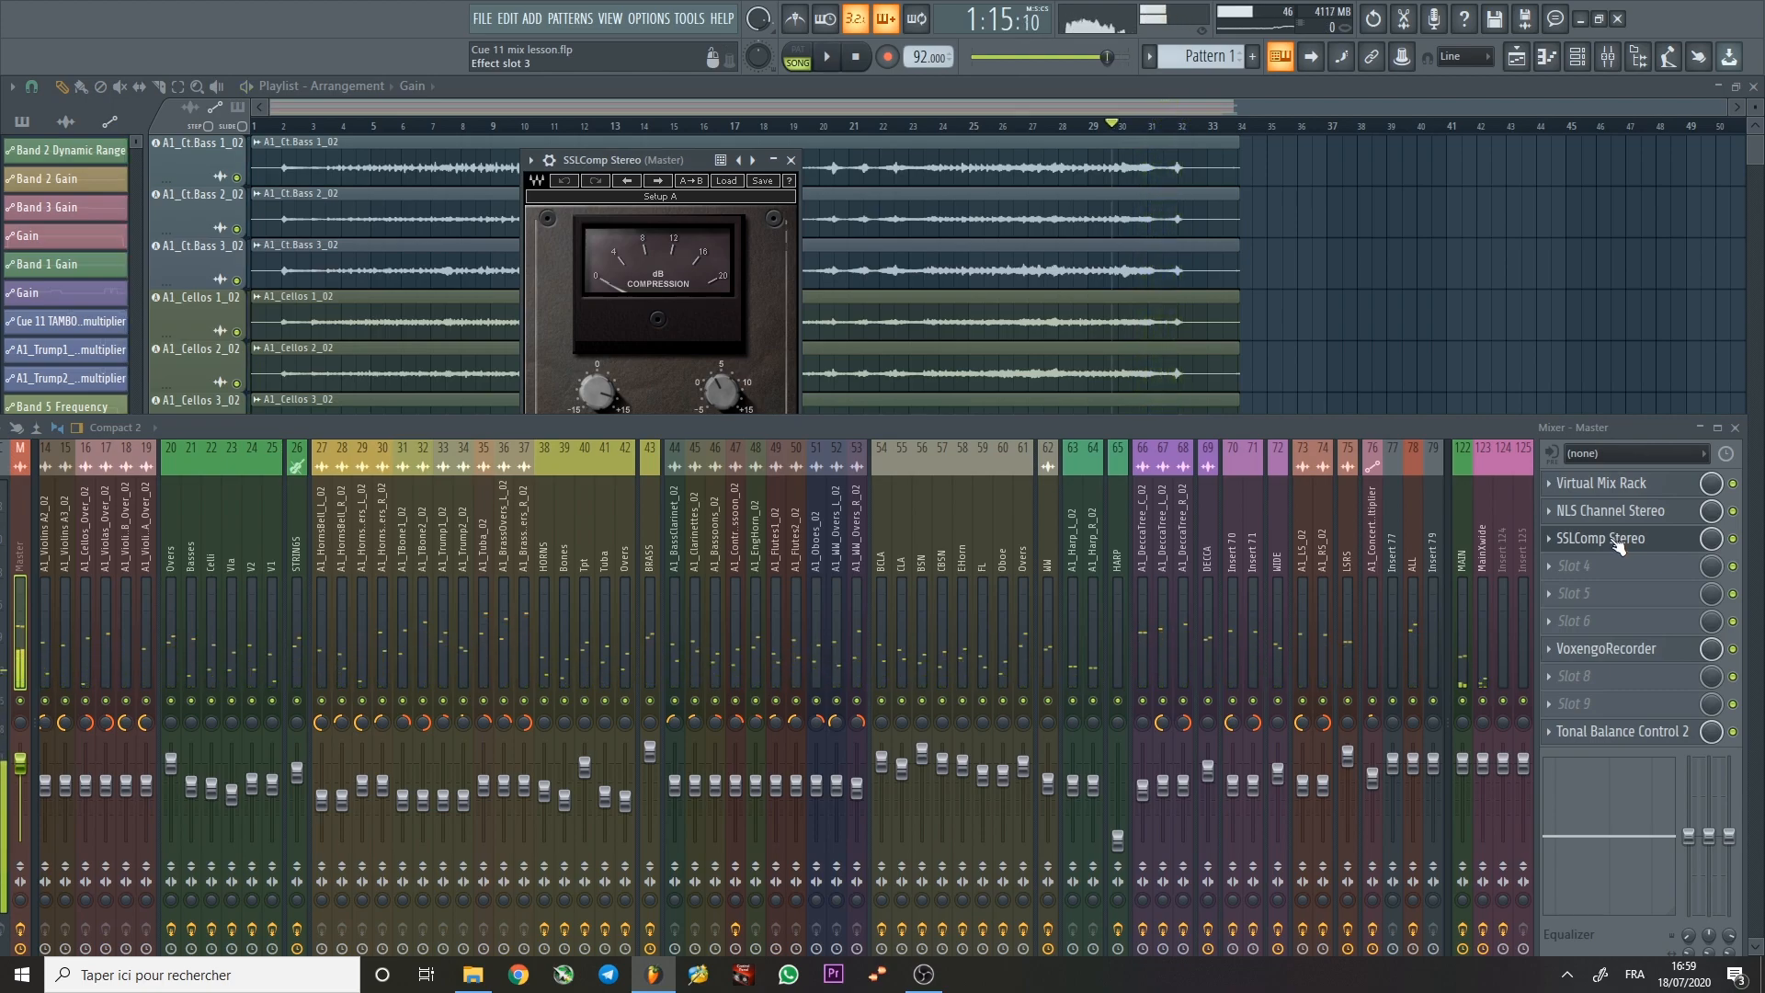
left_click(790, 160)
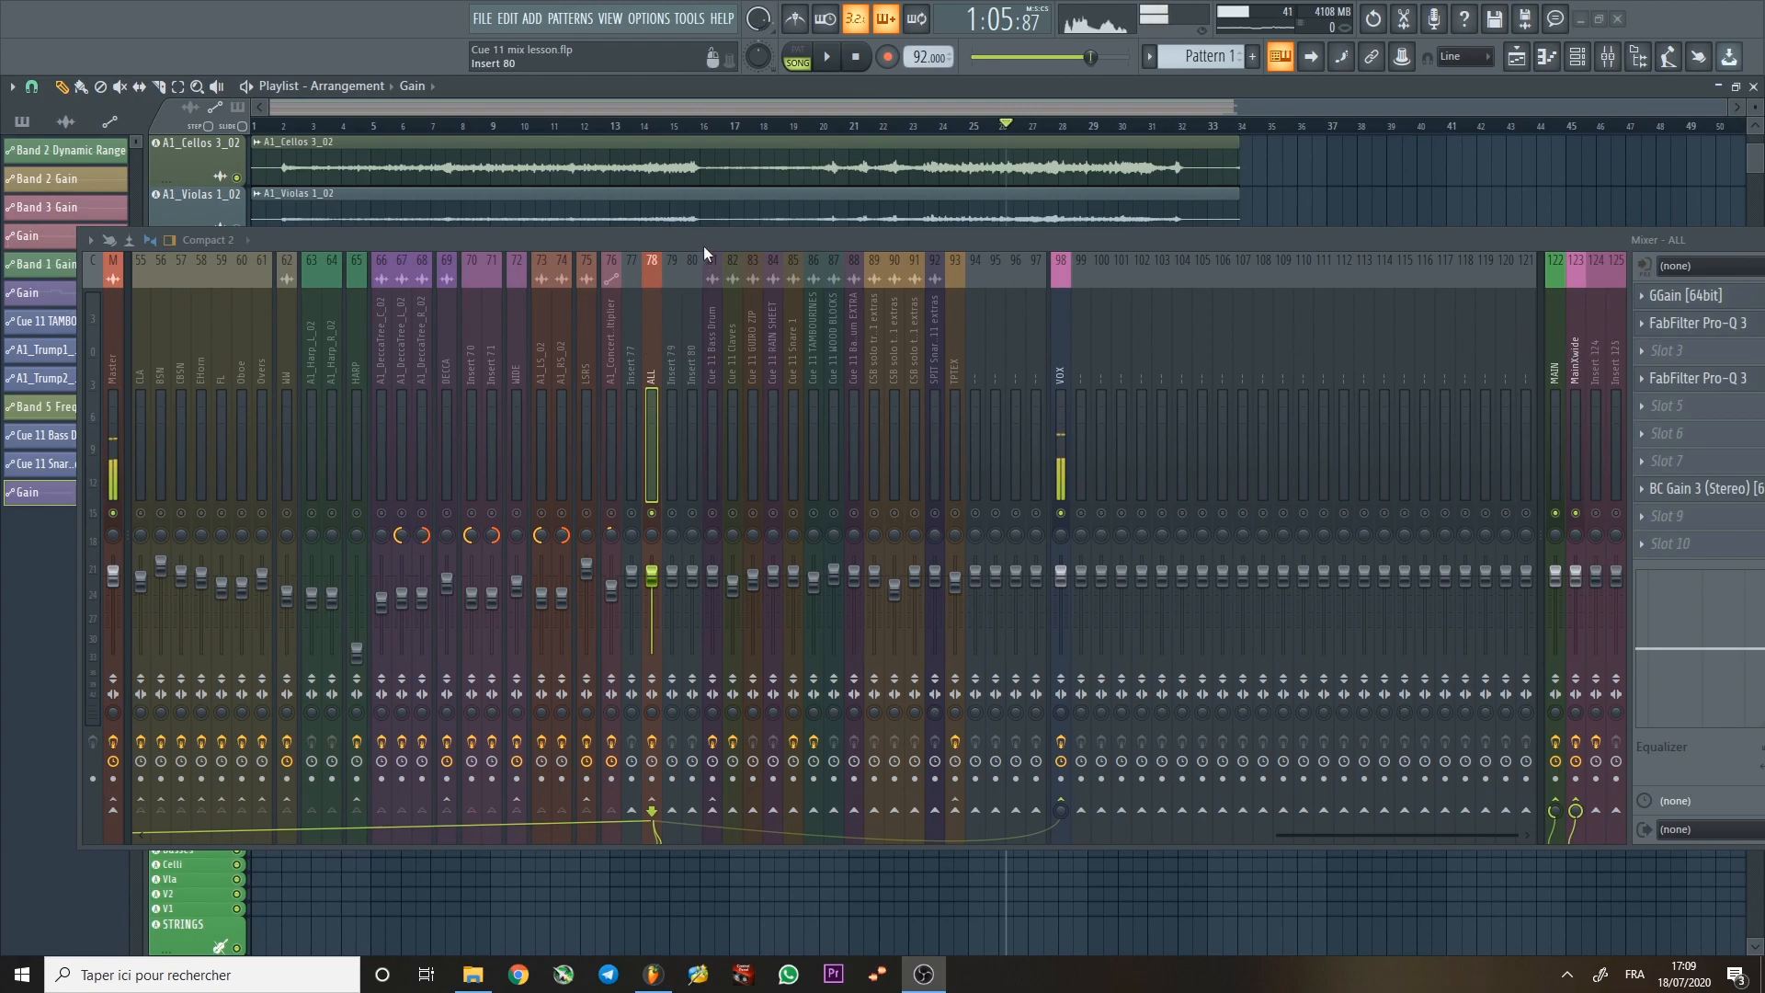
Reposition the mixer and audition the soloed ALL bus from about bar 26.
left_click_drag(704, 246, 680, 237)
key("space")
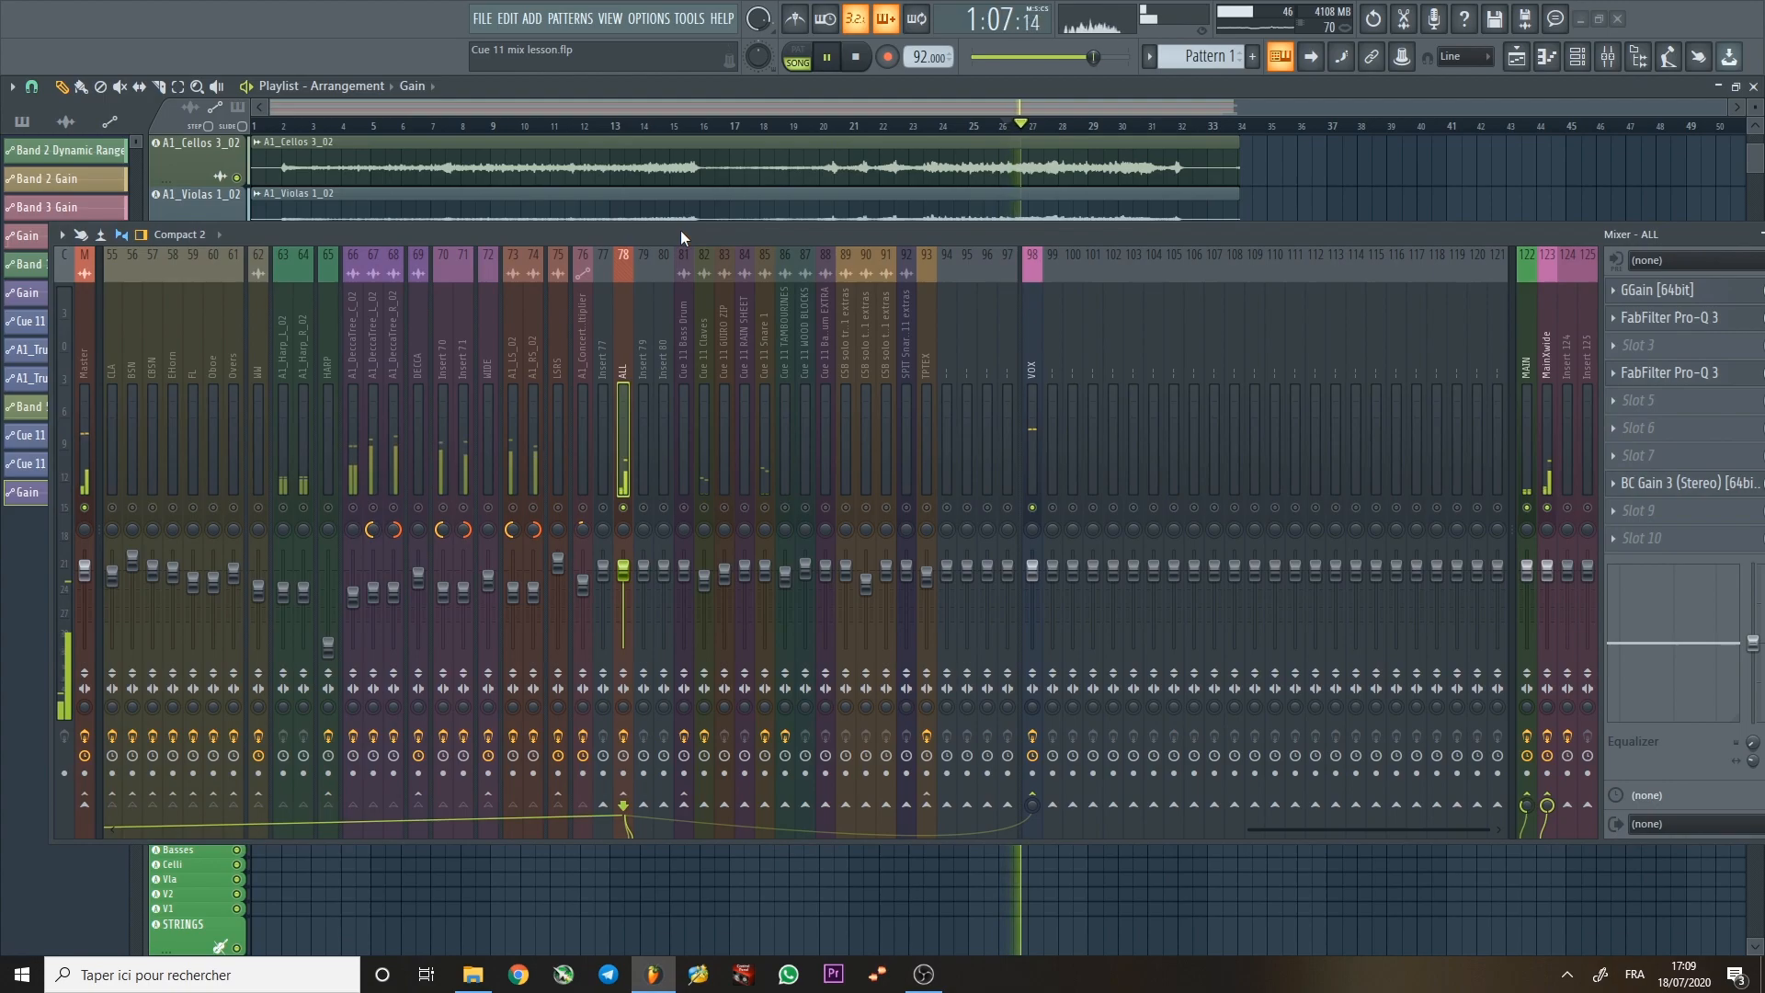
key("space")
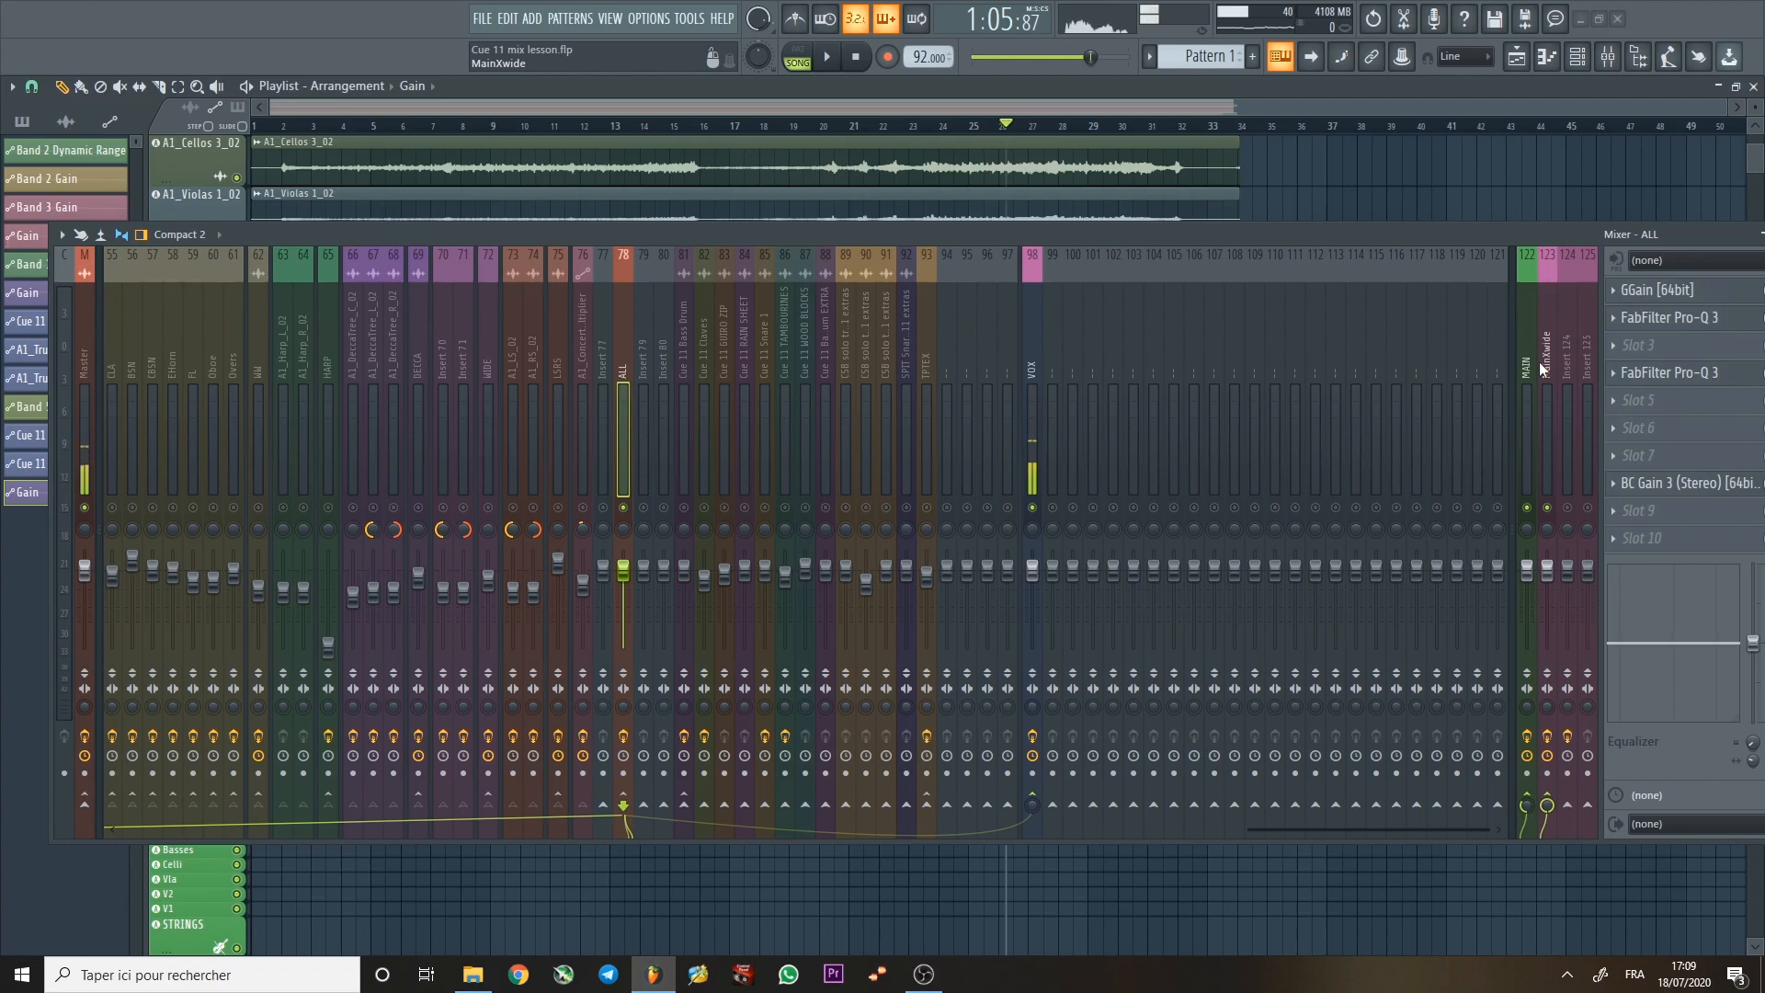
Check the A1_HornsBell_L_02 insert's routing, and replay the soloed passage with the ALL bus selected.
left_click_drag(912, 296, 568, 375)
left_click(655, 333)
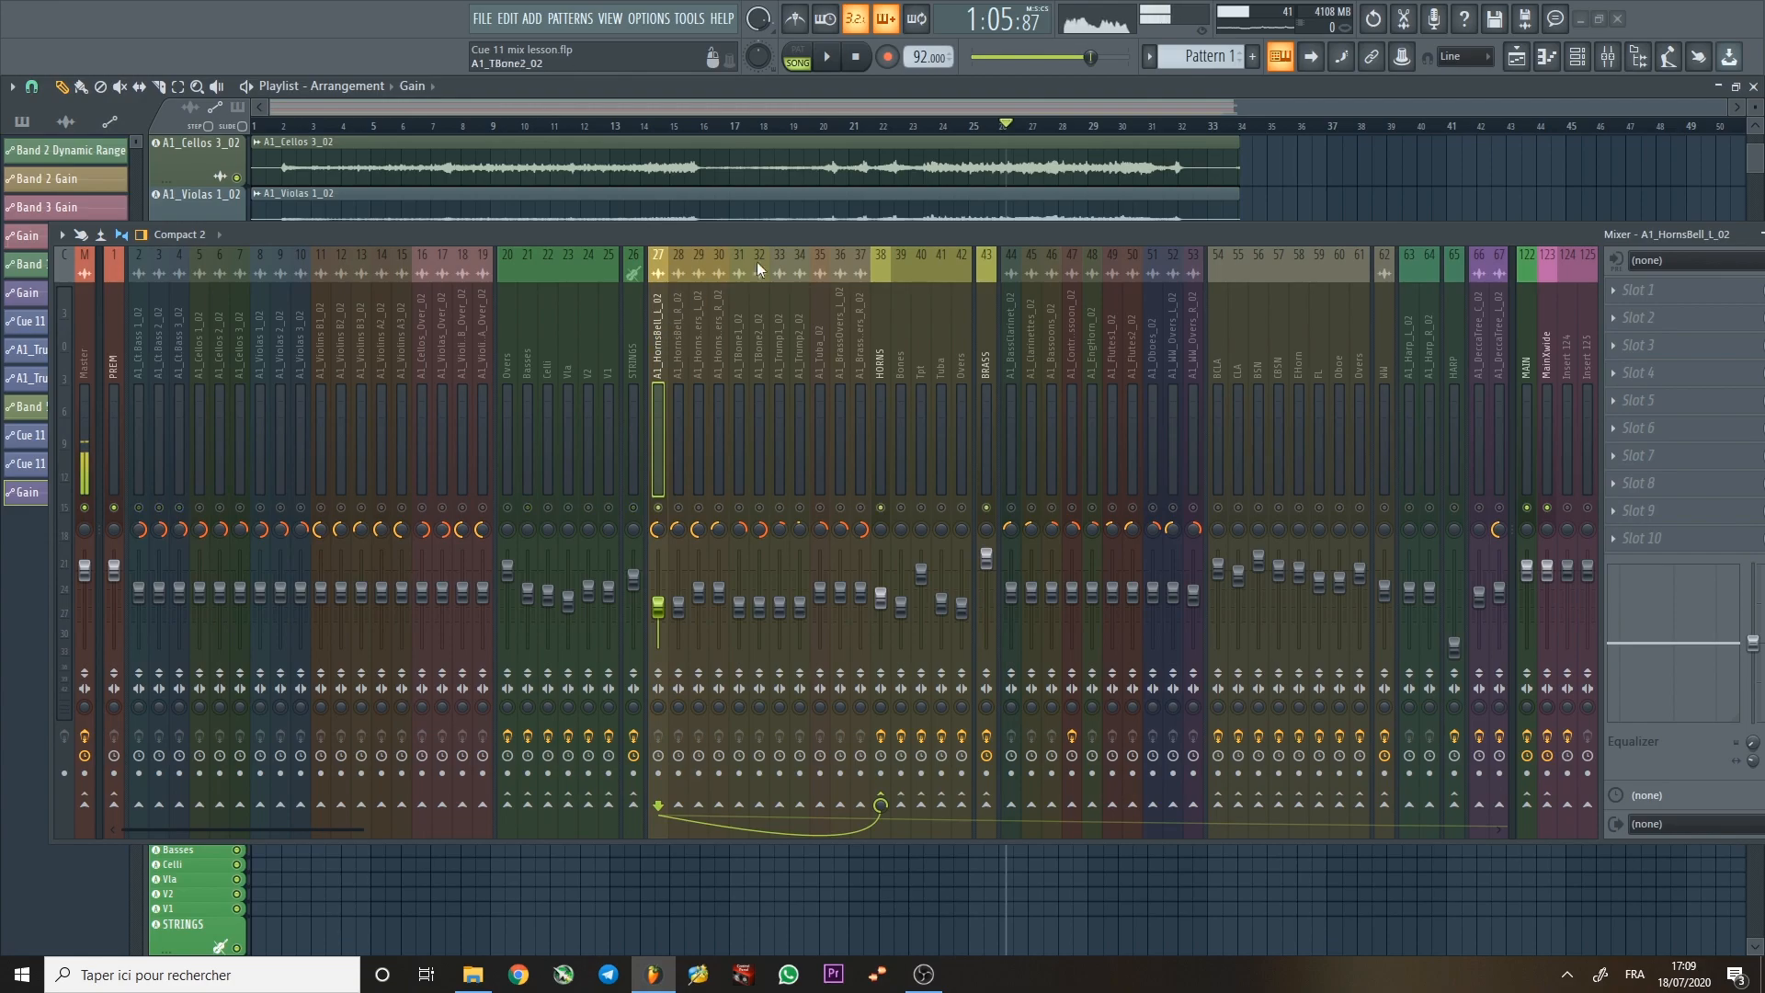
left_click_drag(335, 831, 1416, 825)
key("space")
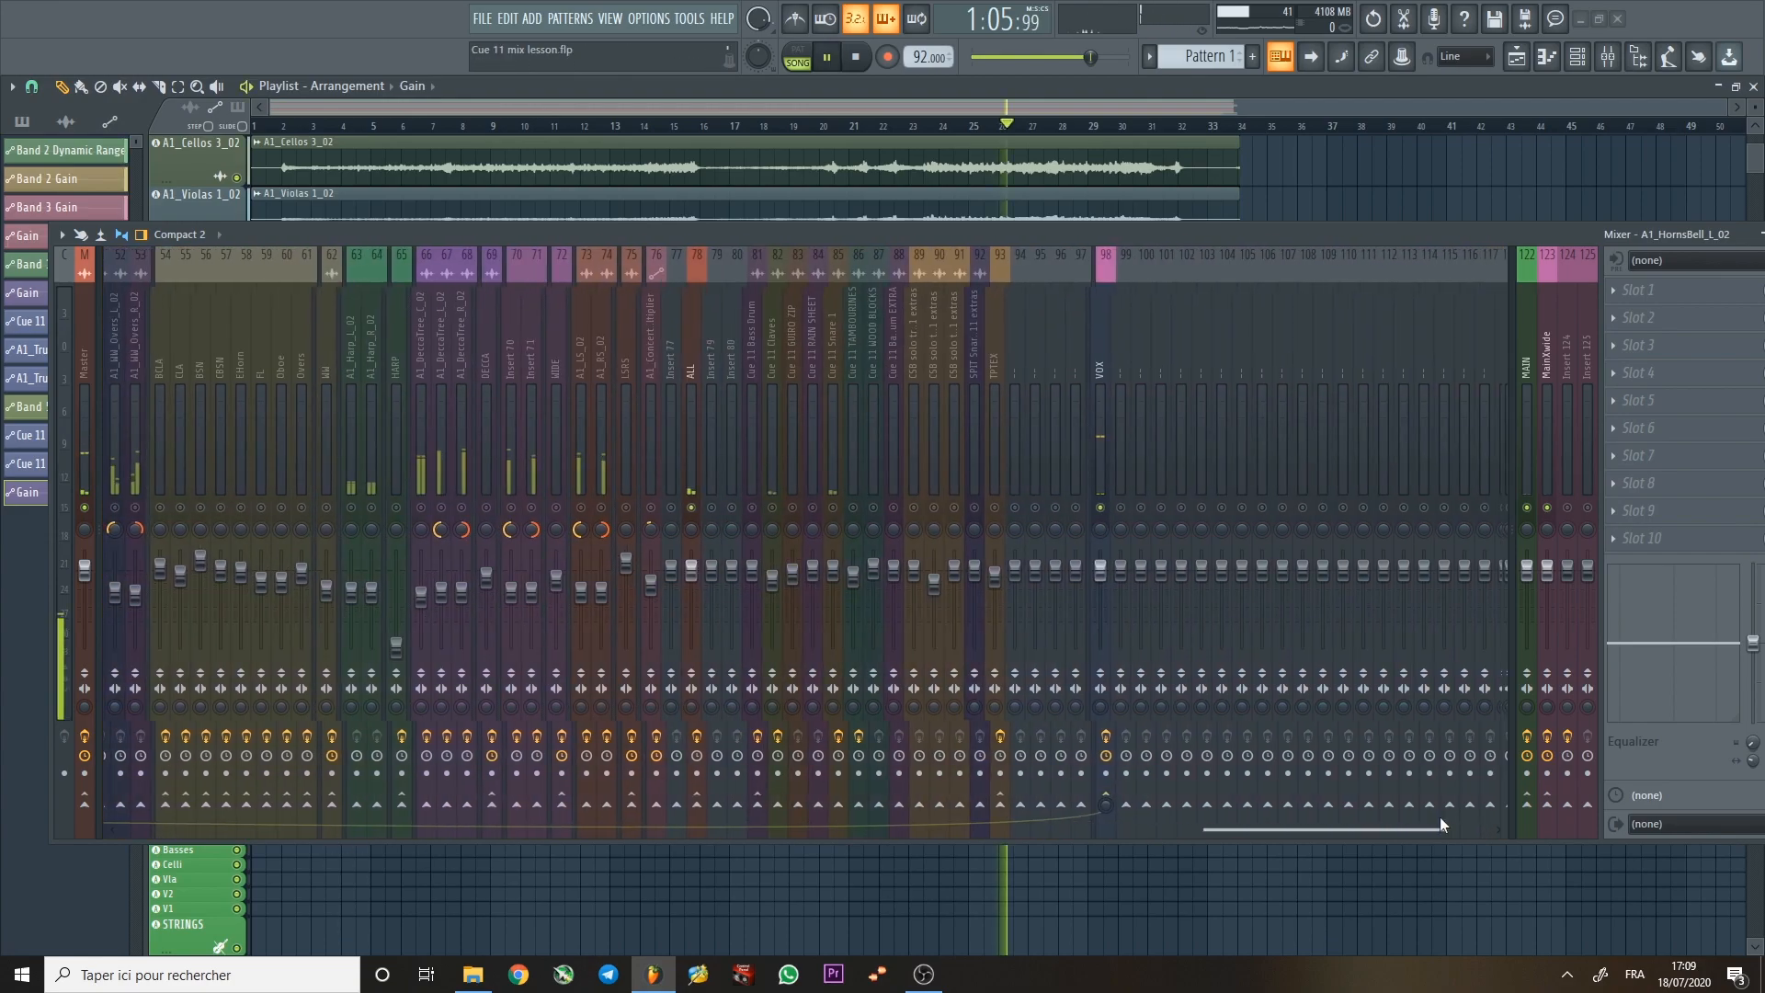
left_click(633, 351)
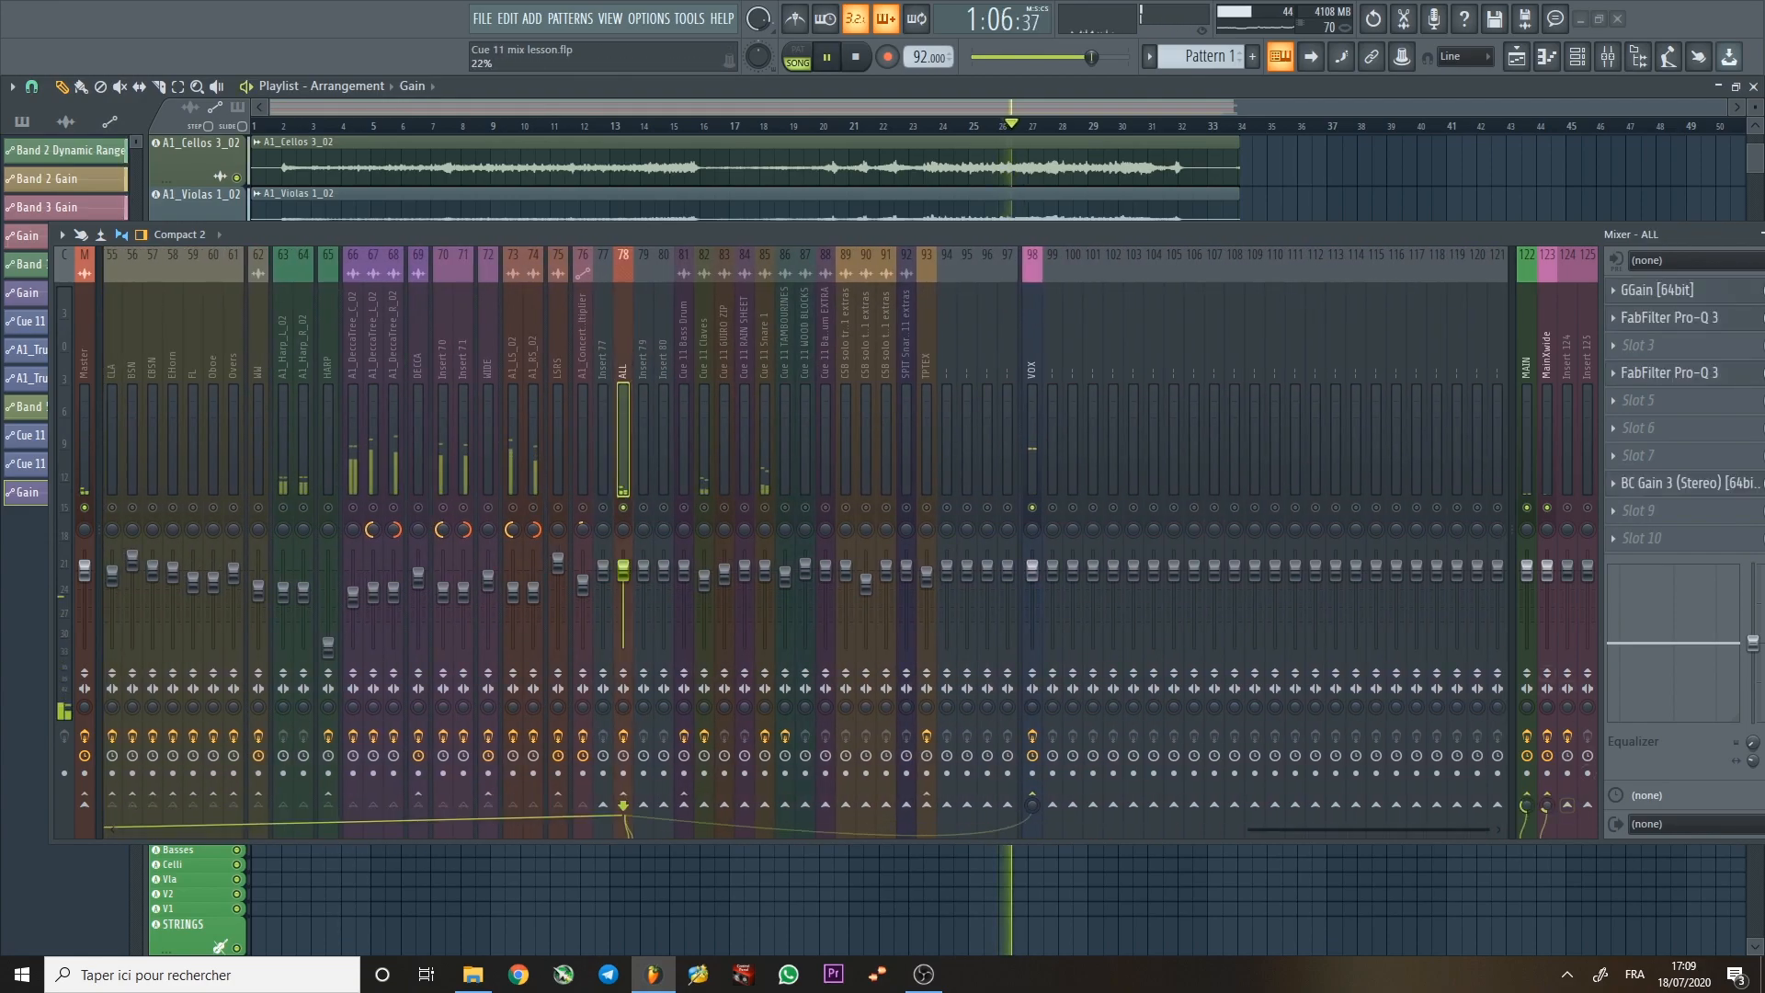
key("space")
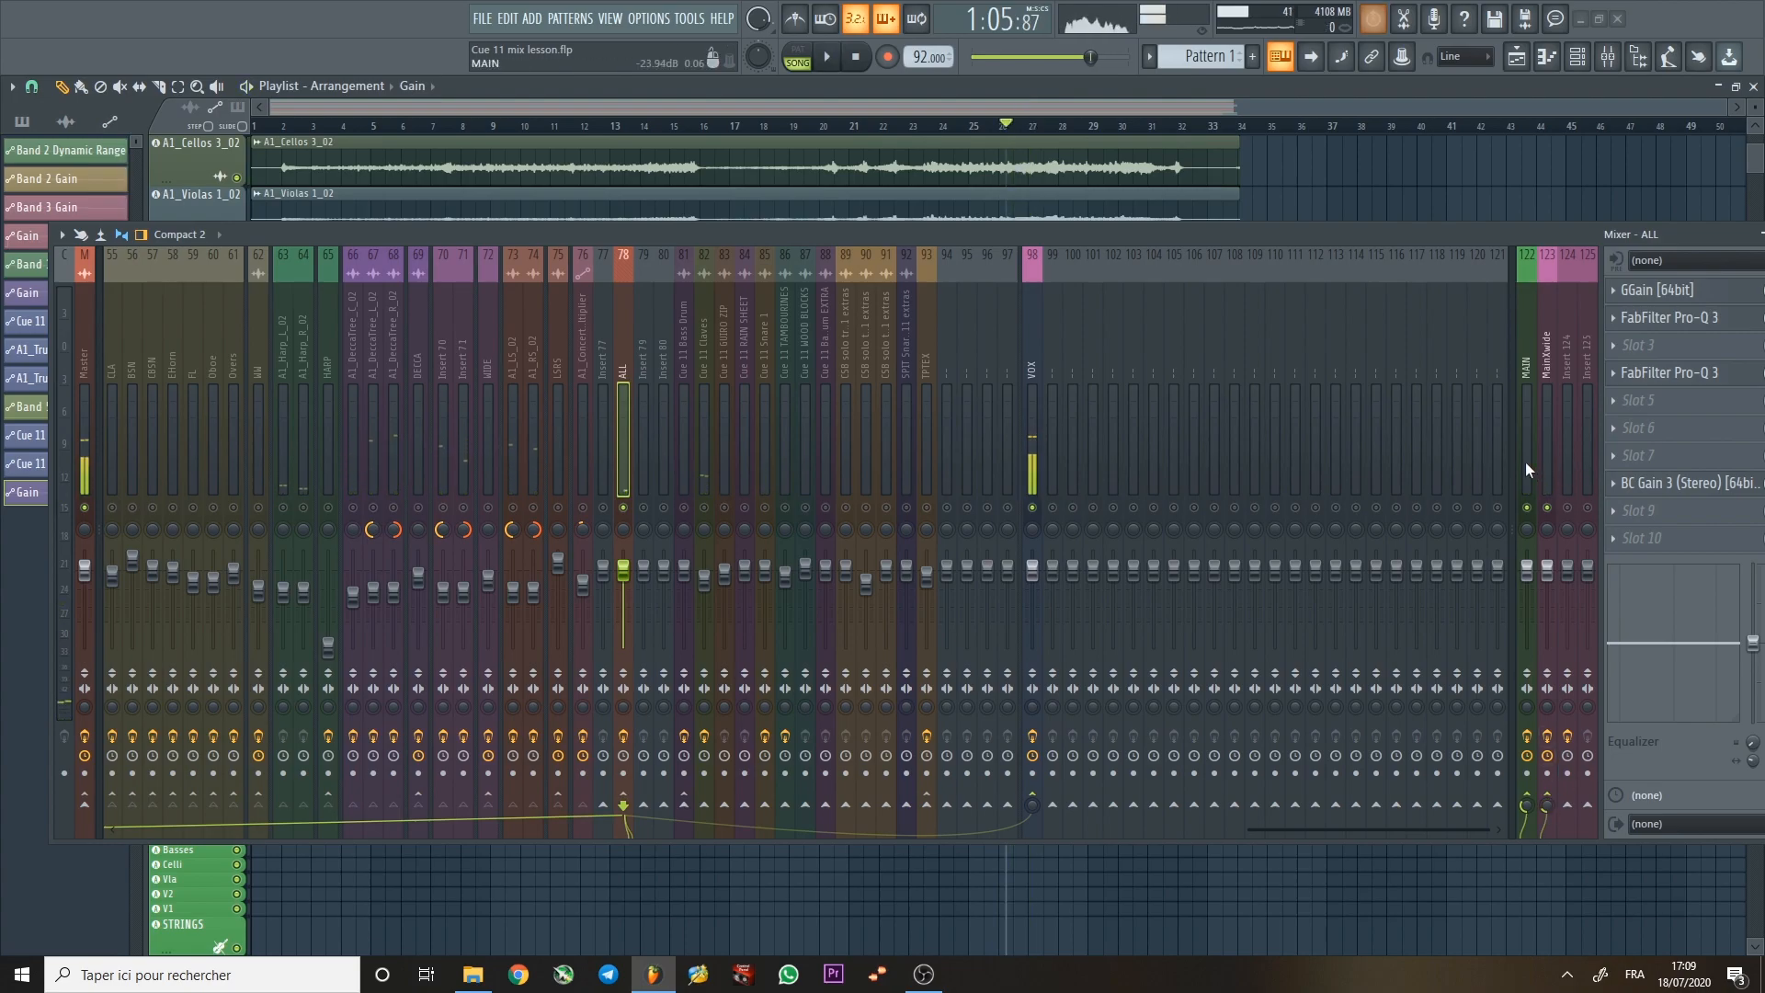
Inspect the parallel VSS3 and VerbSuite Classics map in the MAIN bus's Patcher, and close it.
left_click(1523, 349)
left_click(1655, 291)
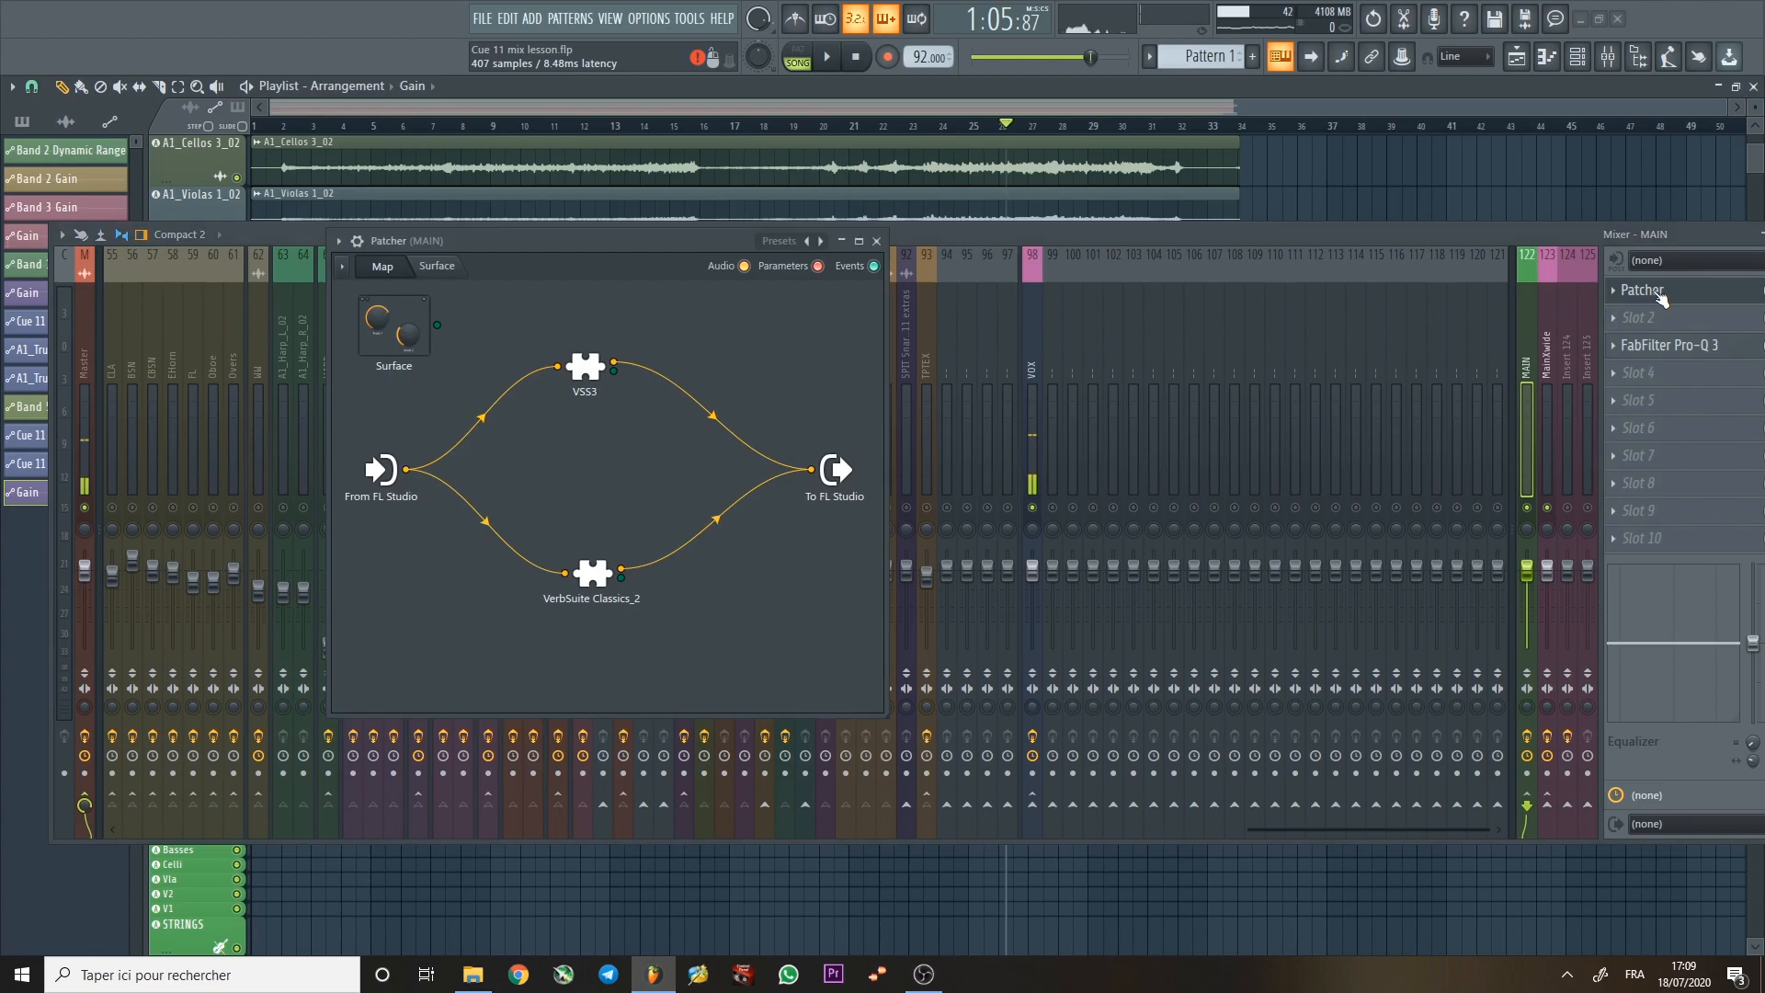
key("Escape")
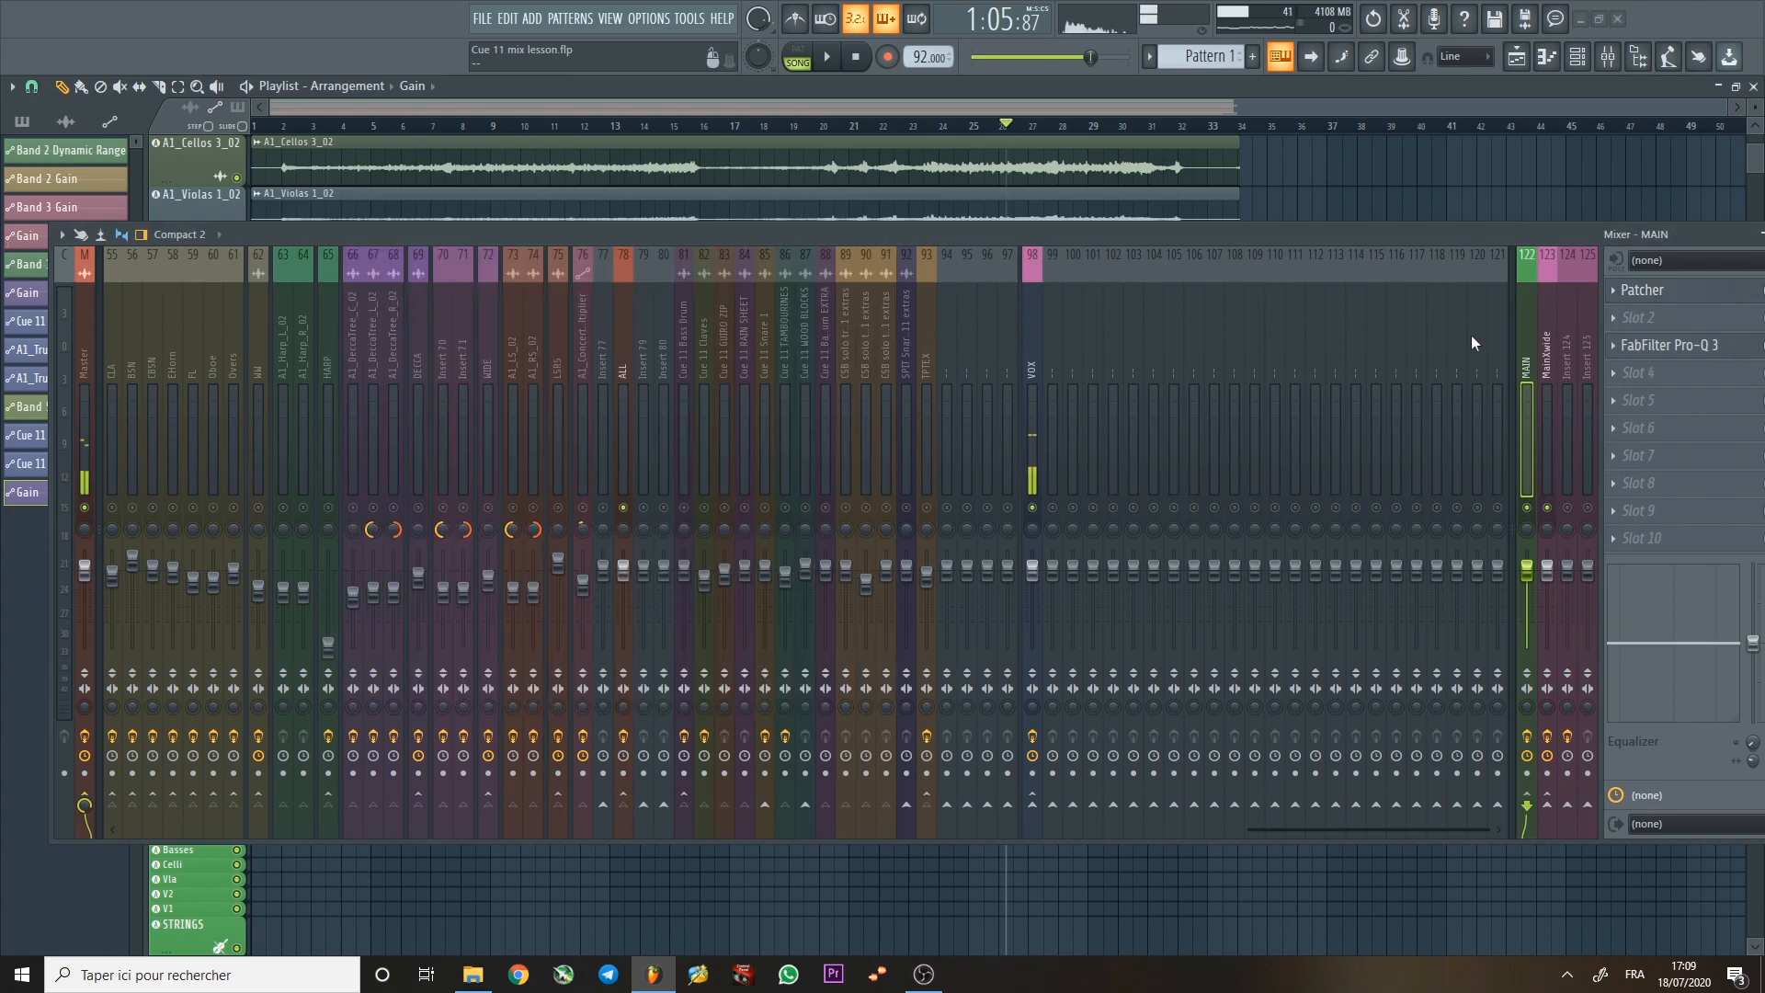
Inspect the stereo shaper, VSS3 and Pan Knob chains in the MainXwide bus's Patcher, and close it.
left_click(1551, 335)
left_click(1655, 291)
left_click_drag(719, 331, 715, 353)
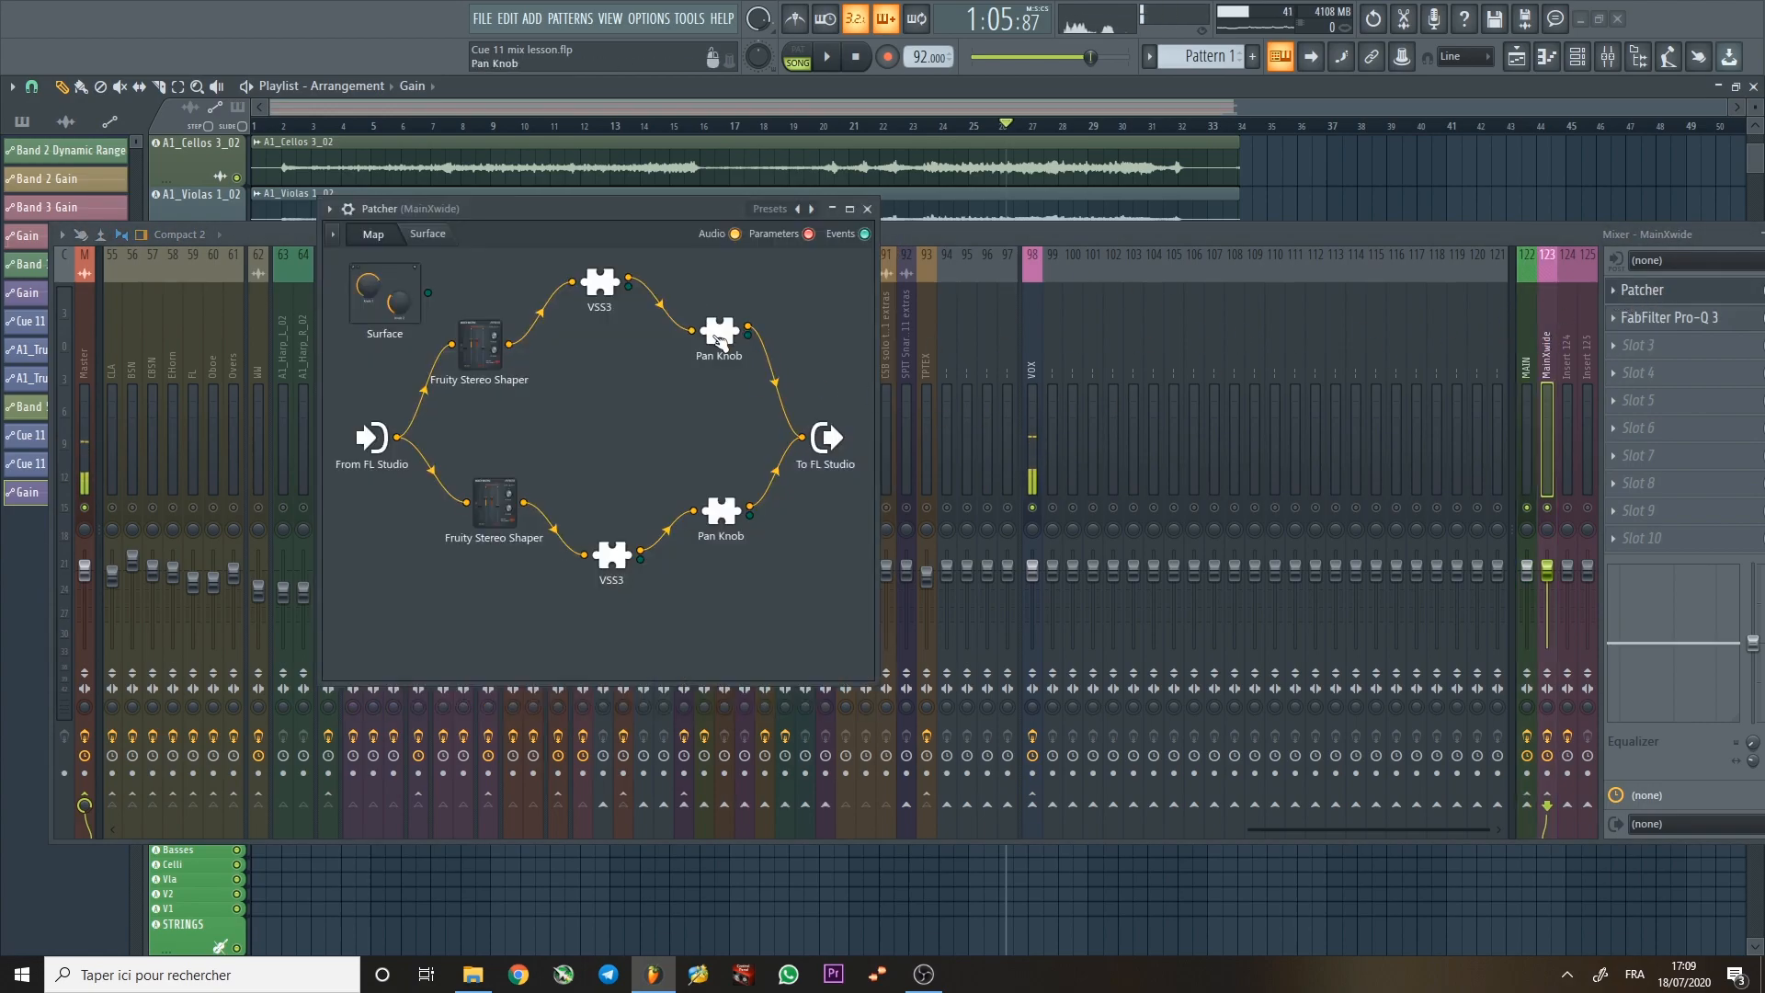
left_click_drag(723, 515, 723, 520)
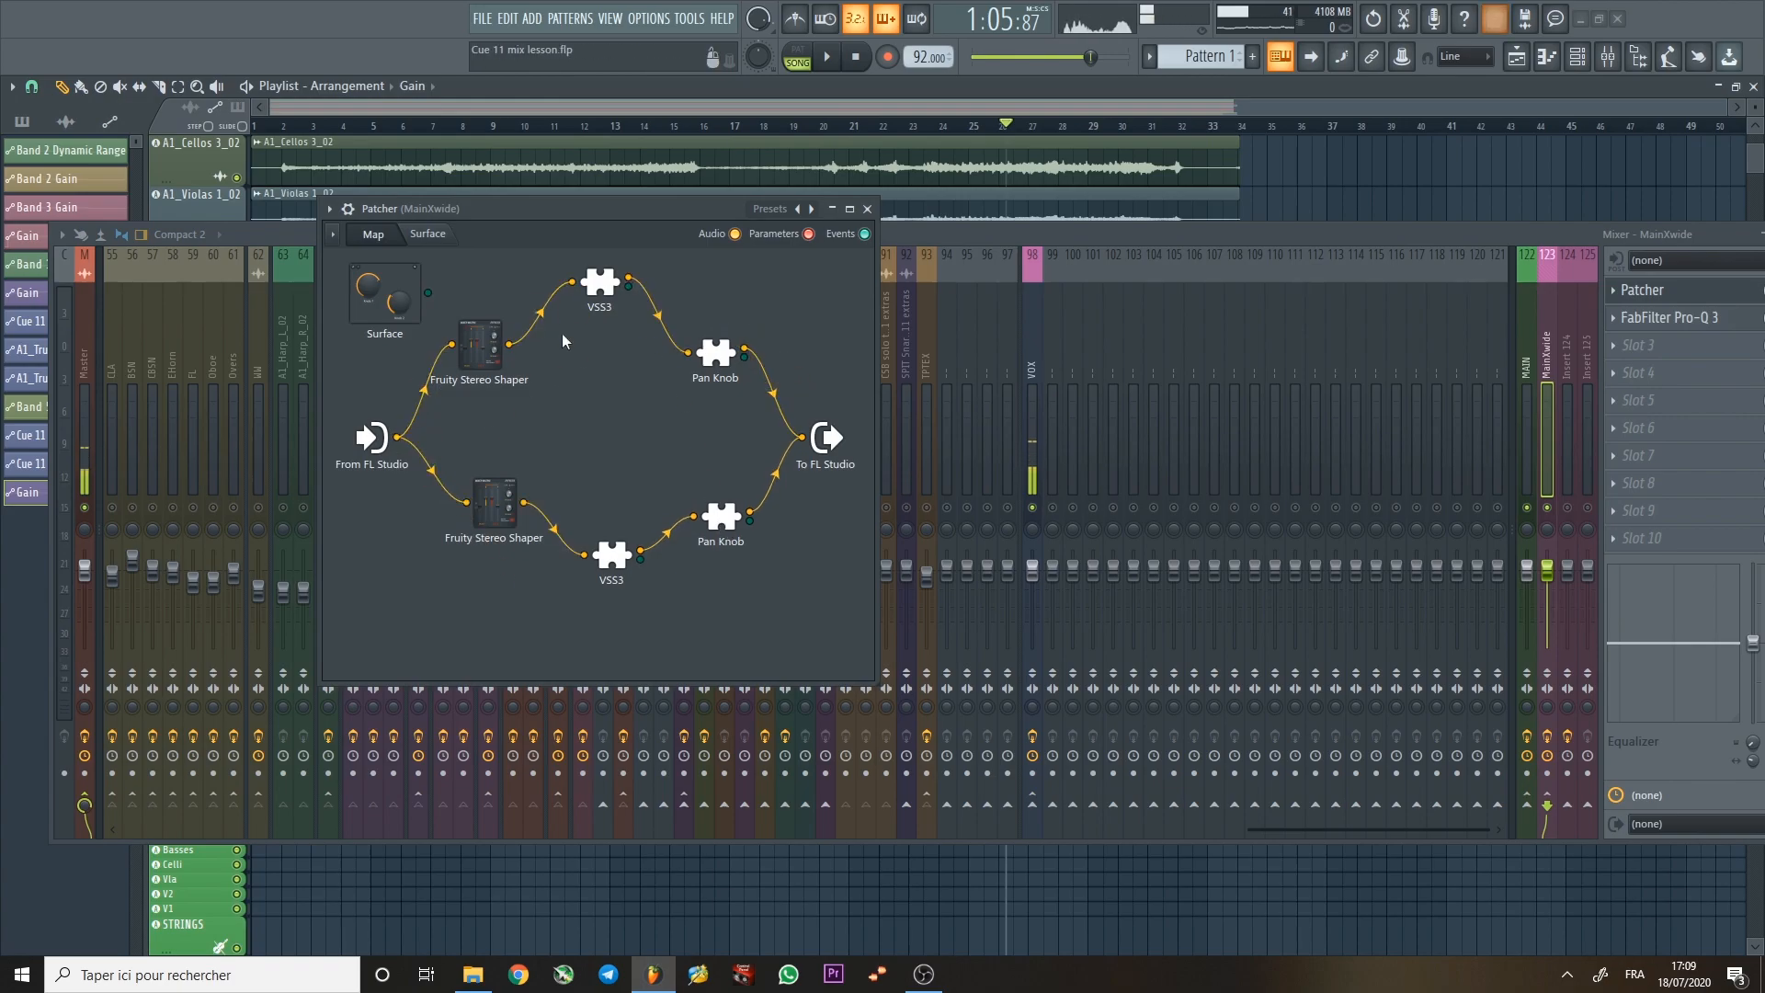
left_click(867, 209)
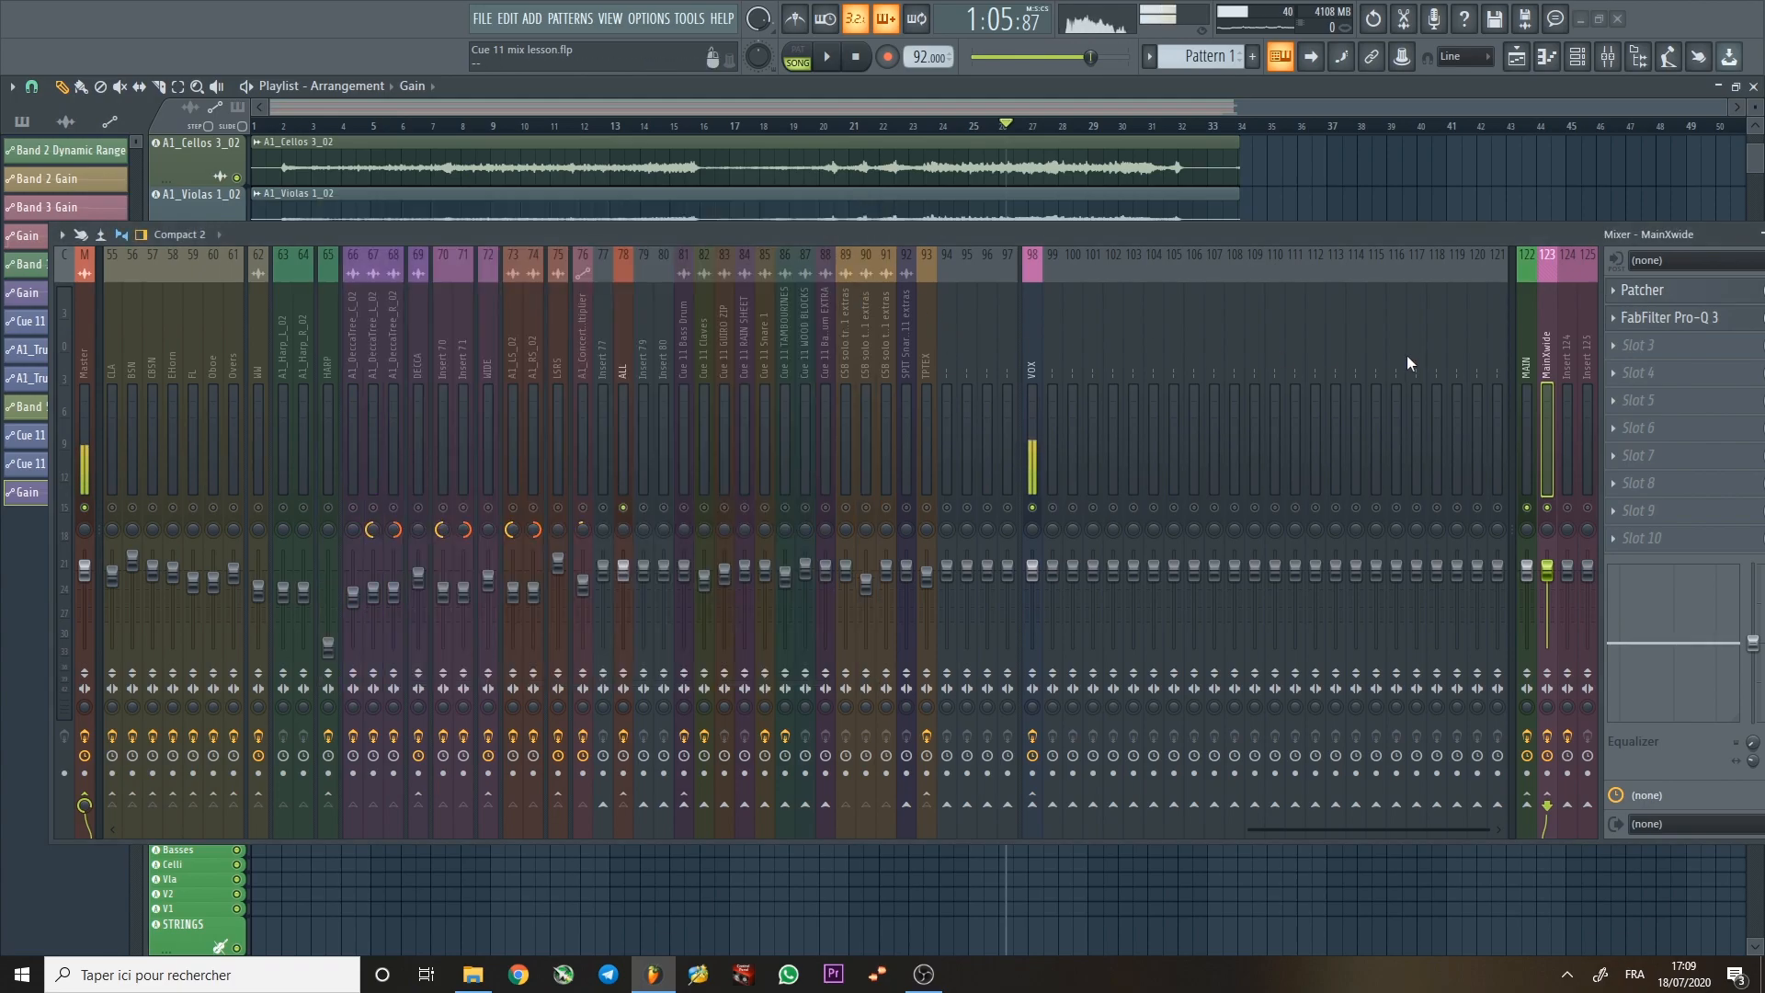
Audition the ALL bus with its MAIN and MainXwide sends, unsolo it, and replay the passage with all inserts active.
left_click(631, 338)
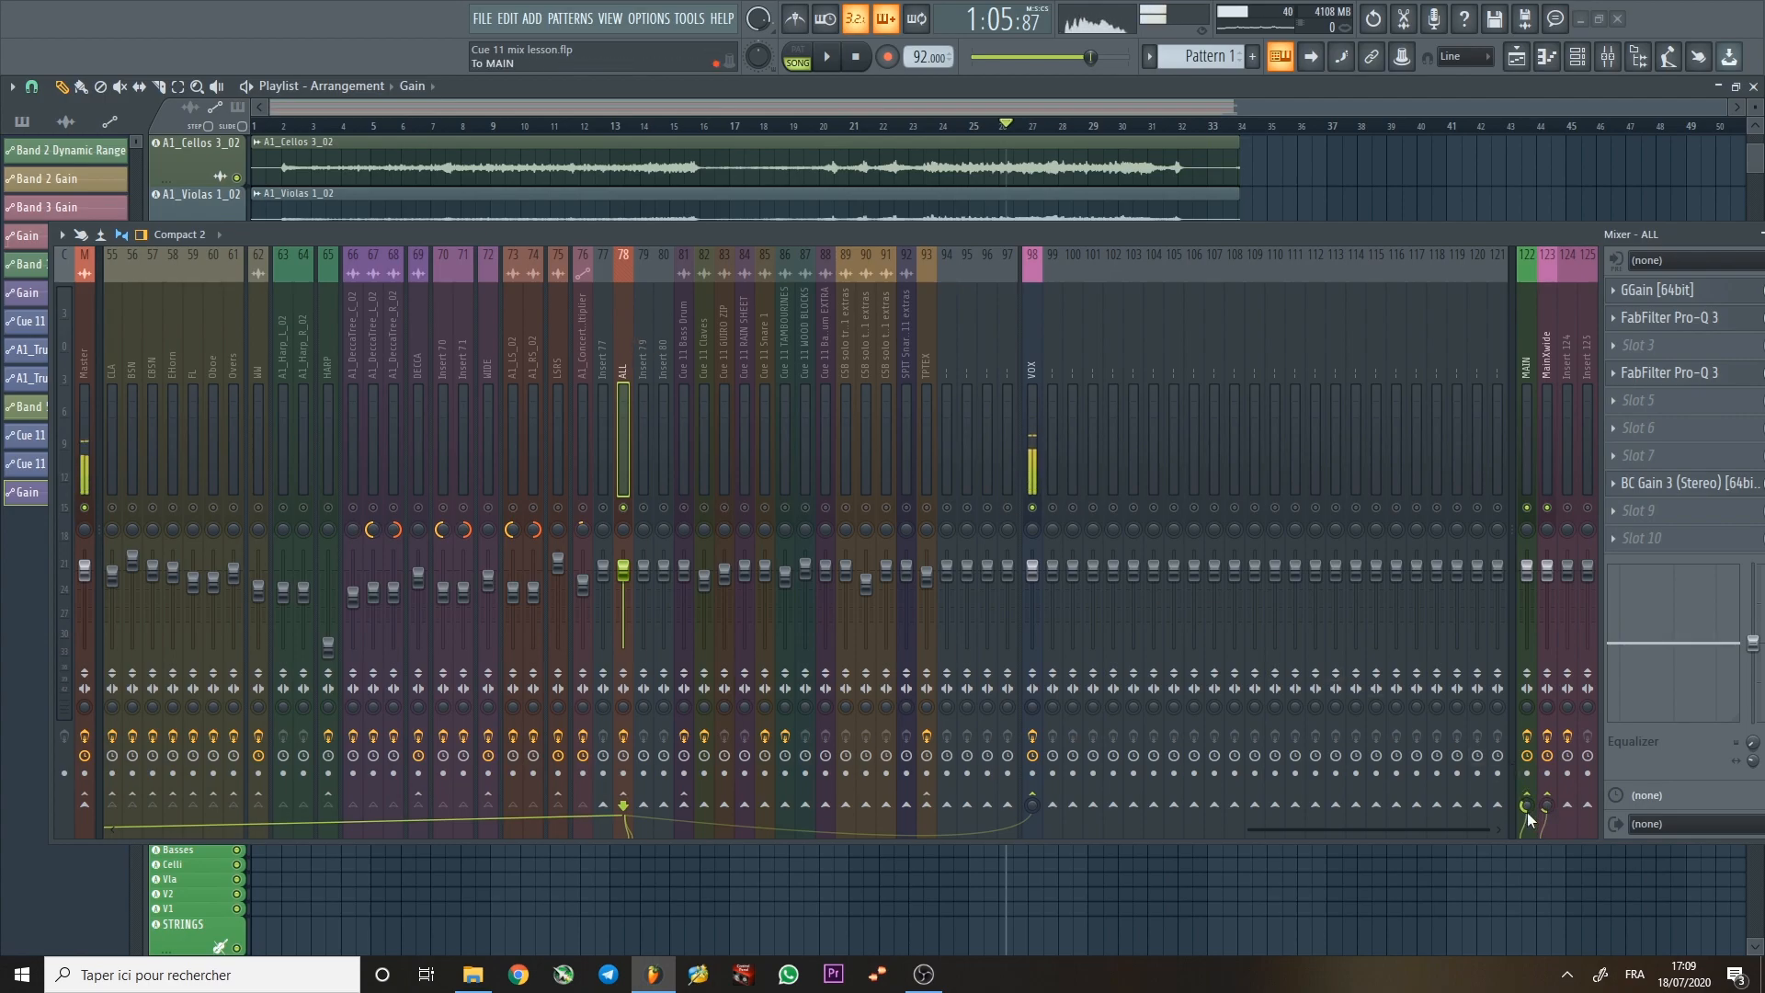
key("space")
key("space")
right_click(646, 511)
key("space")
key("space")
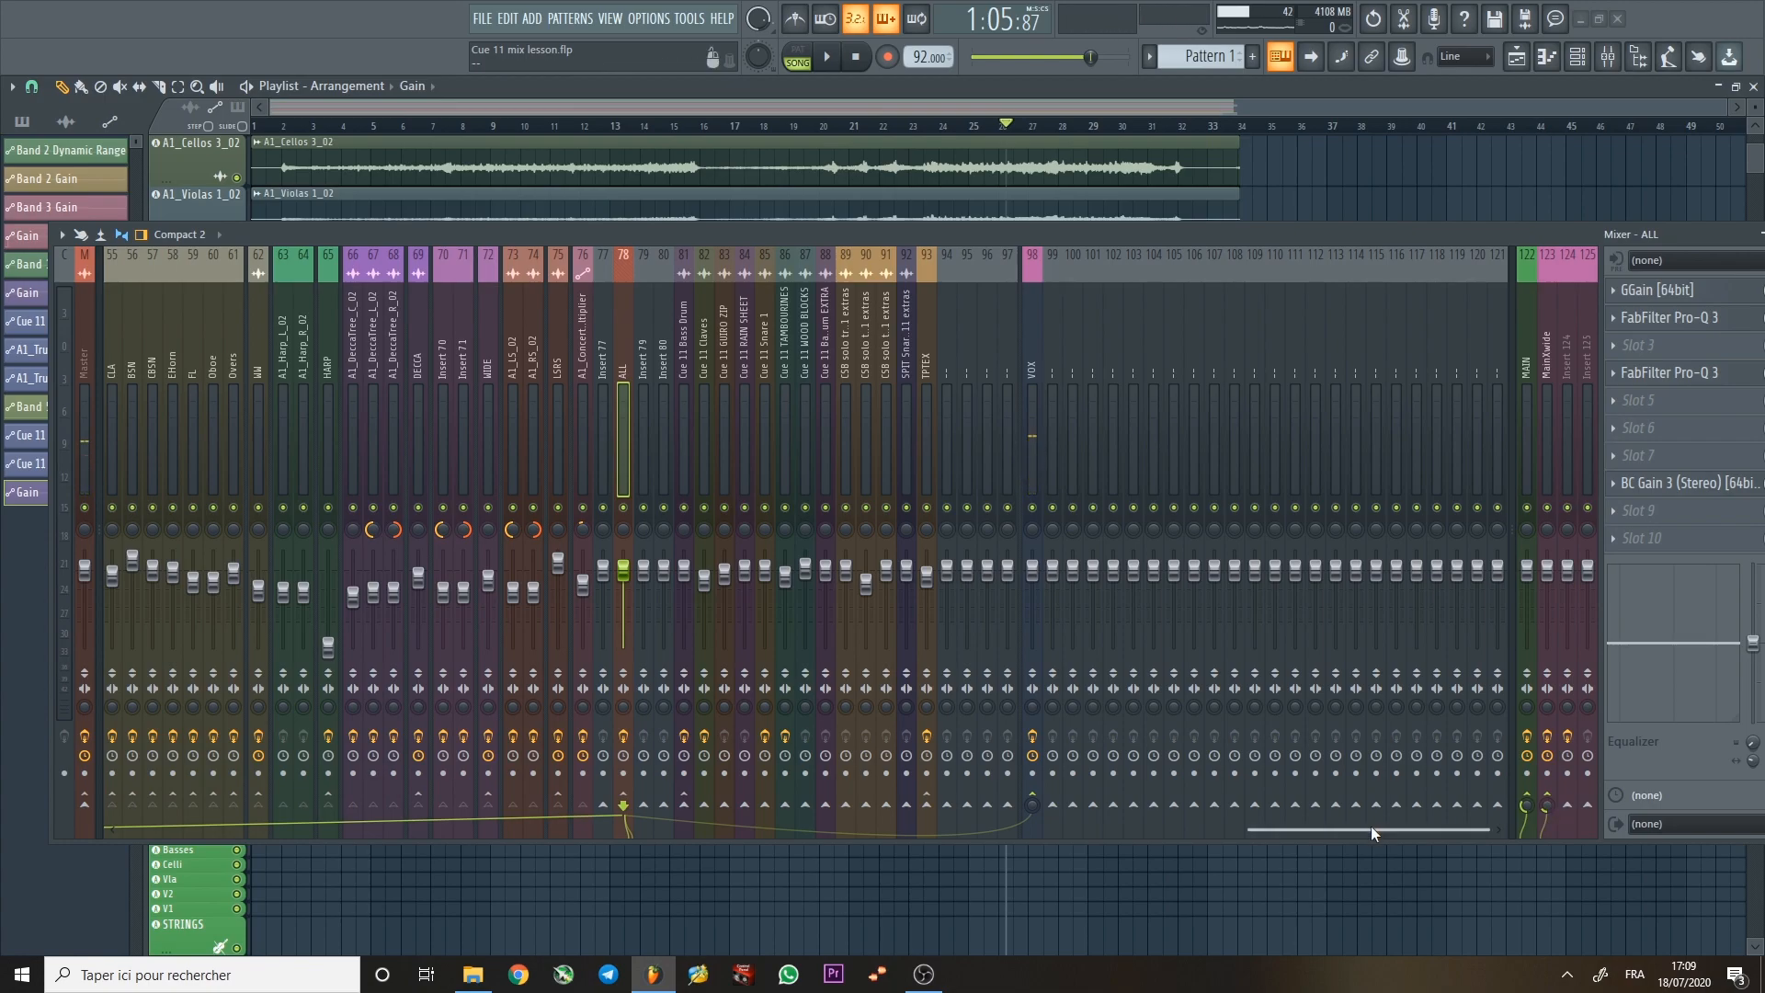
Examine the mixer inserts and their routing, from the Decca tree mics and WIDE bus to the violas through the oboes.
left_click_drag(1371, 825, 98, 653)
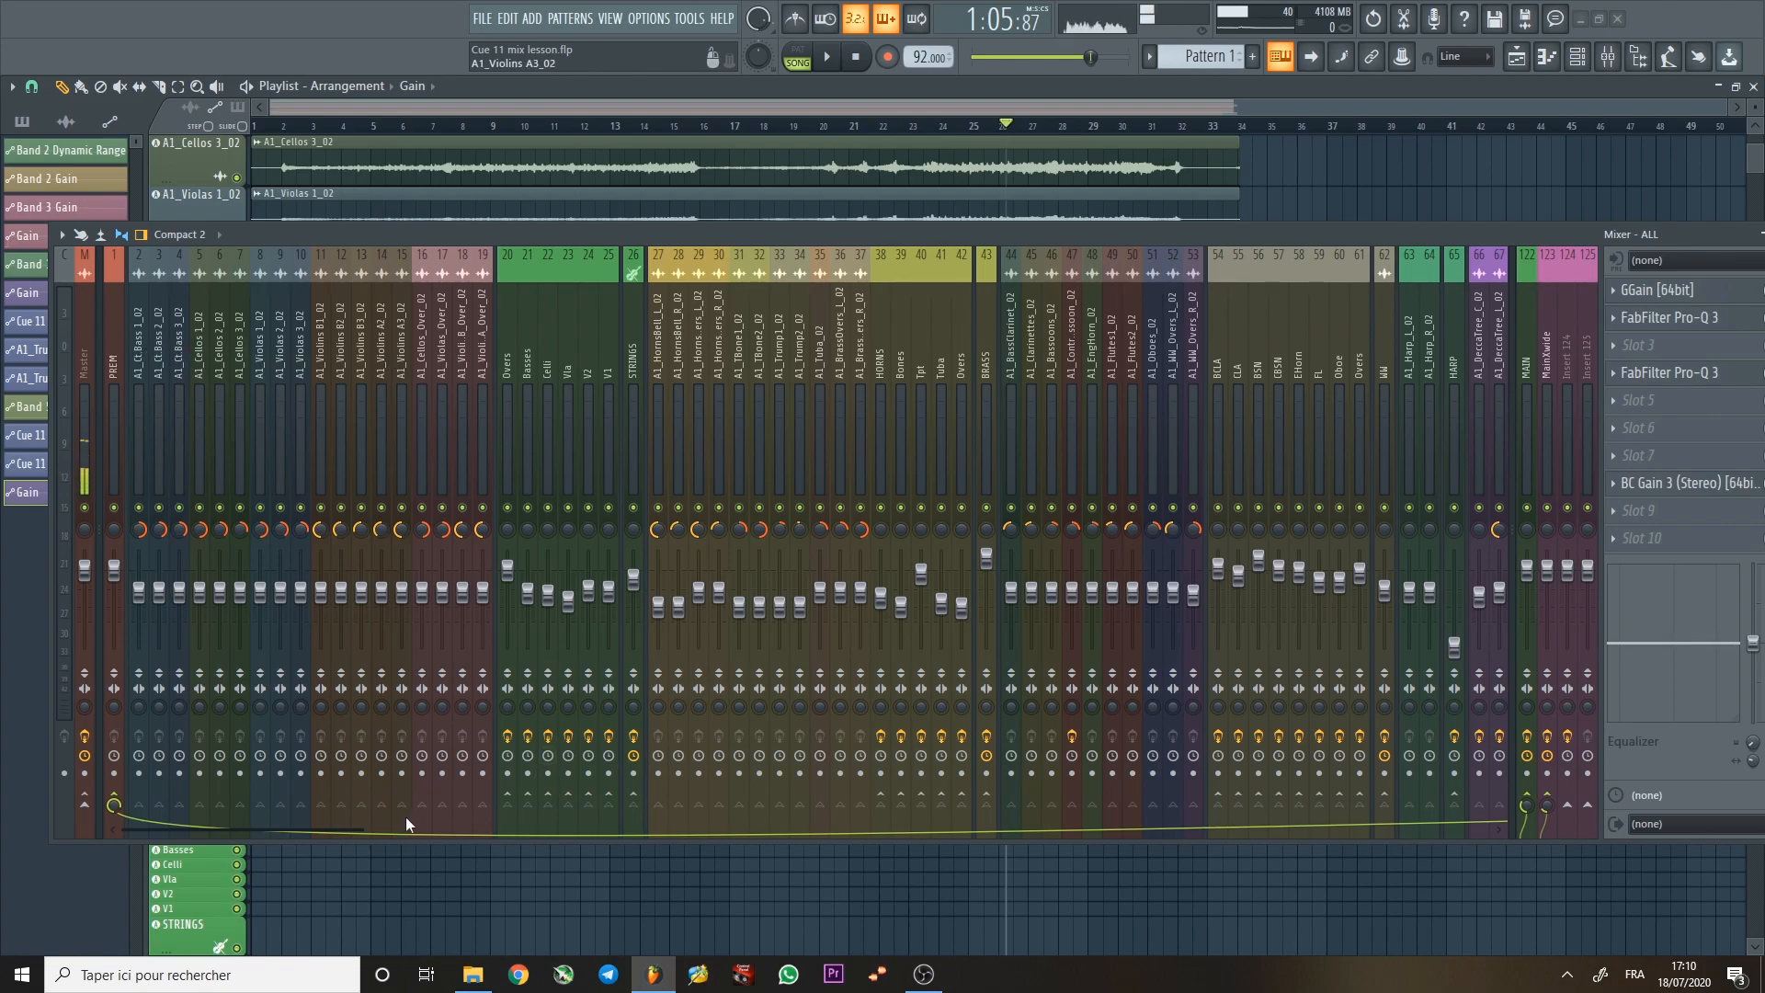
left_click_drag(351, 830, 1018, 762)
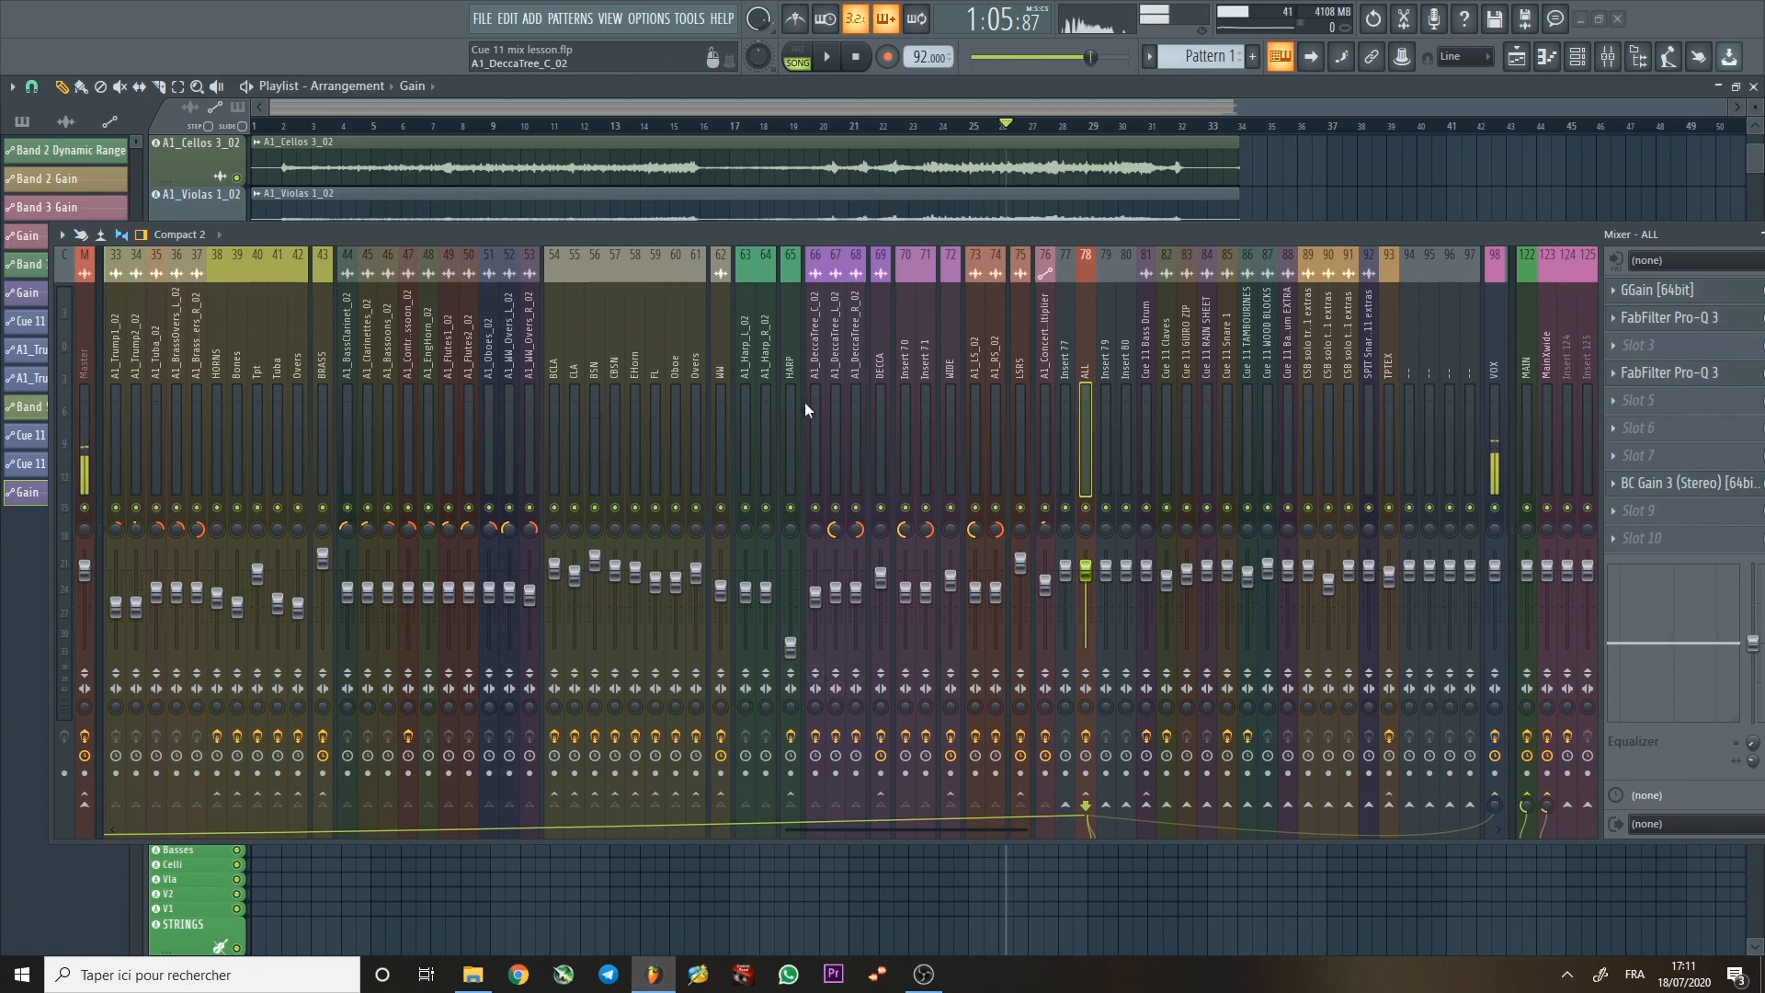
left_click(818, 341)
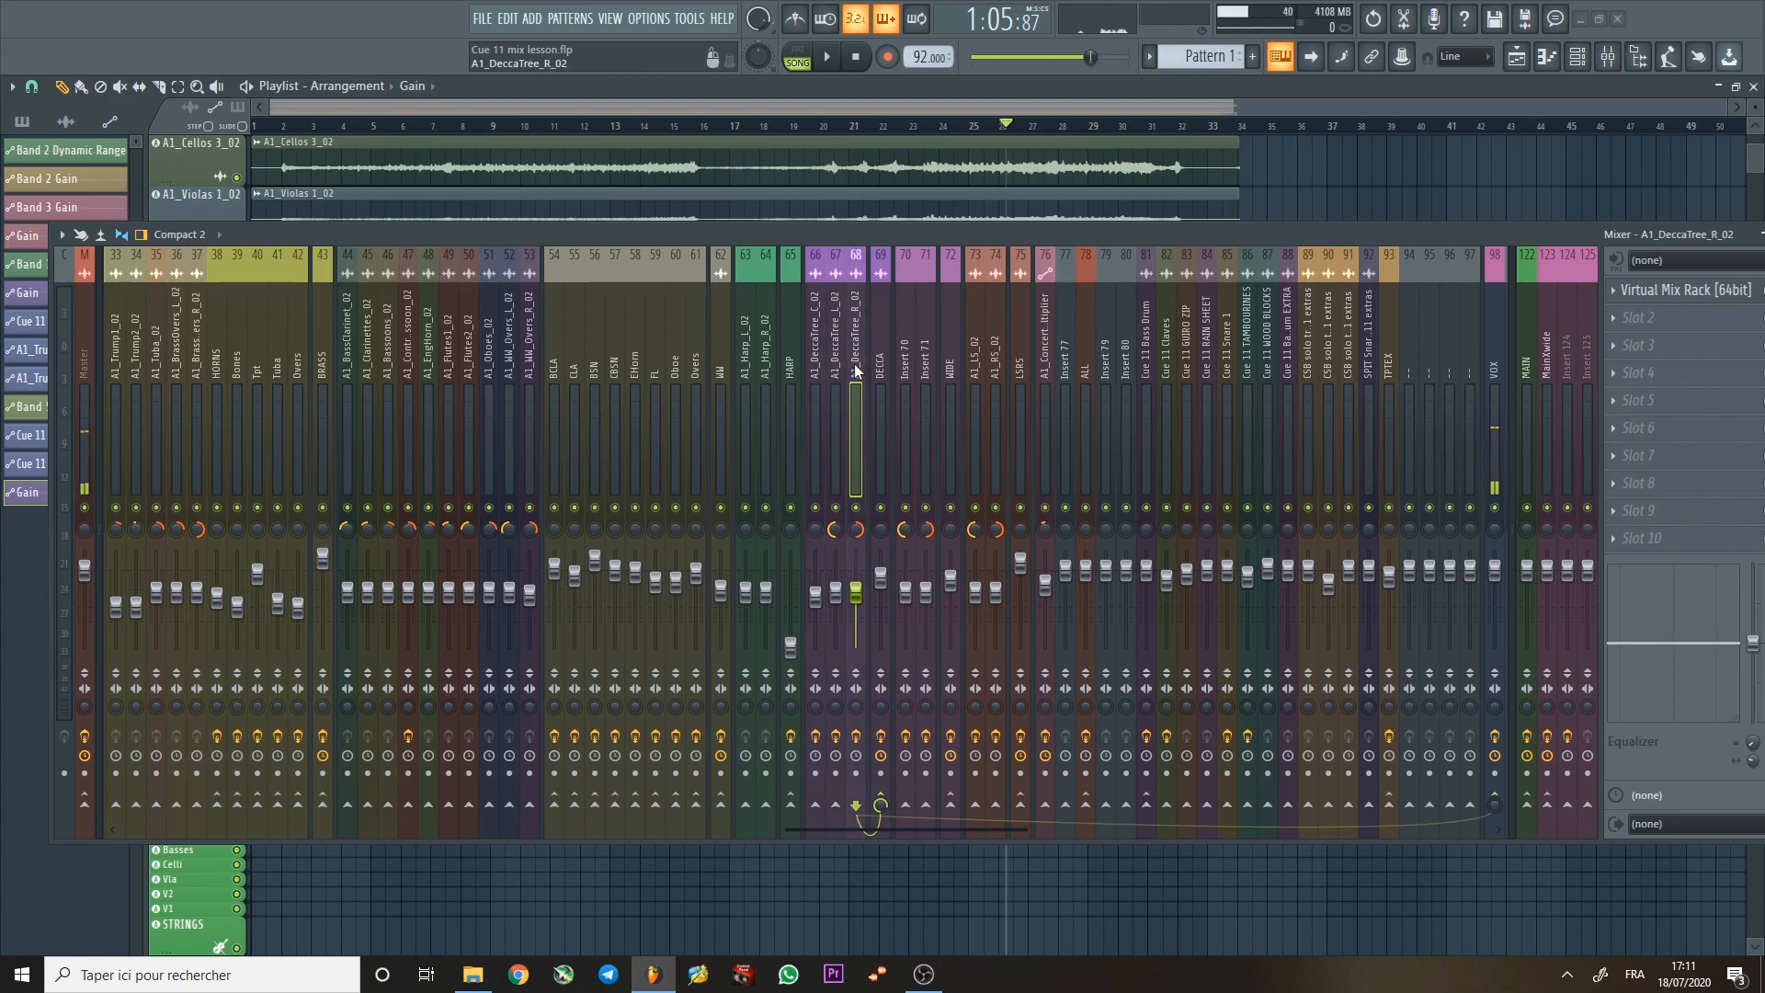
left_click(952, 346)
left_click_drag(952, 344, 254, 329)
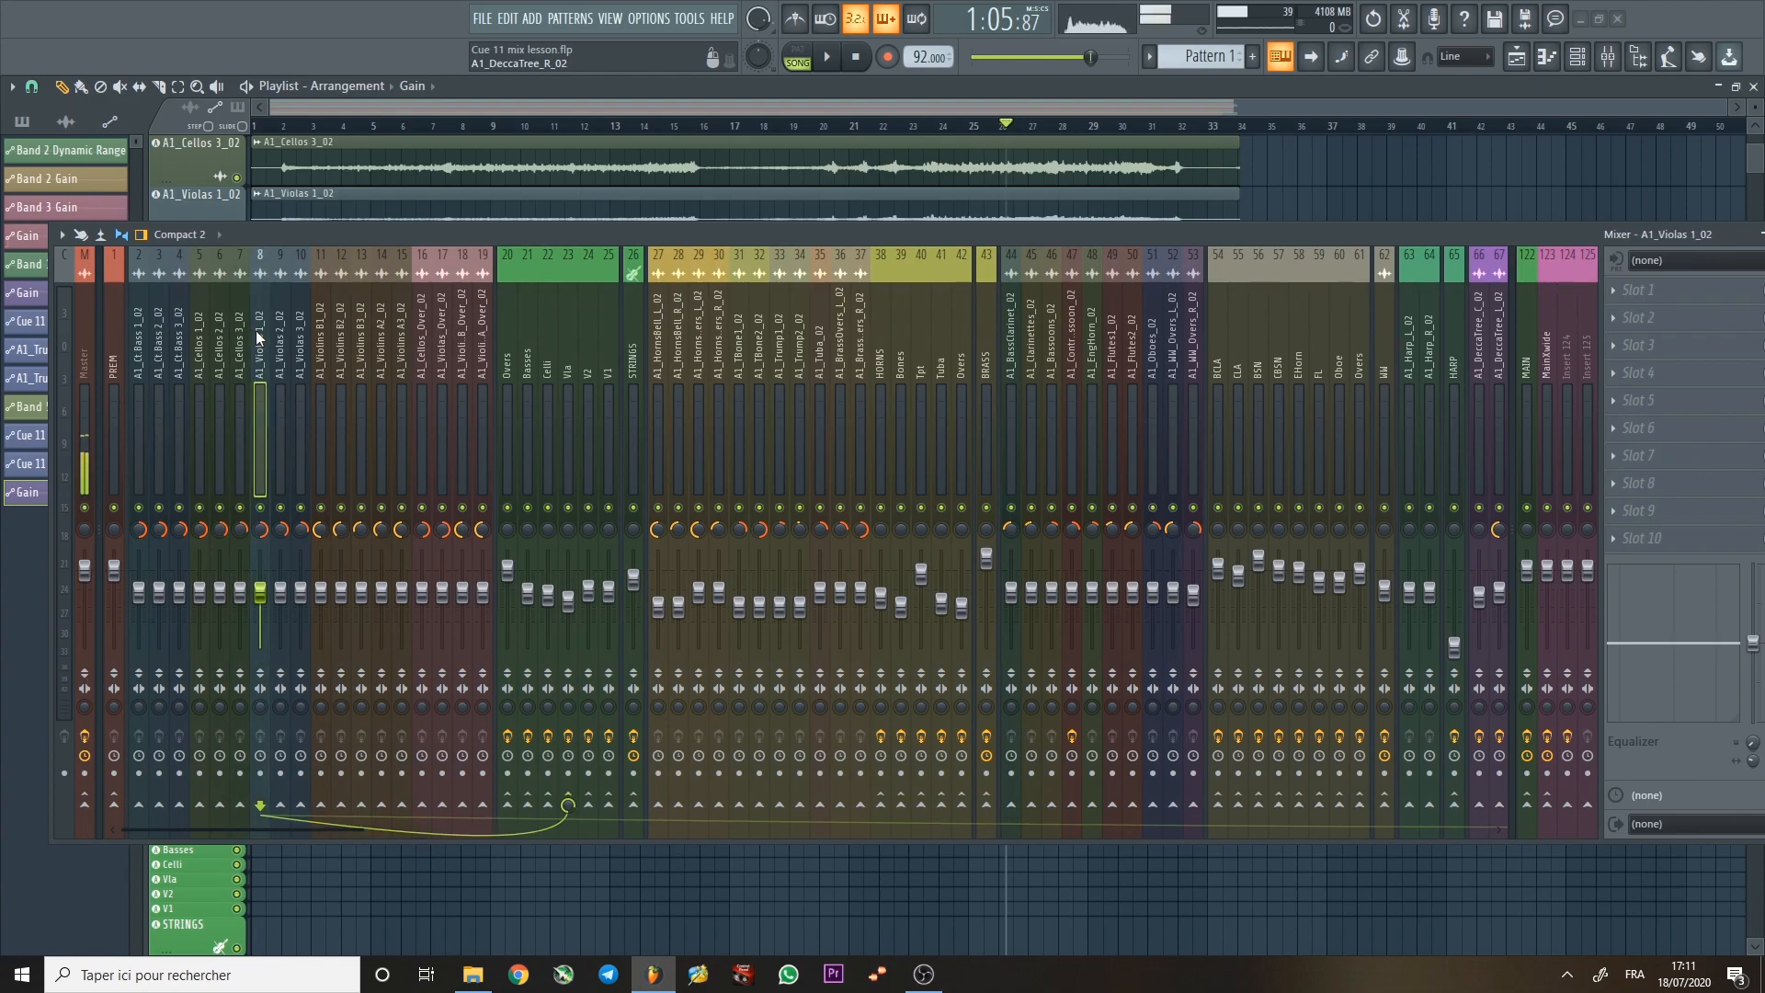
left_click_drag(256, 330, 1156, 329)
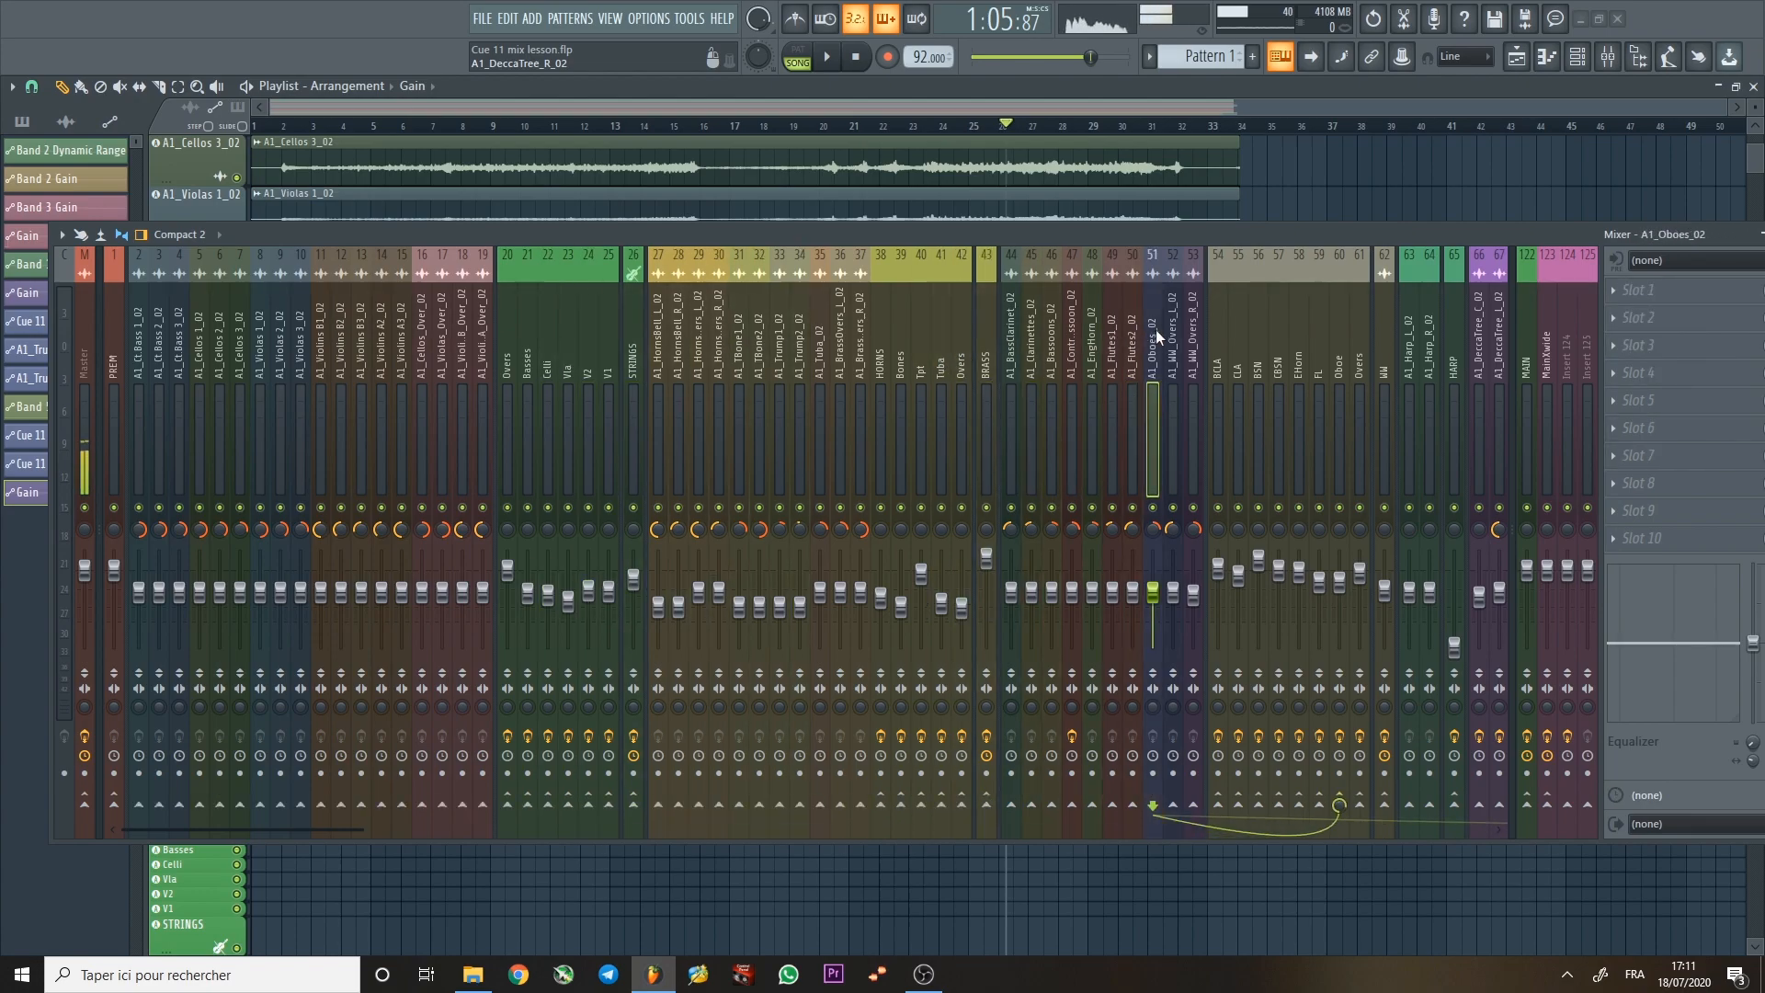